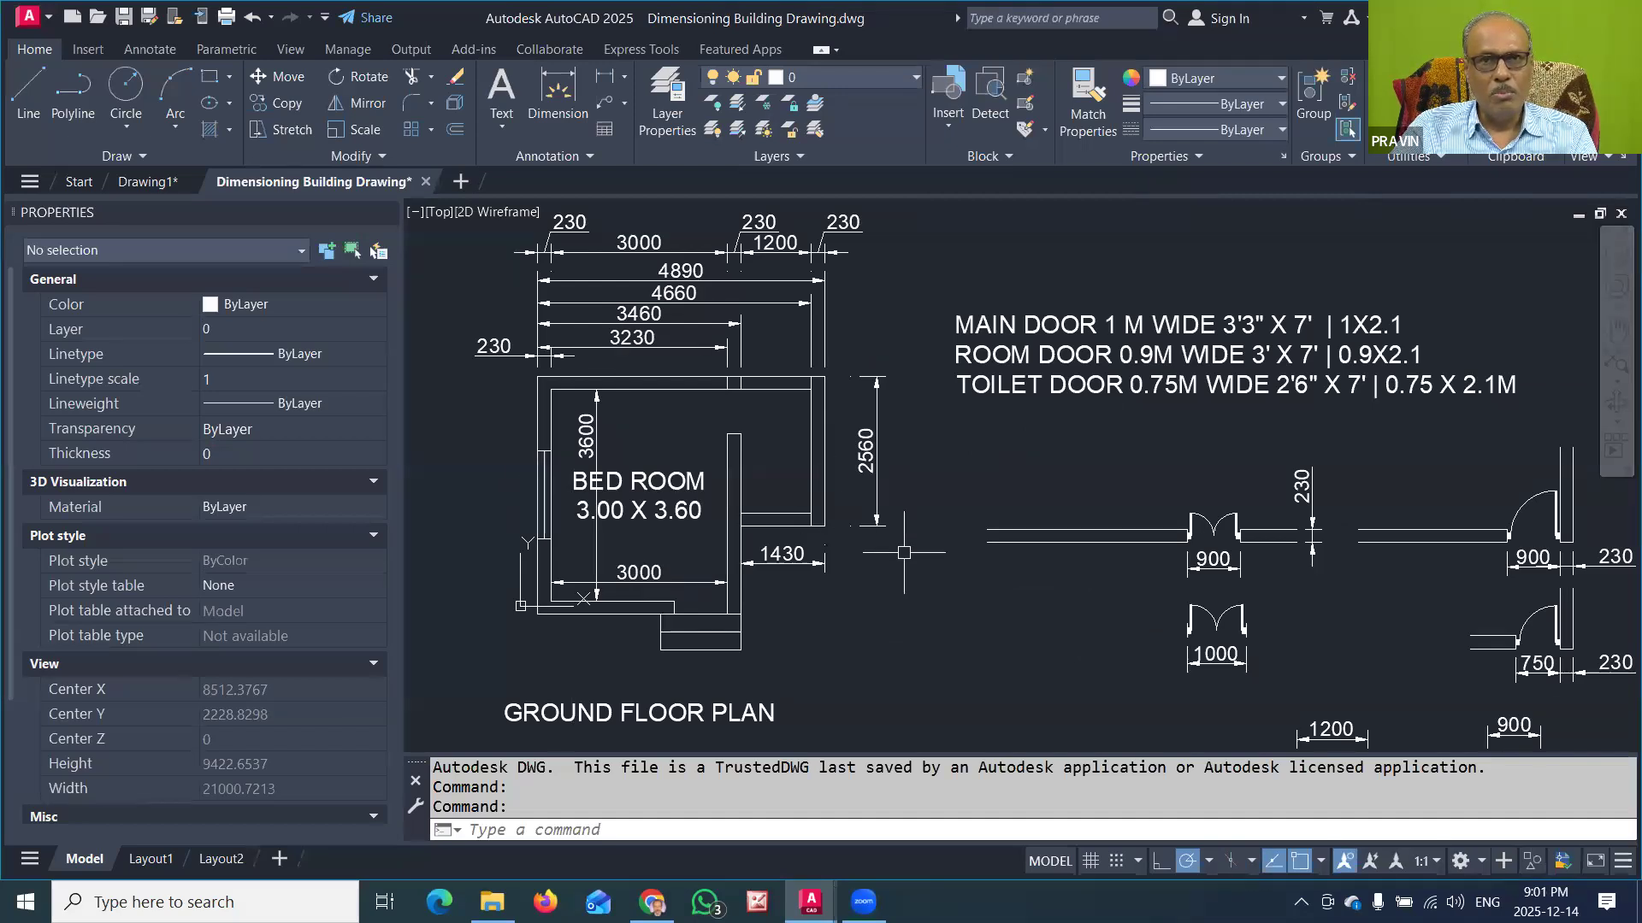
Step: Examine the door size notes and the dimensioned plan symbols of the double and single doors
{"action": "middle_click_drag", "start_coordinate": [1392, 602], "coordinate": [1039, 491]}
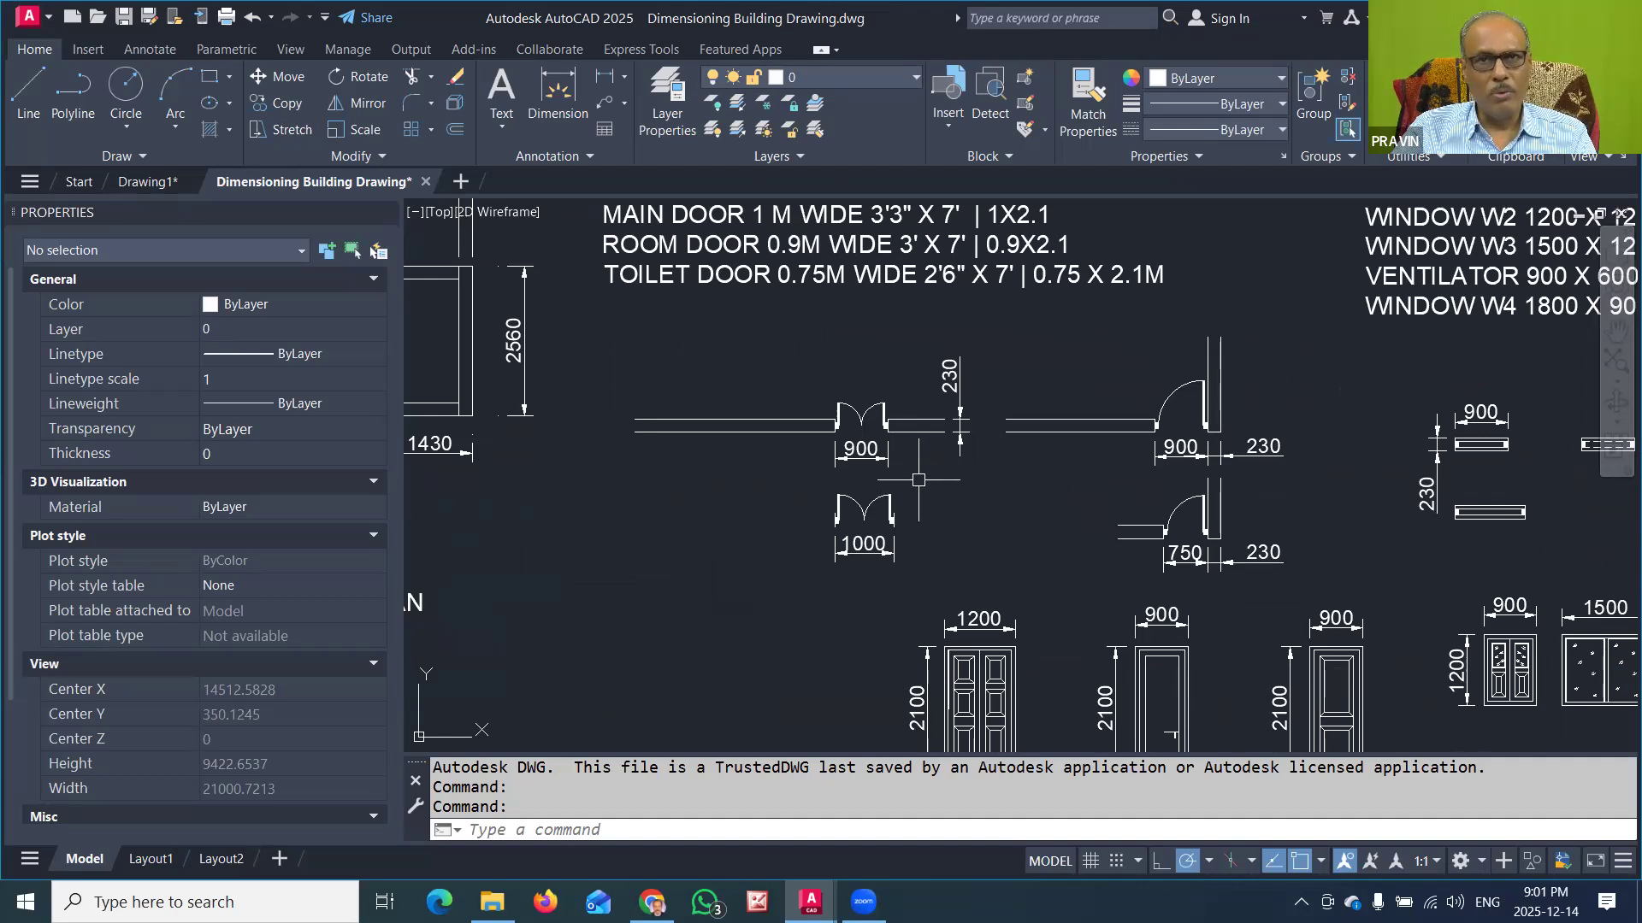
{"action": "scroll", "coordinate": [844, 517], "scroll_direction": "up", "scroll_amount": 2}
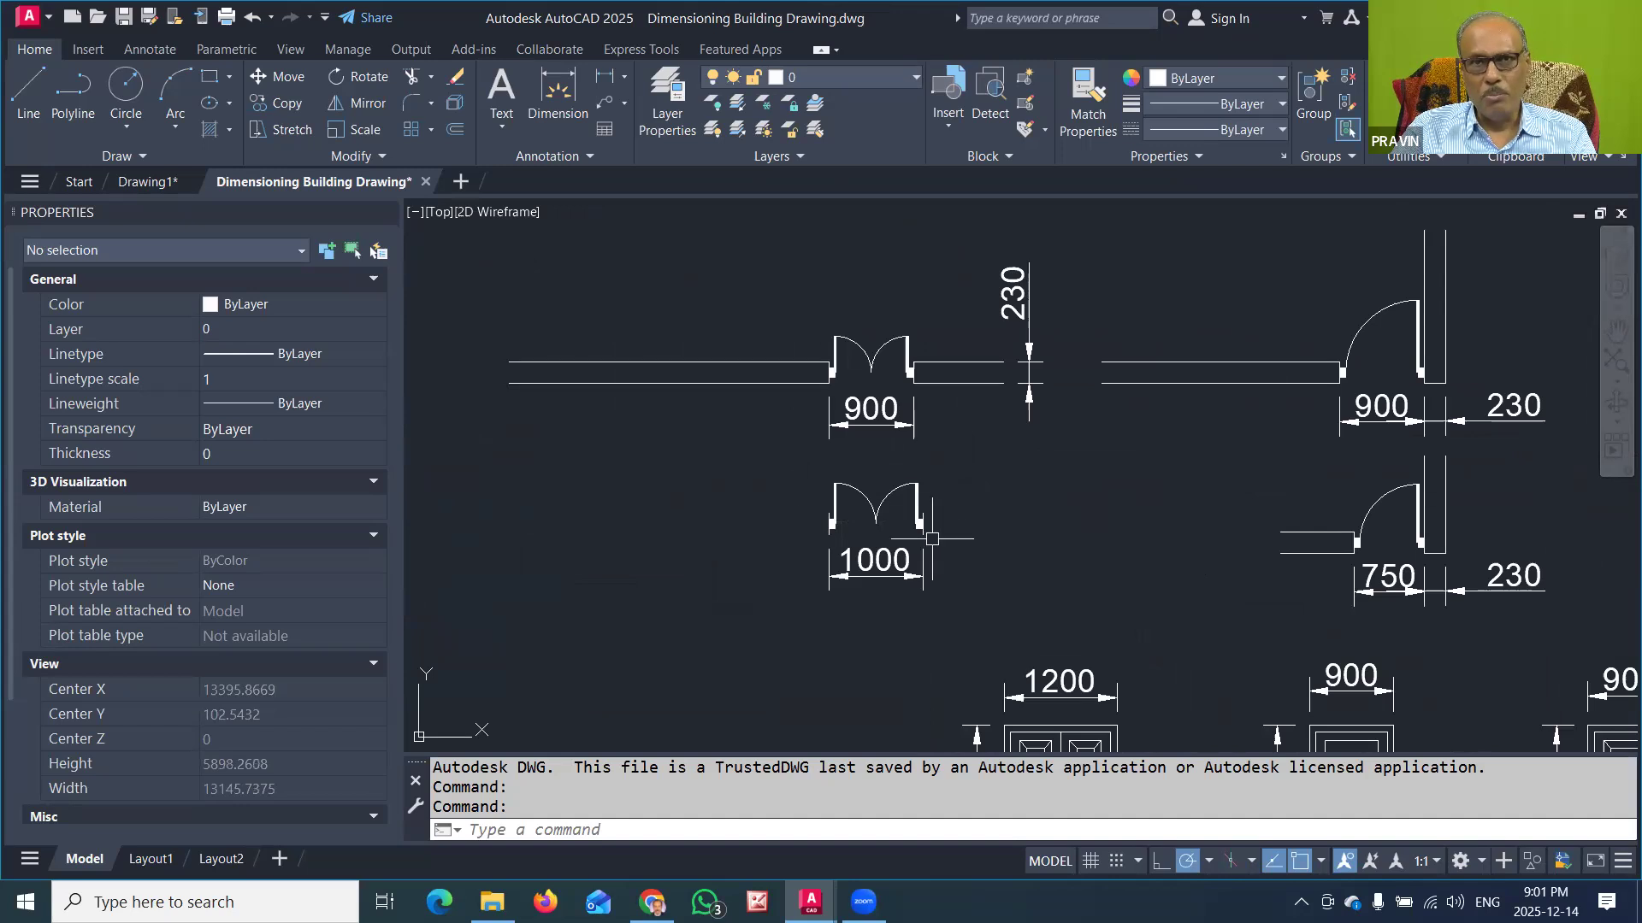
{"action": "scroll", "coordinate": [954, 532], "scroll_direction": "down", "scroll_amount": 2}
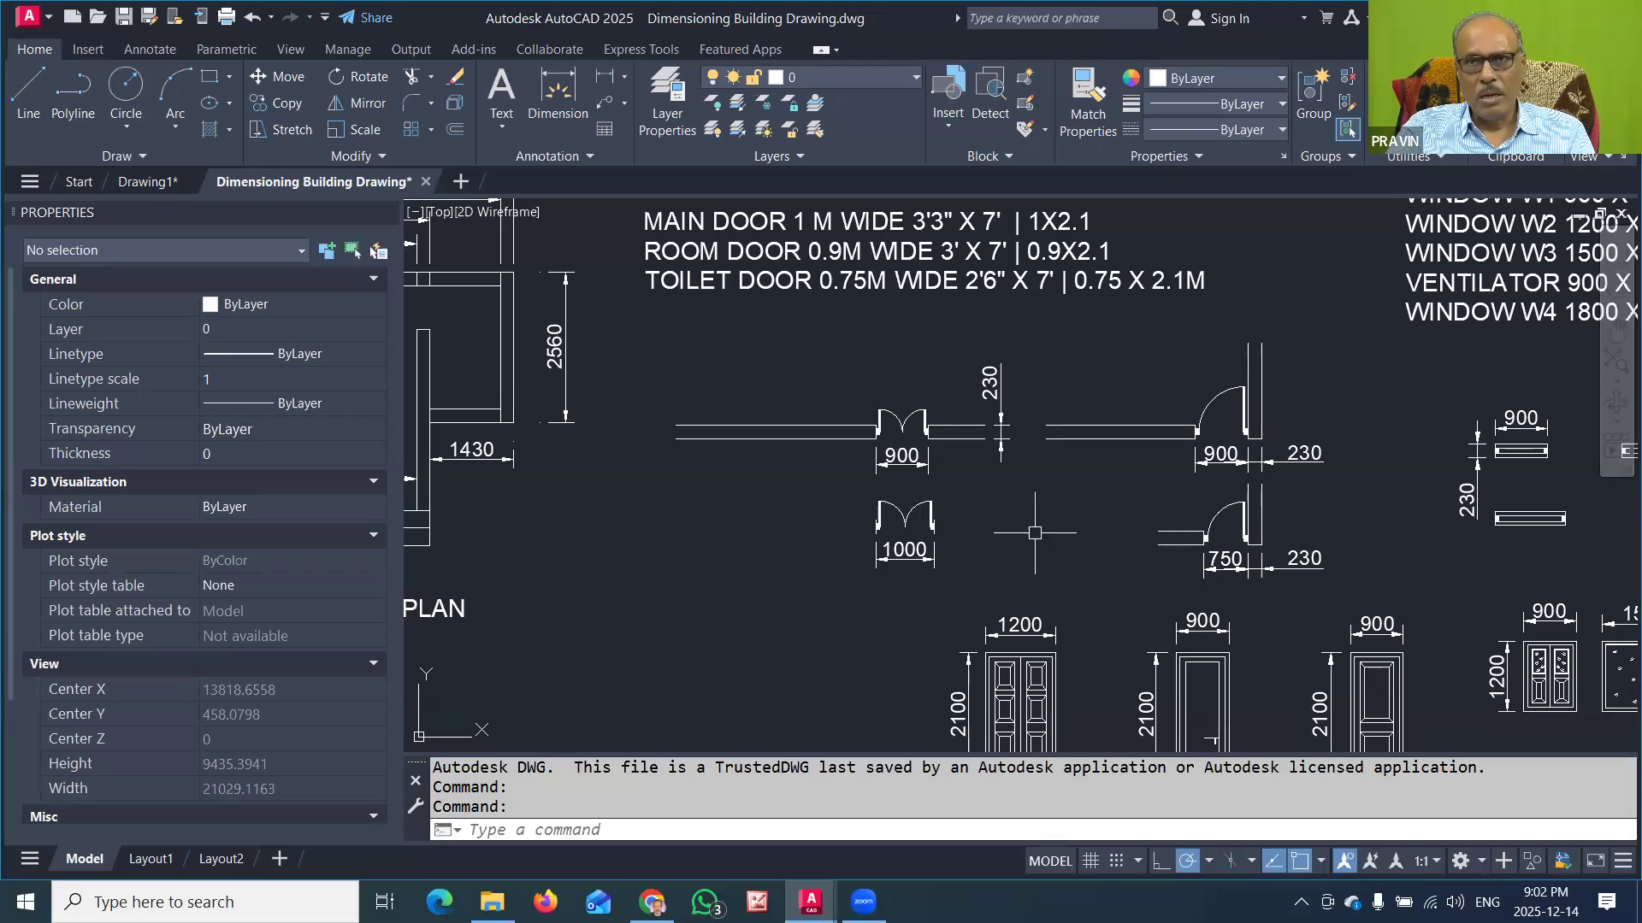
{"action": "middle_click_drag", "start_coordinate": [1121, 495], "coordinate": [952, 465]}
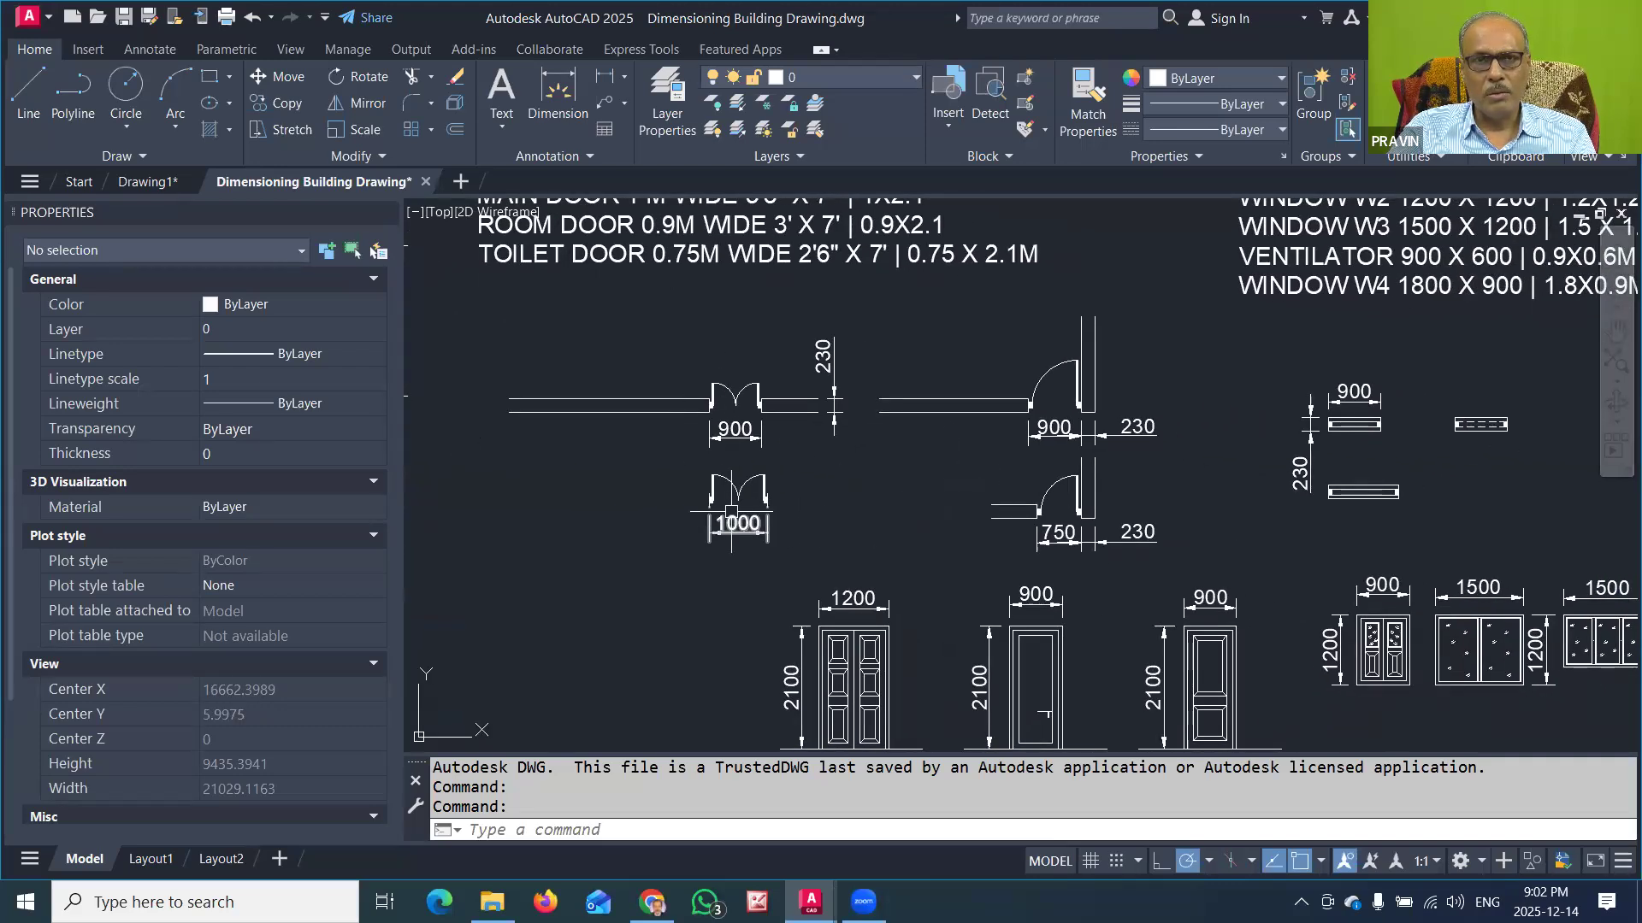
{"action": "scroll", "coordinate": [725, 391], "scroll_direction": "up", "scroll_amount": 2}
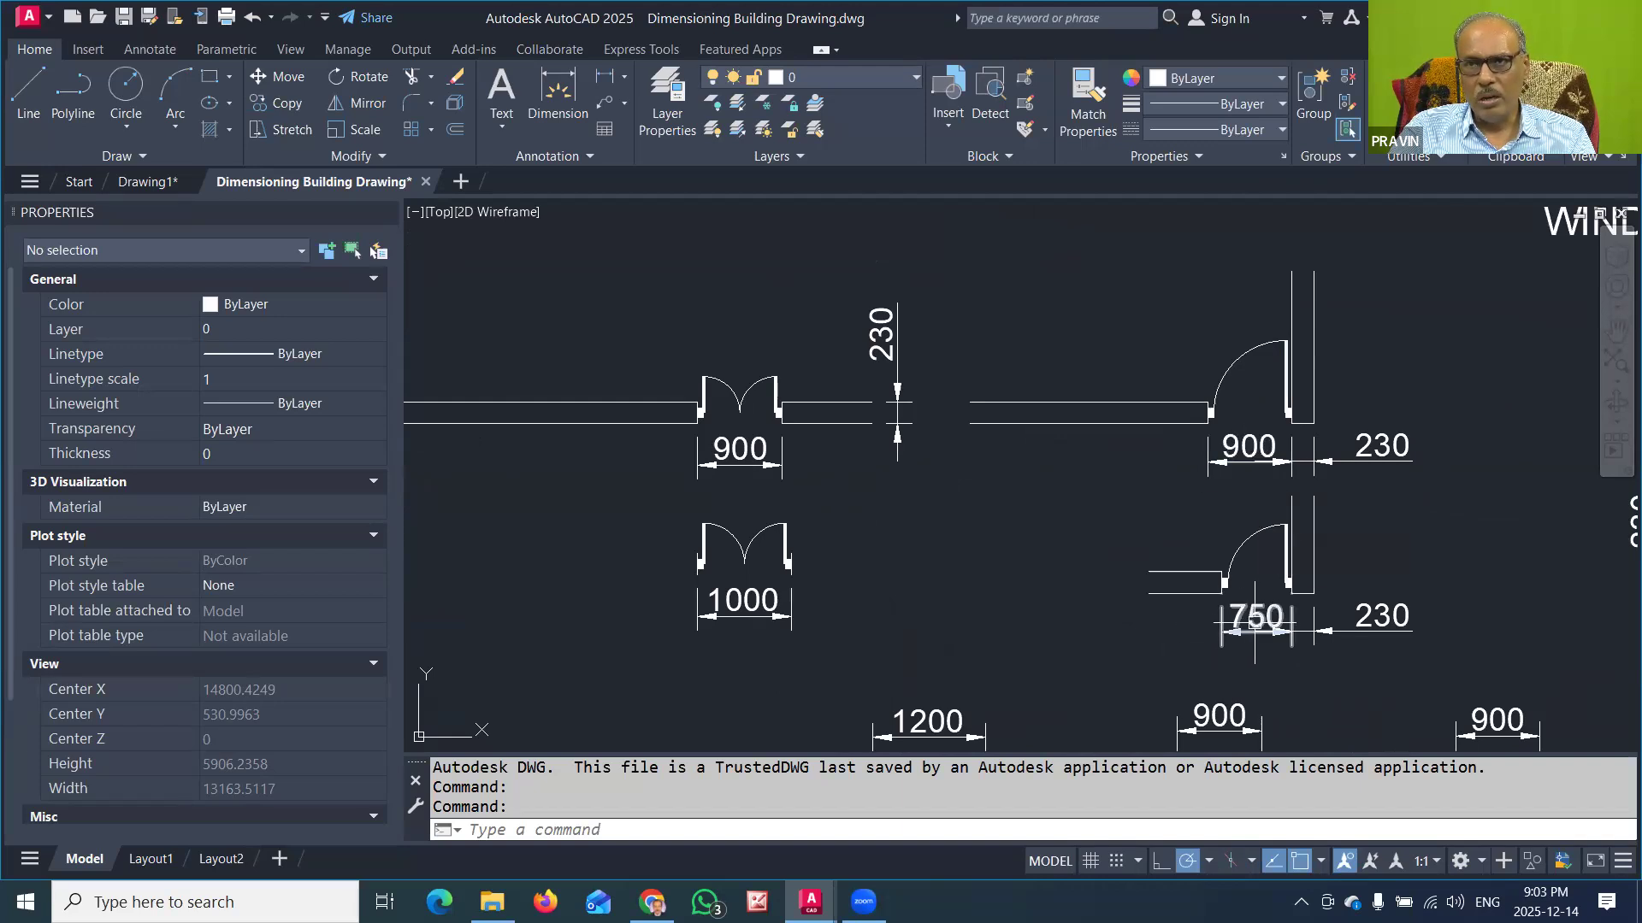
{"action": "middle_click_drag", "start_coordinate": [1262, 620], "coordinate": [1167, 601]}
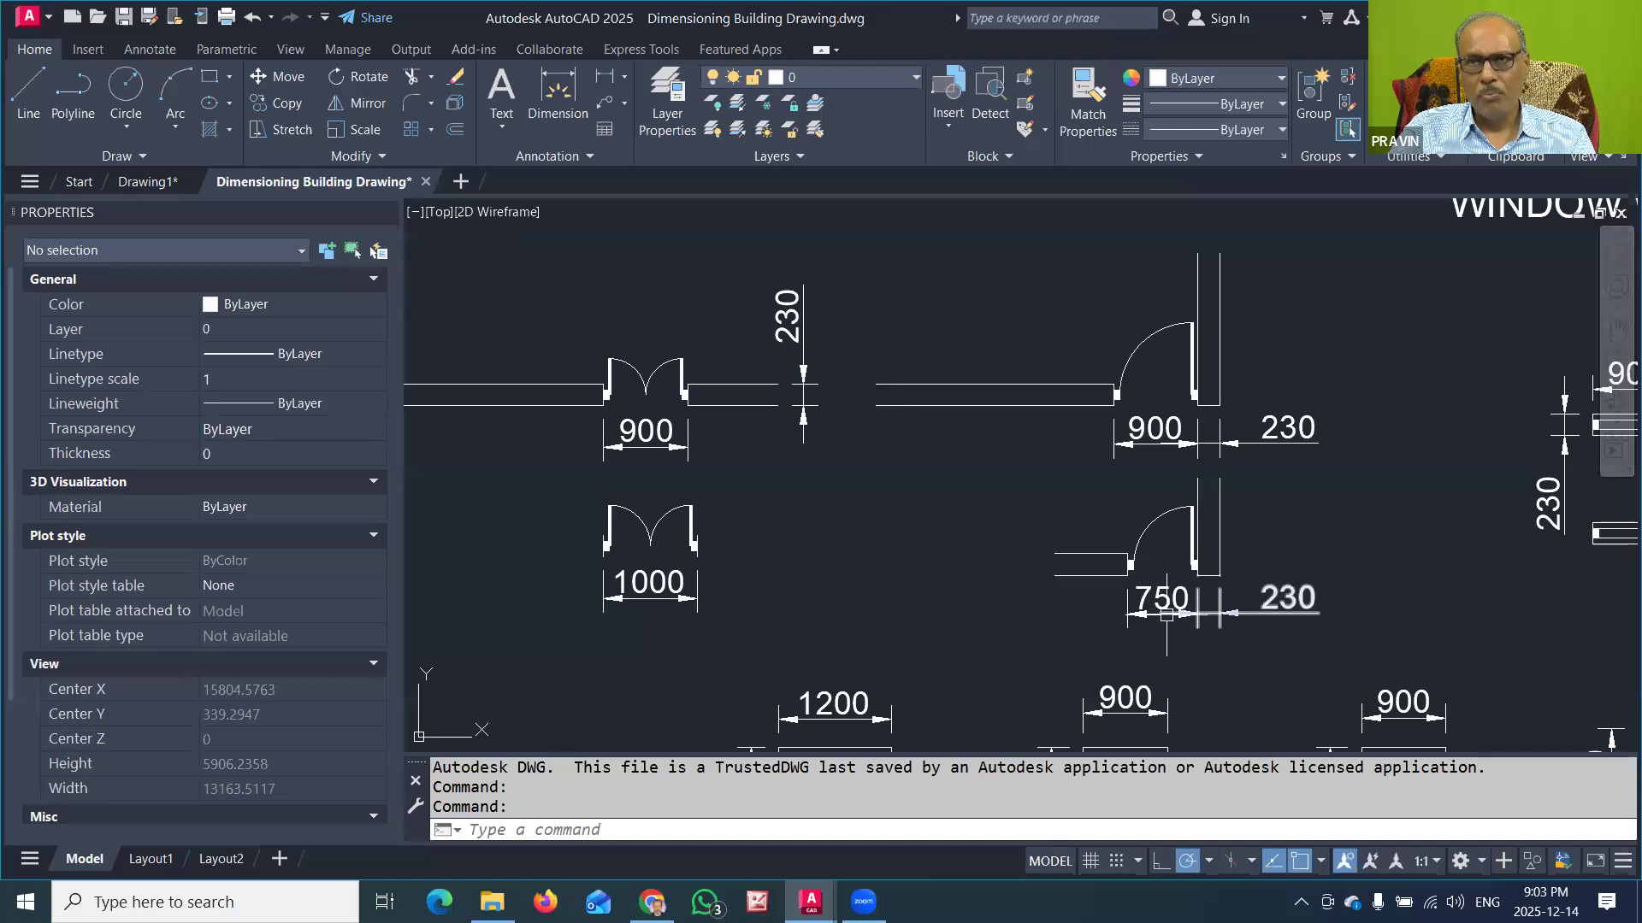
{"action": "scroll", "coordinate": [957, 539], "scroll_direction": "down", "scroll_amount": 2}
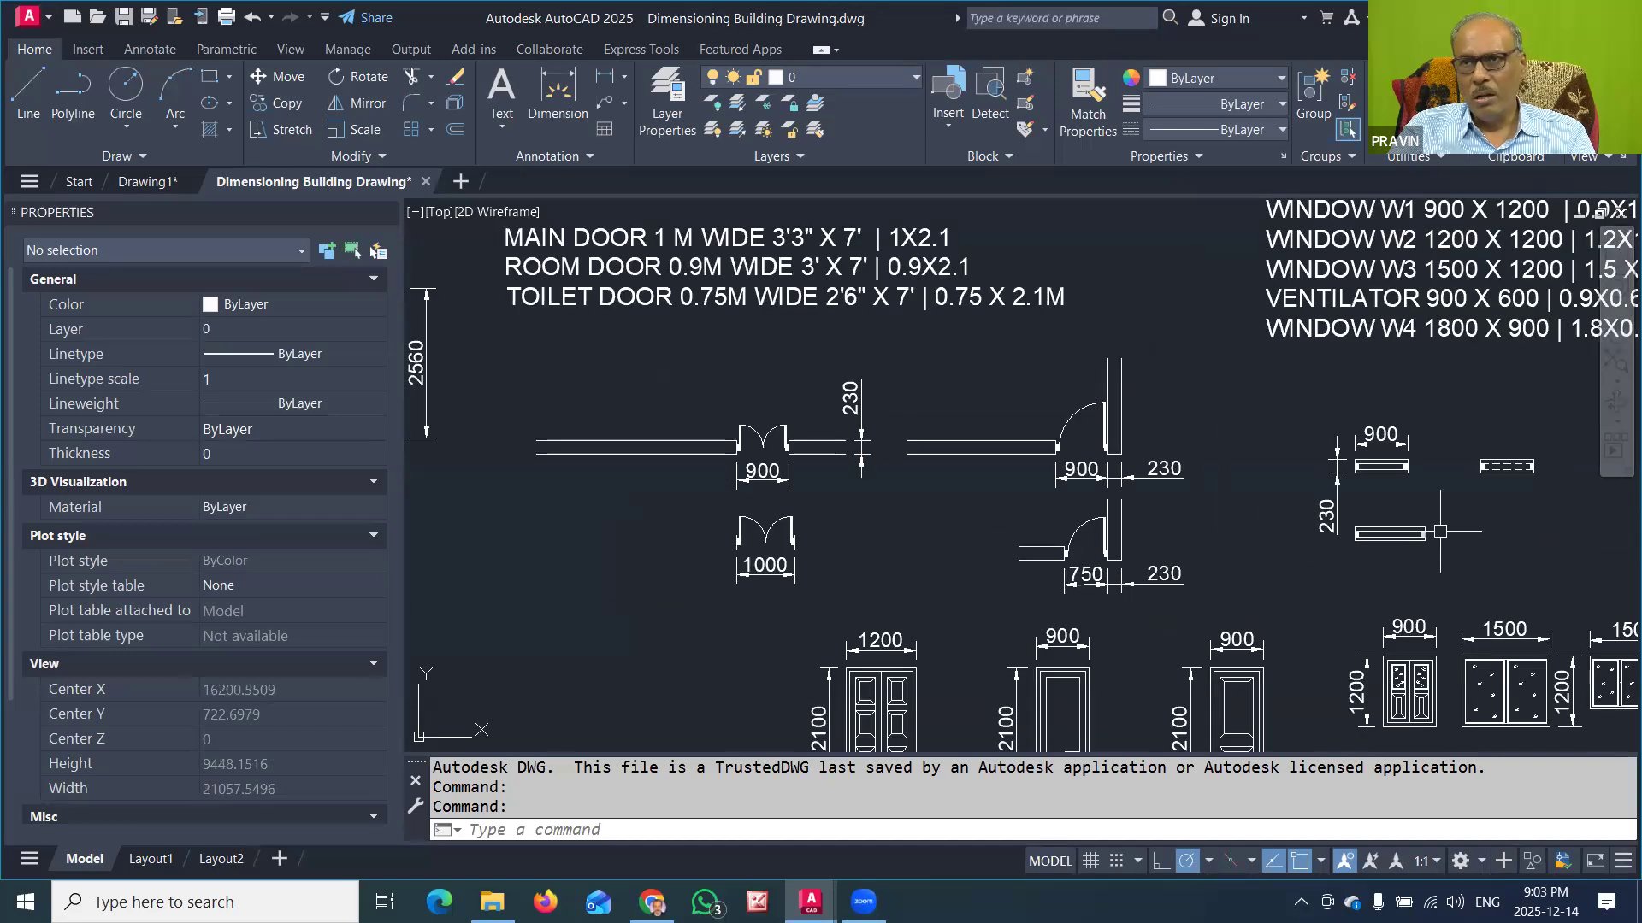
Step: Examine the window and ventilator plan symbols and the door and window elevations with their dimensions
{"action": "scroll", "coordinate": [1461, 517], "scroll_direction": "up", "scroll_amount": 2}
{"action": "middle_click_drag", "start_coordinate": [1439, 520], "coordinate": [1034, 532]}
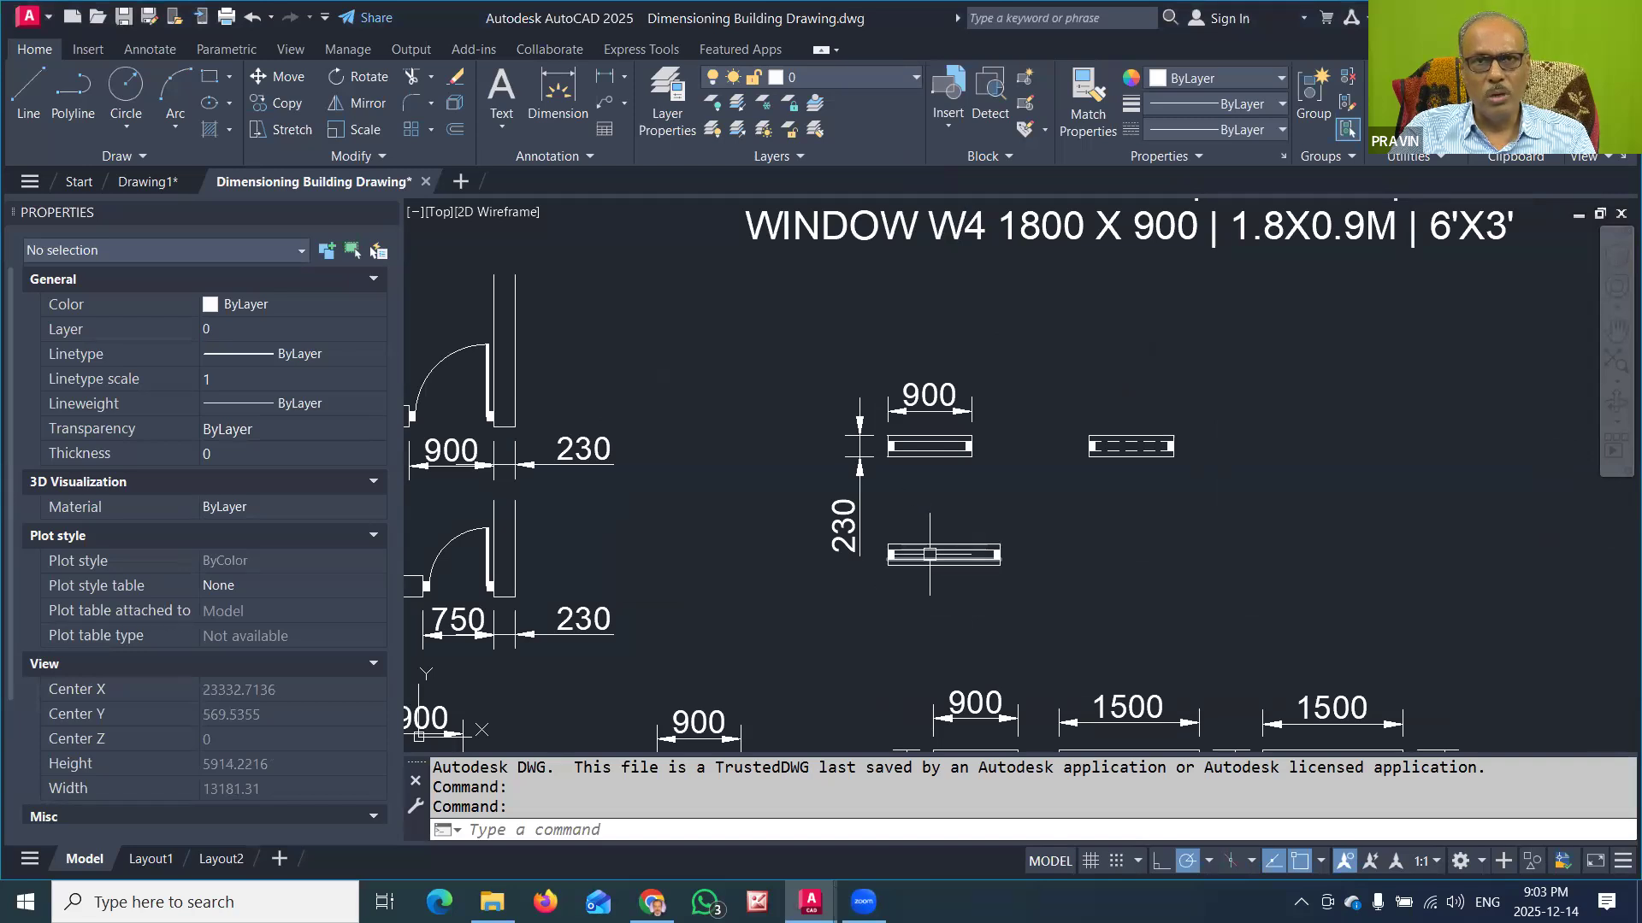
{"action": "scroll", "coordinate": [864, 454], "scroll_direction": "up", "scroll_amount": 2}
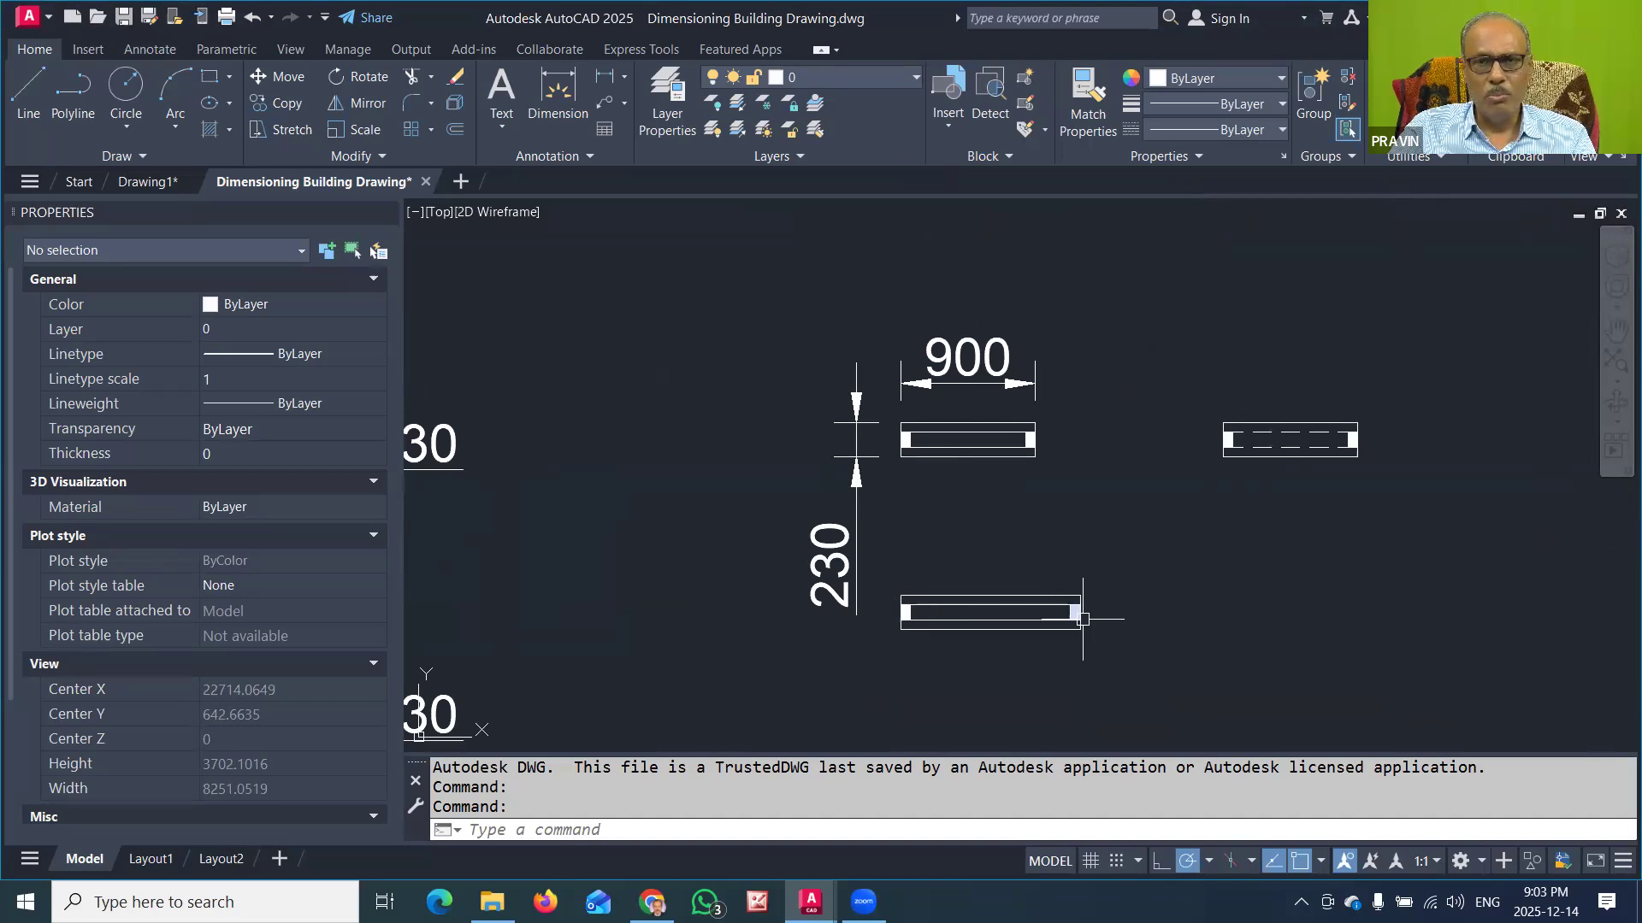
{"action": "middle_click_drag", "start_coordinate": [1026, 675], "coordinate": [1122, 547]}
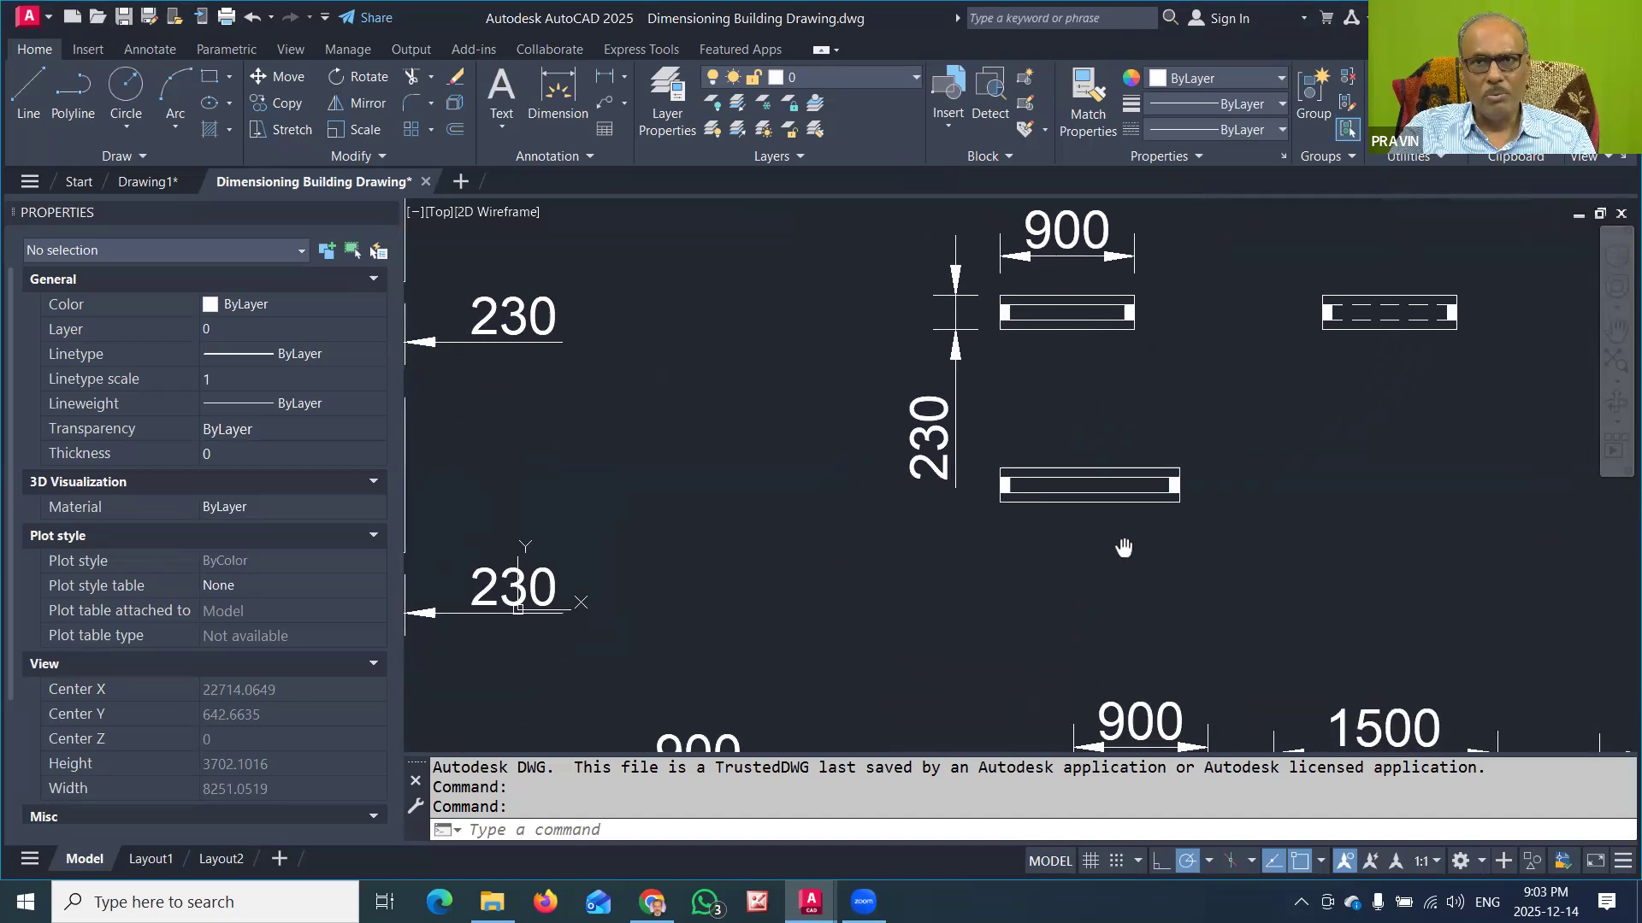
{"action": "scroll", "coordinate": [1106, 514], "scroll_direction": "down", "scroll_amount": 2}
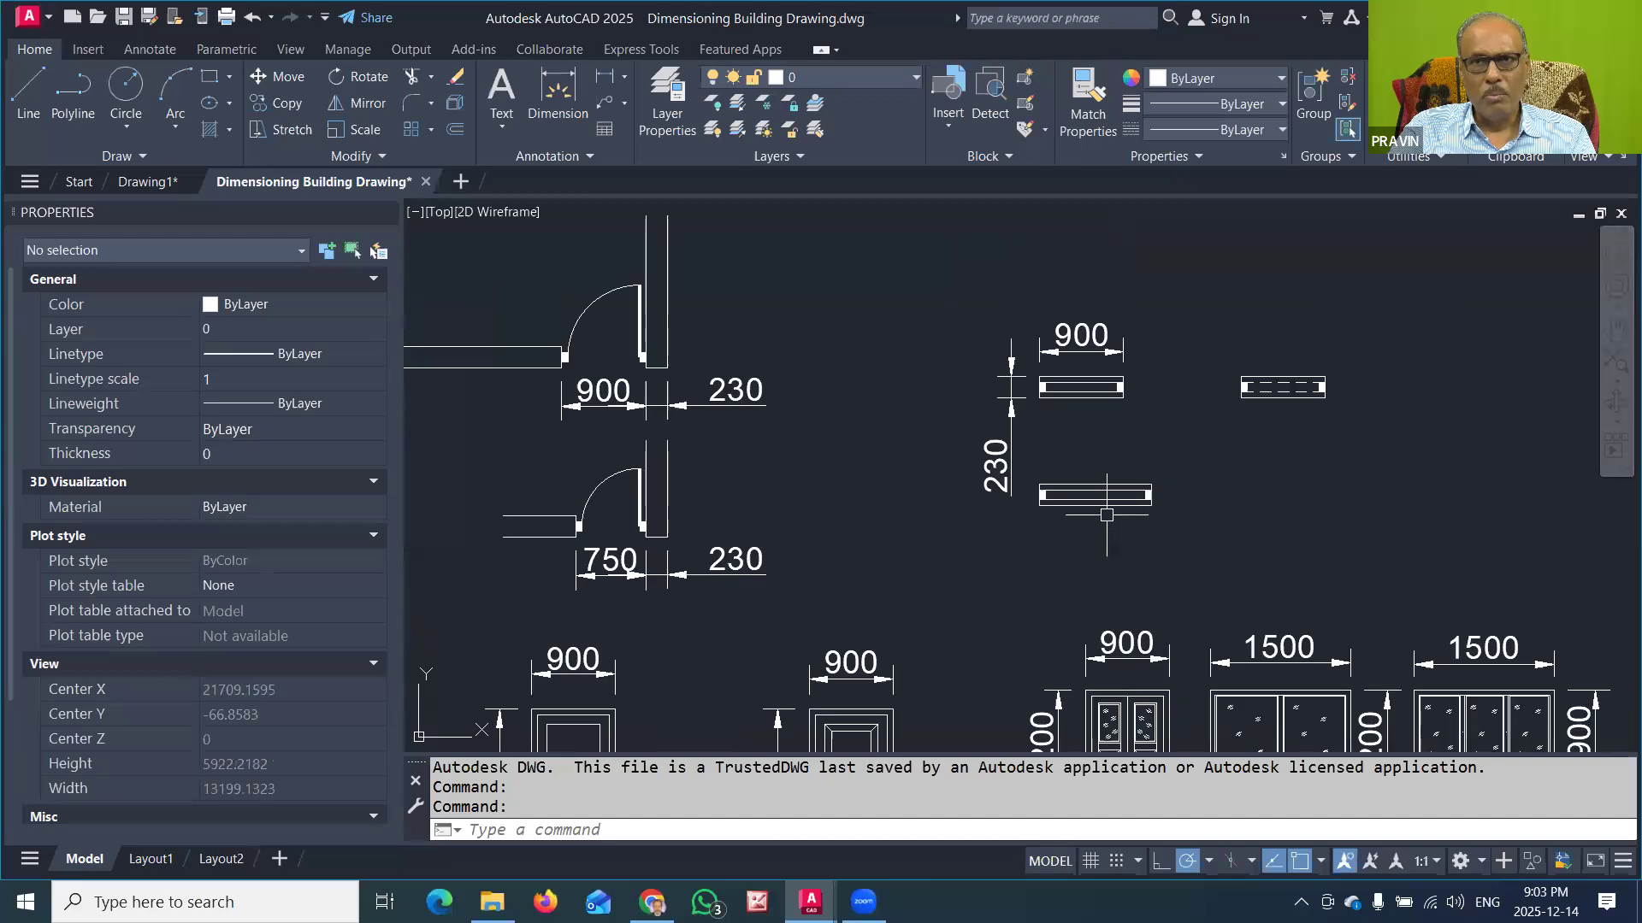
{"action": "scroll", "coordinate": [1106, 521], "scroll_direction": "down", "scroll_amount": 2}
{"action": "mouse_move", "coordinate": [1031, 633]}
{"action": "middle_mouse_down"}
{"action": "mouse_move", "coordinate": [1093, 571]}
{"action": "mouse_move", "coordinate": [1294, 527]}
{"action": "mouse_move", "coordinate": [1290, 505]}
{"action": "middle_mouse_up"}
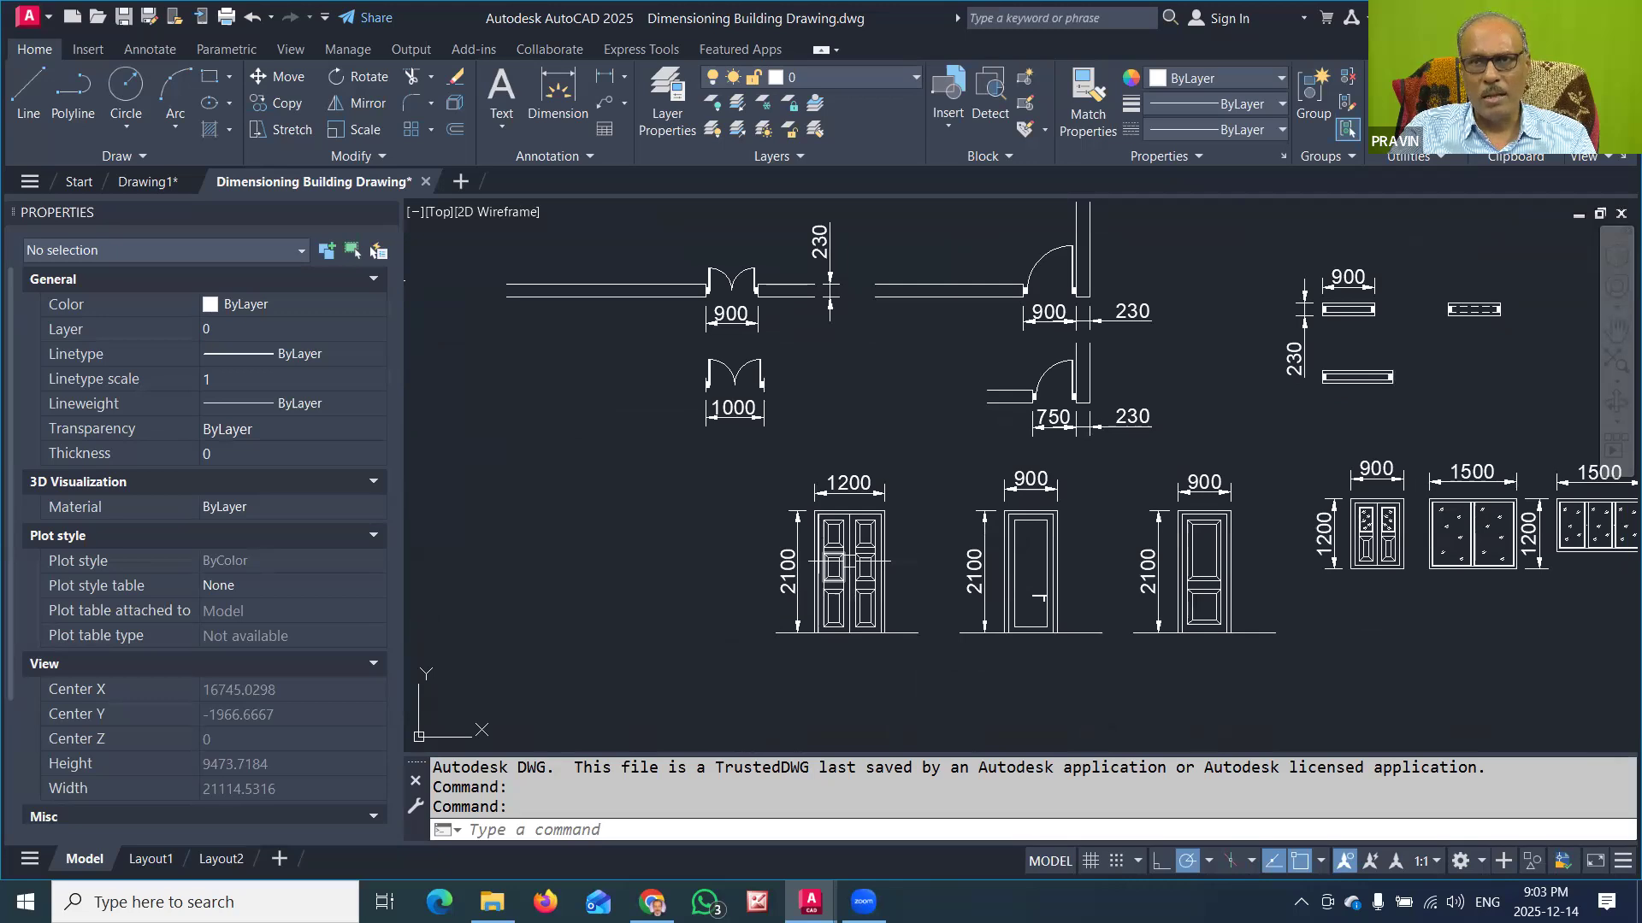
{"action": "middle_click_drag", "start_coordinate": [1304, 610], "coordinate": [1016, 604]}
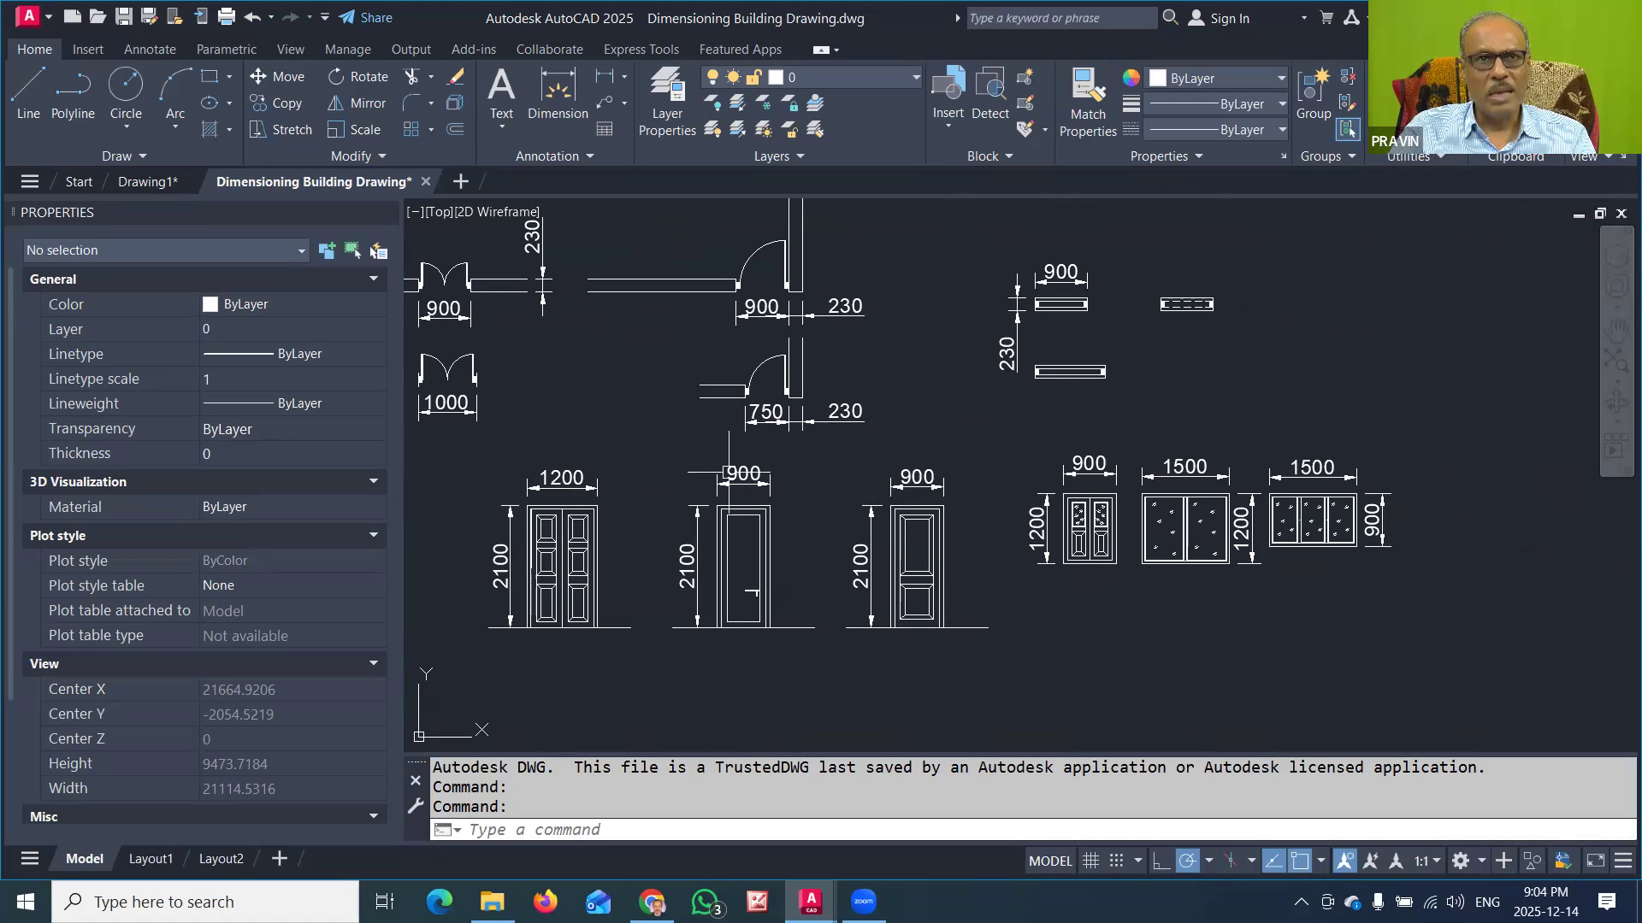
{"action": "middle_click_drag", "start_coordinate": [613, 394], "coordinate": [756, 415]}
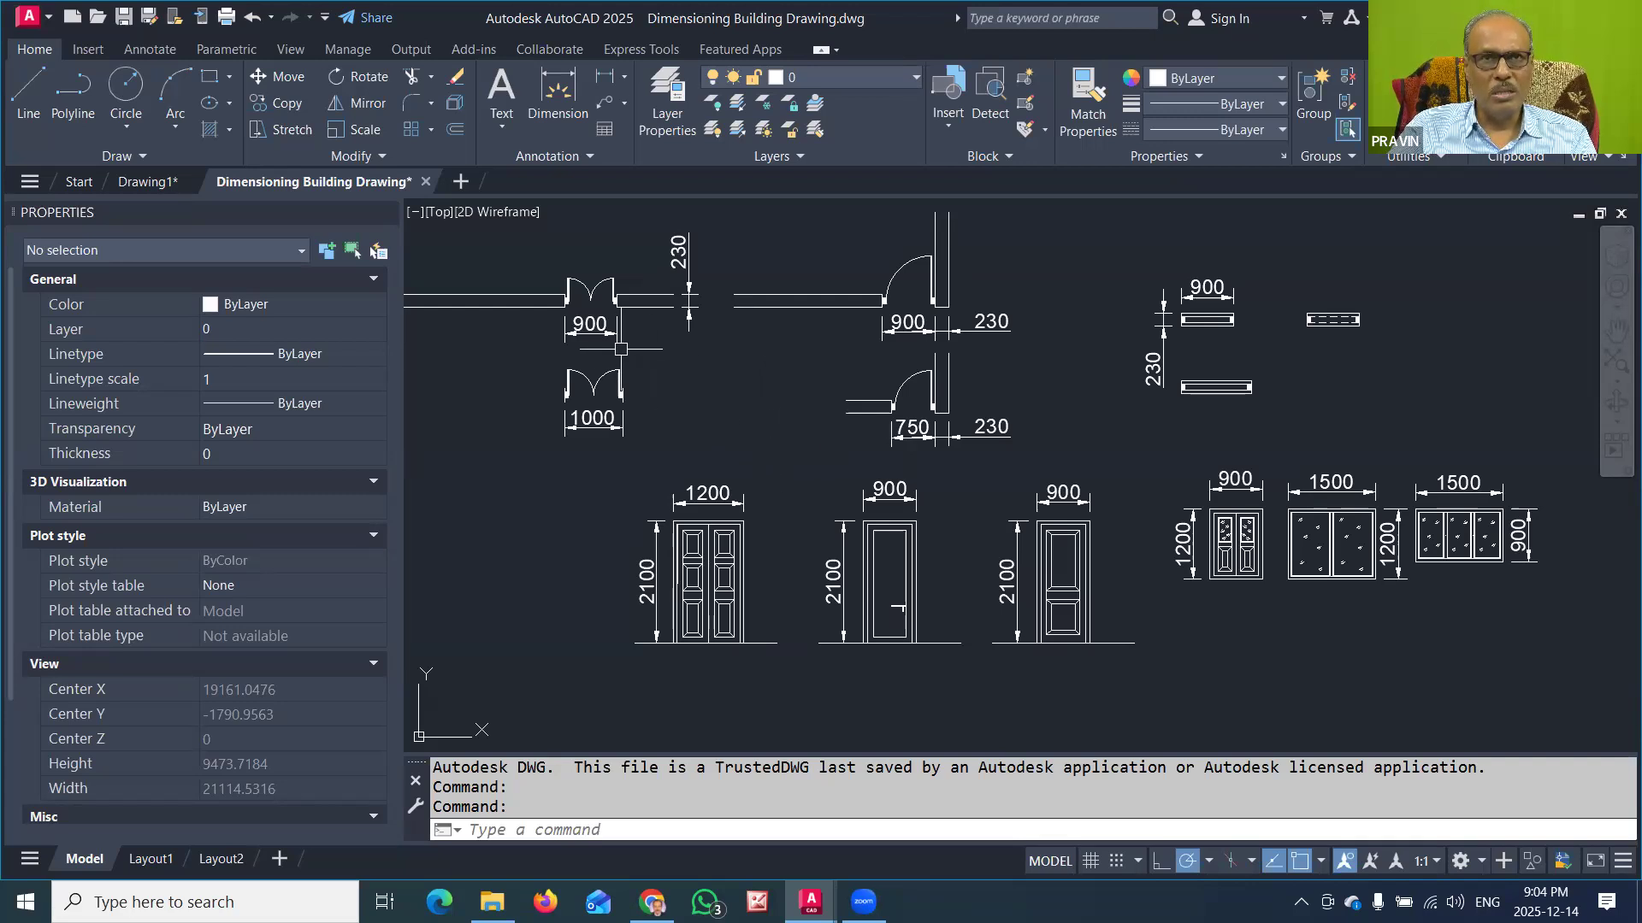
Step: Copy the 900 double-door symbol without its dimension to a spot about 1081 units straight above its wall opening
{"action": "scroll", "coordinate": [558, 291], "scroll_direction": "up", "scroll_amount": 4}
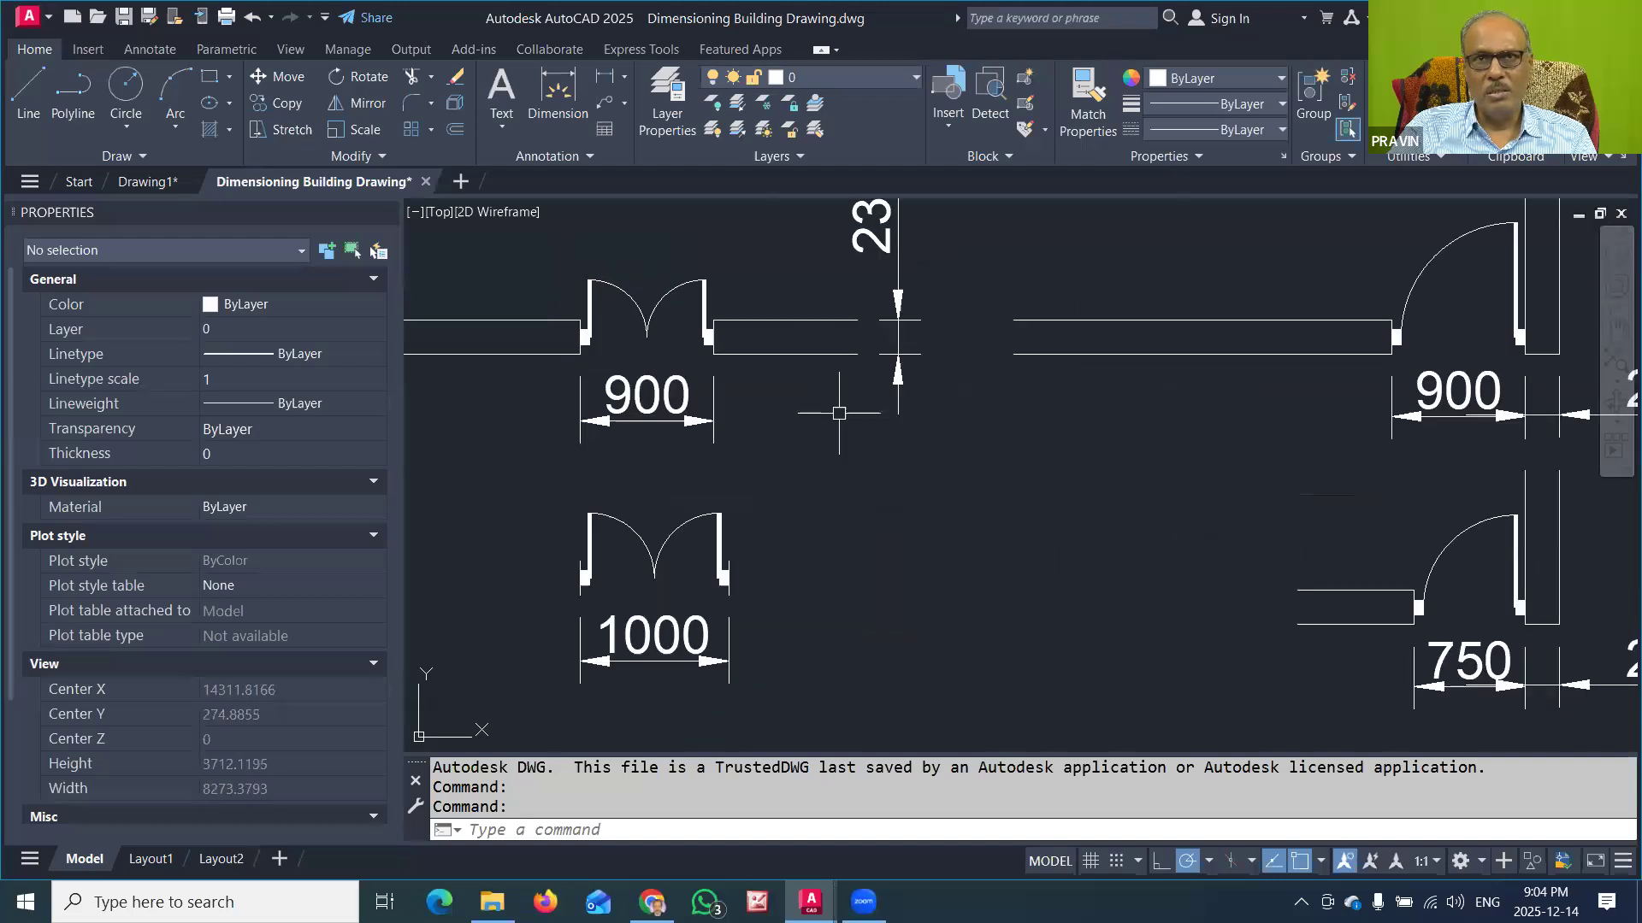
{"action": "scroll", "coordinate": [1046, 491], "scroll_direction": "down", "scroll_amount": 2}
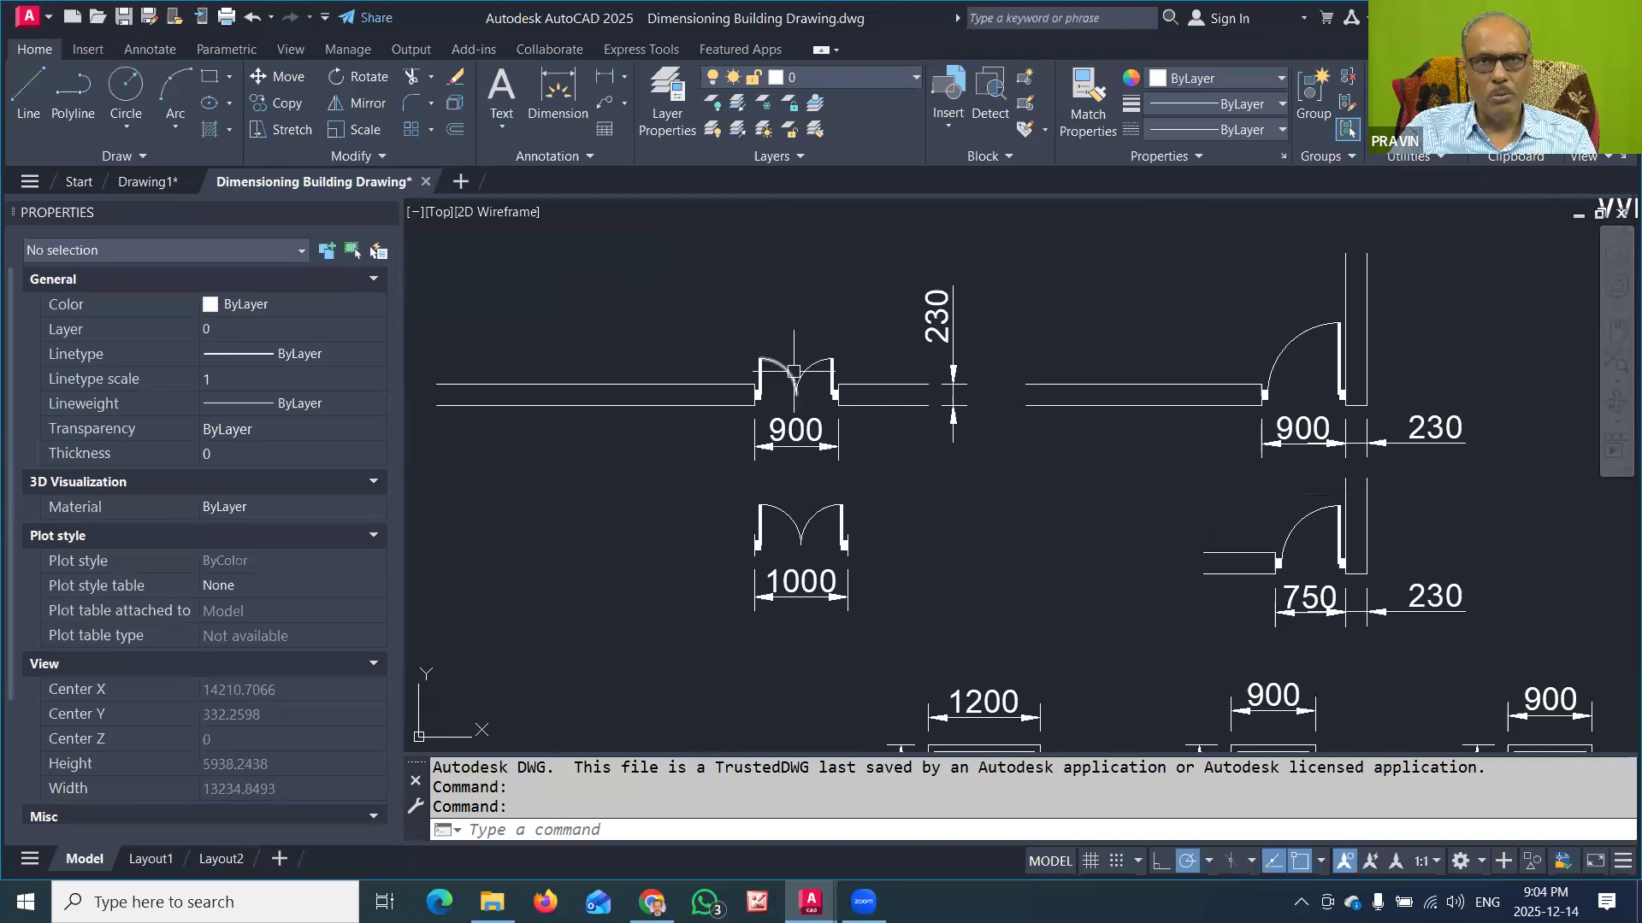
{"action": "left_click", "coordinate": [735, 340]}
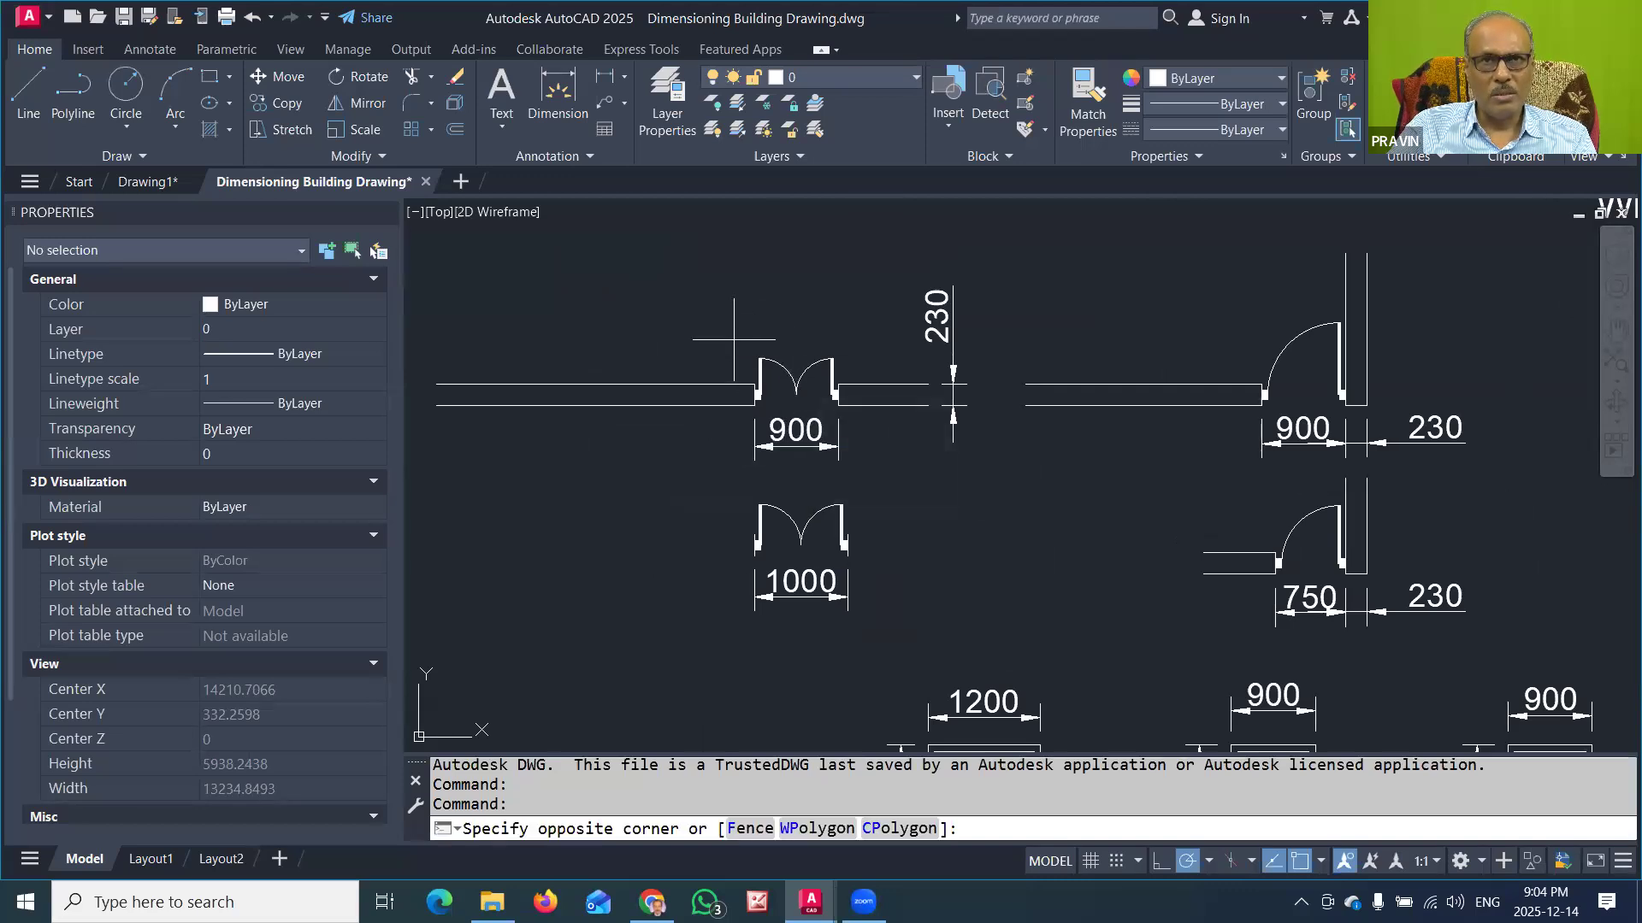
{"action": "left_click", "coordinate": [865, 392]}
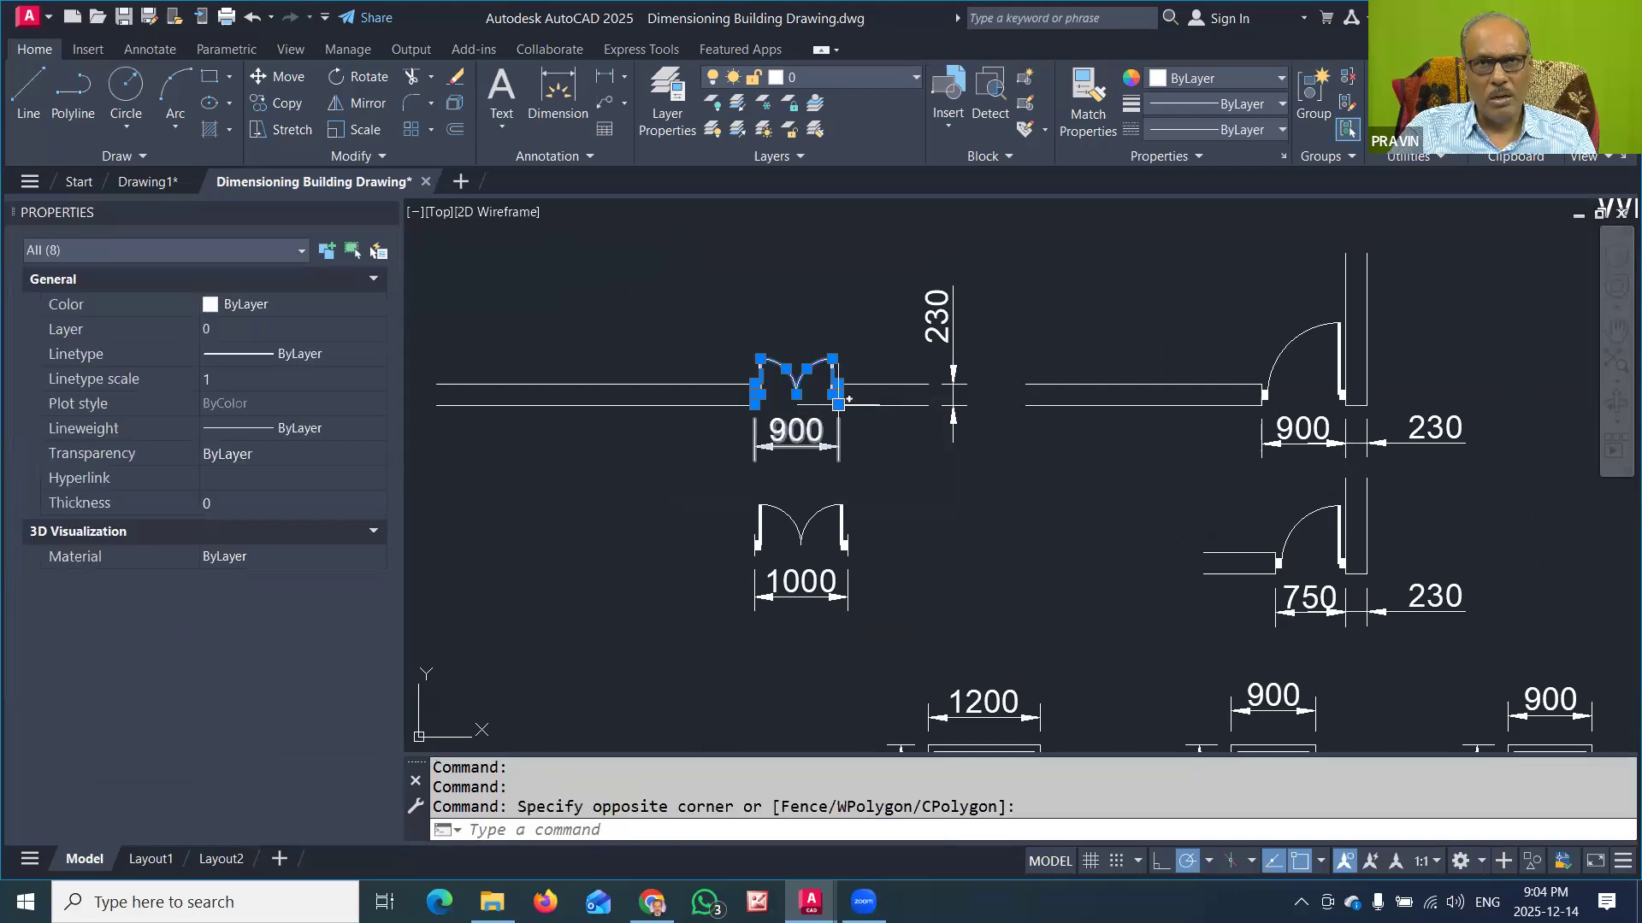
{"action": "left_click", "coordinate": [838, 404]}
{"action": "key", "text": "space"}
{"action": "type", "text": "c"}
{"action": "key", "text": "Return"}
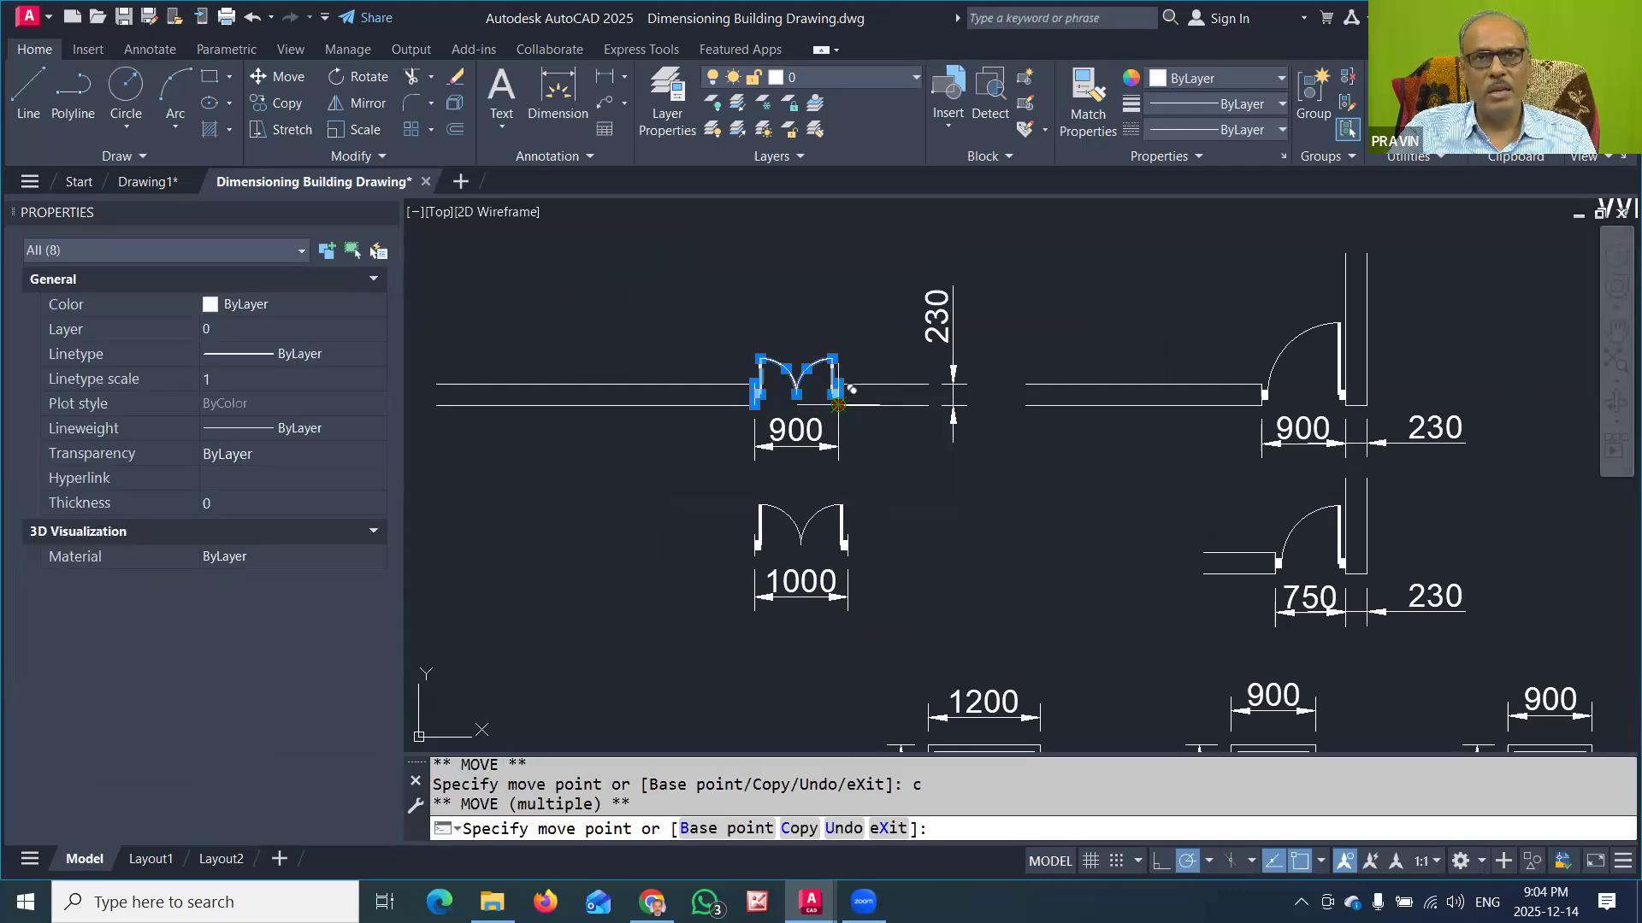
{"action": "left_click", "coordinate": [838, 304]}
{"action": "key", "text": "Escape"}
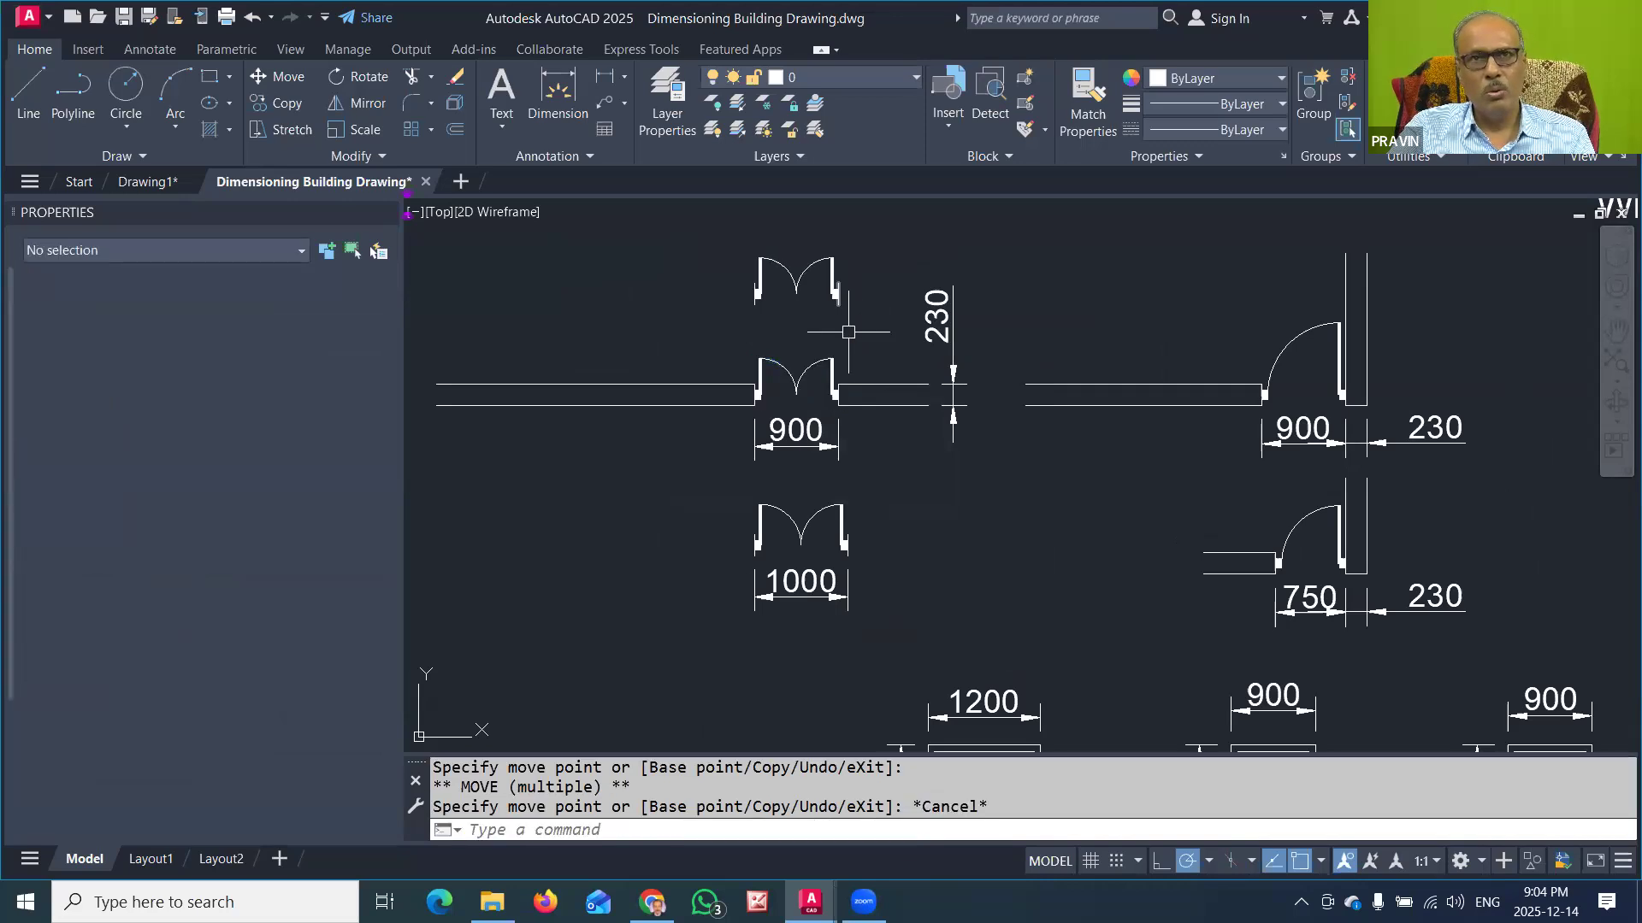
{"action": "key", "text": "Escape"}
{"action": "key", "text": "Escape"}
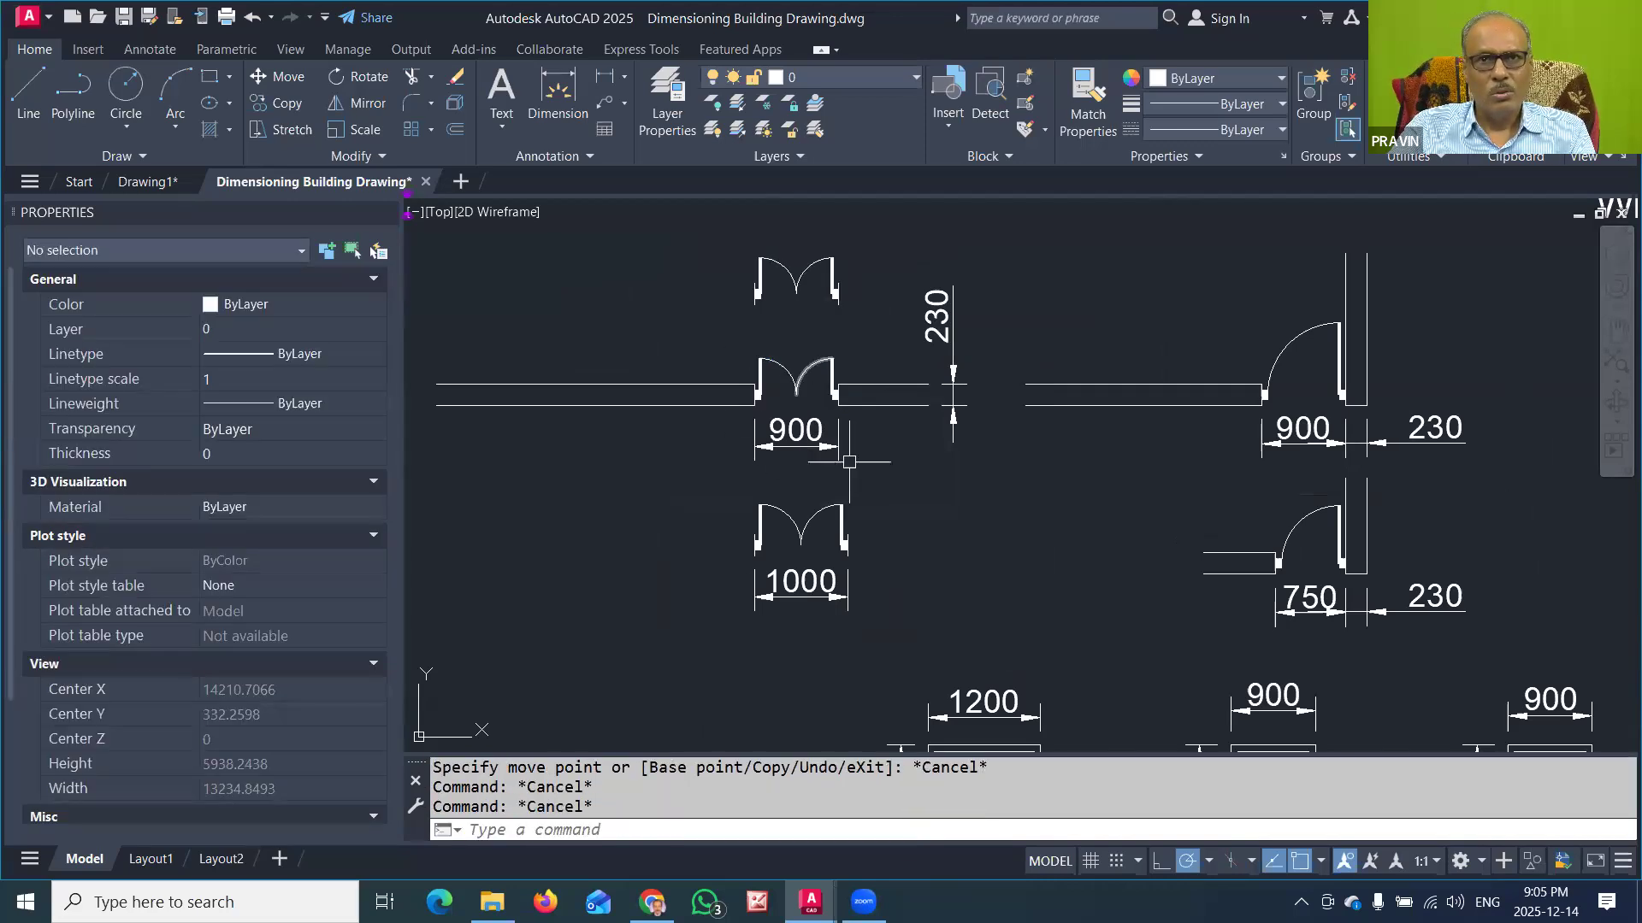
Step: Move the 1000 dimension straight down, away from the lower double-door symbol
{"action": "left_click", "coordinate": [819, 582]}
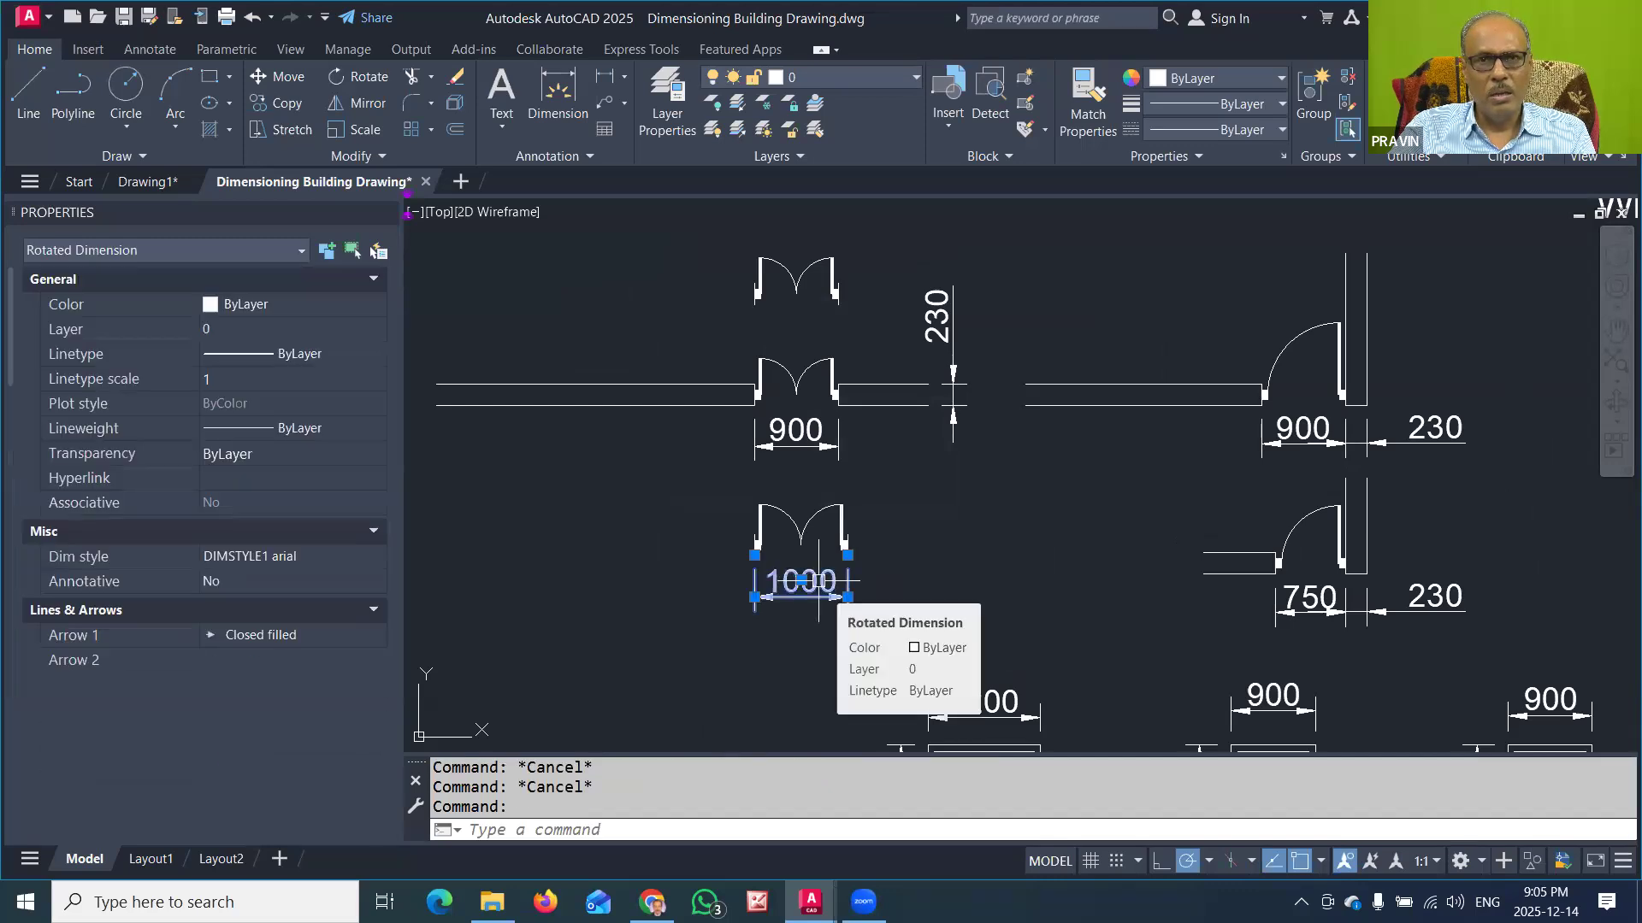
{"action": "left_click", "coordinate": [848, 554]}
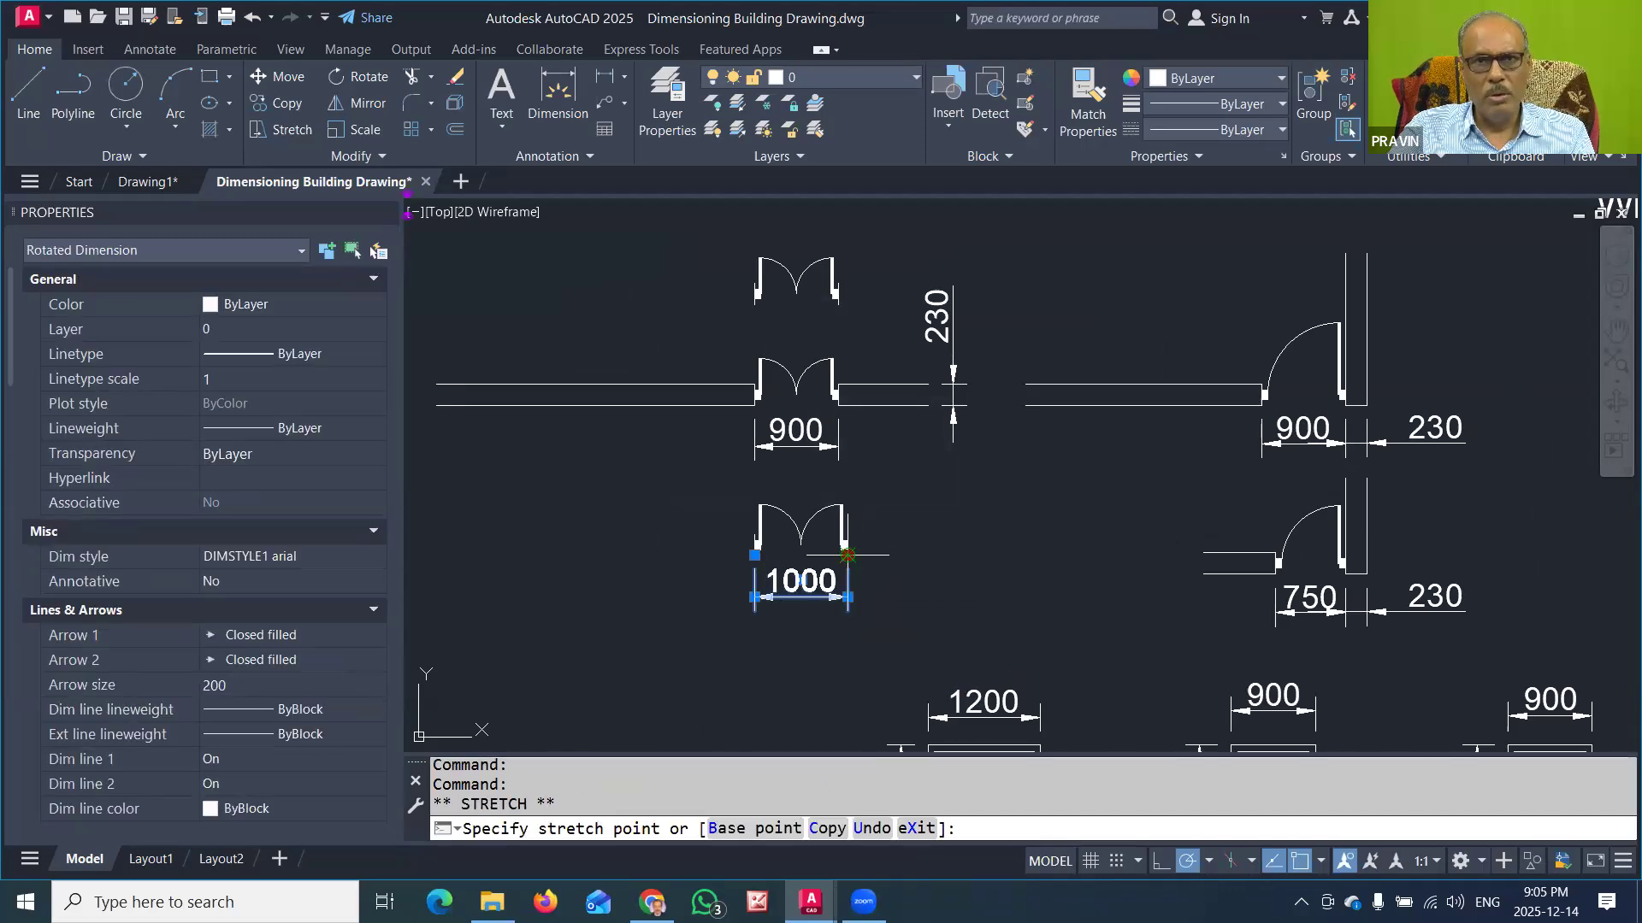
{"action": "key", "text": "space"}
{"action": "left_click", "coordinate": [847, 596]}
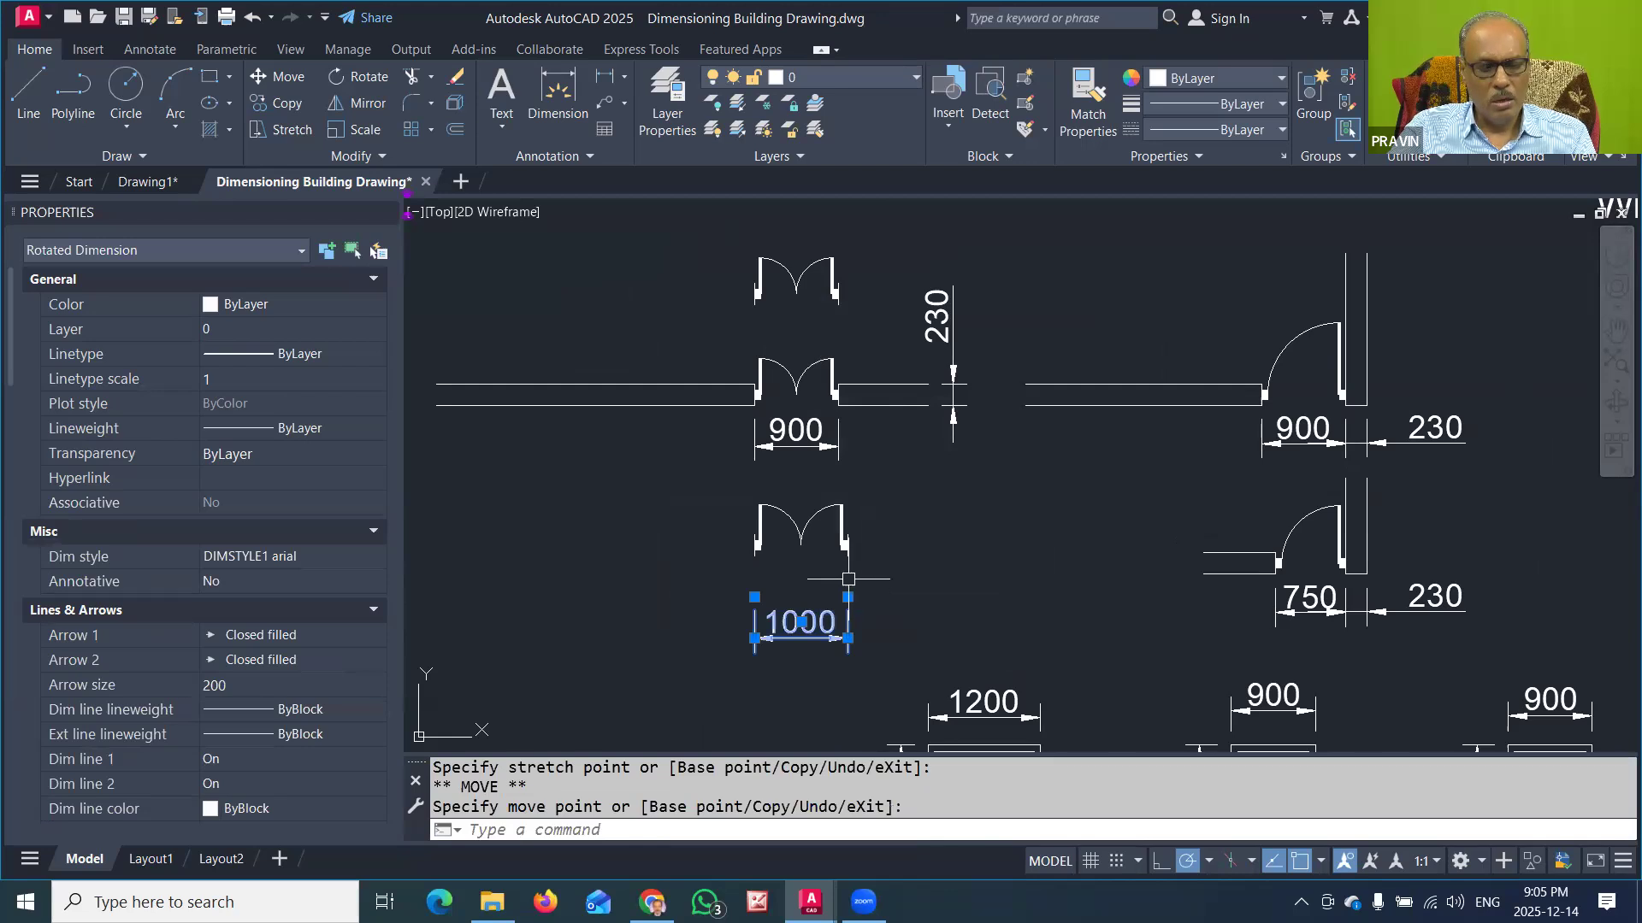
{"action": "key", "text": "Escape"}
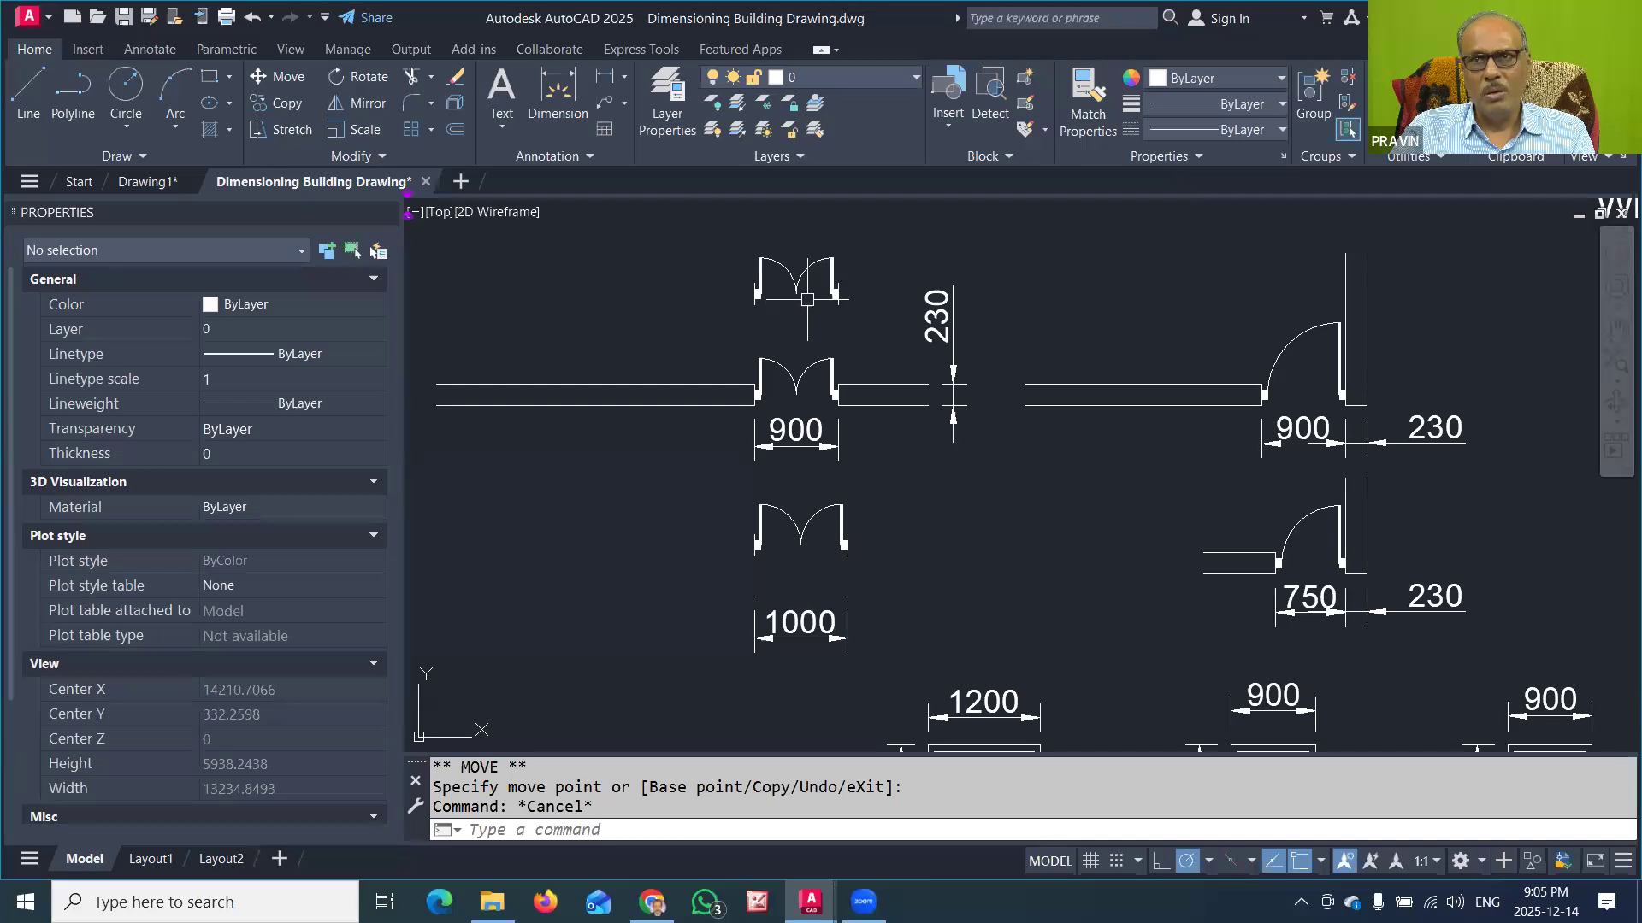
Step: Copy the 900 single-door symbol without its dimension to the free space up and left of its wall opening
{"action": "middle_click_drag", "start_coordinate": [1268, 319], "coordinate": [1073, 375]}
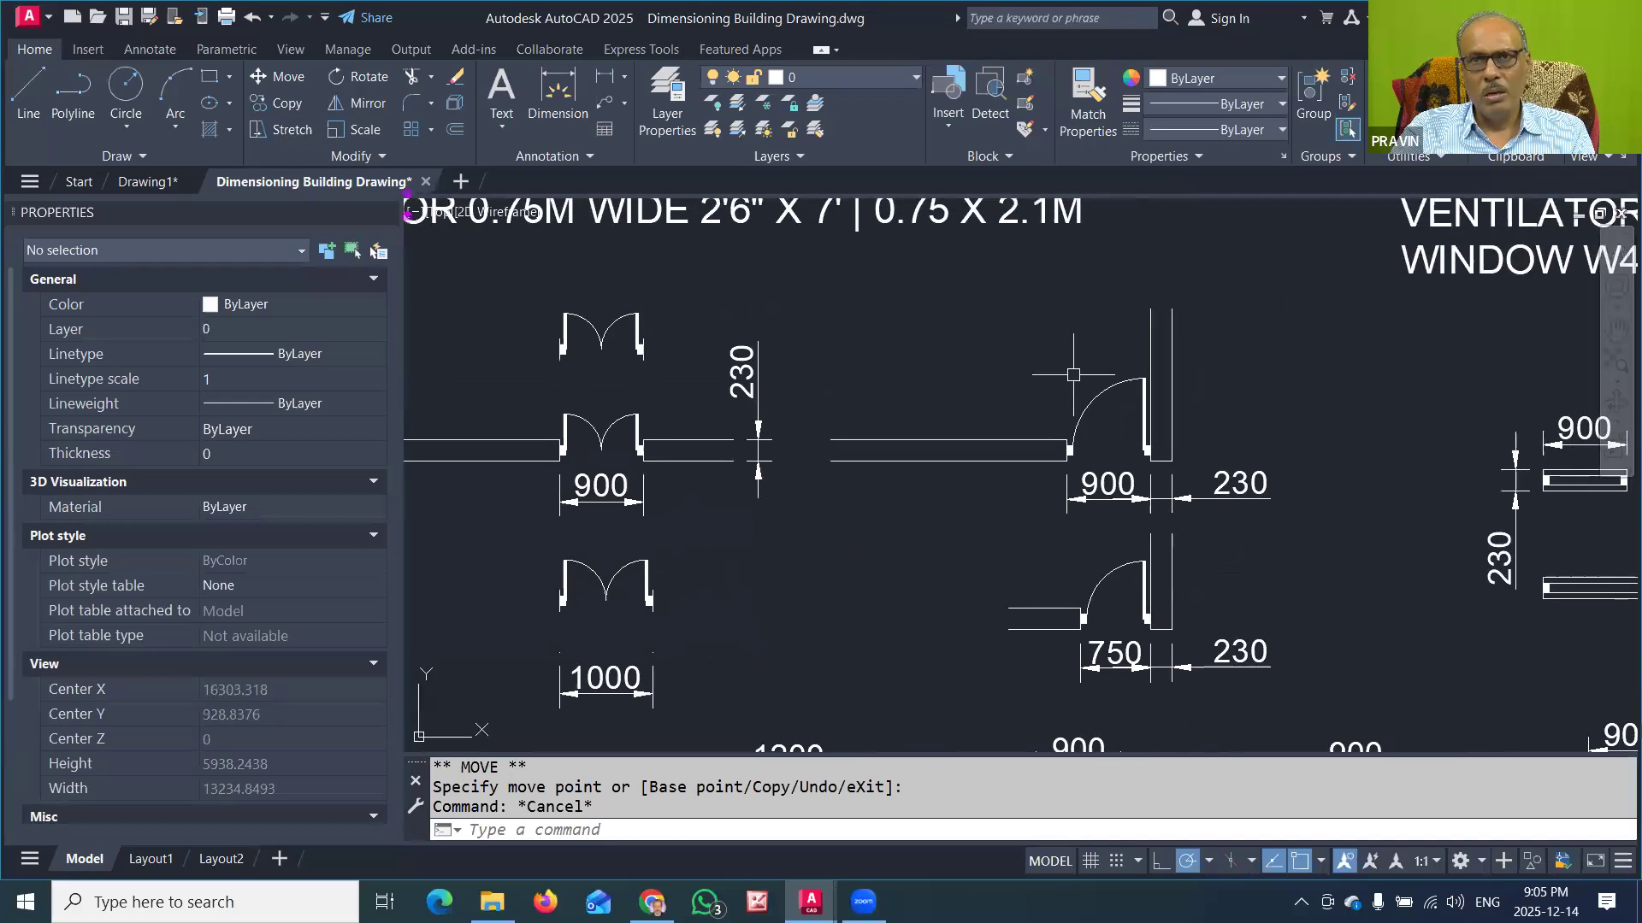
{"action": "left_click", "coordinate": [1053, 364]}
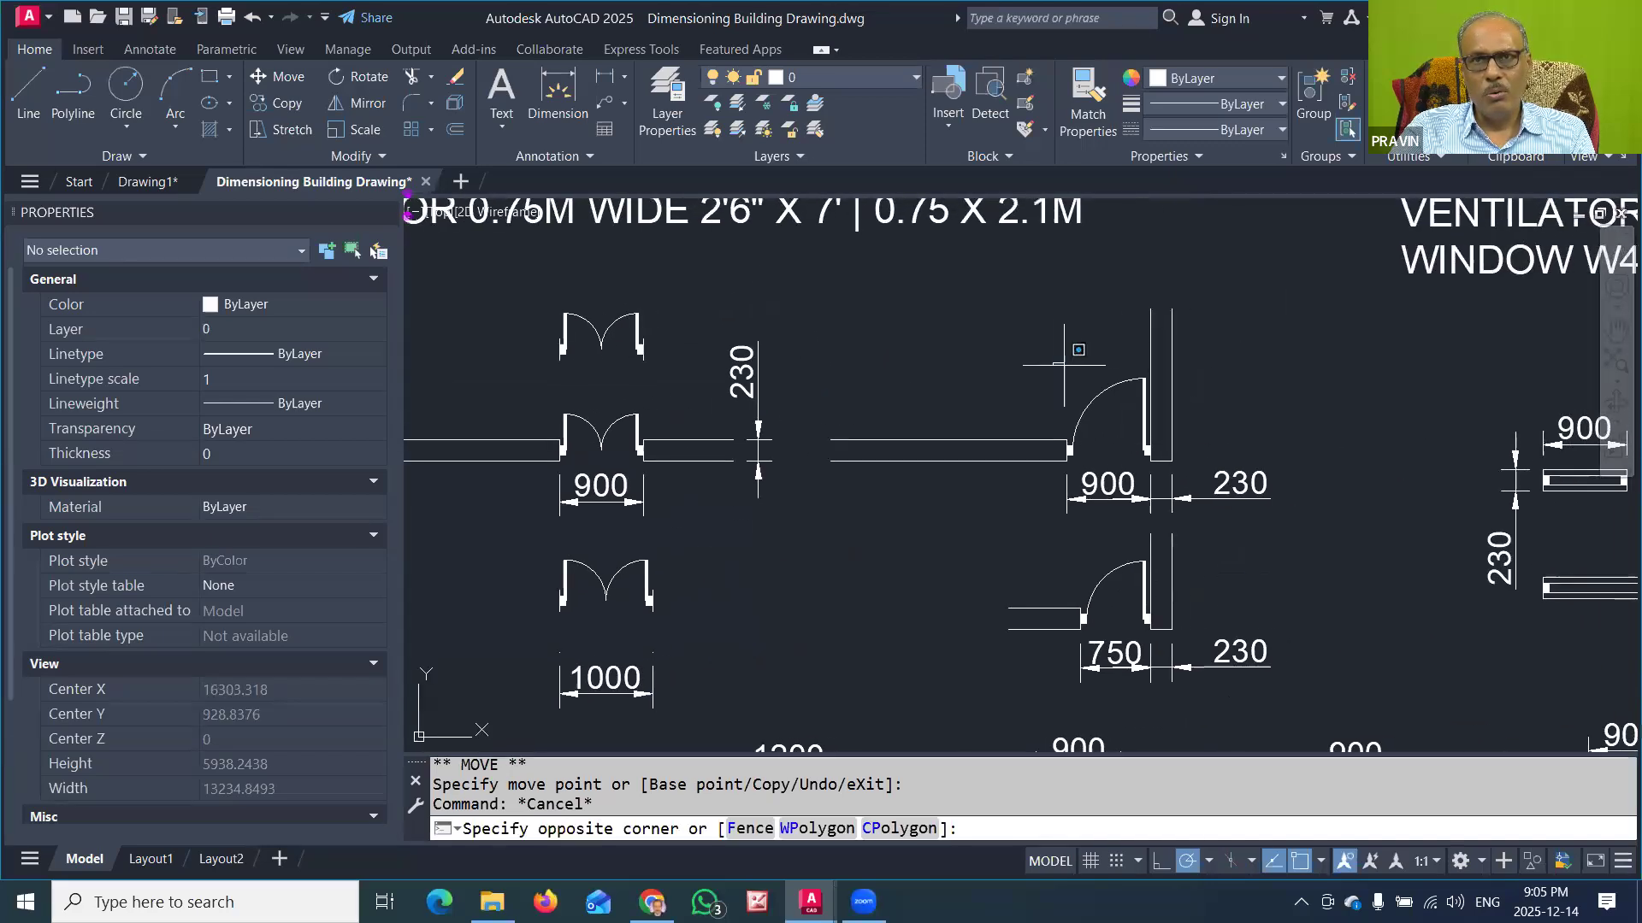
{"action": "left_click", "coordinate": [1173, 454]}
{"action": "left_click", "coordinate": [1150, 460]}
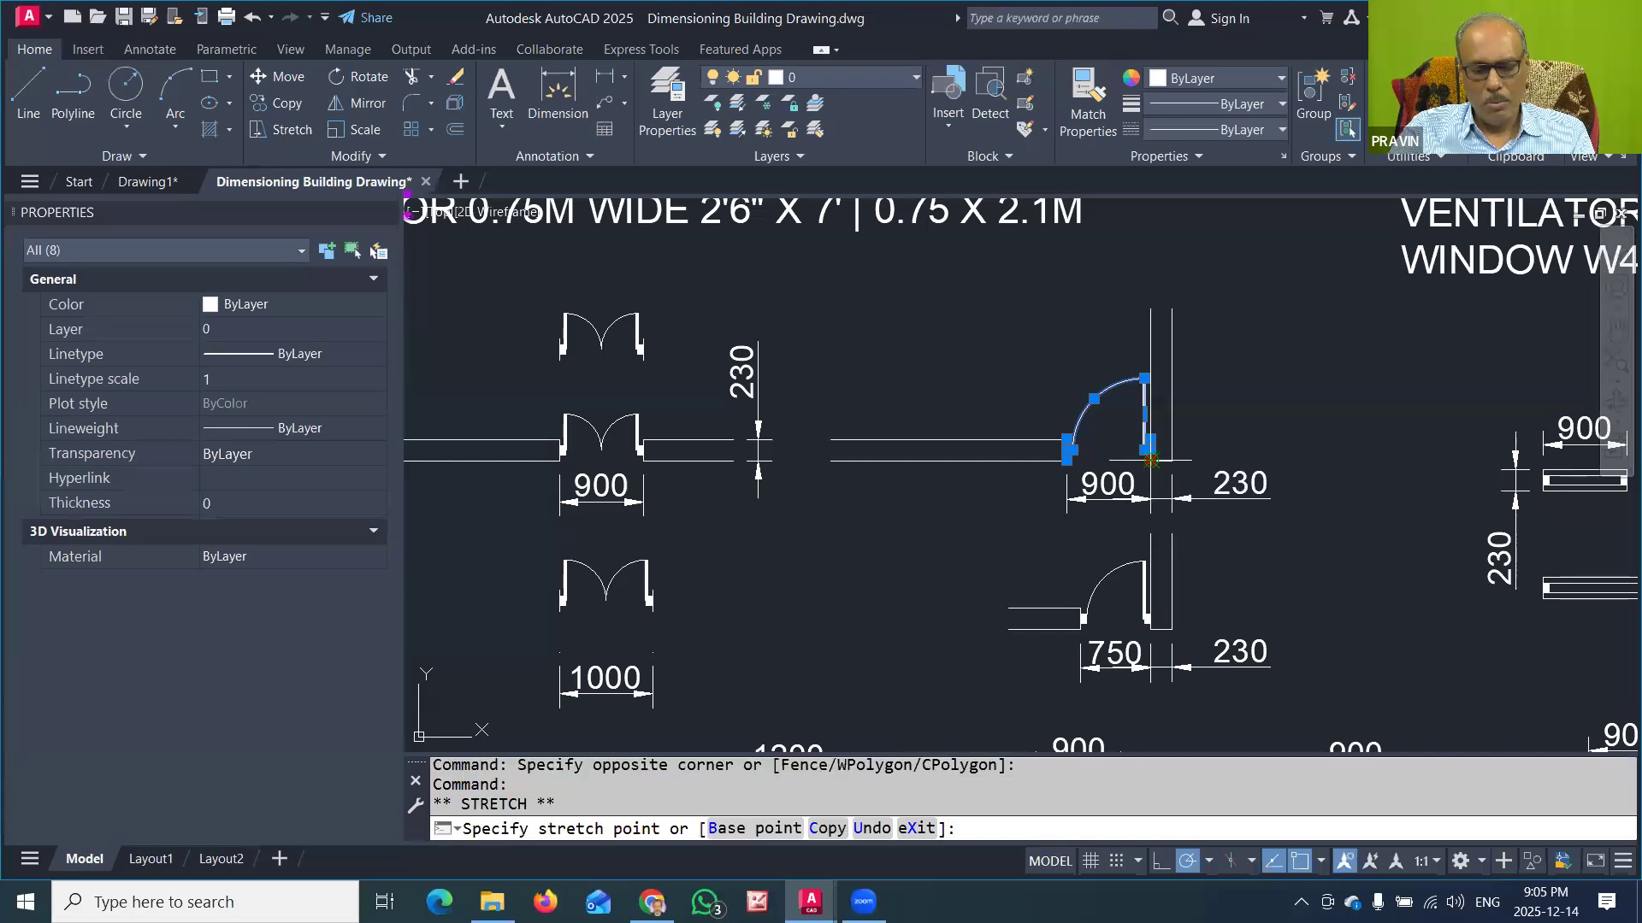
{"action": "key", "text": "space"}
{"action": "type", "text": "c"}
{"action": "key", "text": "Return"}
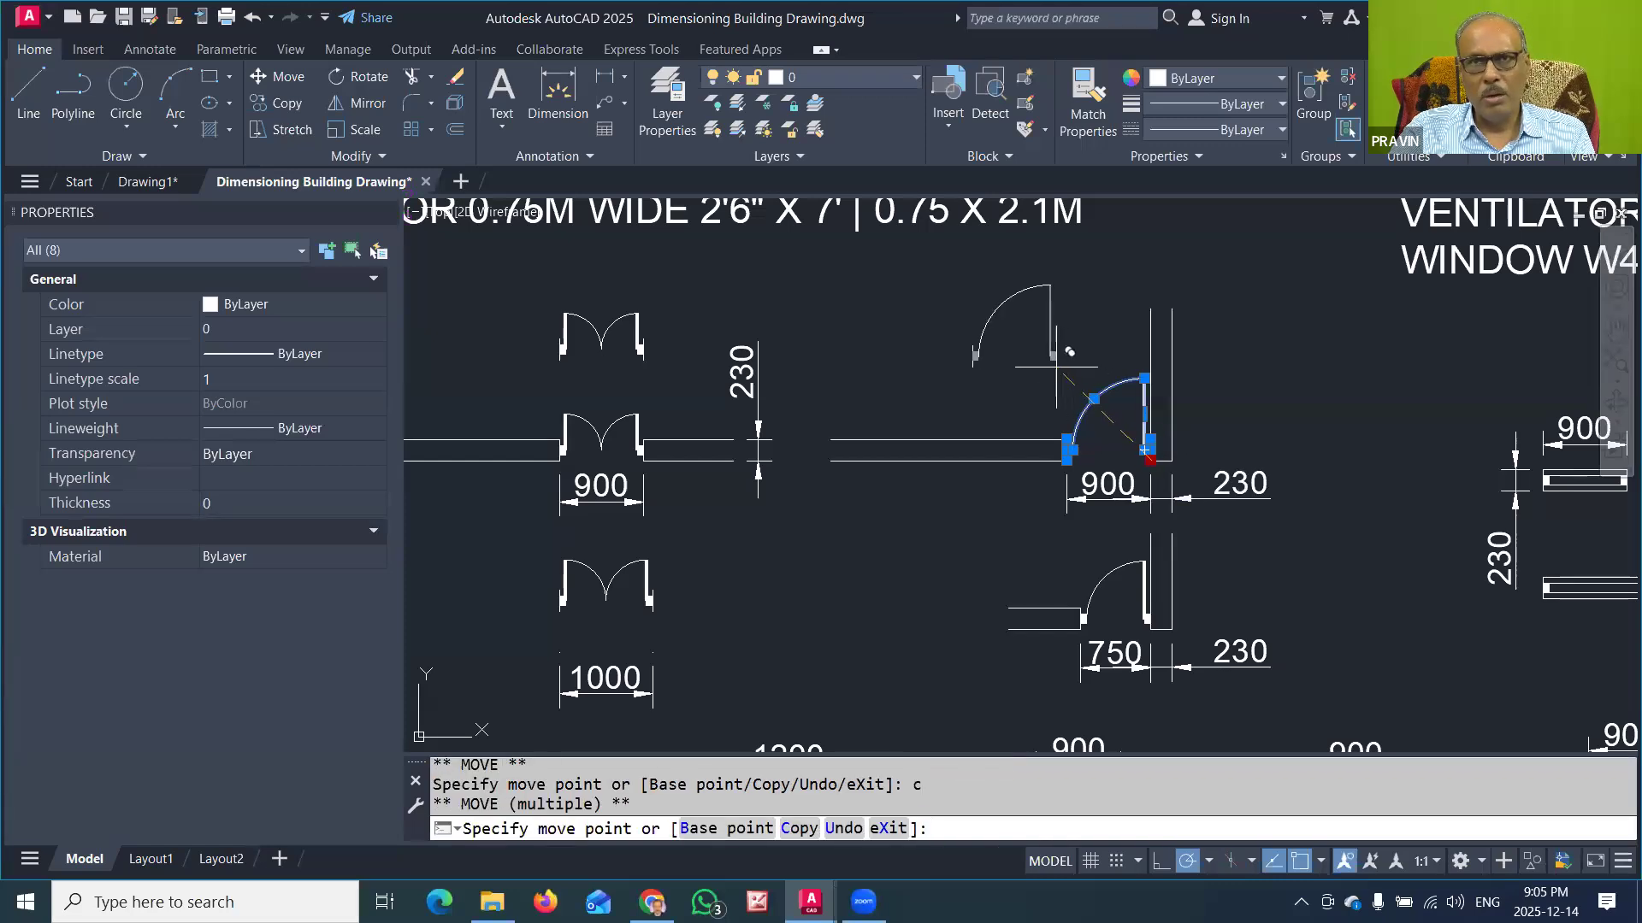
{"action": "left_click", "coordinate": [1056, 366]}
{"action": "key", "text": "Escape"}
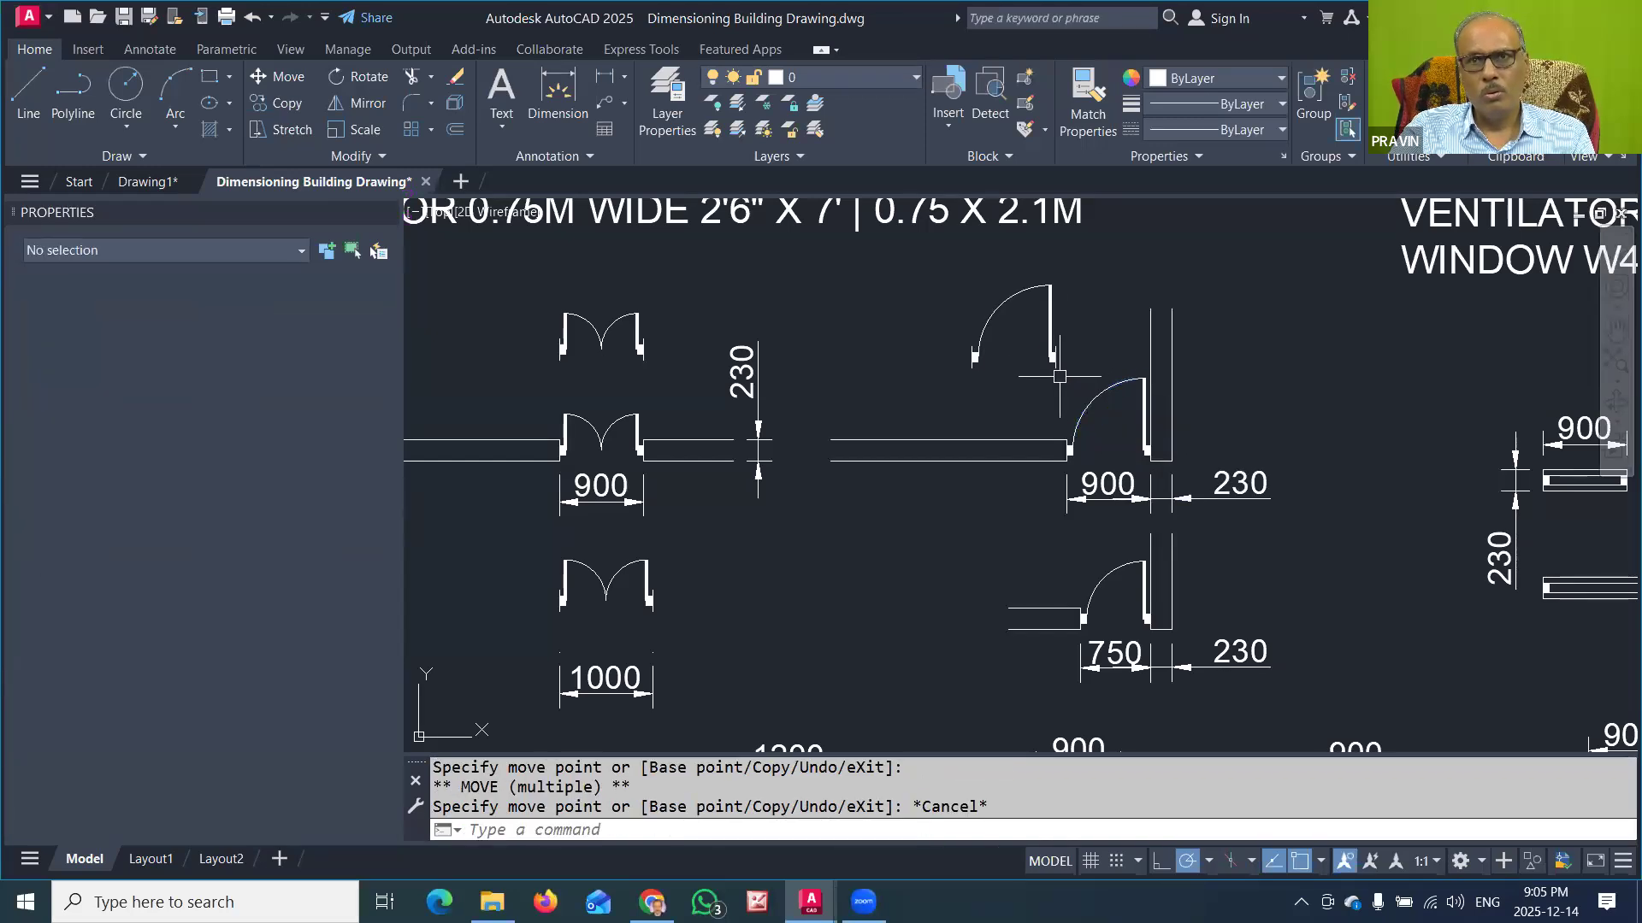
{"action": "key", "text": "Escape"}
Step: Copy the 750 single-door symbol without its dimension horizontally to the free space left of its short wall piece
{"action": "scroll", "coordinate": [1141, 633], "scroll_direction": "up", "scroll_amount": 2}
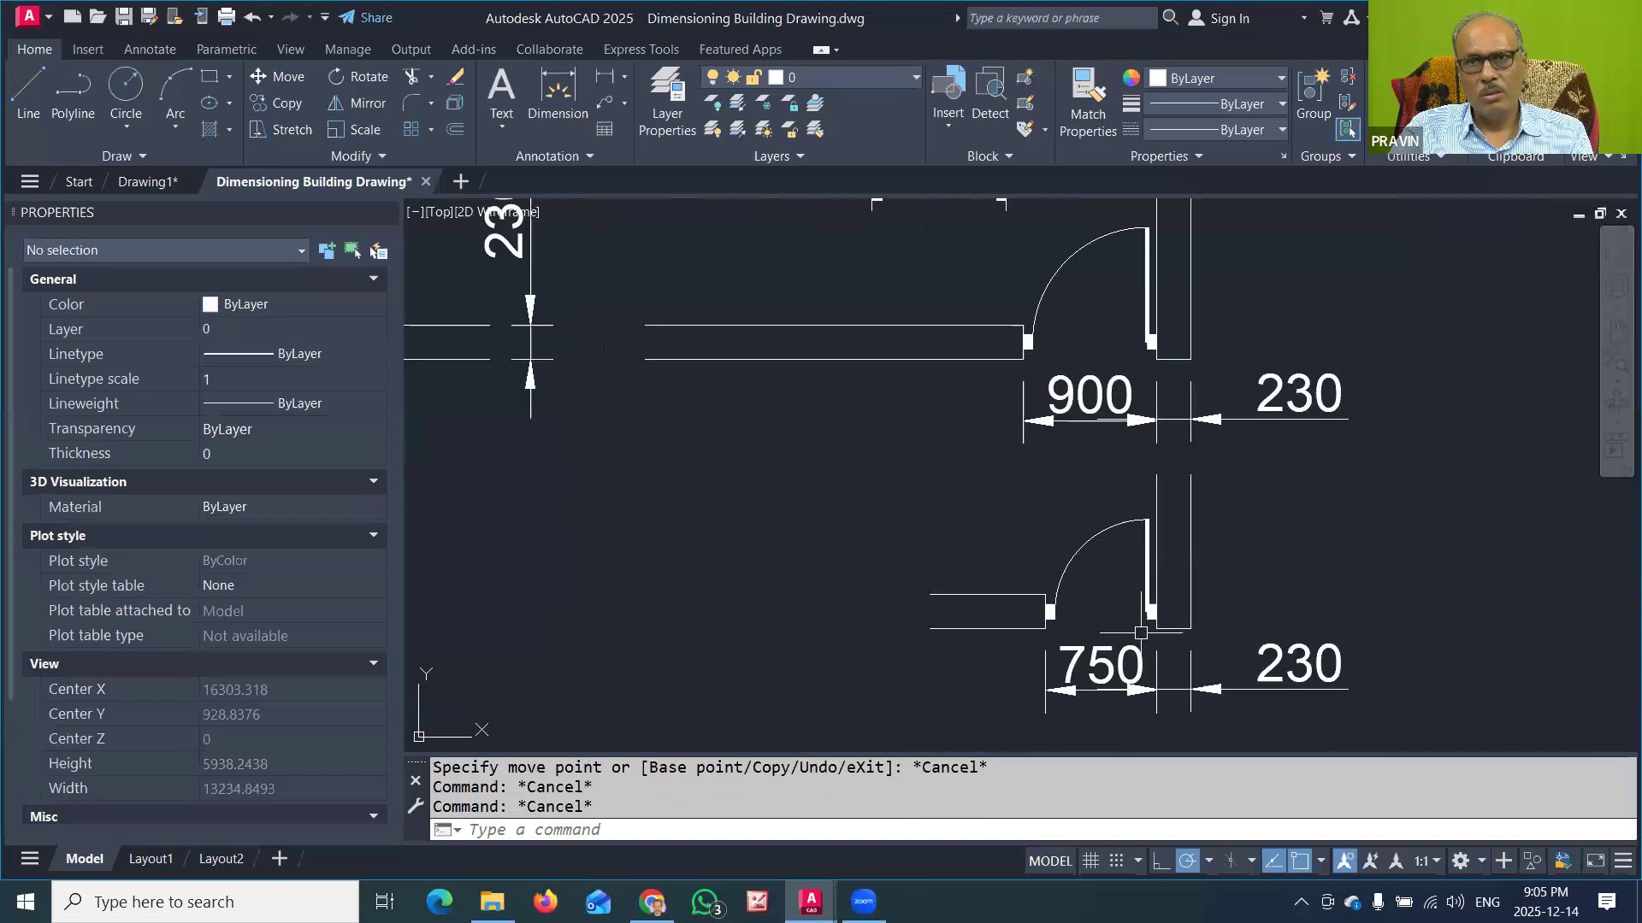
{"action": "left_click", "coordinate": [1026, 492]}
{"action": "left_click", "coordinate": [1163, 639]}
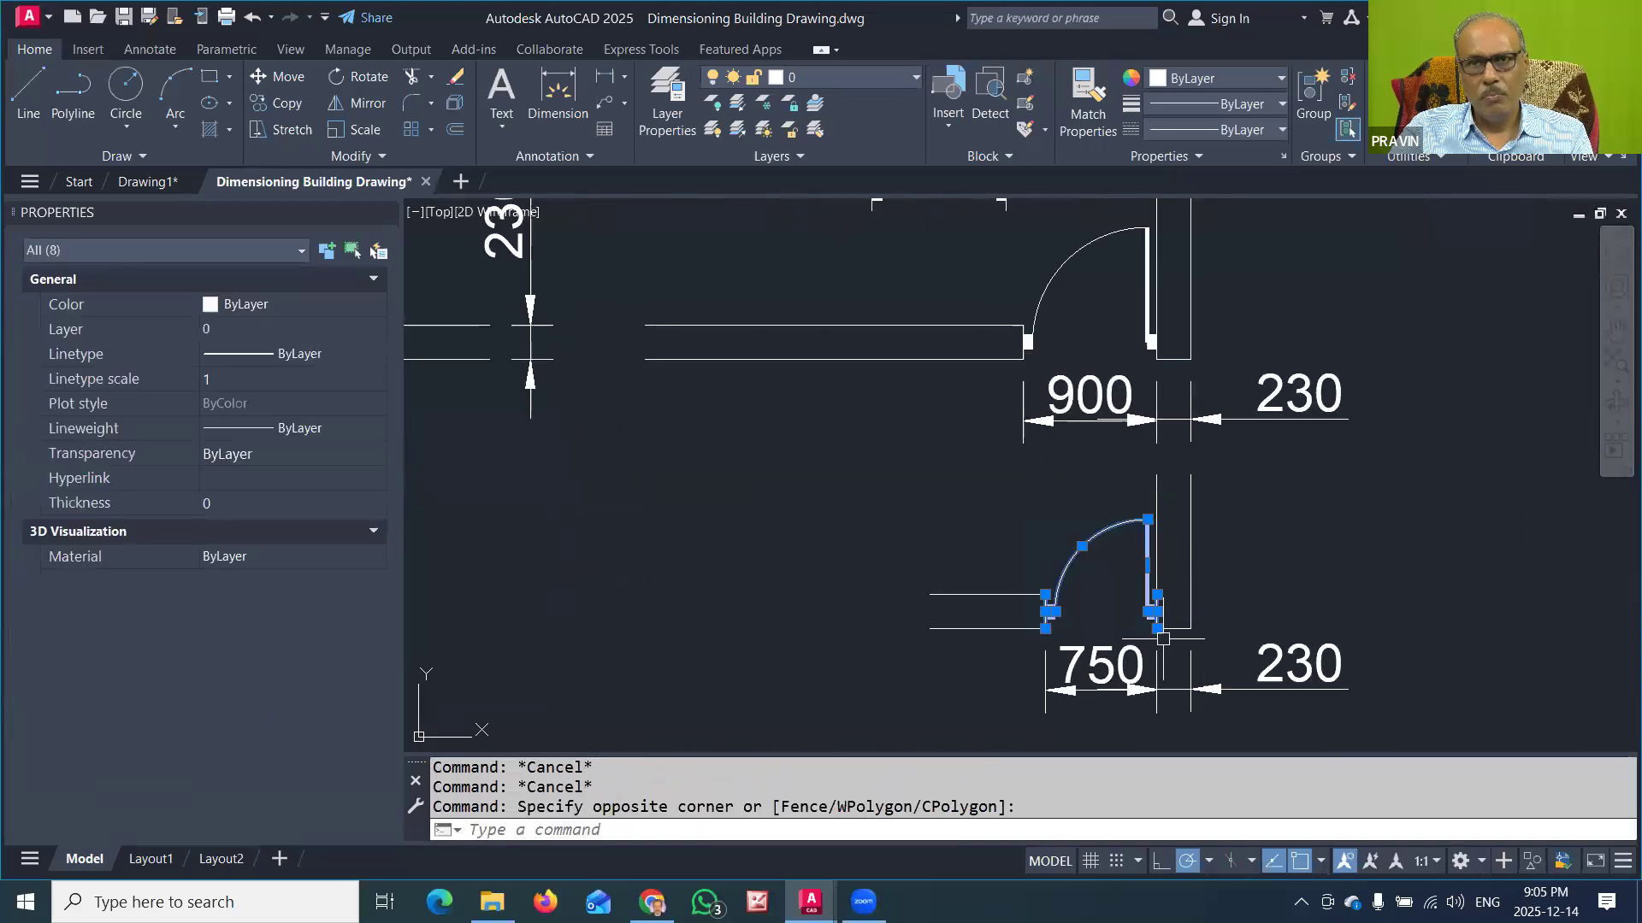
{"action": "left_click", "coordinate": [1159, 630]}
{"action": "key", "text": "space"}
{"action": "type", "text": "c"}
{"action": "key", "text": "Return"}
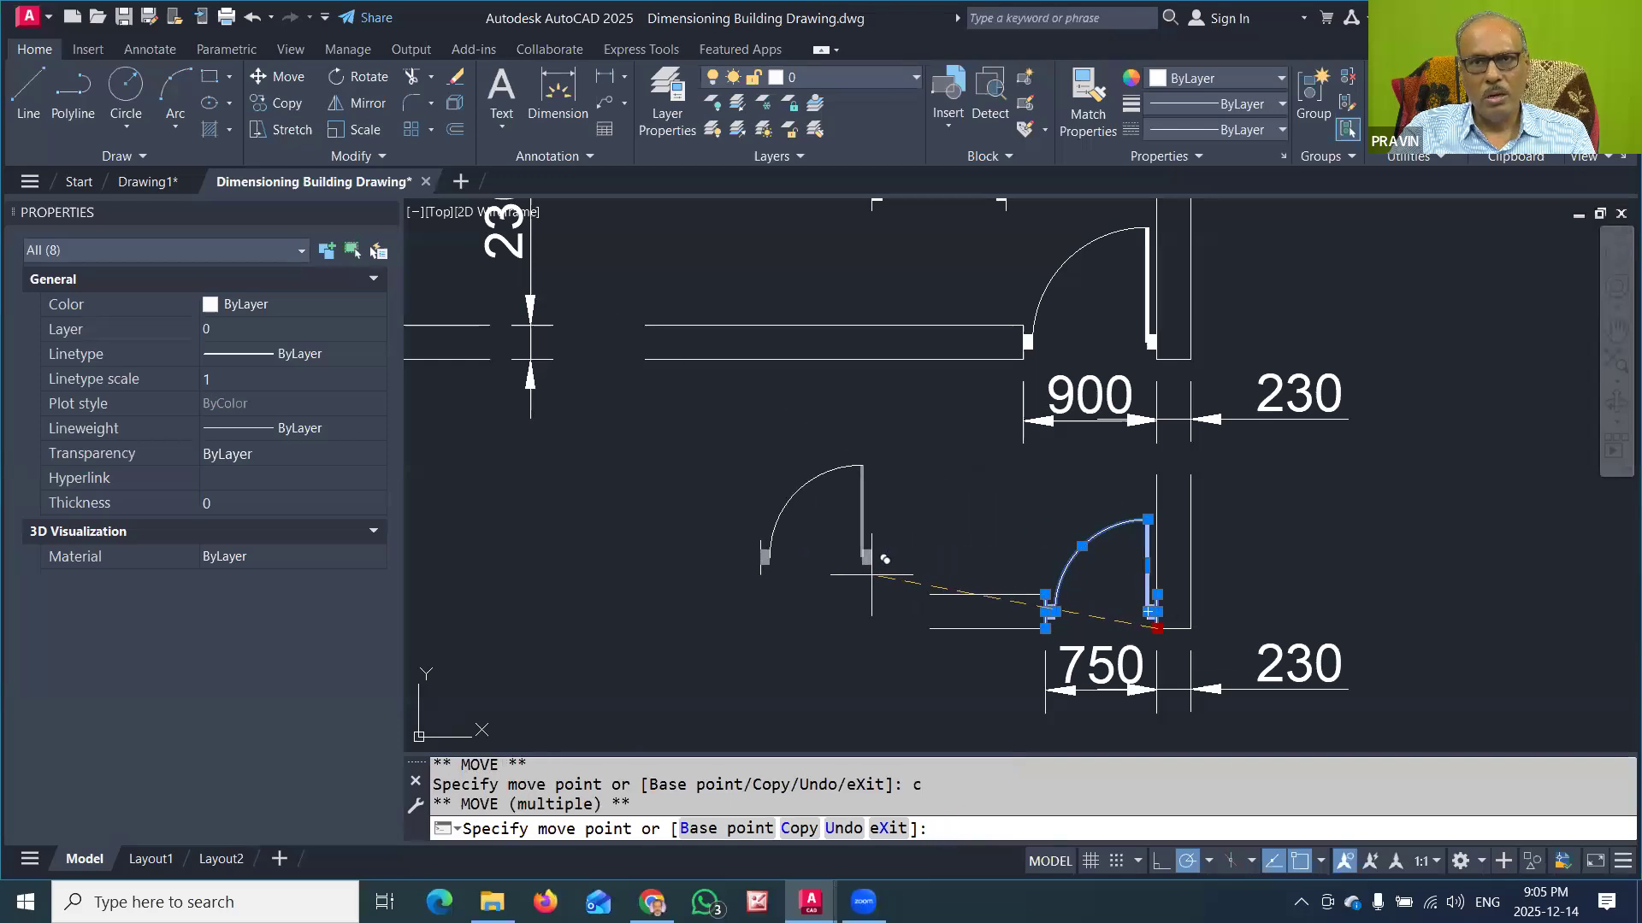
{"action": "left_click", "coordinate": [867, 631]}
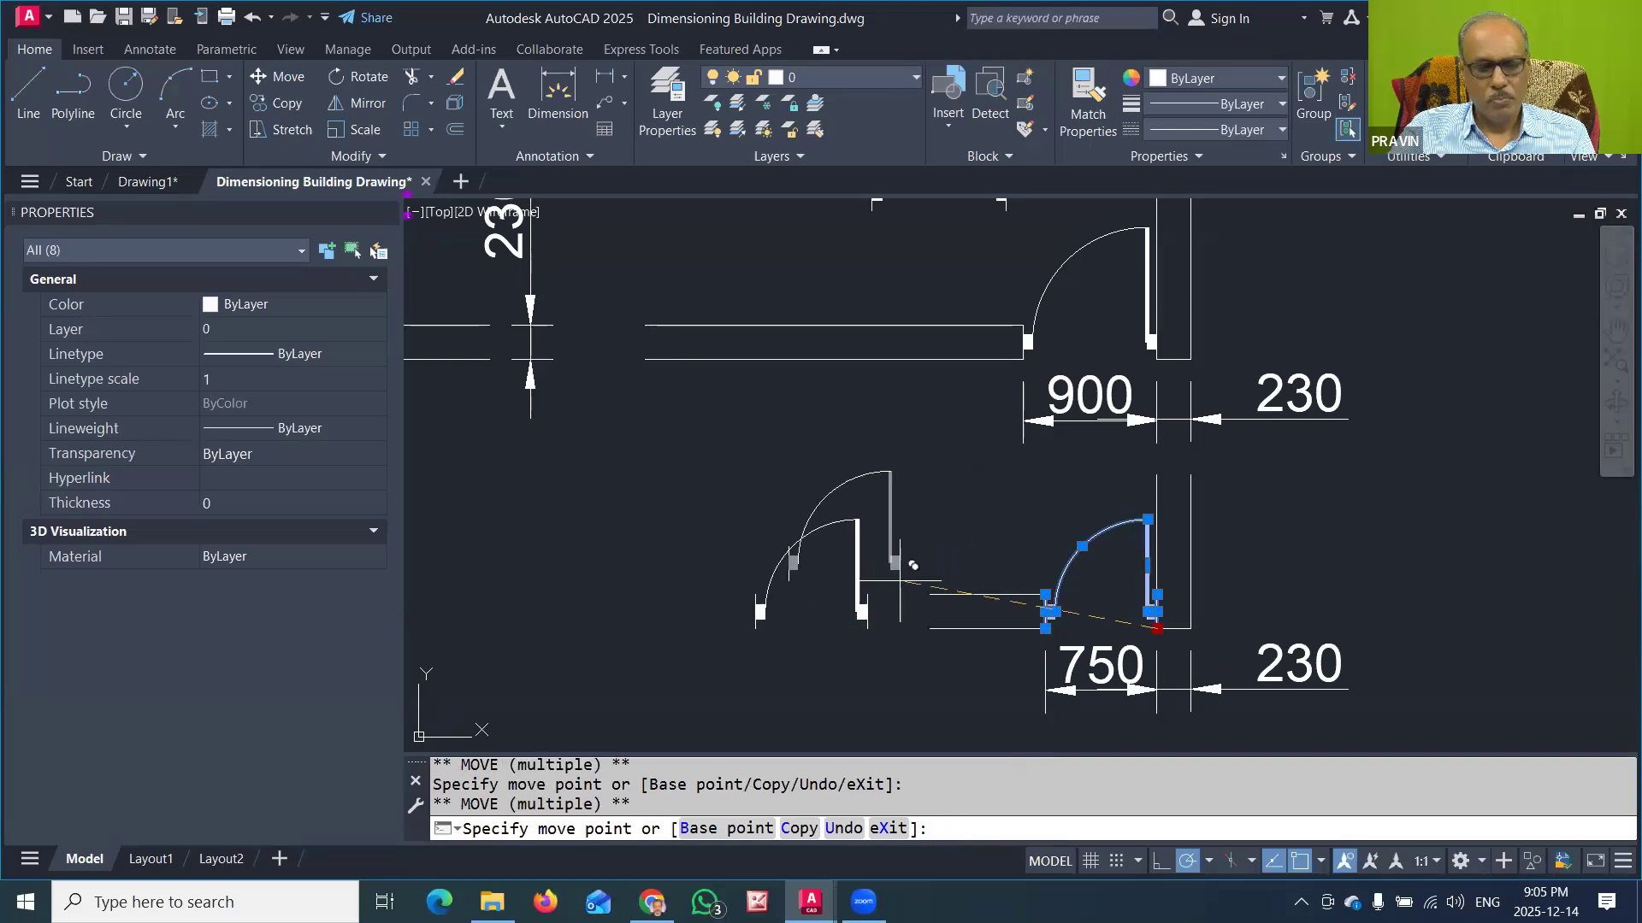
{"action": "key", "text": "Escape"}
{"action": "key", "text": "Escape"}
{"action": "key", "text": "Escape"}
{"action": "scroll", "coordinate": [898, 575], "scroll_direction": "down", "scroll_amount": 4}
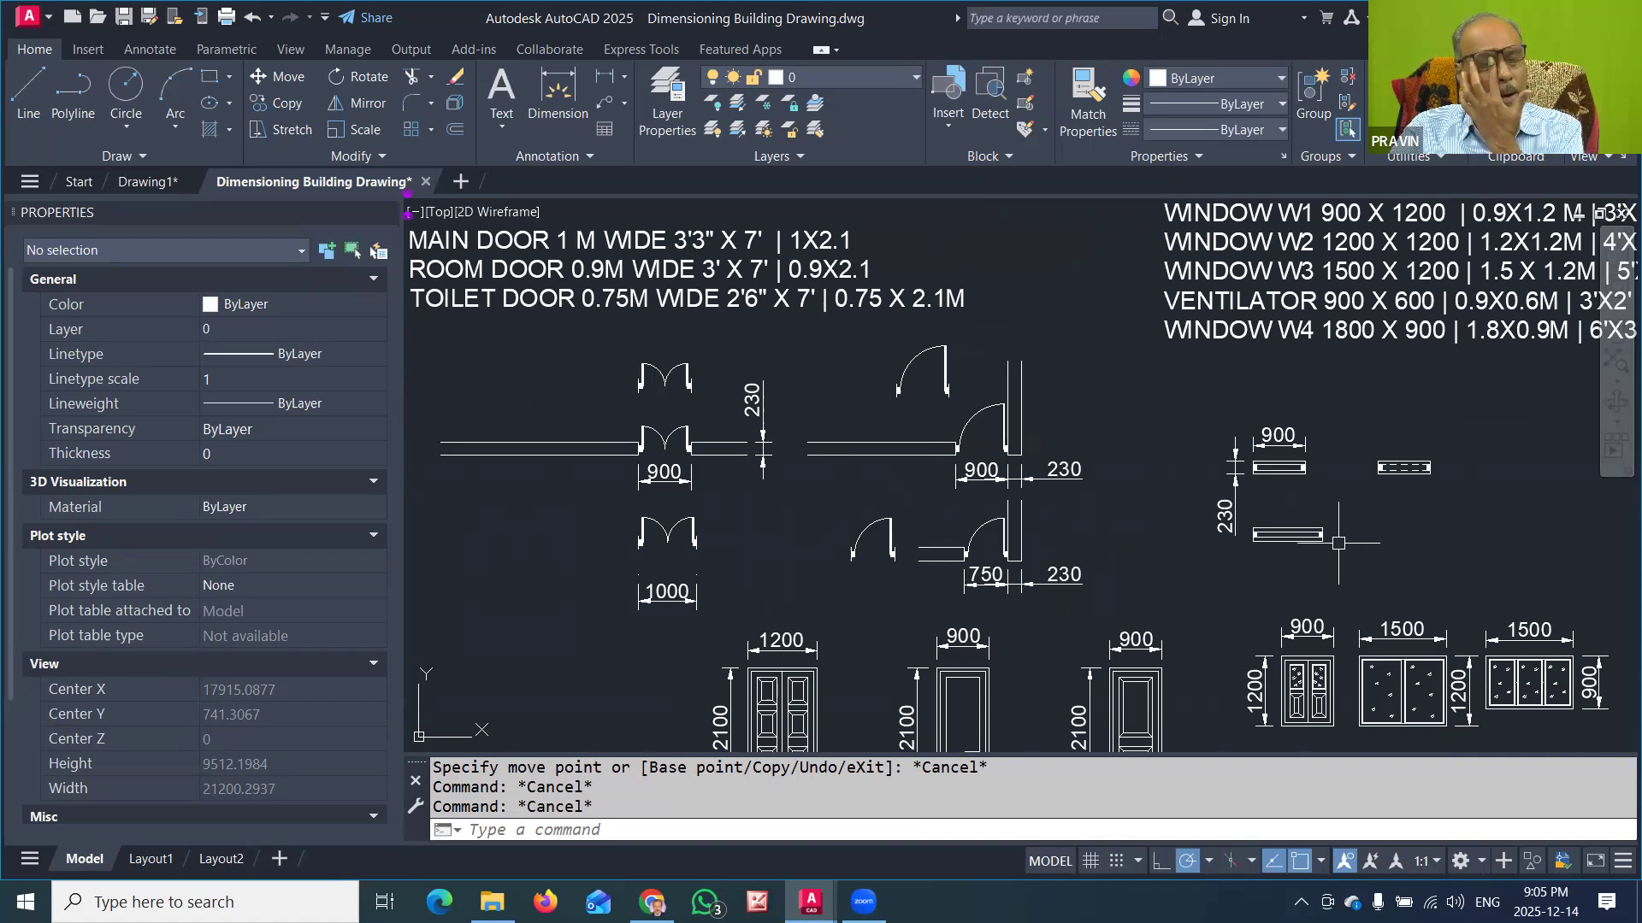
Step: Add a horizontal linear dimension above the longer window symbol that sits below the 900 window, spanning its outer corners
{"action": "middle_click_drag", "start_coordinate": [1338, 543], "coordinate": [1124, 547]}
{"action": "scroll", "coordinate": [1103, 540], "scroll_direction": "up", "scroll_amount": 4}
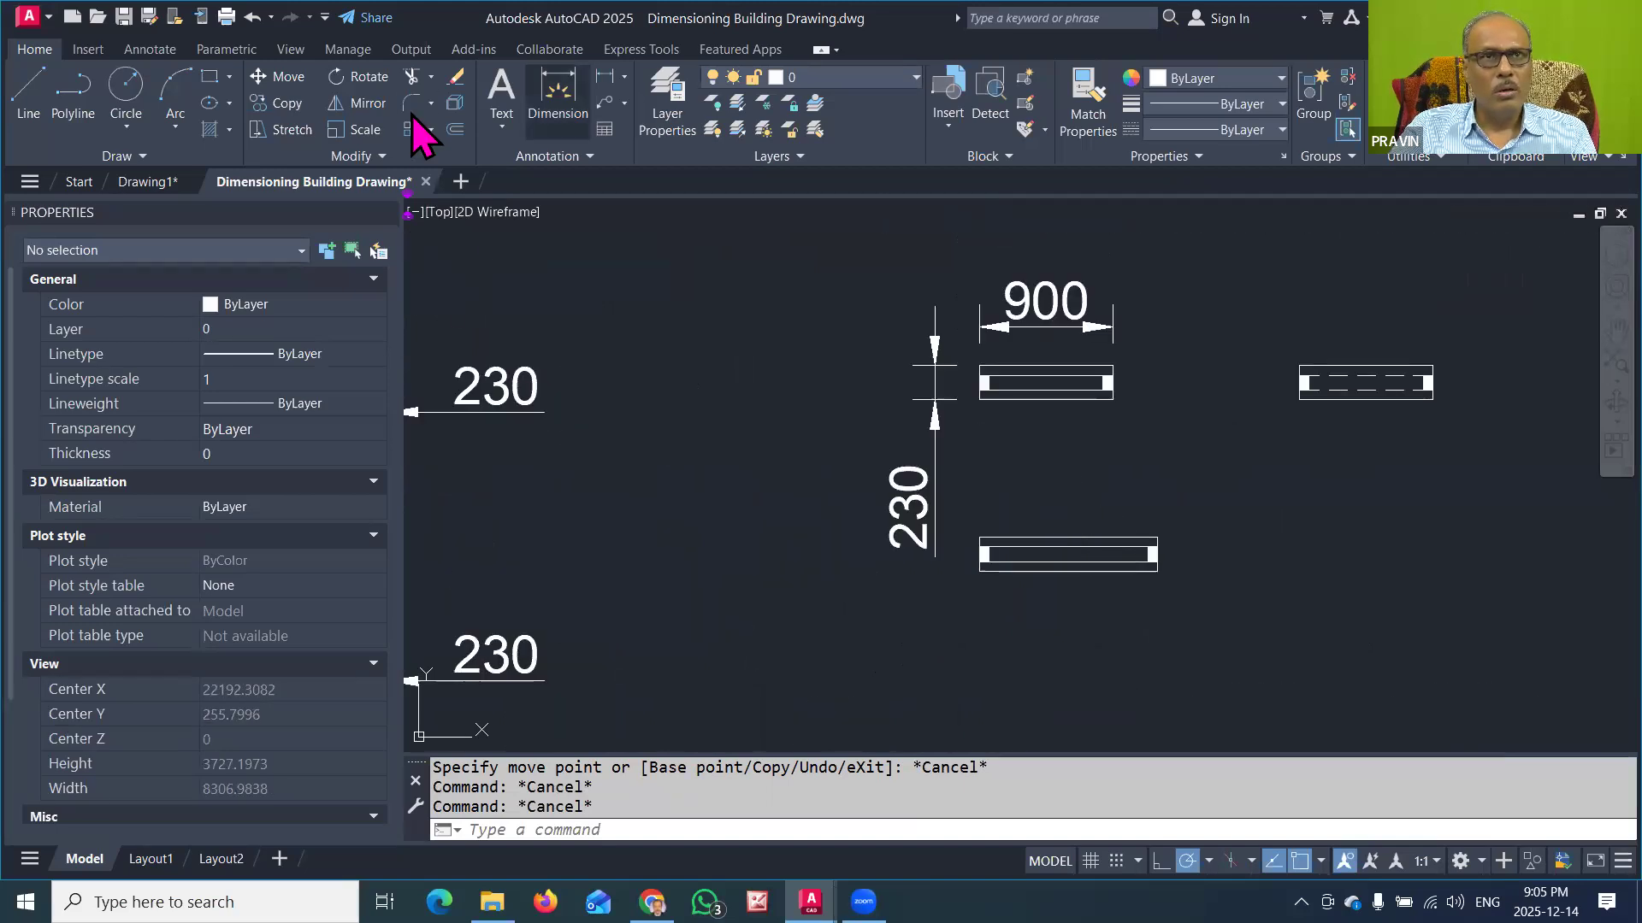
{"action": "left_click", "coordinate": [604, 76]}
{"action": "left_click", "coordinate": [979, 537]}
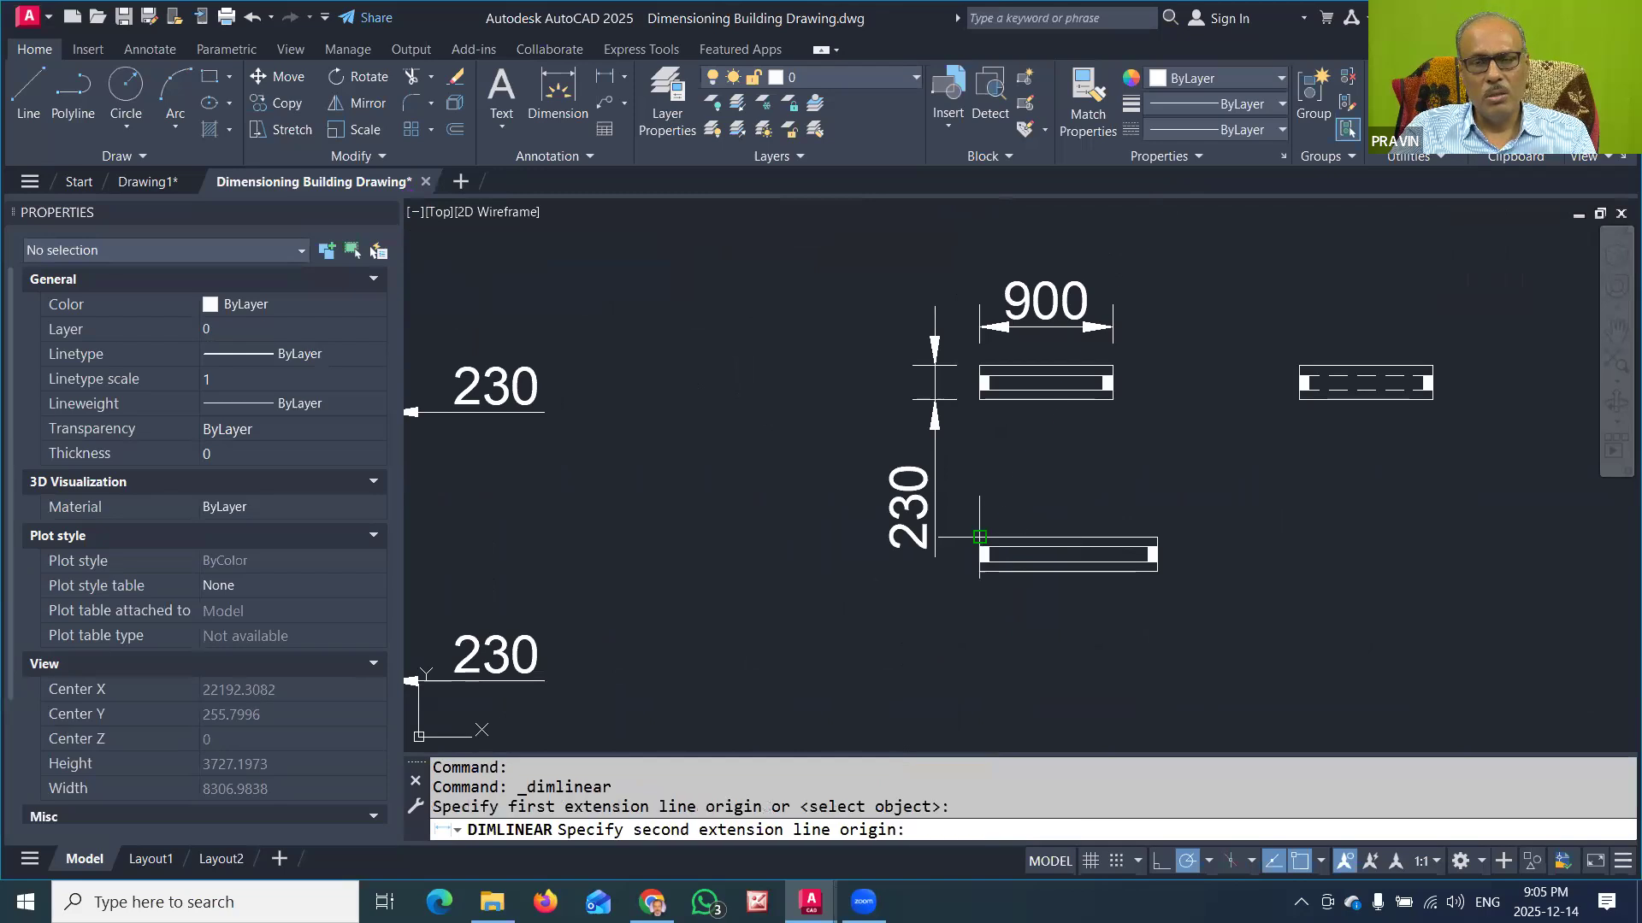
{"action": "left_click", "coordinate": [1157, 538]}
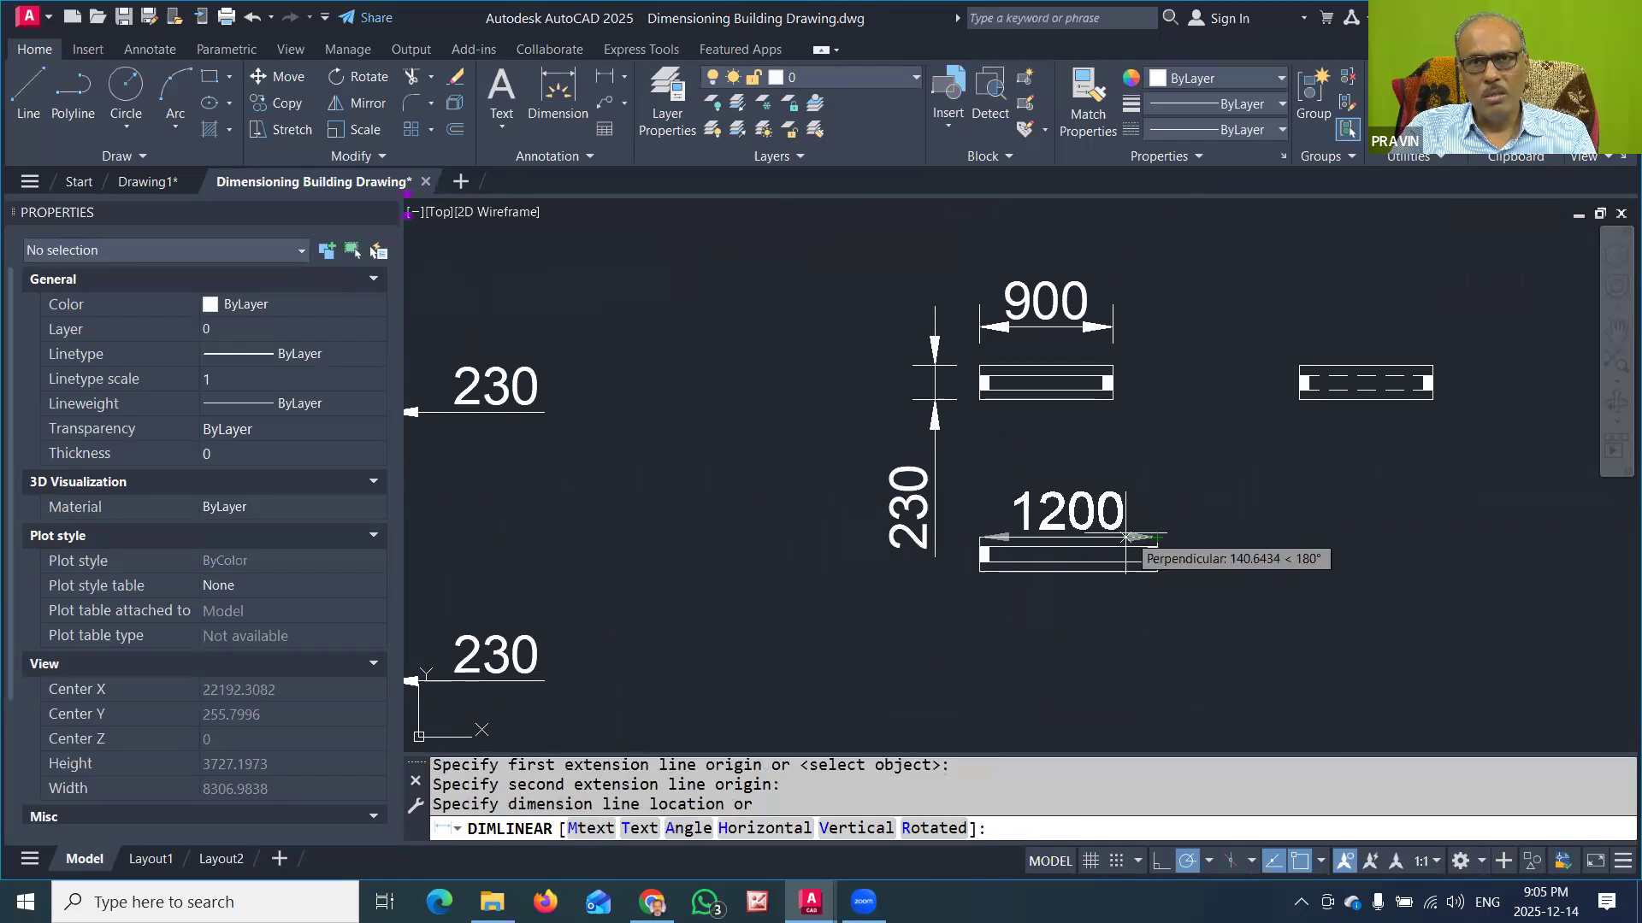
{"action": "left_click", "coordinate": [1053, 488]}
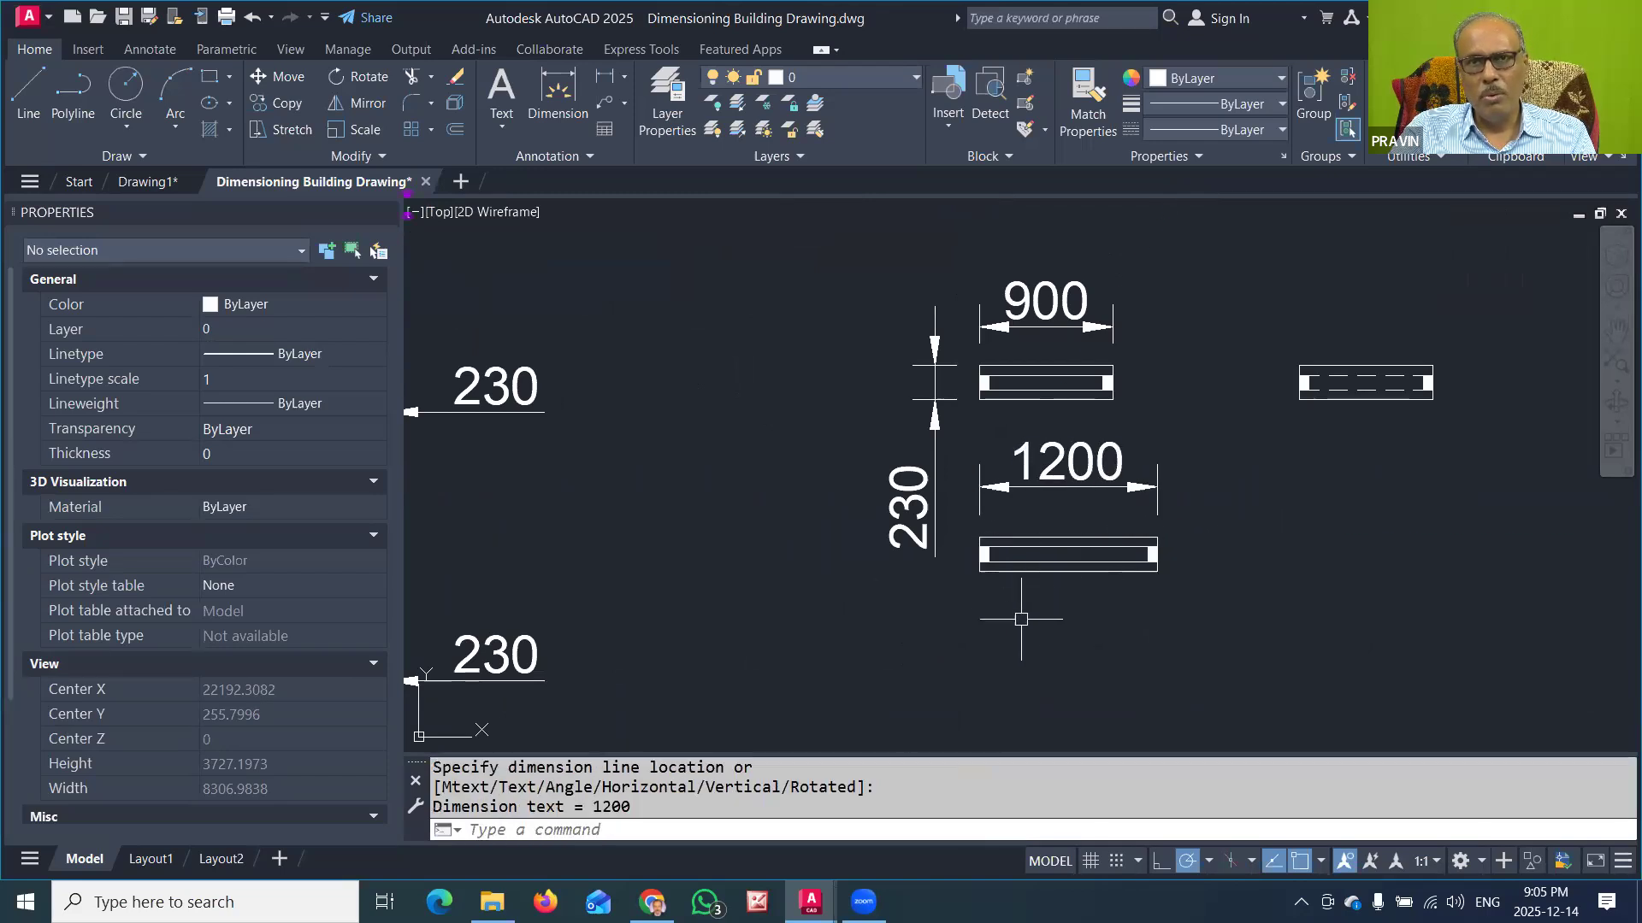
Step: Copy the 1200 window symbol without its dimension horizontally to the free space on its right
{"action": "left_click", "coordinate": [962, 533]}
{"action": "left_click", "coordinate": [1192, 575]}
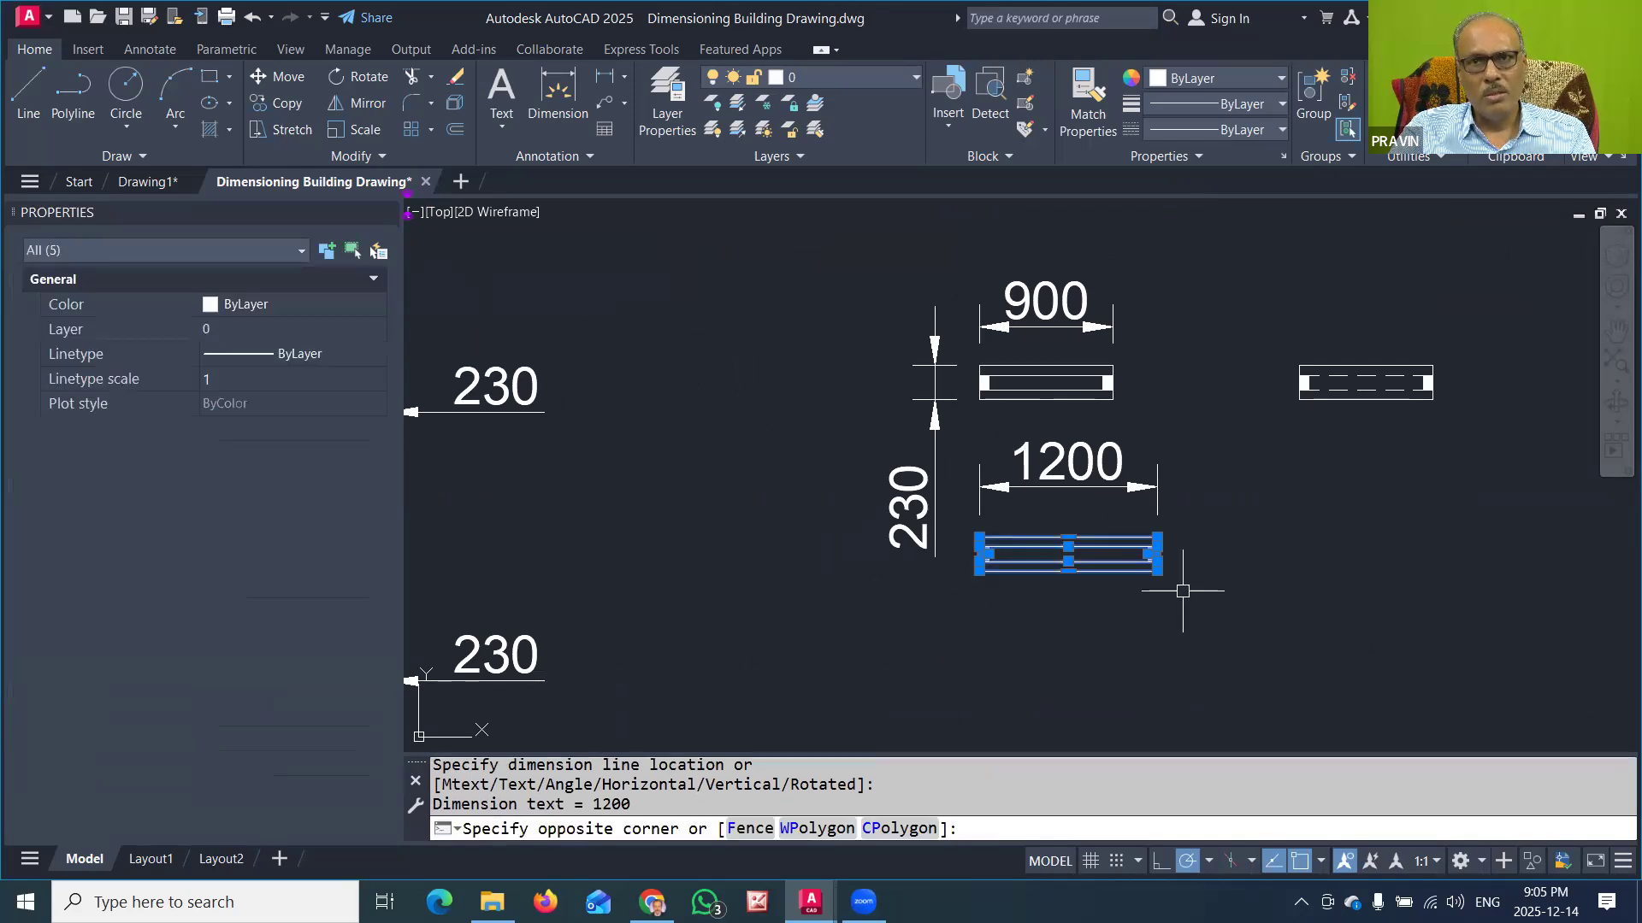
{"action": "left_click", "coordinate": [980, 570]}
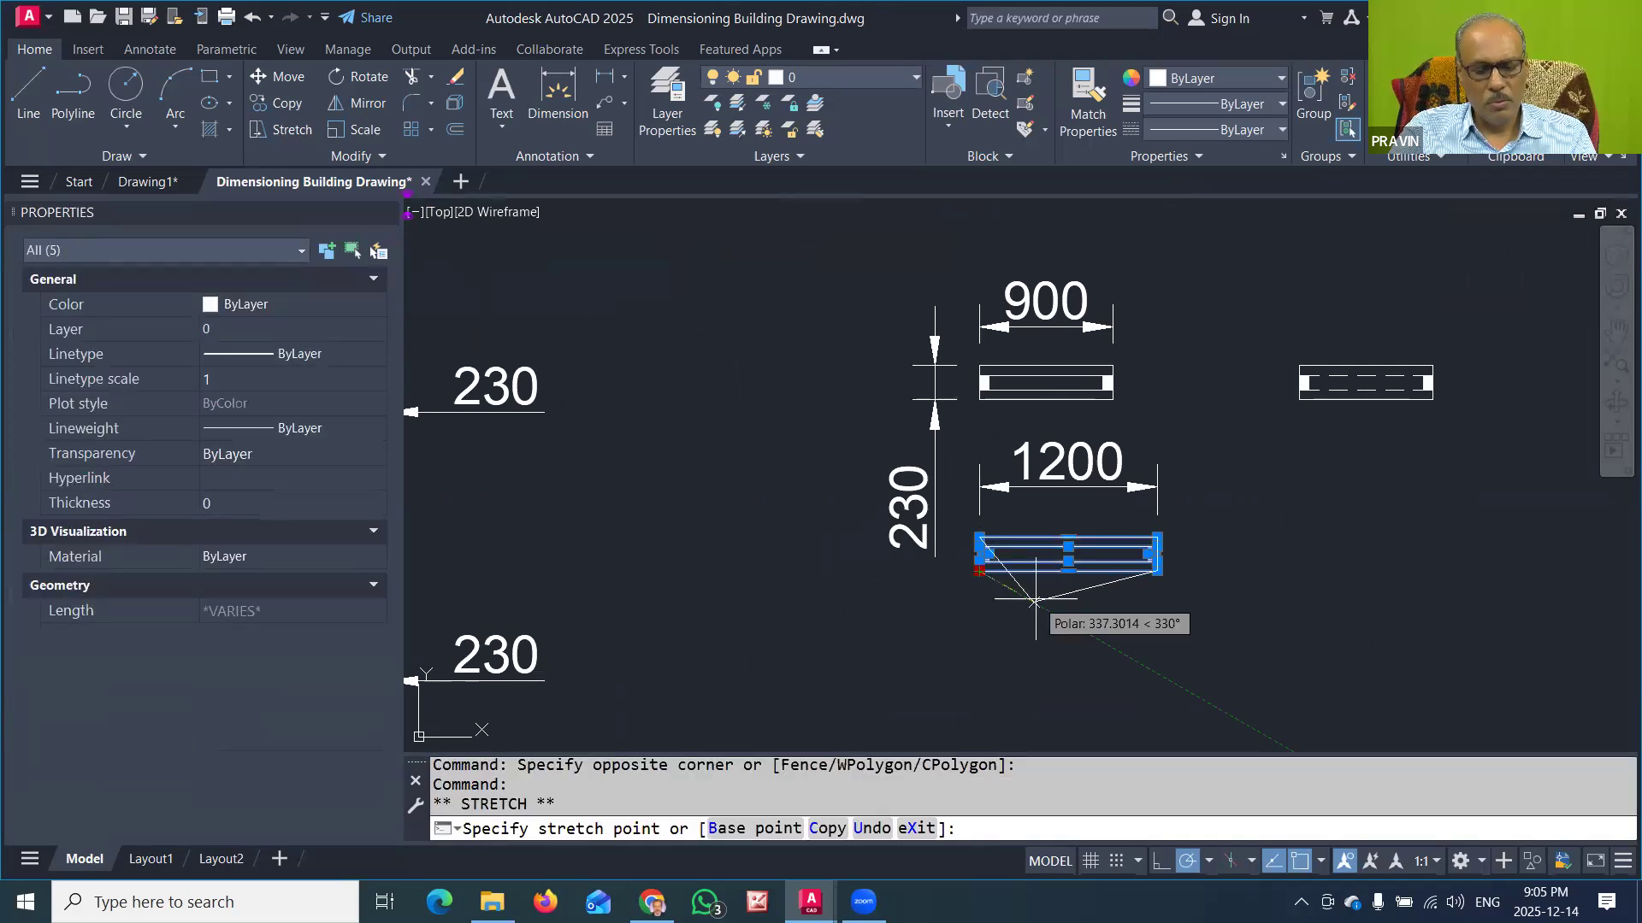
{"action": "key", "text": "space"}
{"action": "type", "text": "c"}
{"action": "key", "text": "Return"}
{"action": "left_click", "coordinate": [1314, 571]}
{"action": "key", "text": "Escape"}
{"action": "key", "text": "Escape"}
{"action": "key", "text": "Escape"}
Step: Move the right-end jamb block of the copied window symbol 300 units horizontally to the right
{"action": "middle_click_drag", "start_coordinate": [1551, 538], "coordinate": [1268, 568]}
{"action": "scroll", "coordinate": [1176, 616], "scroll_direction": "up", "scroll_amount": 2}
{"action": "left_click", "coordinate": [1166, 521]}
{"action": "left_click", "coordinate": [1242, 608]}
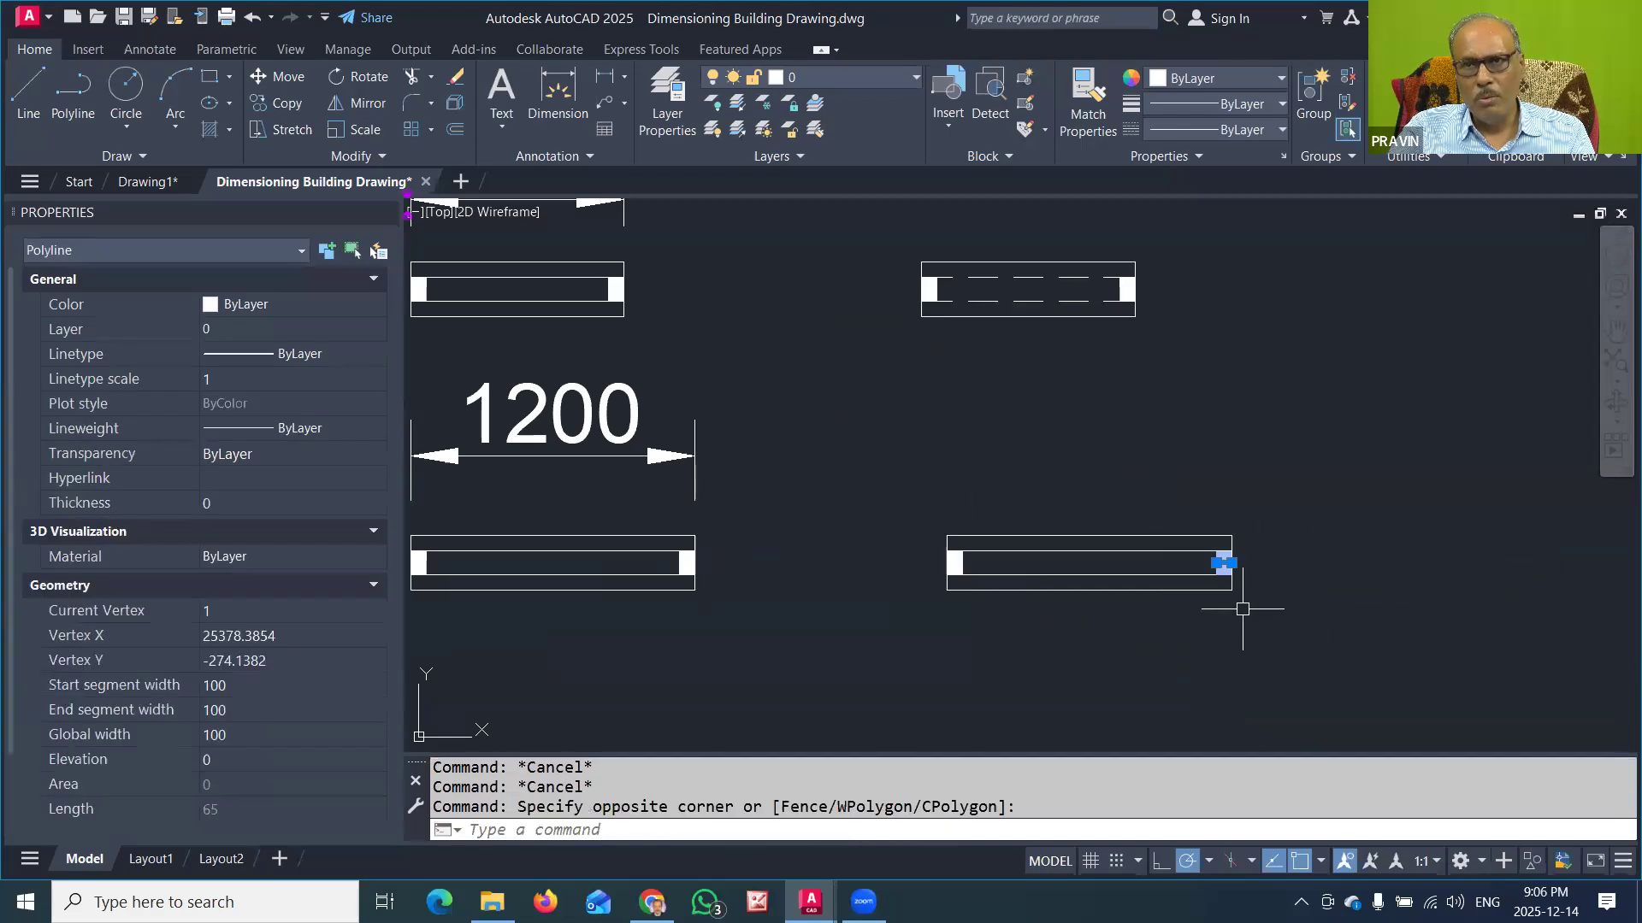
{"action": "left_click", "coordinate": [1229, 563]}
{"action": "key", "text": "space"}
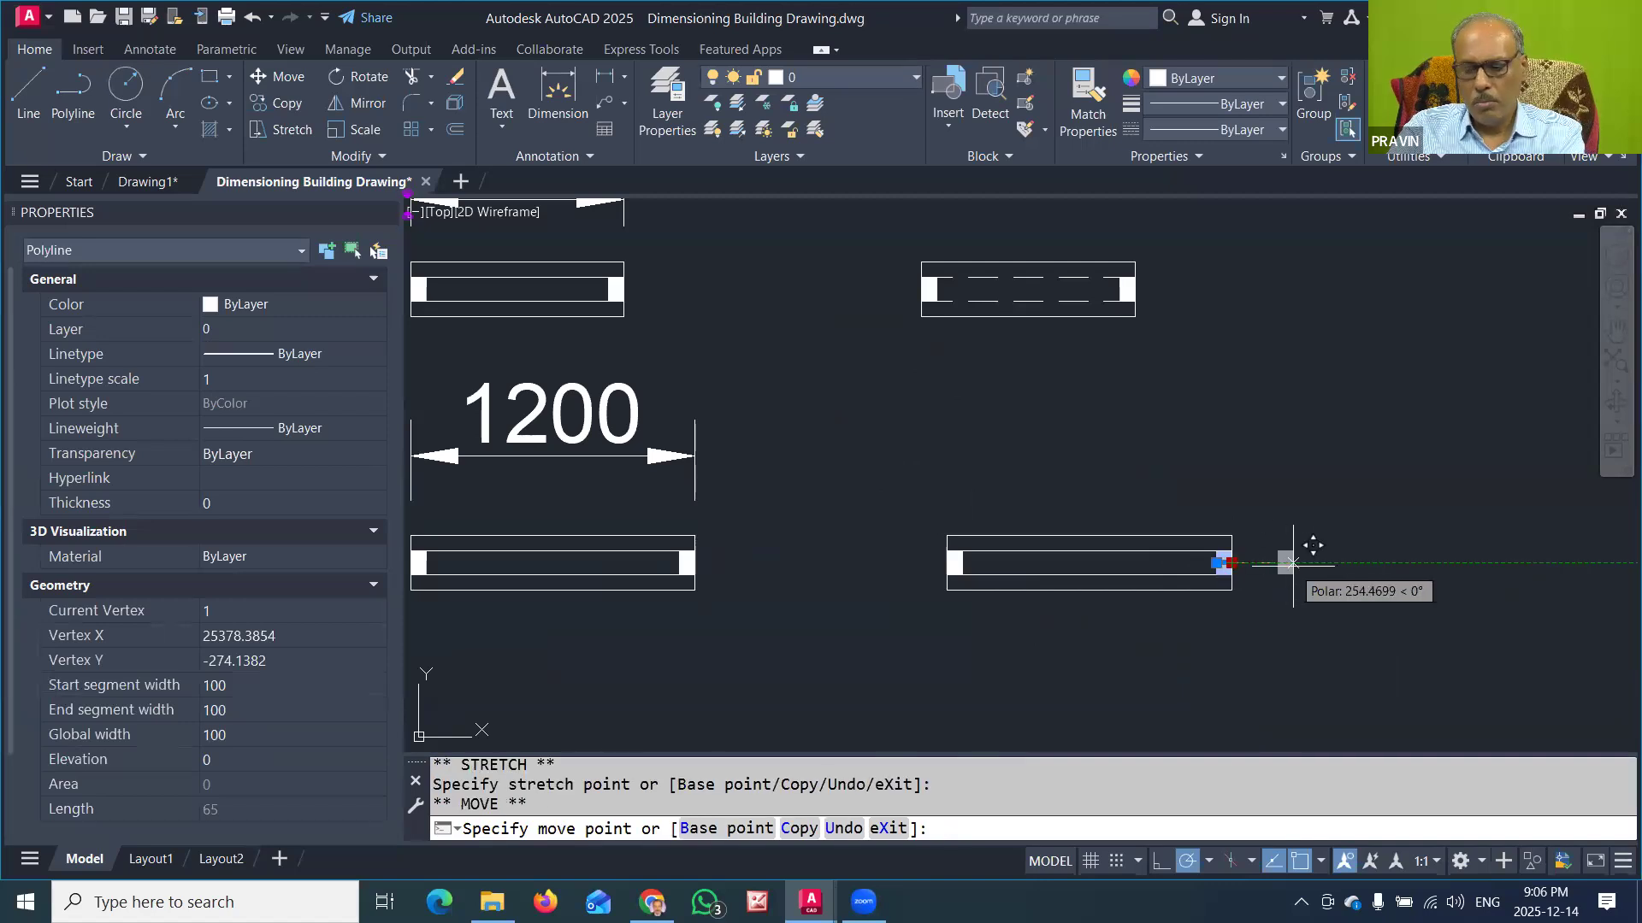
{"action": "type", "text": "300"}
{"action": "key", "text": "Return"}
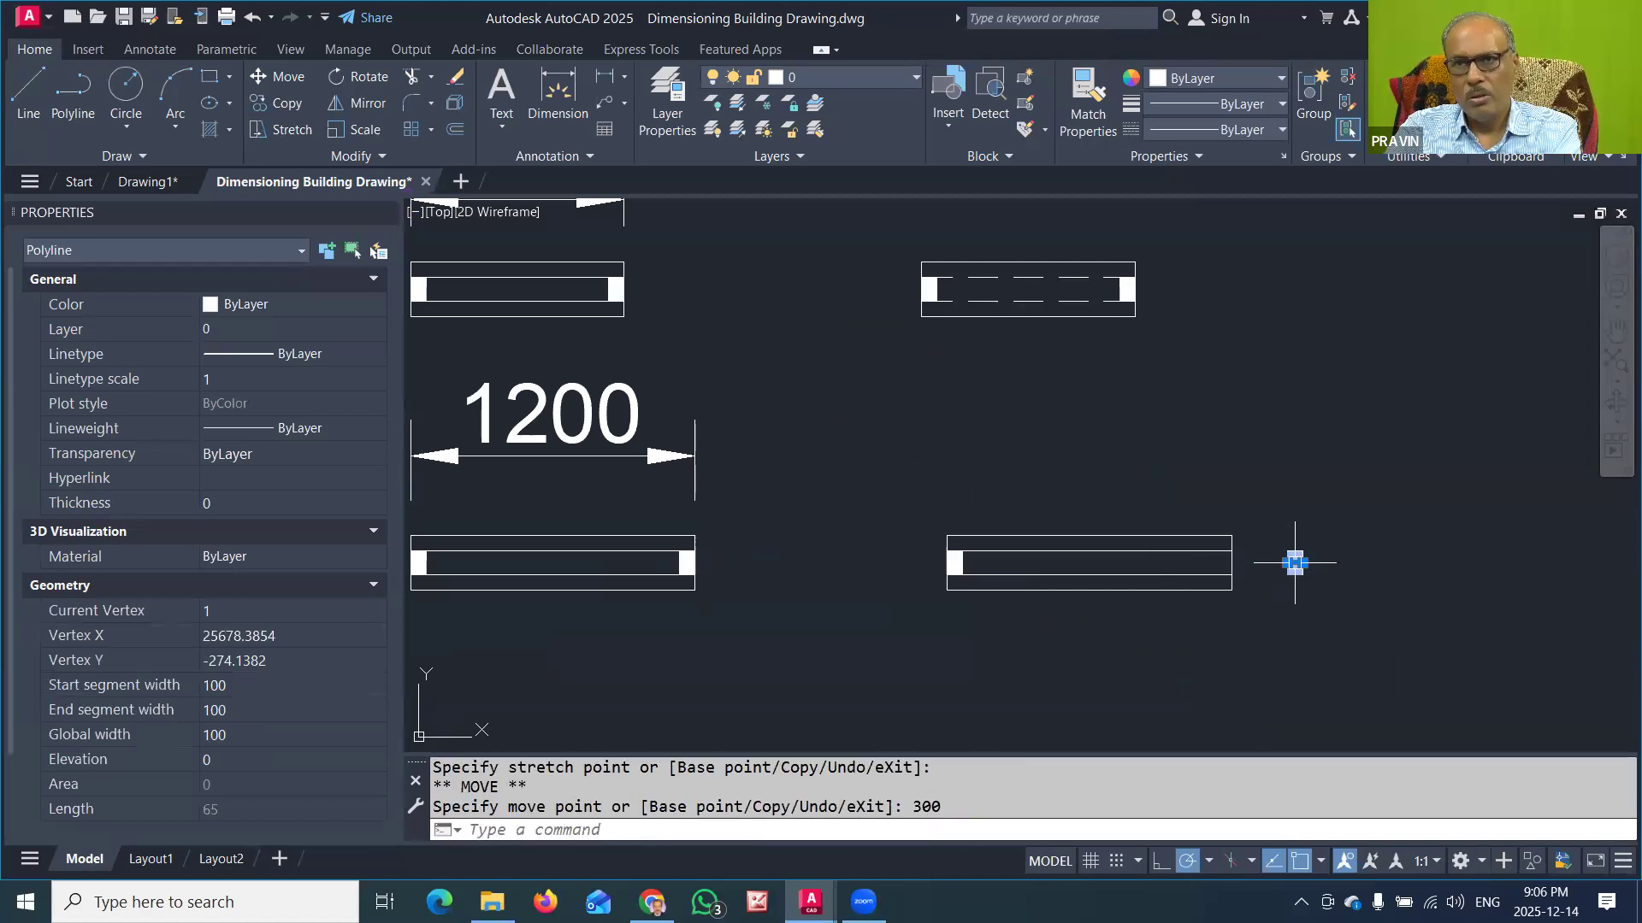
{"action": "key", "text": "Escape"}
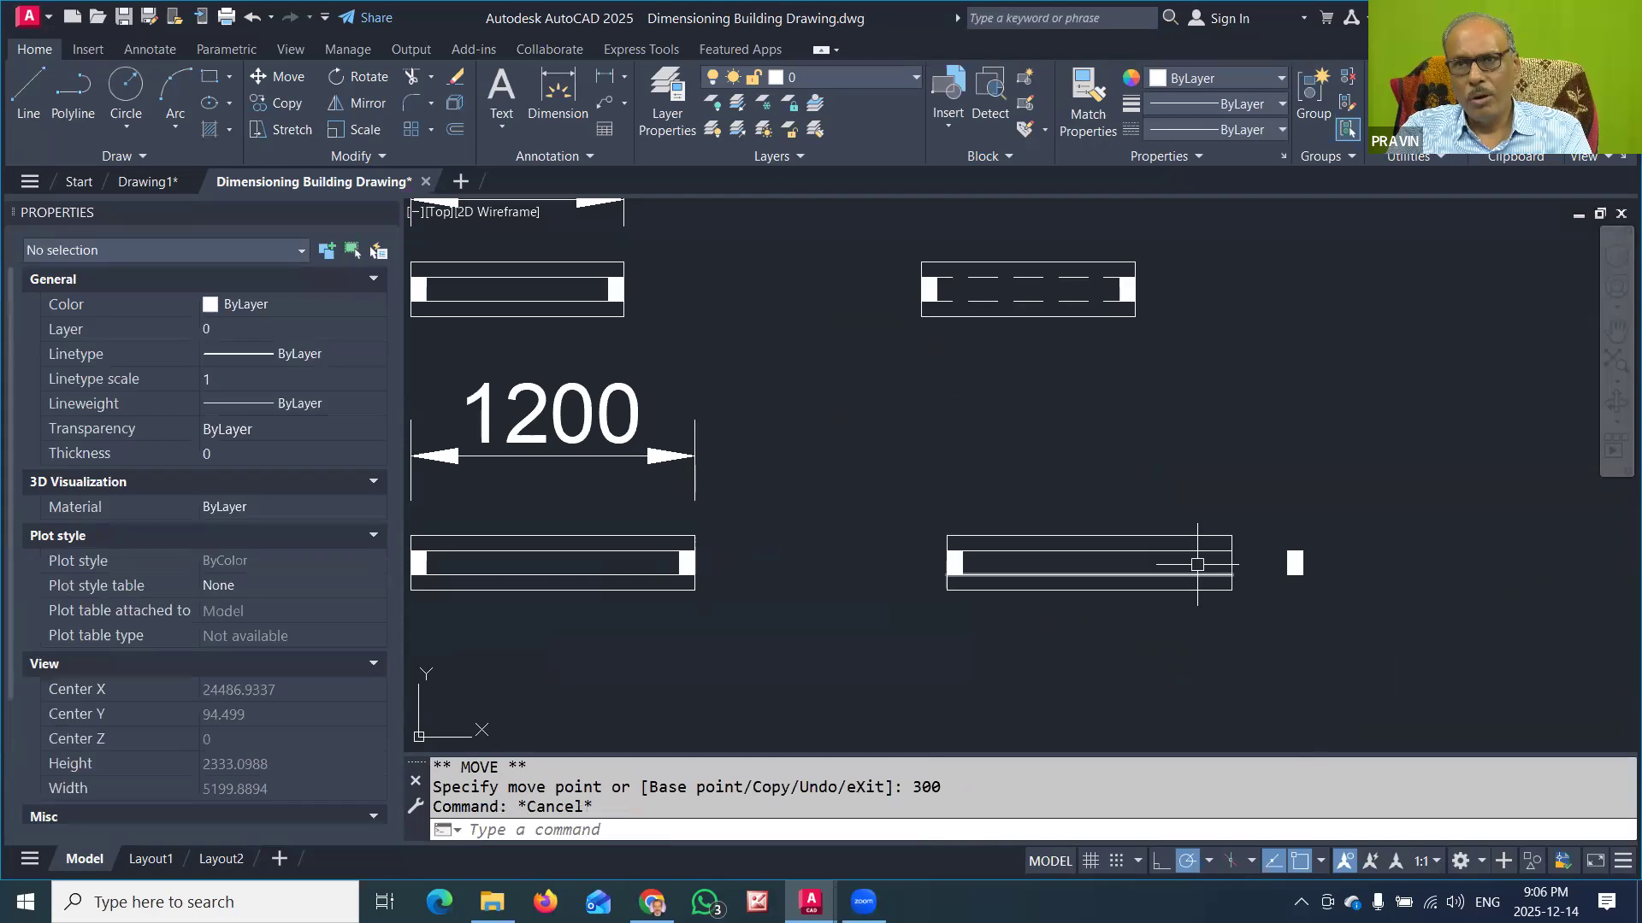
Step: Stretch the right edge of the copied window's outer rectangle to the outer side of the moved jamb block
{"action": "left_click", "coordinate": [1229, 544]}
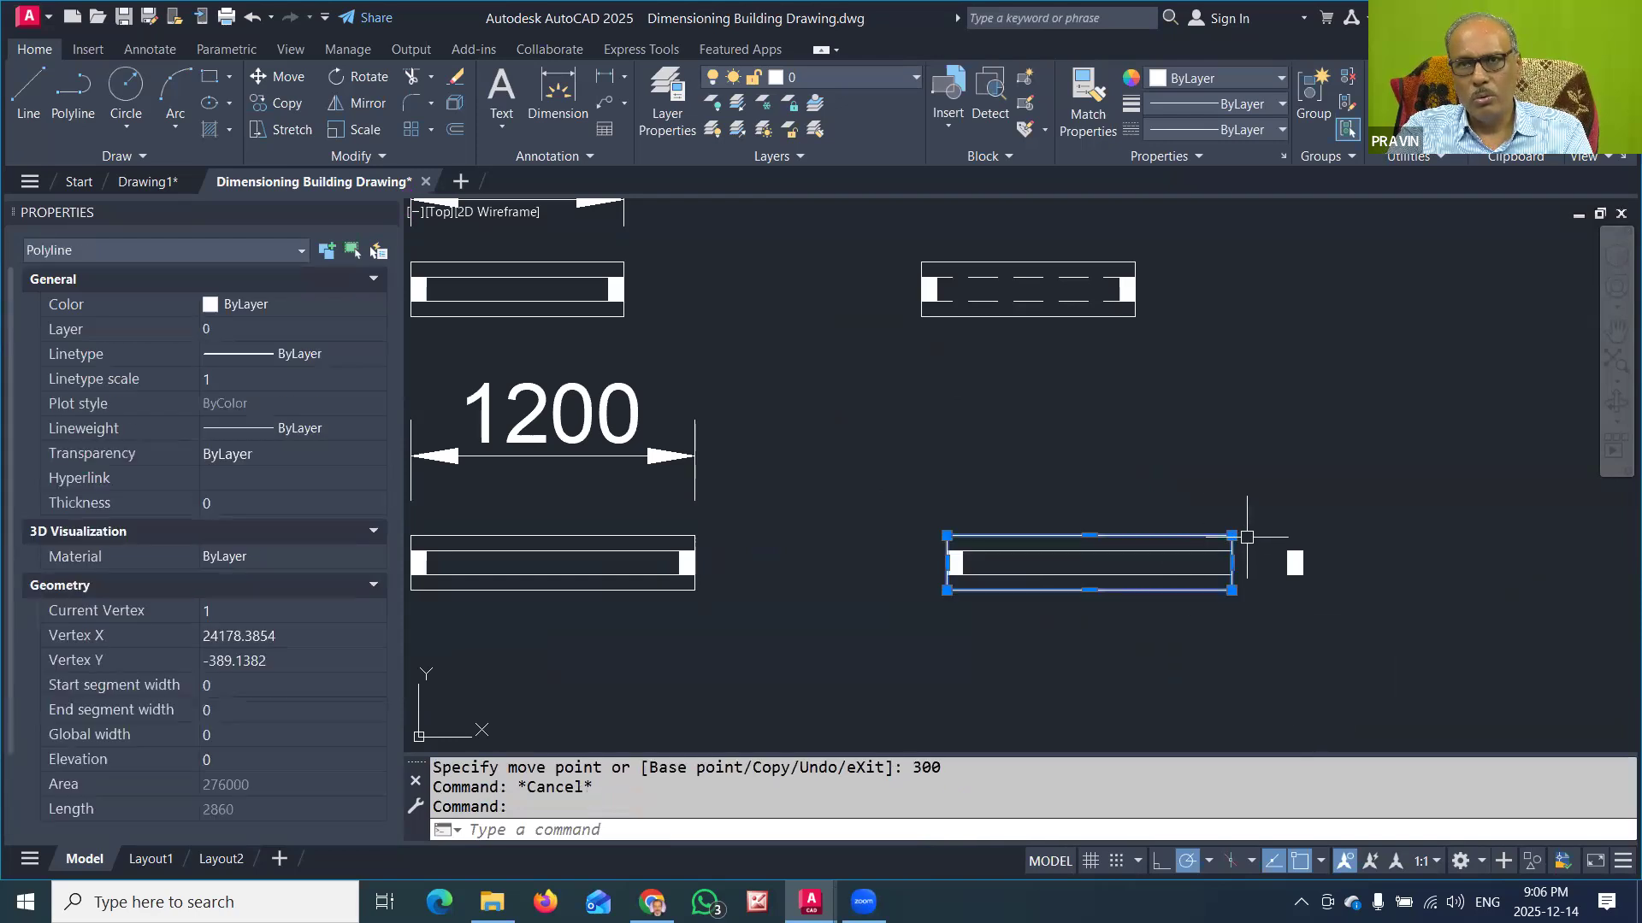
{"action": "left_click", "coordinate": [1231, 562]}
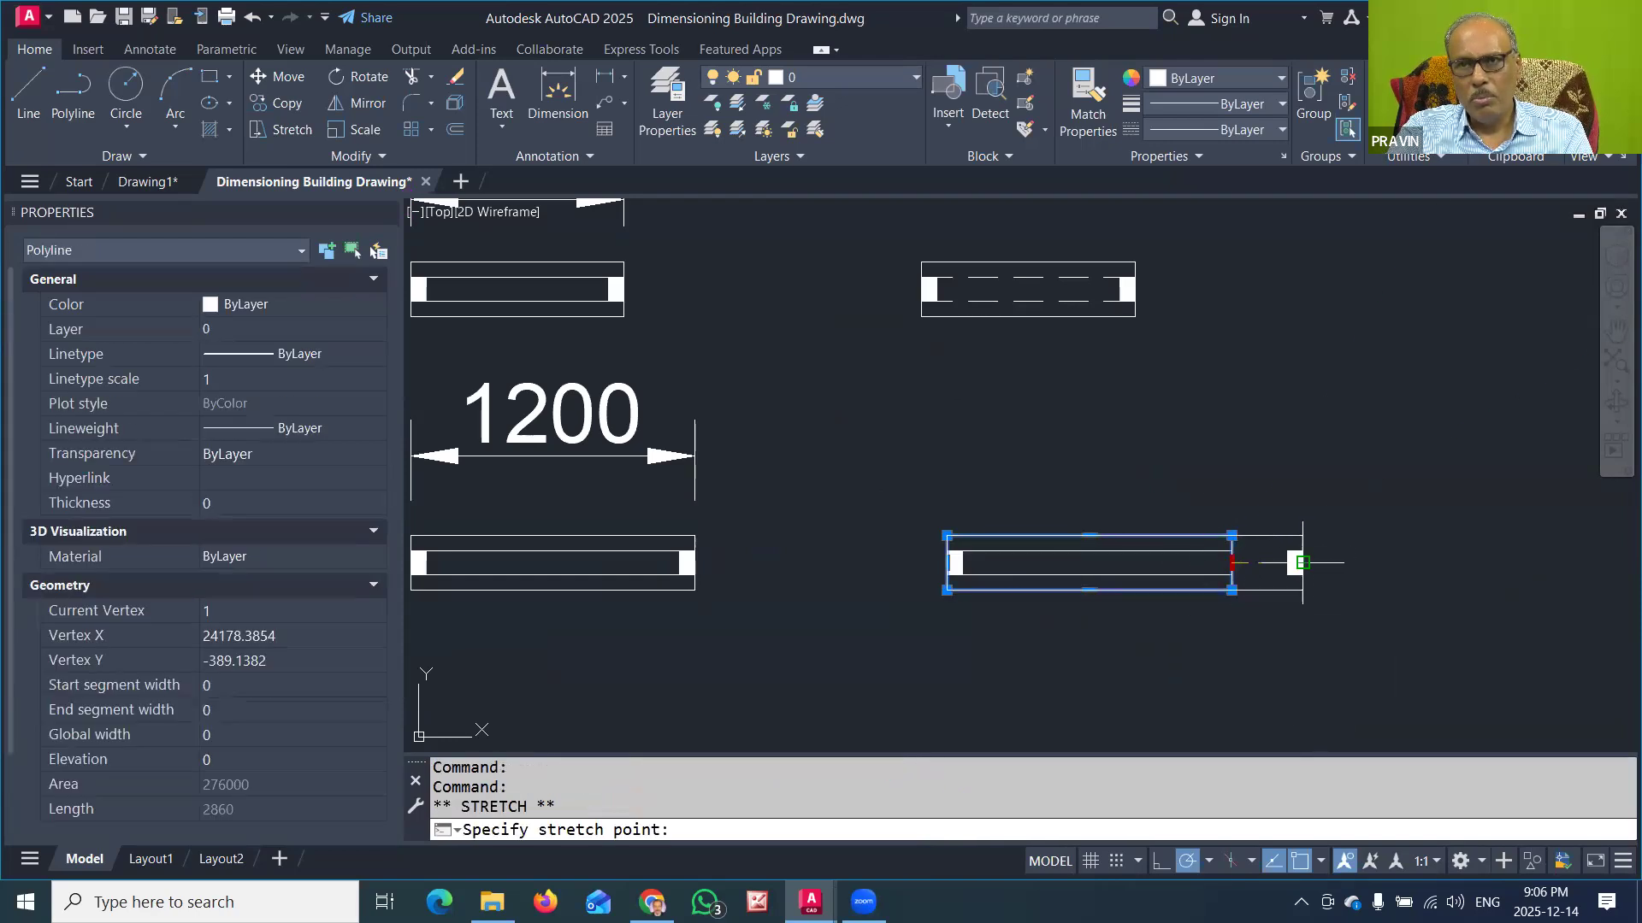
{"action": "key", "text": "Escape"}
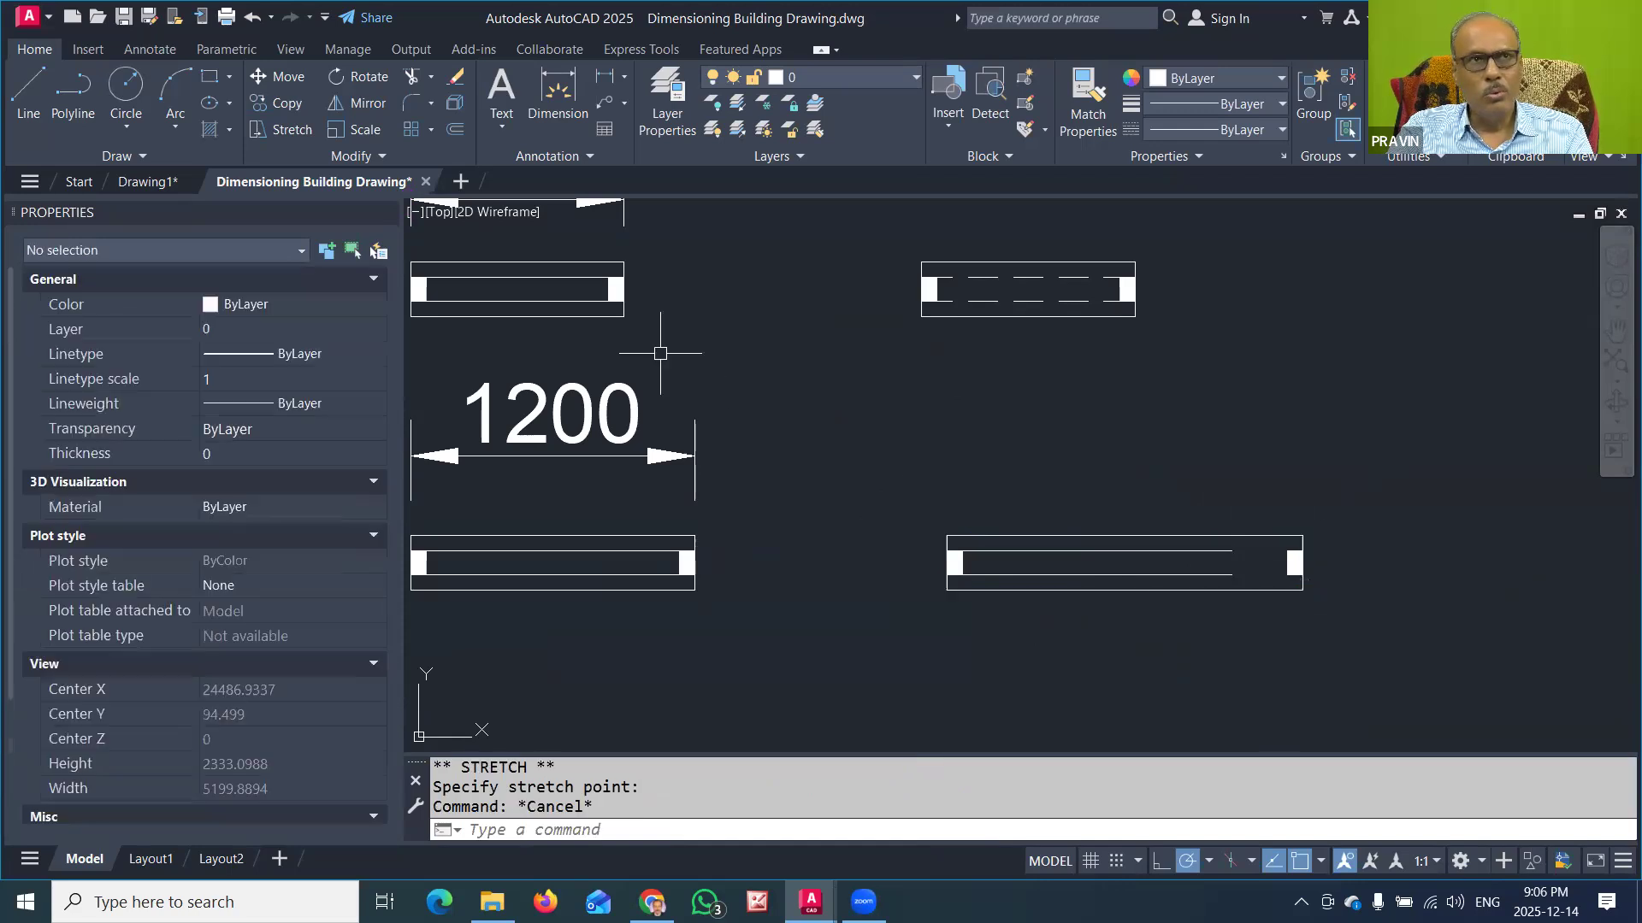
Step: Extend the copied window's two inner horizontal lines to its right-end jamb
{"action": "left_click", "coordinate": [430, 76]}
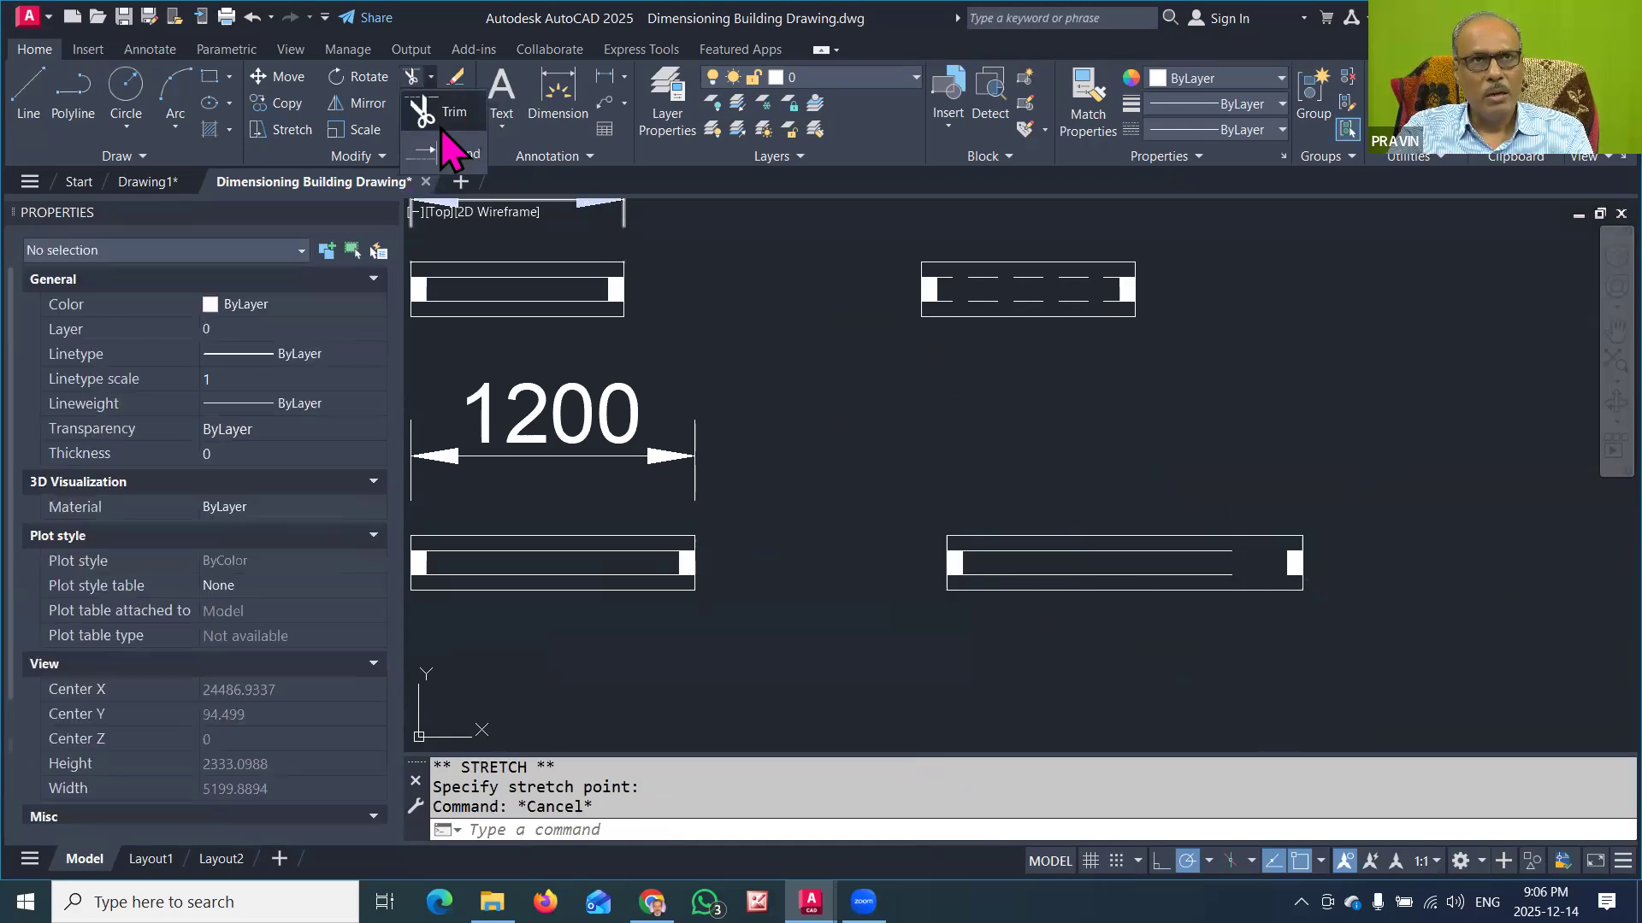
{"action": "left_click", "coordinate": [453, 153]}
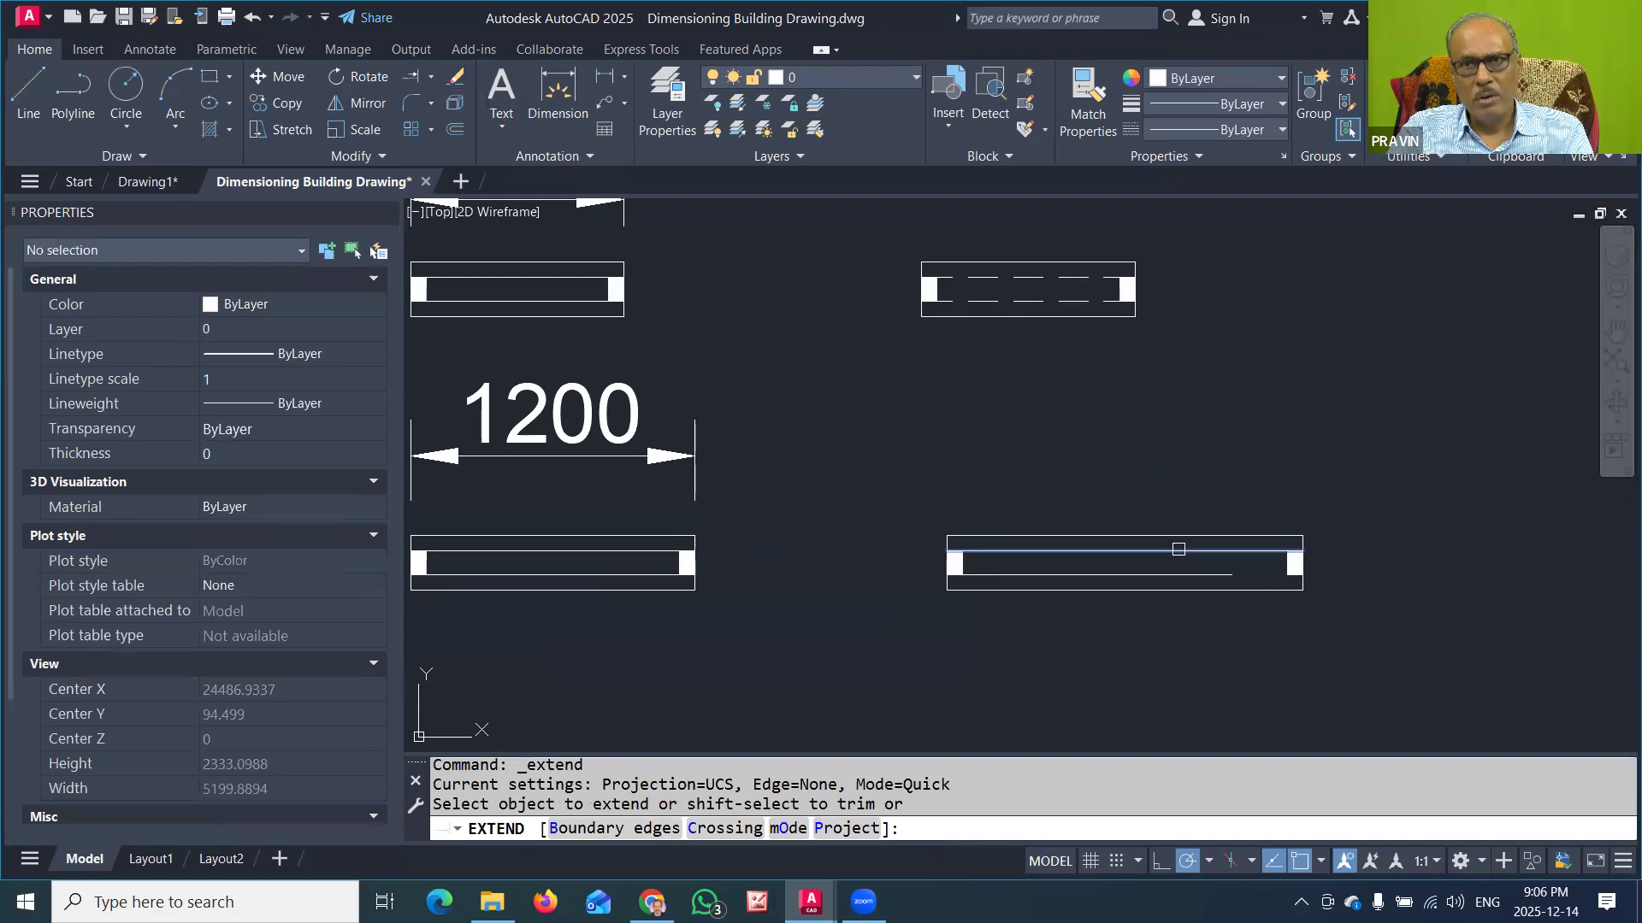
{"action": "left_click", "coordinate": [1176, 551]}
{"action": "left_click", "coordinate": [1209, 581]}
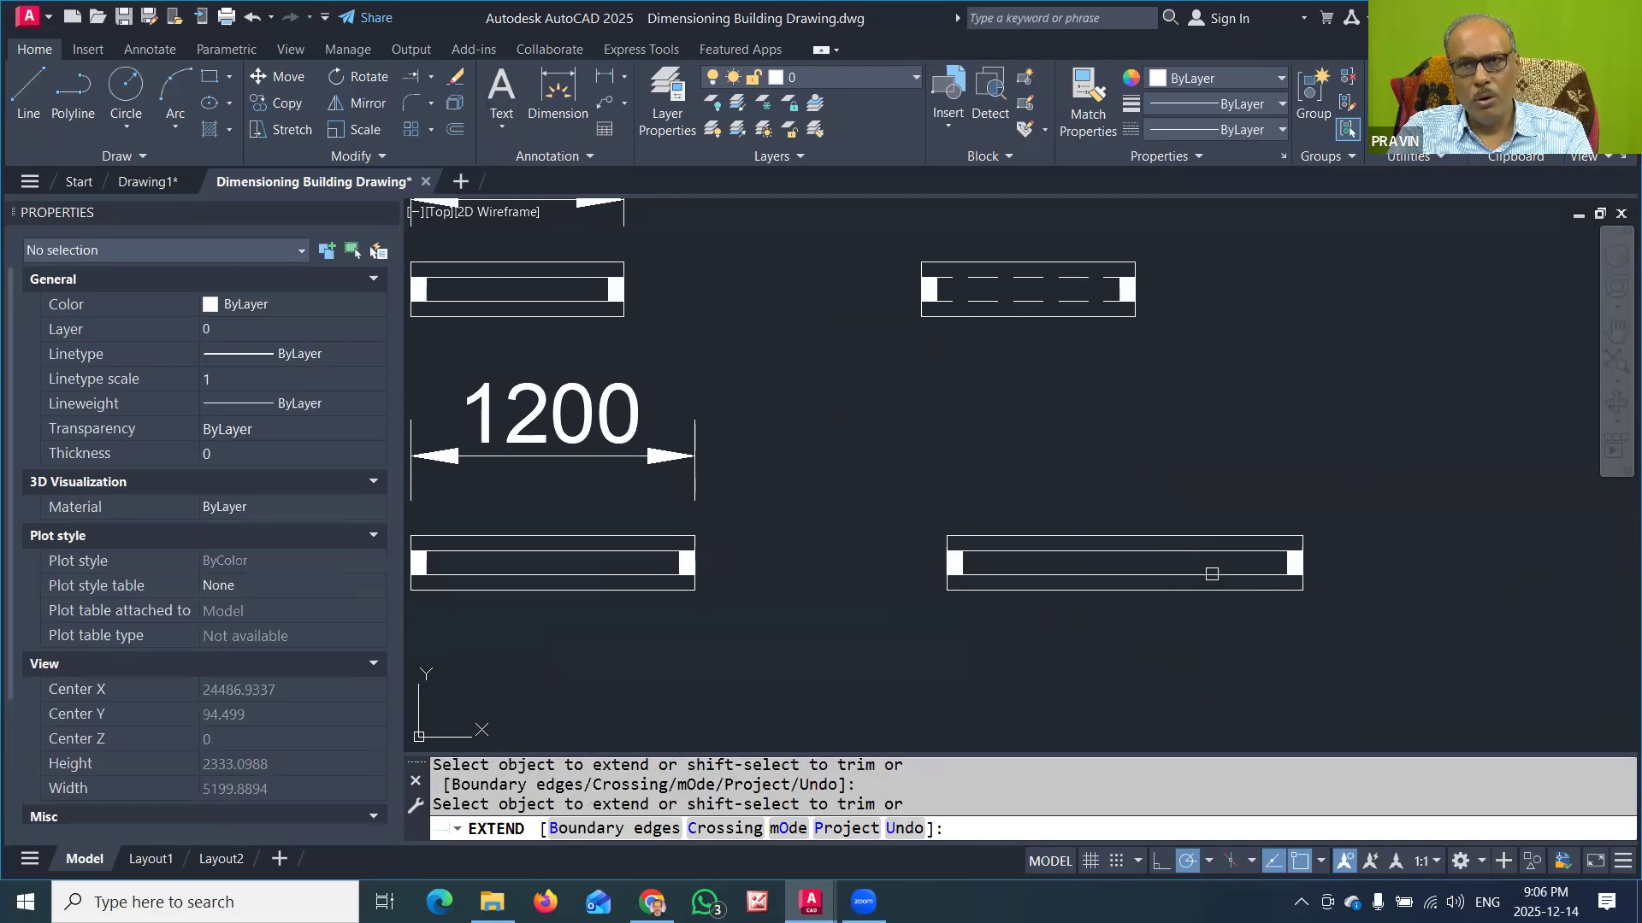
{"action": "key", "text": "Return"}
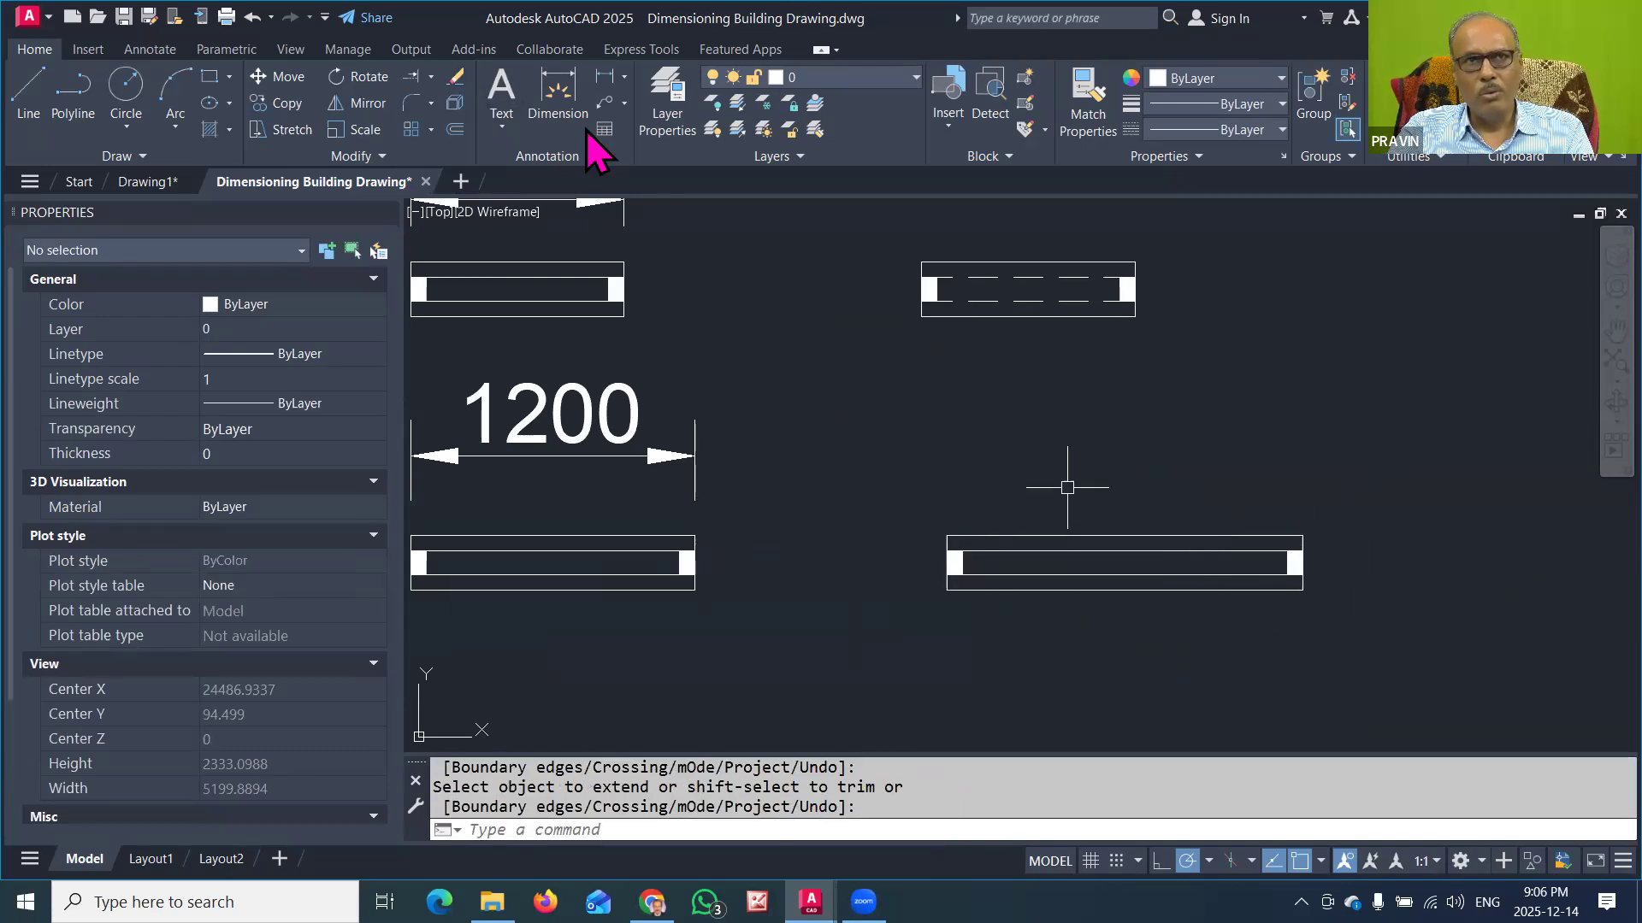
Step: Add a horizontal linear dimension above the lengthened window symbol, spanning its upper outer corners
{"action": "left_click", "coordinate": [604, 78]}
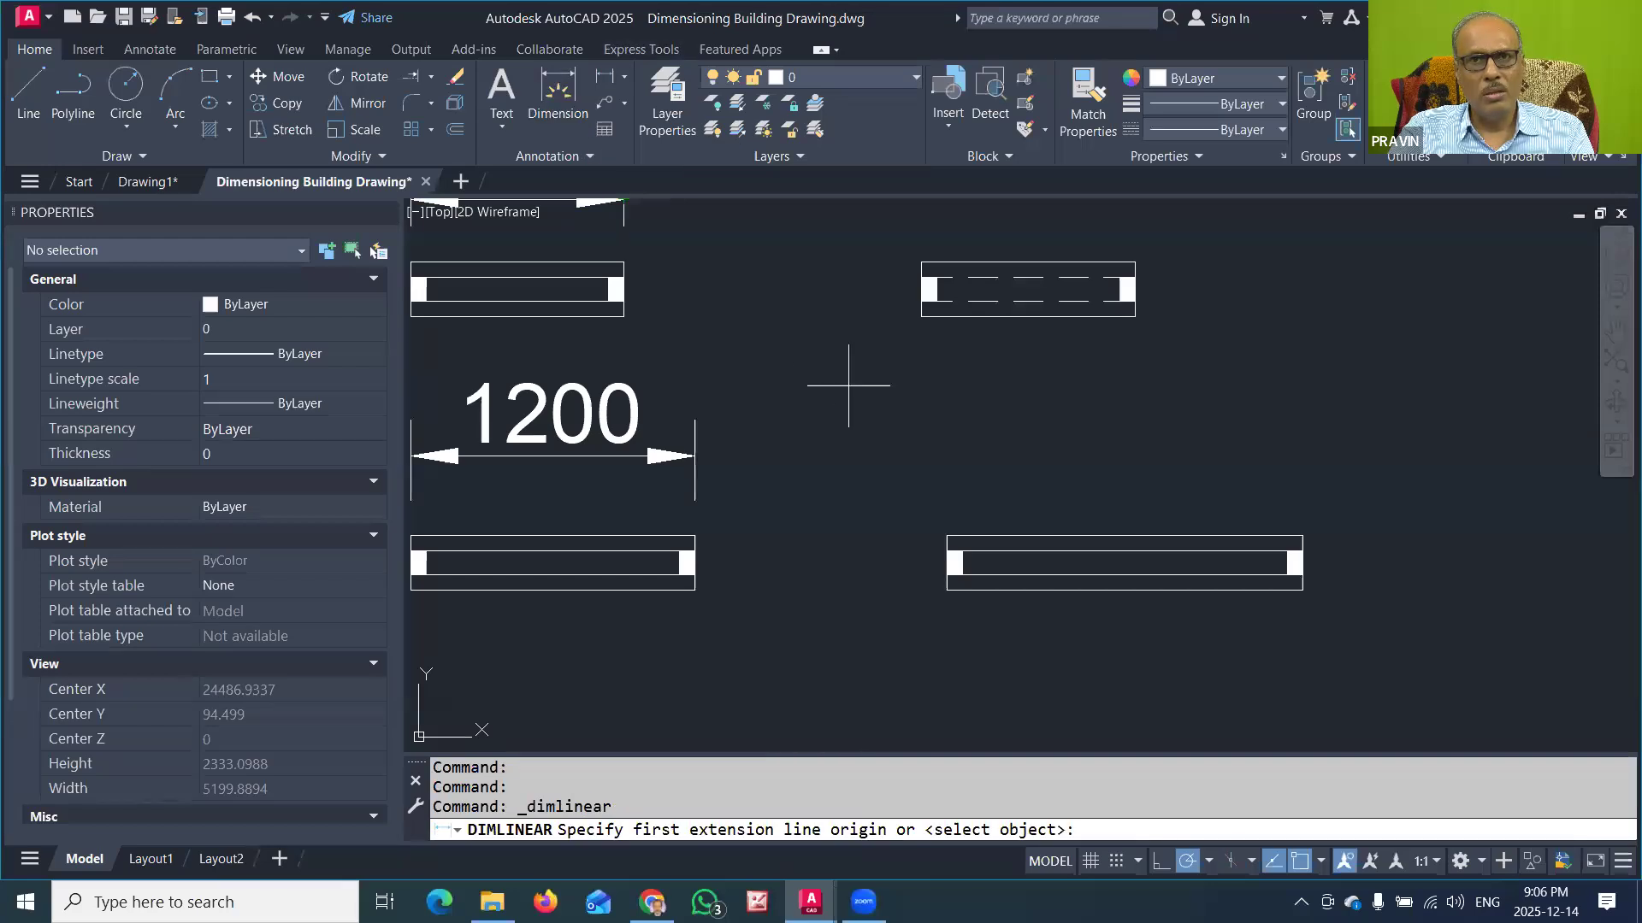
{"action": "left_click", "coordinate": [946, 536]}
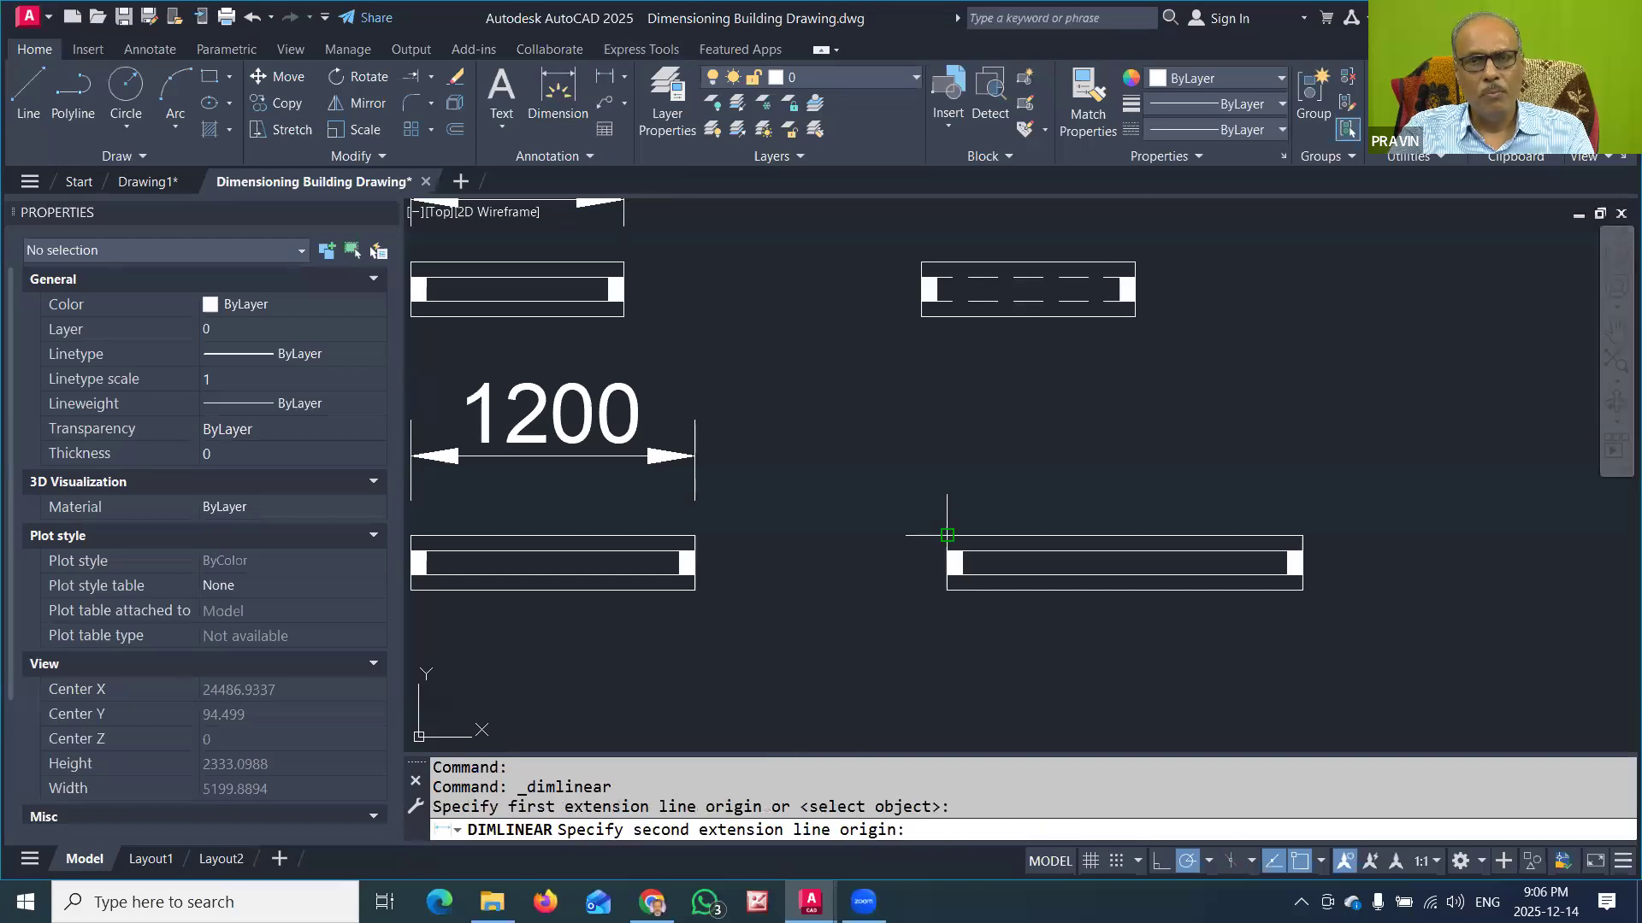
{"action": "left_click", "coordinate": [1301, 528]}
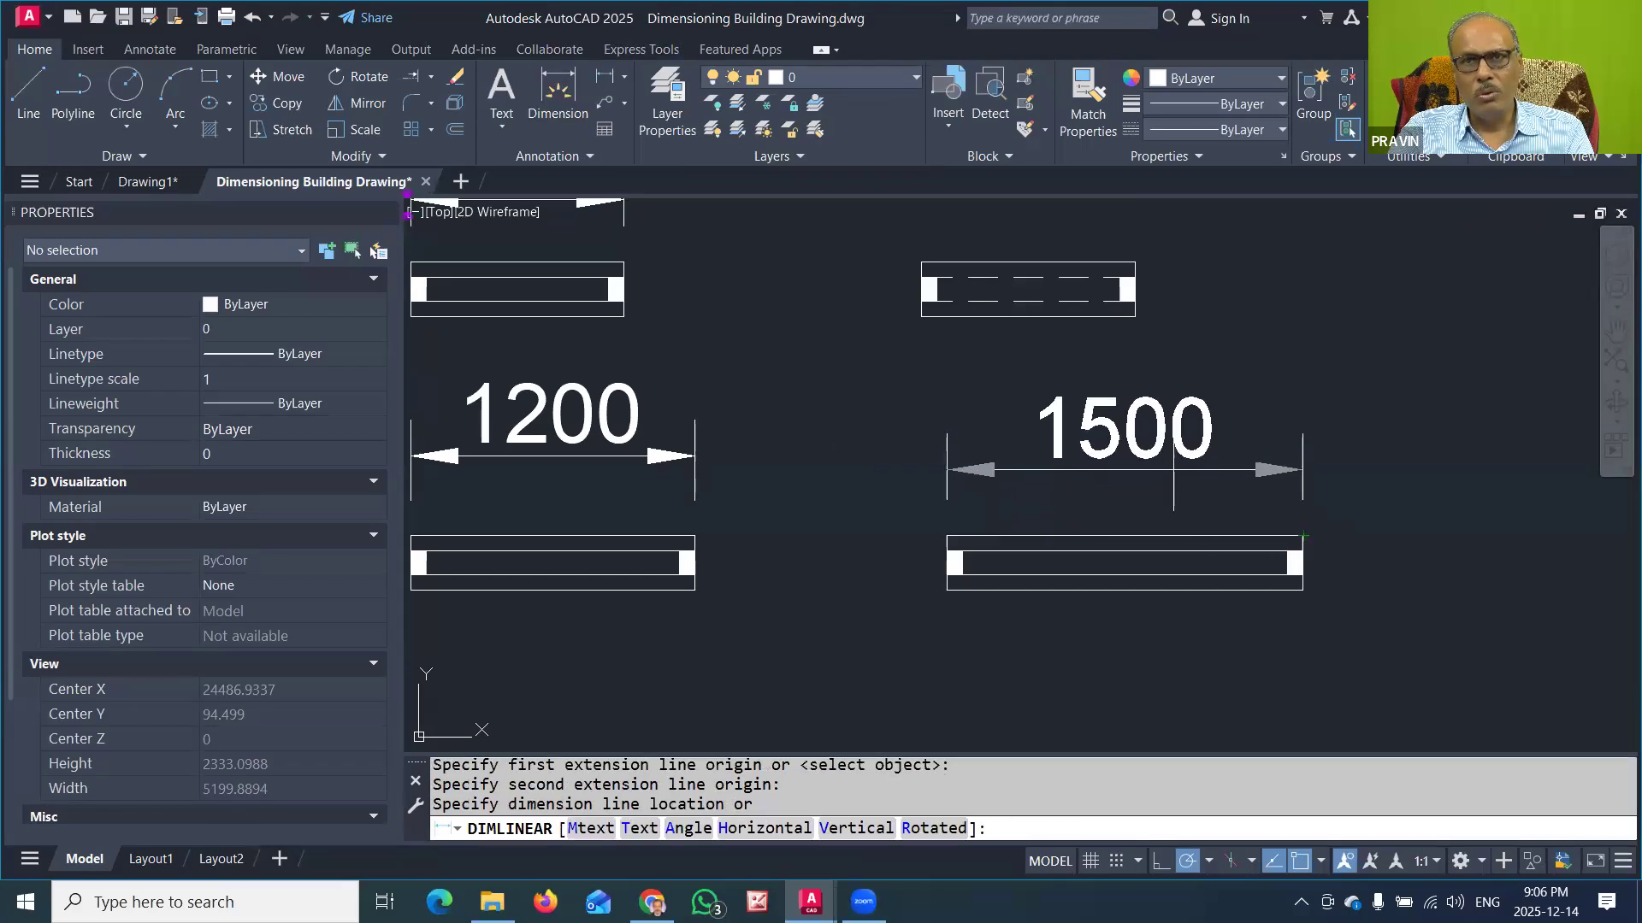
{"action": "left_click", "coordinate": [1173, 469]}
{"action": "scroll", "coordinate": [1282, 563], "scroll_direction": "down", "scroll_amount": 2}
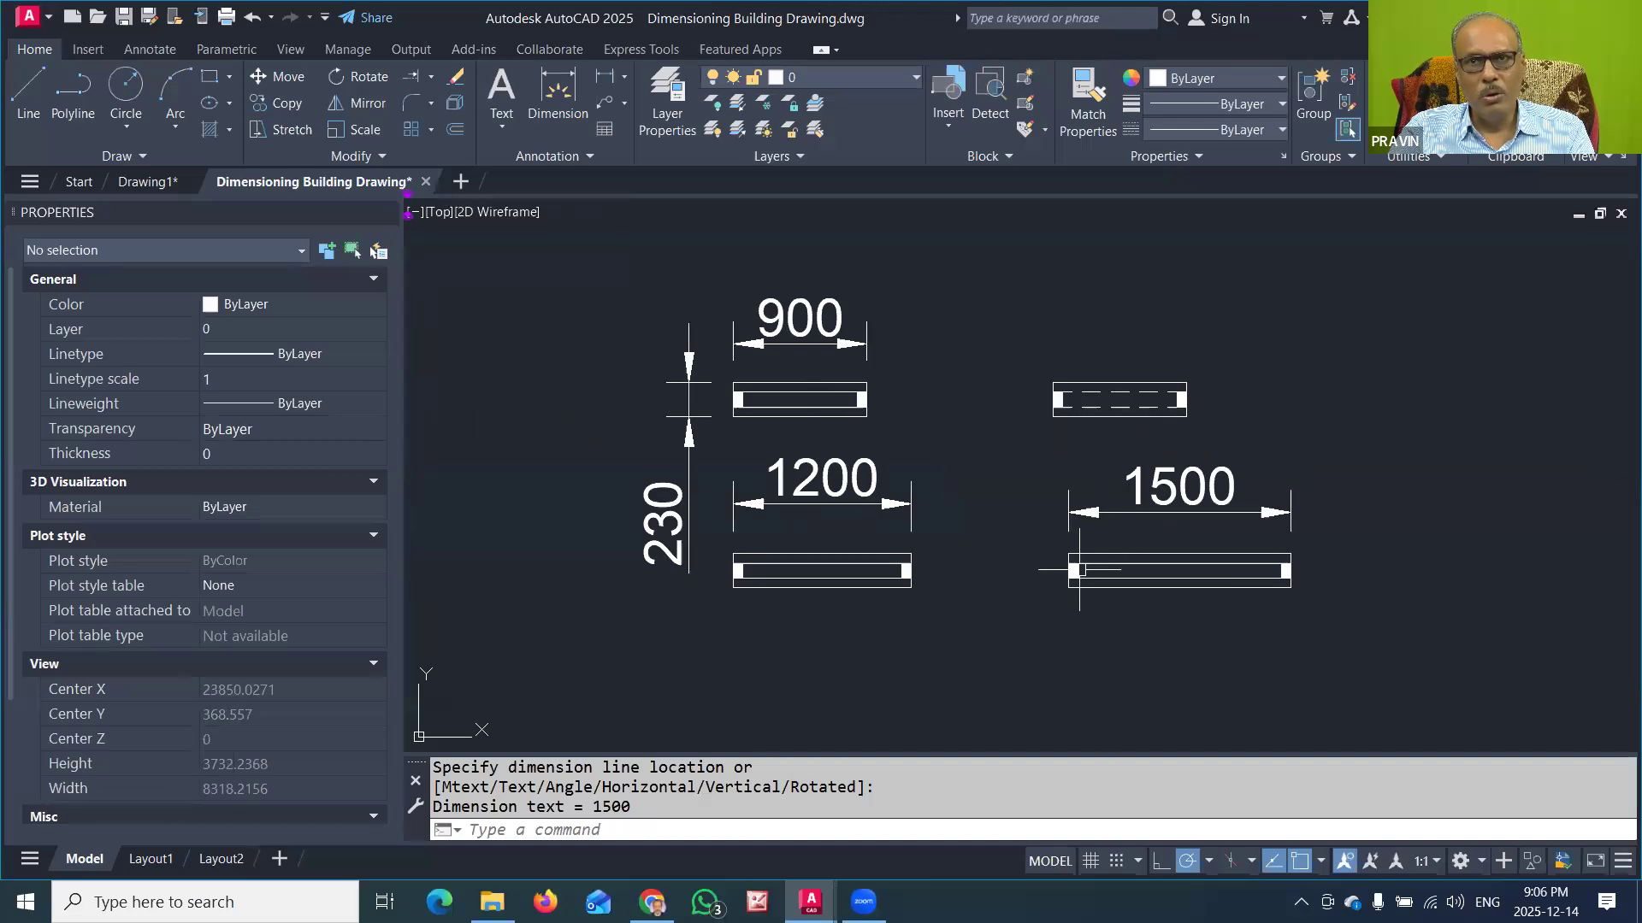
{"action": "middle_click_drag", "start_coordinate": [941, 494], "coordinate": [1492, 463]}
{"action": "scroll", "coordinate": [1038, 481], "scroll_direction": "down", "scroll_amount": 2}
{"action": "middle_click_drag", "start_coordinate": [821, 504], "coordinate": [1107, 537]}
{"action": "scroll", "coordinate": [1107, 537], "scroll_direction": "down", "scroll_amount": 2}
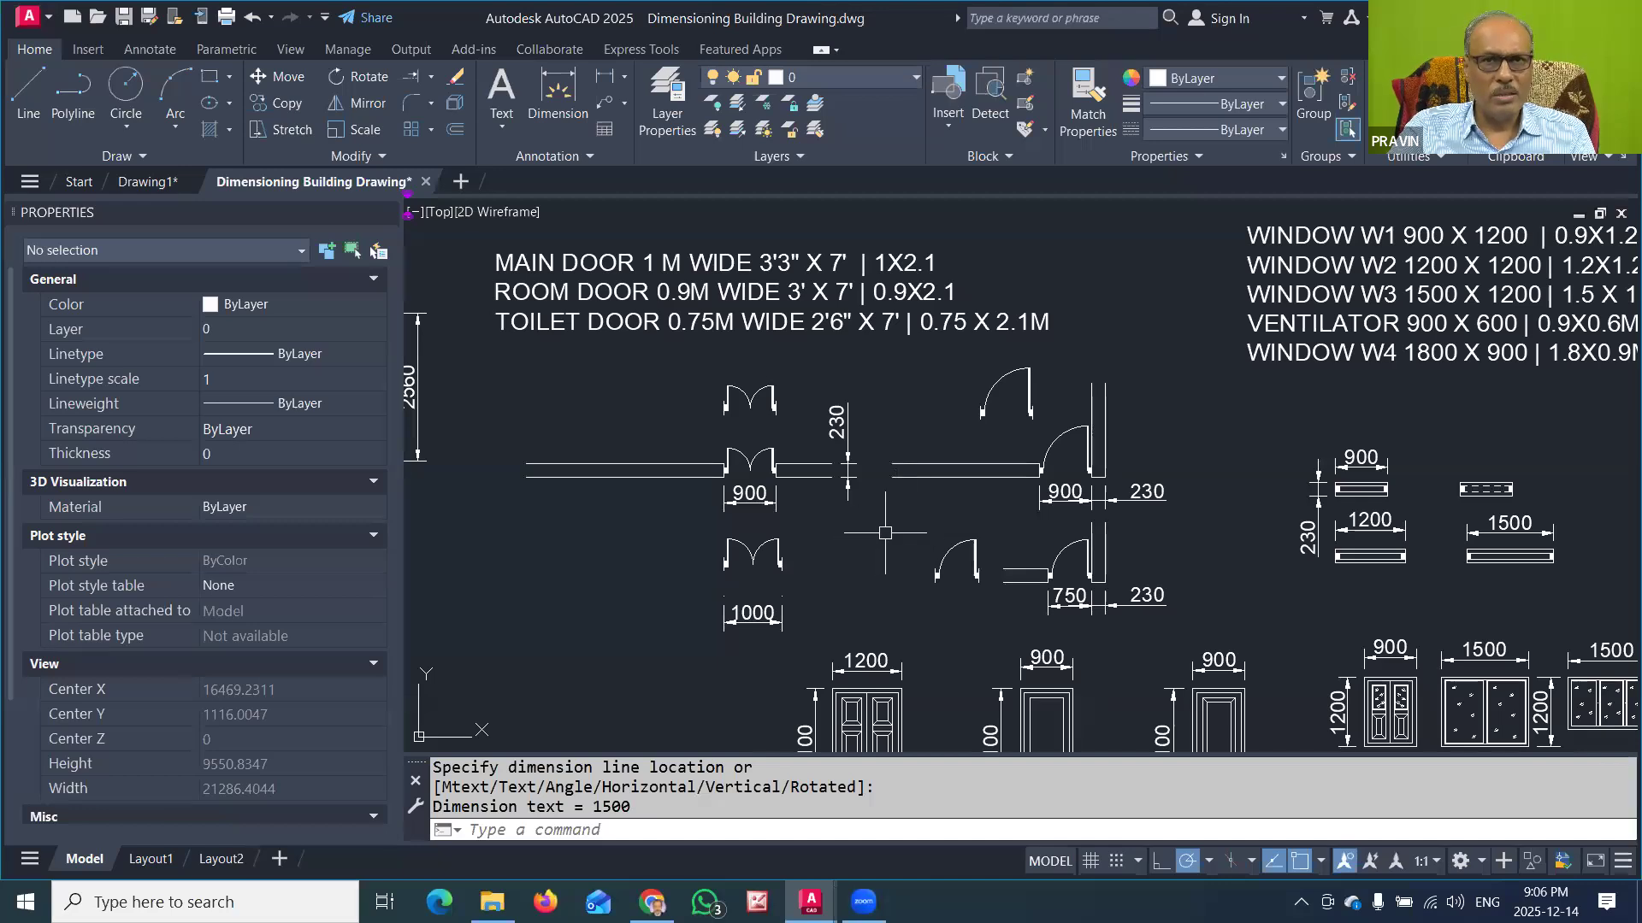
{"action": "scroll", "coordinate": [748, 567], "scroll_direction": "up", "scroll_amount": 4}
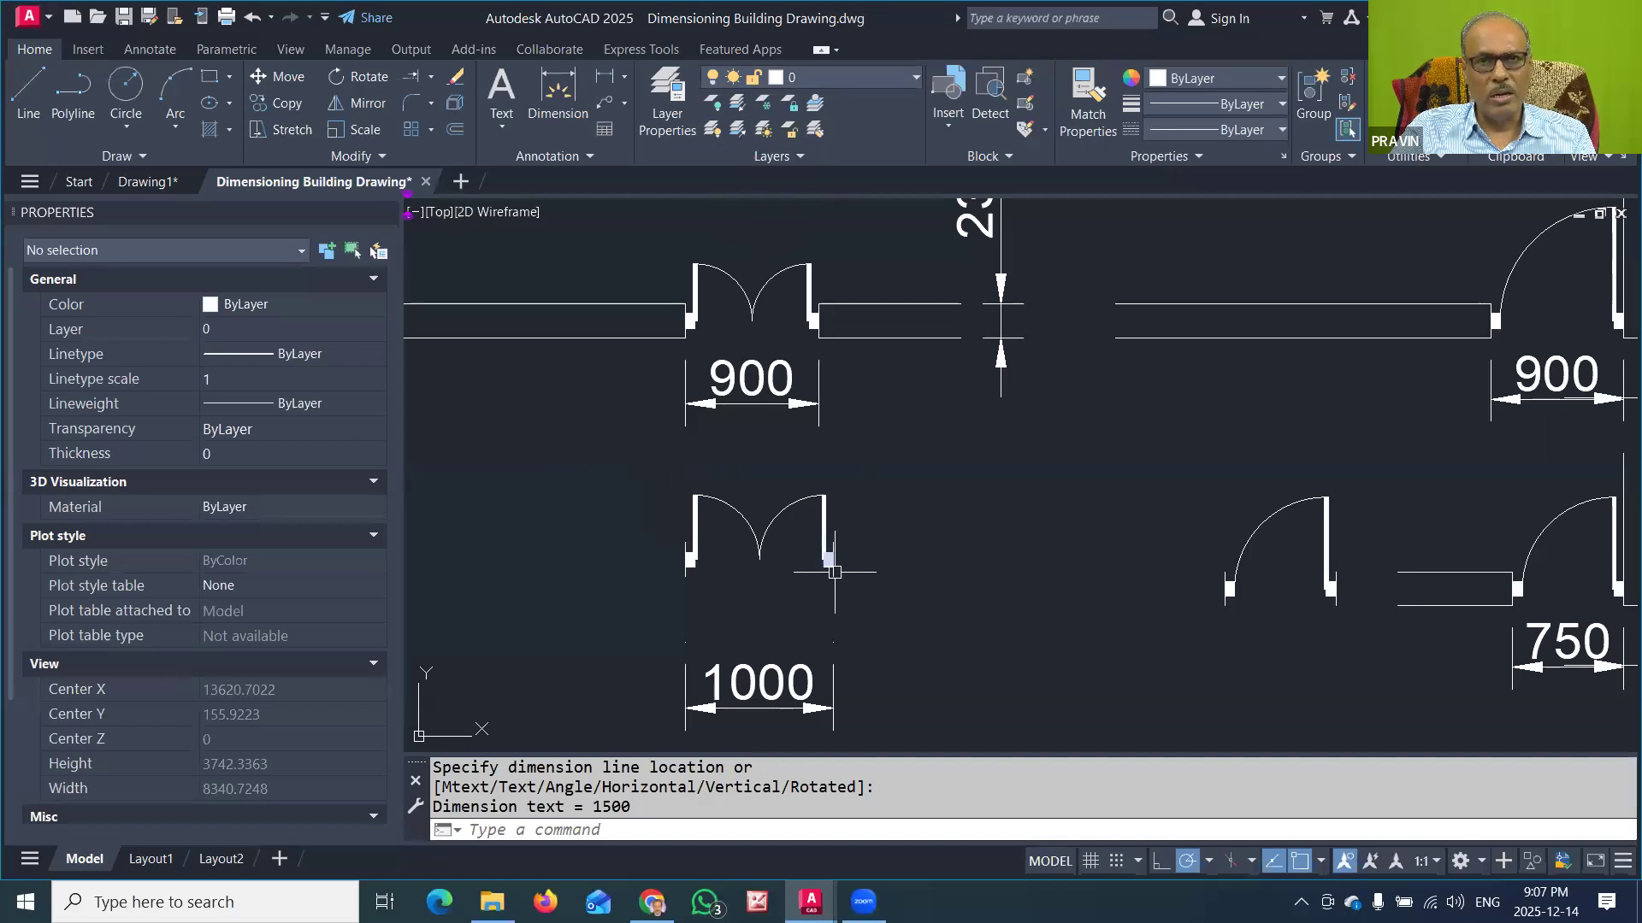
{"action": "middle_click_drag", "start_coordinate": [755, 581], "coordinate": [768, 458]}
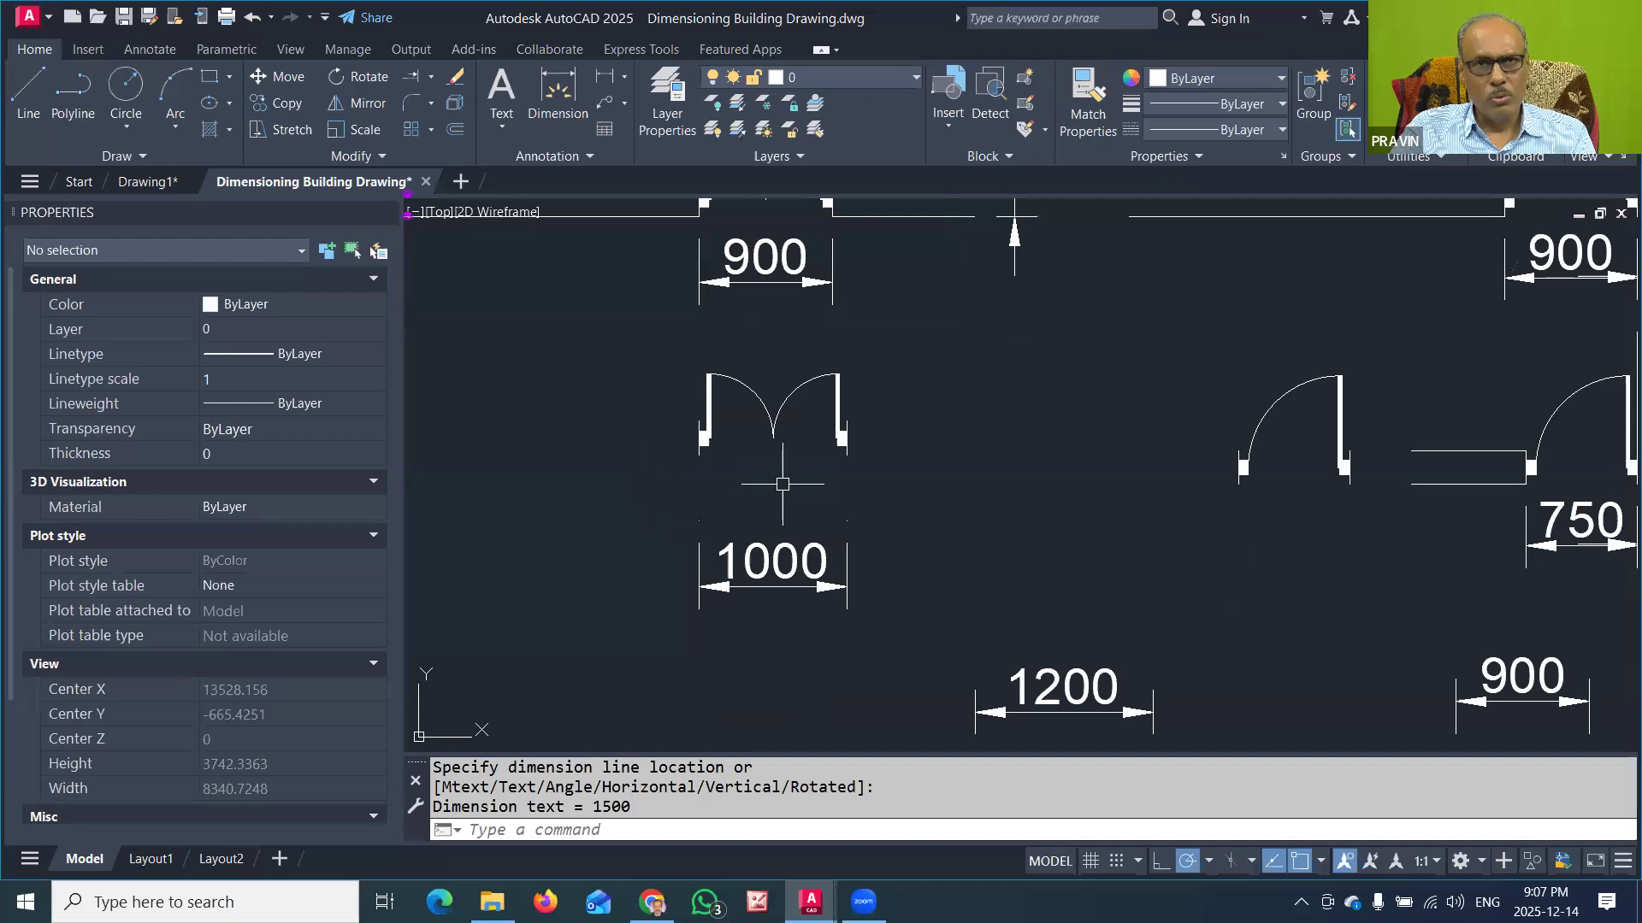
{"action": "middle_click_drag", "start_coordinate": [781, 479], "coordinate": [770, 535]}
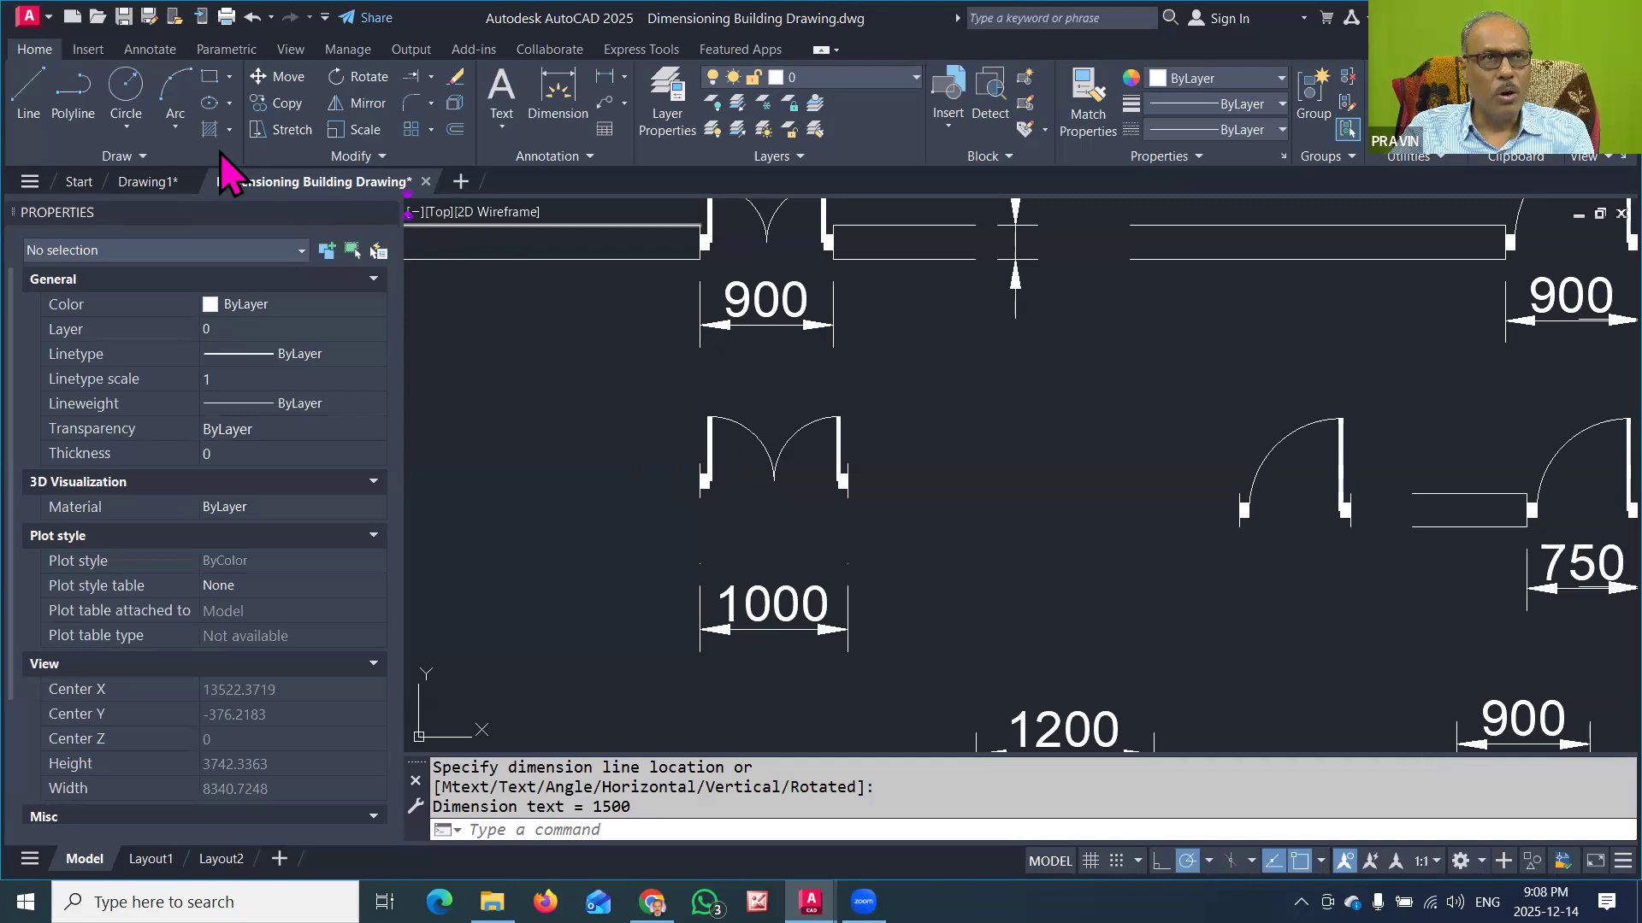
{"action": "left_click", "coordinate": [137, 156]}
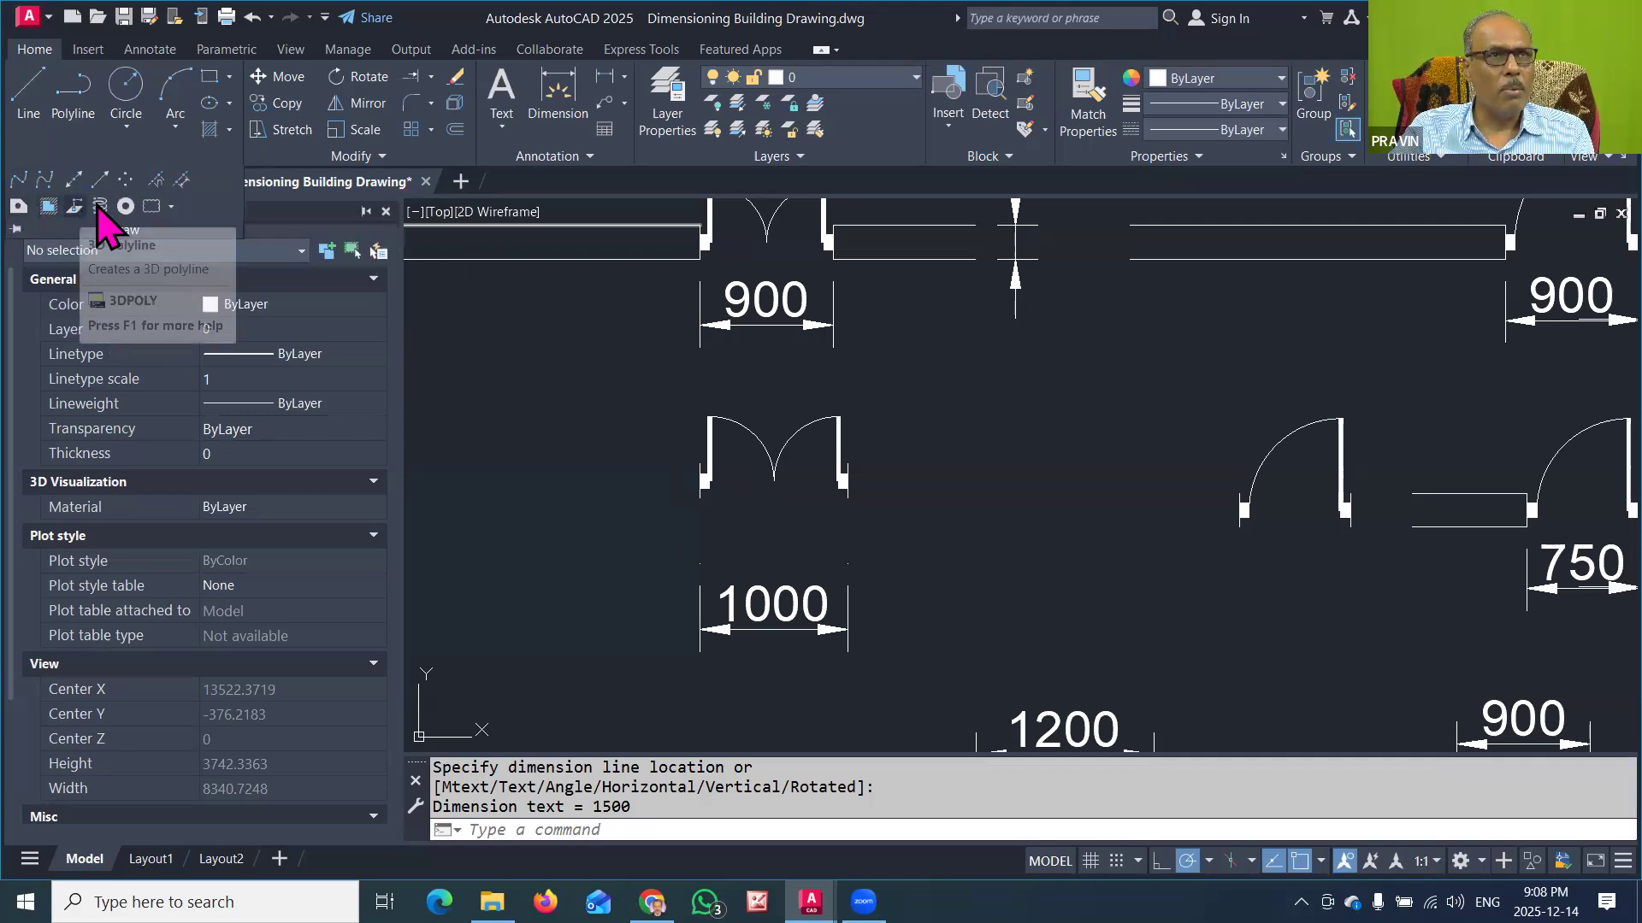
{"action": "left_click", "coordinate": [230, 130]}
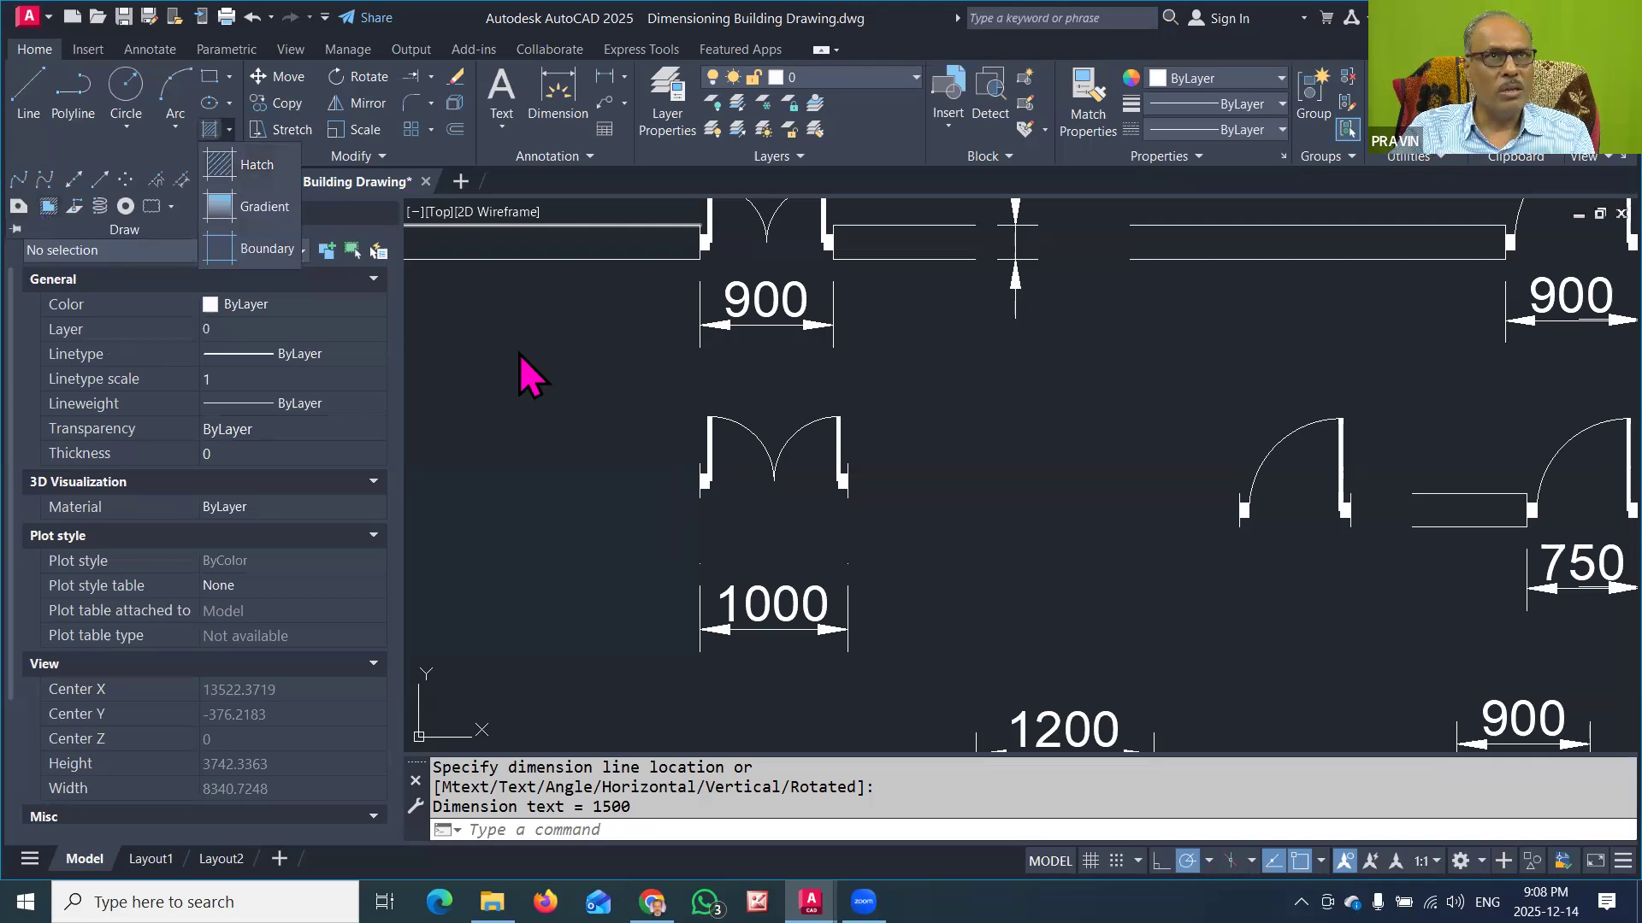
{"action": "left_click", "coordinate": [382, 152]}
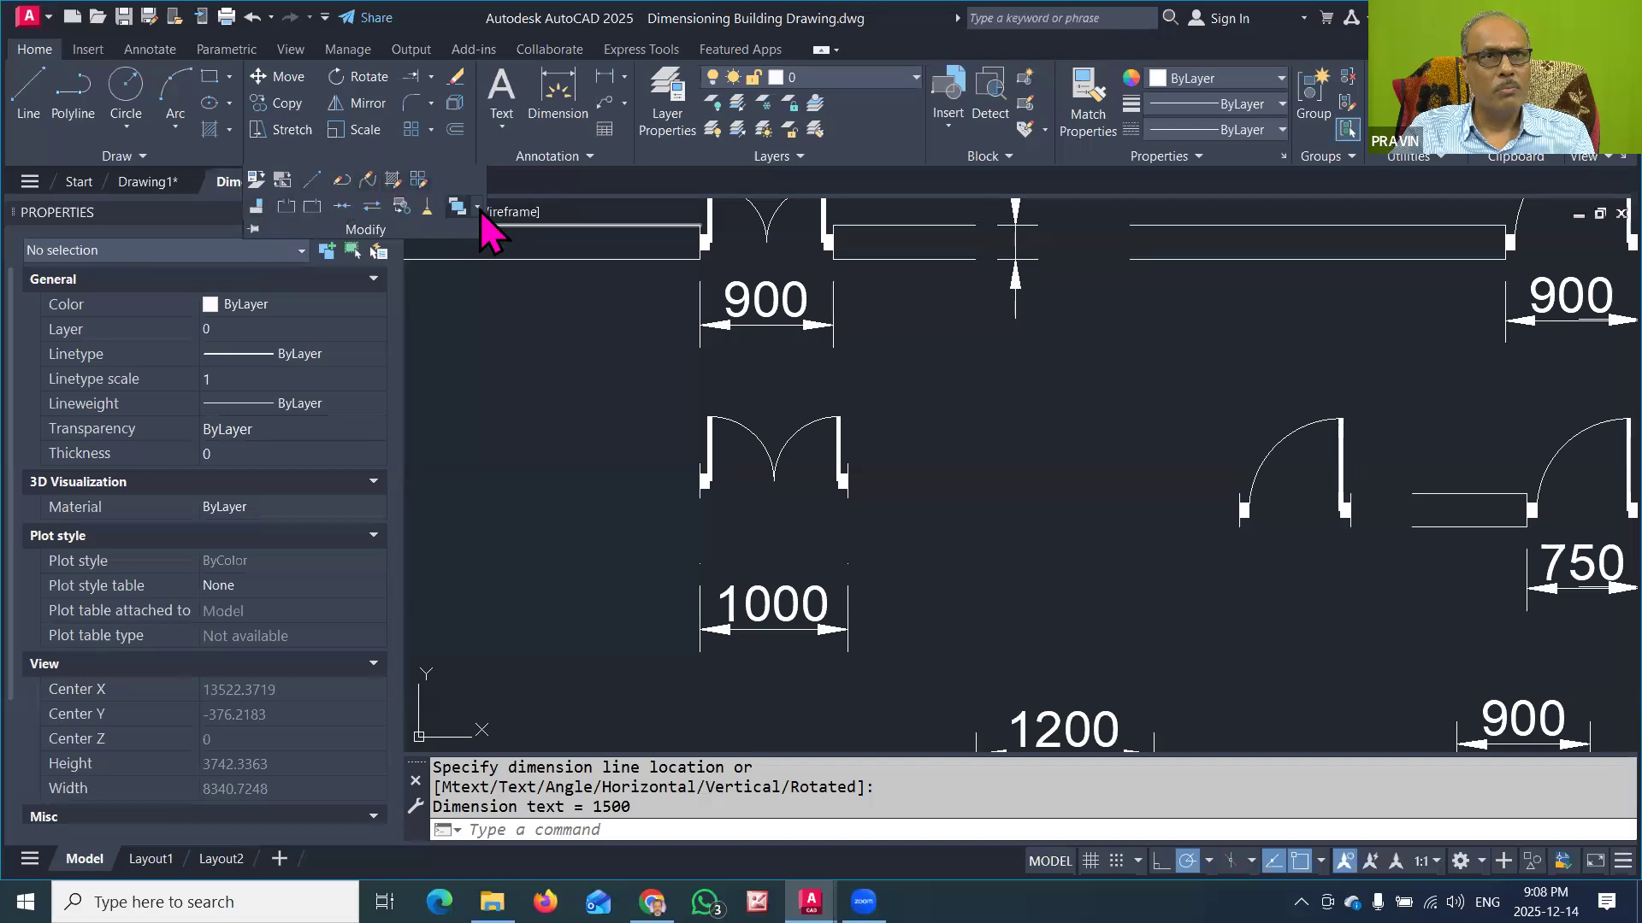
{"action": "left_click", "coordinate": [479, 351]}
{"action": "left_click", "coordinate": [537, 342]}
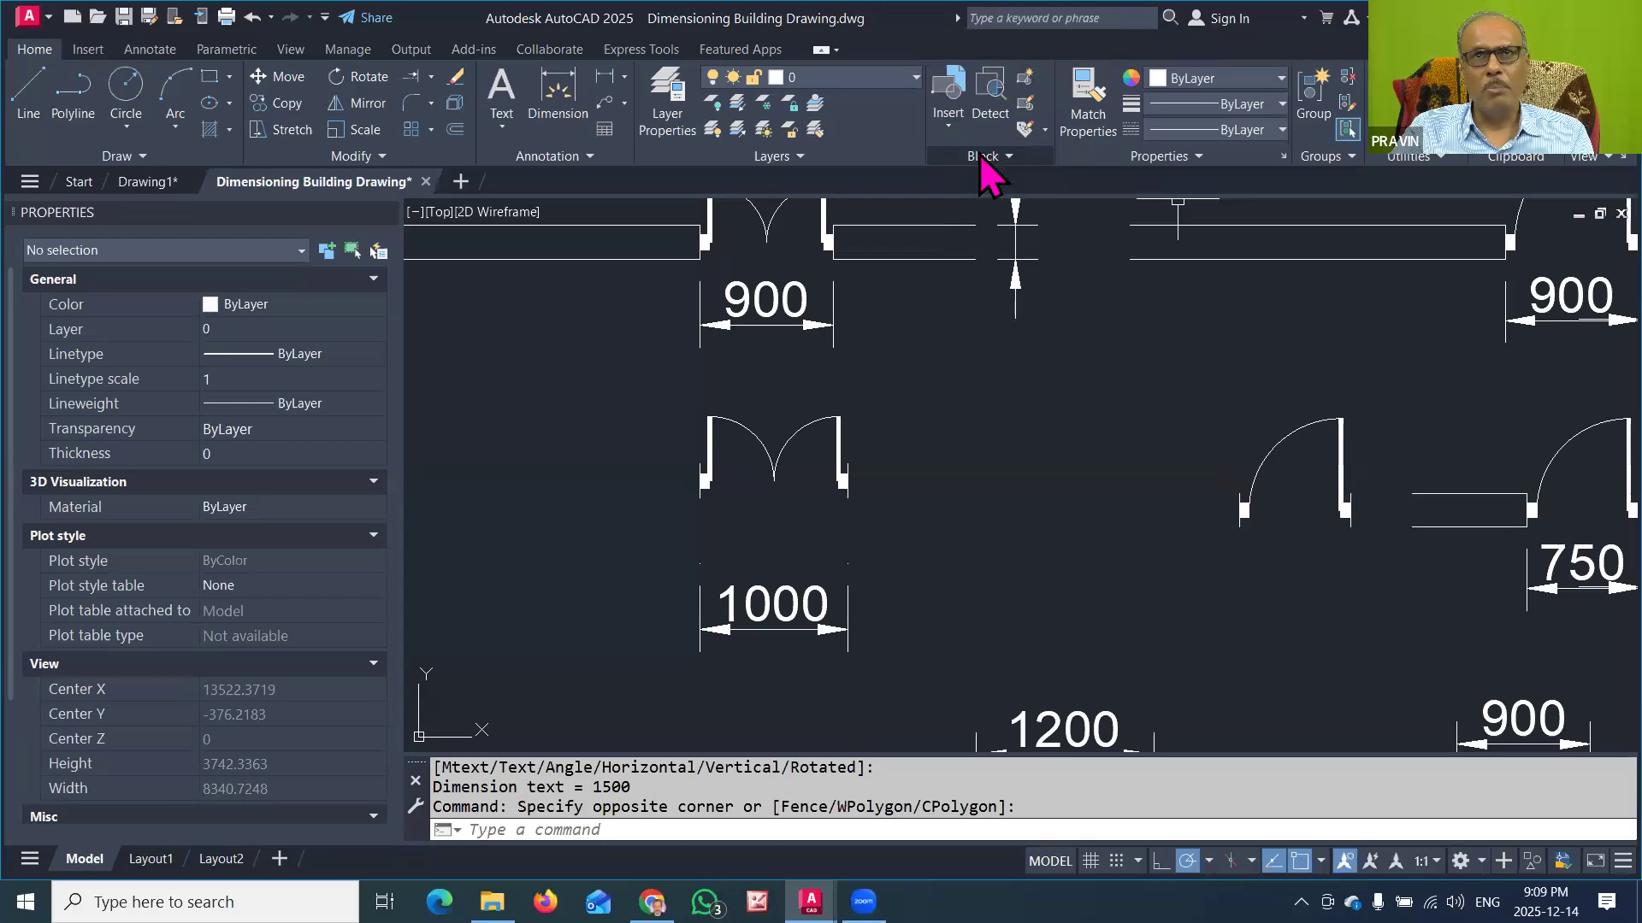
Step: Start a new block definition for the free-standing 1000-wide two-leaf door and name it 2LDOOR1000
{"action": "left_click", "coordinate": [1006, 159]}
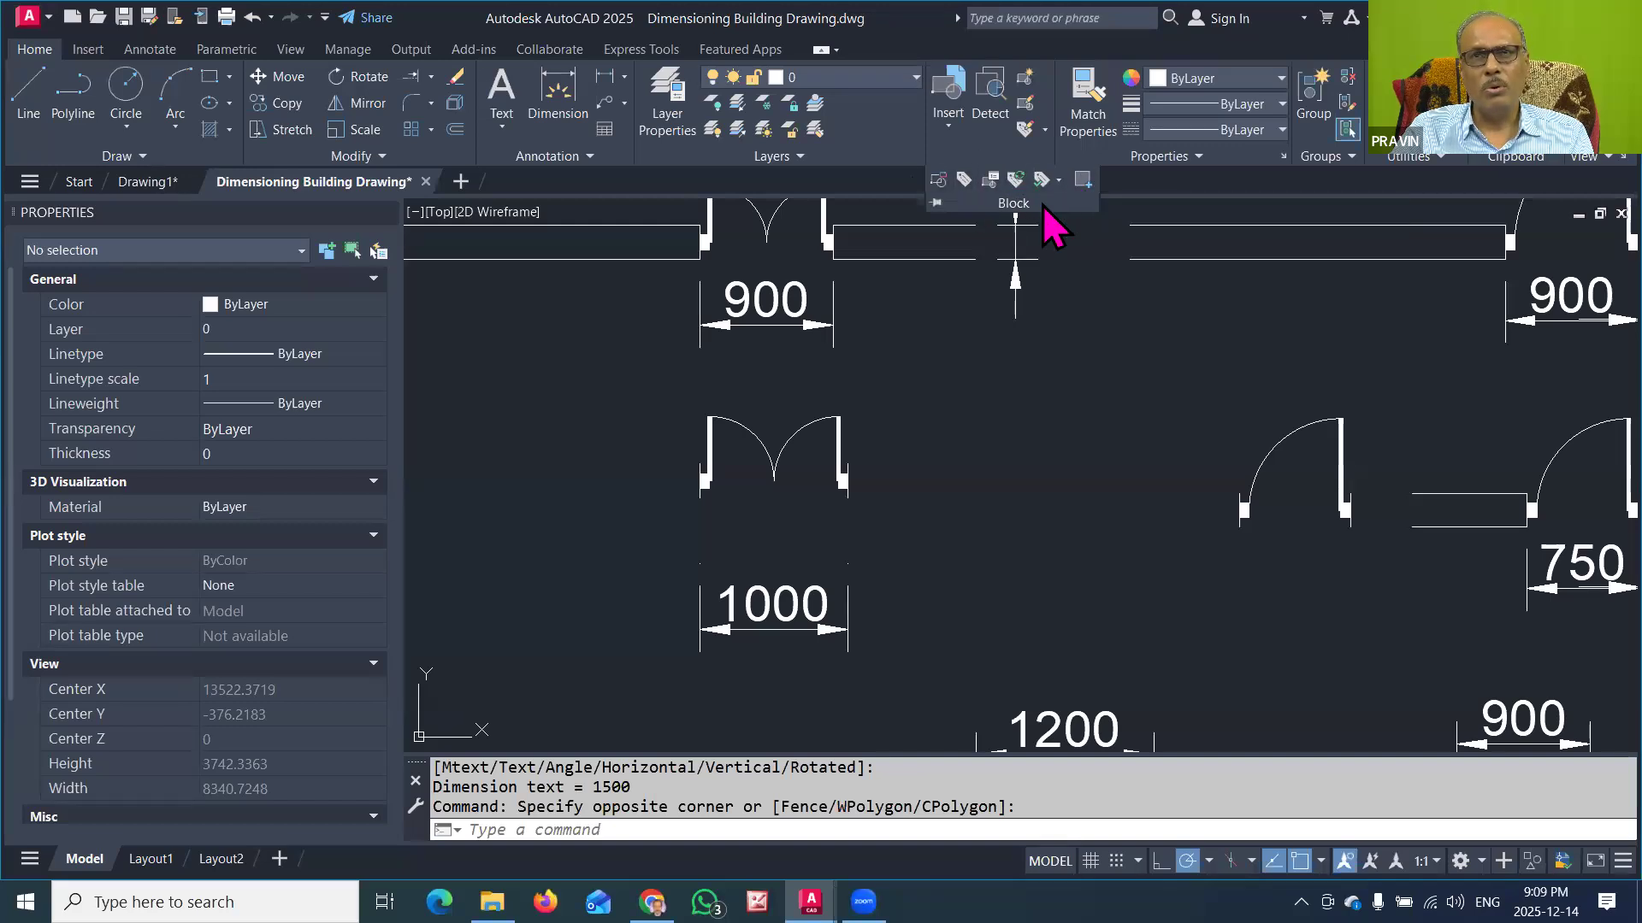
{"action": "left_click", "coordinate": [1025, 111]}
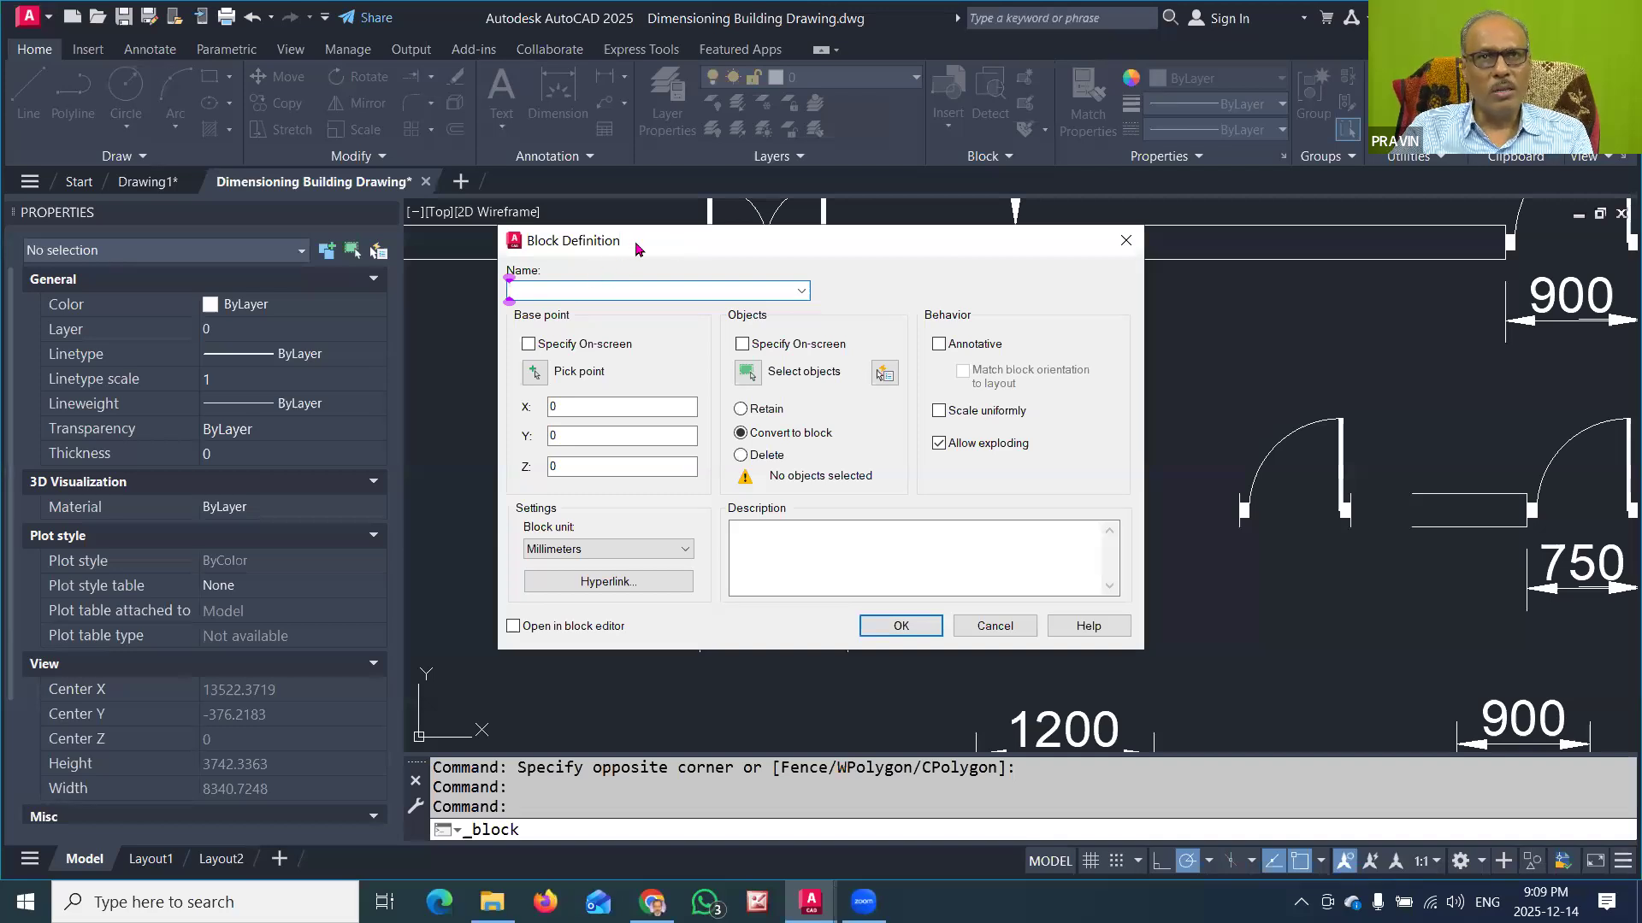
{"action": "left_click_drag", "start_coordinate": [635, 241], "coordinate": [1013, 255]}
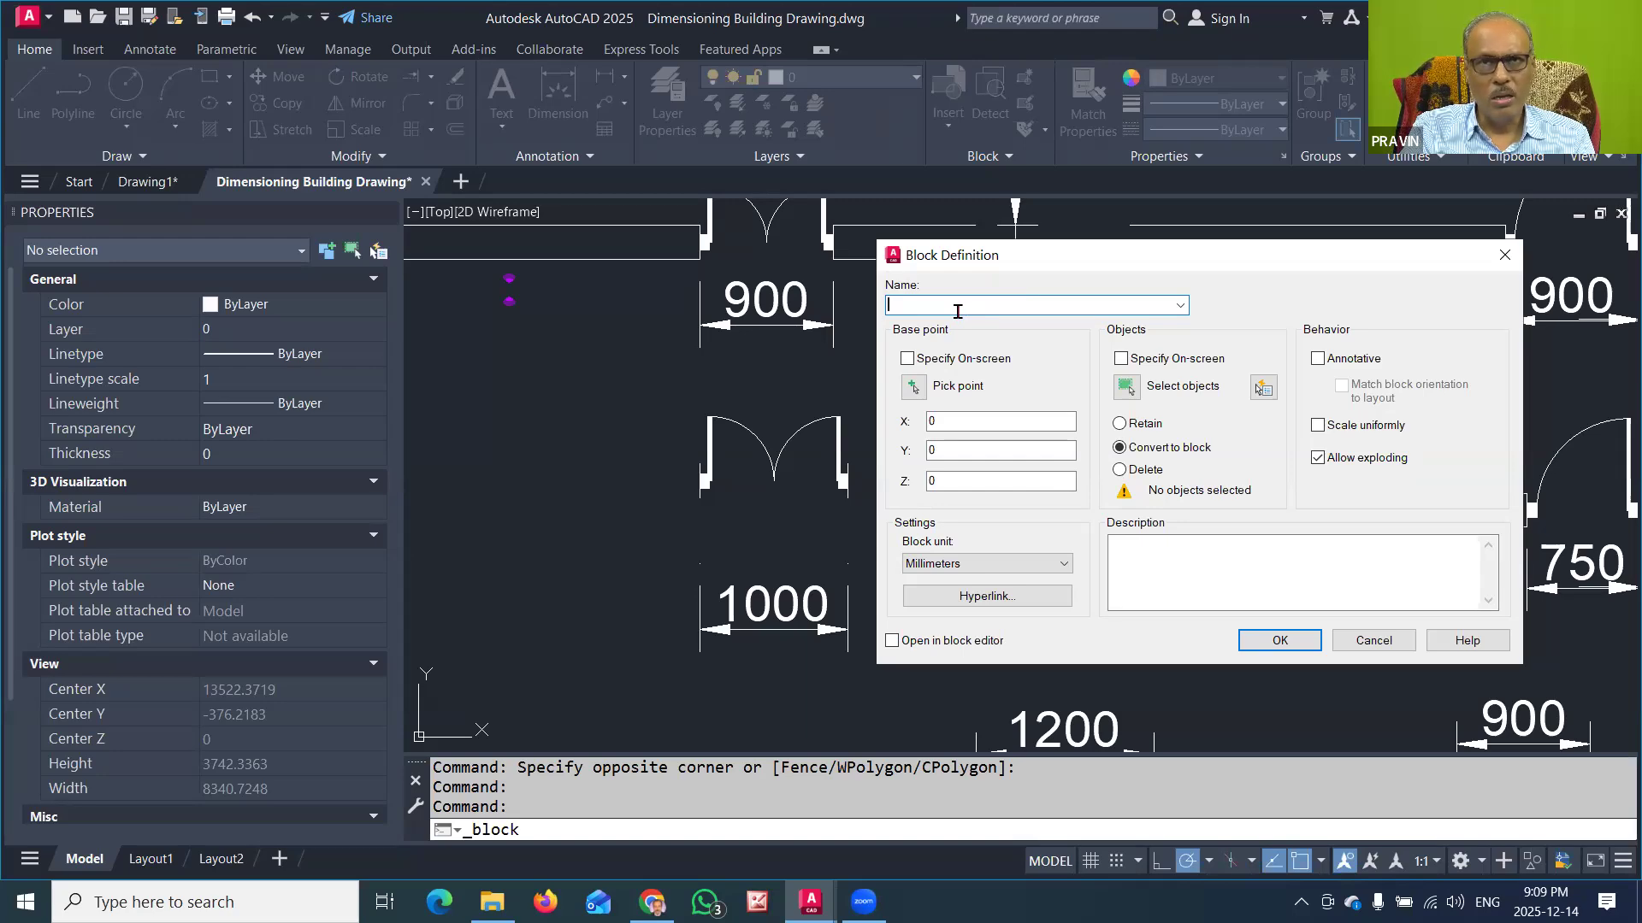
{"action": "type", "text": "2"}
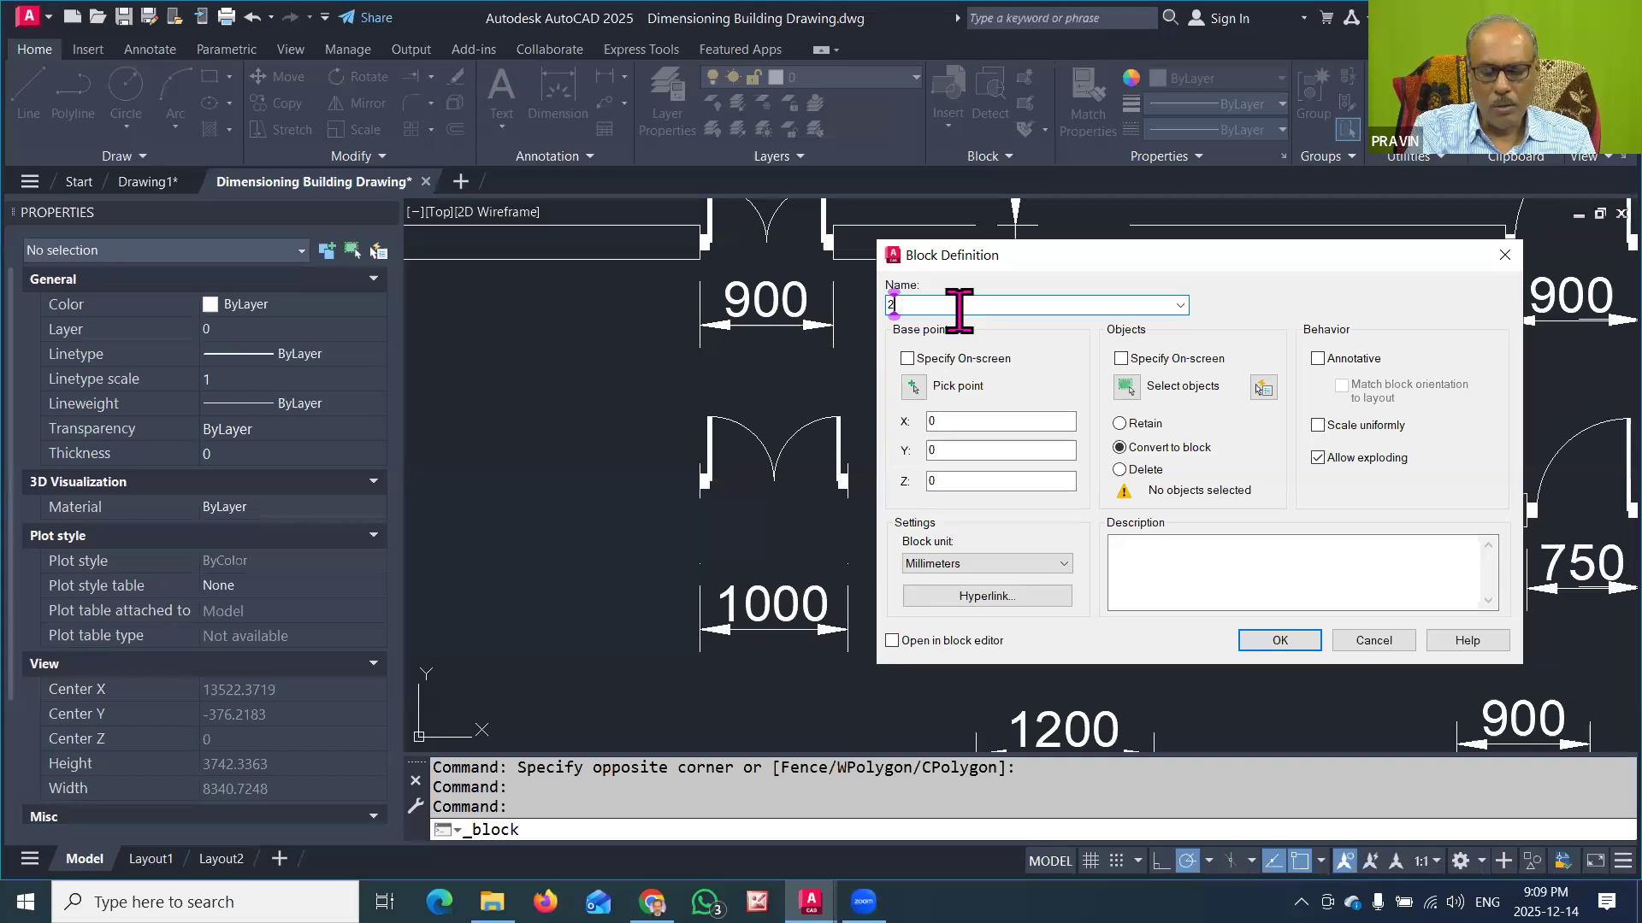
{"action": "type", "text": "l"}
{"action": "key", "text": "BackSpace"}
{"action": "type", "text": "L"}
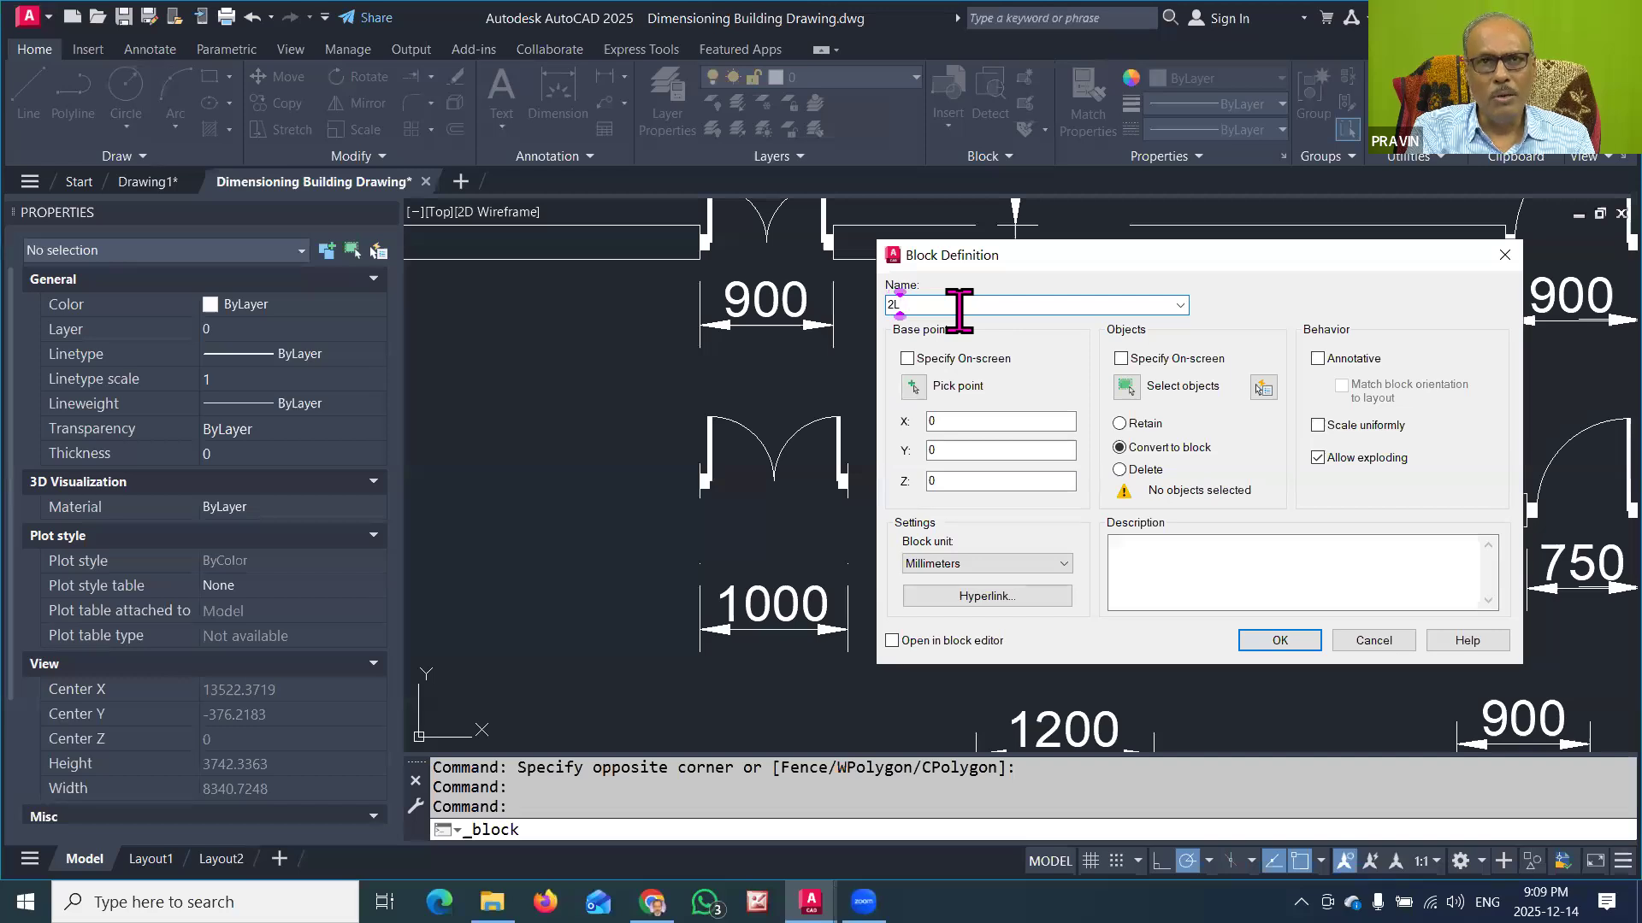
{"action": "type", "text": "DOOR"}
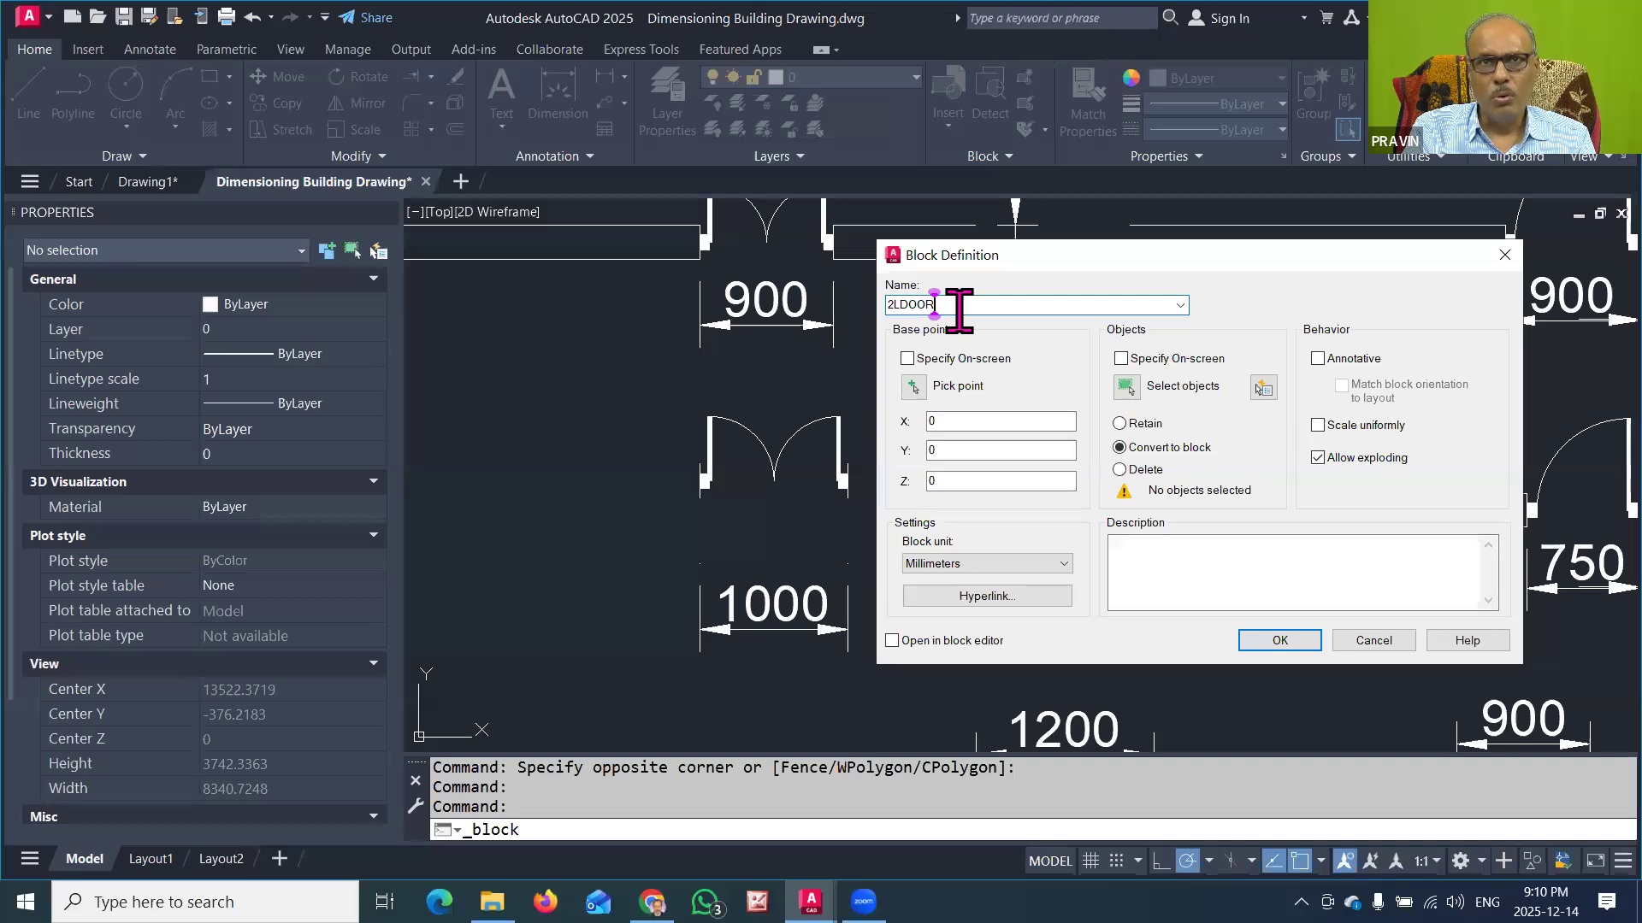
{"action": "type", "text": "1000"}
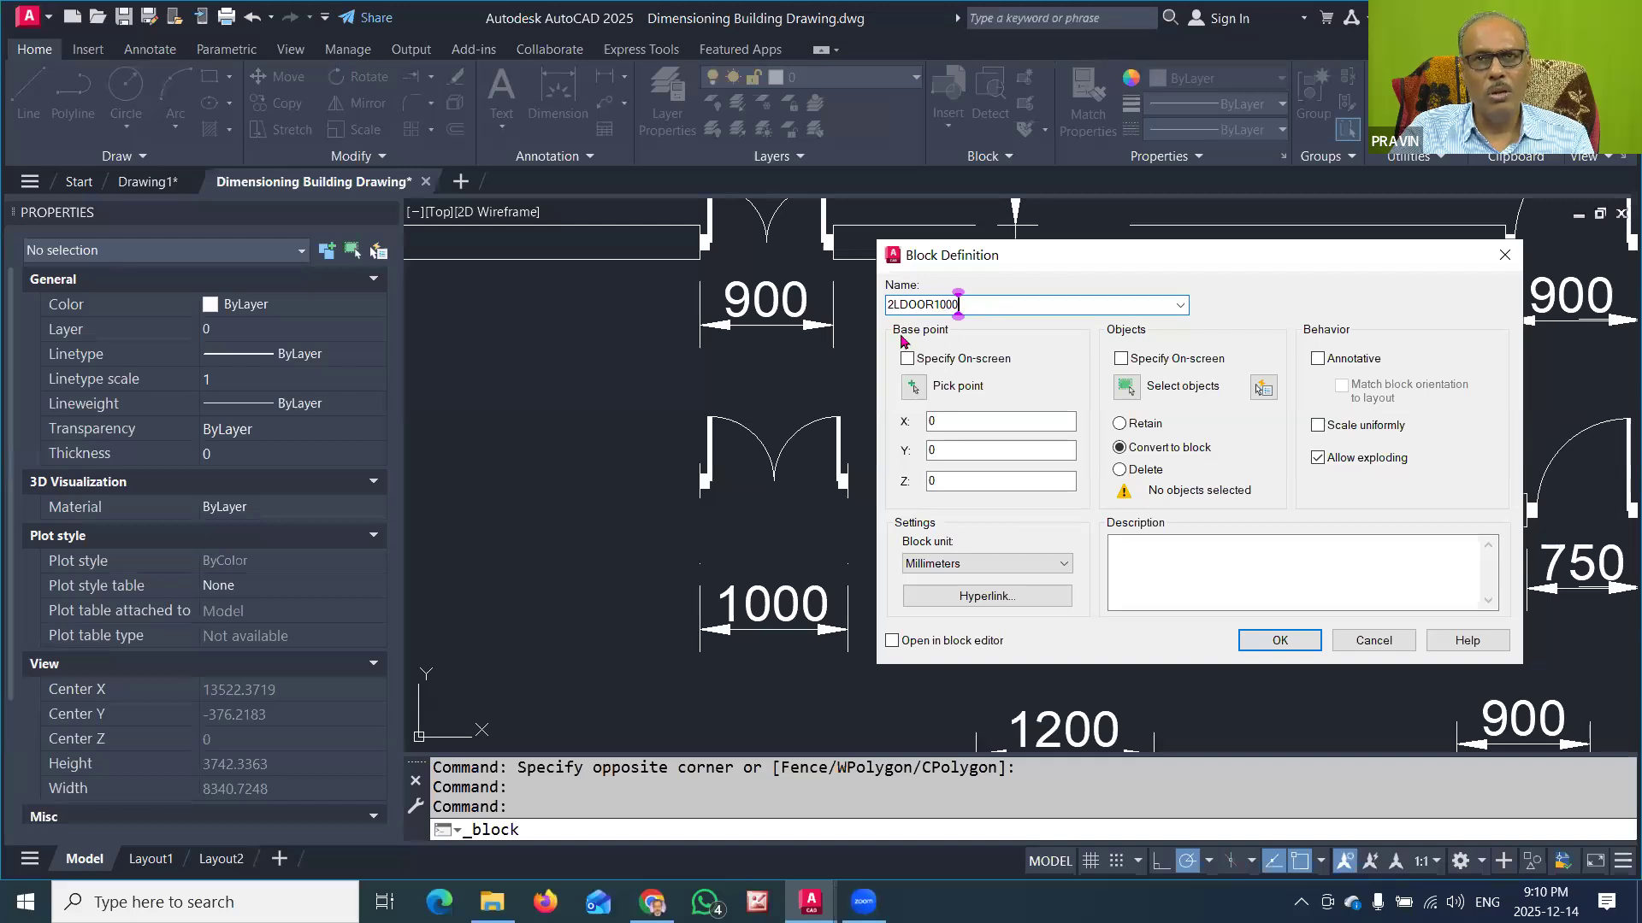
{"action": "left_click", "coordinate": [866, 271]}
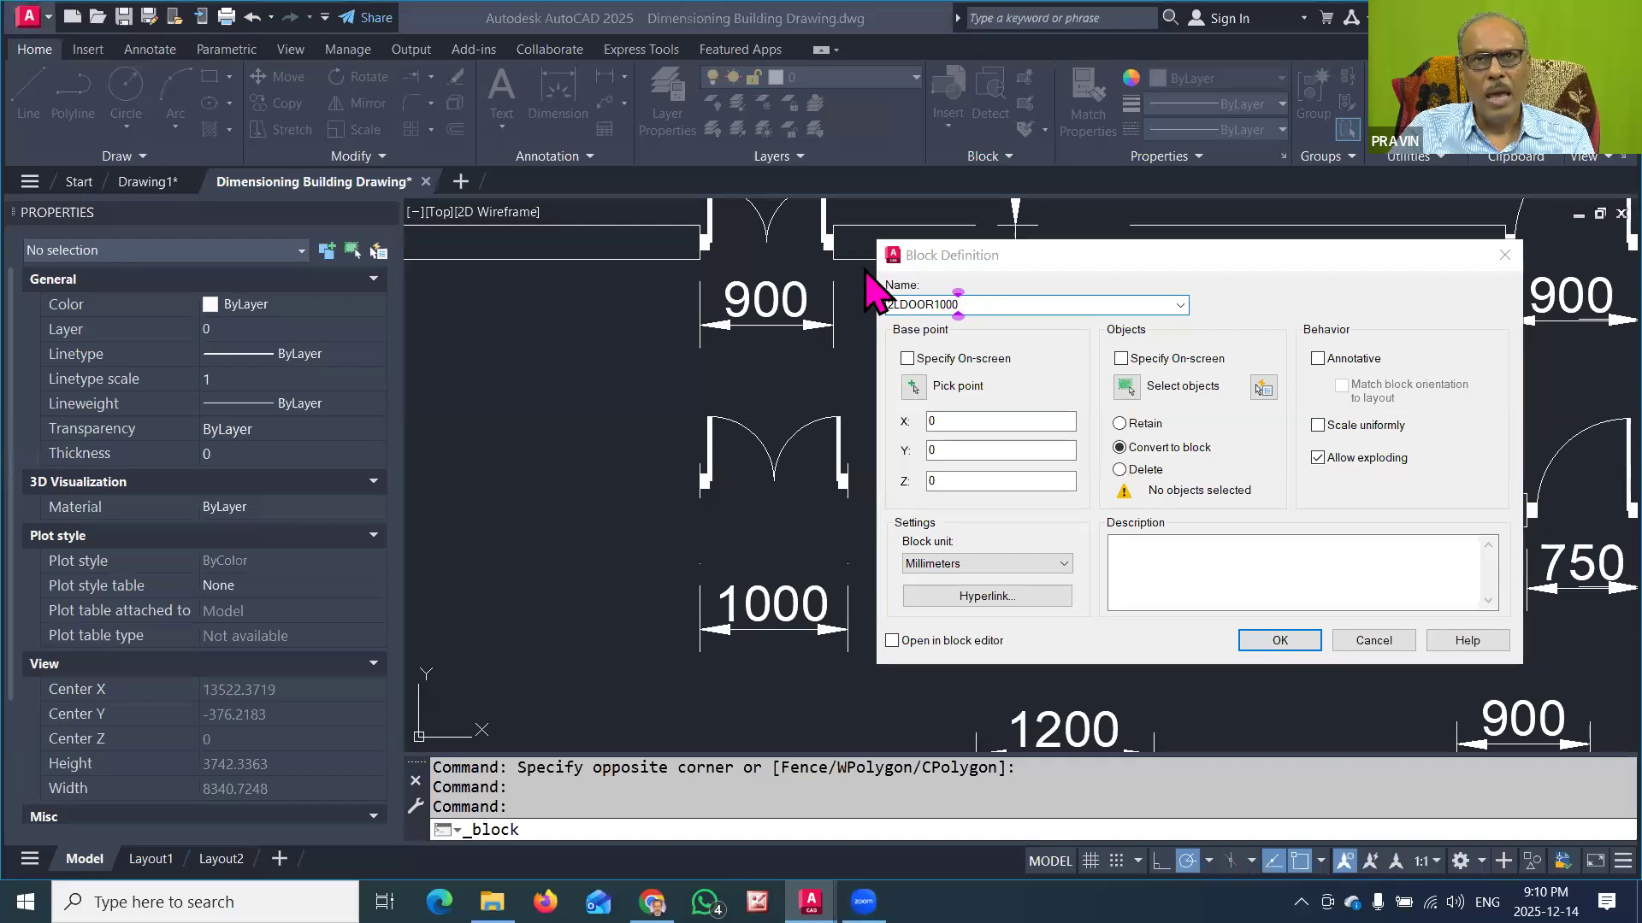
{"action": "left_click", "coordinate": [985, 298]}
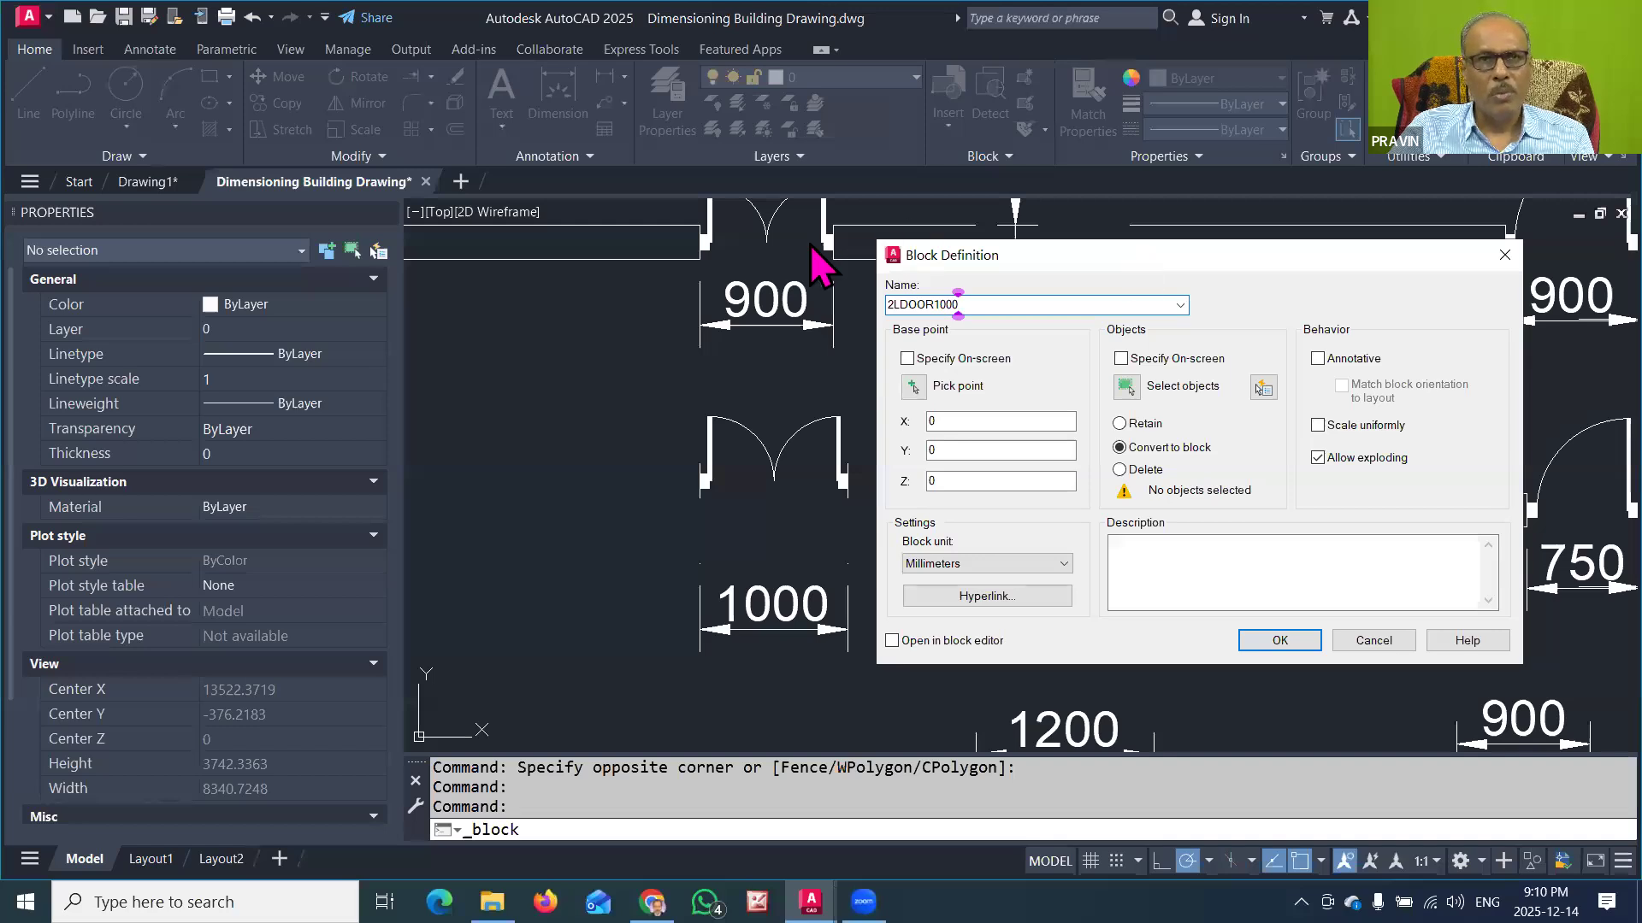
Step: Set the block's insertion base point at the lower endpoint of the 1000-wide door's left jamb line
{"action": "left_click_drag", "start_coordinate": [1129, 259], "coordinate": [907, 223]}
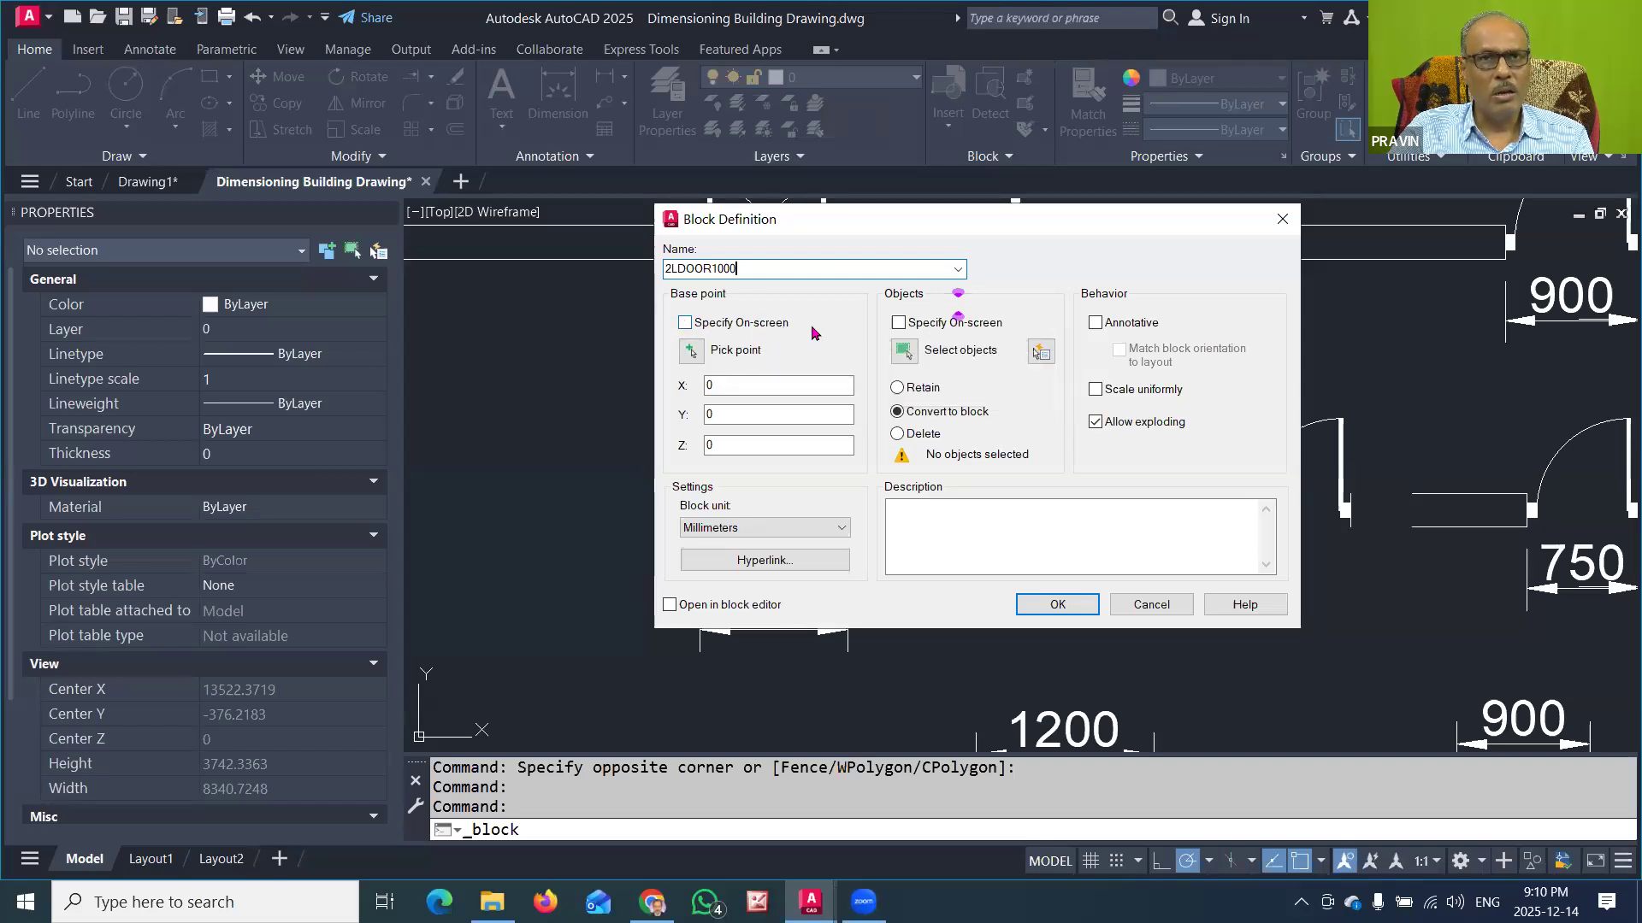
{"action": "left_click", "coordinate": [691, 351]}
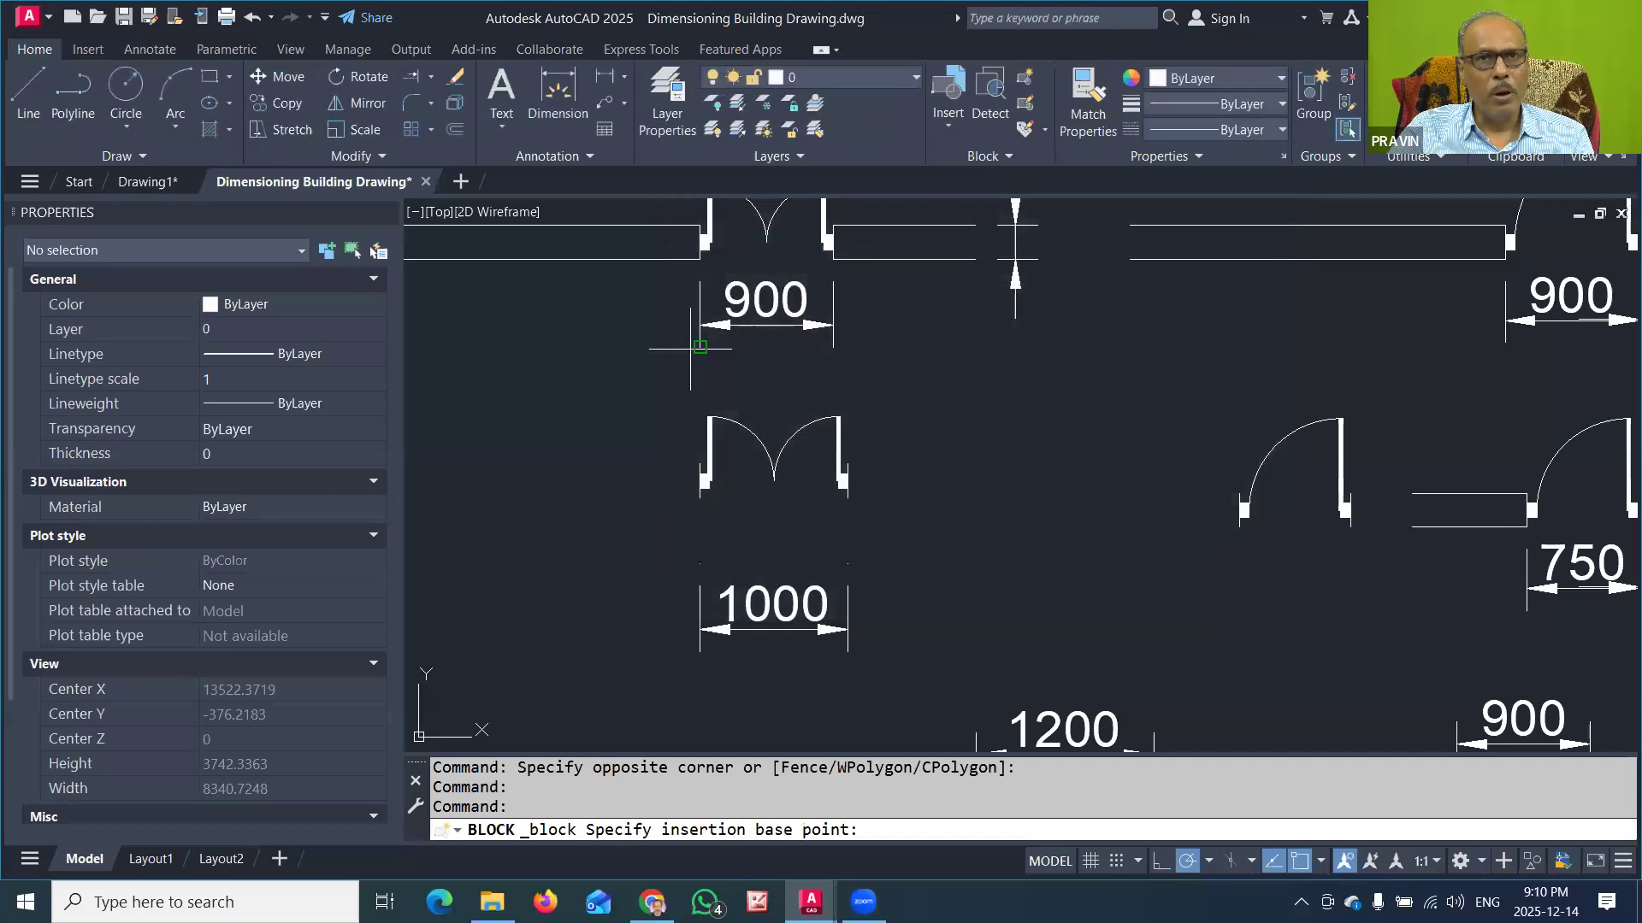
{"action": "left_click", "coordinate": [699, 498]}
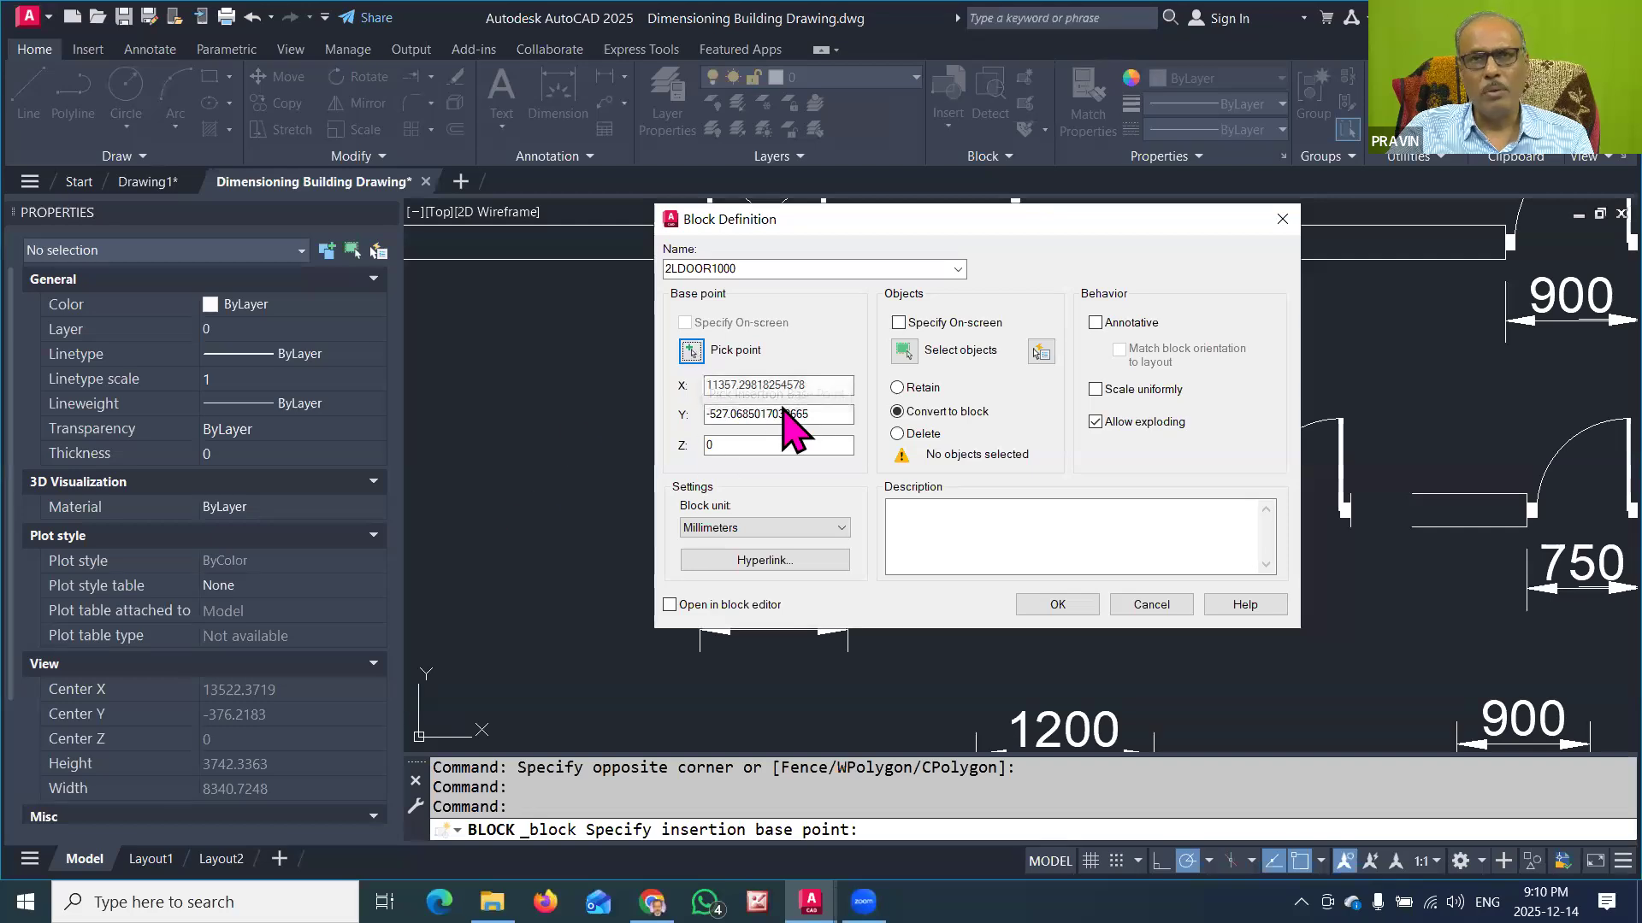
Step: Include all objects of the 1000-wide two-leaf door symbol, without its dimension, and convert them into the block
{"action": "left_click", "coordinate": [903, 349]}
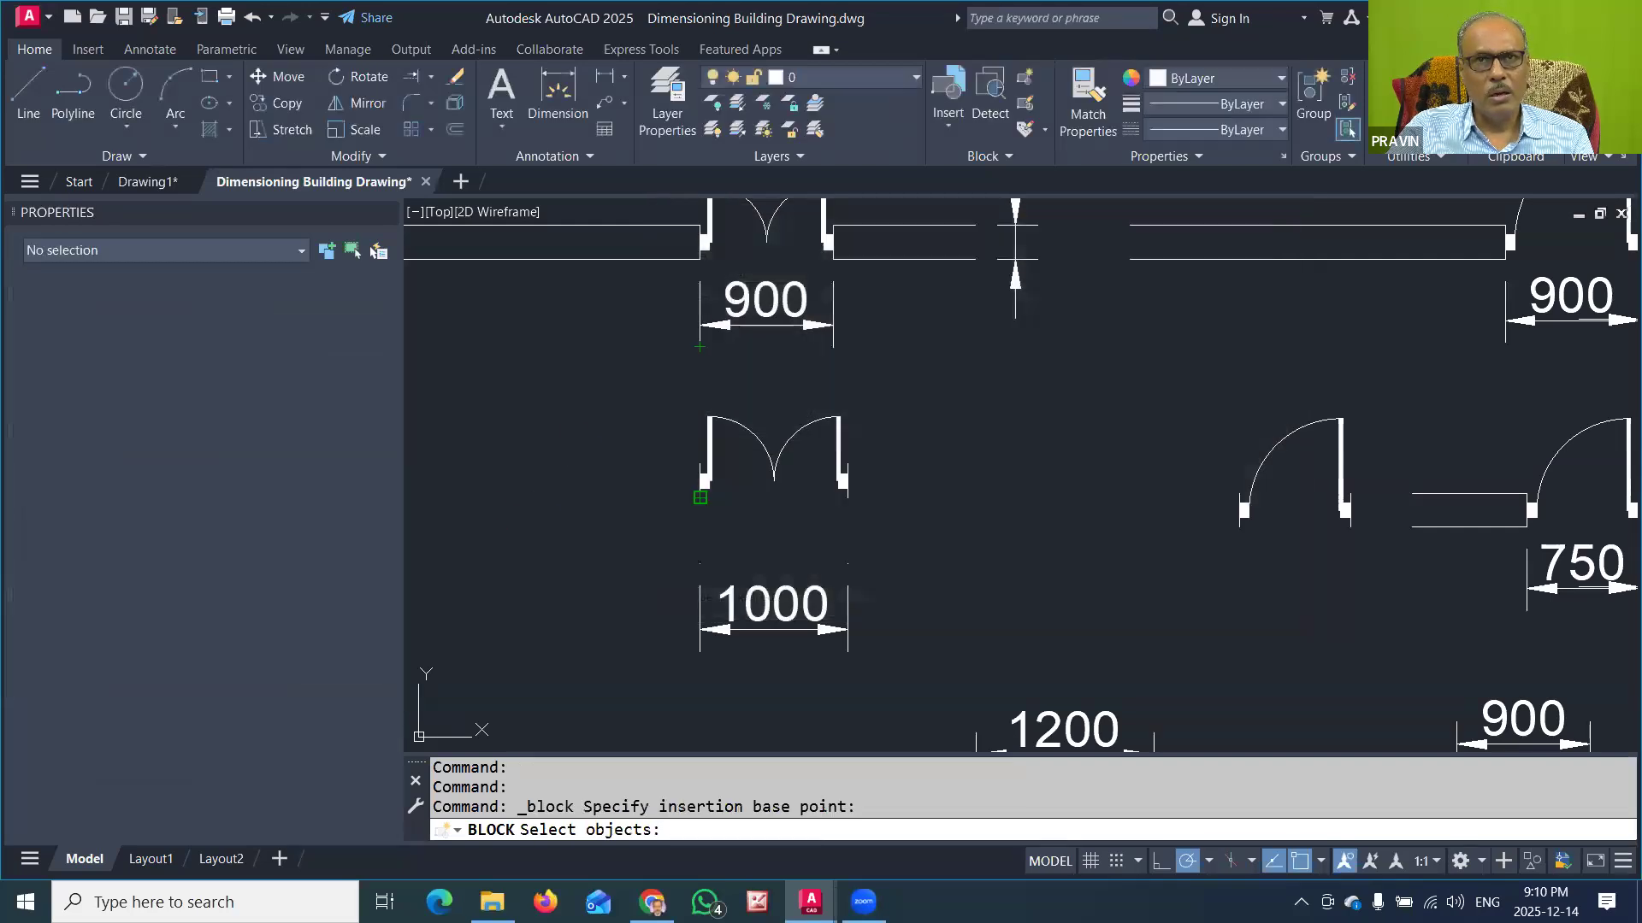
{"action": "left_click", "coordinate": [654, 396]}
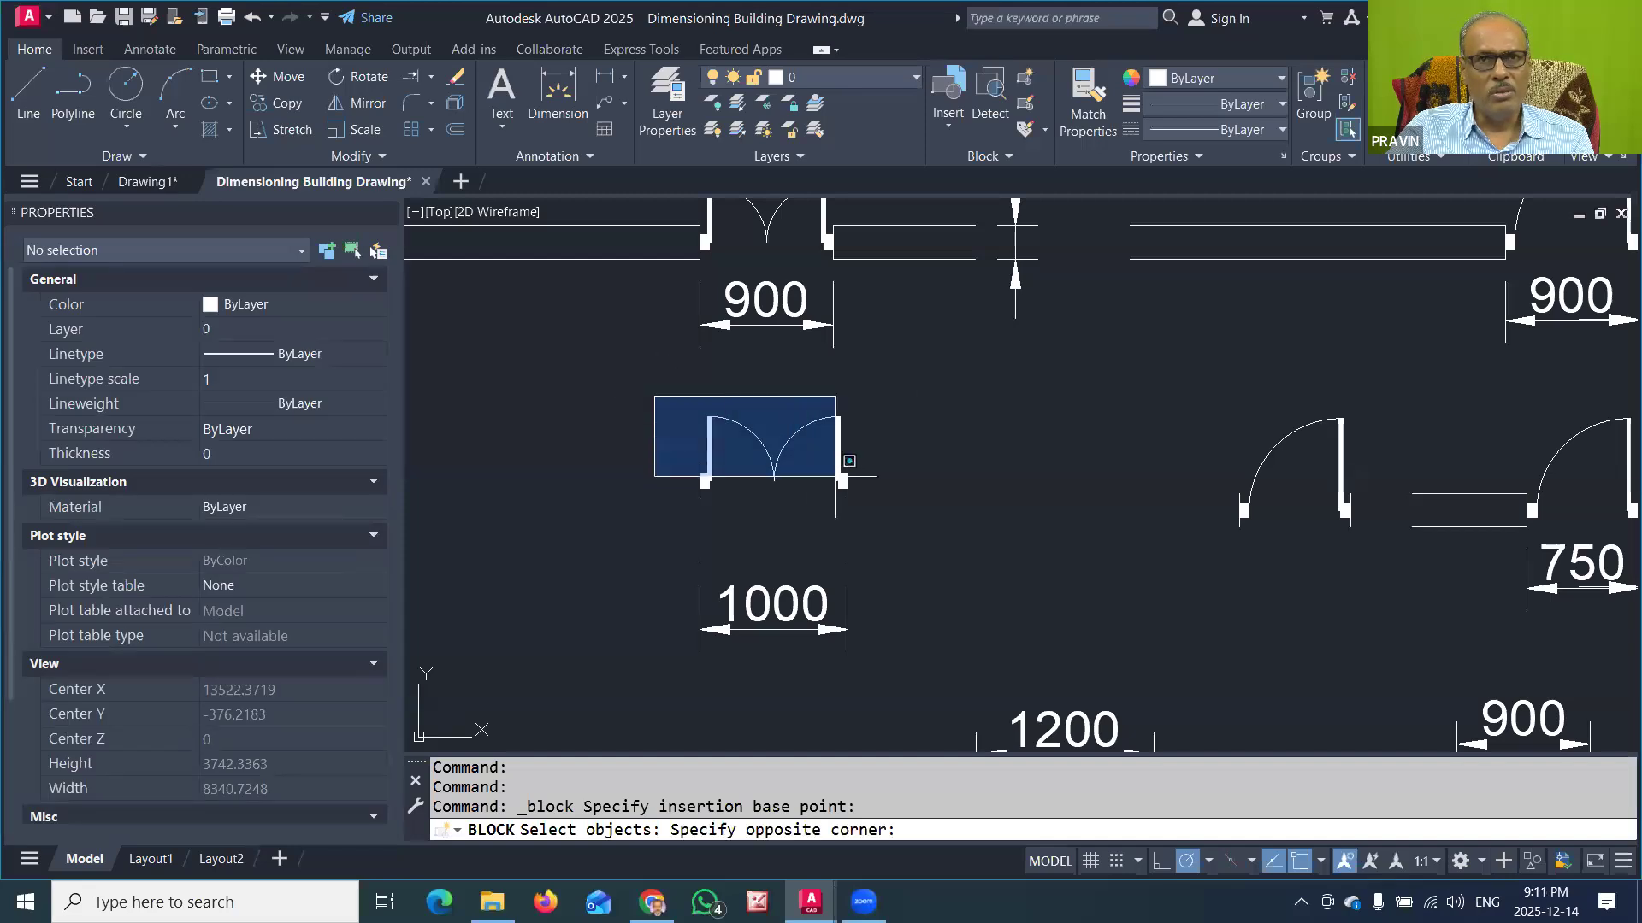
{"action": "left_click", "coordinate": [889, 522]}
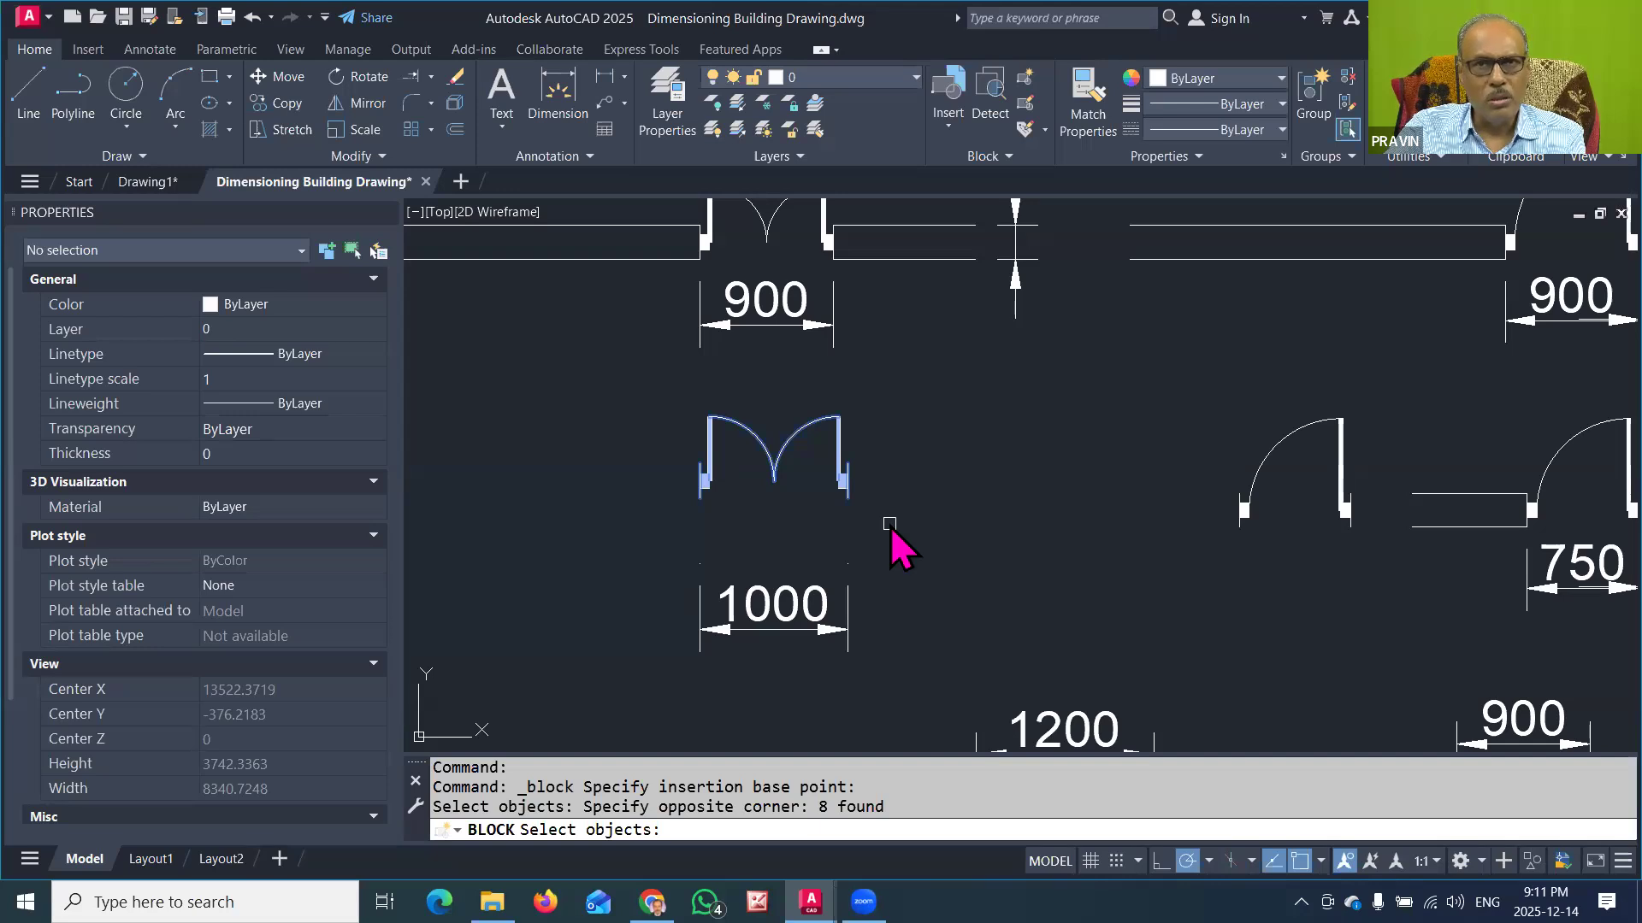
{"action": "key", "text": "Return"}
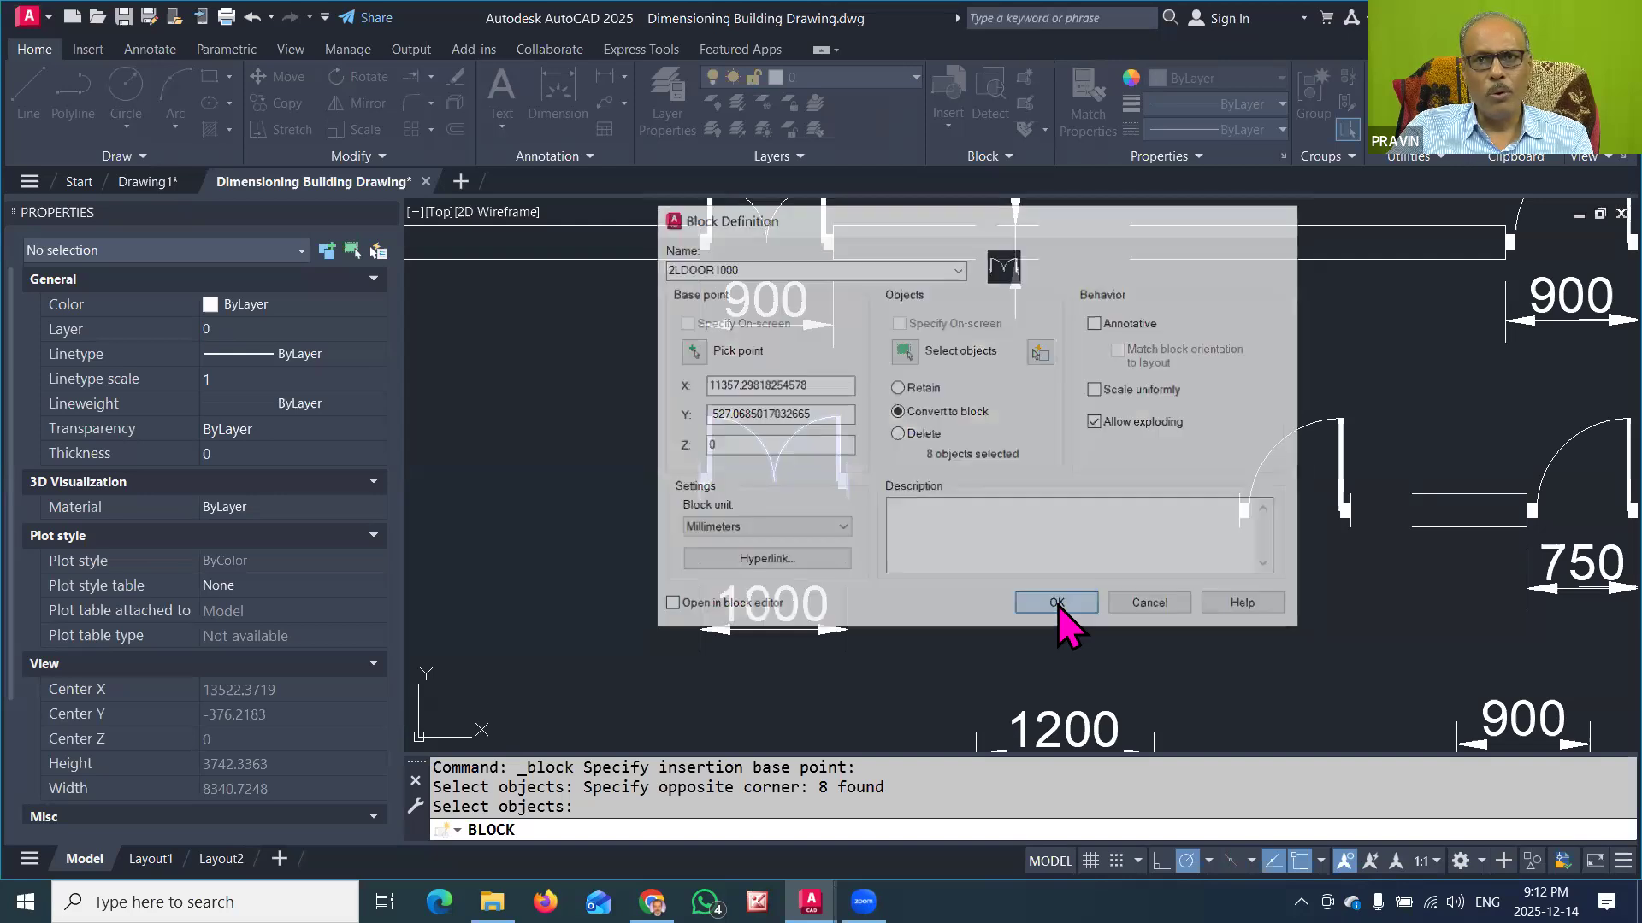
{"action": "left_click", "coordinate": [1057, 605]}
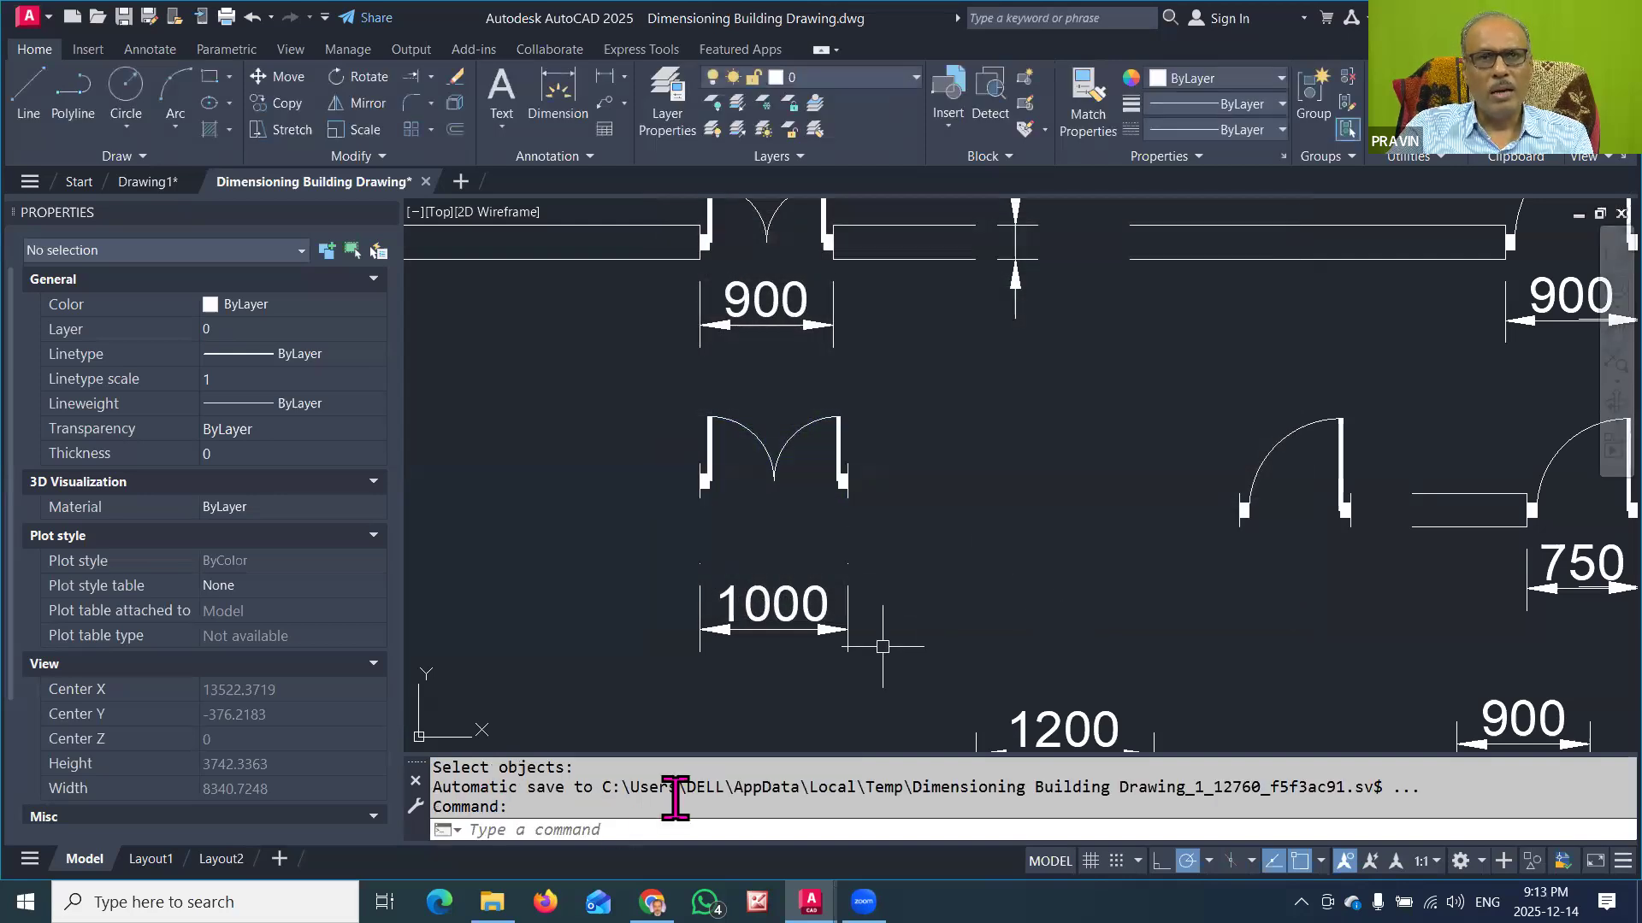
{"action": "left_click", "coordinate": [744, 419]}
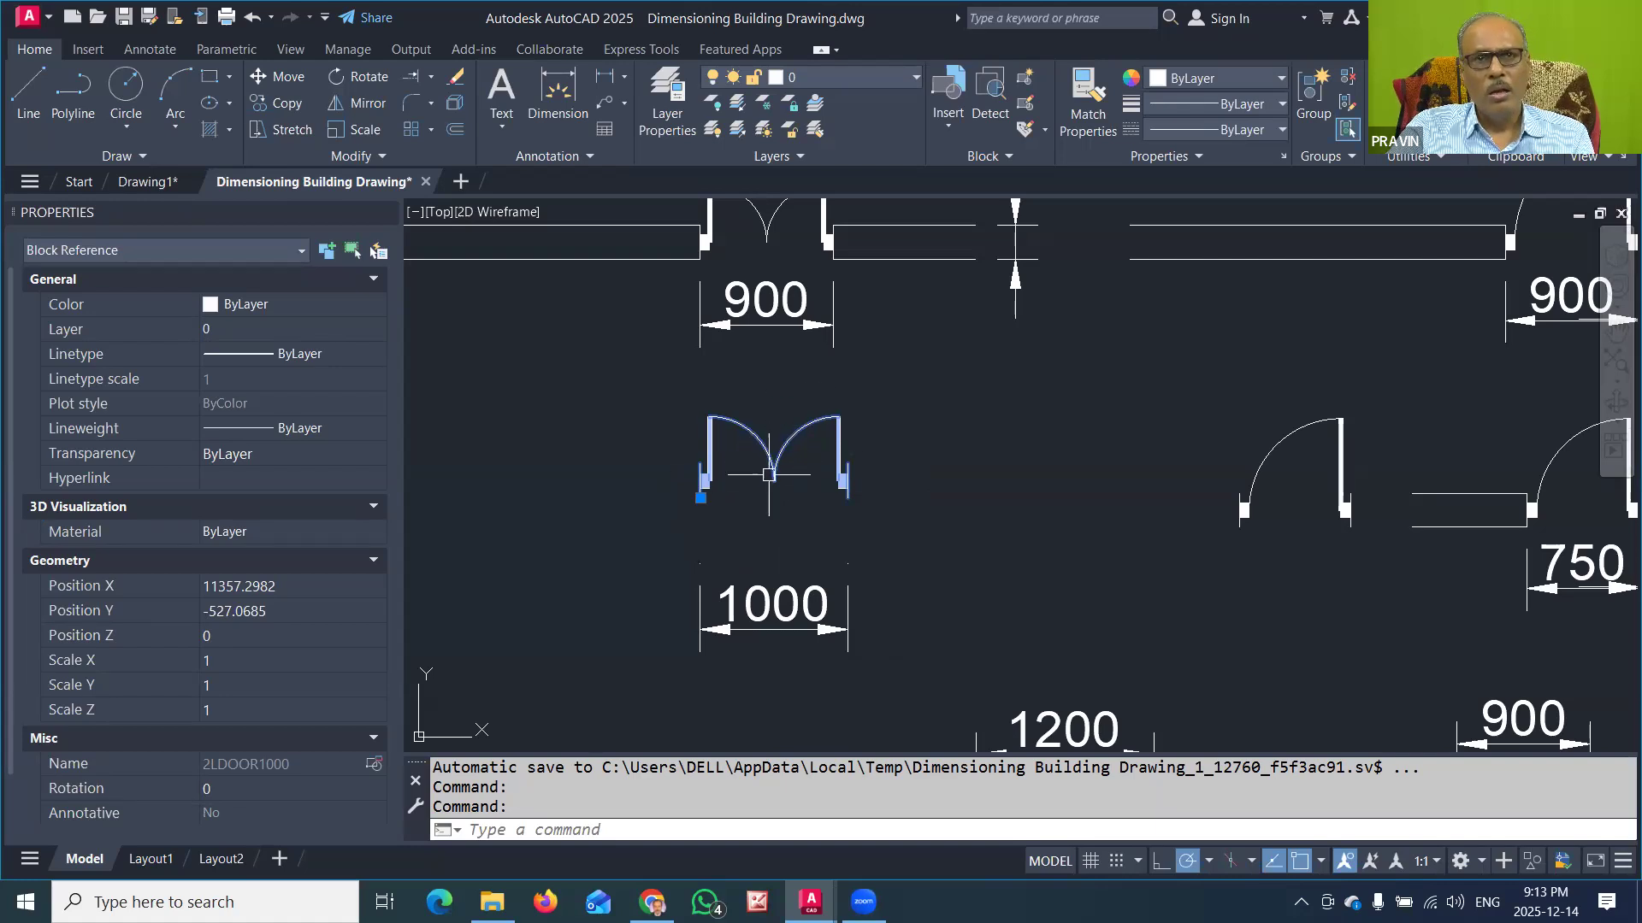
{"action": "key", "text": "Escape"}
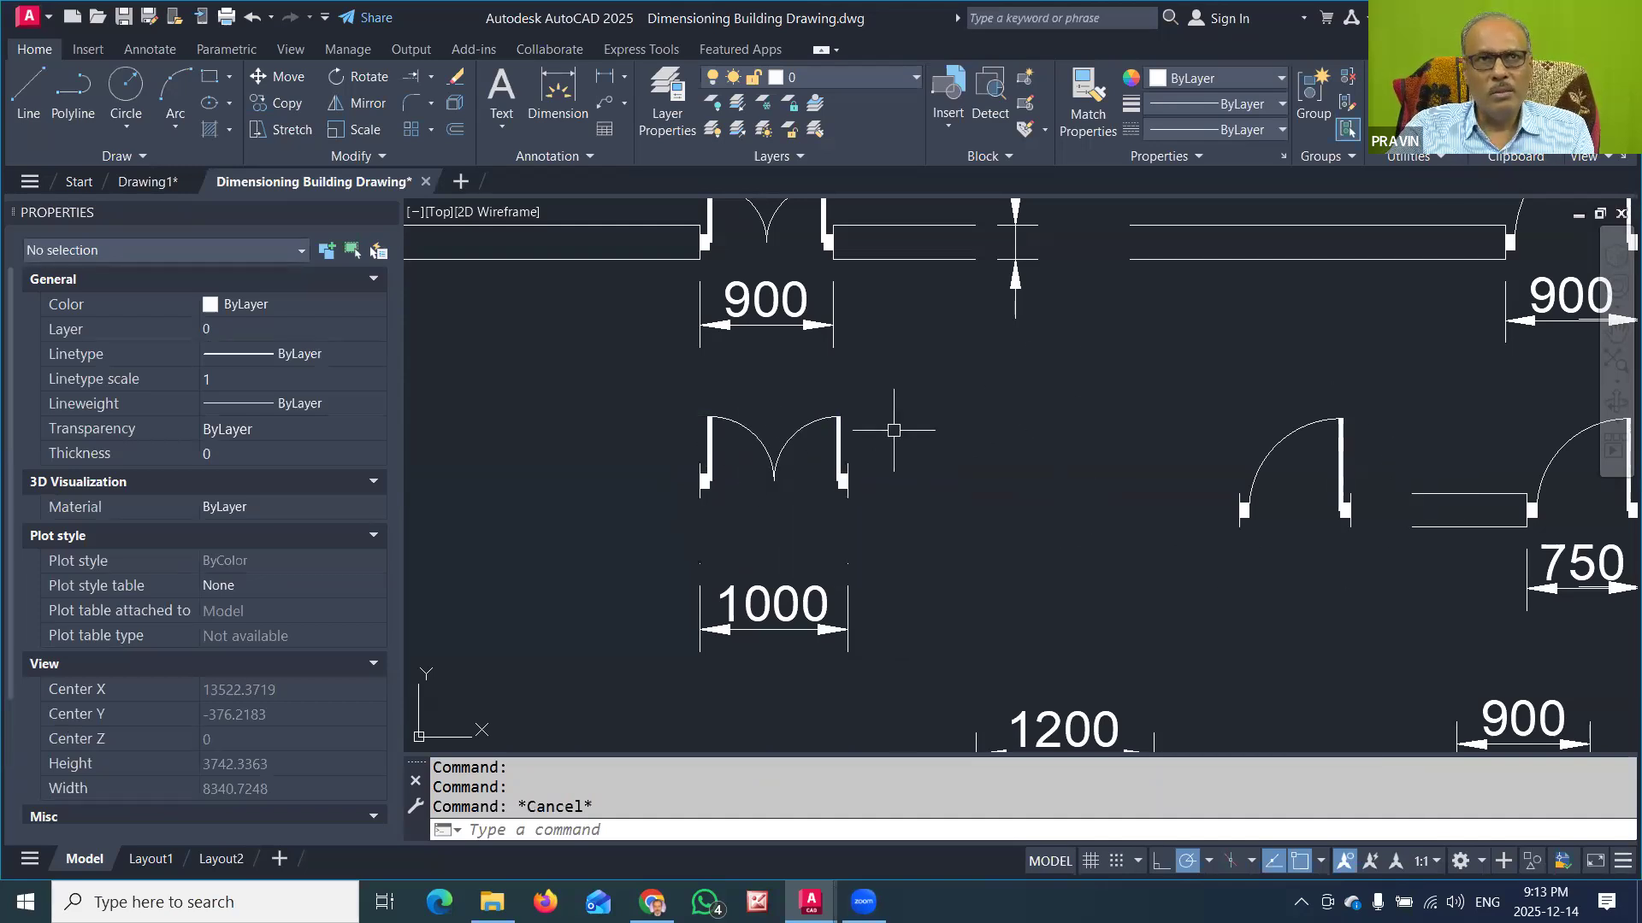
Step: Start another block definition for the free-standing 900-wide two-leaf door and name it 2LDOOR900
{"action": "middle_click_drag", "start_coordinate": [883, 414], "coordinate": [879, 564]}
{"action": "middle_click_drag", "start_coordinate": [833, 312], "coordinate": [836, 441]}
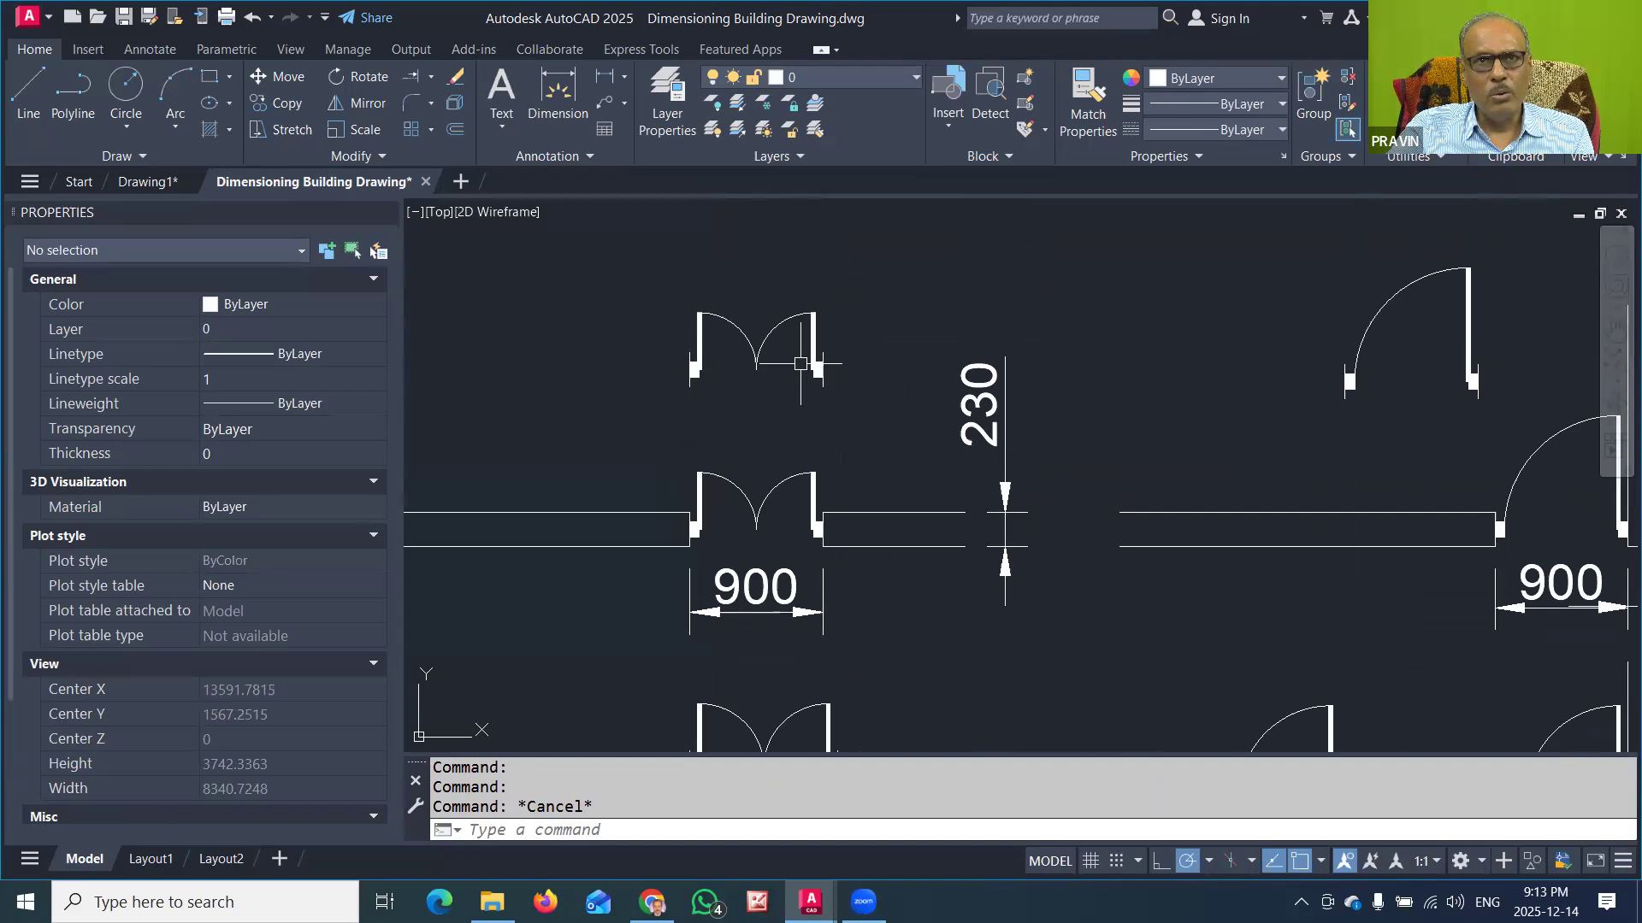
{"action": "left_click", "coordinate": [1021, 125]}
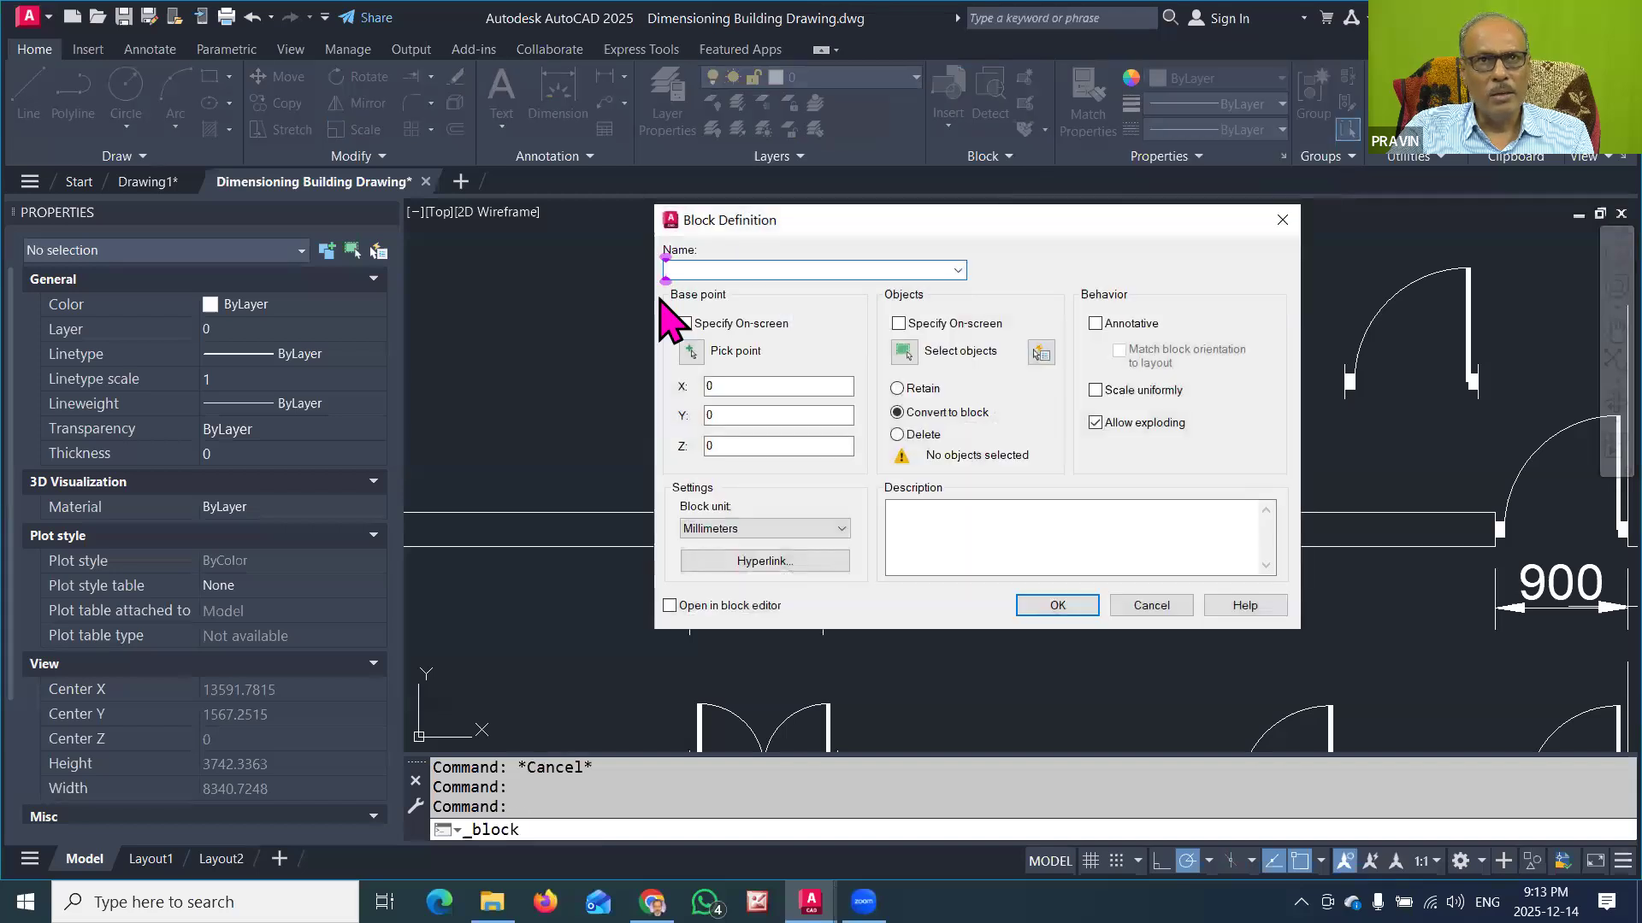
{"action": "type", "text": "2"}
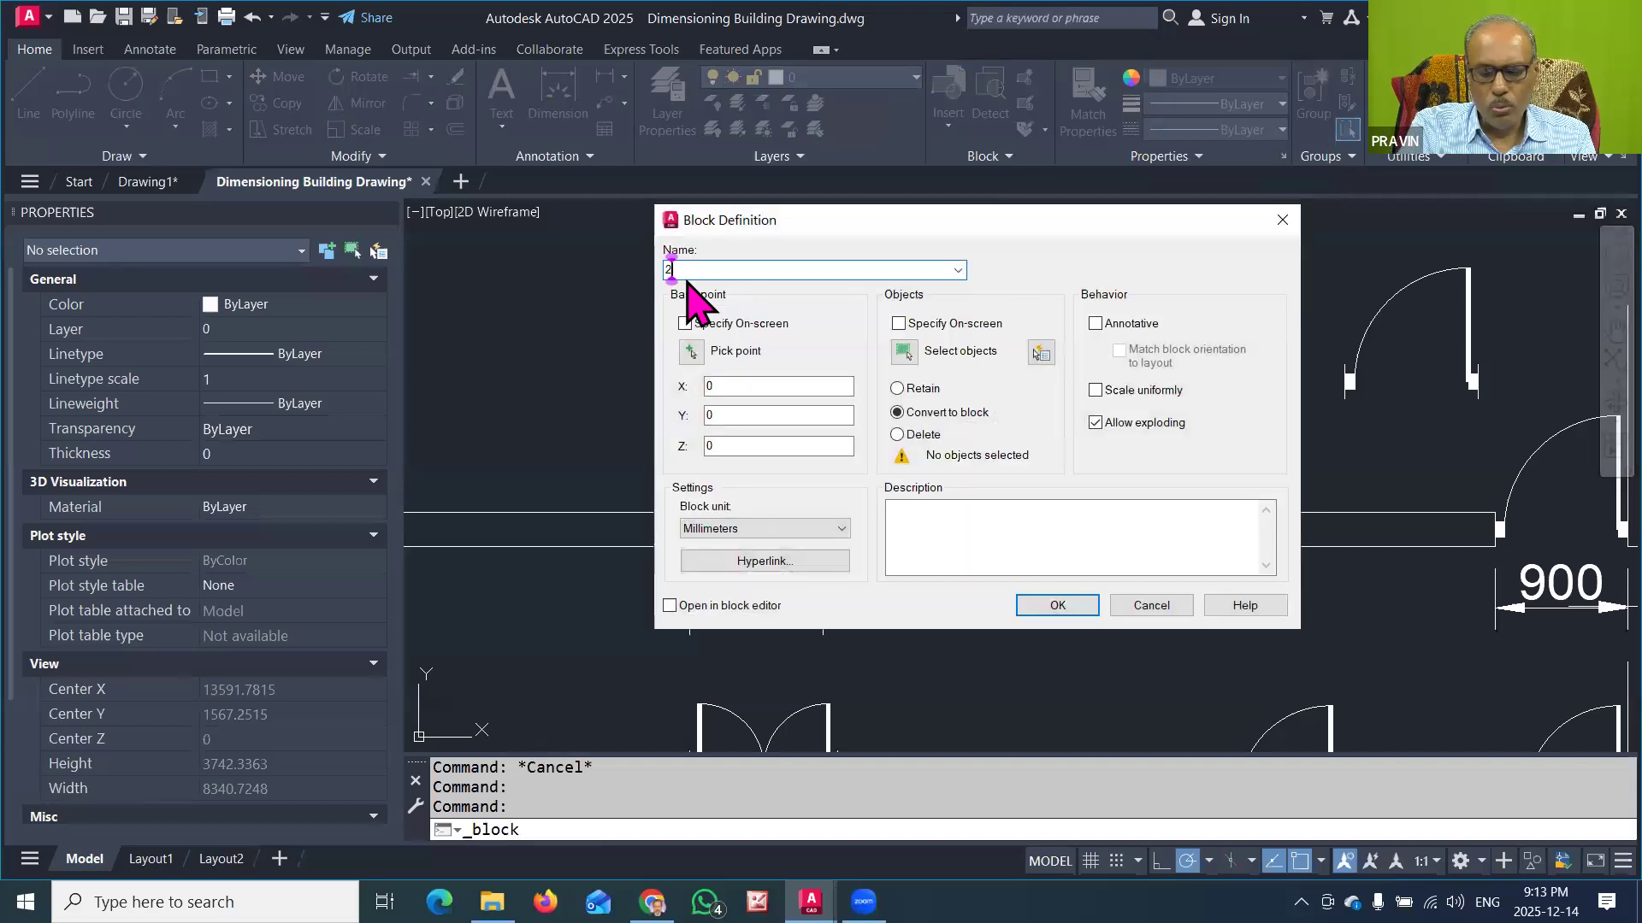
{"action": "type", "text": "LDOOR900"}
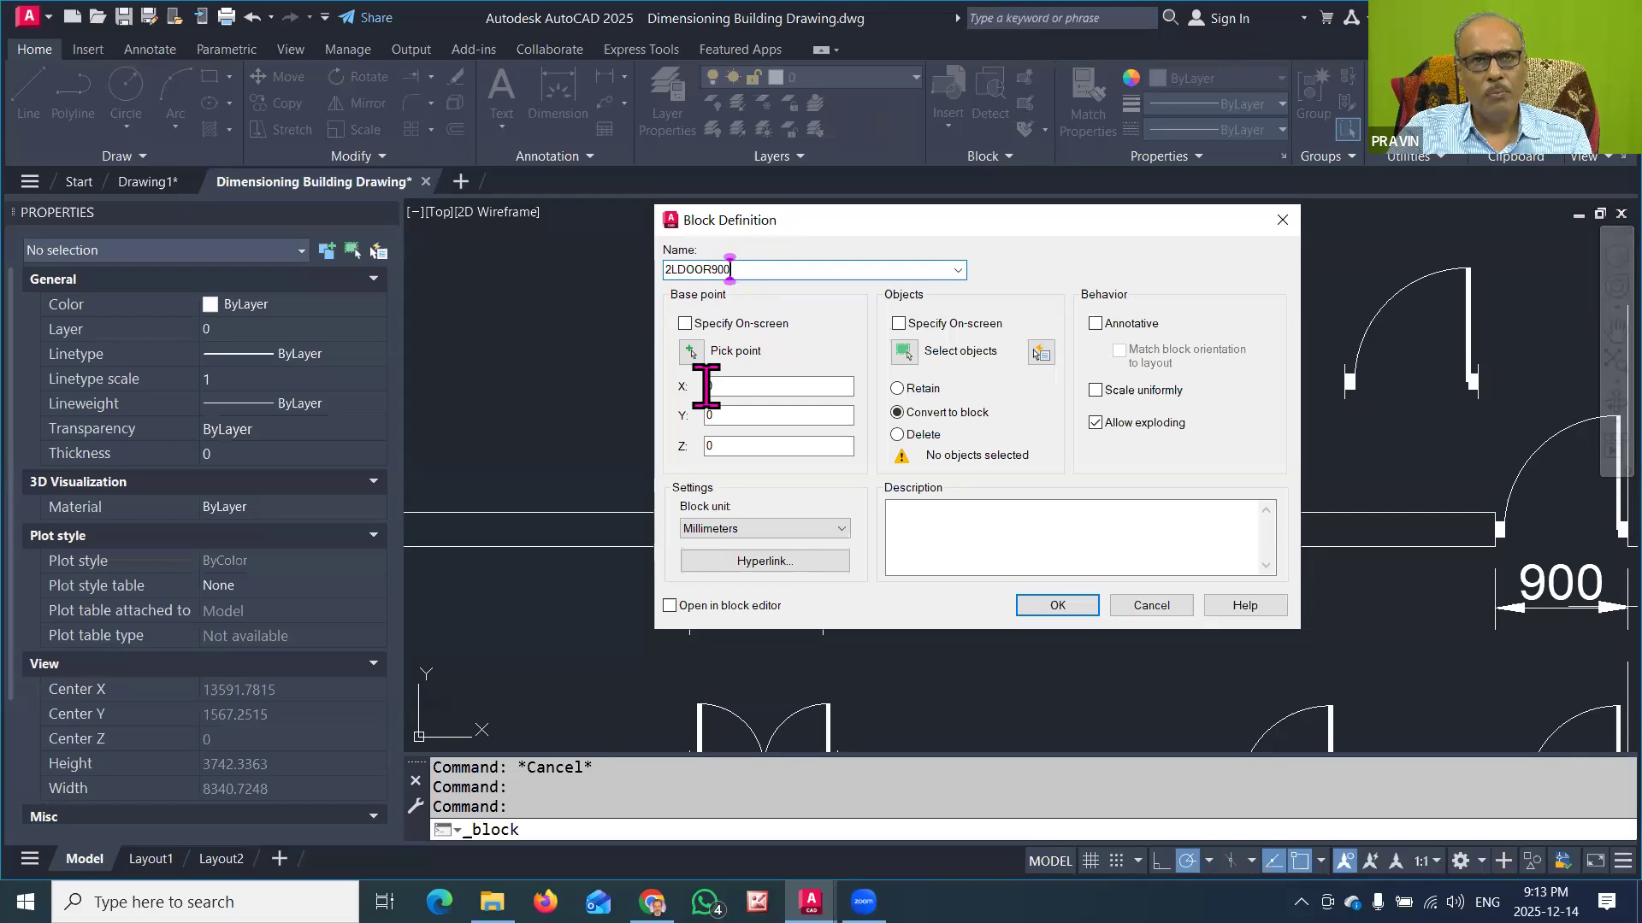
Step: Set the base point at the lower endpoint of the upper 900-wide door's left jamb line and convert the whole symbol into the block
{"action": "left_click", "coordinate": [692, 353]}
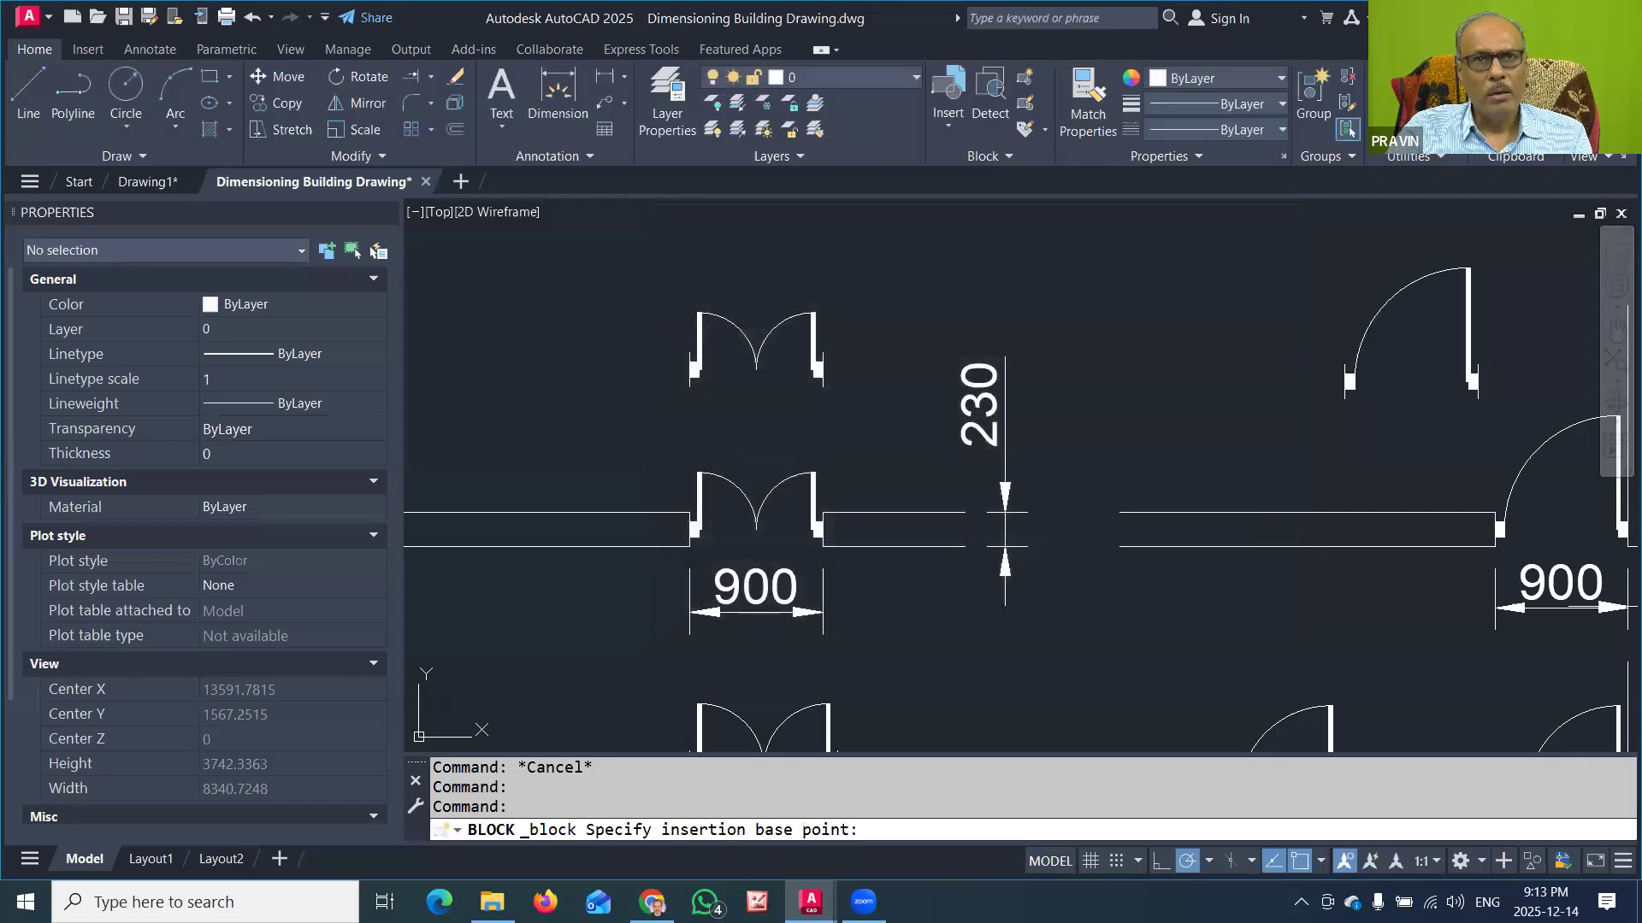
{"action": "left_click", "coordinate": [690, 387]}
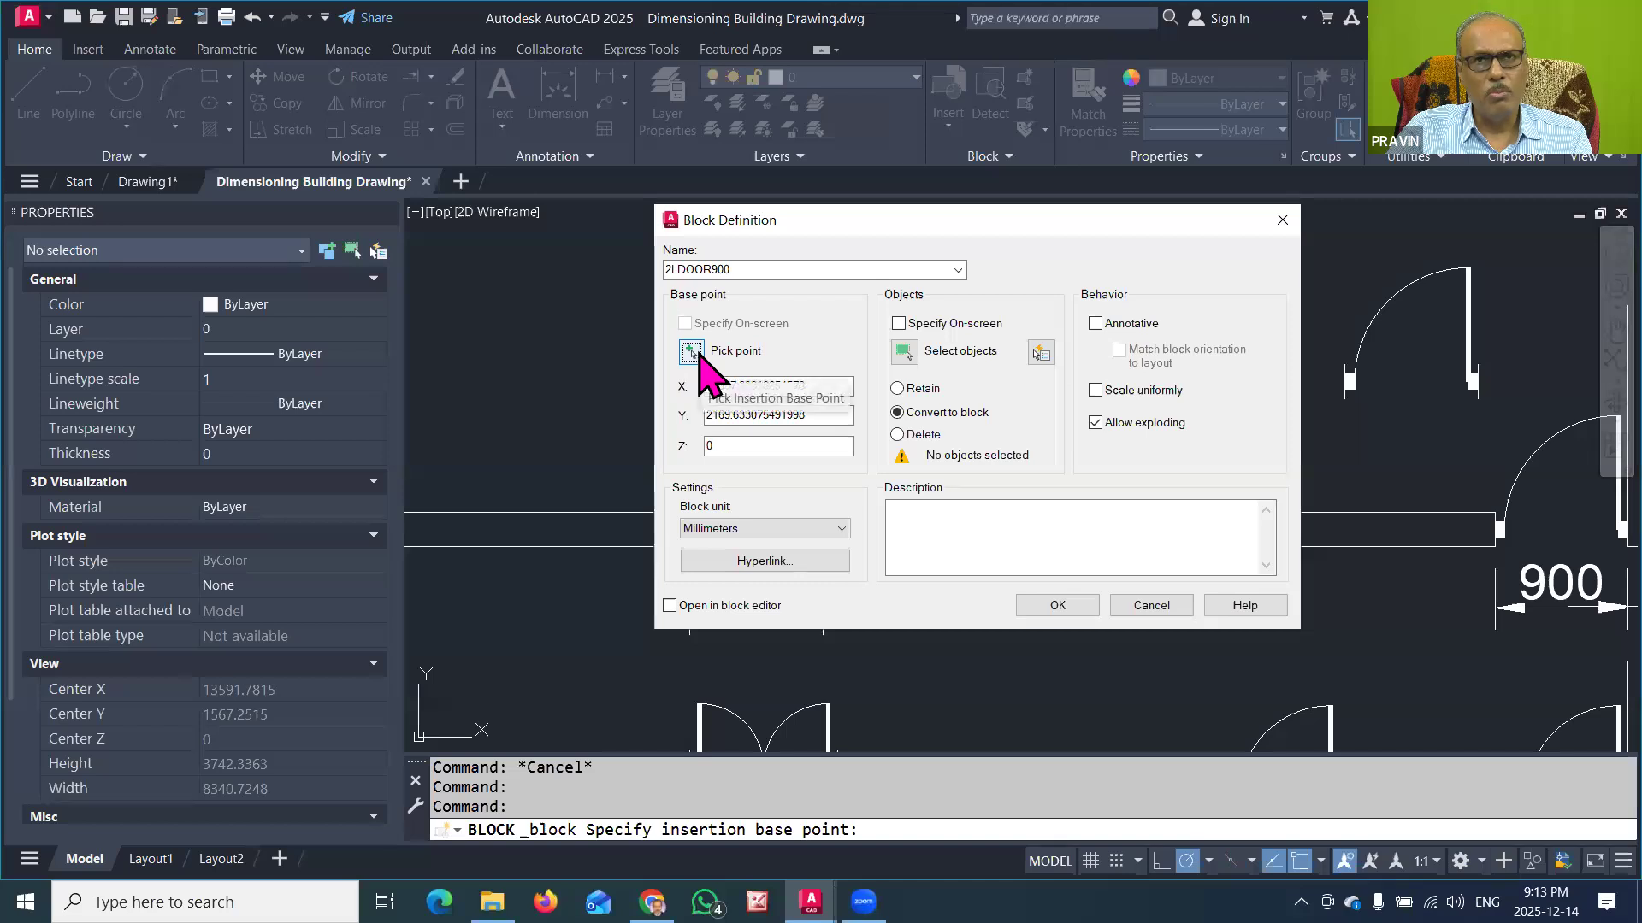
{"action": "left_click", "coordinate": [905, 352]}
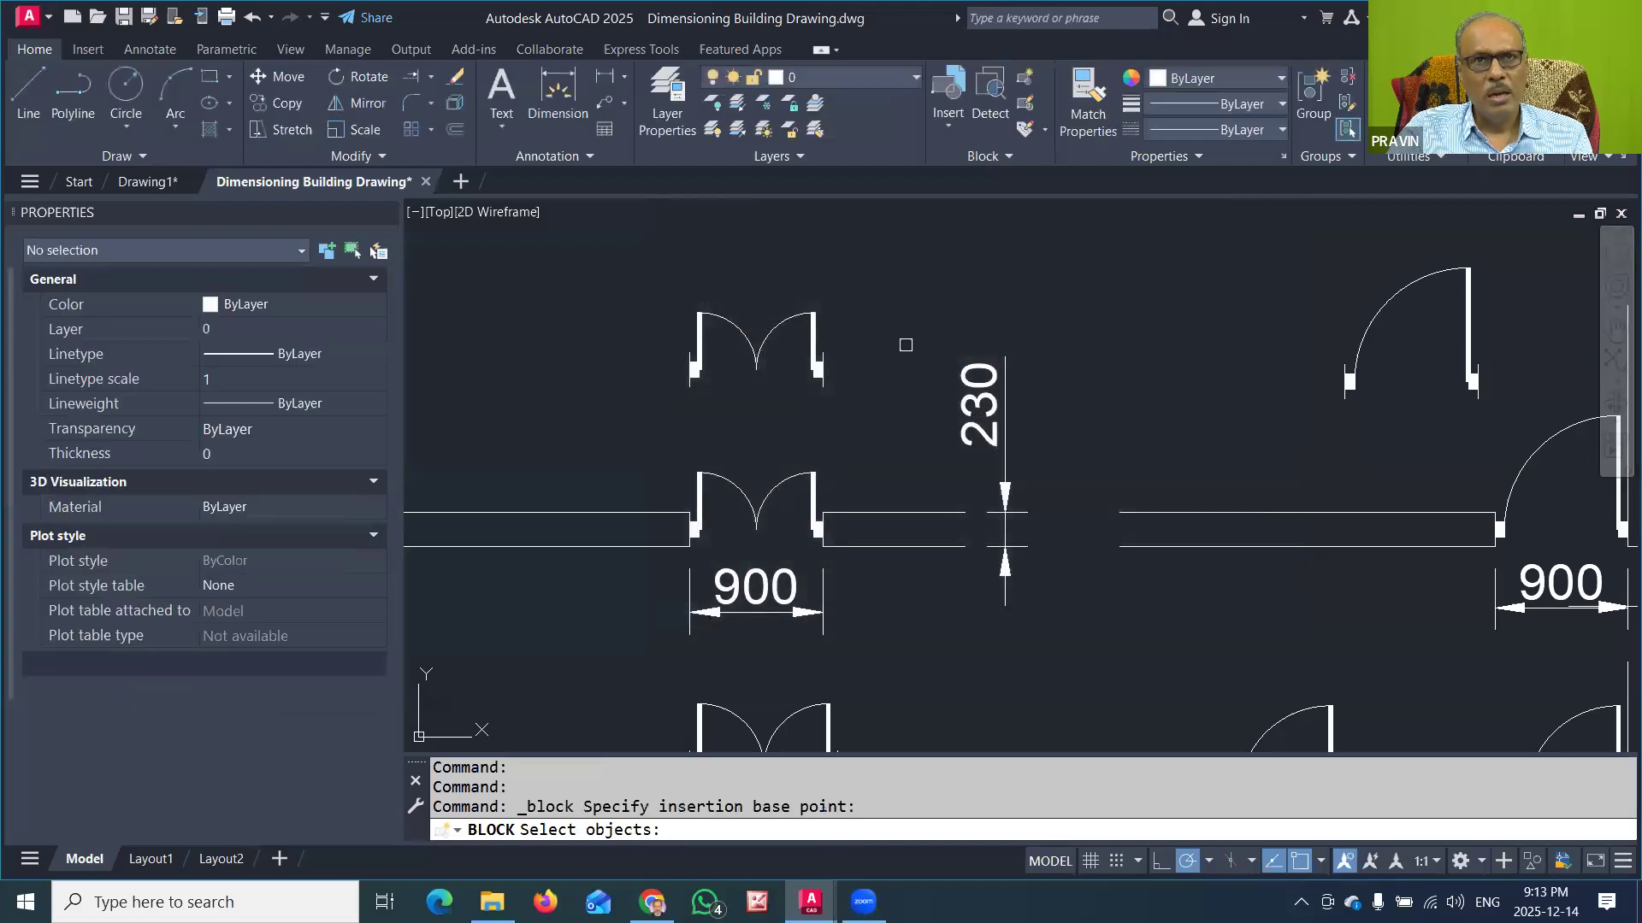
{"action": "left_click", "coordinate": [670, 296]}
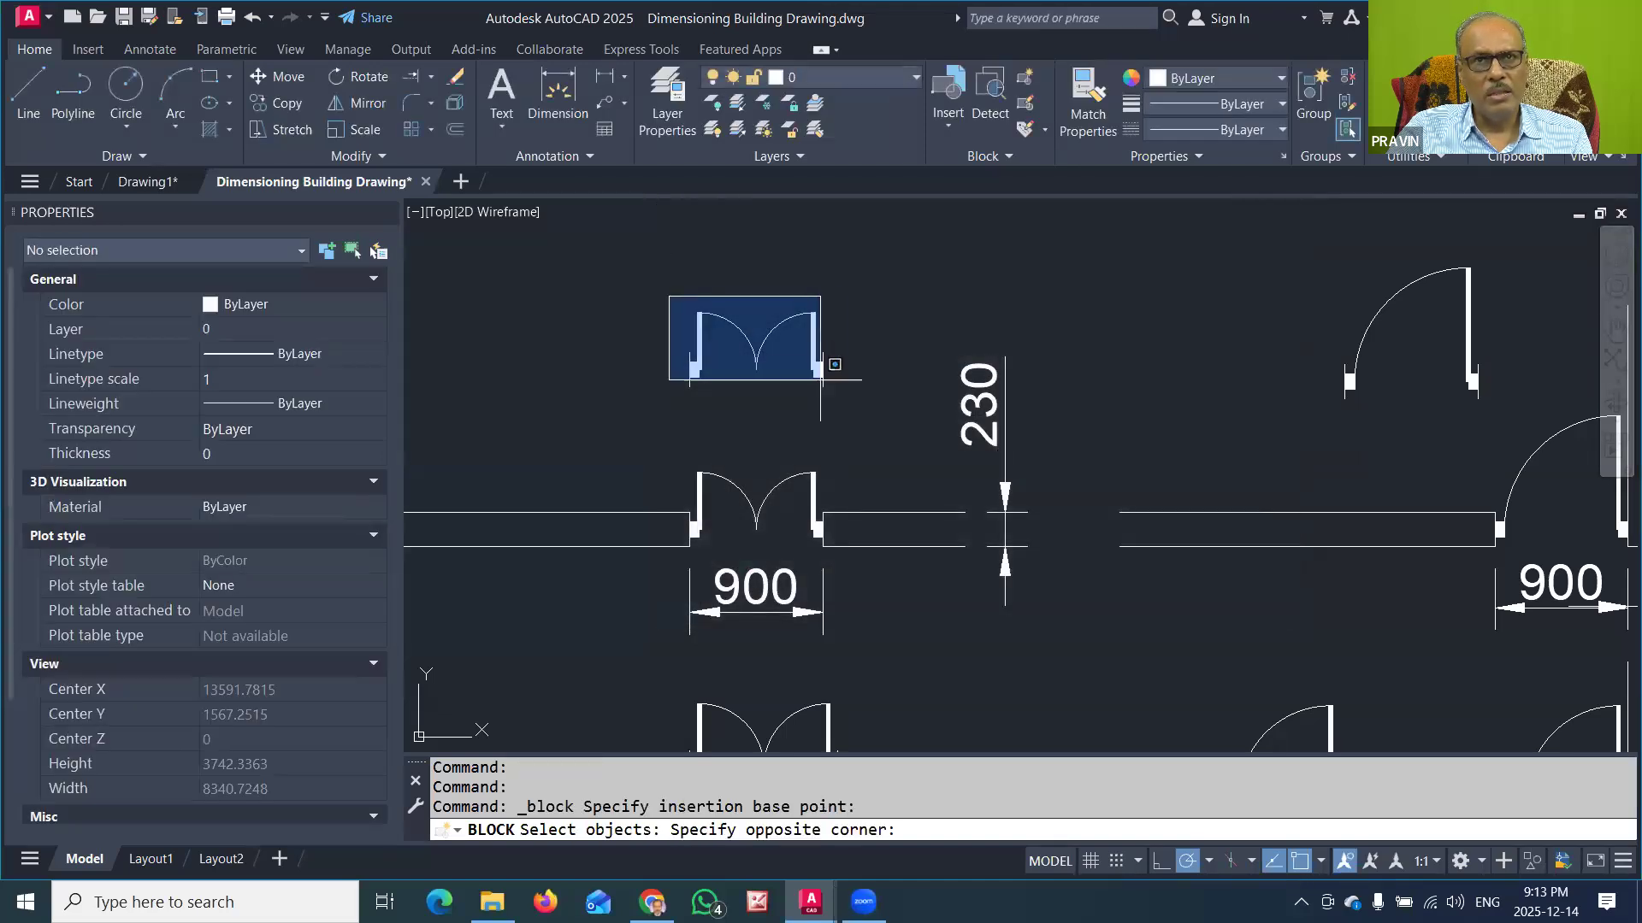
{"action": "left_click", "coordinate": [858, 405]}
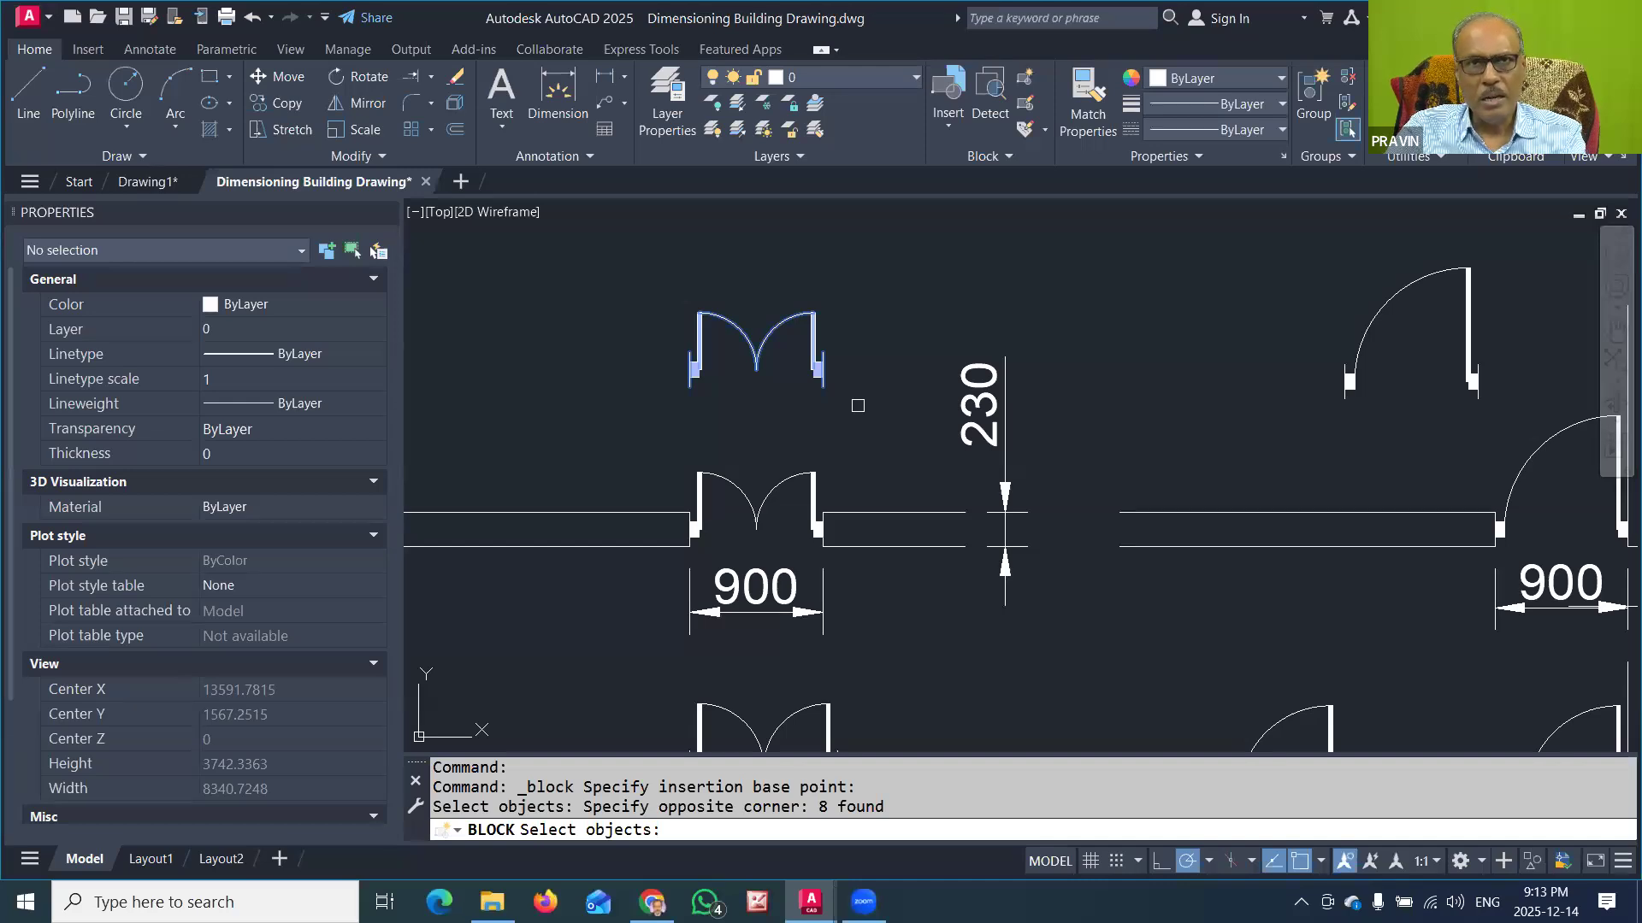
{"action": "key", "text": "Return"}
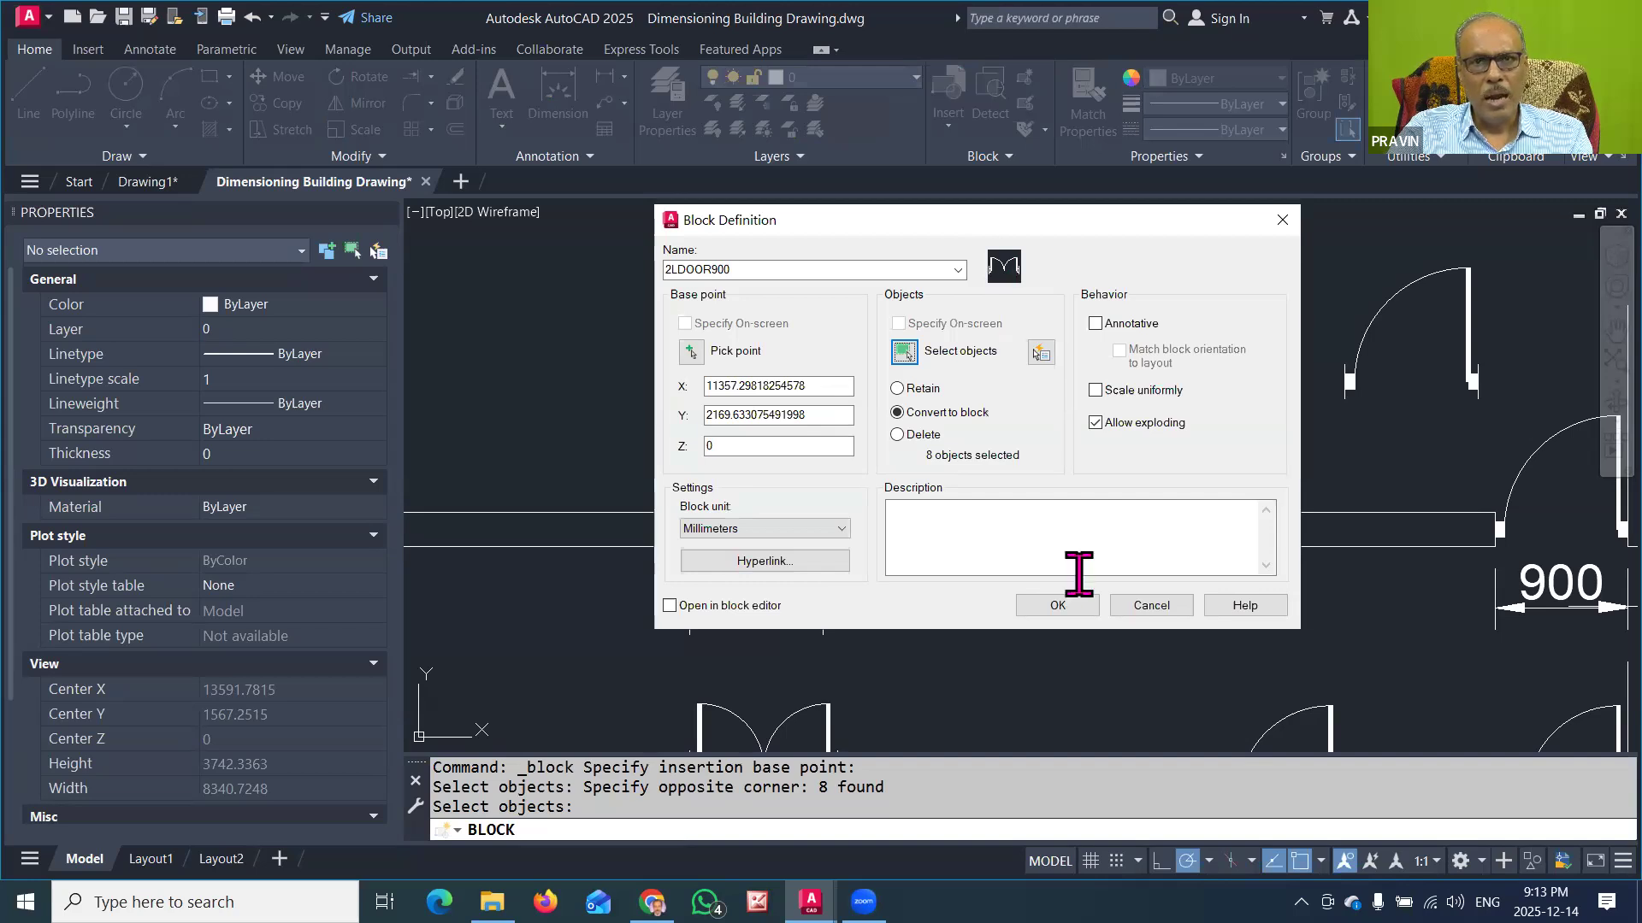
{"action": "left_click", "coordinate": [1057, 605]}
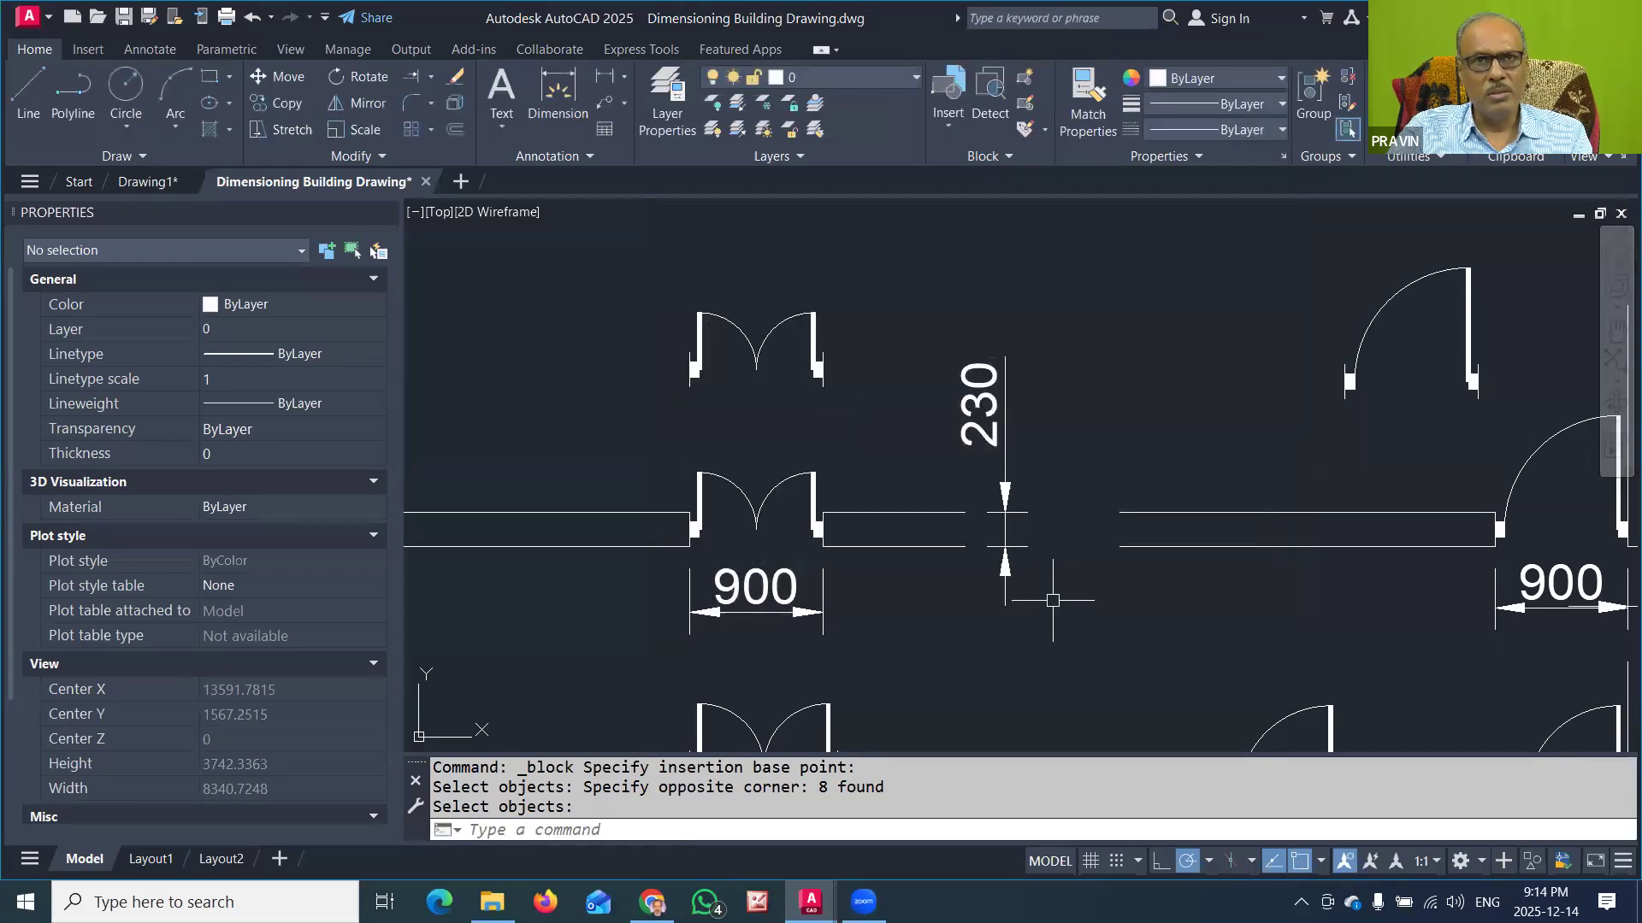
Step: Compare how the new 900-wide door block selects with the separate arc and leaf of the door in the wall below
{"action": "left_click", "coordinate": [819, 366]}
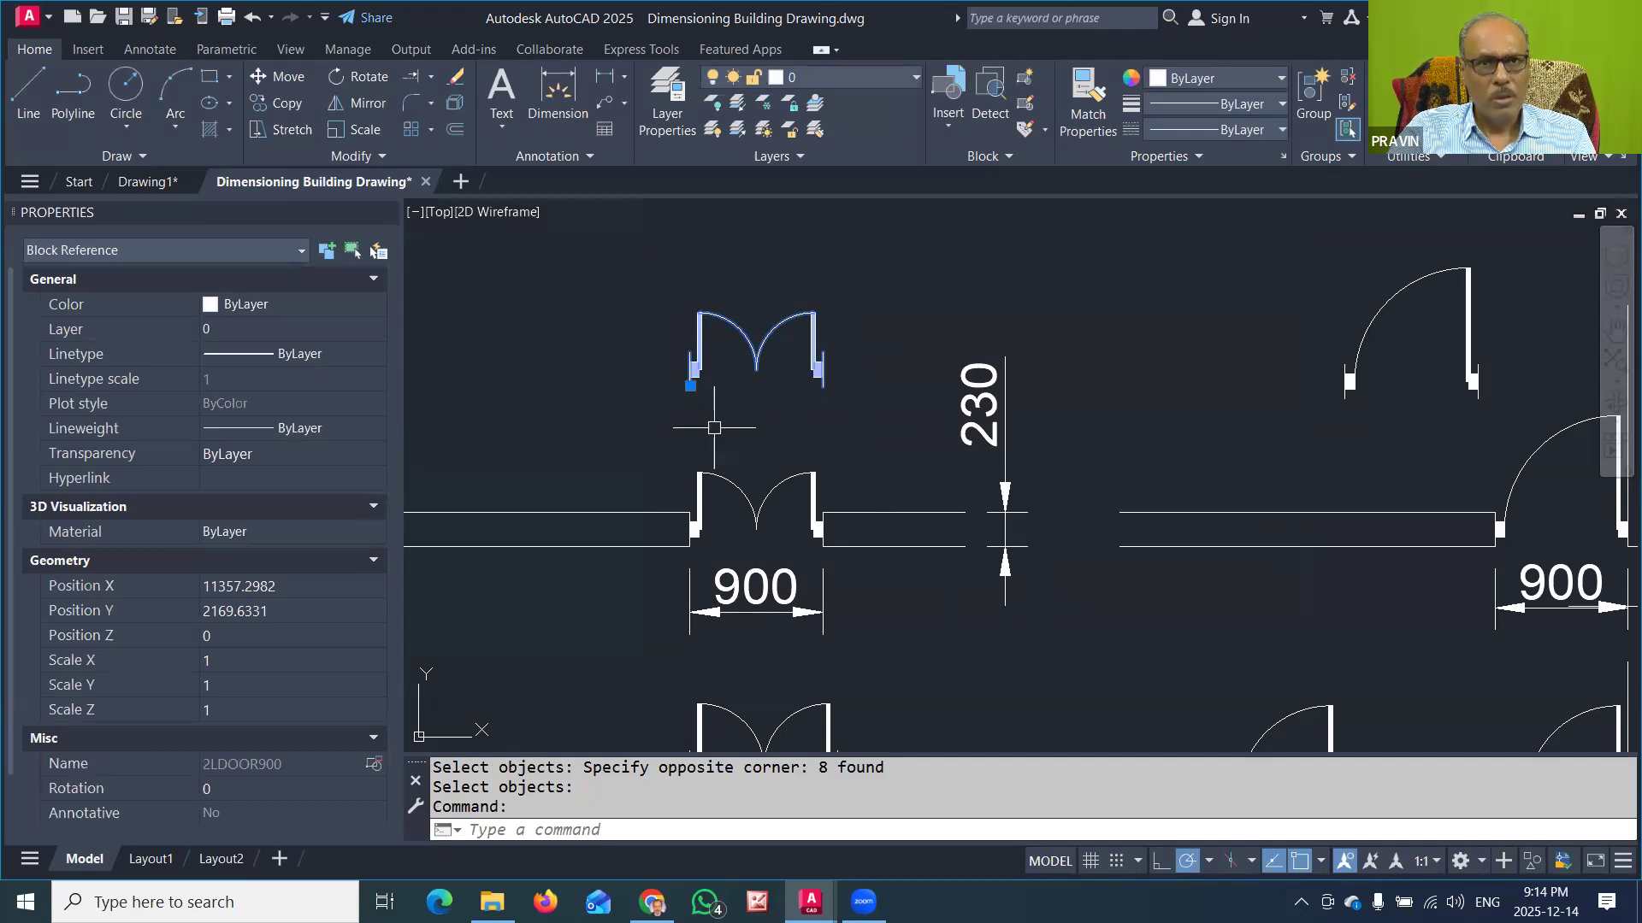
{"action": "key", "text": "Escape"}
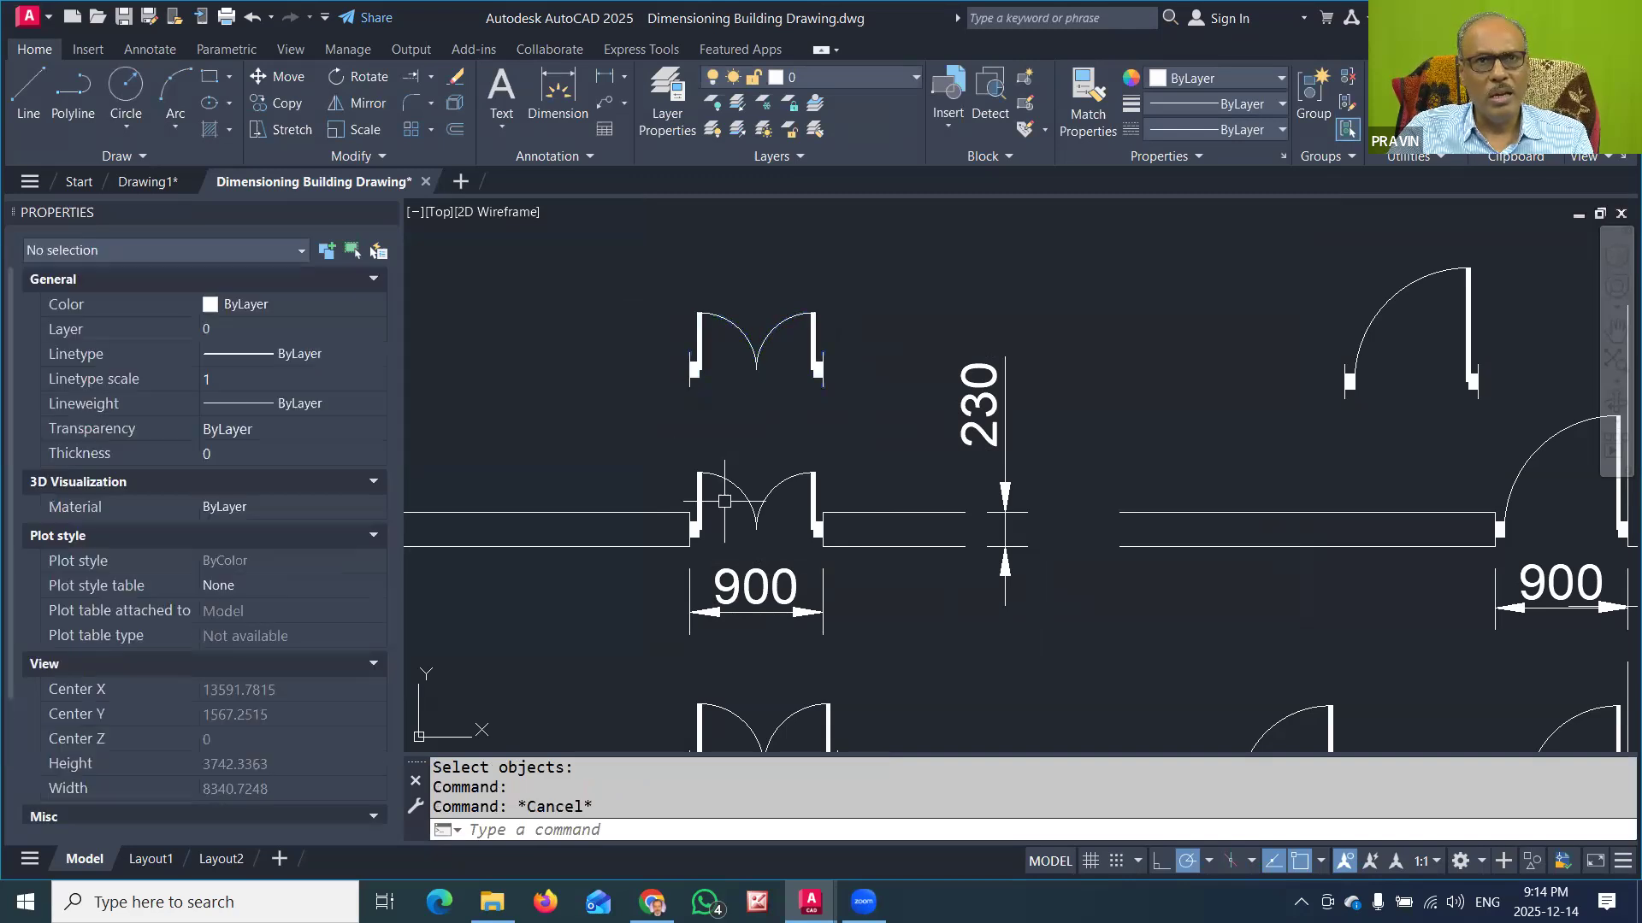
{"action": "left_click", "coordinate": [743, 496]}
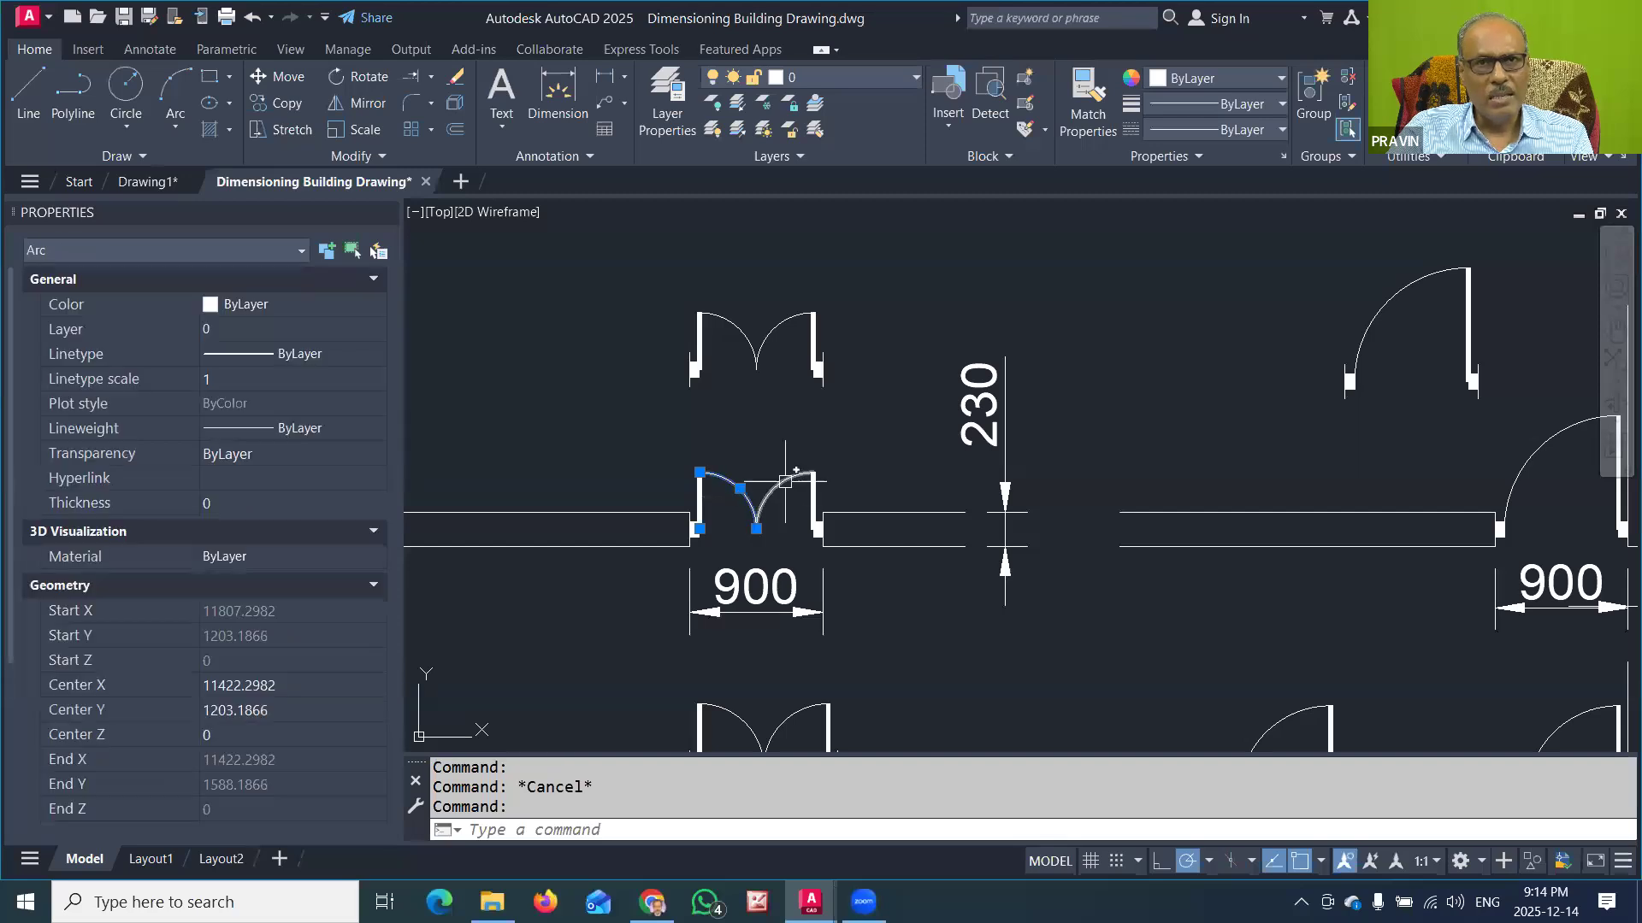
{"action": "key", "text": "Escape"}
{"action": "left_click", "coordinate": [699, 494]}
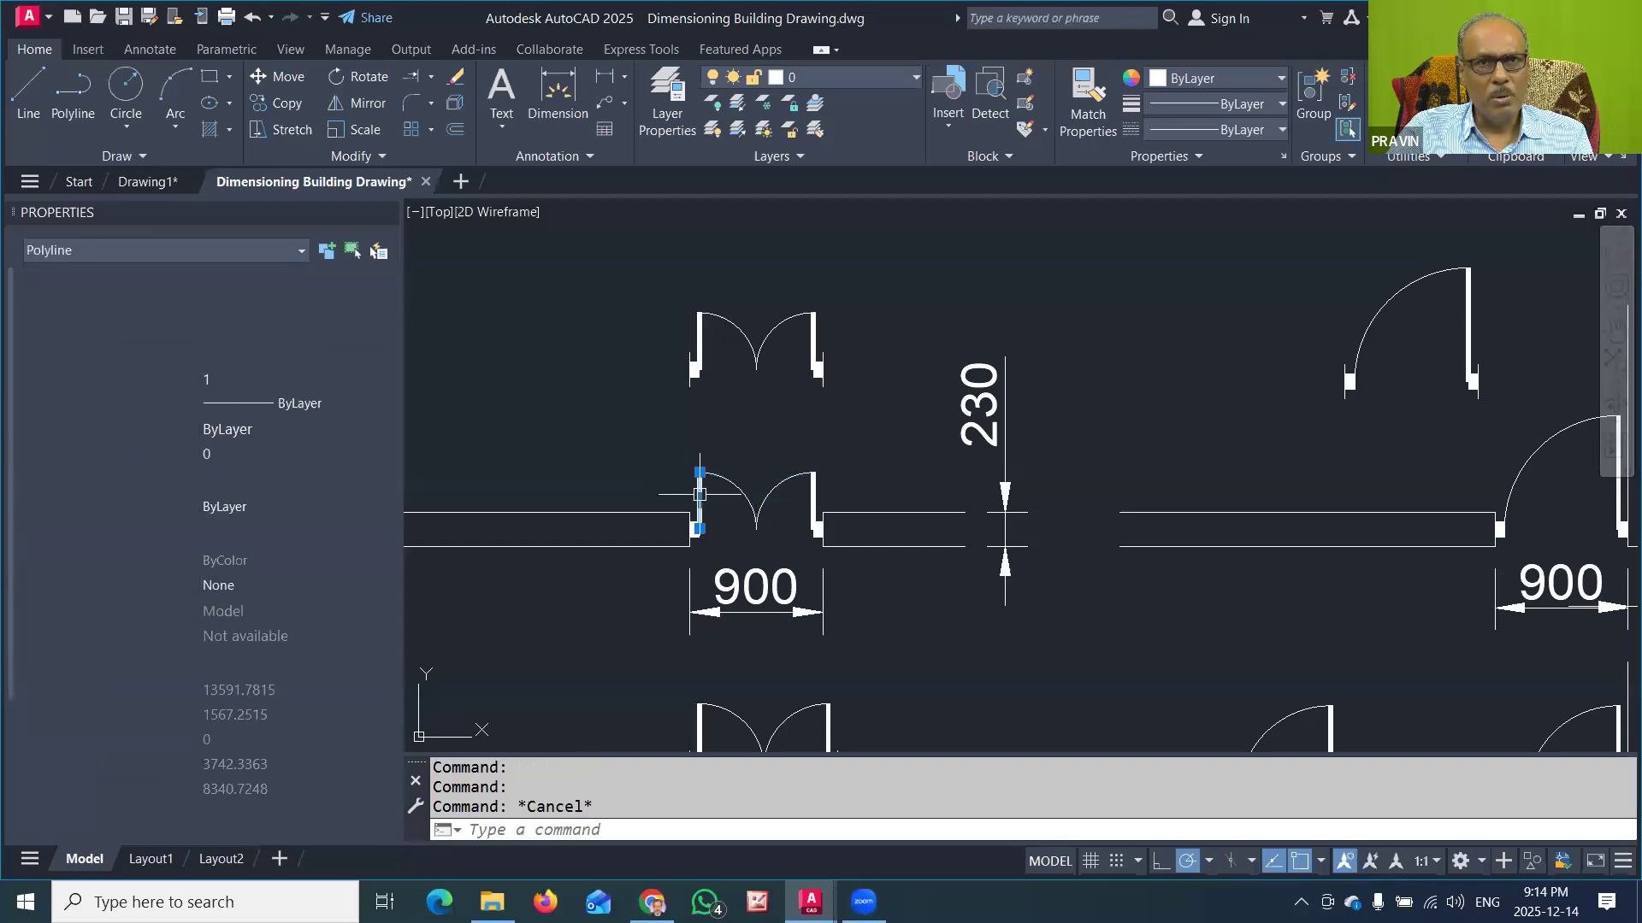
{"action": "key", "text": "Escape"}
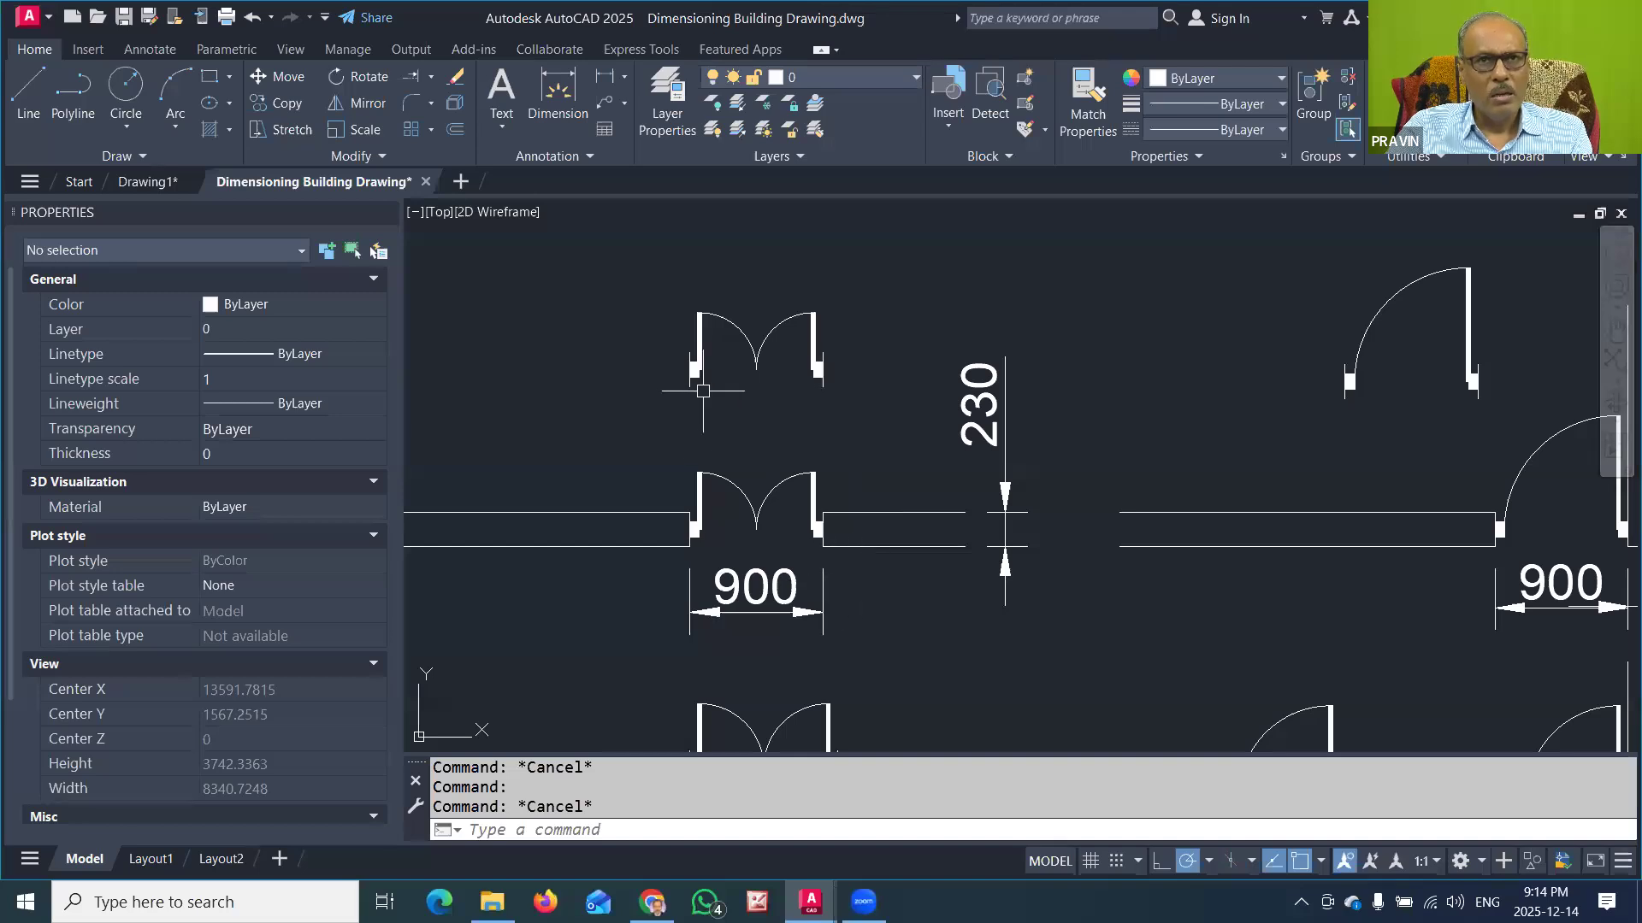
Step: Select the upper 900-wide two-leaf door block, then the left arc of the door in the wall below, to compare their object types
{"action": "scroll", "coordinate": [703, 391], "scroll_direction": "up", "scroll_amount": 2}
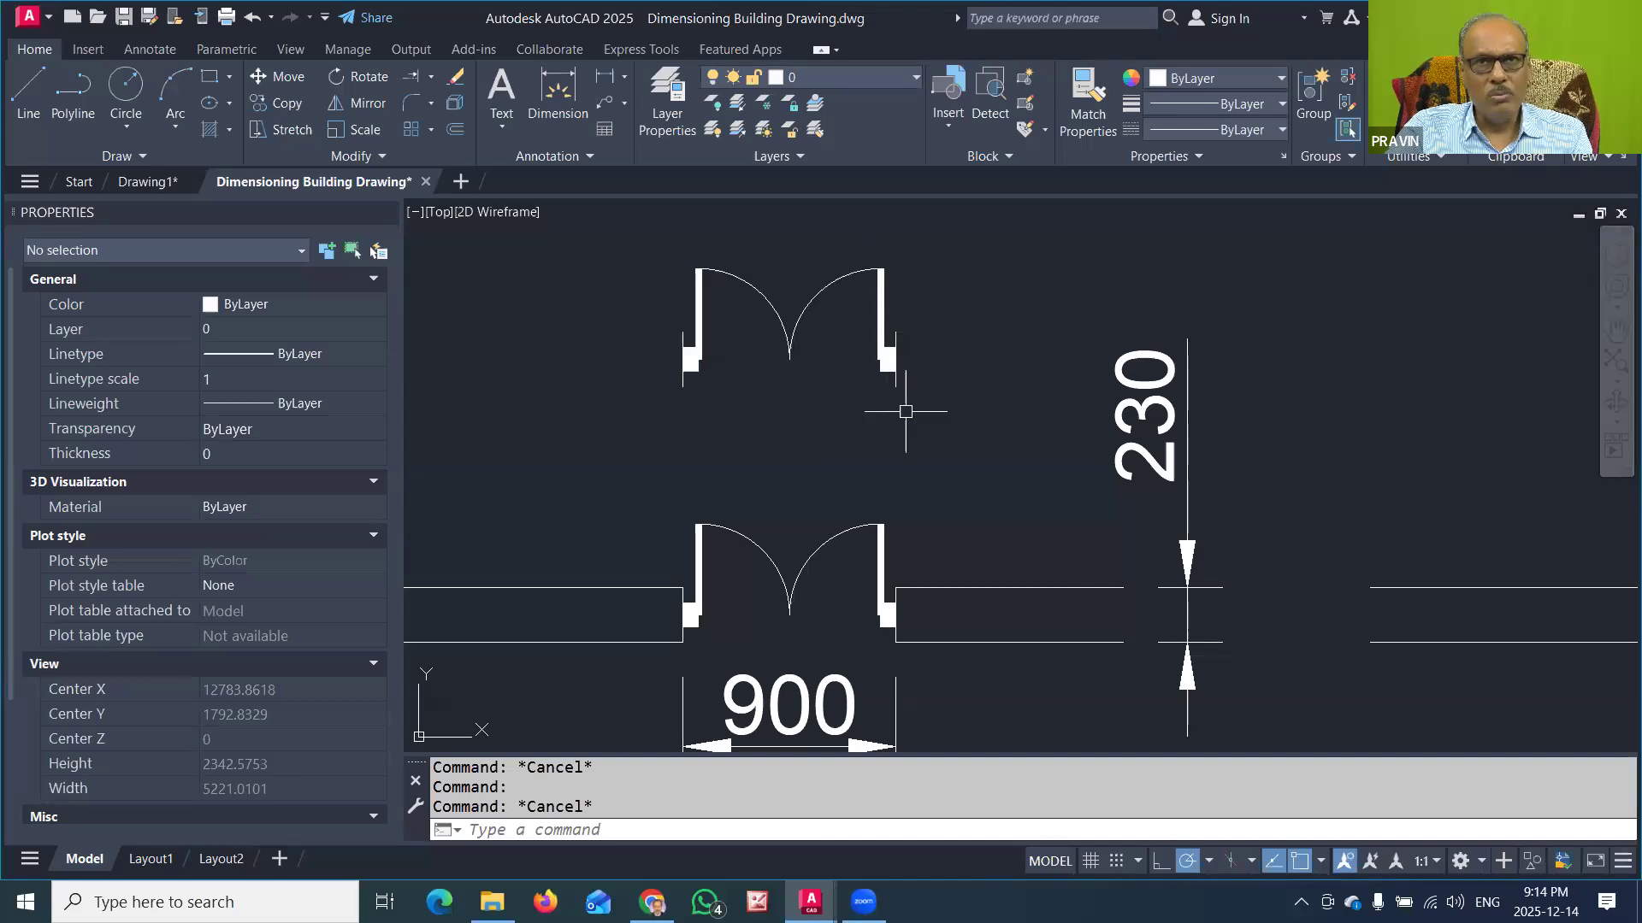
{"action": "left_click", "coordinate": [771, 306]}
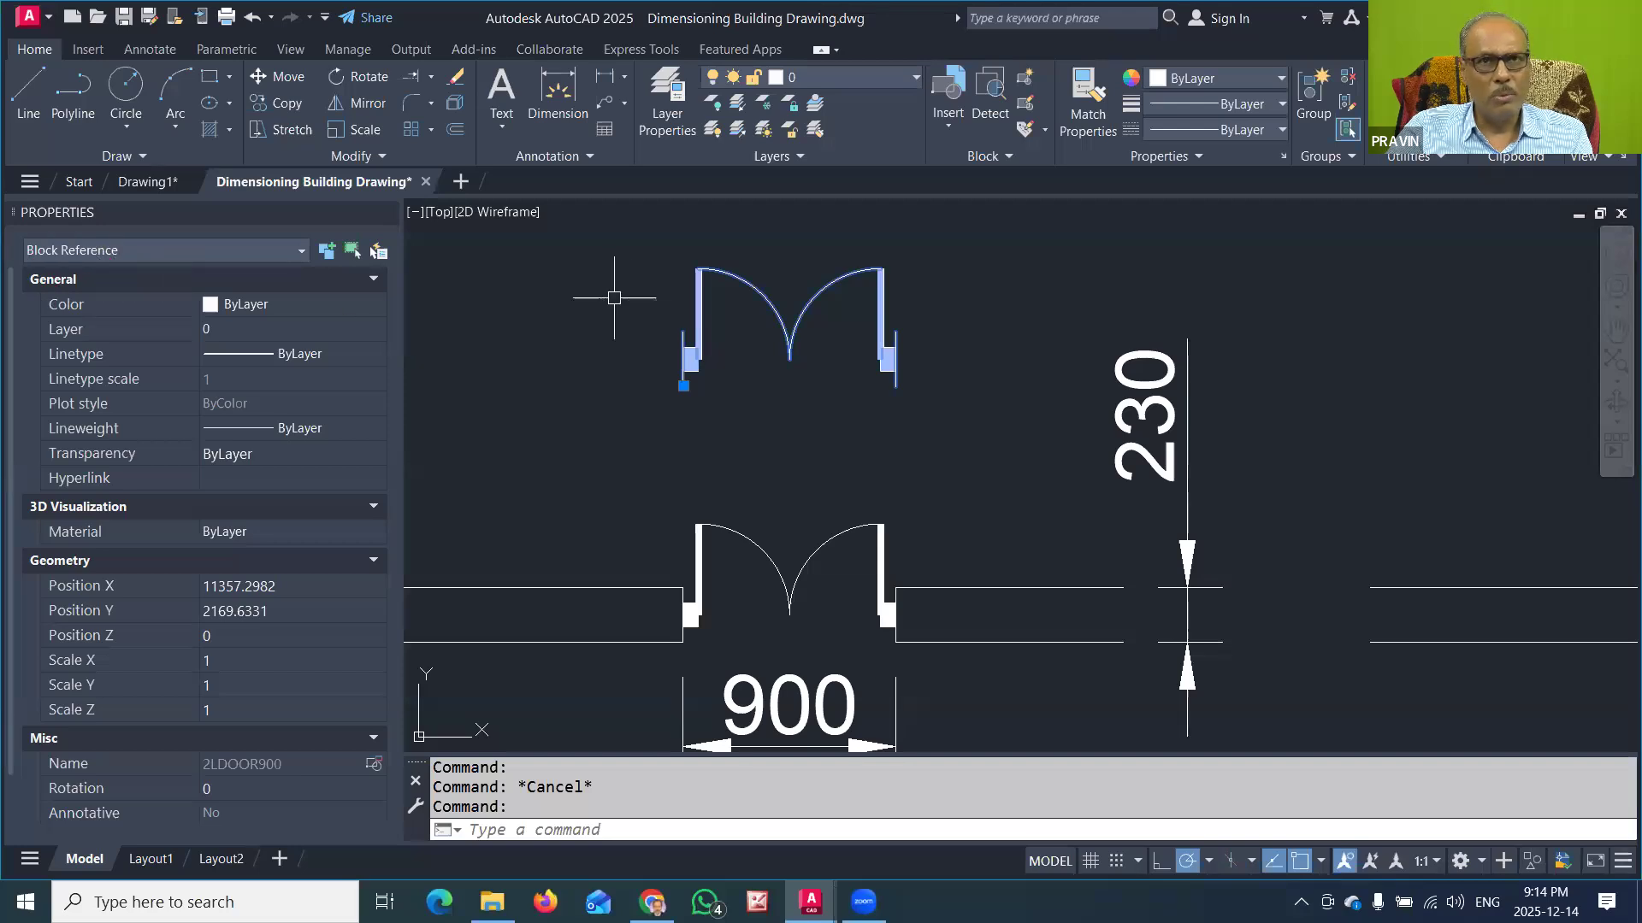
{"action": "key", "text": "Escape"}
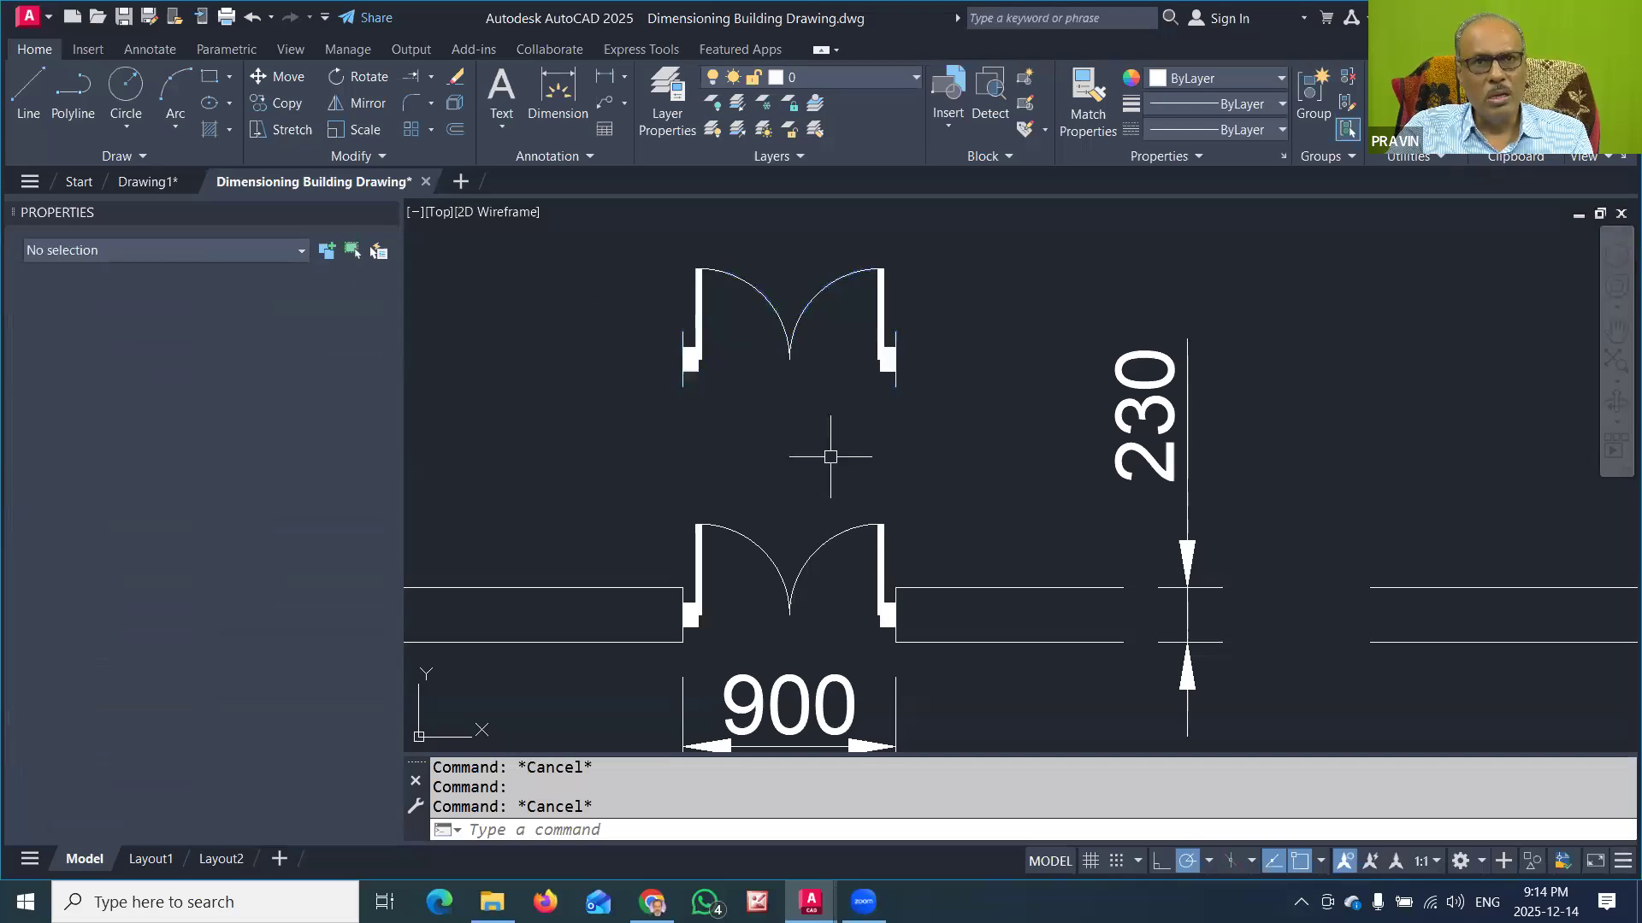
{"action": "left_click", "coordinate": [745, 526]}
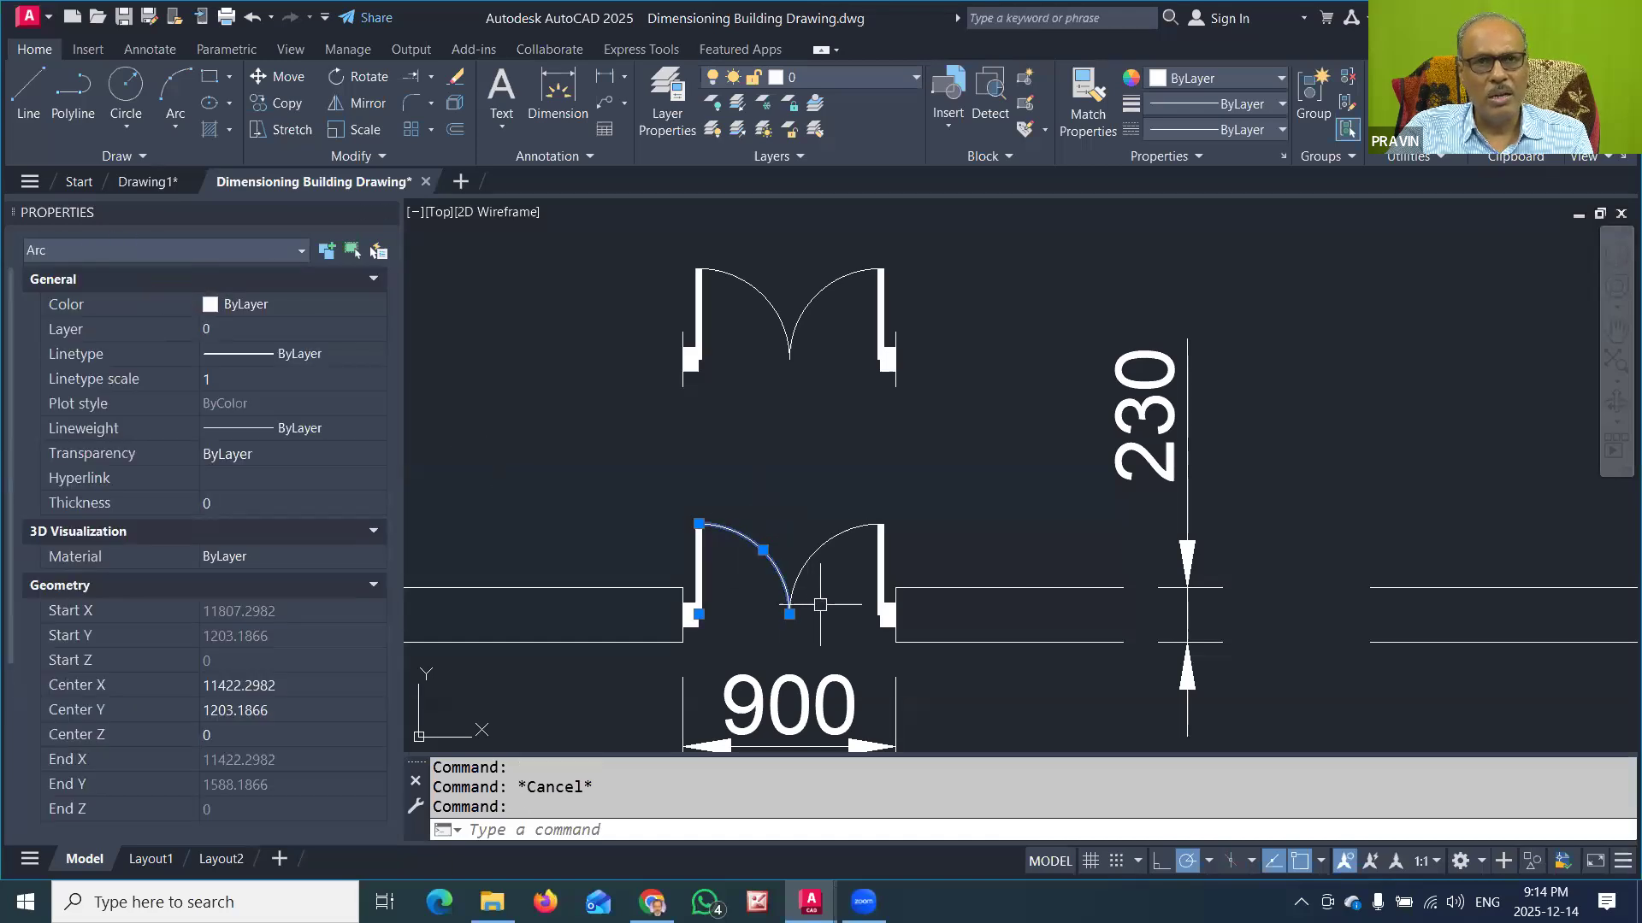
{"action": "key", "text": "Escape"}
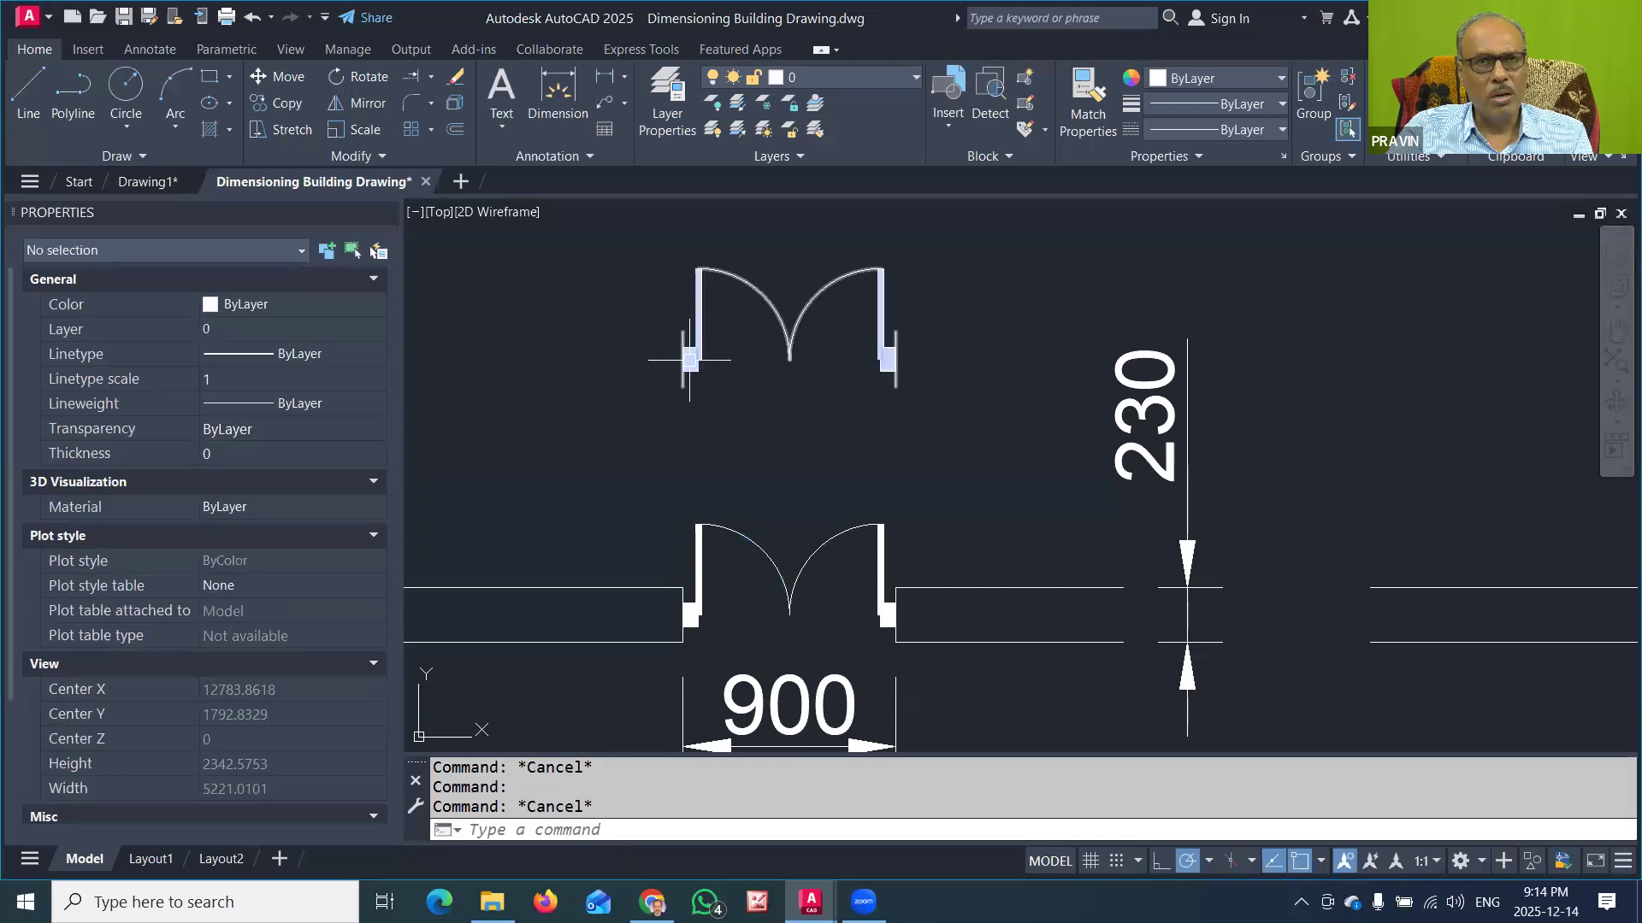
Step: Start a block definition for the free-standing 900-wide single-leaf door and name it 1LDOOR900
{"action": "scroll", "coordinate": [689, 360], "scroll_direction": "down", "scroll_amount": 2}
{"action": "scroll", "coordinate": [753, 444], "scroll_direction": "down", "scroll_amount": 2}
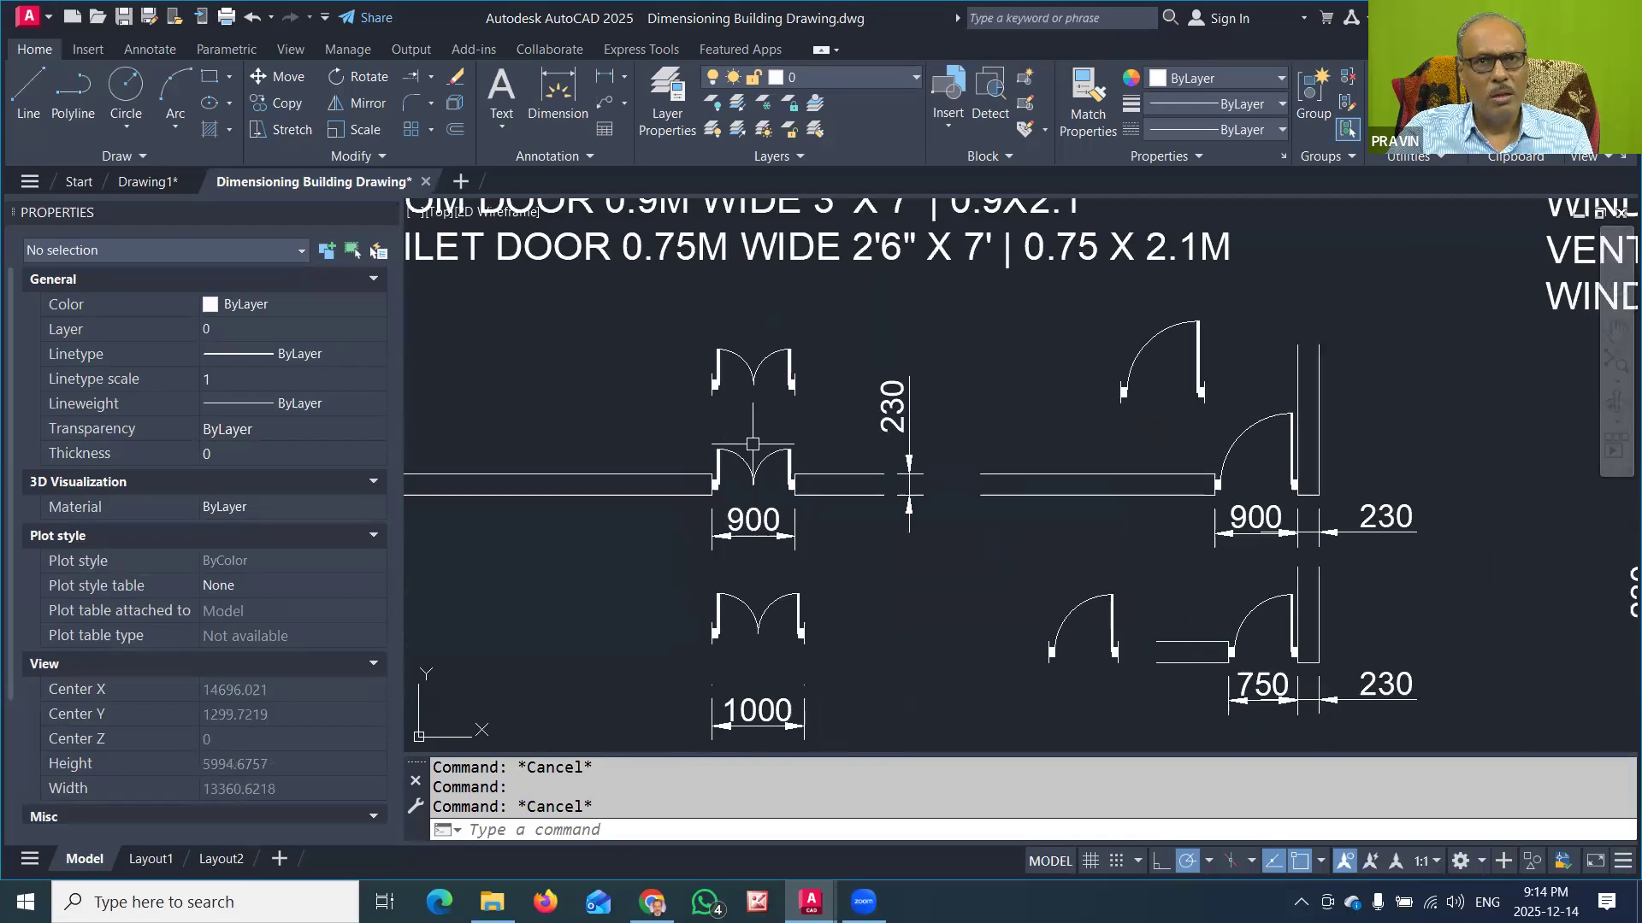
{"action": "scroll", "coordinate": [1191, 385], "scroll_direction": "down", "scroll_amount": 2}
{"action": "middle_click_drag", "start_coordinate": [1190, 385], "coordinate": [954, 400]}
{"action": "scroll", "coordinate": [951, 397], "scroll_direction": "up", "scroll_amount": 5}
{"action": "scroll", "coordinate": [952, 389], "scroll_direction": "down", "scroll_amount": 1}
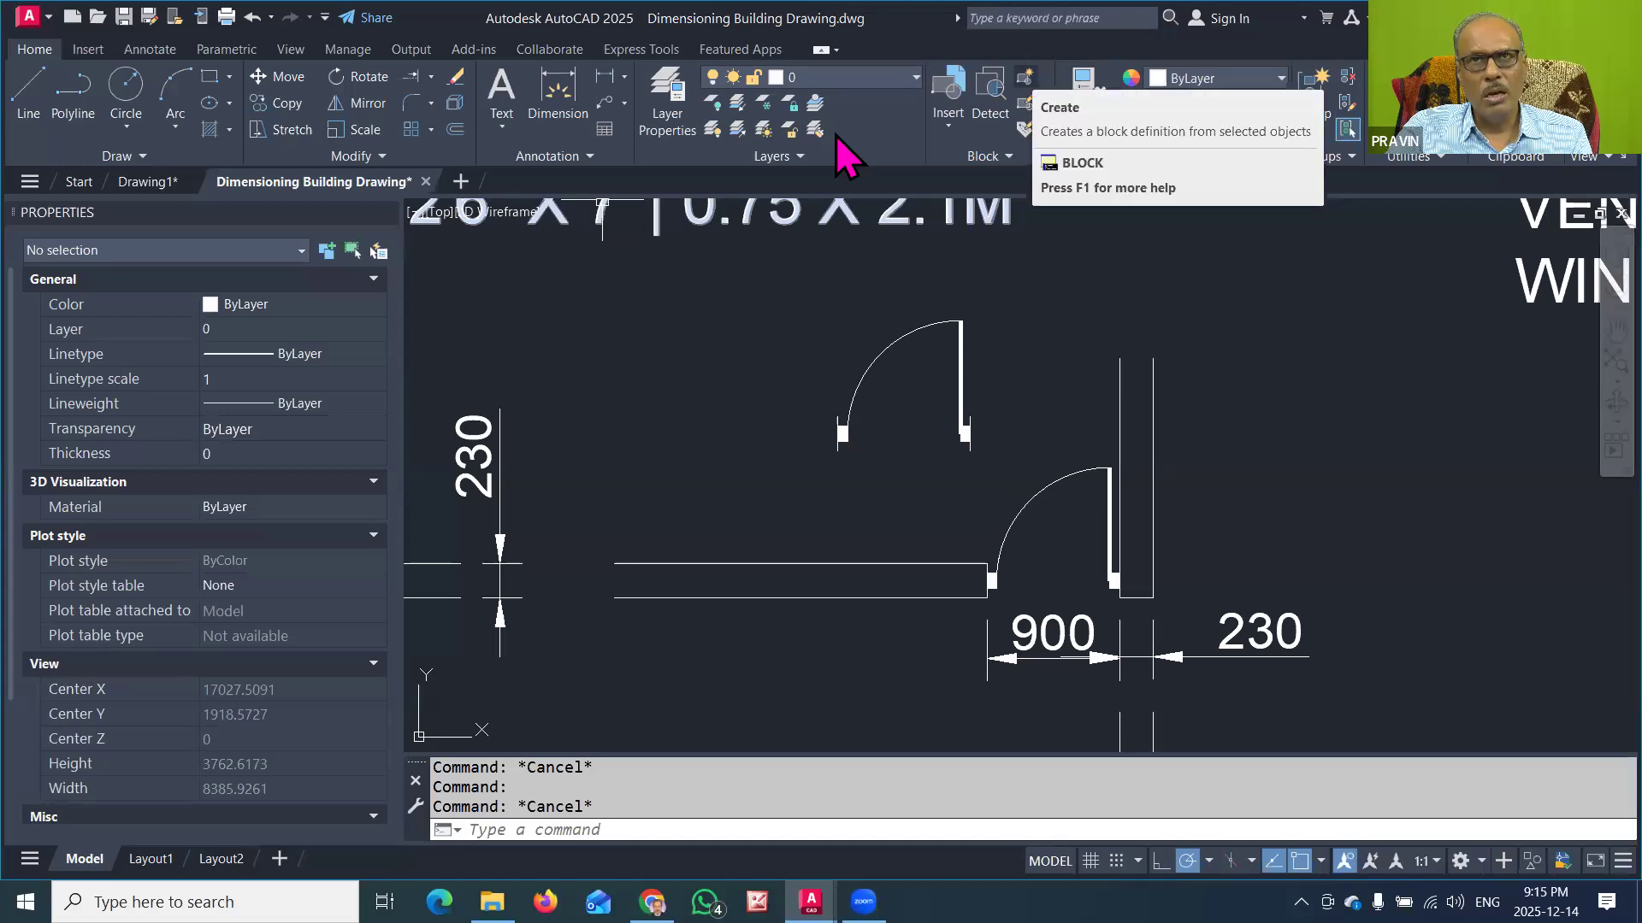
{"action": "left_click", "coordinate": [1024, 77]}
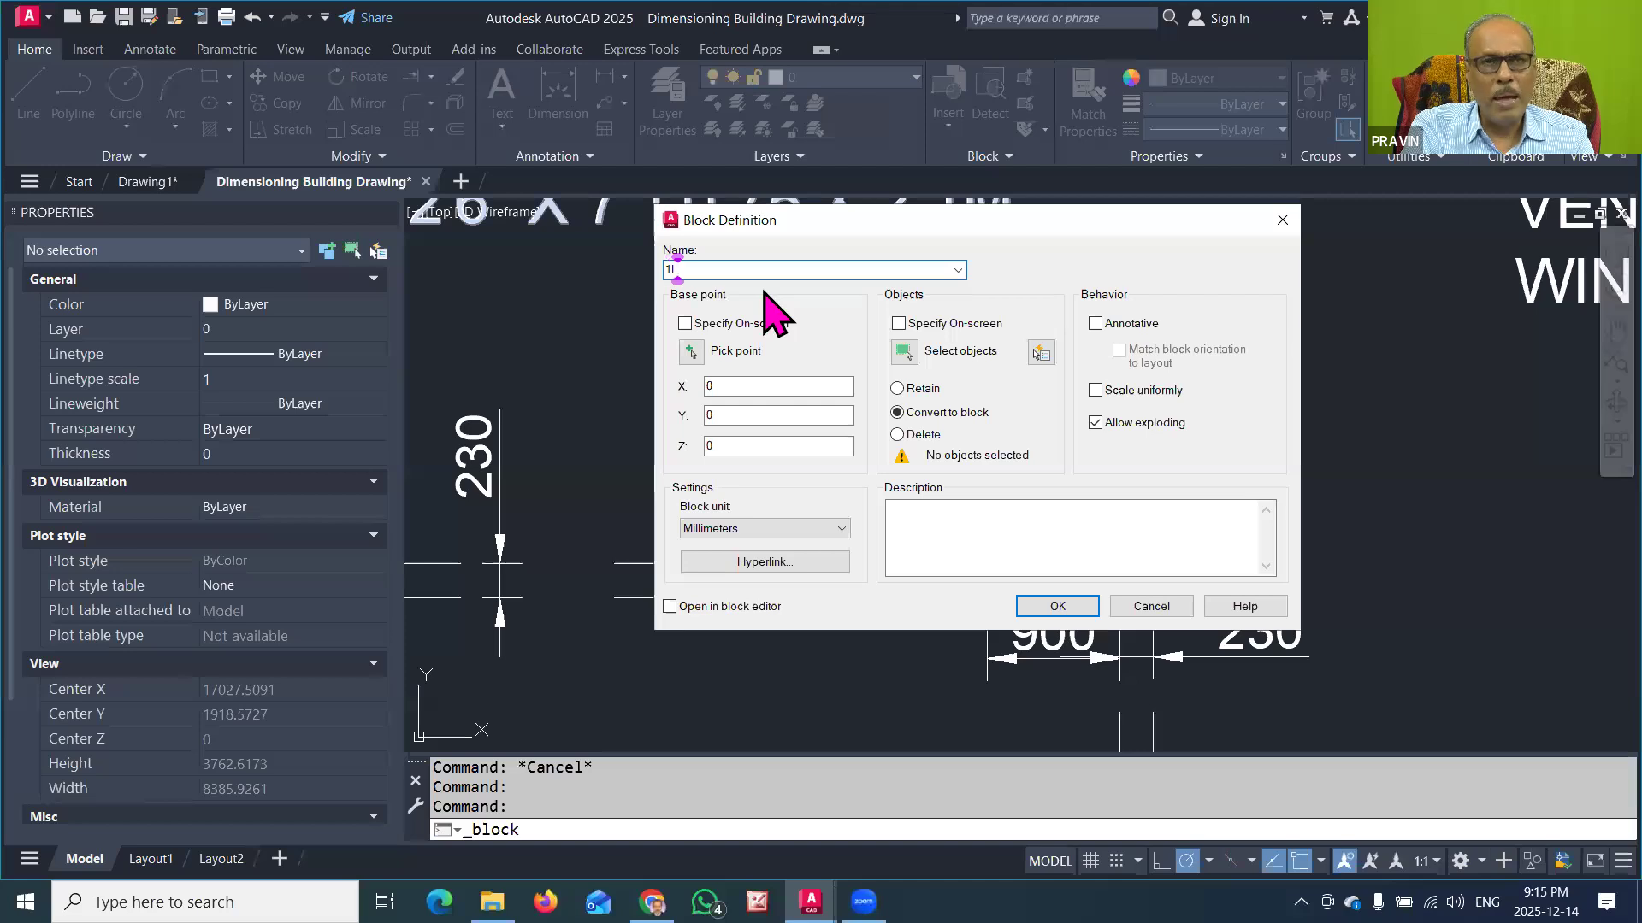
{"action": "type", "text": "1LDOOR900"}
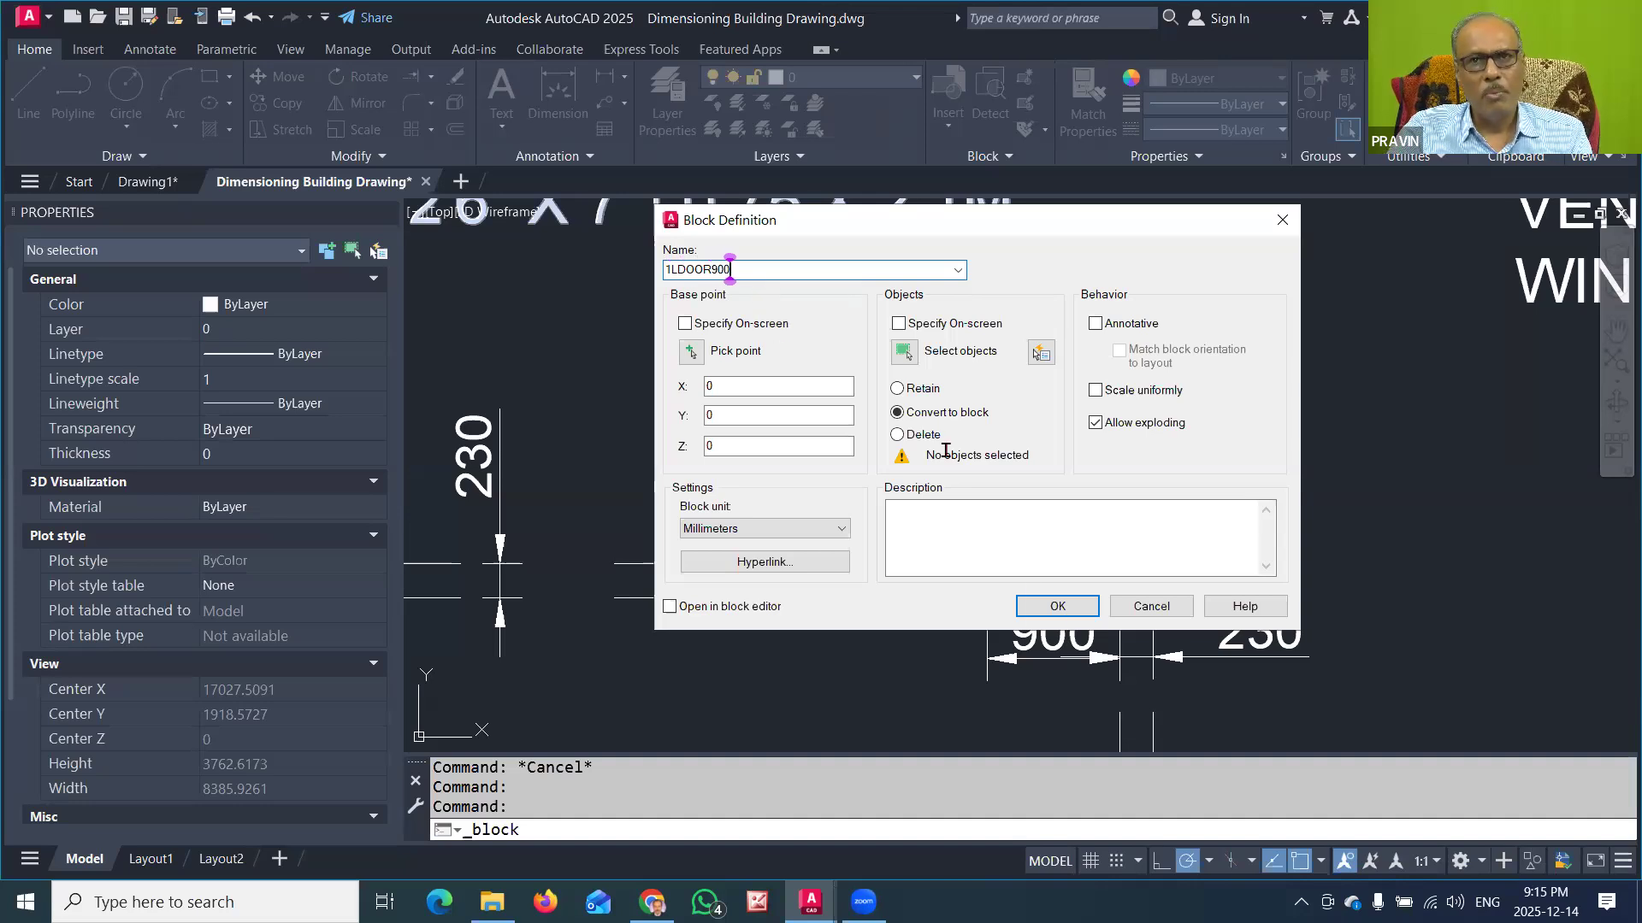
Step: Set the base point at the lower endpoint of the 900-wide single-leaf door's right jamb line, convert the whole symbol into the block and check its selection
{"action": "left_click", "coordinate": [691, 352]}
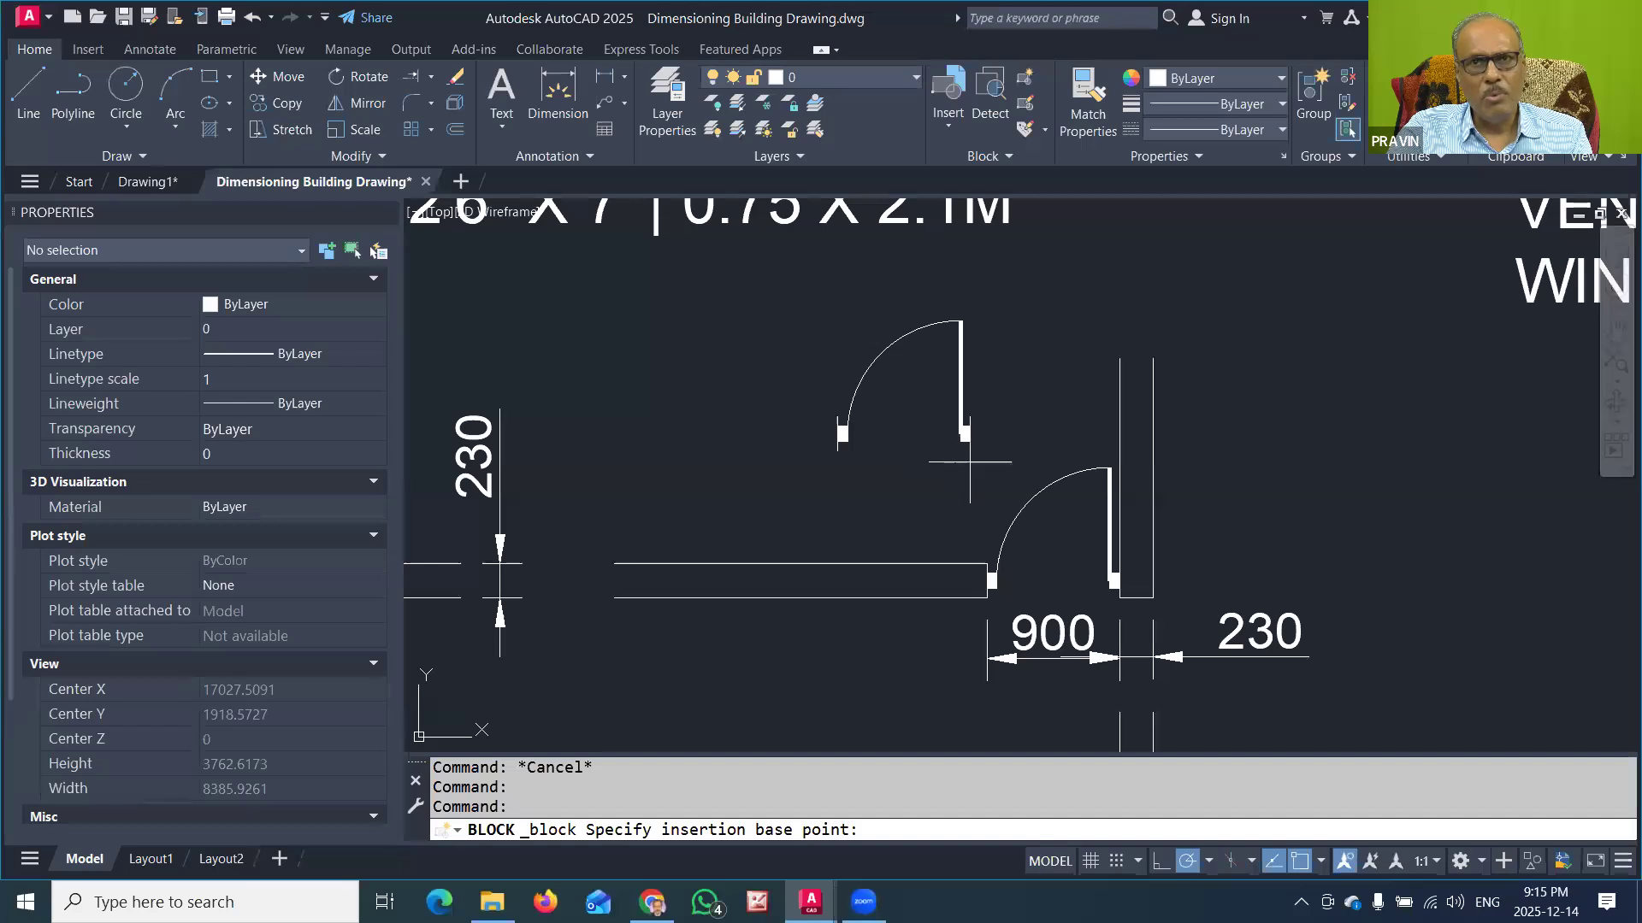
{"action": "left_click", "coordinate": [971, 450]}
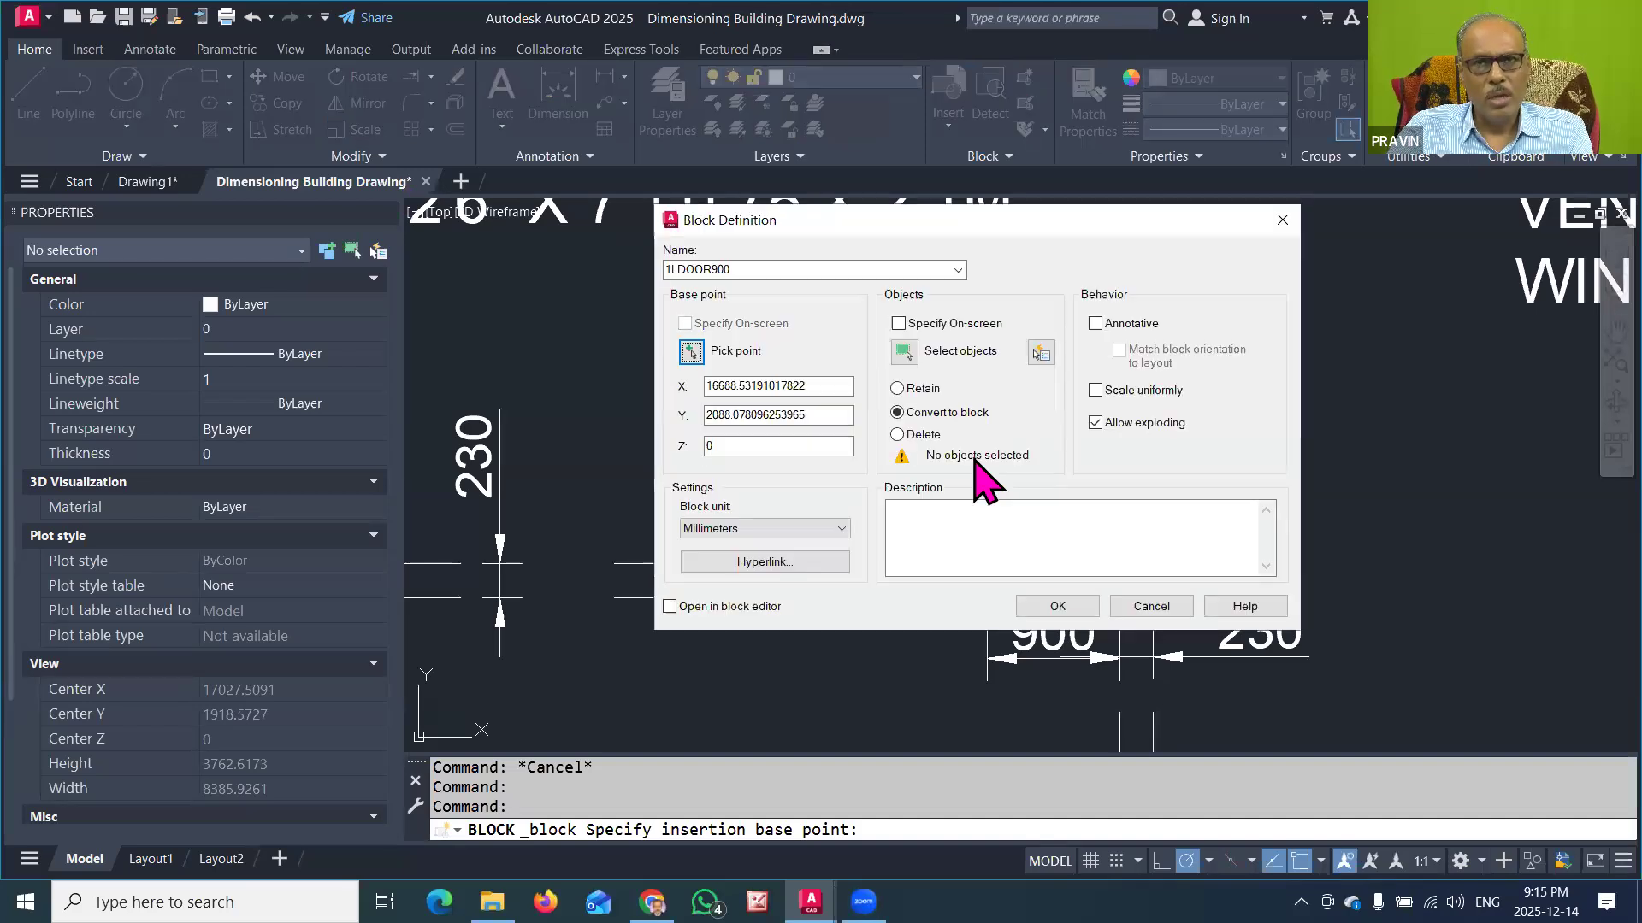
{"action": "left_click", "coordinate": [905, 353]}
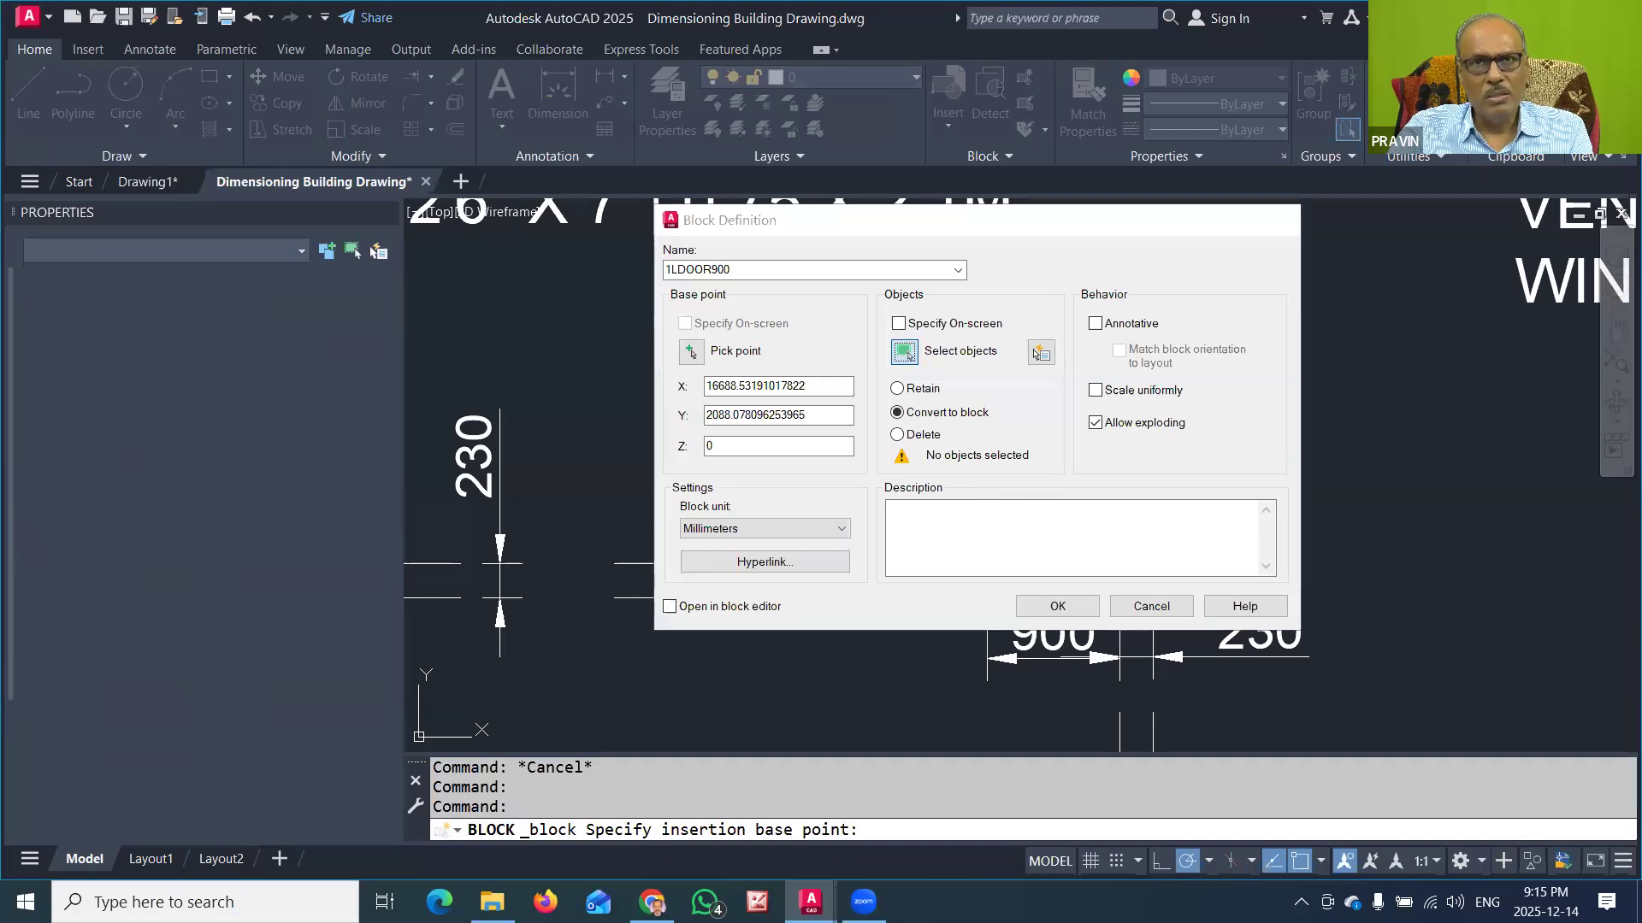
{"action": "left_click", "coordinate": [811, 290]}
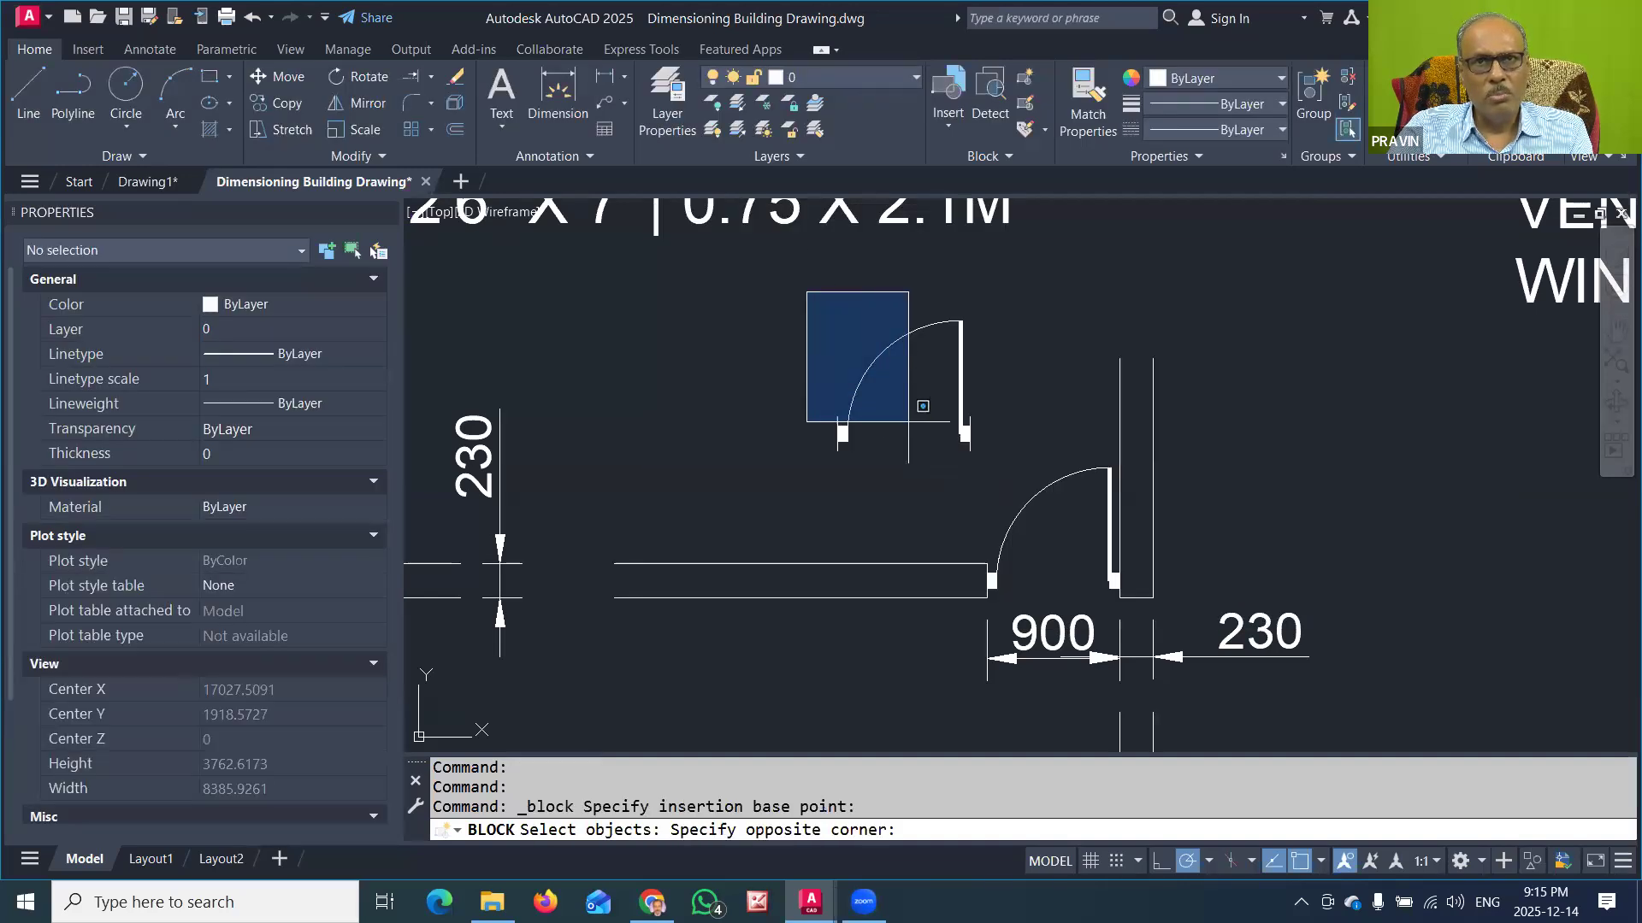
{"action": "left_click", "coordinate": [994, 472]}
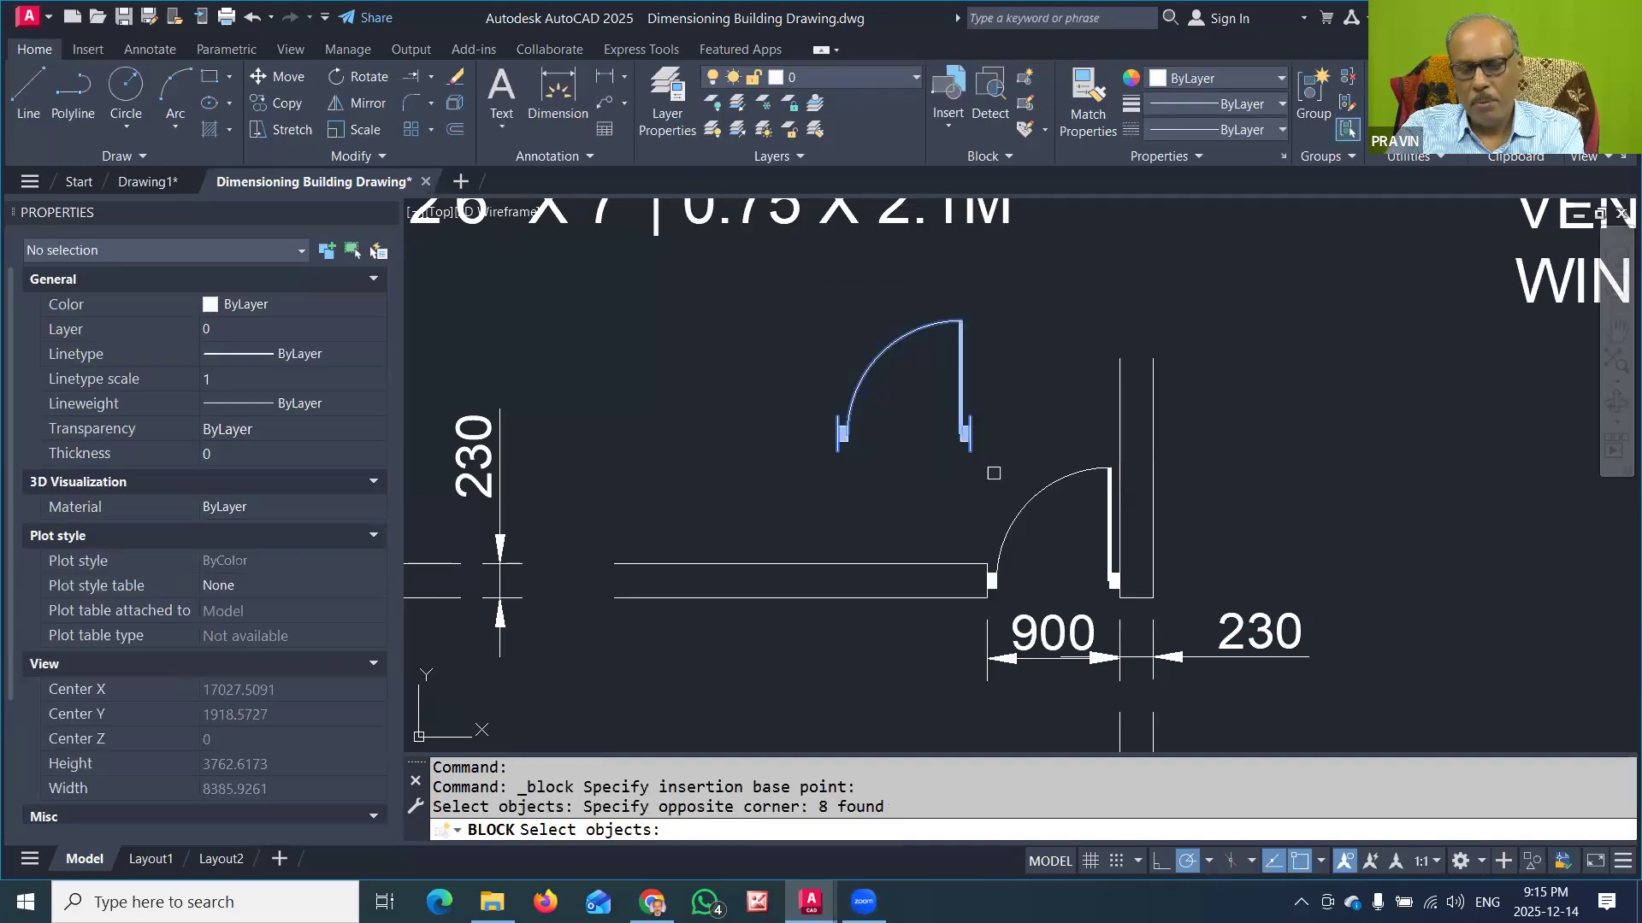
{"action": "key", "text": "Return"}
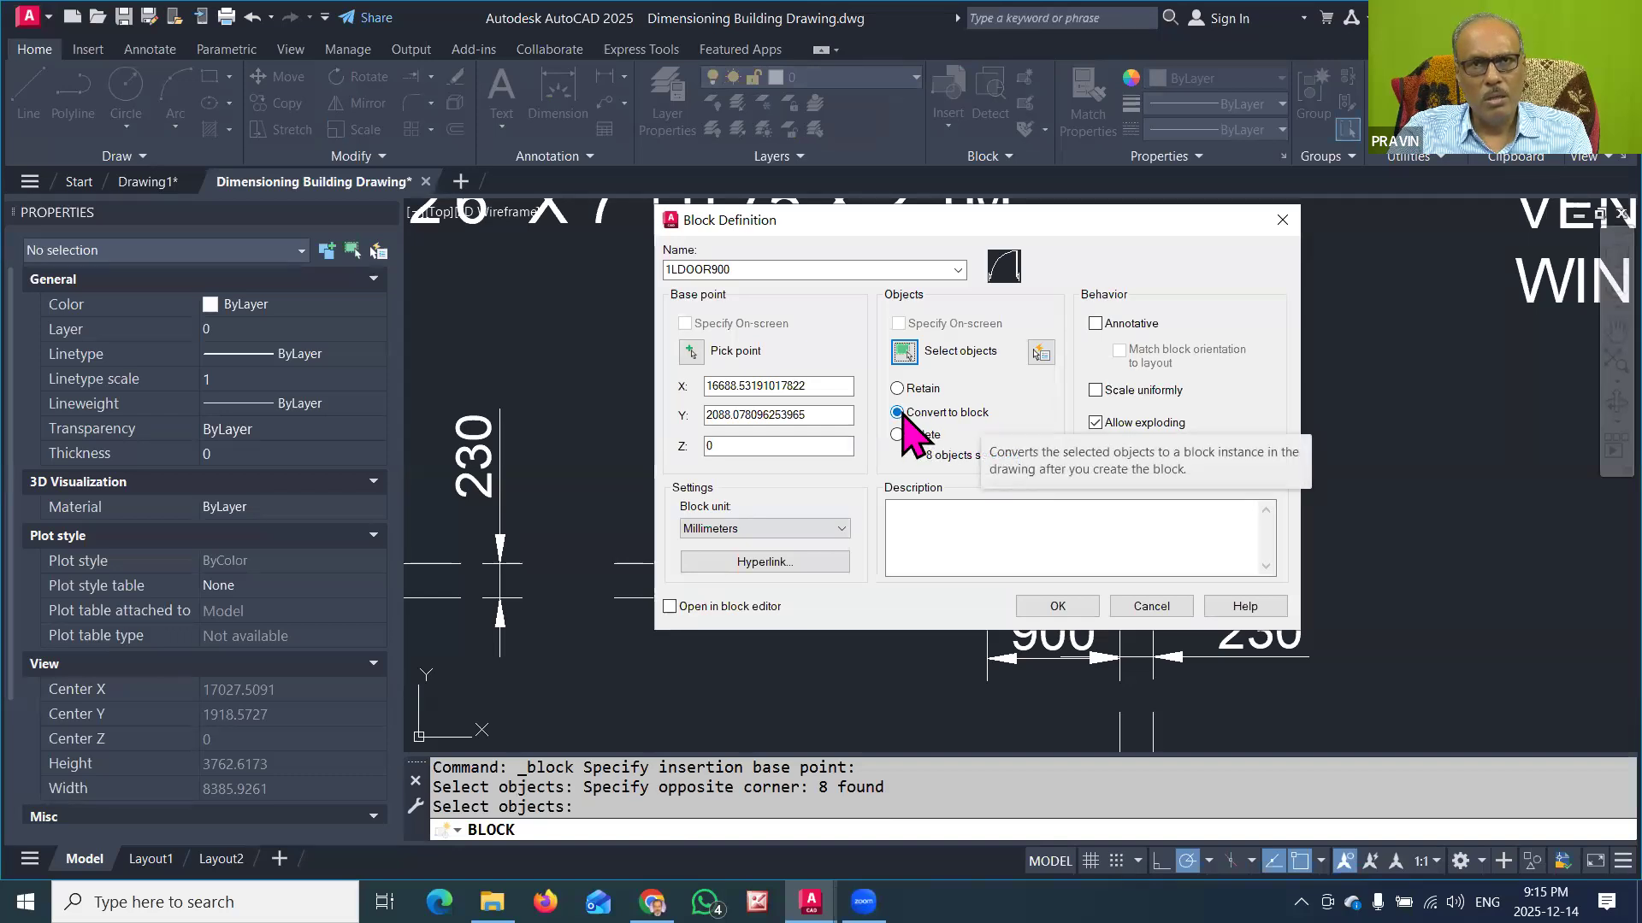
{"action": "left_click", "coordinate": [1058, 606]}
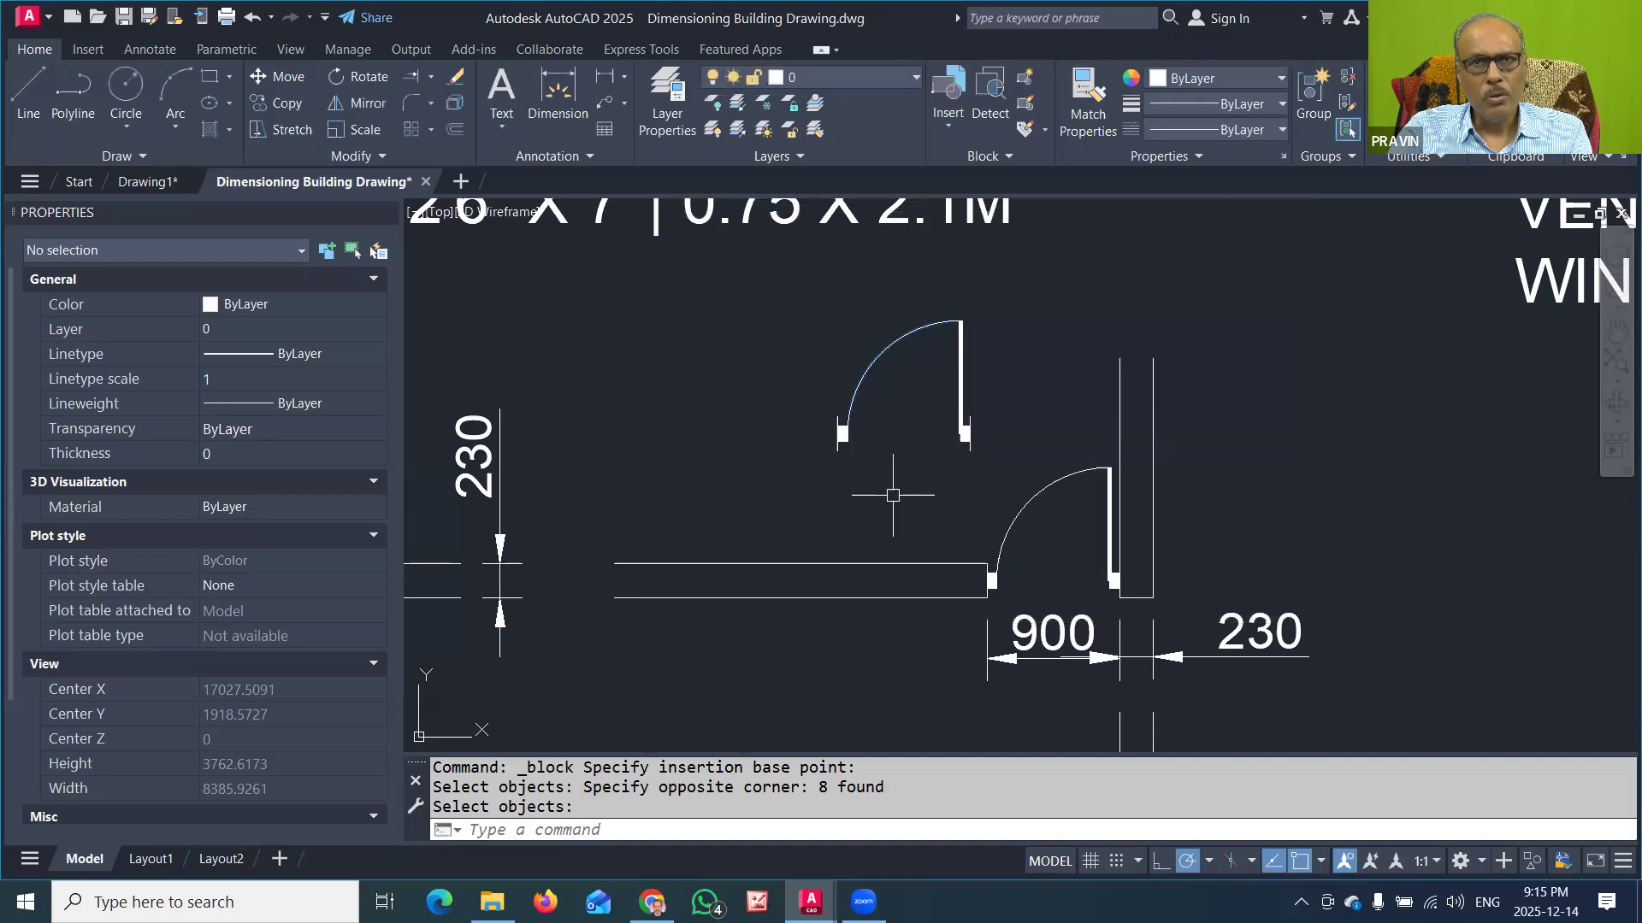
{"action": "left_click", "coordinate": [963, 439]}
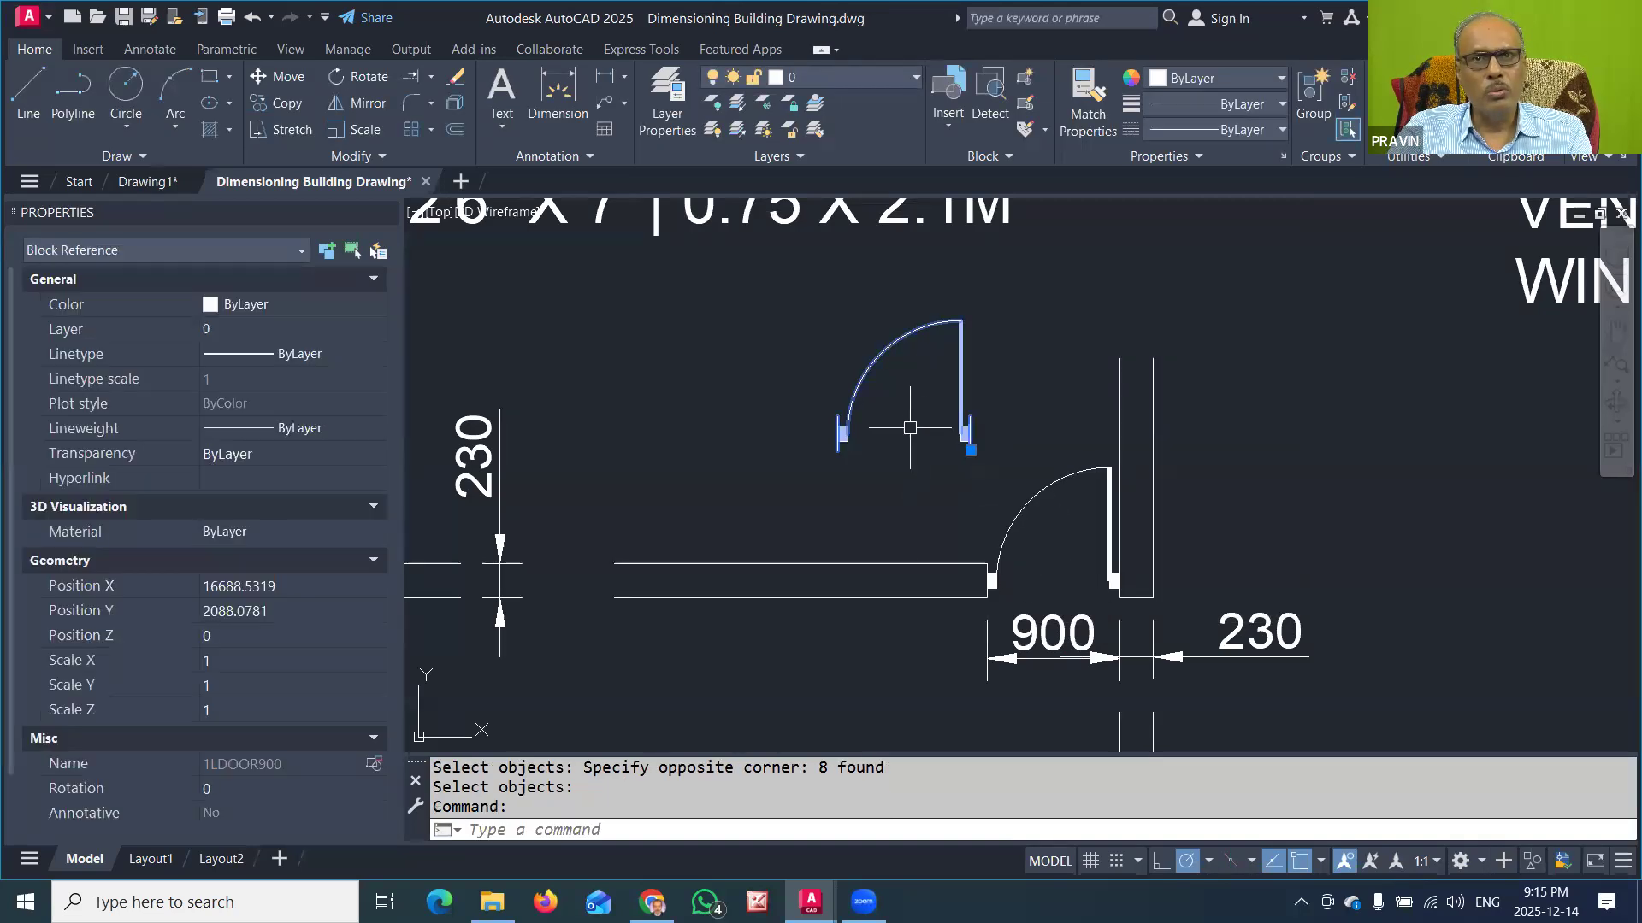
{"action": "key", "text": "Escape"}
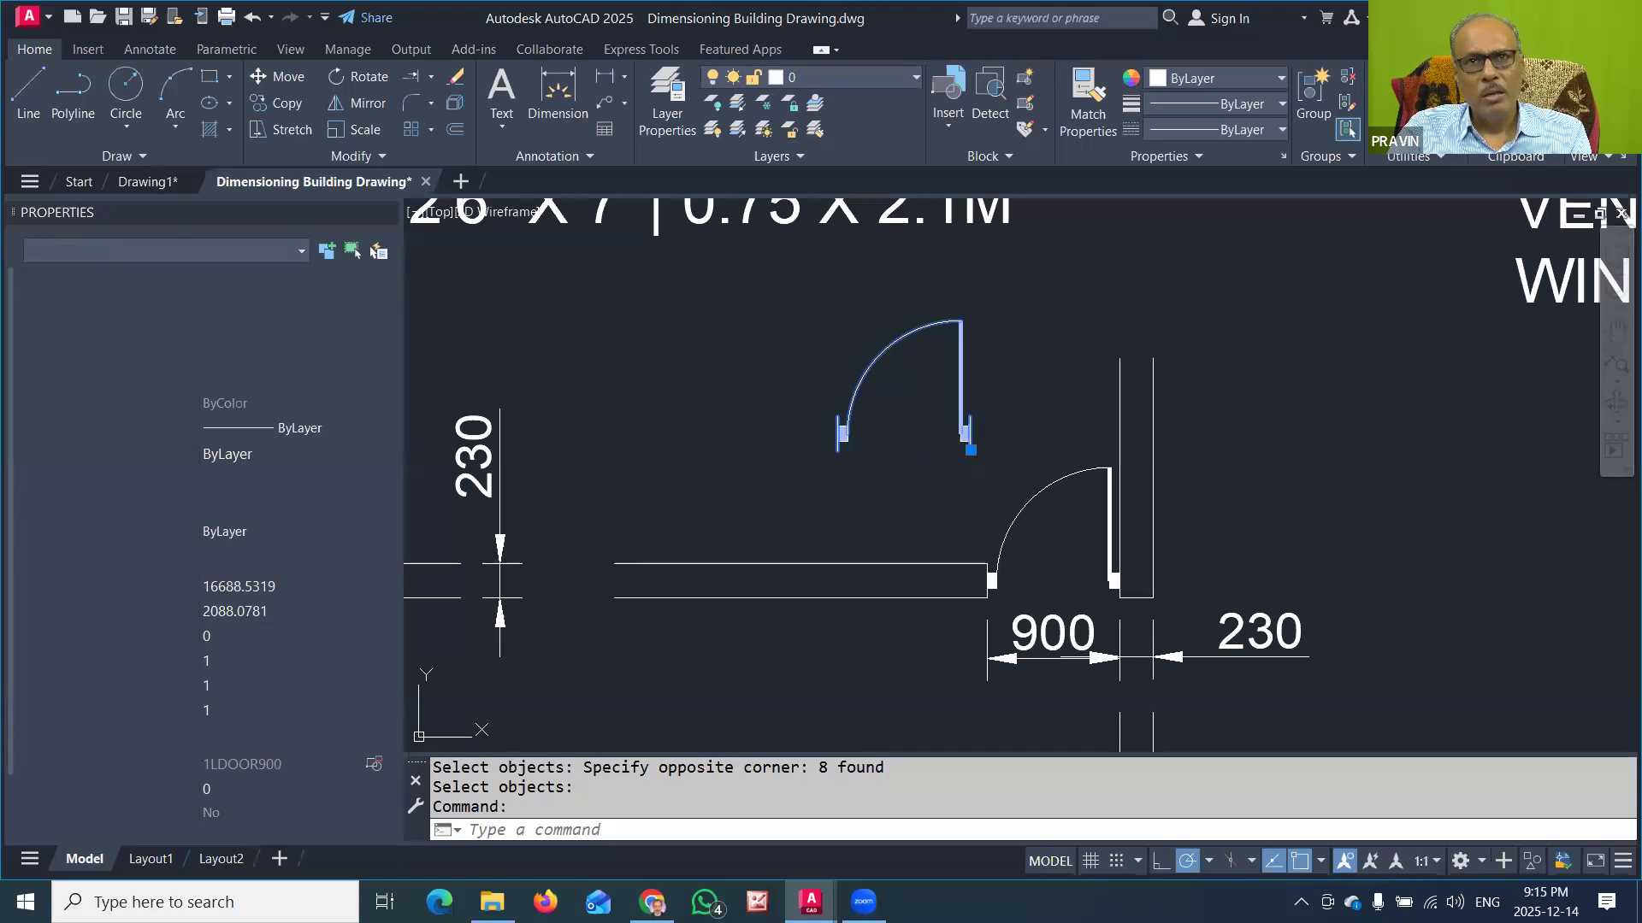
Step: Start a block definition for the free-standing 750-wide single-leaf door and name it 1LDOOR750
{"action": "scroll", "coordinate": [910, 411], "scroll_direction": "down", "scroll_amount": 4}
{"action": "scroll", "coordinate": [865, 601], "scroll_direction": "up", "scroll_amount": 4}
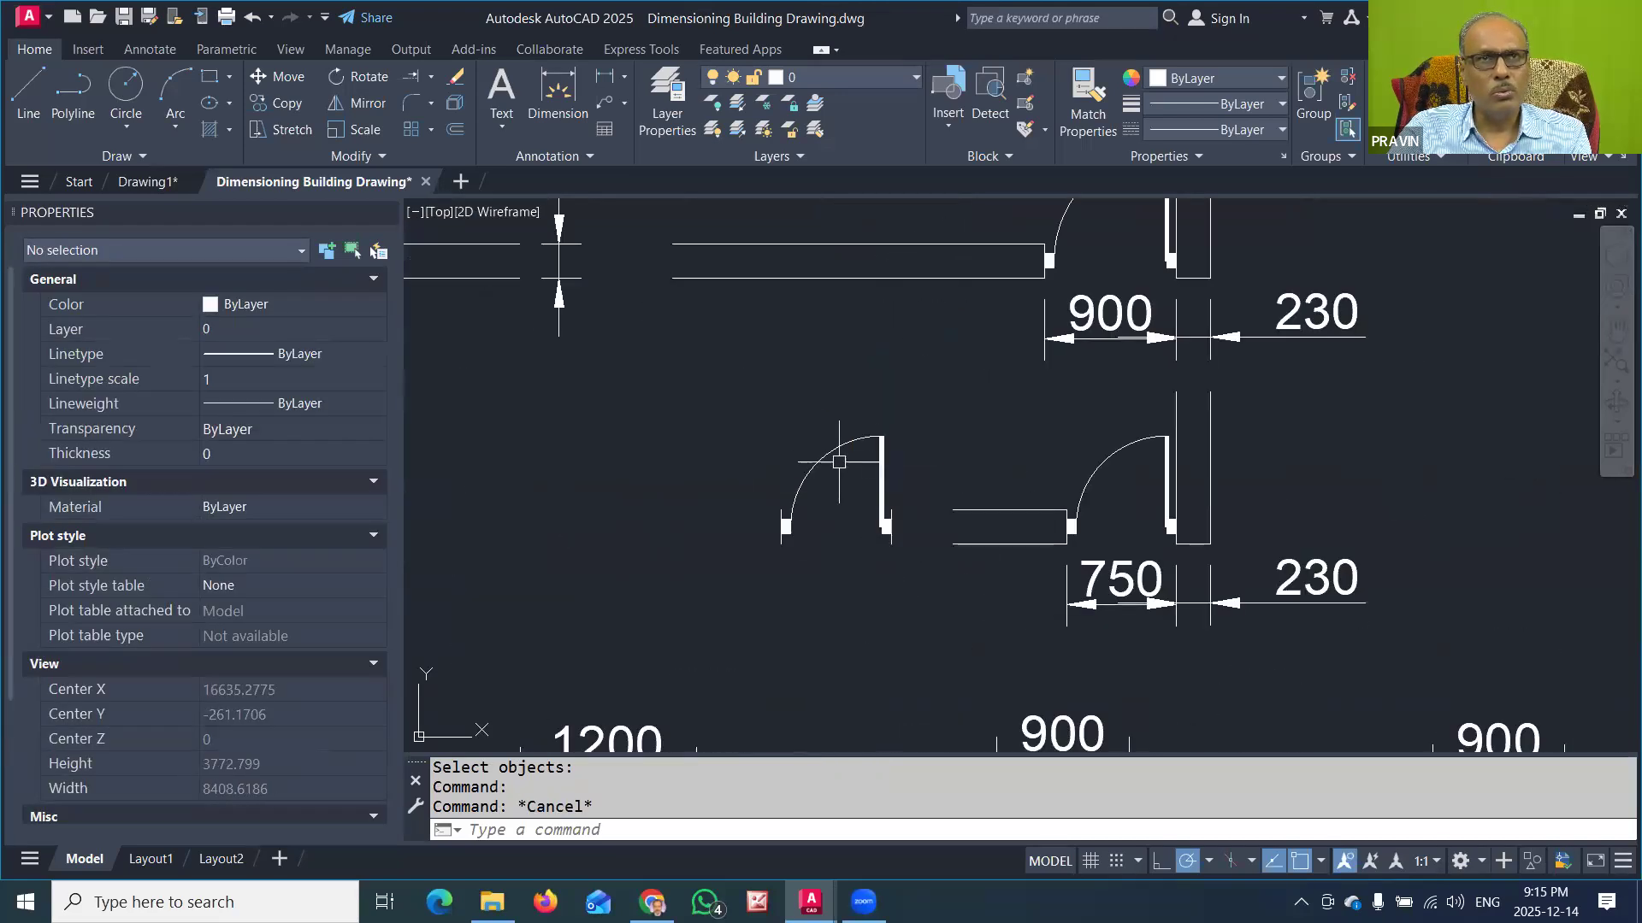
{"action": "left_click", "coordinate": [988, 120]}
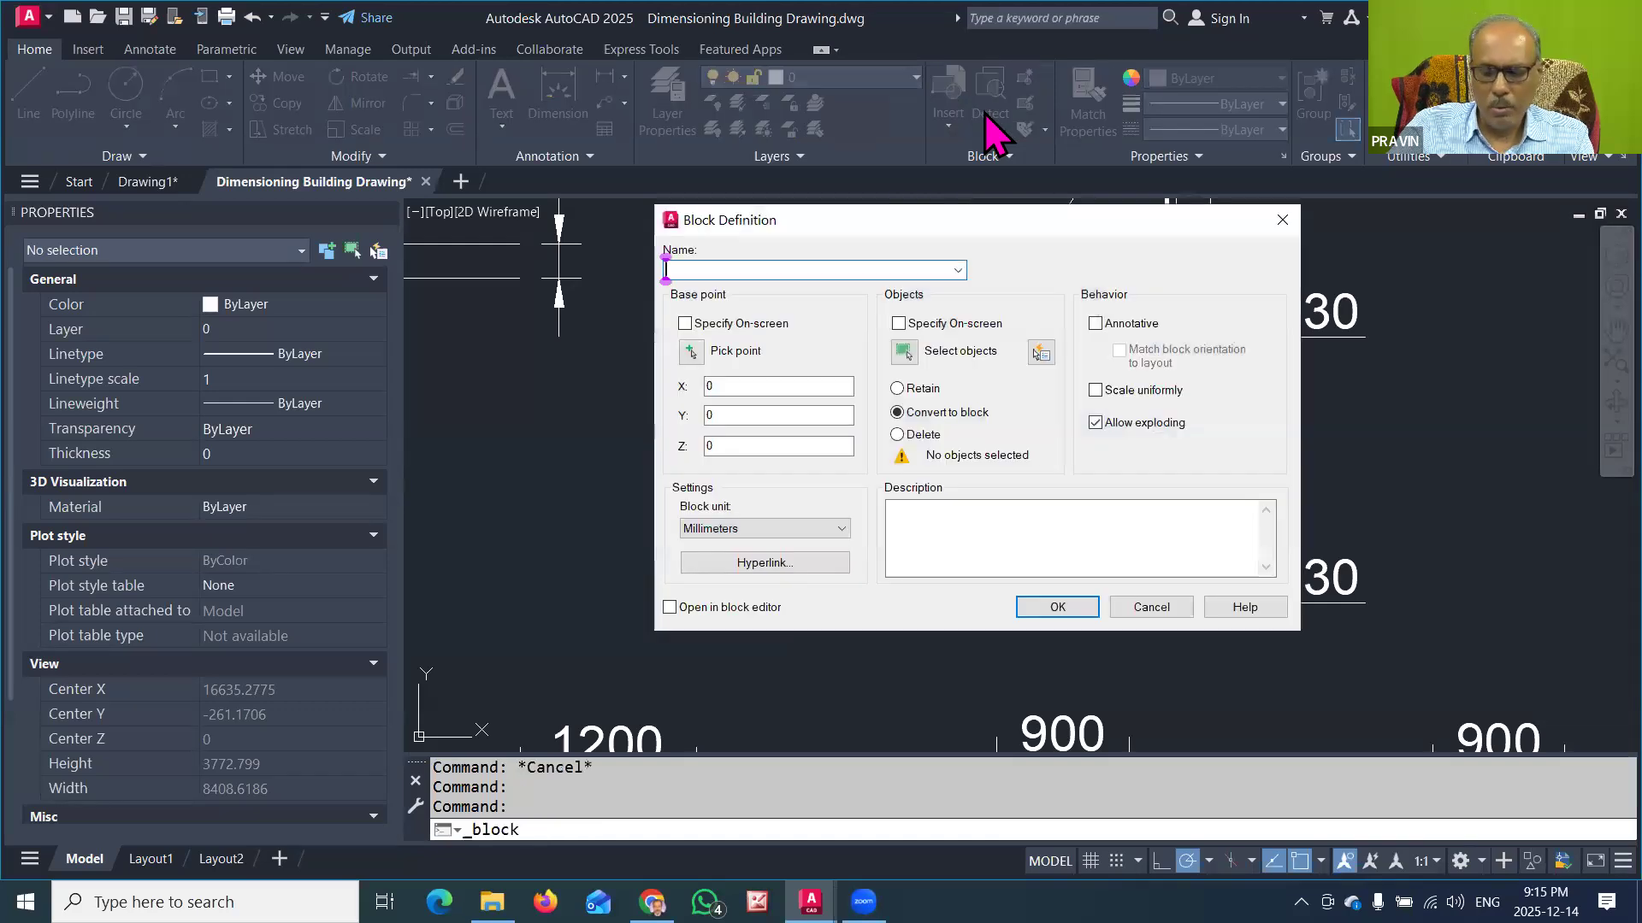
{"action": "type", "text": "1LDOOR750"}
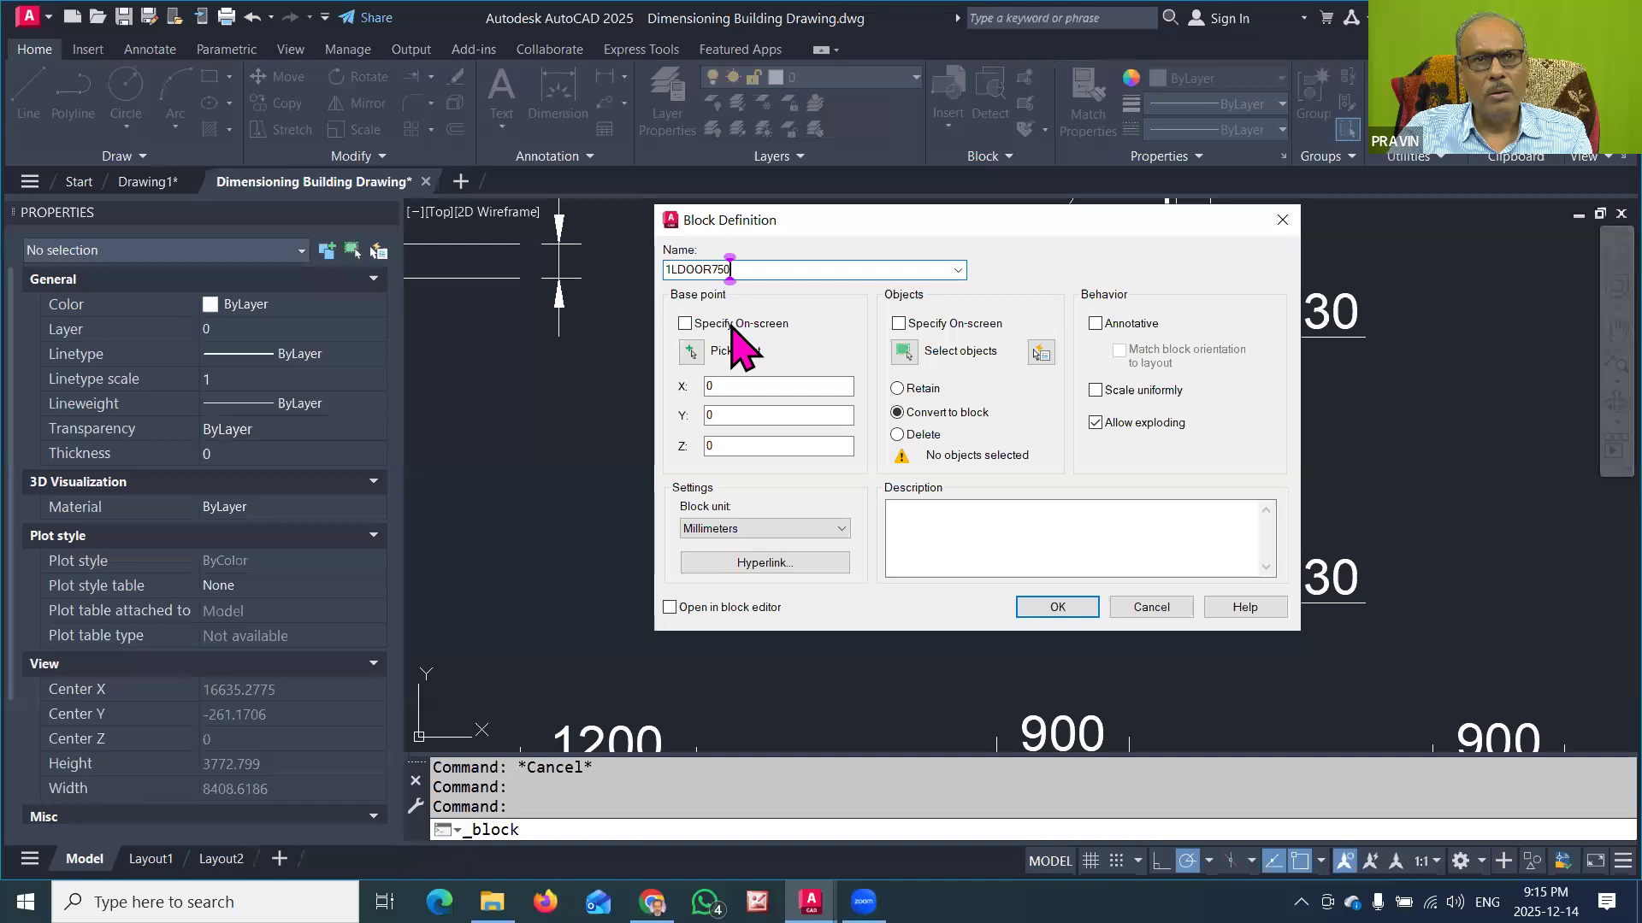
Step: Set the base point at the lower endpoint of the 750-wide door's right jamb line and convert the whole symbol into the block
{"action": "left_click", "coordinate": [692, 351]}
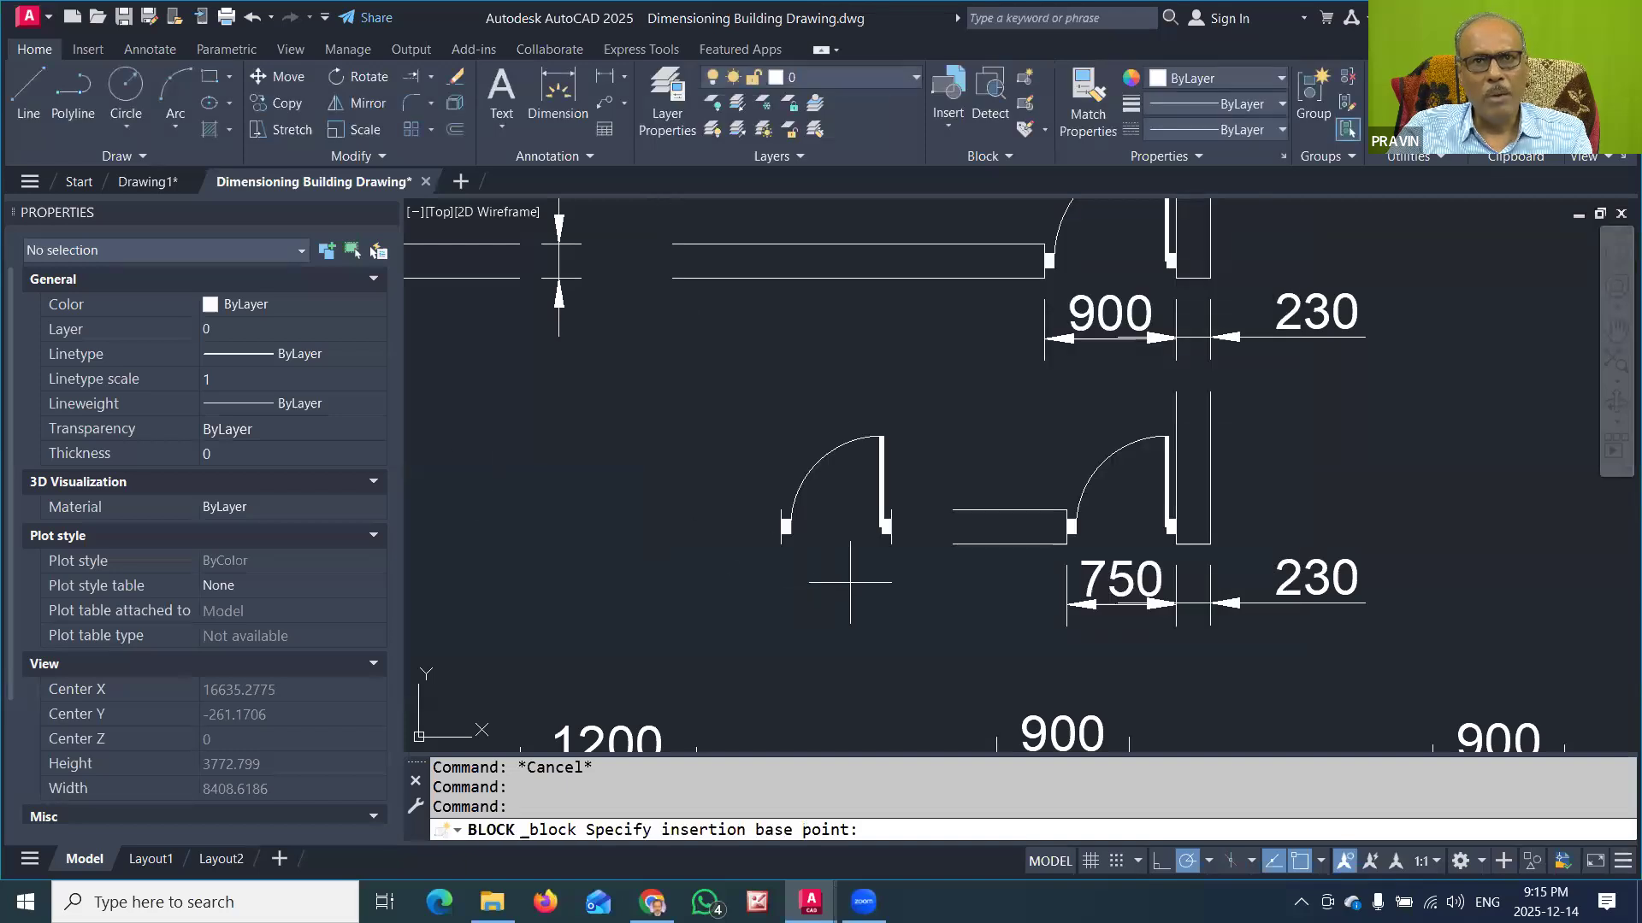
{"action": "left_click", "coordinate": [891, 543]}
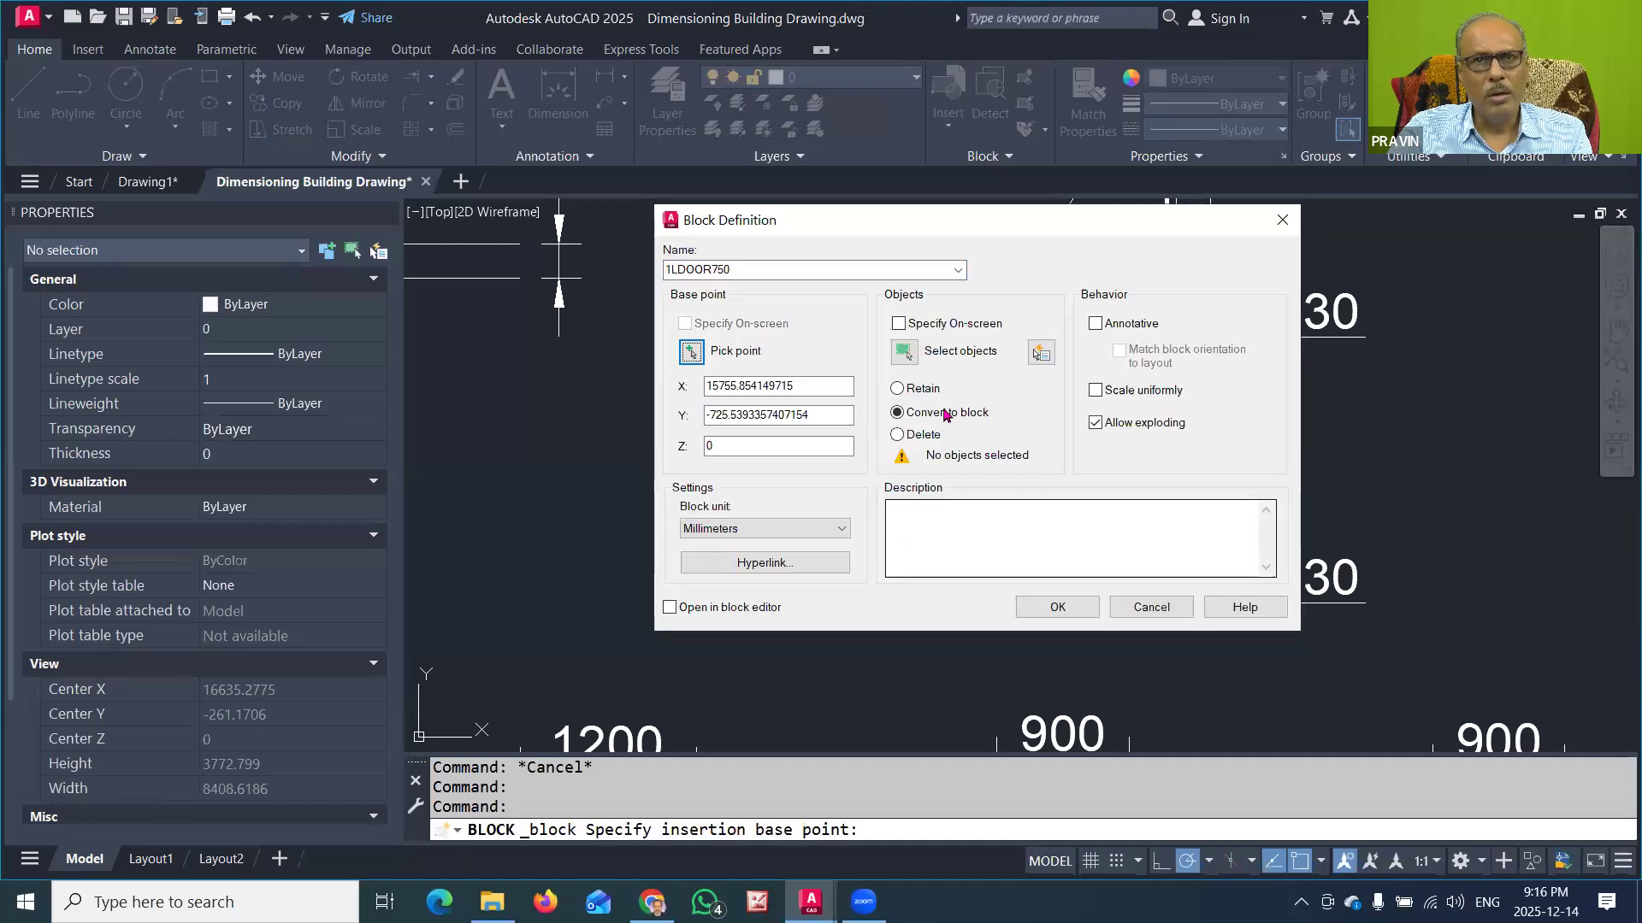
{"action": "left_click", "coordinate": [908, 354]}
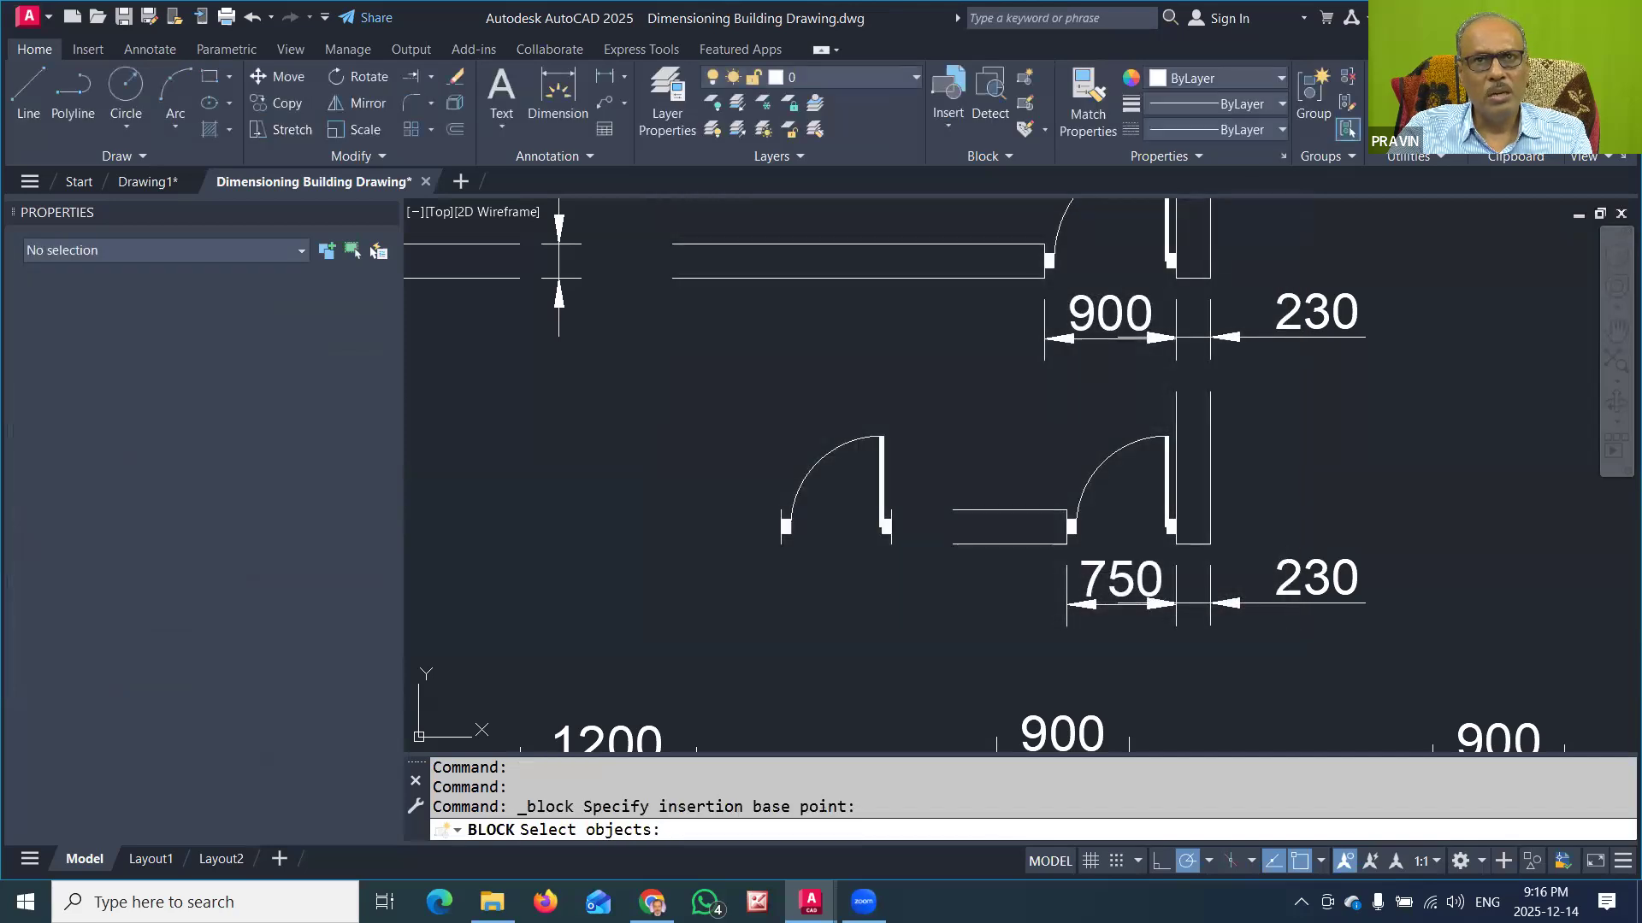
{"action": "left_click", "coordinate": [730, 424]}
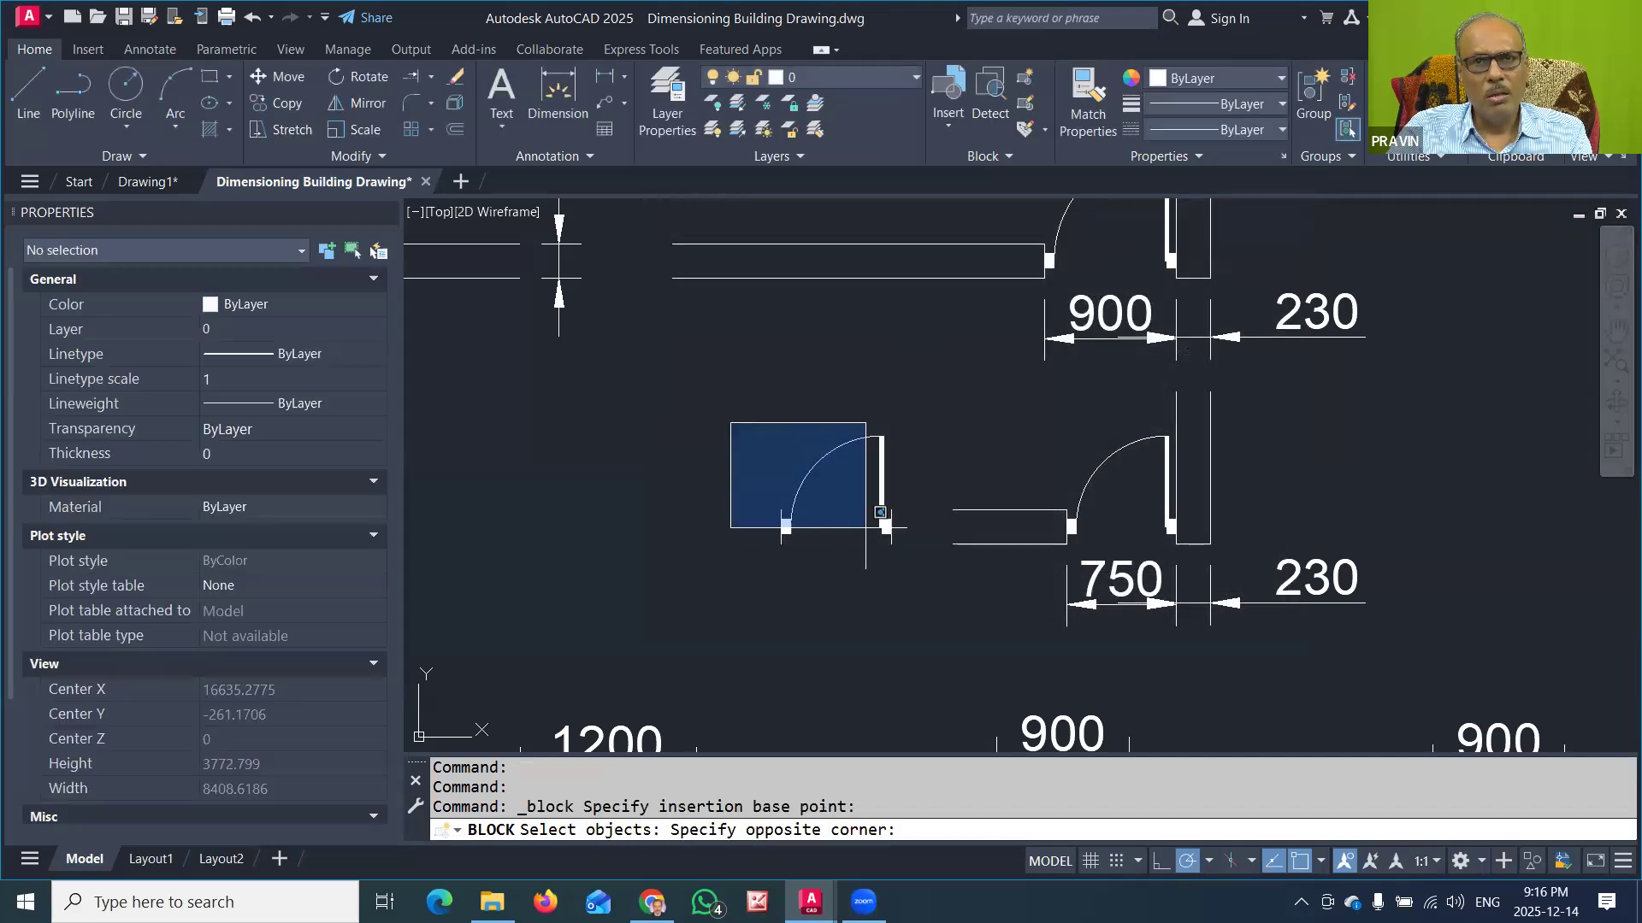
{"action": "left_click", "coordinate": [911, 566]}
{"action": "key", "text": "Return"}
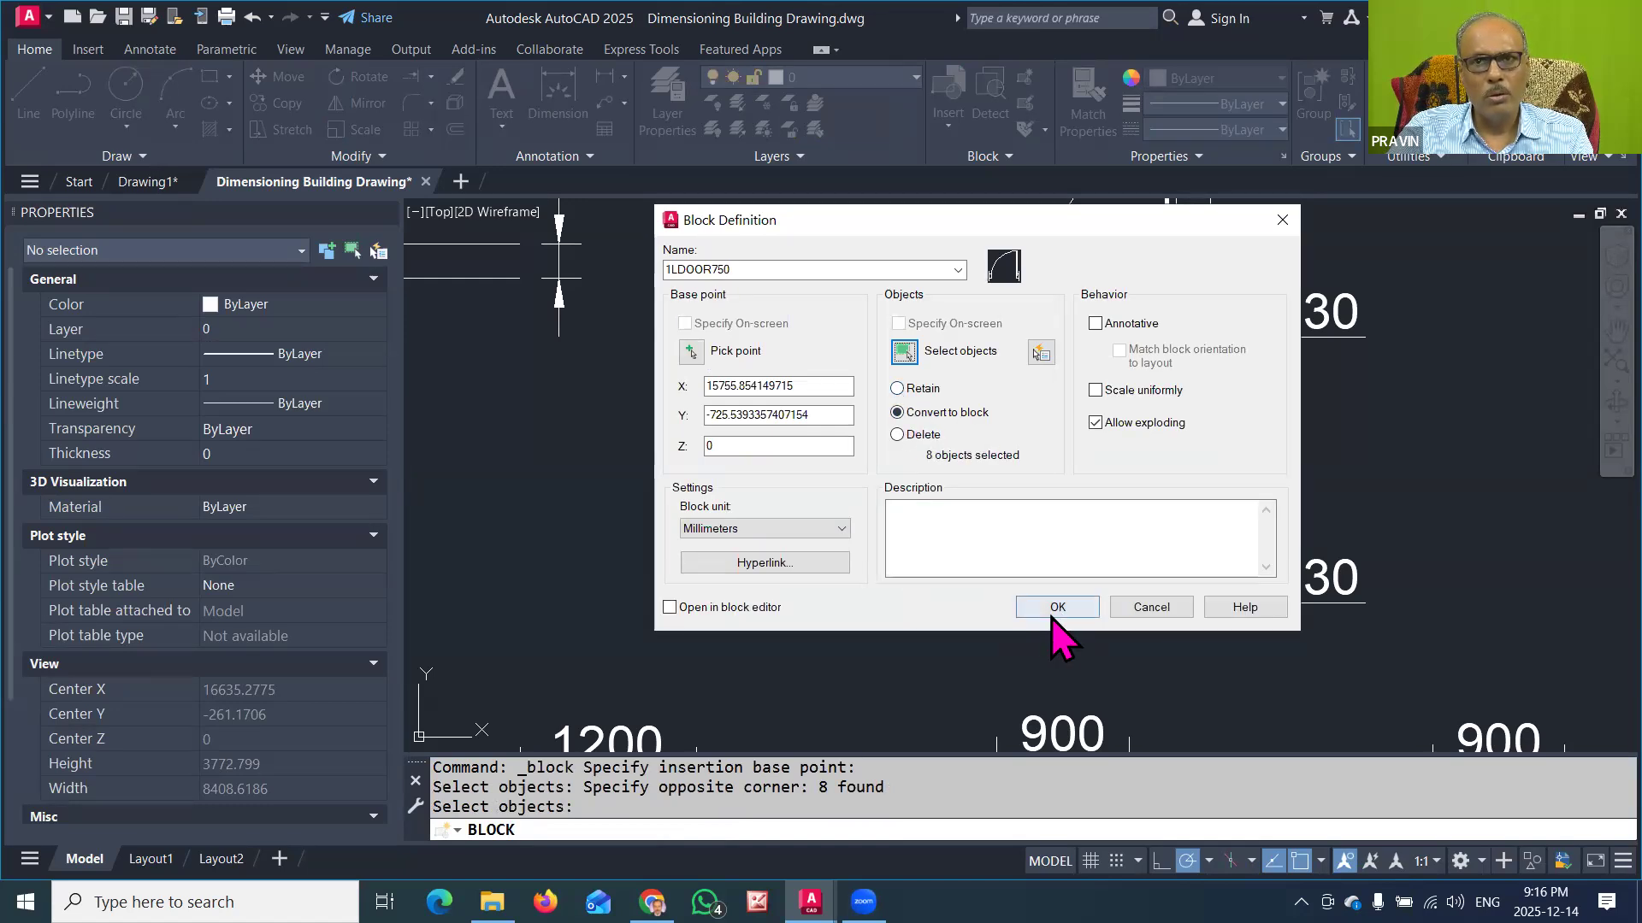
{"action": "left_click", "coordinate": [1054, 609]}
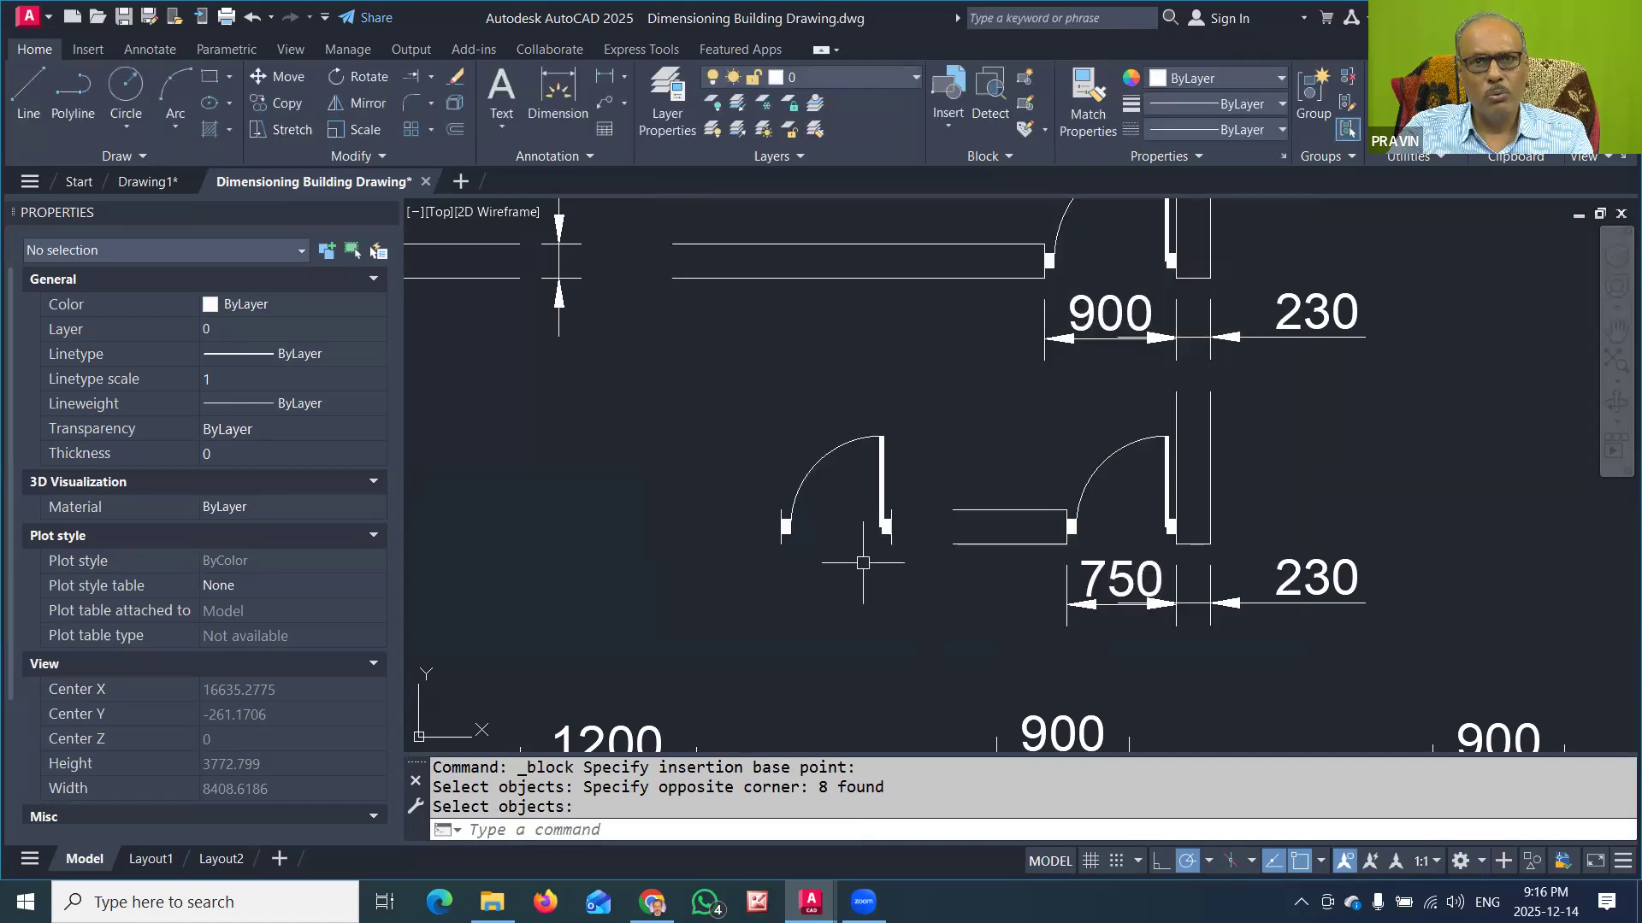
Step: Check the object type and block name of the free-standing 750-wide and 900-wide single-leaf doors
{"action": "left_click", "coordinate": [883, 459]}
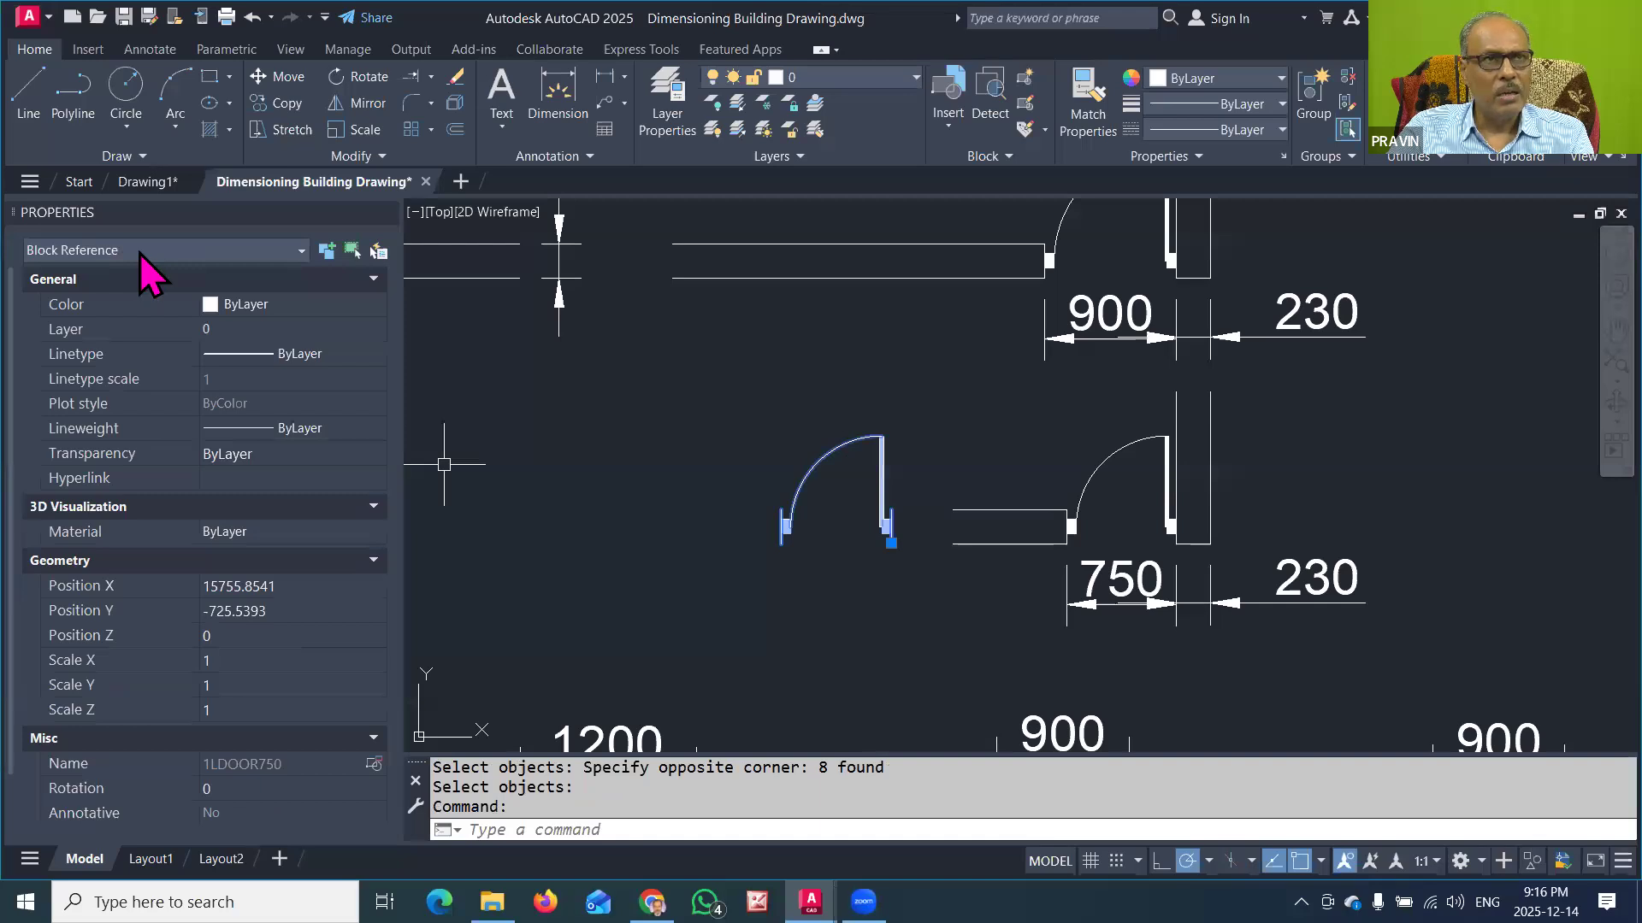
{"action": "middle_click_drag", "start_coordinate": [839, 349], "coordinate": [852, 405]}
{"action": "key", "text": "Escape"}
{"action": "scroll", "coordinate": [855, 402], "scroll_direction": "down", "scroll_amount": 2}
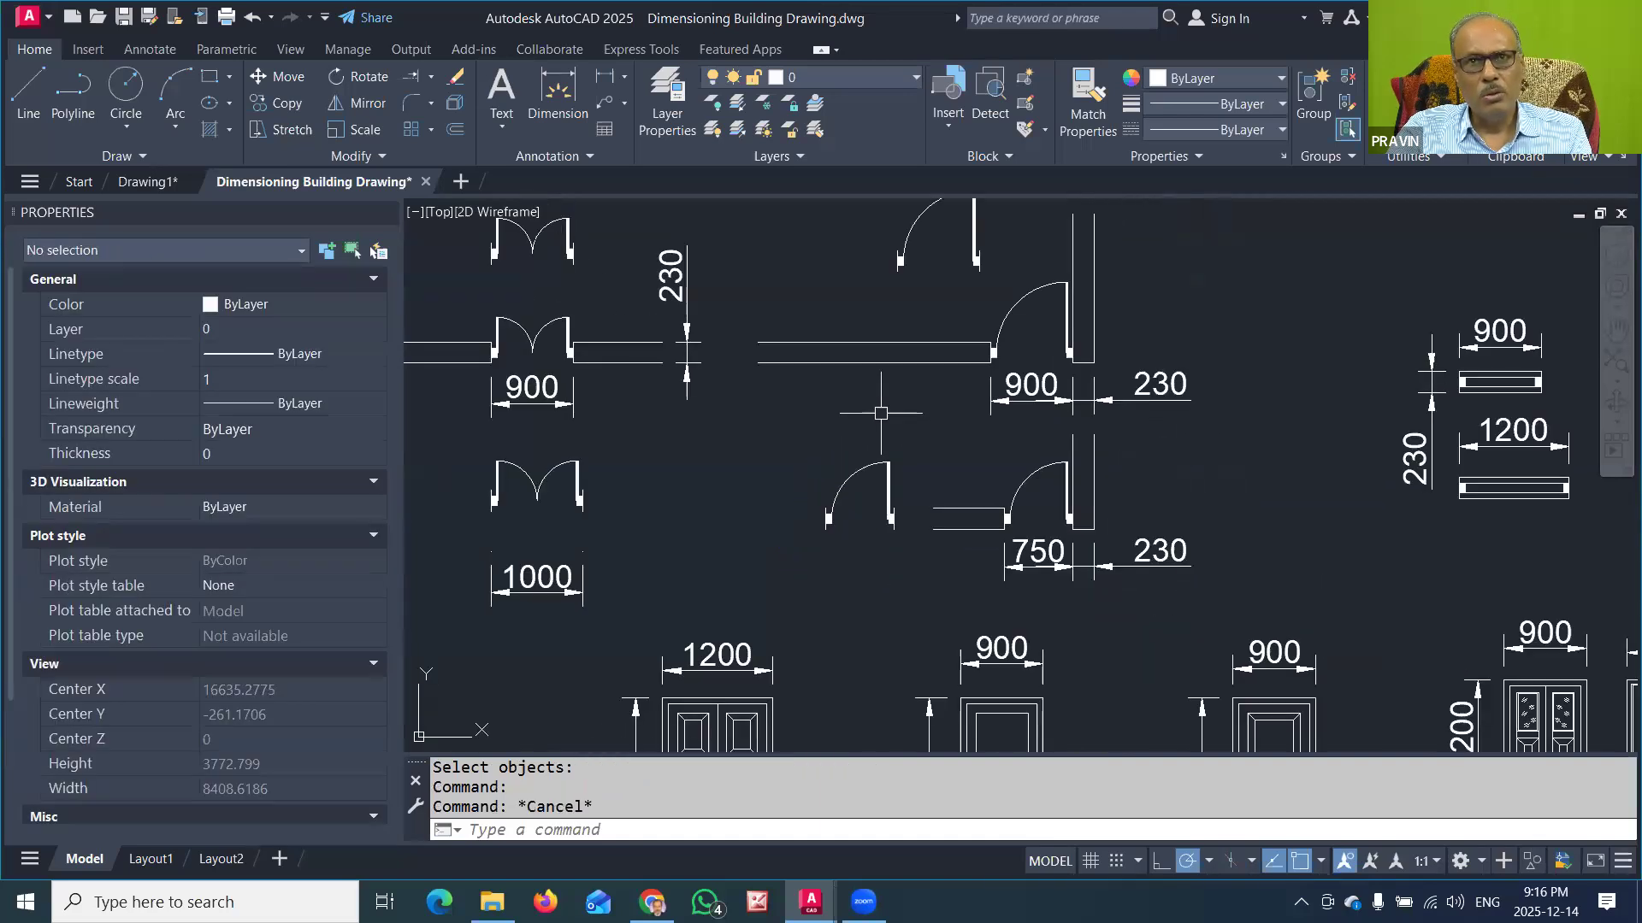
{"action": "left_click", "coordinate": [983, 238]}
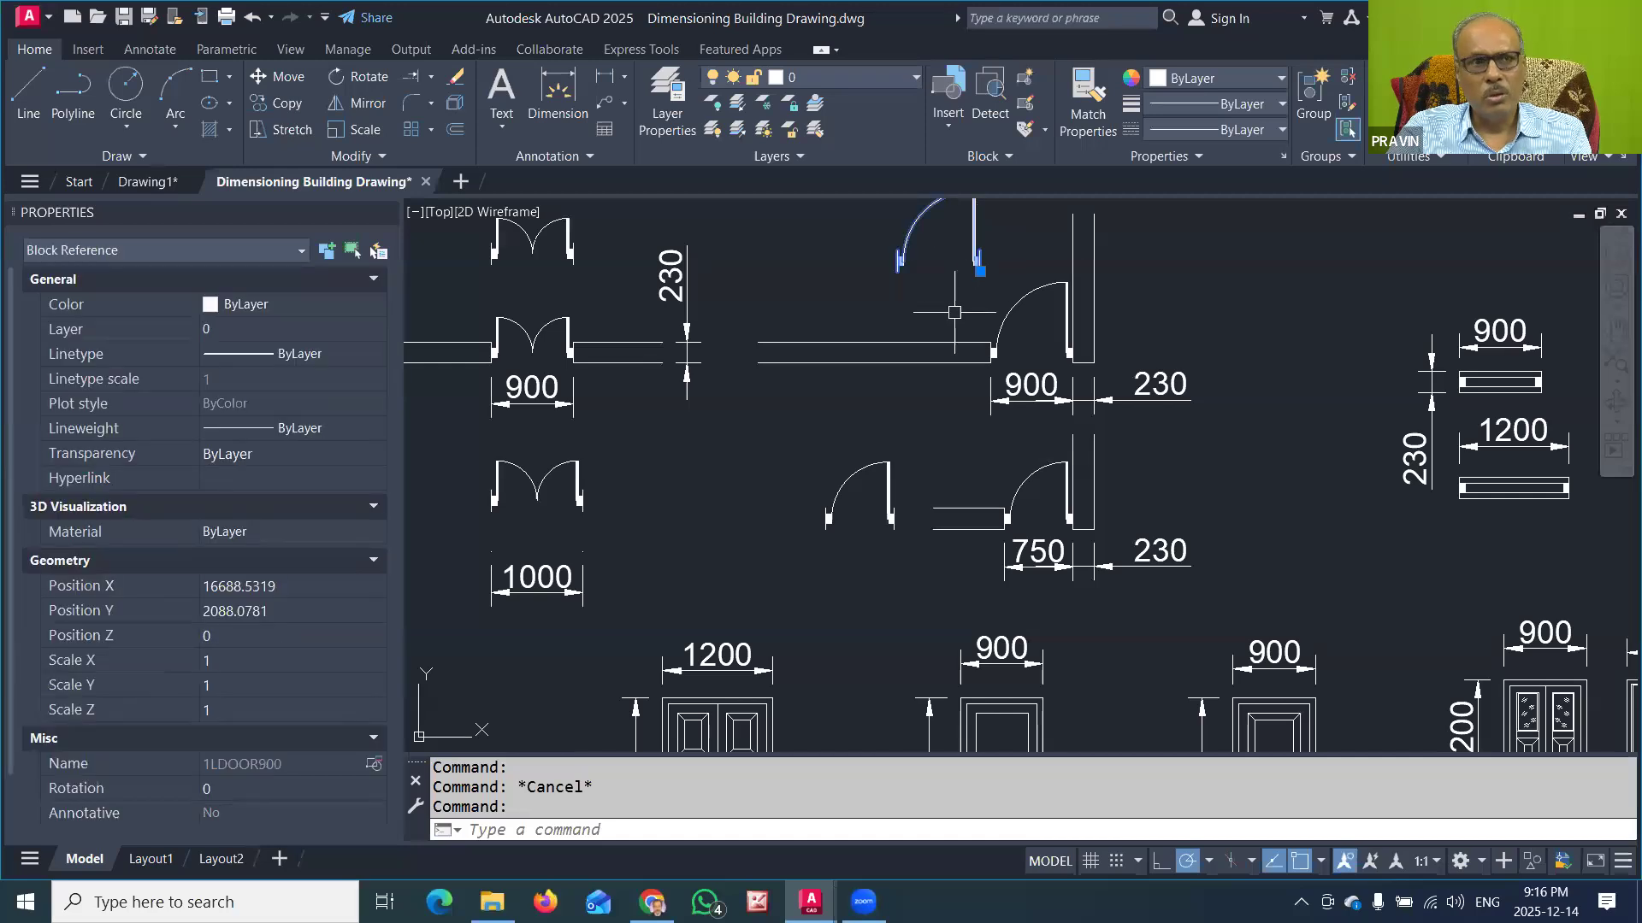
{"action": "middle_click_drag", "start_coordinate": [954, 313], "coordinate": [954, 311]}
{"action": "key", "text": "Escape"}
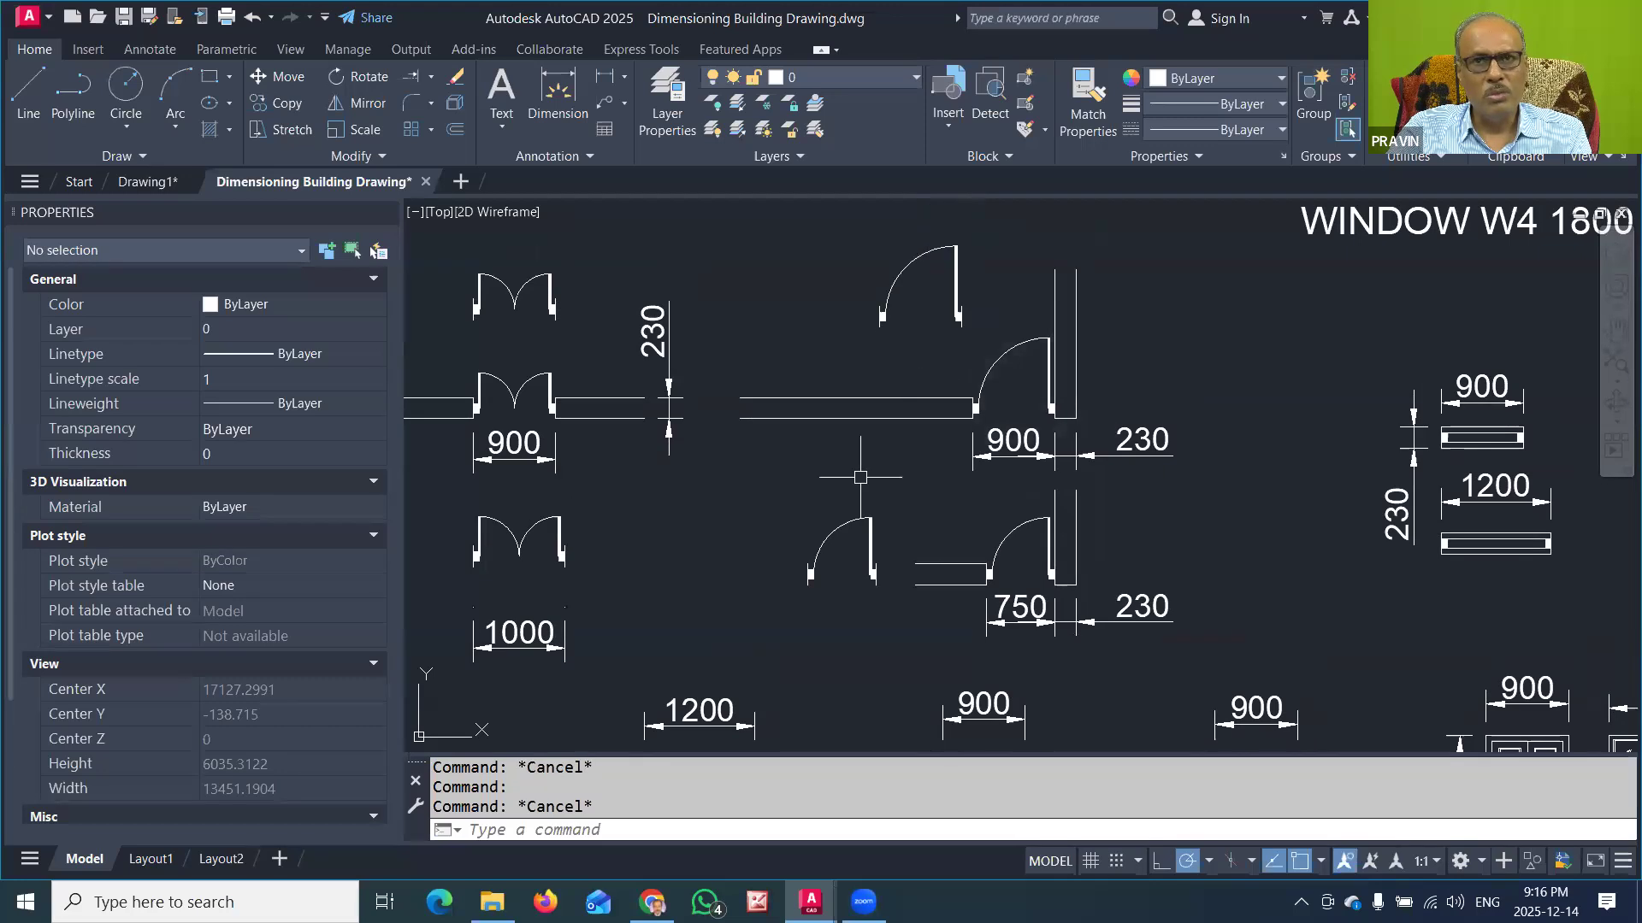
Step: Start a block definition named WINDOW900 for the 900-wide window and set its base point at the midpoint of the window's lower edge
{"action": "middle_click_drag", "start_coordinate": [1319, 557], "coordinate": [843, 565]}
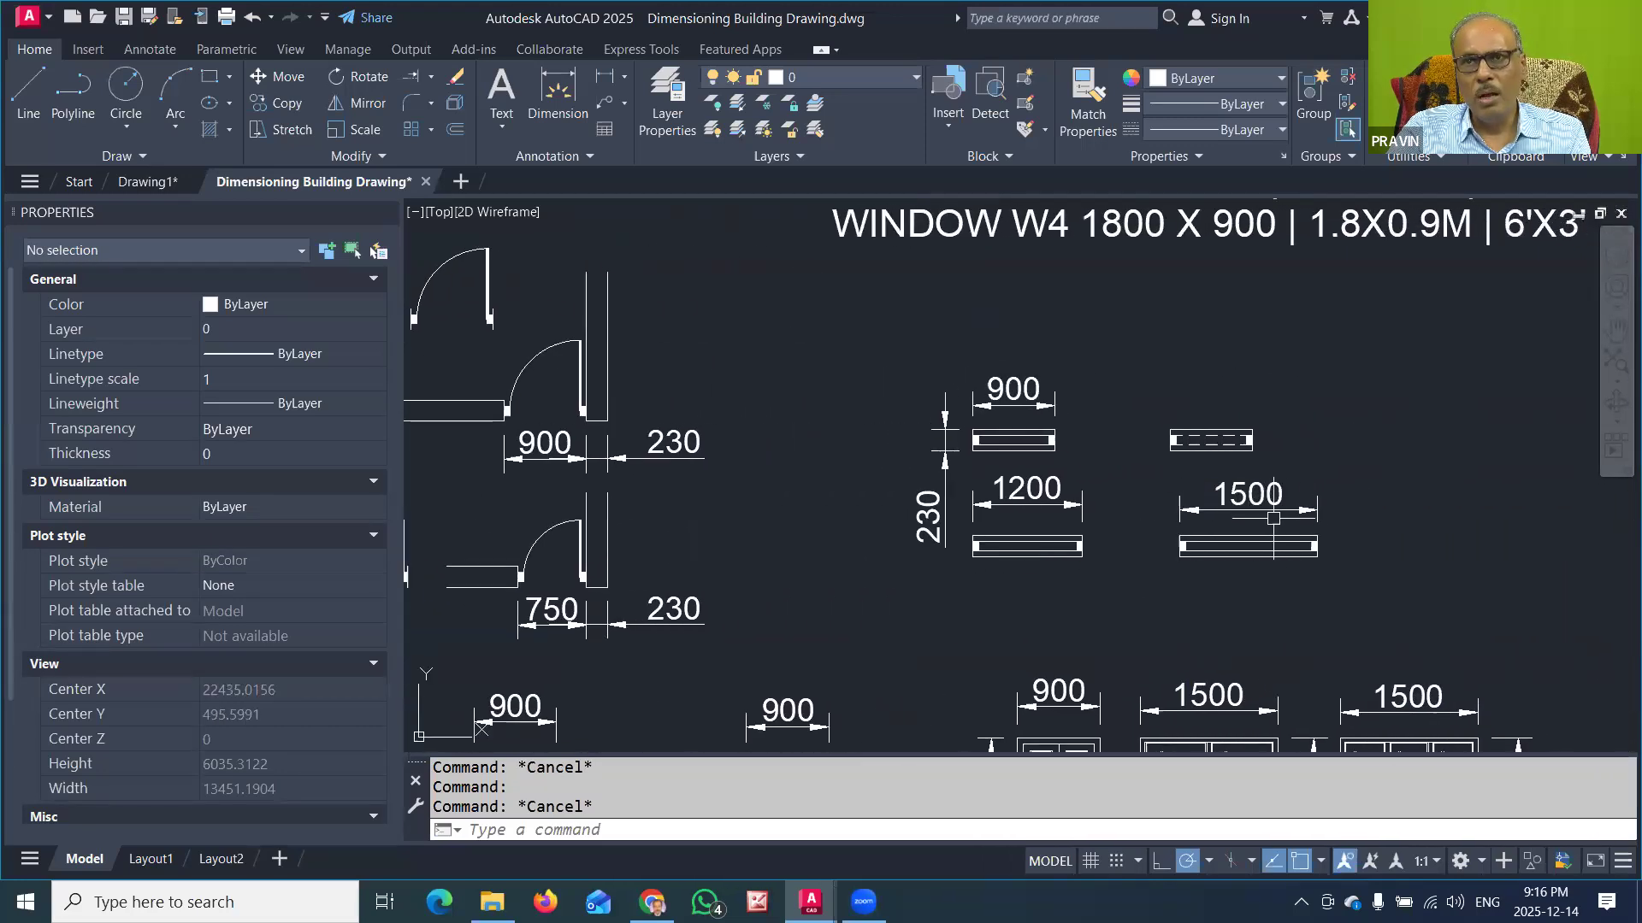
{"action": "scroll", "coordinate": [1002, 480], "scroll_direction": "up", "scroll_amount": 4}
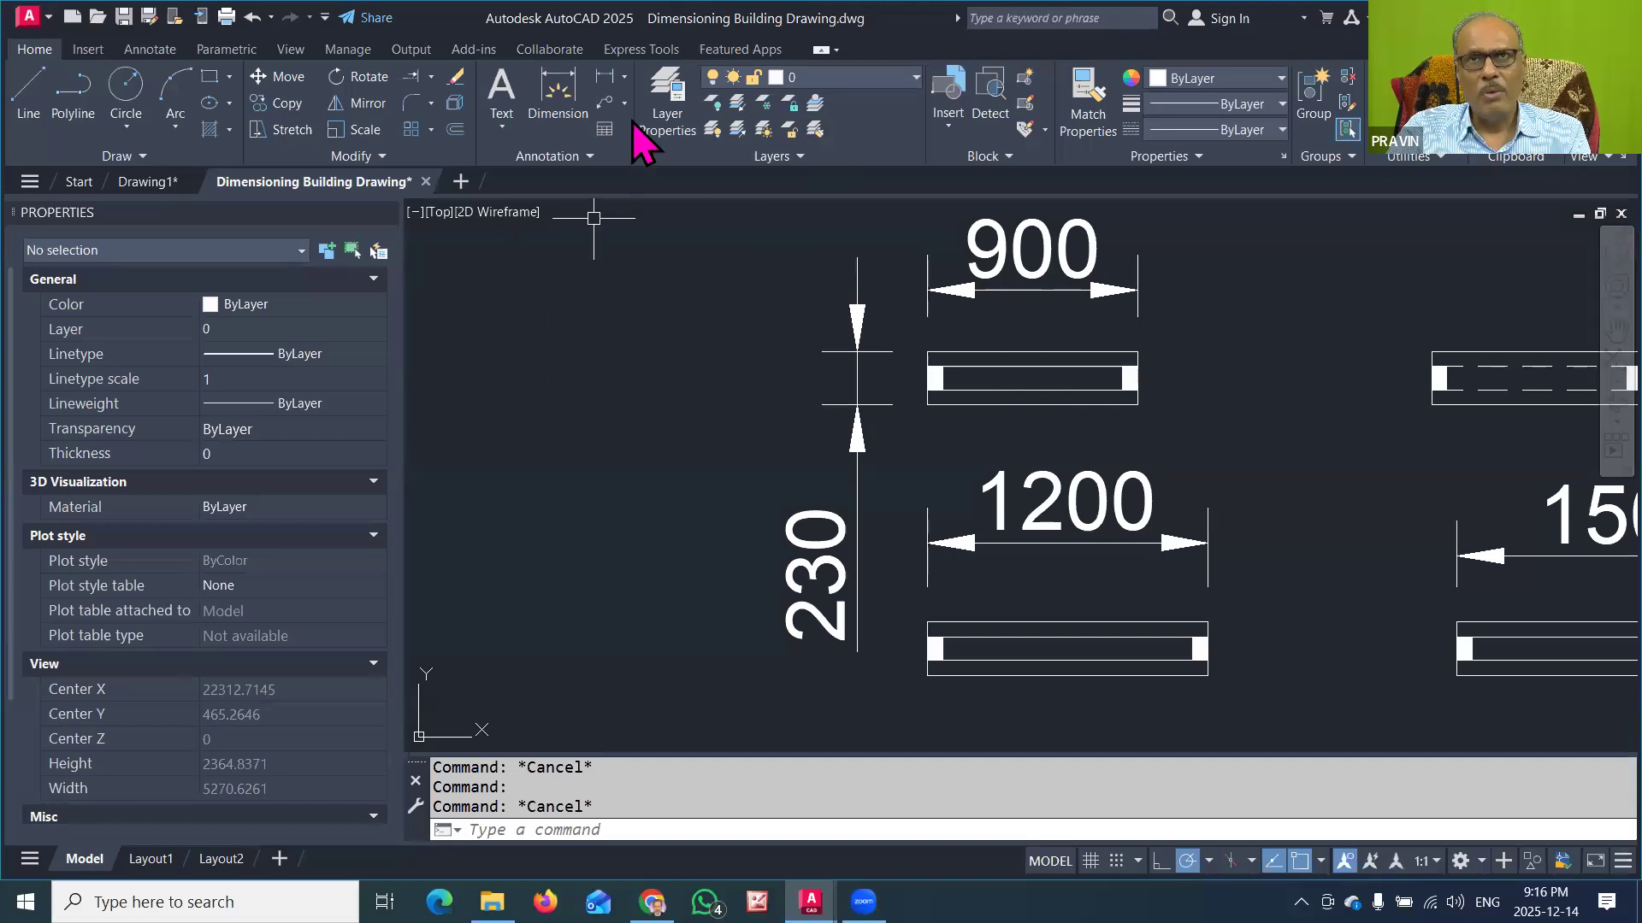
{"action": "left_click", "coordinate": [1025, 77]}
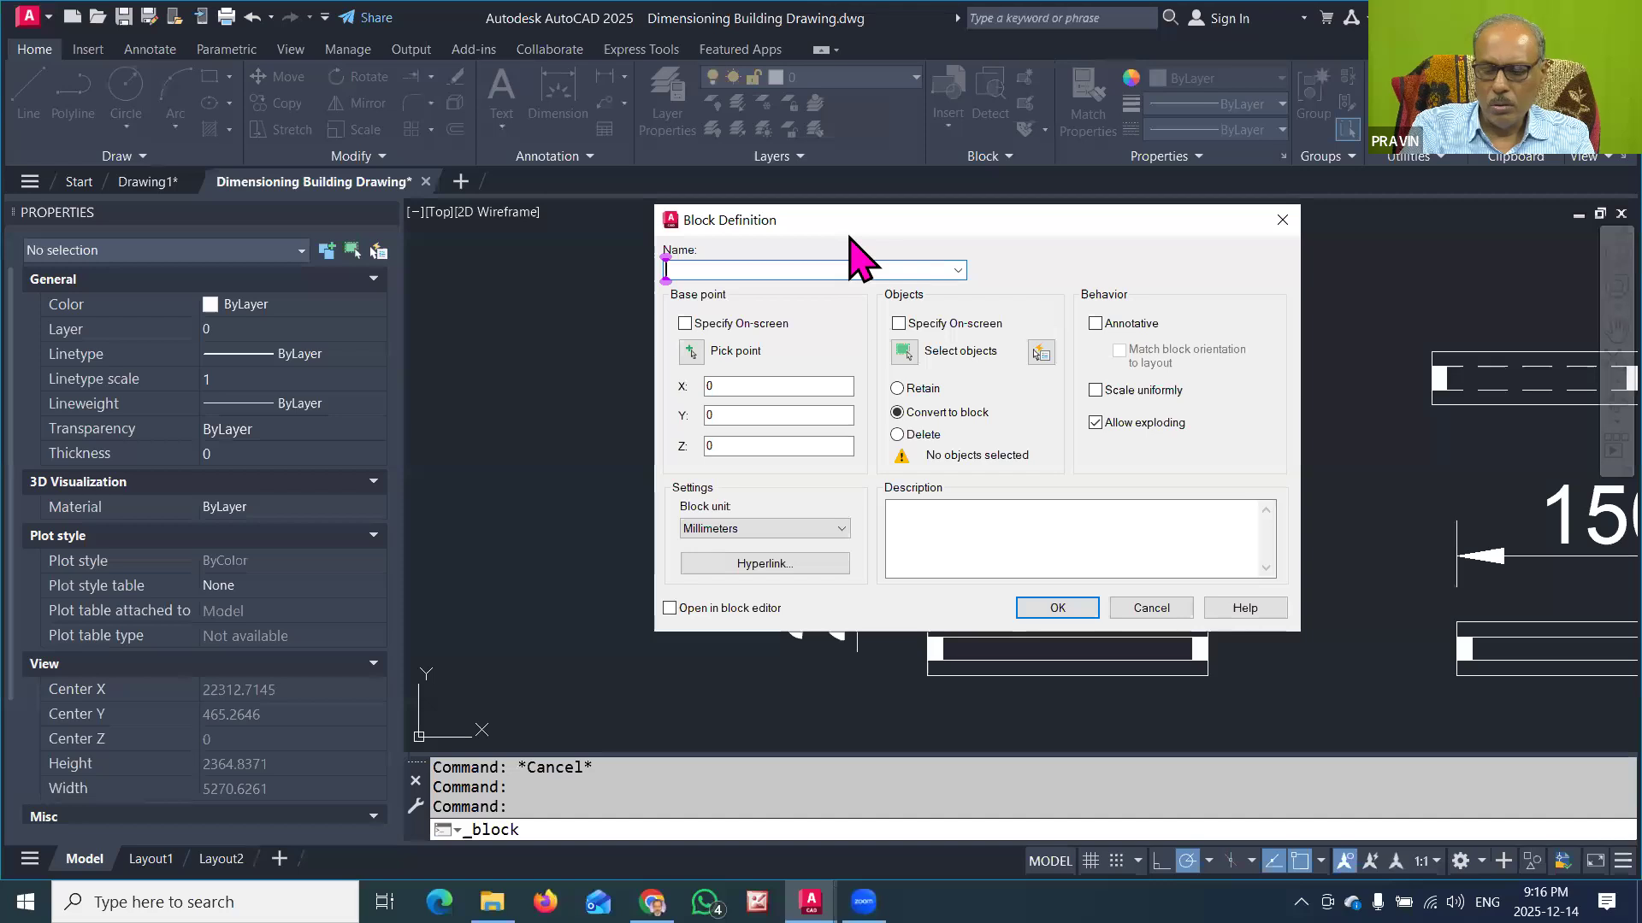
{"action": "type", "text": "WiNDOW"}
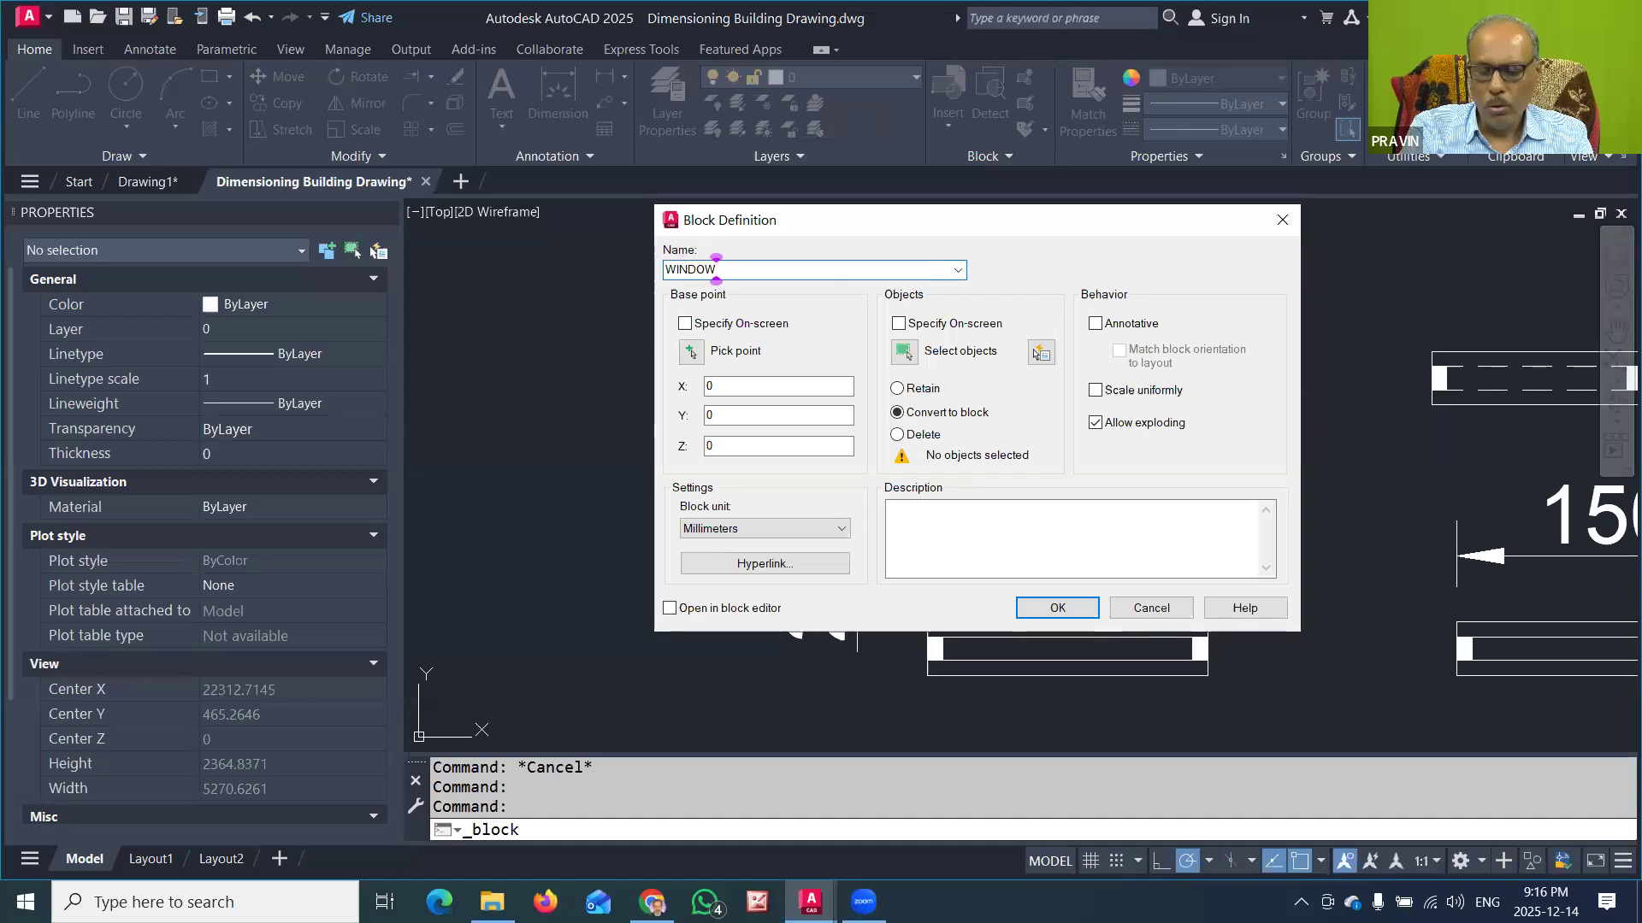
{"action": "type", "text": "900"}
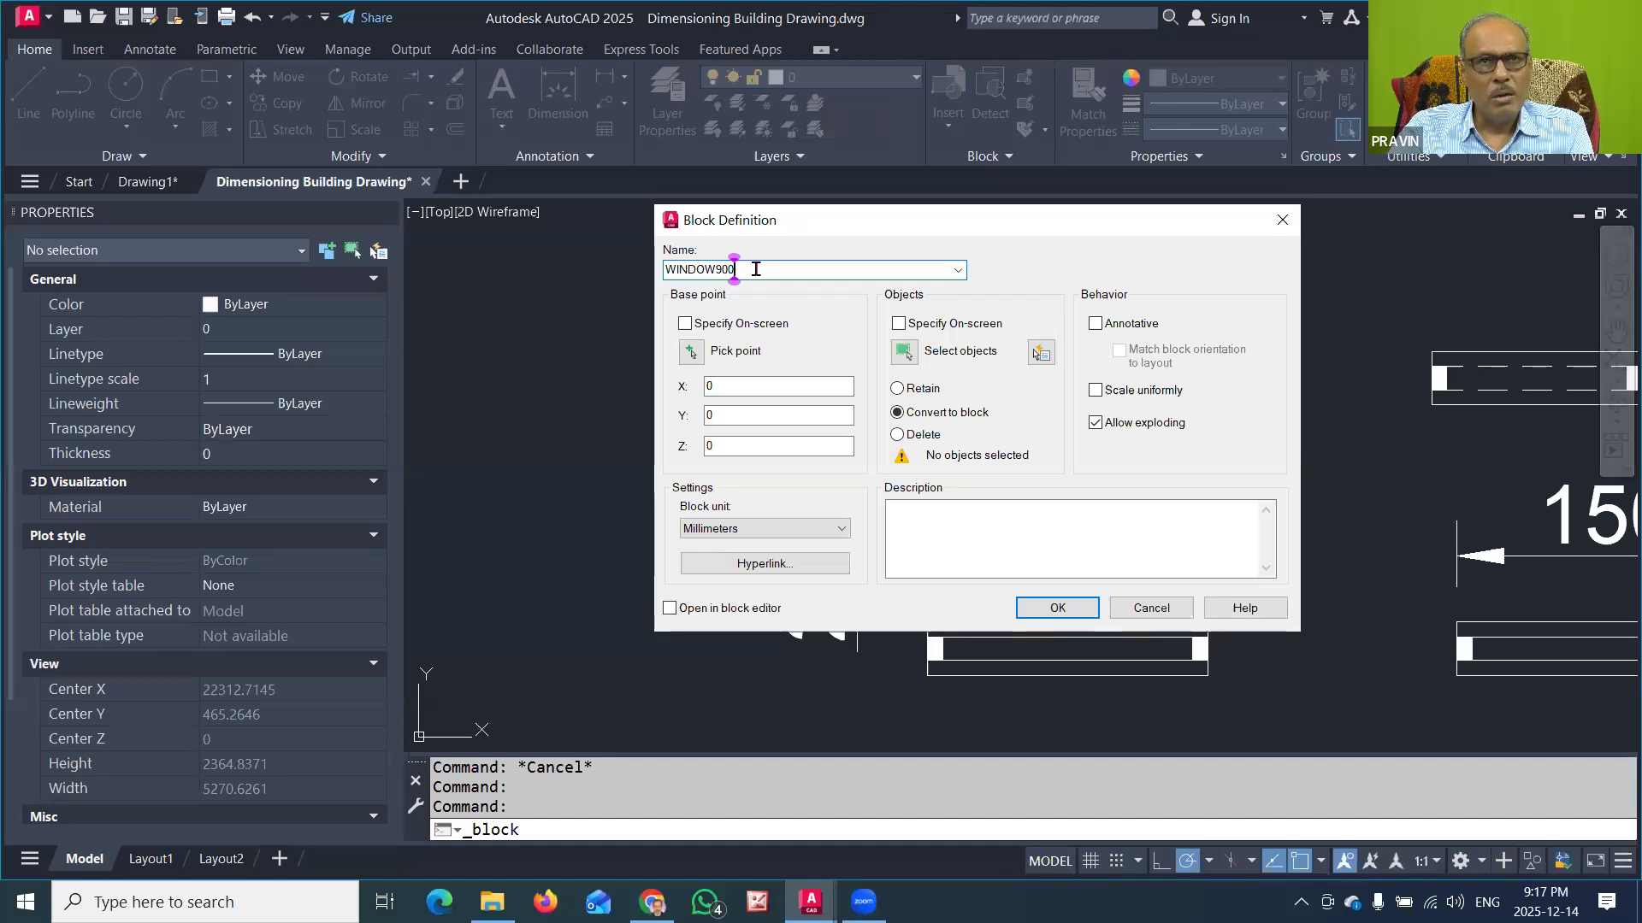
{"action": "left_click", "coordinate": [689, 353]}
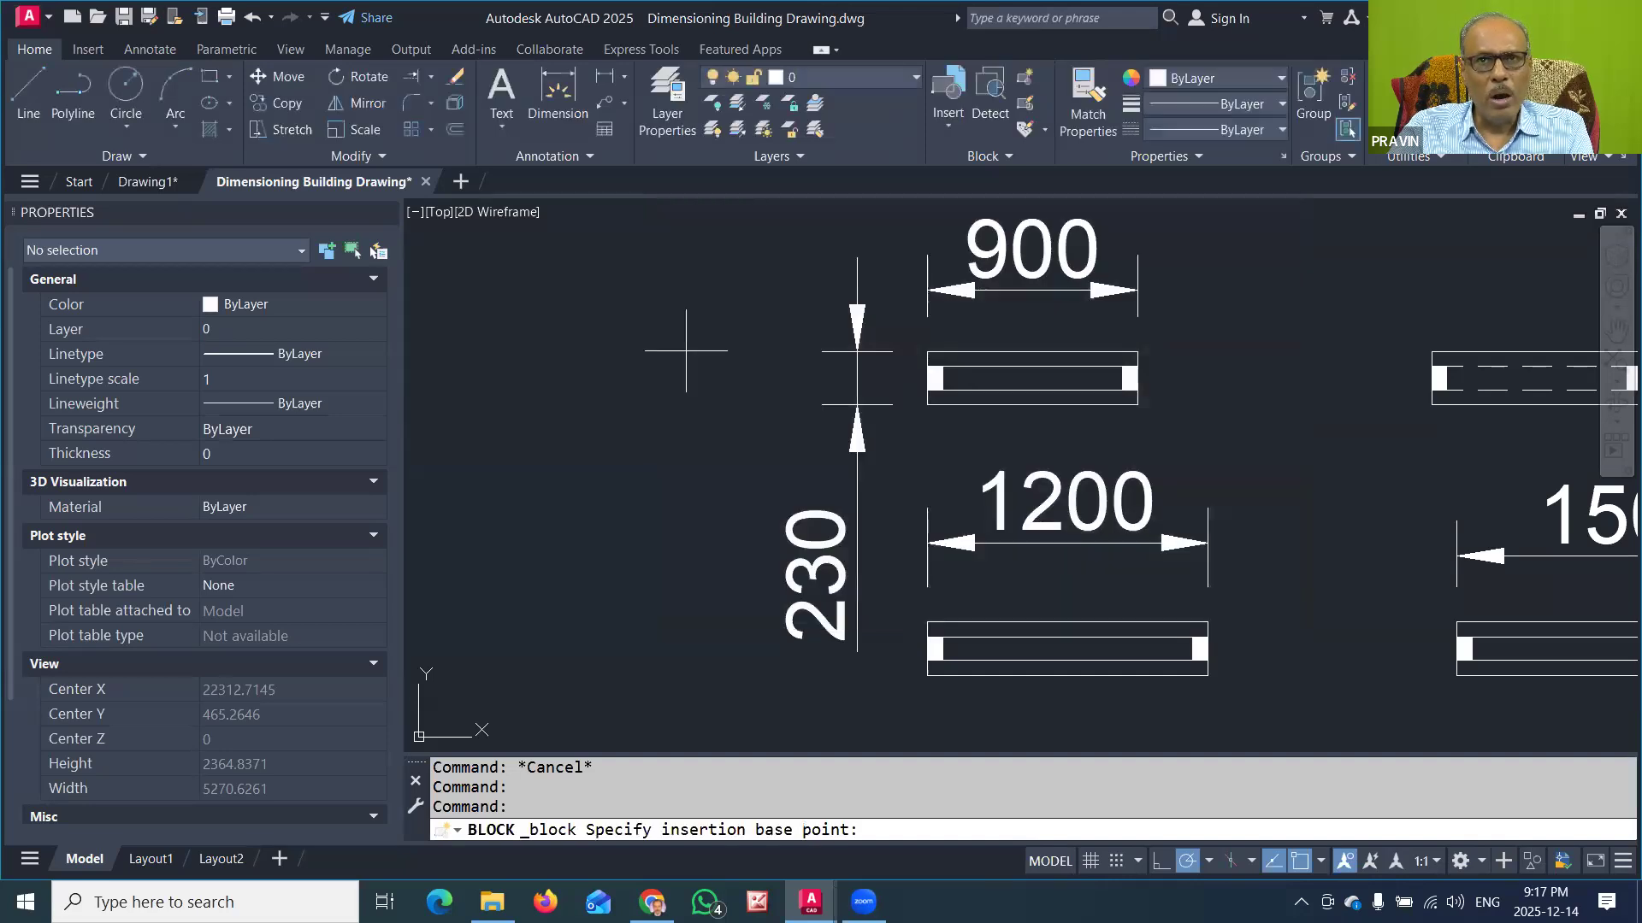
{"action": "left_click", "coordinate": [1033, 403]}
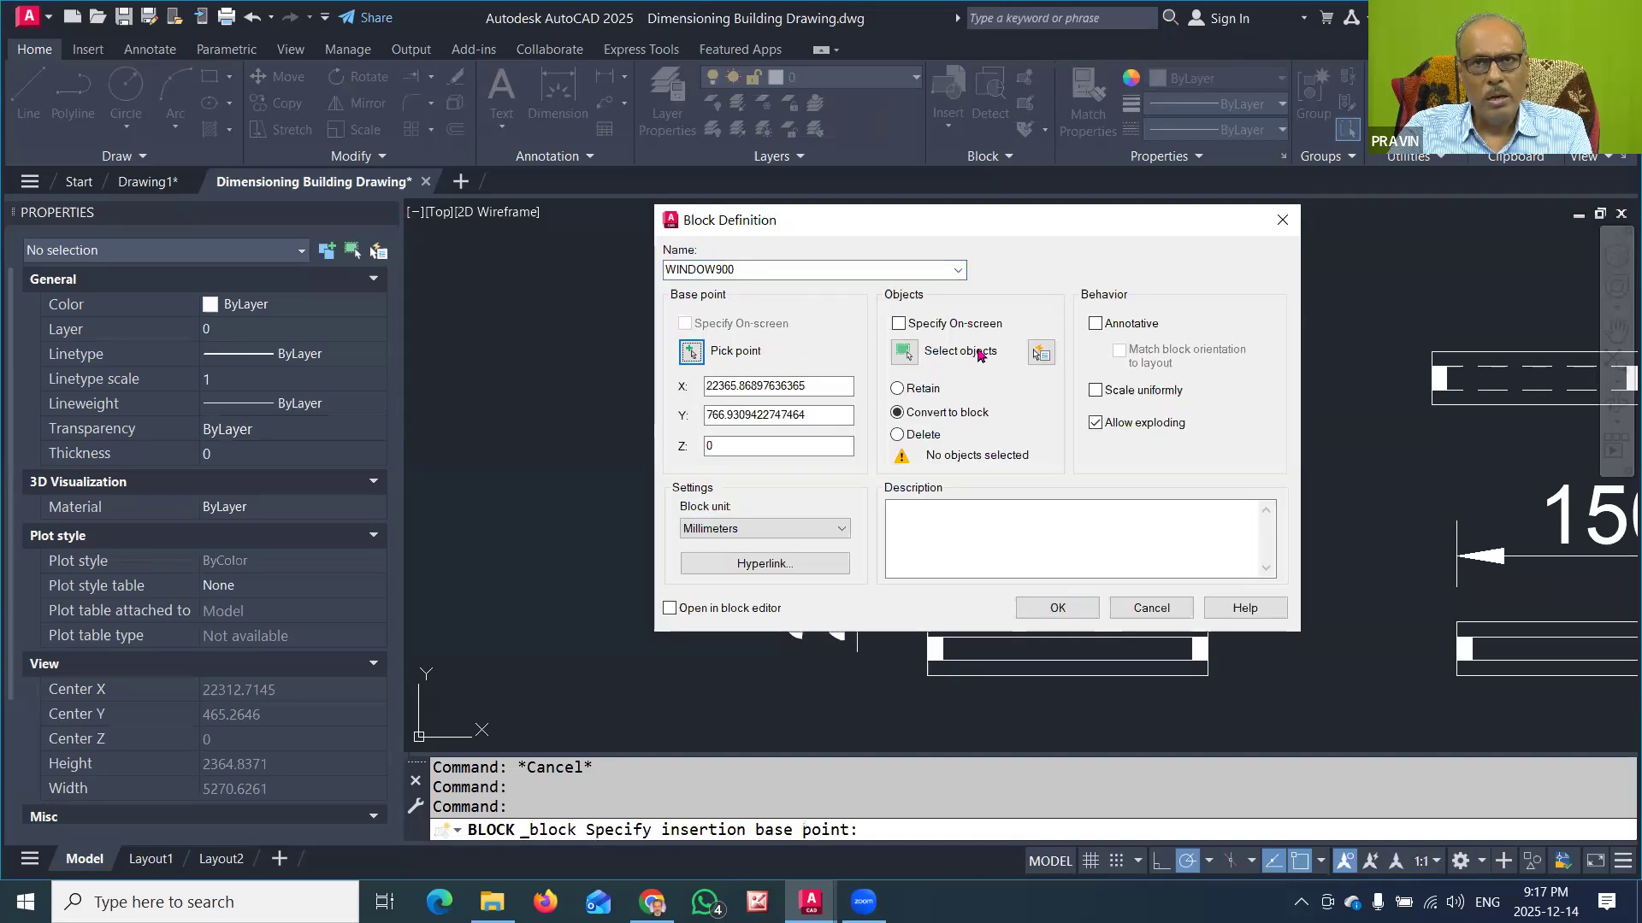
Step: Convert the whole 900-wide window symbol, without its dimensions, into the block and check its object type and name
{"action": "left_click", "coordinate": [903, 352]}
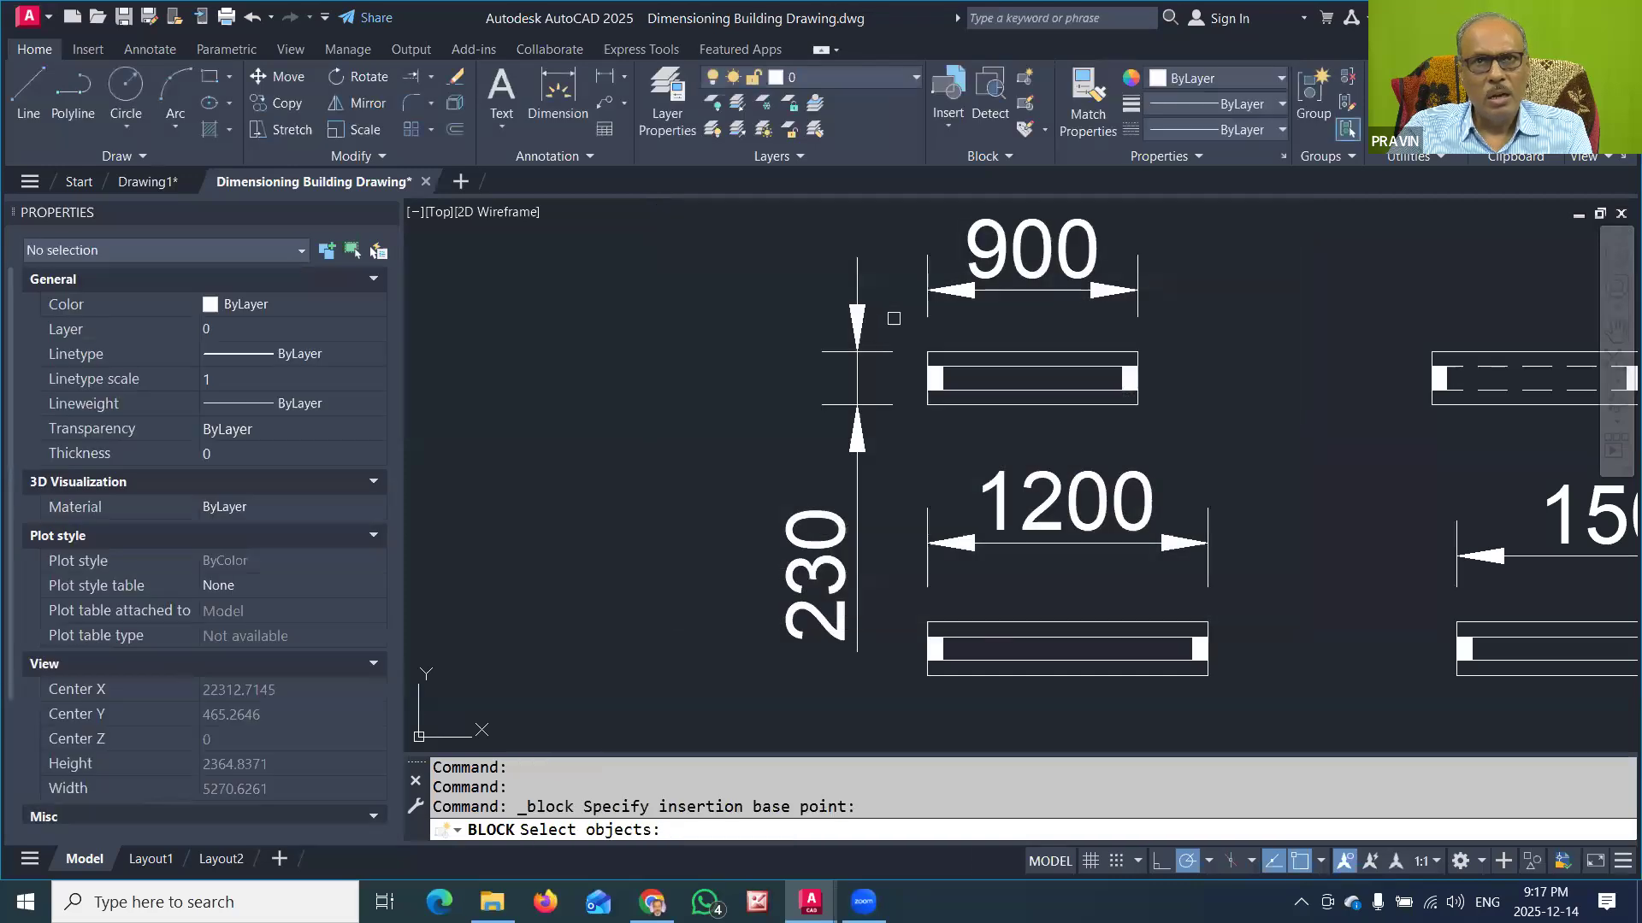
{"action": "left_click", "coordinate": [911, 335]}
{"action": "left_click", "coordinate": [1187, 415]}
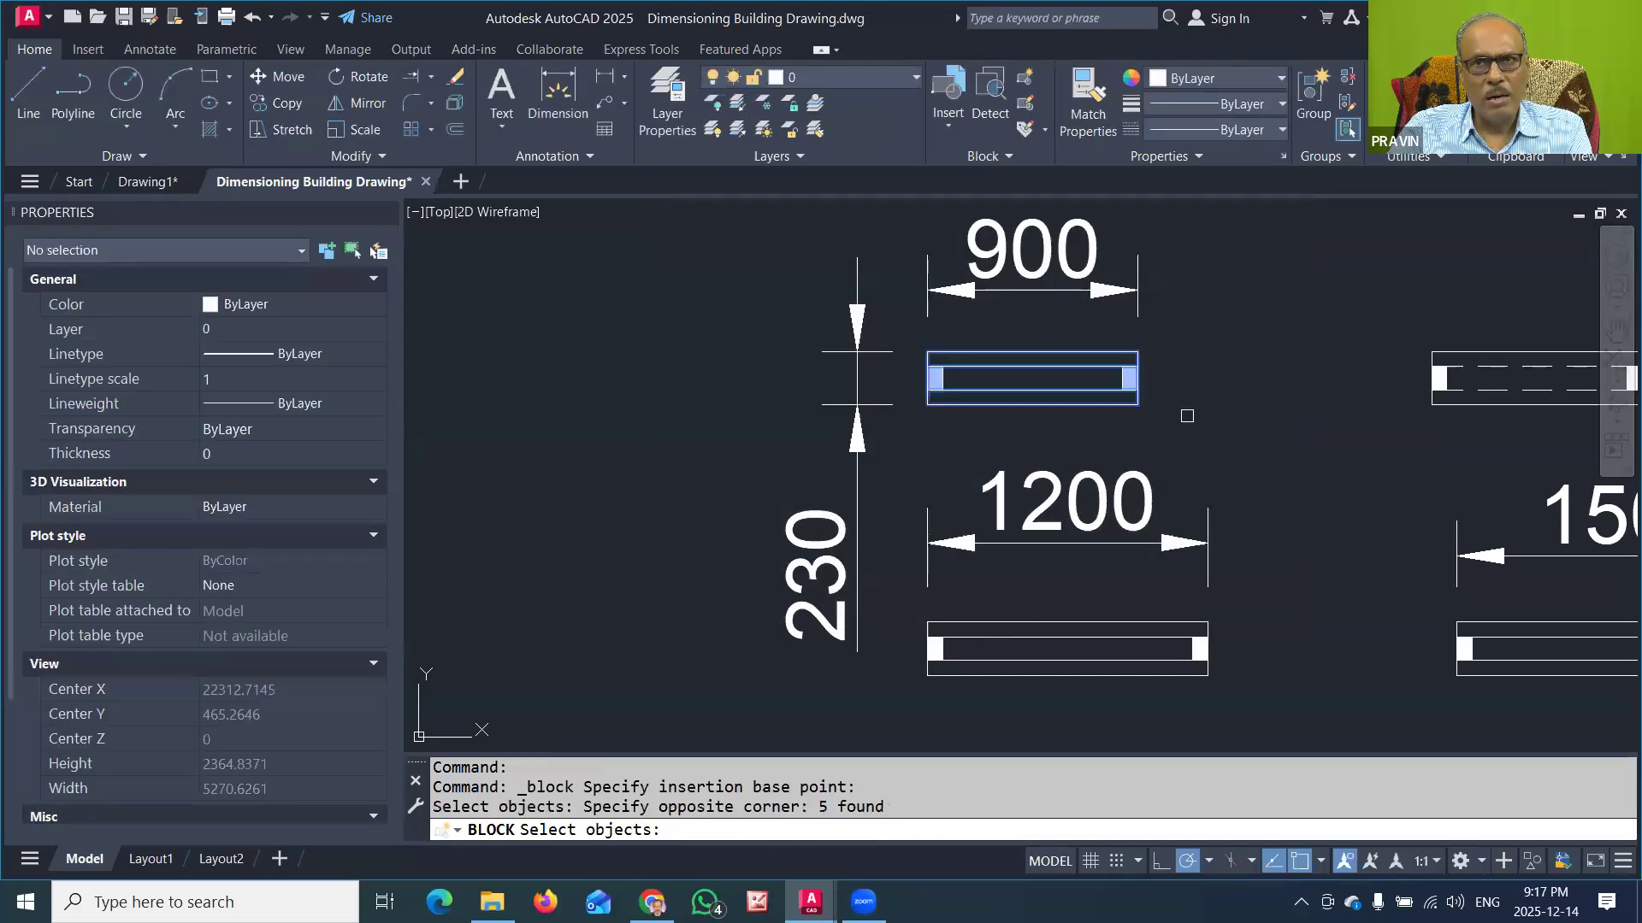
{"action": "key", "text": "Return"}
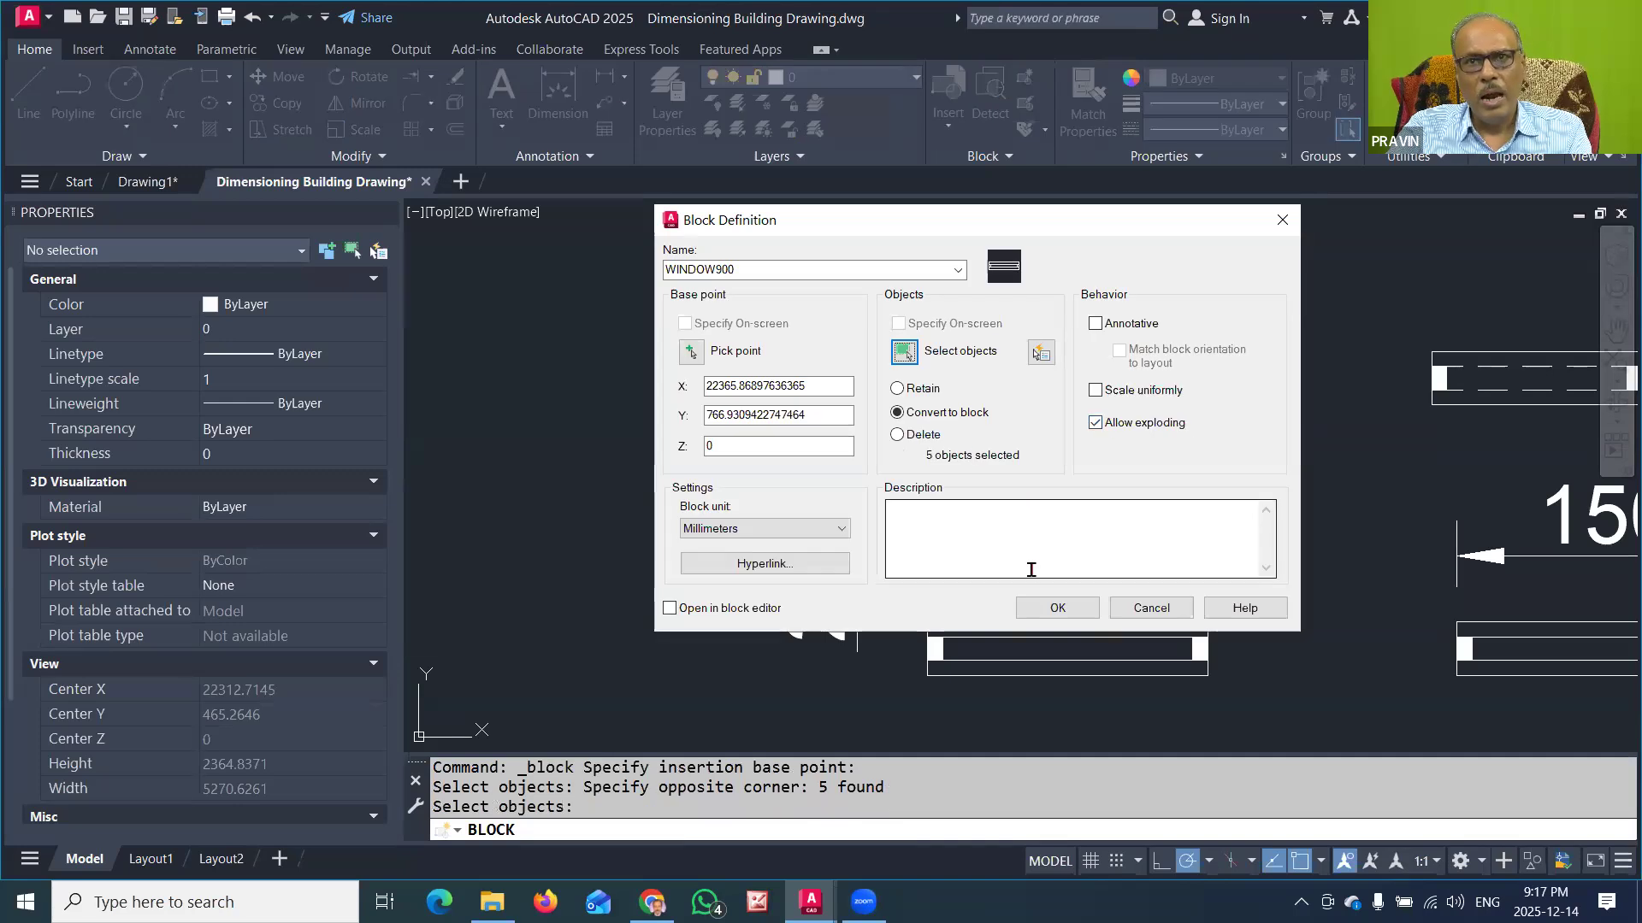
{"action": "left_click", "coordinate": [1060, 612]}
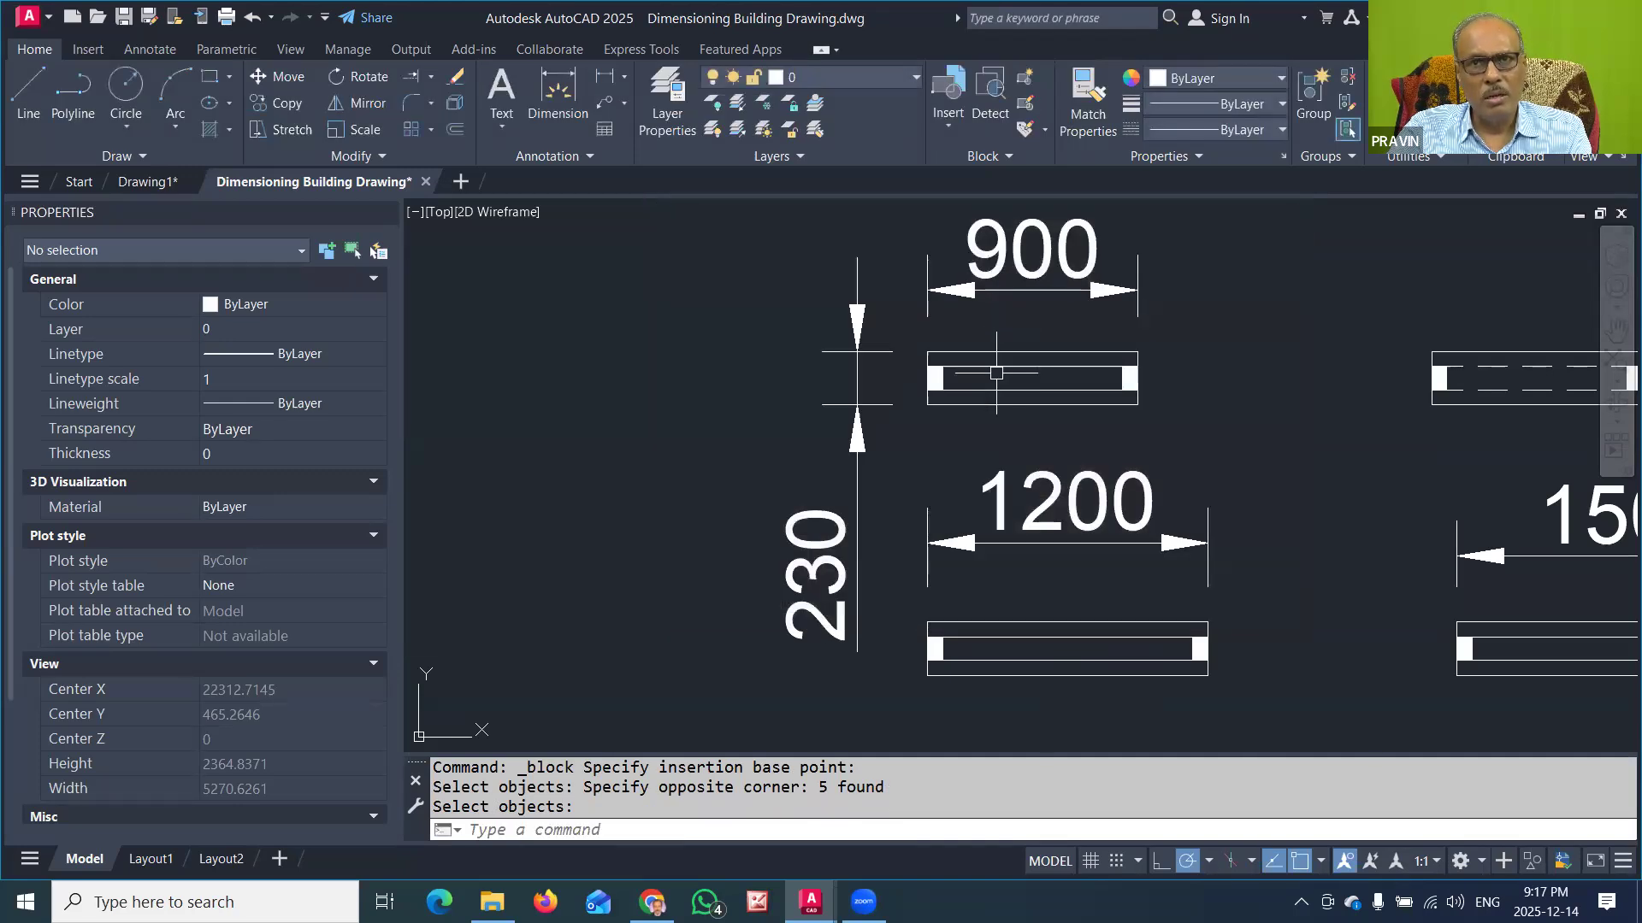
{"action": "left_click", "coordinate": [997, 392]}
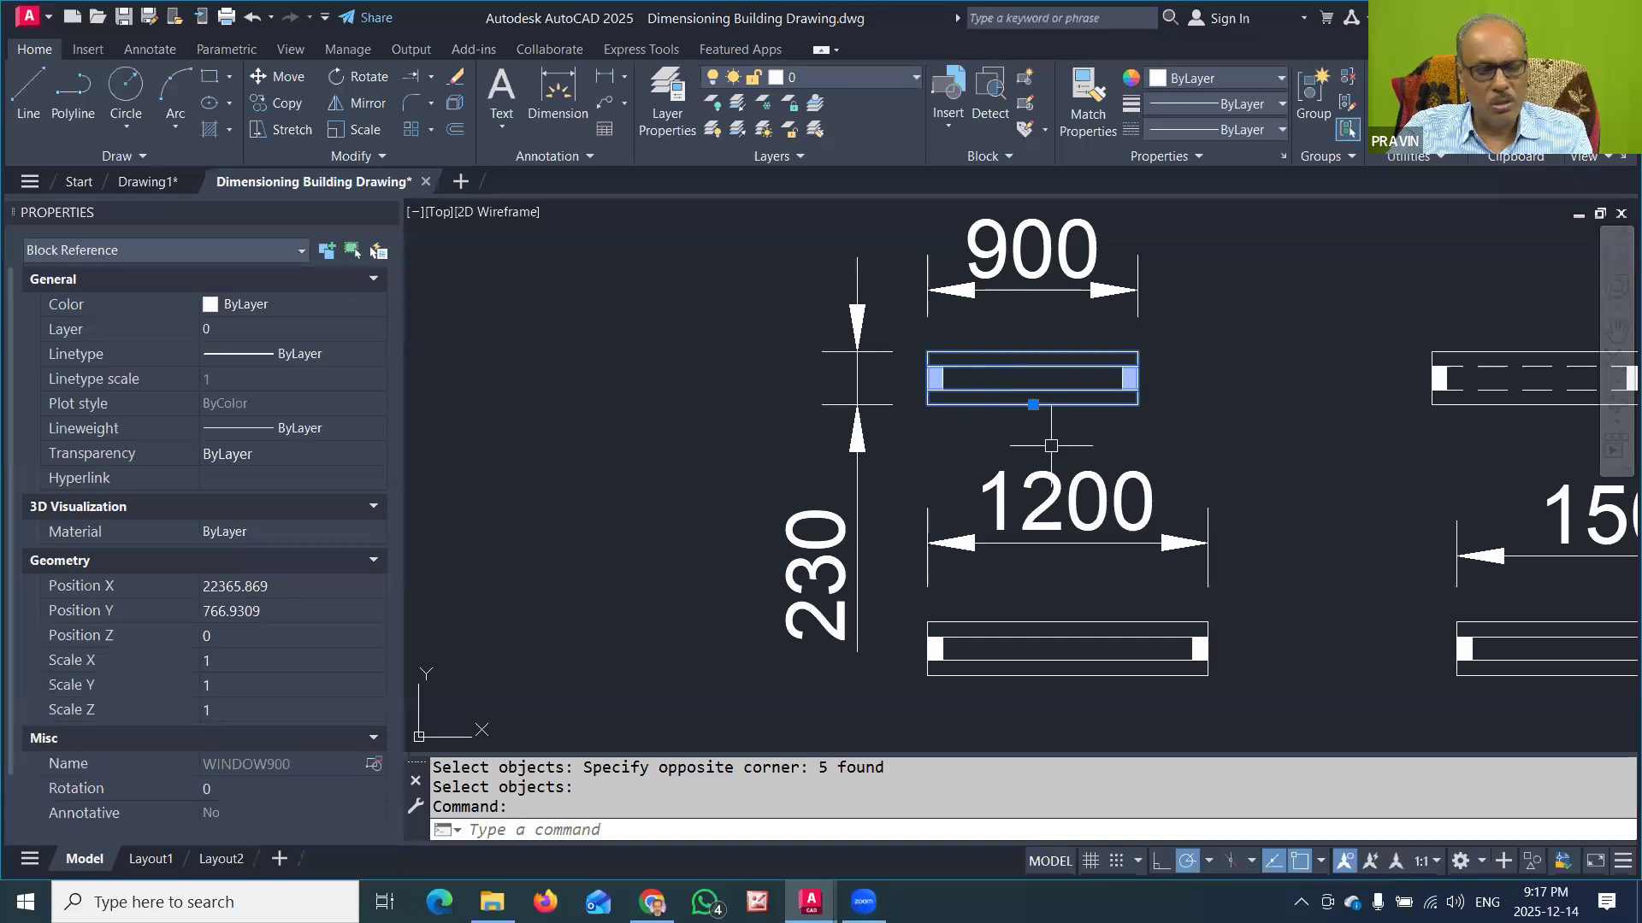
{"action": "key", "text": "Escape"}
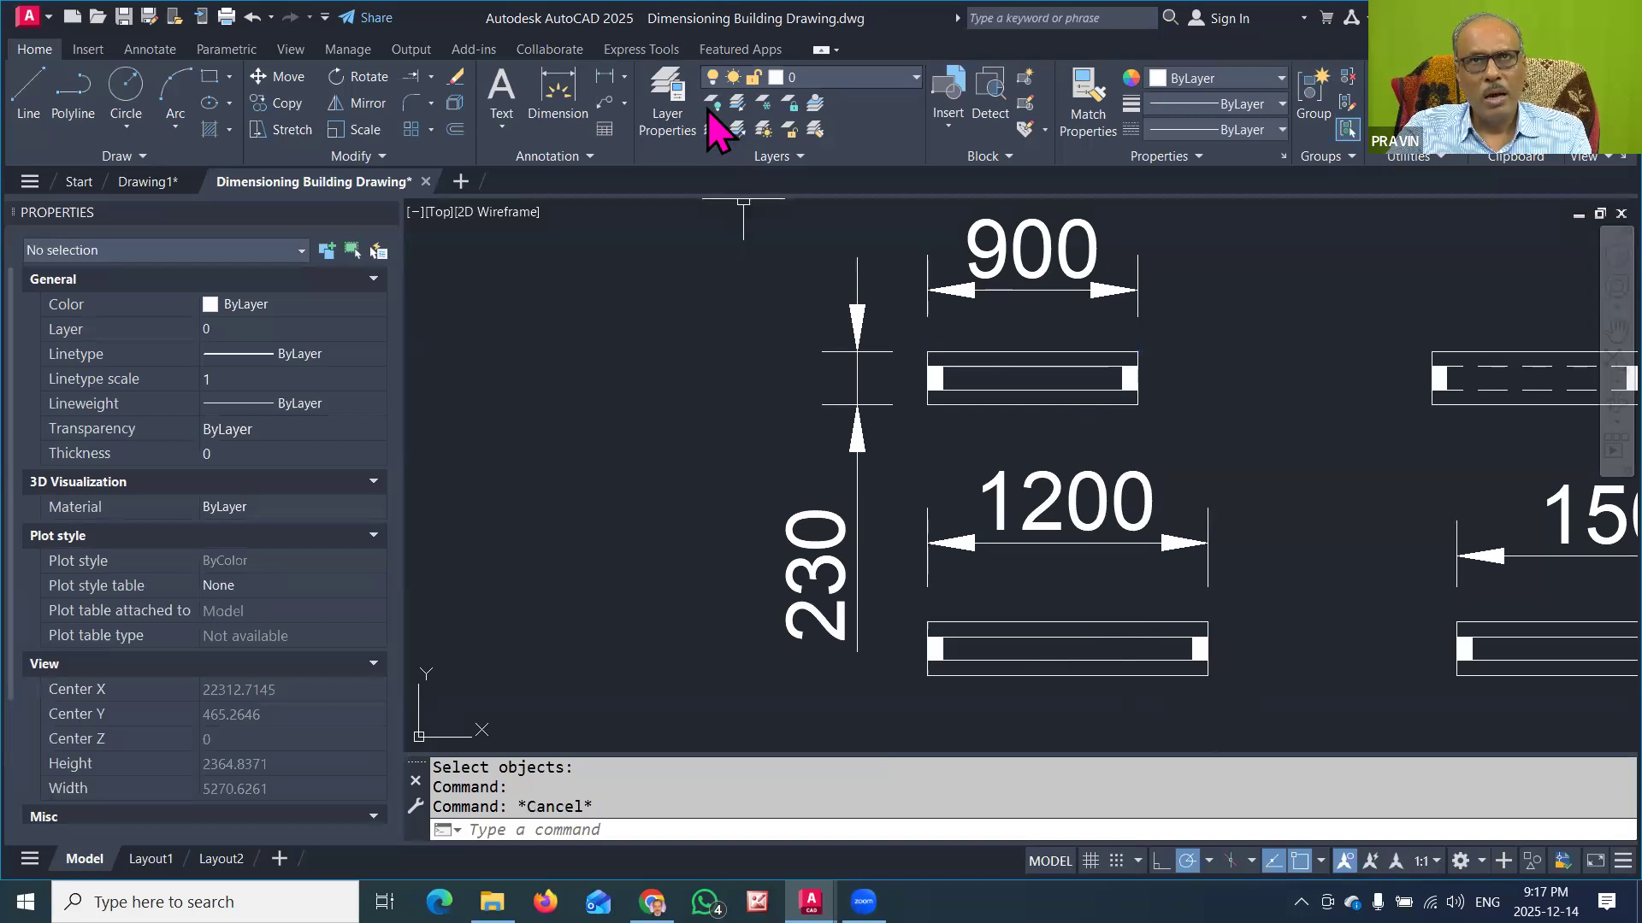
Step: Start a block definition named WINDOW1200 for the 1200-wide window, with the base point at the midpoint of its lower edge
{"action": "left_click", "coordinate": [1025, 77]}
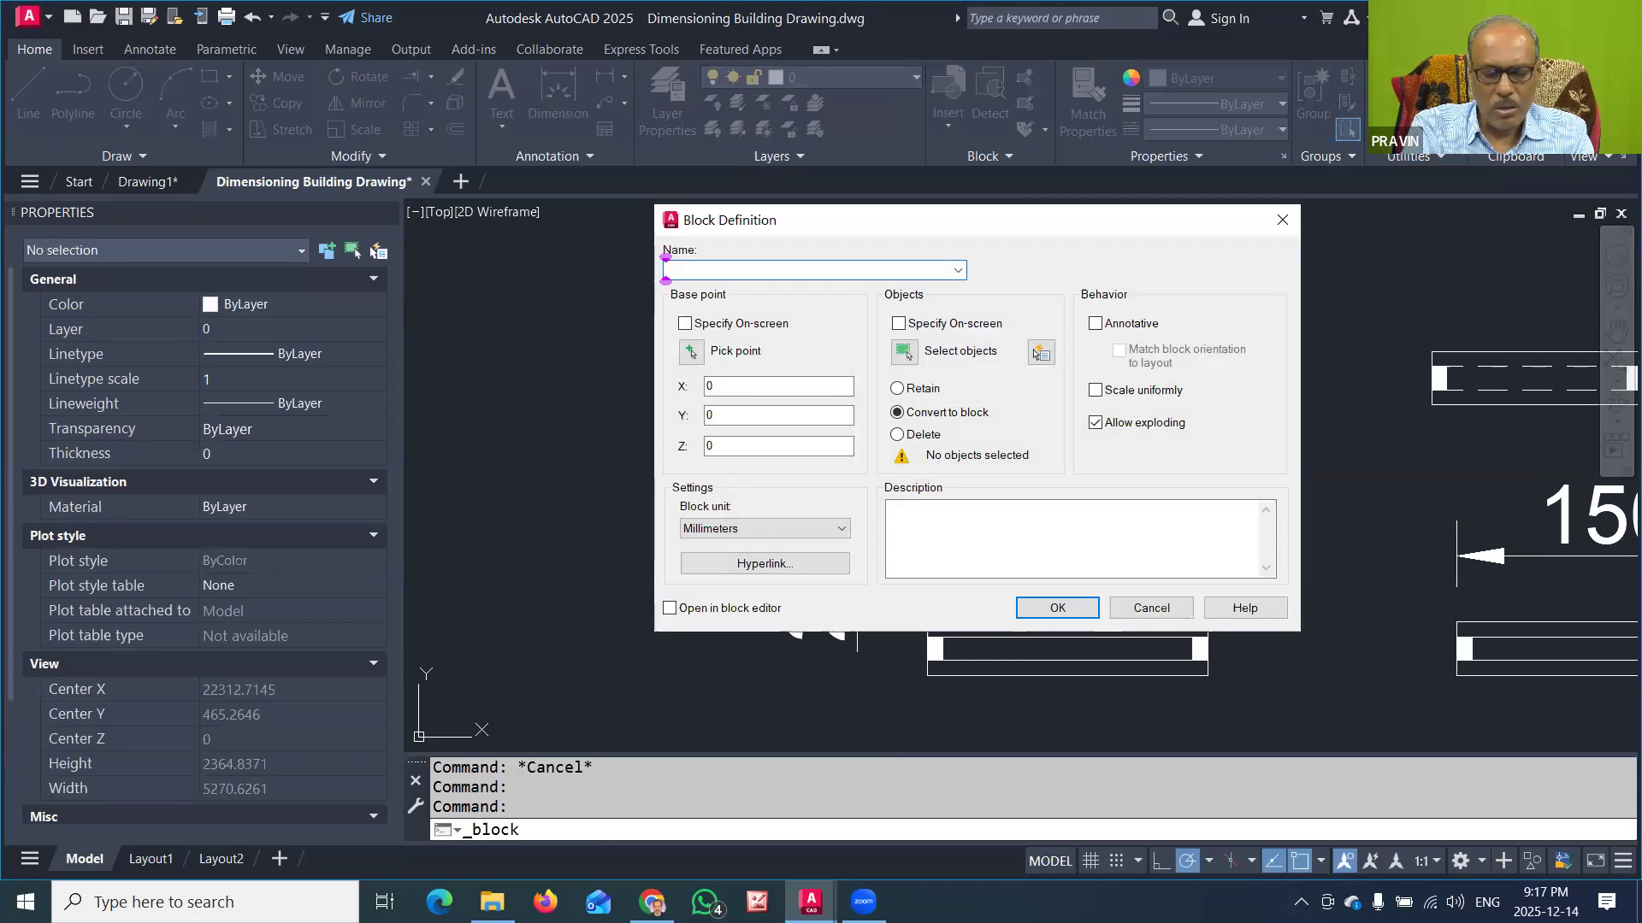
{"action": "type", "text": "WINDOW1200"}
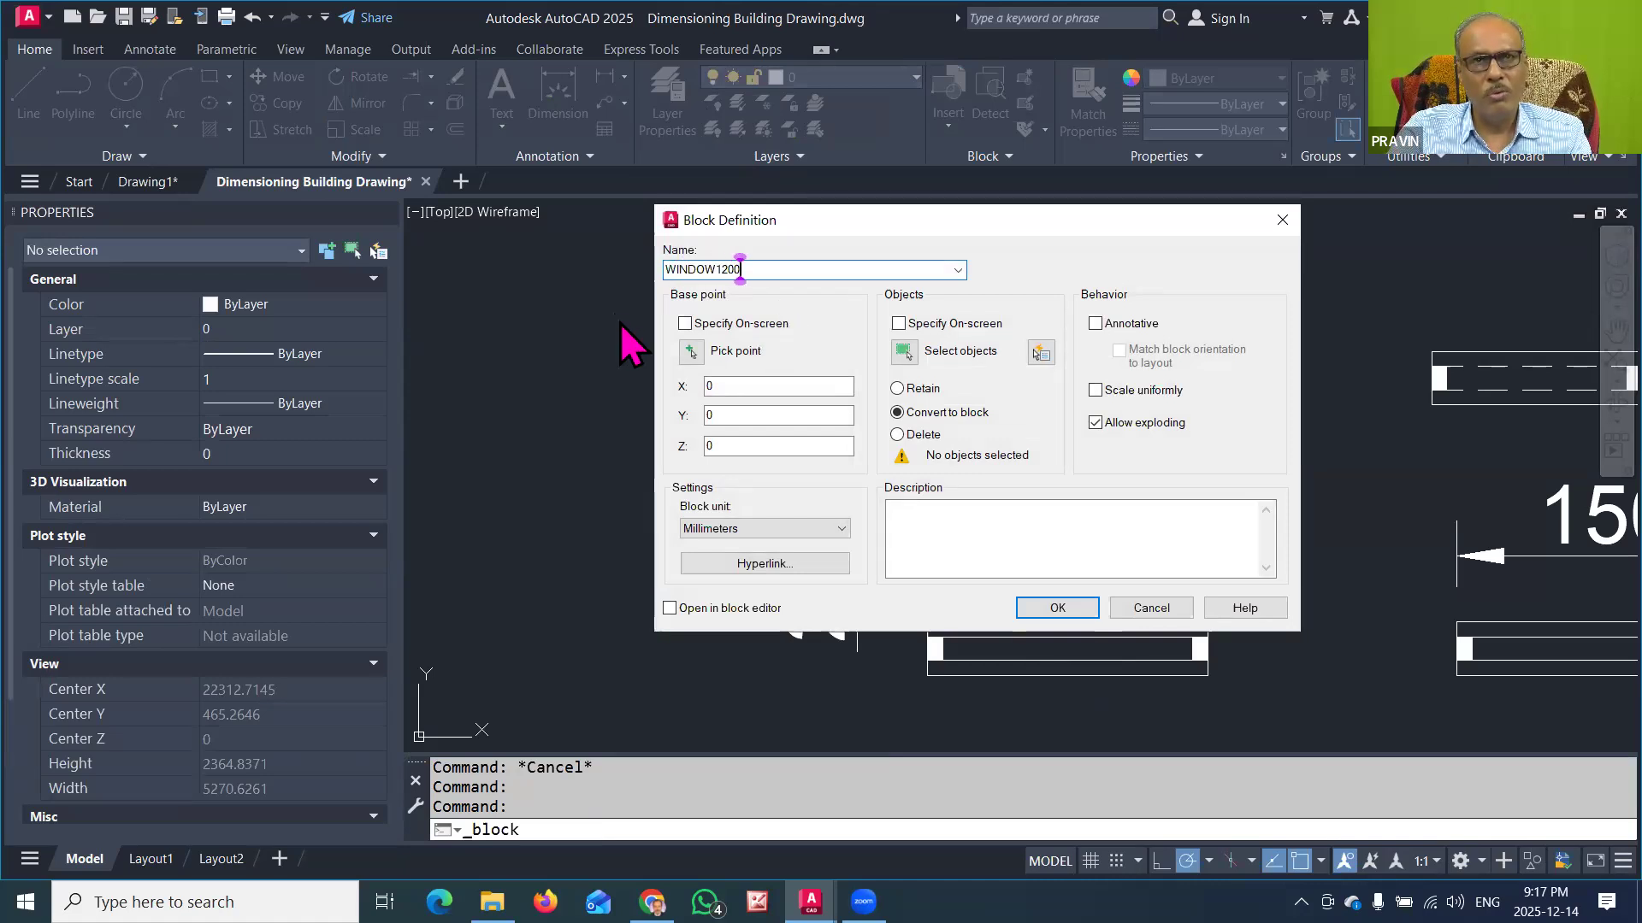
{"action": "left_click", "coordinate": [691, 350]}
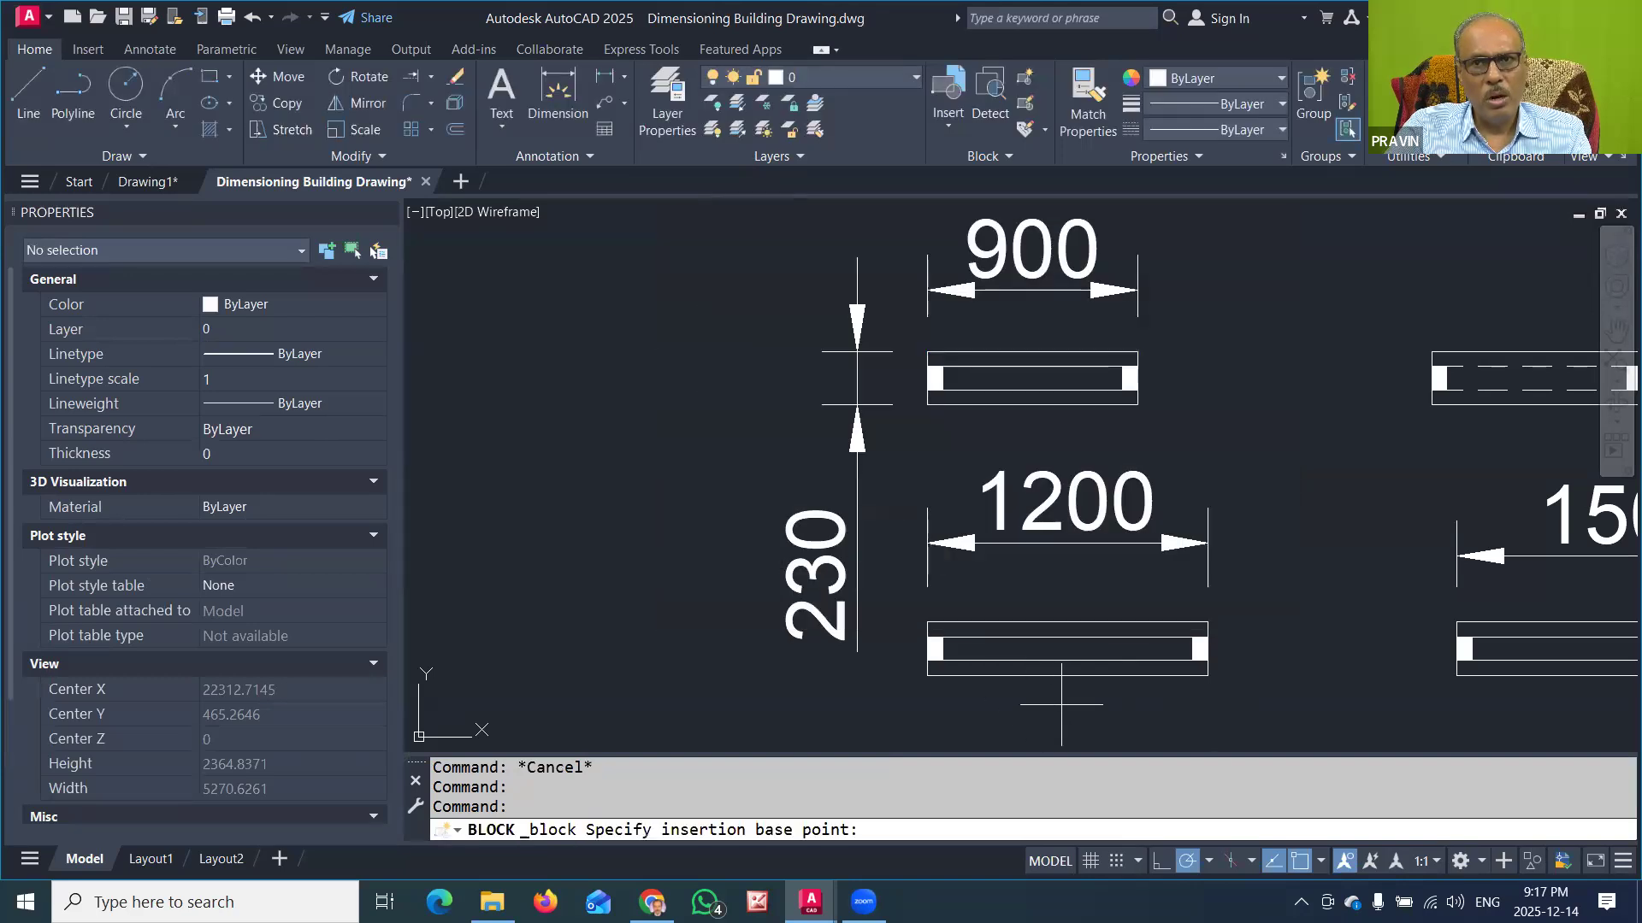
{"action": "left_click", "coordinate": [1068, 675]}
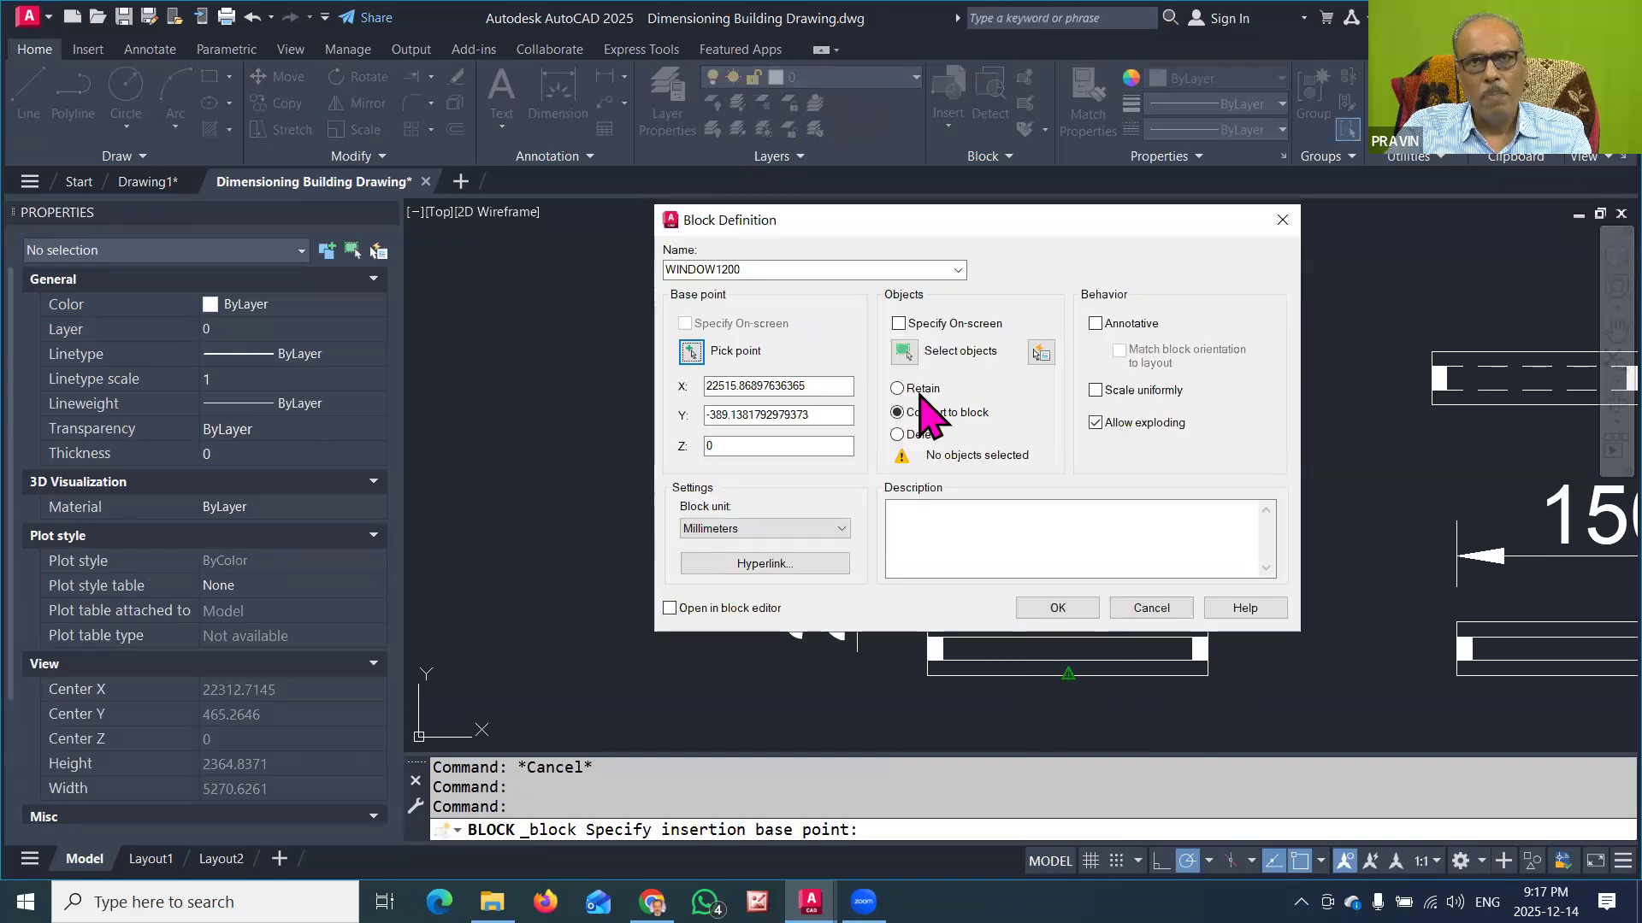
Step: Select the whole 1200-wide window symbol without its dimensions and convert it into the WINDOW1200 block
{"action": "left_click", "coordinate": [904, 351]}
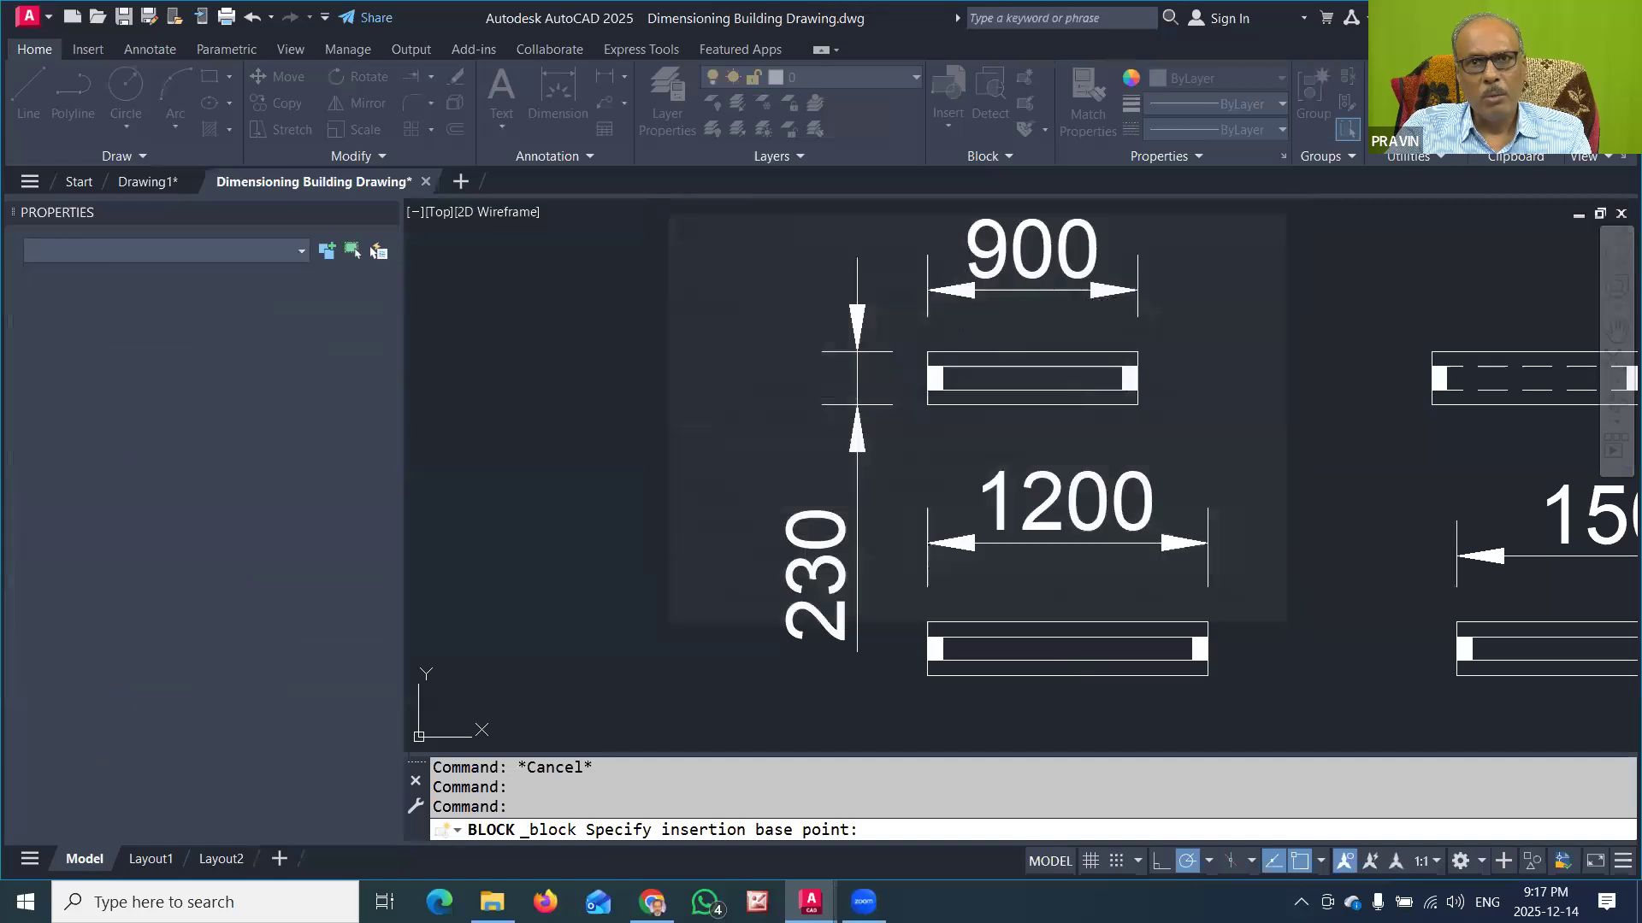
{"action": "left_click", "coordinate": [908, 609]}
{"action": "left_click", "coordinate": [1224, 697]}
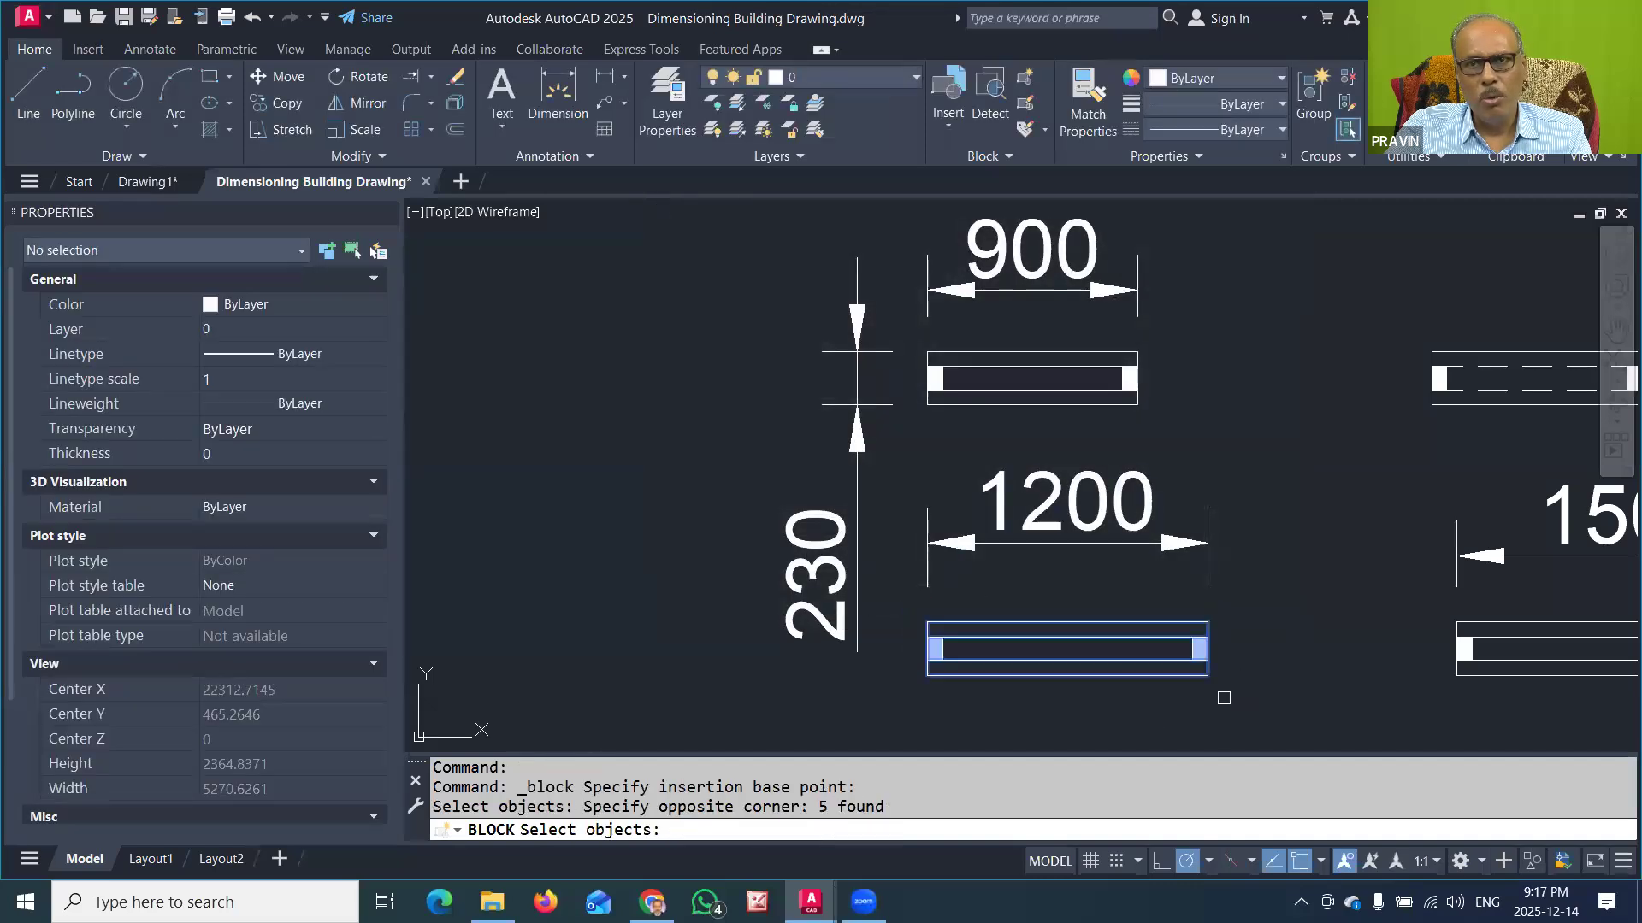
{"action": "key", "text": "Return"}
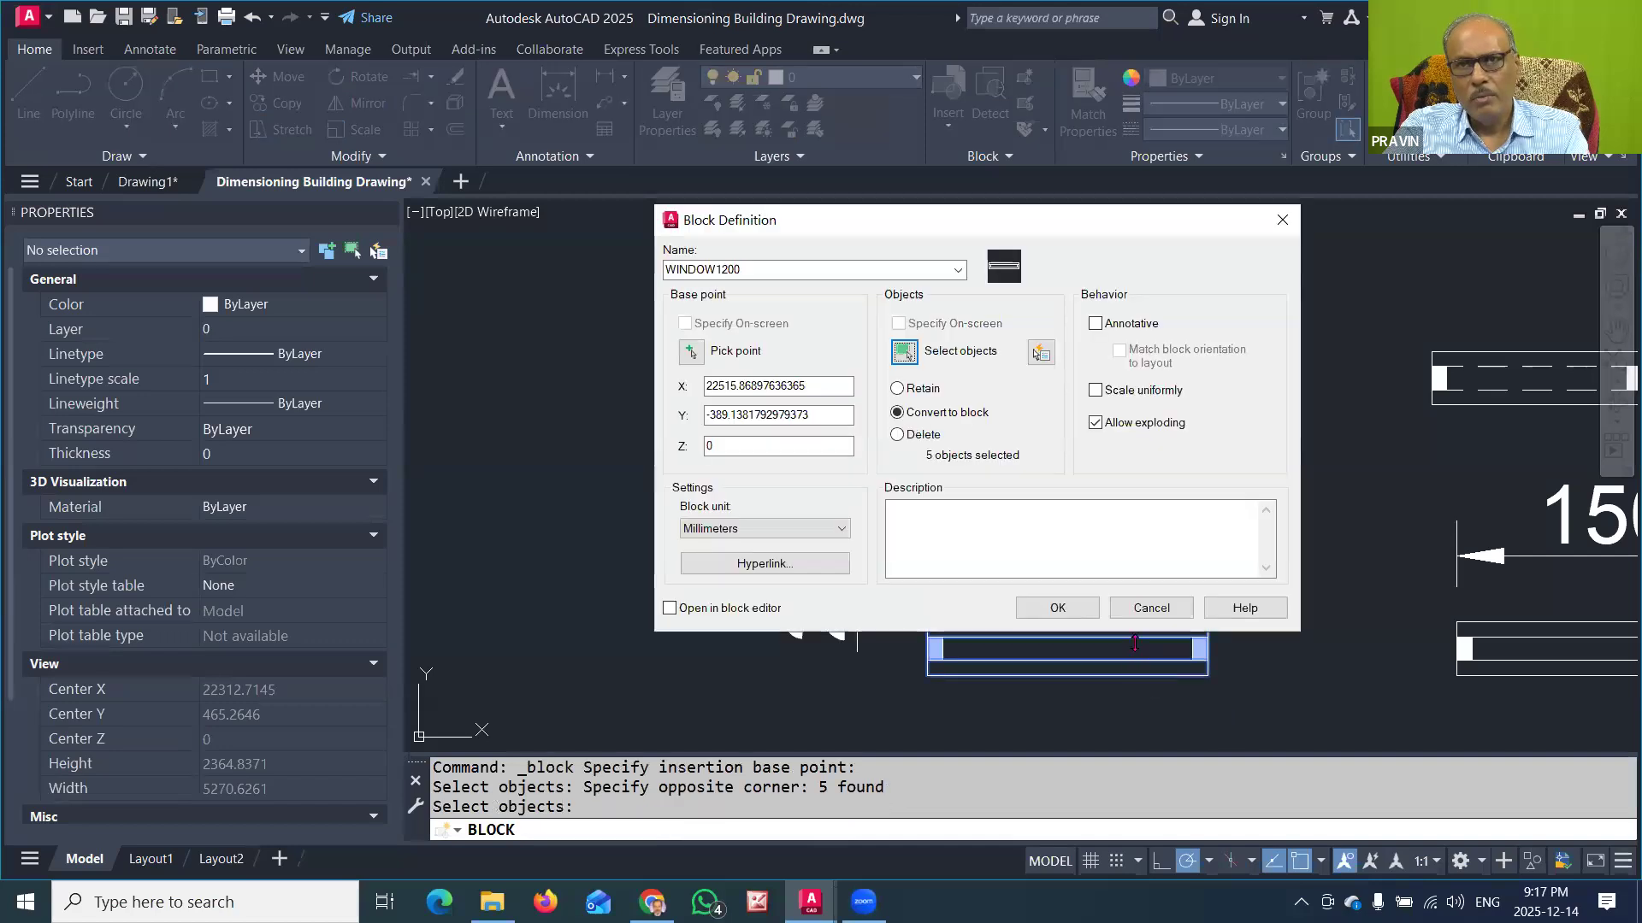
{"action": "left_click", "coordinate": [1057, 608]}
Step: Start a block definition named WINDOW1500 for the 1500-wide window, with the base point at the midpoint of its lower edge
{"action": "middle_click_drag", "start_coordinate": [1245, 531], "coordinate": [781, 542]}
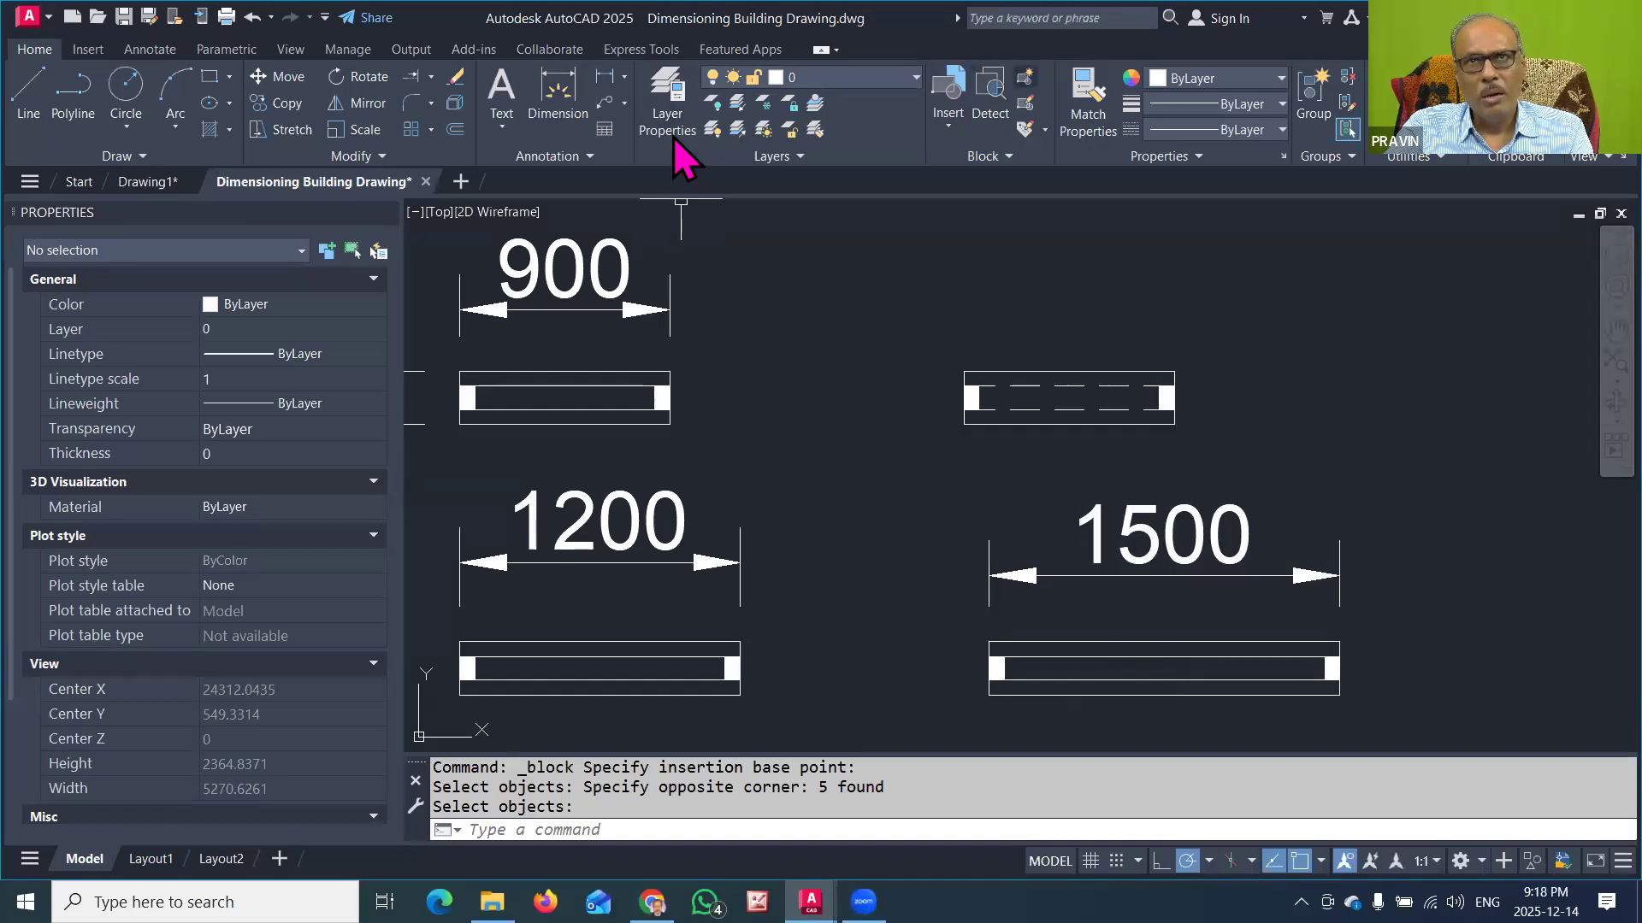
{"action": "left_click", "coordinate": [1025, 78]}
{"action": "type", "text": "WINDOW1500"}
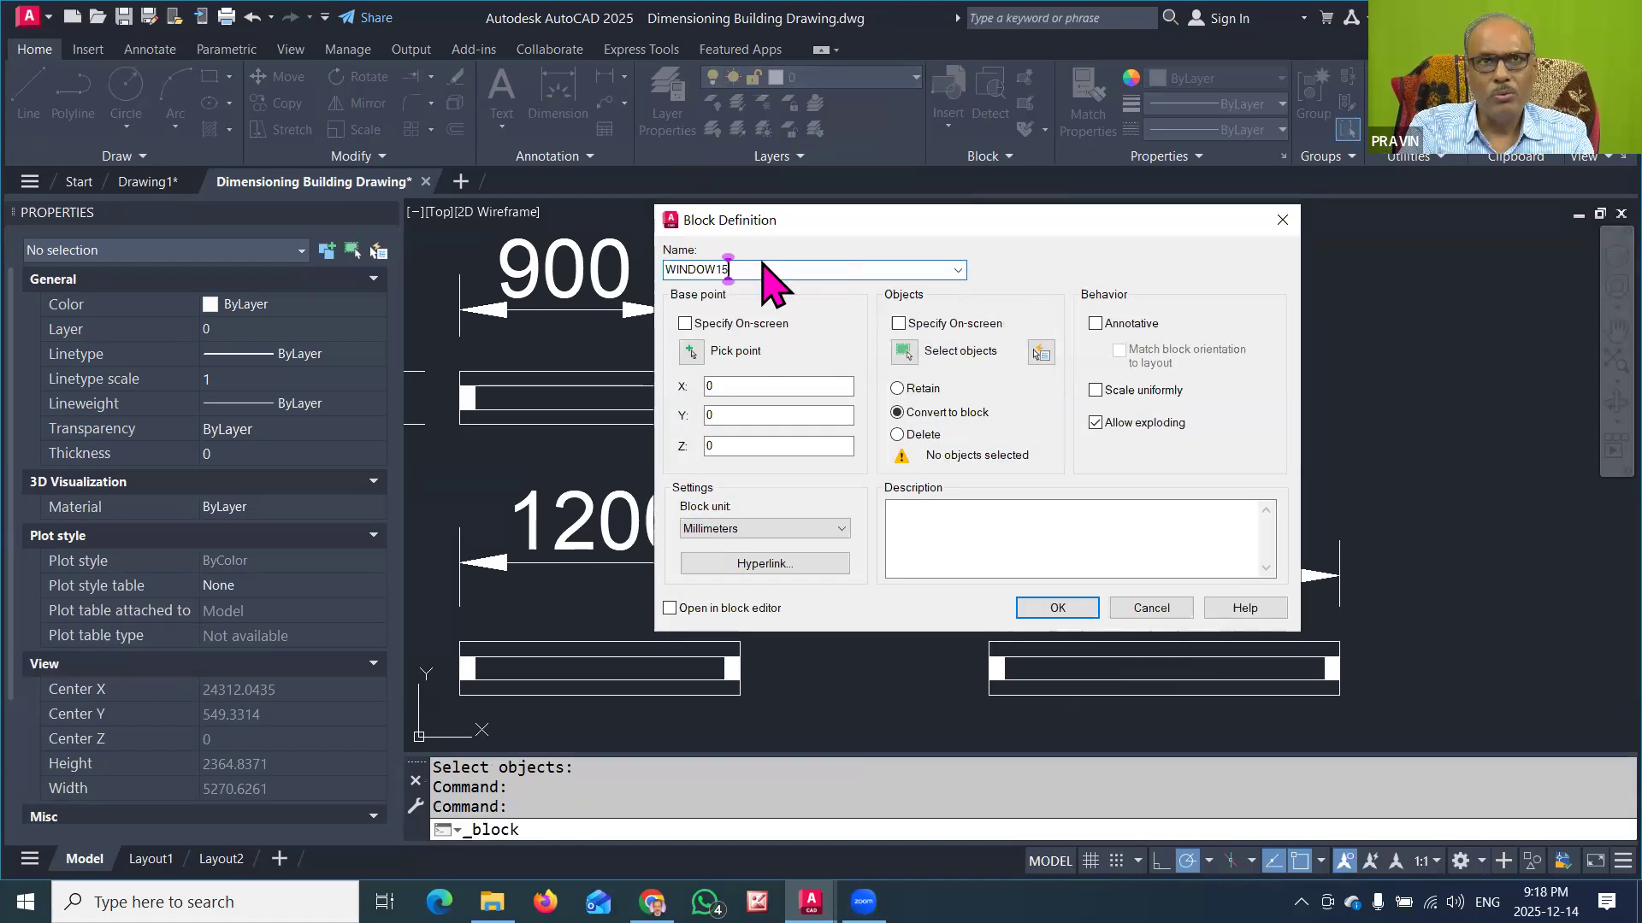
{"action": "left_click", "coordinate": [691, 350]}
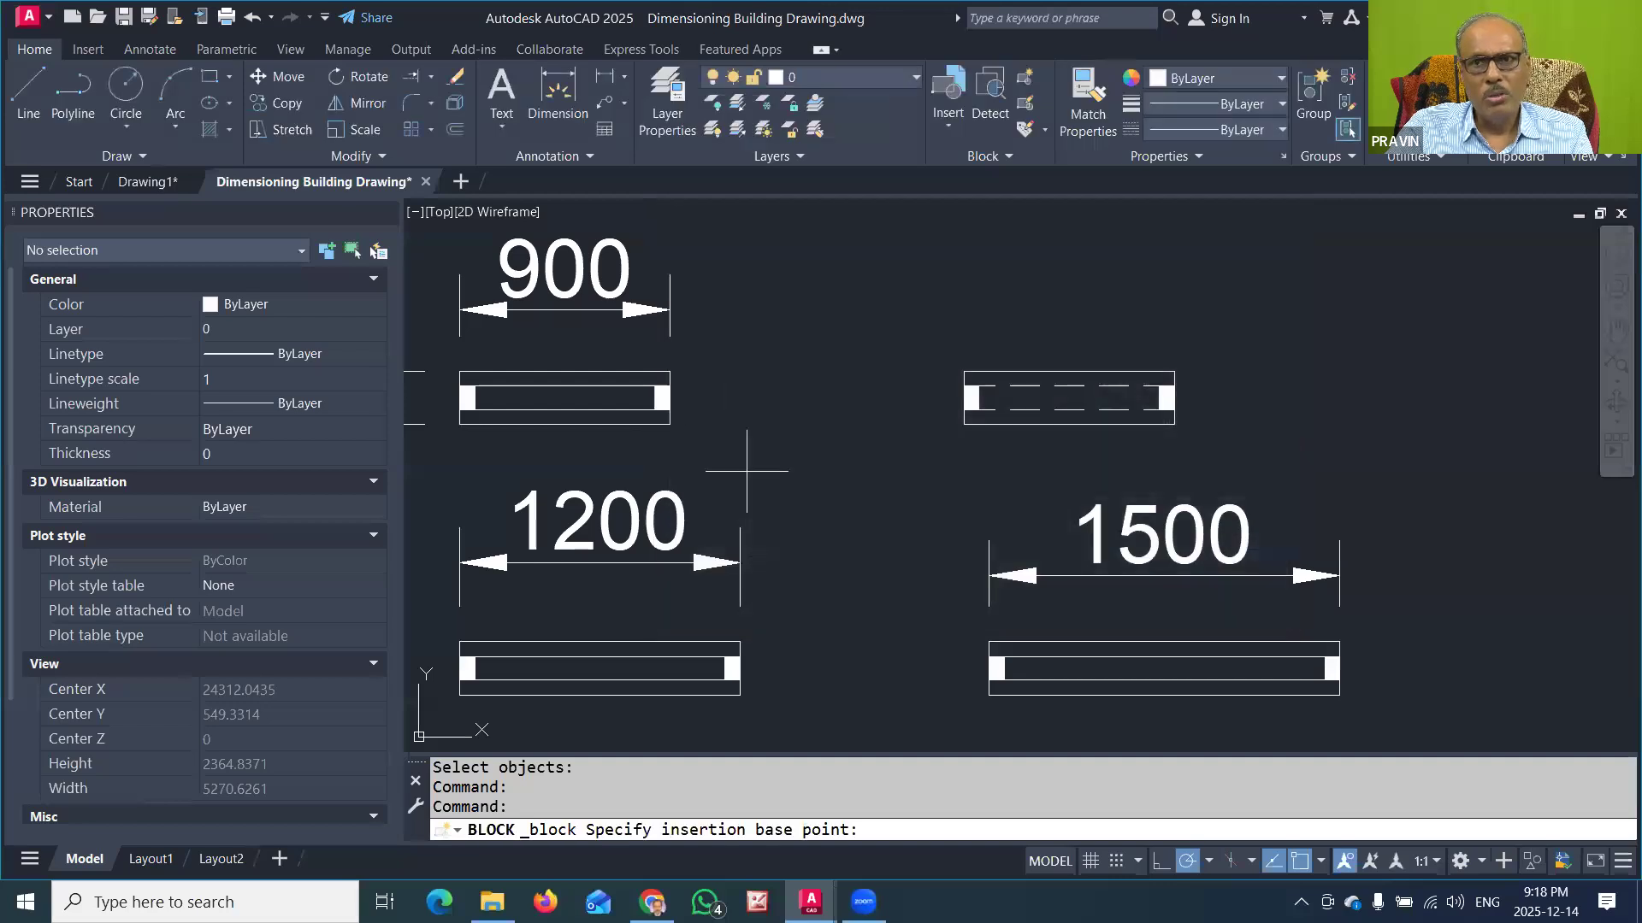
{"action": "left_click", "coordinate": [1164, 695]}
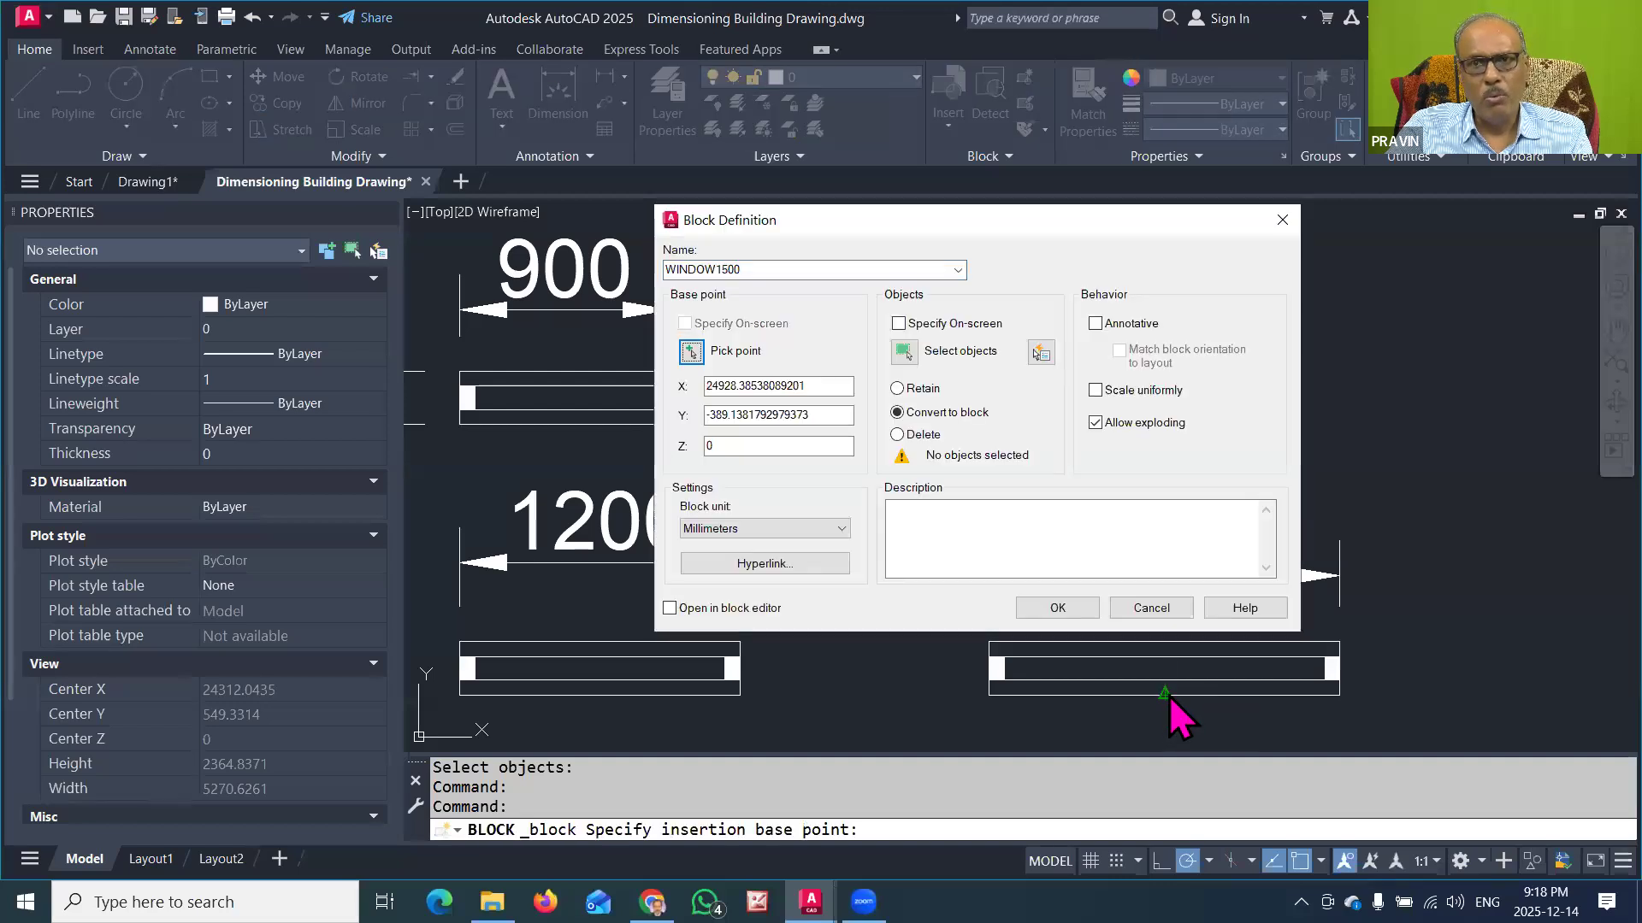
Step: Convert the whole 1500-wide window symbol, without its dimension, into the block and check its object type and name
{"action": "left_click", "coordinate": [904, 352]}
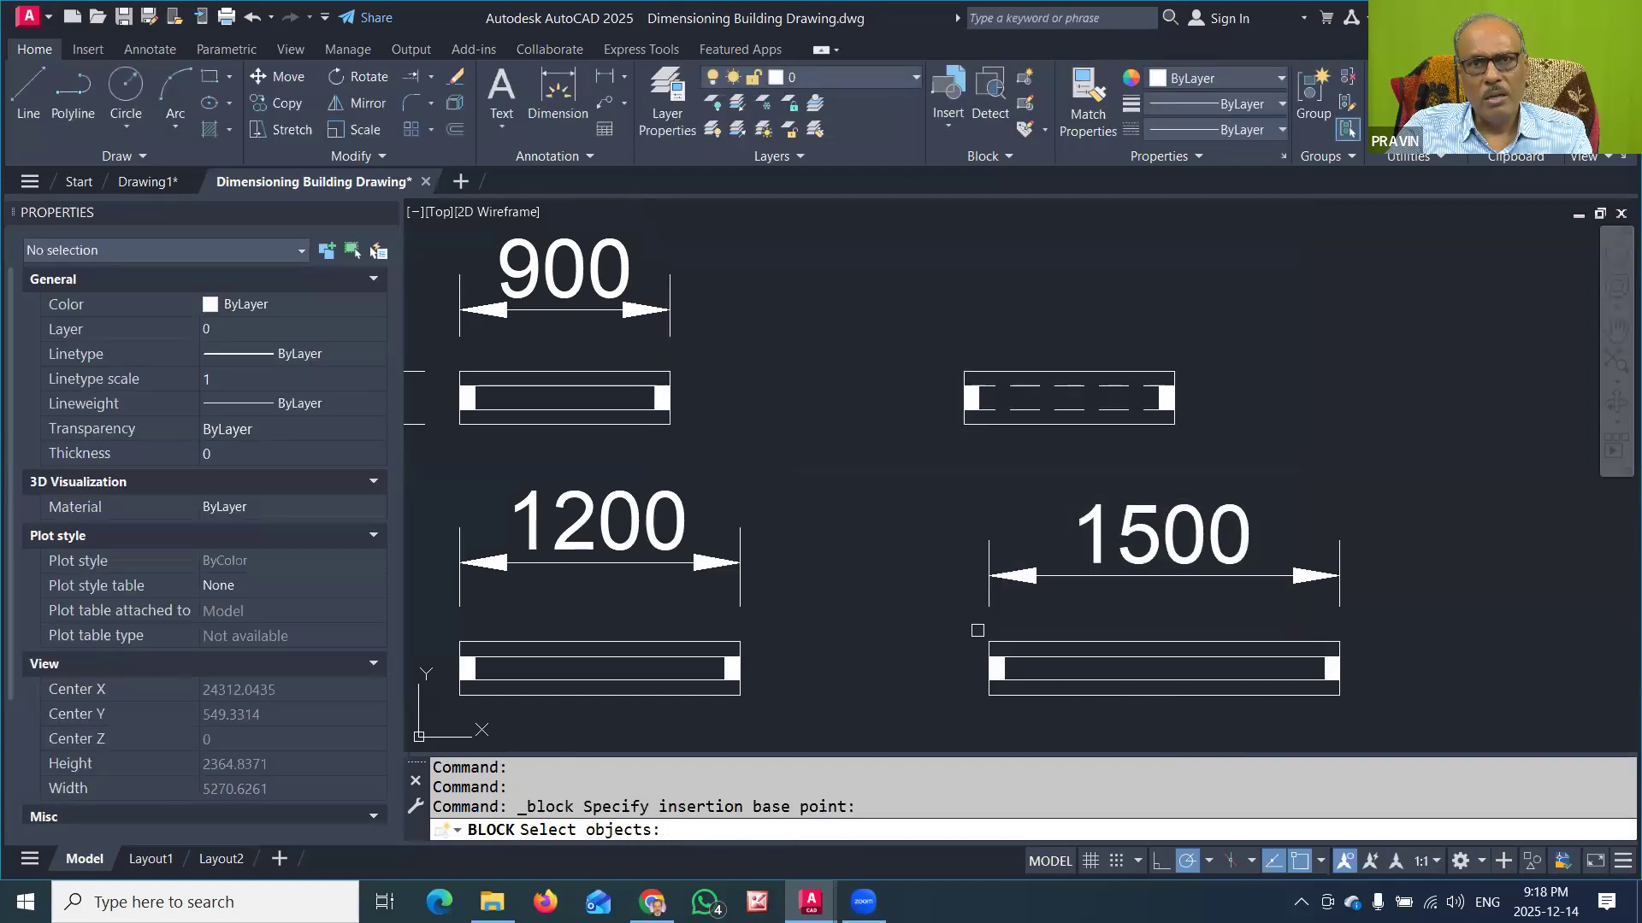
{"action": "left_click", "coordinate": [978, 630]}
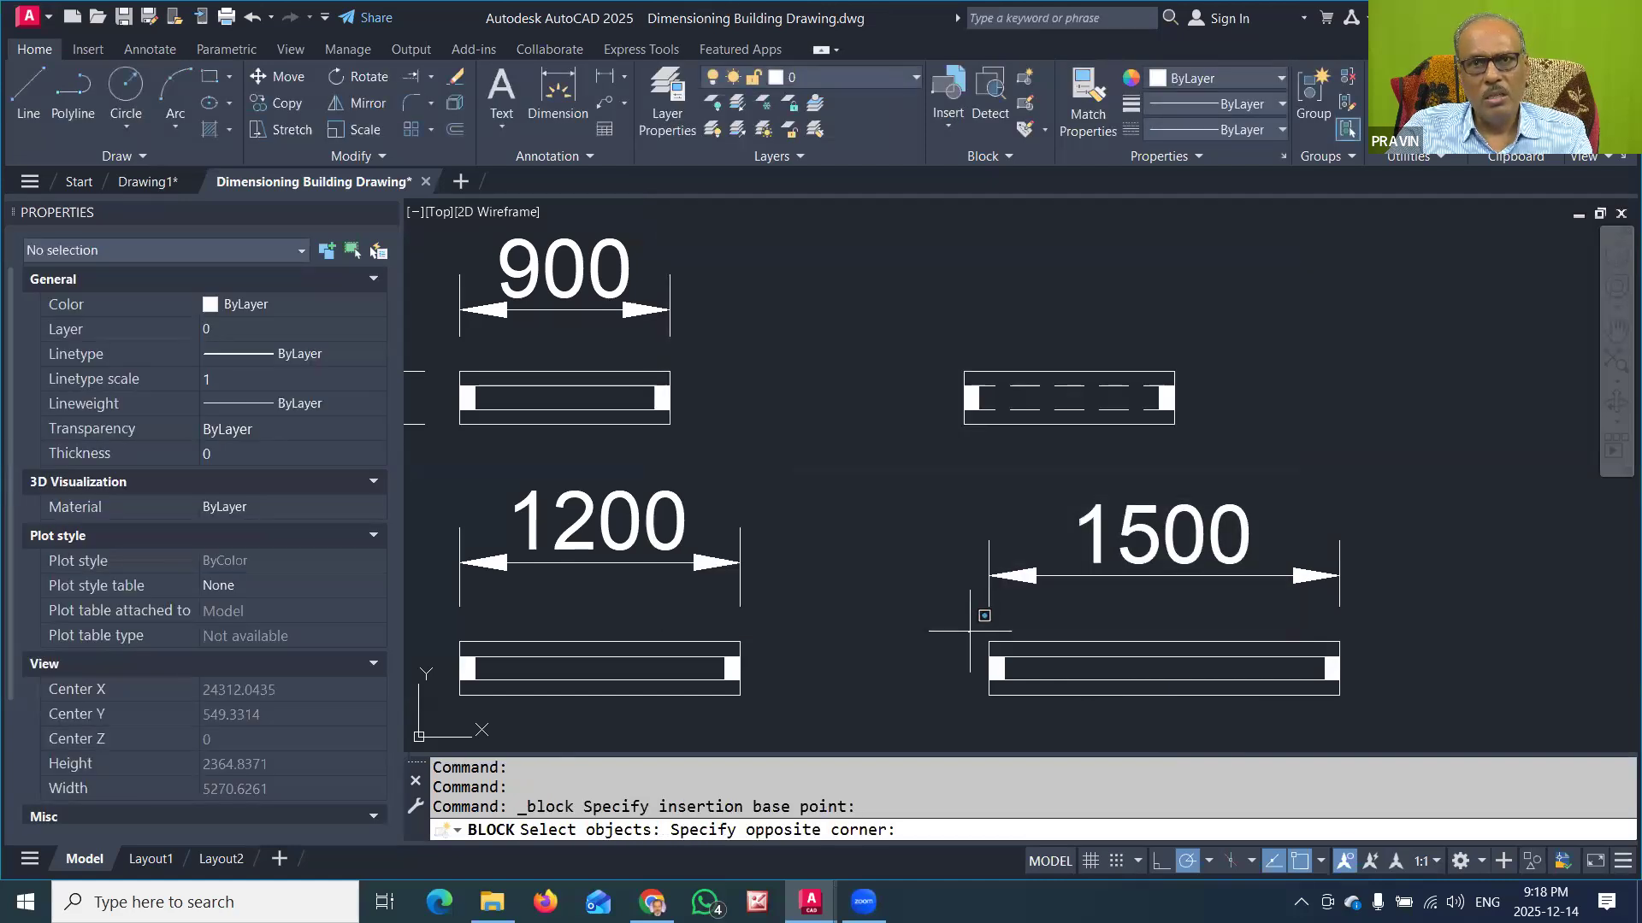
{"action": "left_click", "coordinate": [1357, 715]}
{"action": "key", "text": "Return"}
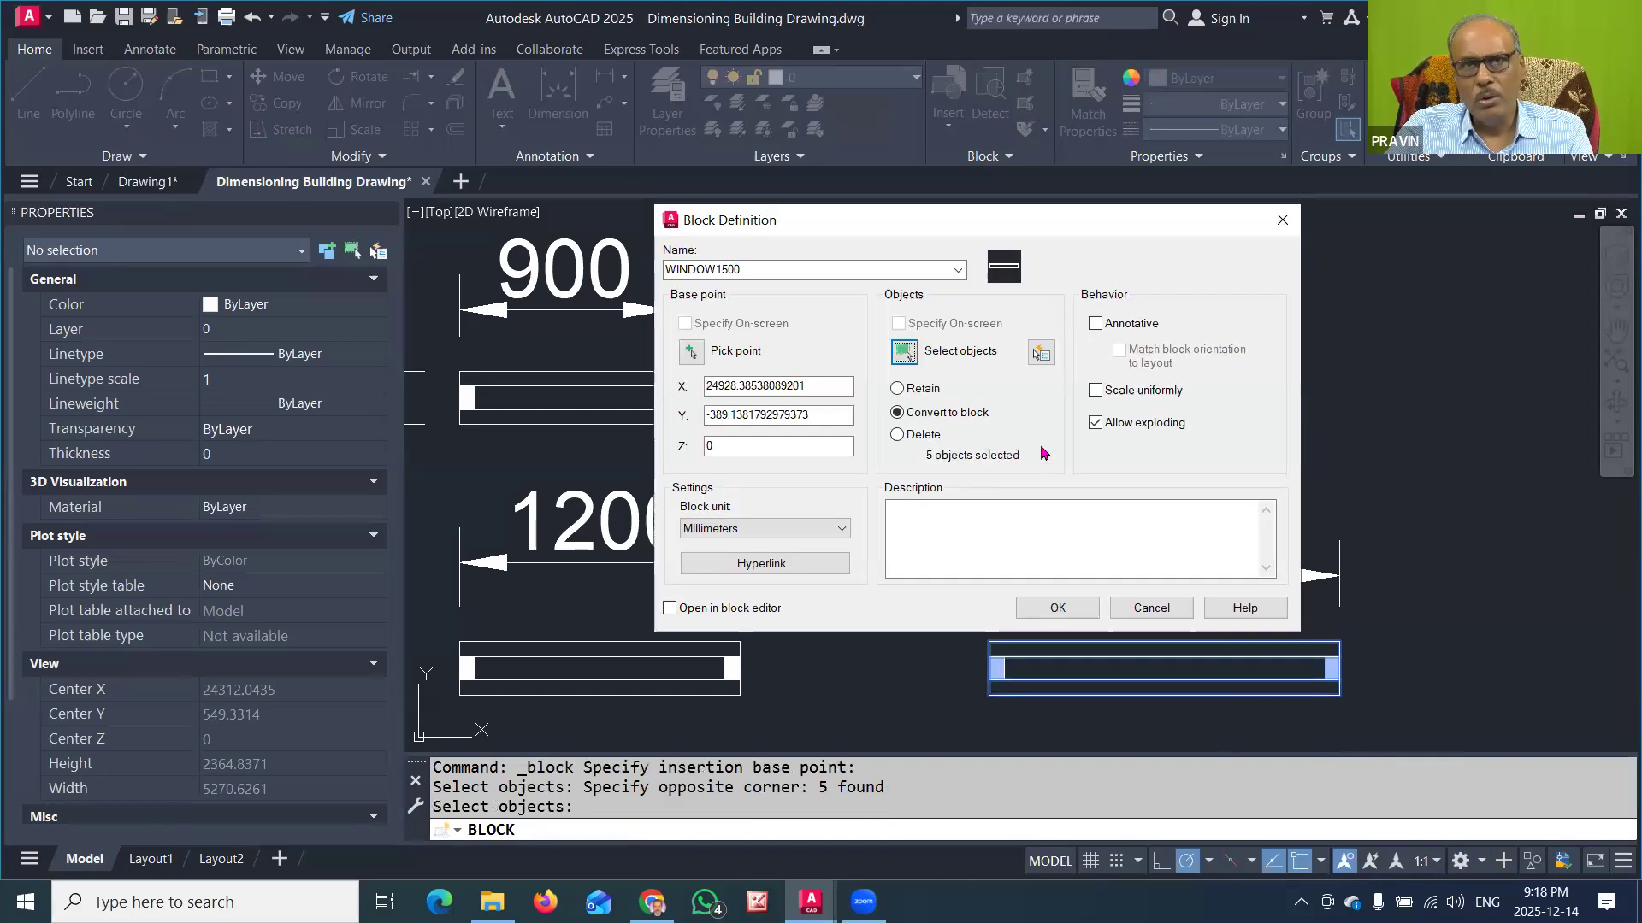
{"action": "left_click", "coordinate": [1058, 609]}
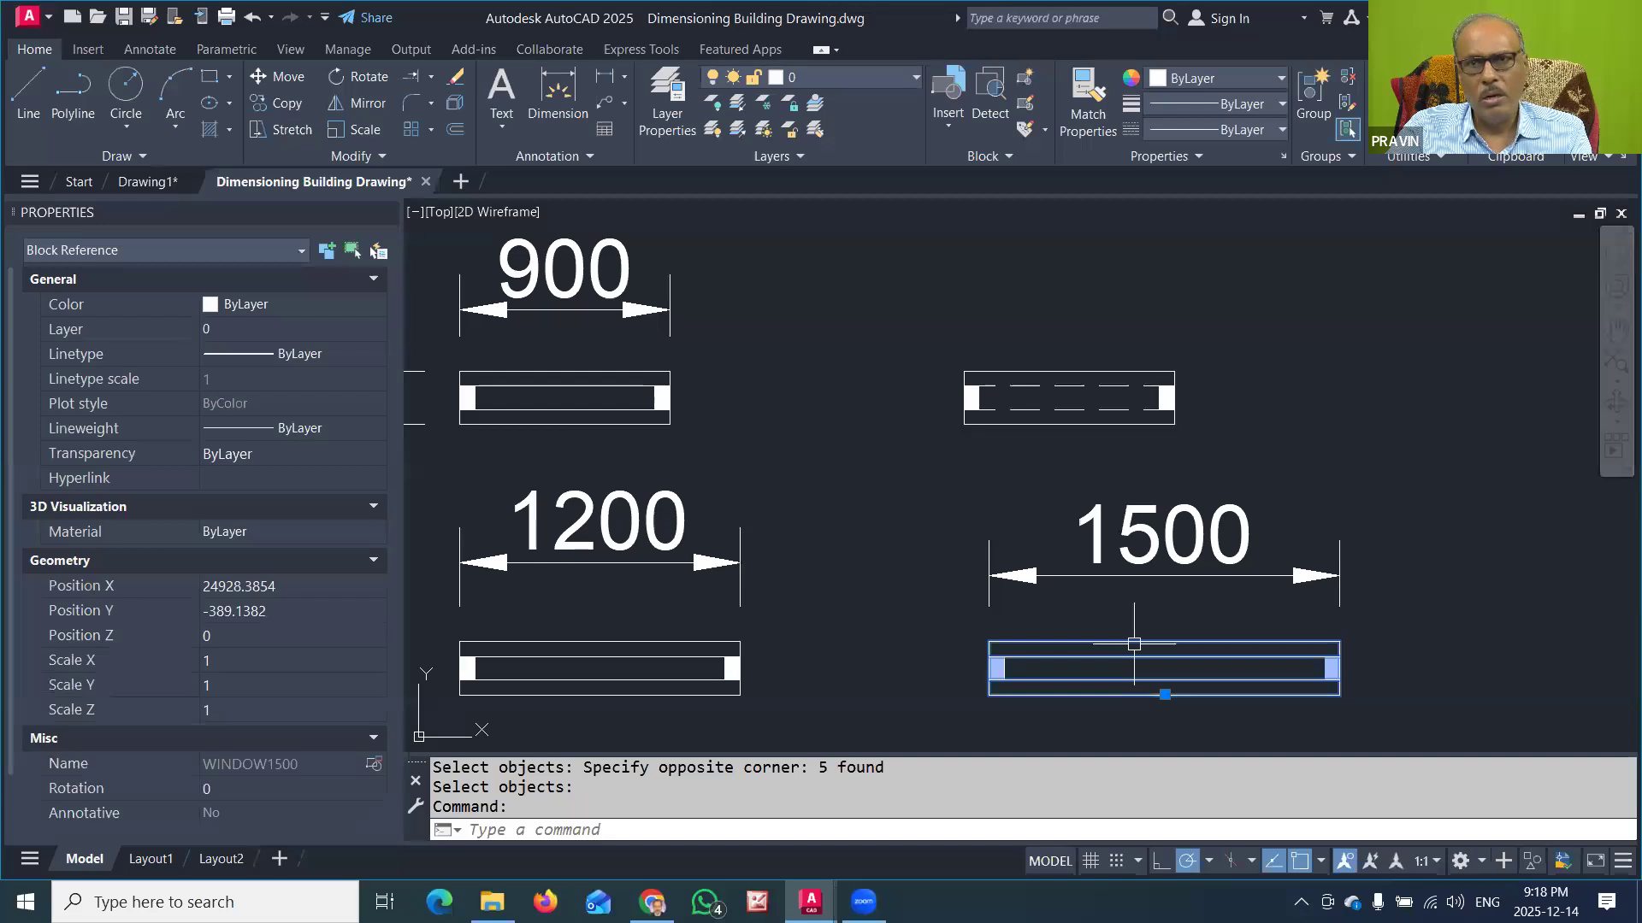
{"action": "key", "text": "Escape"}
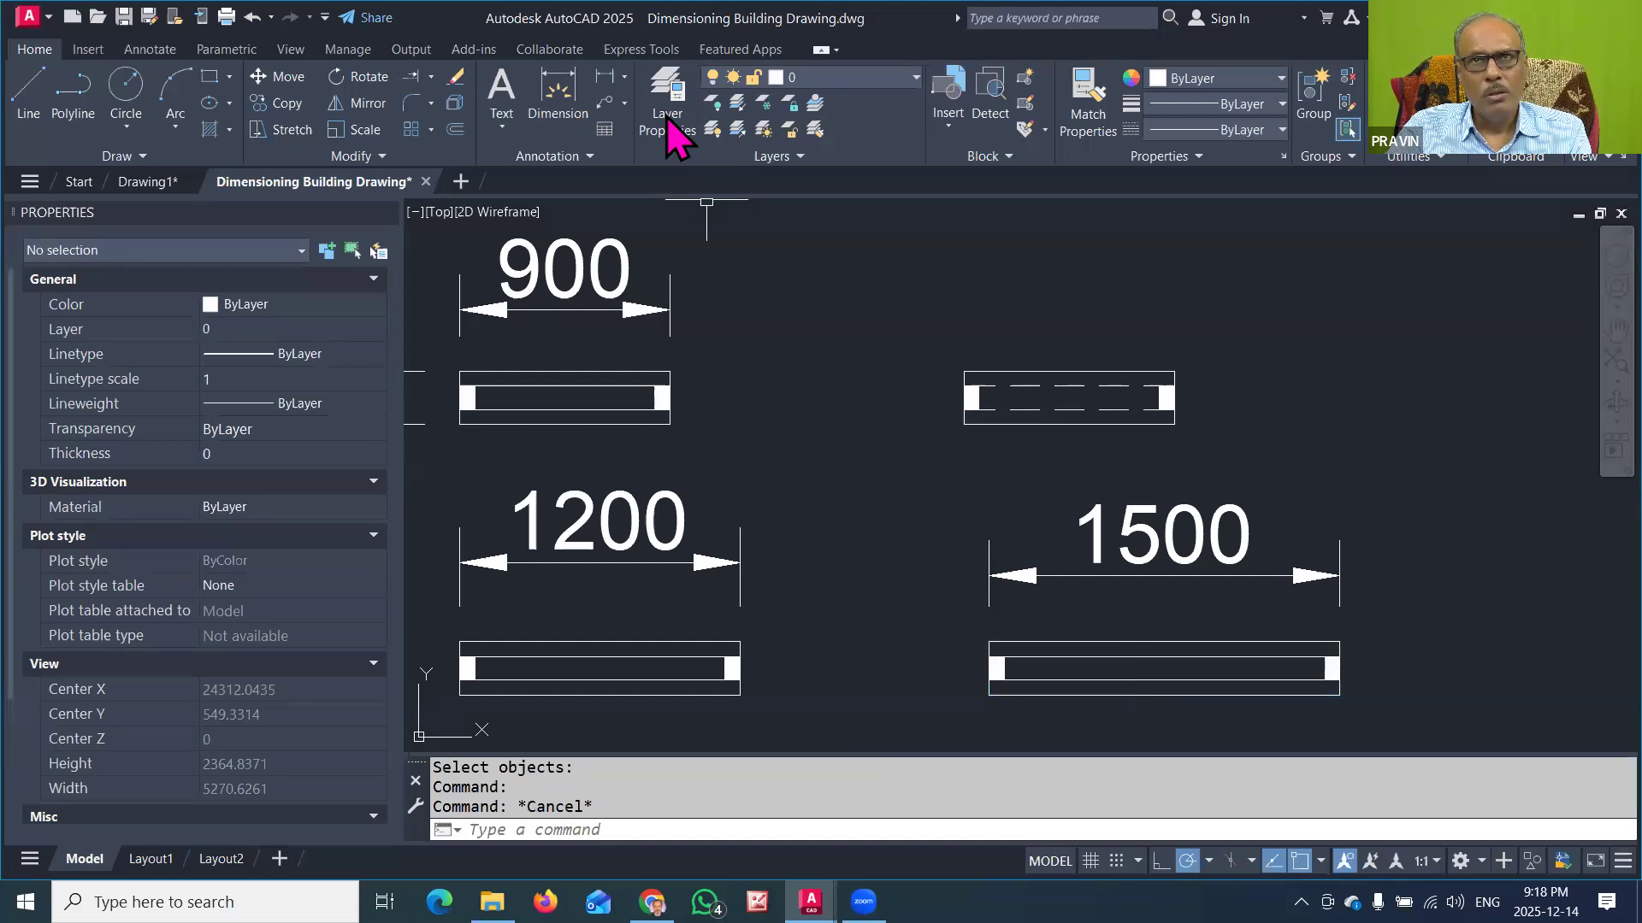
Step: Start a block definition named VENT900 for the dashed-line ventilator symbol and set its base point at the midpoint of the lower edge
{"action": "key", "text": "Return"}
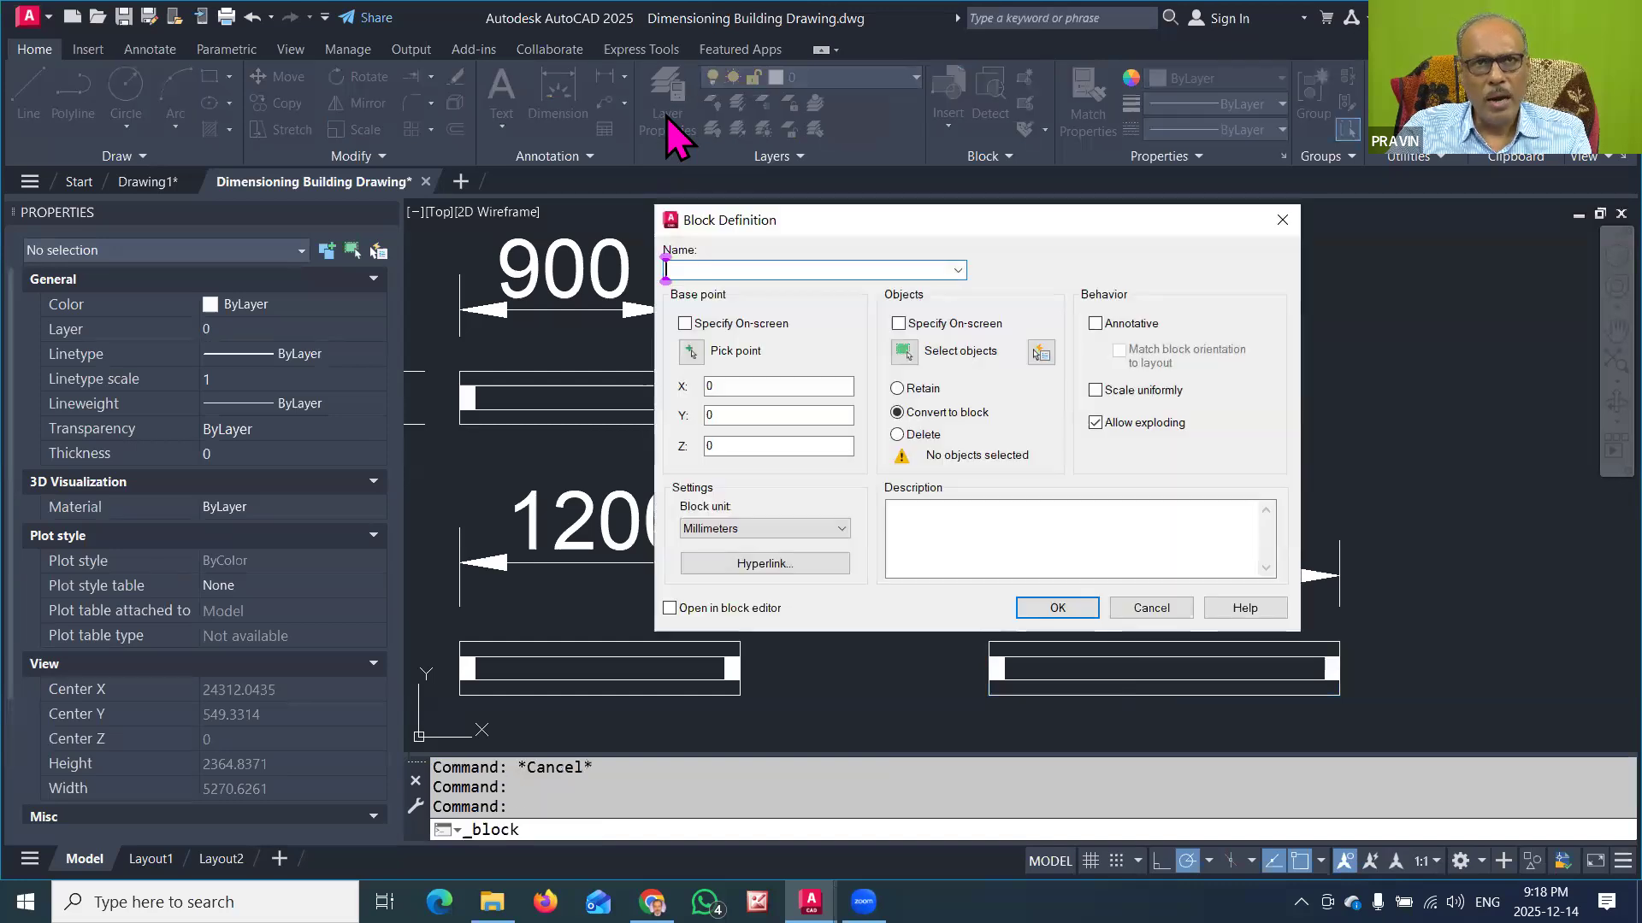
{"action": "type", "text": "VENTILATOR900"}
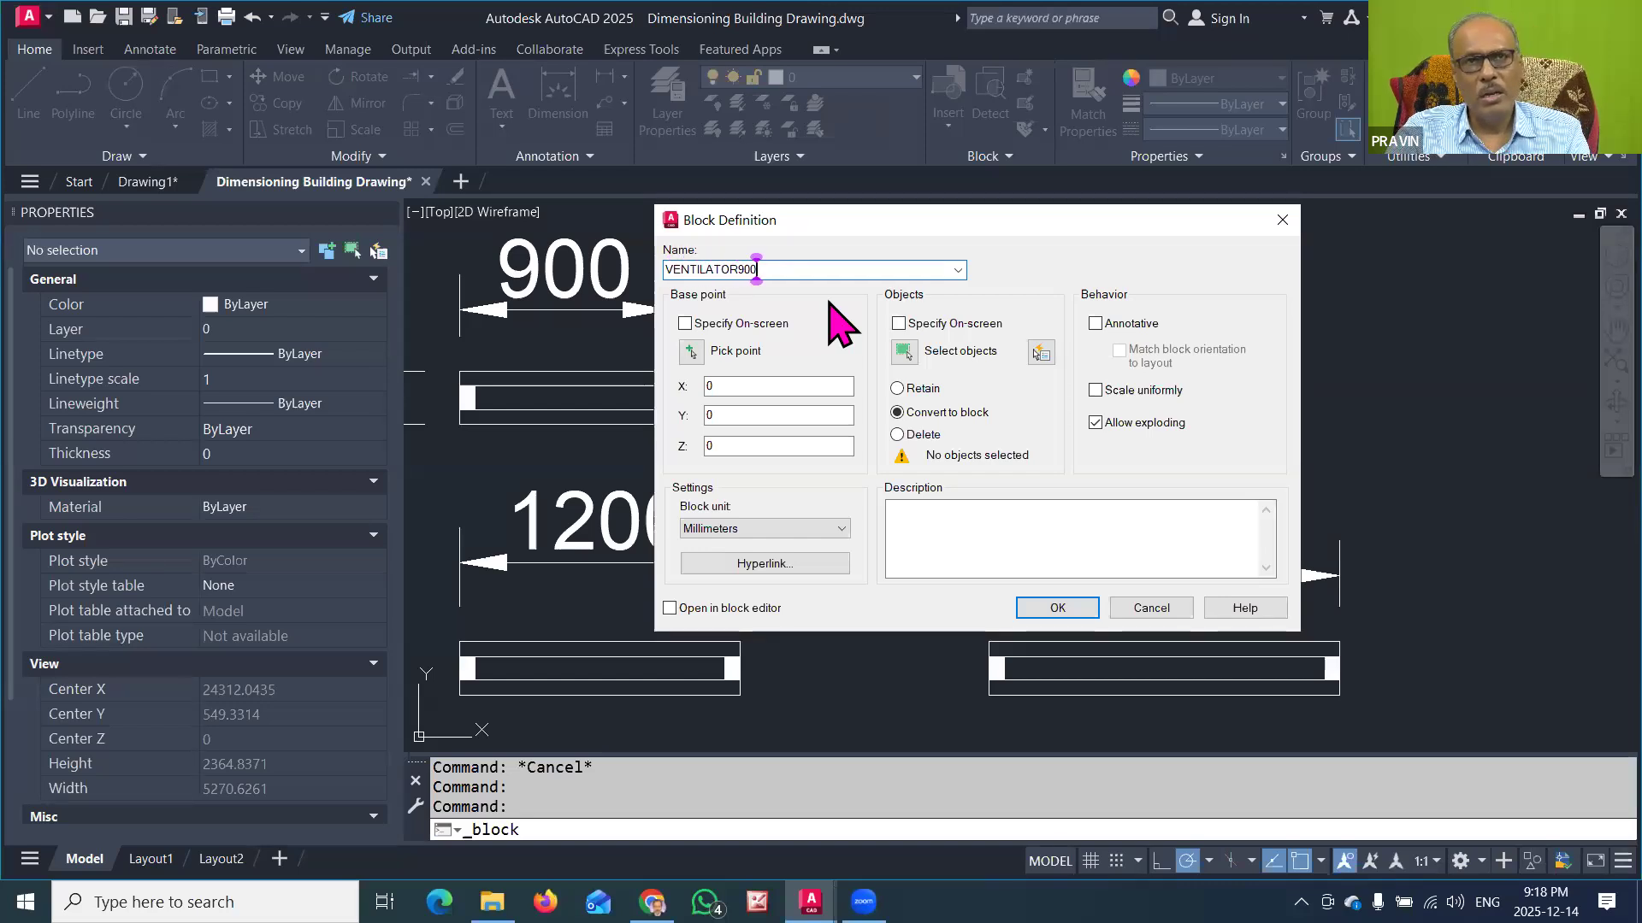
{"action": "key", "text": "BackSpace"}
{"action": "key", "text": "BackSpace"}
{"action": "key", "text": "BackSpace"}
{"action": "key", "text": "BackSpace"}
{"action": "key", "text": "BackSpace"}
{"action": "key", "text": "BackSpace"}
{"action": "key", "text": "BackSpace"}
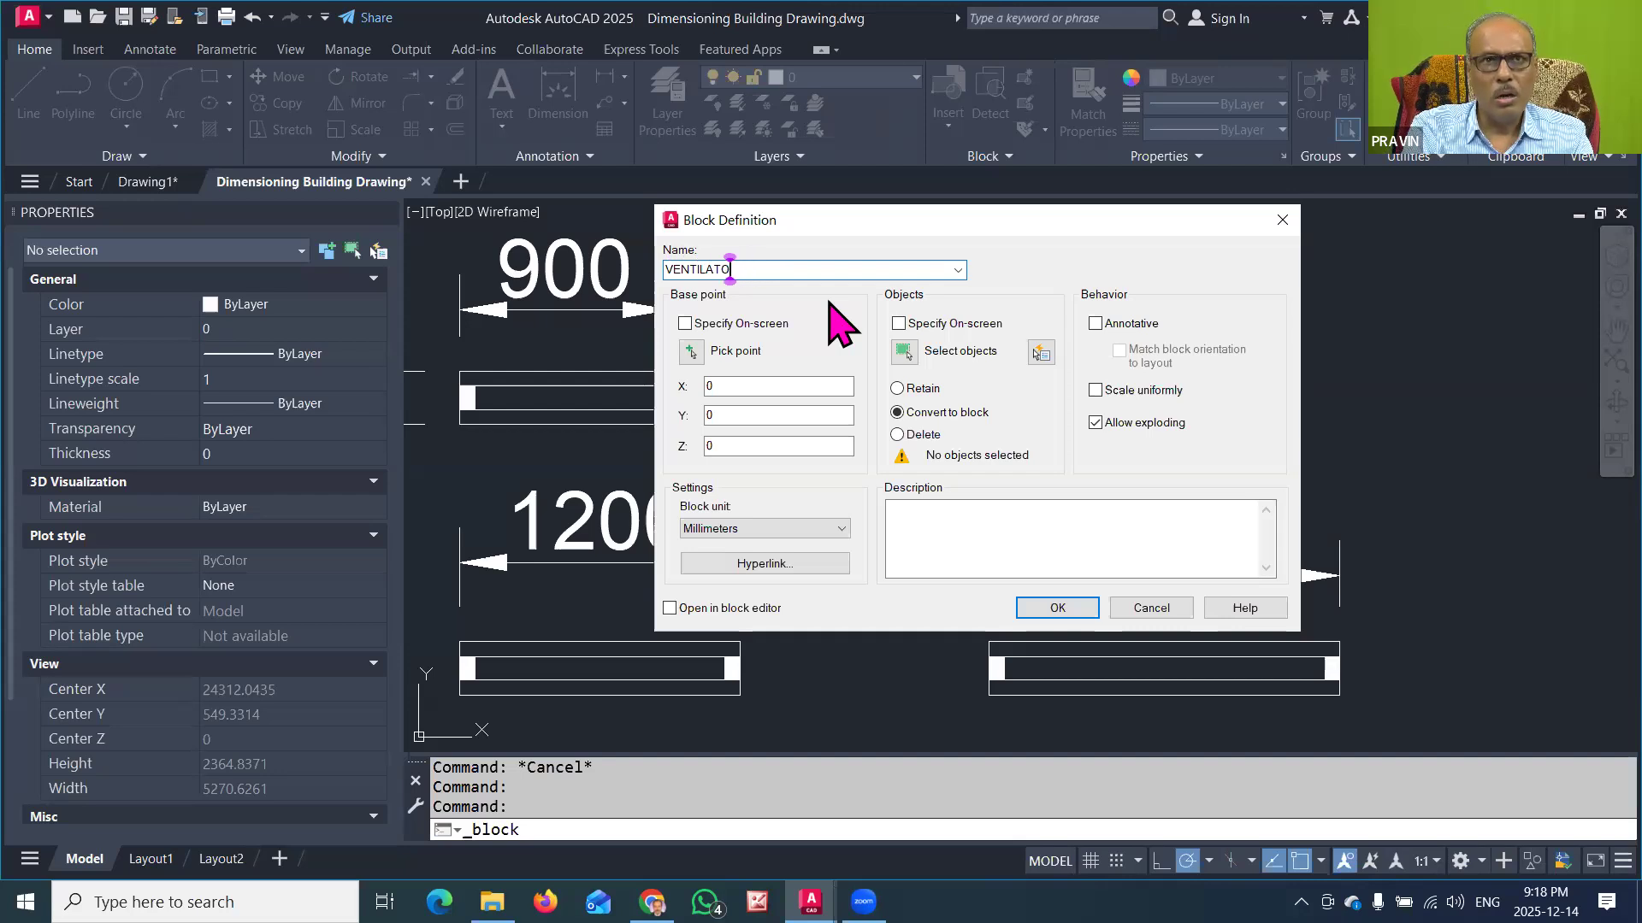
{"action": "type", "text": "900"}
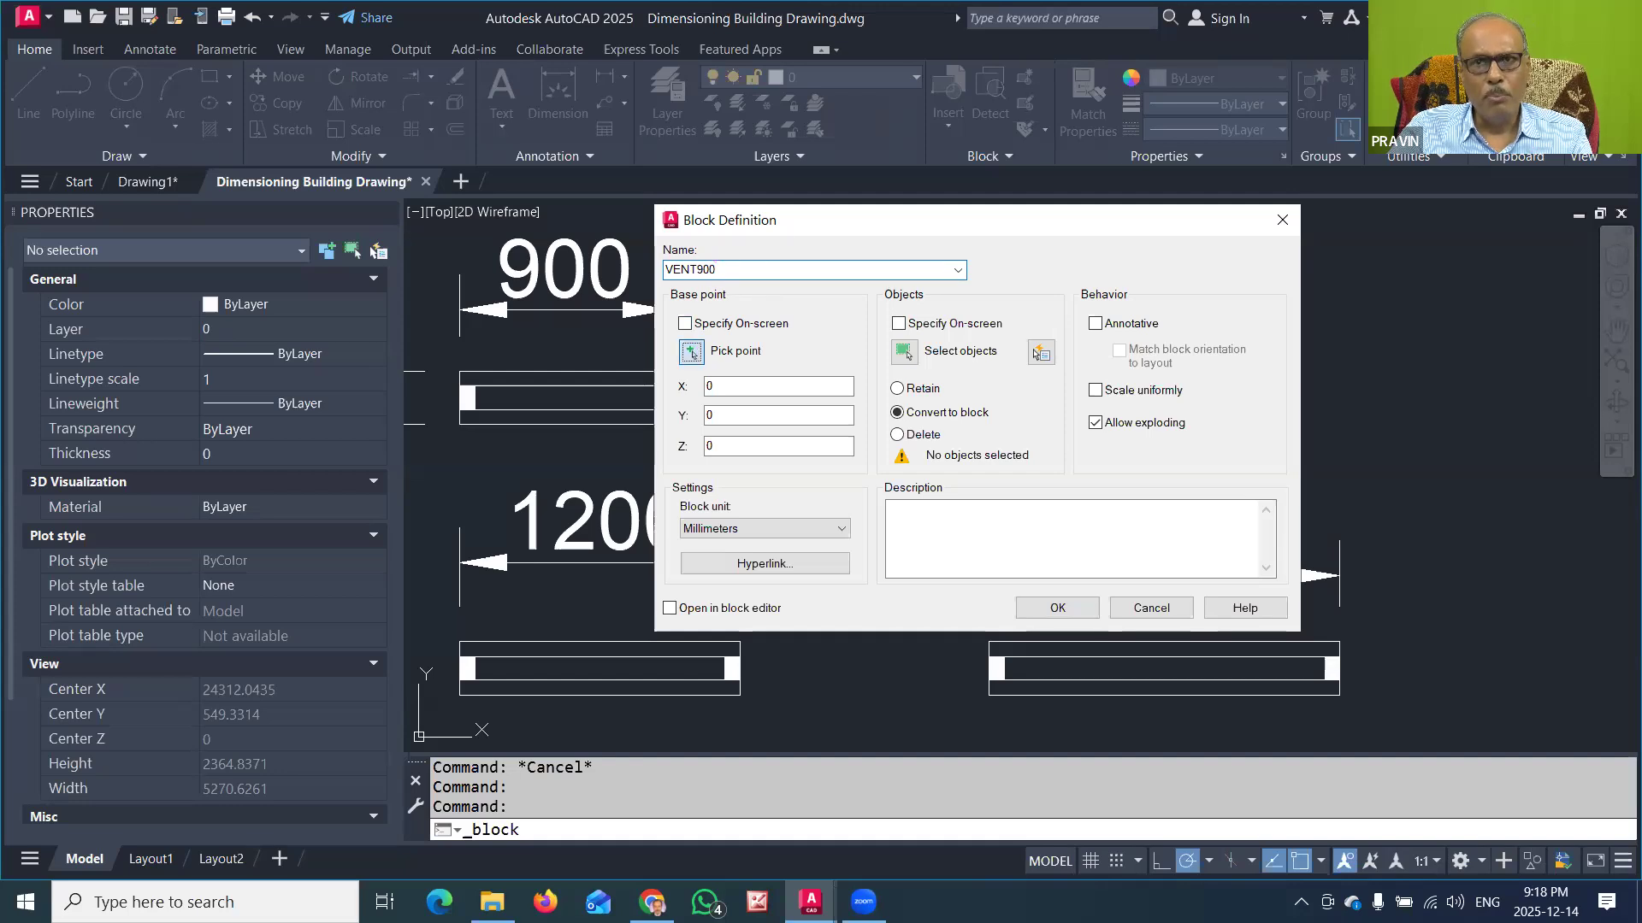
{"action": "left_click", "coordinate": [691, 352]}
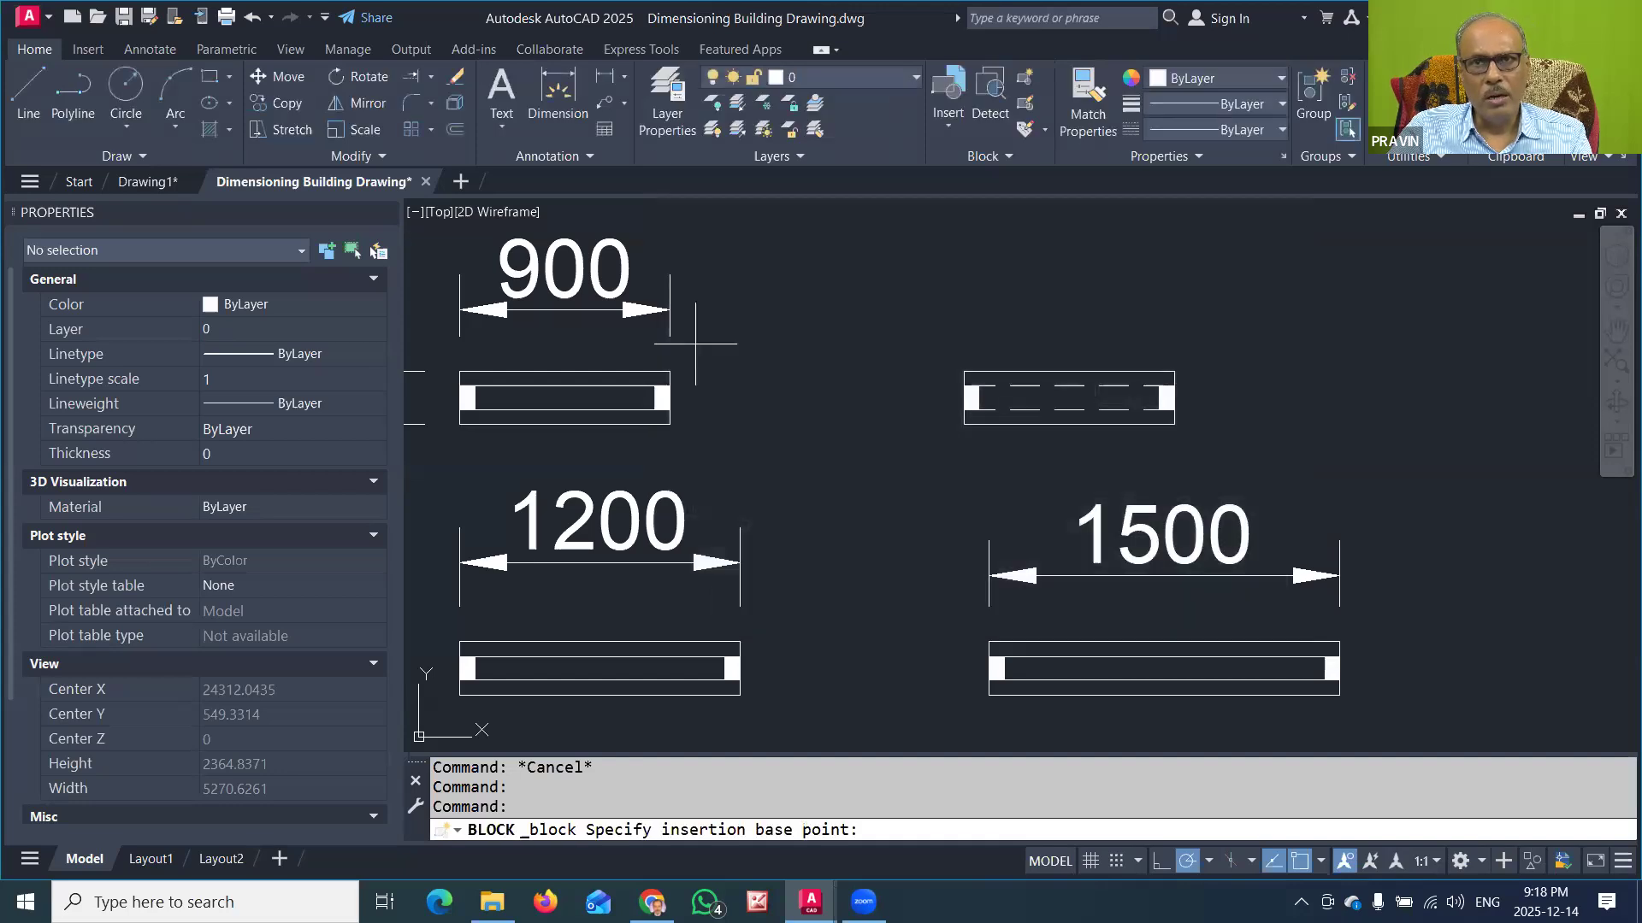
{"action": "left_click", "coordinate": [1069, 423]}
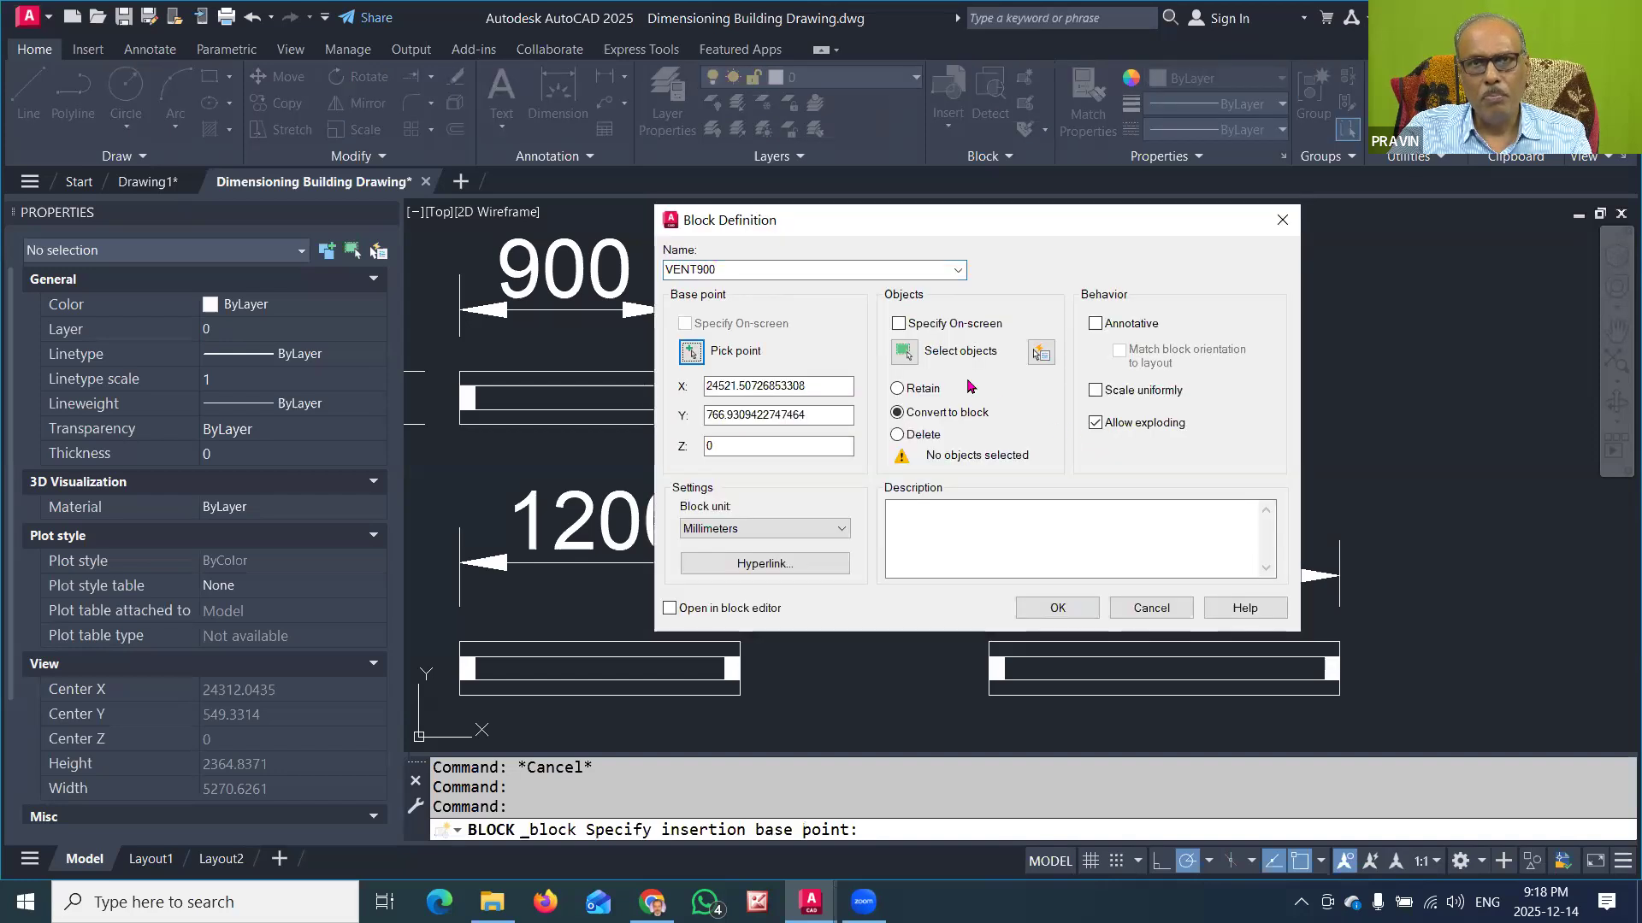
Step: Select the whole dashed-line ventilator symbol, convert it into the VENT900 block, and check its object type and name
{"action": "left_click", "coordinate": [910, 353]}
{"action": "left_click", "coordinate": [911, 349]}
{"action": "left_click", "coordinate": [1216, 444]}
{"action": "key", "text": "Return"}
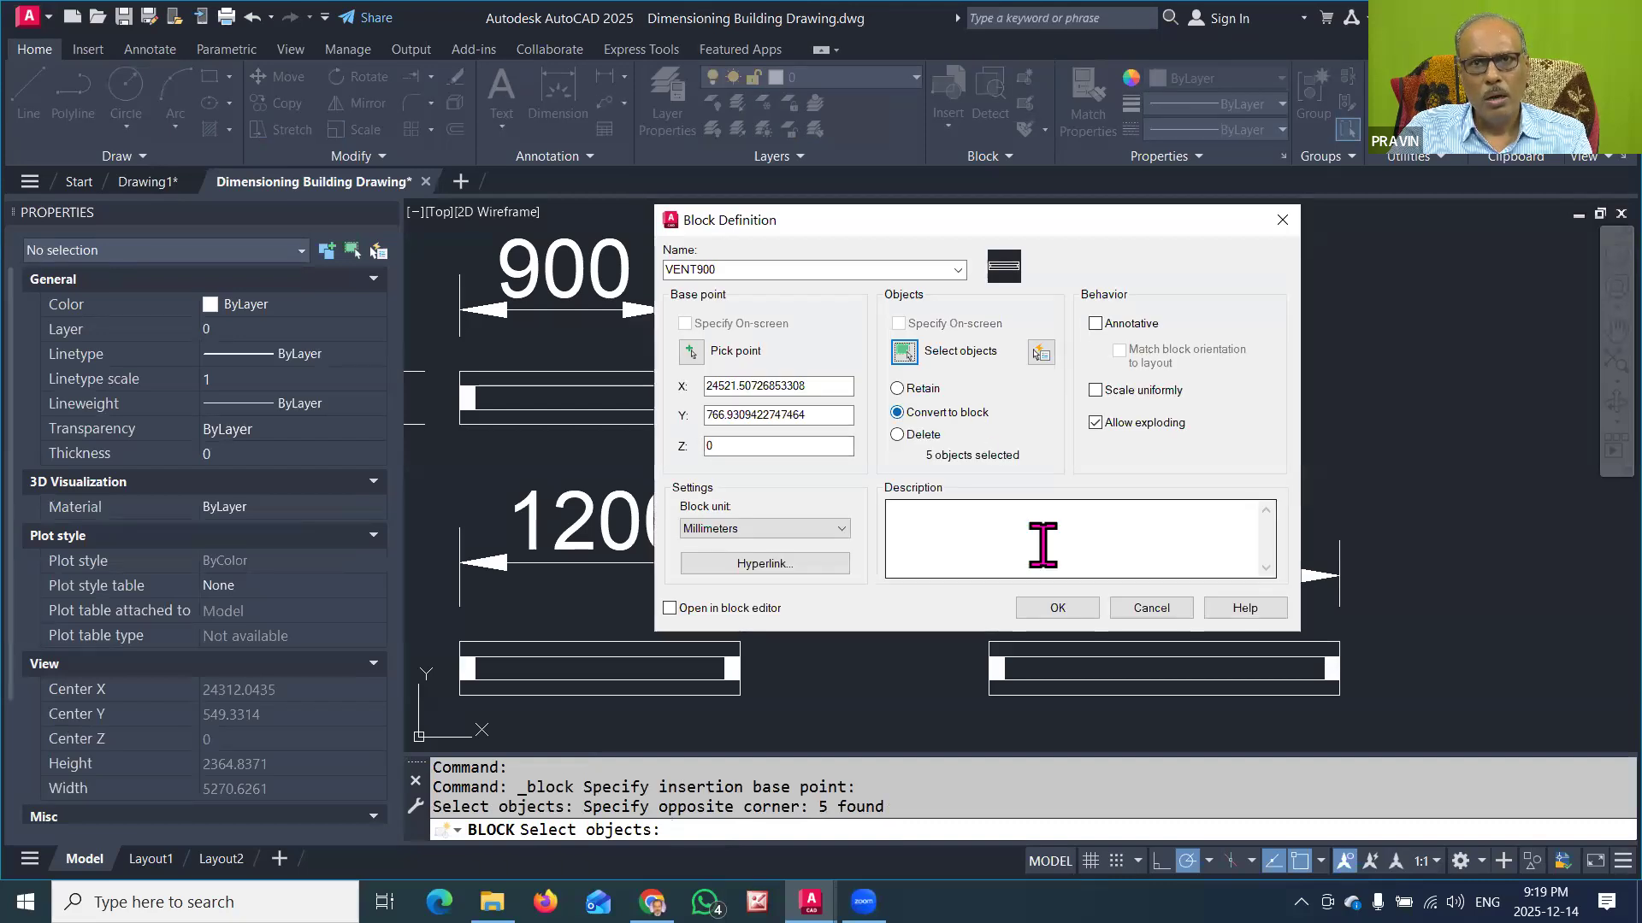
{"action": "left_click", "coordinate": [1054, 608]}
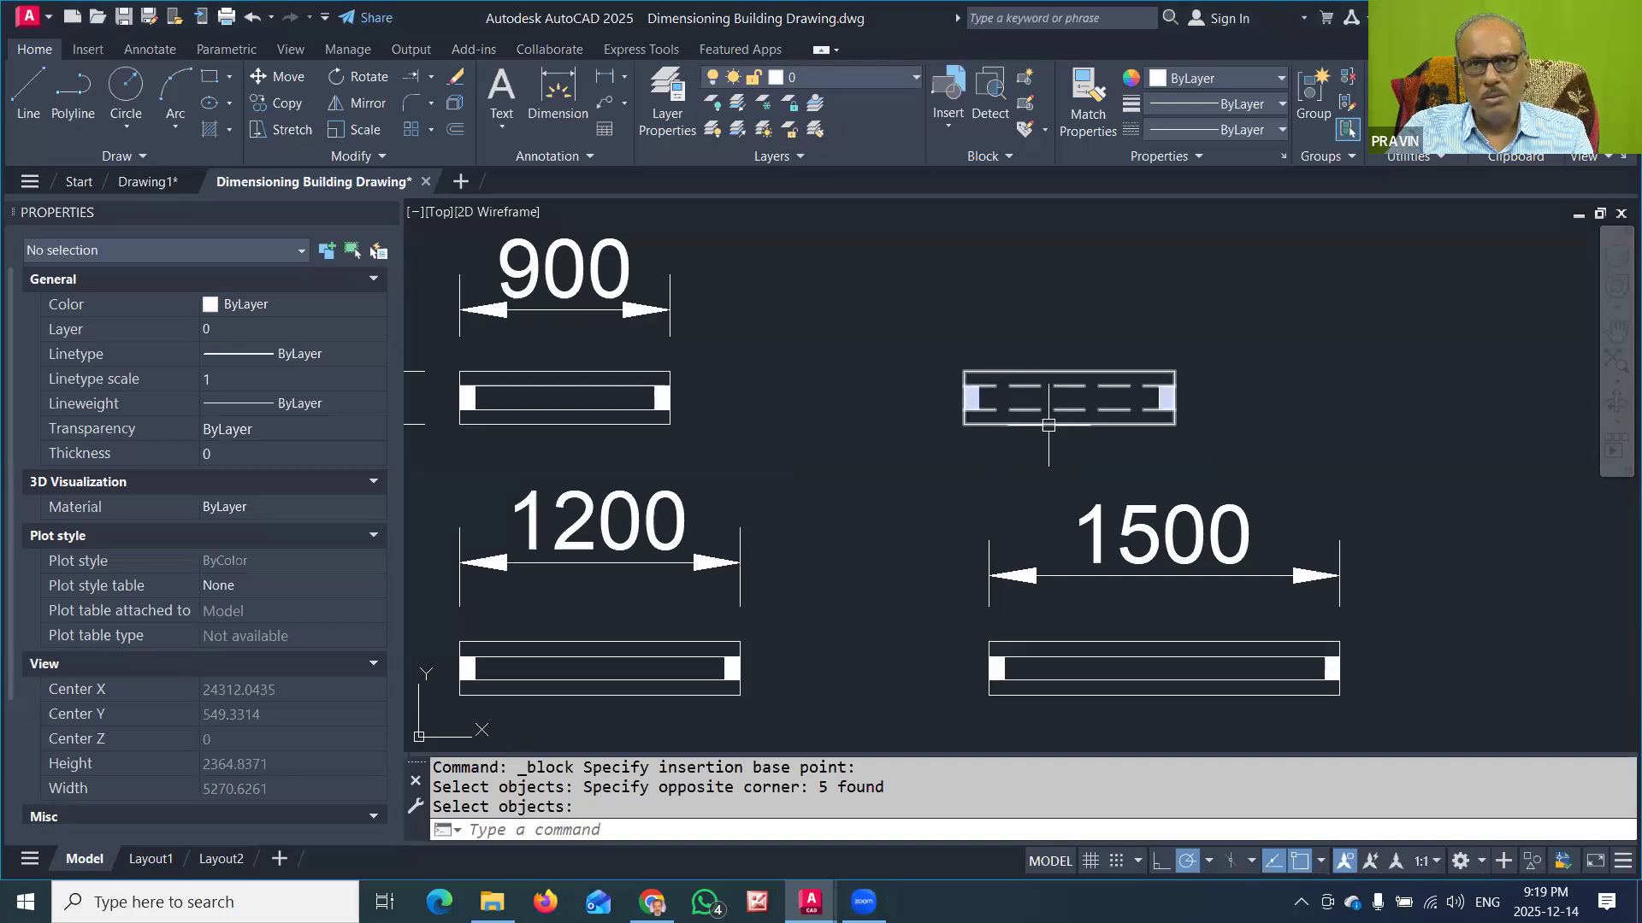
{"action": "key", "text": "Return"}
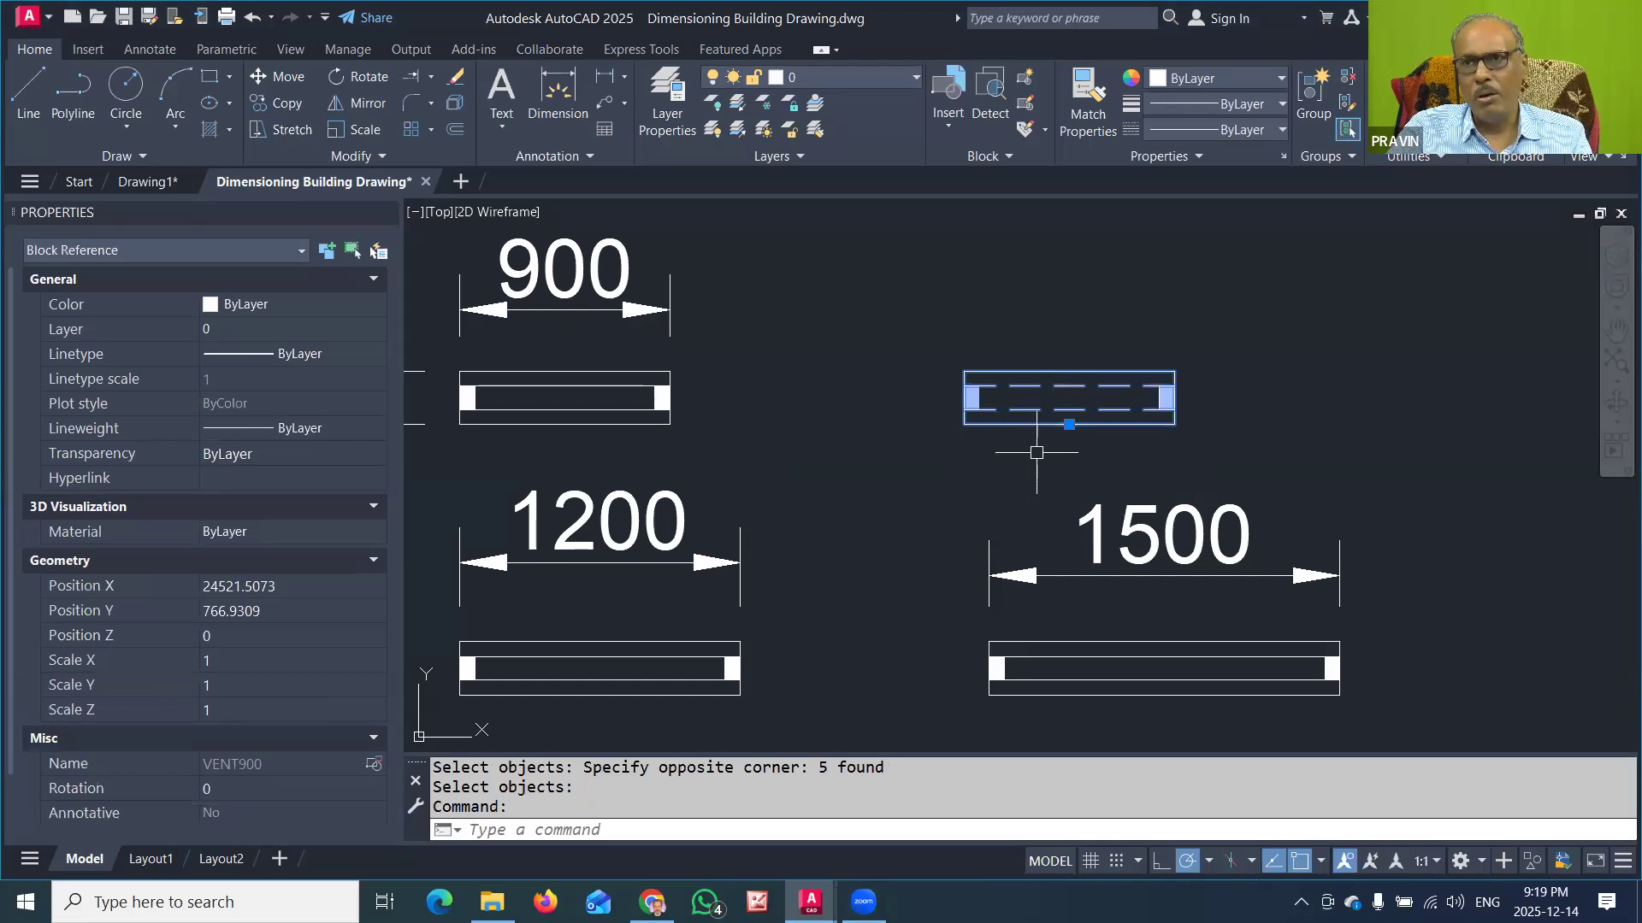
{"action": "key", "text": "Escape"}
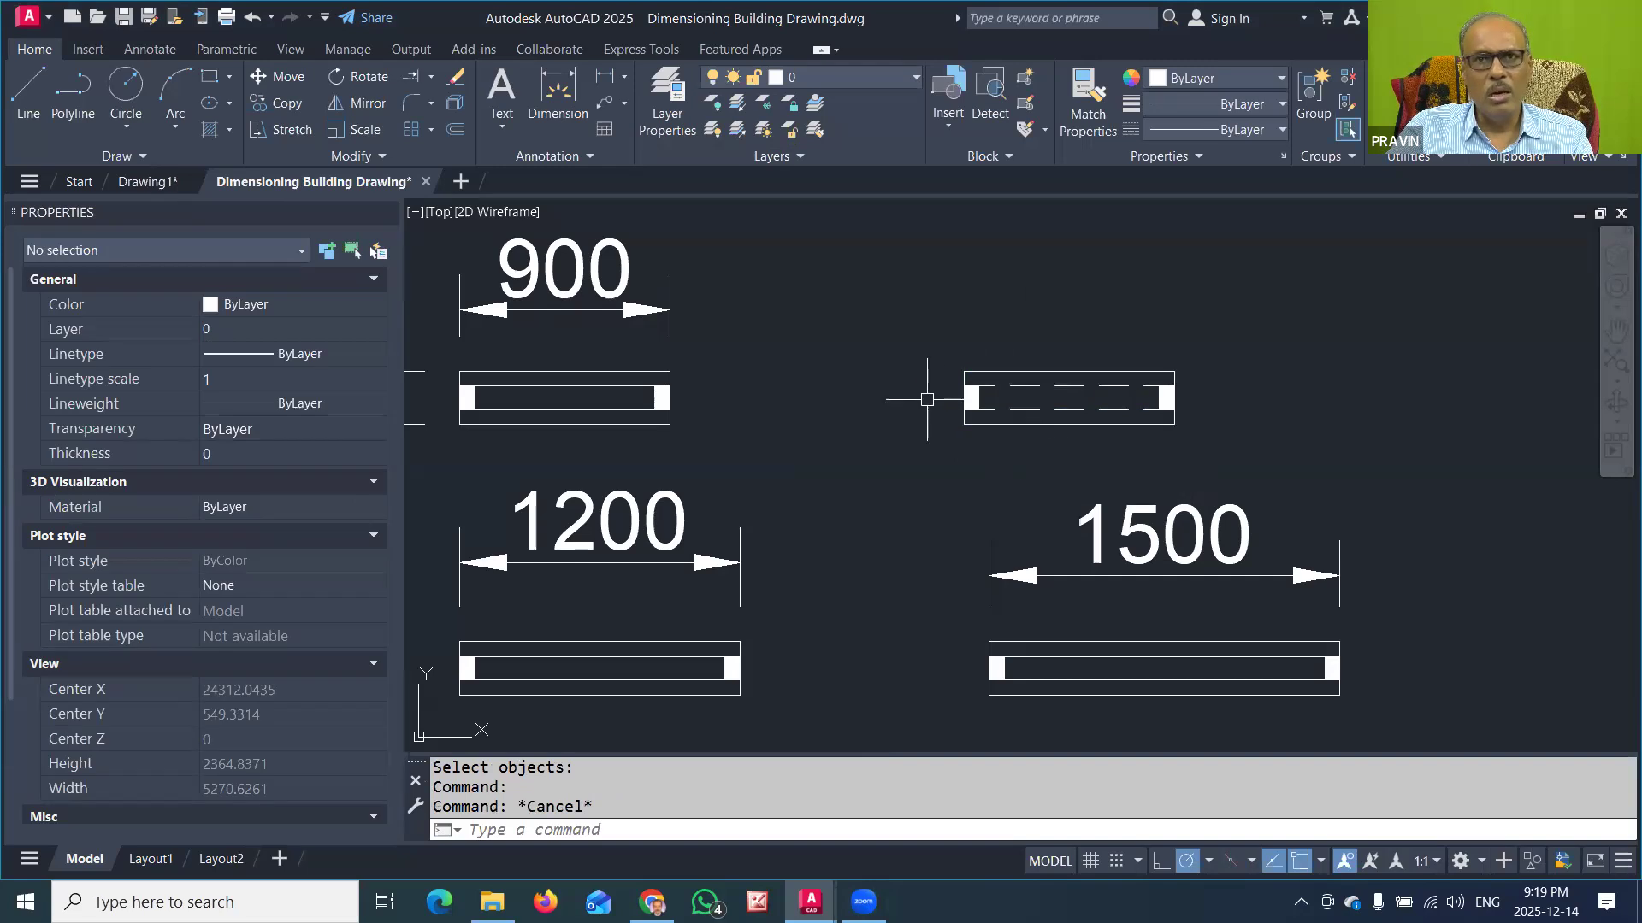
Step: Draw a 3000 by 3600 room rectangle in the empty area beyond the window elevations
{"action": "scroll", "coordinate": [927, 400], "scroll_direction": "down", "scroll_amount": 4}
{"action": "middle_click_drag", "start_coordinate": [919, 469], "coordinate": [978, 354]}
{"action": "scroll", "coordinate": [978, 354], "scroll_direction": "down", "scroll_amount": 2}
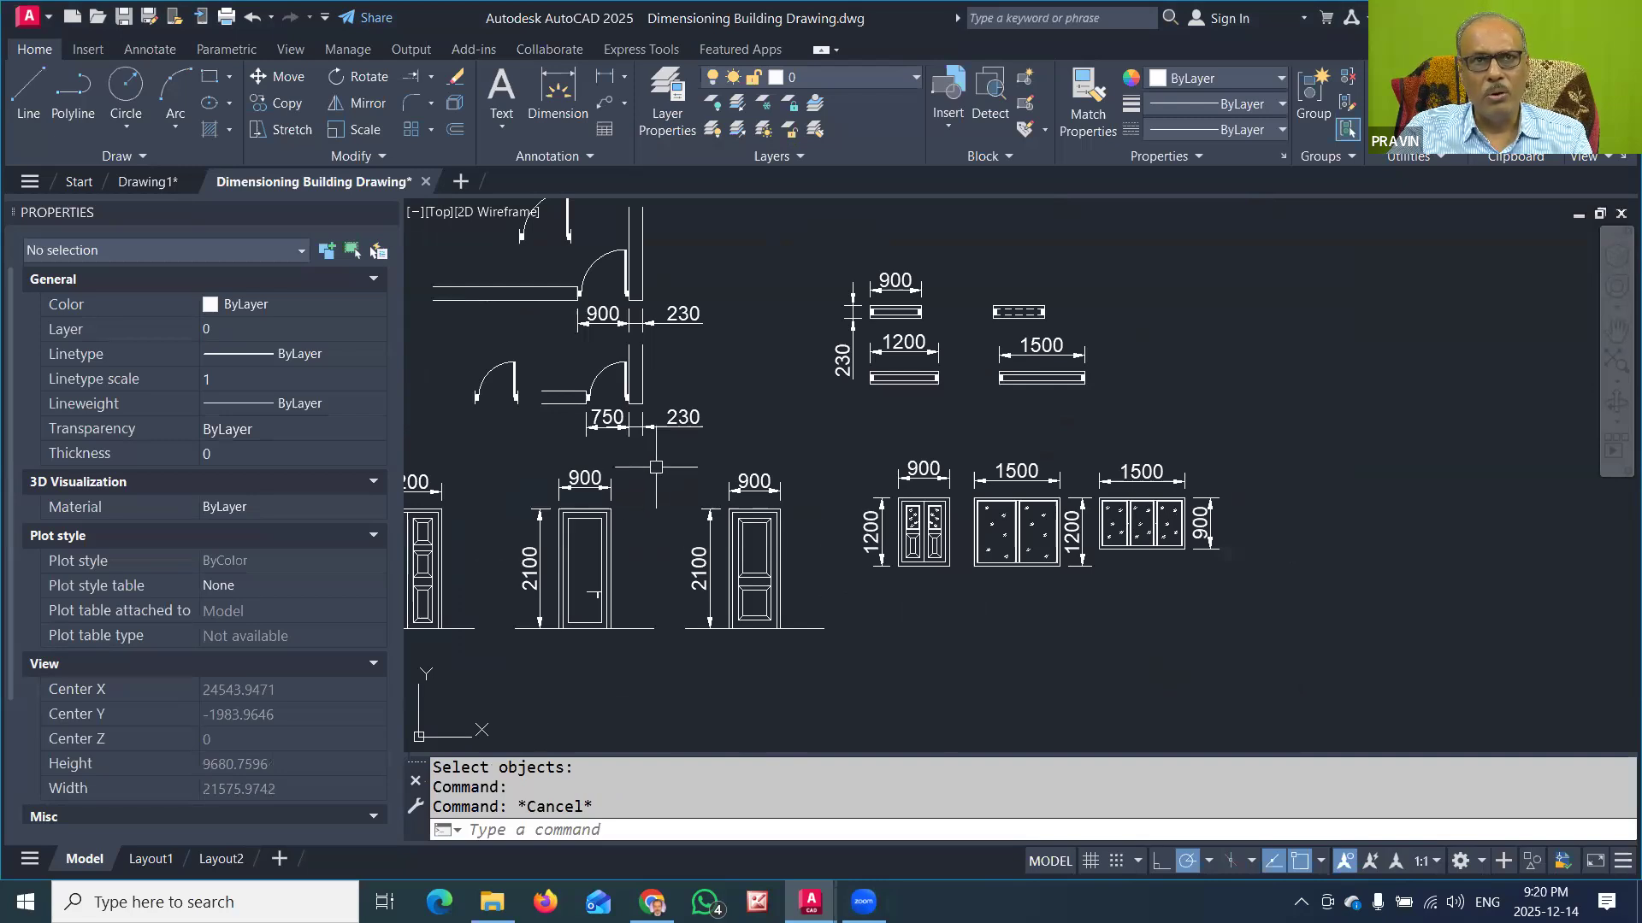
{"action": "middle_click_drag", "start_coordinate": [1161, 476], "coordinate": [563, 547]}
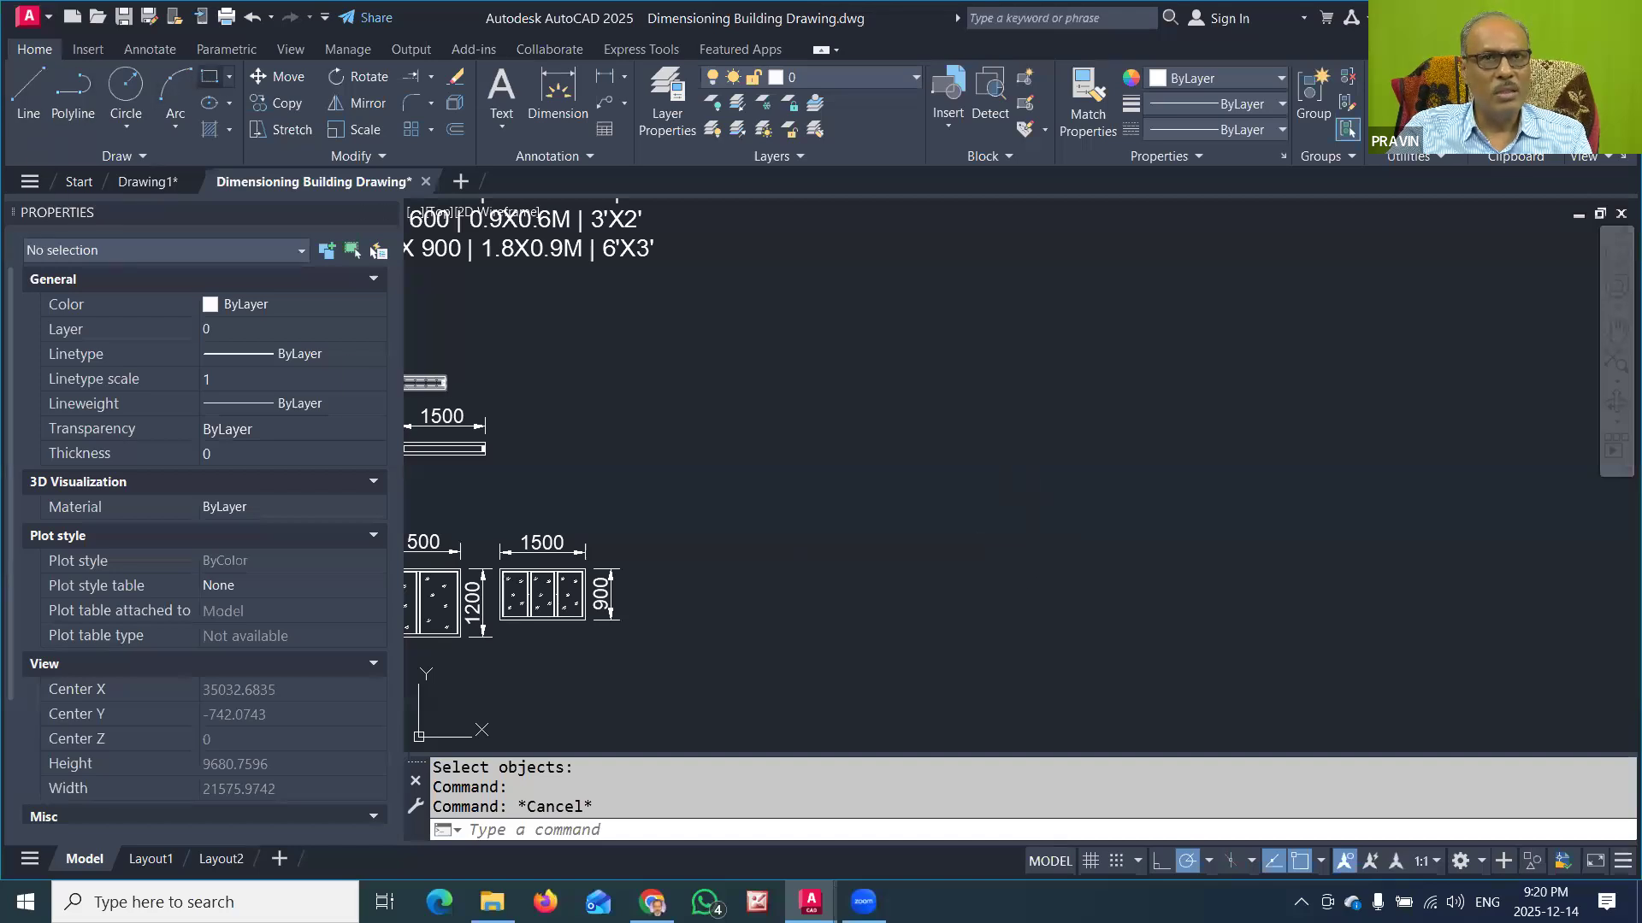
{"action": "left_click", "coordinate": [210, 77]}
{"action": "left_click", "coordinate": [828, 597]}
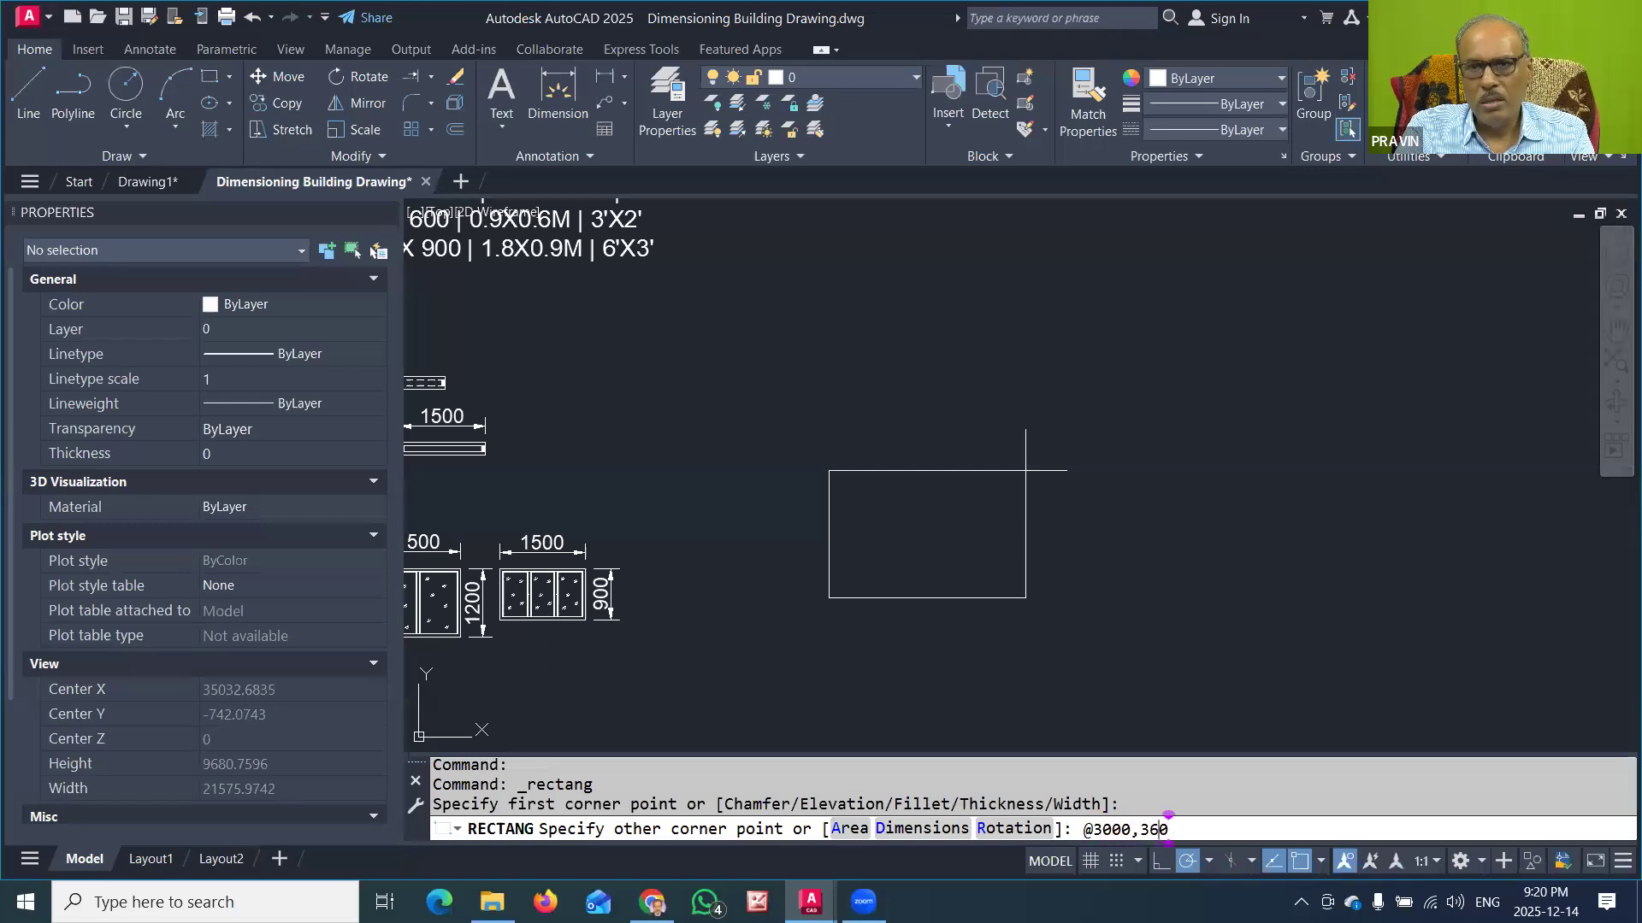
{"action": "key", "text": "Return"}
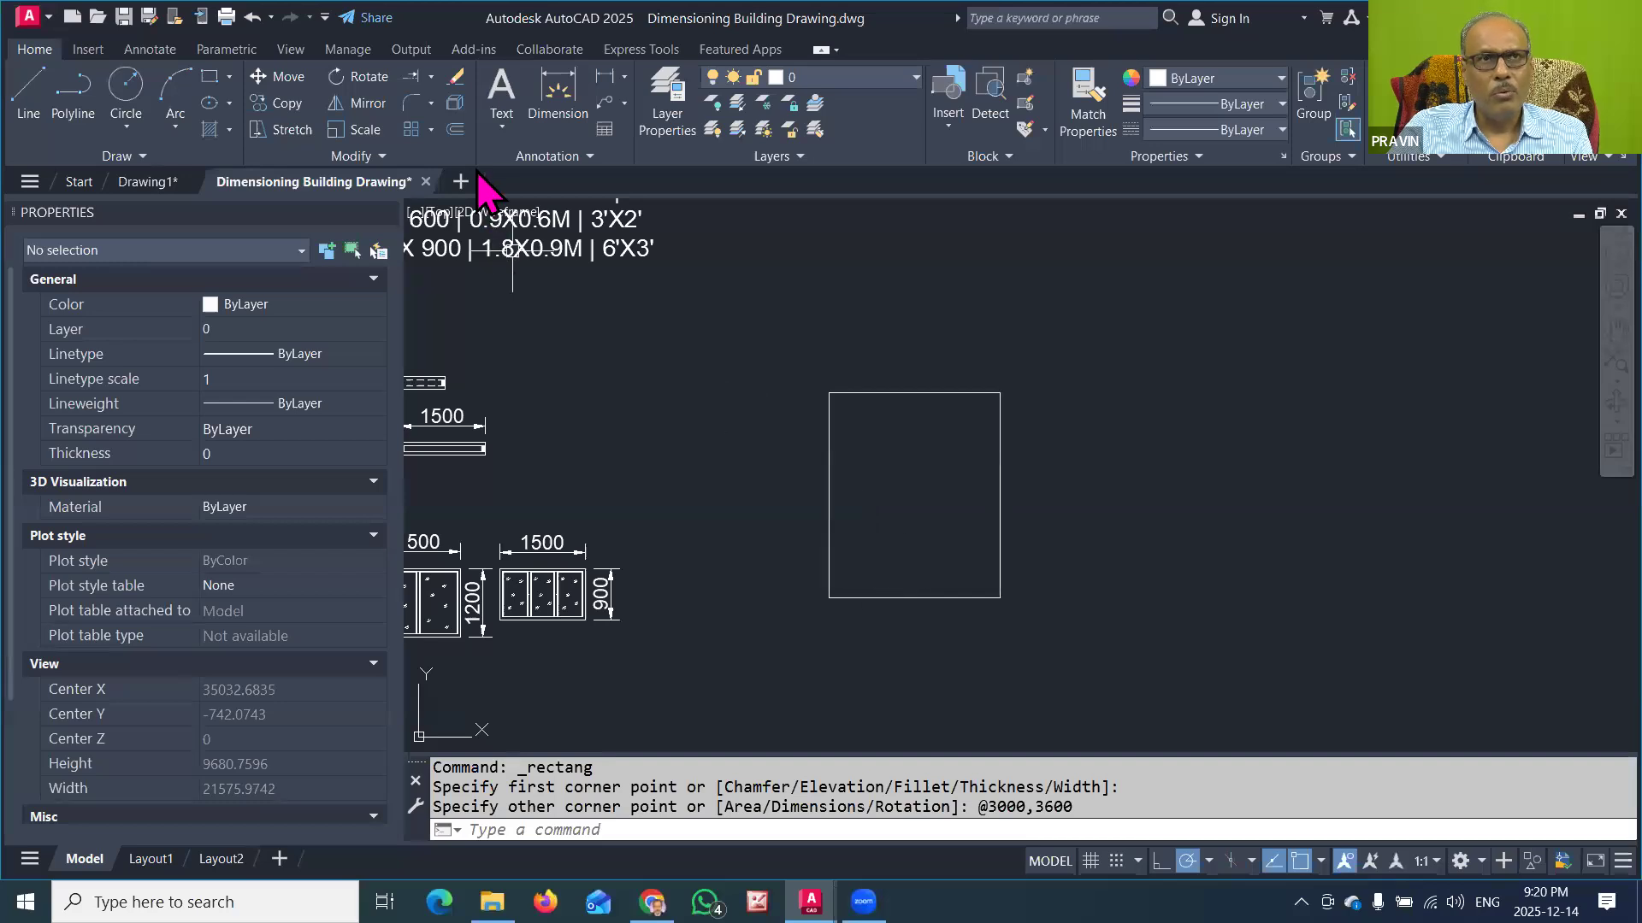
Step: Offset the room rectangle outward by 230 to form the wall thickness
{"action": "left_click", "coordinate": [454, 130]}
{"action": "type", "text": "230"}
{"action": "key", "text": "Return"}
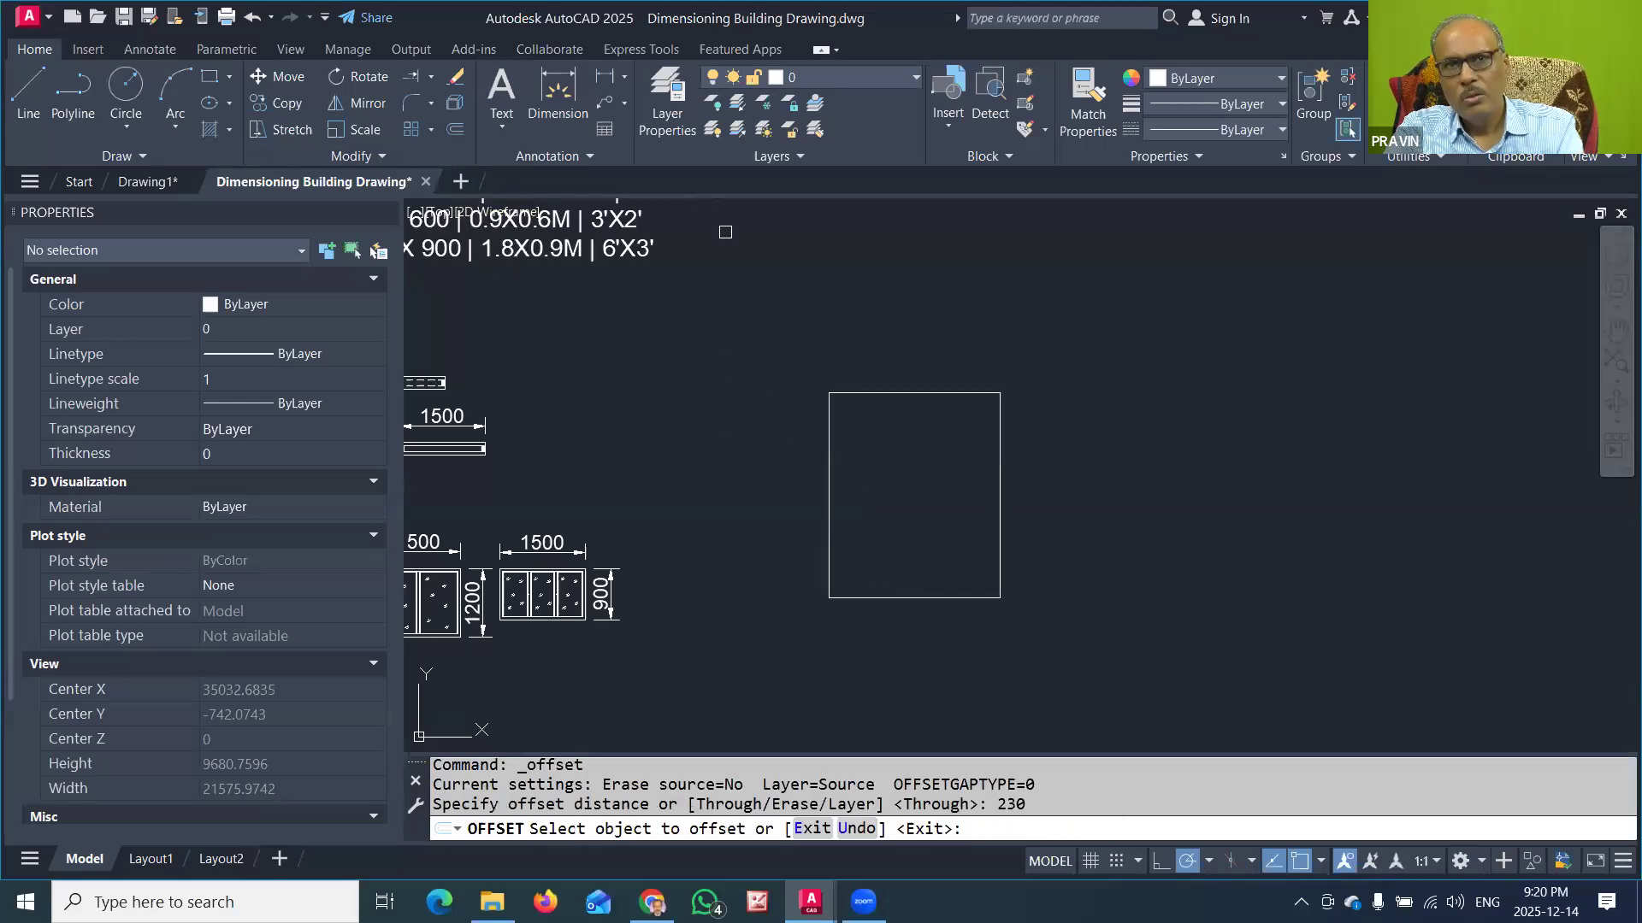
{"action": "left_click", "coordinate": [949, 398]}
{"action": "left_click", "coordinate": [908, 341]}
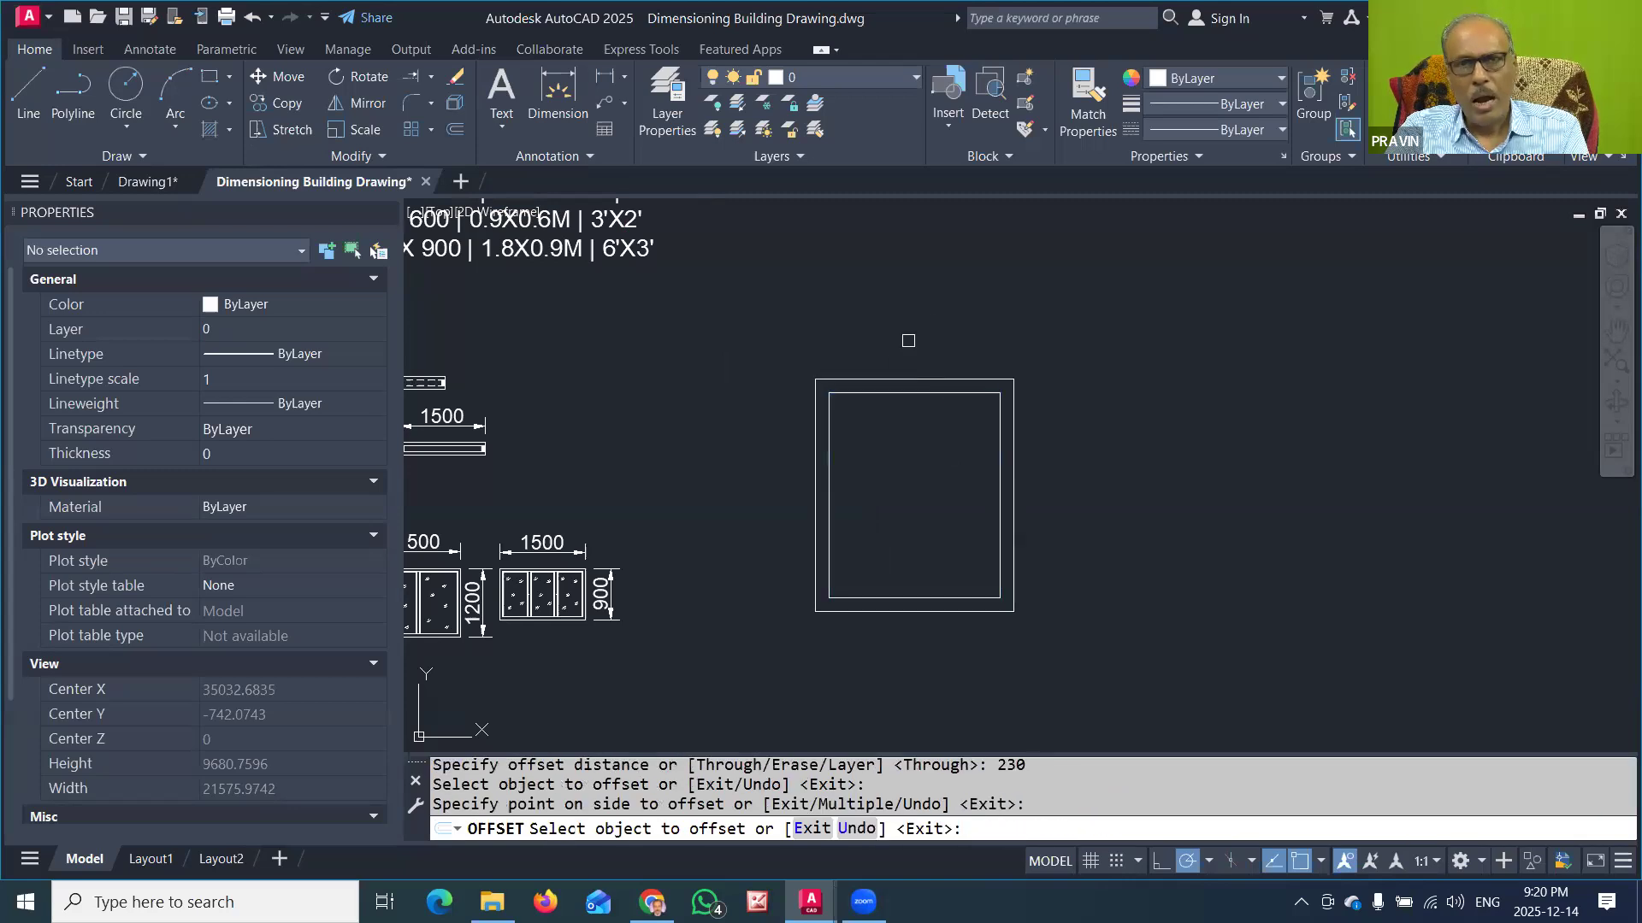
{"action": "key", "text": "Escape"}
Step: Copy both room rectangles from their outer lower-left corner to the right so the two rooms share one partition wall
{"action": "left_click", "coordinate": [1018, 348]}
{"action": "left_click", "coordinate": [919, 412]}
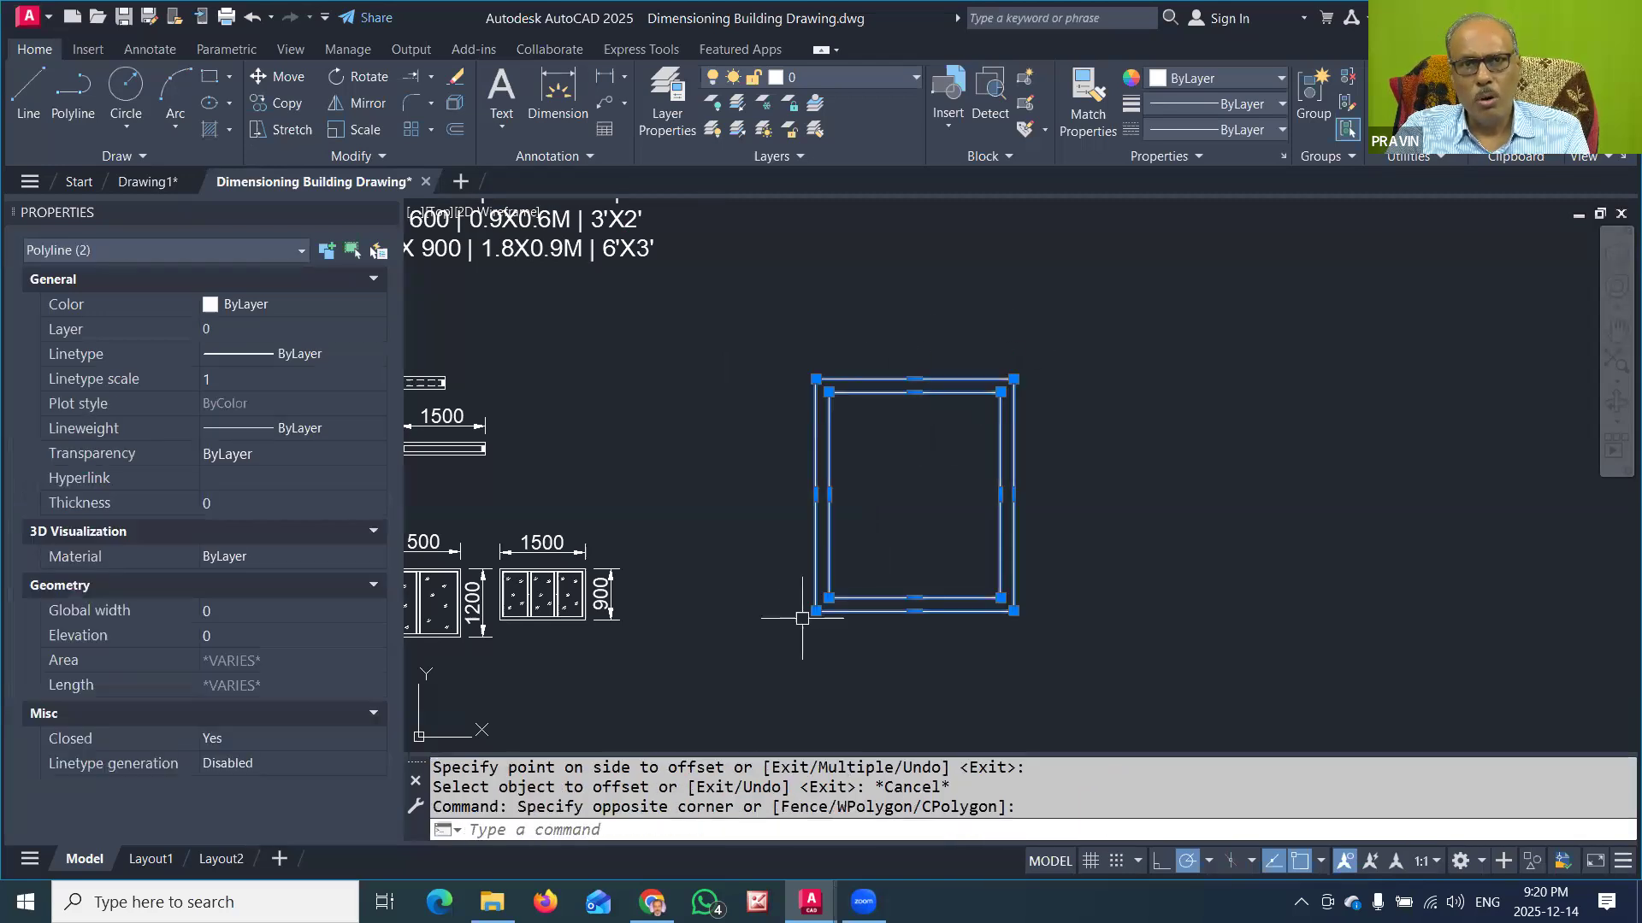
{"action": "left_click", "coordinate": [816, 611]}
{"action": "key", "text": "space"}
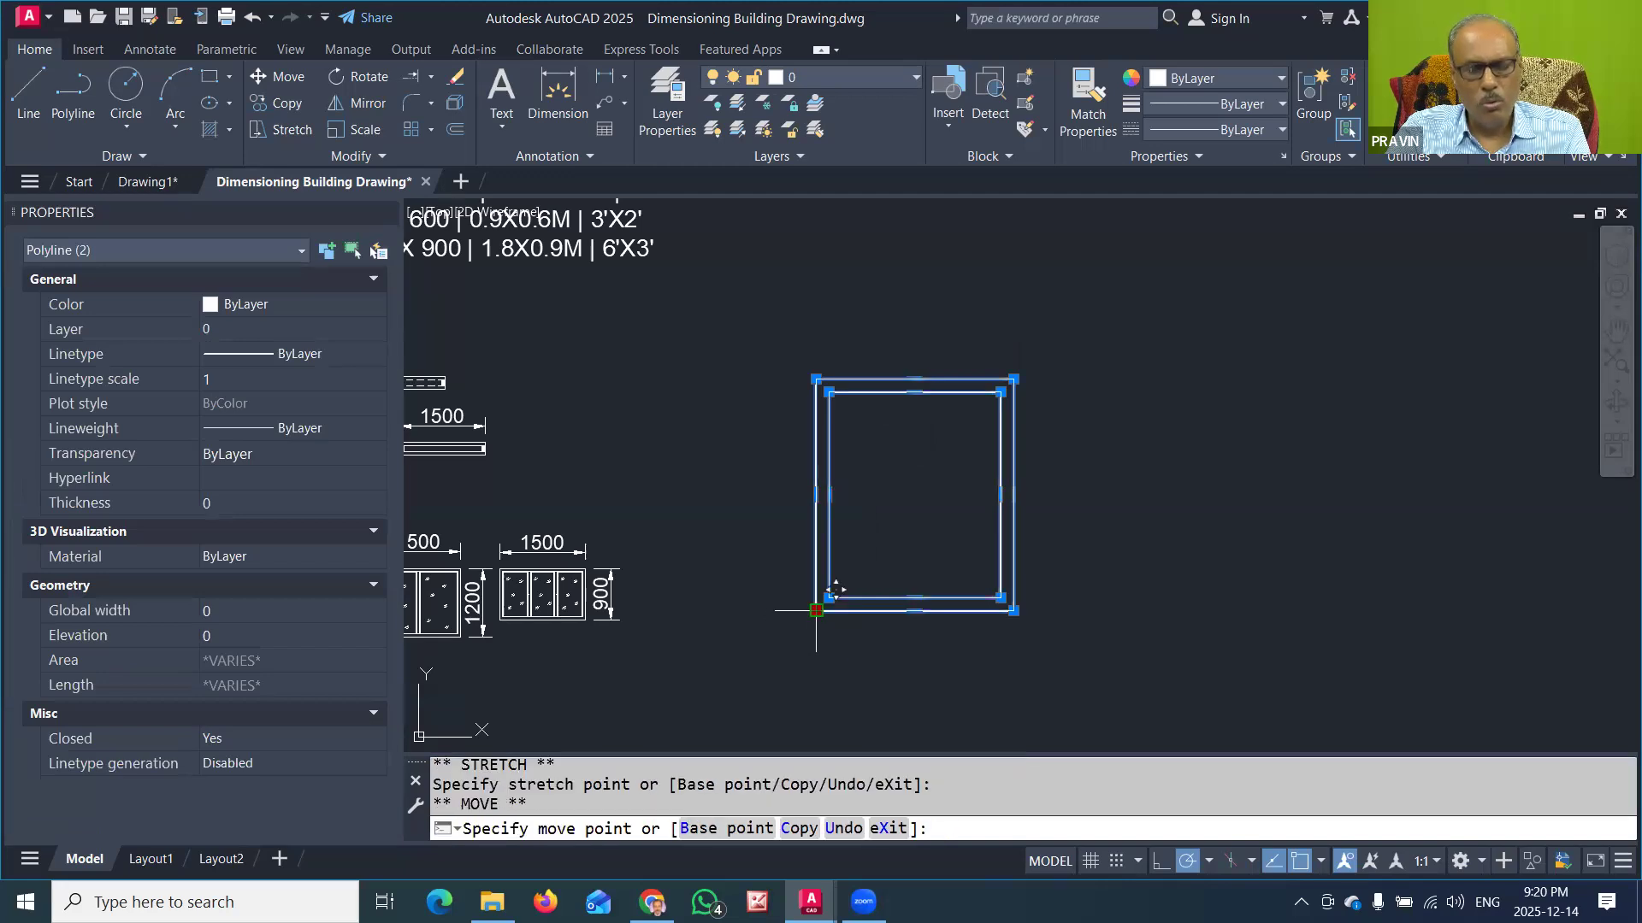
{"action": "type", "text": "C"}
{"action": "key", "text": "Return"}
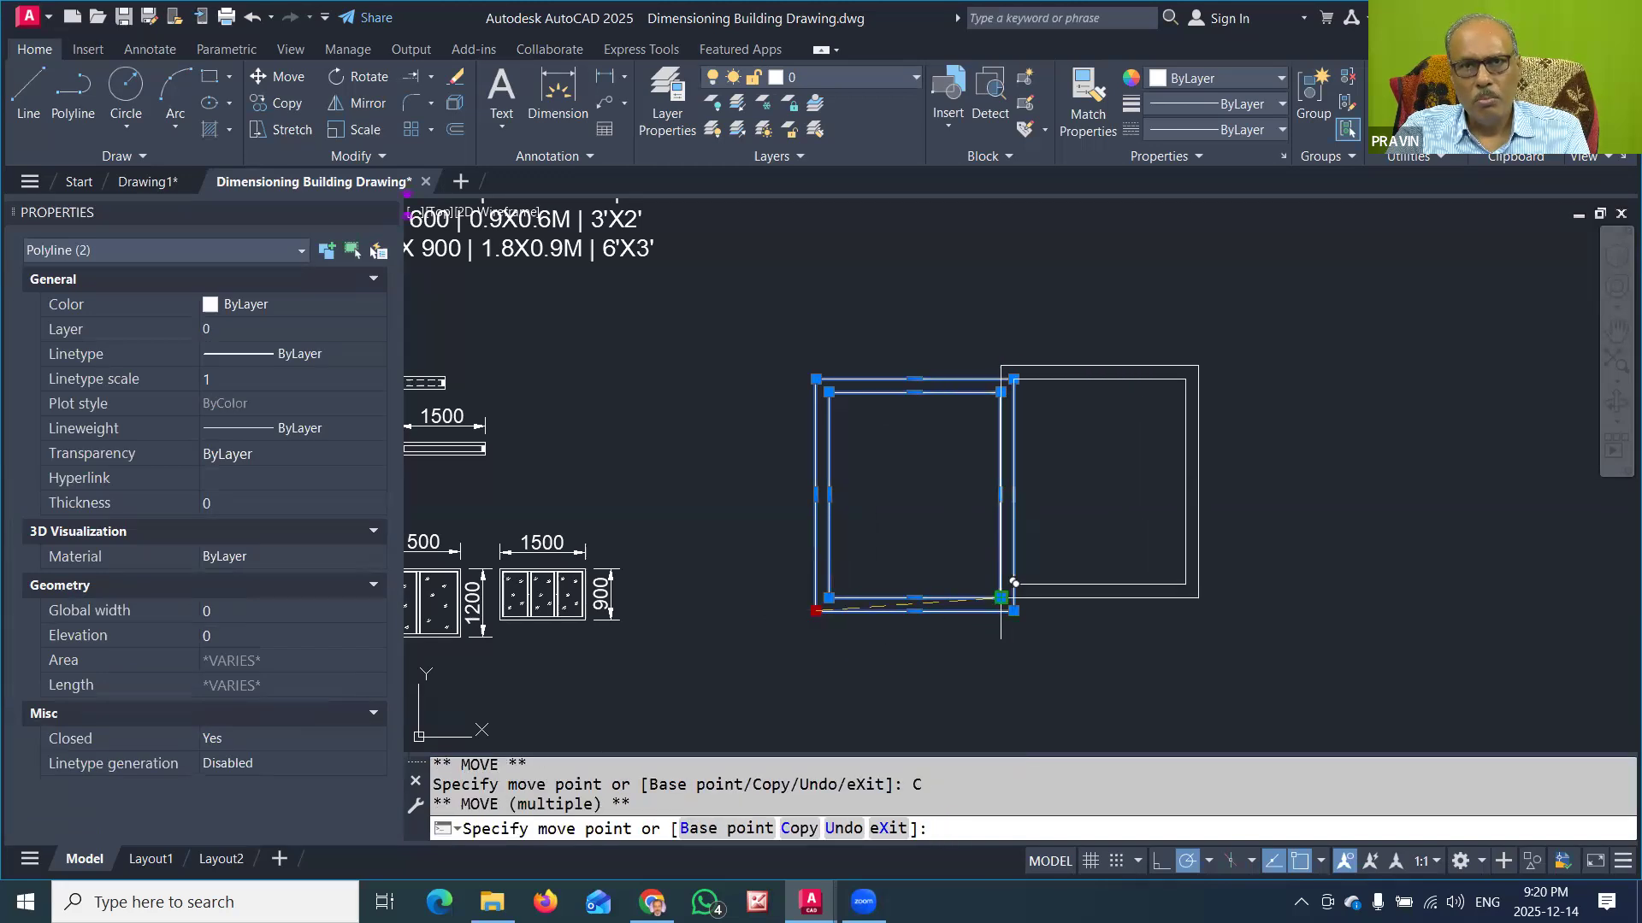
{"action": "left_click", "coordinate": [1015, 597]}
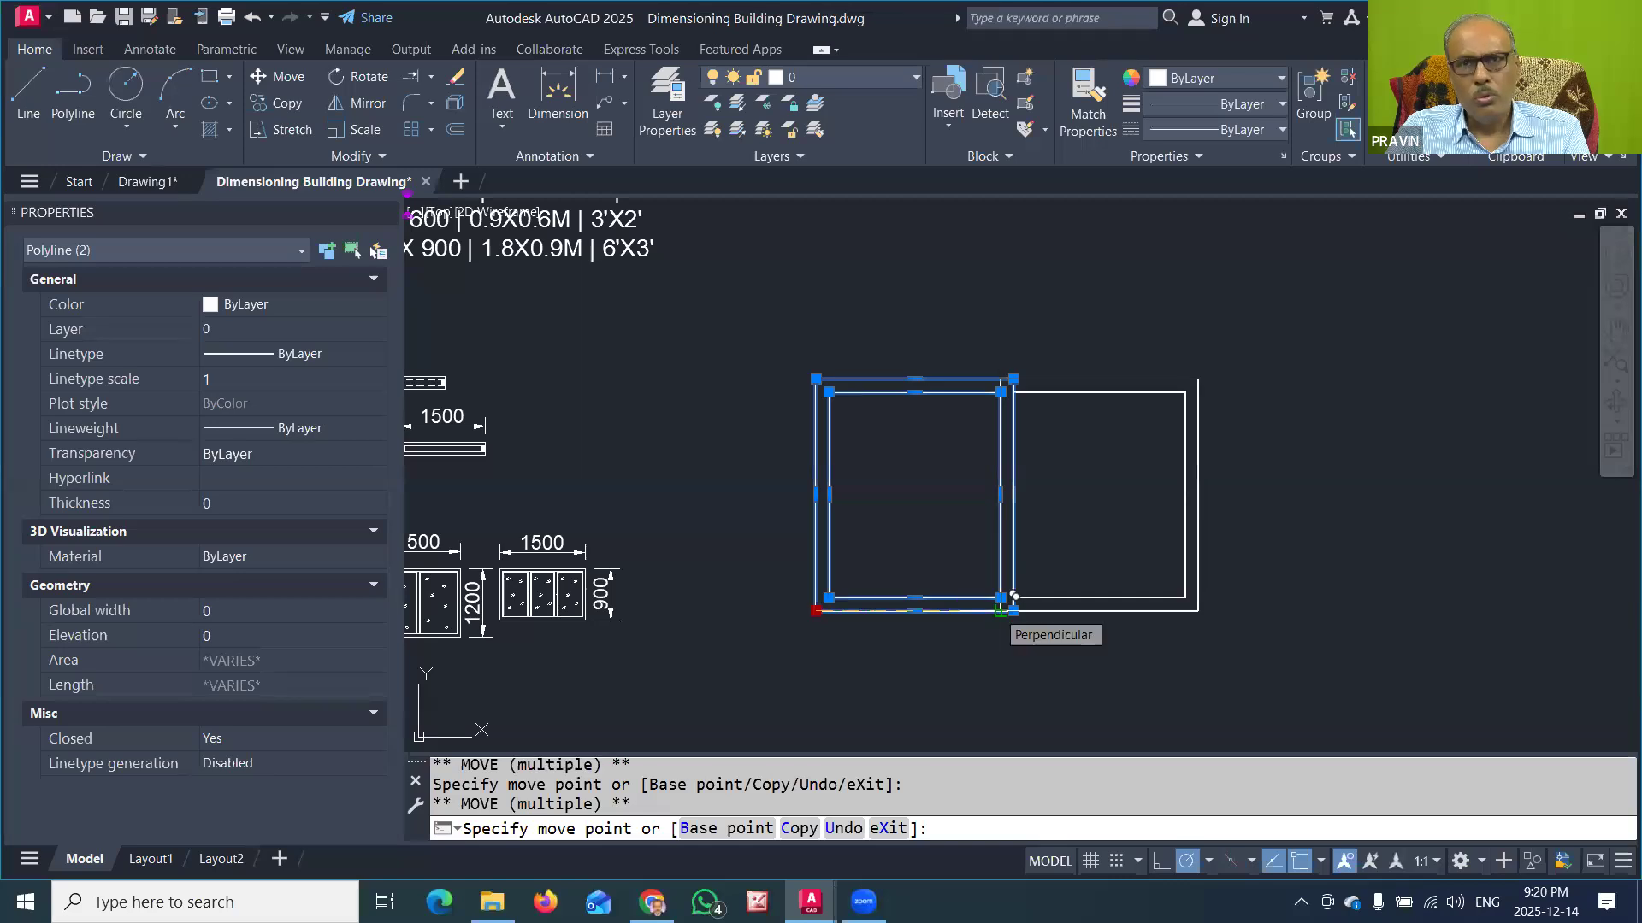
{"action": "key", "text": "Escape"}
{"action": "key", "text": "Escape"}
{"action": "key", "text": "Escape"}
Step: Draw a short line across the lower wall's thickness from the left room's inner lower-left corner
{"action": "middle_click_drag", "start_coordinate": [1041, 652], "coordinate": [982, 594]}
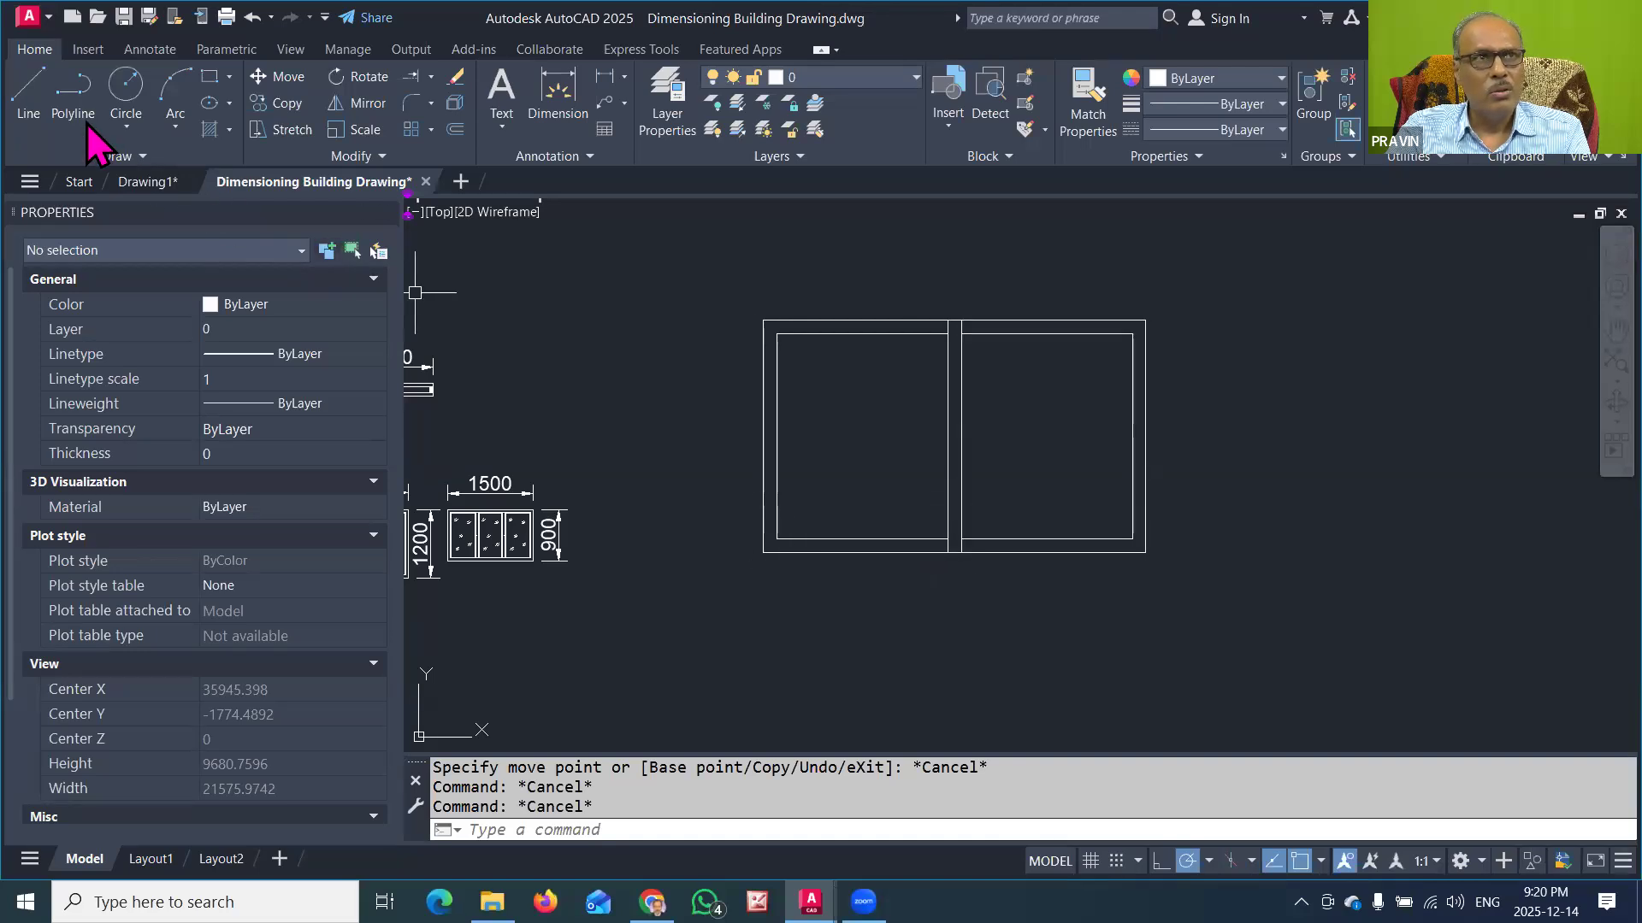
{"action": "left_click", "coordinate": [29, 94]}
{"action": "scroll", "coordinate": [795, 558], "scroll_direction": "up", "scroll_amount": 4}
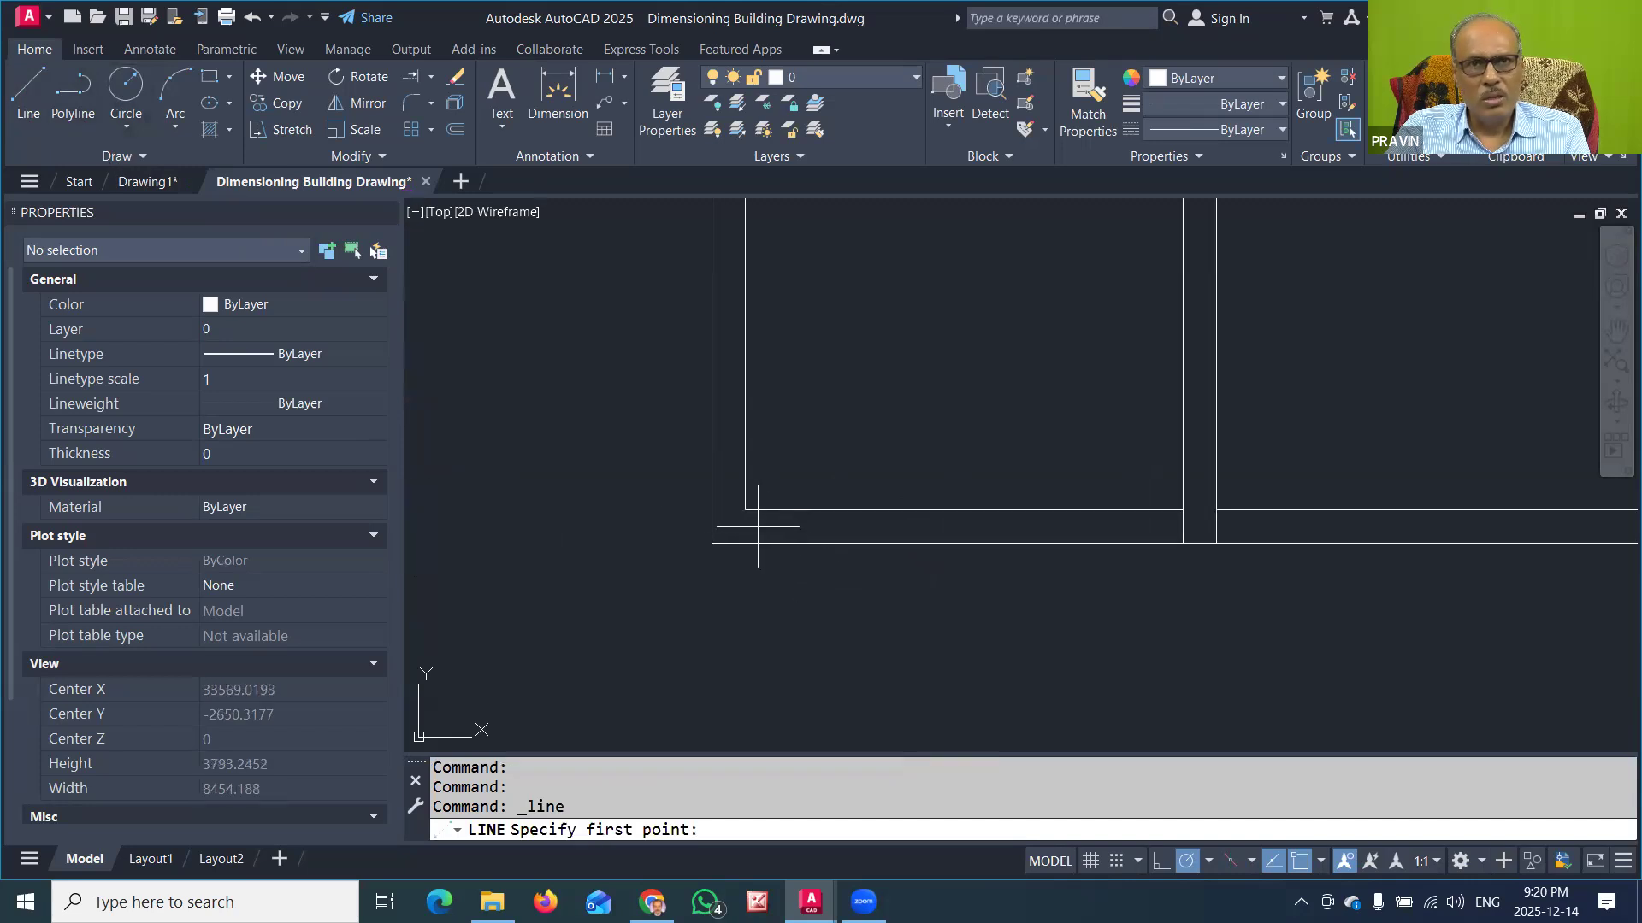
{"action": "left_click", "coordinate": [744, 511]}
{"action": "key", "text": "Return"}
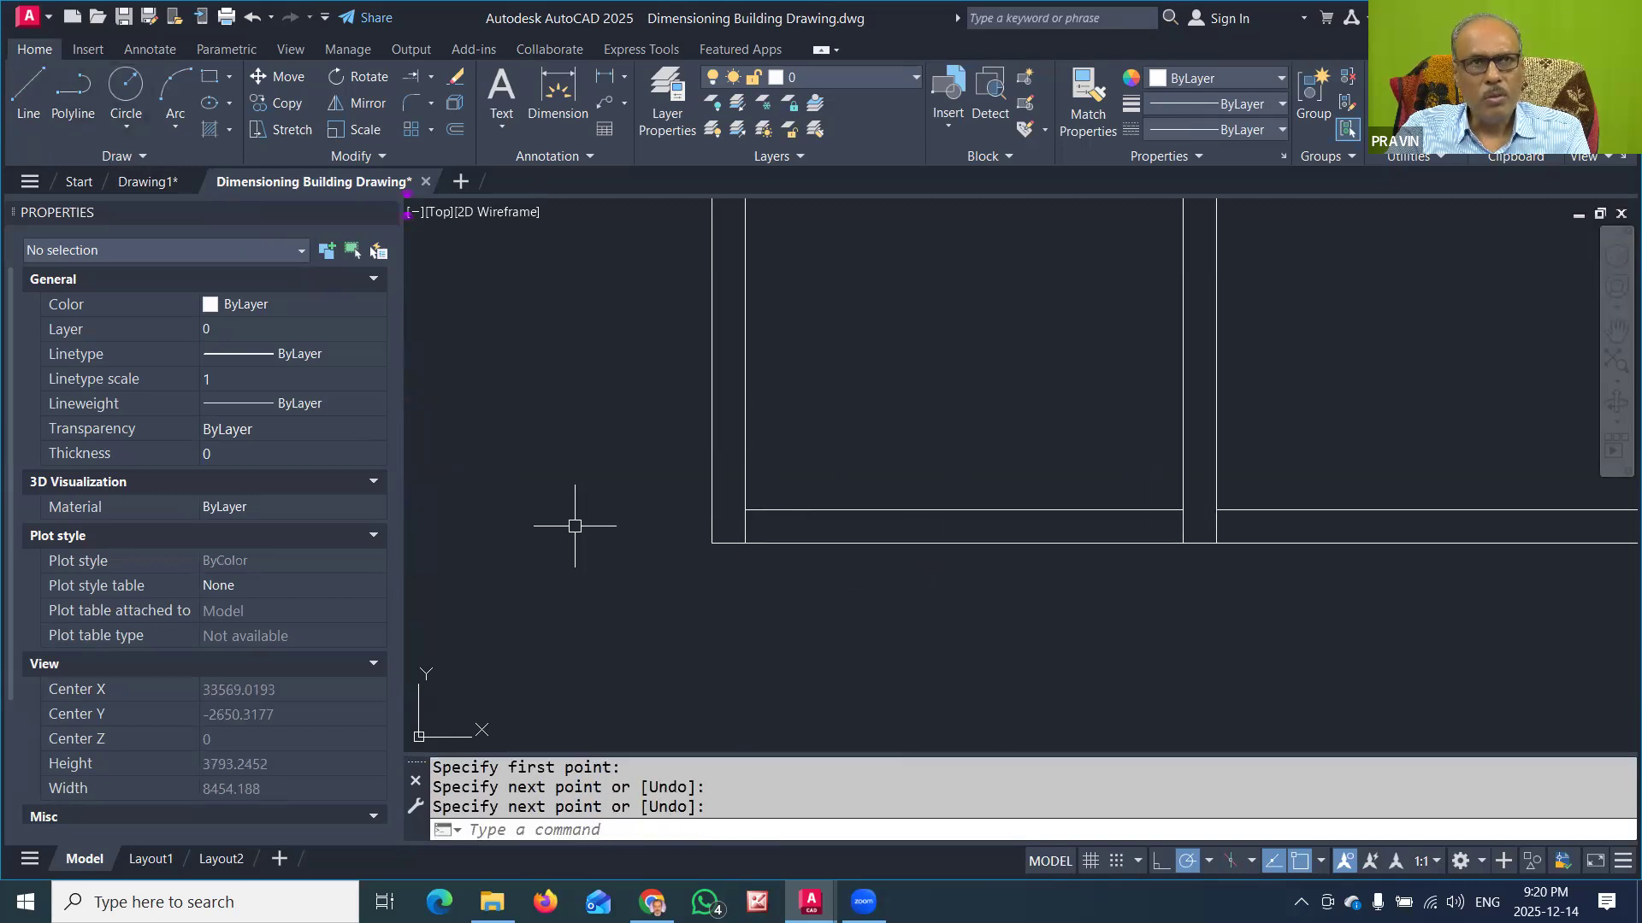
Step: Offset the short line across the left room's lower wall by 900 to the right to mark the door width
{"action": "left_click", "coordinate": [454, 129]}
{"action": "type", "text": "900"}
{"action": "key", "text": "Return"}
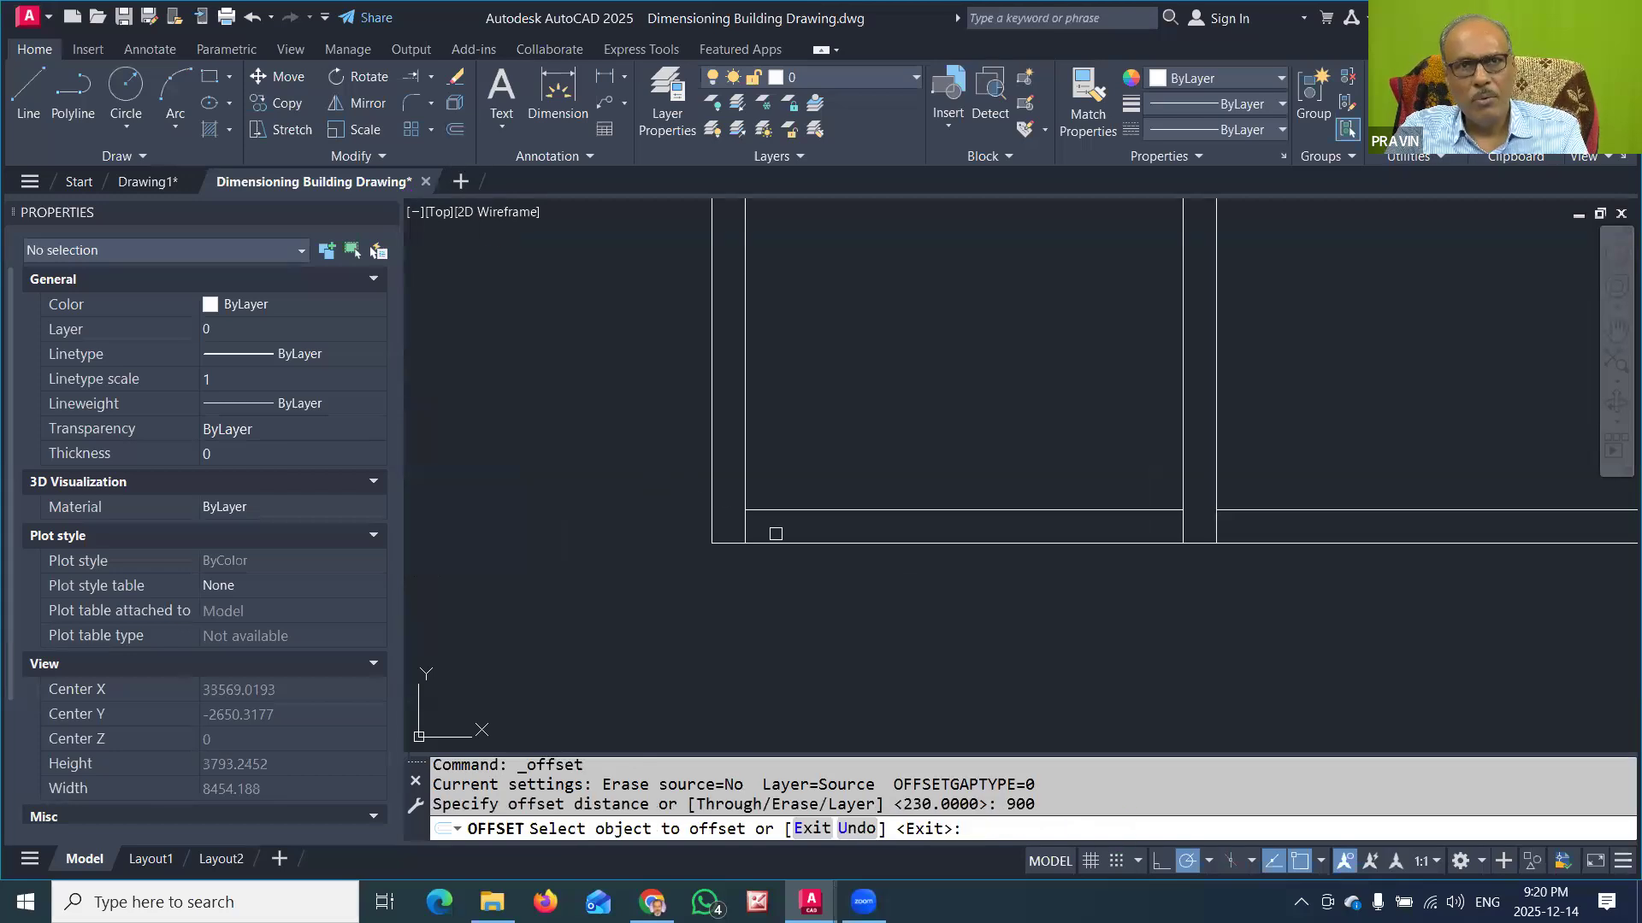
{"action": "left_click", "coordinate": [746, 524]}
{"action": "left_click", "coordinate": [855, 463]}
{"action": "key", "text": "Escape"}
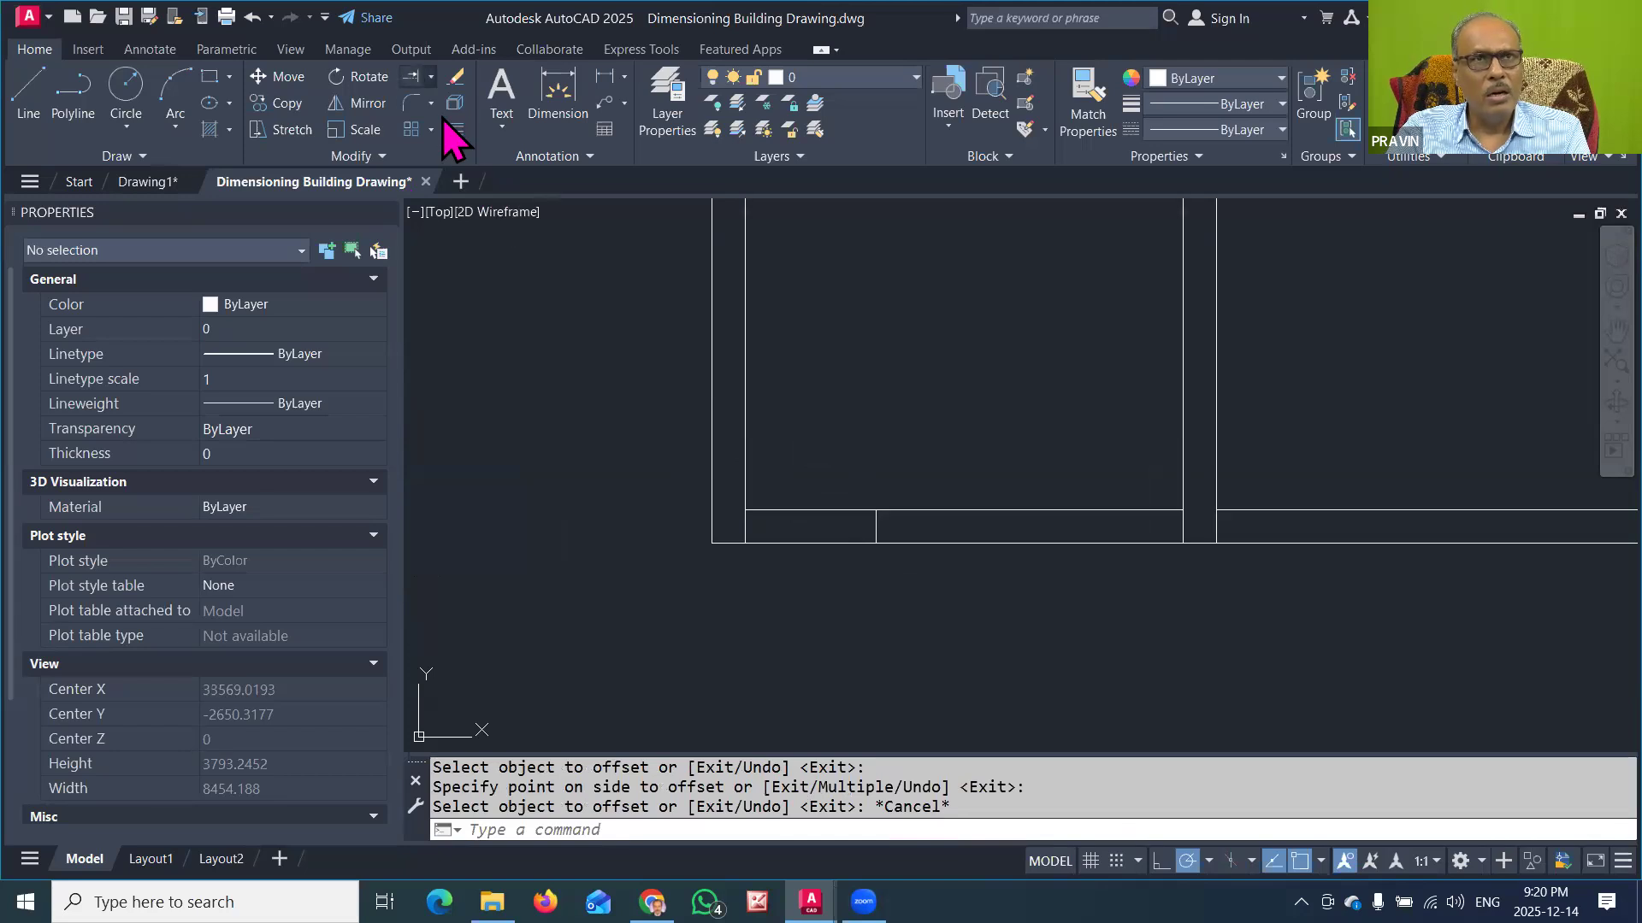
Step: Trim both faces of the lower wall between the two short lines to open the left room's doorway
{"action": "left_click", "coordinate": [430, 77]}
{"action": "left_click", "coordinate": [426, 109]}
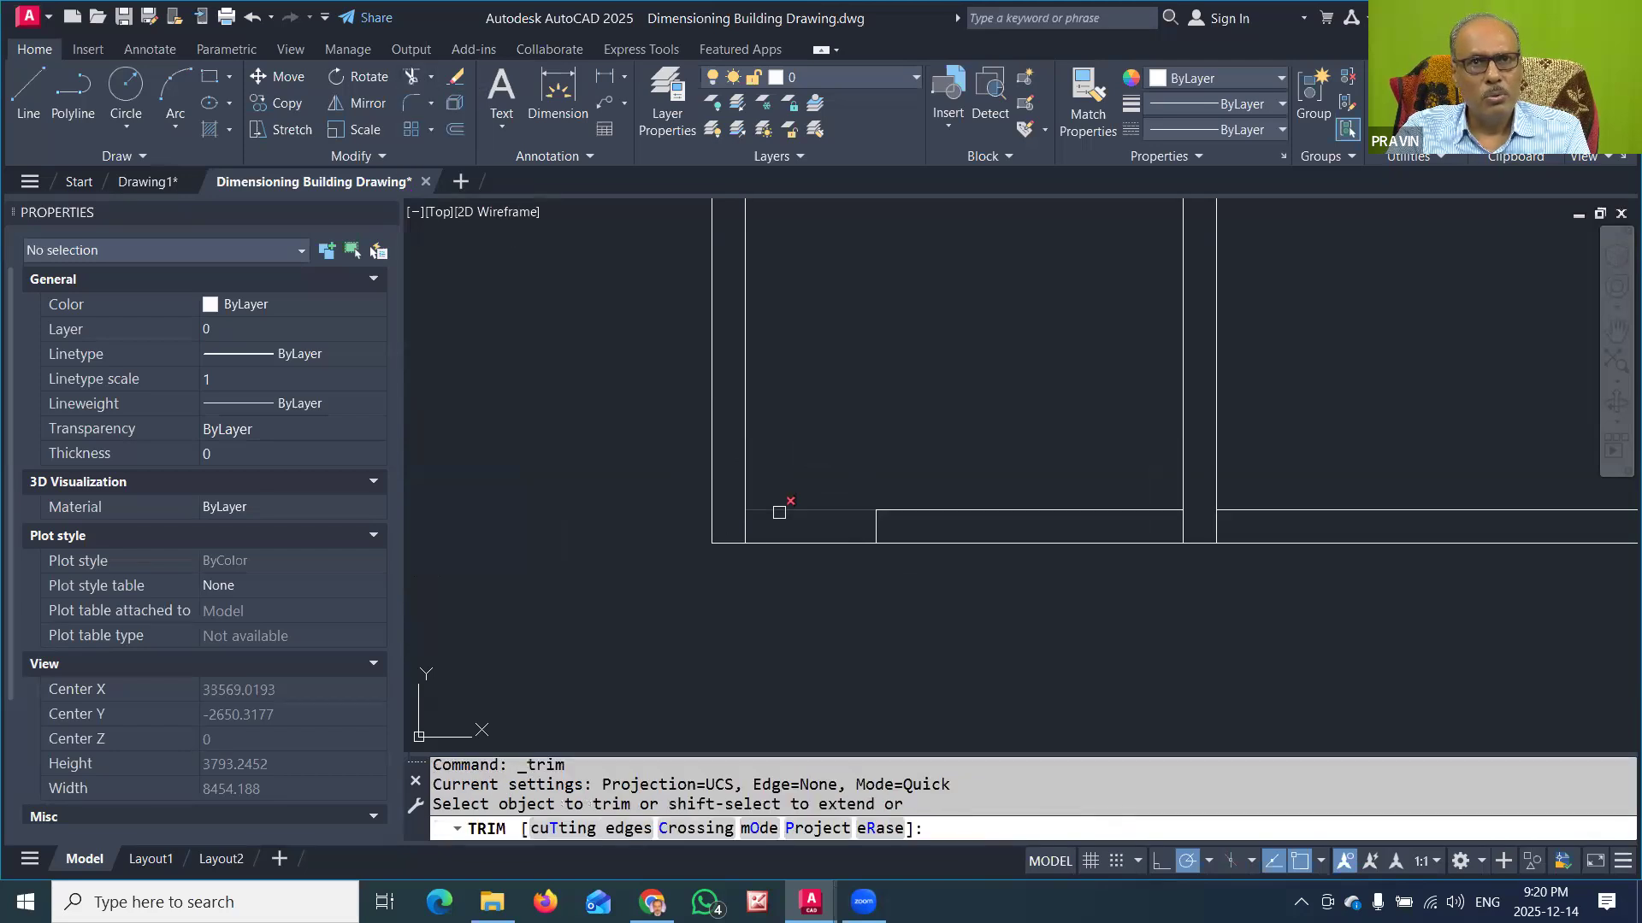
{"action": "left_click", "coordinate": [779, 512]}
{"action": "left_click", "coordinate": [785, 543]}
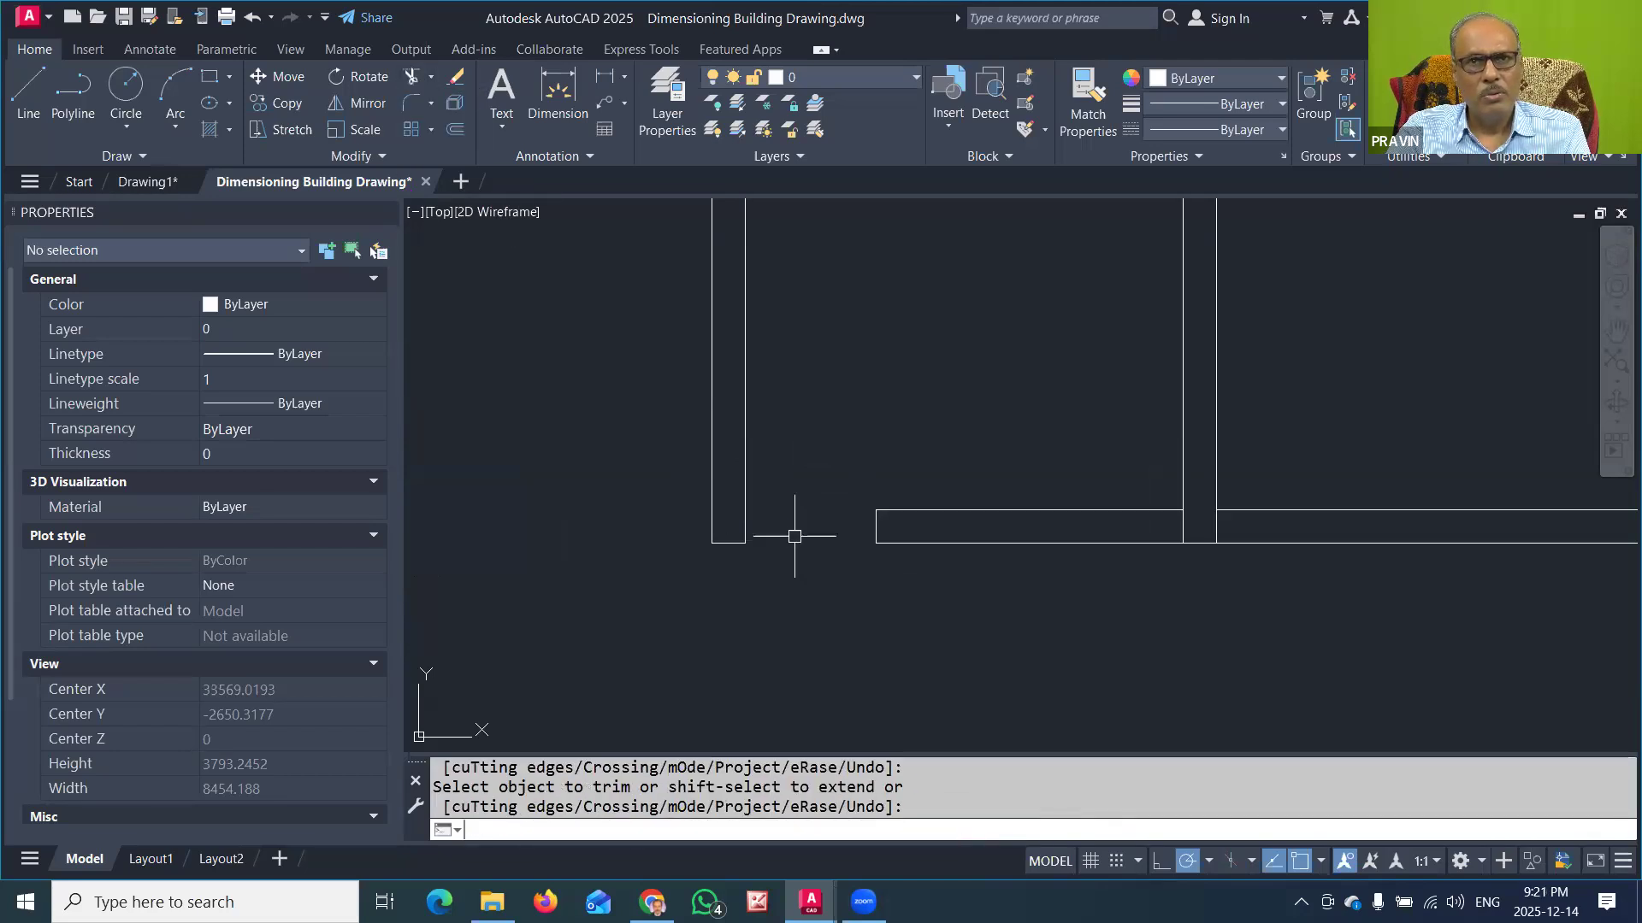
{"action": "key", "text": "Return"}
{"action": "scroll", "coordinate": [735, 560], "scroll_direction": "down", "scroll_amount": 4}
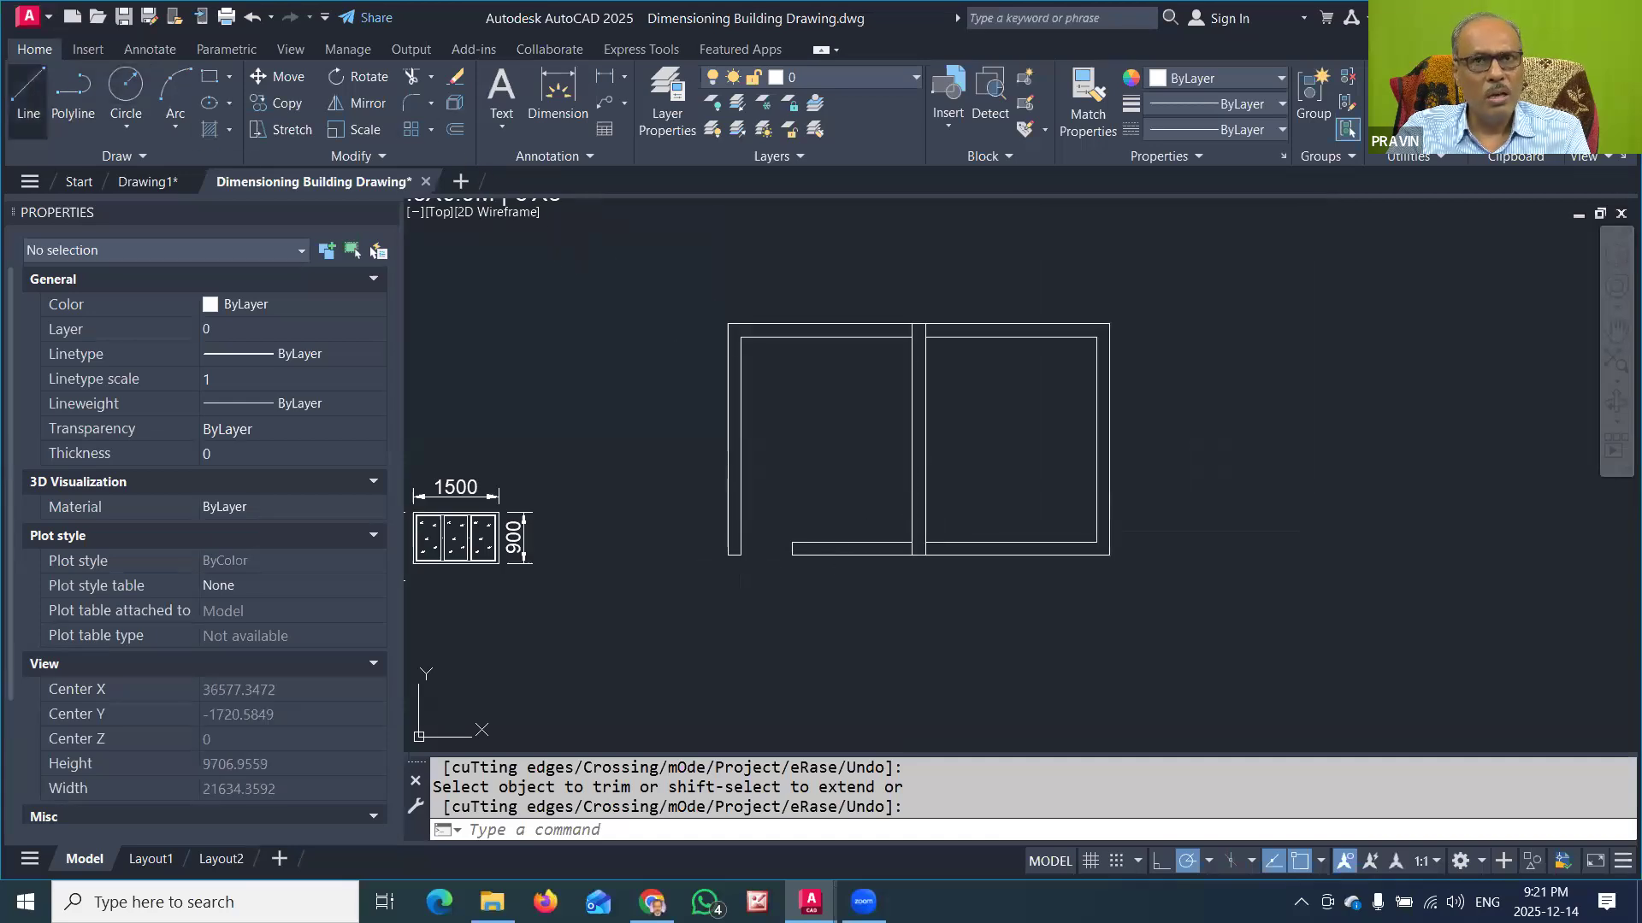
Step: Draw a short line across the partition wall's thickness, level with the inner face of the lower wall
{"action": "left_click", "coordinate": [28, 86]}
{"action": "scroll", "coordinate": [978, 529], "scroll_direction": "up", "scroll_amount": 4}
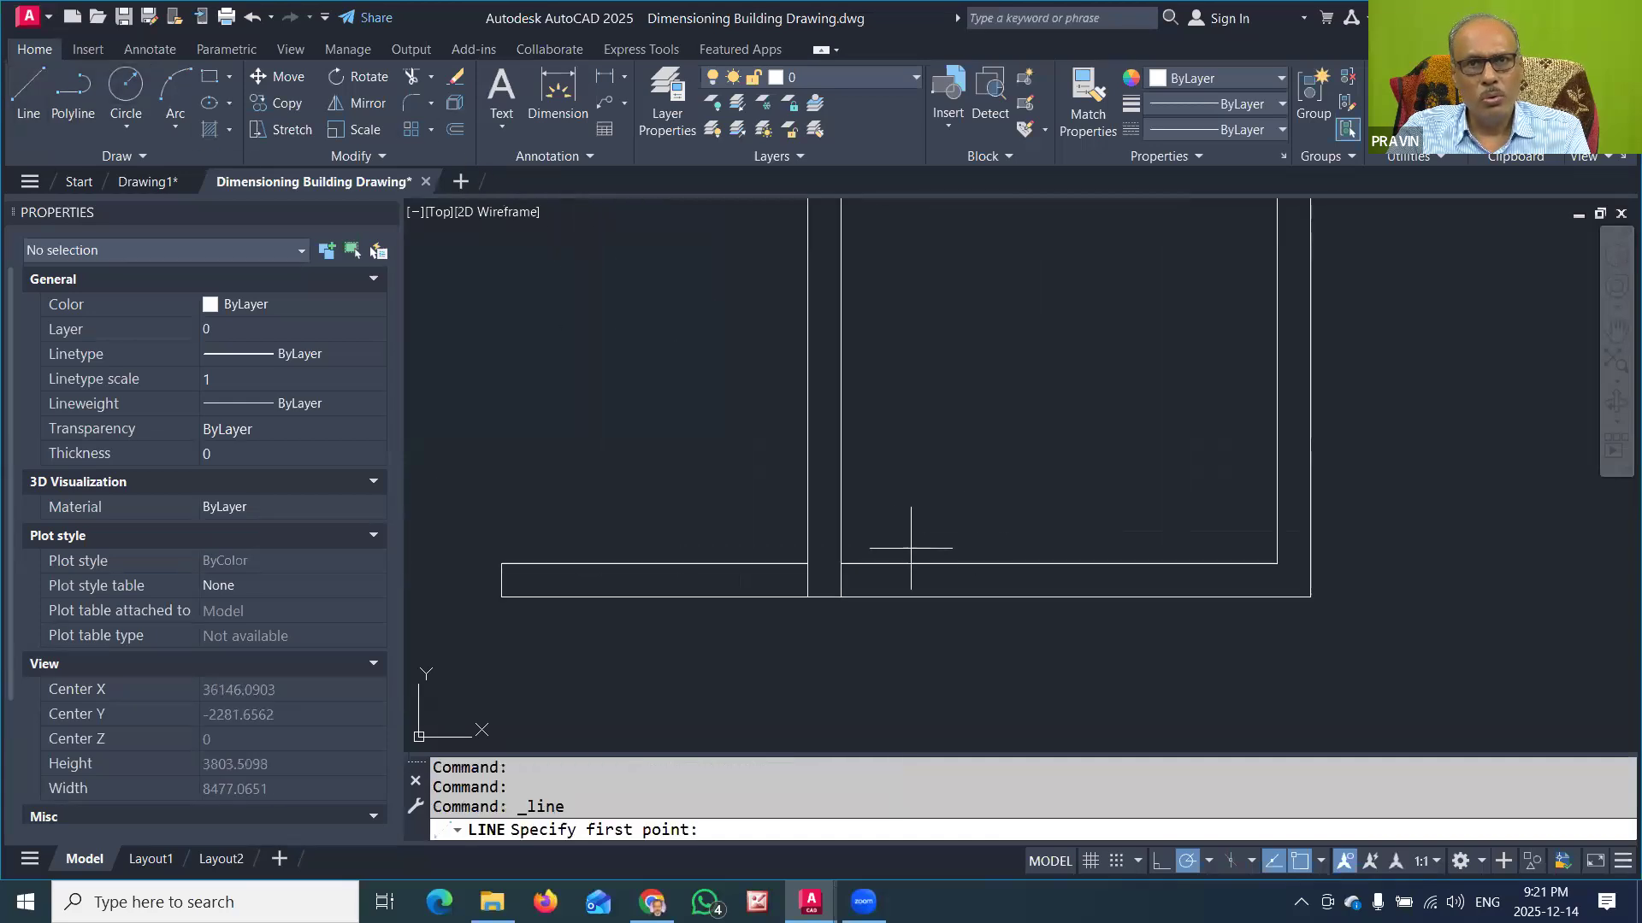
{"action": "left_click", "coordinate": [807, 564]}
{"action": "left_click", "coordinate": [842, 563]}
{"action": "key", "text": "Return"}
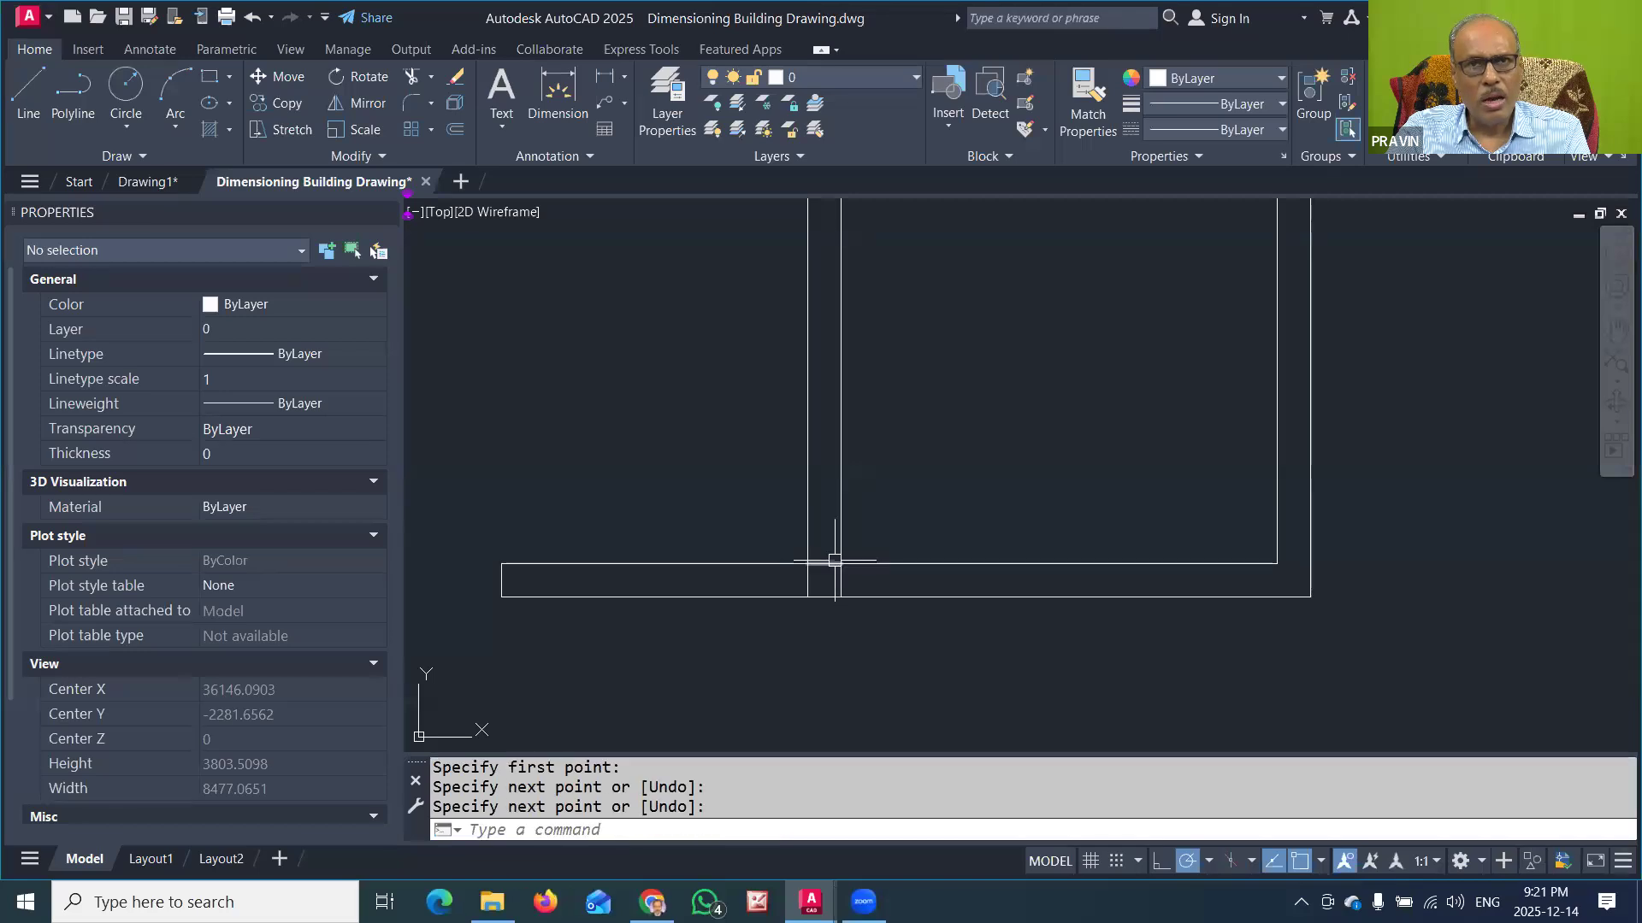
Step: Offset the short line across the partition wall upward by 900 to mark the connecting door
{"action": "left_click", "coordinate": [455, 130]}
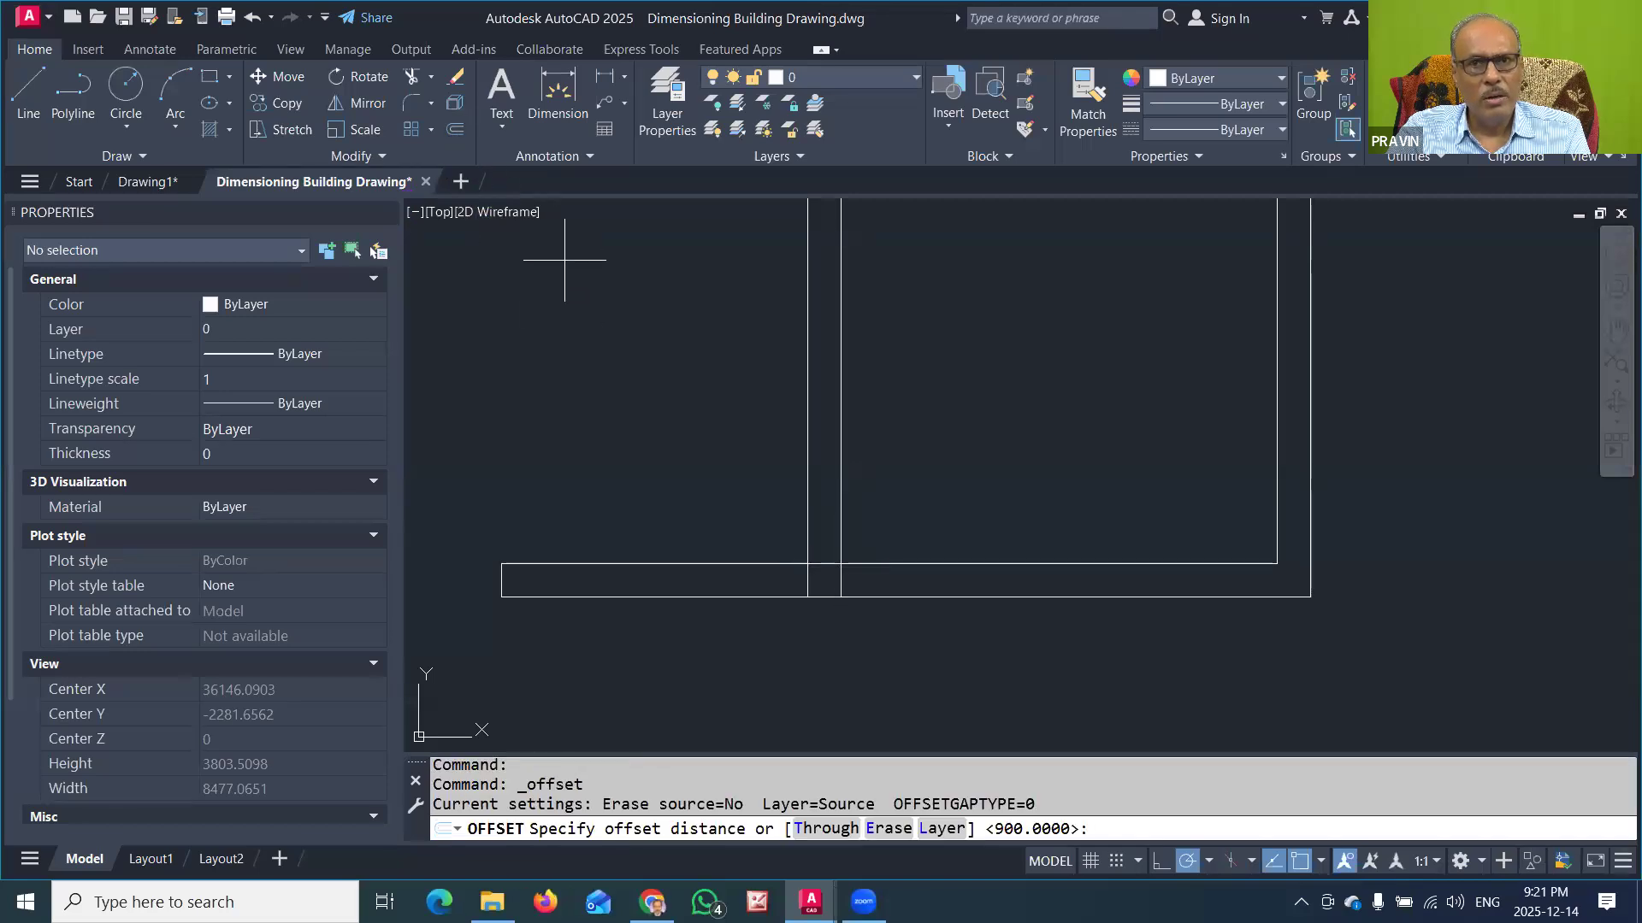
{"action": "key", "text": "Return"}
{"action": "left_click", "coordinate": [822, 561]}
{"action": "left_click", "coordinate": [890, 479]}
{"action": "key", "text": "Escape"}
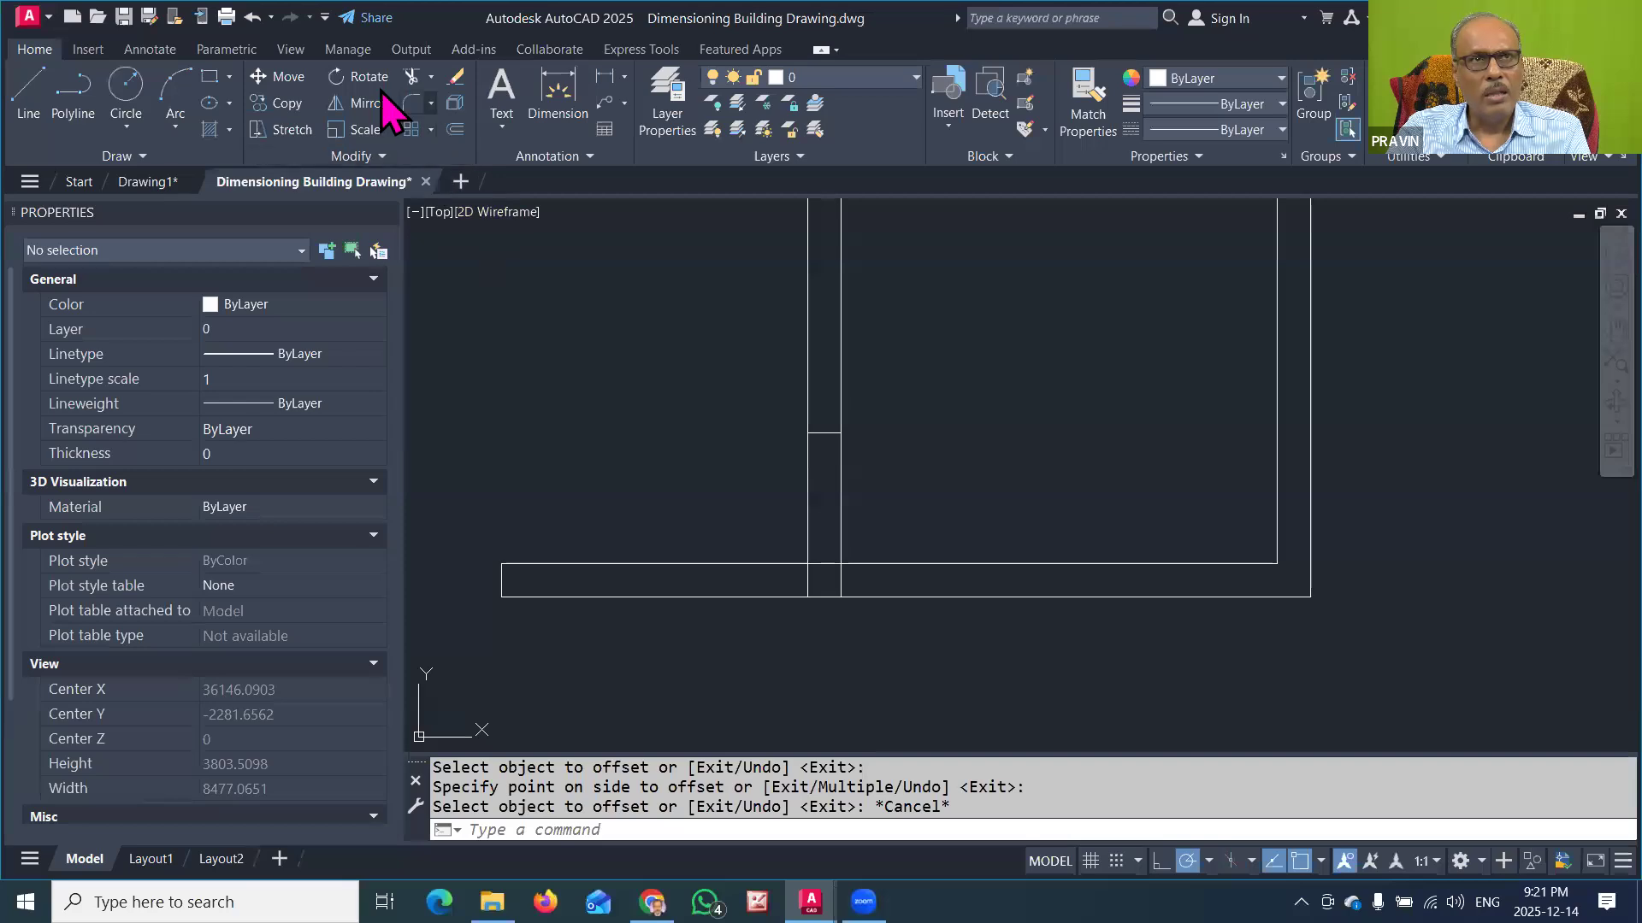
Step: Trim both faces of the partition wall between the two marks to open the doorway between the rooms
{"action": "left_click", "coordinate": [411, 76]}
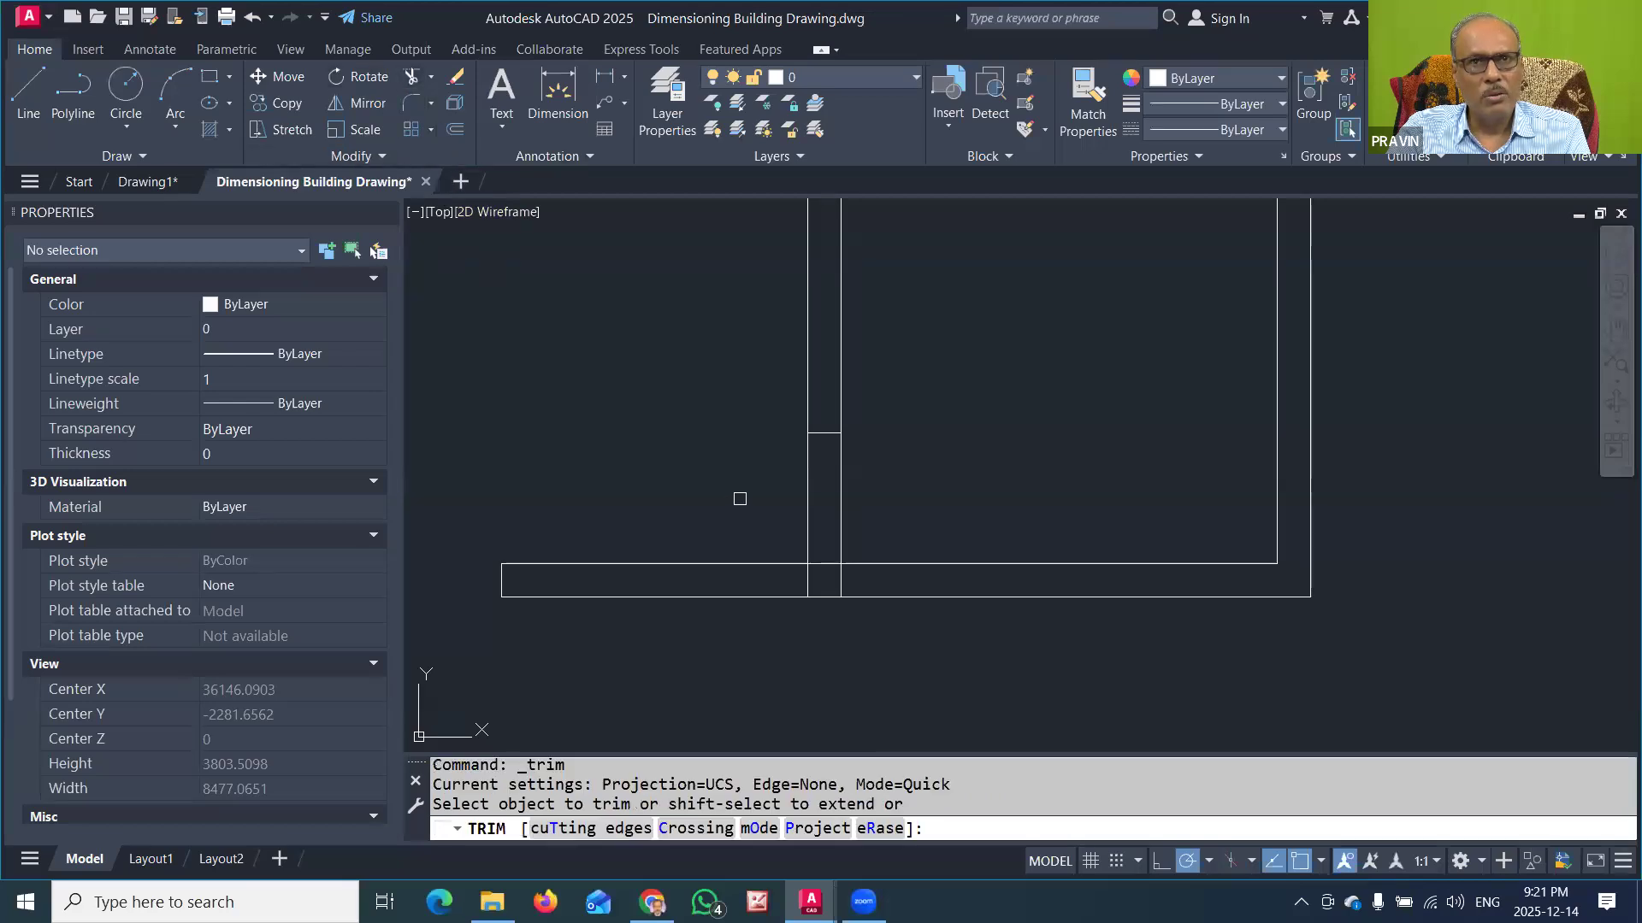
{"action": "left_click", "coordinate": [803, 473]}
{"action": "left_click", "coordinate": [837, 471]}
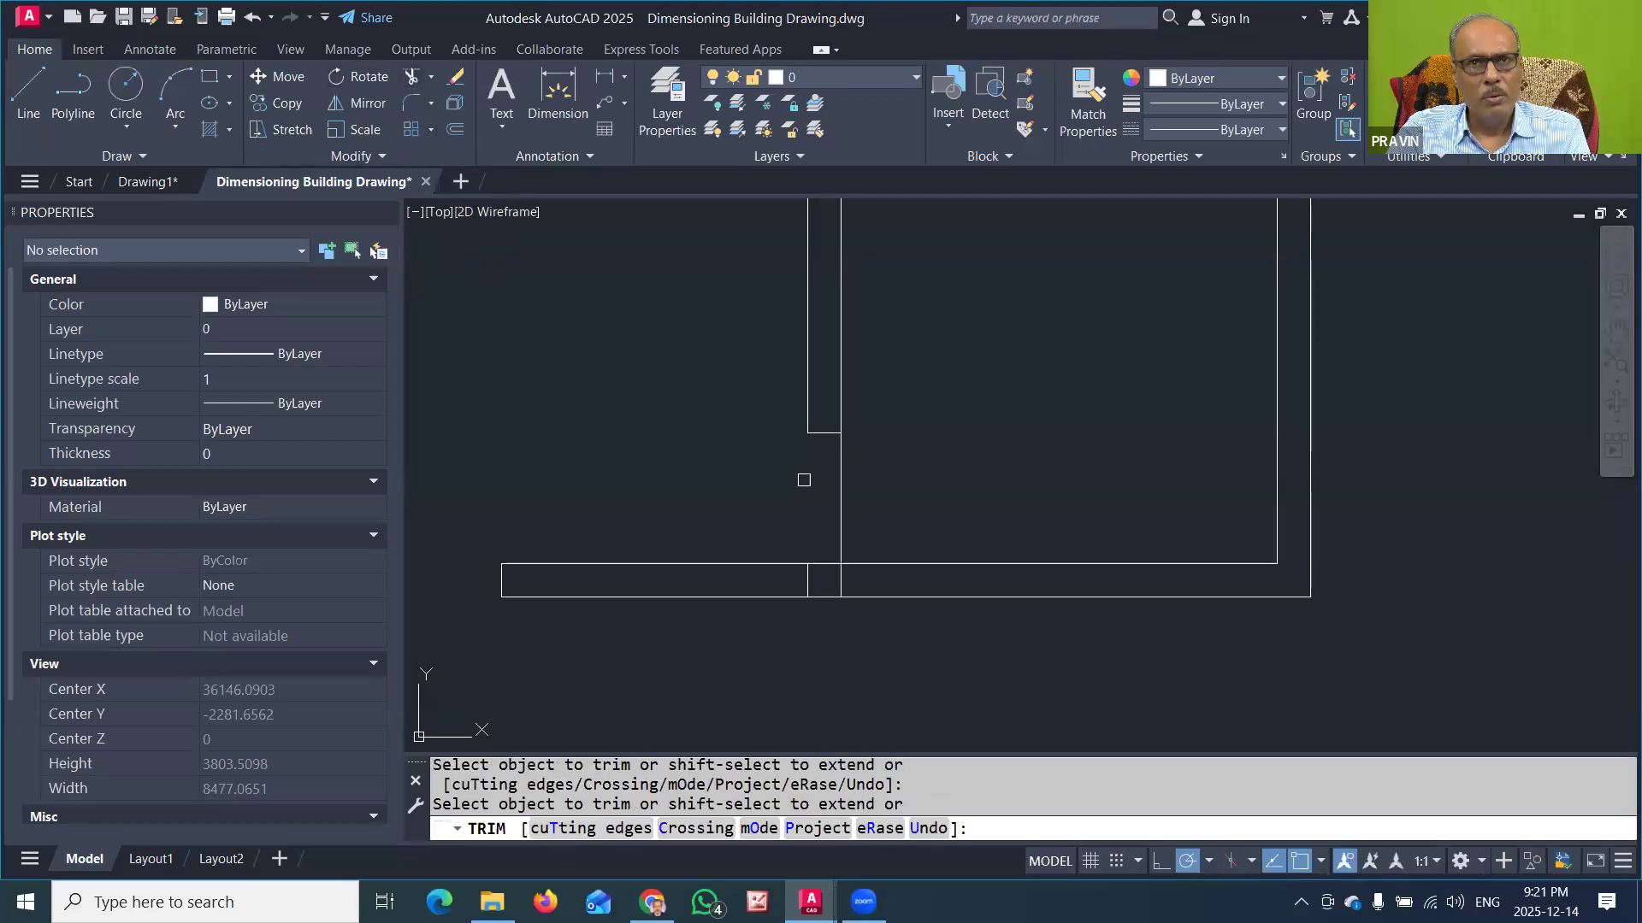
{"action": "key", "text": "Escape"}
{"action": "scroll", "coordinate": [851, 479], "scroll_direction": "down", "scroll_amount": 4}
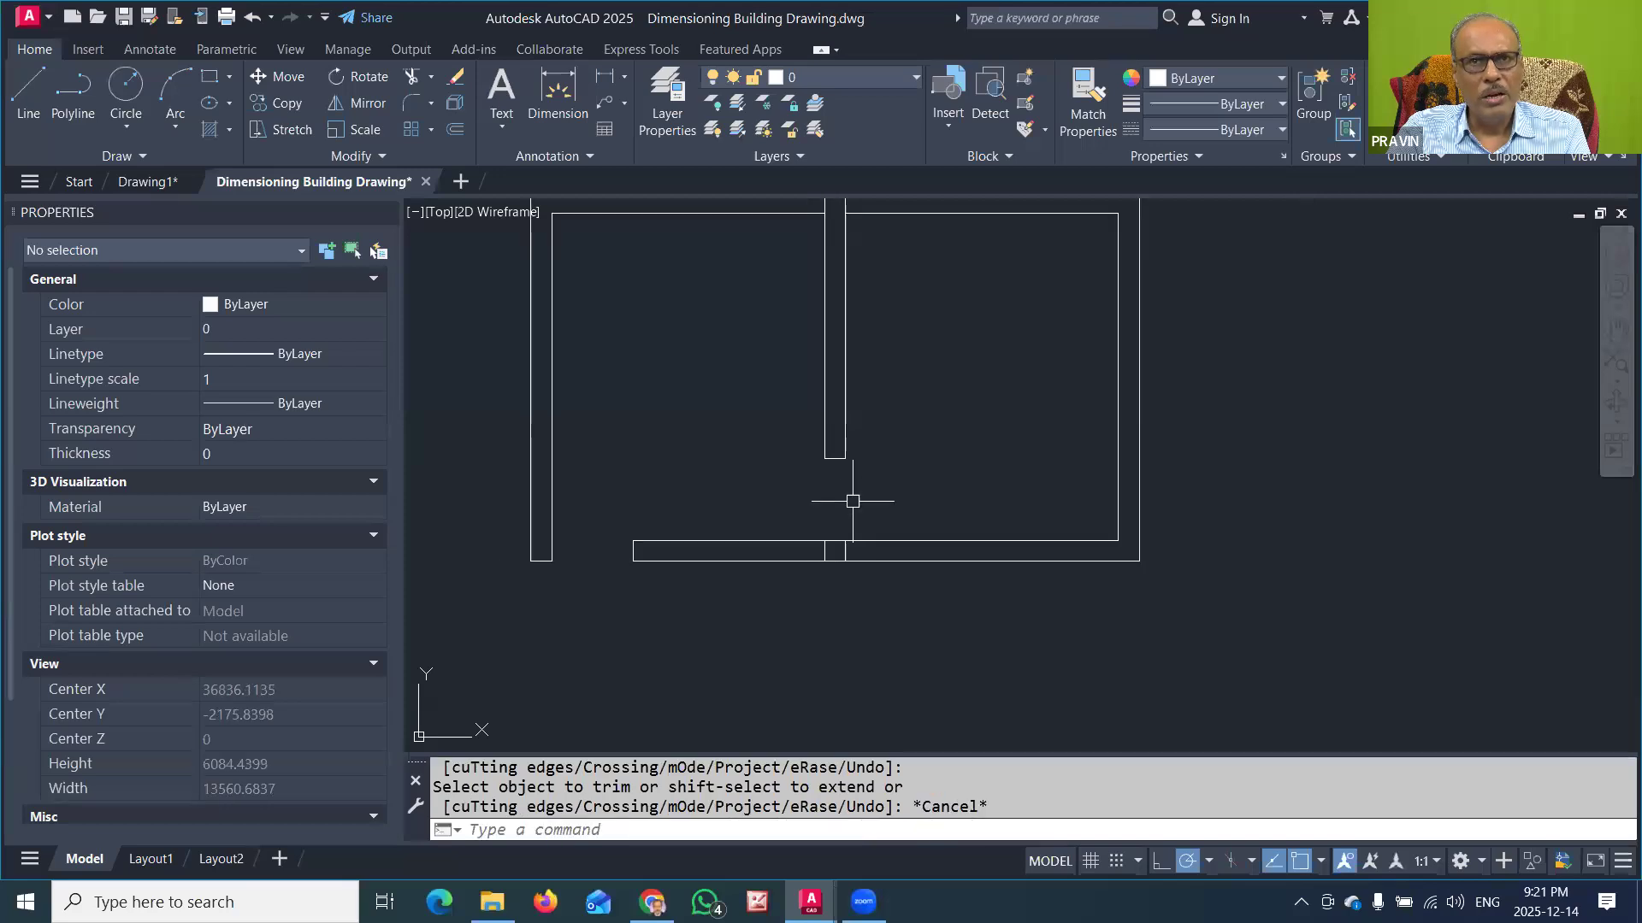
Step: Draw a projecting room outline from the partition's right face on the upper wall: 1200 up, 2100 right, then down to the wall's inner face
{"action": "scroll", "coordinate": [851, 404], "scroll_direction": "up", "scroll_amount": 1}
{"action": "scroll", "coordinate": [850, 405], "scroll_direction": "up", "scroll_amount": 2}
{"action": "scroll", "coordinate": [1008, 333], "scroll_direction": "up", "scroll_amount": 2}
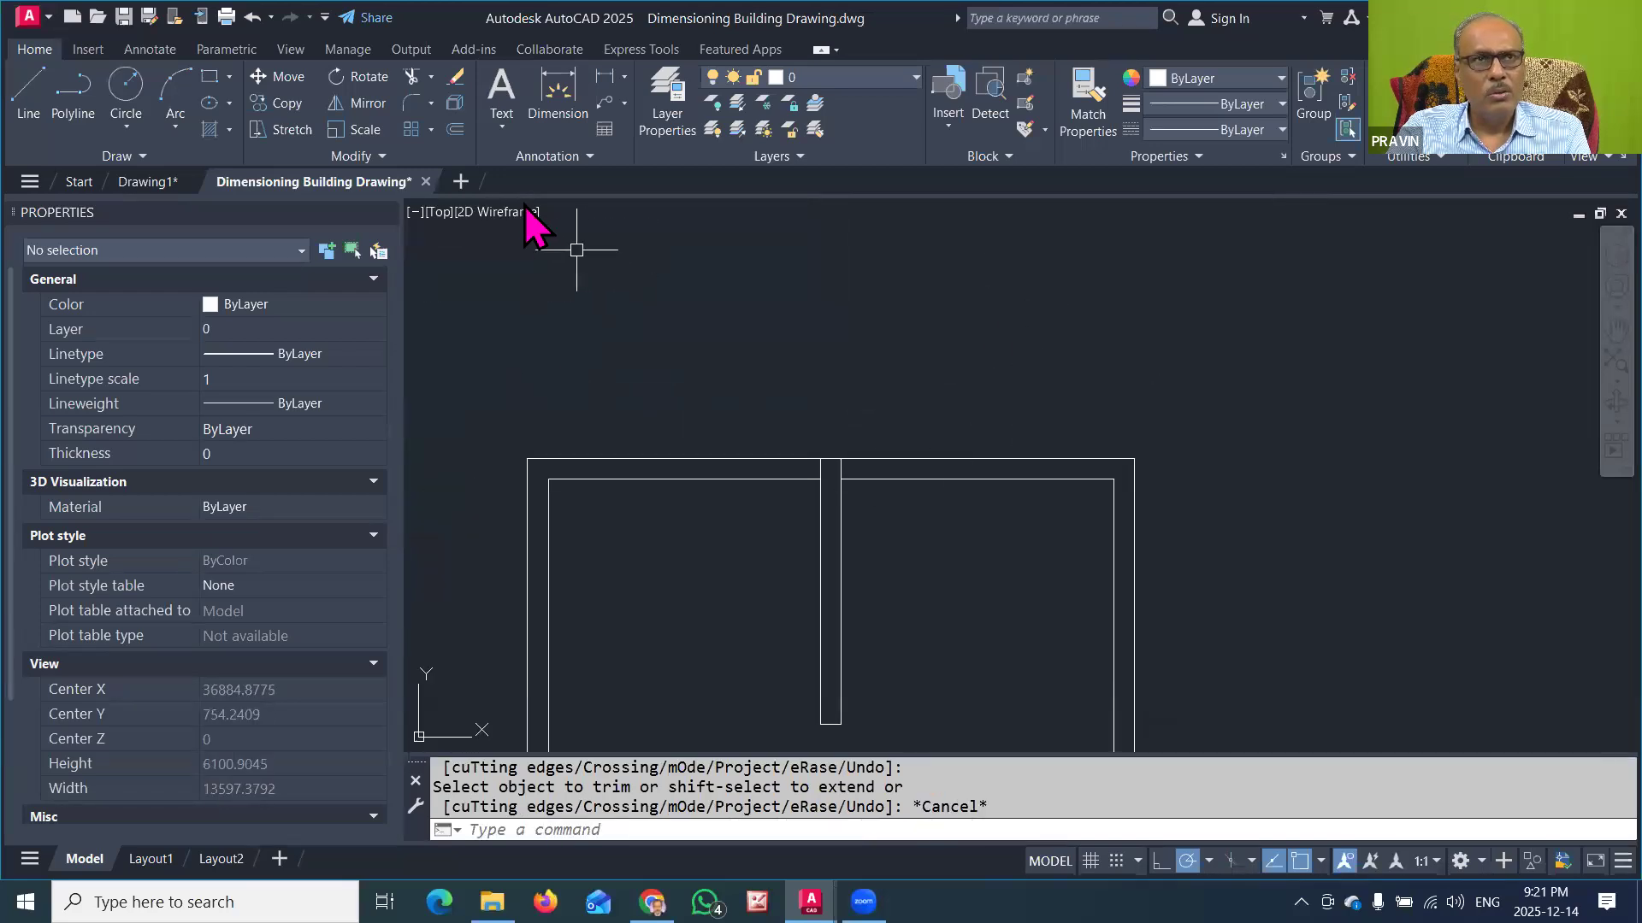
{"action": "left_click", "coordinate": [34, 94]}
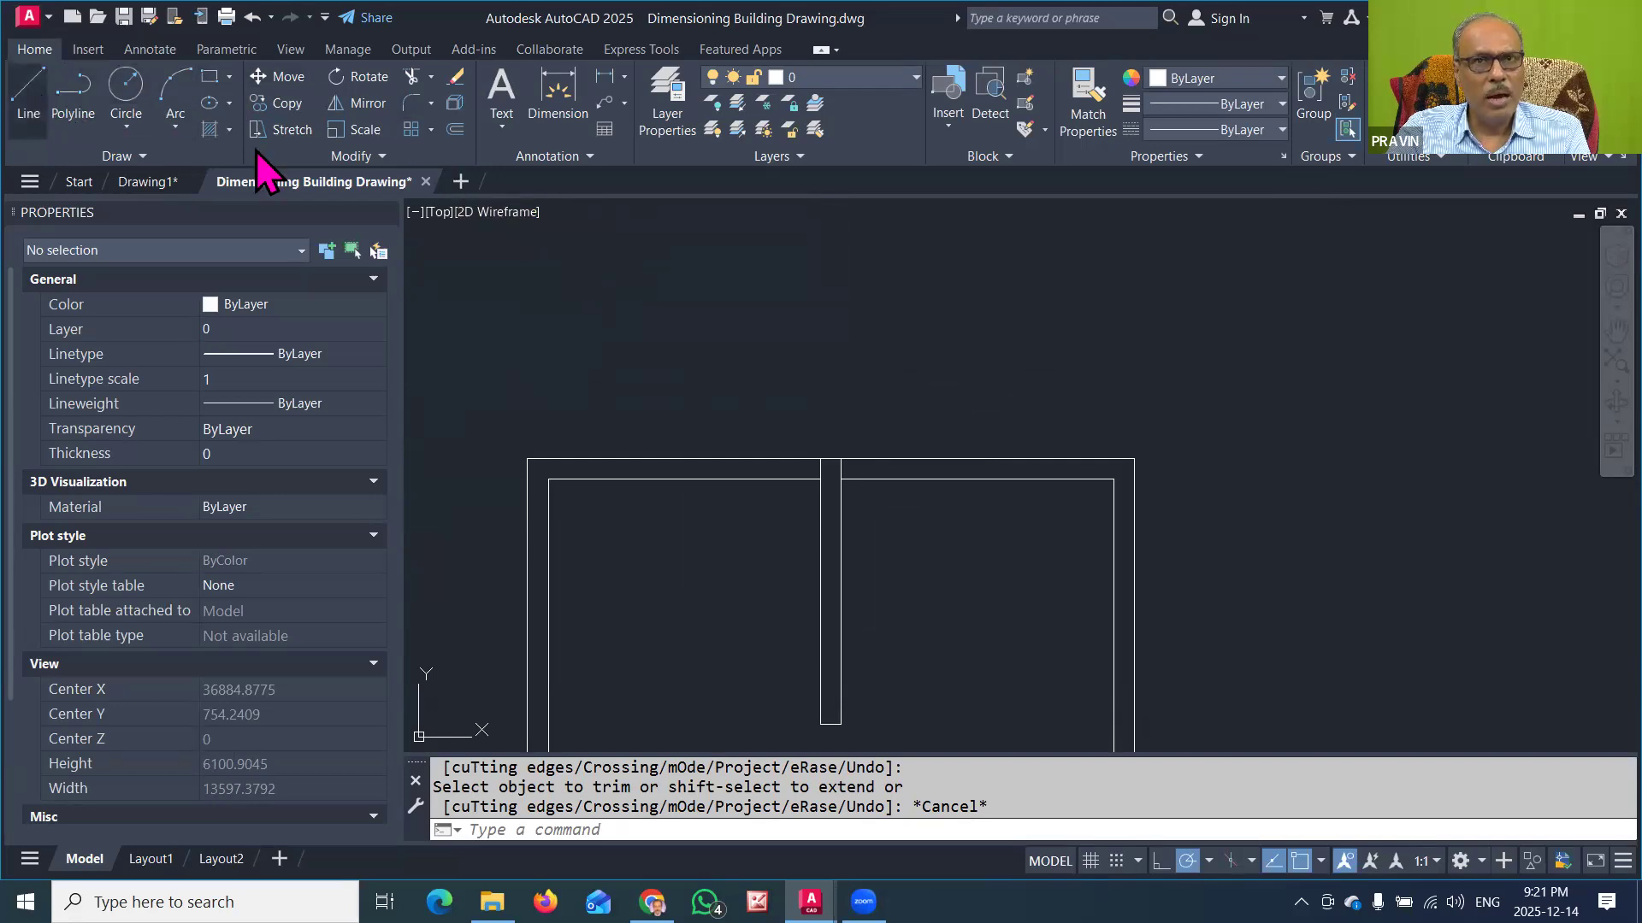
{"action": "left_click", "coordinate": [841, 459]}
{"action": "type", "text": "1200"}
{"action": "key", "text": "Return"}
{"action": "type", "text": "2100"}
{"action": "key", "text": "Return"}
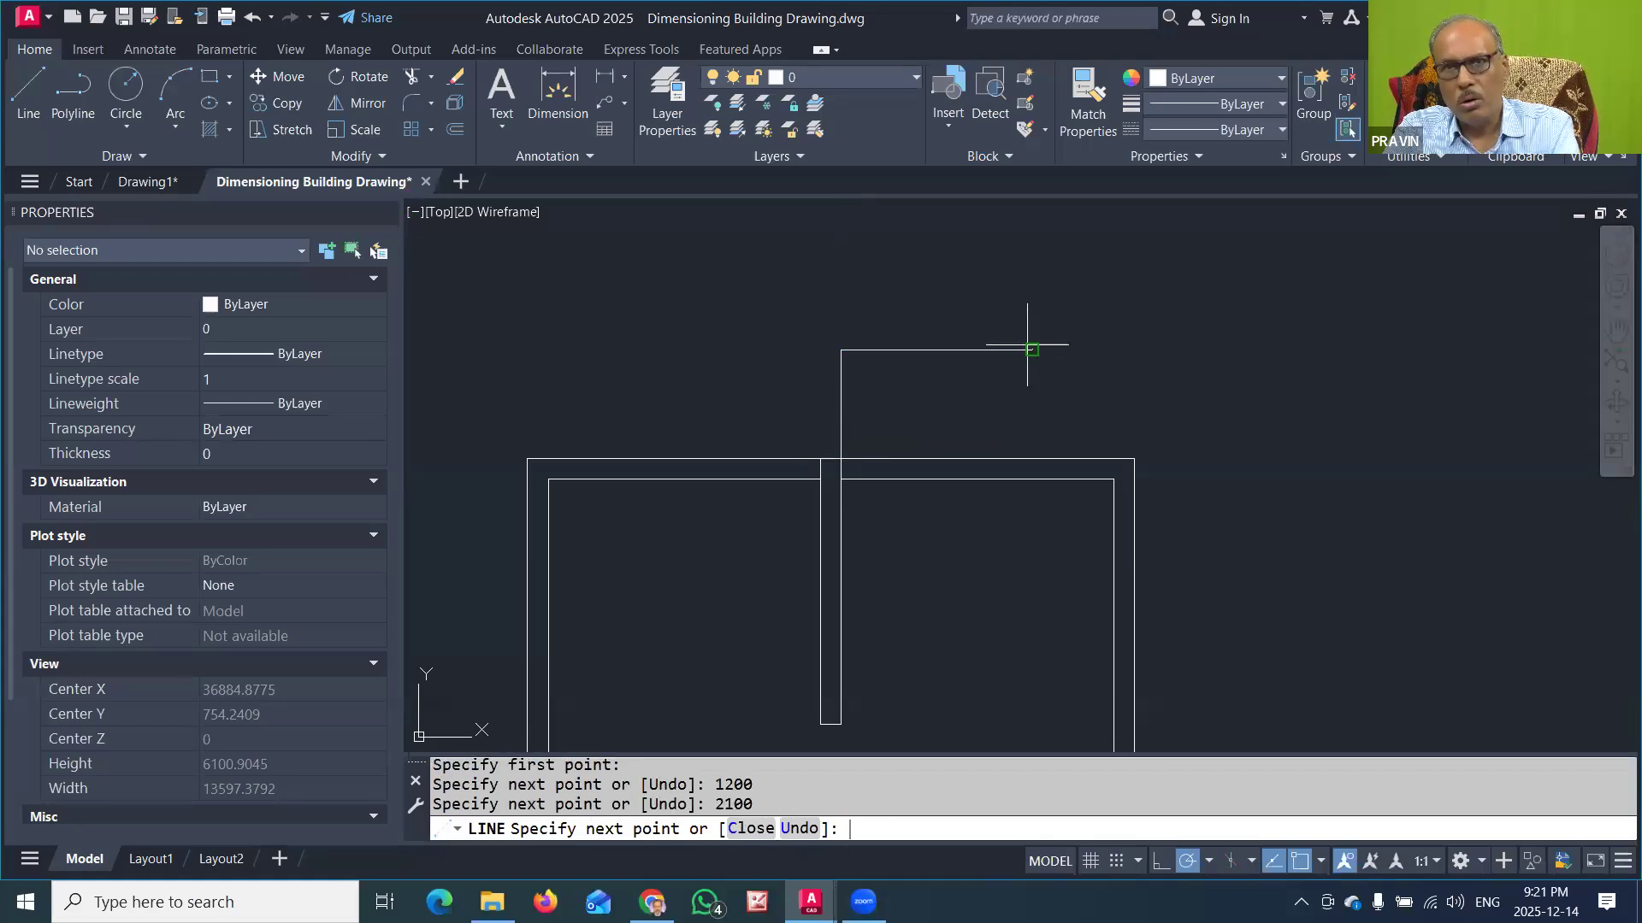
{"action": "left_click", "coordinate": [1032, 479]}
{"action": "key", "text": "Return"}
{"action": "key", "text": "Return"}
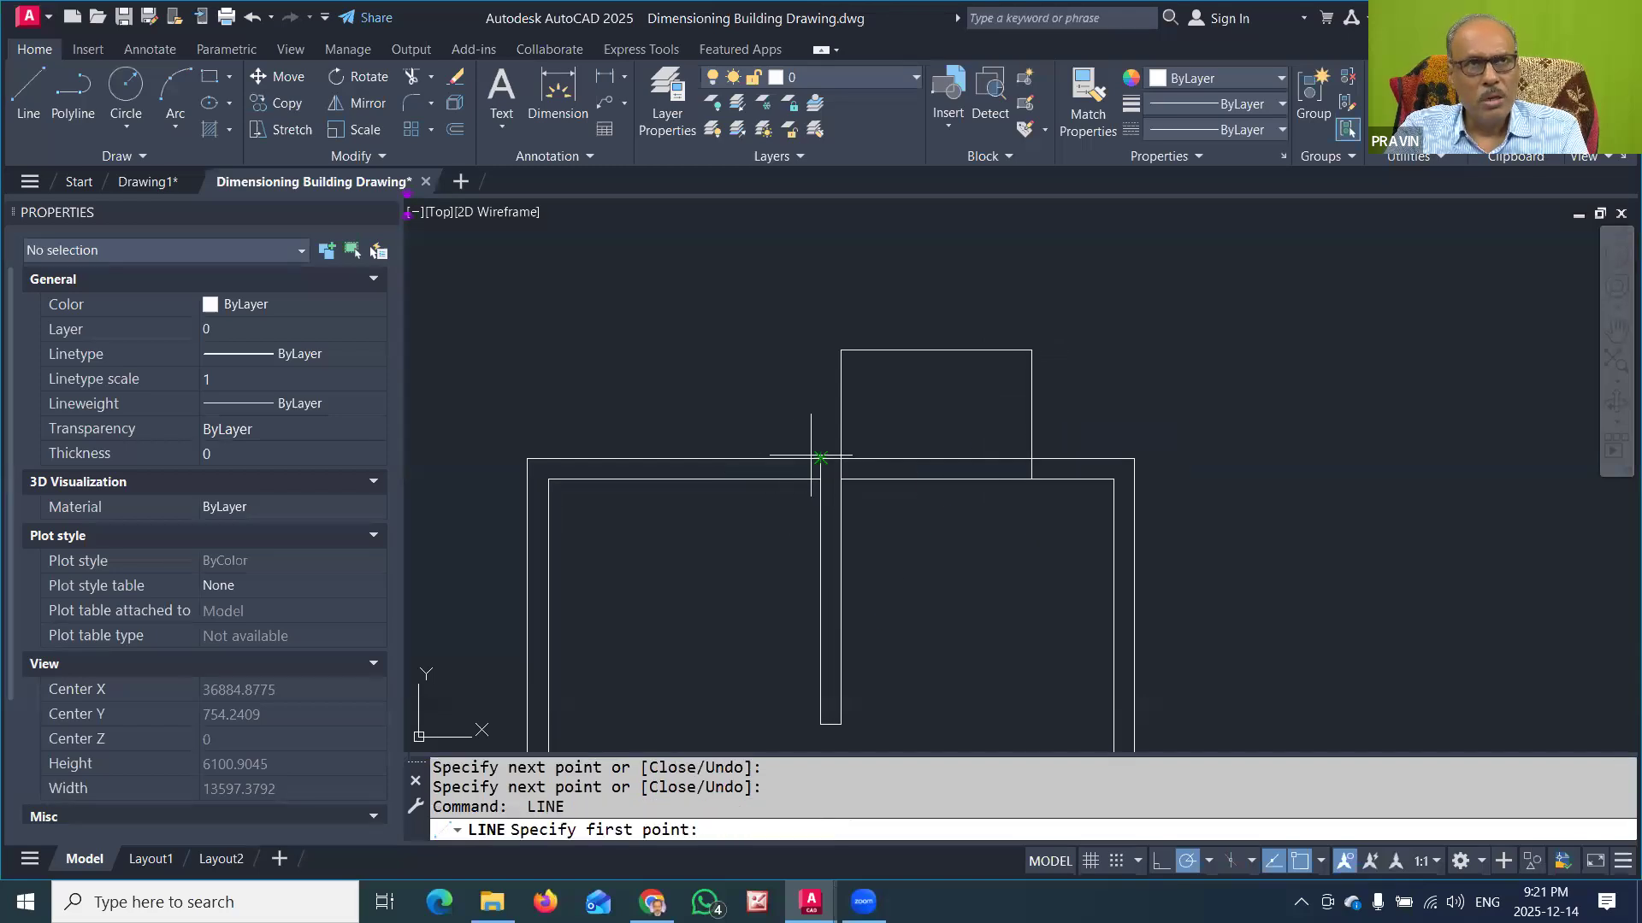
{"action": "key", "text": "Escape"}
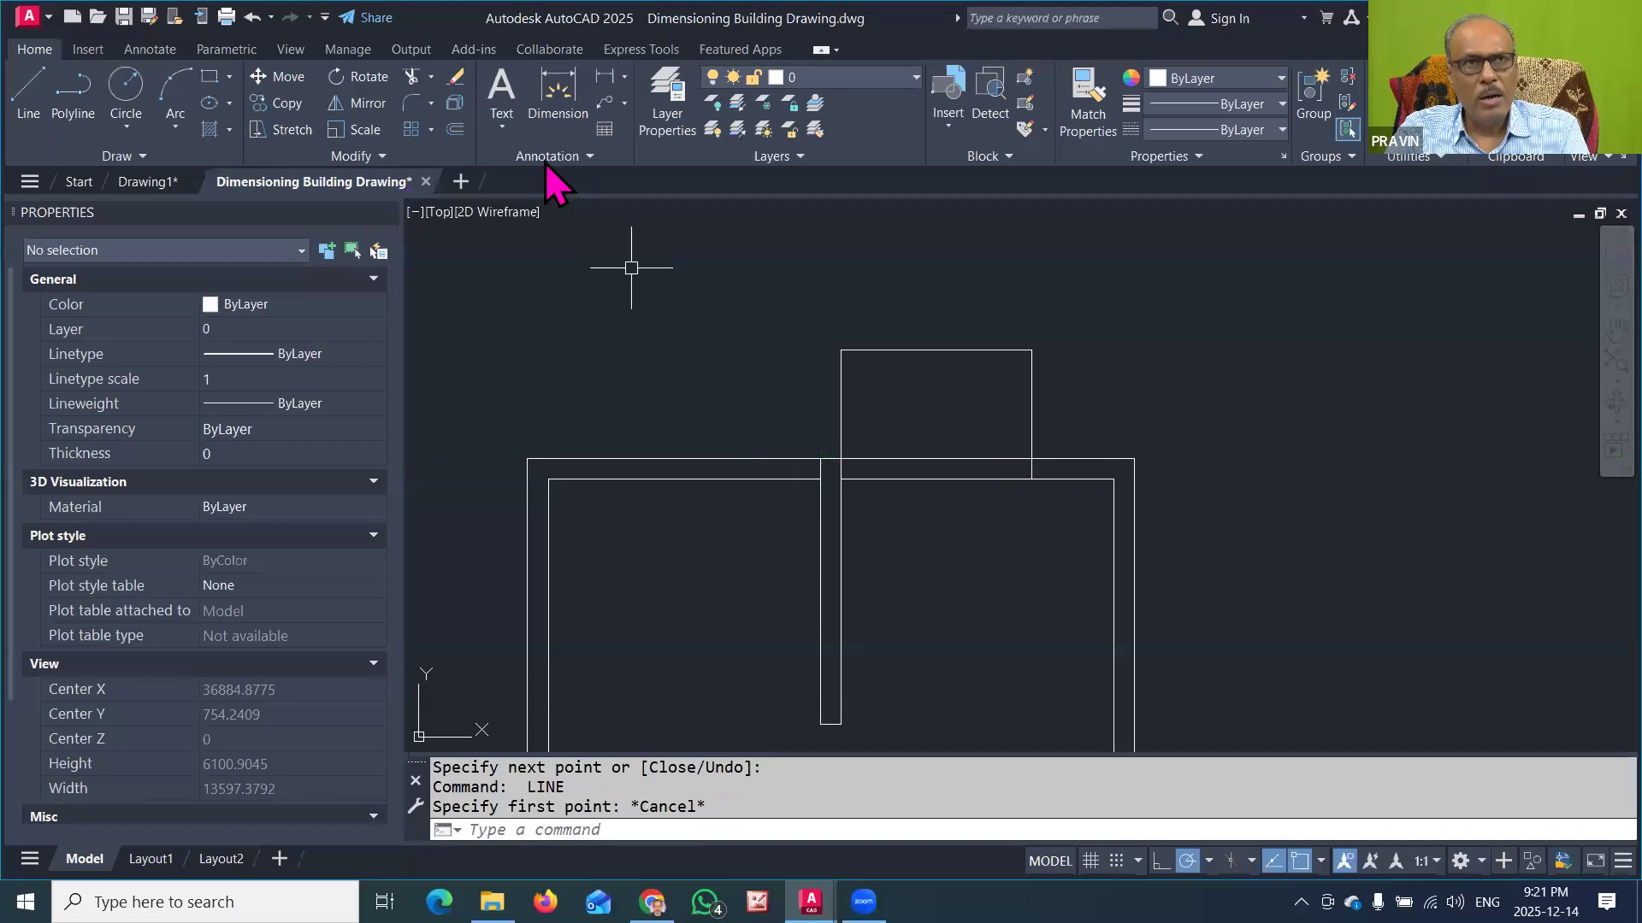
Step: Offset the three lines of the projecting room outline outward by 230 to form its outer wall faces
{"action": "left_click", "coordinate": [456, 130]}
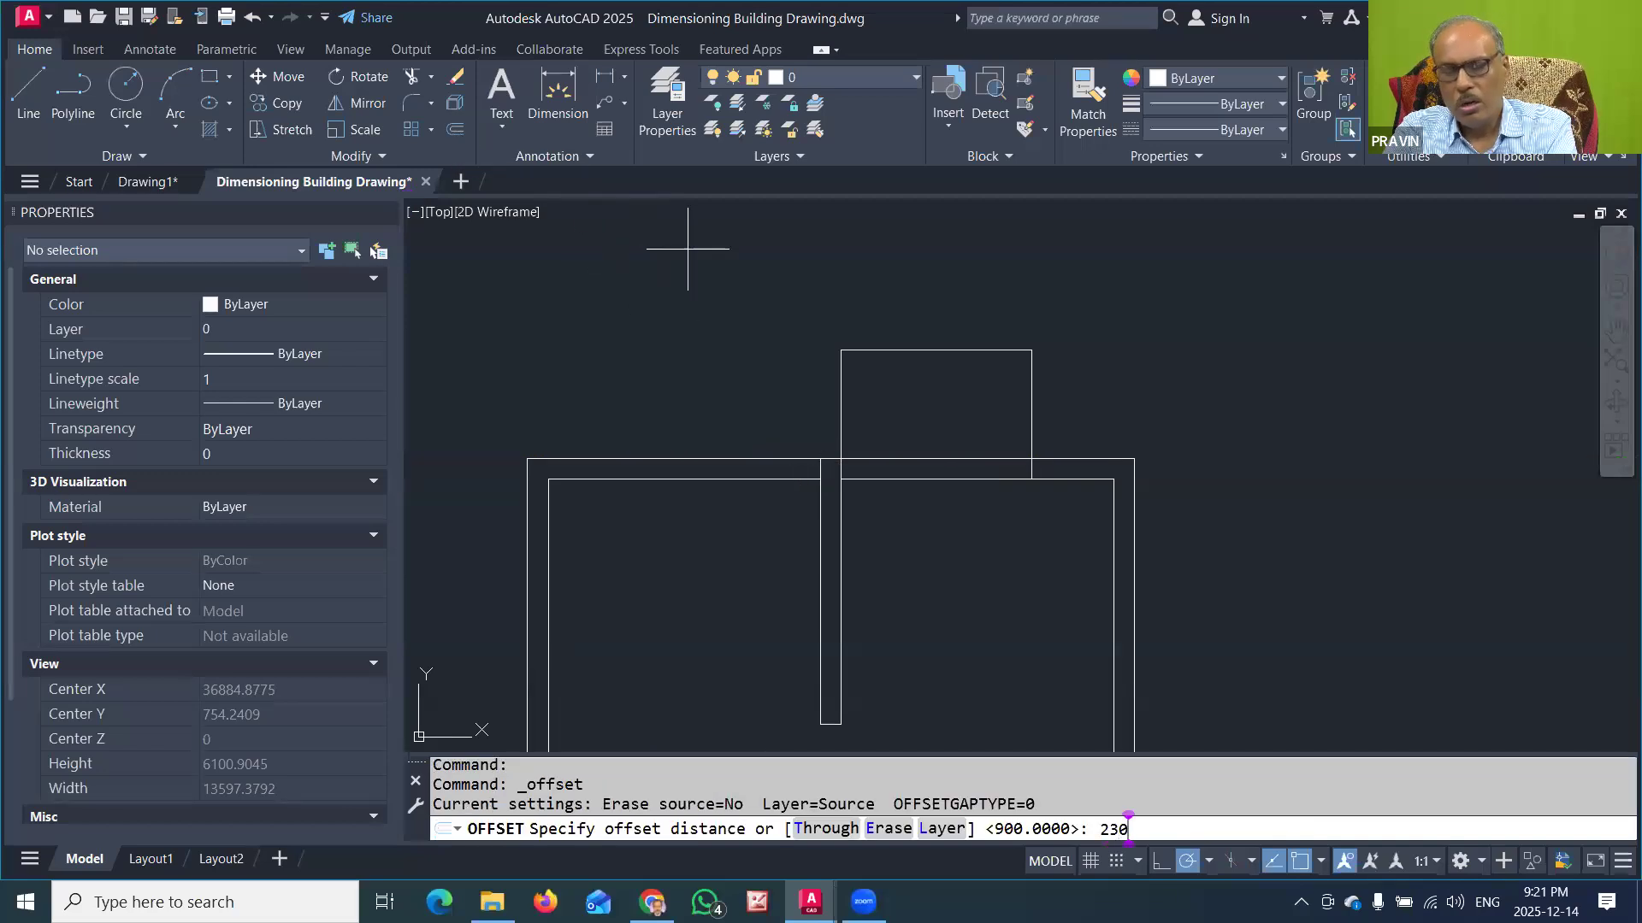
{"action": "type", "text": "230"}
{"action": "key", "text": "Return"}
{"action": "left_click", "coordinate": [841, 407]}
{"action": "left_click", "coordinate": [788, 409]}
{"action": "left_click", "coordinate": [915, 353]}
{"action": "left_click", "coordinate": [940, 285]}
{"action": "left_click", "coordinate": [1032, 415]}
{"action": "left_click", "coordinate": [1065, 416]}
{"action": "key", "text": "Escape"}
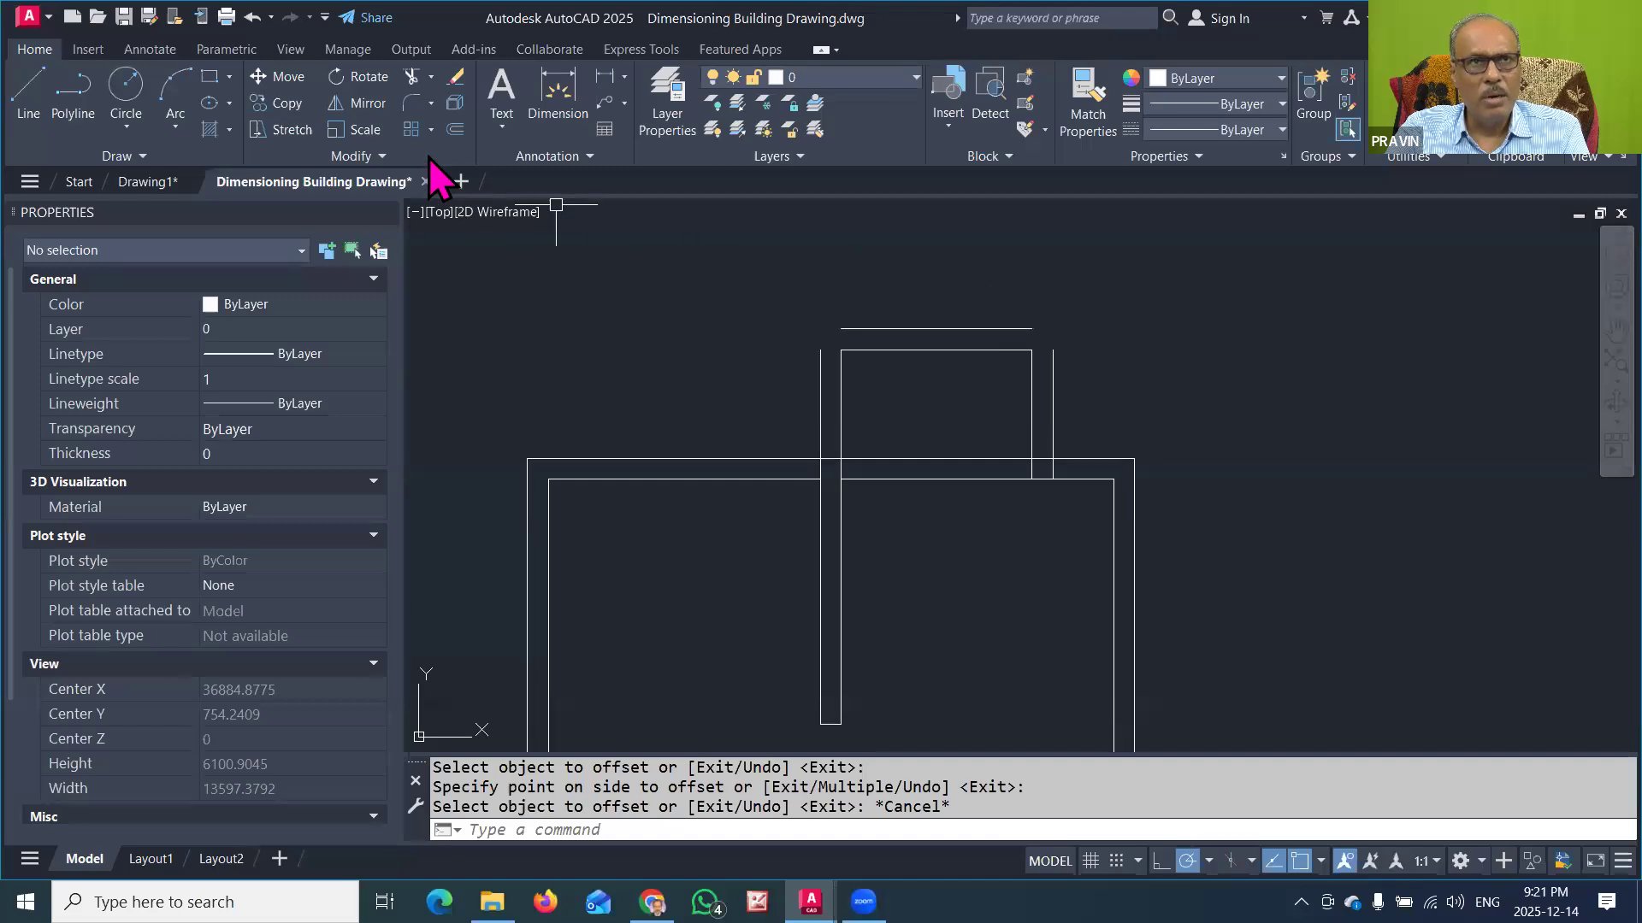
Step: Join the projecting room's offset lines into two sharp outer corners with zero-radius Fillet
{"action": "left_click", "coordinate": [413, 104]}
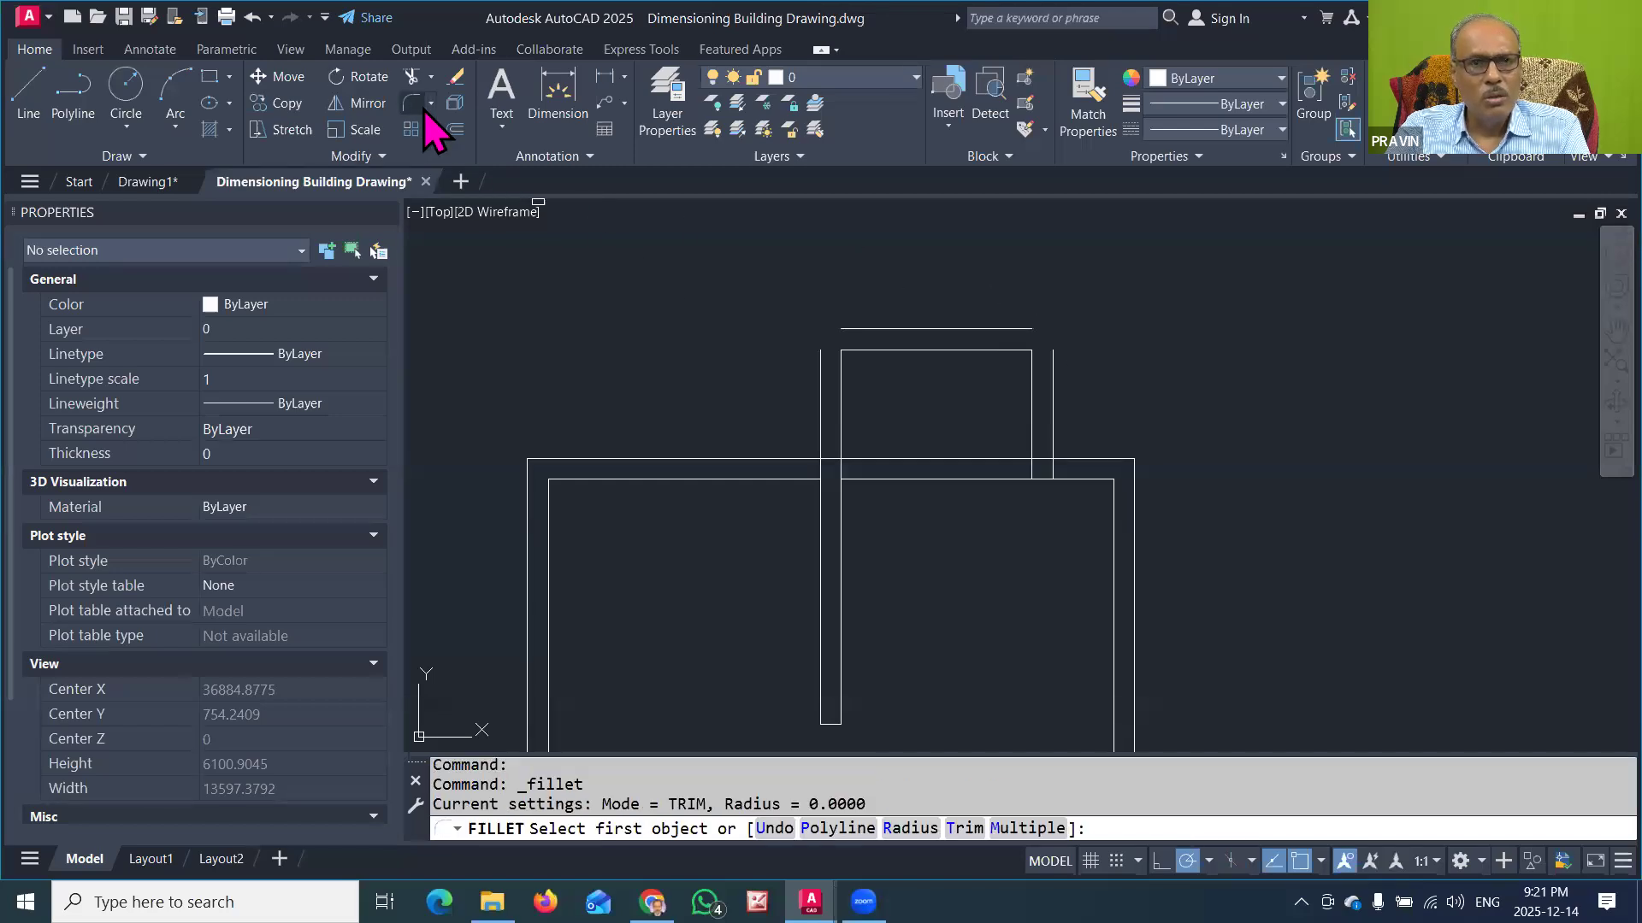
{"action": "left_click", "coordinate": [847, 328]}
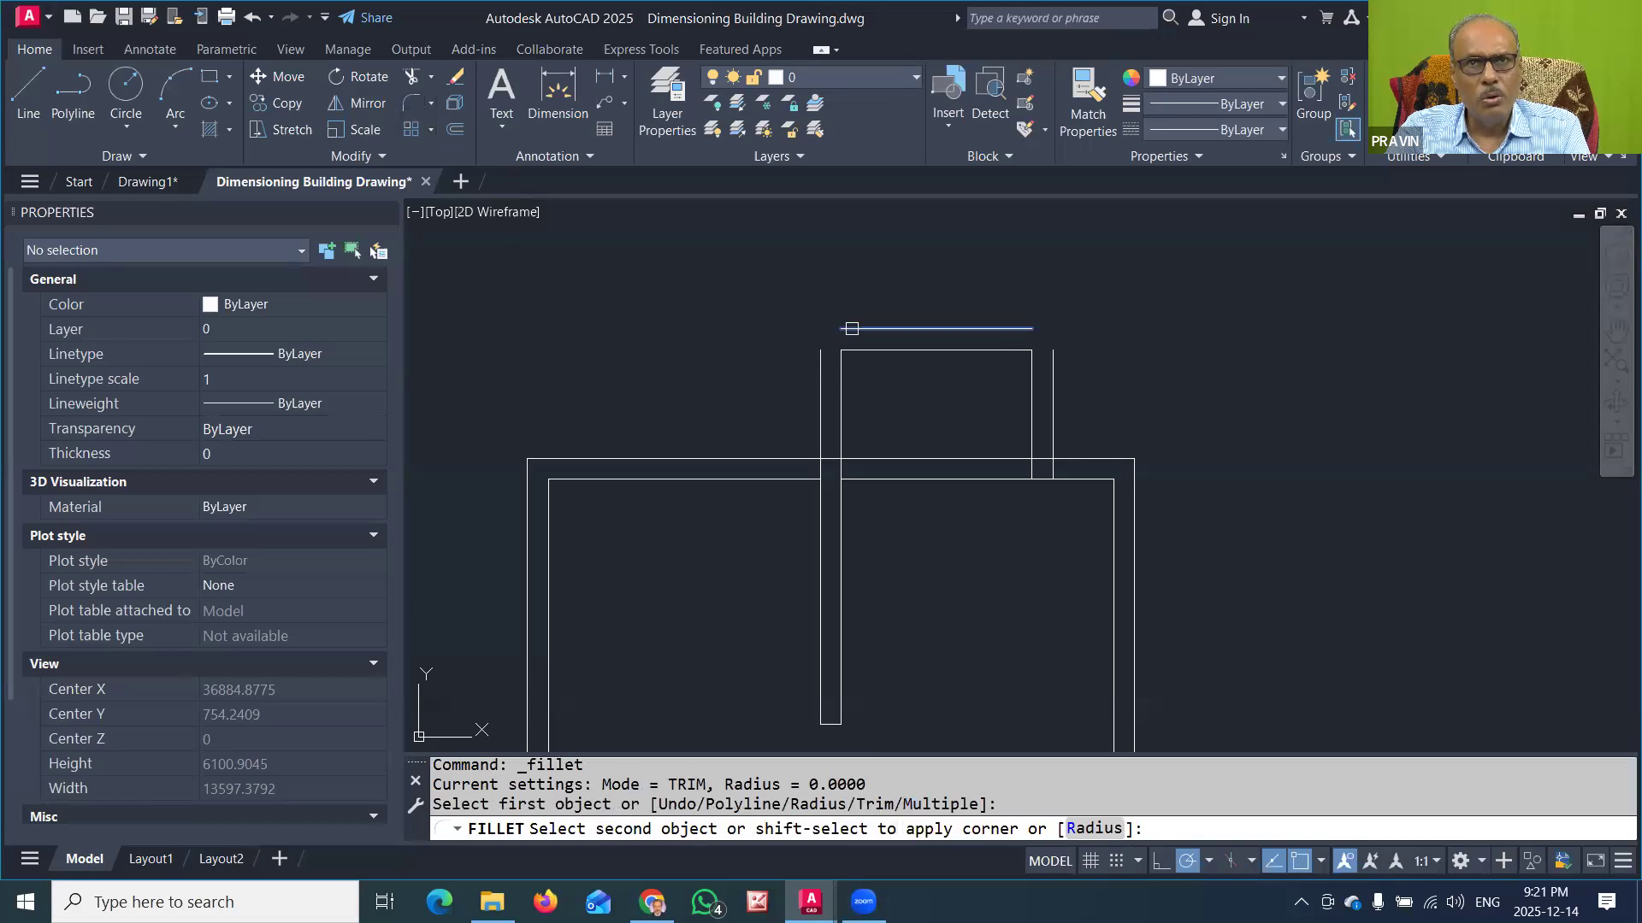
{"action": "left_click", "coordinate": [818, 359]}
{"action": "key", "text": "Return"}
{"action": "left_click", "coordinate": [1003, 328]}
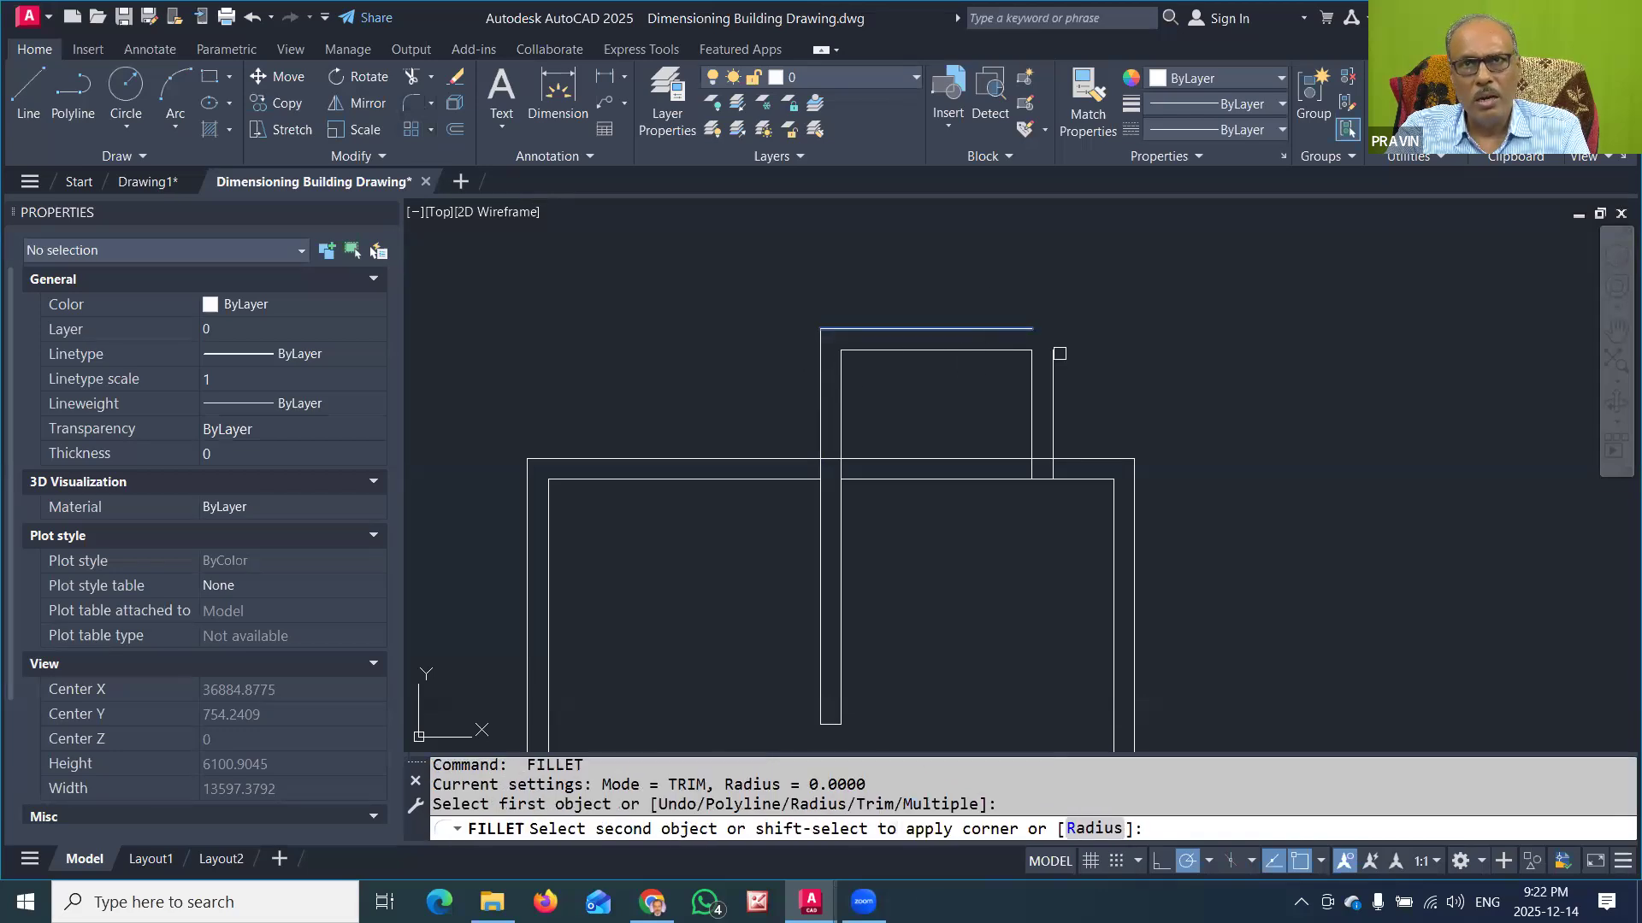
{"action": "left_click", "coordinate": [1054, 363]}
{"action": "key", "text": "Escape"}
Step: Draw a short line across the upper wall's thickness, in line with the partition's right face
{"action": "mouse_move", "coordinate": [916, 504]}
{"action": "middle_mouse_down"}
{"action": "mouse_move", "coordinate": [962, 432]}
{"action": "mouse_move", "coordinate": [897, 429]}
{"action": "mouse_move", "coordinate": [835, 450]}
{"action": "middle_mouse_up"}
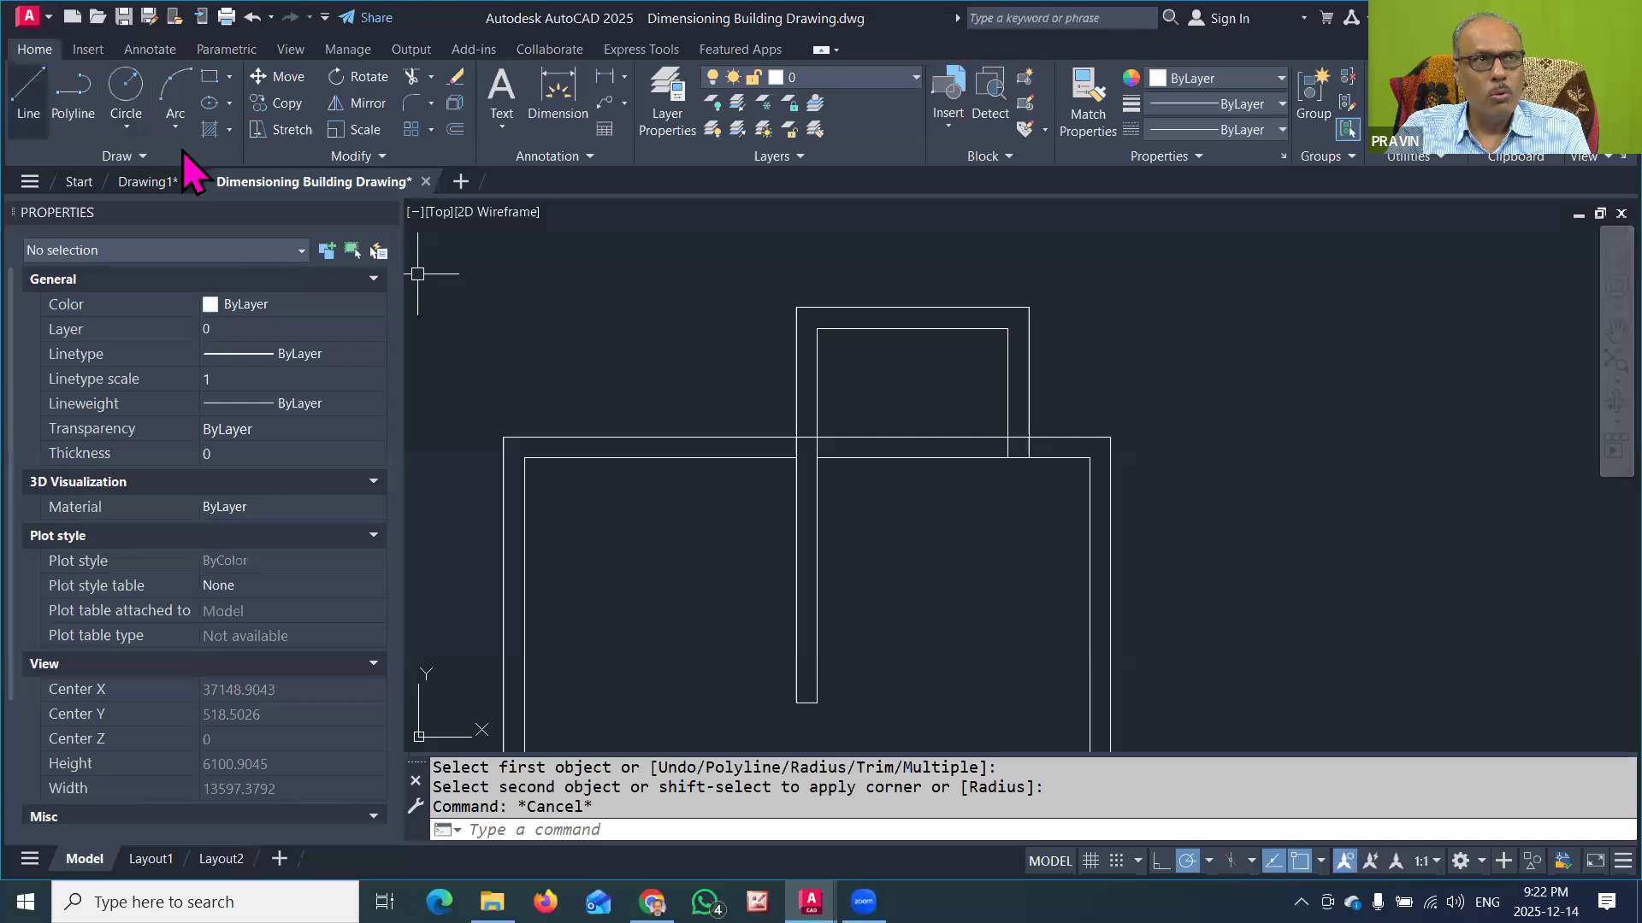
{"action": "left_click", "coordinate": [28, 90]}
{"action": "scroll", "coordinate": [819, 436], "scroll_direction": "up", "scroll_amount": 2}
{"action": "left_click", "coordinate": [821, 436]}
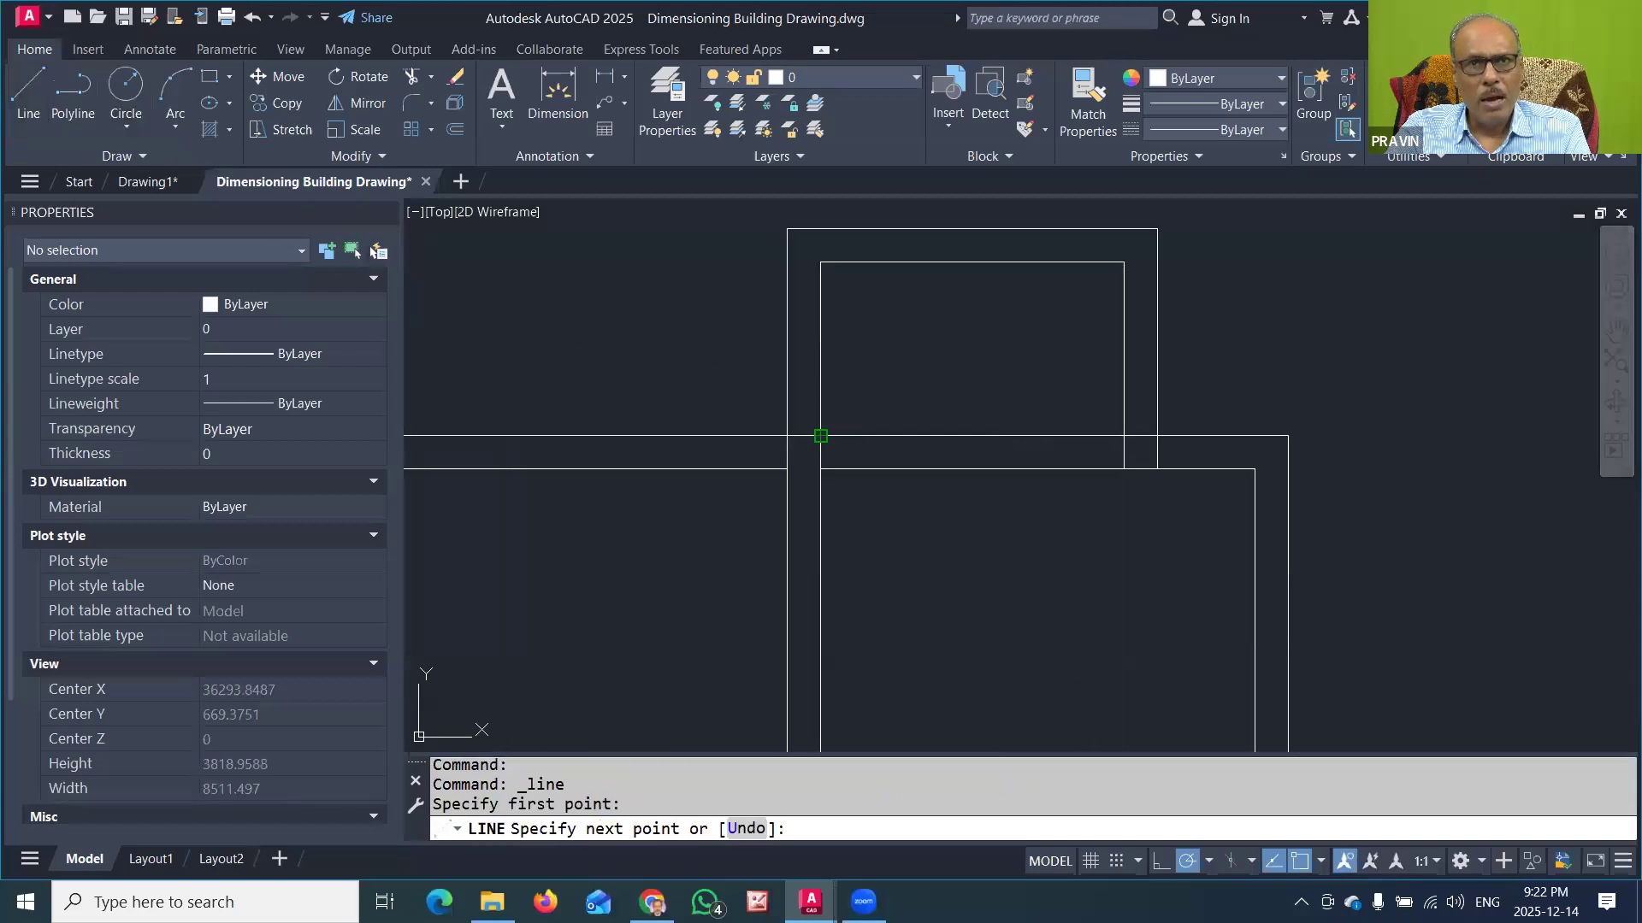
{"action": "left_click", "coordinate": [821, 468]}
{"action": "key", "text": "Escape"}
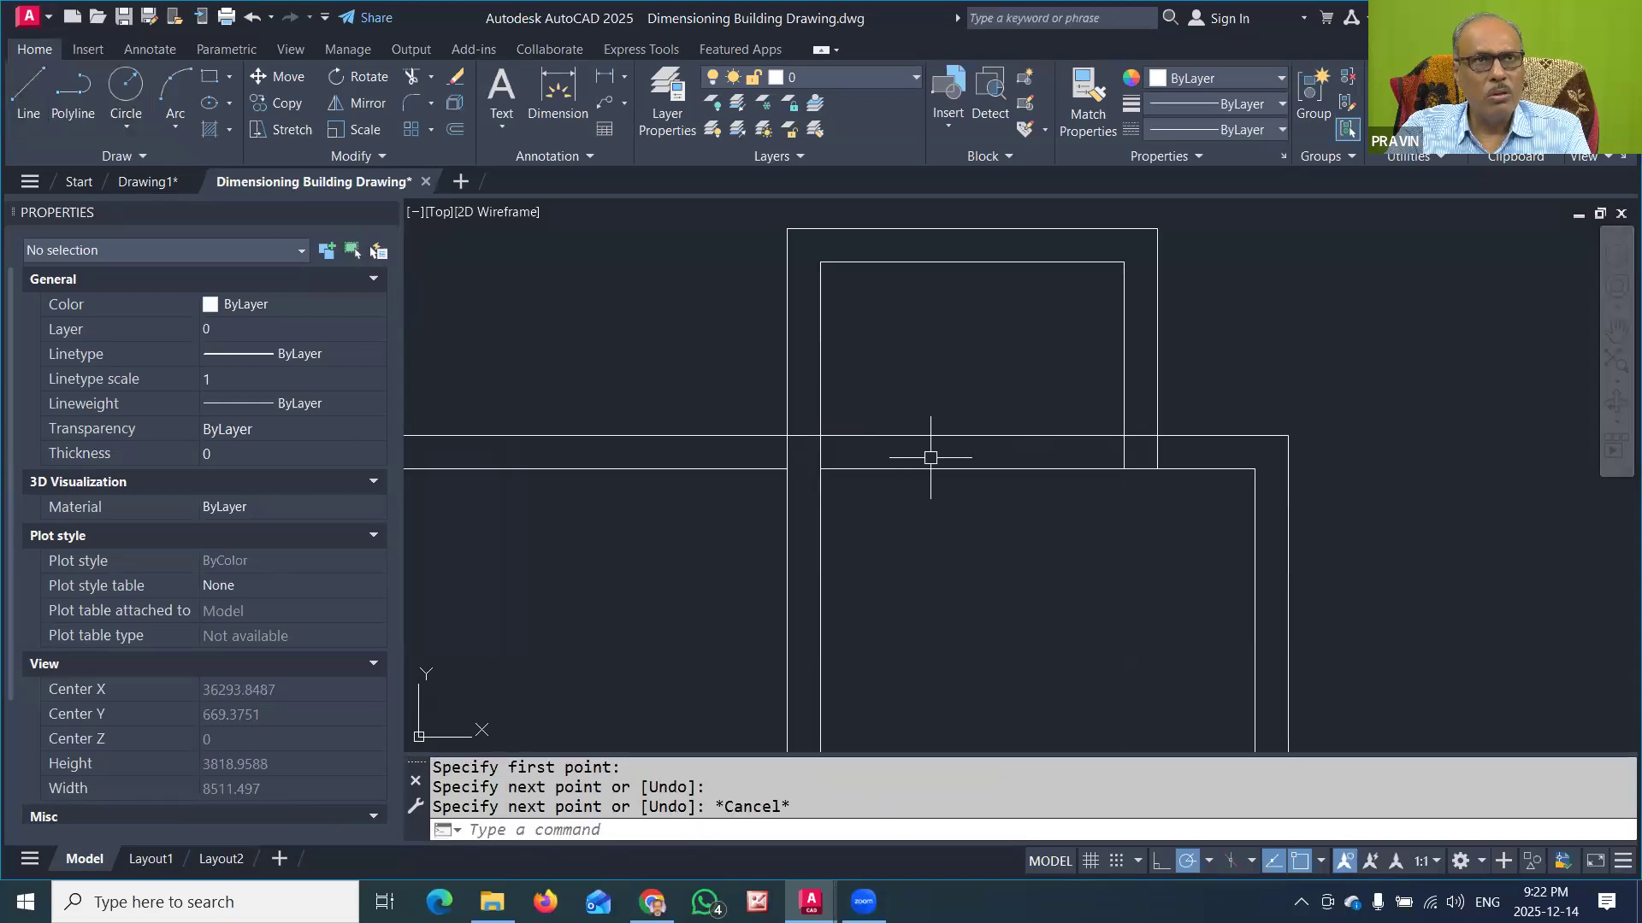
Step: Offset the short line across the upper wall by 750 to the right to mark the projecting room's door
{"action": "left_click", "coordinate": [451, 130]}
{"action": "type", "text": "750"}
{"action": "key", "text": "Return"}
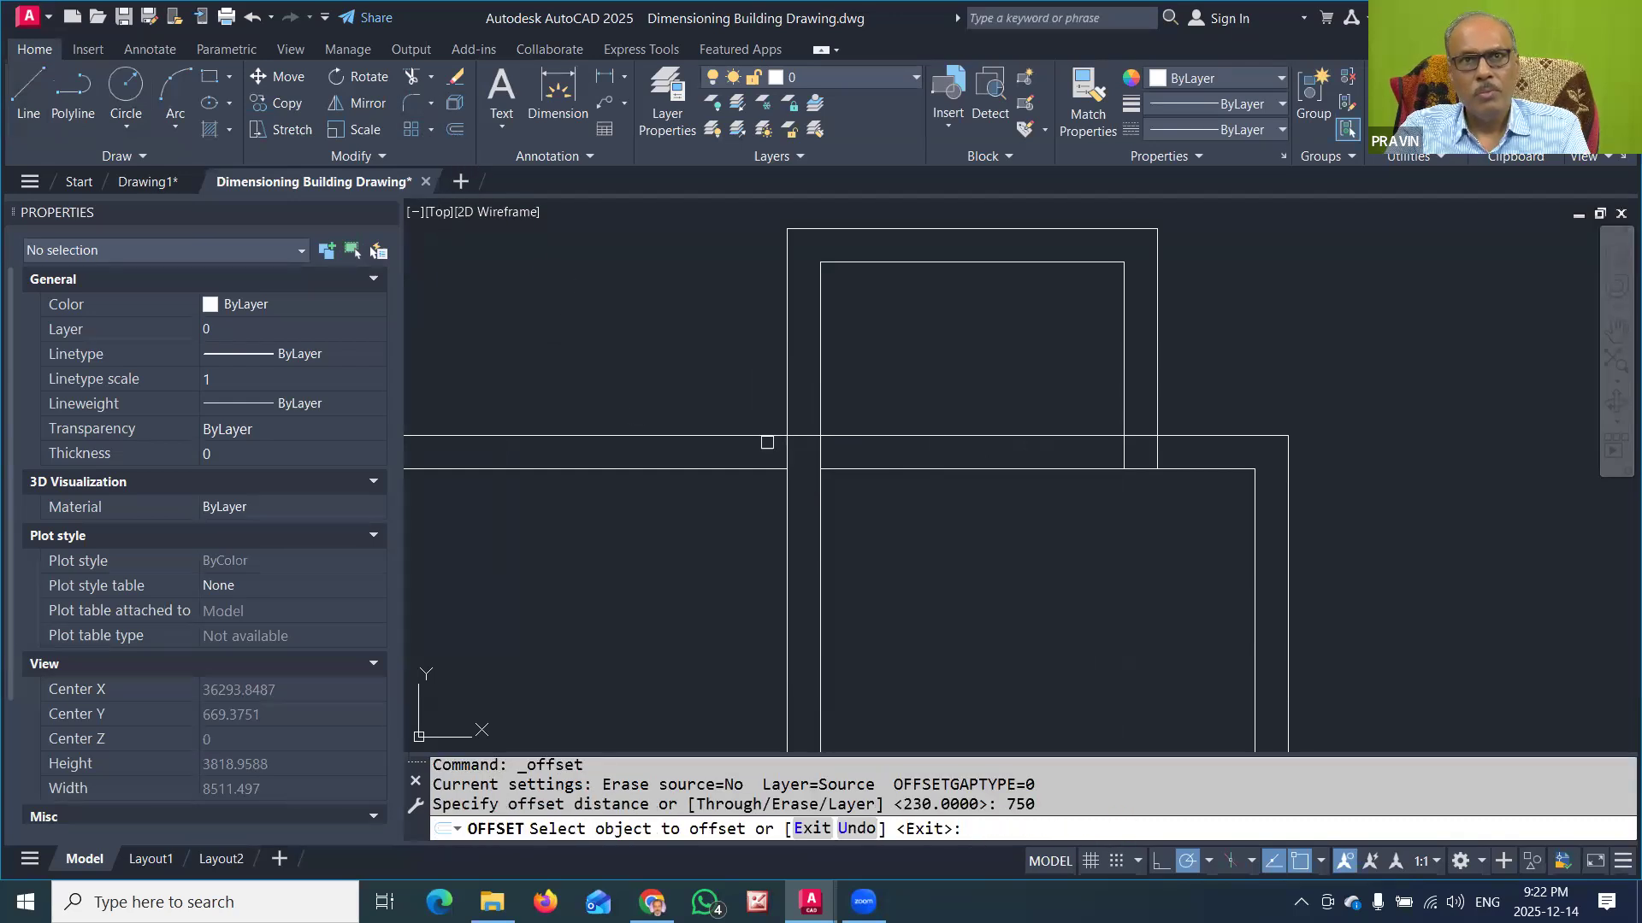
{"action": "left_click", "coordinate": [821, 456]}
{"action": "left_click", "coordinate": [945, 385]}
{"action": "key", "text": "Escape"}
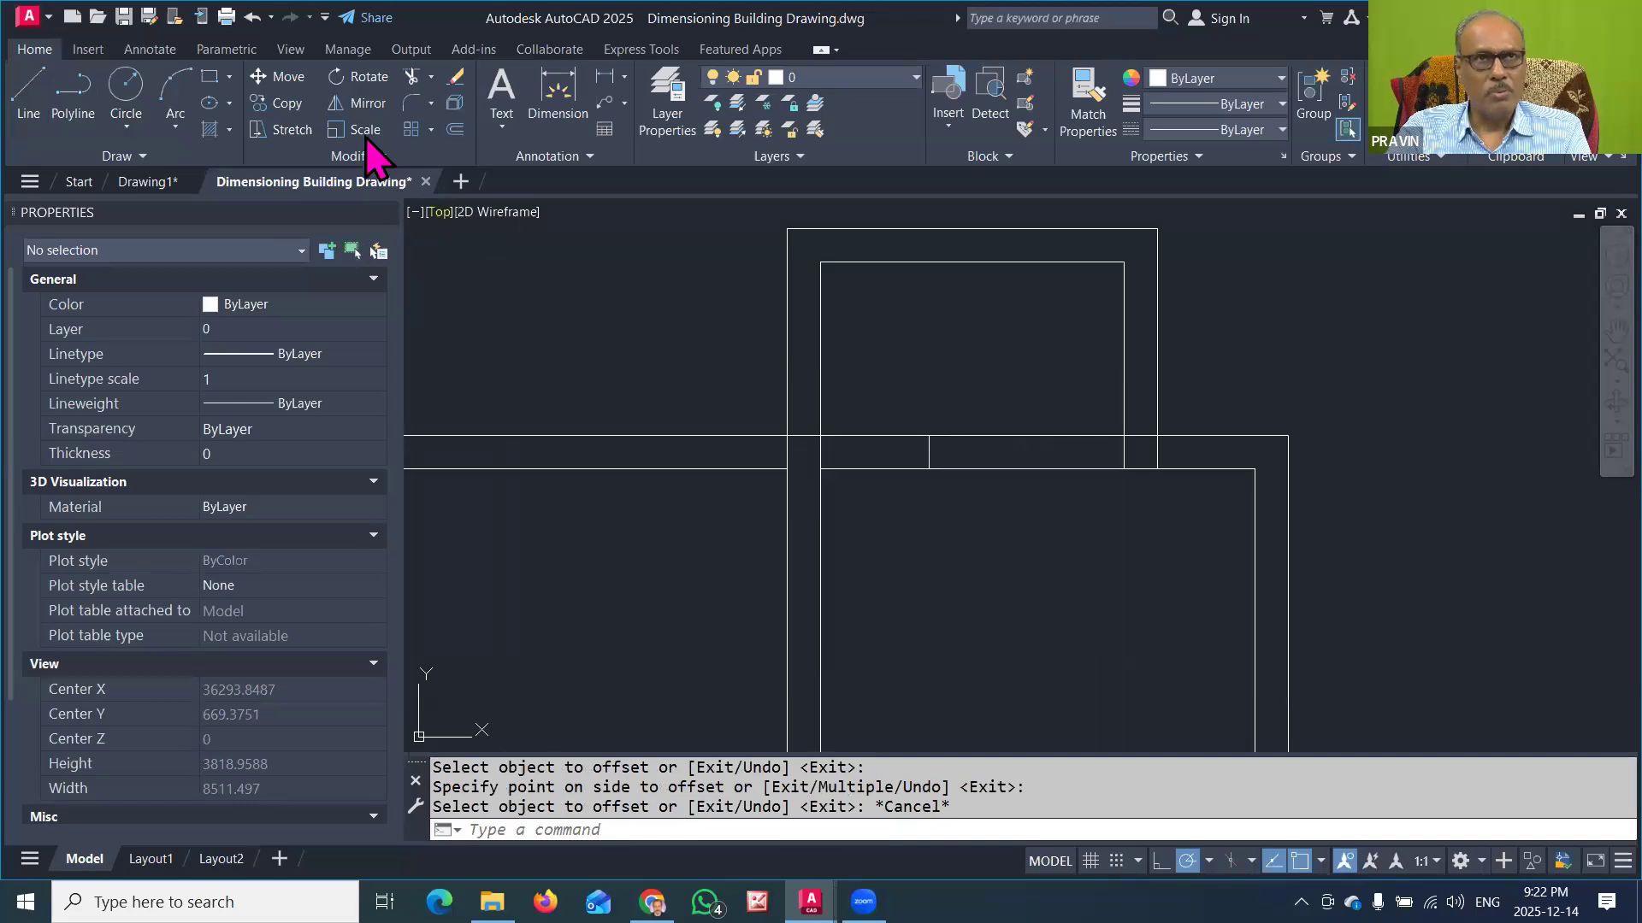
Step: Trim both faces of the upper wall between the two marks to open the doorway into the projecting room
{"action": "left_click", "coordinate": [409, 78]}
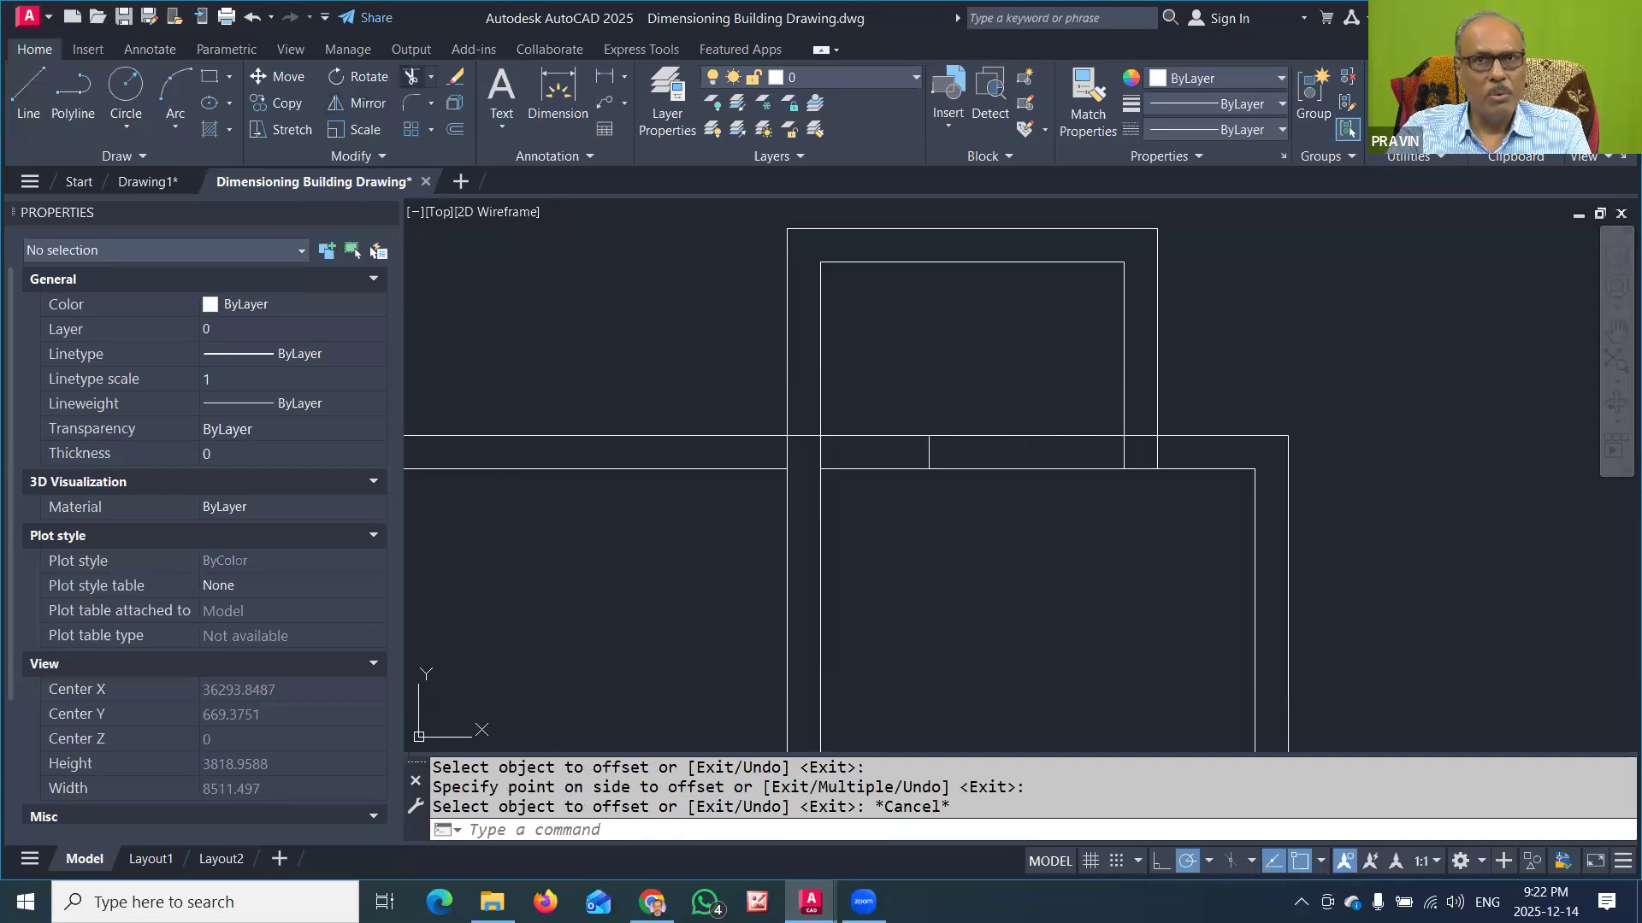
{"action": "left_click", "coordinate": [877, 436]}
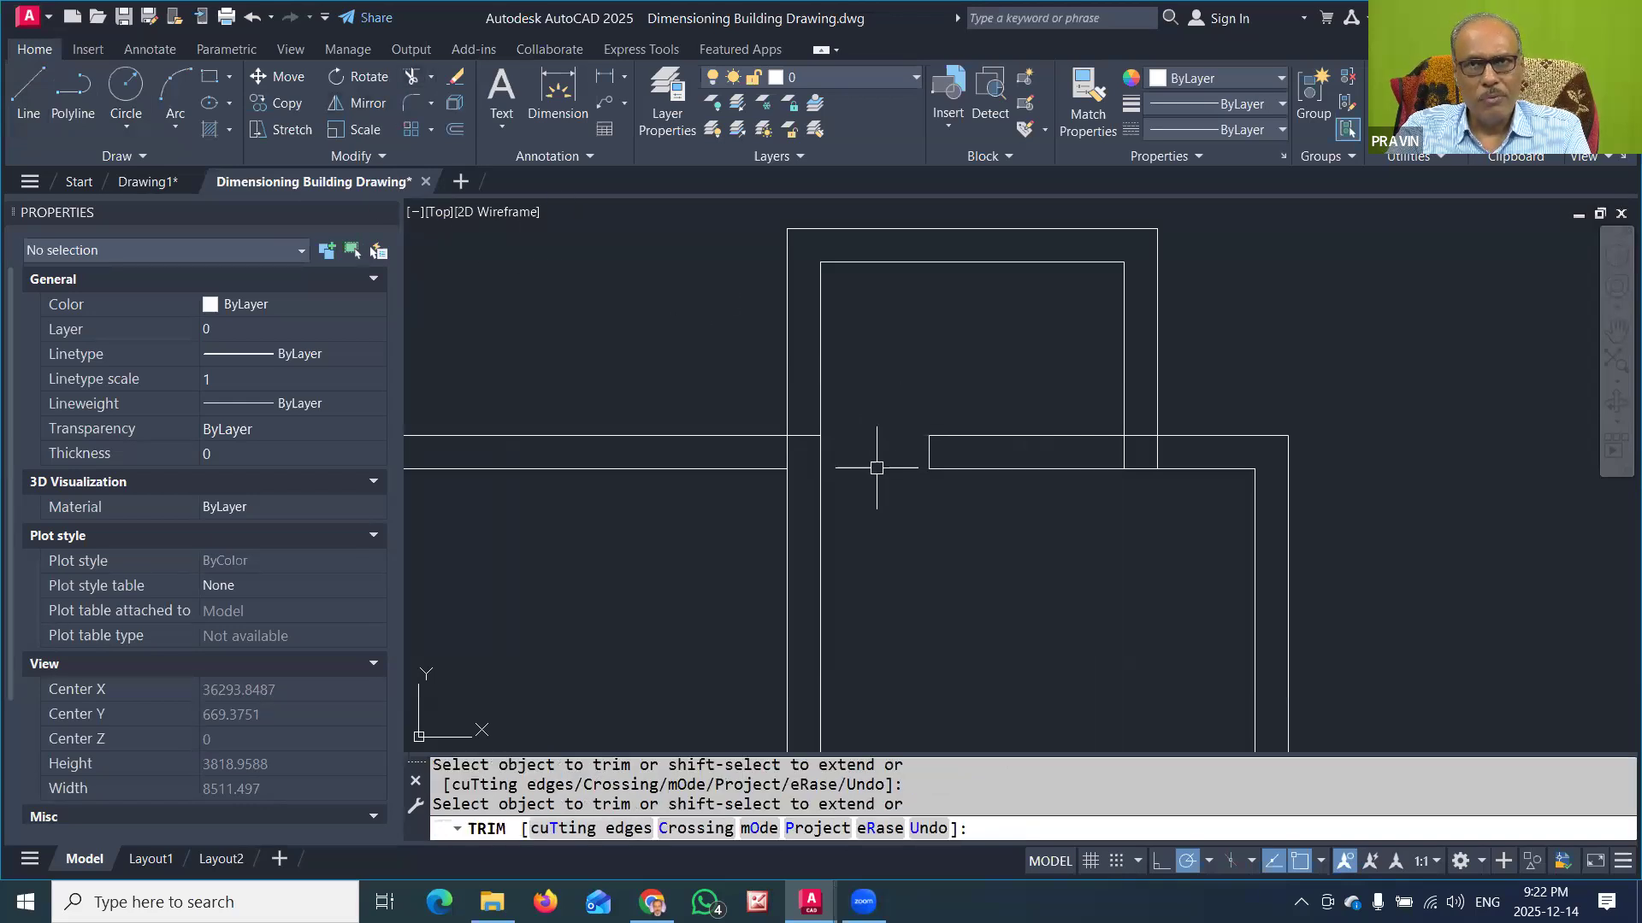
{"action": "key", "text": "Escape"}
Step: Trim the overlapping lines where the upper wall meets the partition and the projecting room's right wall to clean the junctions
{"action": "scroll", "coordinate": [877, 468], "scroll_direction": "down", "scroll_amount": 4}
{"action": "middle_click_drag", "start_coordinate": [932, 594], "coordinate": [938, 492]}
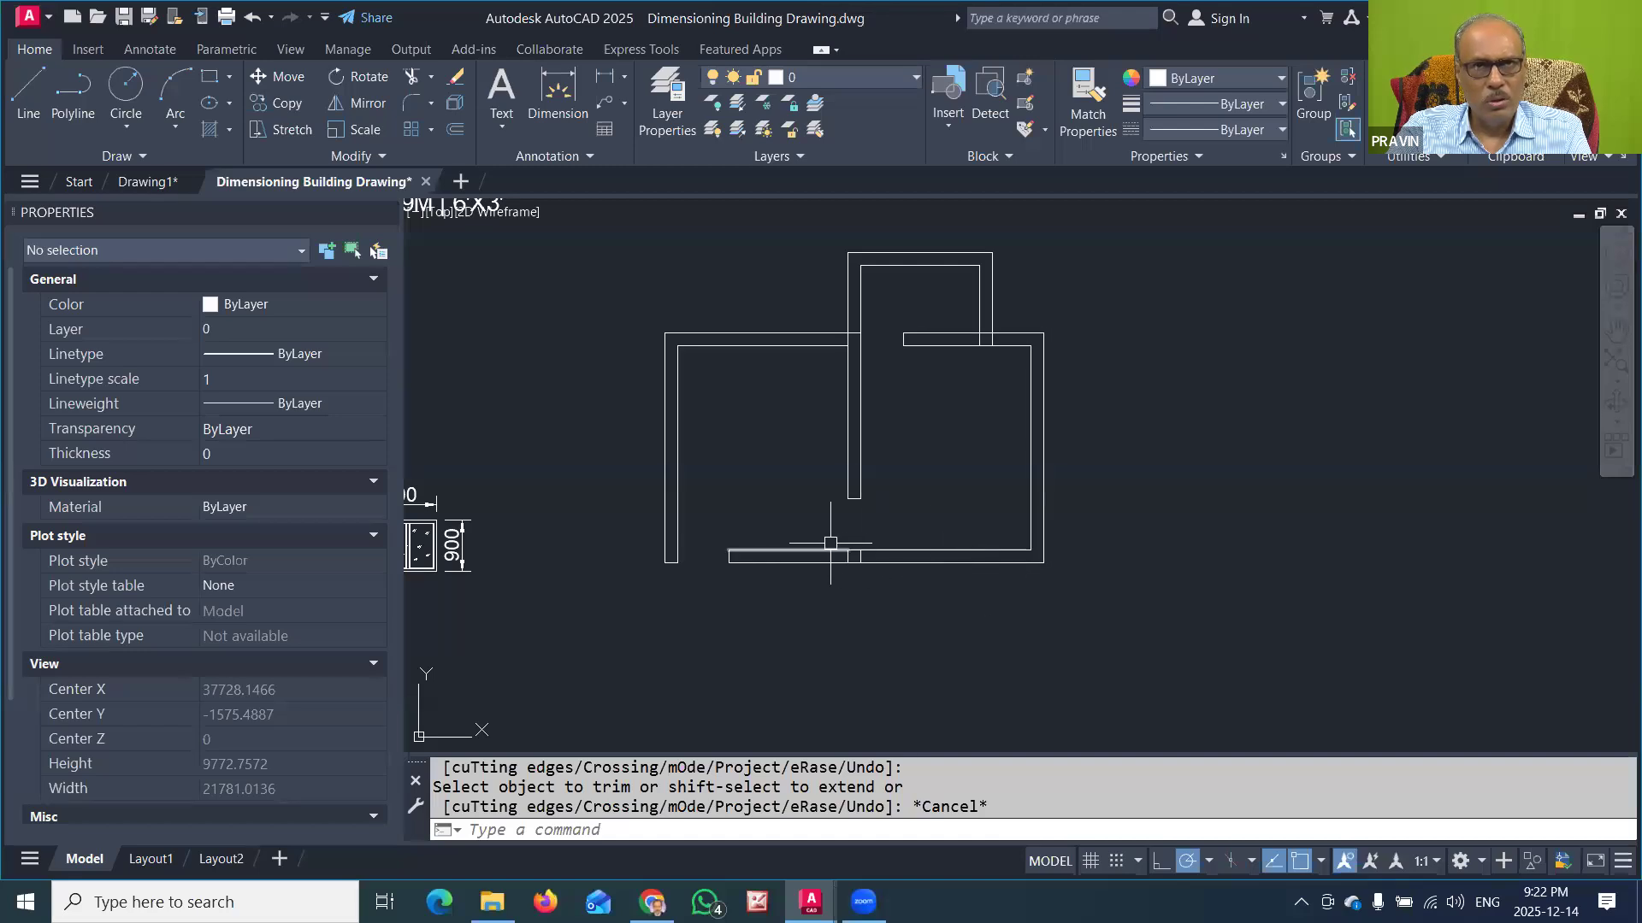
{"action": "left_click", "coordinate": [411, 76]}
{"action": "scroll", "coordinate": [881, 322], "scroll_direction": "up", "scroll_amount": 4}
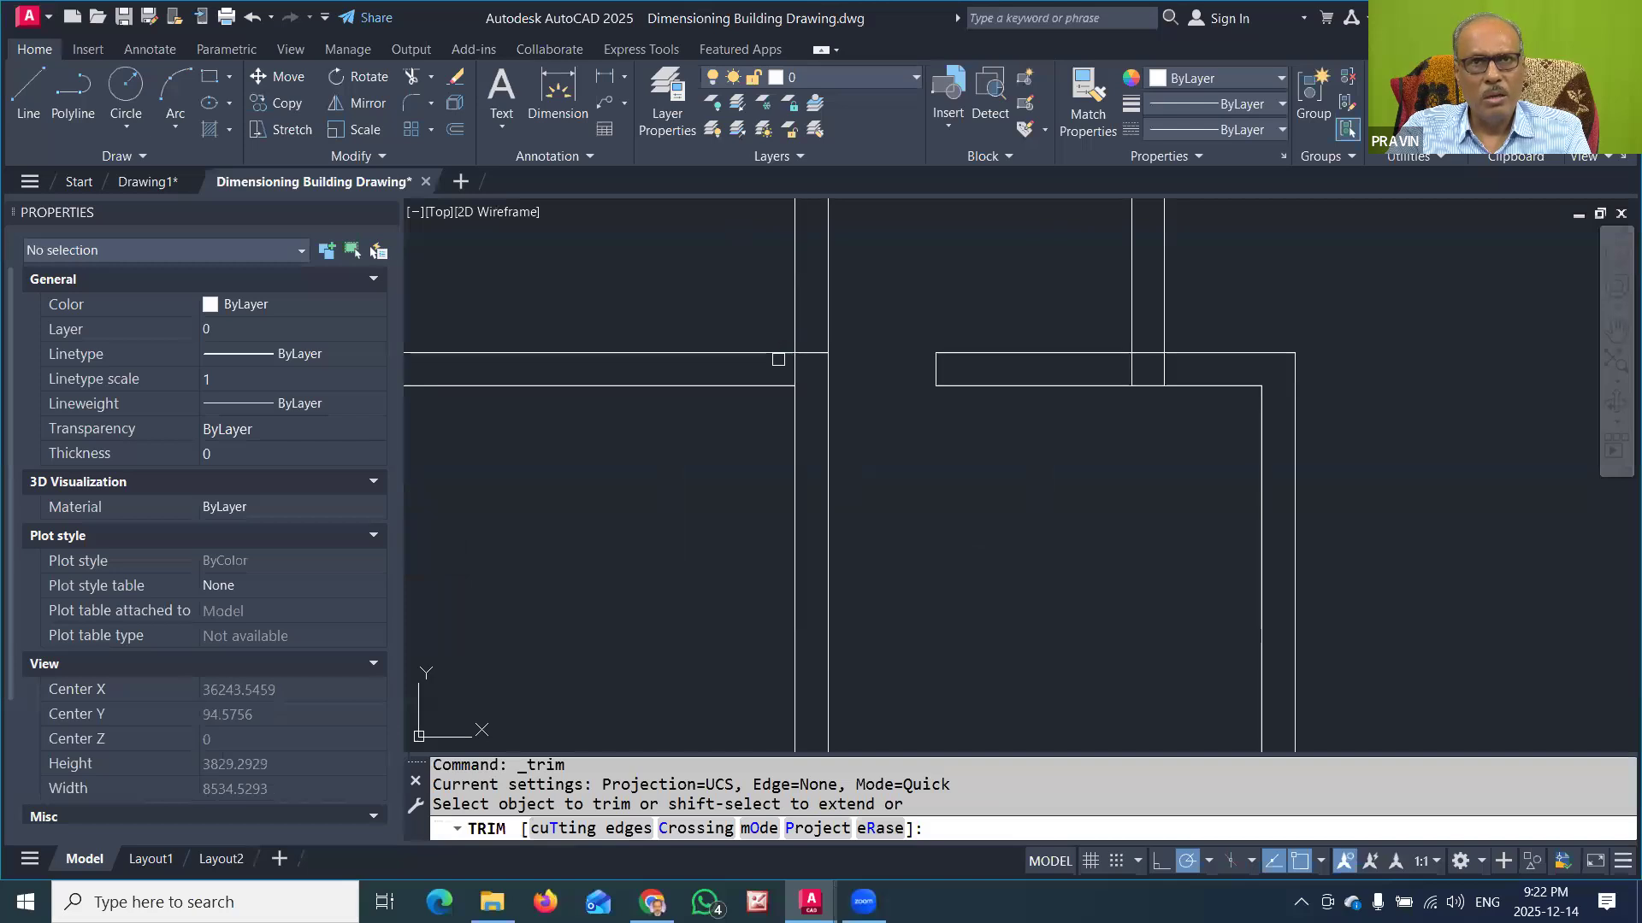
{"action": "left_click", "coordinate": [807, 355]}
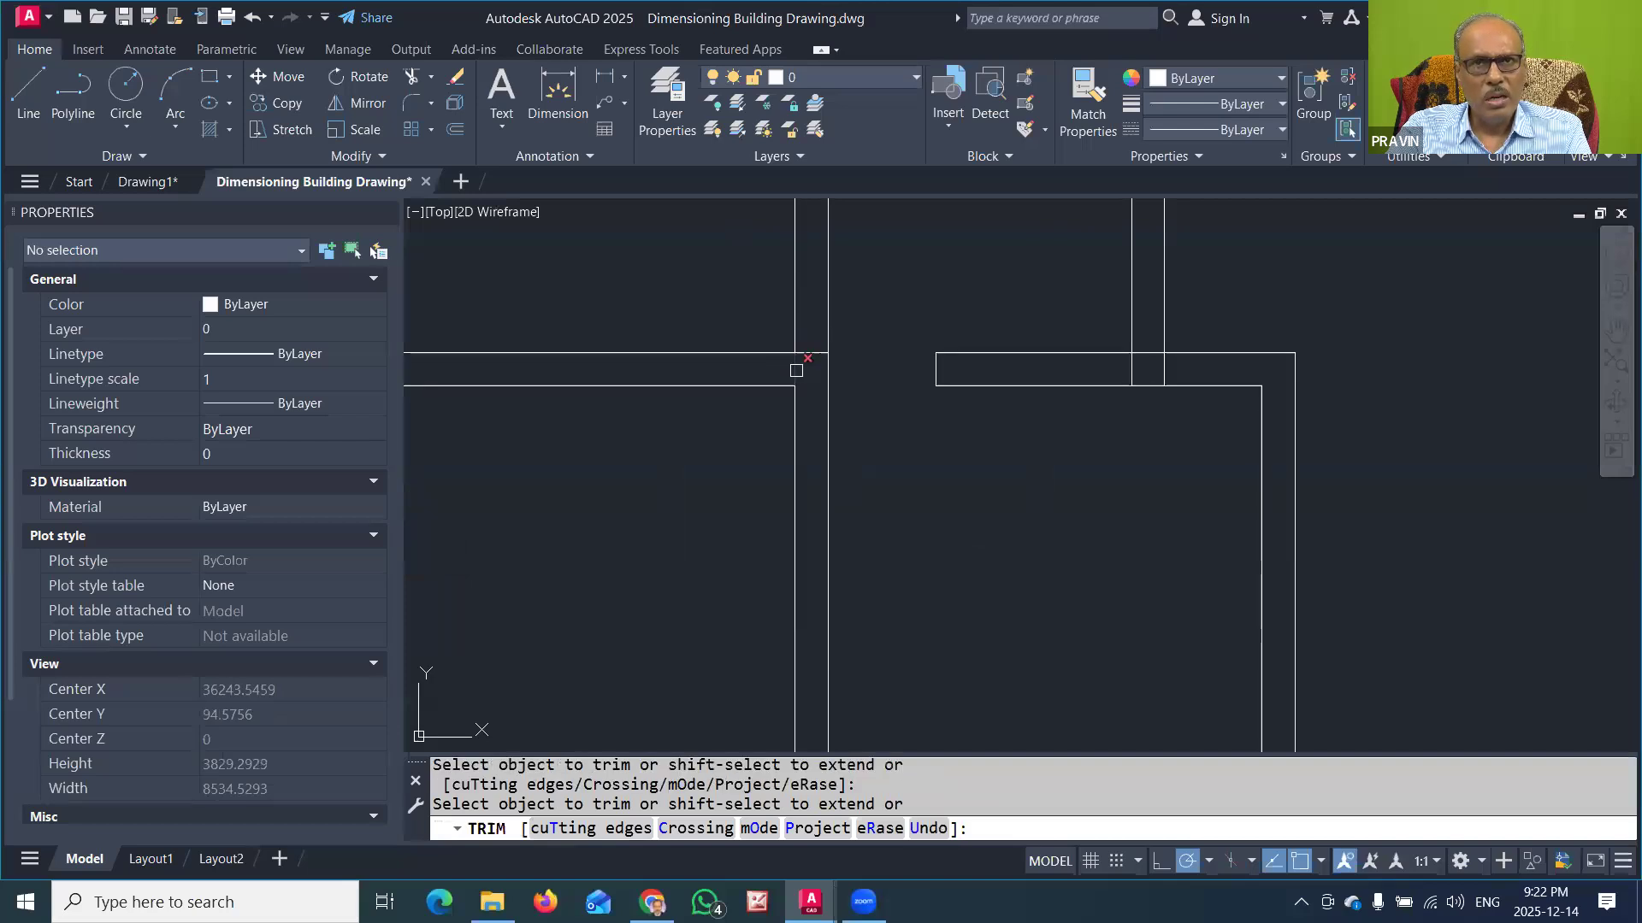
{"action": "scroll", "coordinate": [867, 438], "scroll_direction": "down", "scroll_amount": 4}
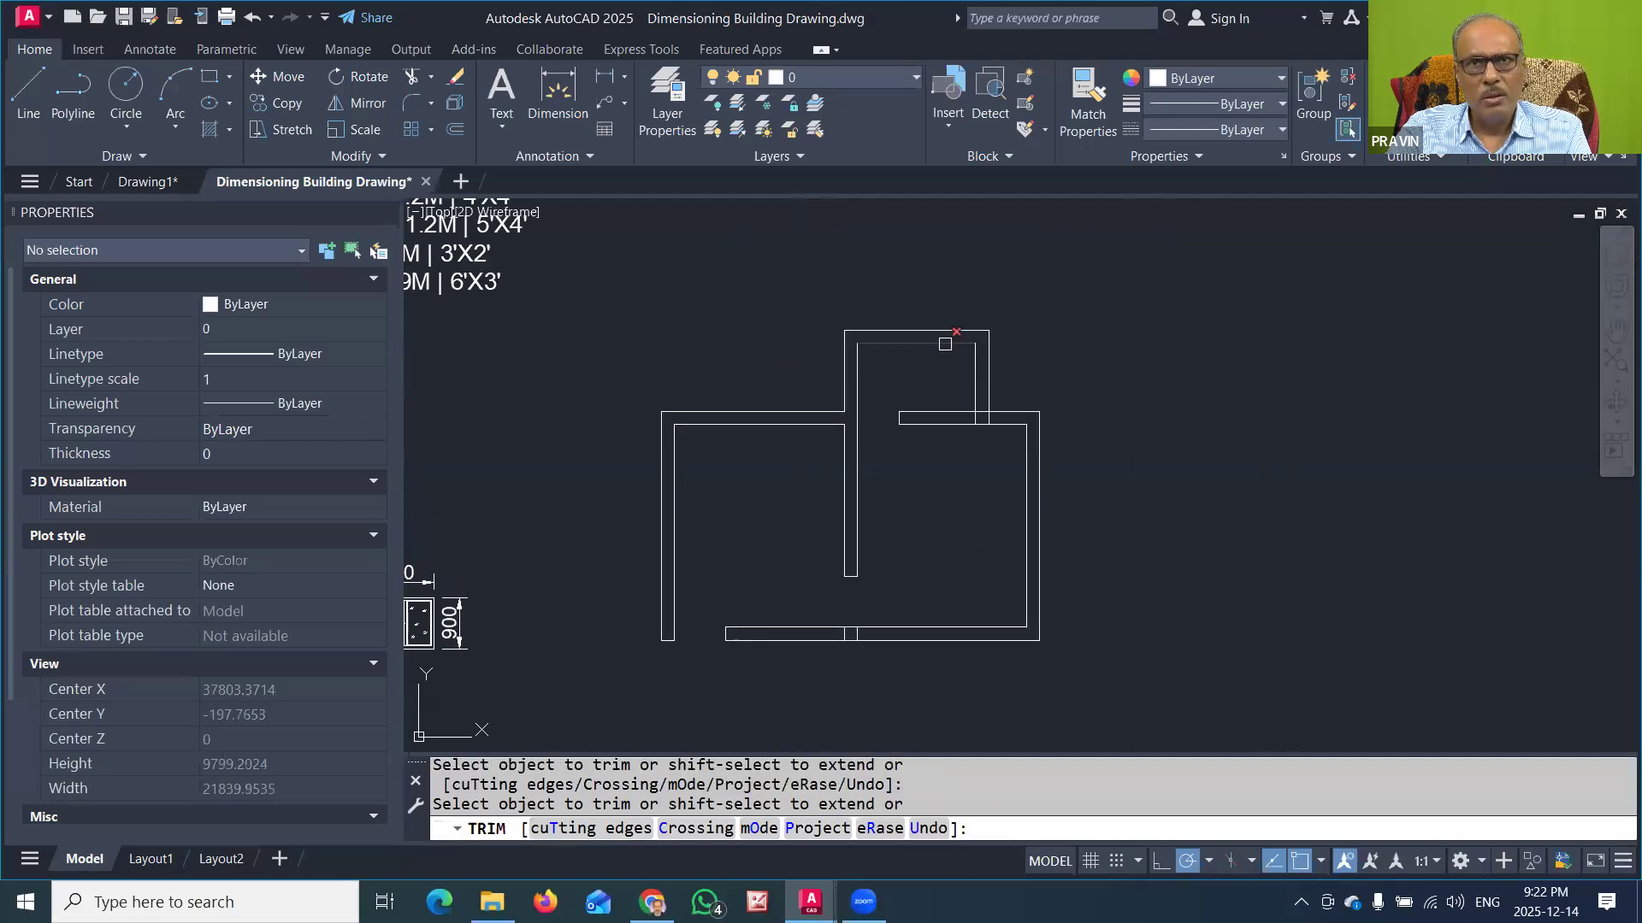
{"action": "scroll", "coordinate": [974, 417], "scroll_direction": "up", "scroll_amount": 4}
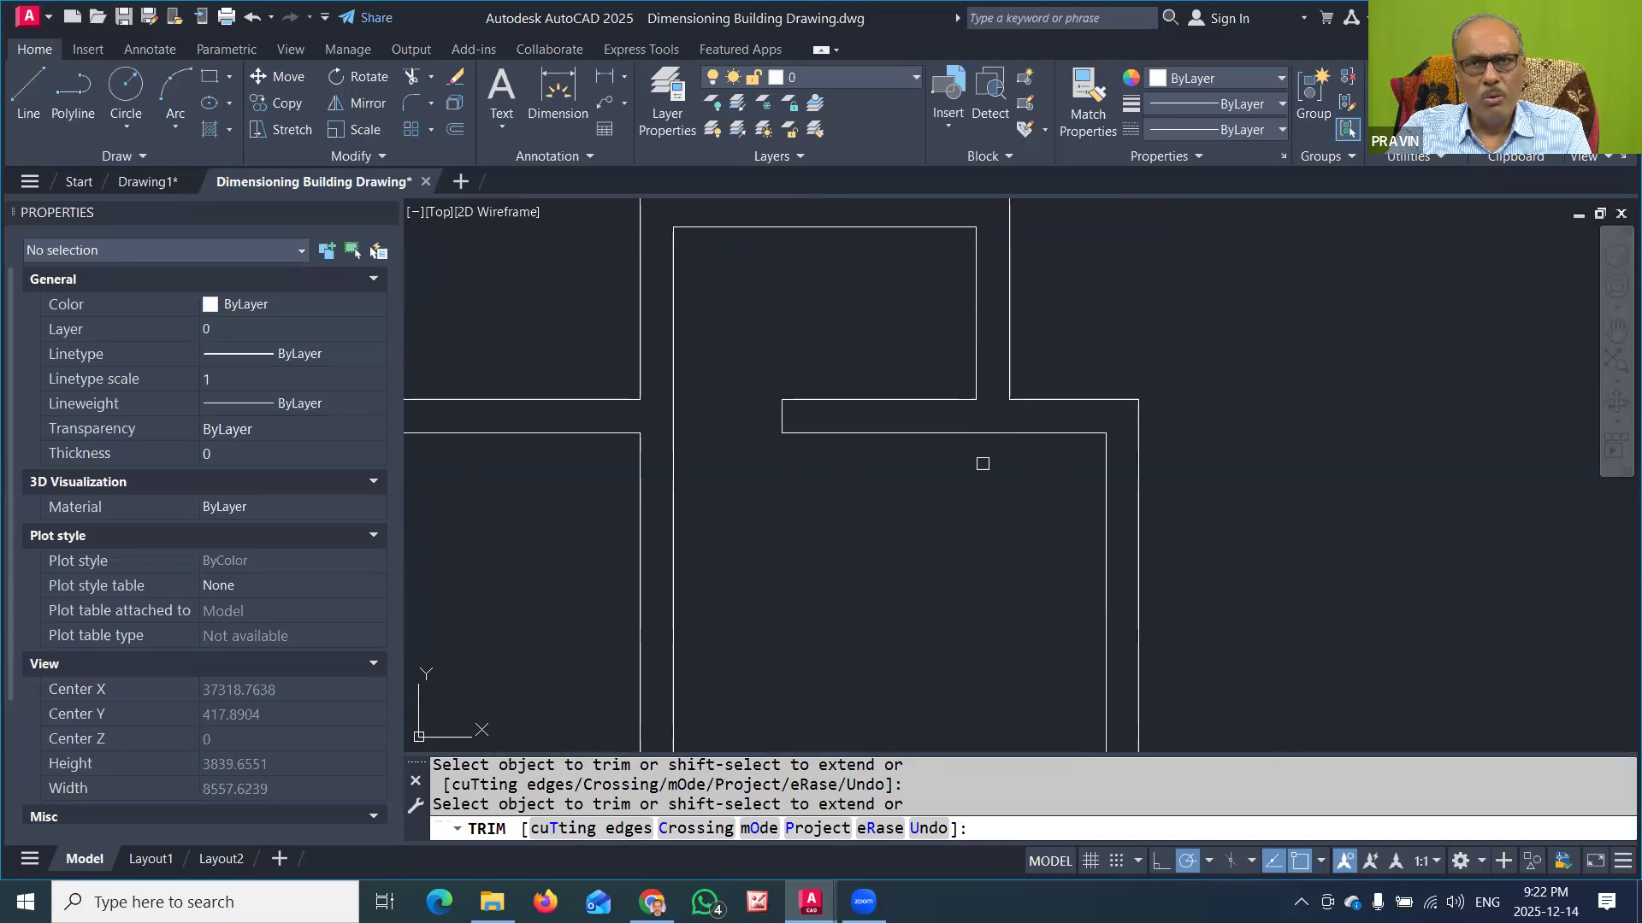
{"action": "key", "text": "Return"}
{"action": "key", "text": "Return"}
{"action": "scroll", "coordinate": [918, 370], "scroll_direction": "down", "scroll_amount": 4}
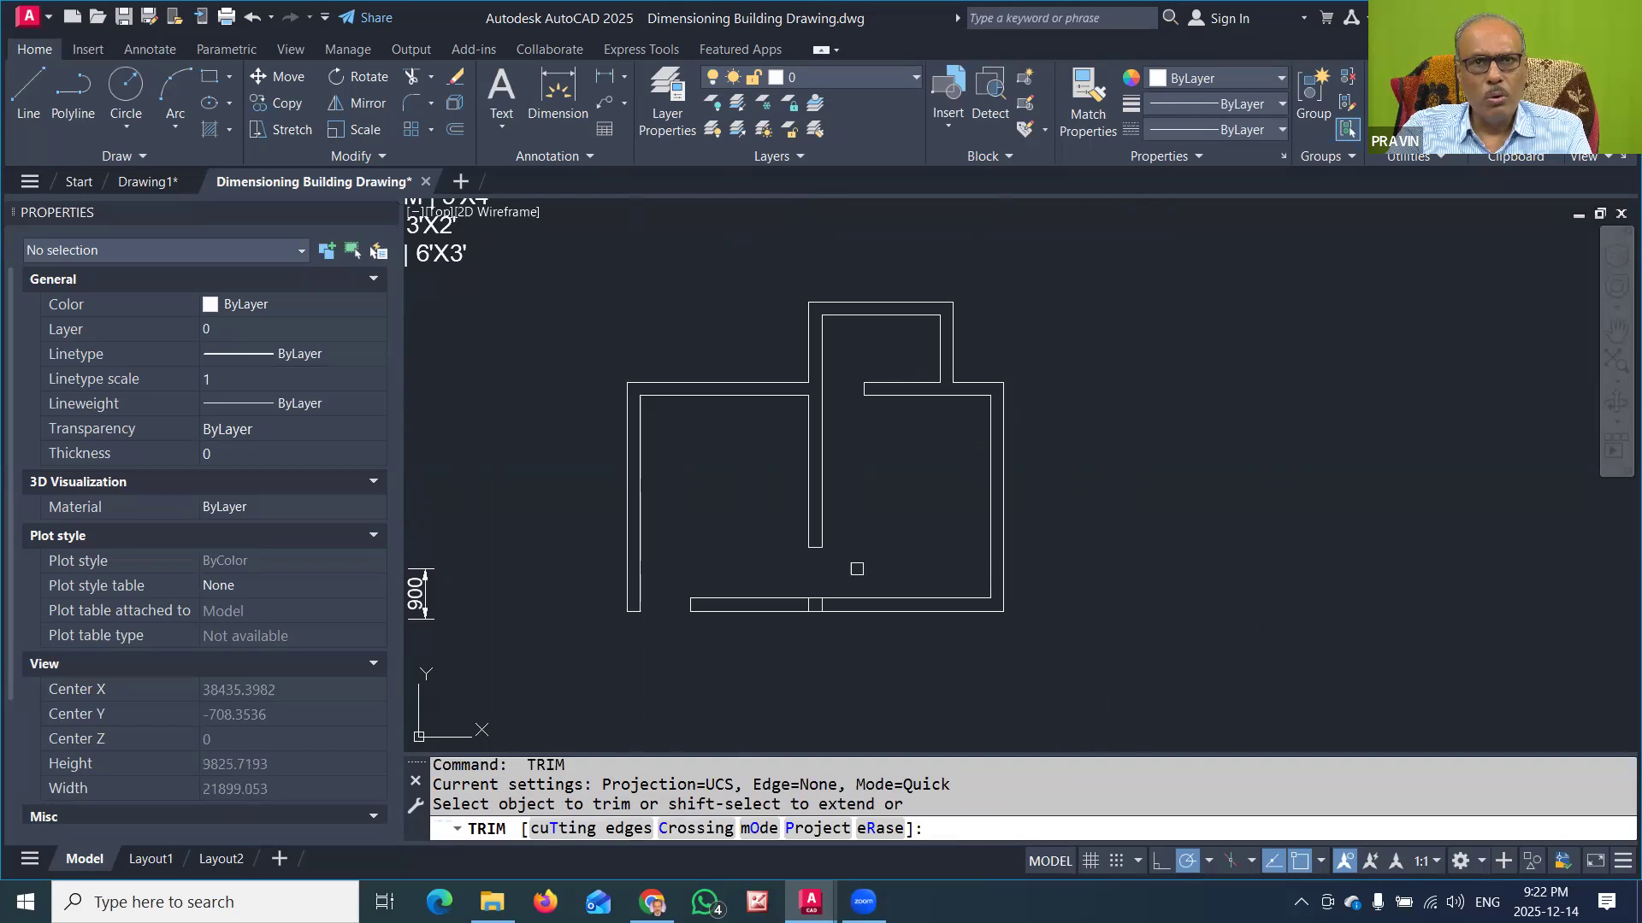
{"action": "key", "text": "Escape"}
{"action": "mouse_move", "coordinate": [907, 485]}
{"action": "middle_mouse_down"}
{"action": "mouse_move", "coordinate": [949, 455]}
{"action": "mouse_move", "coordinate": [938, 470]}
{"action": "middle_mouse_up"}
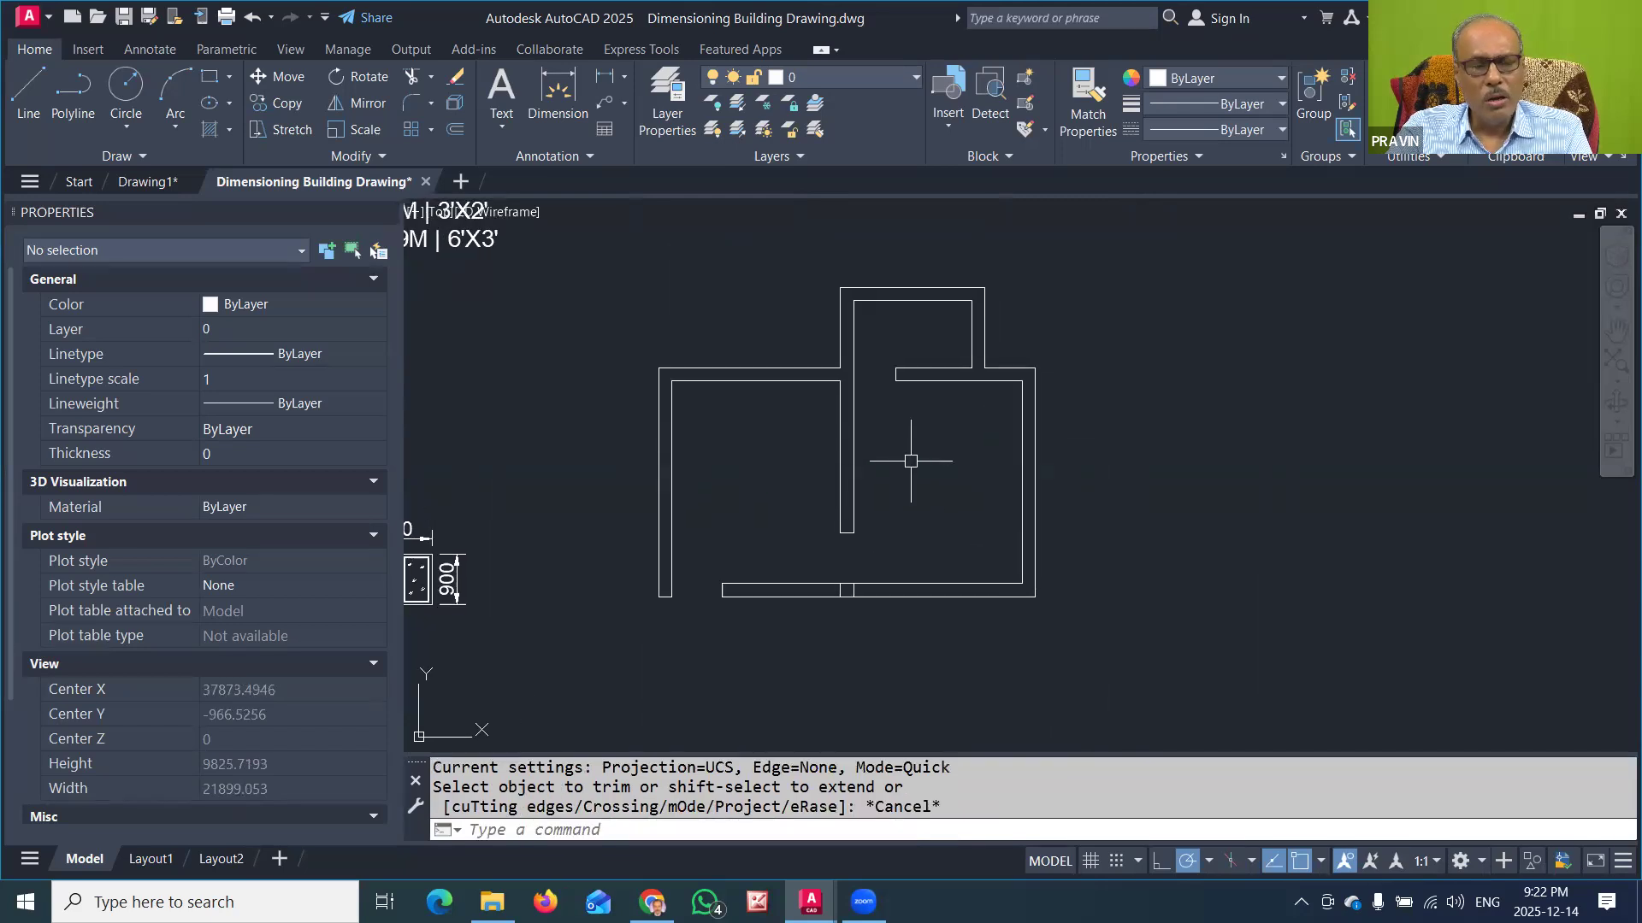
{"action": "left_click", "coordinate": [949, 118]}
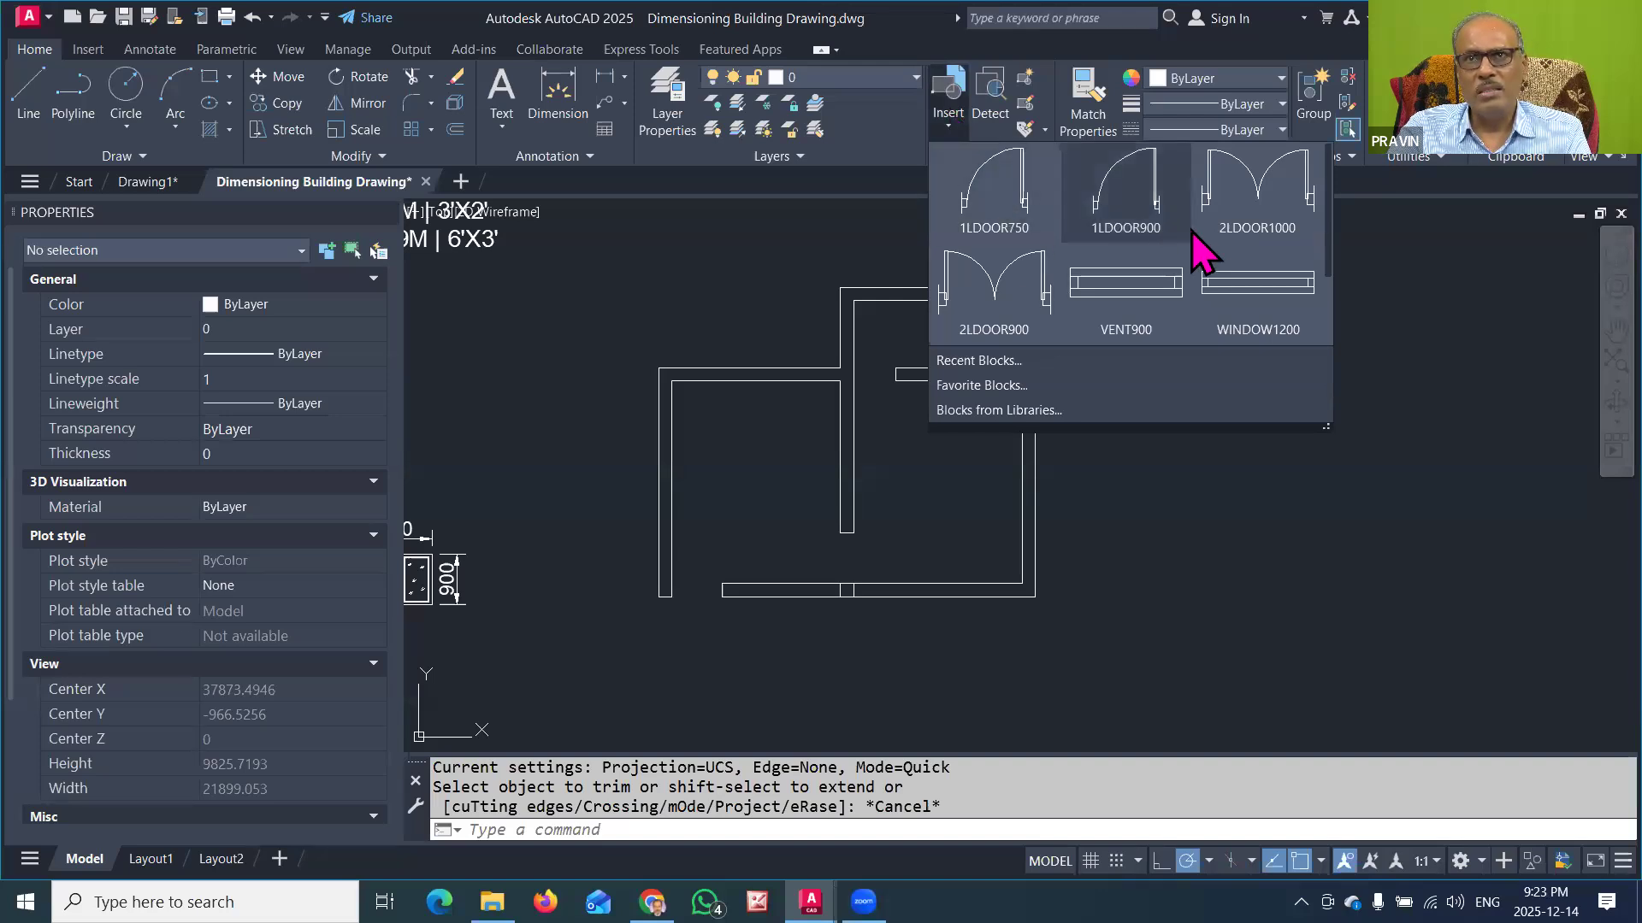
{"action": "scroll", "coordinate": [1244, 286], "scroll_direction": "down", "scroll_amount": 1}
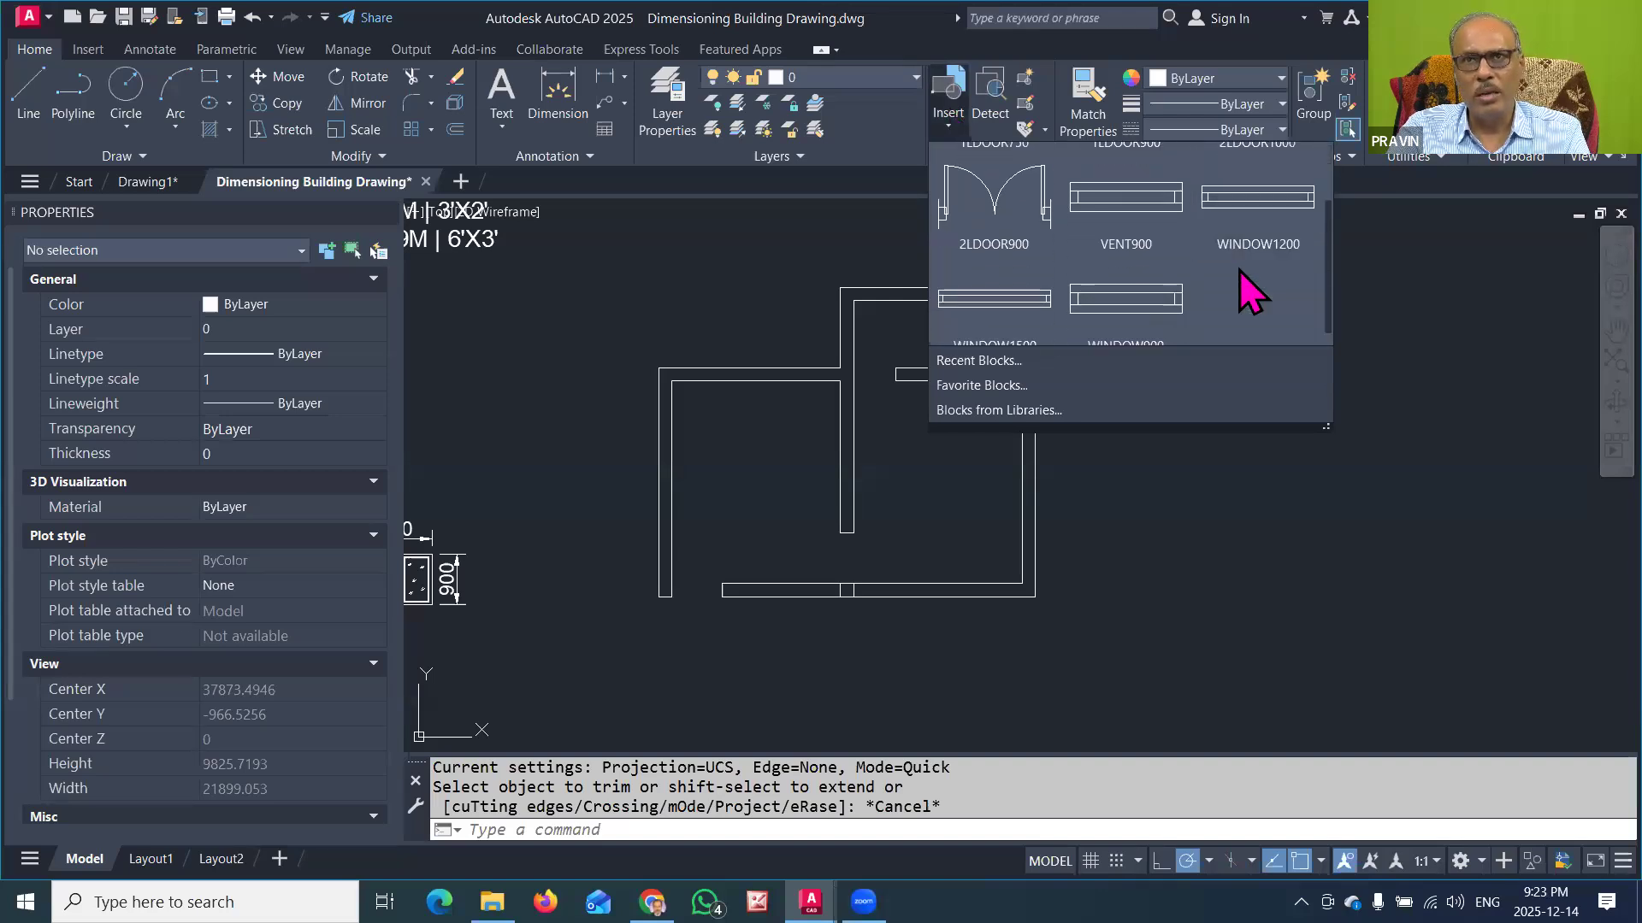
{"action": "scroll", "coordinate": [1242, 313], "scroll_direction": "up", "scroll_amount": 1}
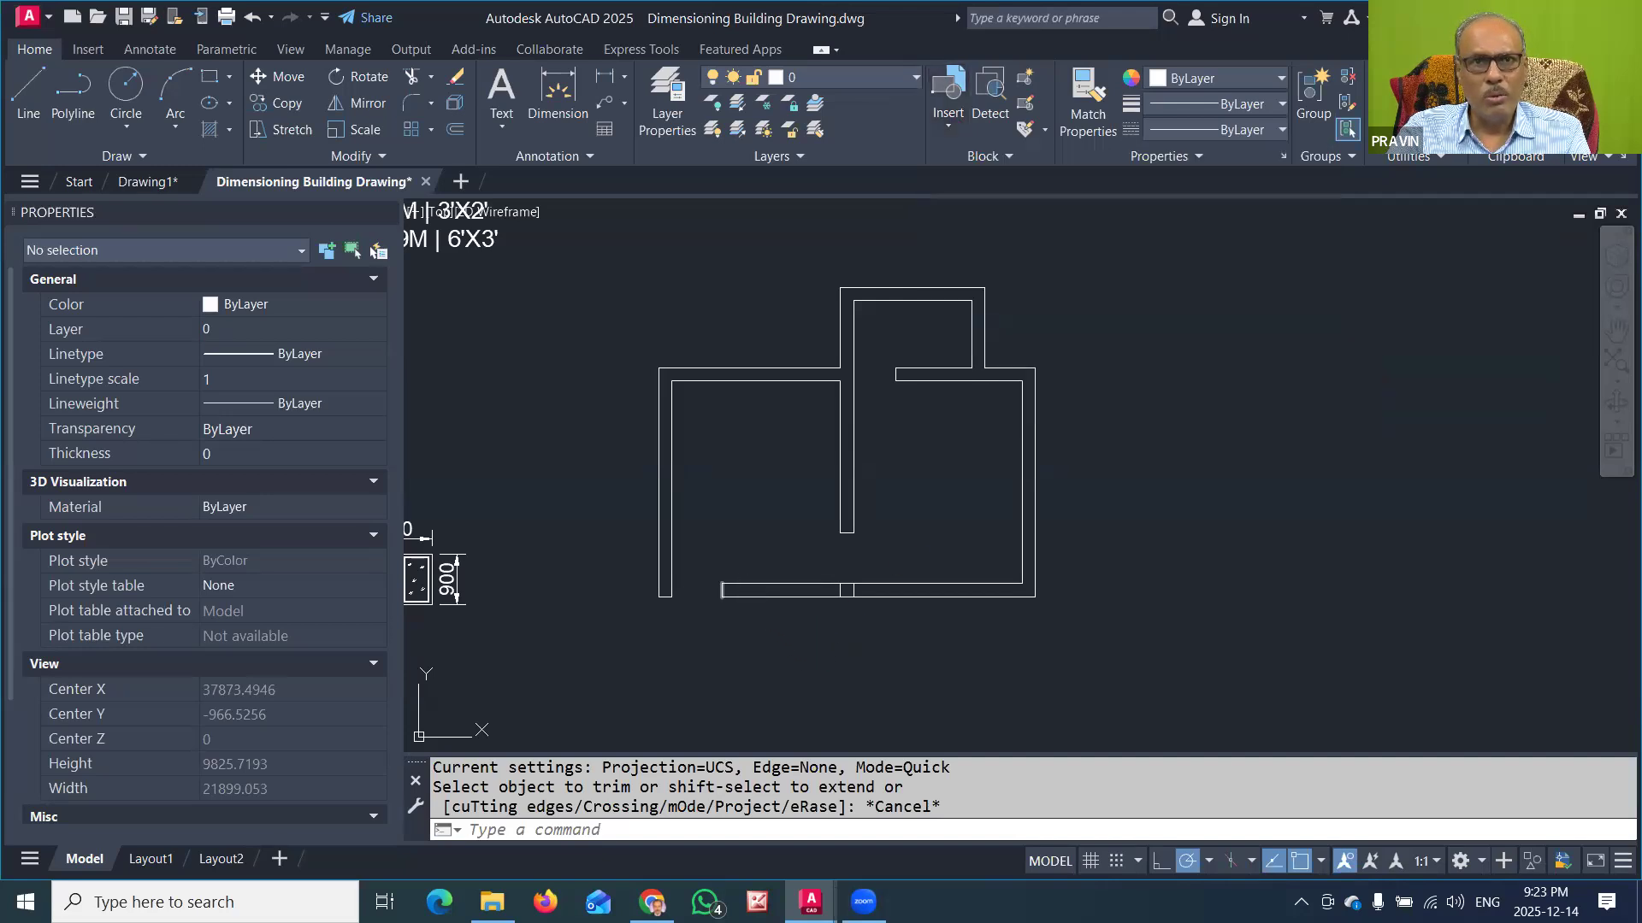
Step: Move the right end line of the lower wall's entrance opening 100 to the right and trim the protruding wall faces
{"action": "scroll", "coordinate": [722, 590], "scroll_direction": "up", "scroll_amount": 2}
{"action": "scroll", "coordinate": [720, 581], "scroll_direction": "up", "scroll_amount": 4}
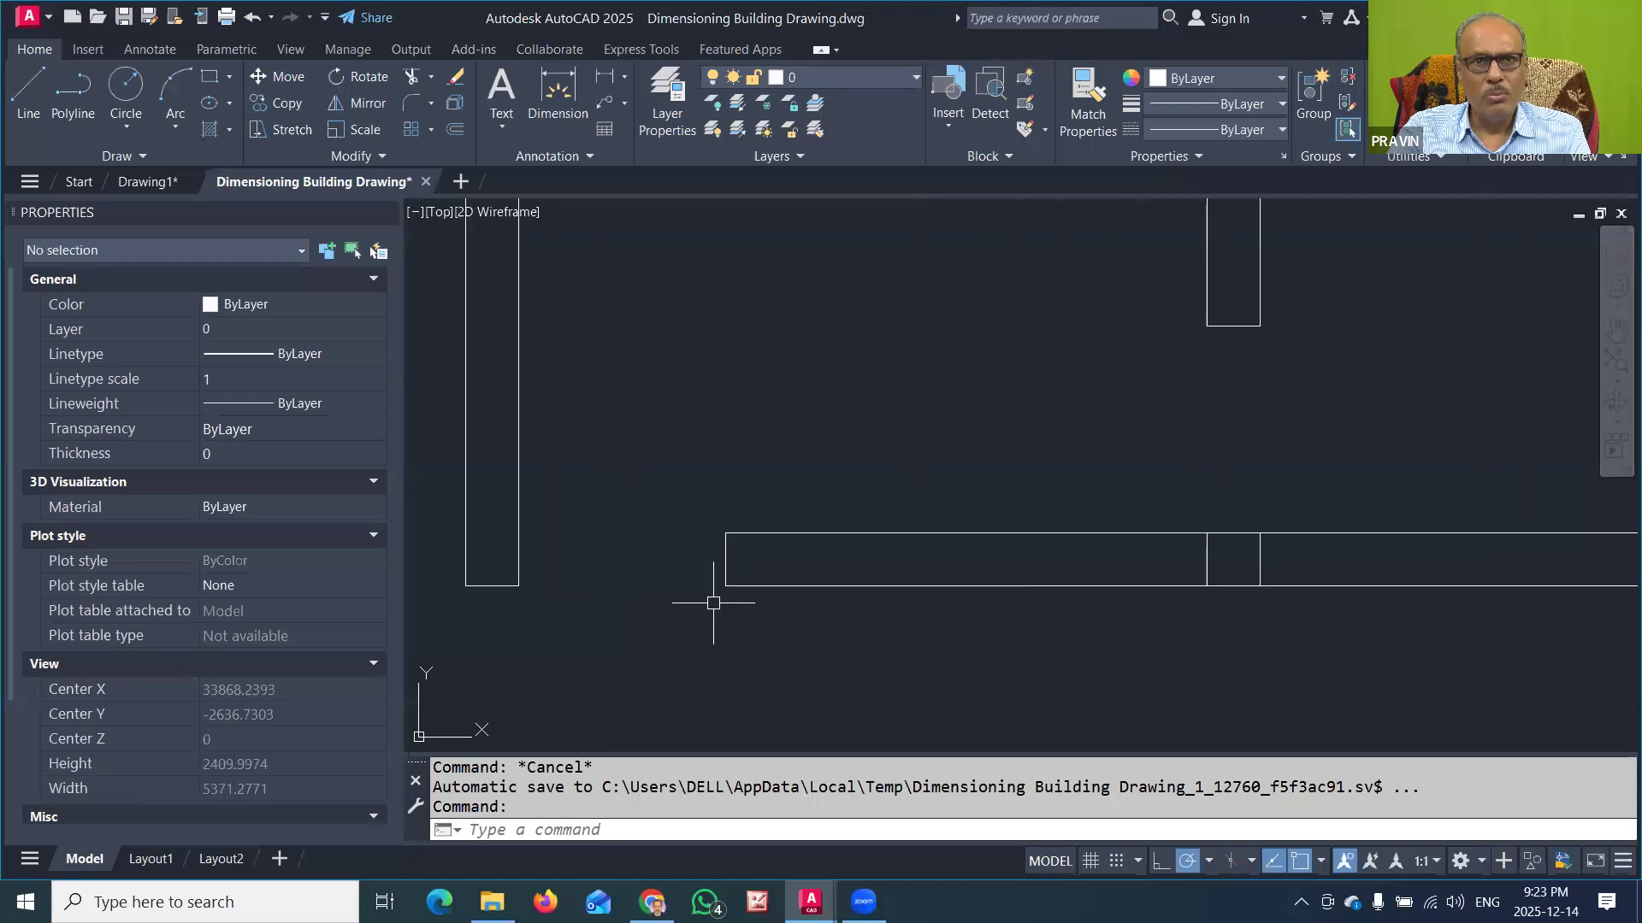
{"action": "left_click", "coordinate": [726, 554]}
{"action": "left_click", "coordinate": [726, 585]}
{"action": "key", "text": "space"}
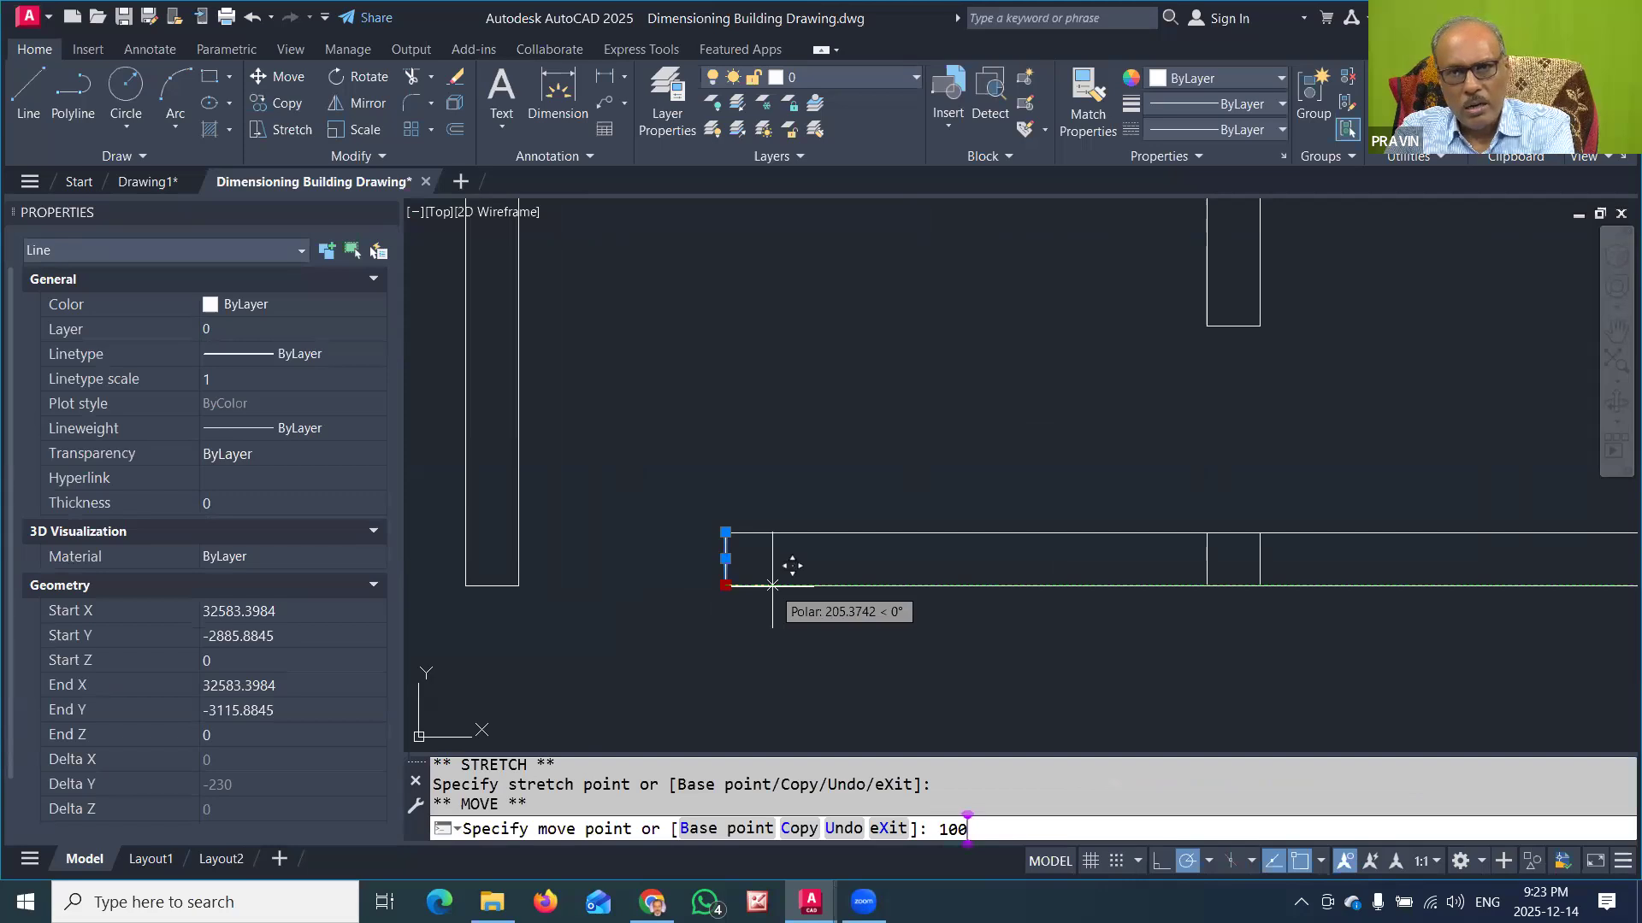
{"action": "key", "text": "Return"}
{"action": "key", "text": "Escape"}
{"action": "key", "text": "Escape"}
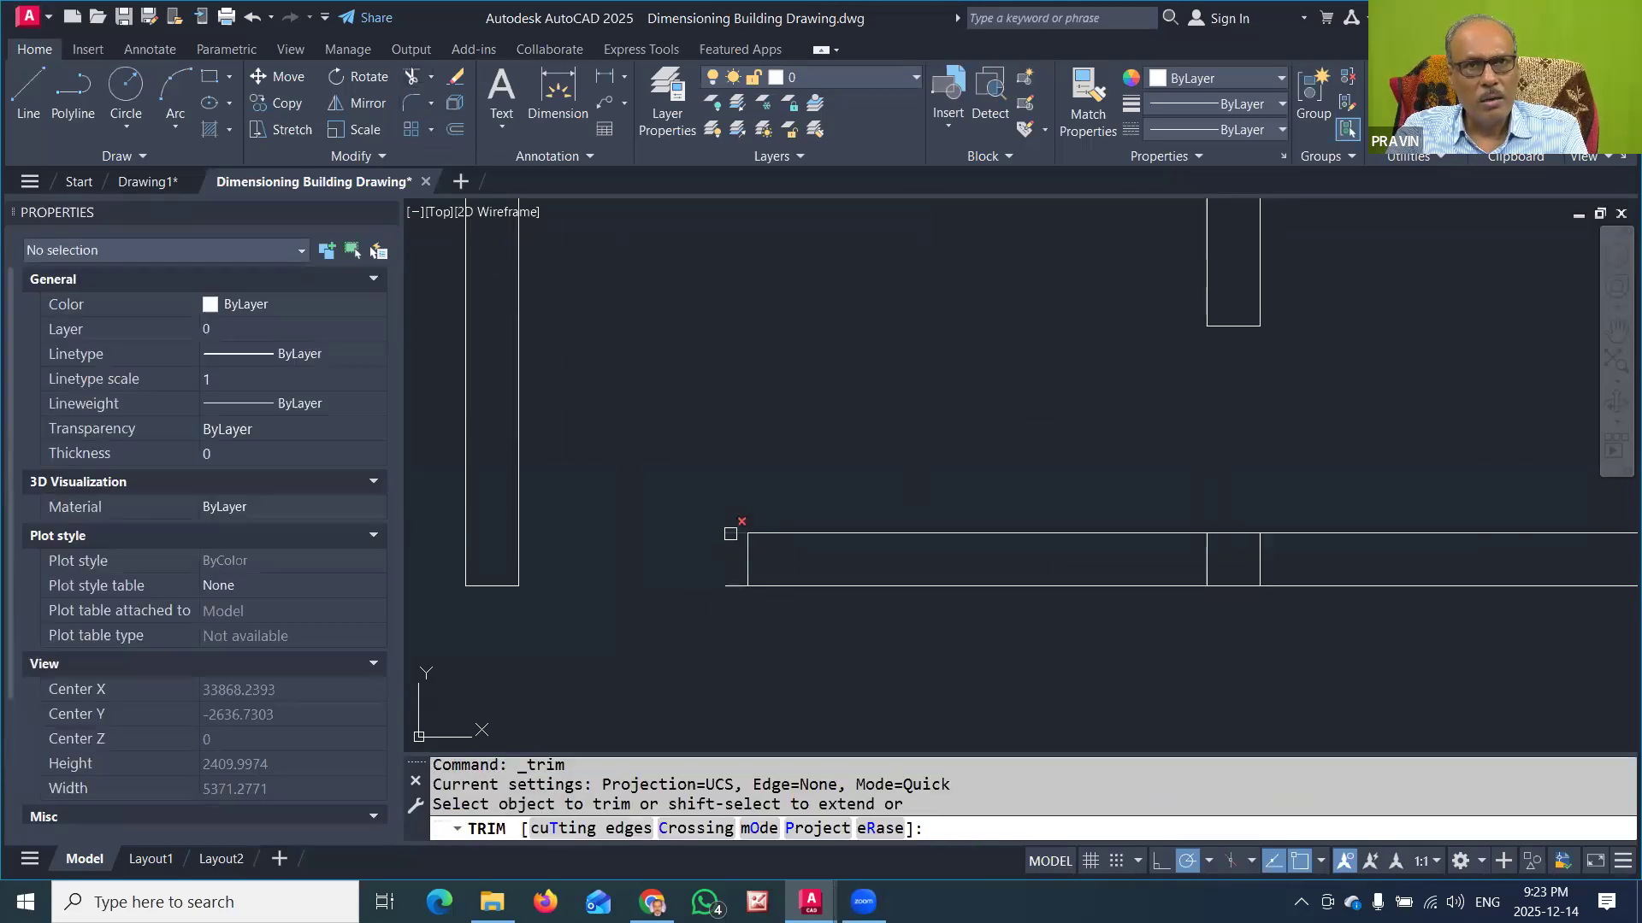
{"action": "left_click", "coordinate": [730, 533]}
{"action": "key", "text": "Escape"}
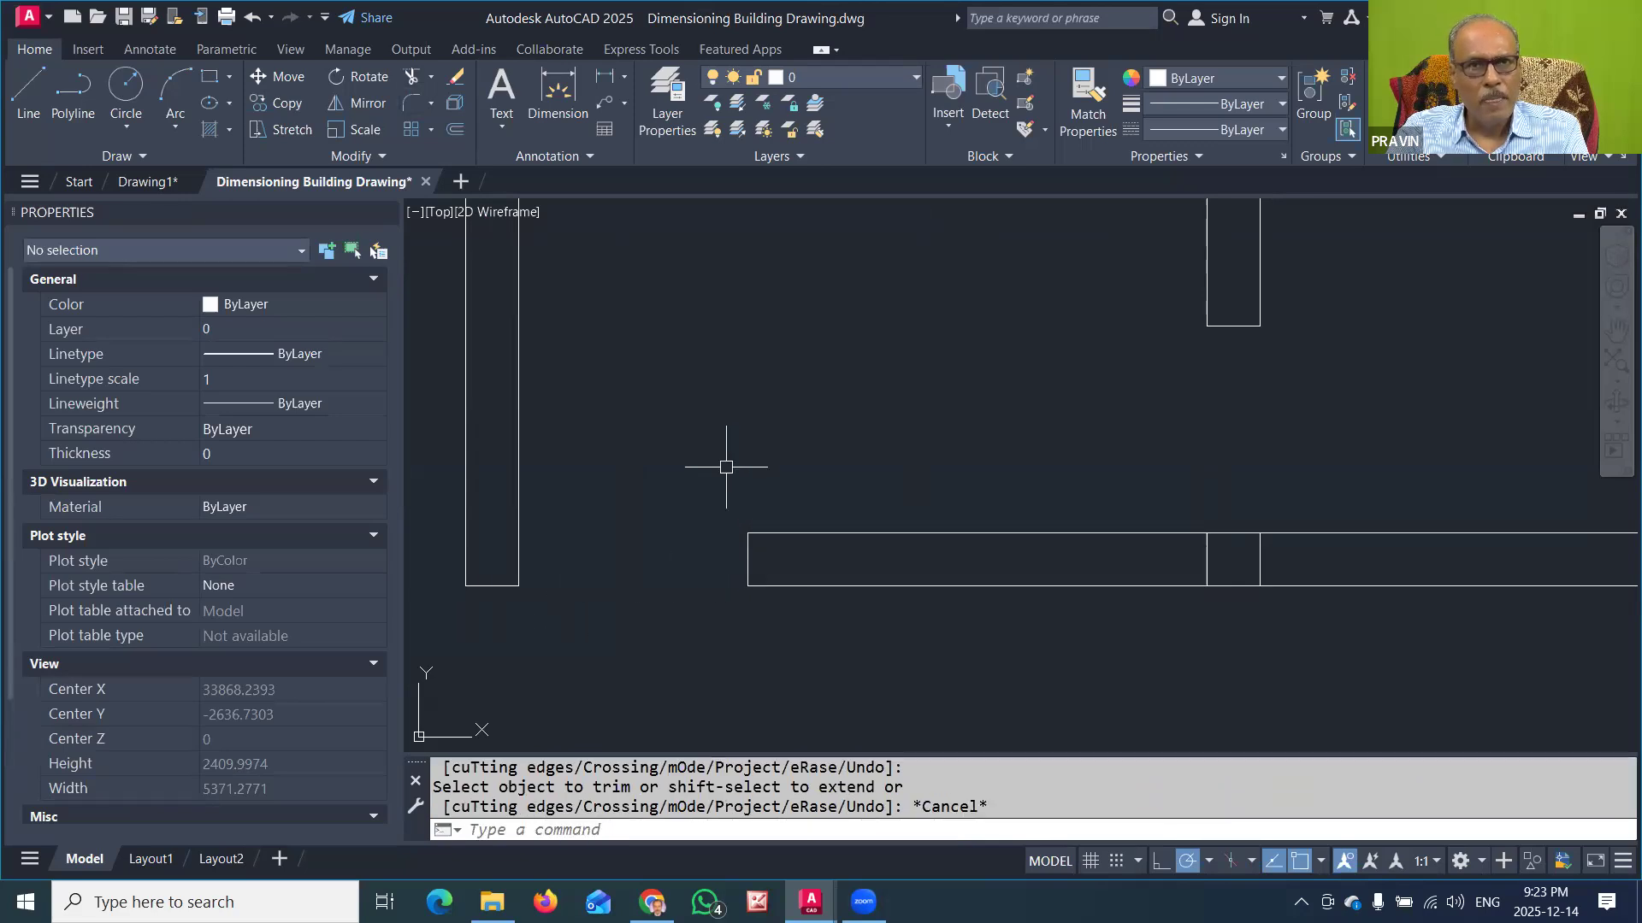
Step: Insert the 2LDOOR1000 block in the entrance opening, at the lower inner corner of the left wall's end
{"action": "scroll", "coordinate": [726, 465], "scroll_direction": "down", "scroll_amount": 5}
{"action": "middle_click_drag", "start_coordinate": [952, 429], "coordinate": [952, 484]}
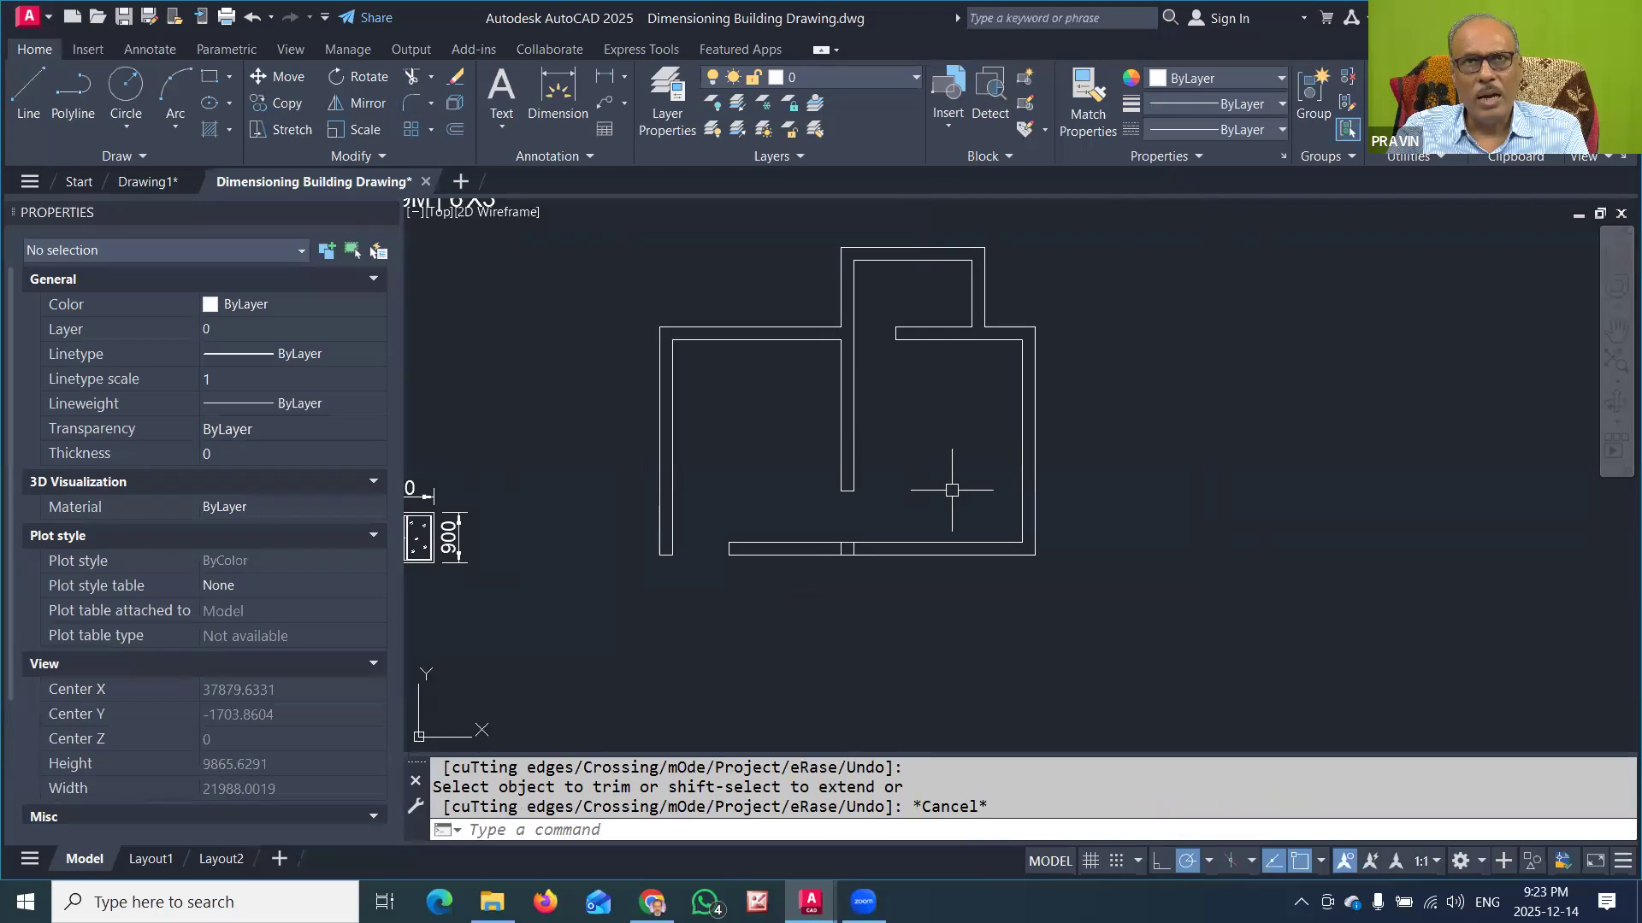
{"action": "left_click", "coordinate": [944, 107]}
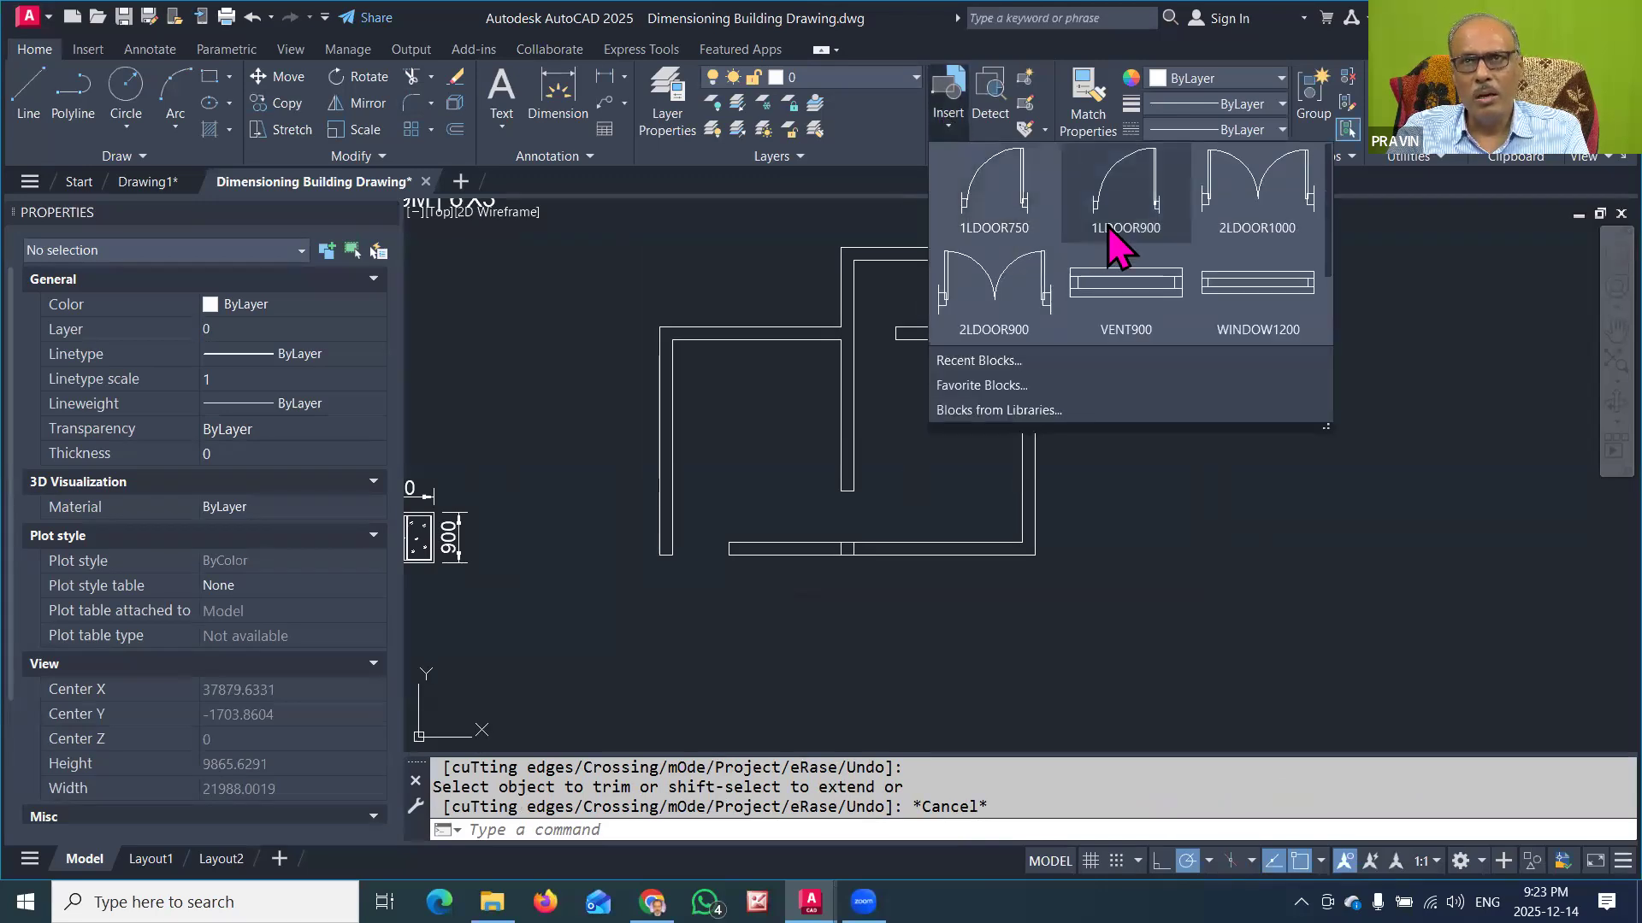
{"action": "left_click", "coordinate": [1257, 192]}
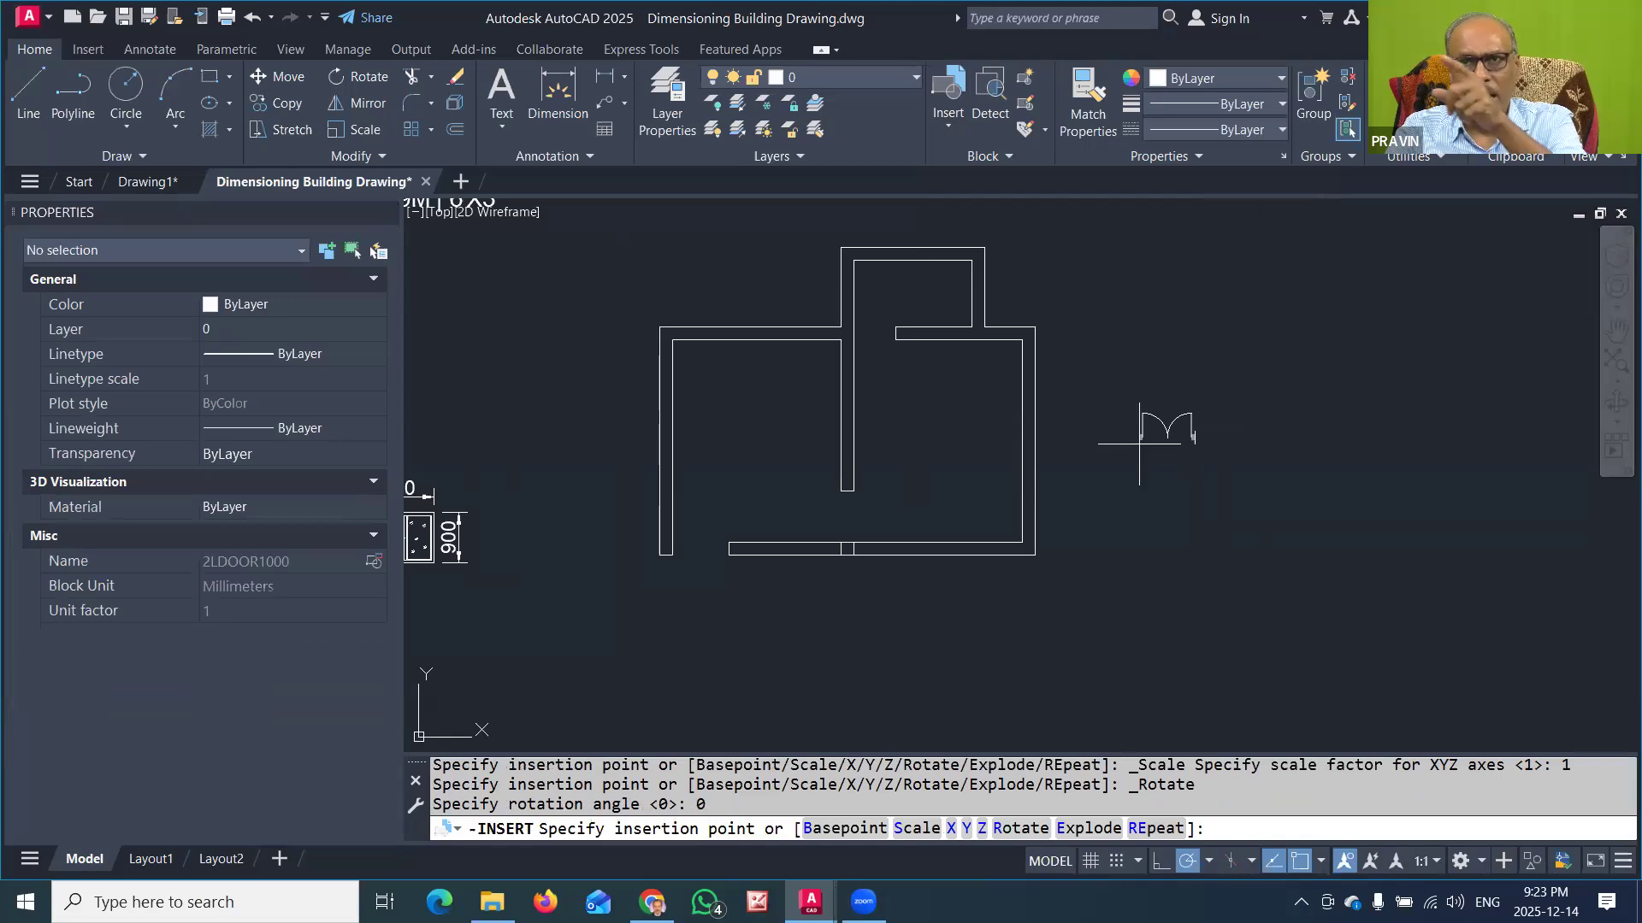
{"action": "scroll", "coordinate": [1139, 444], "scroll_direction": "up", "scroll_amount": 2}
{"action": "scroll", "coordinate": [1139, 444], "scroll_direction": "up", "scroll_amount": 3}
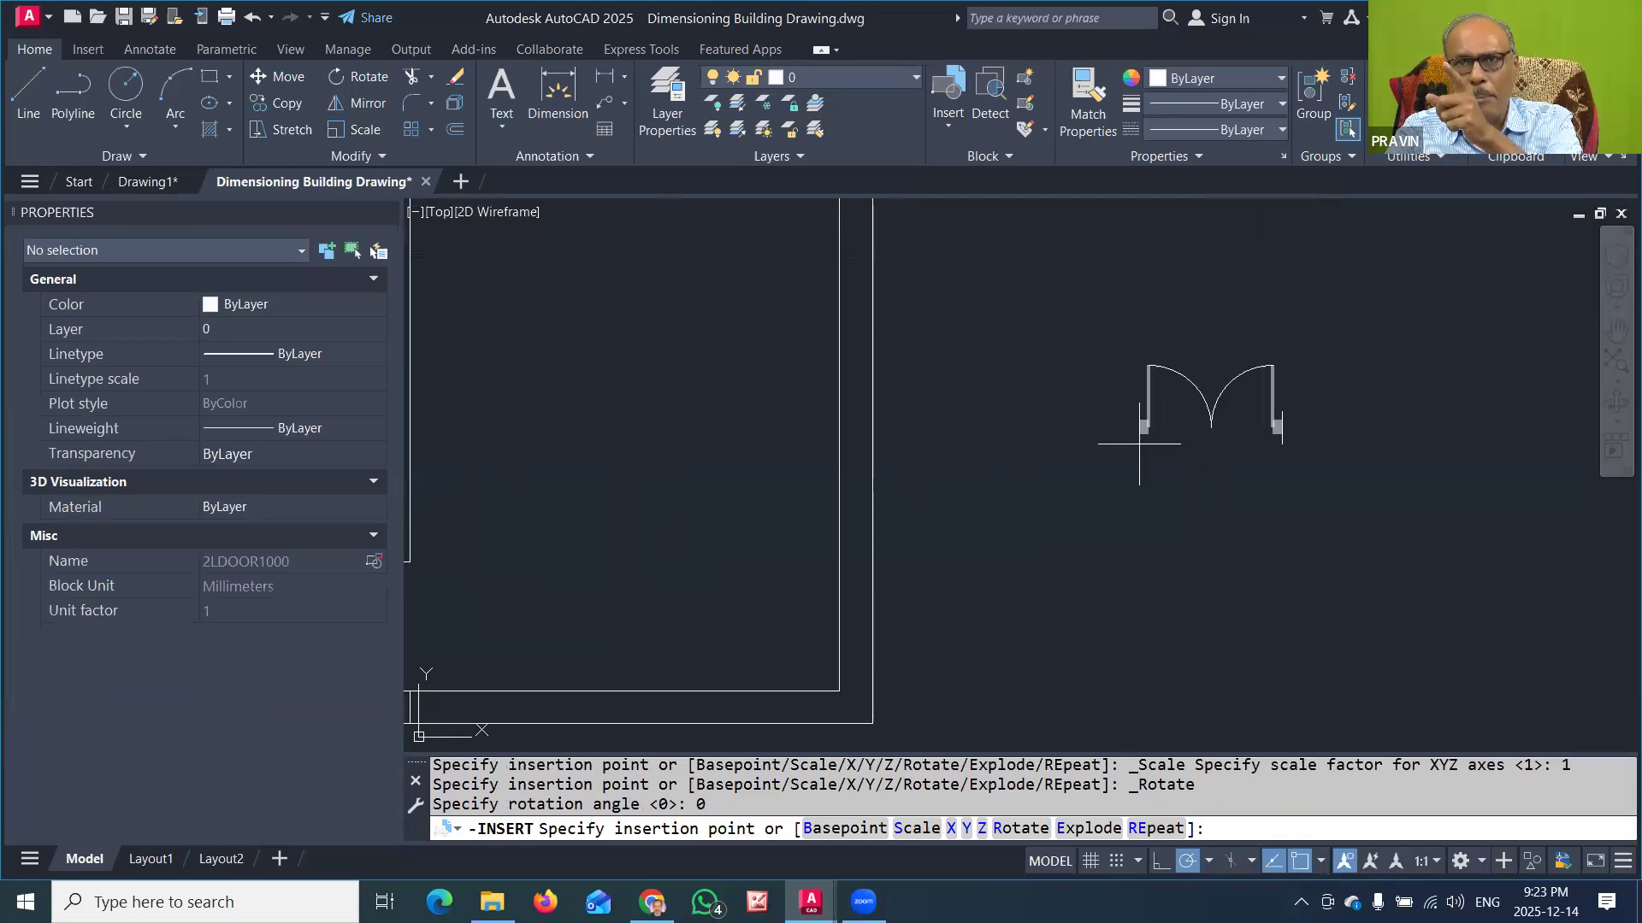
{"action": "scroll", "coordinate": [975, 473], "scroll_direction": "down", "scroll_amount": 2}
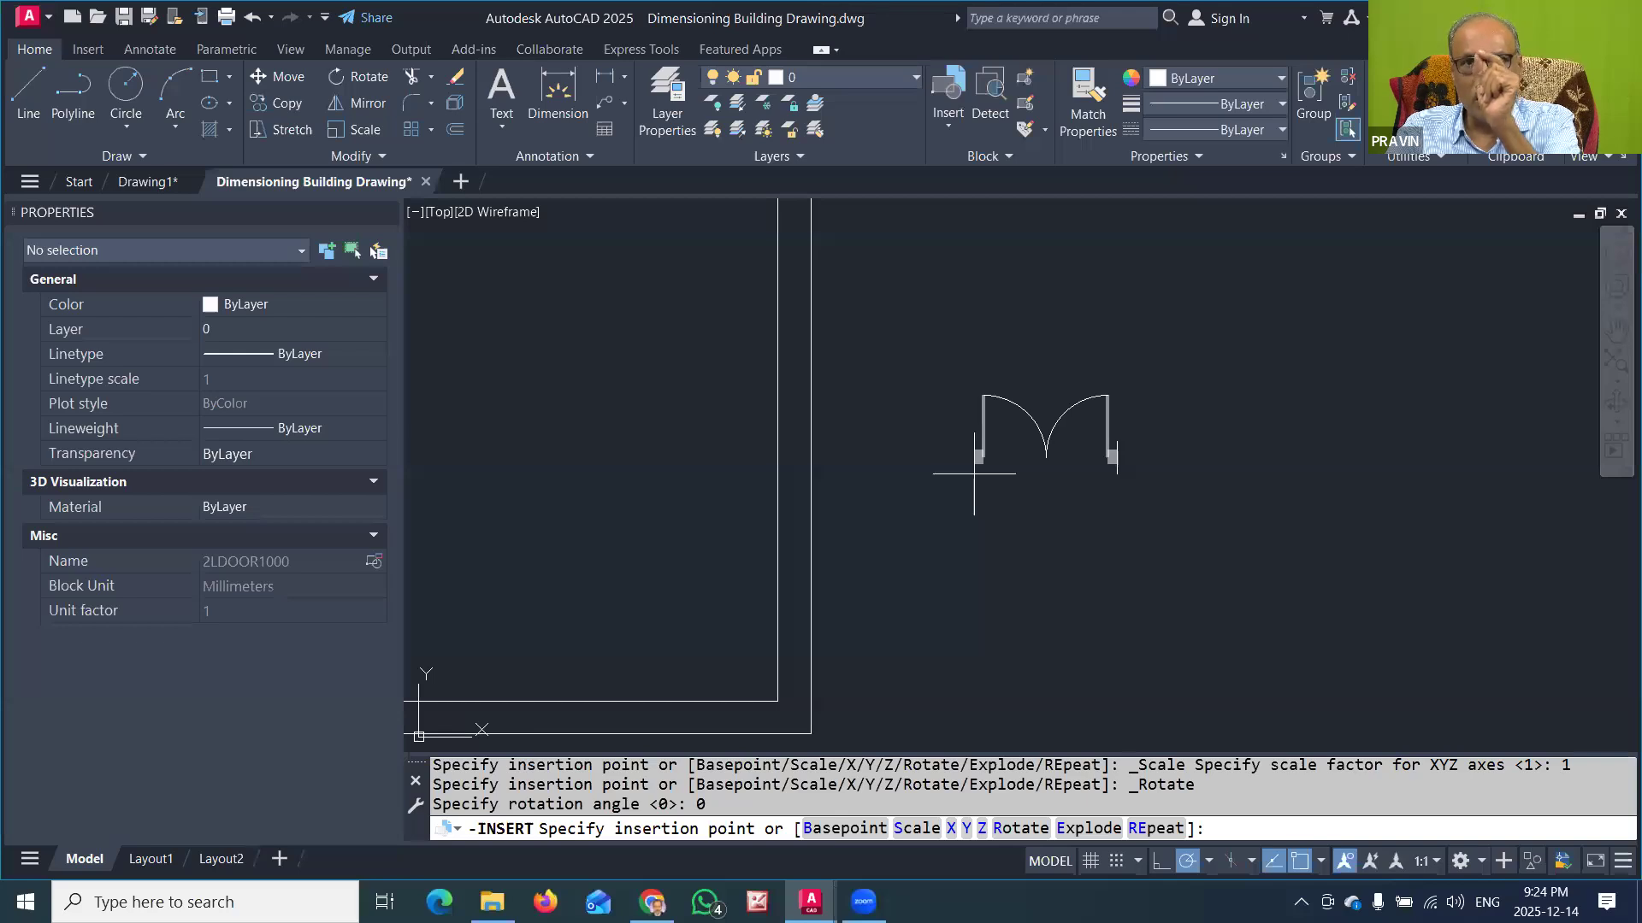
{"action": "scroll", "coordinate": [973, 474], "scroll_direction": "down", "scroll_amount": 2}
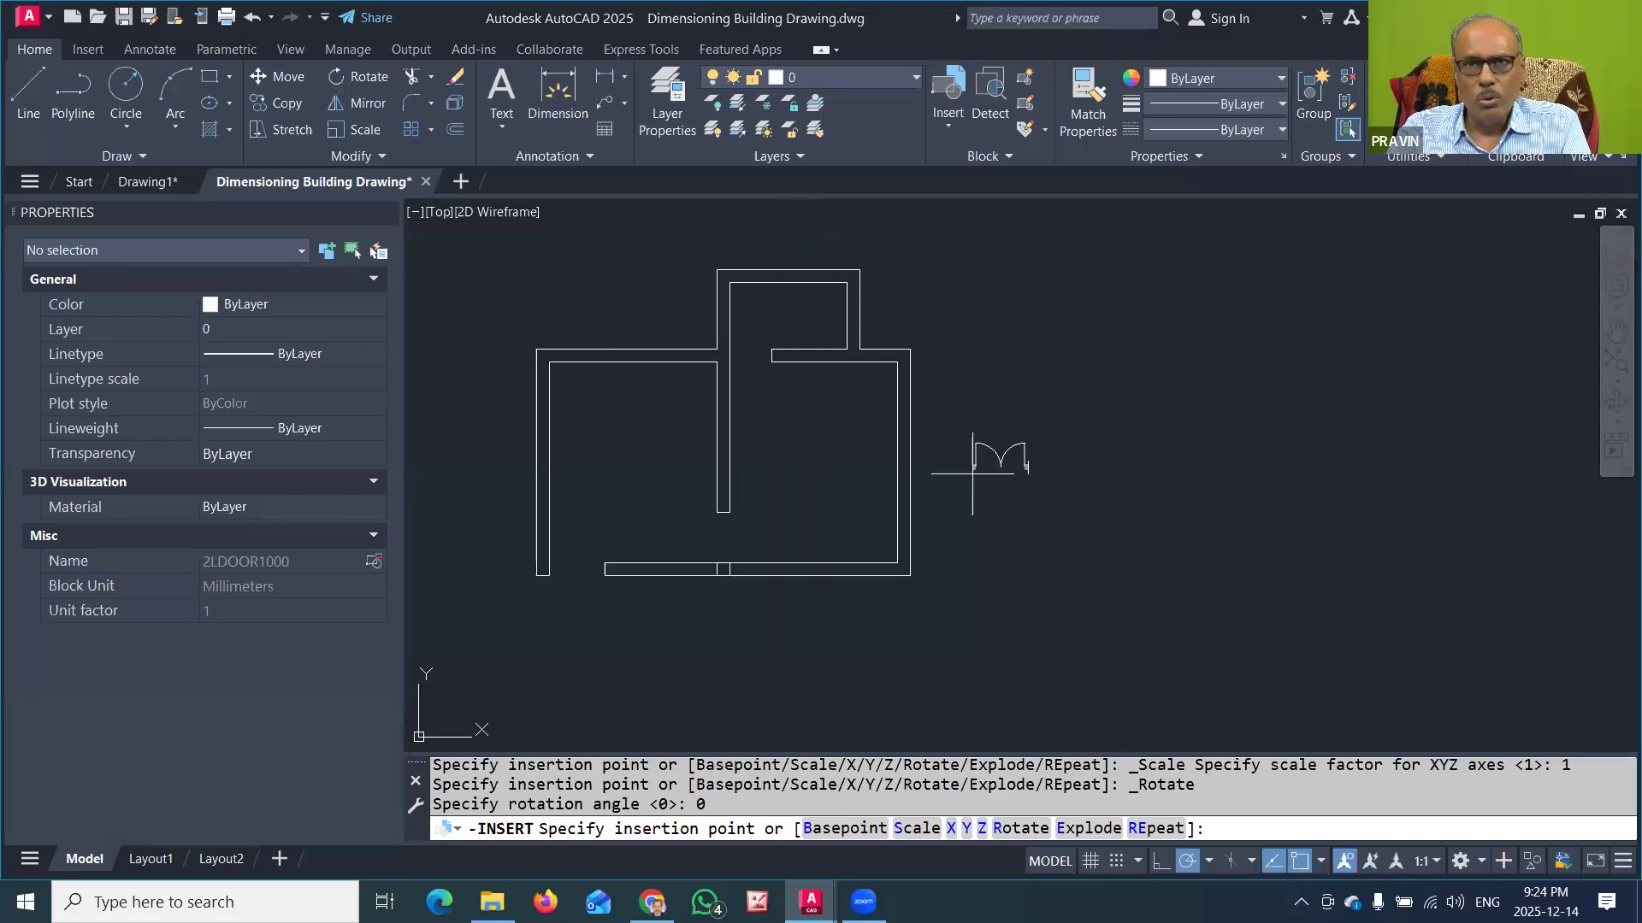
{"action": "scroll", "coordinate": [511, 632], "scroll_direction": "down", "scroll_amount": 1}
{"action": "scroll", "coordinate": [436, 641], "scroll_direction": "up", "scroll_amount": 2}
{"action": "scroll", "coordinate": [693, 598], "scroll_direction": "up", "scroll_amount": 4}
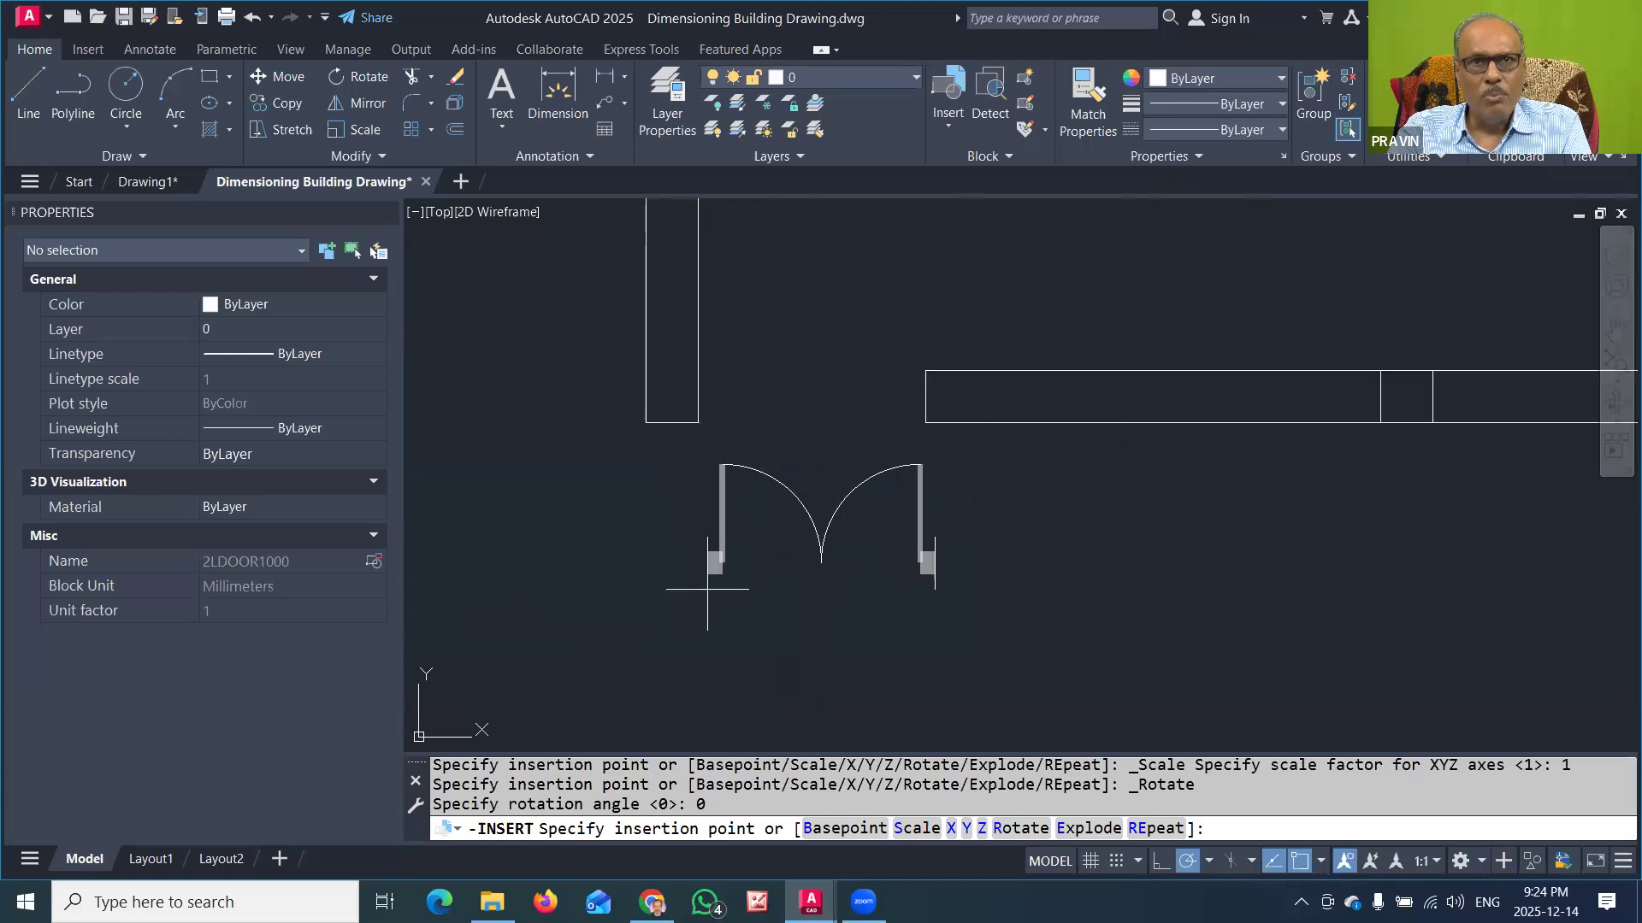
{"action": "left_click", "coordinate": [699, 423]}
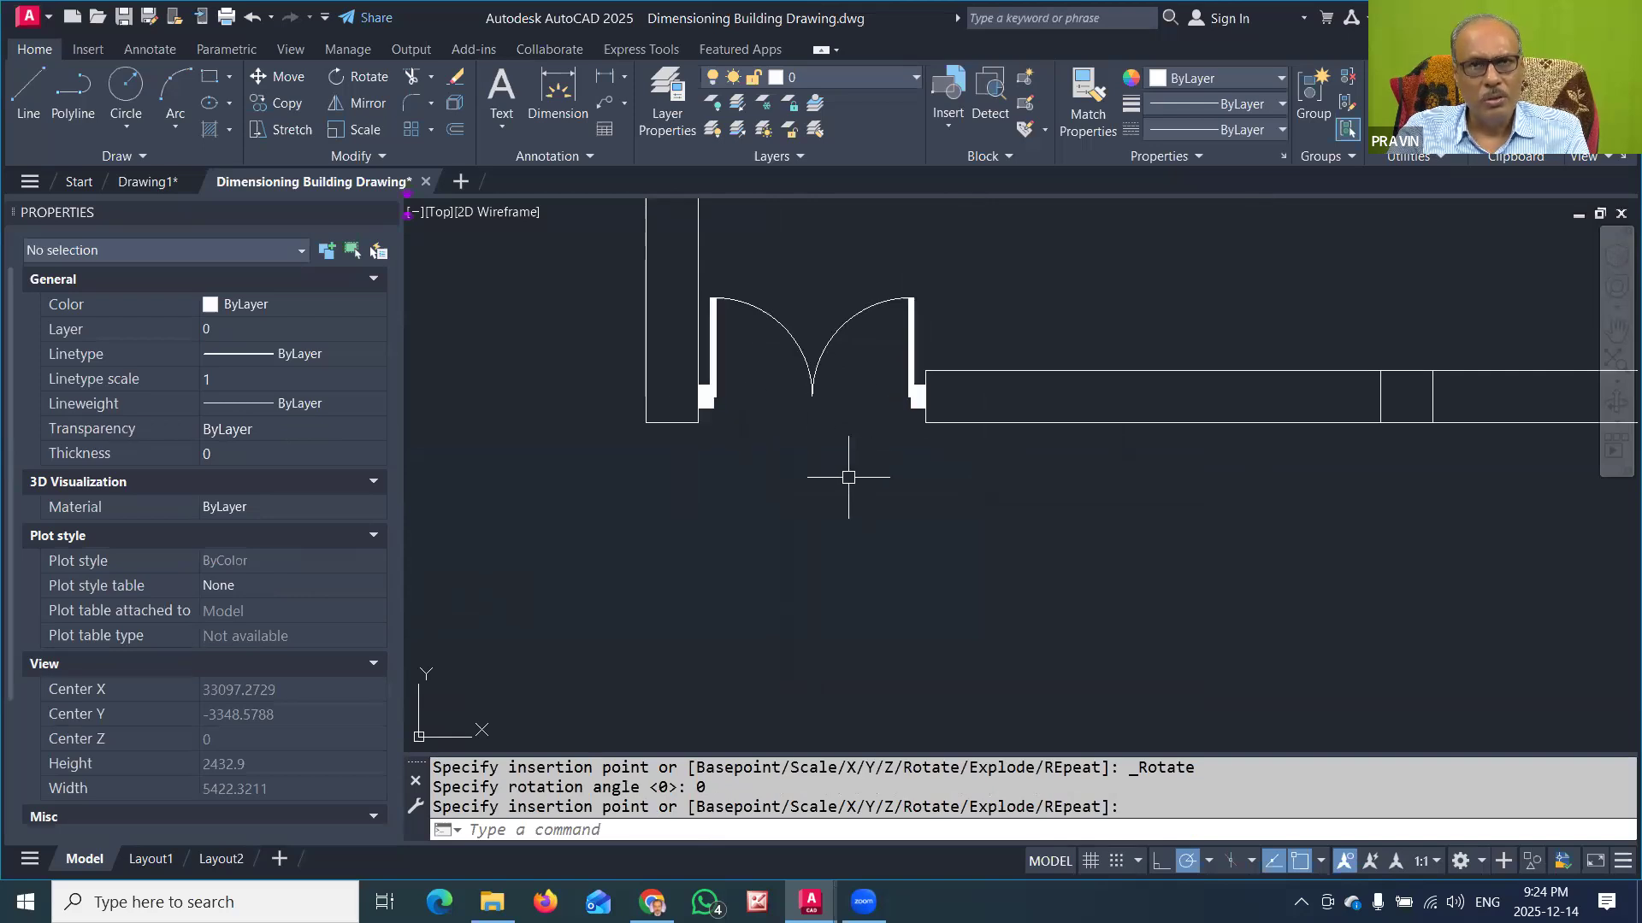
{"action": "middle_click_drag", "start_coordinate": [828, 494], "coordinate": [689, 605]}
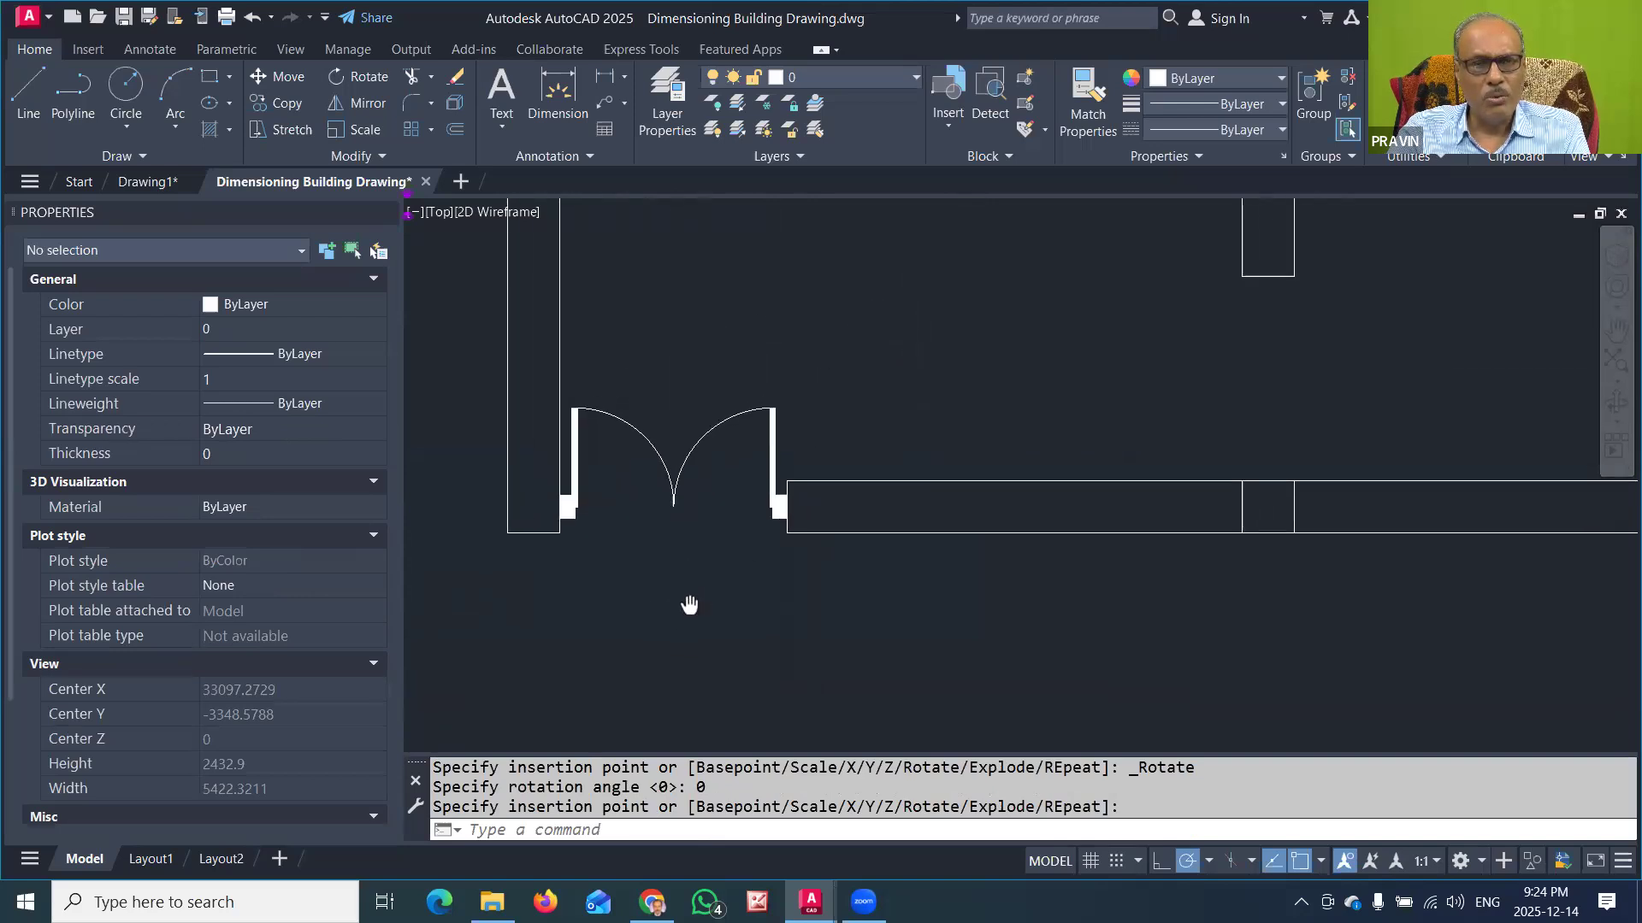
Step: Insert the 1LDOOR900 block inside the left room, just beside the opening at the partition's lower end
{"action": "scroll", "coordinate": [689, 605], "scroll_direction": "down", "scroll_amount": 2}
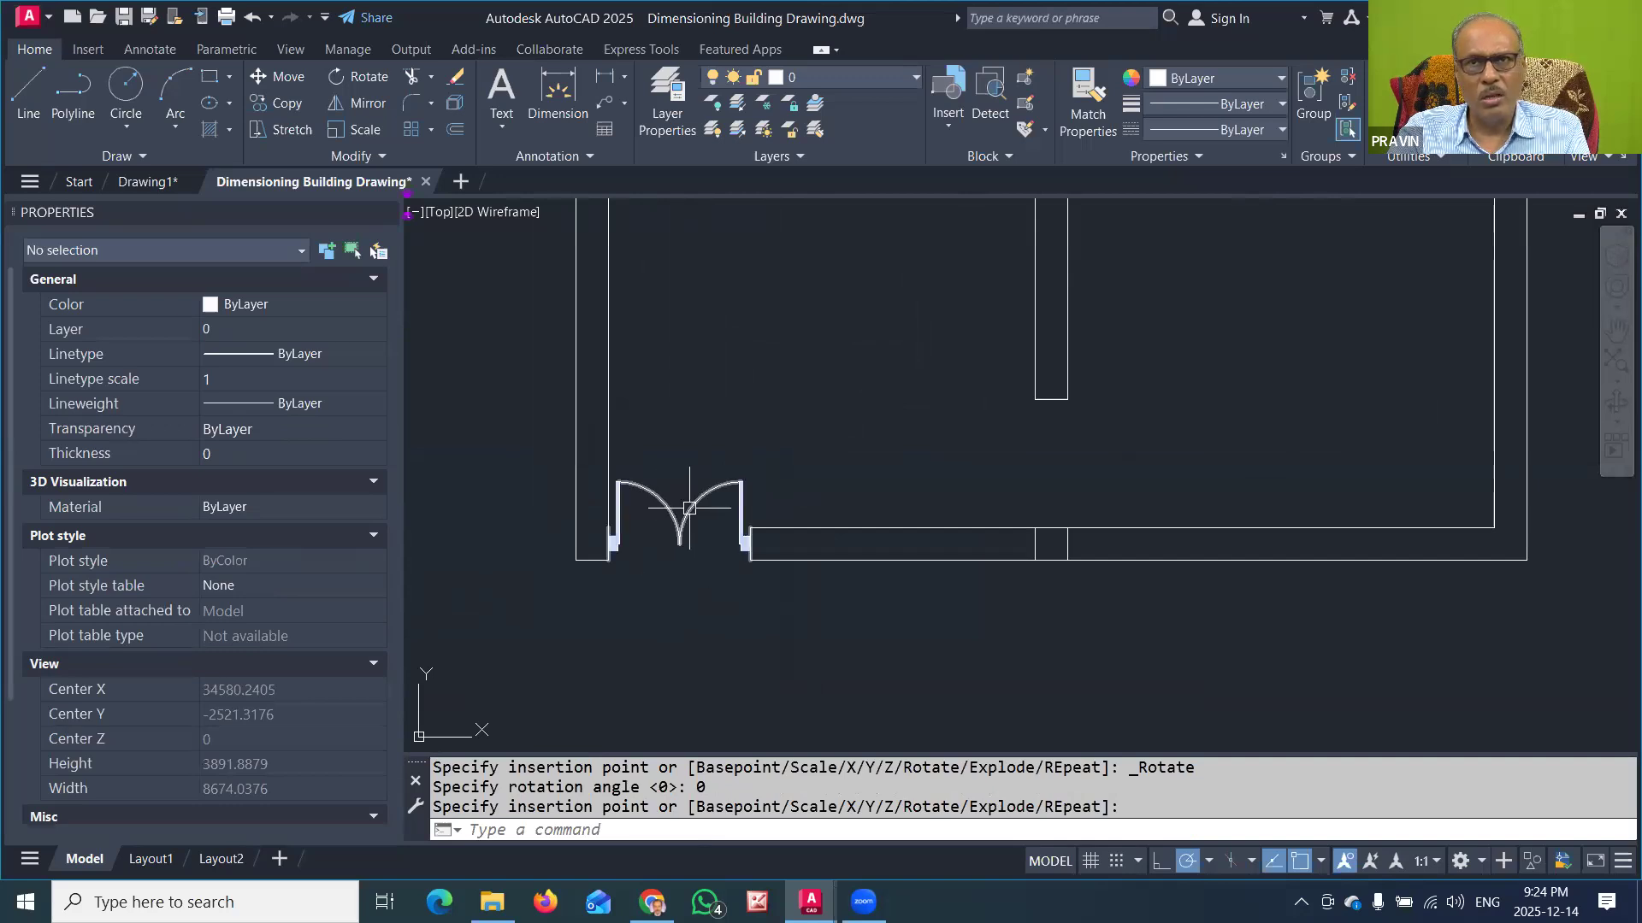
{"action": "middle_click_drag", "start_coordinate": [1143, 486], "coordinate": [1011, 507]}
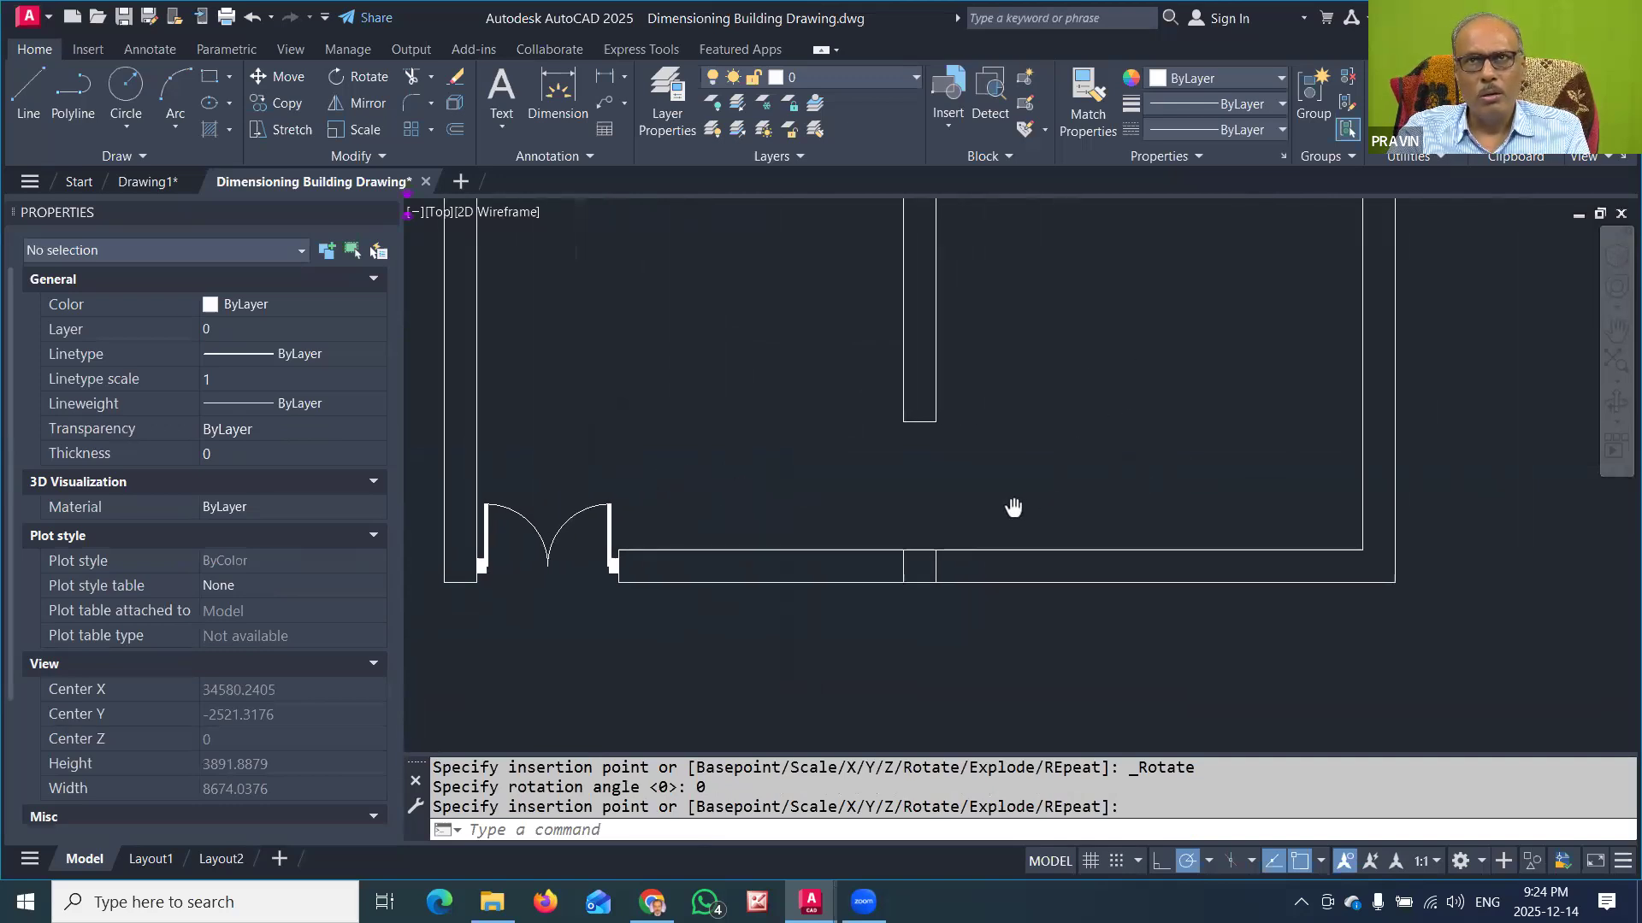
{"action": "left_click", "coordinate": [955, 117]}
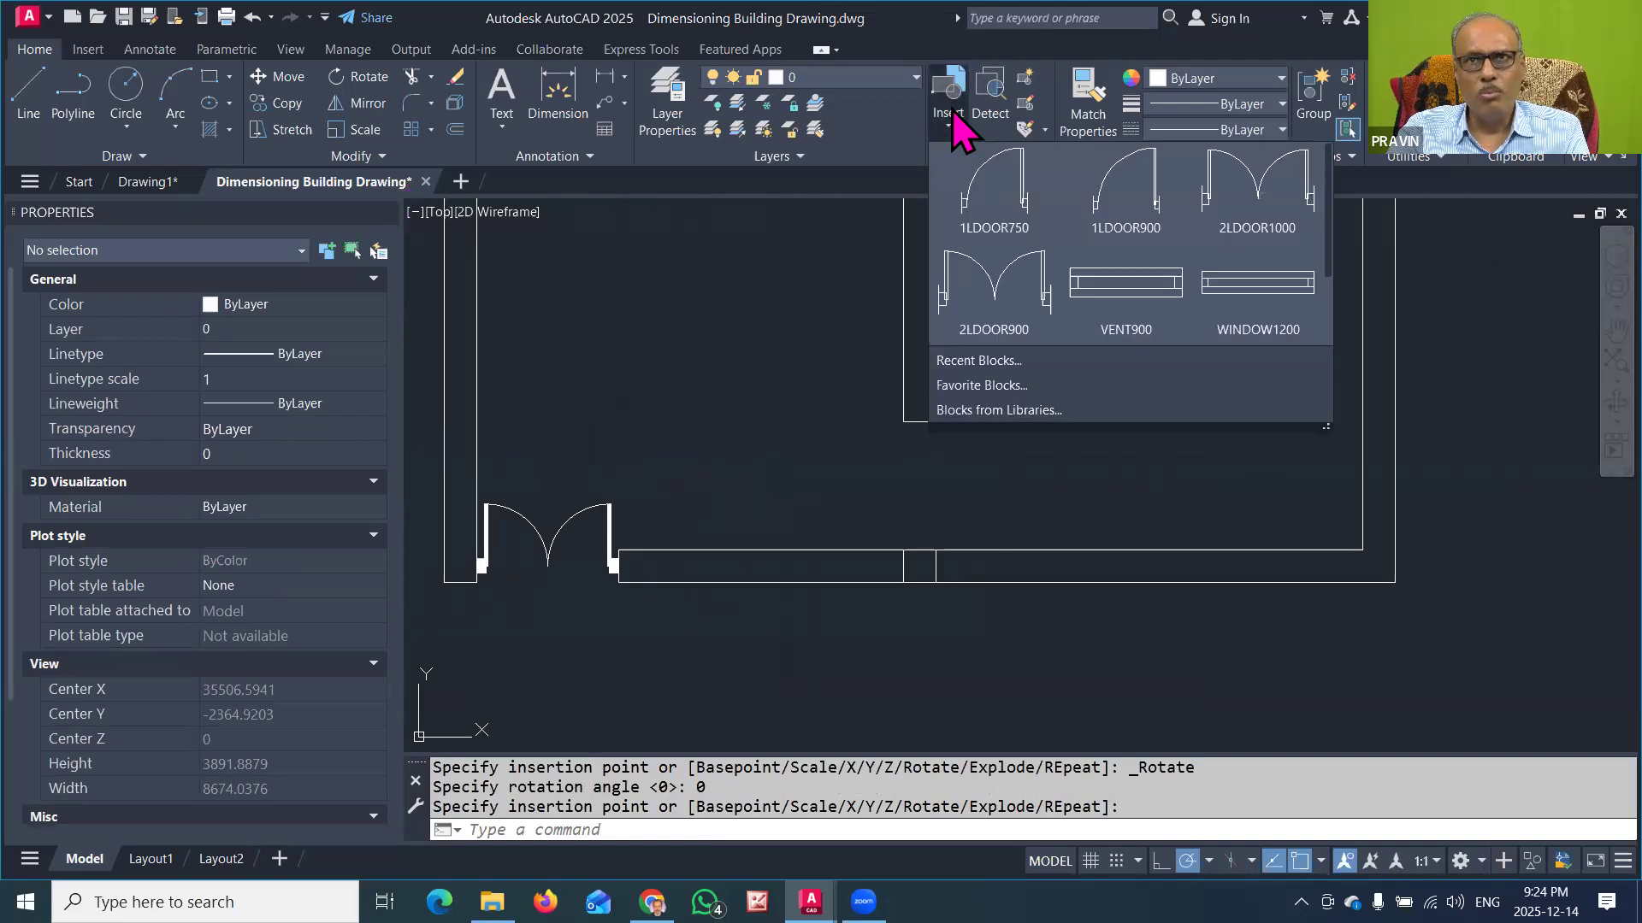
{"action": "left_click", "coordinate": [1138, 193]}
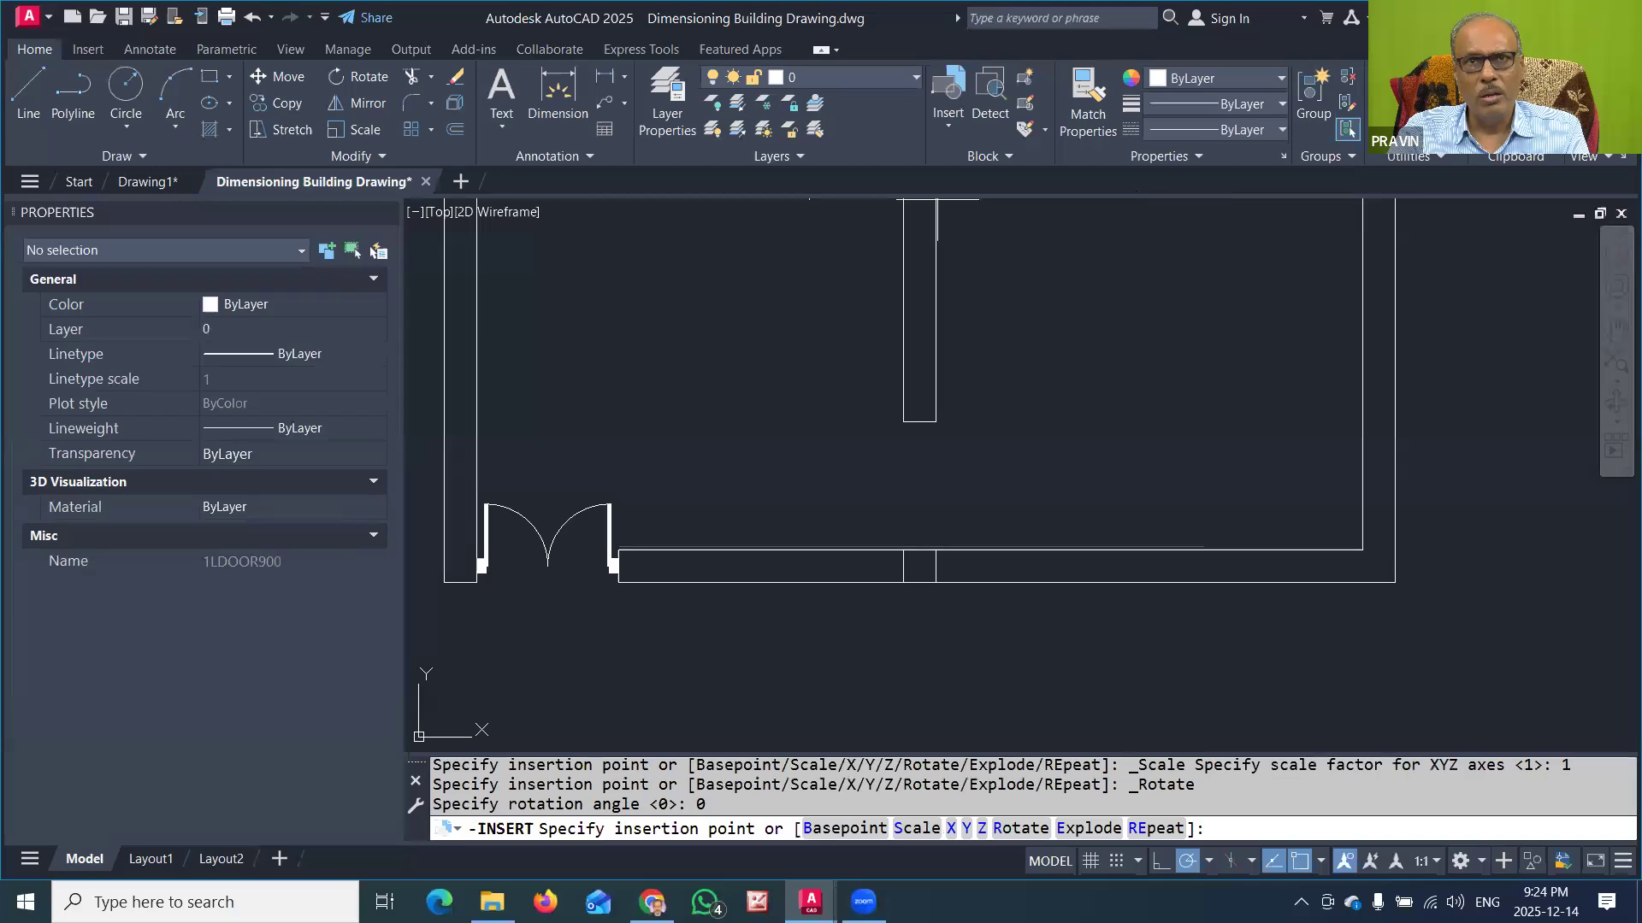
{"action": "left_click", "coordinate": [866, 500]}
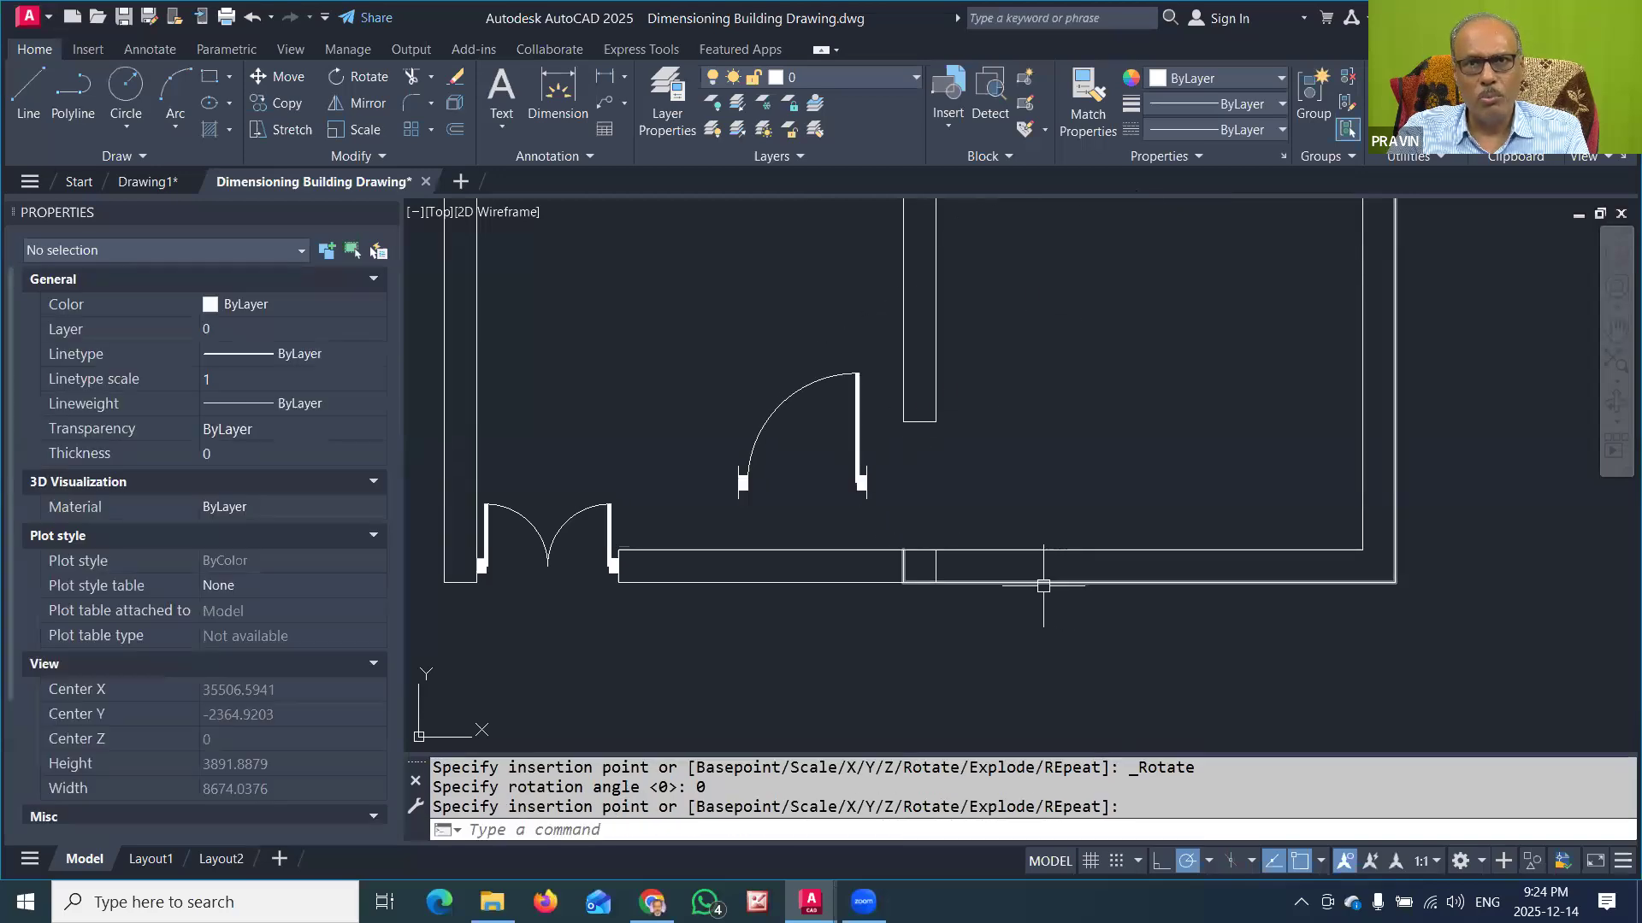
Step: Rotate the inserted 1LDOOR900 block to 270 degrees about its insertion point
{"action": "left_click", "coordinate": [857, 443]}
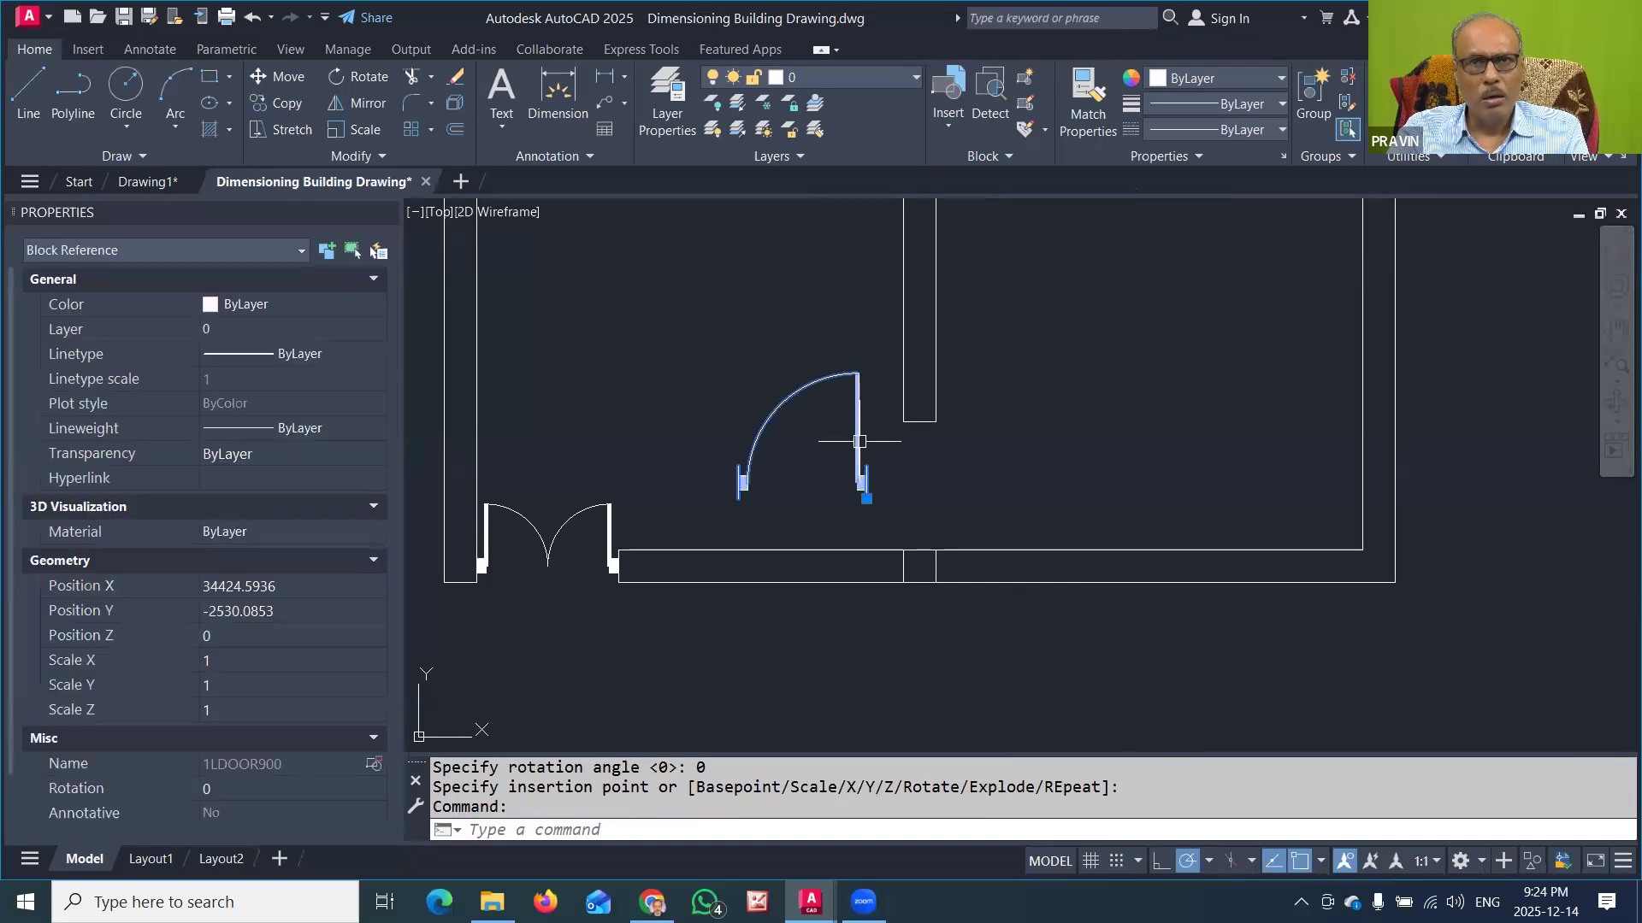
{"action": "left_click", "coordinate": [866, 498]}
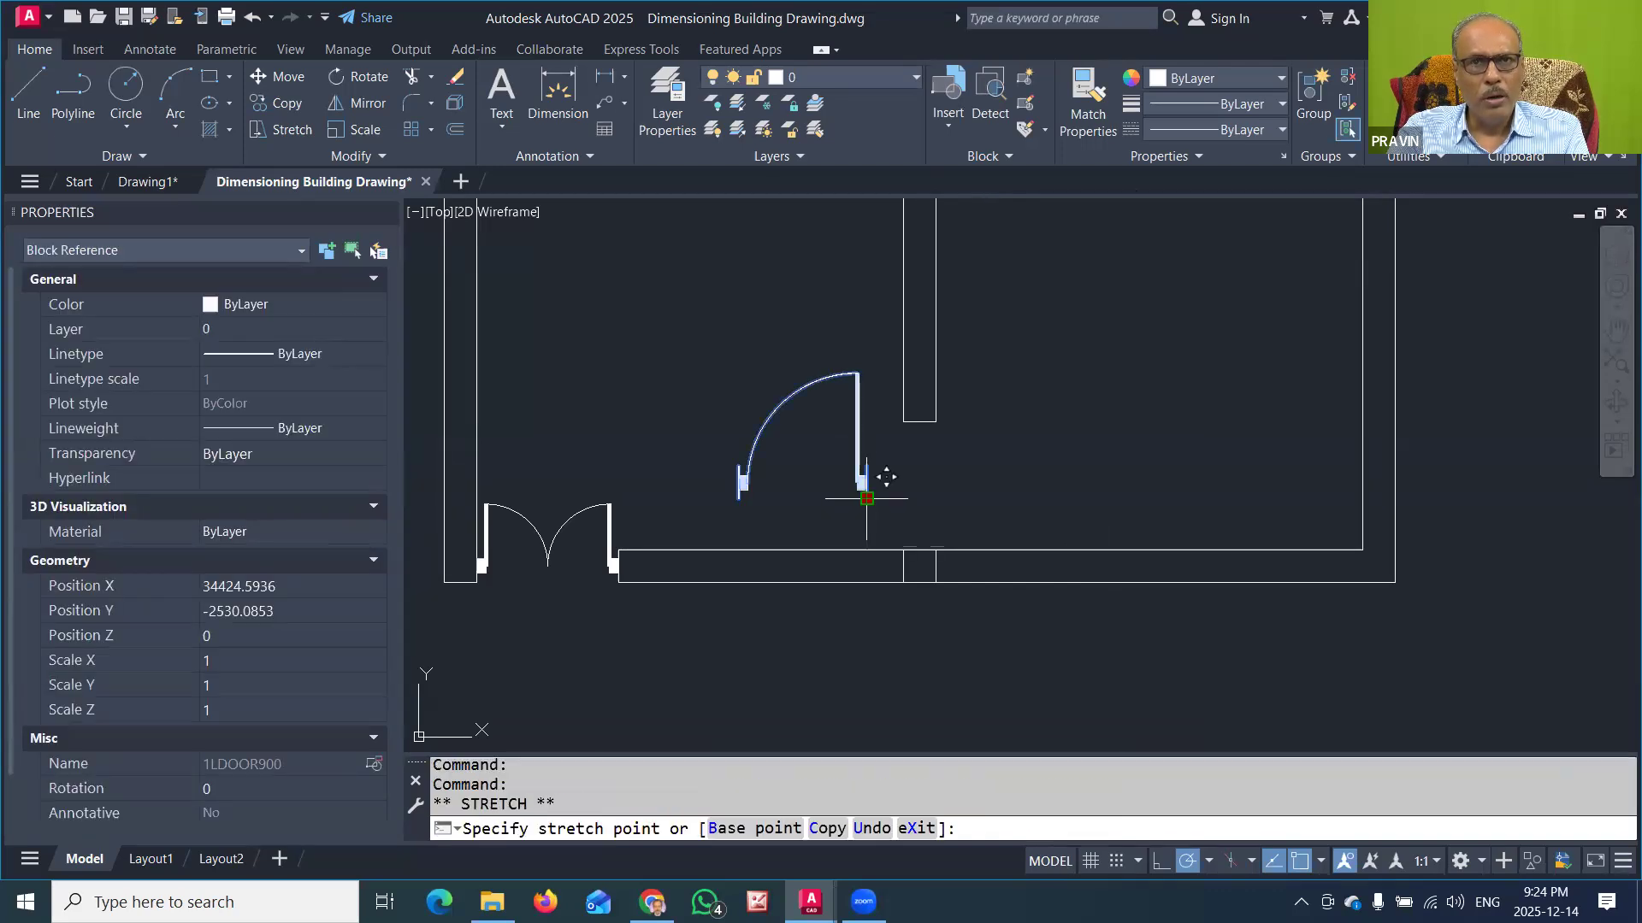
{"action": "key", "text": "space"}
{"action": "key", "text": "space"}
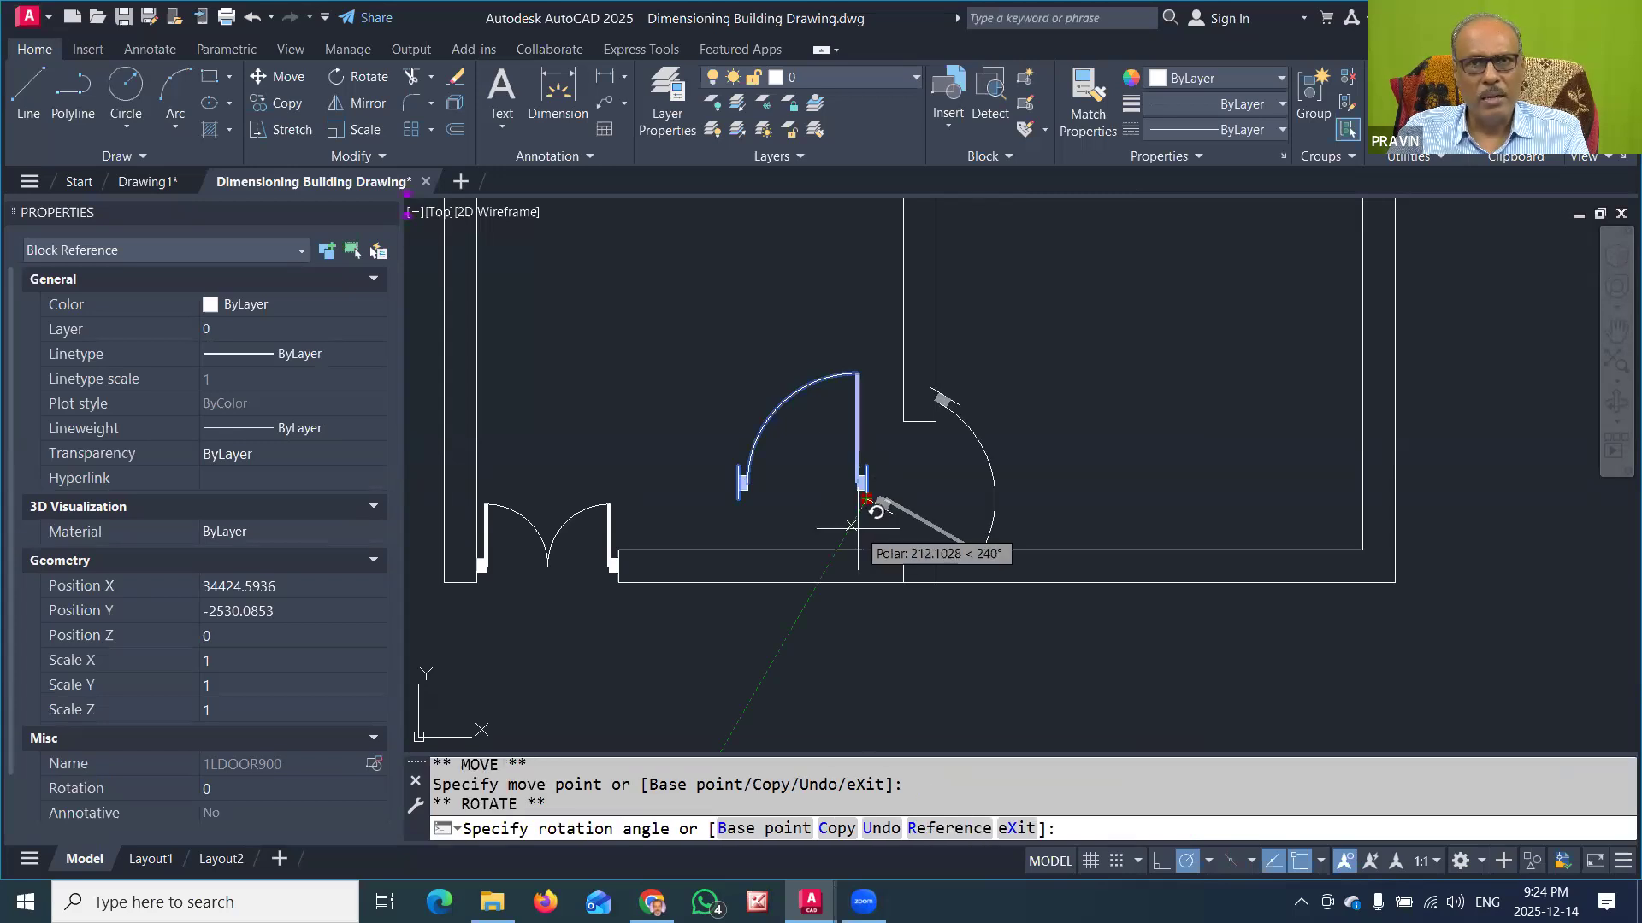
{"action": "left_click", "coordinate": [866, 530]}
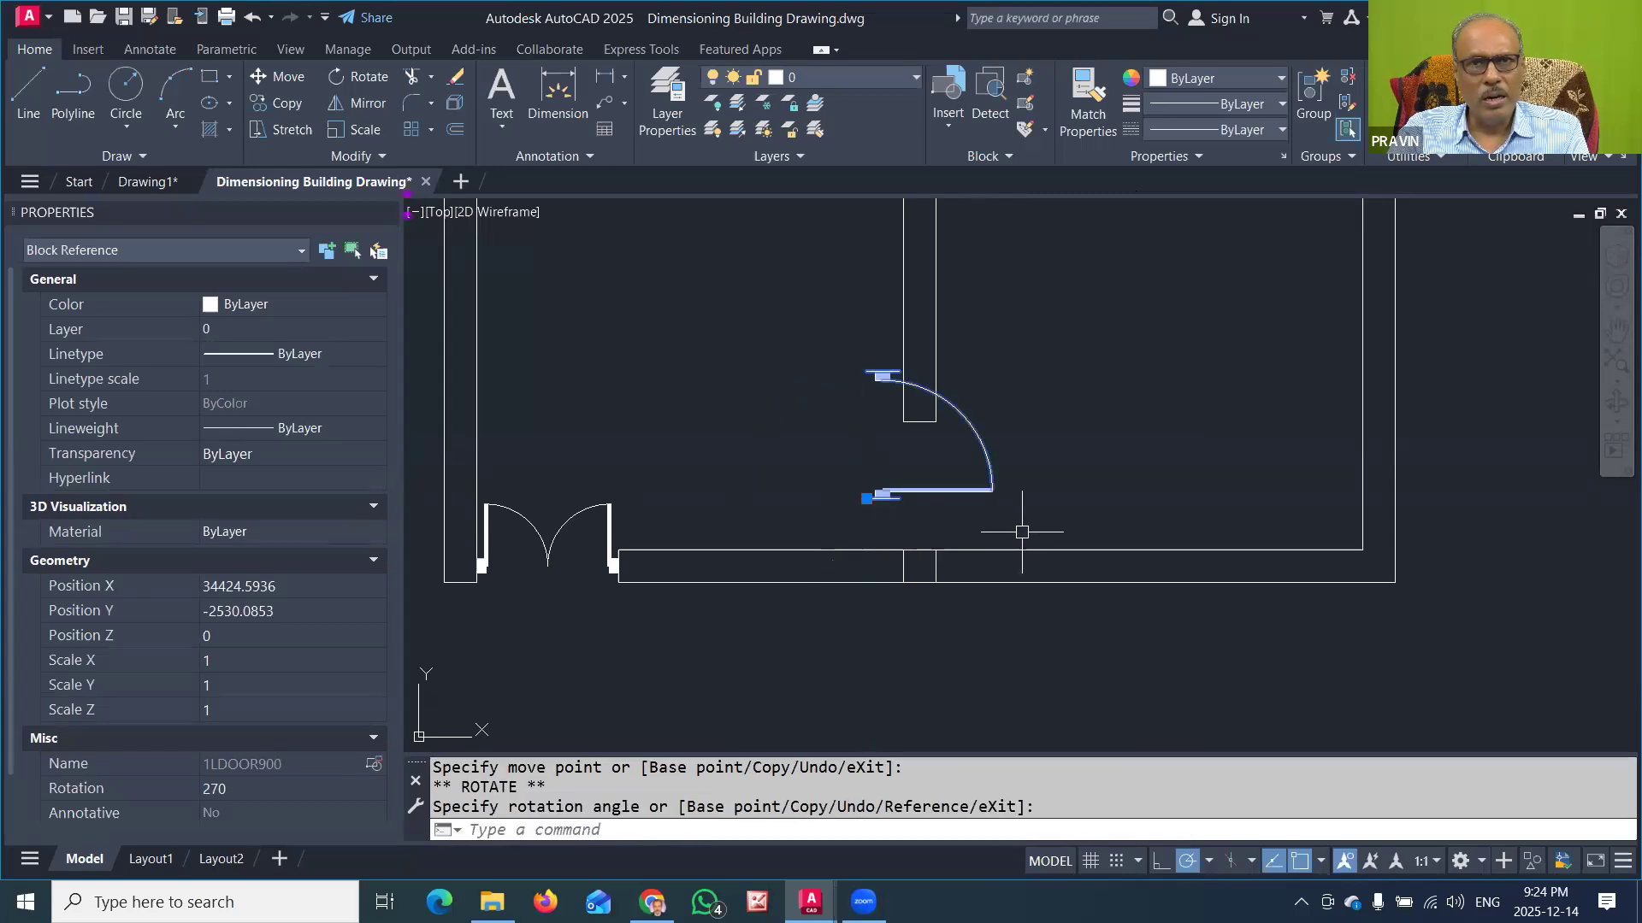
Step: Move the rotated door block by its insertion point into the partition opening, onto the partition's left corner at the lower wall
{"action": "left_click", "coordinate": [866, 498]}
{"action": "key", "text": "space"}
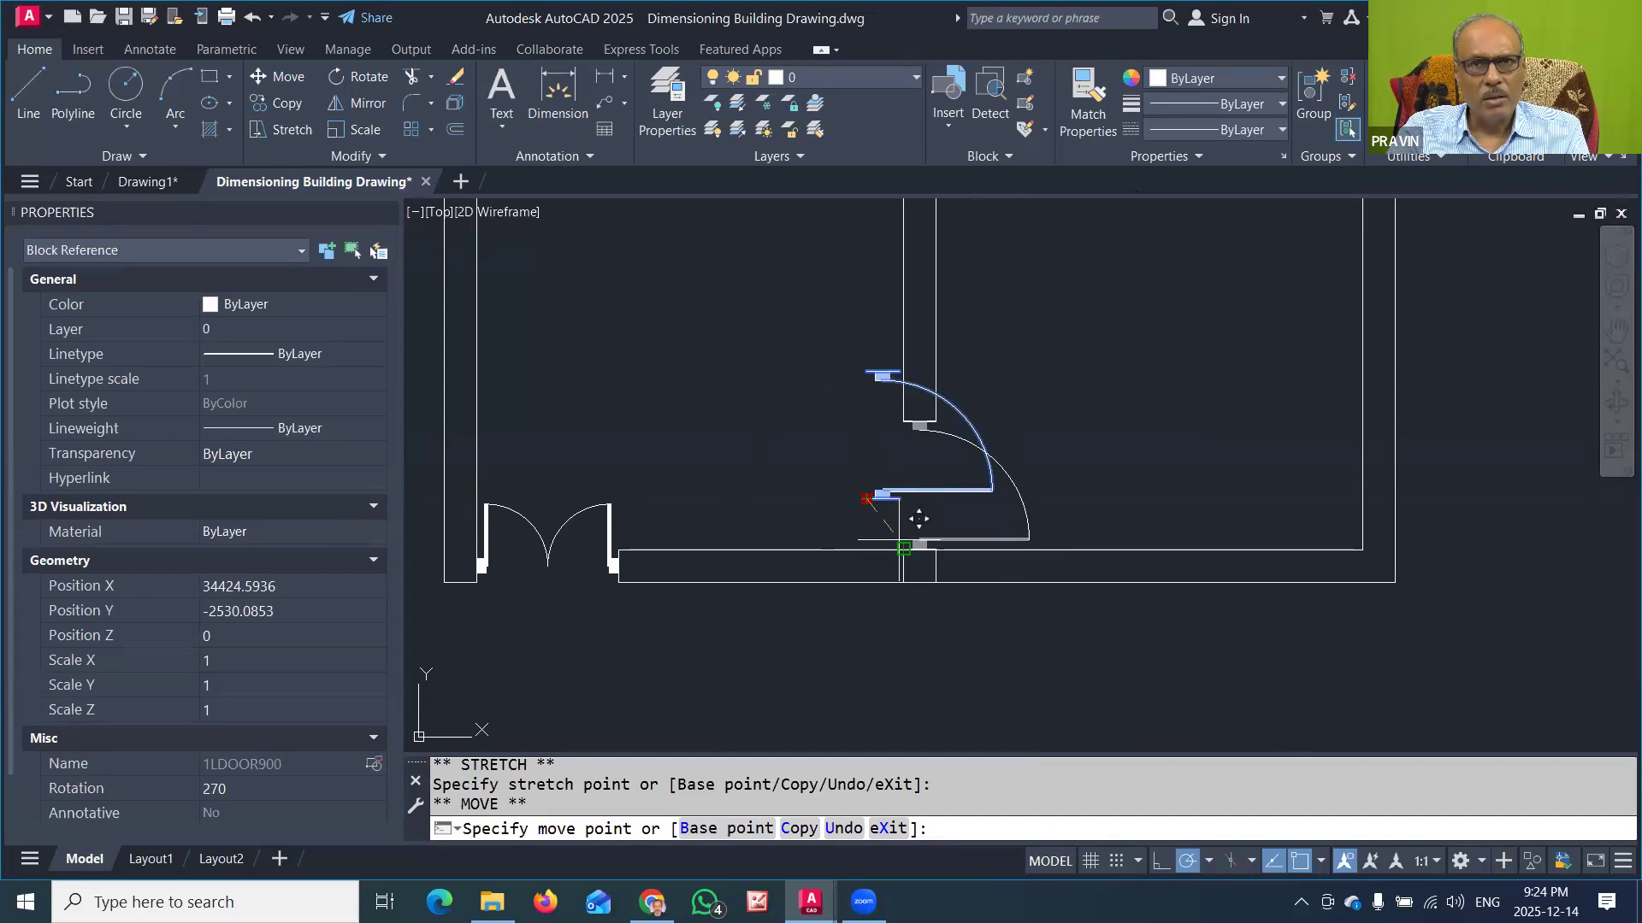
{"action": "key", "text": "Escape"}
{"action": "key", "text": "Escape"}
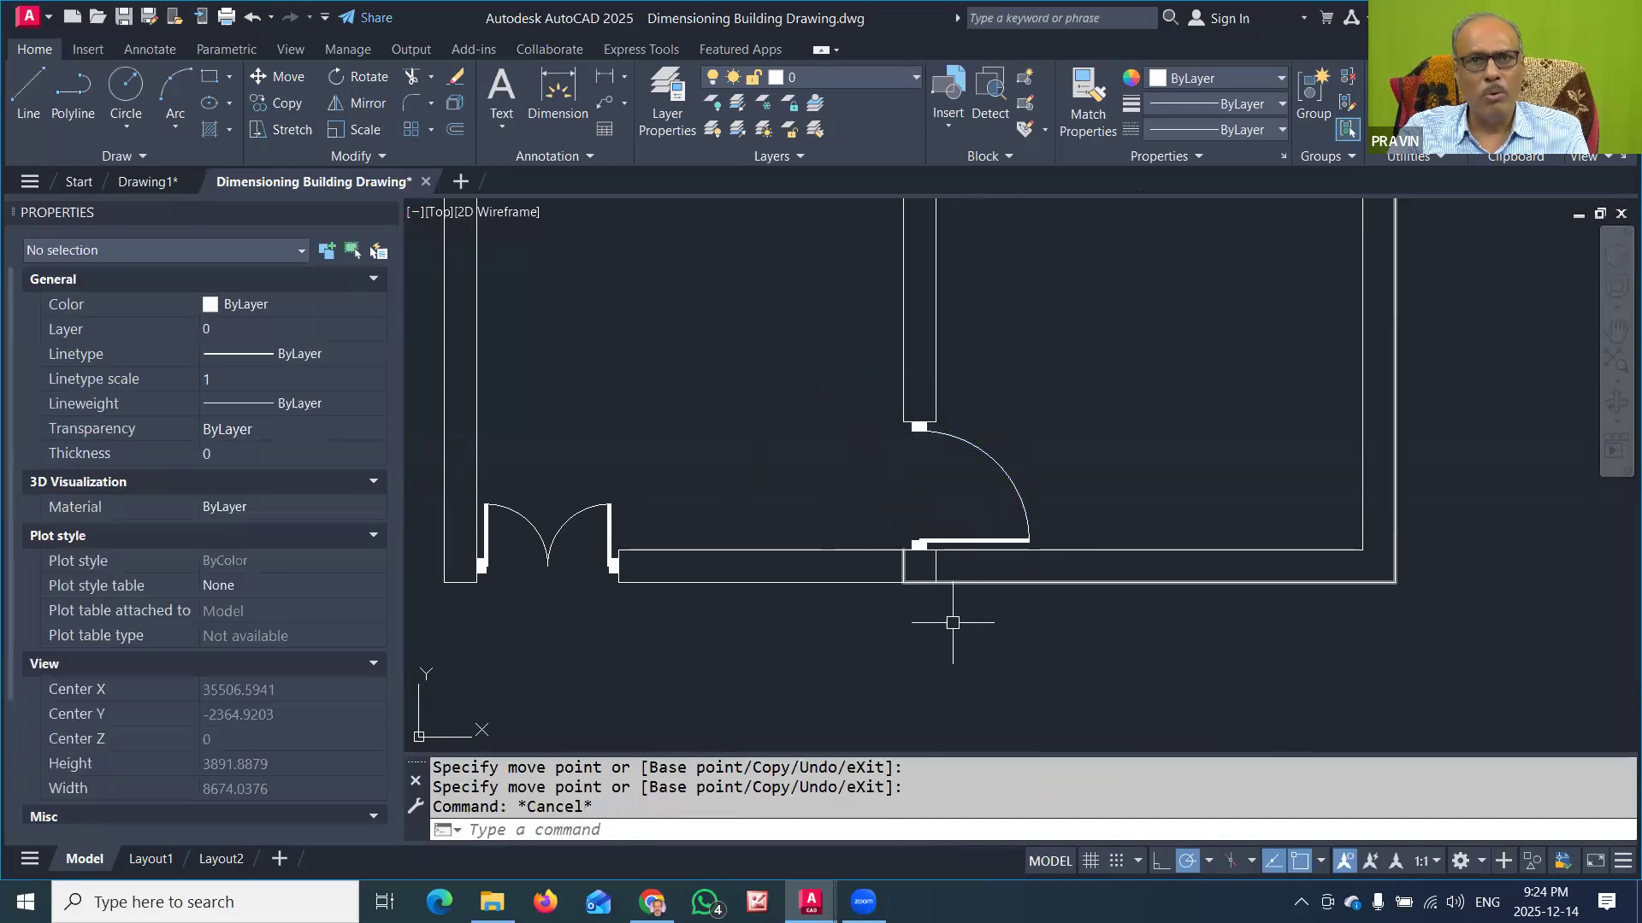
Step: Insert the 1LDOOR750 block in the right room, just below the doorway to the projecting room
{"action": "scroll", "coordinate": [1026, 537], "scroll_direction": "down", "scroll_amount": 2}
{"action": "middle_click_drag", "start_coordinate": [1025, 534], "coordinate": [958, 663]}
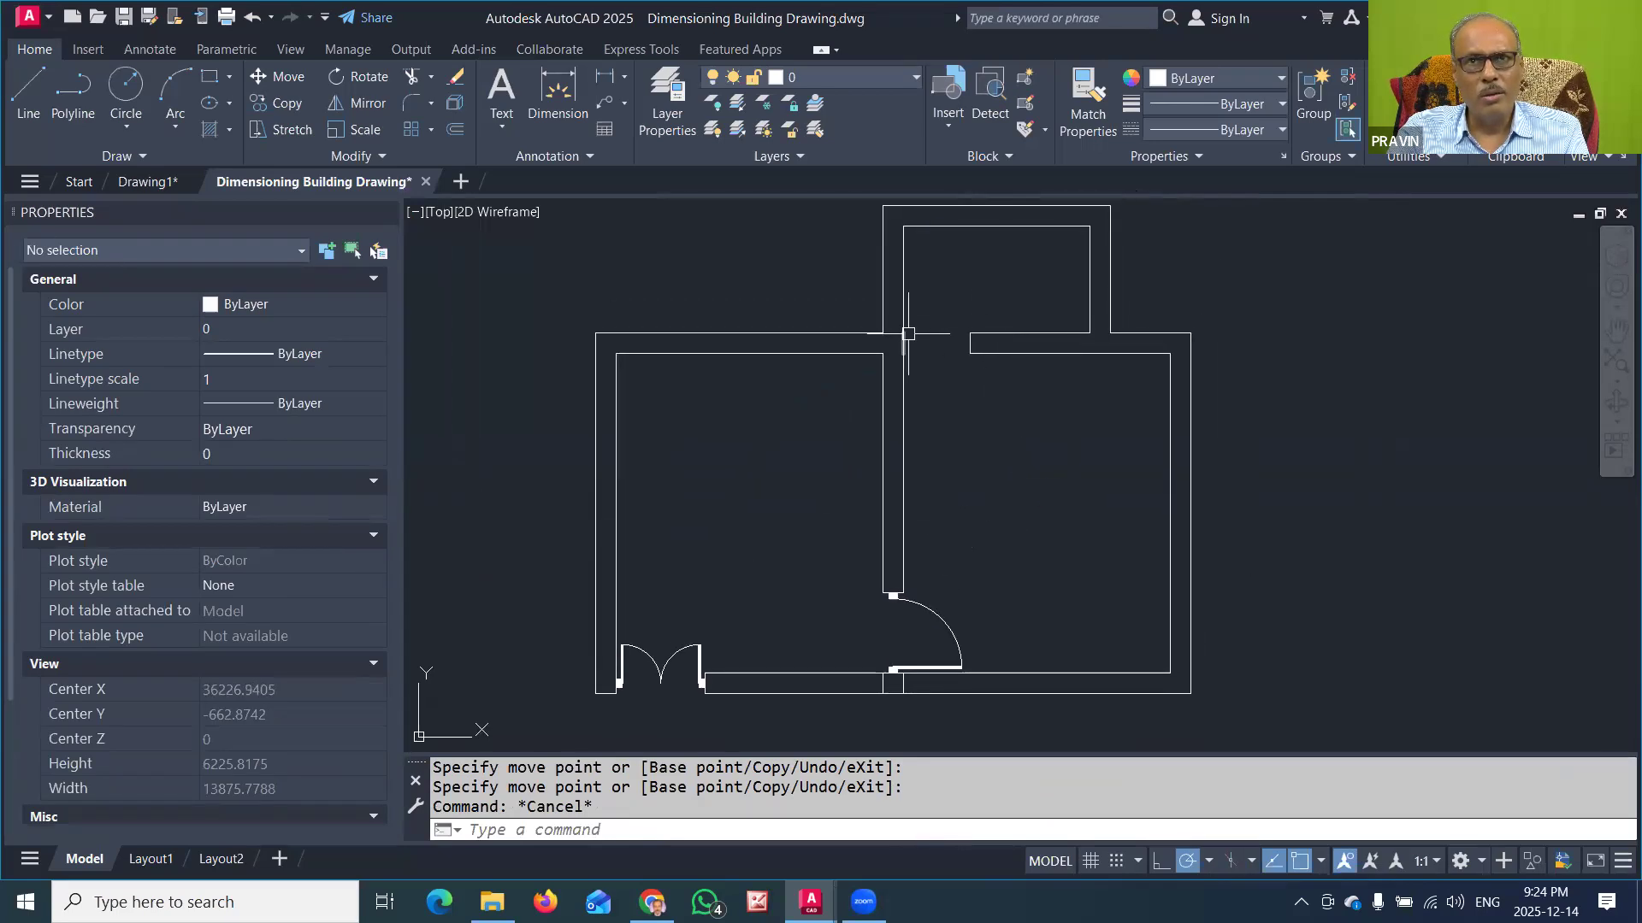
{"action": "scroll", "coordinate": [957, 325], "scroll_direction": "up", "scroll_amount": 2}
{"action": "middle_click_drag", "start_coordinate": [964, 318], "coordinate": [926, 382]}
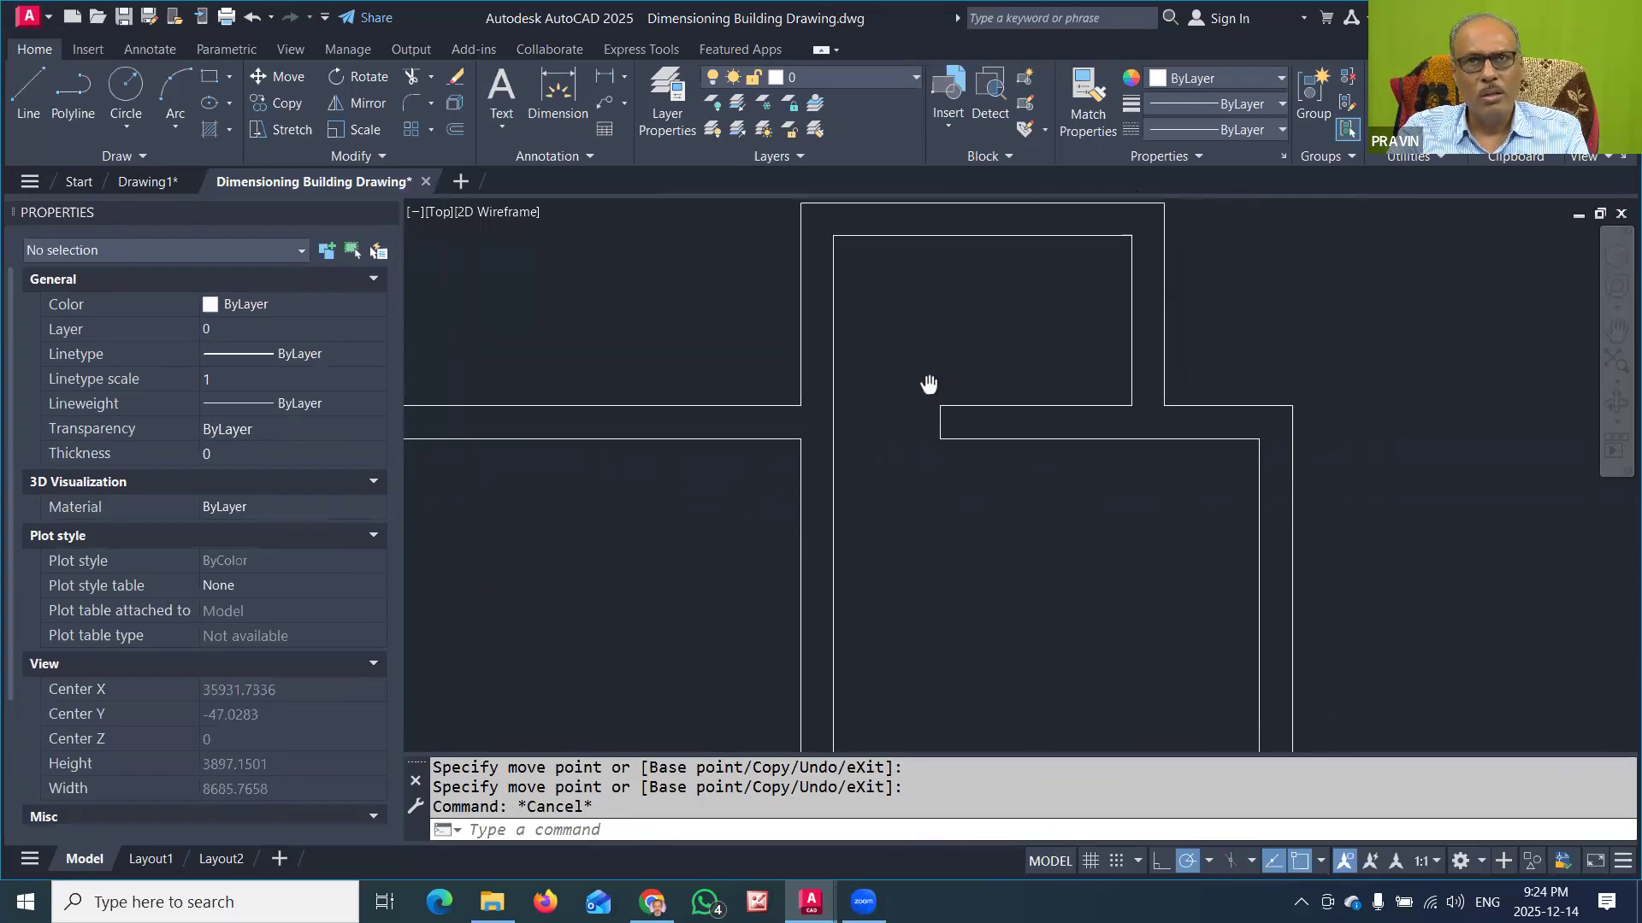
{"action": "left_click", "coordinate": [956, 118]}
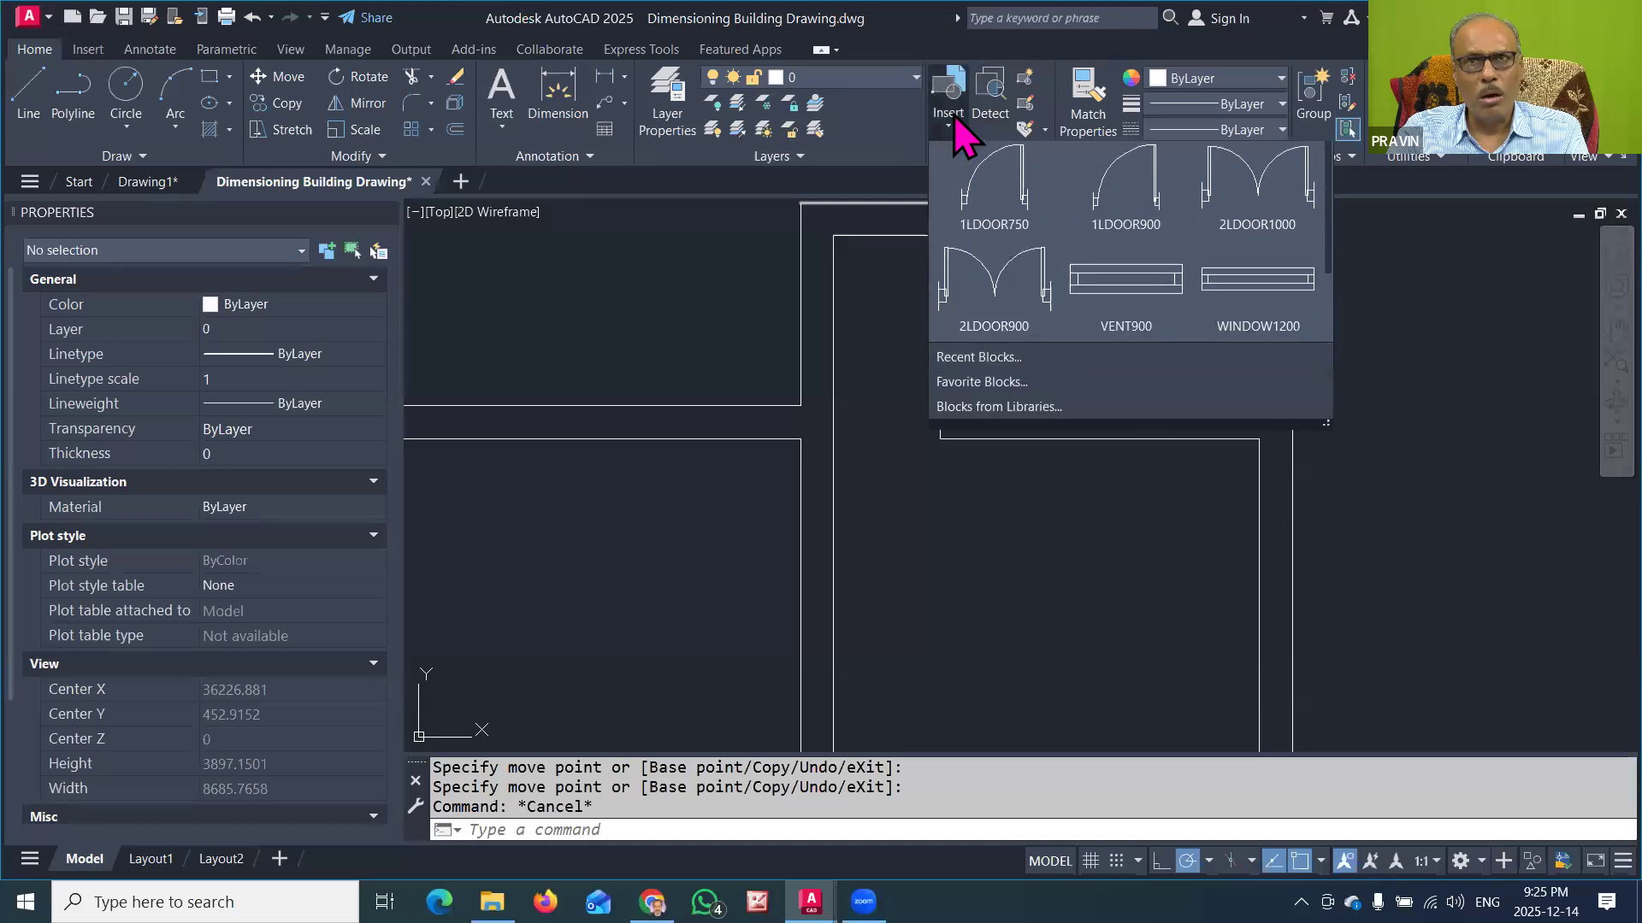
{"action": "left_click", "coordinate": [998, 191]}
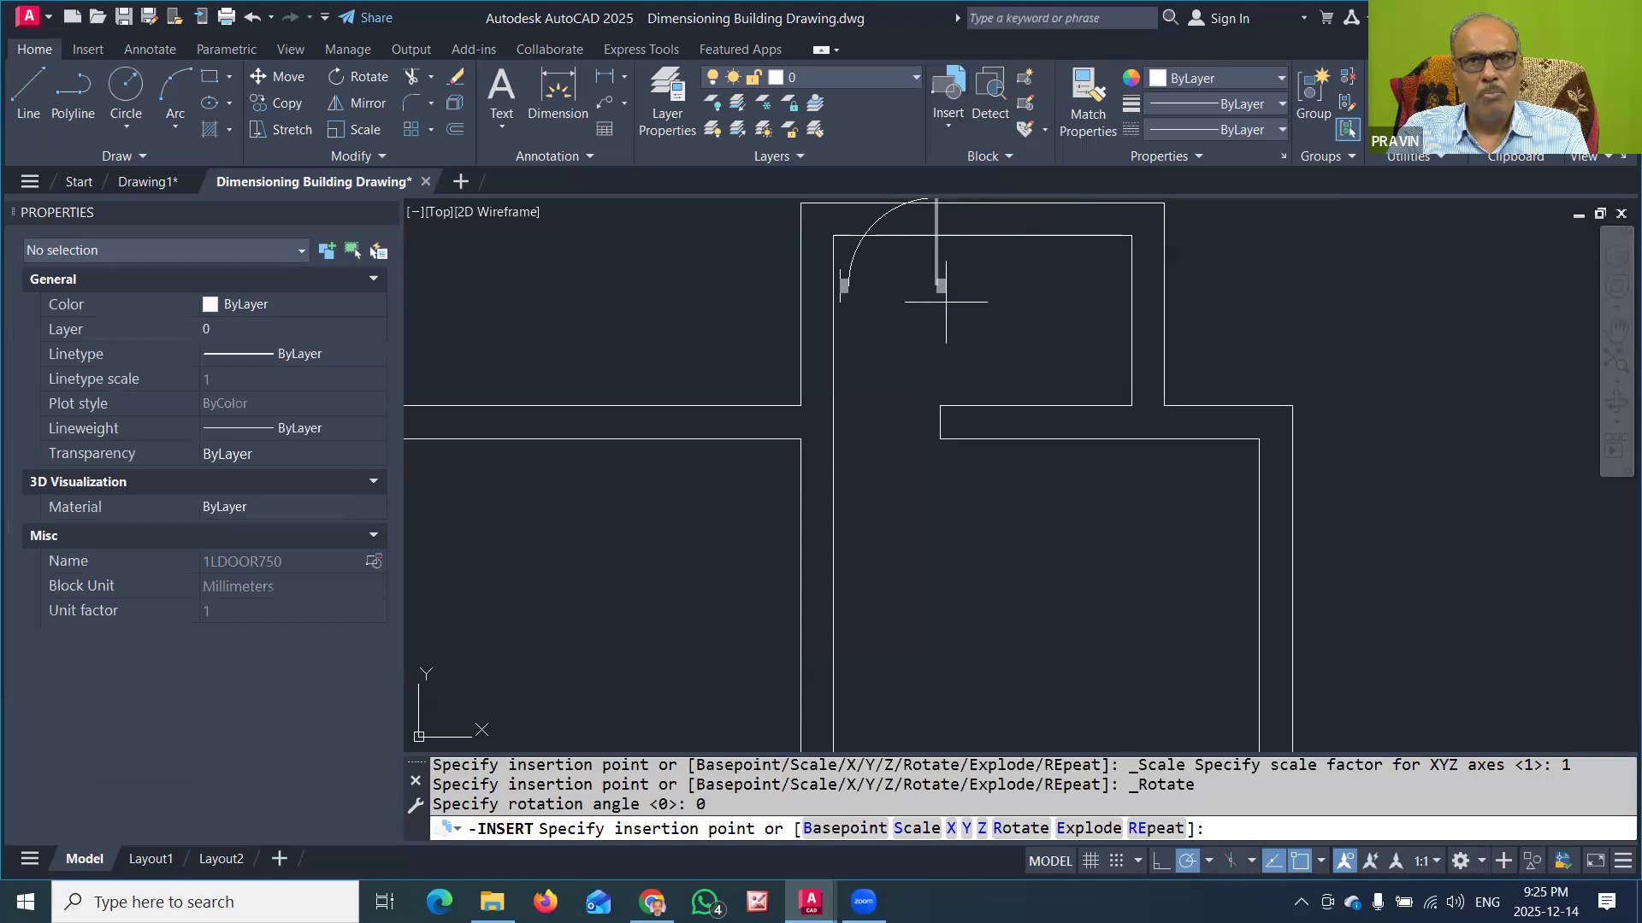
{"action": "left_click", "coordinate": [991, 565]}
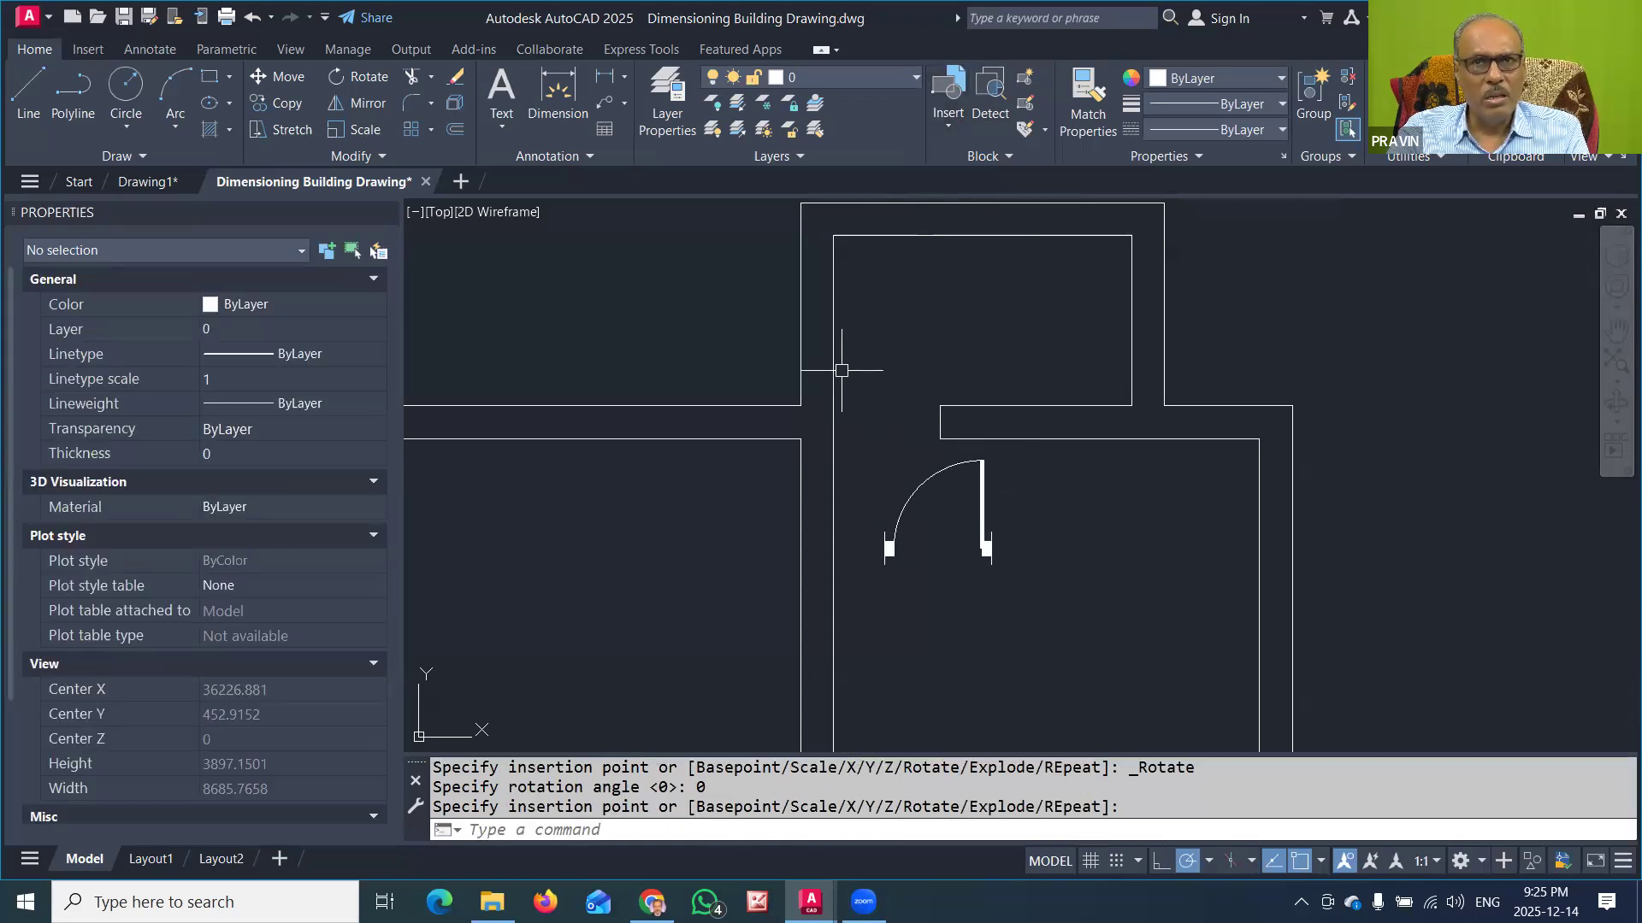
Step: Mirror the 1LDOOR750 block about a vertical line through its insertion point, without keeping the original
{"action": "left_click", "coordinate": [984, 509]}
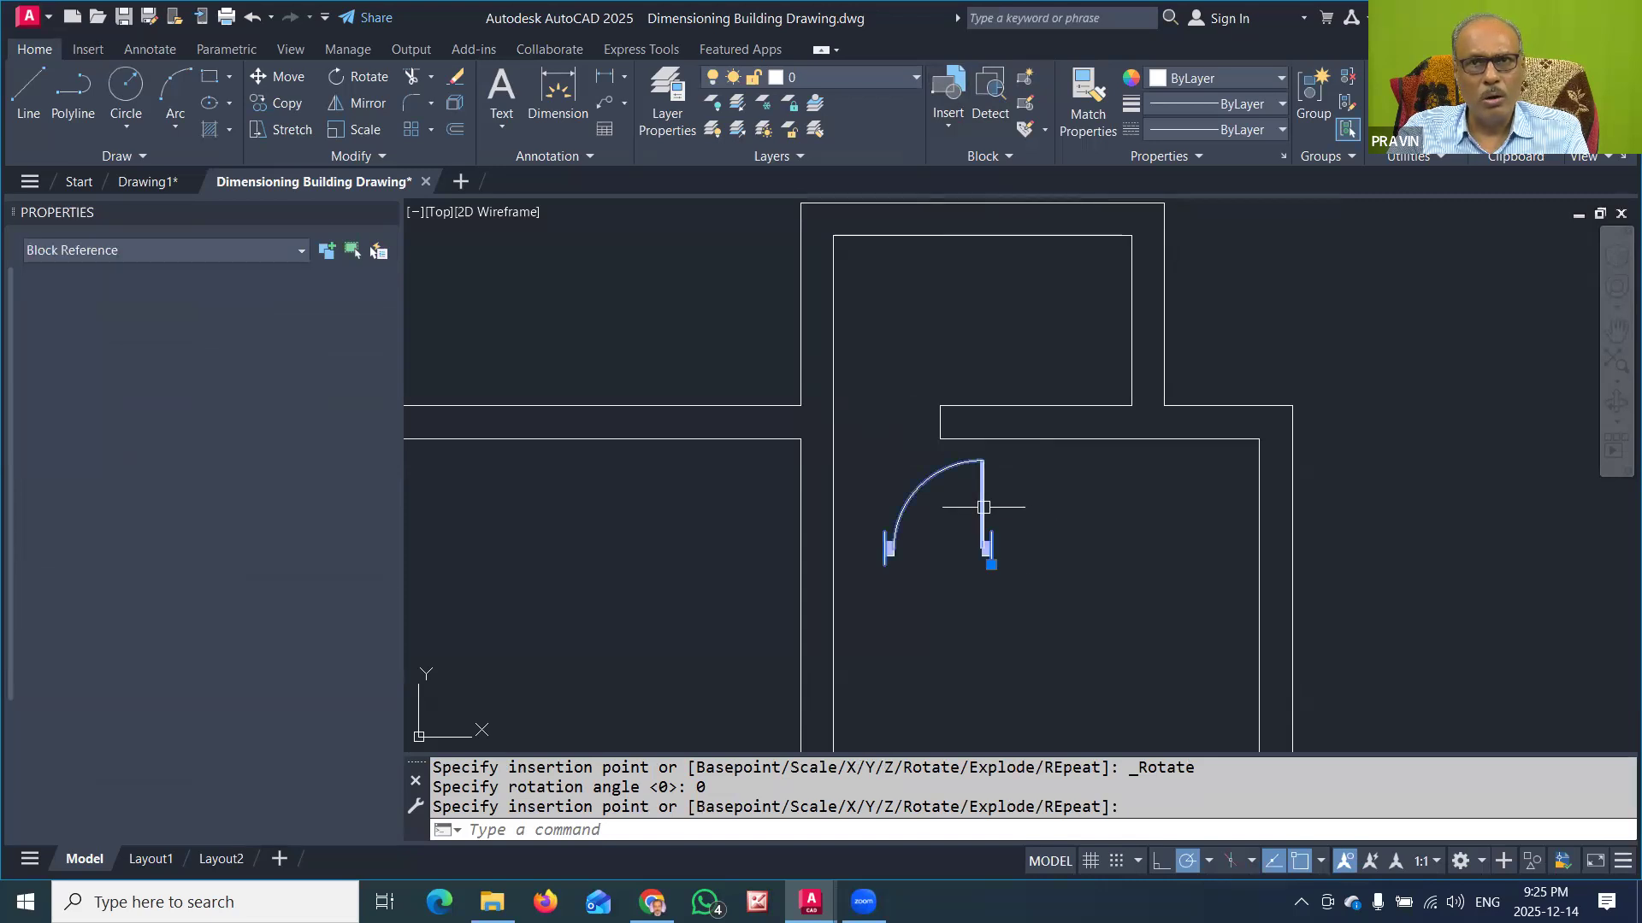
{"action": "left_click", "coordinate": [991, 564]}
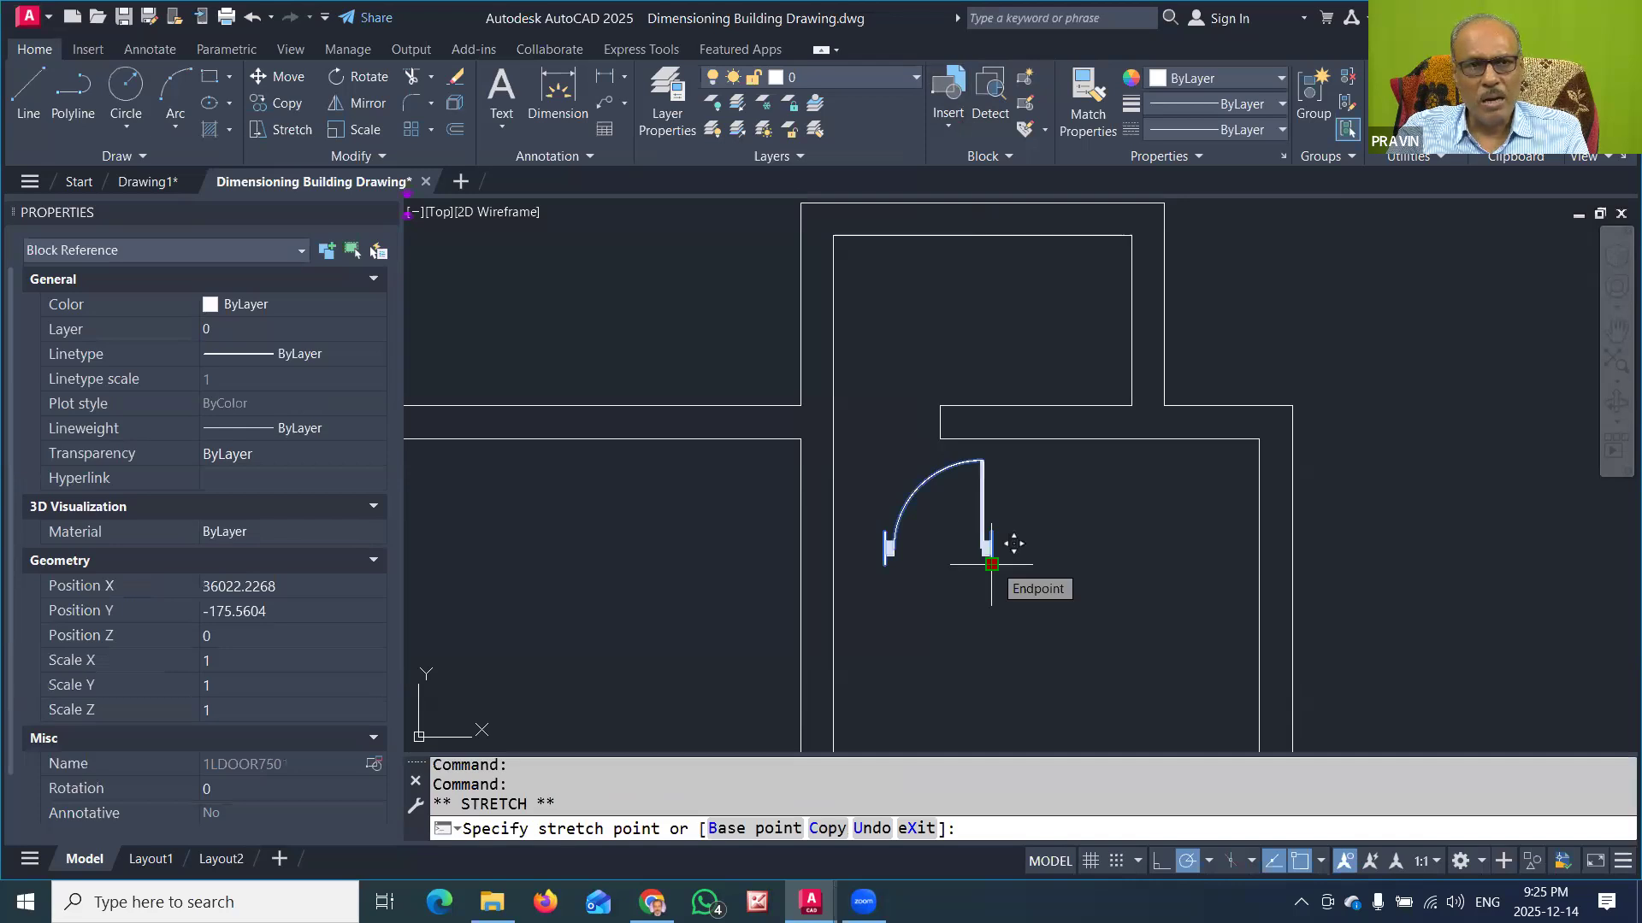
{"action": "key", "text": "space"}
{"action": "key", "text": "space"}
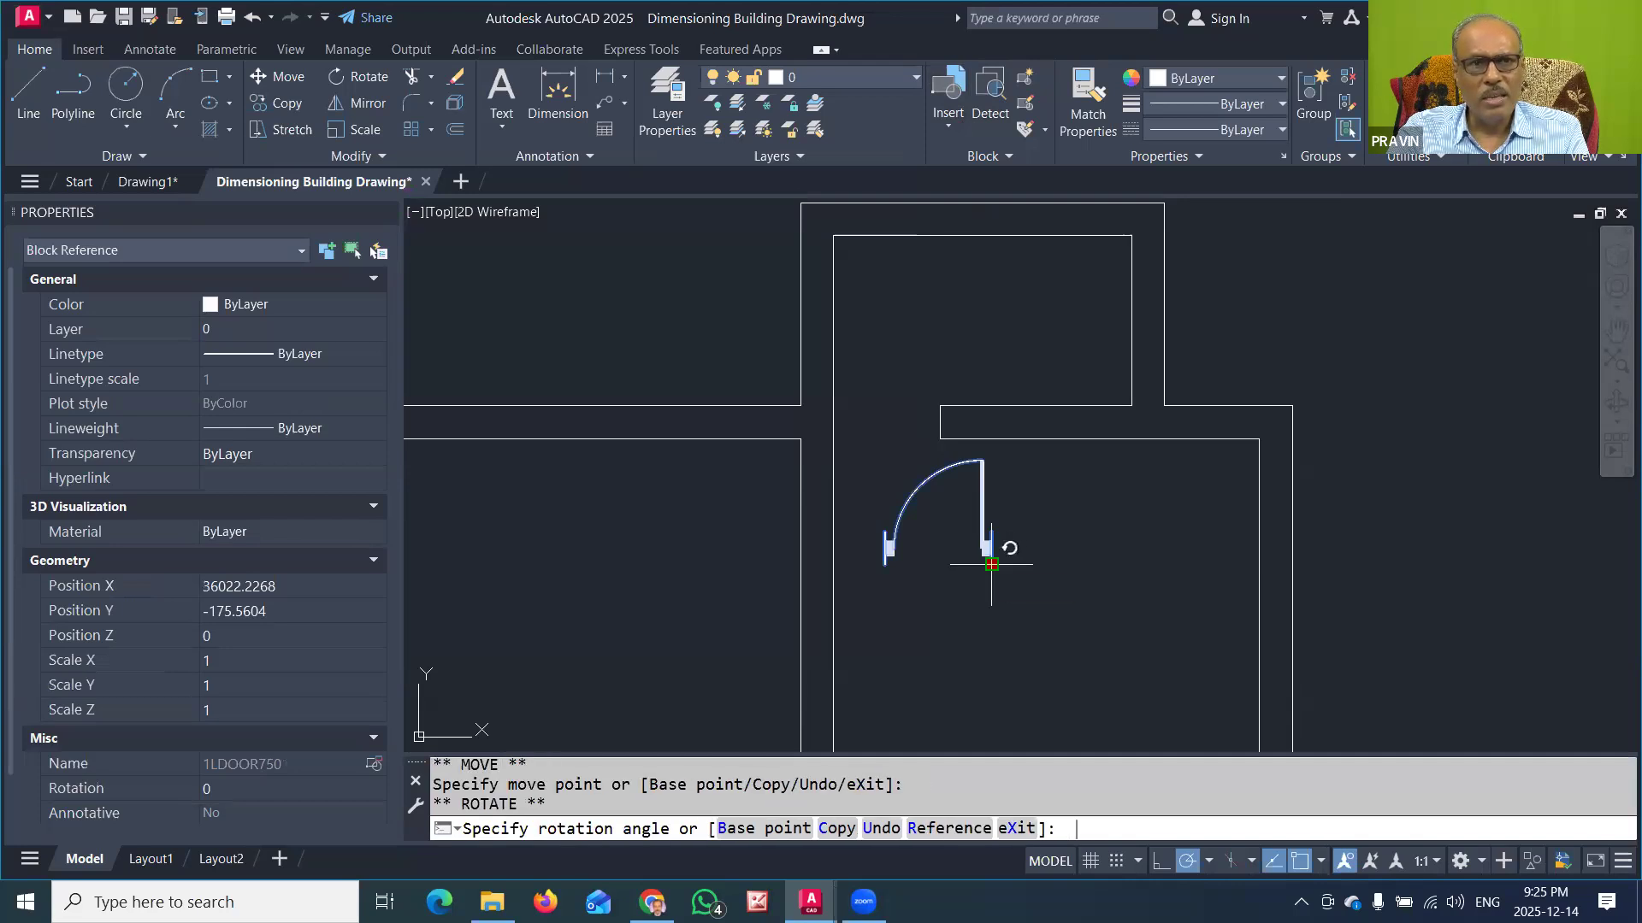
{"action": "key", "text": "space"}
{"action": "key", "text": "space"}
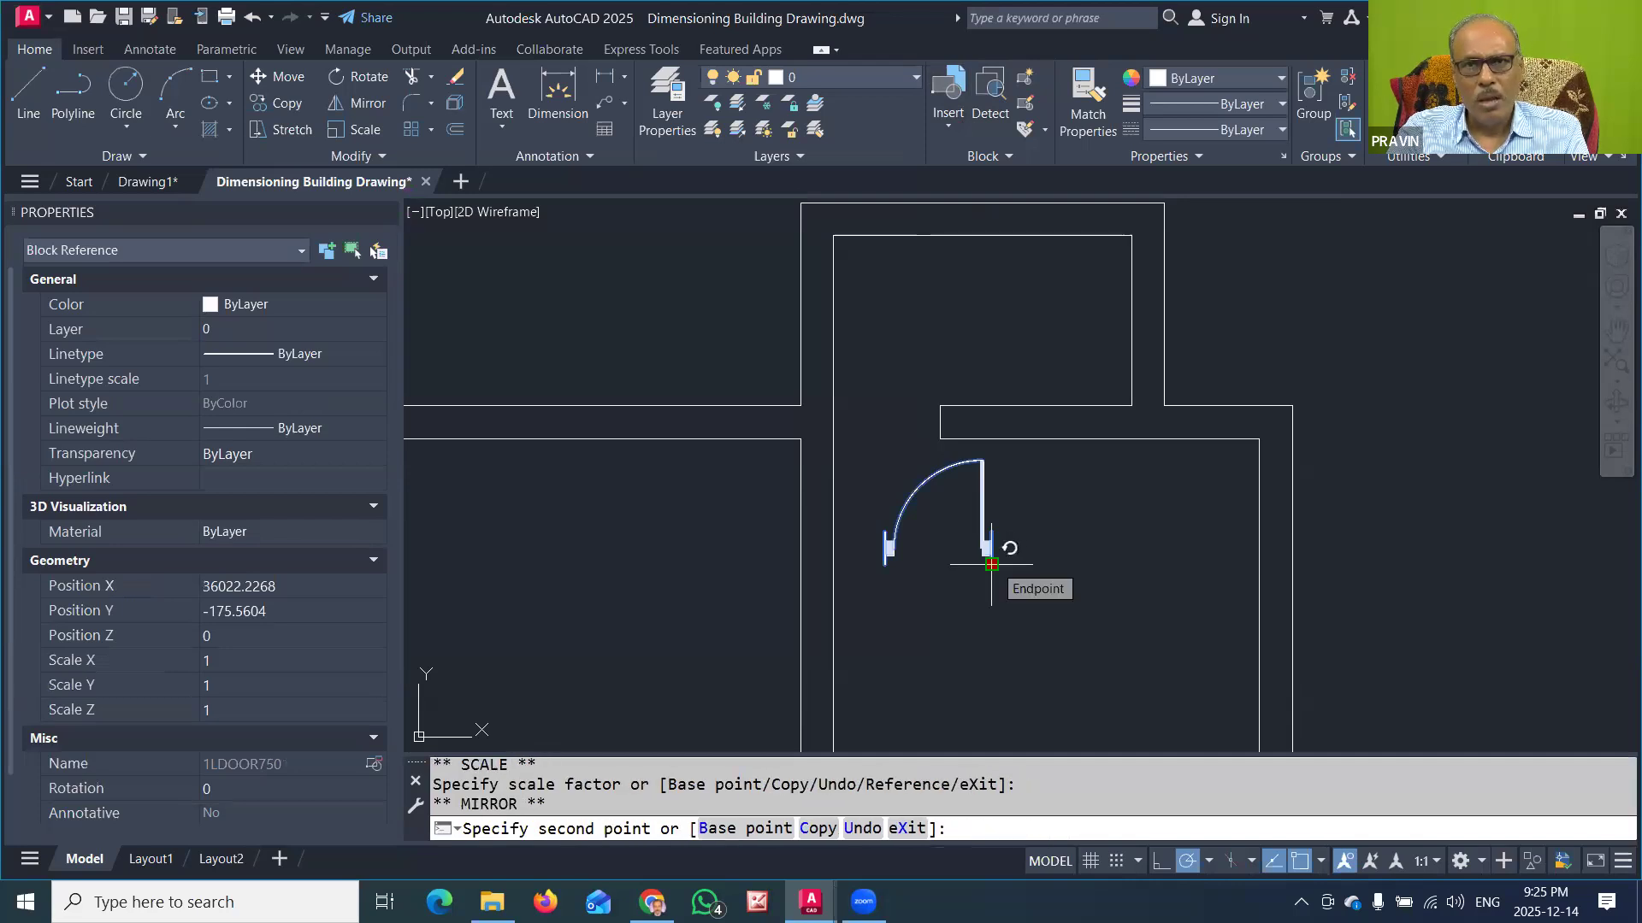
{"action": "left_click", "coordinate": [983, 670]}
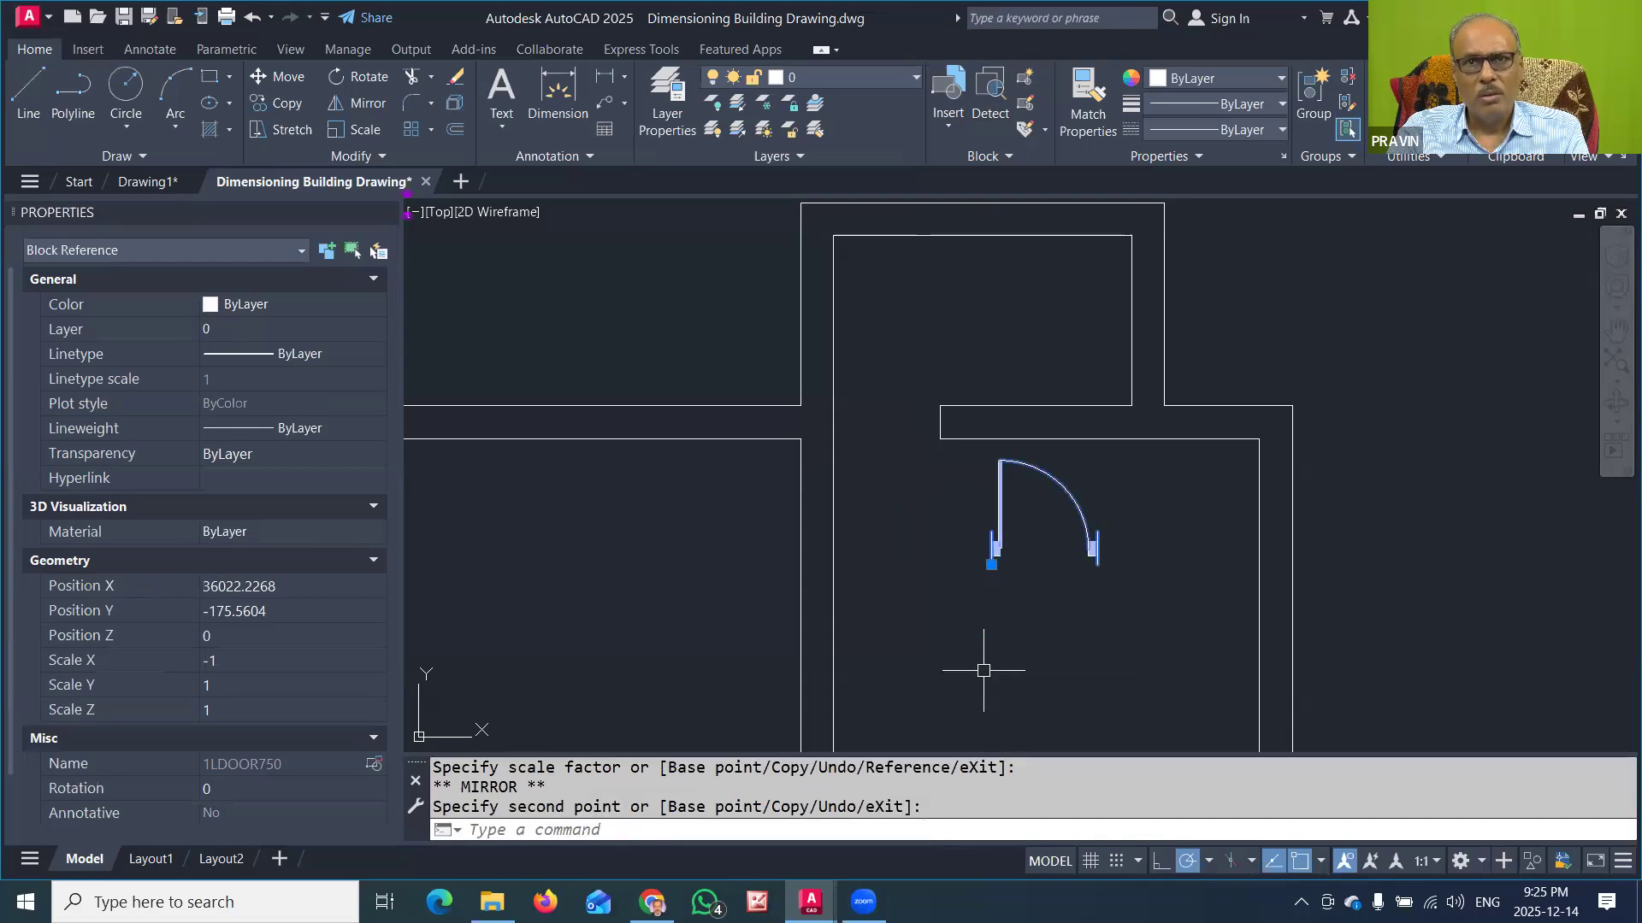
Step: Move the mirrored door block into the projecting room's doorway, with its insertion point on the partition's right face at the upper wall's lower face
{"action": "left_click", "coordinate": [991, 564]}
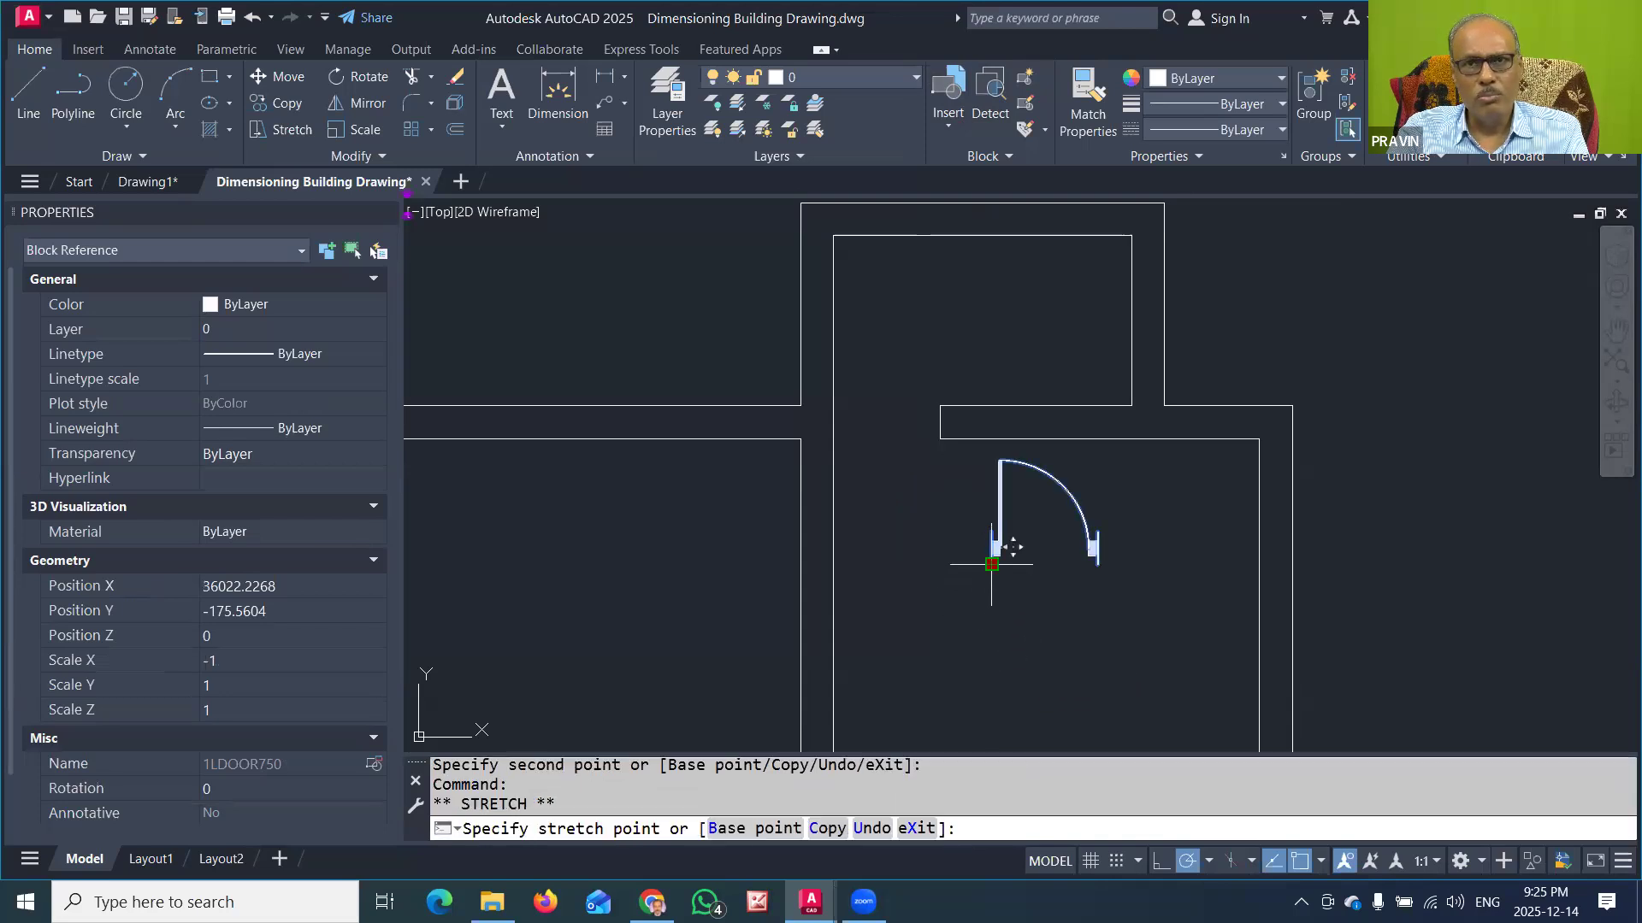
{"action": "key", "text": "space"}
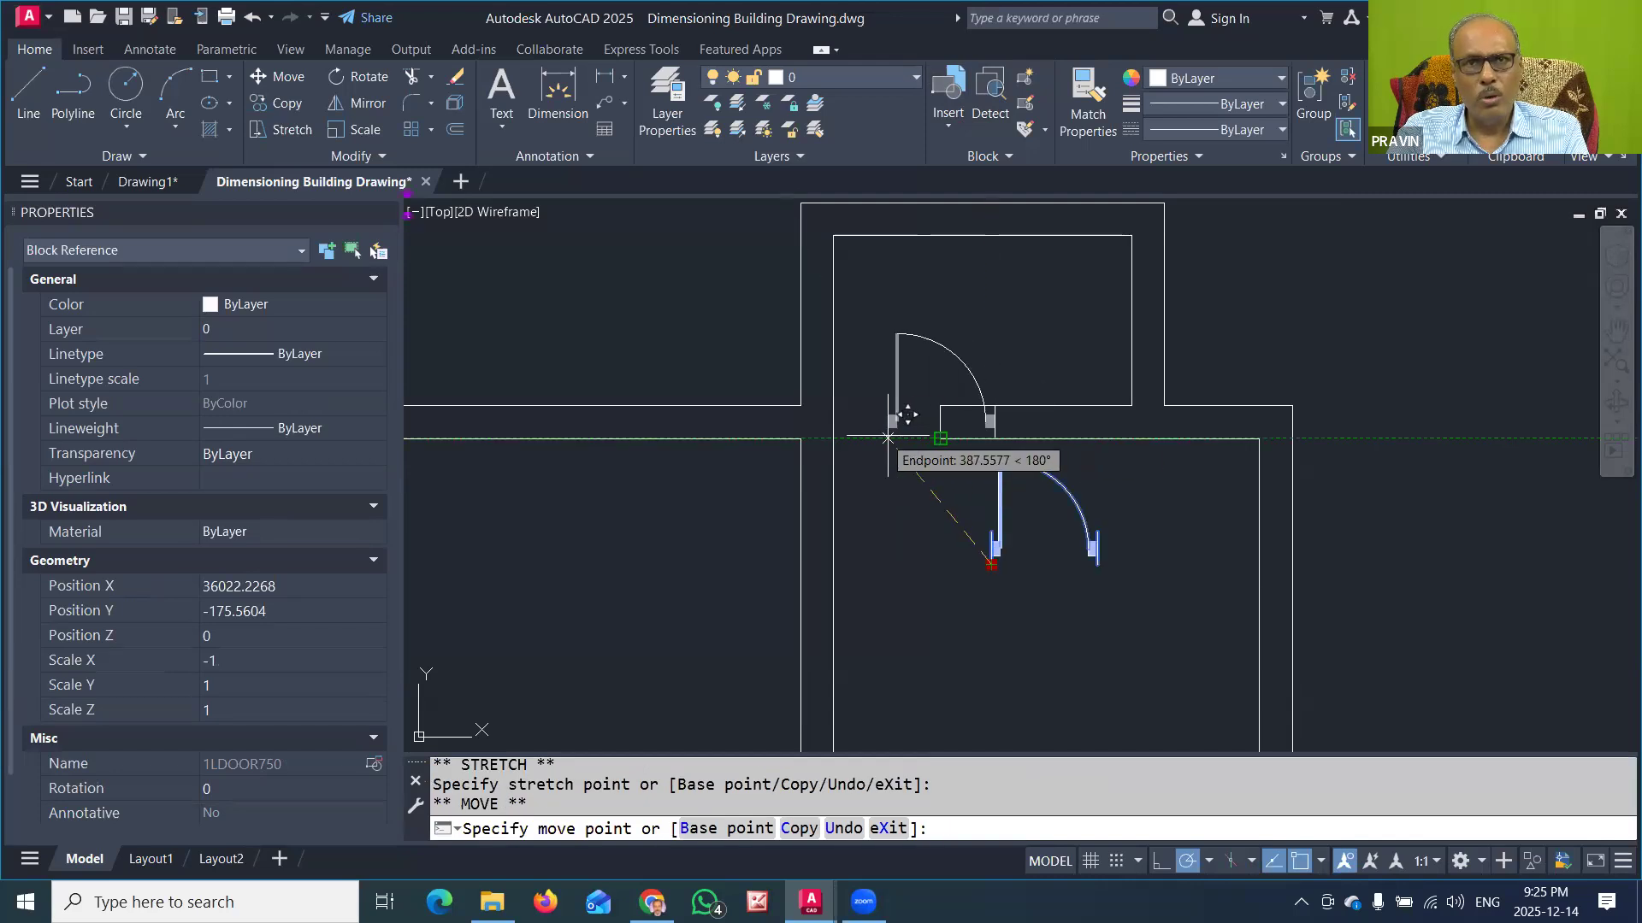
{"action": "left_click", "coordinate": [833, 438]}
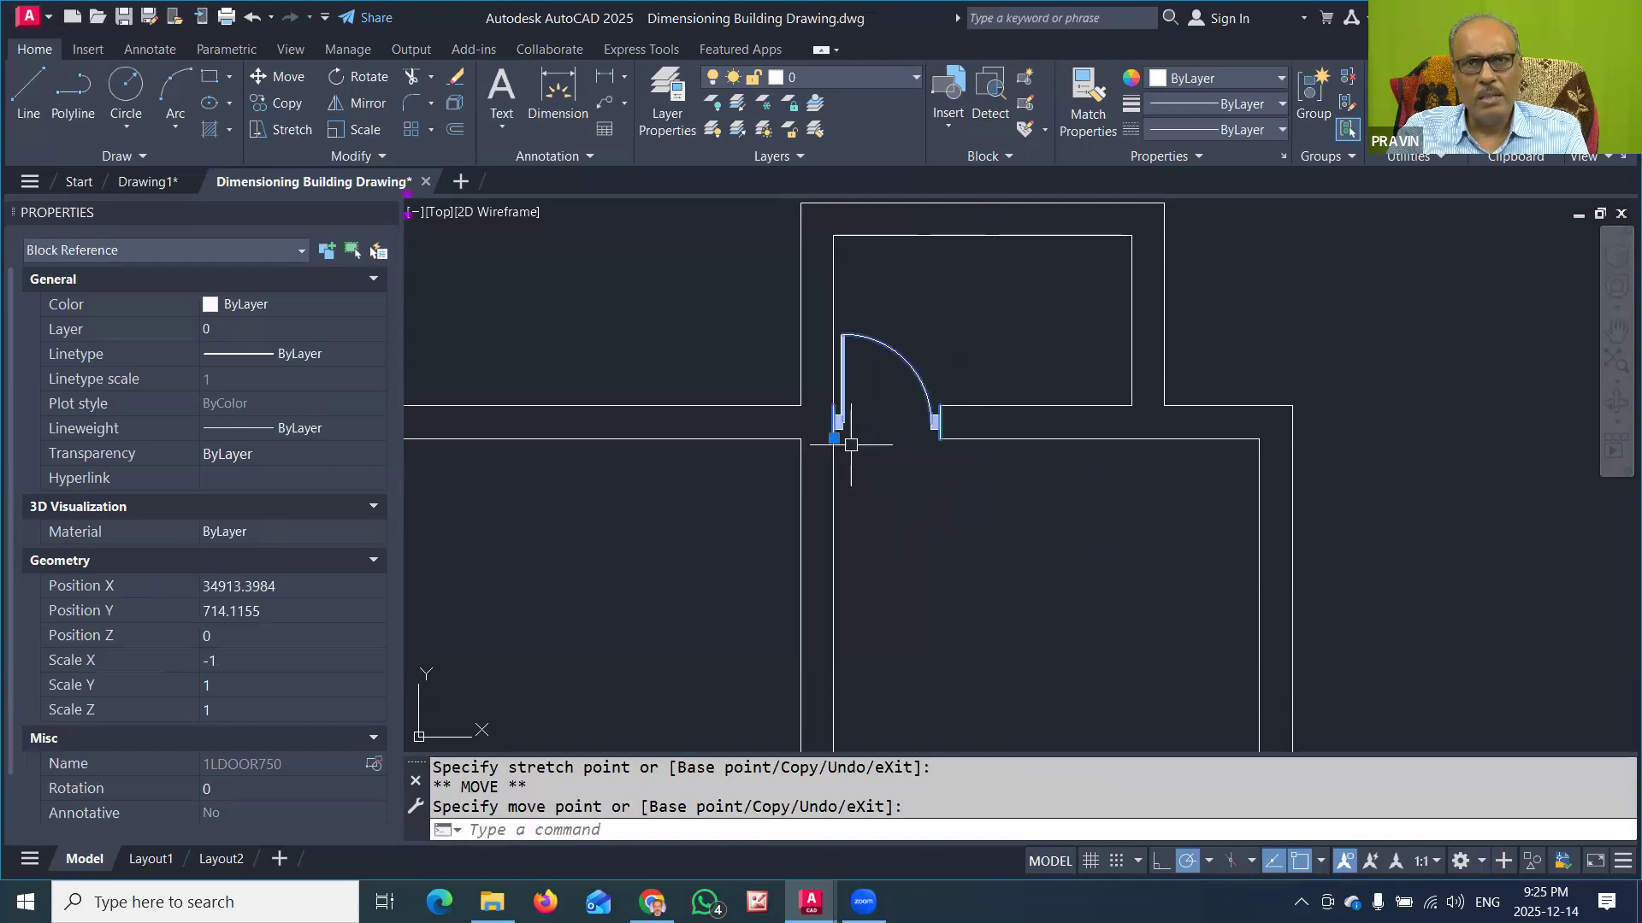
{"action": "key", "text": "Escape"}
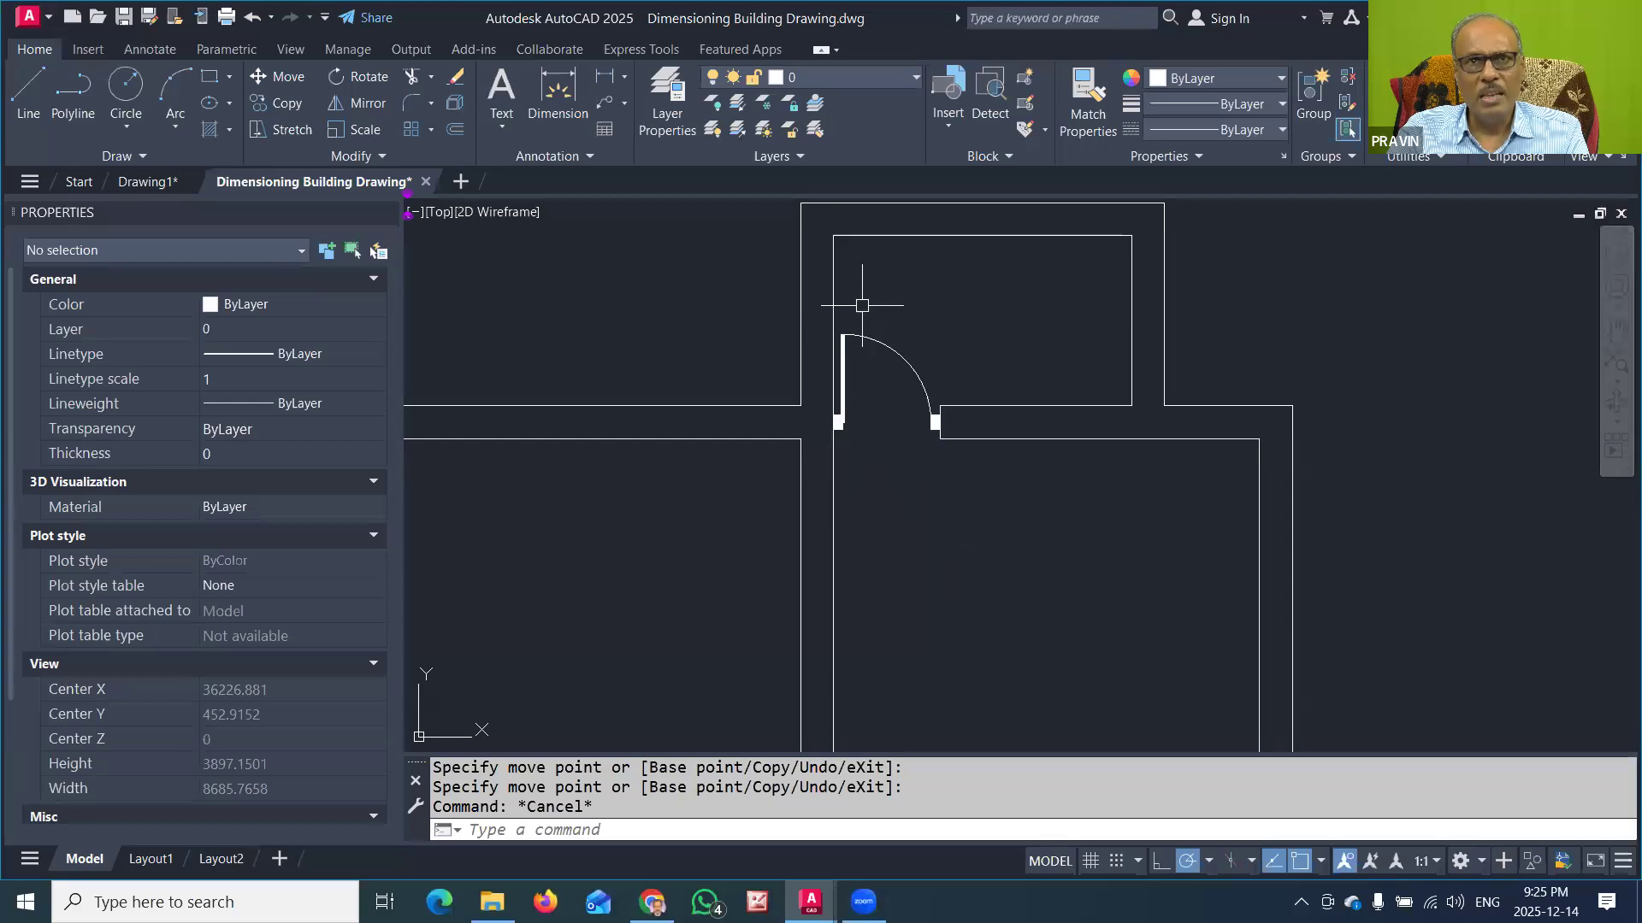
Step: Insert the WINDOW1500 block at the midpoint of the left wall's inner face
{"action": "scroll", "coordinate": [941, 346], "scroll_direction": "down", "scroll_amount": 4}
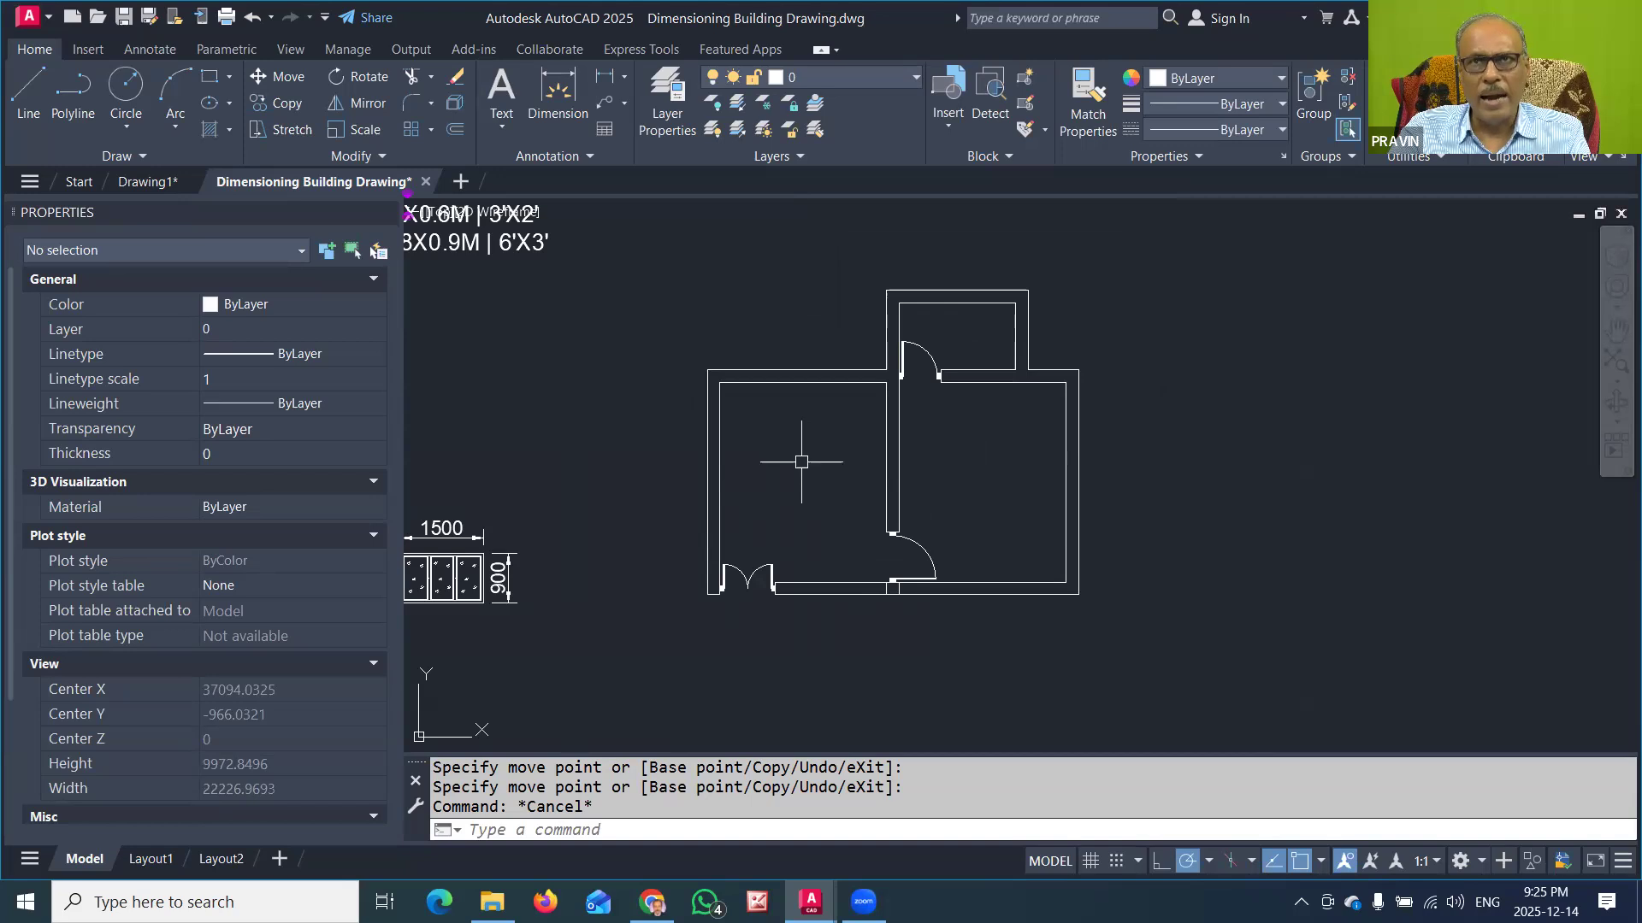
{"action": "left_click", "coordinate": [952, 117]}
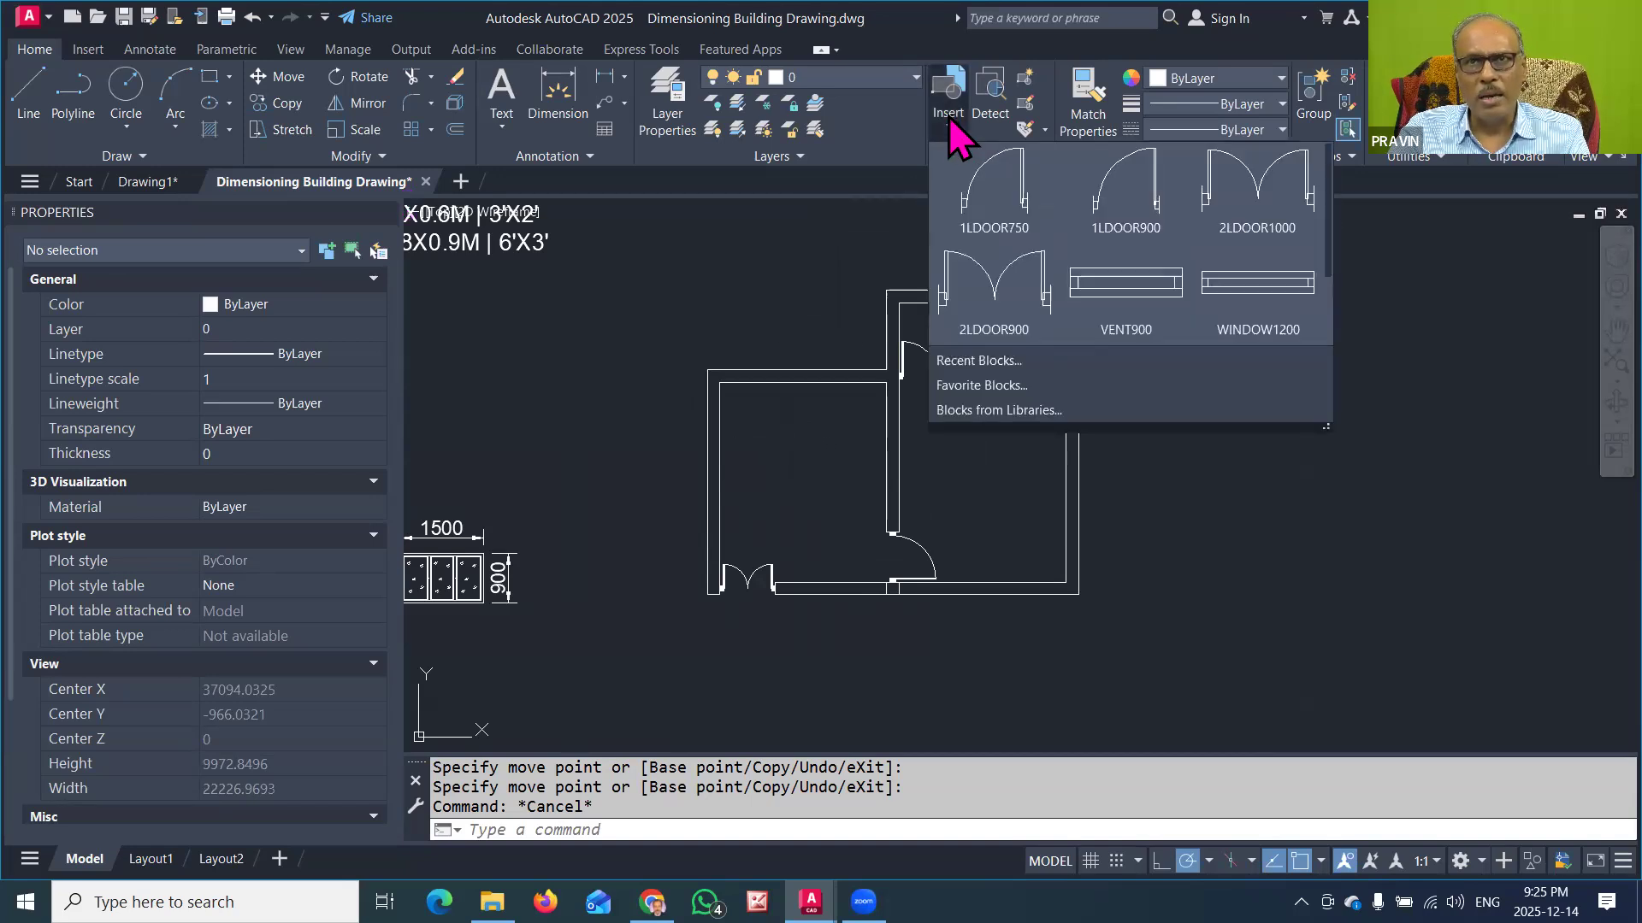
{"action": "scroll", "coordinate": [1240, 289], "scroll_direction": "down", "scroll_amount": 3}
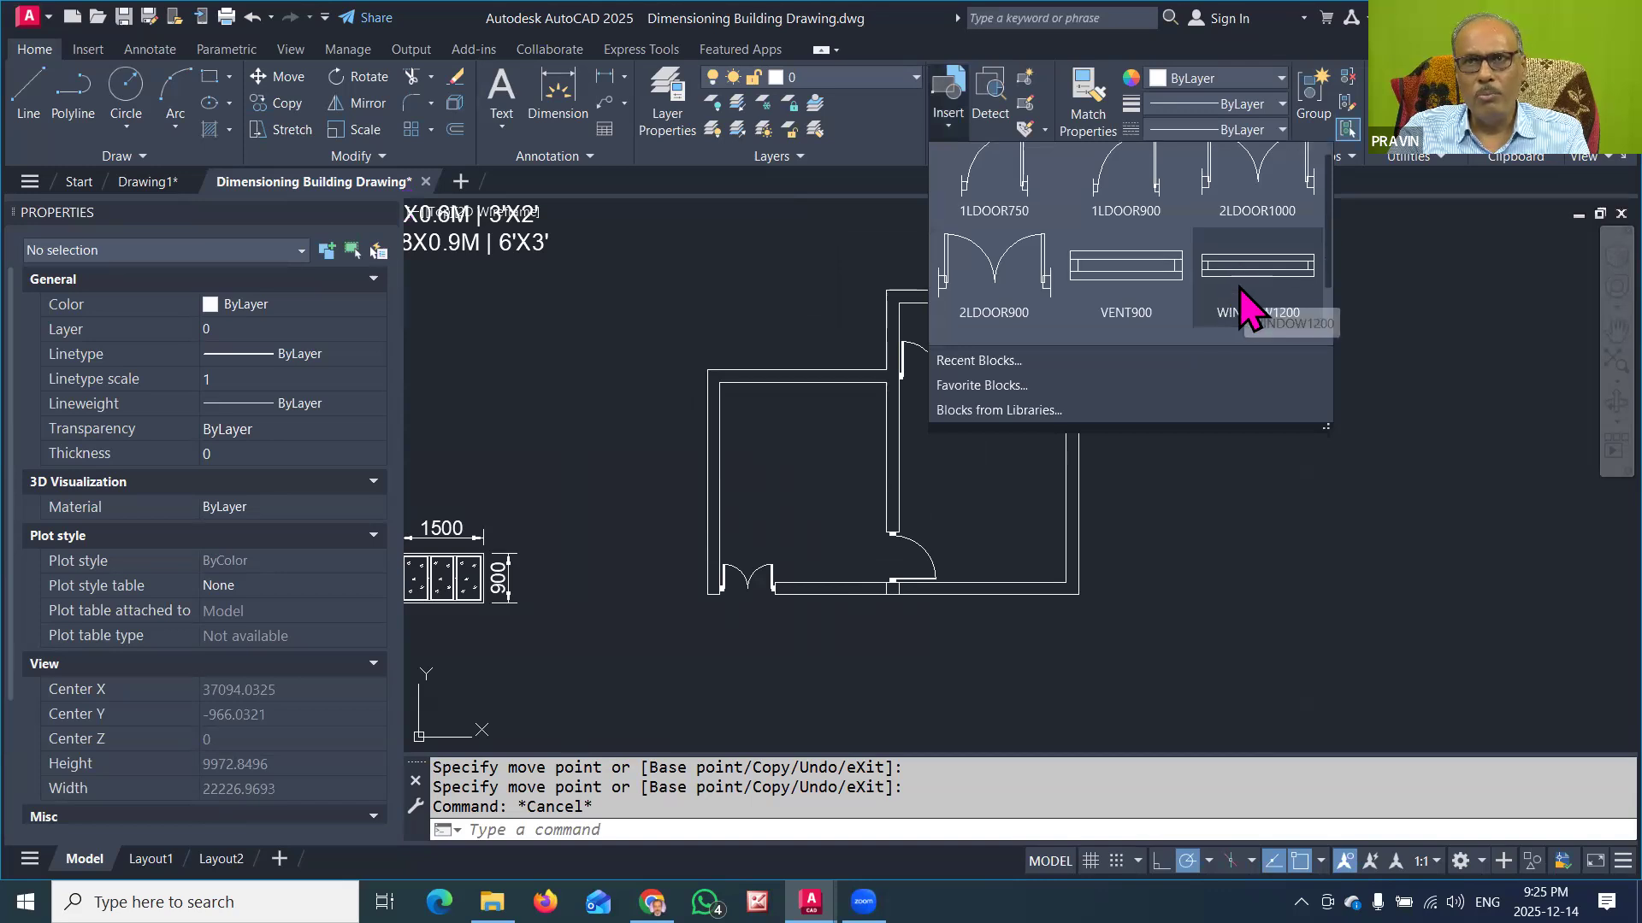
{"action": "scroll", "coordinate": [1239, 287], "scroll_direction": "down", "scroll_amount": 1}
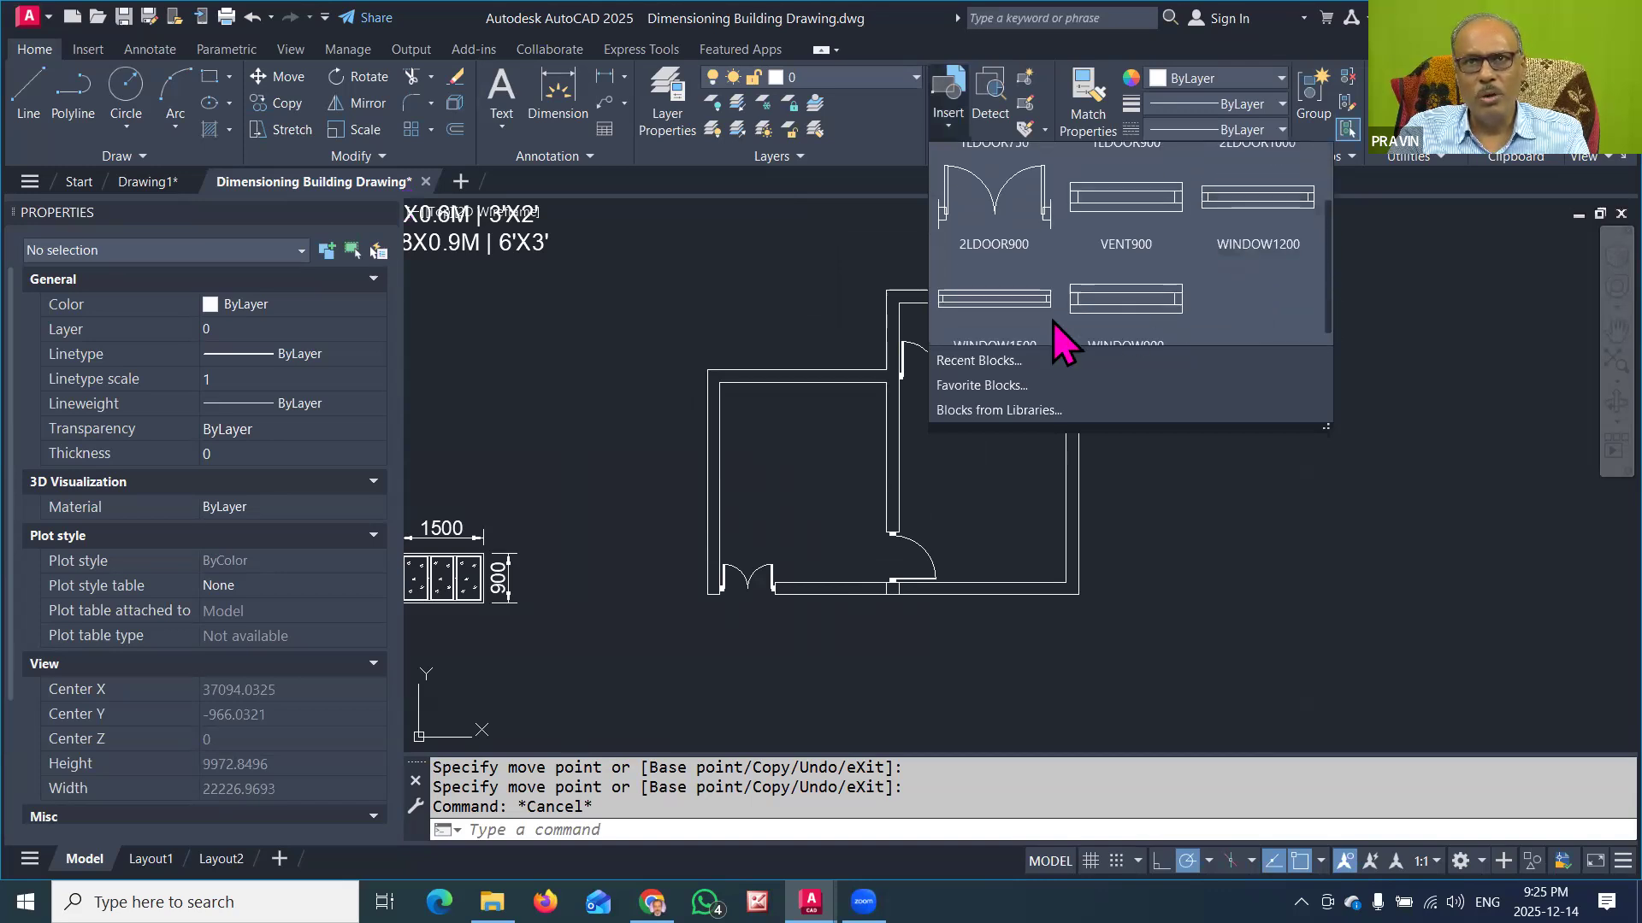
{"action": "left_click", "coordinate": [991, 286]}
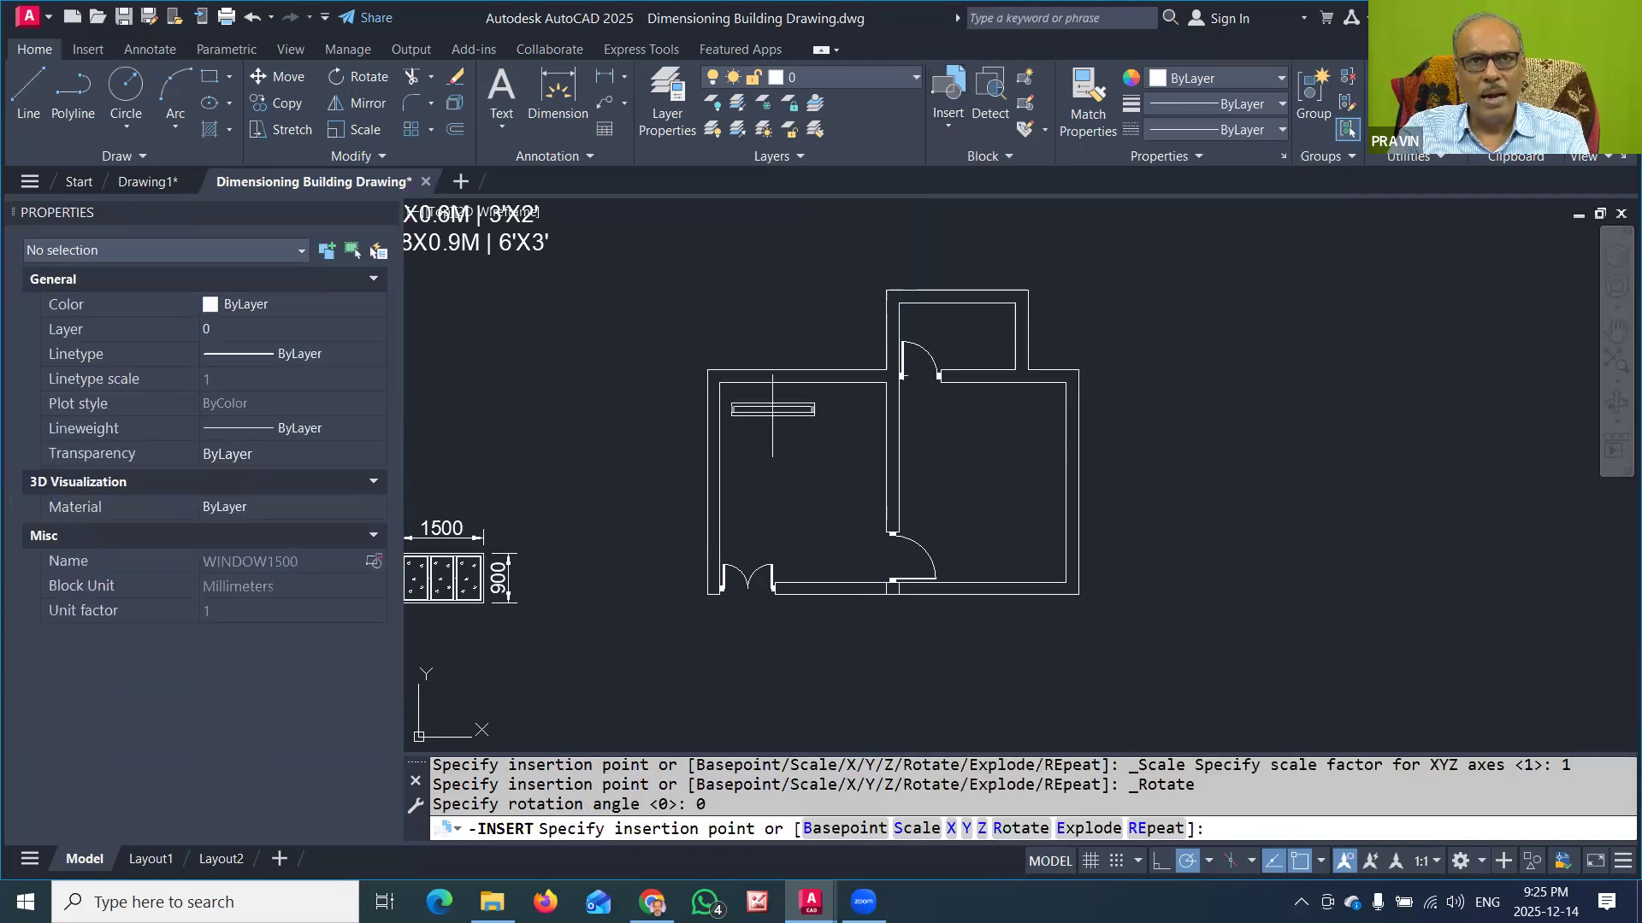
{"action": "left_click", "coordinate": [720, 480]}
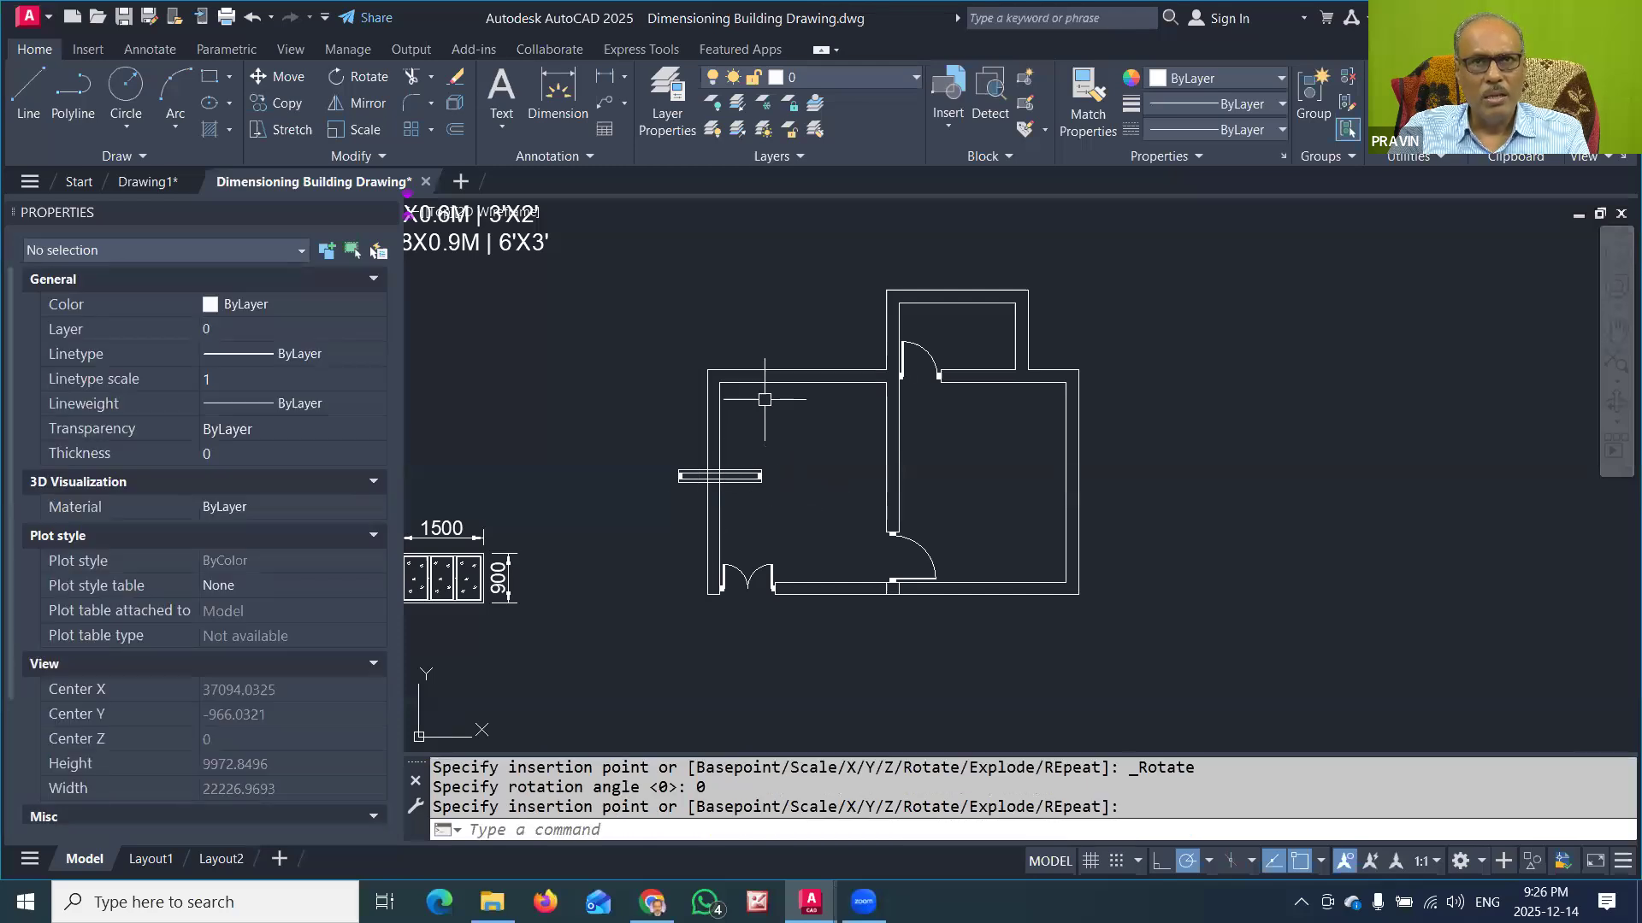
Step: Insert the WINDOW900 block in the left room's upper wall, centred on the wall's length
{"action": "left_click", "coordinate": [951, 118]}
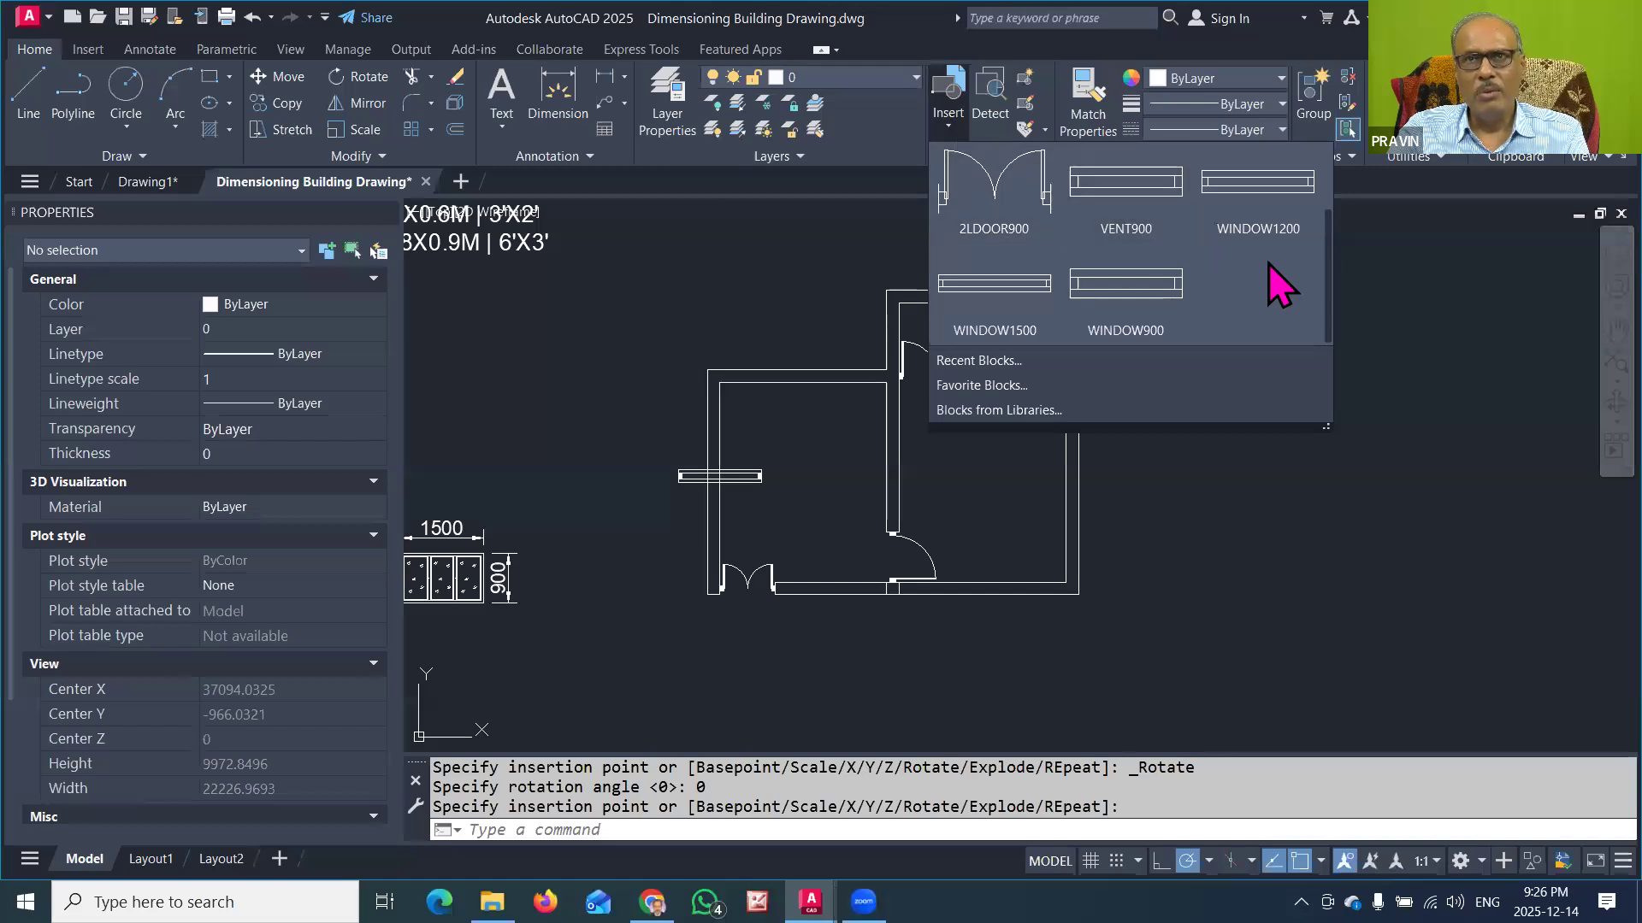
{"action": "left_click", "coordinate": [1130, 303]}
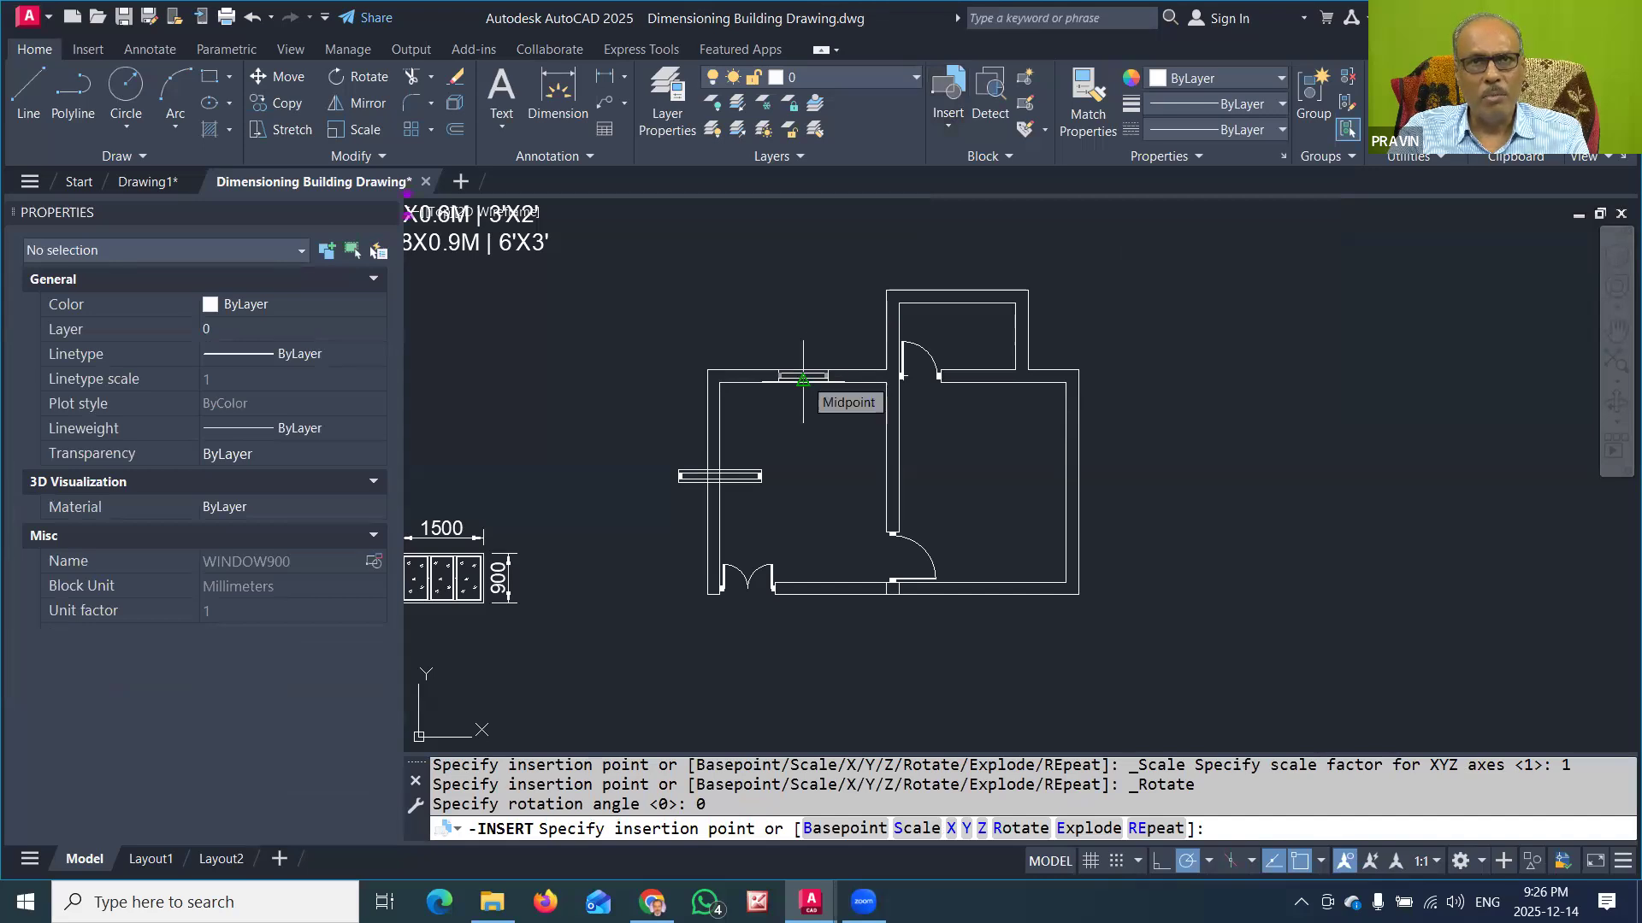
{"action": "left_click", "coordinate": [804, 376]}
{"action": "scroll", "coordinate": [806, 401], "scroll_direction": "up", "scroll_amount": 6}
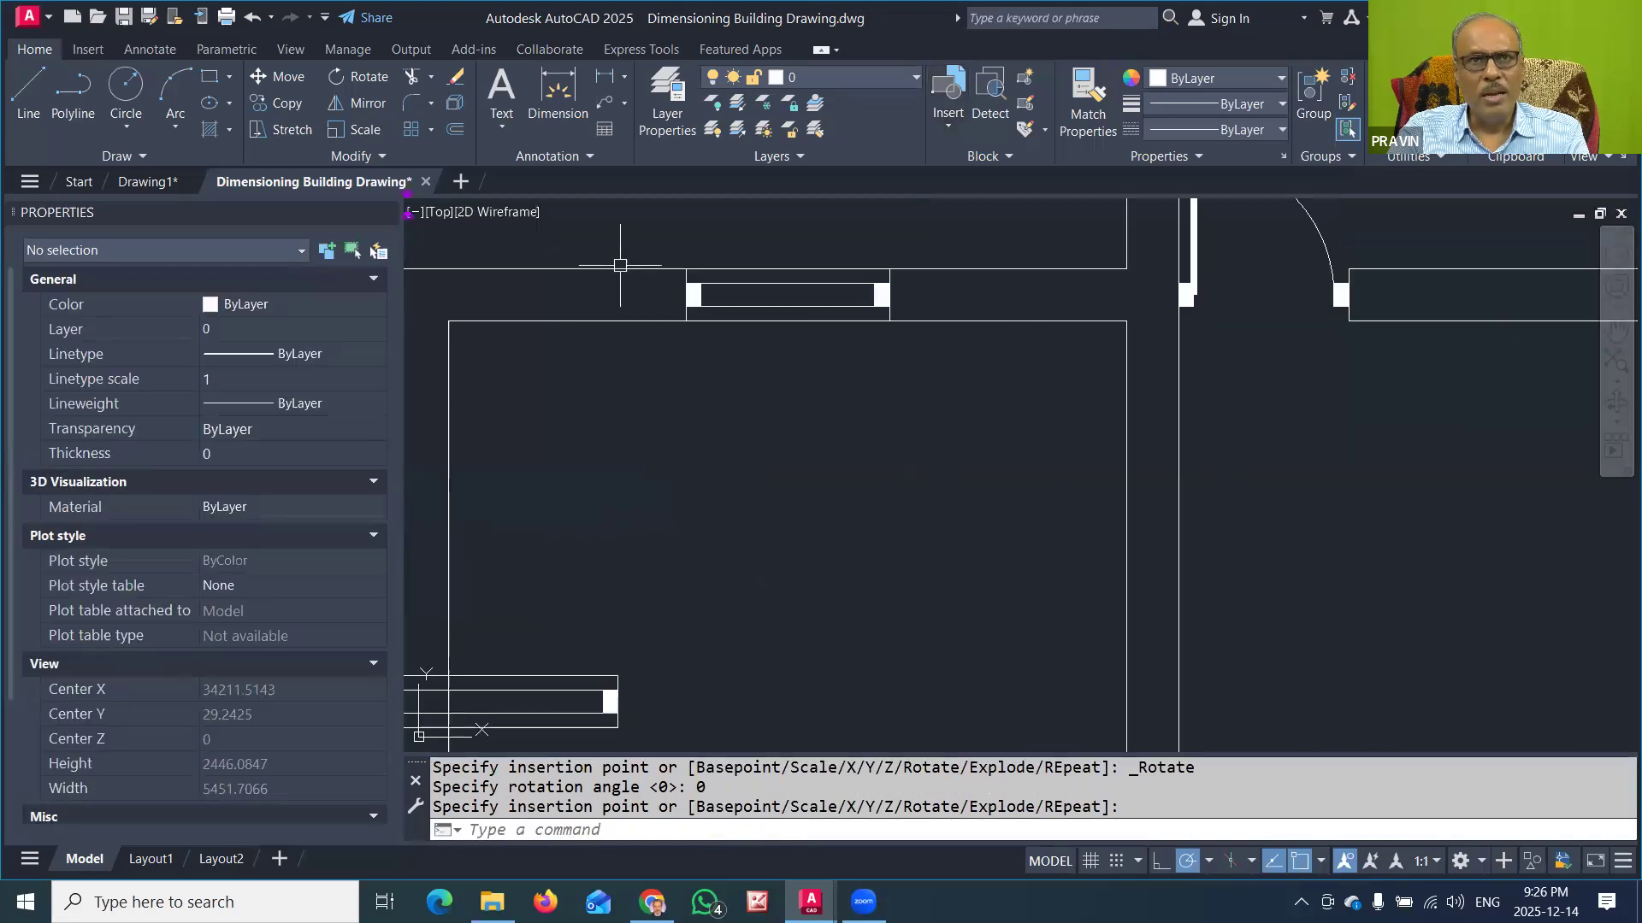
{"action": "scroll", "coordinate": [881, 385], "scroll_direction": "down", "scroll_amount": 2}
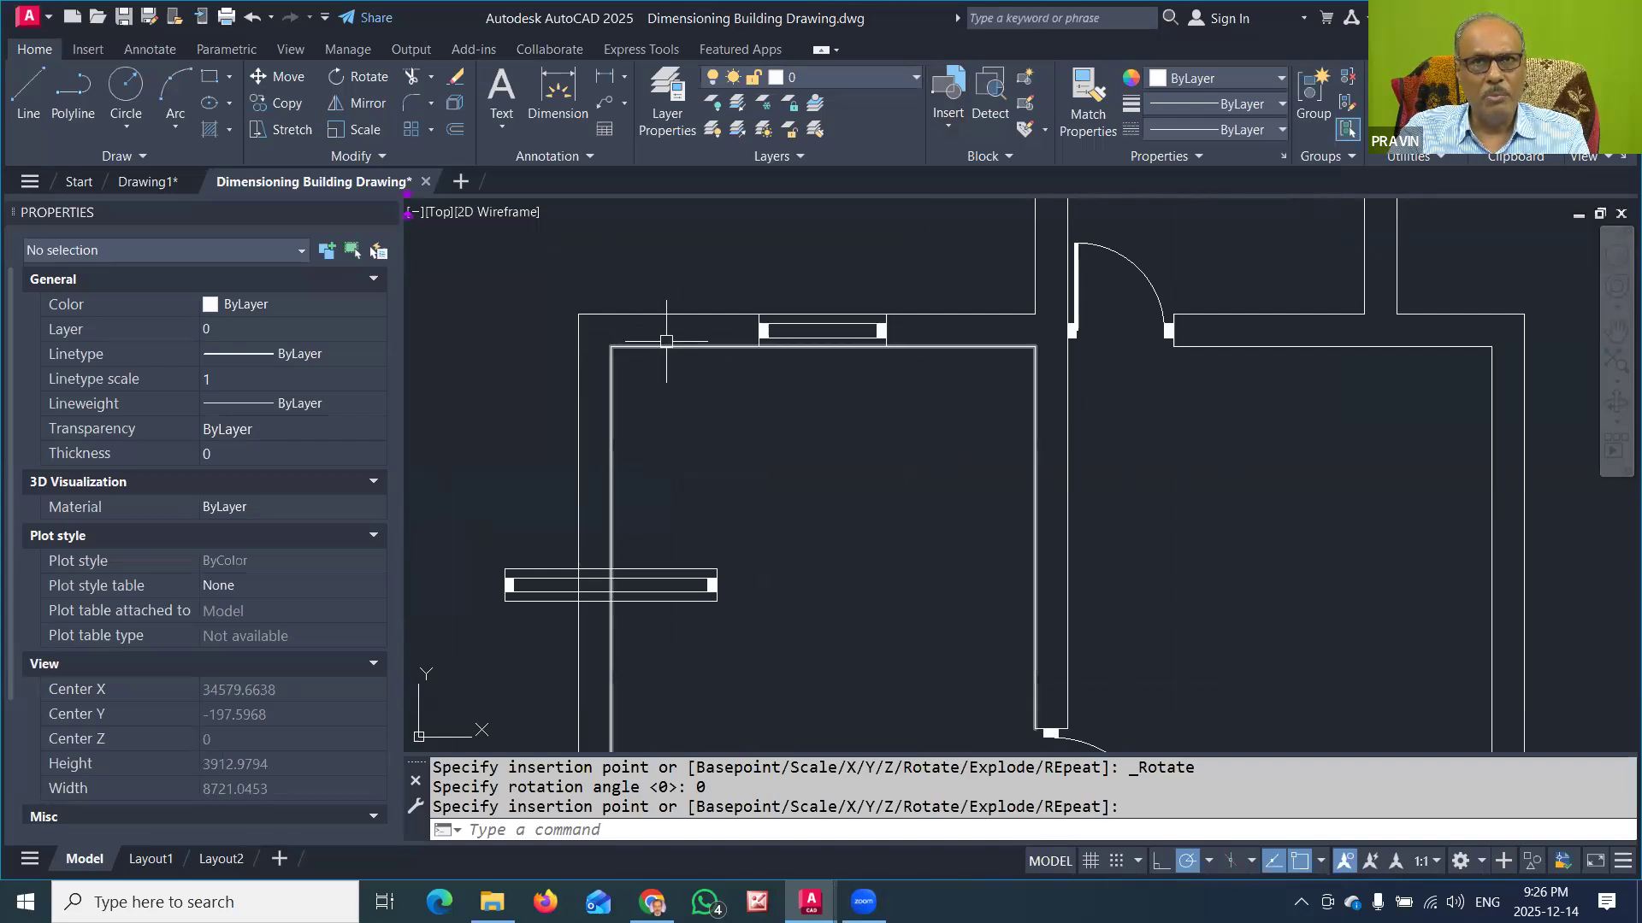
Step: Rotate the WINDOW1500 block 90° about its insertion point so it lies vertically within the left wall
{"action": "scroll", "coordinate": [742, 383], "scroll_direction": "down", "scroll_amount": 5}
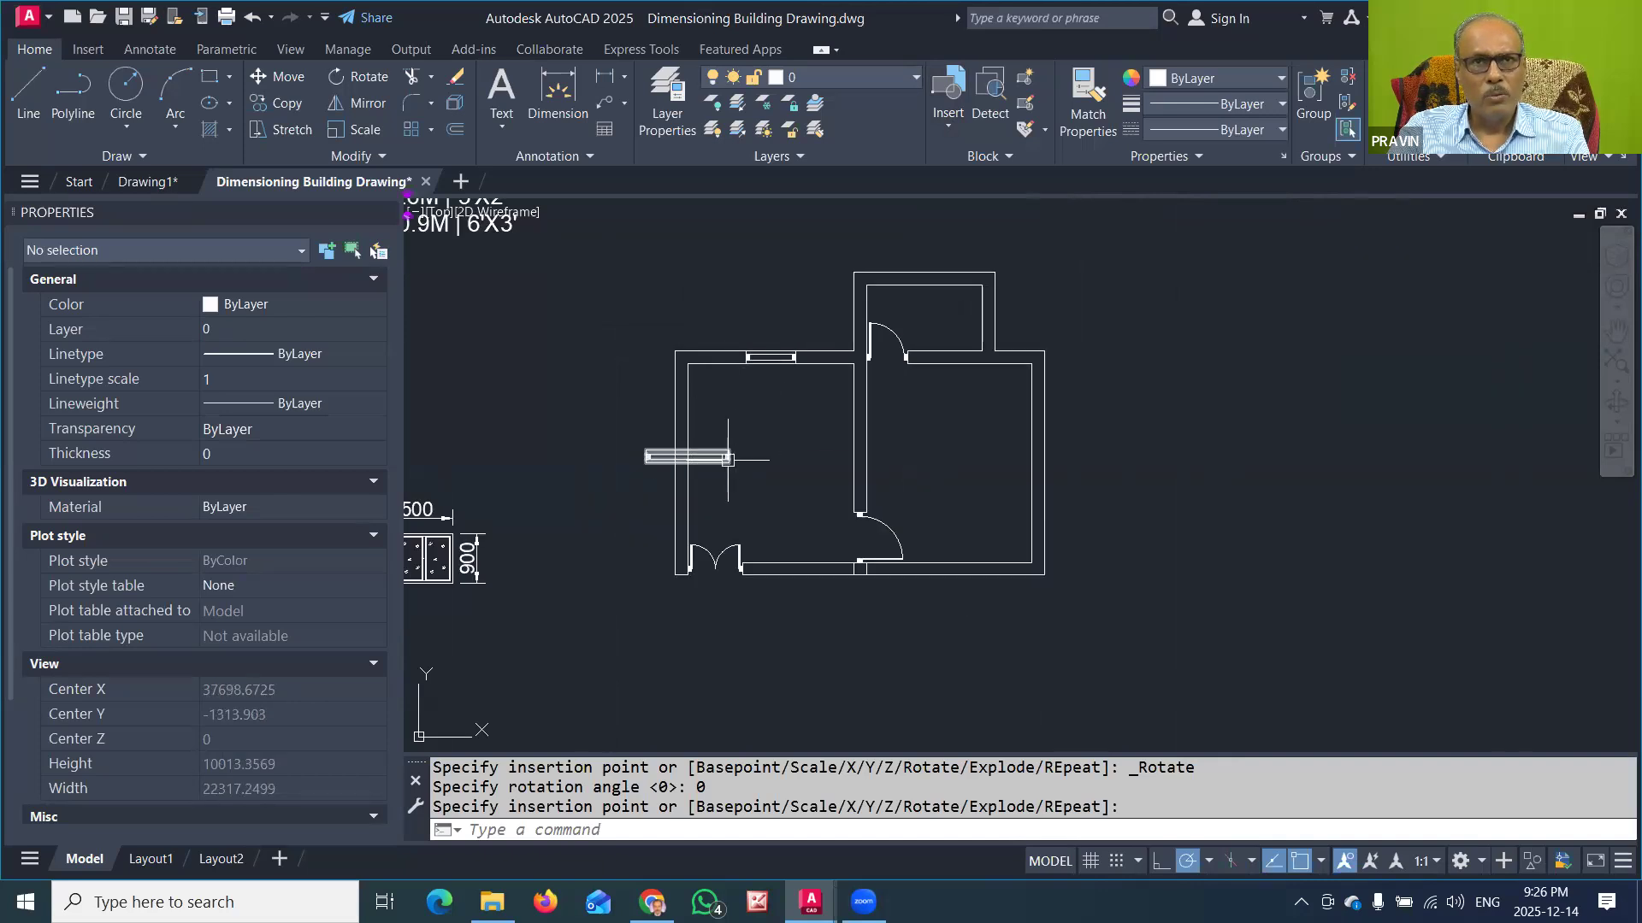
{"action": "scroll", "coordinate": [703, 457], "scroll_direction": "up", "scroll_amount": 5}
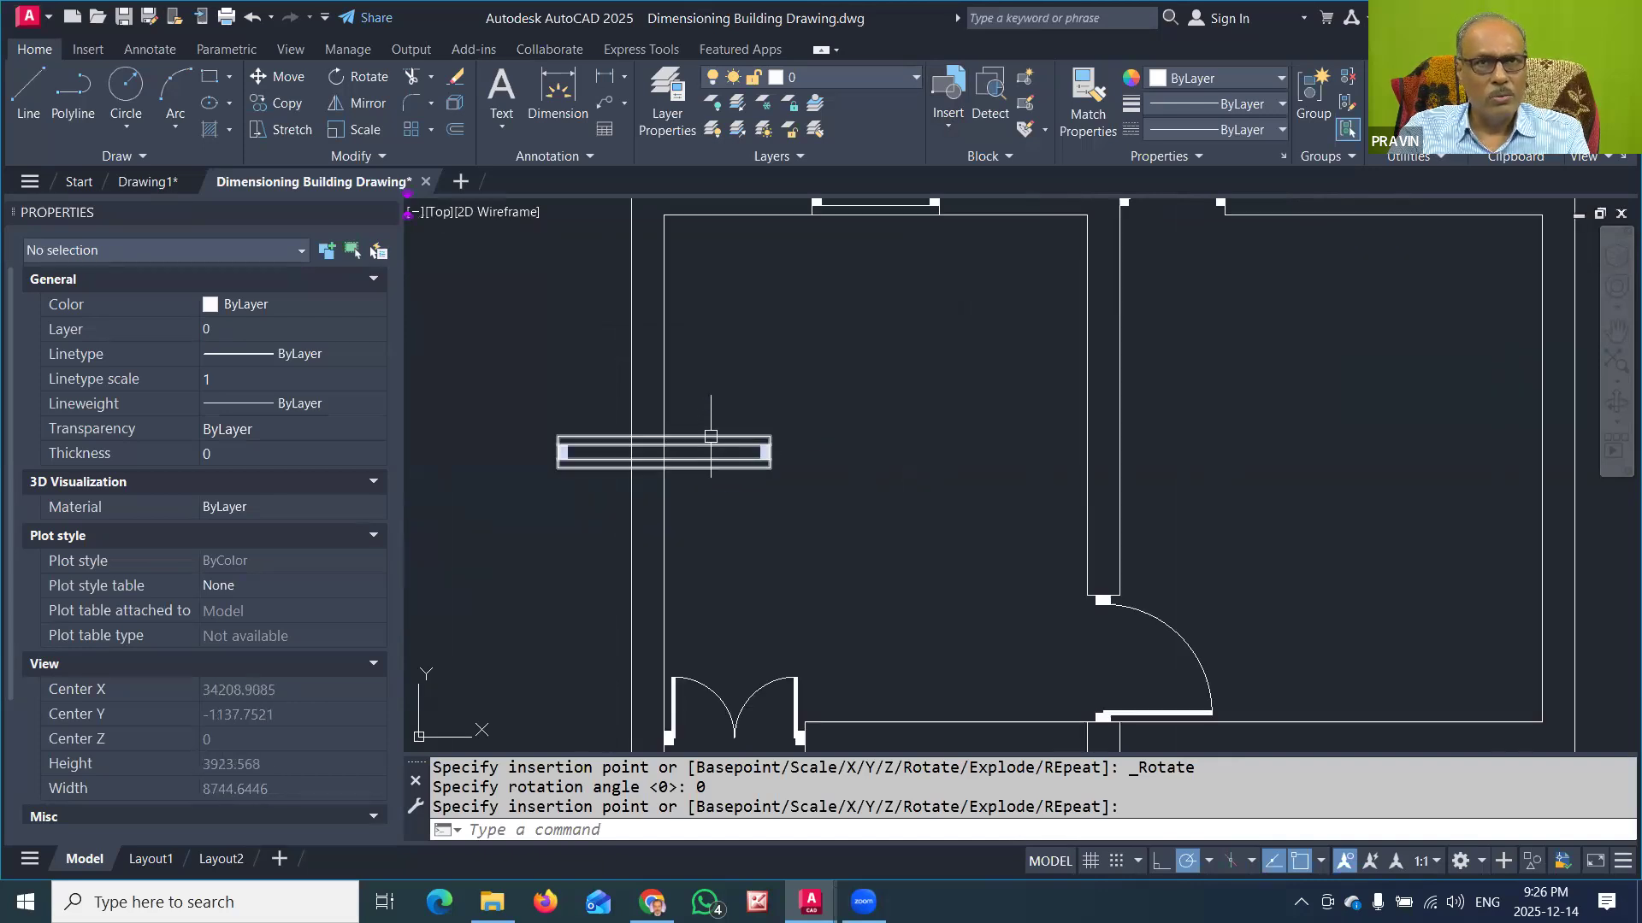
{"action": "left_click", "coordinate": [710, 437]}
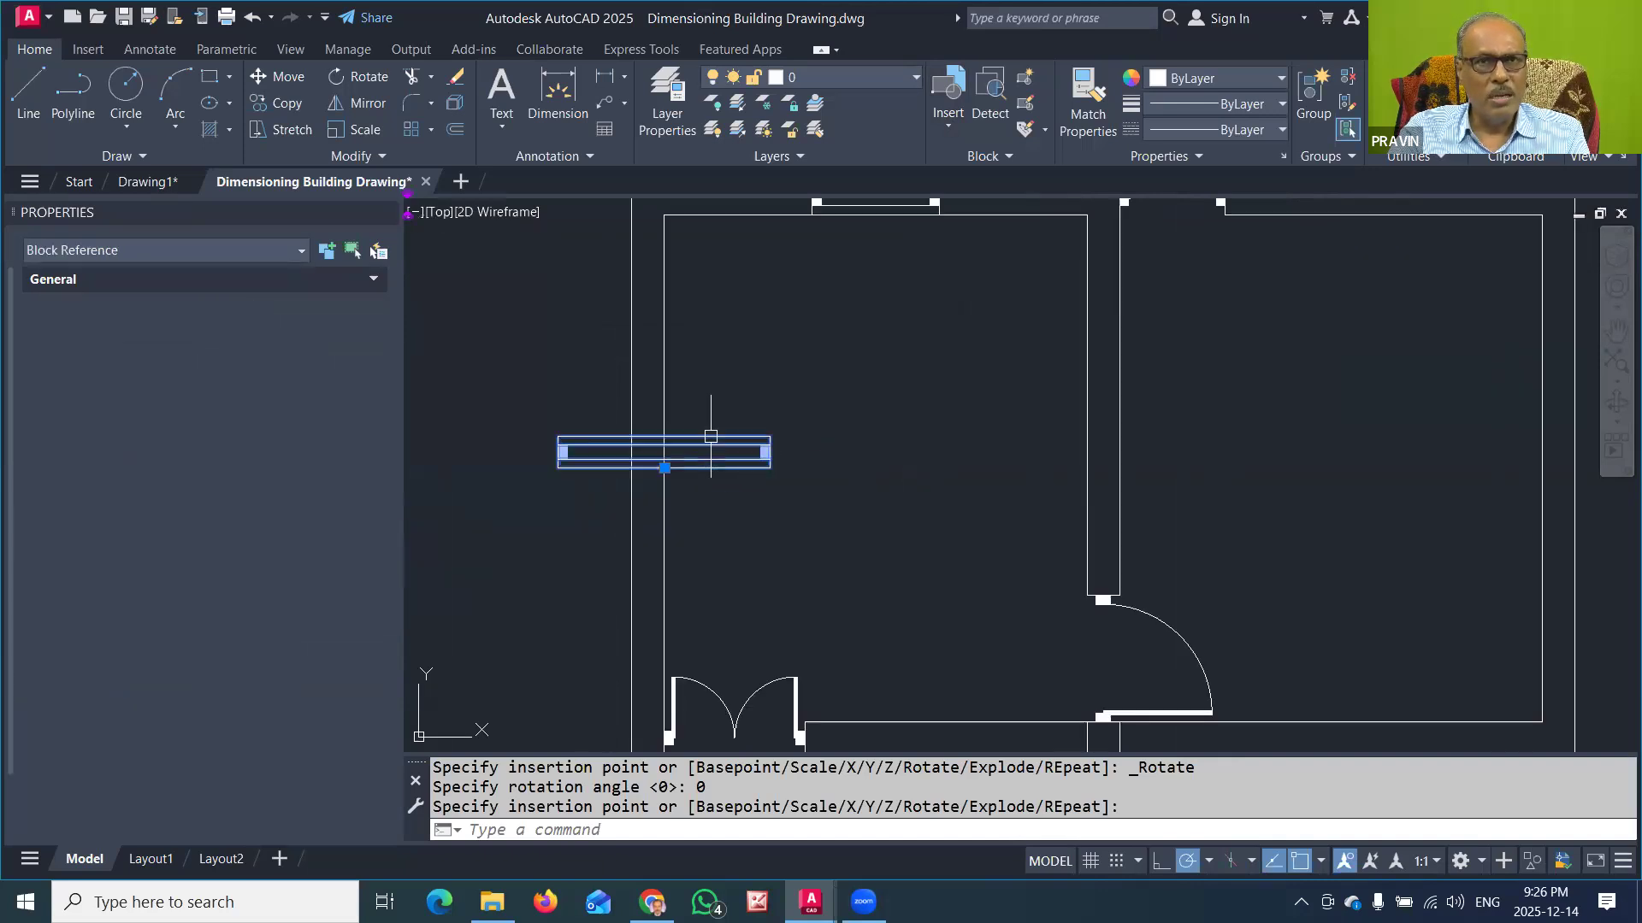
{"action": "left_click", "coordinate": [664, 467]}
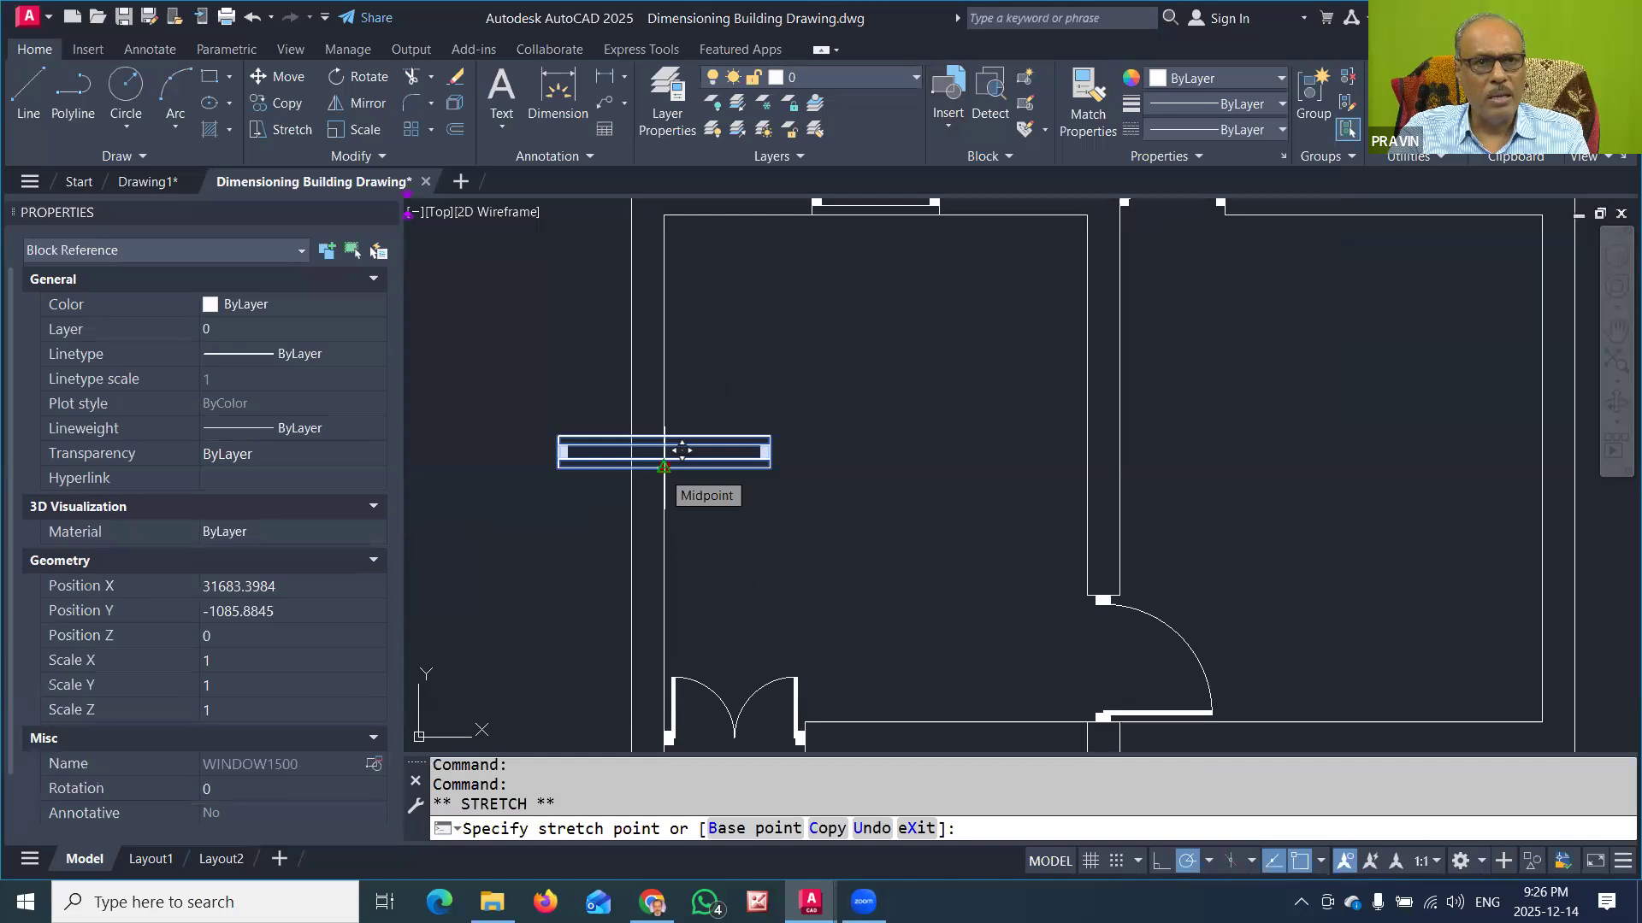
{"action": "key", "text": "space"}
{"action": "key", "text": "space"}
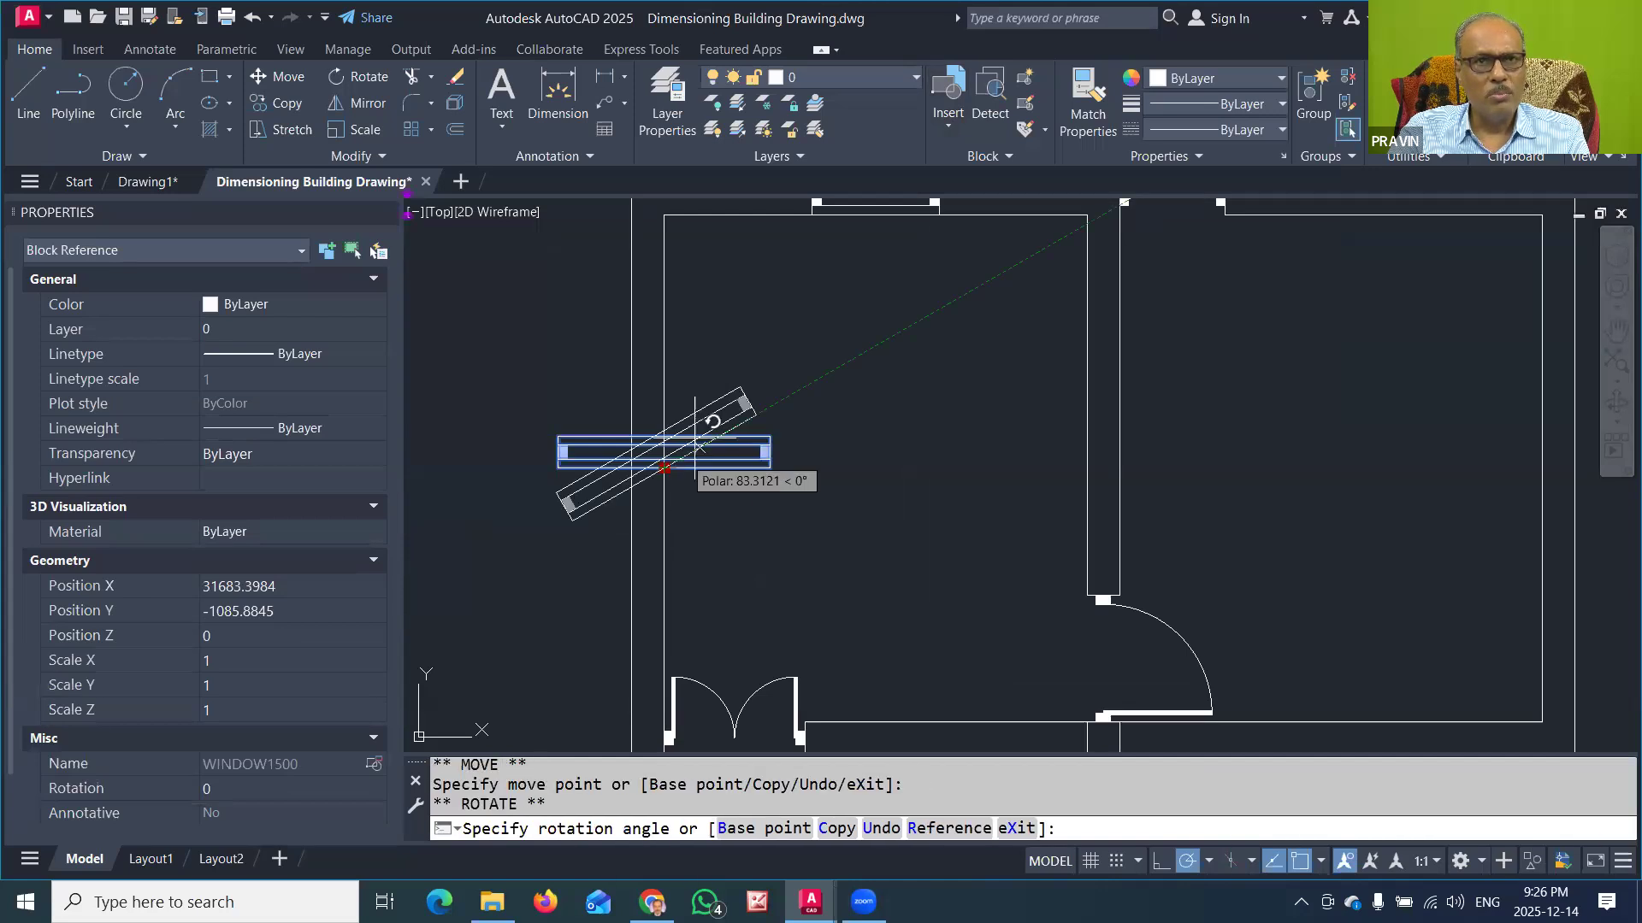
{"action": "left_click", "coordinate": [667, 371]}
{"action": "key", "text": "Escape"}
{"action": "scroll", "coordinate": [778, 392], "scroll_direction": "down", "scroll_amount": 2}
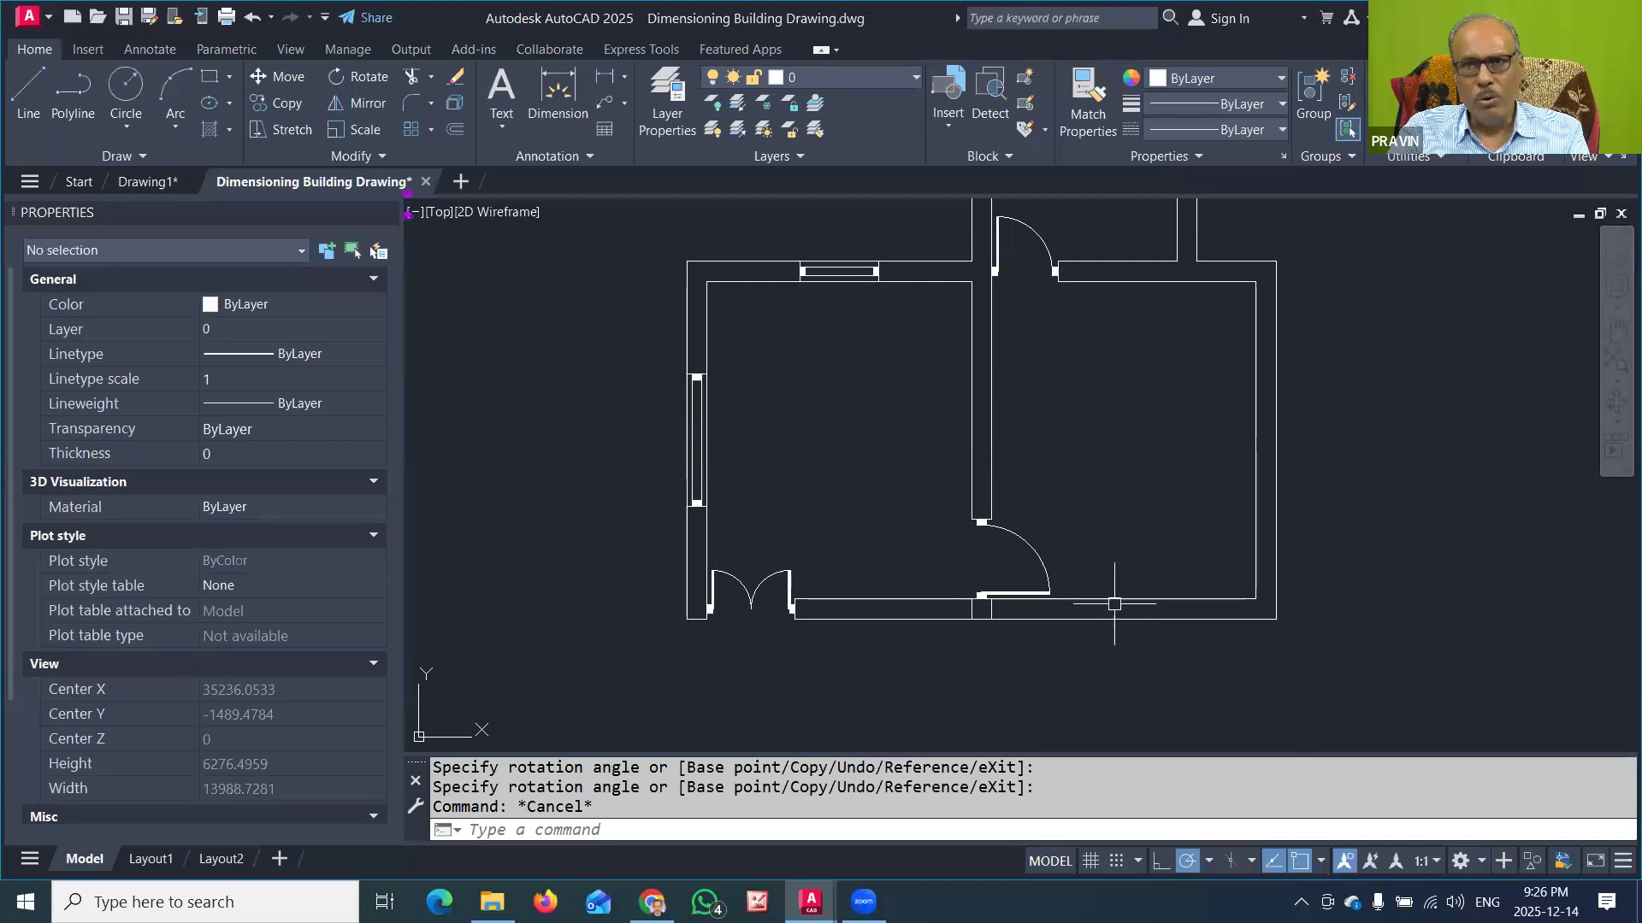
Step: Insert the WINDOW1200 block in the right room's lower wall, at the midpoint of the wall's outer face
{"action": "middle_click_drag", "start_coordinate": [1175, 612], "coordinate": [1063, 612]}
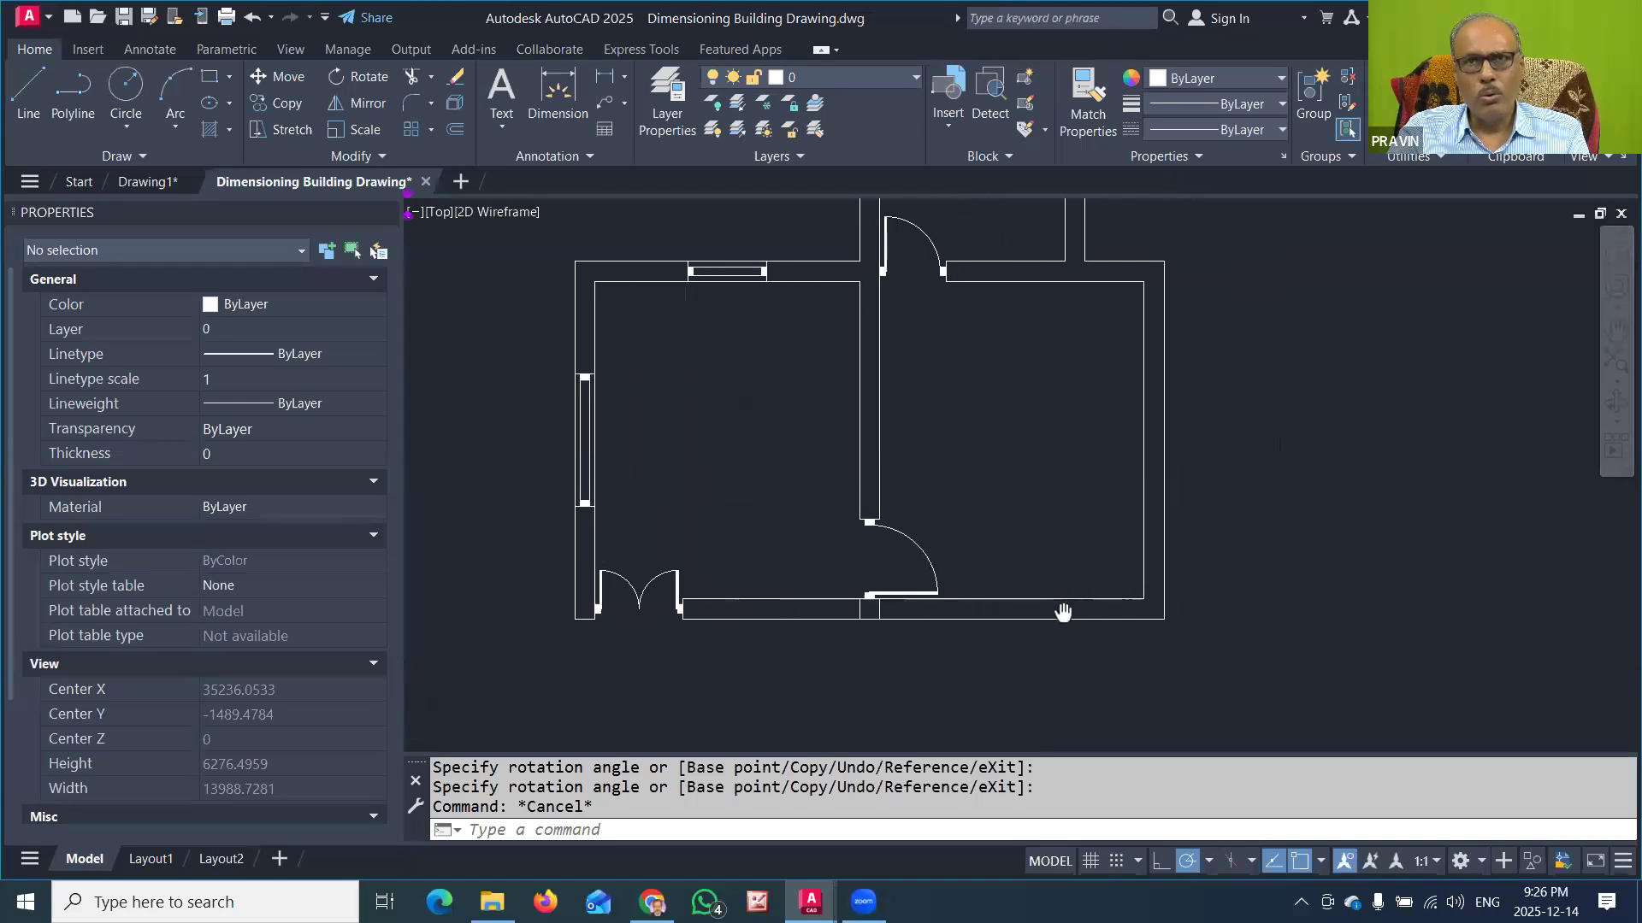
{"action": "left_click", "coordinate": [948, 98]}
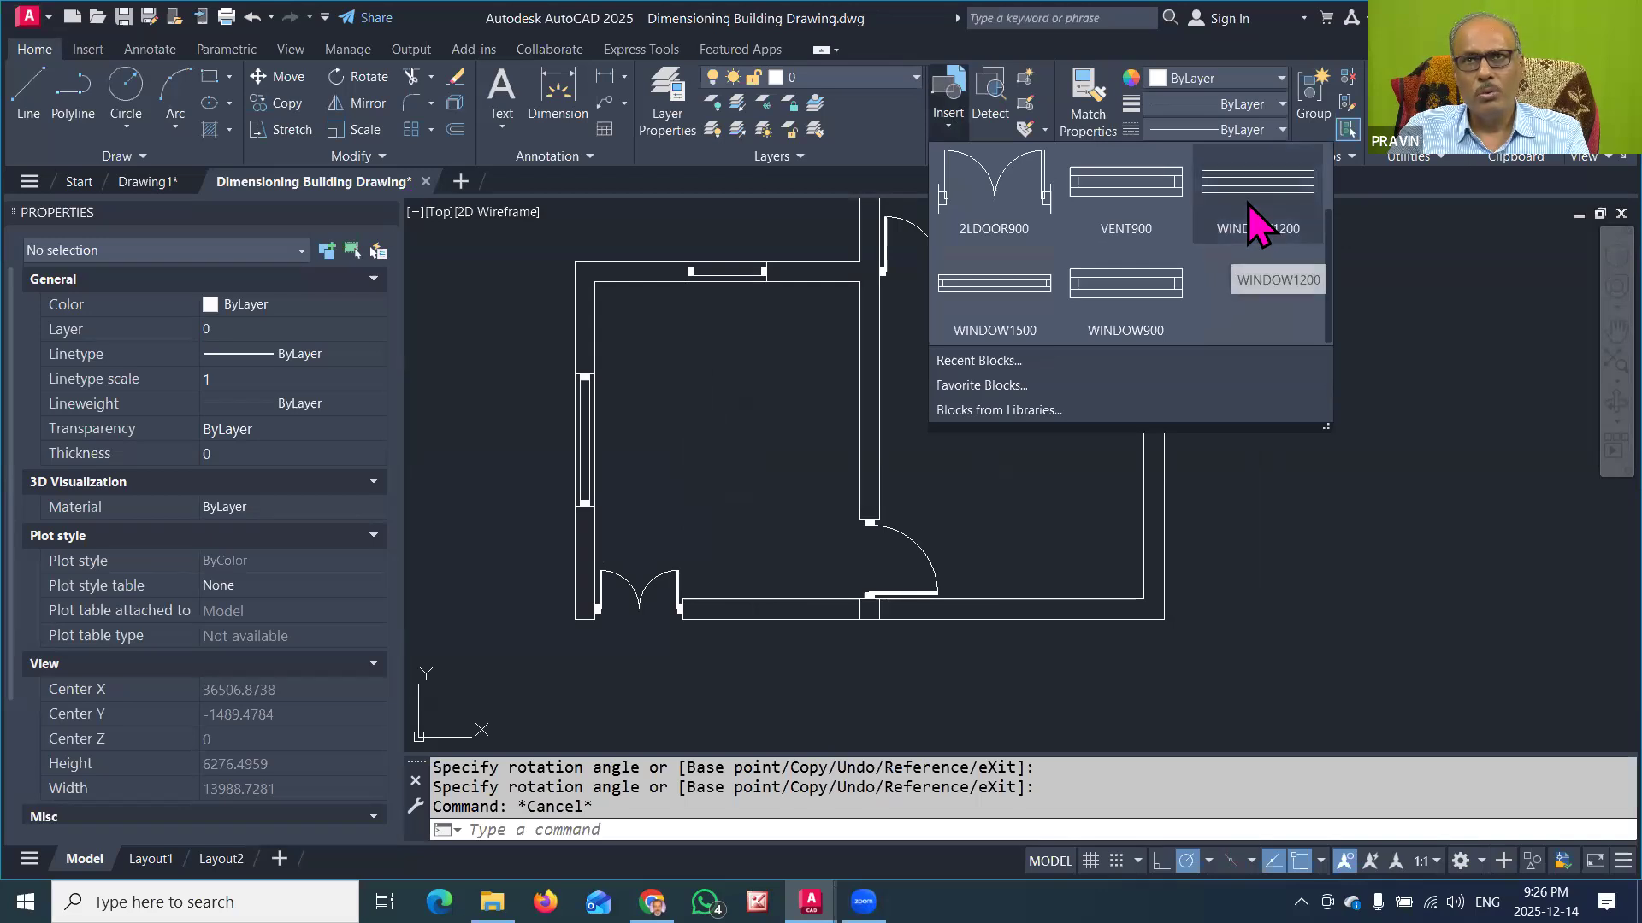
{"action": "left_click", "coordinate": [1248, 205]}
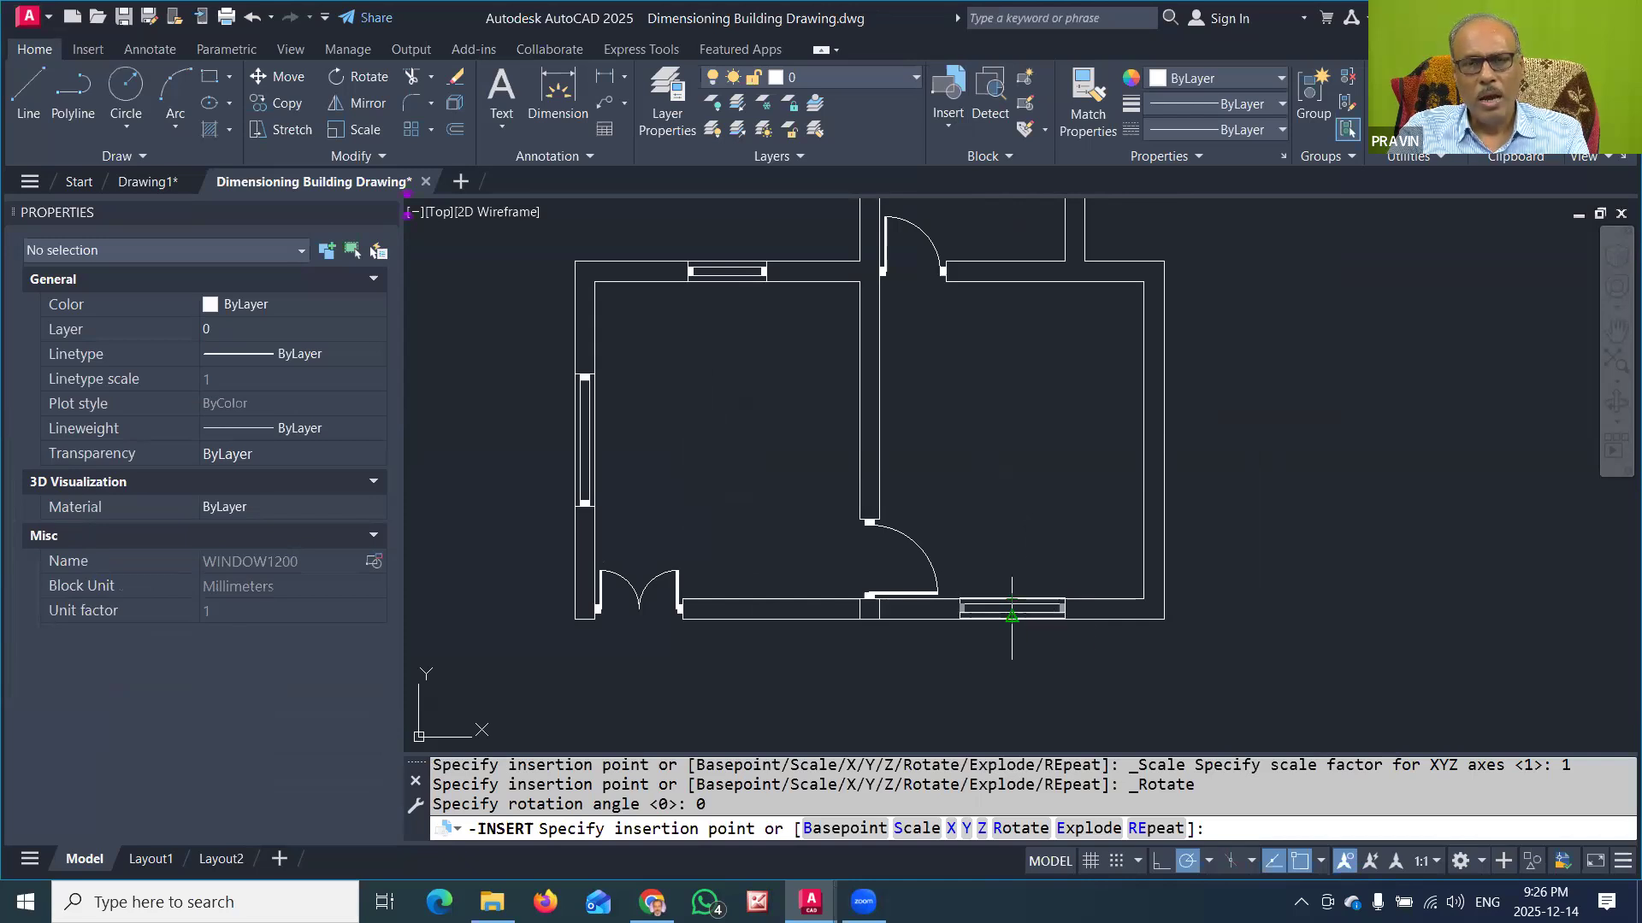
{"action": "scroll", "coordinate": [1012, 616], "scroll_direction": "up", "scroll_amount": 3}
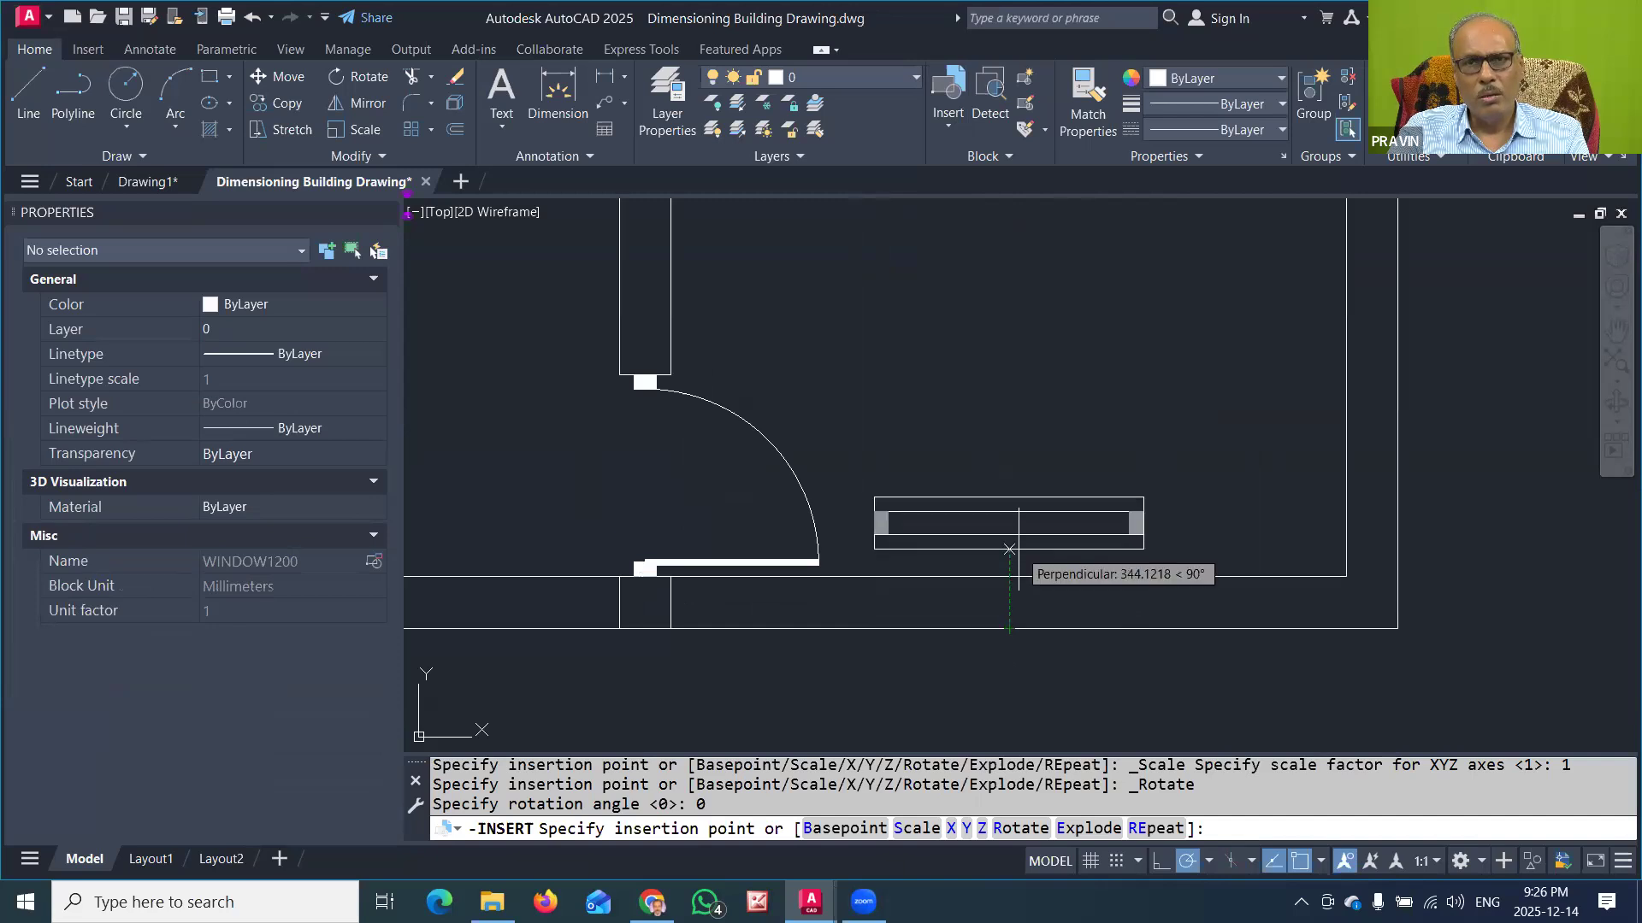
{"action": "left_click", "coordinate": [1009, 621]}
{"action": "key", "text": "Escape"}
{"action": "scroll", "coordinate": [1039, 628], "scroll_direction": "down", "scroll_amount": 6}
{"action": "scroll", "coordinate": [1045, 652], "scroll_direction": "up", "scroll_amount": 2}
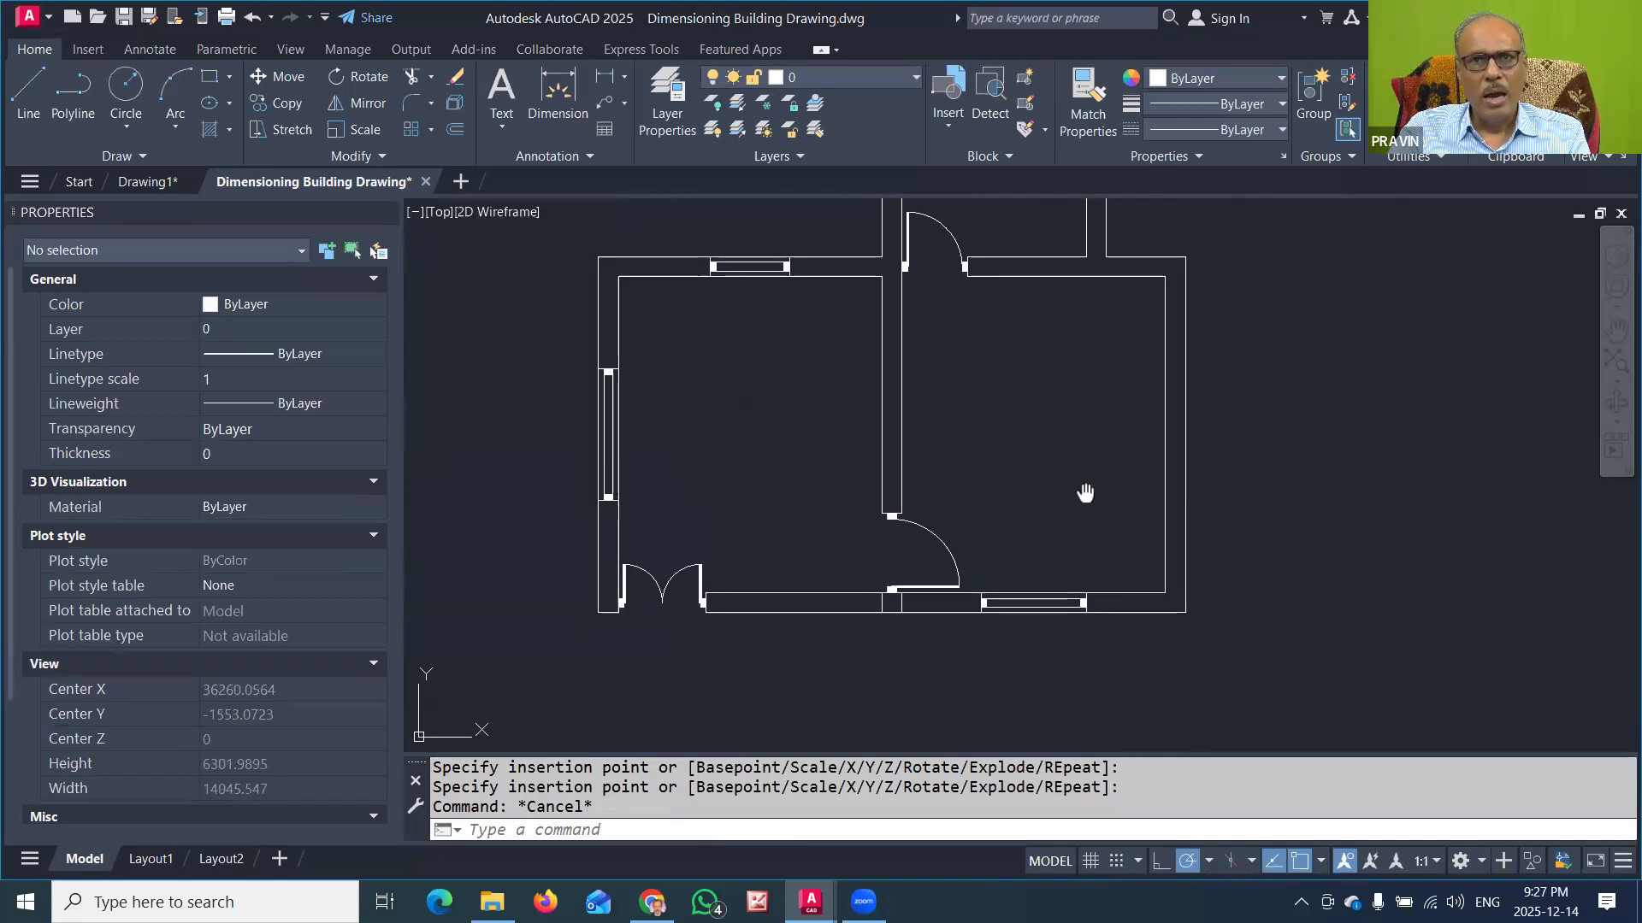
Step: Insert the VENT900 block at the midpoint of the inner face of the projecting room's right wall
{"action": "middle_click_drag", "start_coordinate": [1086, 501], "coordinate": [1050, 590]}
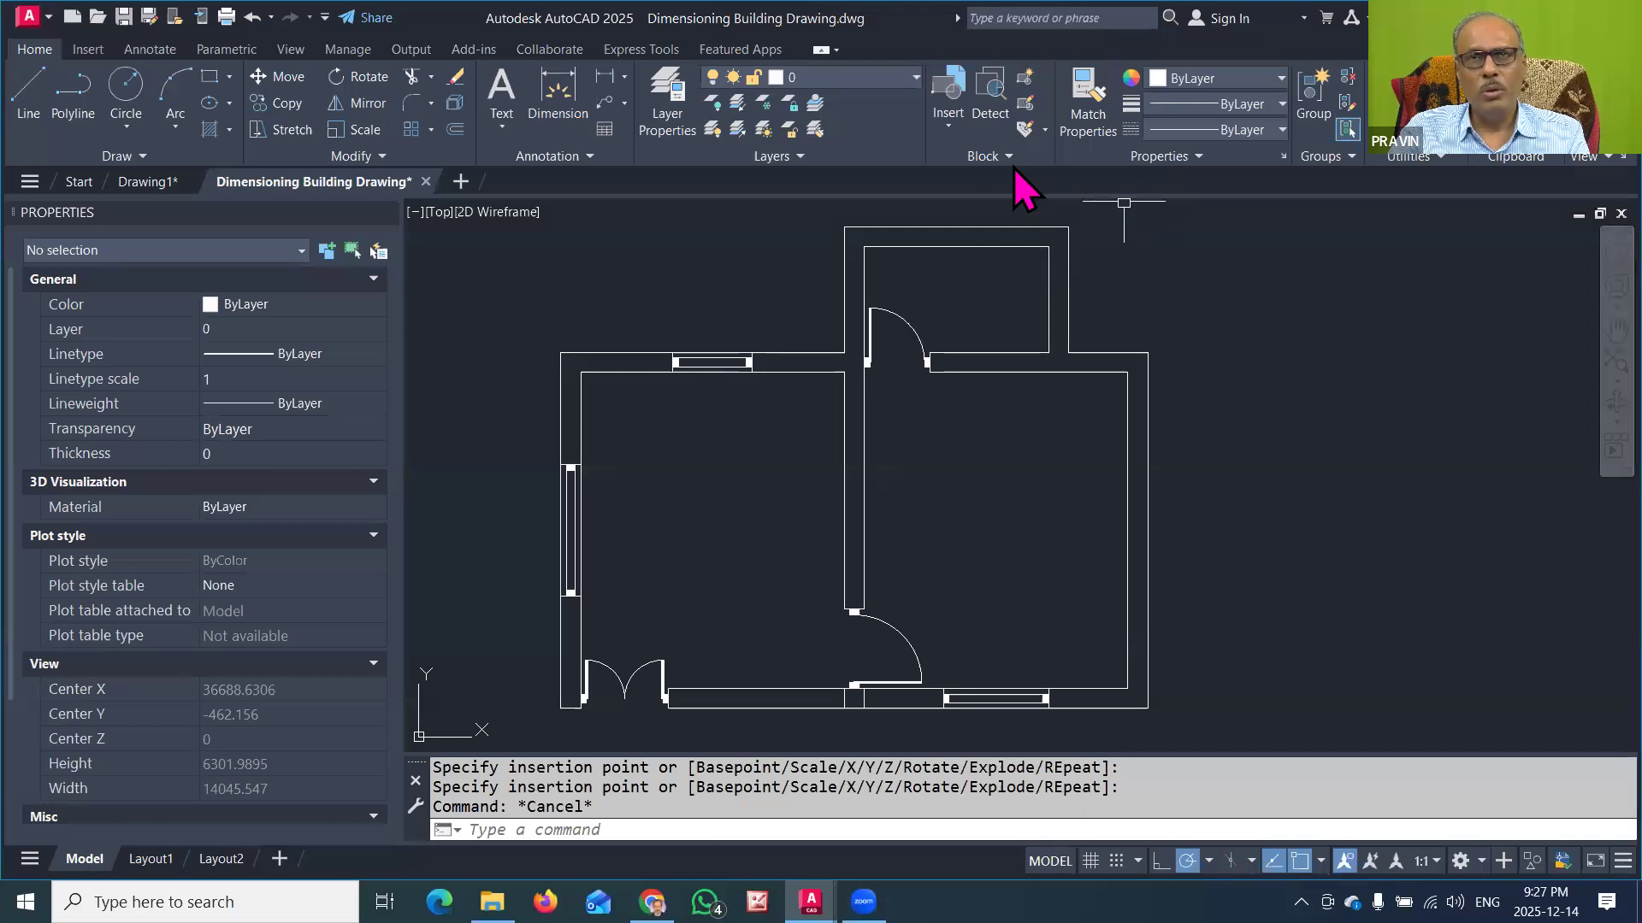
{"action": "left_click", "coordinate": [952, 116]}
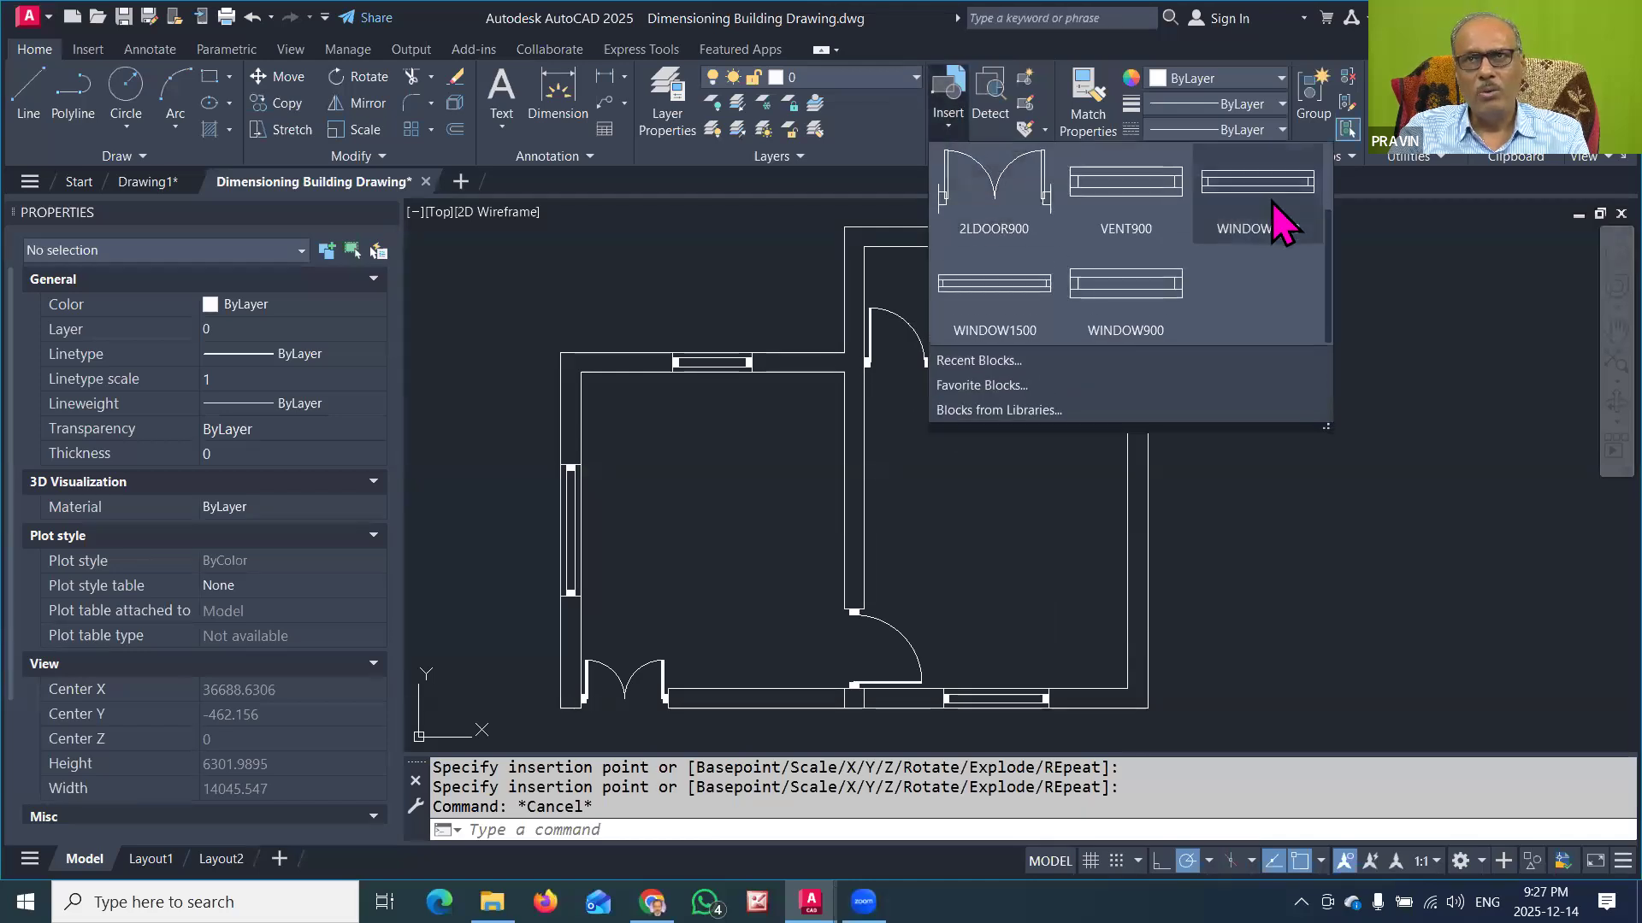
{"action": "left_click", "coordinate": [1127, 205]}
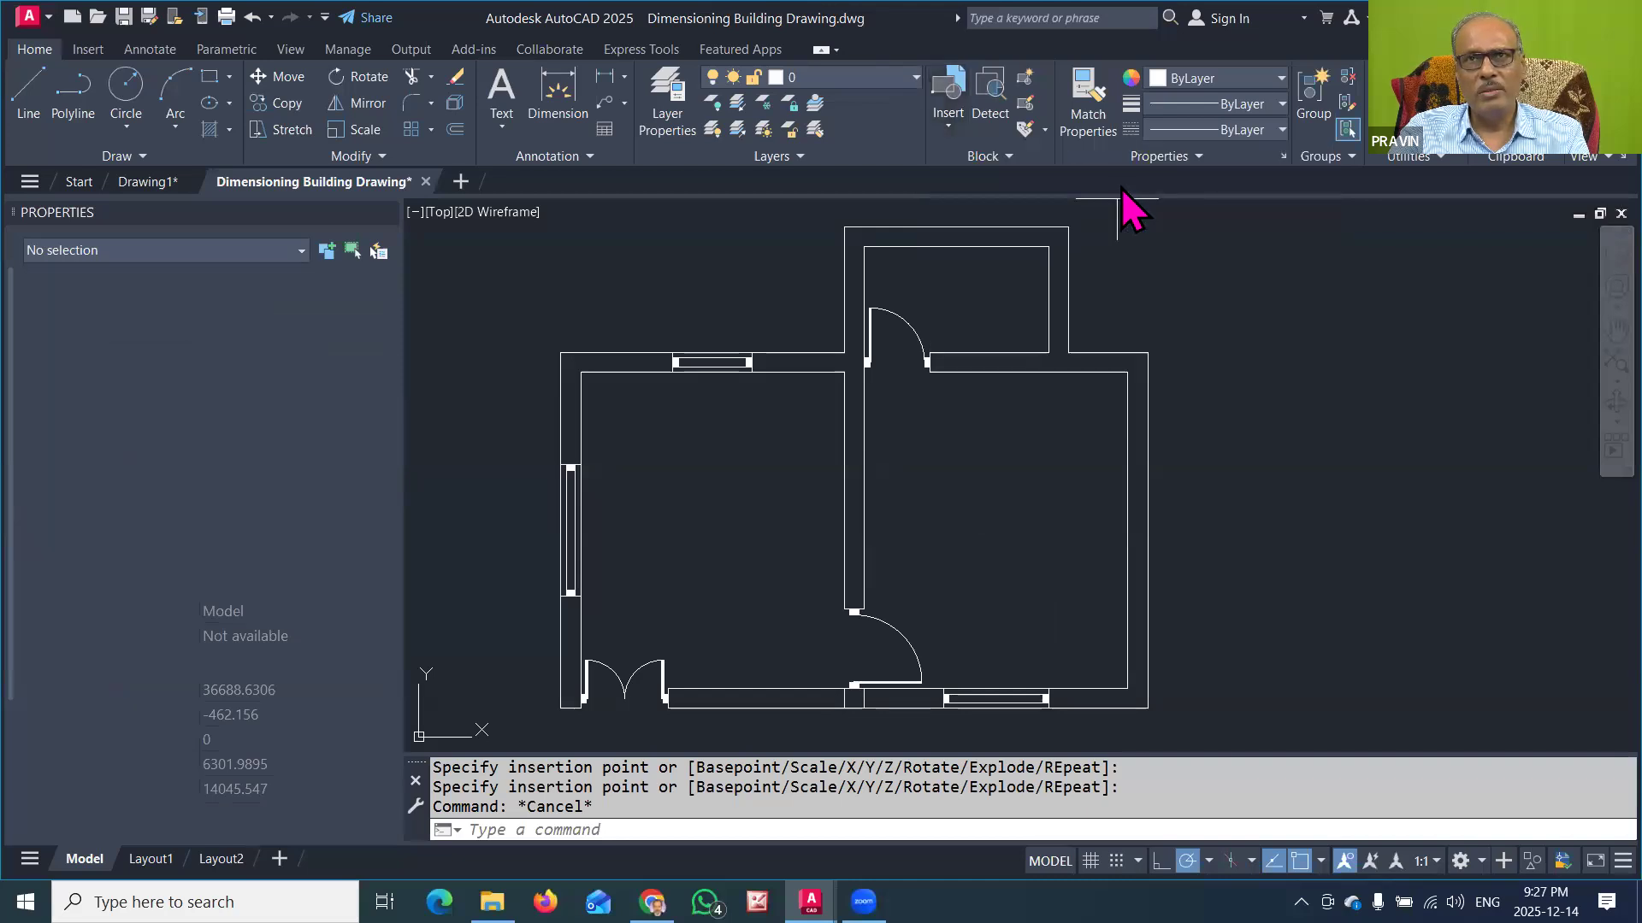
{"action": "mouse_move", "coordinate": [1143, 249]}
{"action": "middle_mouse_down"}
{"action": "mouse_move", "coordinate": [1117, 351]}
{"action": "mouse_move", "coordinate": [1079, 383]}
{"action": "middle_mouse_up"}
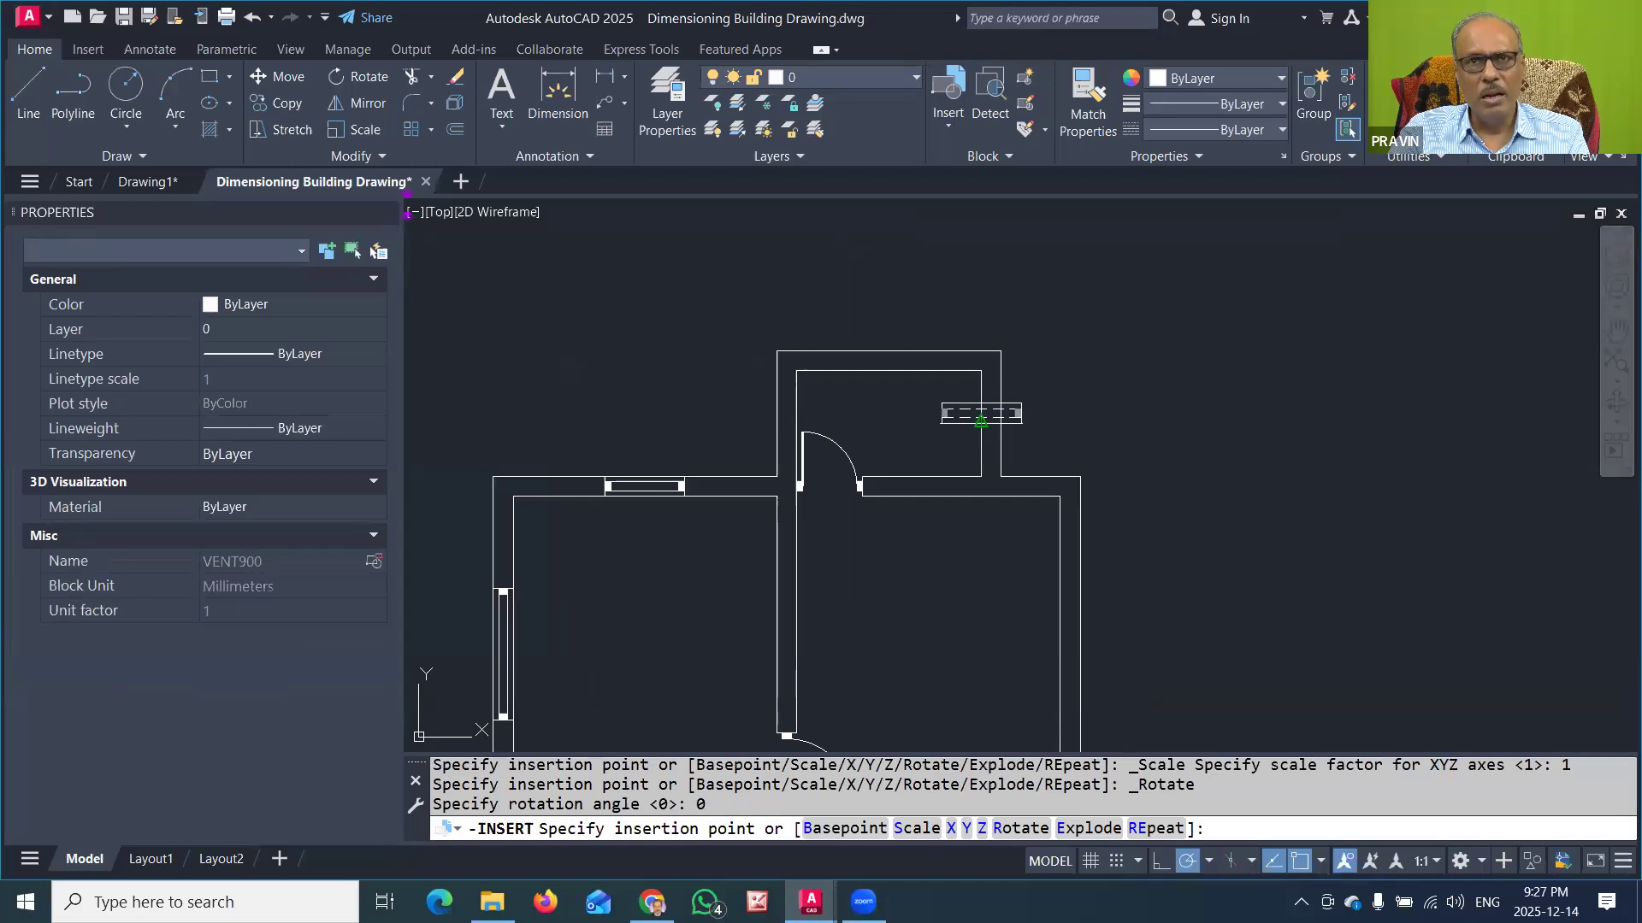
{"action": "left_click", "coordinate": [981, 418]}
Step: Rotate the VENT900 block 270° about its insertion point so it lies within the projecting room's right wall
{"action": "left_click", "coordinate": [992, 417]}
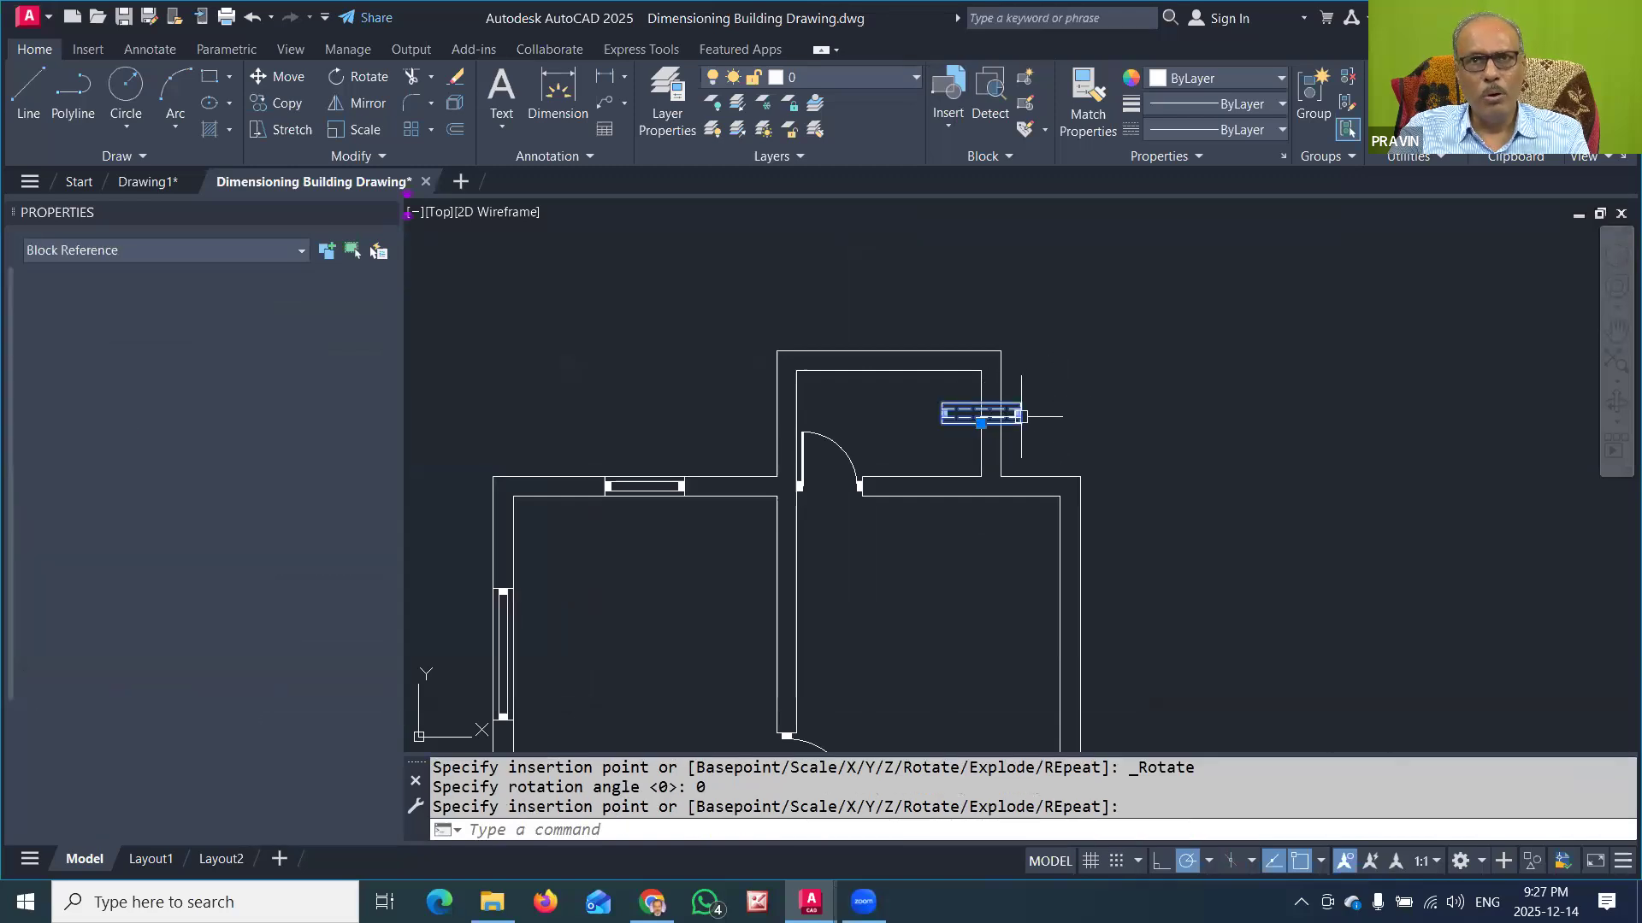
{"action": "left_click", "coordinate": [981, 418]}
{"action": "key", "text": "space"}
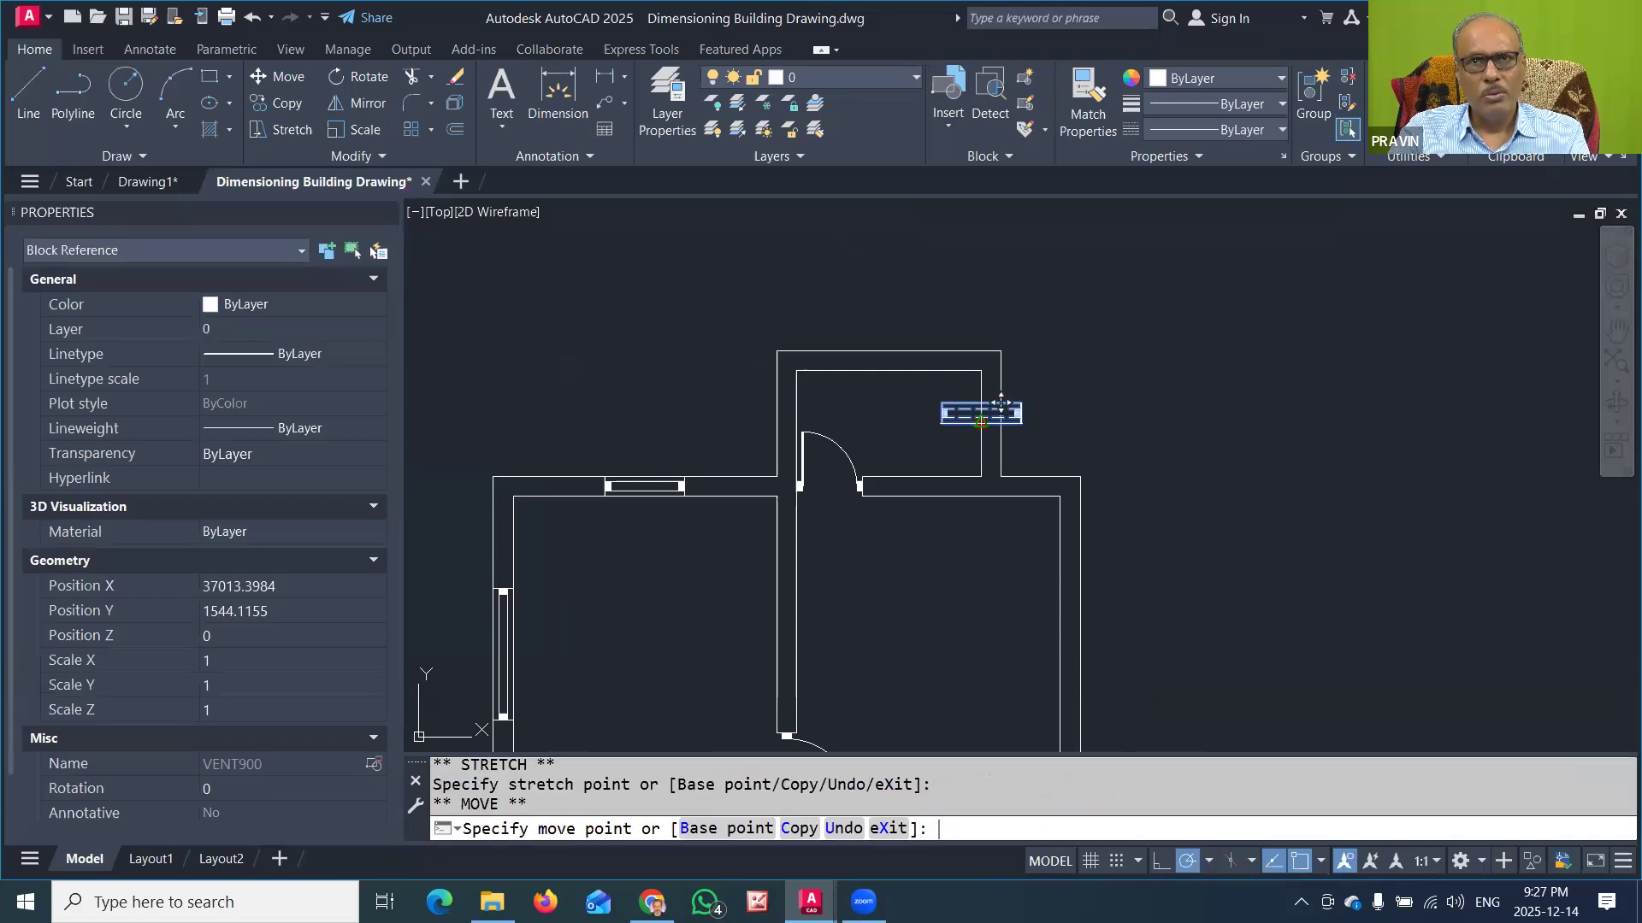
{"action": "key", "text": "space"}
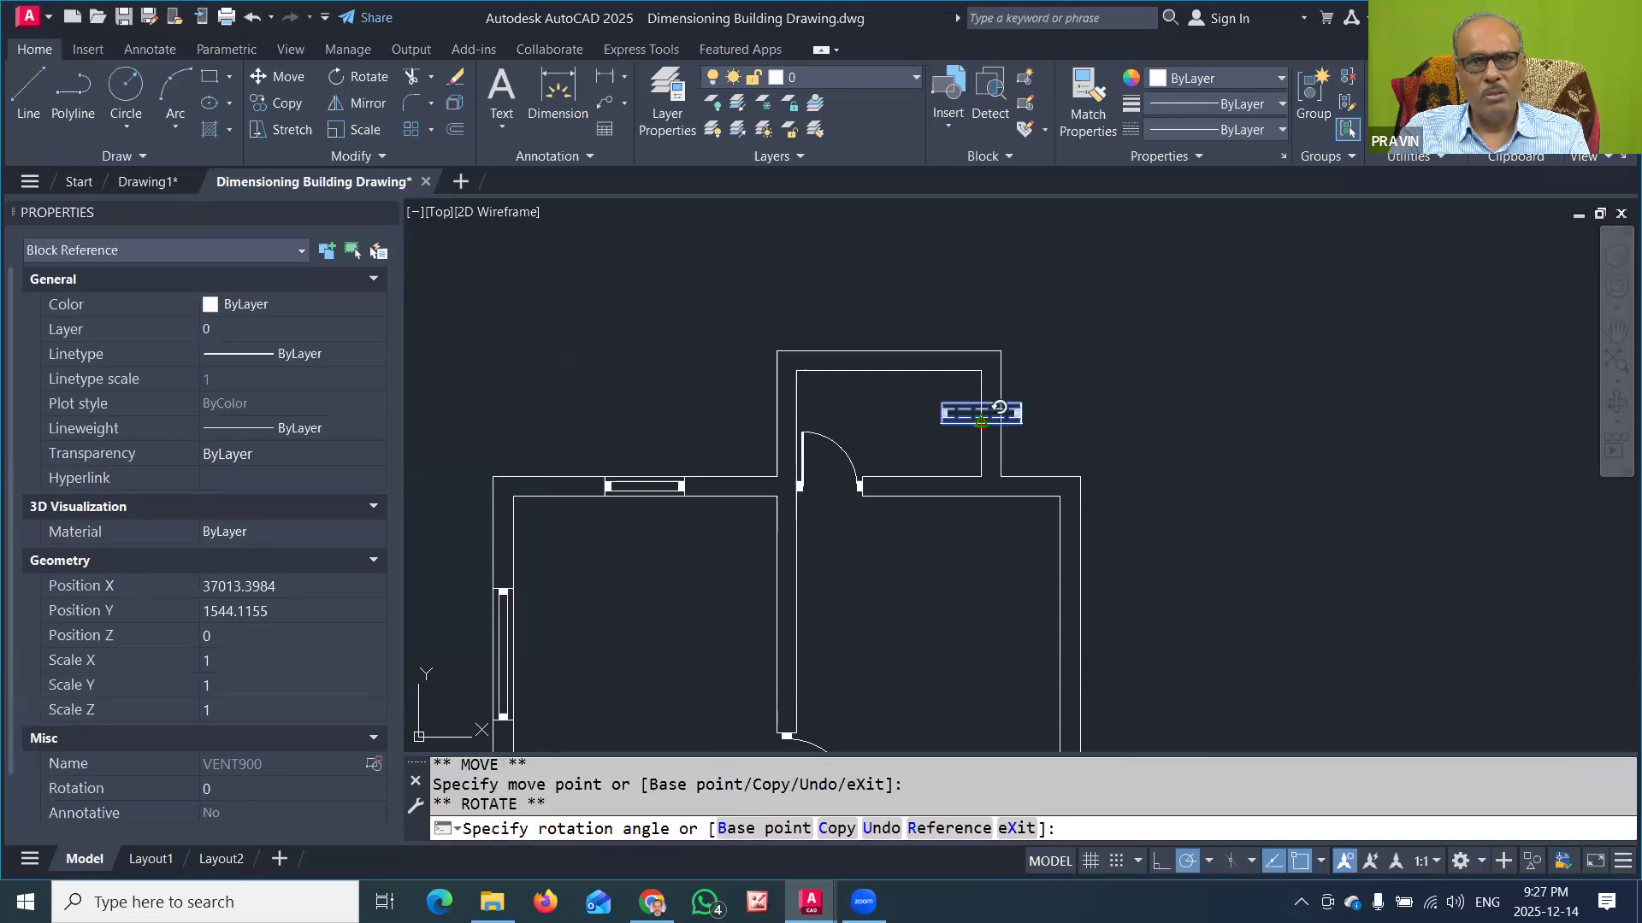
{"action": "left_click", "coordinate": [990, 539]}
{"action": "key", "text": "Escape"}
{"action": "key", "text": "Escape"}
{"action": "scroll", "coordinate": [981, 542], "scroll_direction": "down", "scroll_amount": 3}
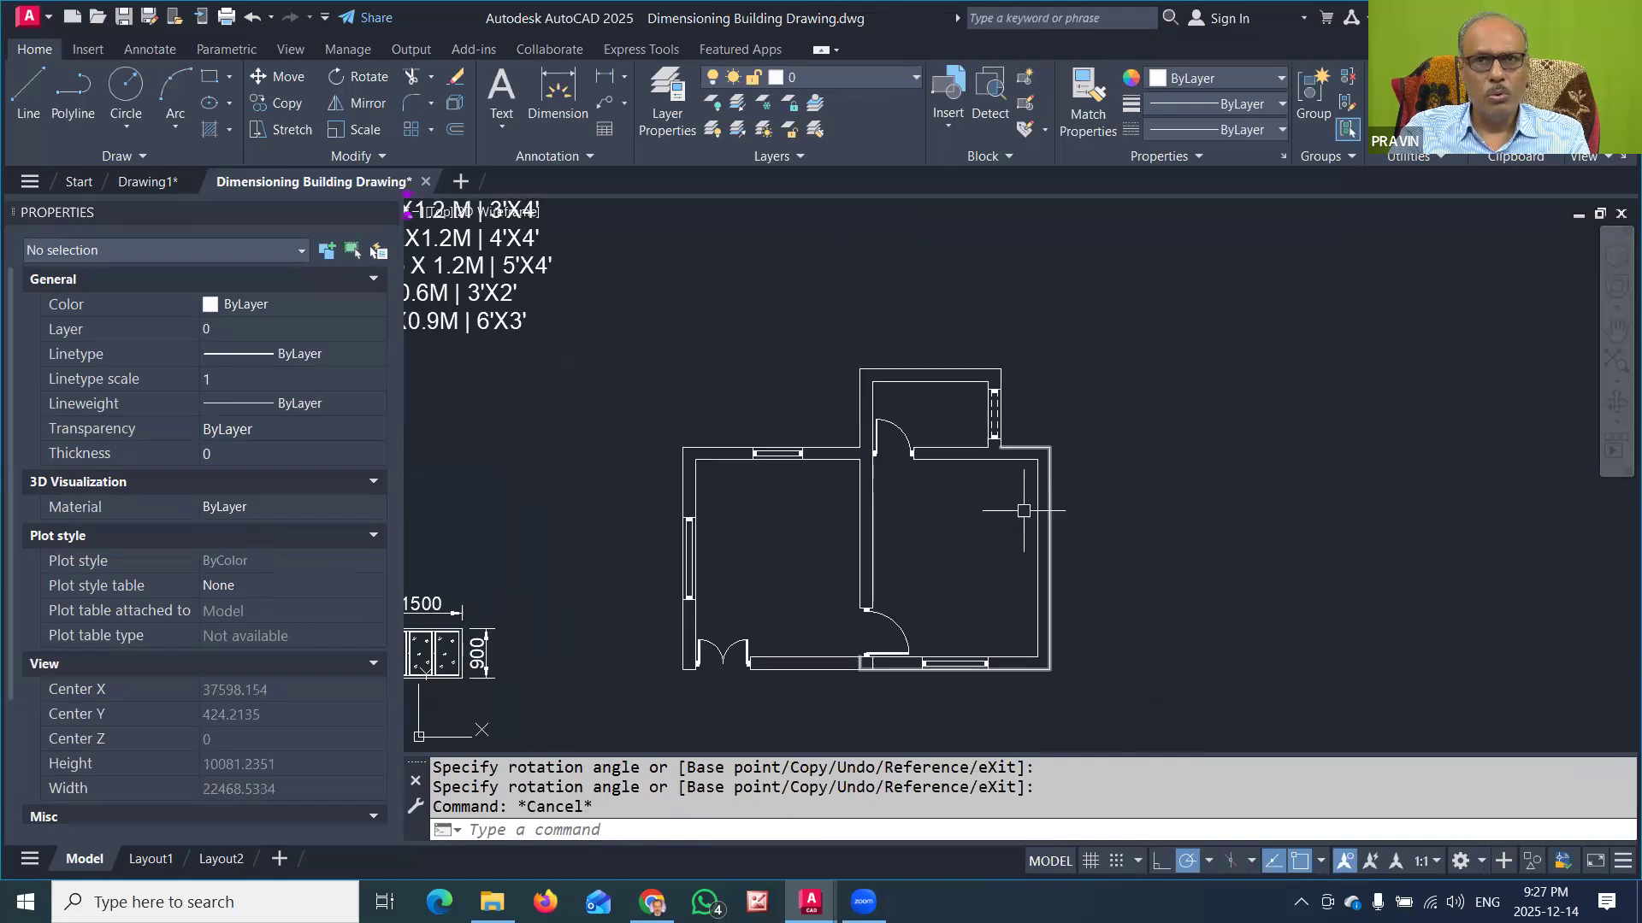
{"action": "middle_click_drag", "start_coordinate": [979, 532], "coordinate": [1024, 446]}
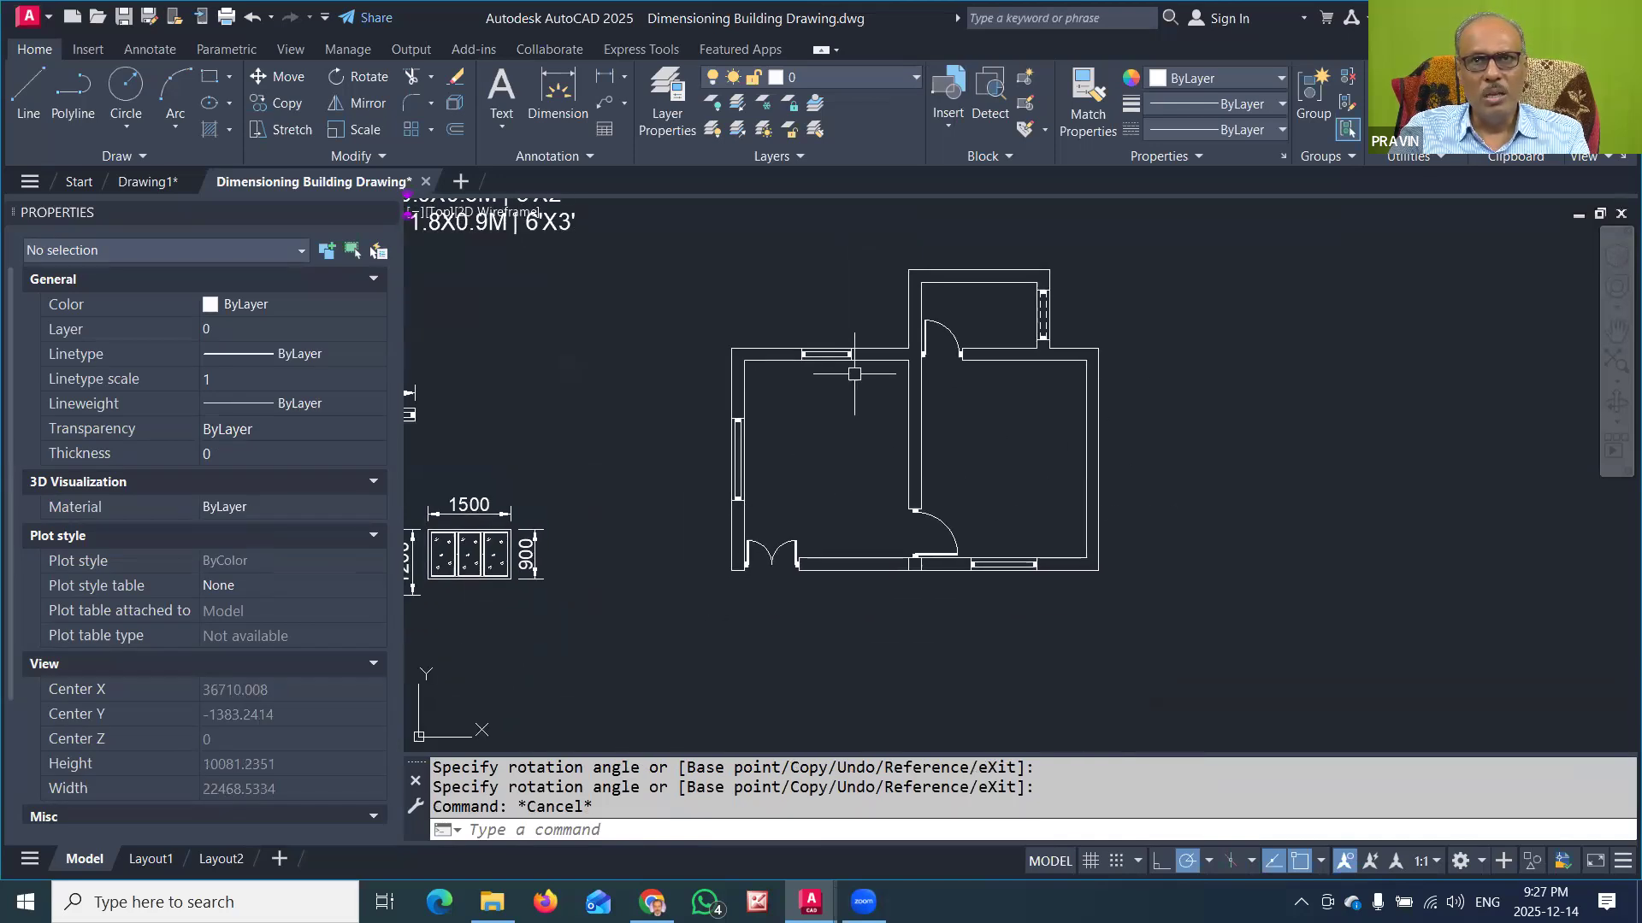
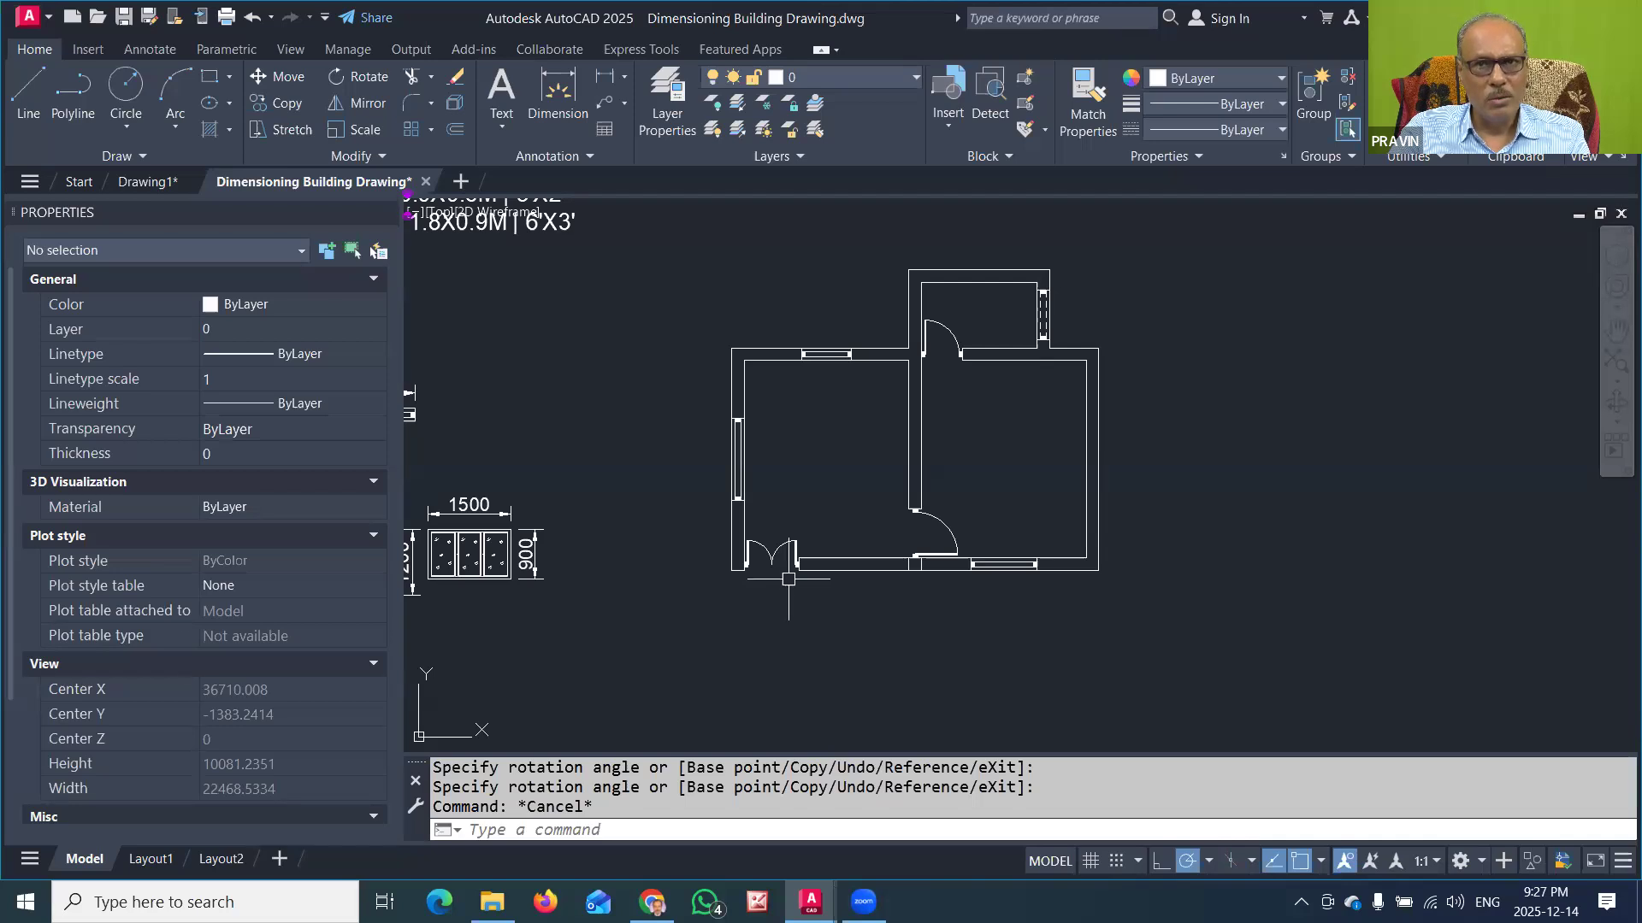
Step: Draw a line across the double door opening along the outer face of the left room's lower wall
{"action": "left_click", "coordinate": [28, 94]}
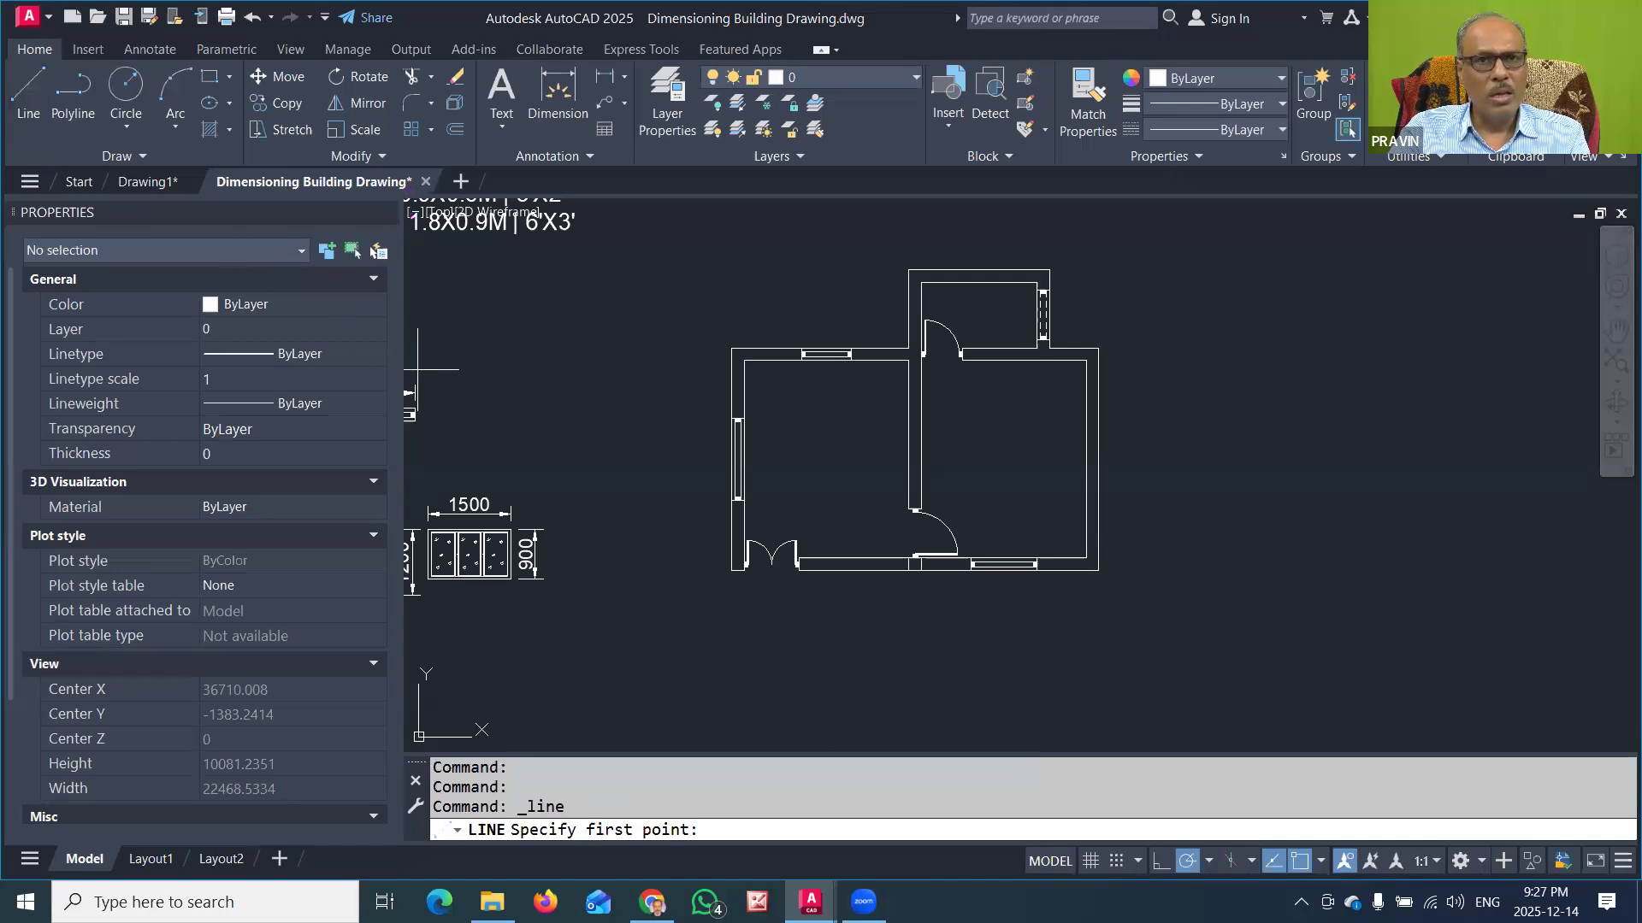
{"action": "scroll", "coordinate": [758, 587], "scroll_direction": "up", "scroll_amount": 4}
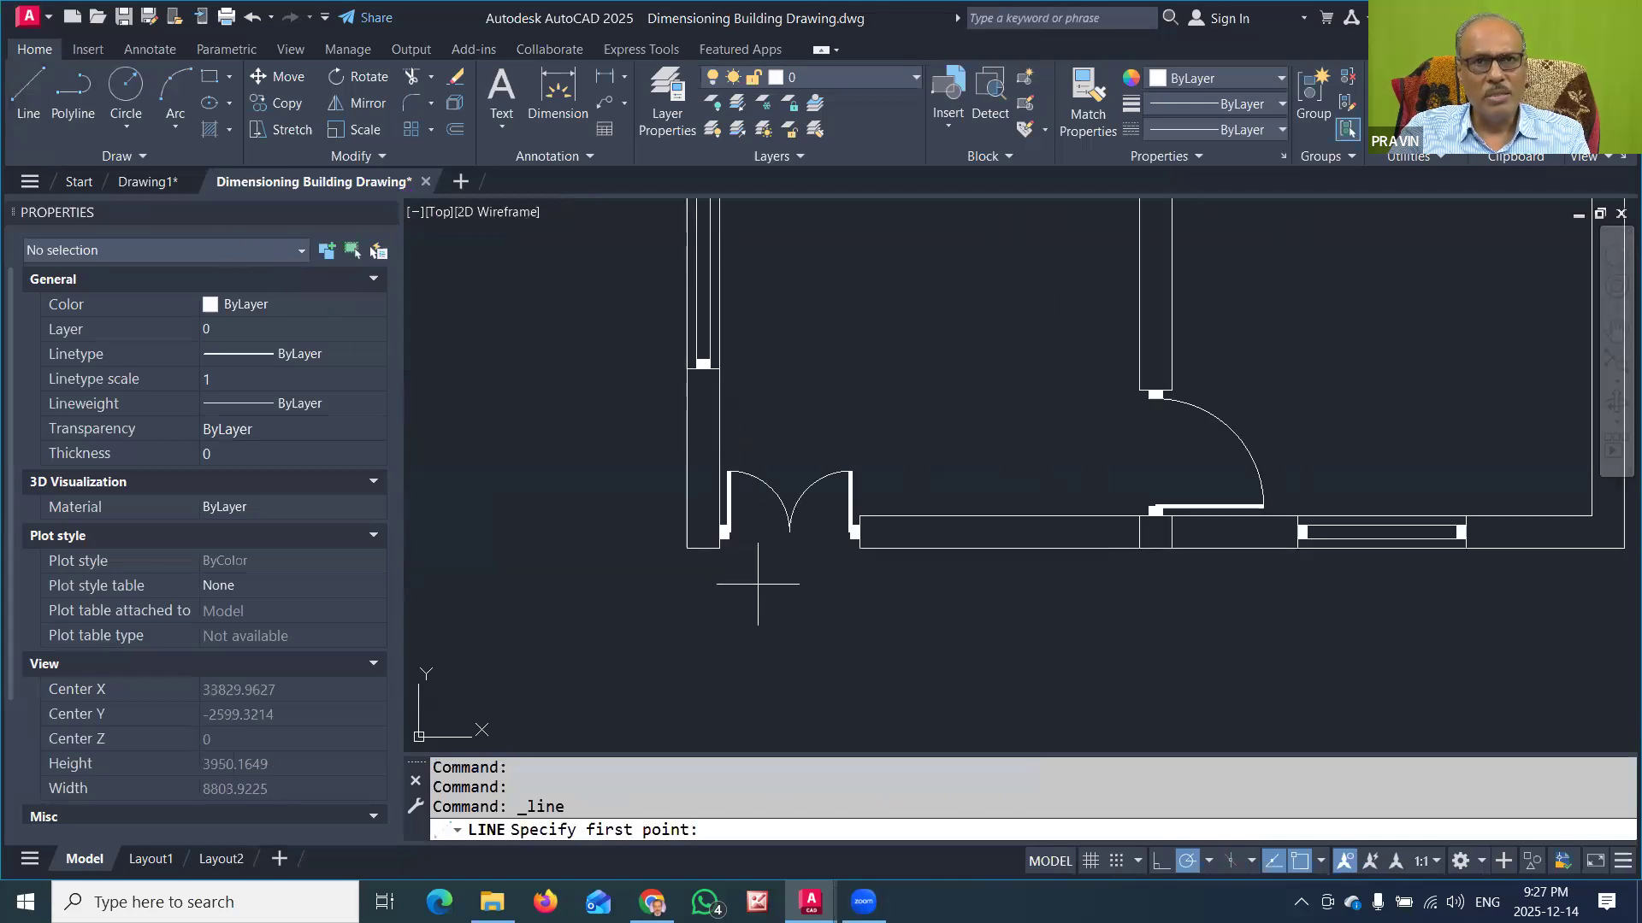
{"action": "left_click", "coordinate": [719, 548]}
{"action": "left_click", "coordinate": [855, 547]}
{"action": "key", "text": "Escape"}
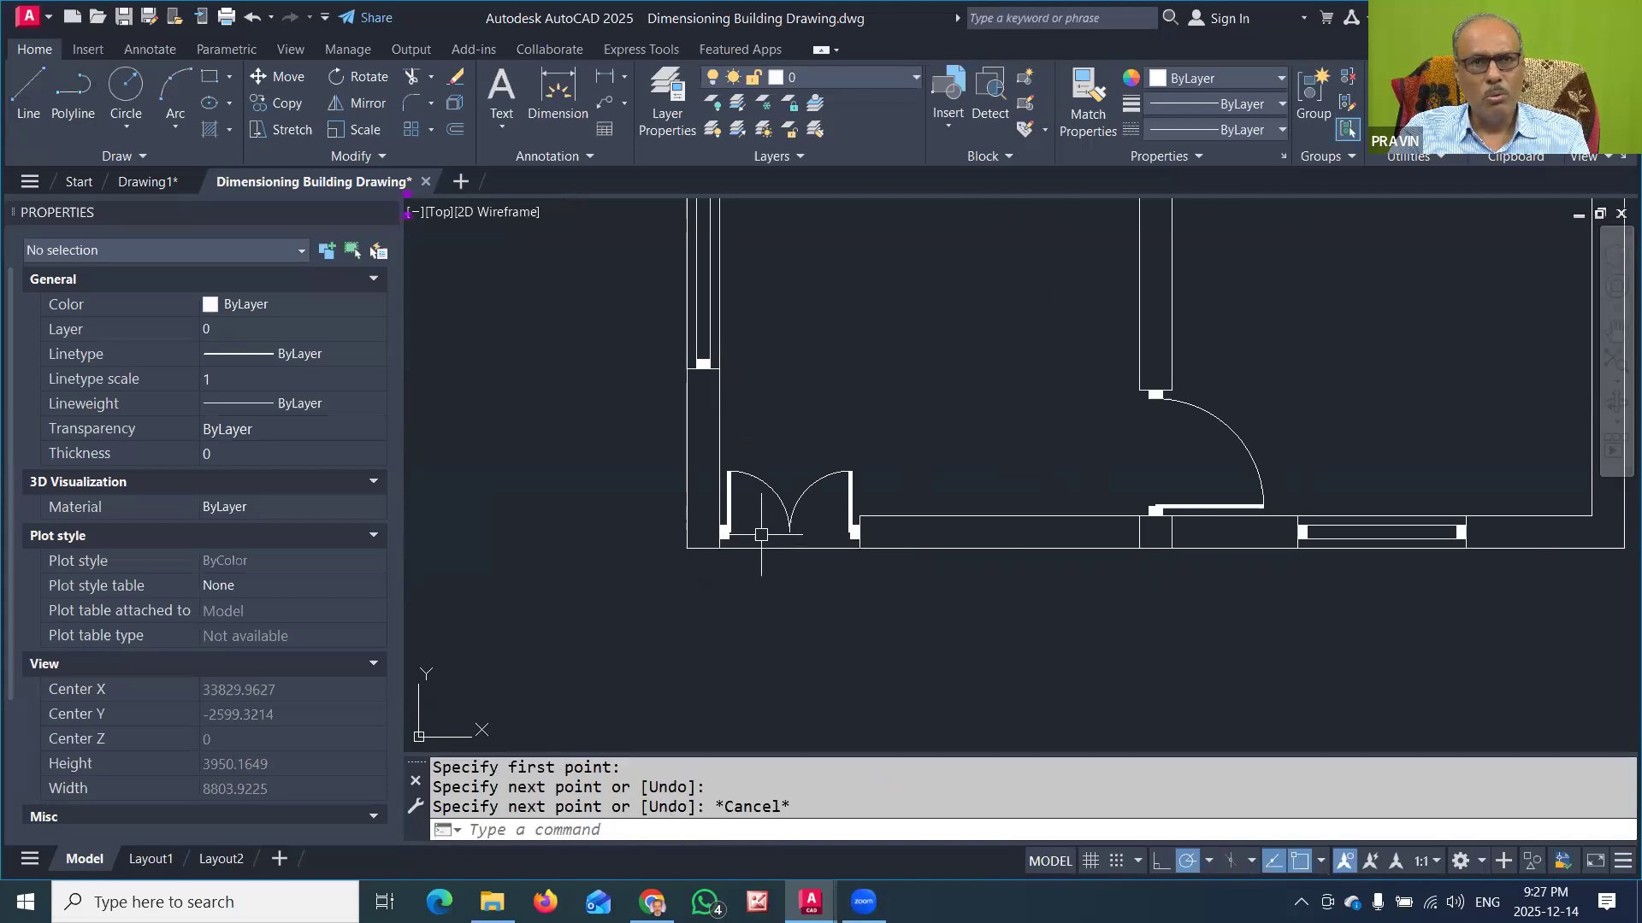
Step: Draw an entrance step outline 600 deep, from 230 right of the double door opening to the building's lower-left outer corner
{"action": "middle_click_drag", "start_coordinate": [778, 625], "coordinate": [780, 542]}
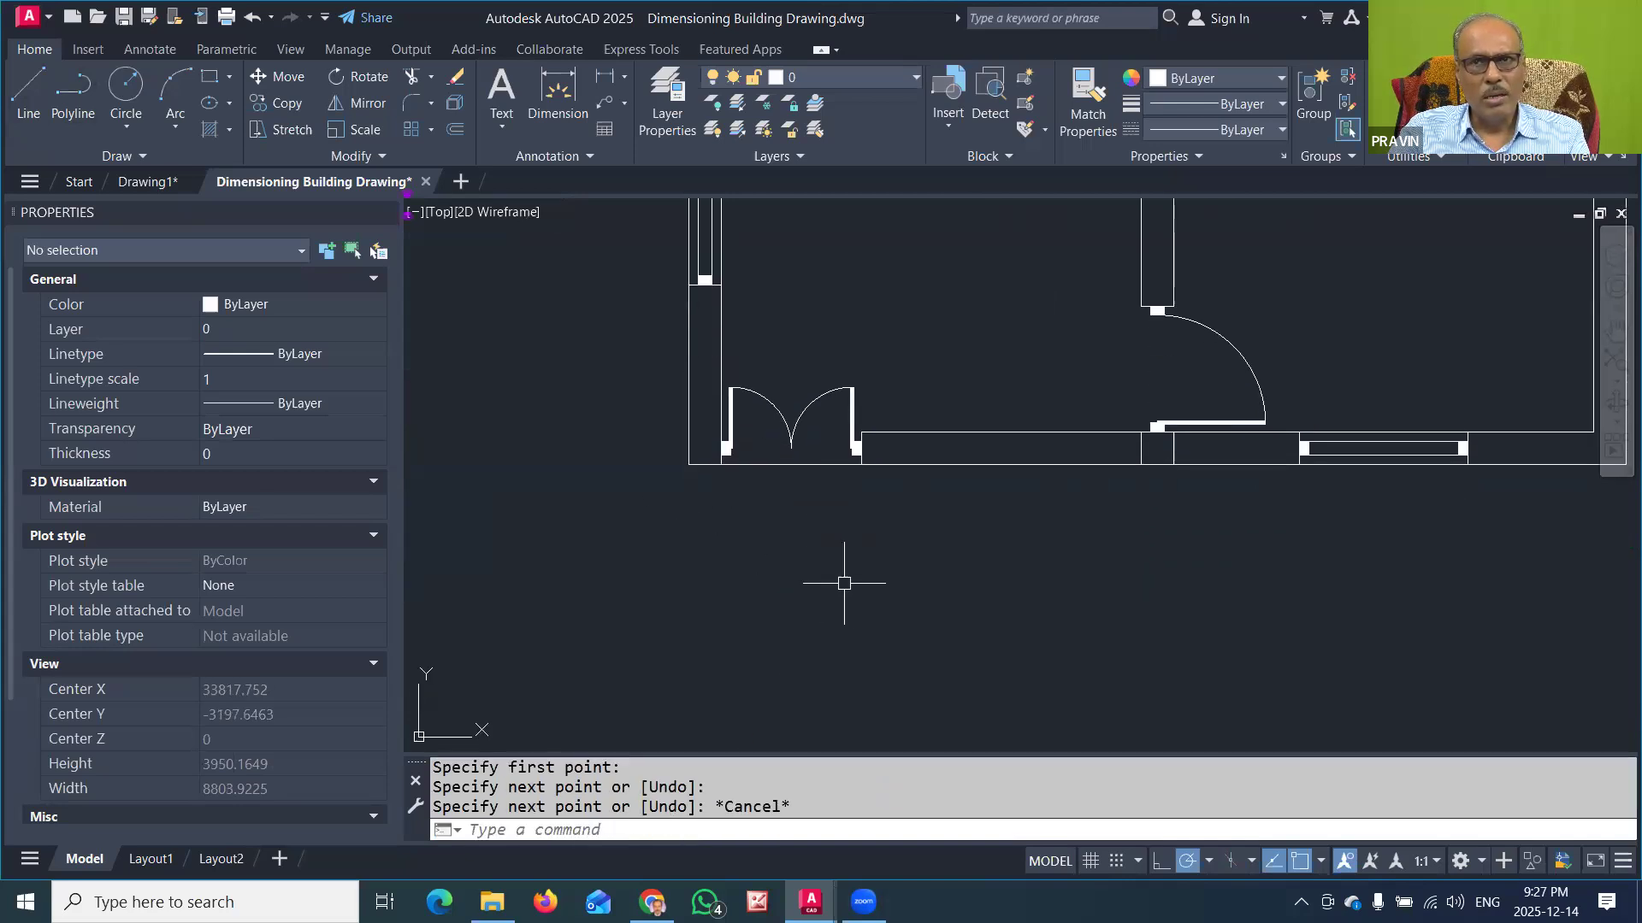
{"action": "left_click", "coordinate": [26, 94]}
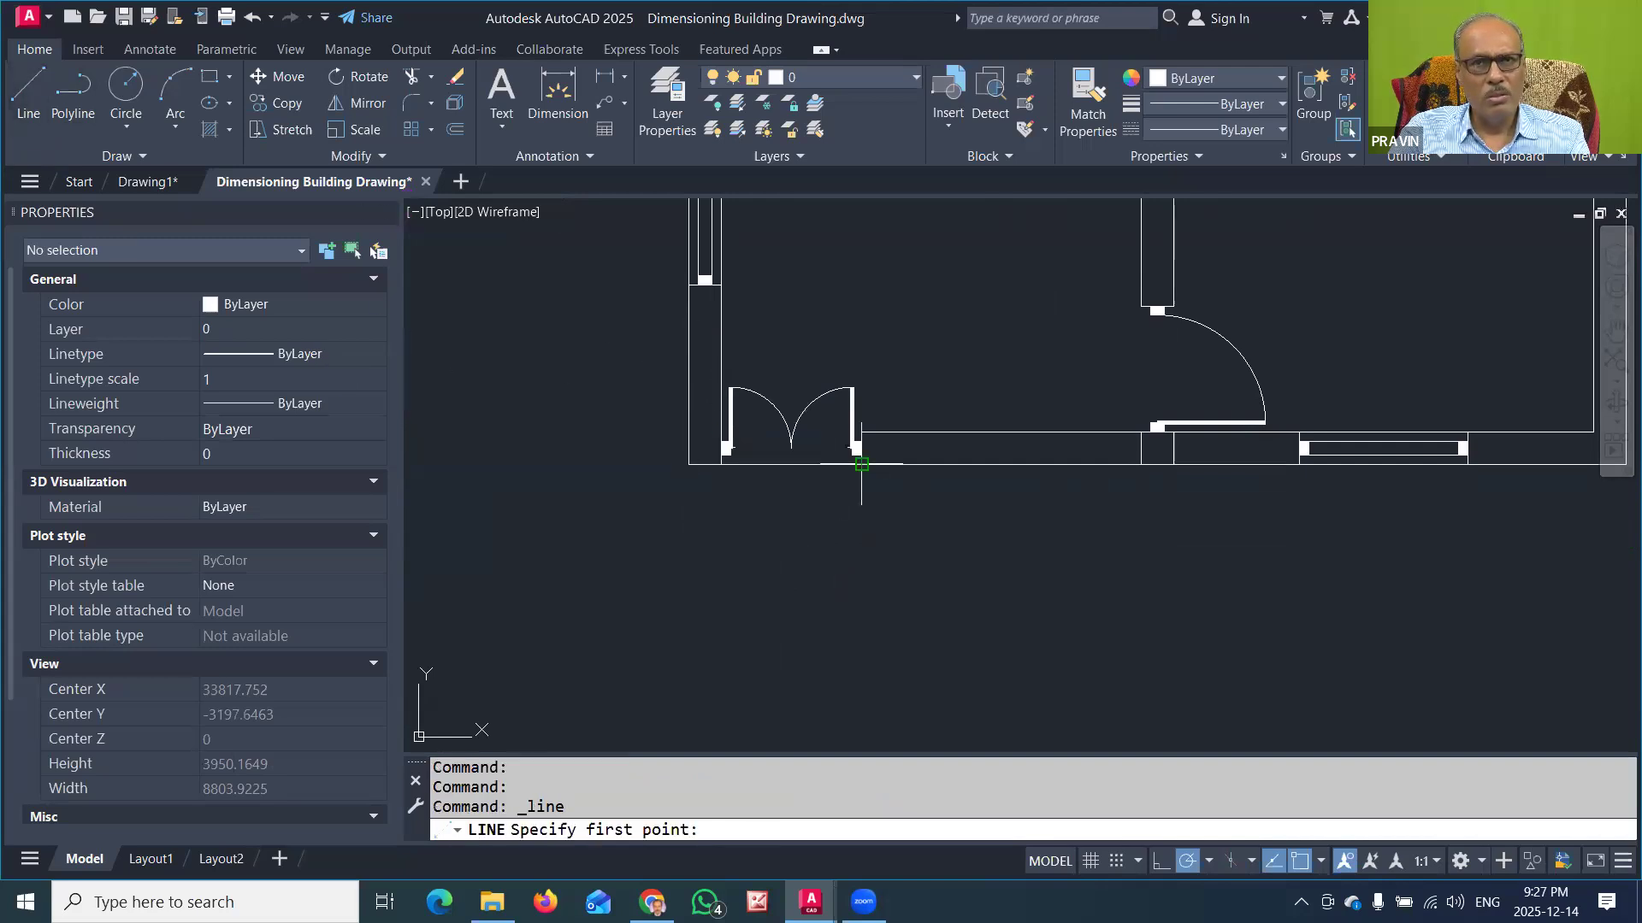
{"action": "type", "text": "230"}
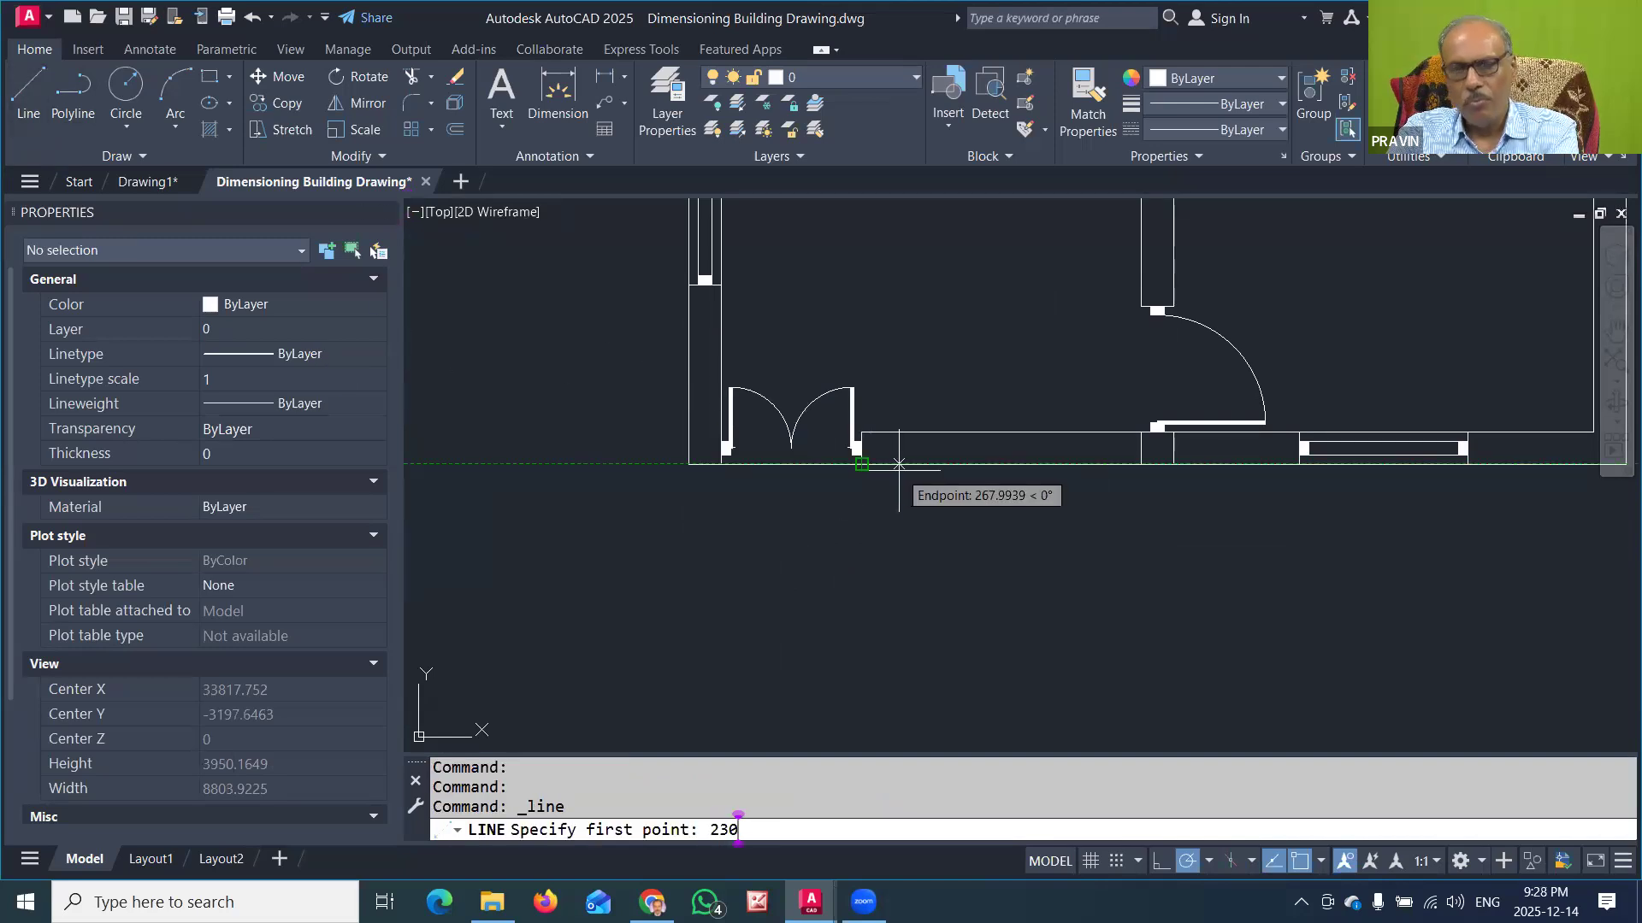
{"action": "key", "text": "Return"}
{"action": "type", "text": "600"}
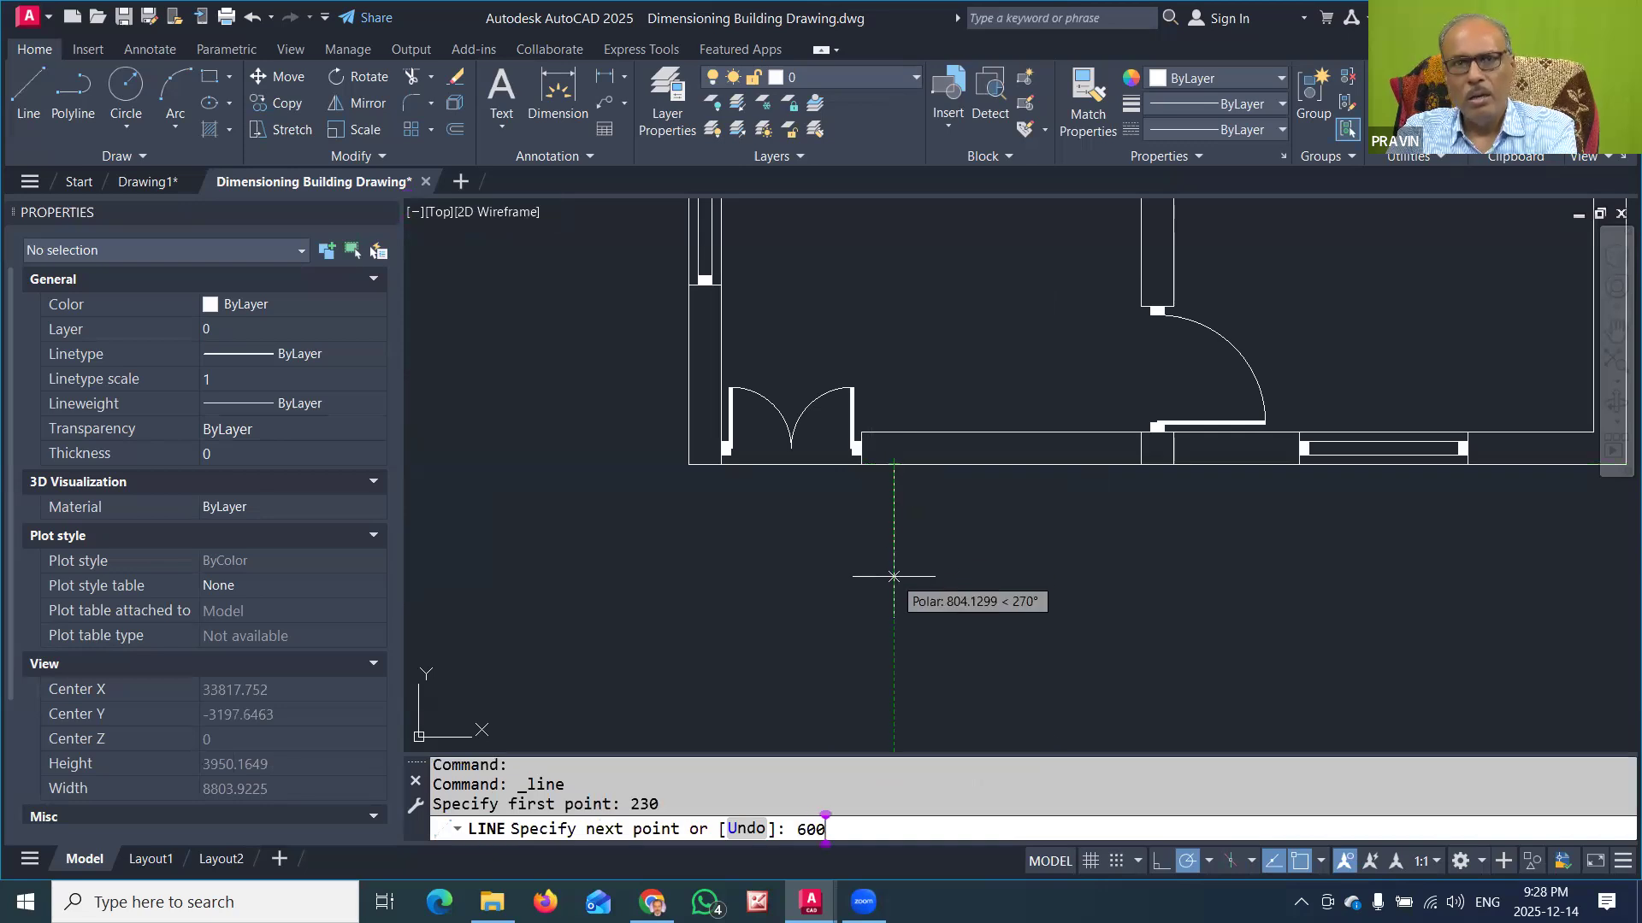
{"action": "key", "text": "Return"}
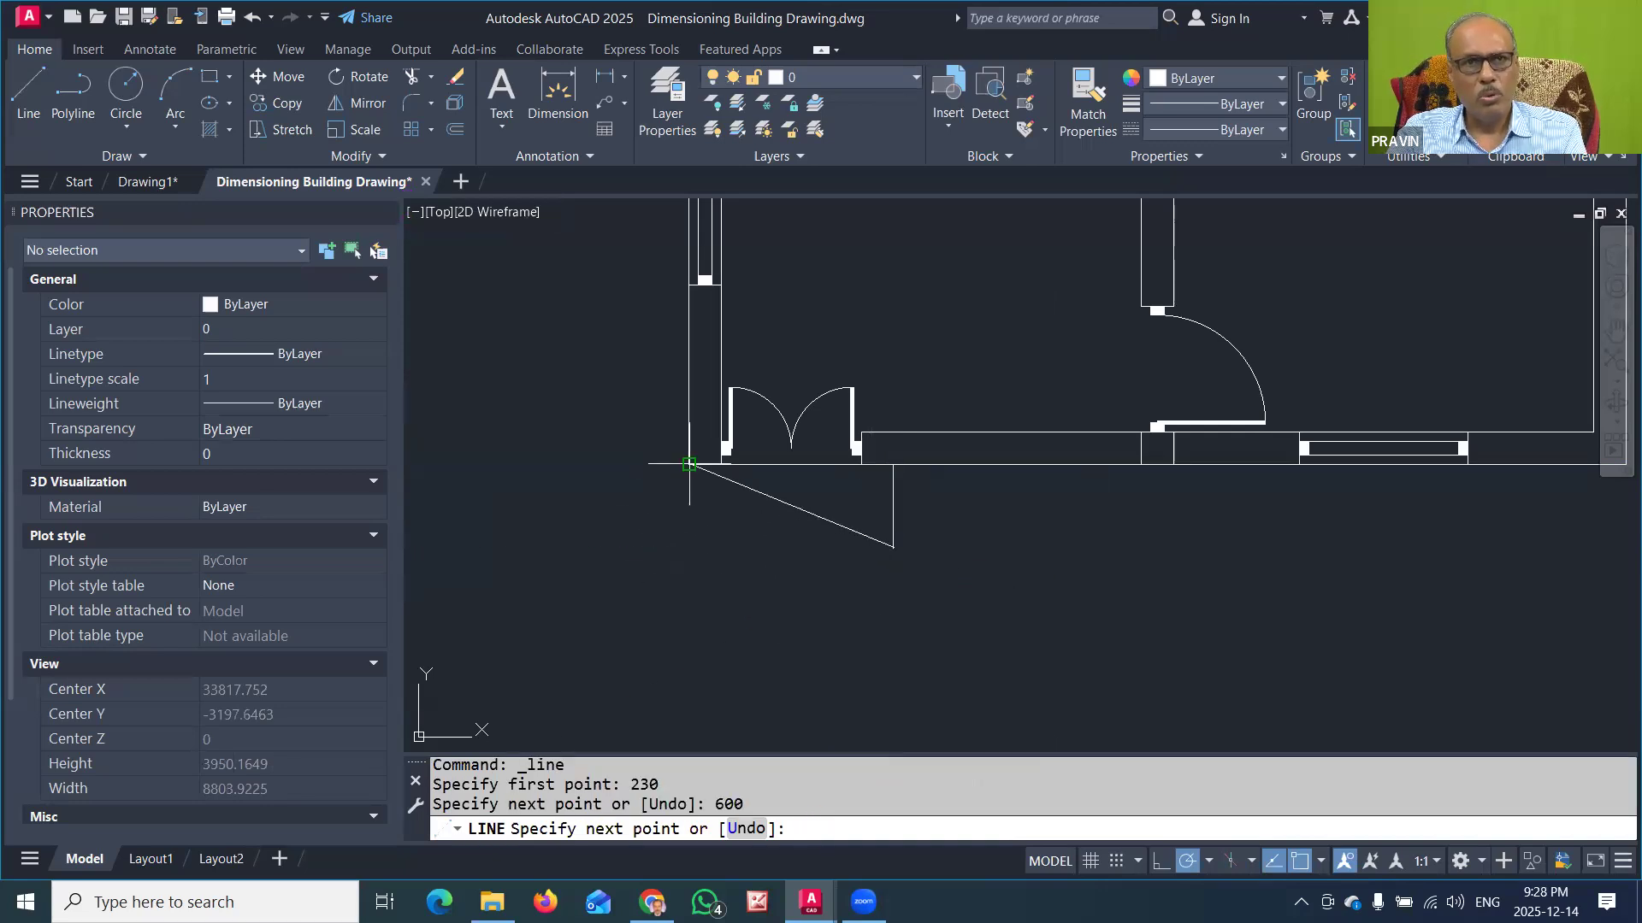
{"action": "left_click", "coordinate": [690, 548]}
{"action": "left_click", "coordinate": [689, 465]}
{"action": "key", "text": "Return"}
Step: Divide the entrance step outline with a horizontal line from its left edge's midpoint to its right edge
{"action": "key", "text": "Return"}
{"action": "left_click", "coordinate": [691, 504]}
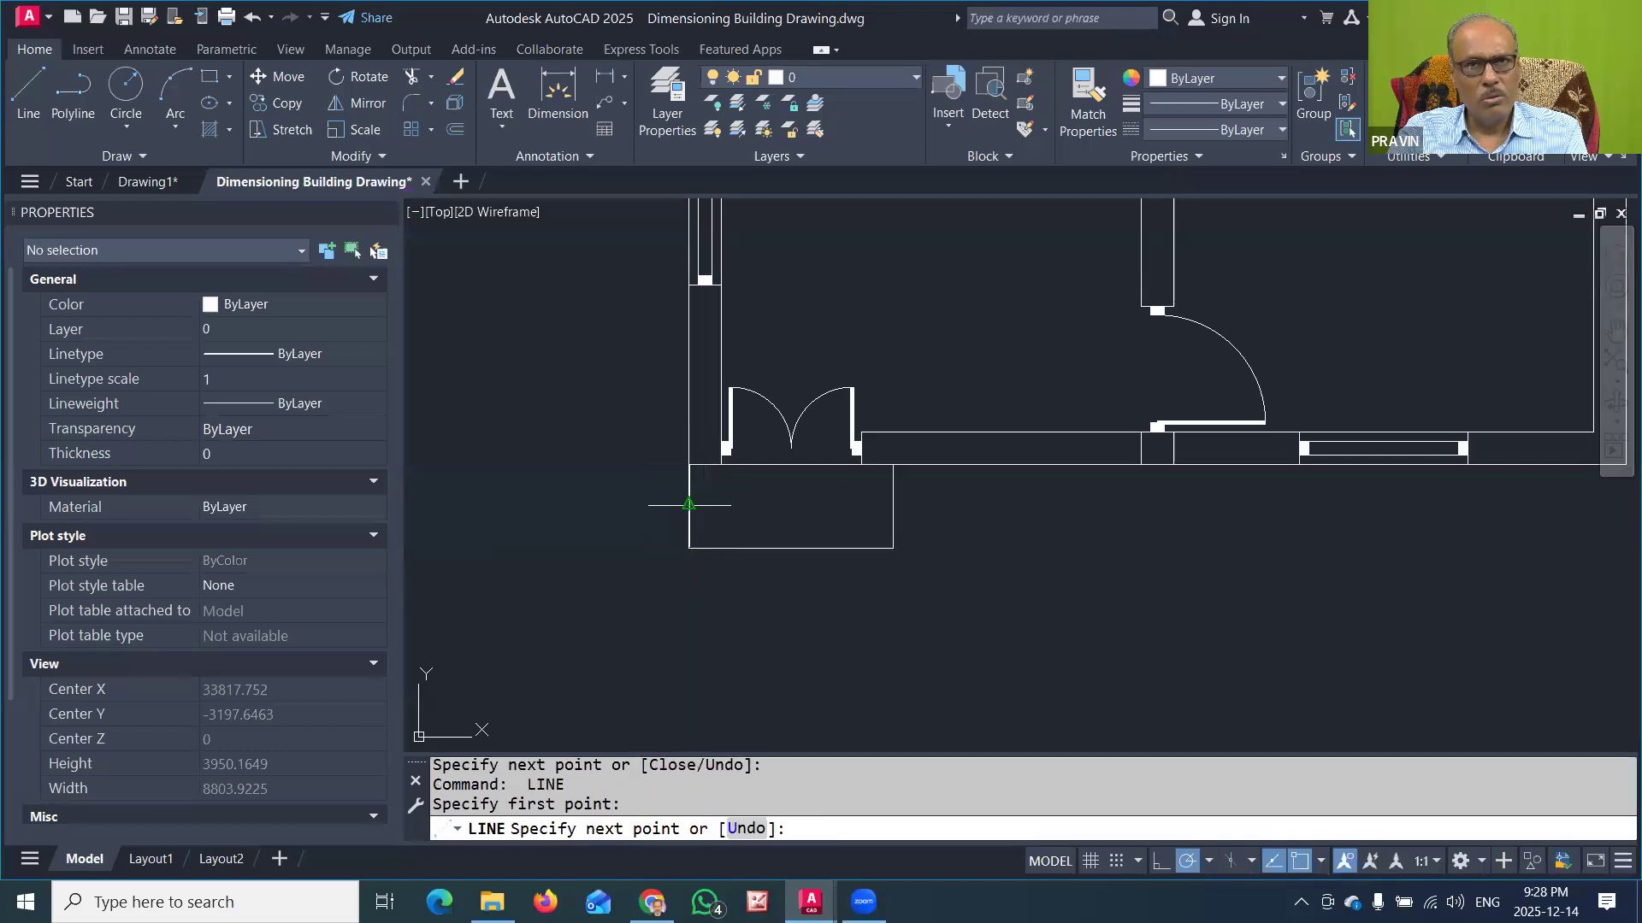
{"action": "left_click", "coordinate": [891, 507]}
{"action": "key", "text": "Return"}
{"action": "scroll", "coordinate": [865, 526], "scroll_direction": "down", "scroll_amount": 5}
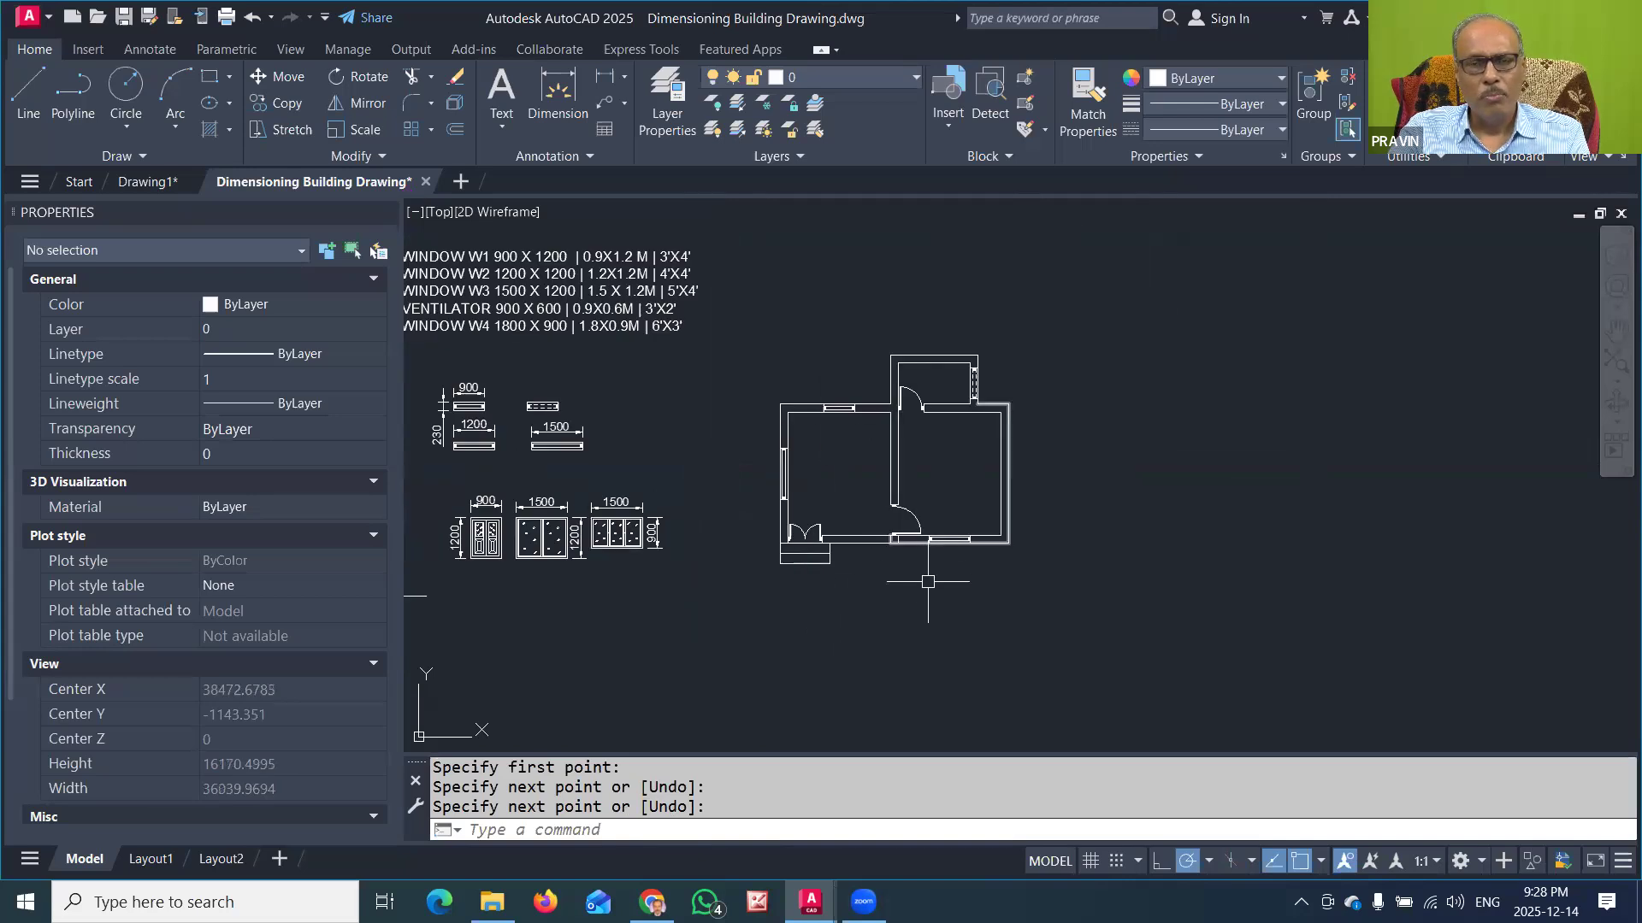
{"action": "scroll", "coordinate": [827, 528], "scroll_direction": "up", "scroll_amount": 2}
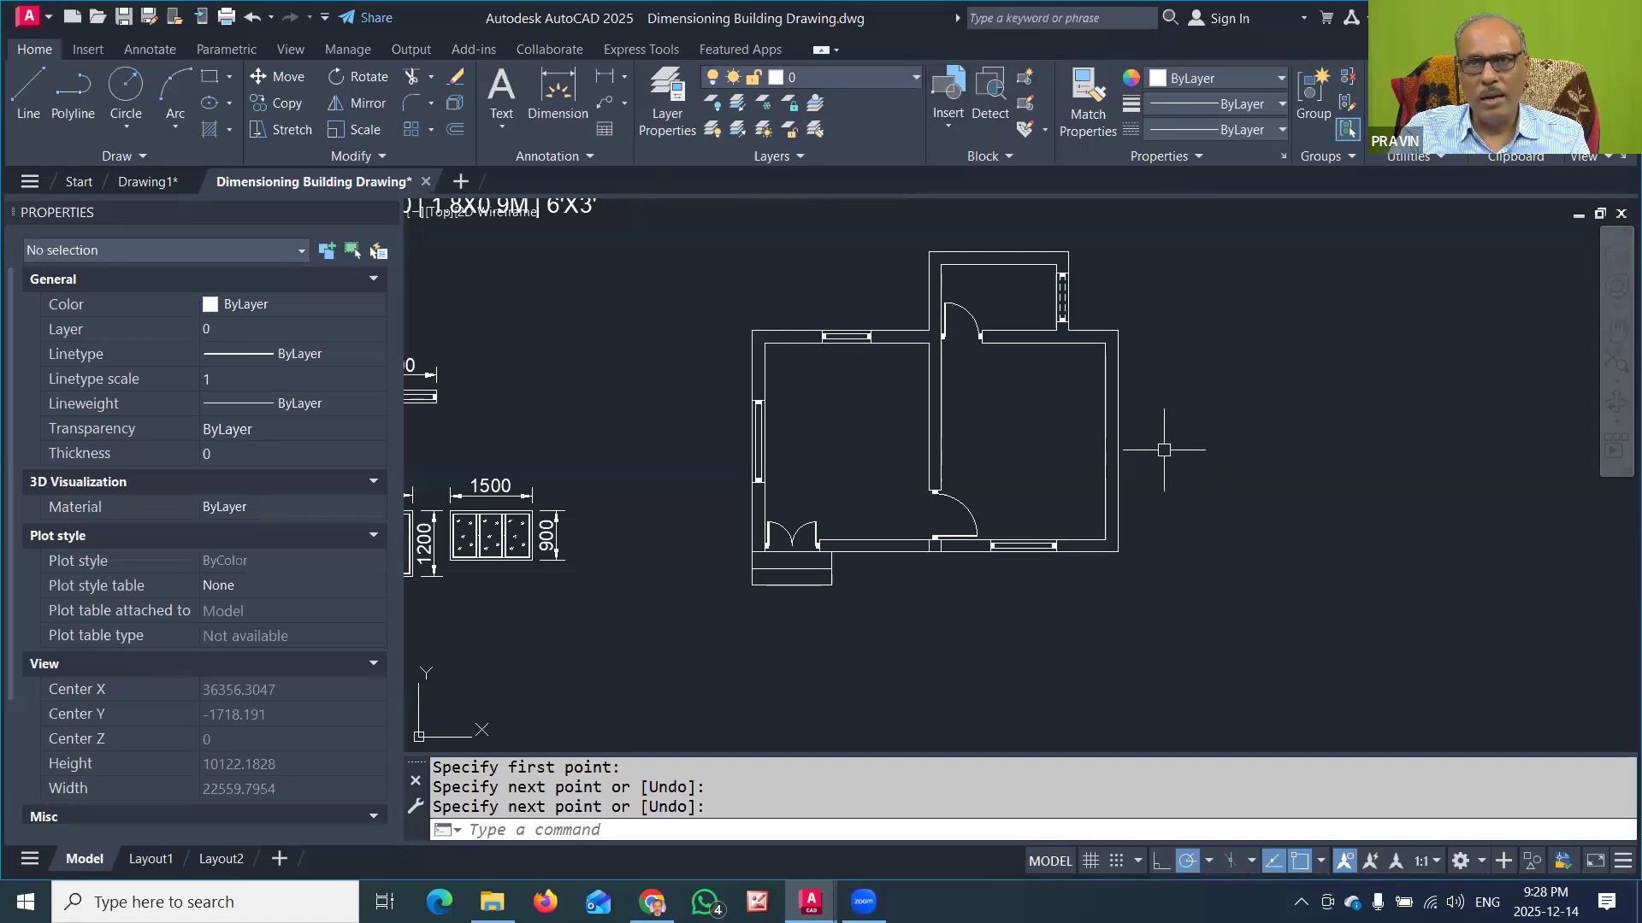
{"action": "left_click", "coordinate": [1378, 387]}
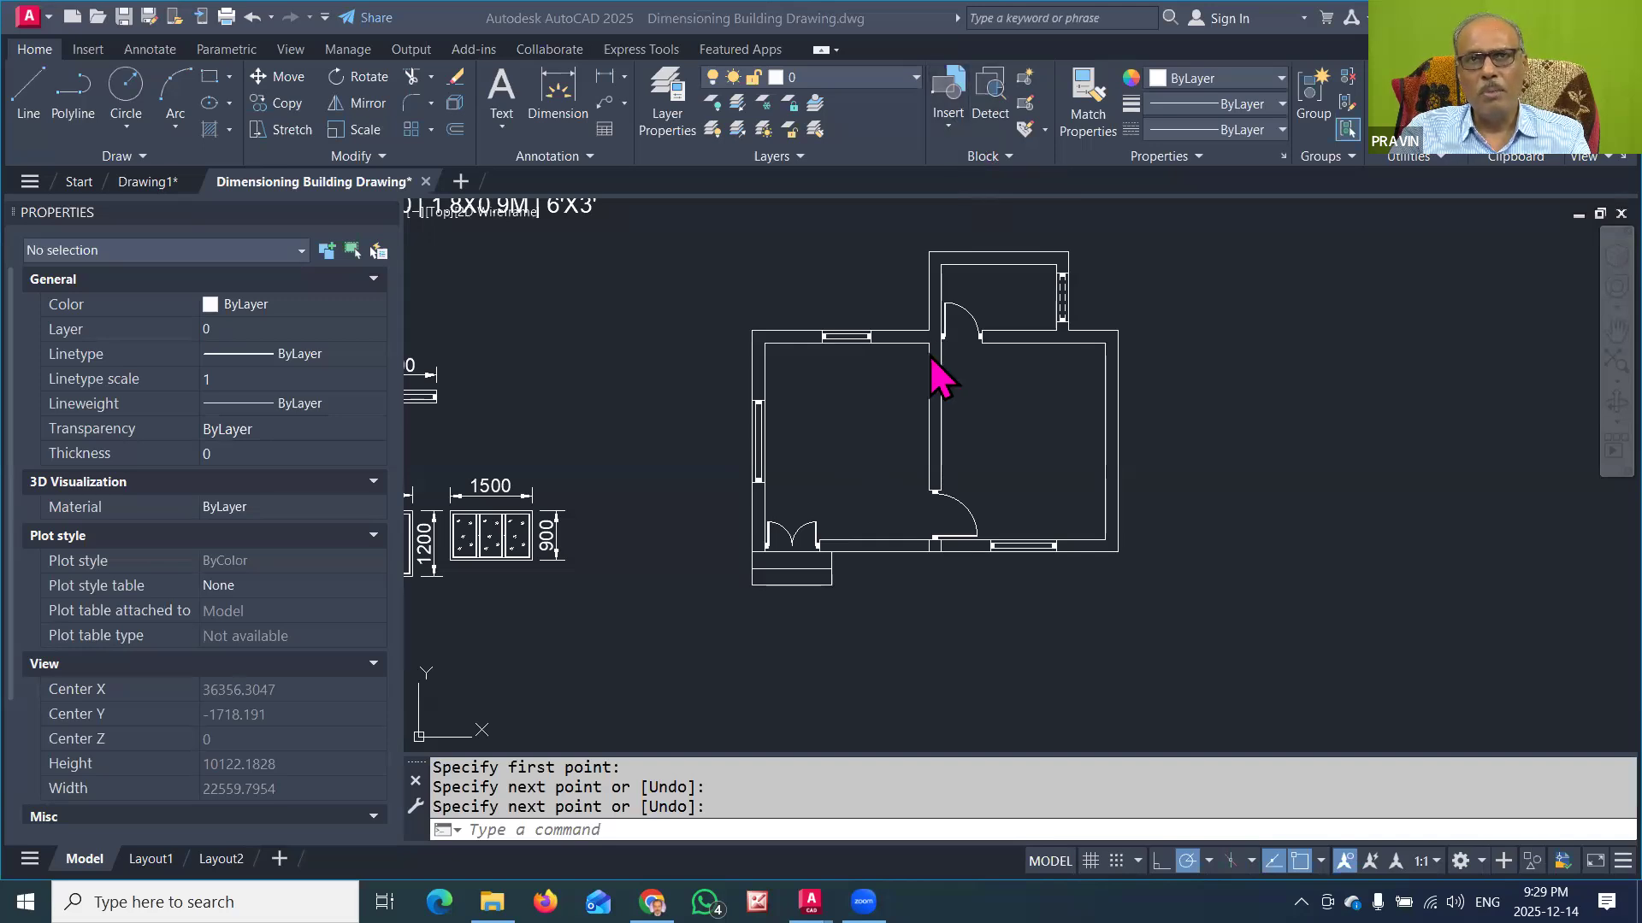
{"action": "left_click", "coordinate": [851, 431]}
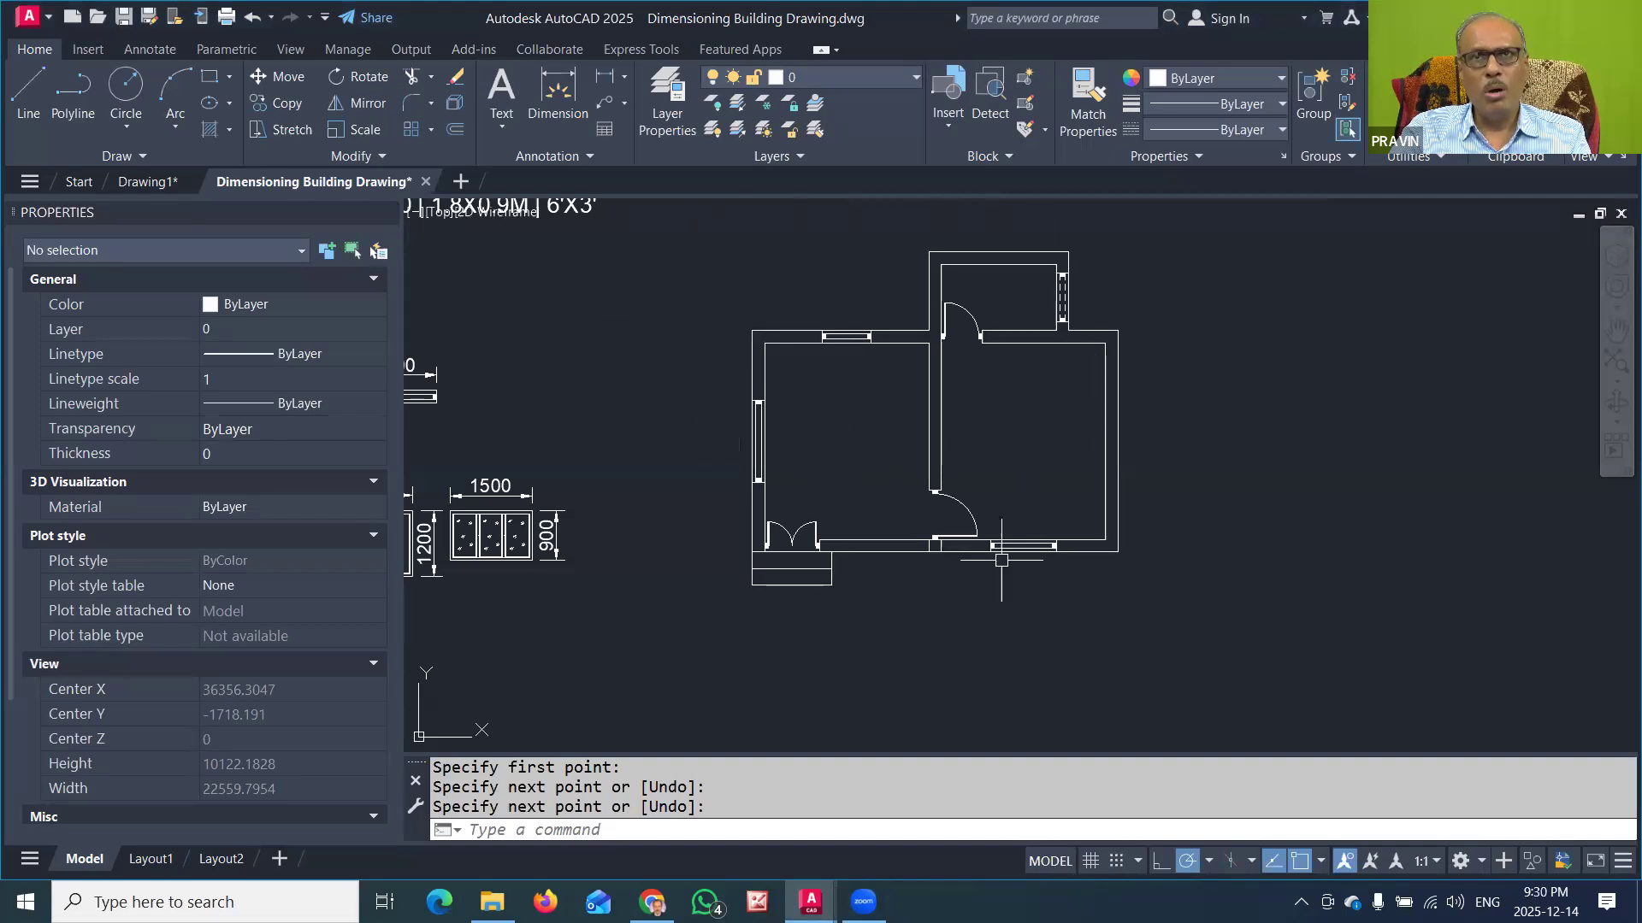
{"action": "left_click", "coordinate": [950, 117]}
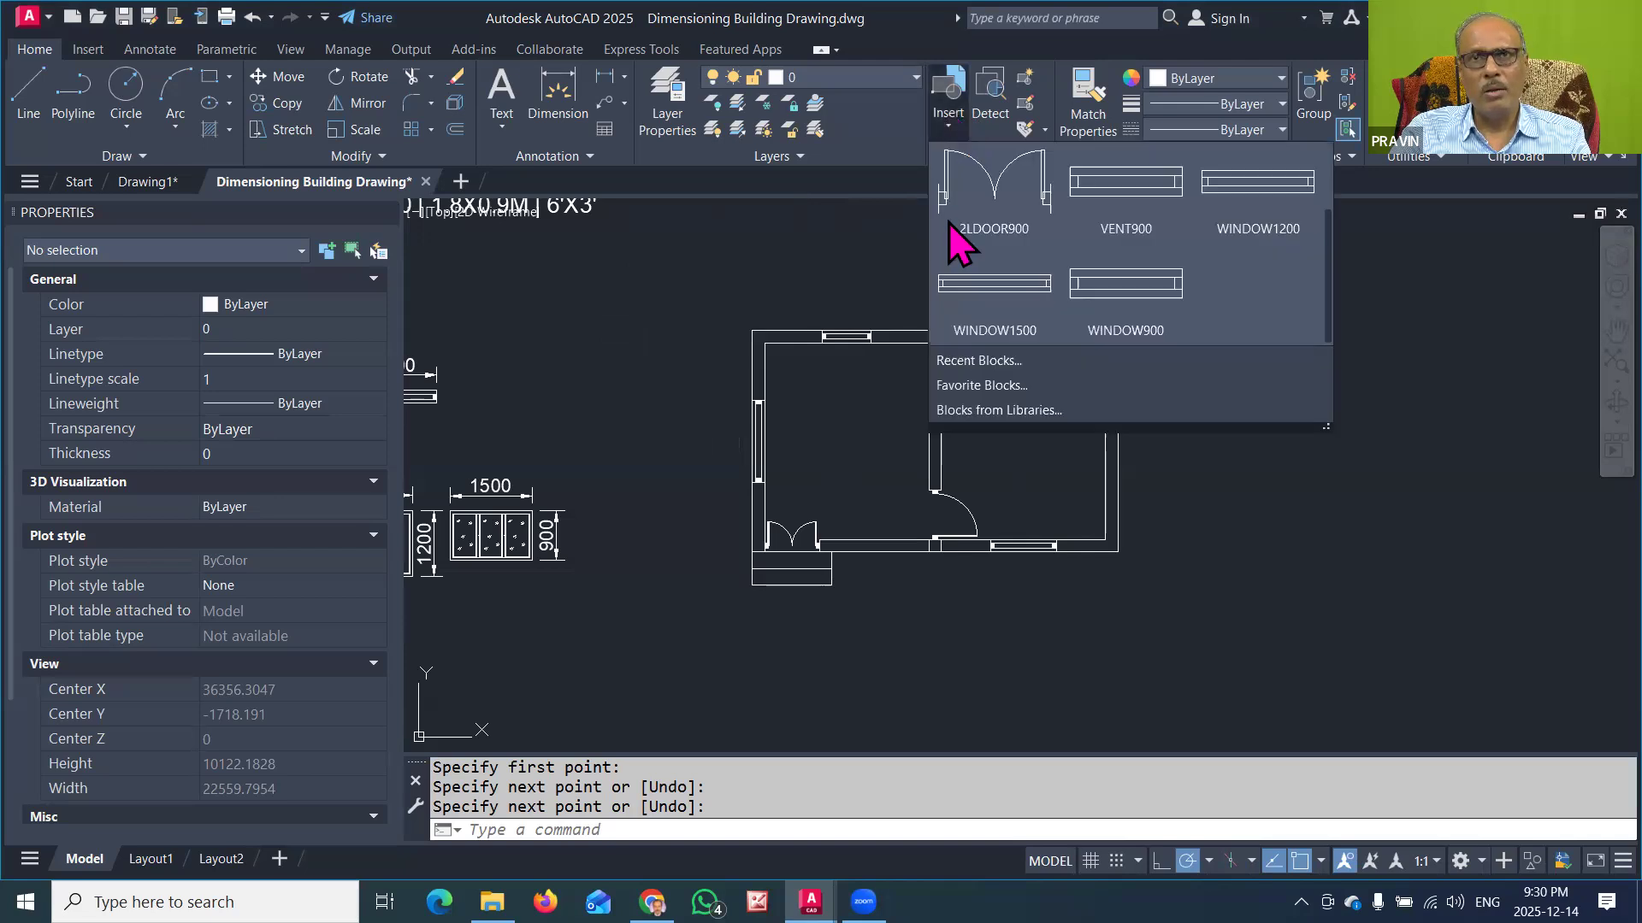
{"action": "scroll", "coordinate": [1243, 278], "scroll_direction": "up", "scroll_amount": 2}
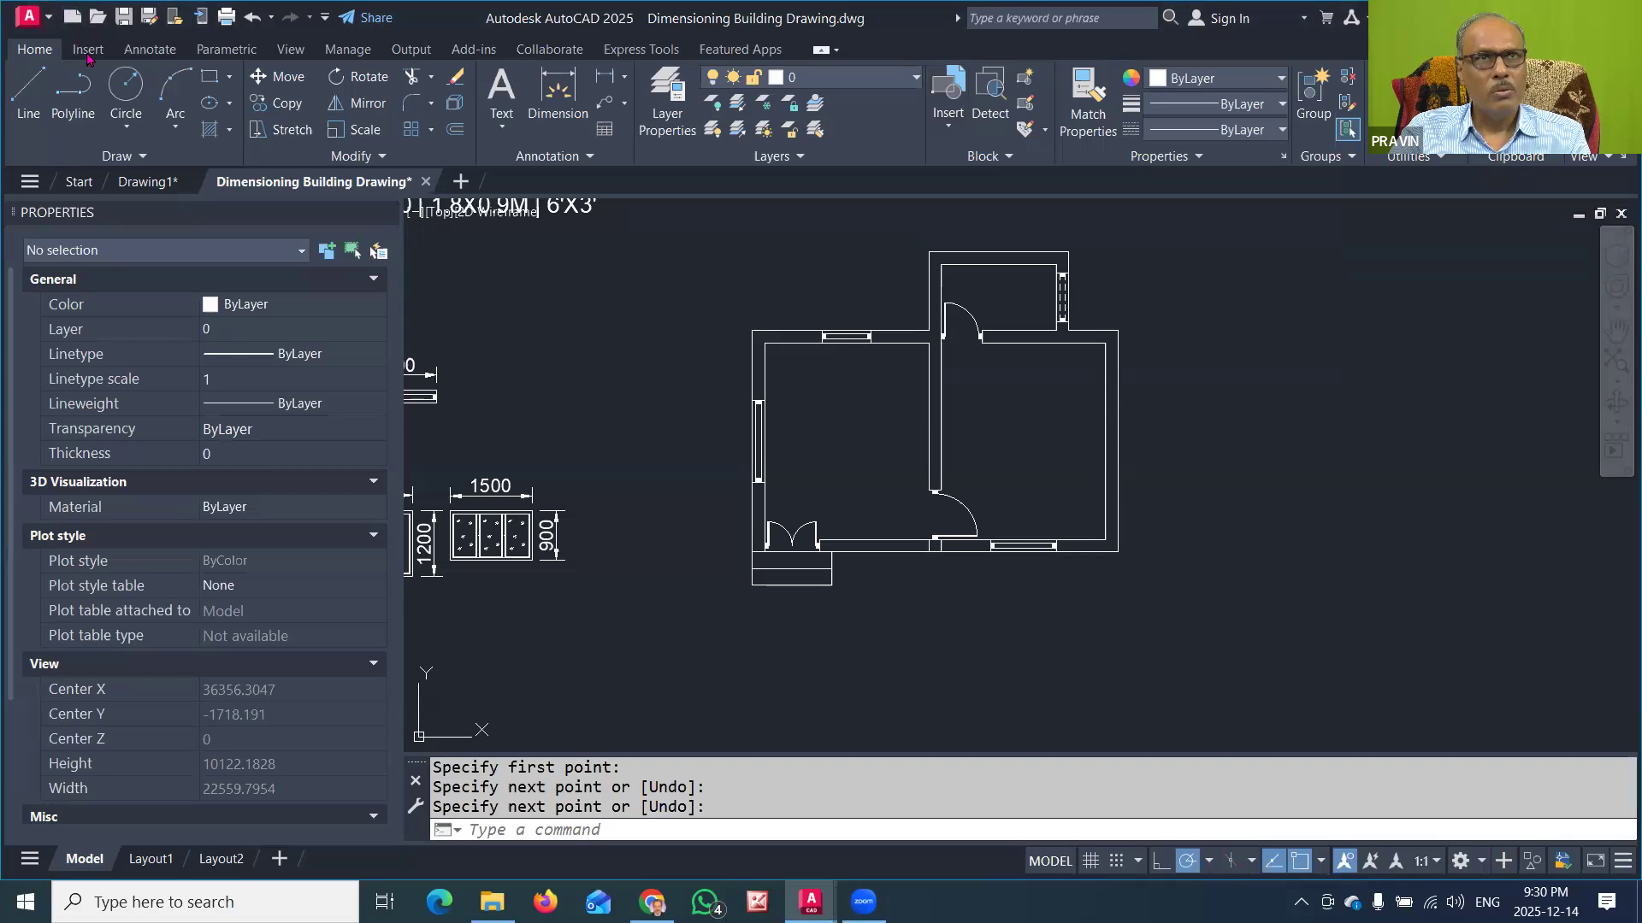
Step: Create a new drawing from scratch with metric settings and draw a 3000 by 3600 rectangle in it
{"action": "left_click", "coordinate": [72, 18]}
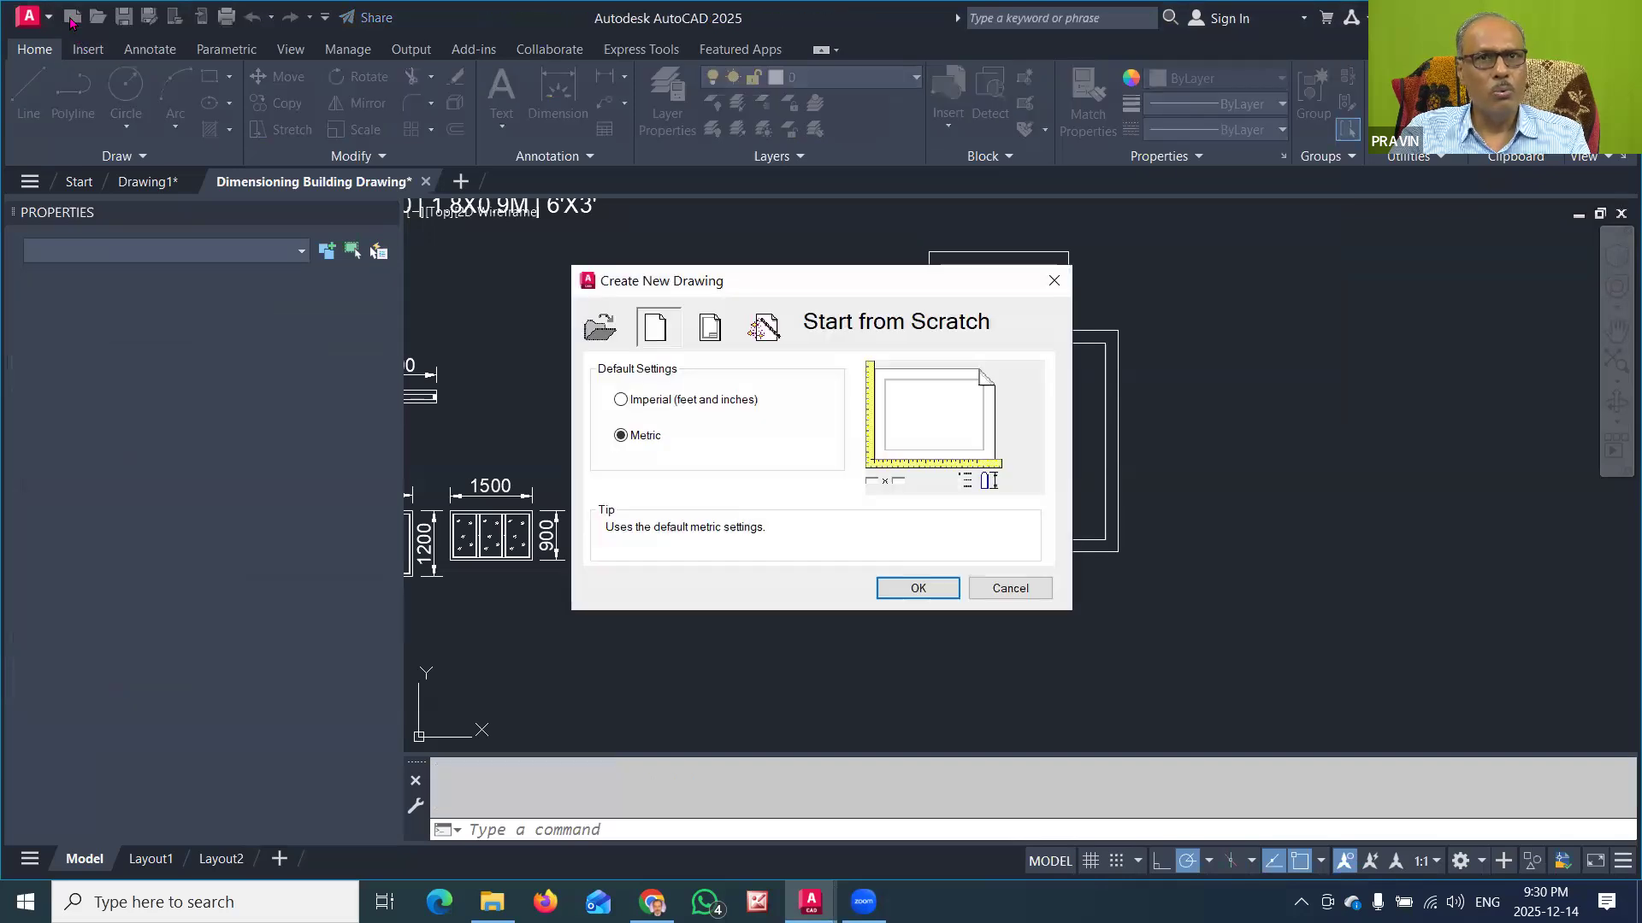
{"action": "left_click", "coordinate": [915, 590]}
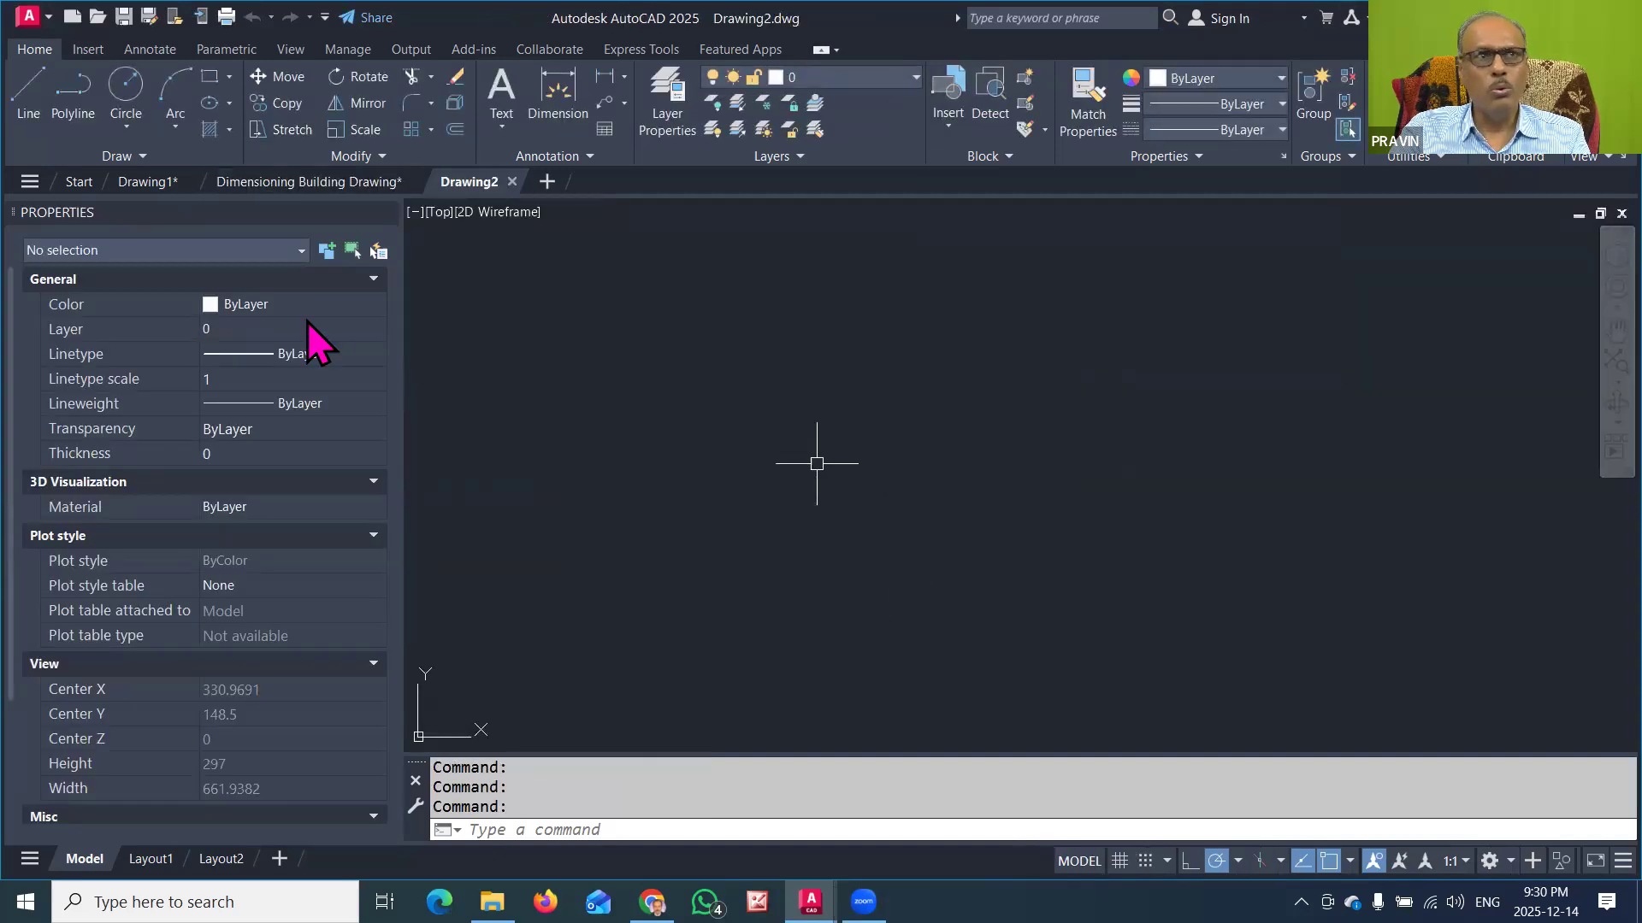
{"action": "left_click", "coordinate": [210, 79]}
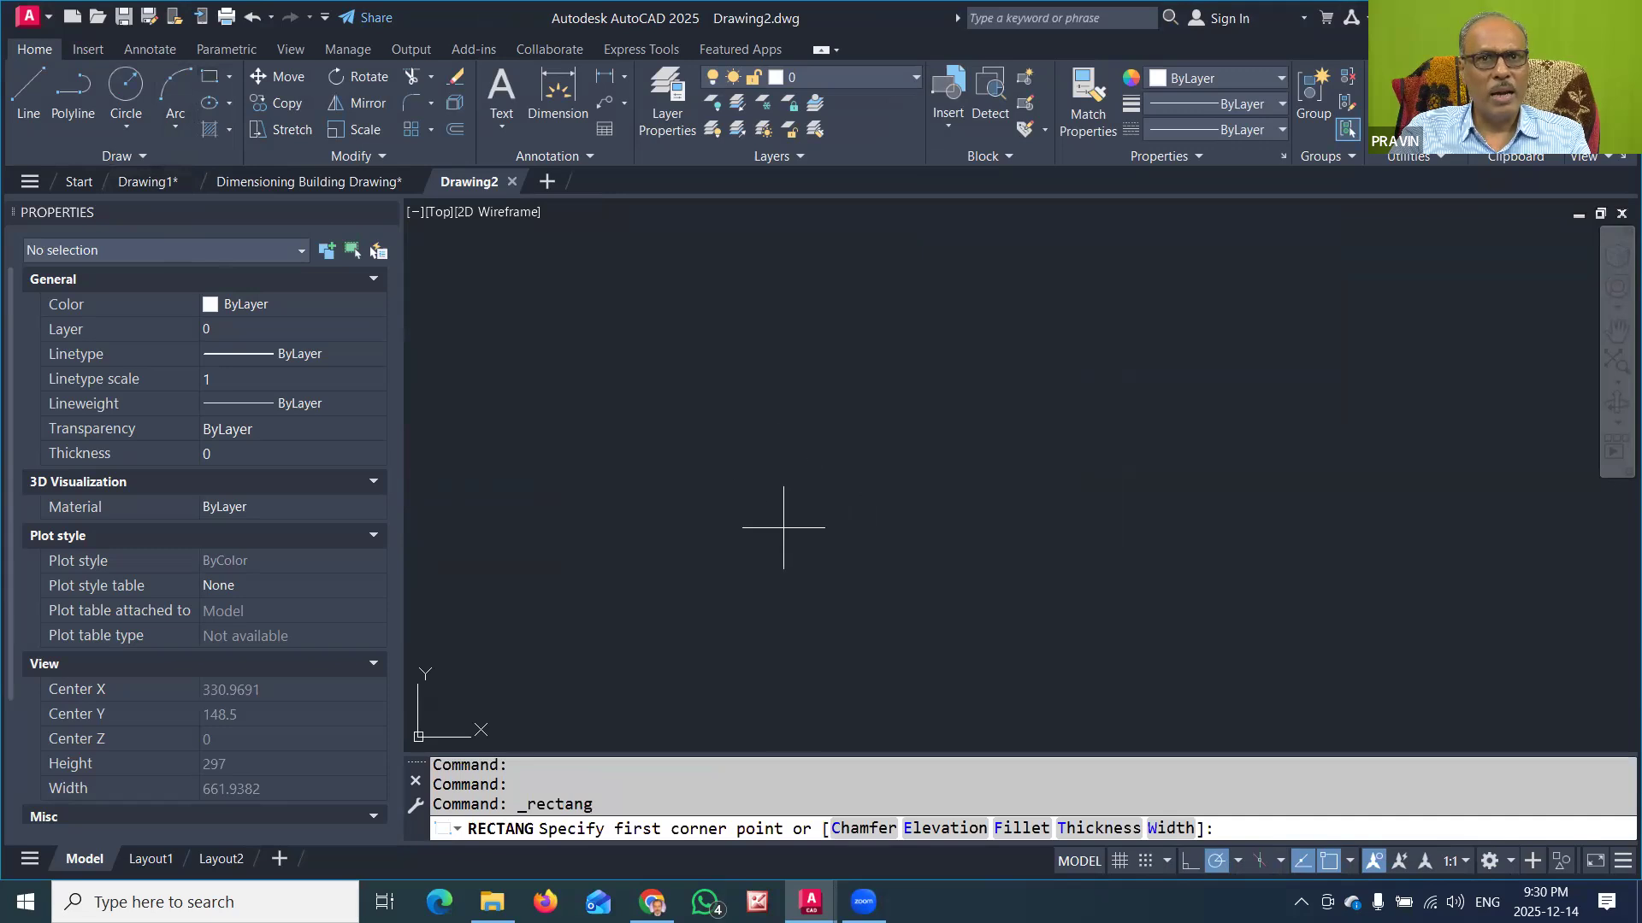
{"action": "left_click", "coordinate": [741, 554]}
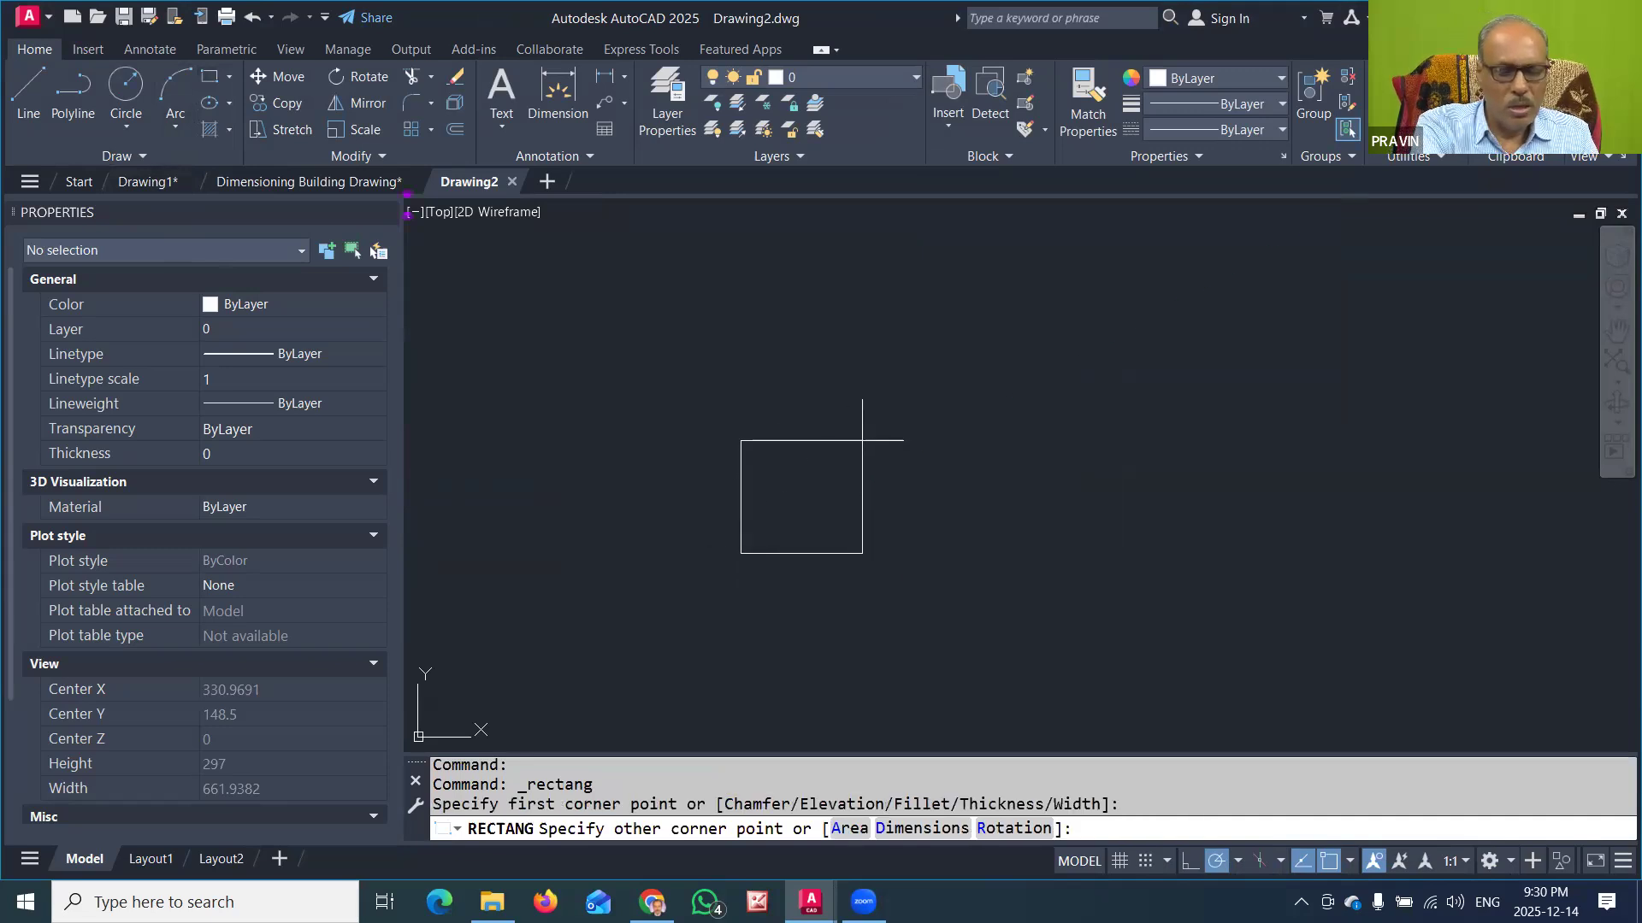
{"action": "type", "text": "@300"}
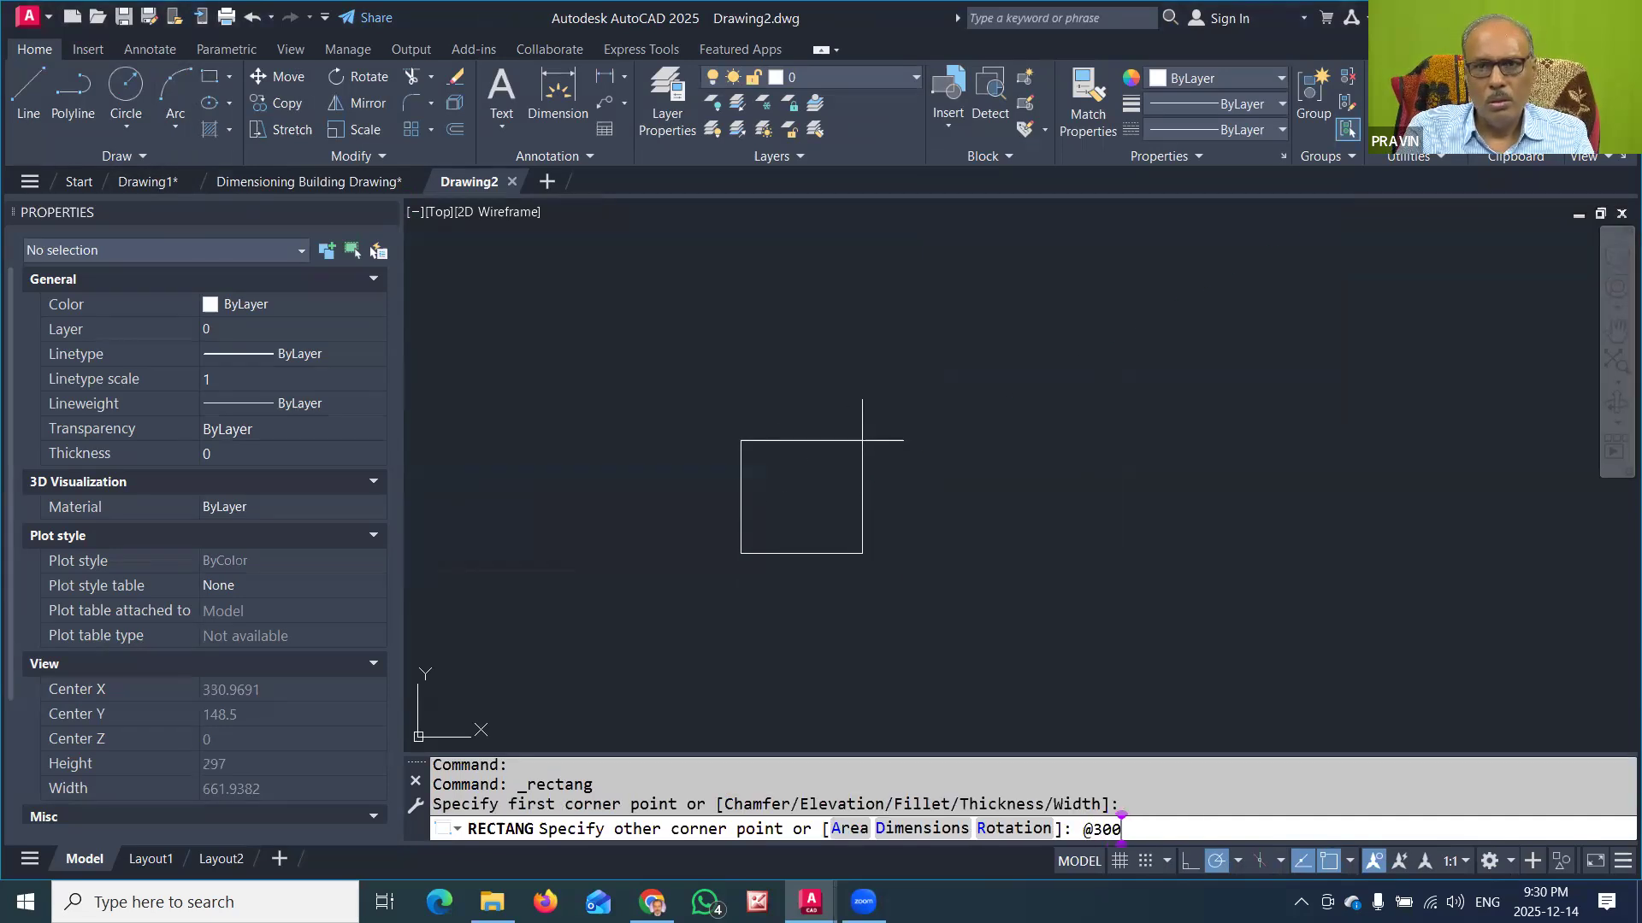
{"action": "type", "text": "0,3600"}
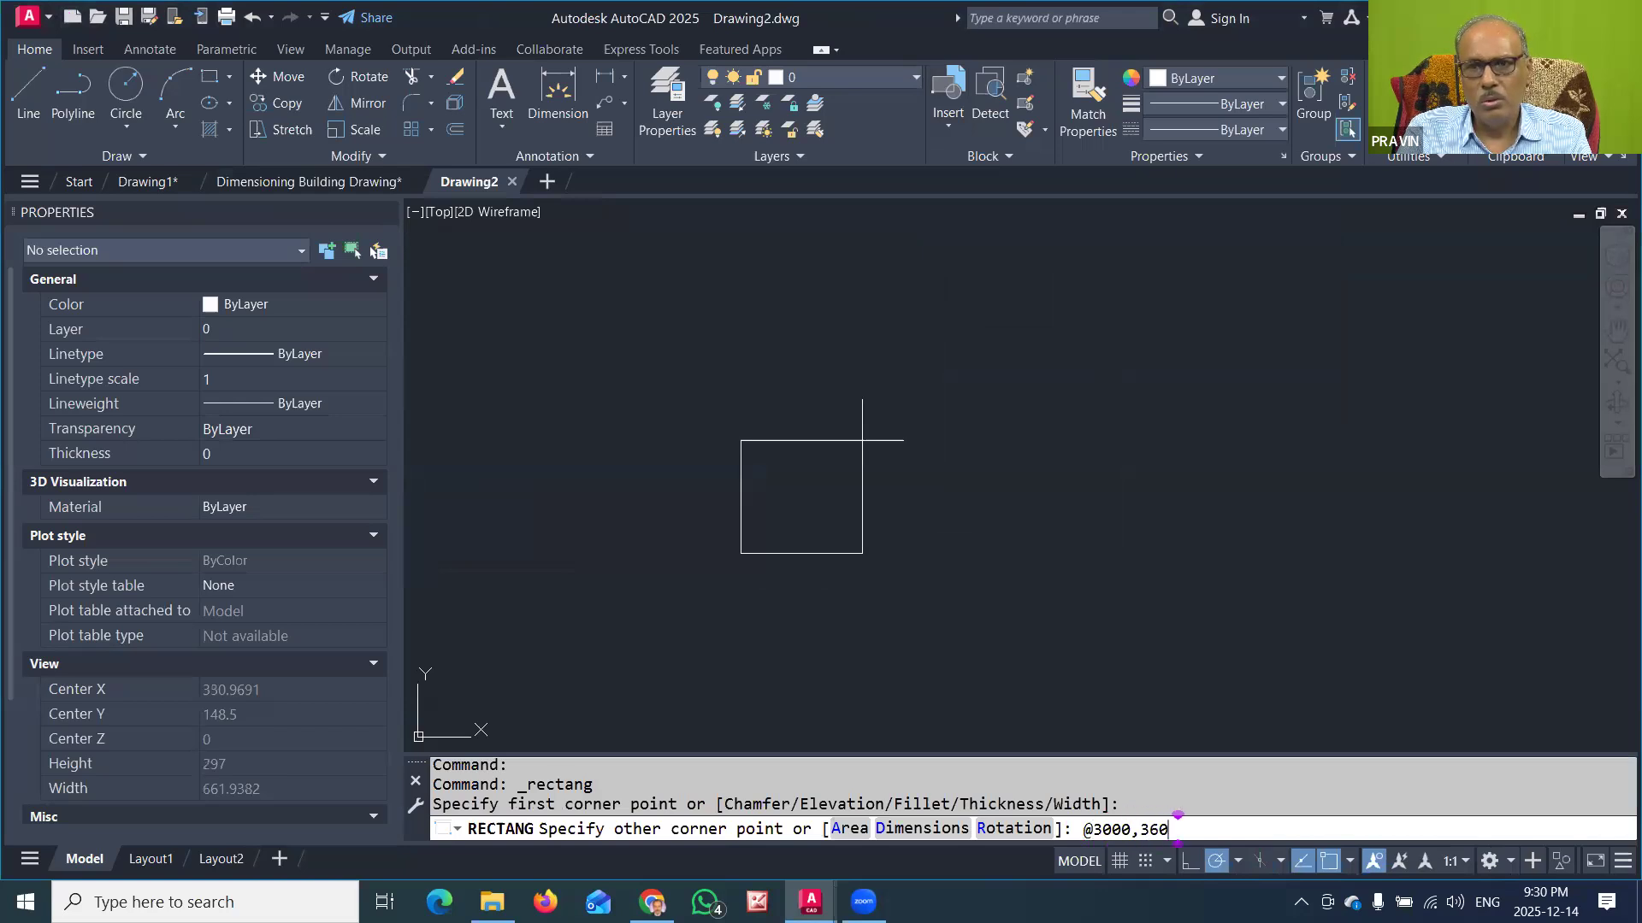
{"action": "key", "text": "Return"}
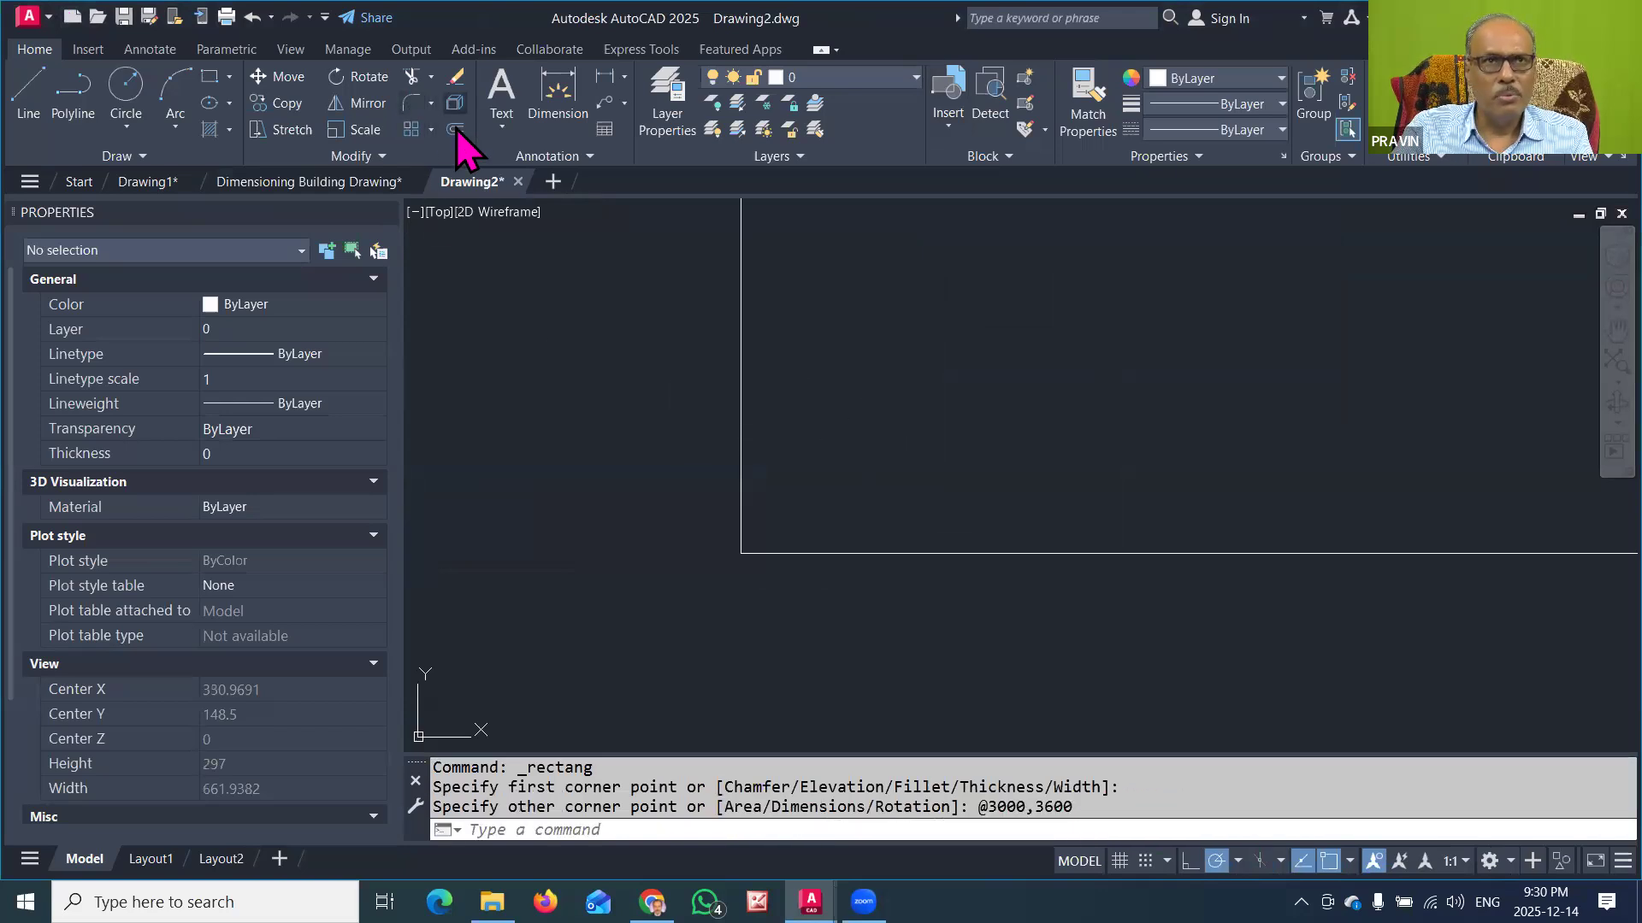
Step: Offset the room rectangle 230 outward to form the walls
{"action": "left_click", "coordinate": [455, 129]}
{"action": "type", "text": "230"}
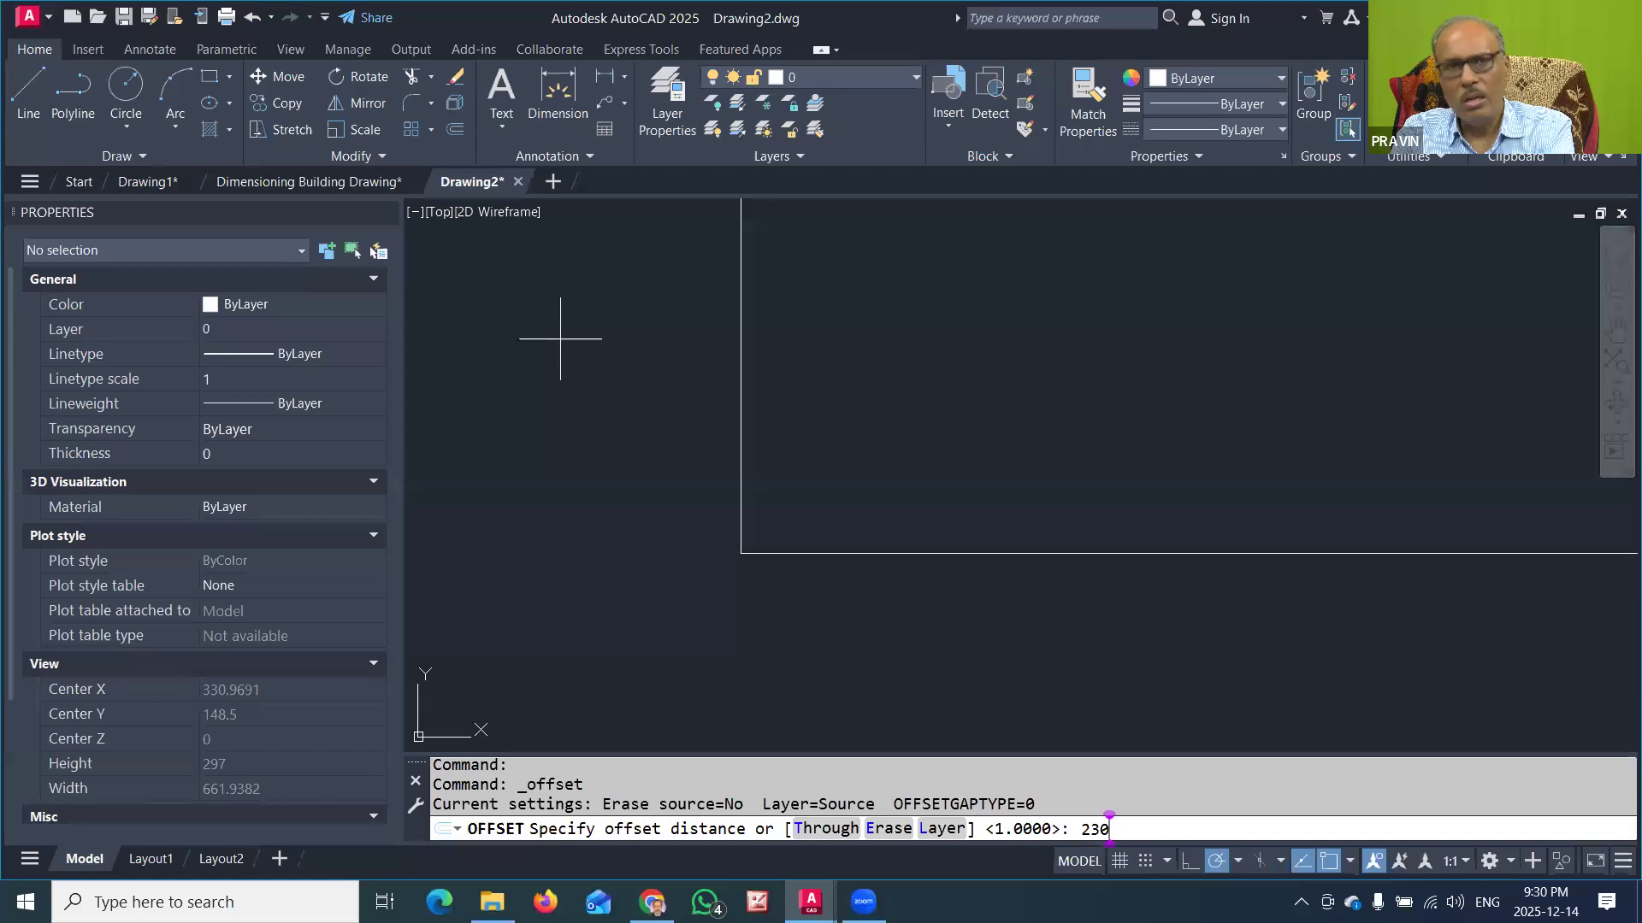
{"action": "key", "text": "Return"}
{"action": "left_click", "coordinate": [741, 354]}
{"action": "left_click", "coordinate": [643, 400]}
{"action": "key", "text": "Return"}
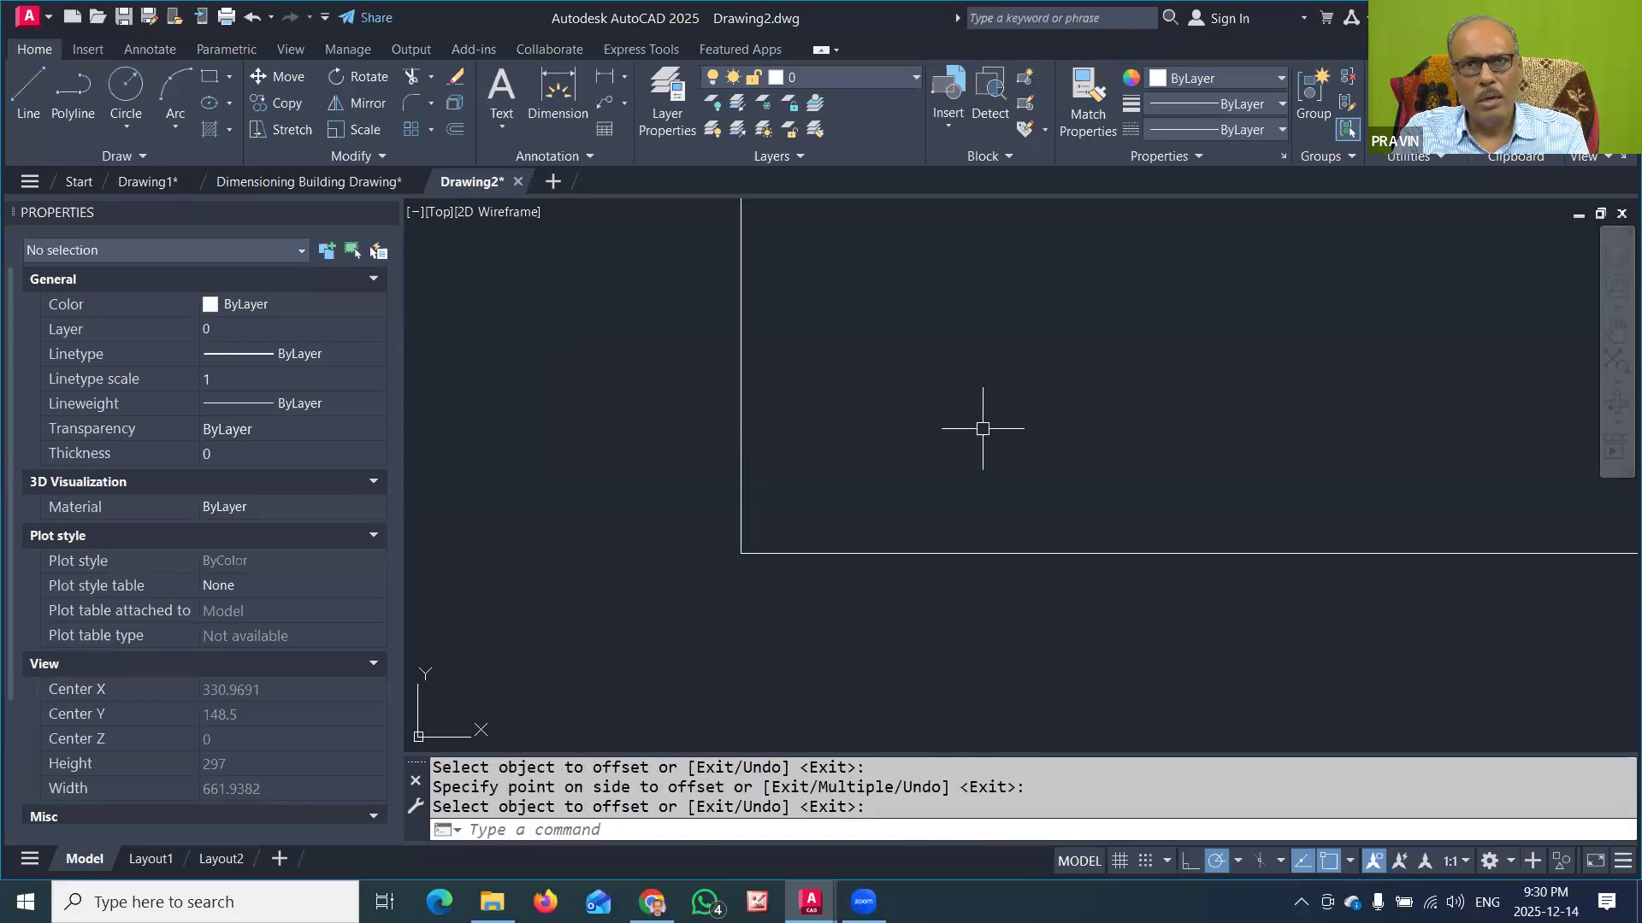
{"action": "middle_click", "coordinate": [932, 430]}
{"action": "middle_click", "coordinate": [932, 429]}
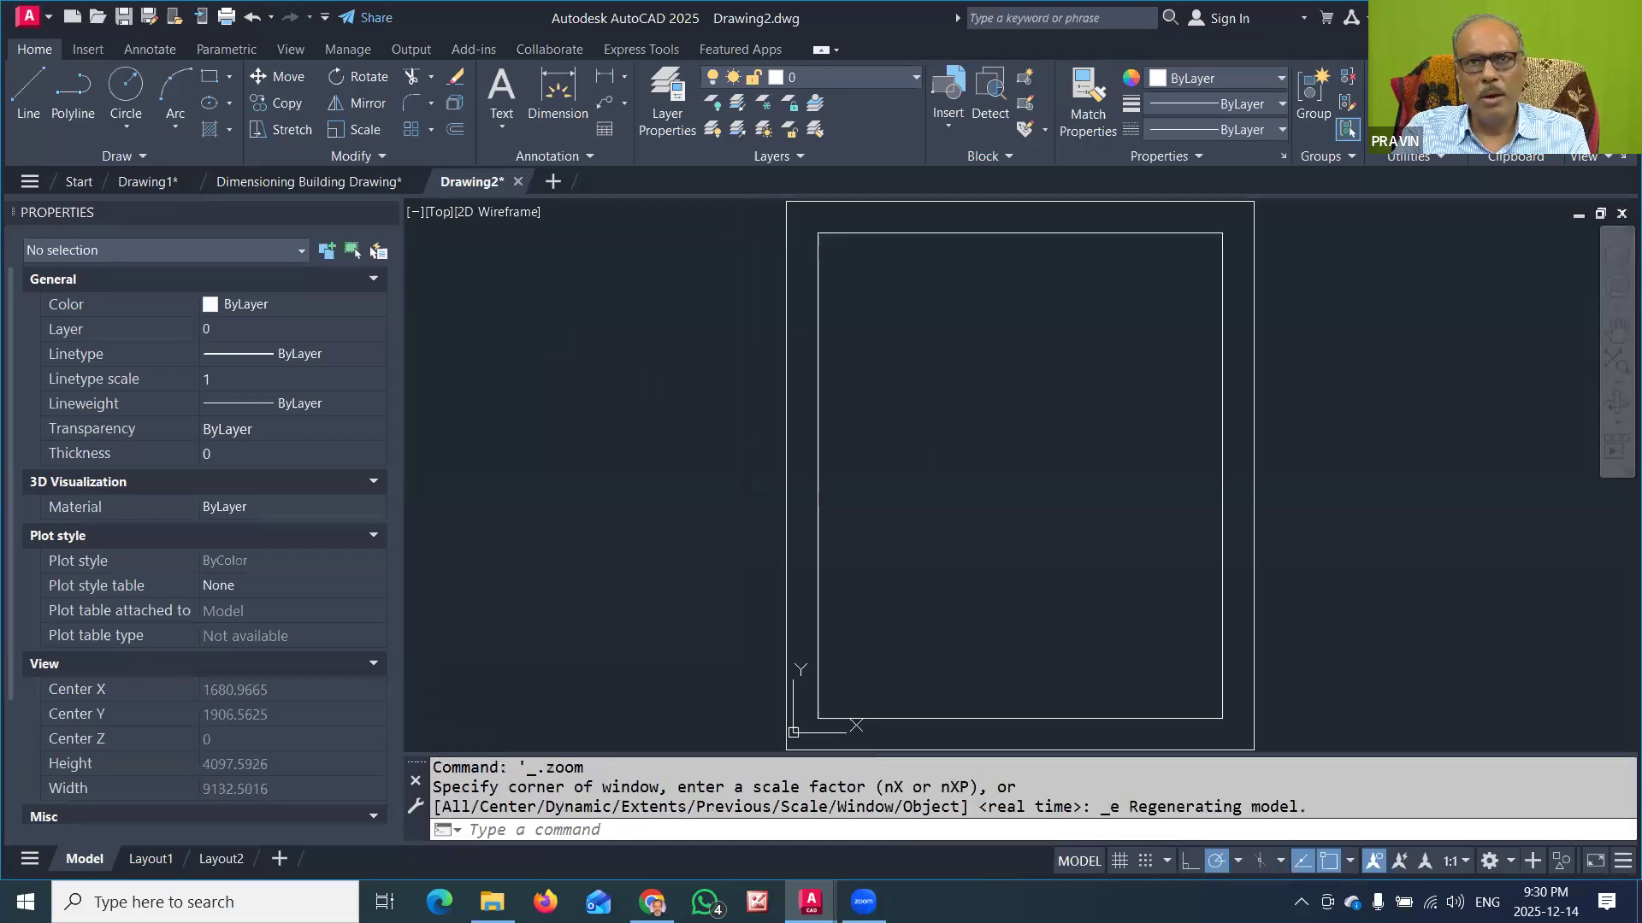
Step: Move both wall rectangles horizontally to the right, clear of the origin, using the outer lower-left corner as base point
{"action": "scroll", "coordinate": [989, 670], "scroll_direction": "up", "scroll_amount": 2}
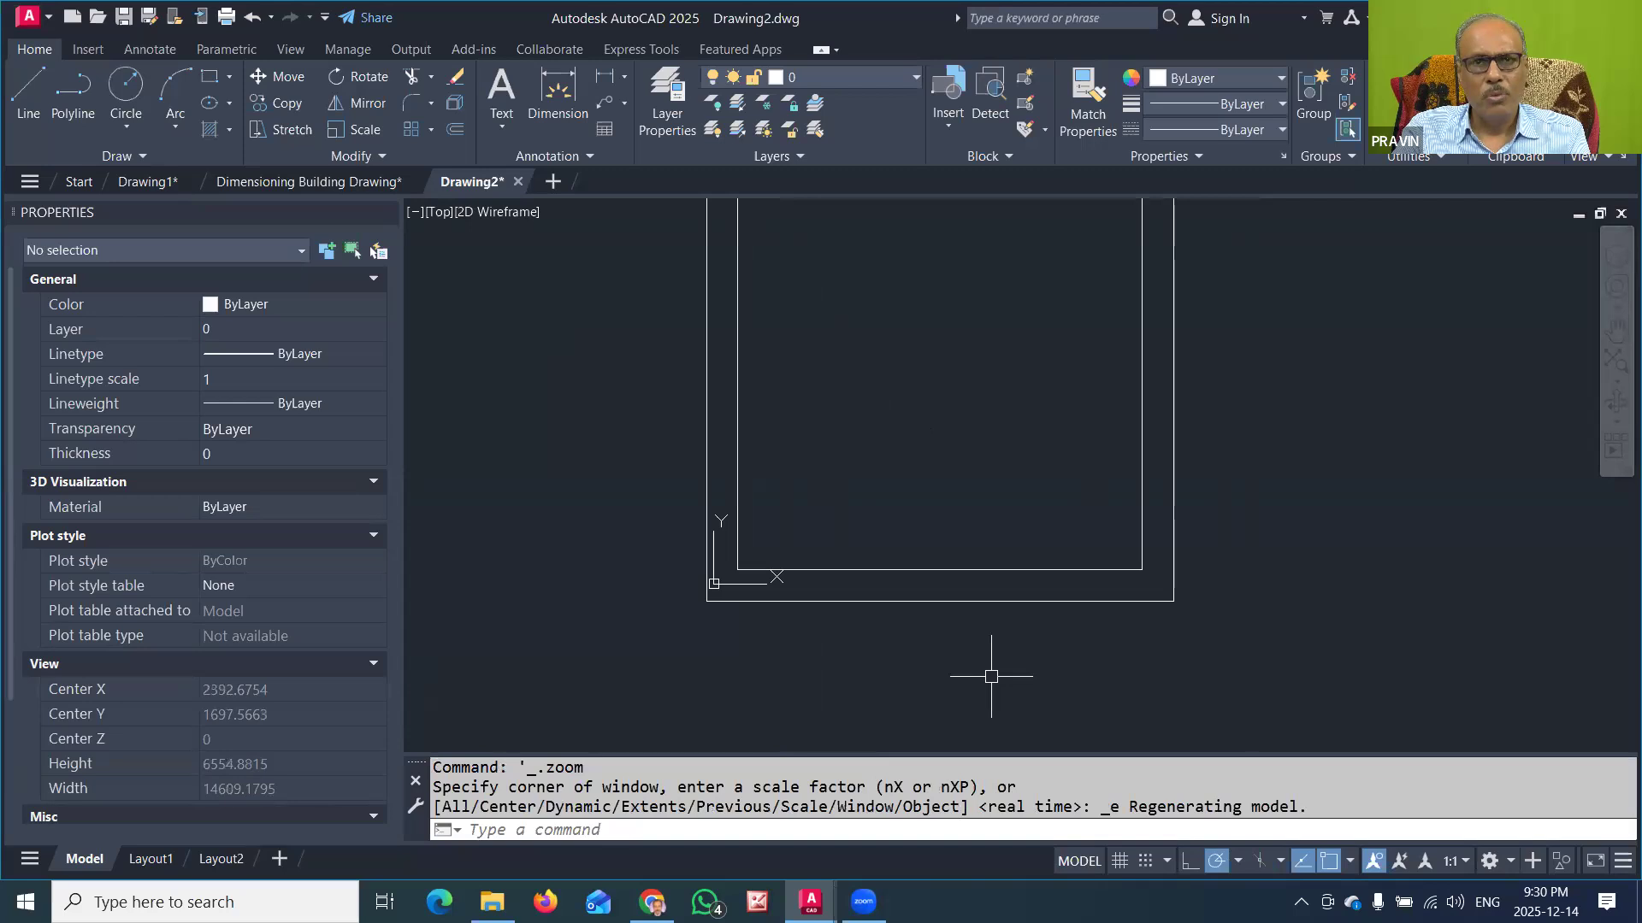
{"action": "middle_click_drag", "start_coordinate": [987, 587], "coordinate": [905, 587]}
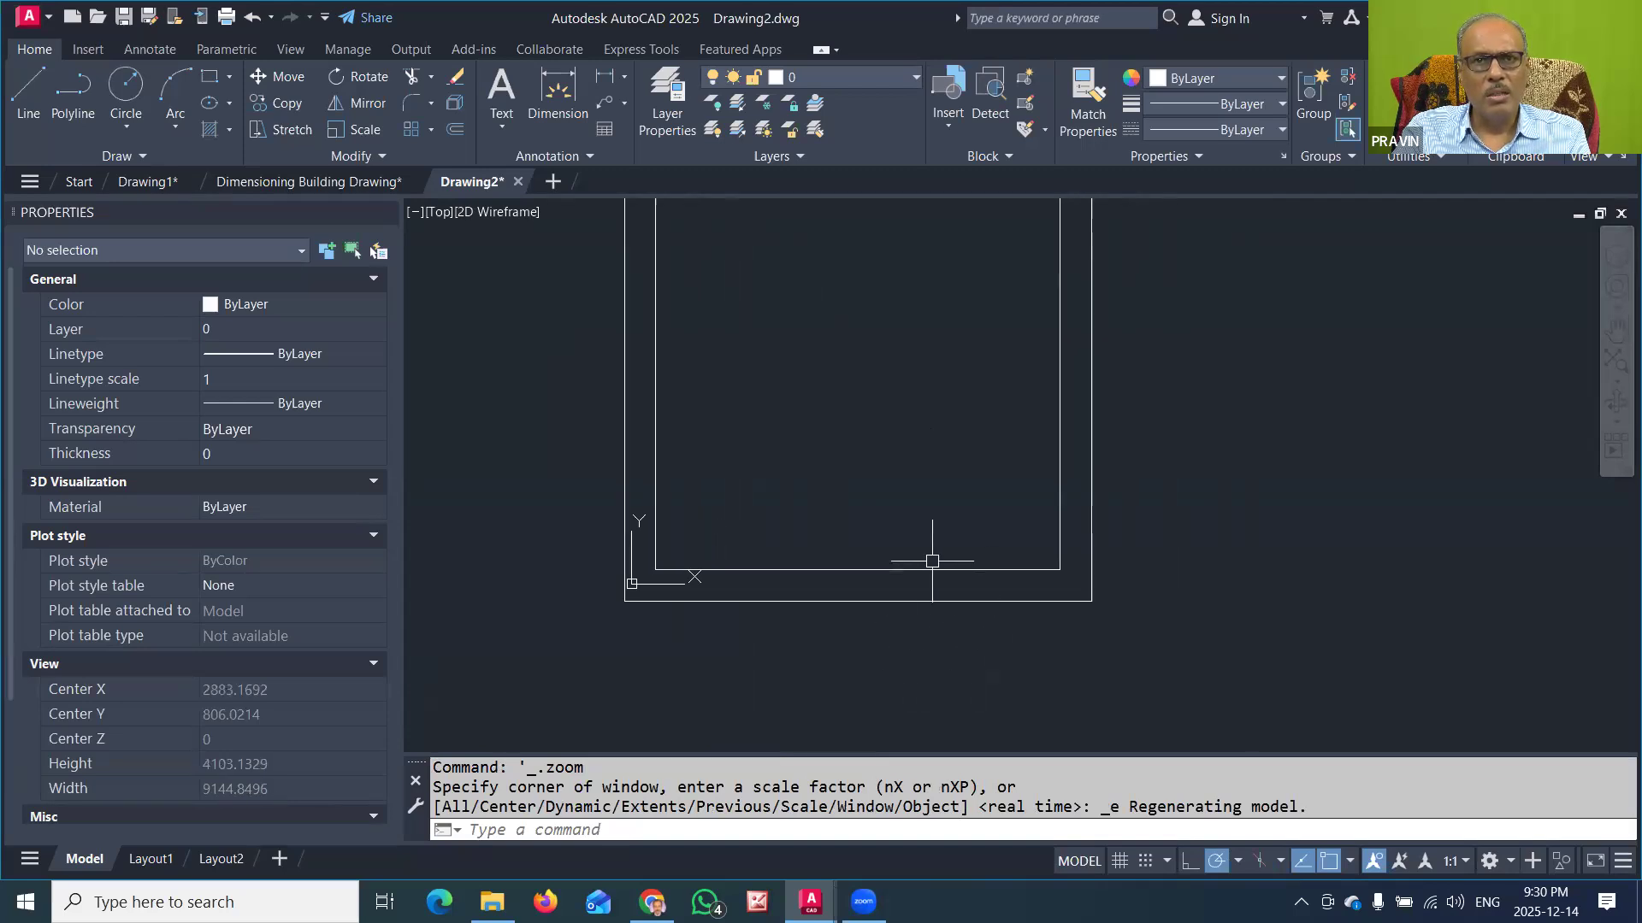
{"action": "left_click", "coordinate": [934, 550]}
{"action": "left_click", "coordinate": [859, 628]}
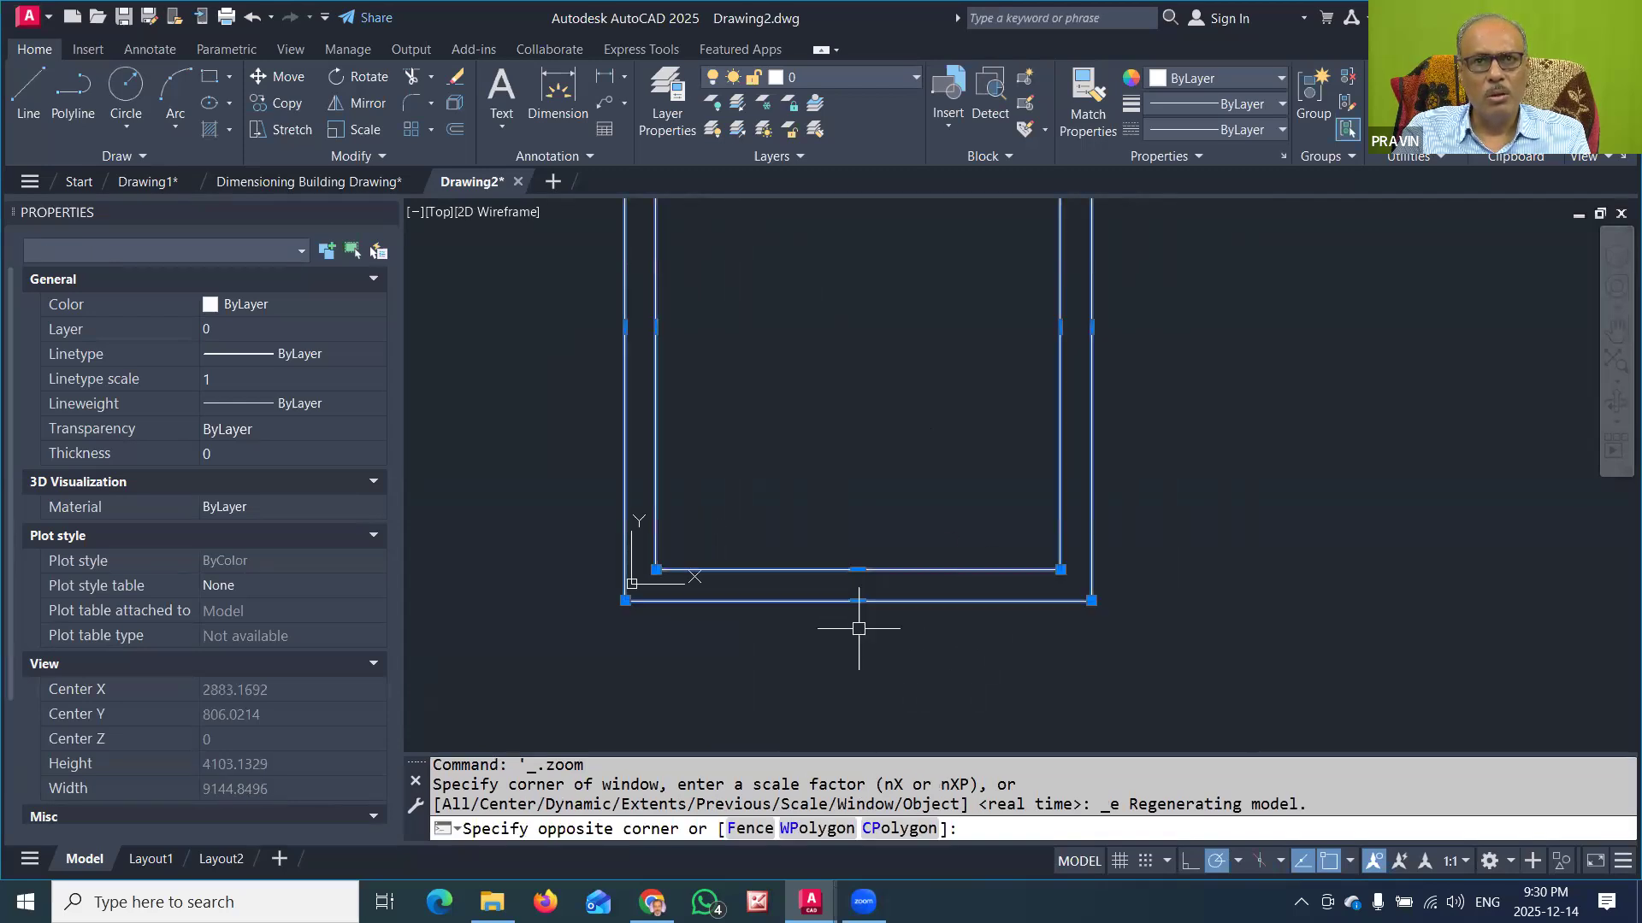
{"action": "left_click", "coordinate": [625, 600]}
{"action": "scroll", "coordinate": [625, 600], "scroll_direction": "down", "scroll_amount": 3}
{"action": "key", "text": "space"}
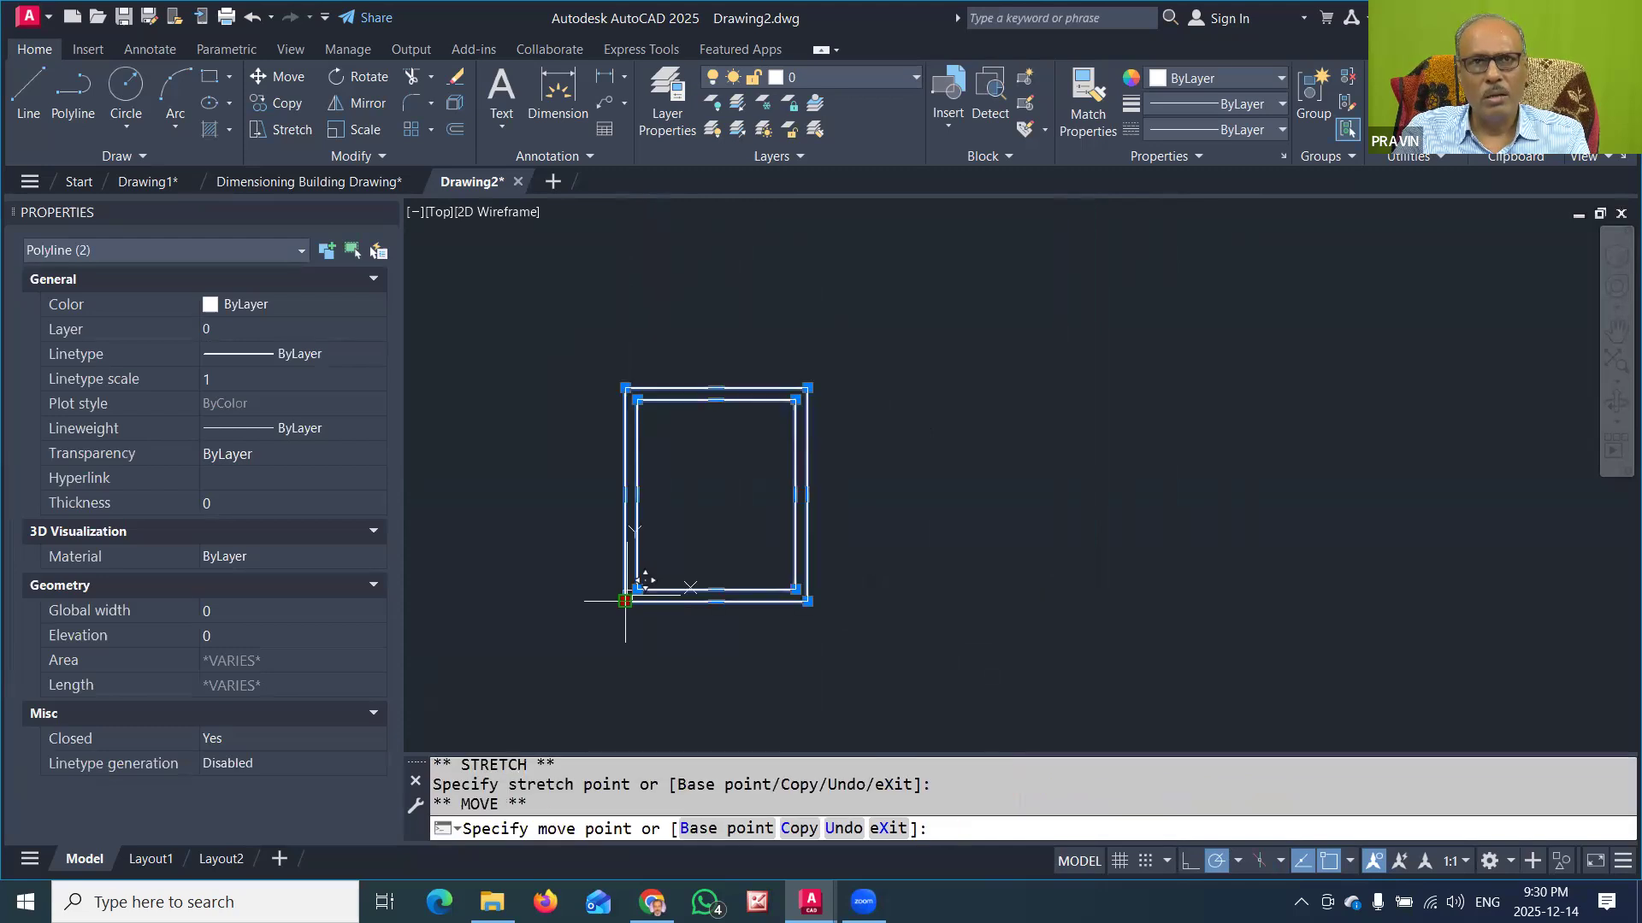
{"action": "left_click", "coordinate": [853, 601]}
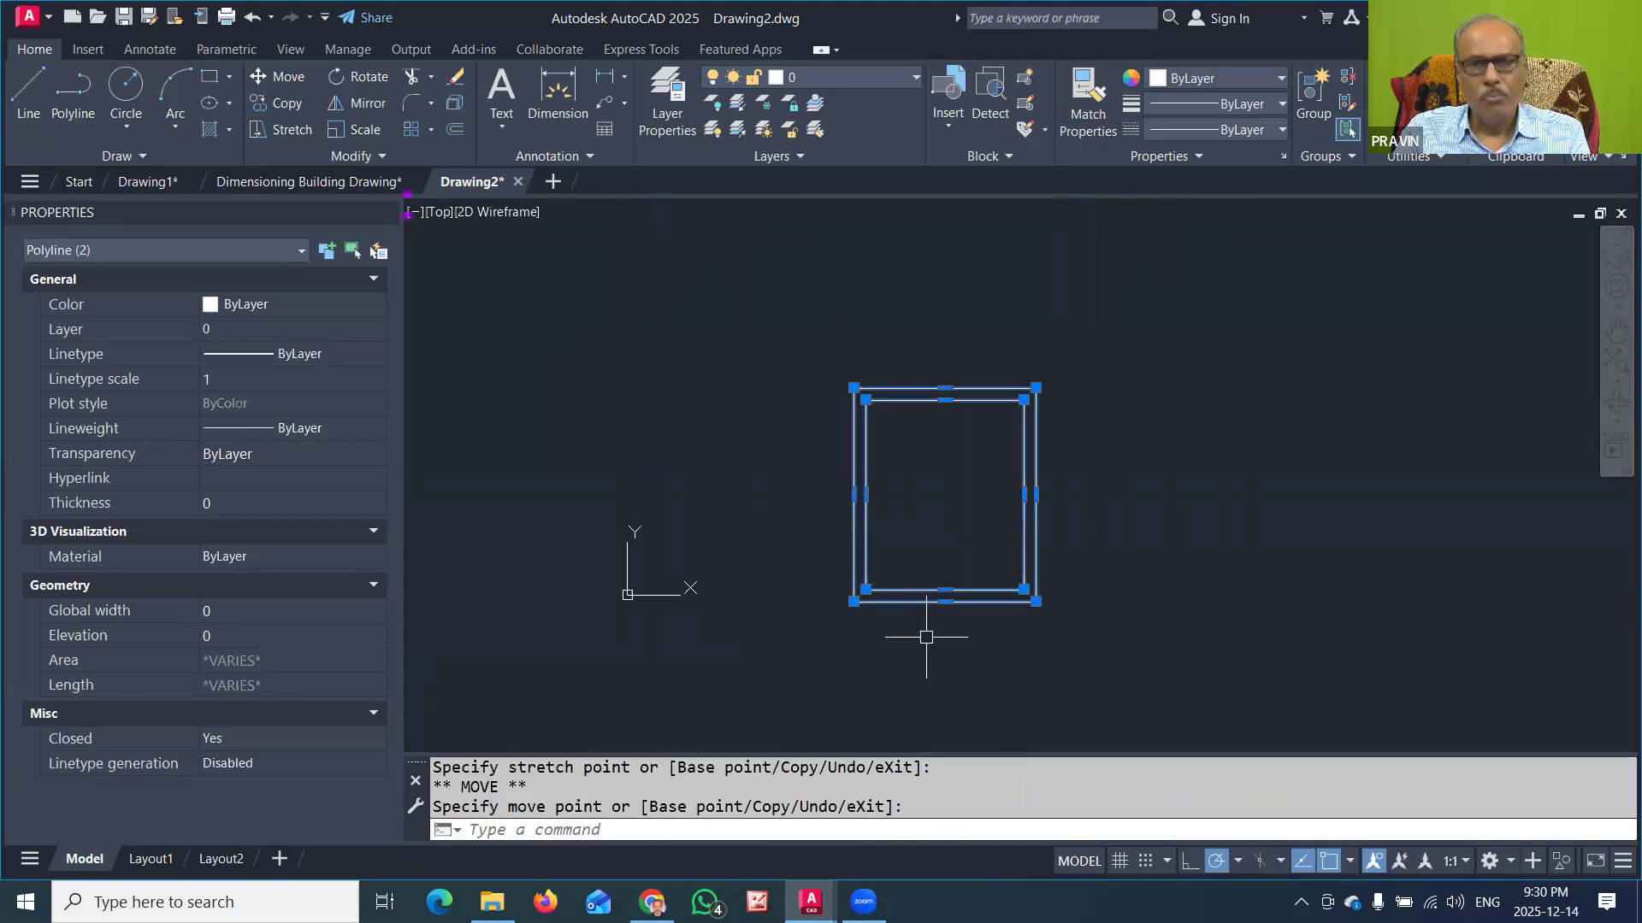
{"action": "key", "text": "Escape"}
{"action": "key", "text": "Escape"}
Step: Draw a short vertical line across the lower wall's thickness at the room's inner lower-left corner
{"action": "scroll", "coordinate": [992, 629], "scroll_direction": "up", "scroll_amount": 2}
{"action": "scroll", "coordinate": [942, 627], "scroll_direction": "up", "scroll_amount": 2}
{"action": "left_click", "coordinate": [28, 86]}
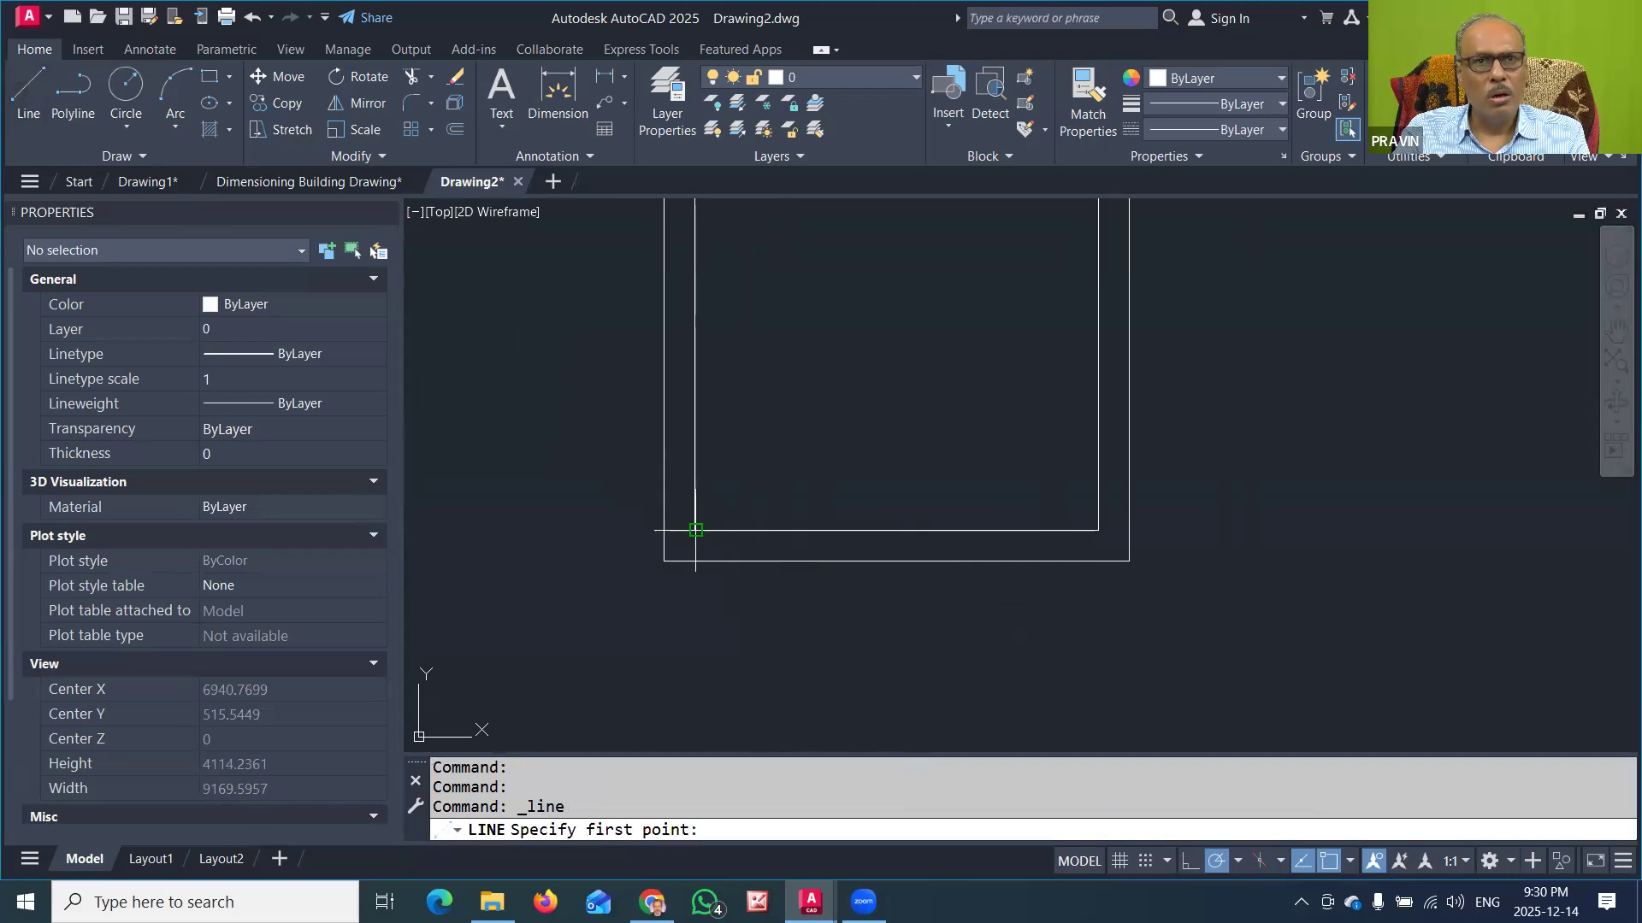
{"action": "left_click", "coordinate": [694, 562]}
{"action": "left_click", "coordinate": [694, 531]}
{"action": "key", "text": "Return"}
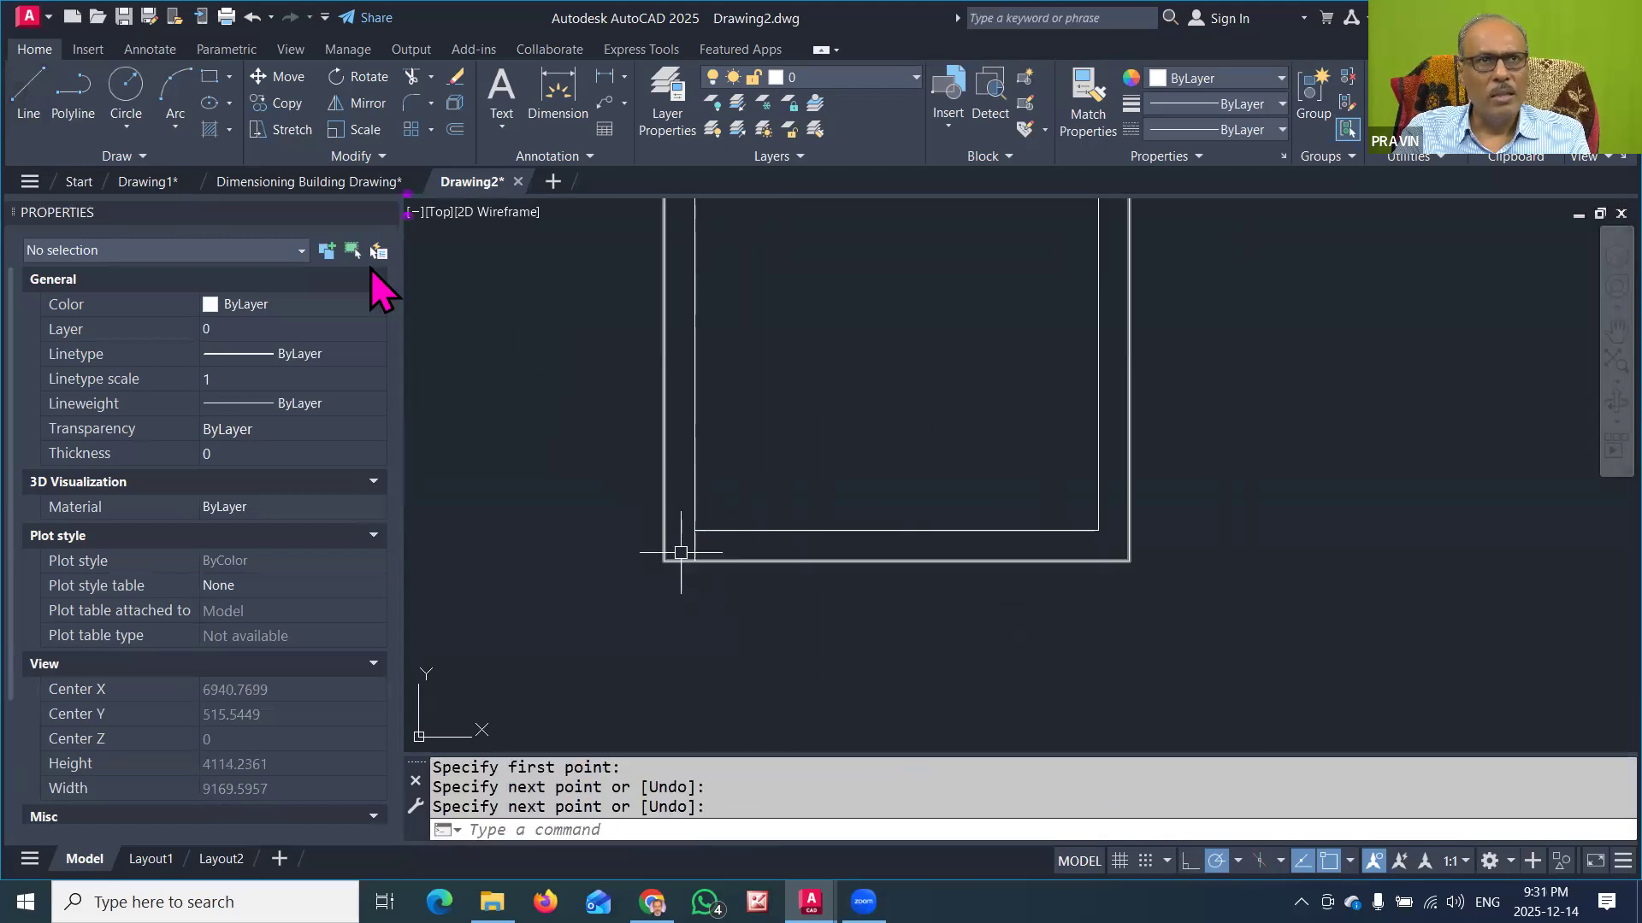
Step: Offset the short vertical line across the lower wall 1000 to the right to mark the door opening's other side
{"action": "type", "text": "1000"}
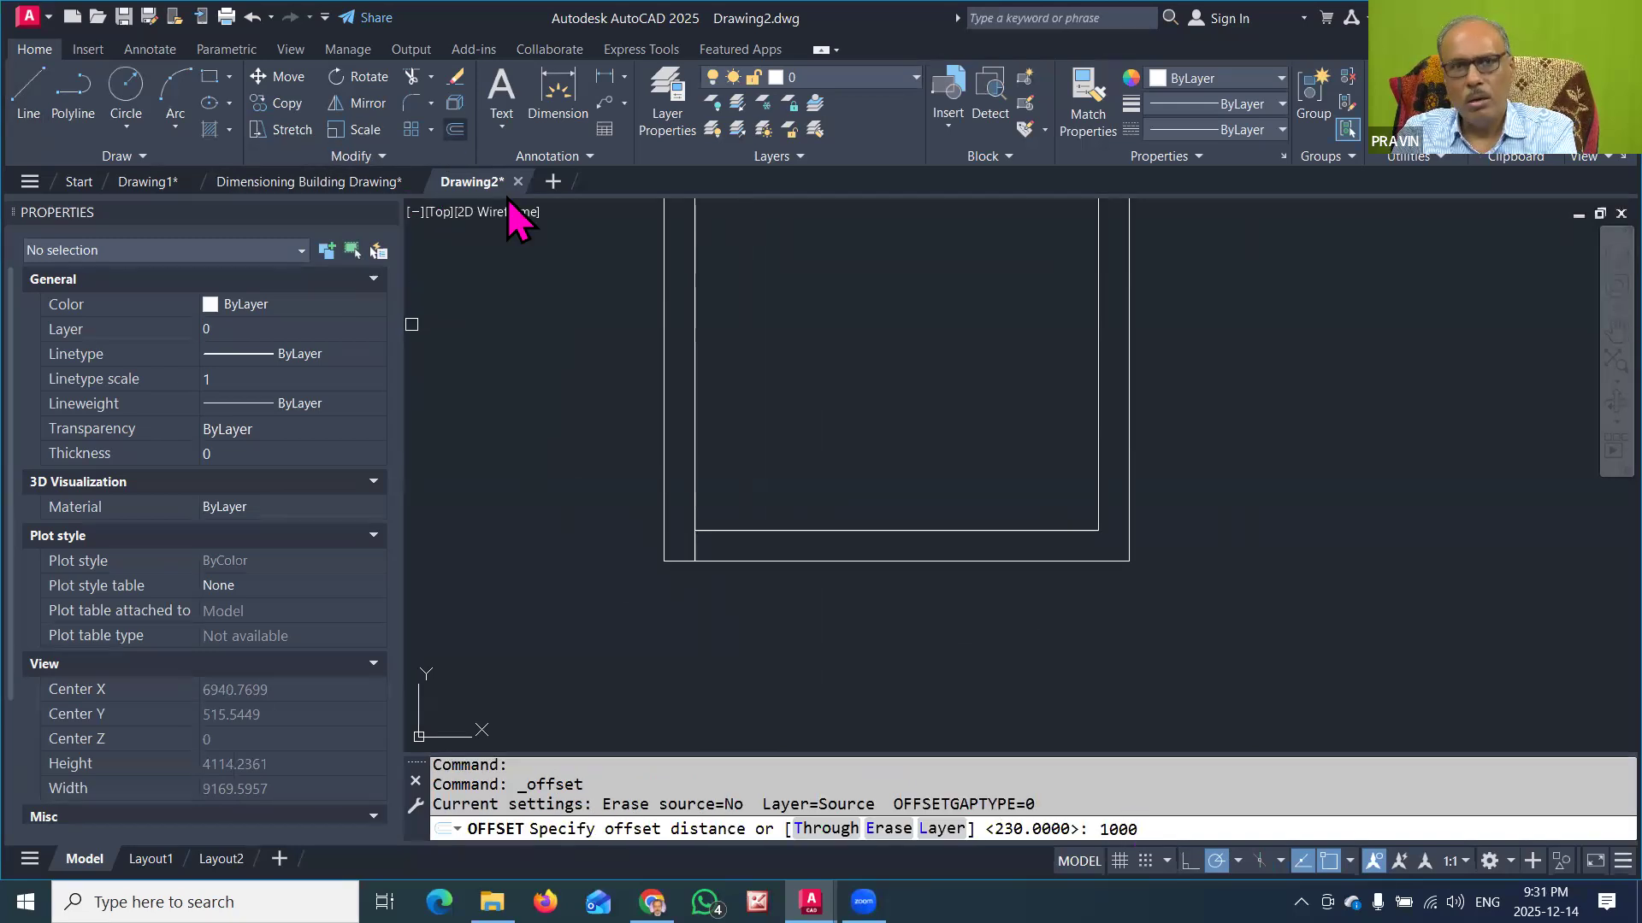
{"action": "key", "text": "Return"}
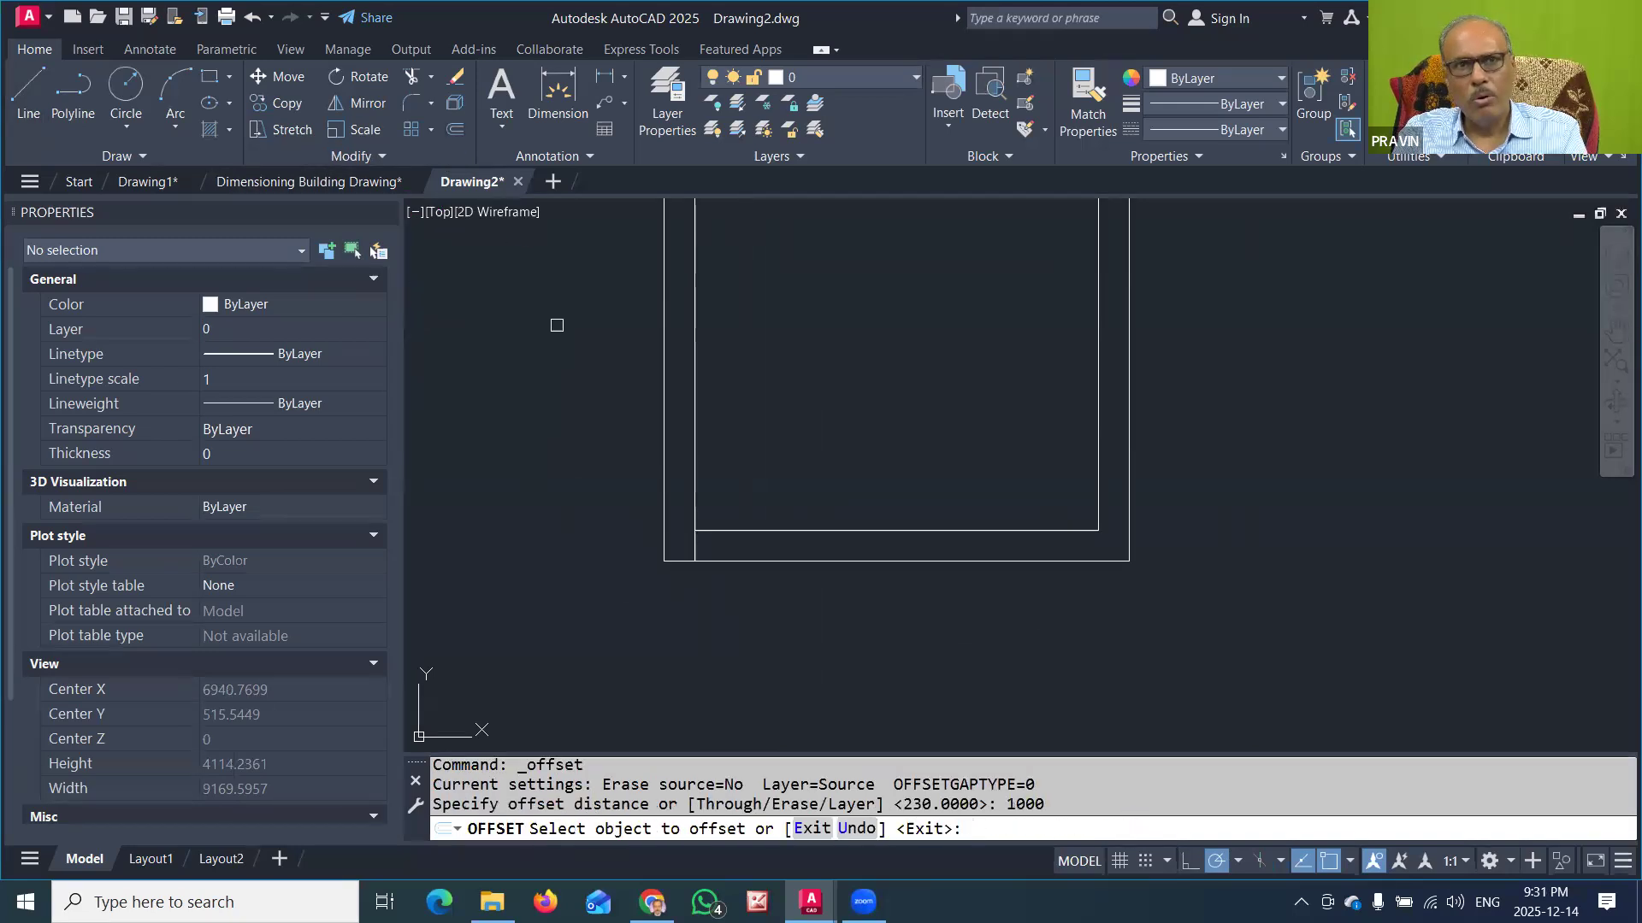
{"action": "left_click", "coordinate": [695, 546]}
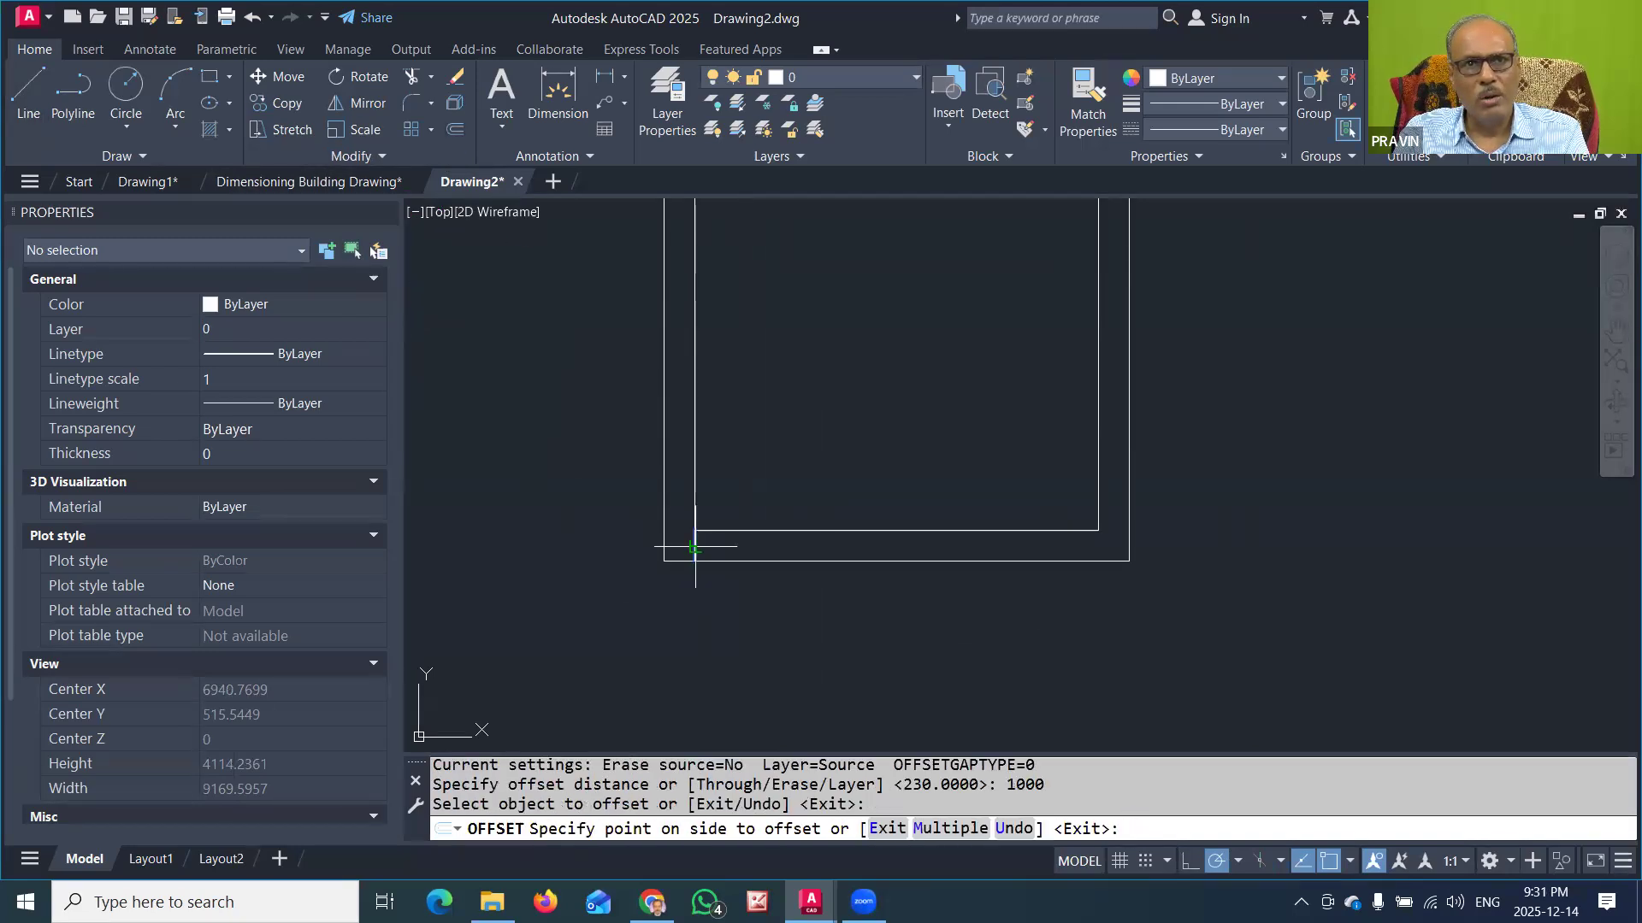
{"action": "left_click", "coordinate": [864, 476]}
{"action": "key", "text": "Return"}
{"action": "scroll", "coordinate": [880, 476], "scroll_direction": "down", "scroll_amount": 3}
{"action": "middle_click_drag", "start_coordinate": [921, 463], "coordinate": [909, 521]}
{"action": "scroll", "coordinate": [932, 504], "scroll_direction": "up", "scroll_amount": 3}
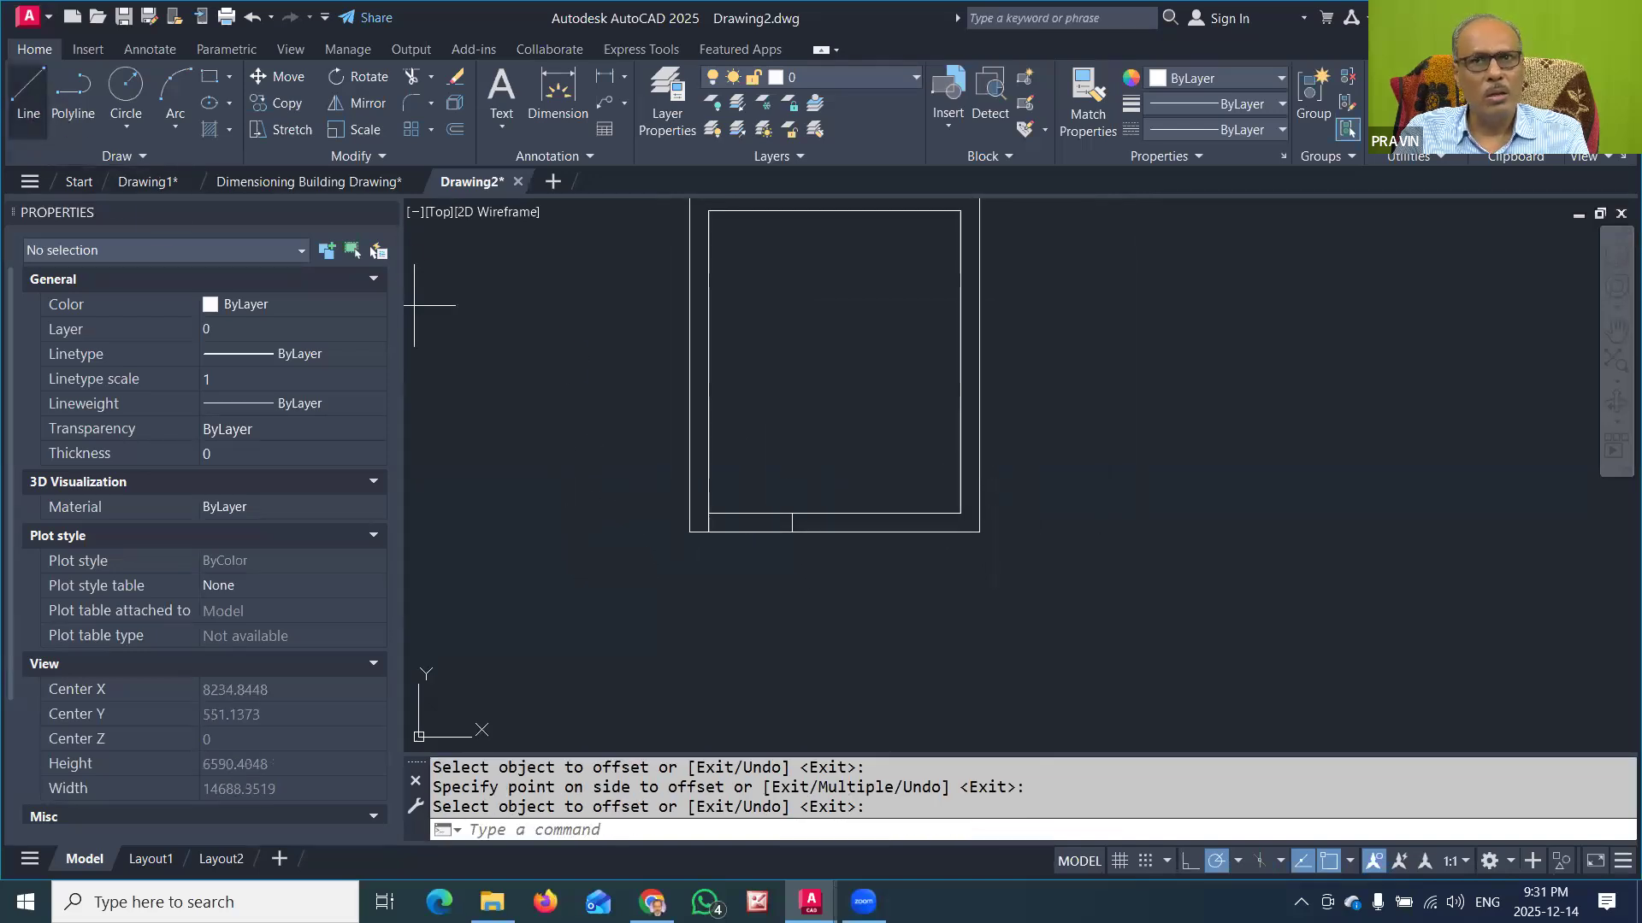
{"action": "left_click", "coordinate": [33, 86]}
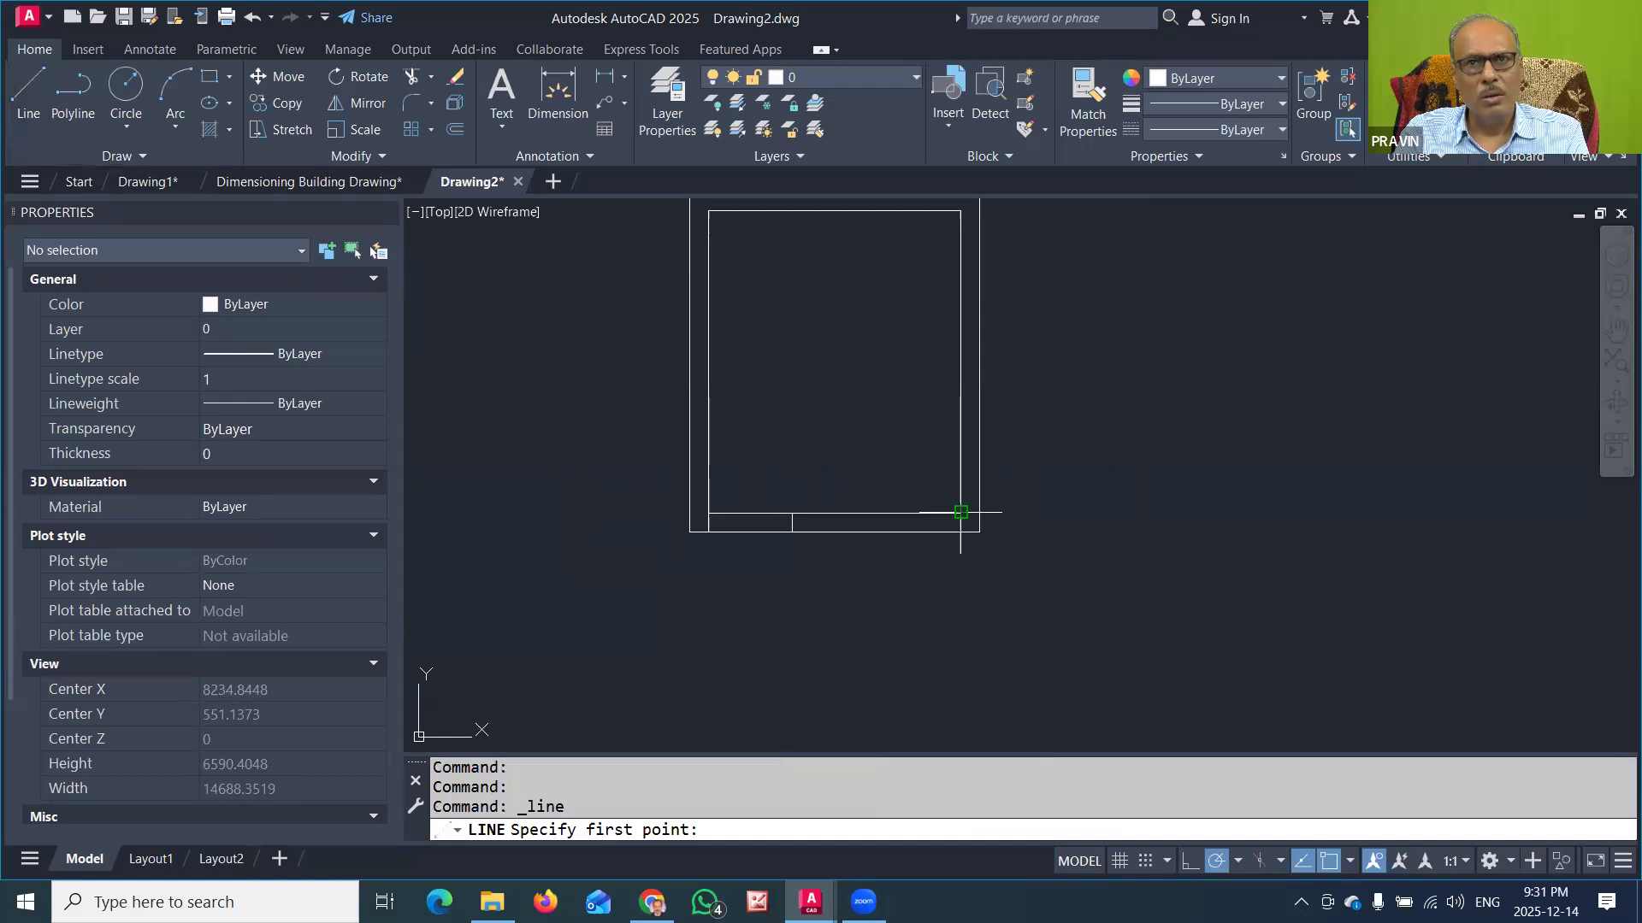
{"action": "key", "text": "Escape"}
{"action": "key", "text": "Escape"}
{"action": "key", "text": "Escape"}
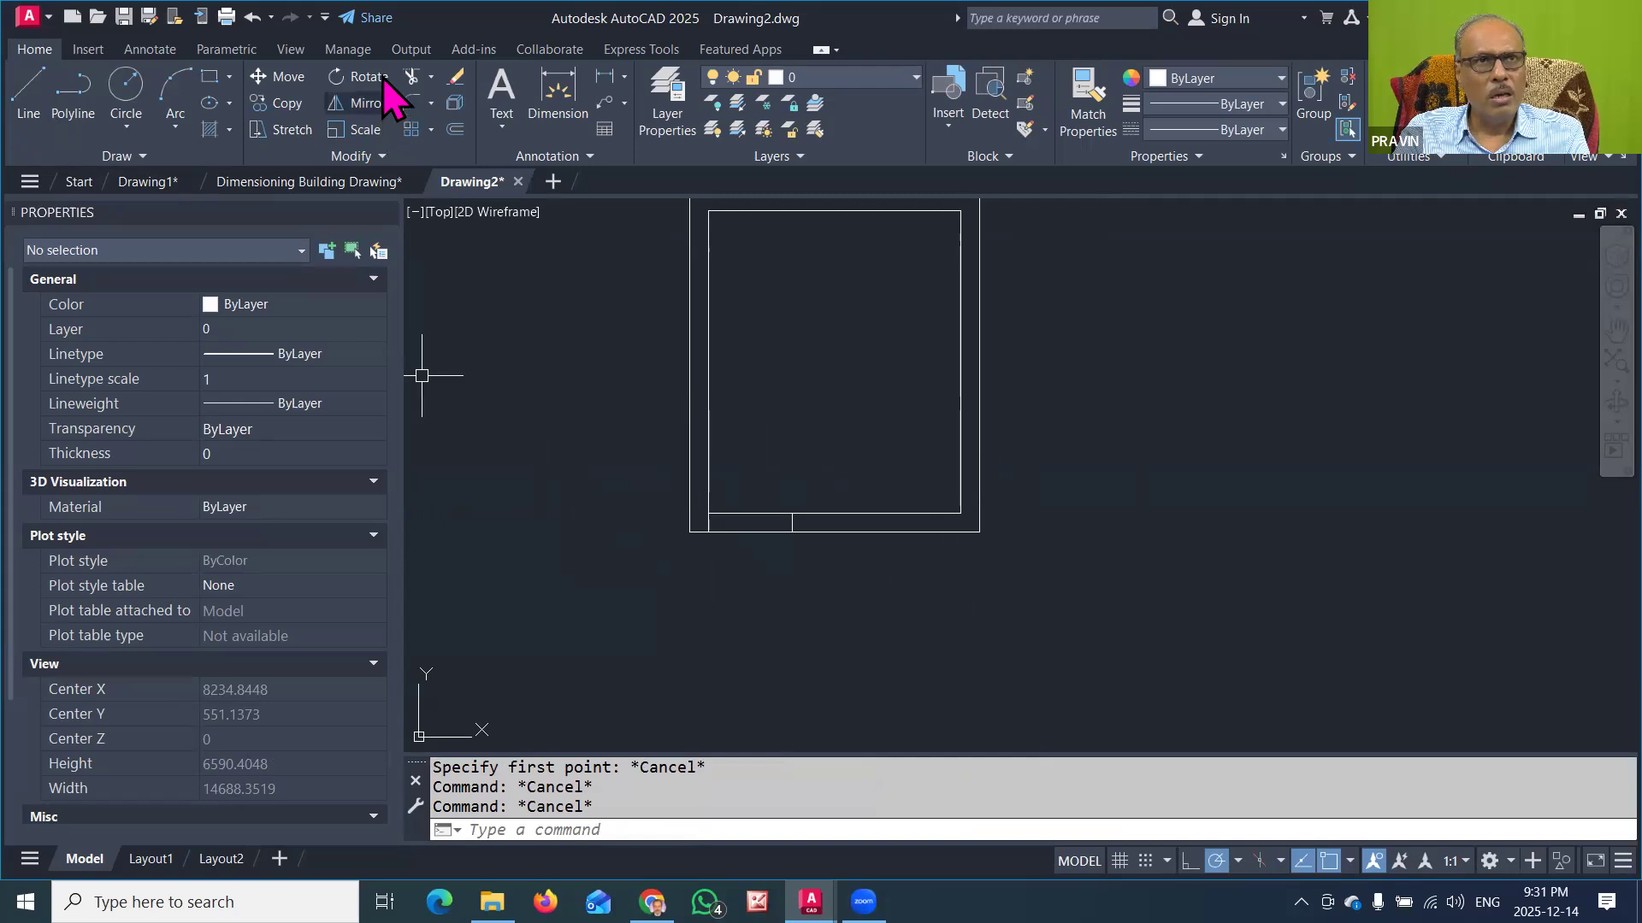
Step: Trim the inner and outer lower wall lines between the two short vertical lines to open the doorway
{"action": "left_click", "coordinate": [411, 76]}
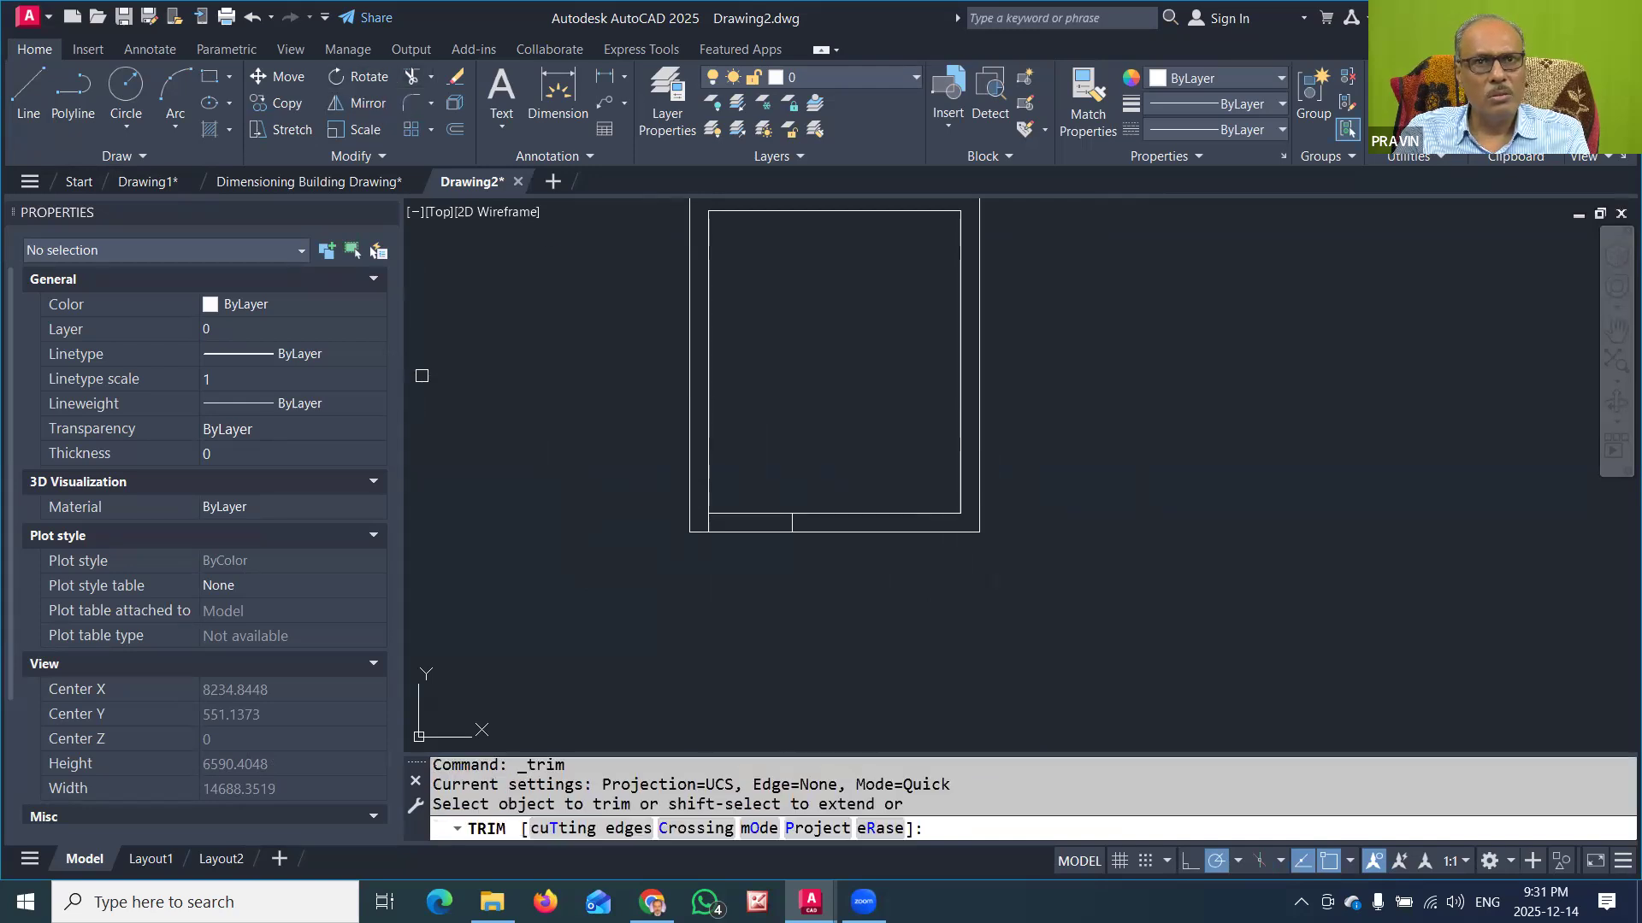
{"action": "left_click", "coordinate": [737, 514]}
{"action": "left_click", "coordinate": [733, 530]}
{"action": "key", "text": "Return"}
{"action": "scroll", "coordinate": [776, 538], "scroll_direction": "up", "scroll_amount": 2}
{"action": "scroll", "coordinate": [745, 531], "scroll_direction": "down", "scroll_amount": 2}
{"action": "middle_click_drag", "start_coordinate": [786, 430], "coordinate": [787, 489]}
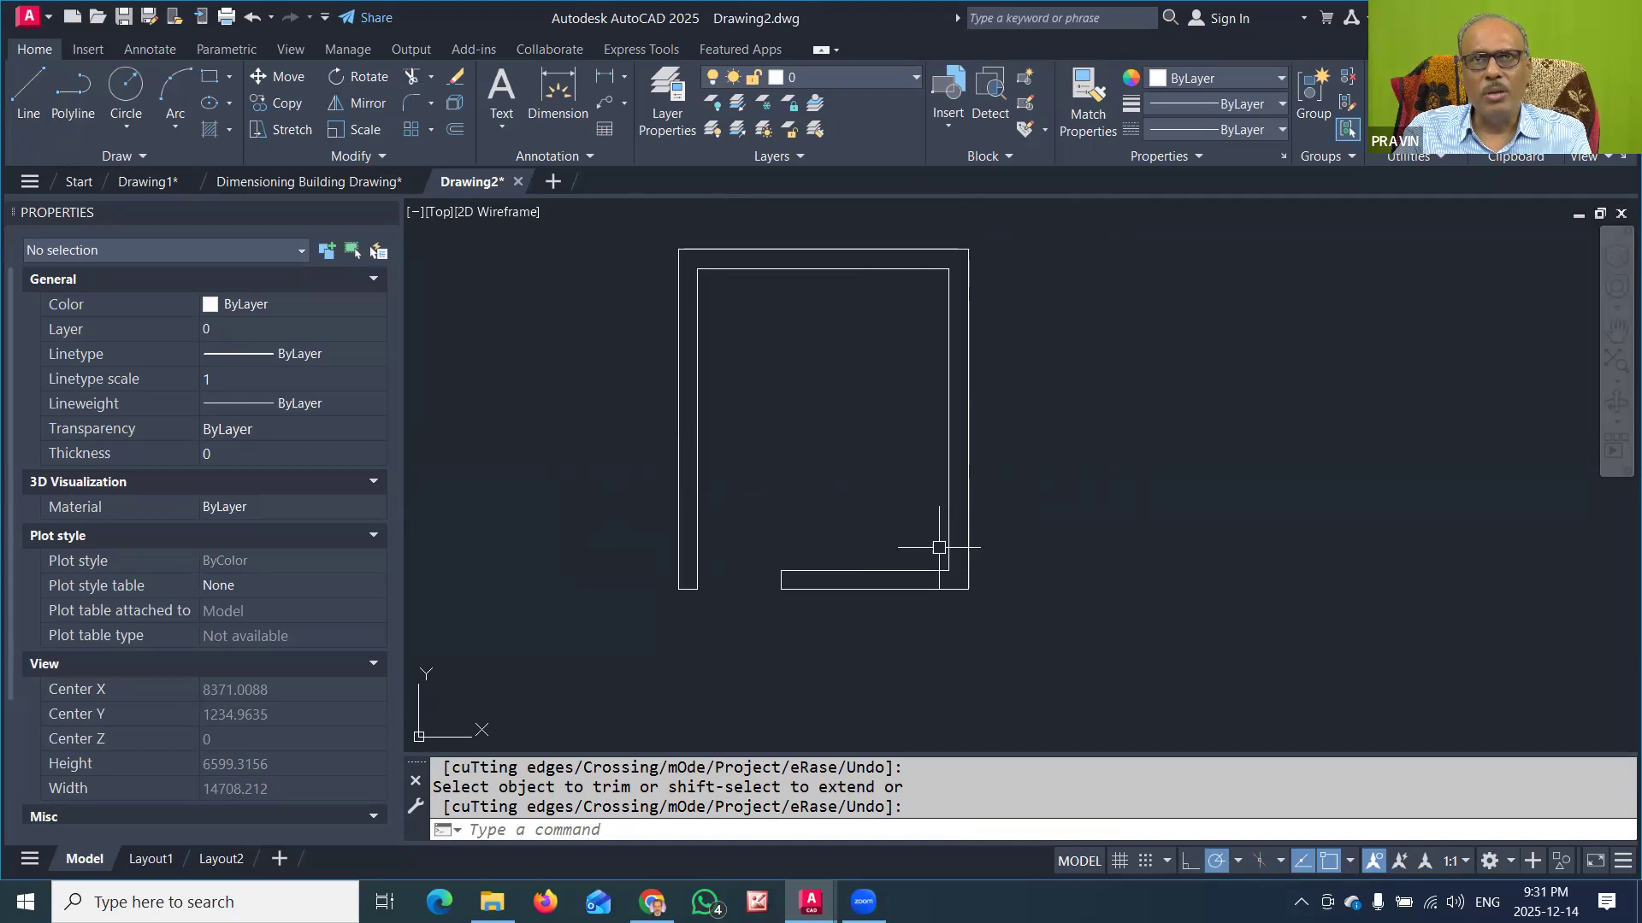
Step: Check which blocks the new drawing offers for insertion
{"action": "left_click", "coordinate": [947, 121]}
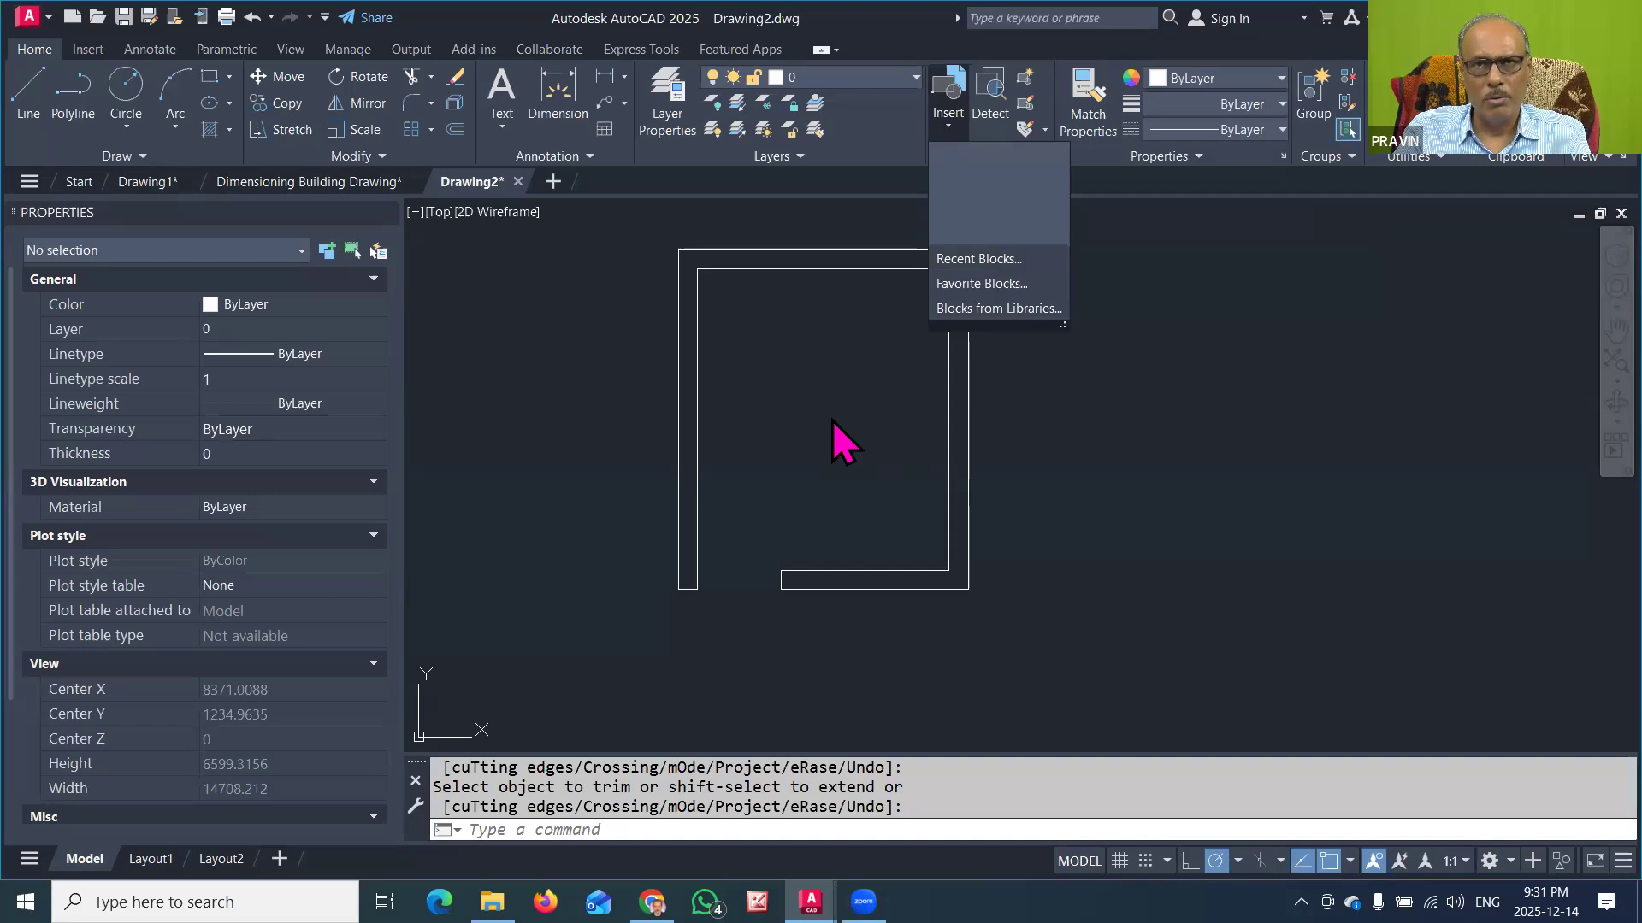
{"action": "left_click", "coordinate": [1079, 390]}
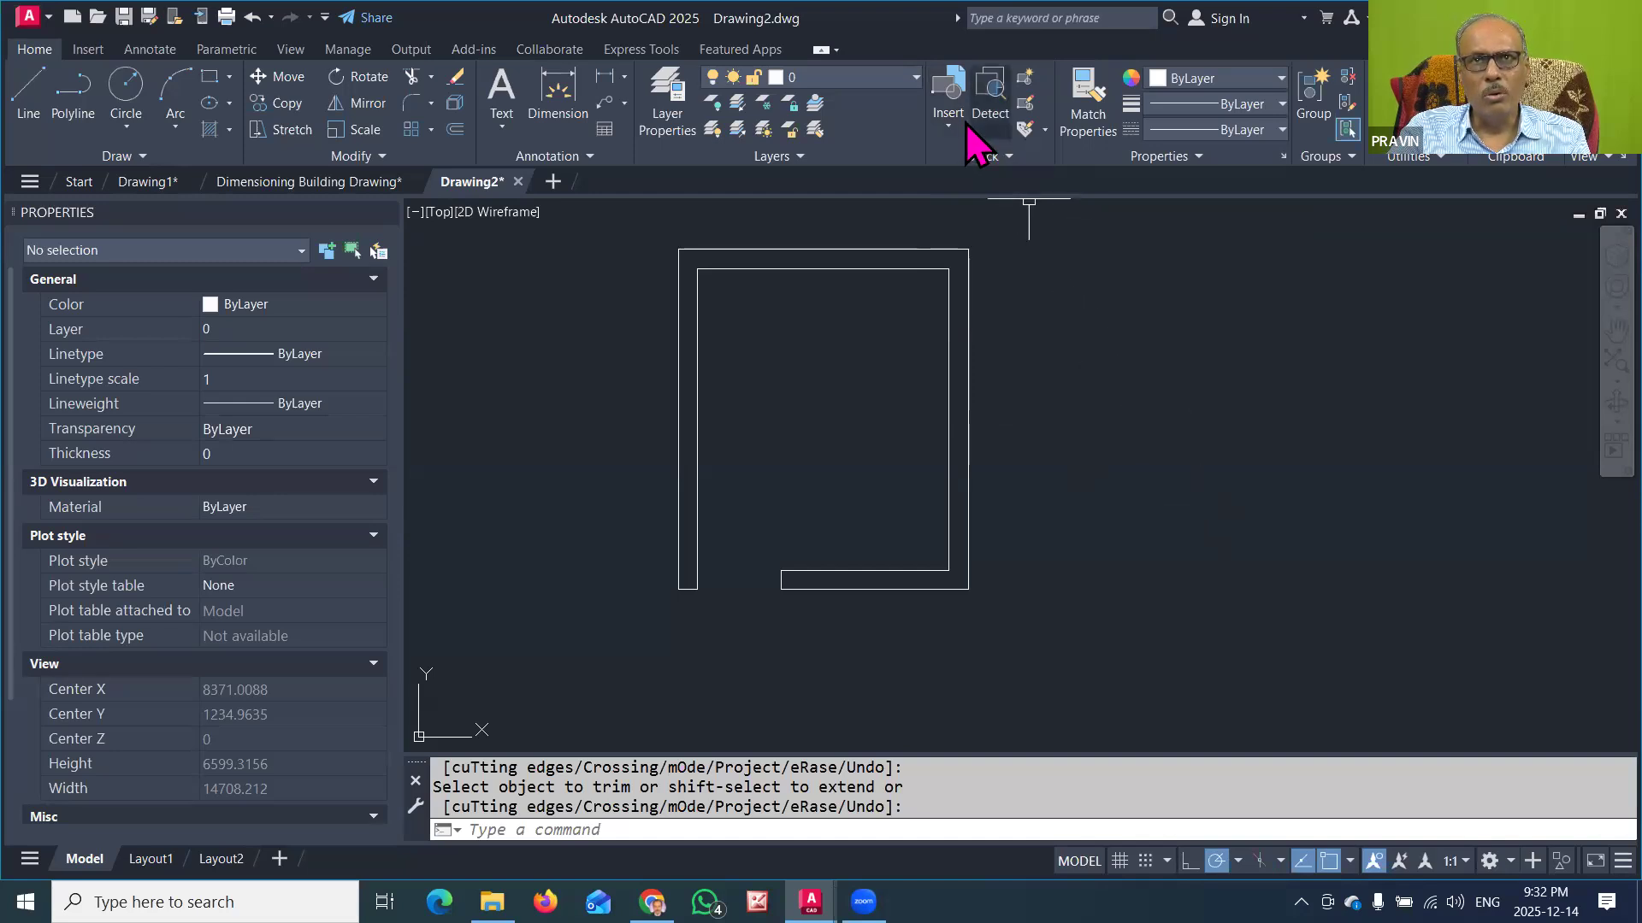
{"action": "left_click", "coordinate": [947, 126]}
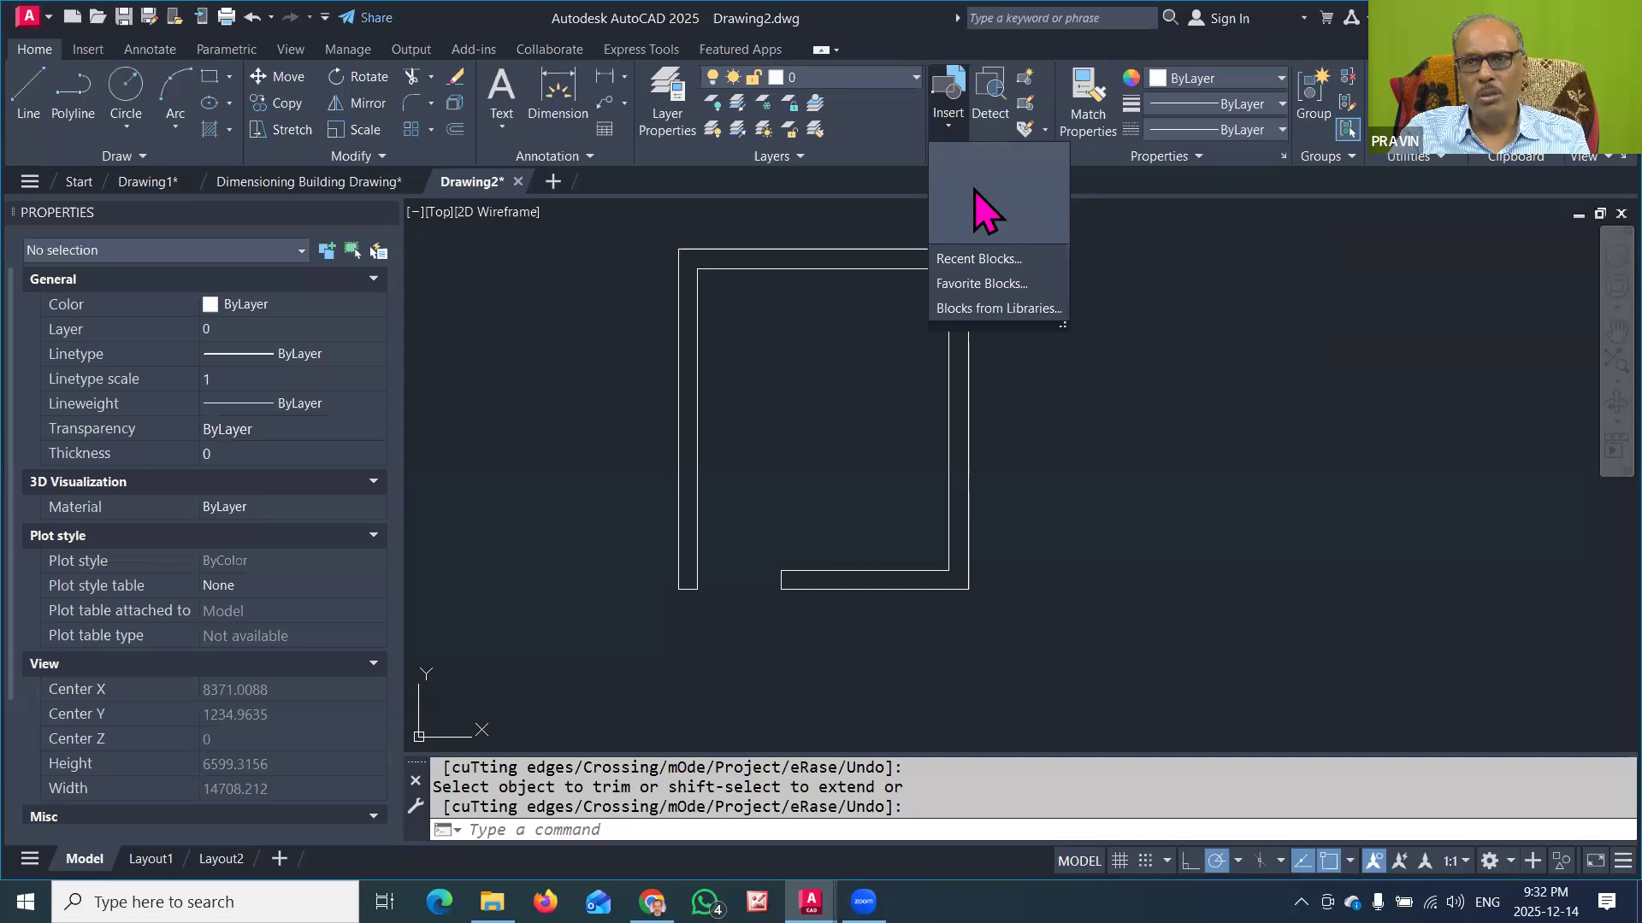
Step: Switch to File Explorer and look through the AutoCAD Building Drawings folder on drive D and its ALL BLOCK subfolder
{"action": "key", "text": "alt+Tab"}
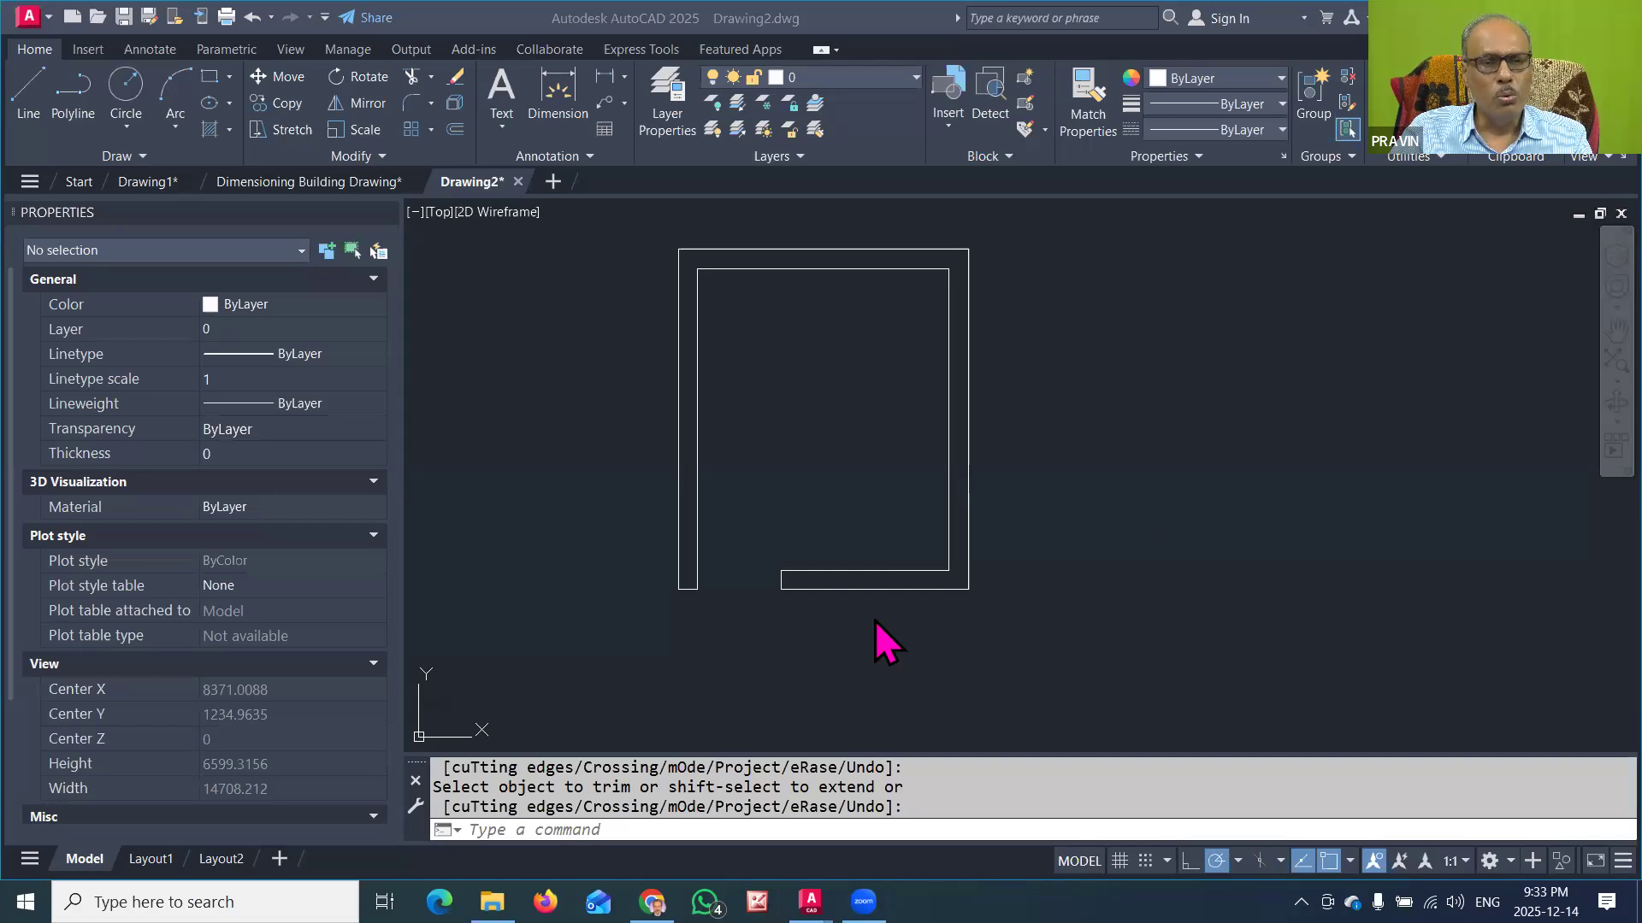
{"action": "mouse_move", "coordinate": [493, 902]}
{"action": "left_click", "coordinate": [496, 808]}
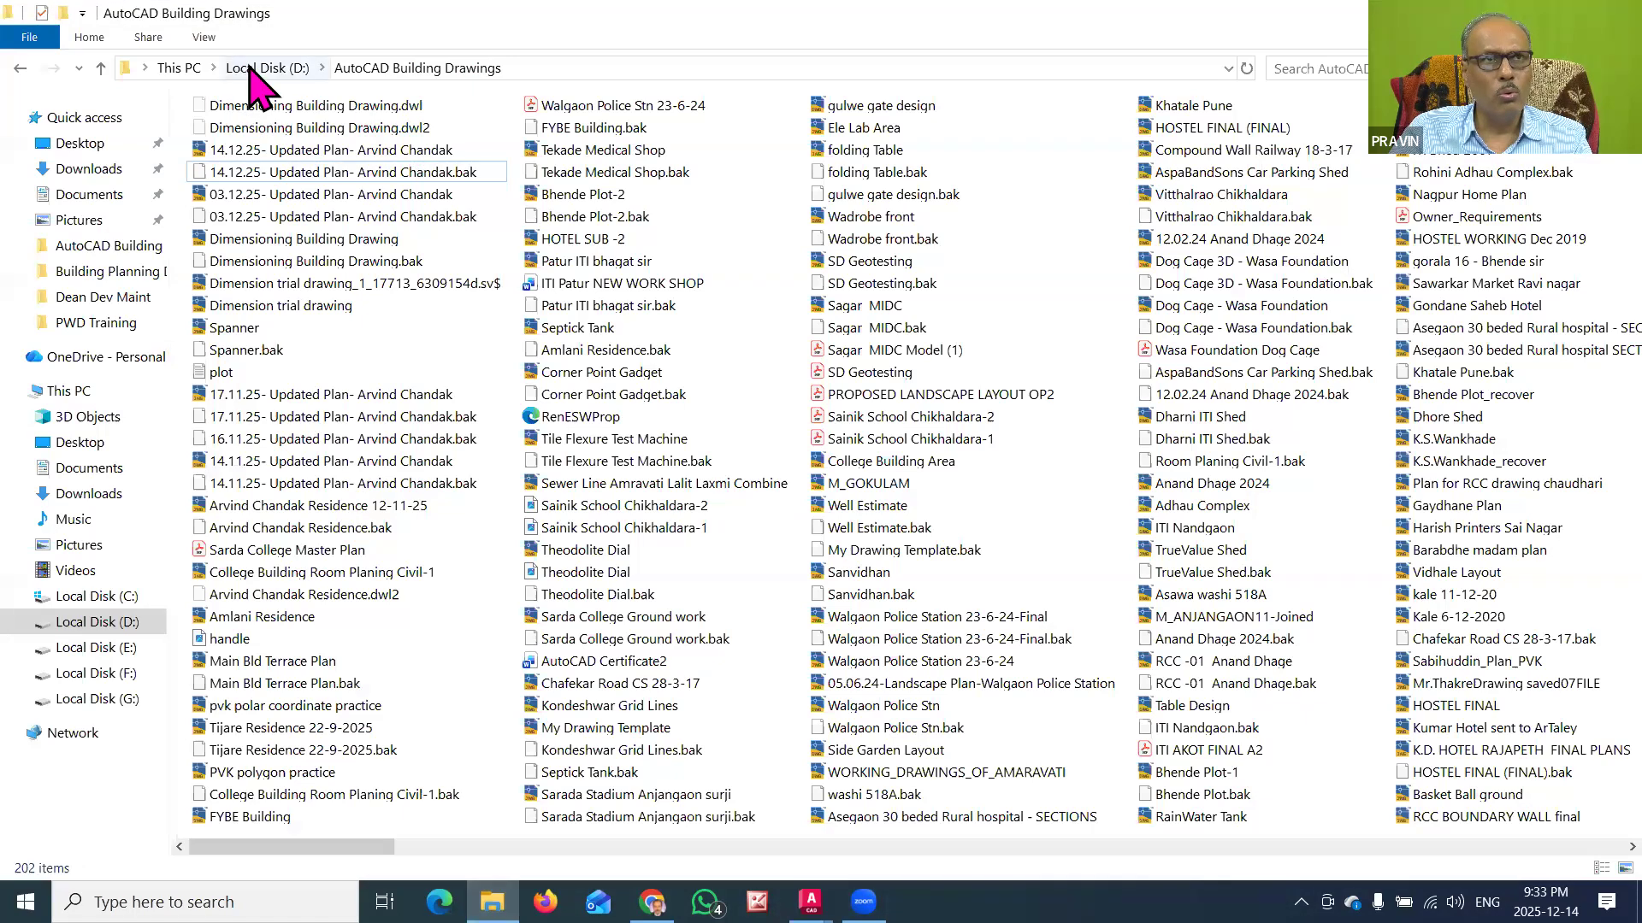
{"action": "left_click", "coordinate": [254, 74]}
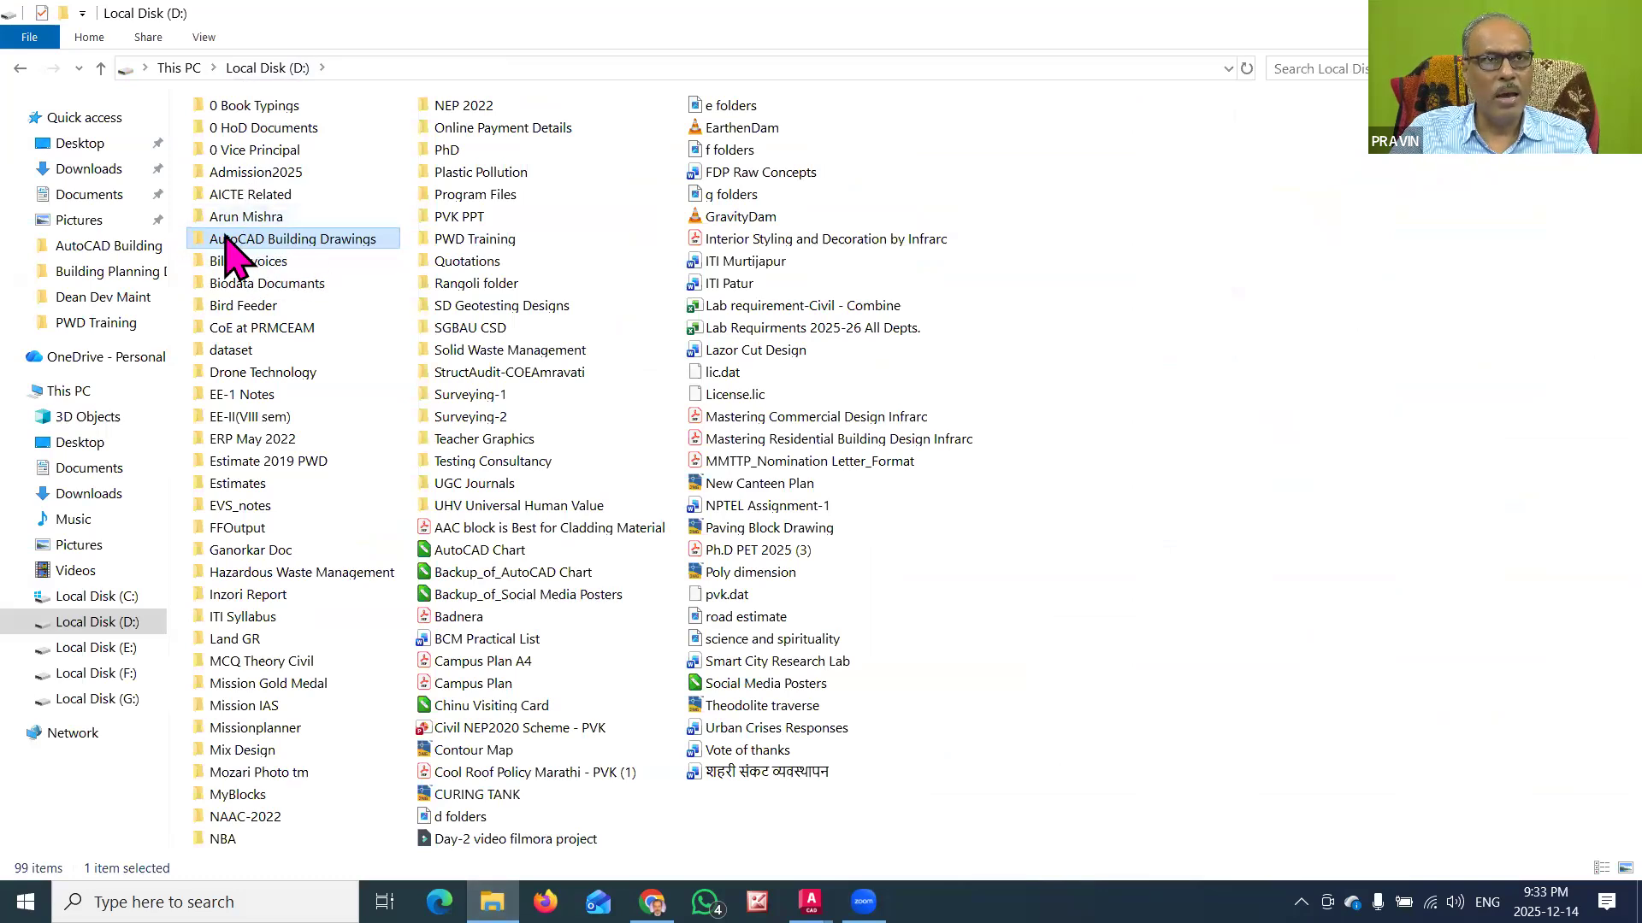
{"action": "double_click", "coordinate": [300, 241]}
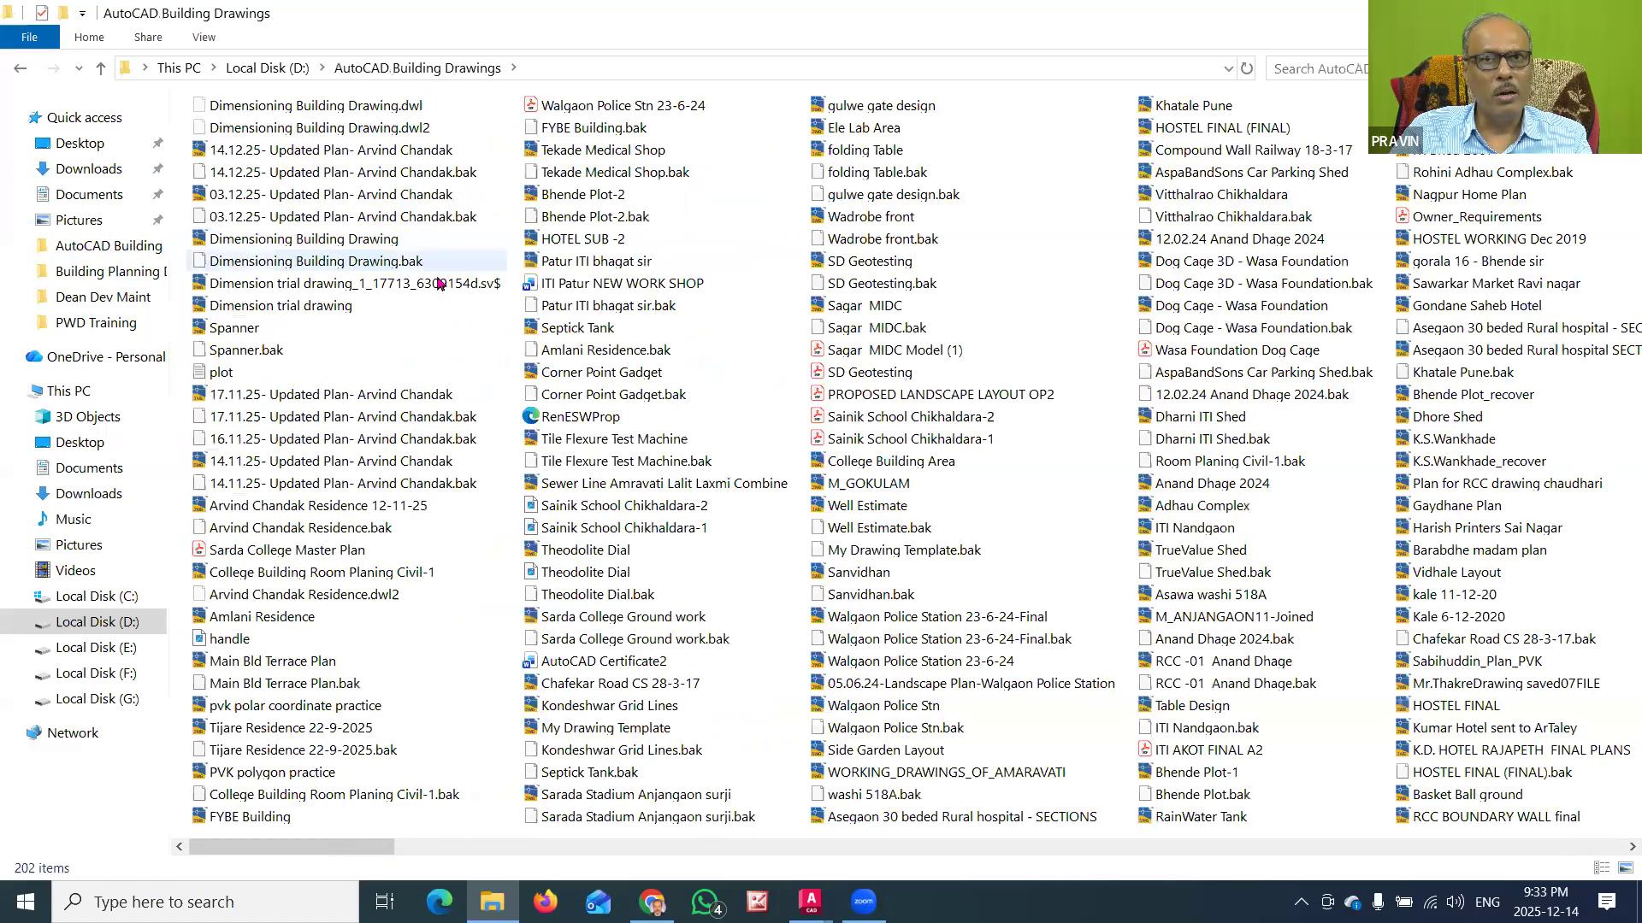
{"action": "scroll", "coordinate": [437, 272], "scroll_direction": "down", "scroll_amount": 4}
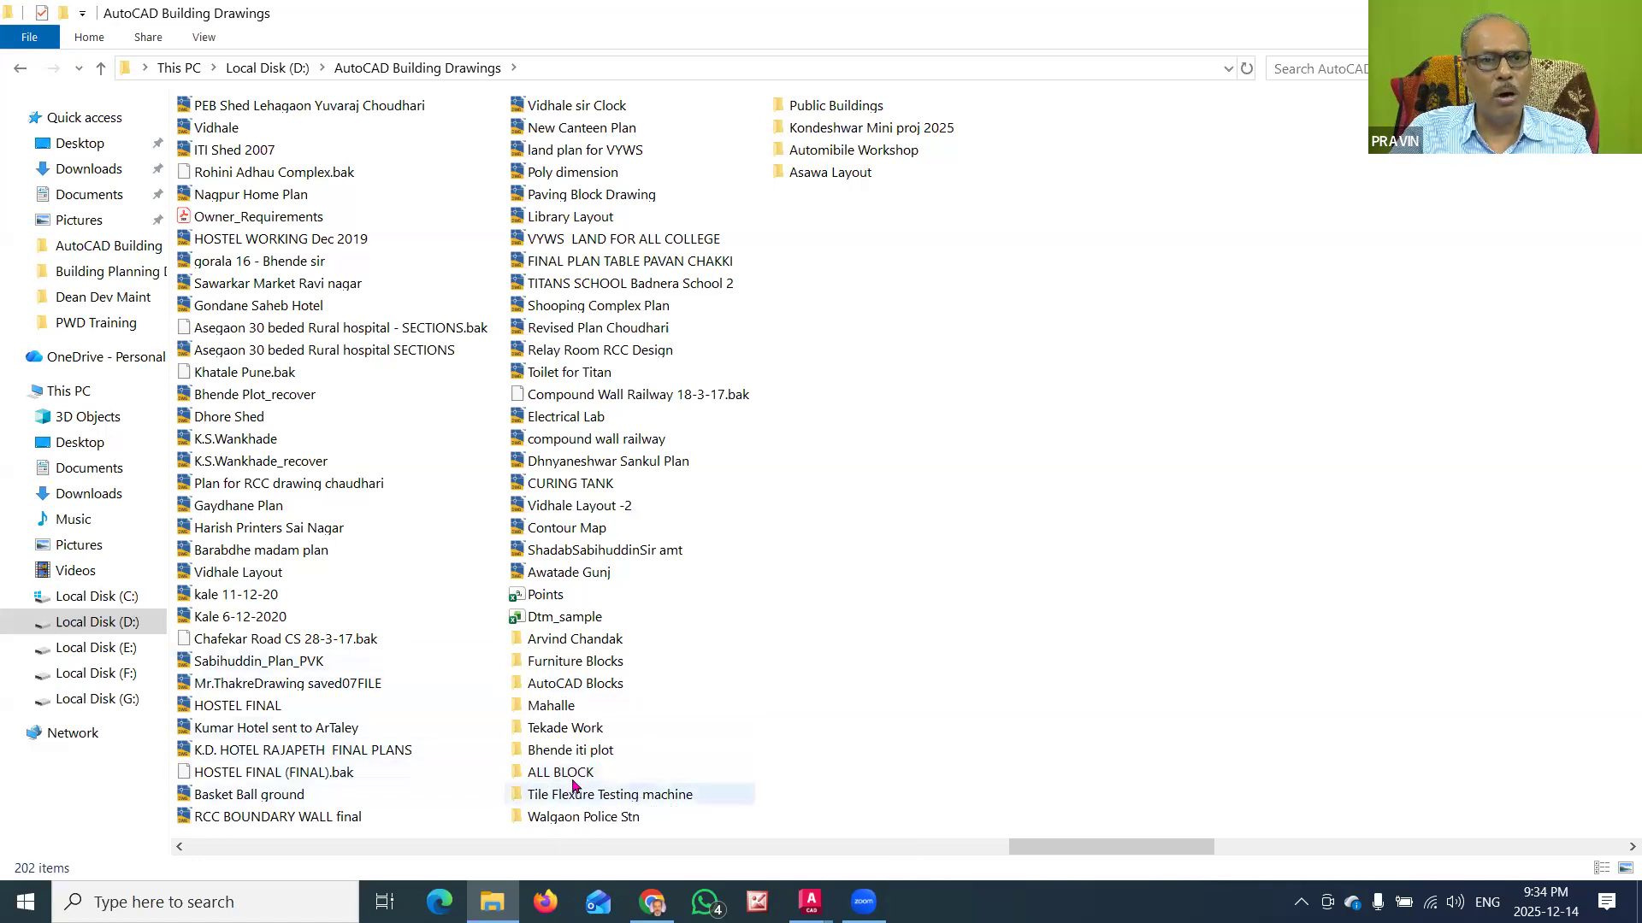
{"action": "double_click", "coordinate": [574, 776]}
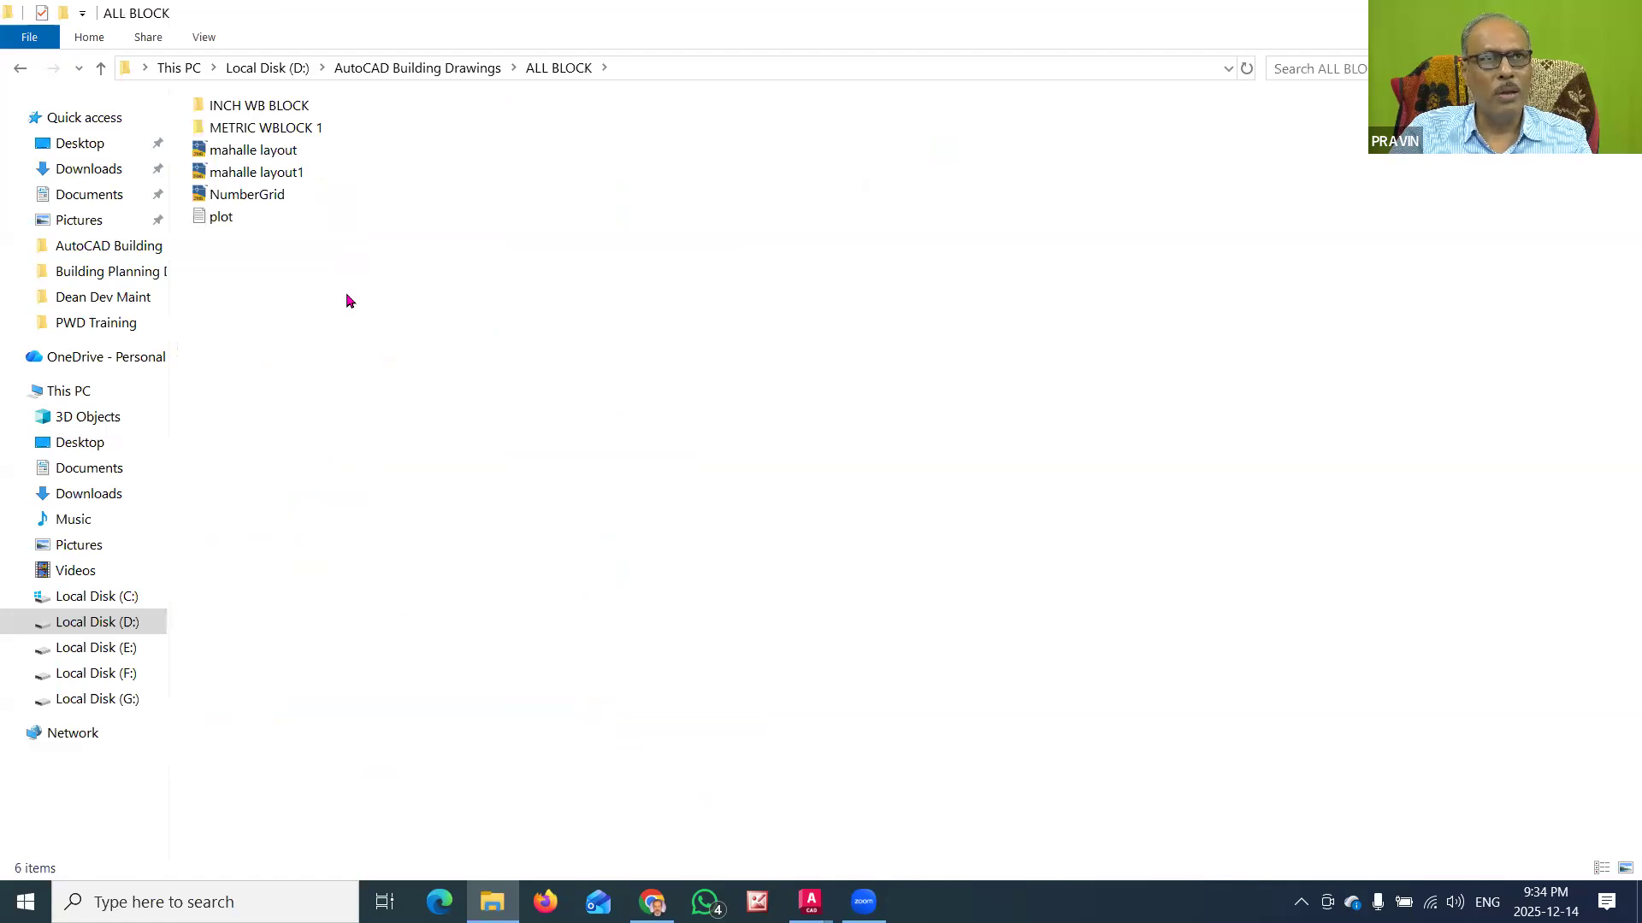
{"action": "left_click", "coordinate": [419, 68]}
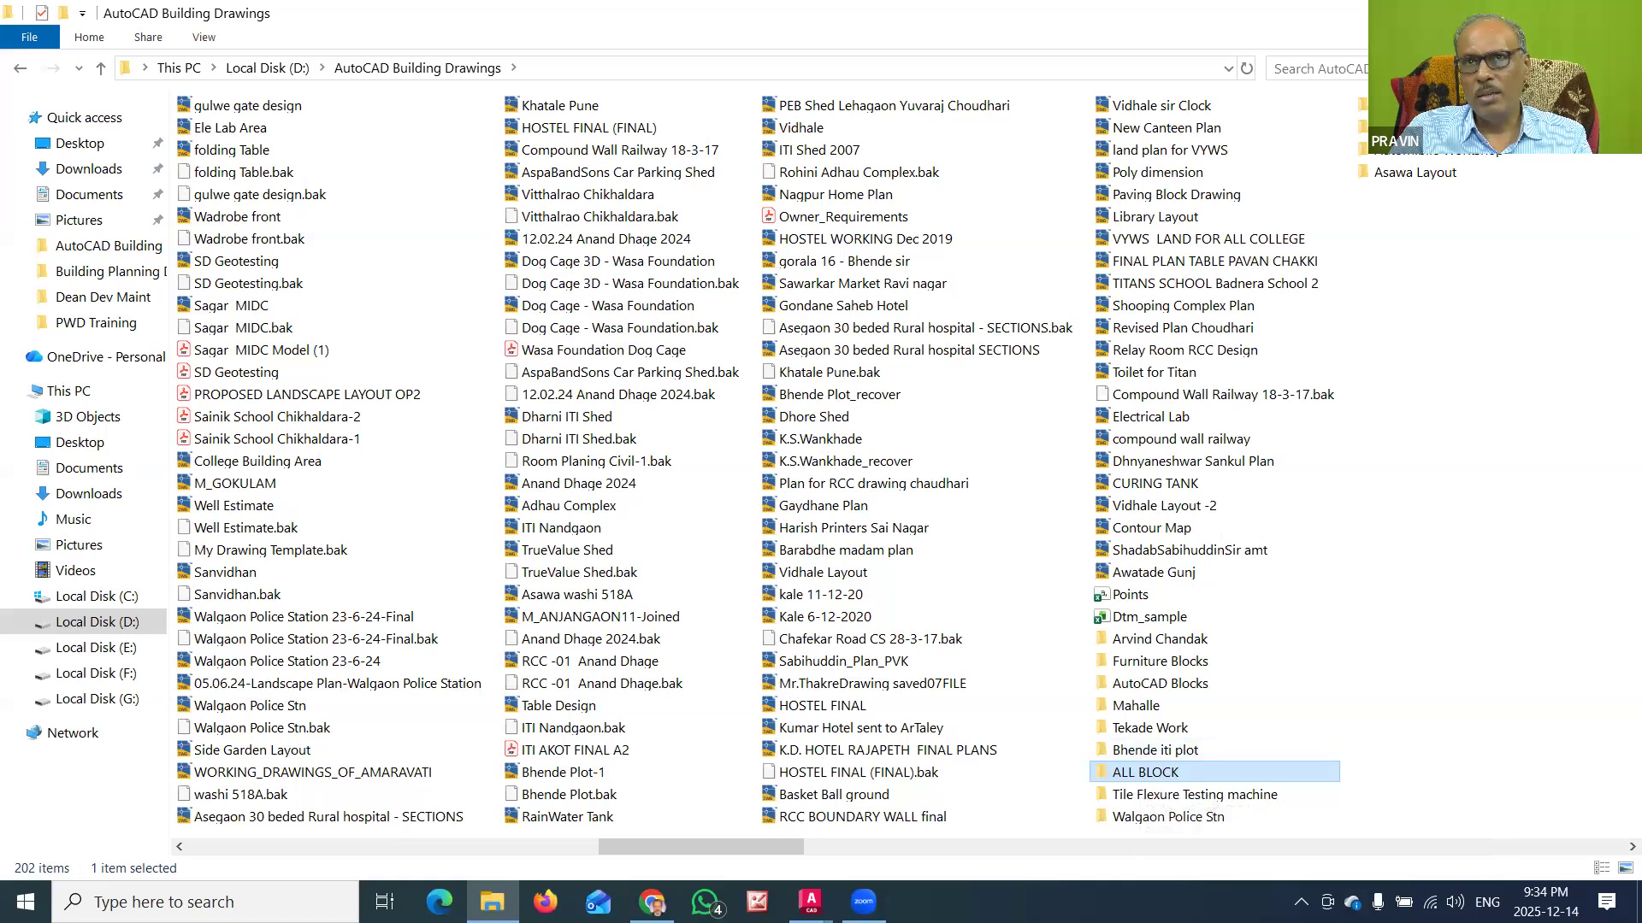
{"action": "left_click", "coordinate": [1518, 14]}
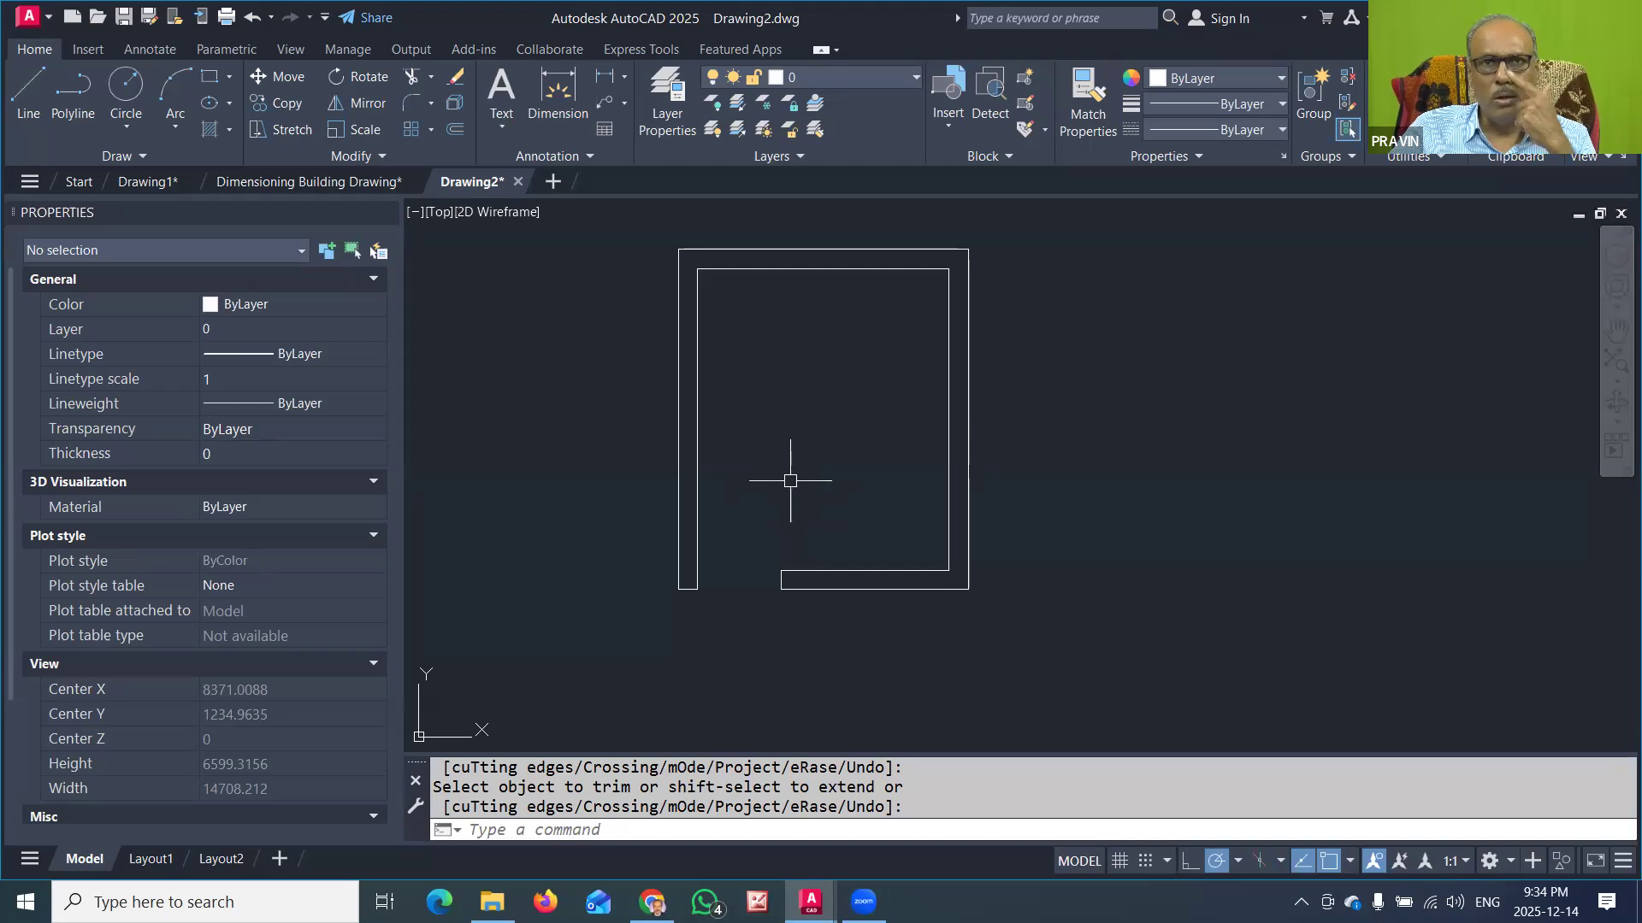
Step: Switch to the open Dimensioning Building Drawing
{"action": "left_click", "coordinate": [949, 125]}
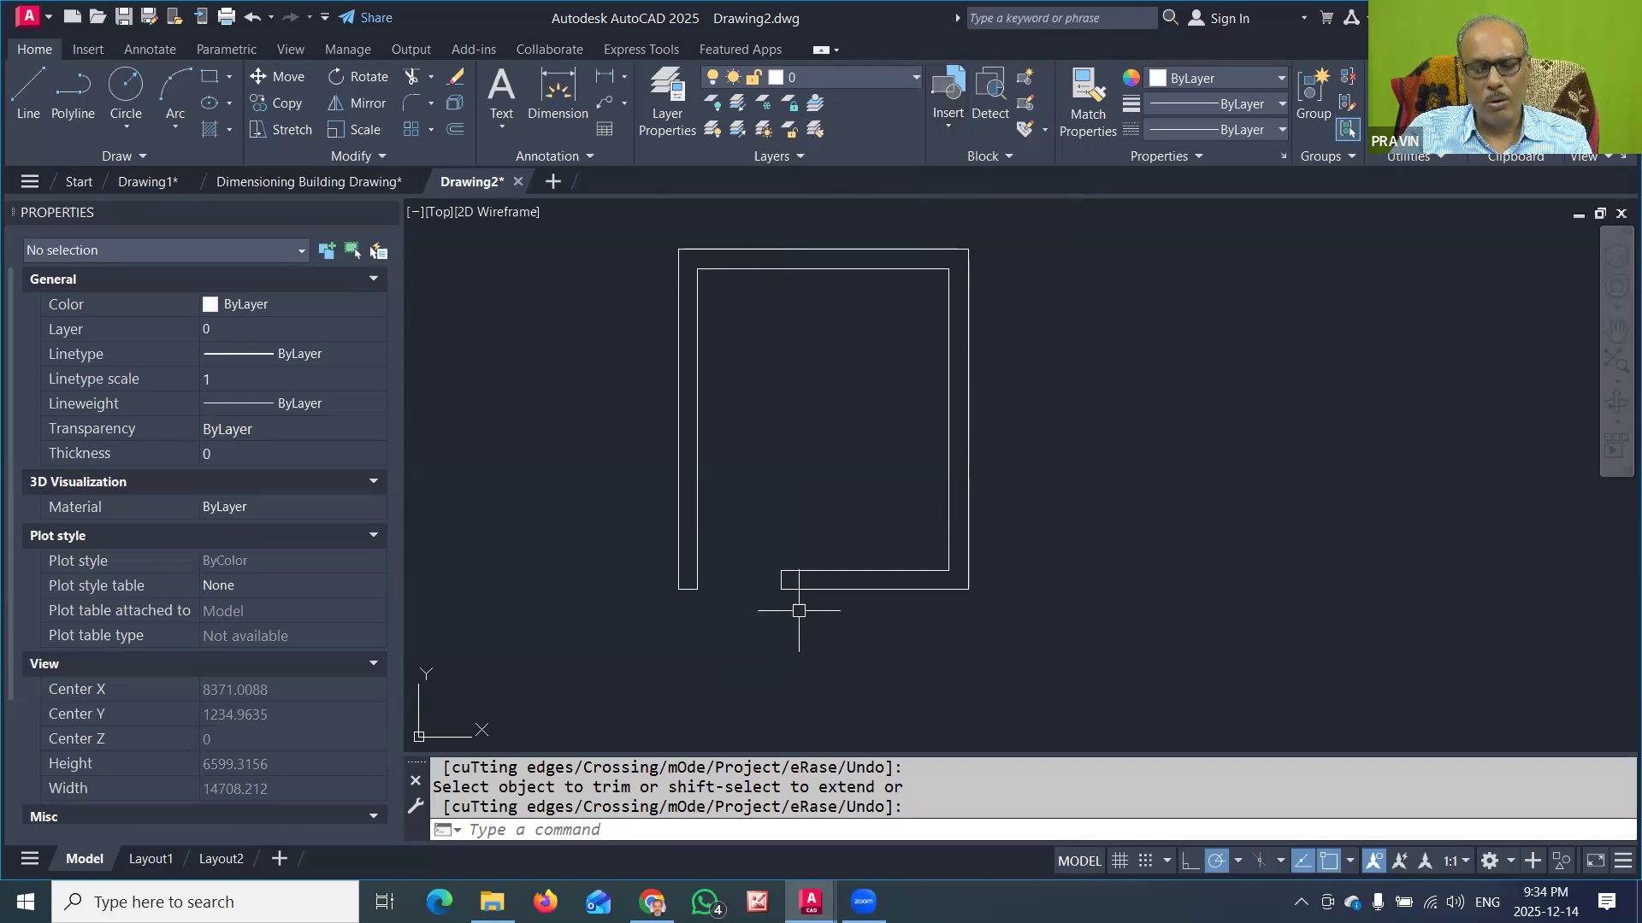
{"action": "left_click", "coordinate": [811, 901]}
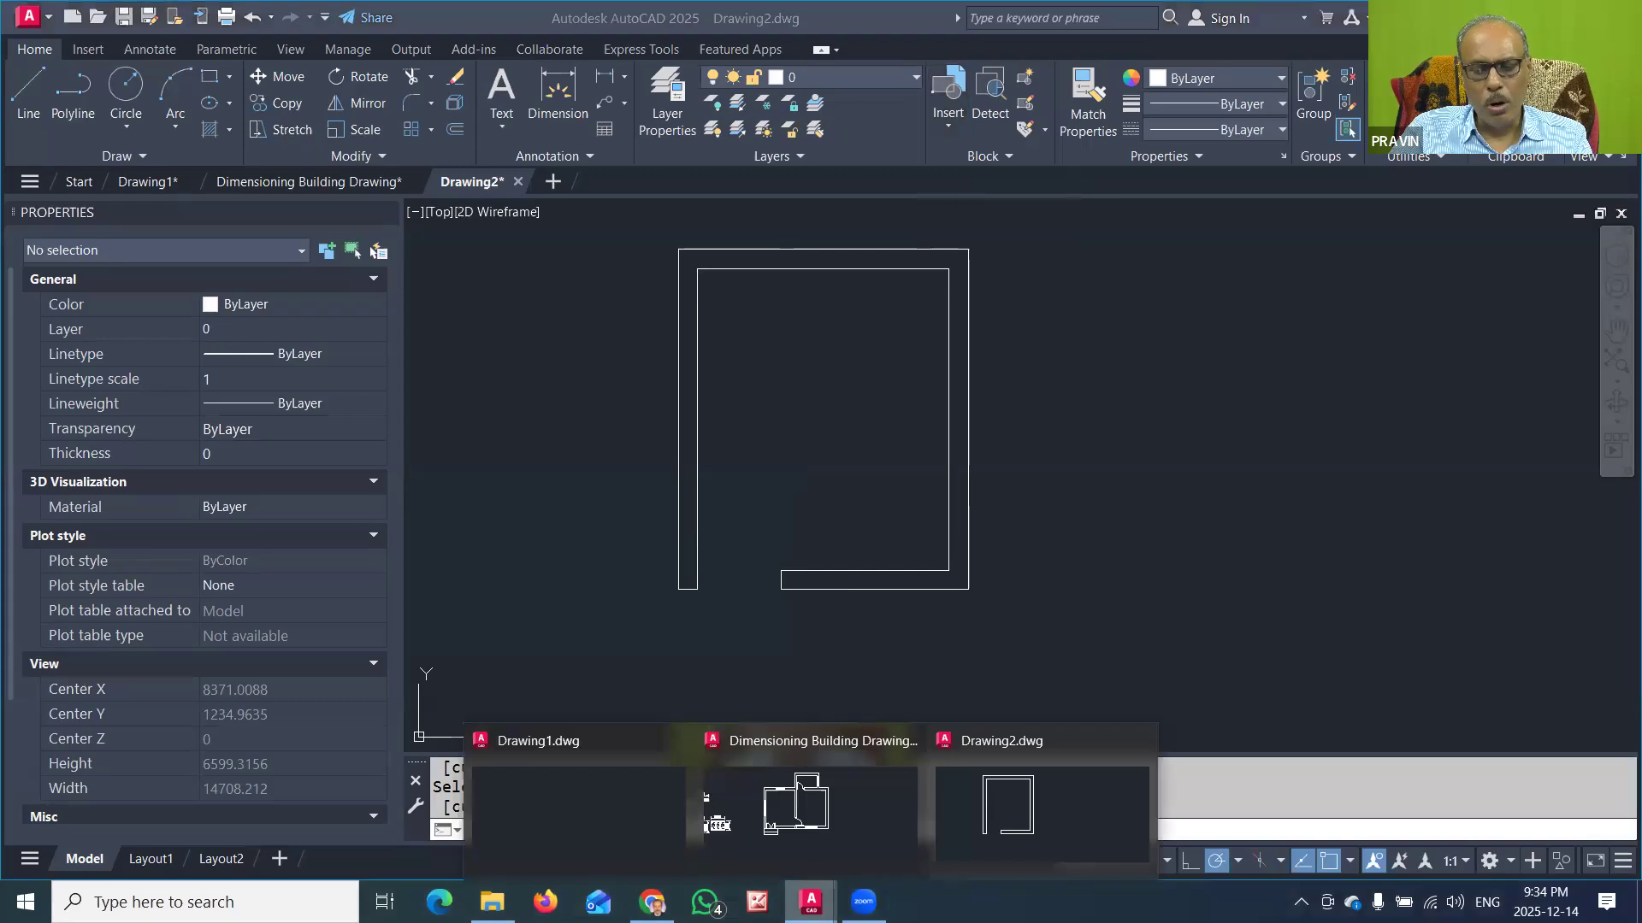
{"action": "left_click", "coordinate": [839, 824]}
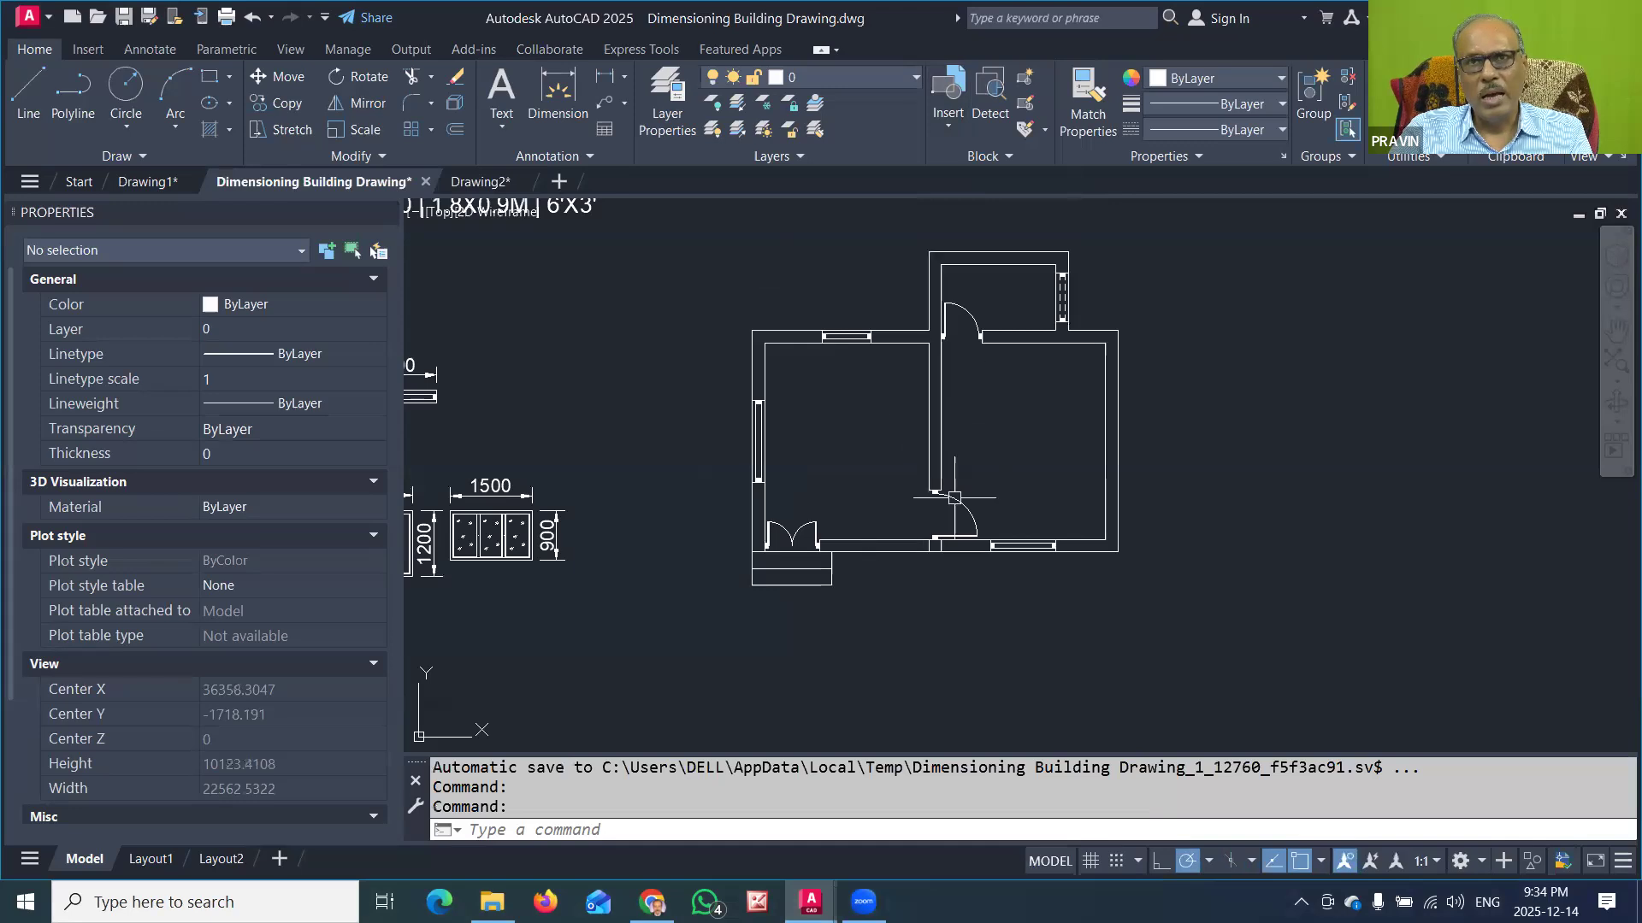
Step: Examine the double and single door blocks placed in the plan and the blocks available for insertion
{"action": "left_click", "coordinate": [788, 532]}
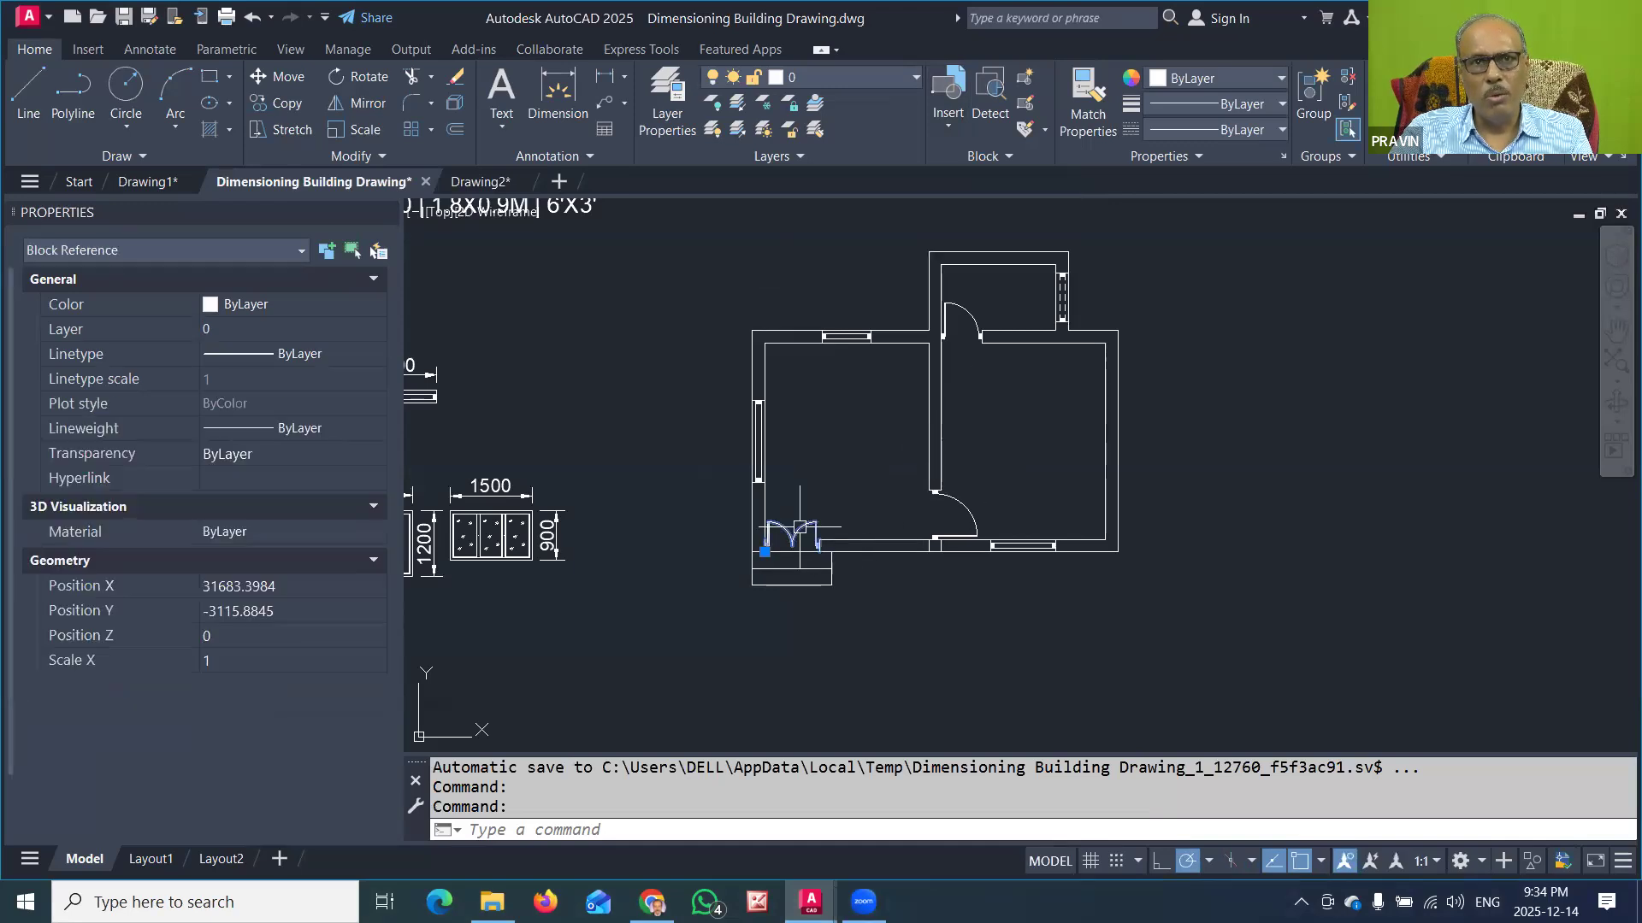
{"action": "left_click", "coordinate": [972, 515]}
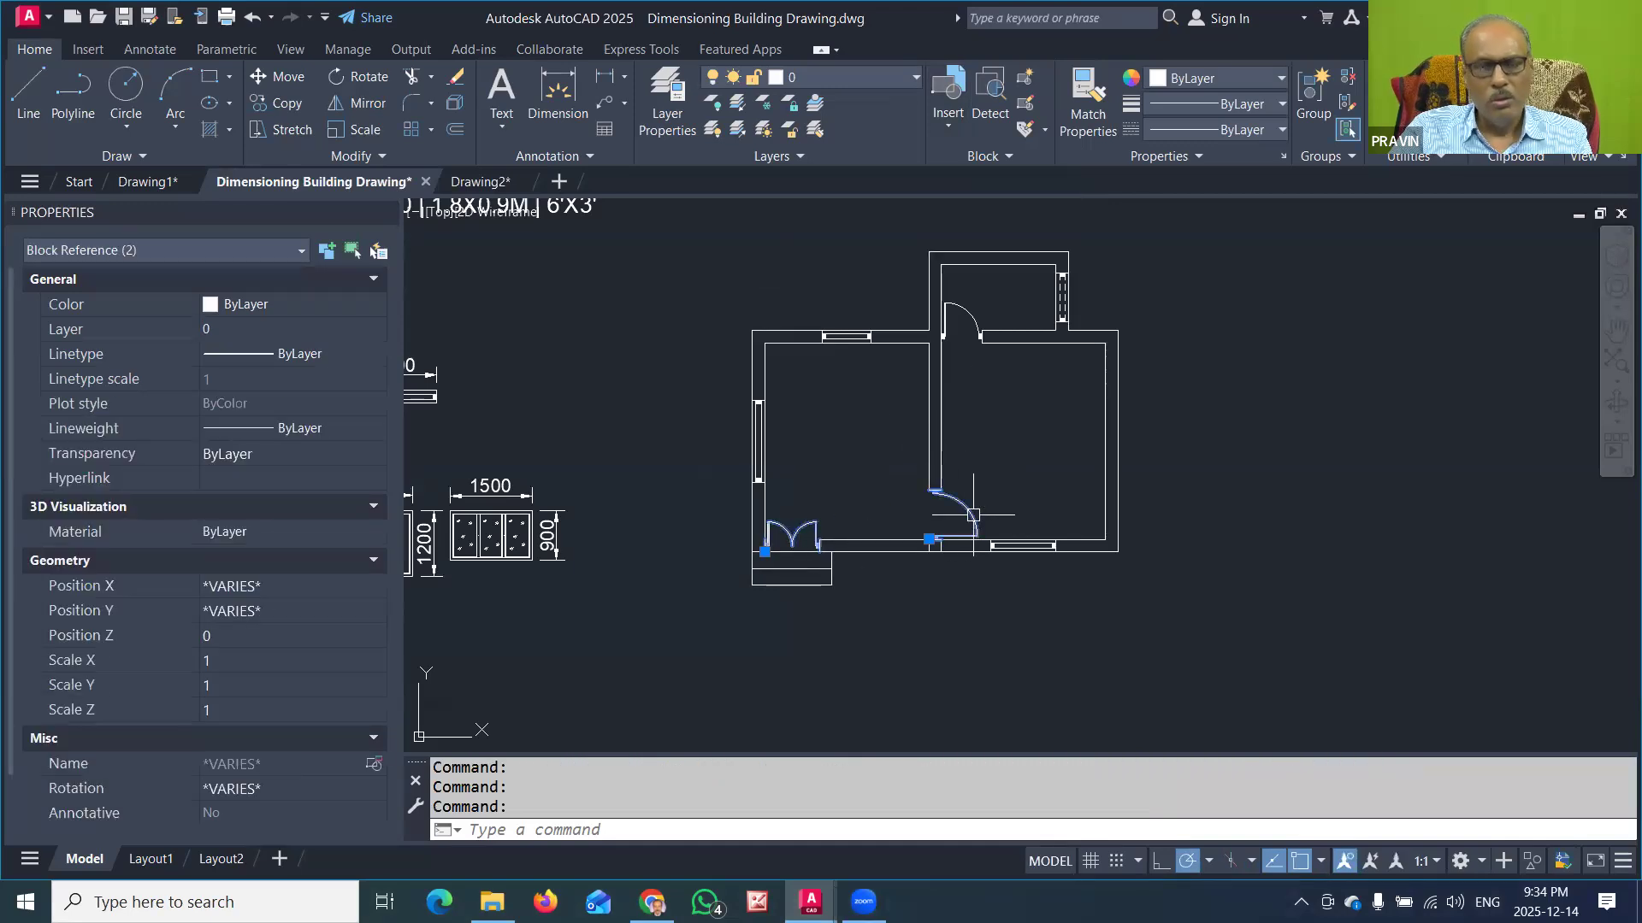
{"action": "key", "text": "Escape"}
{"action": "key", "text": "Escape"}
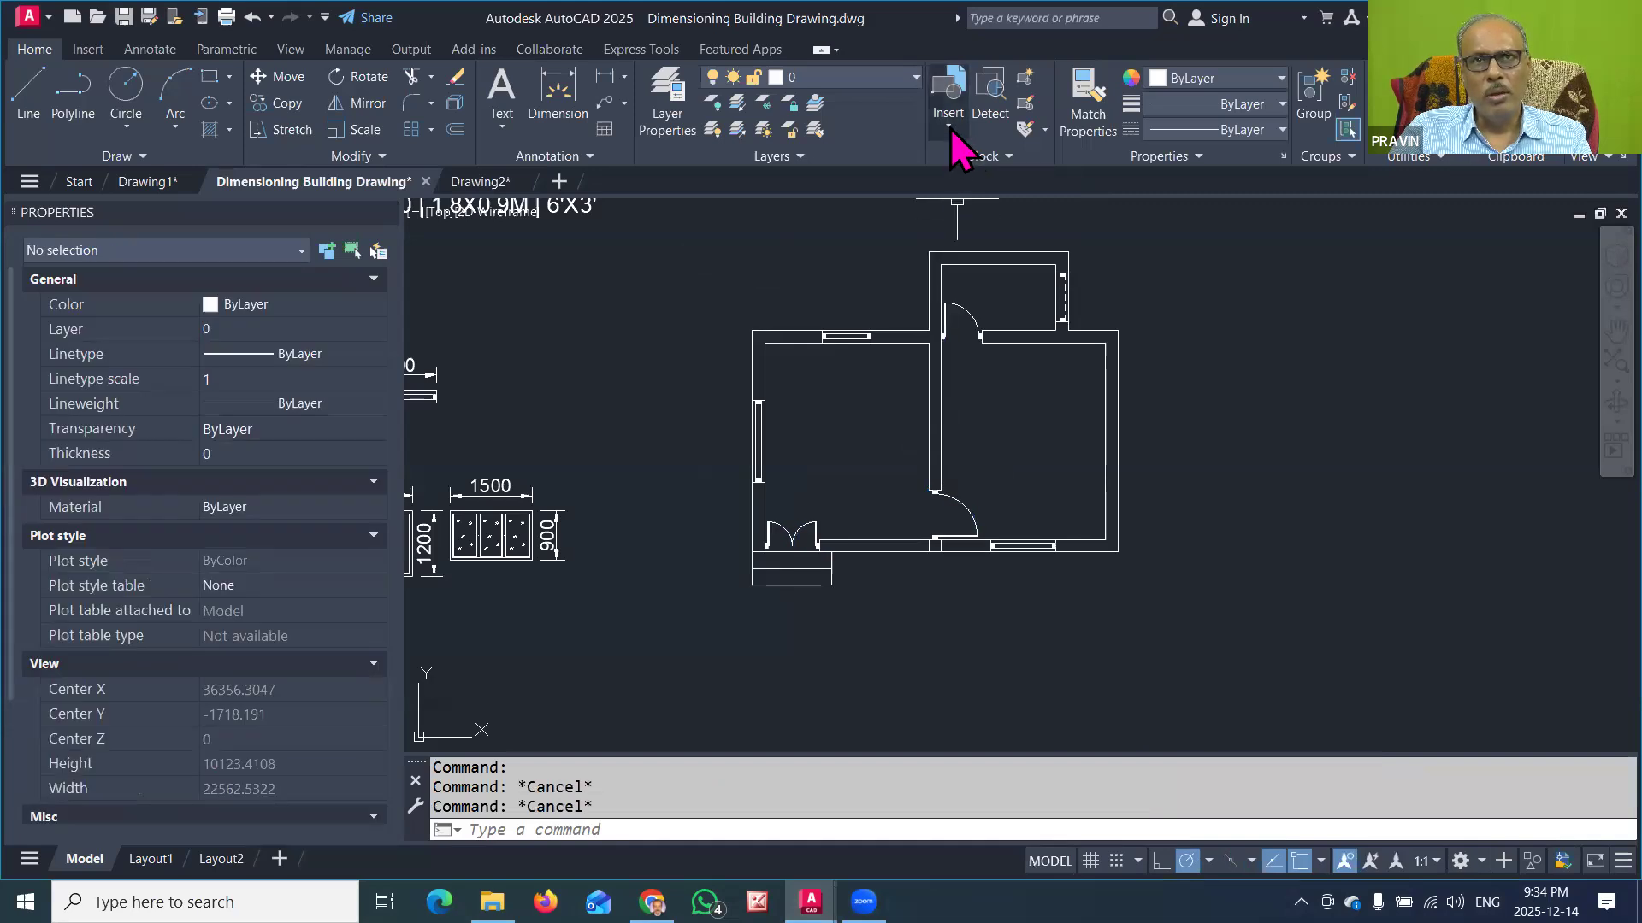
{"action": "left_click", "coordinate": [949, 126]}
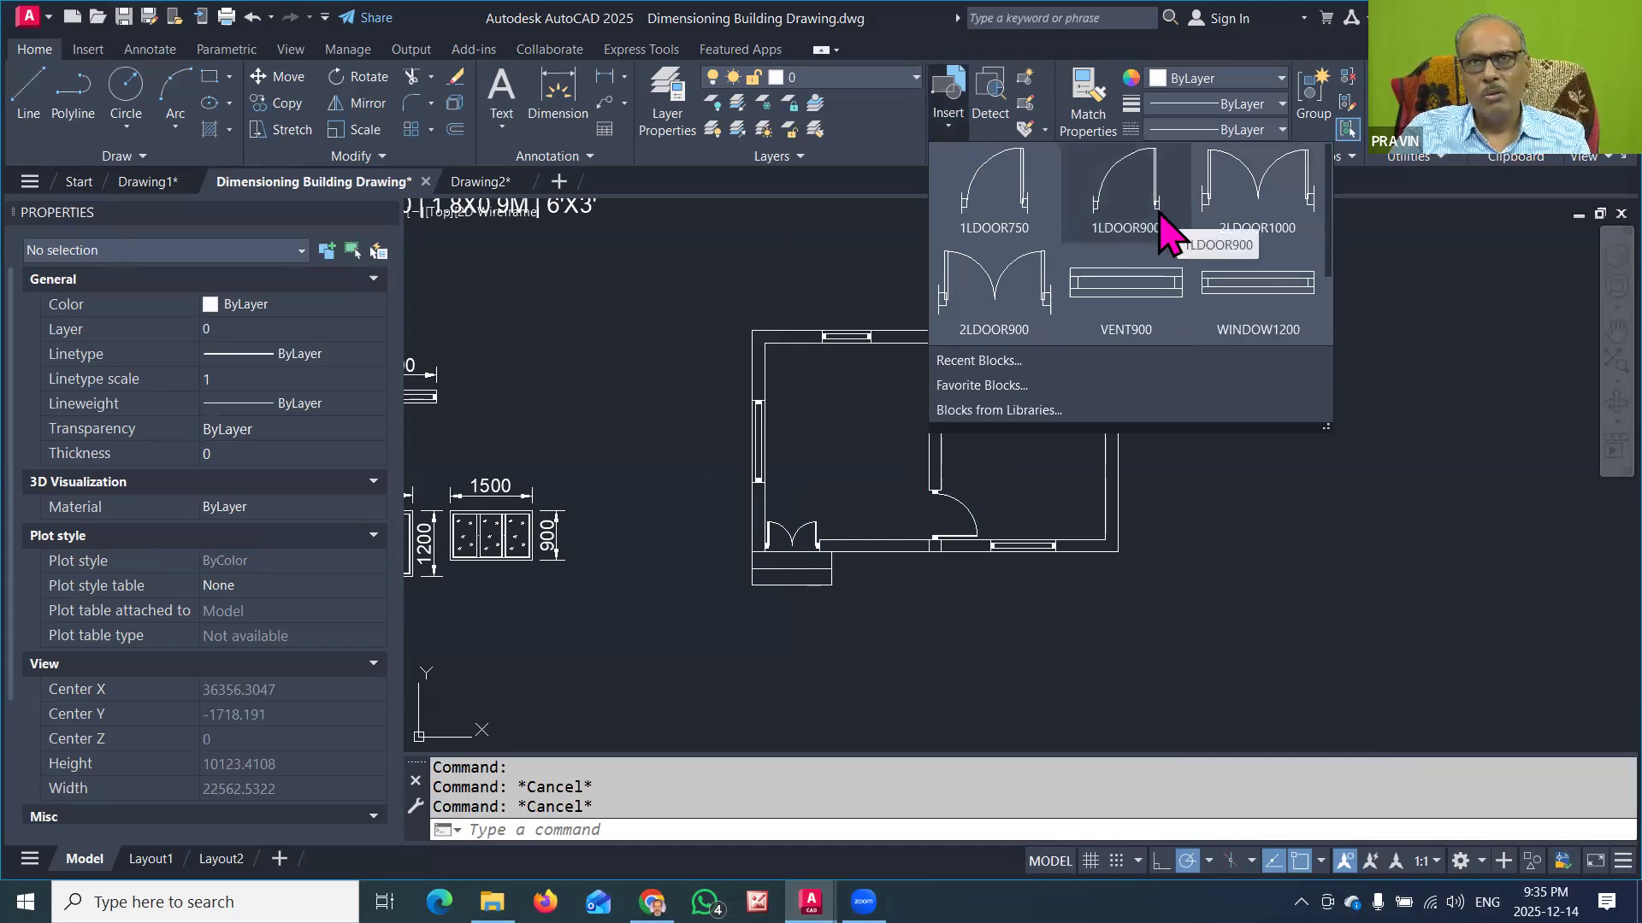
{"action": "key", "text": "Escape"}
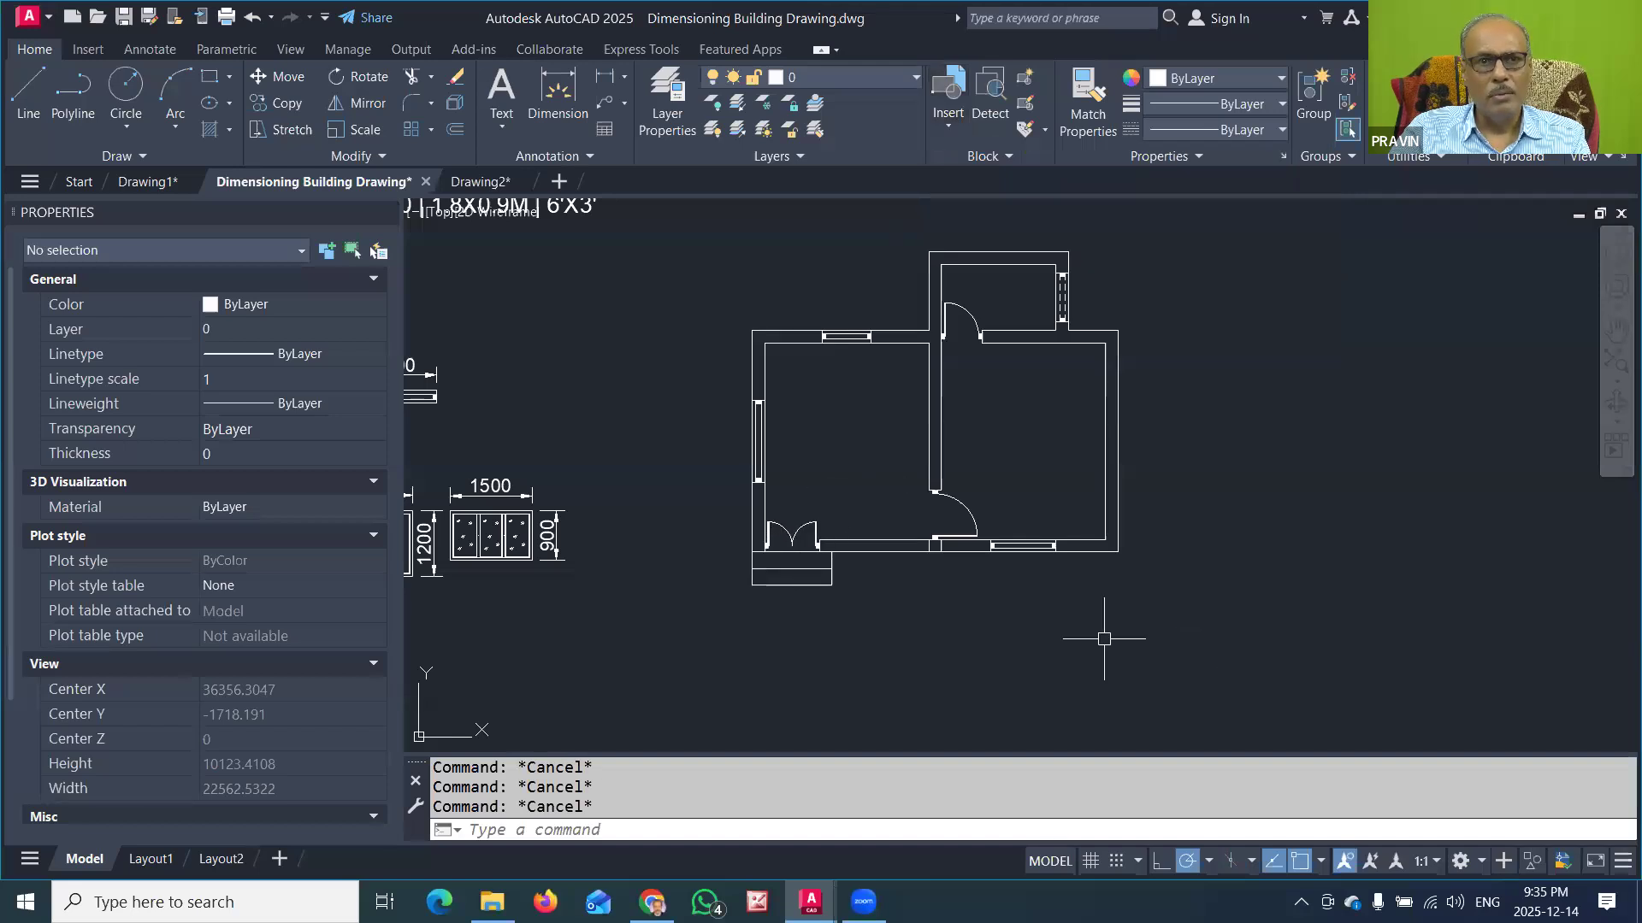
Step: Start the WBLOCK command and set its destination to the ALL BLOCK folder inside AutoCAD Building Drawings on drive D
{"action": "left_click", "coordinate": [518, 829]}
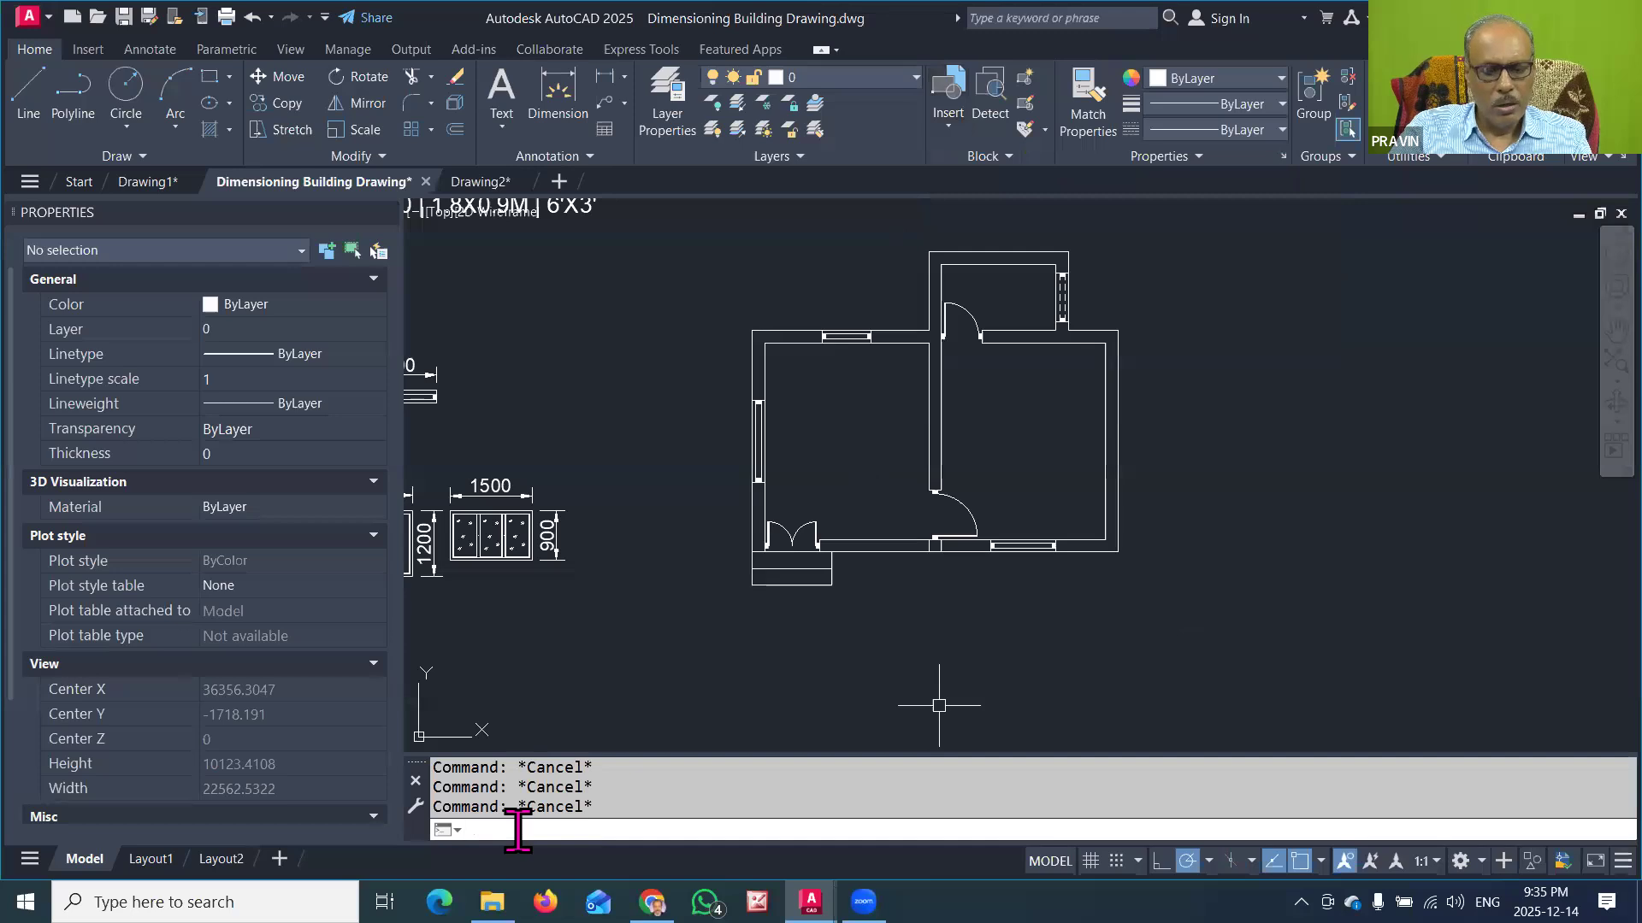
{"action": "type", "text": "WBLOC"}
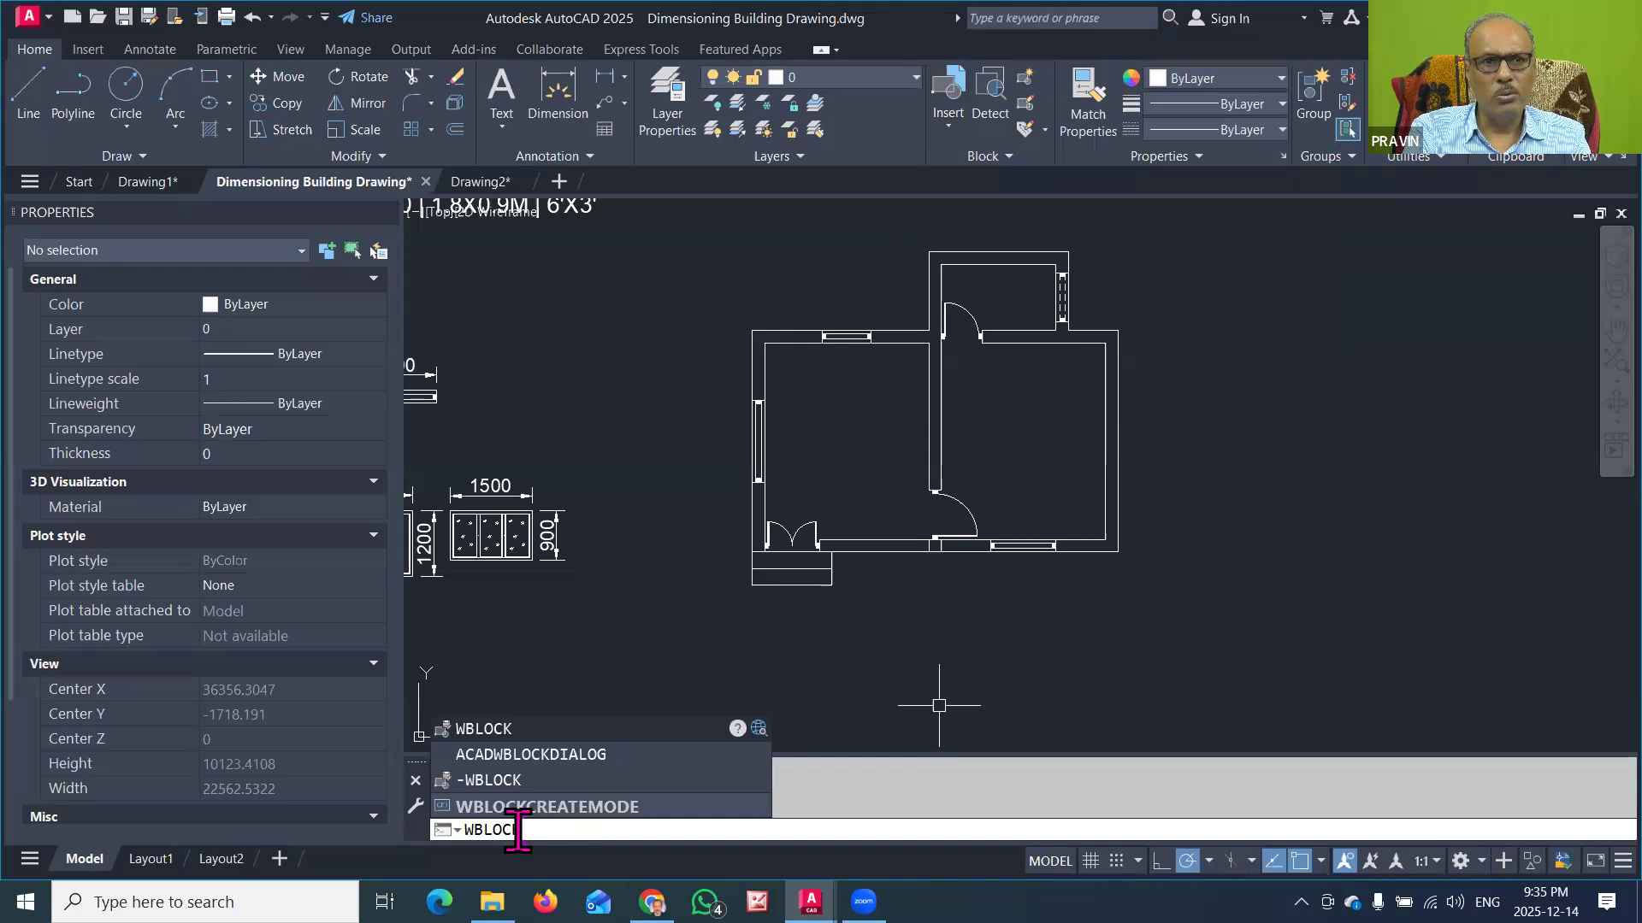
{"action": "type", "text": "K"}
{"action": "key", "text": "Return"}
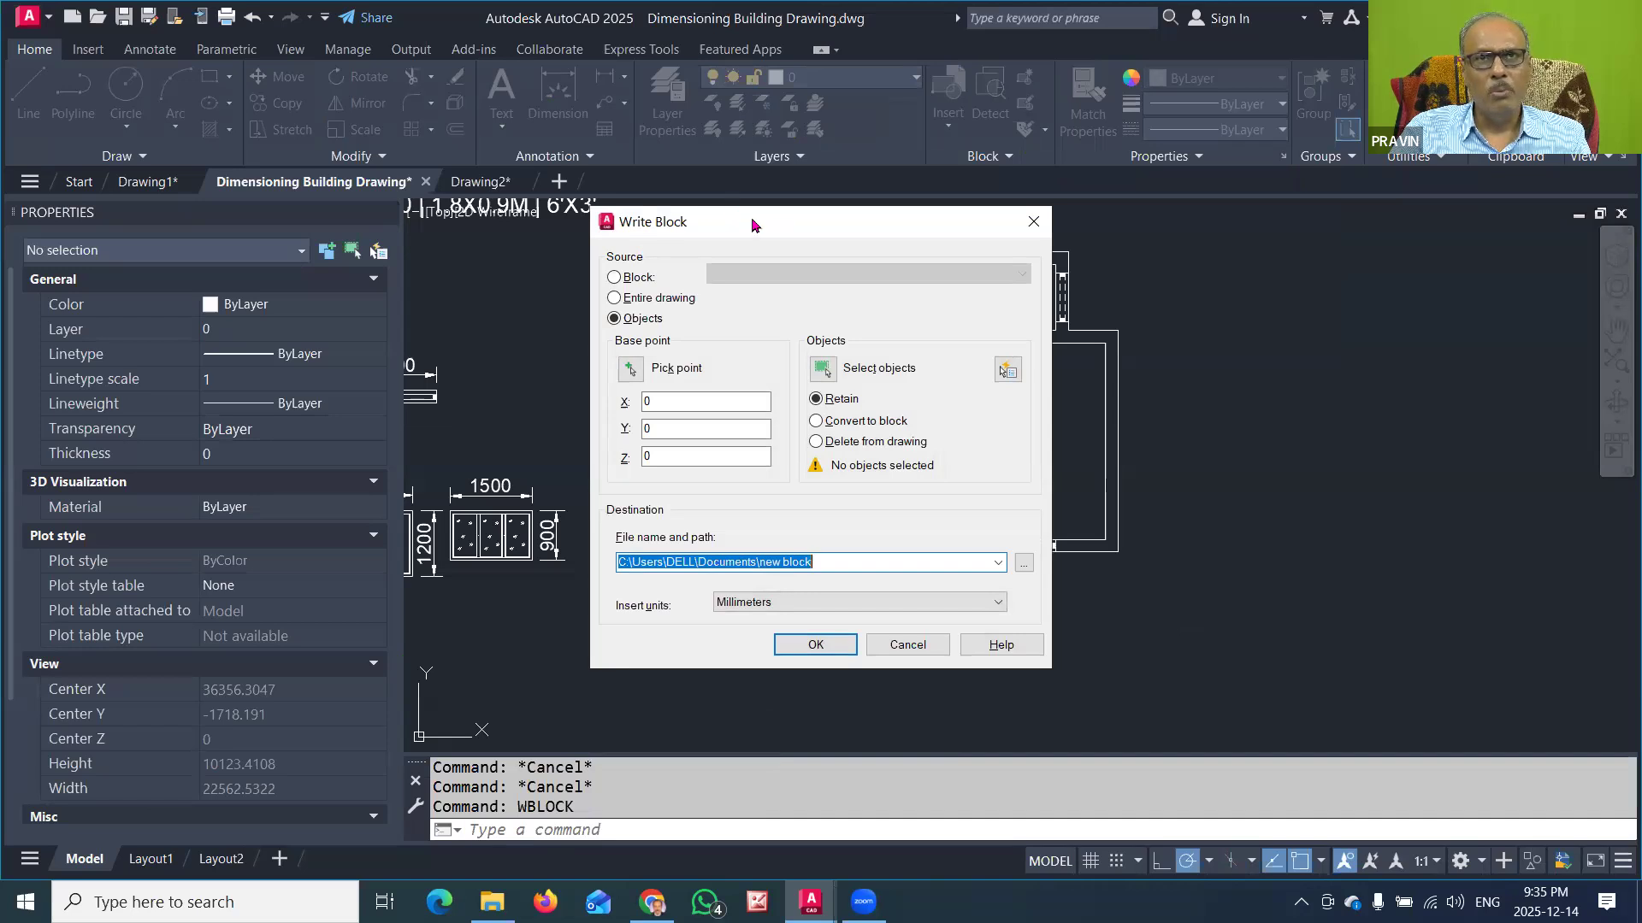
{"action": "left_click_drag", "start_coordinate": [752, 222], "coordinate": [695, 142]}
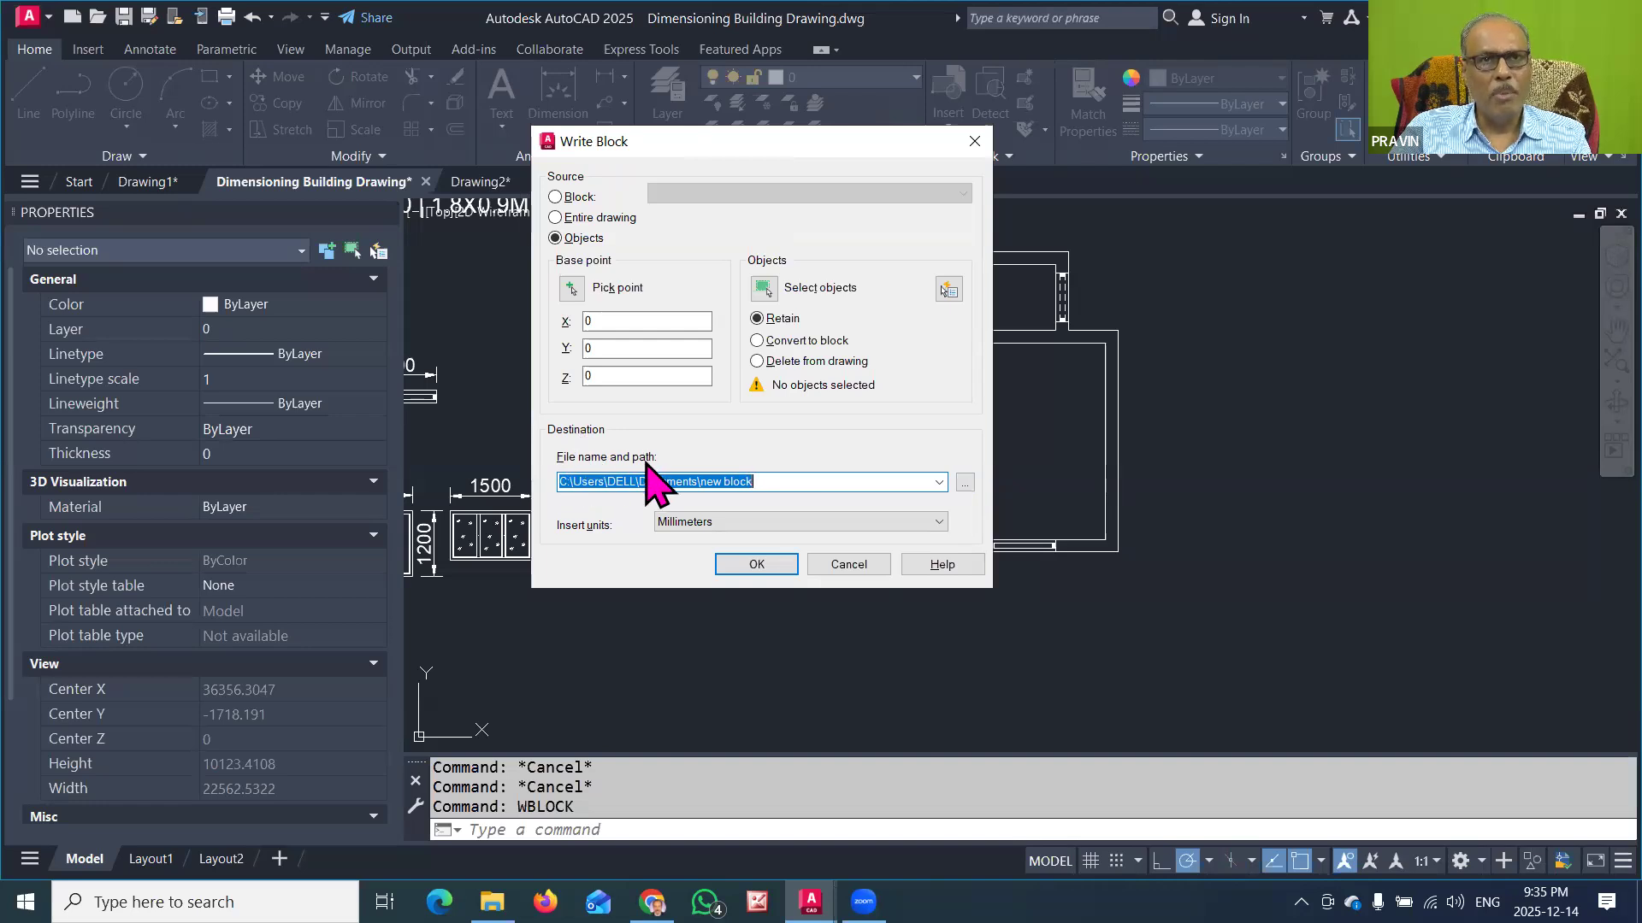
{"action": "left_click", "coordinate": [965, 483]}
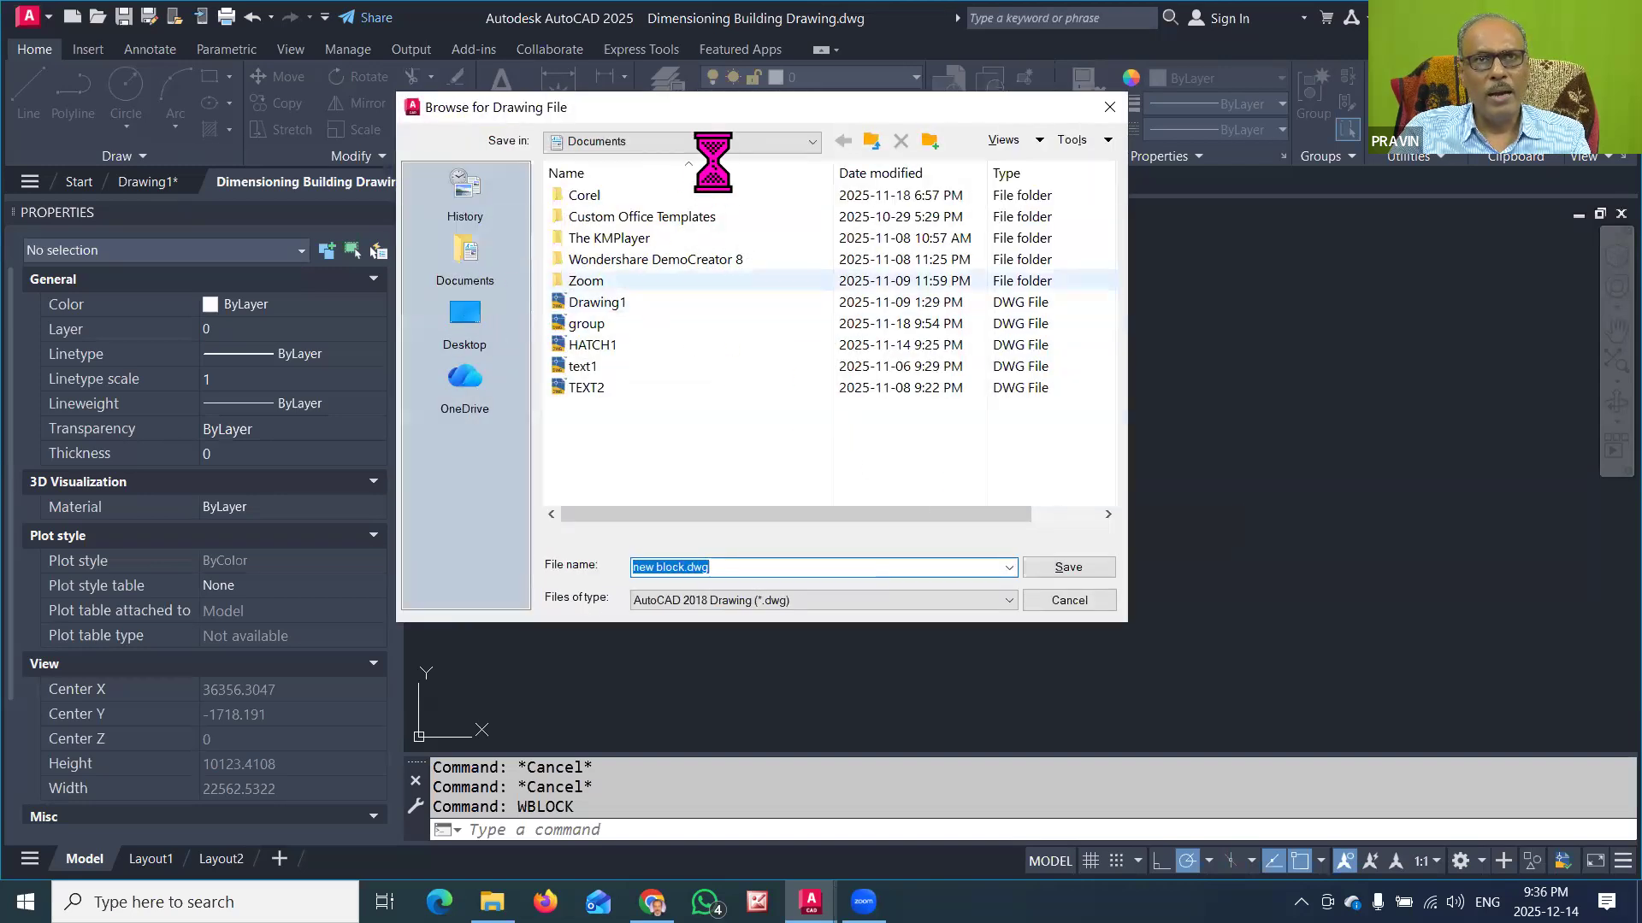
{"action": "left_click", "coordinate": [721, 142]}
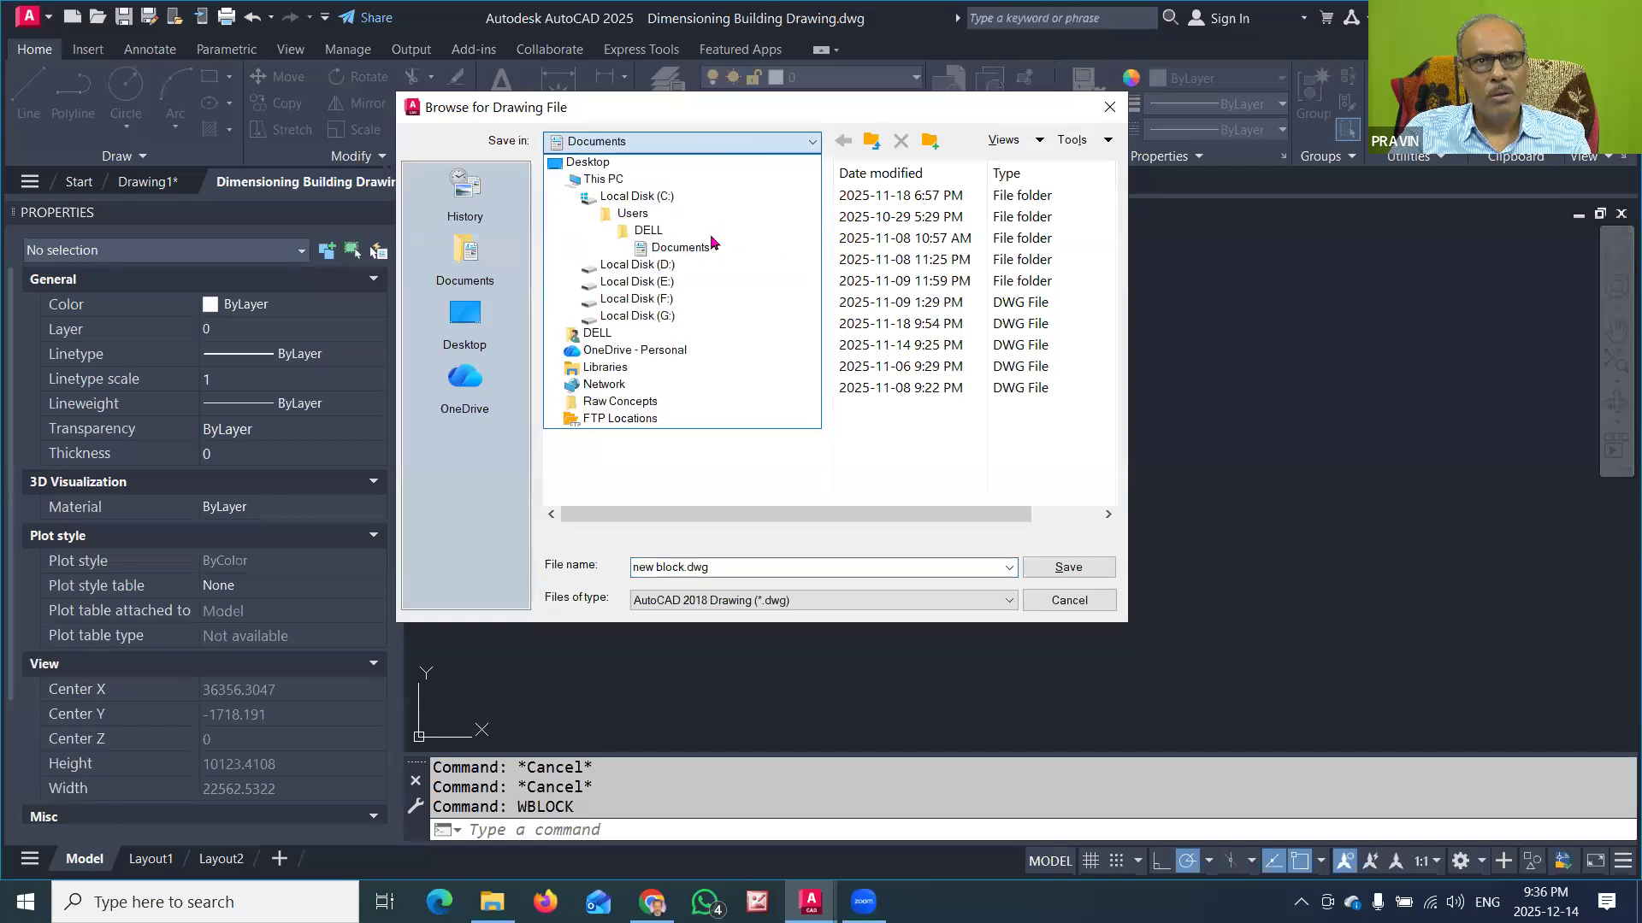
{"action": "left_click", "coordinate": [666, 270]}
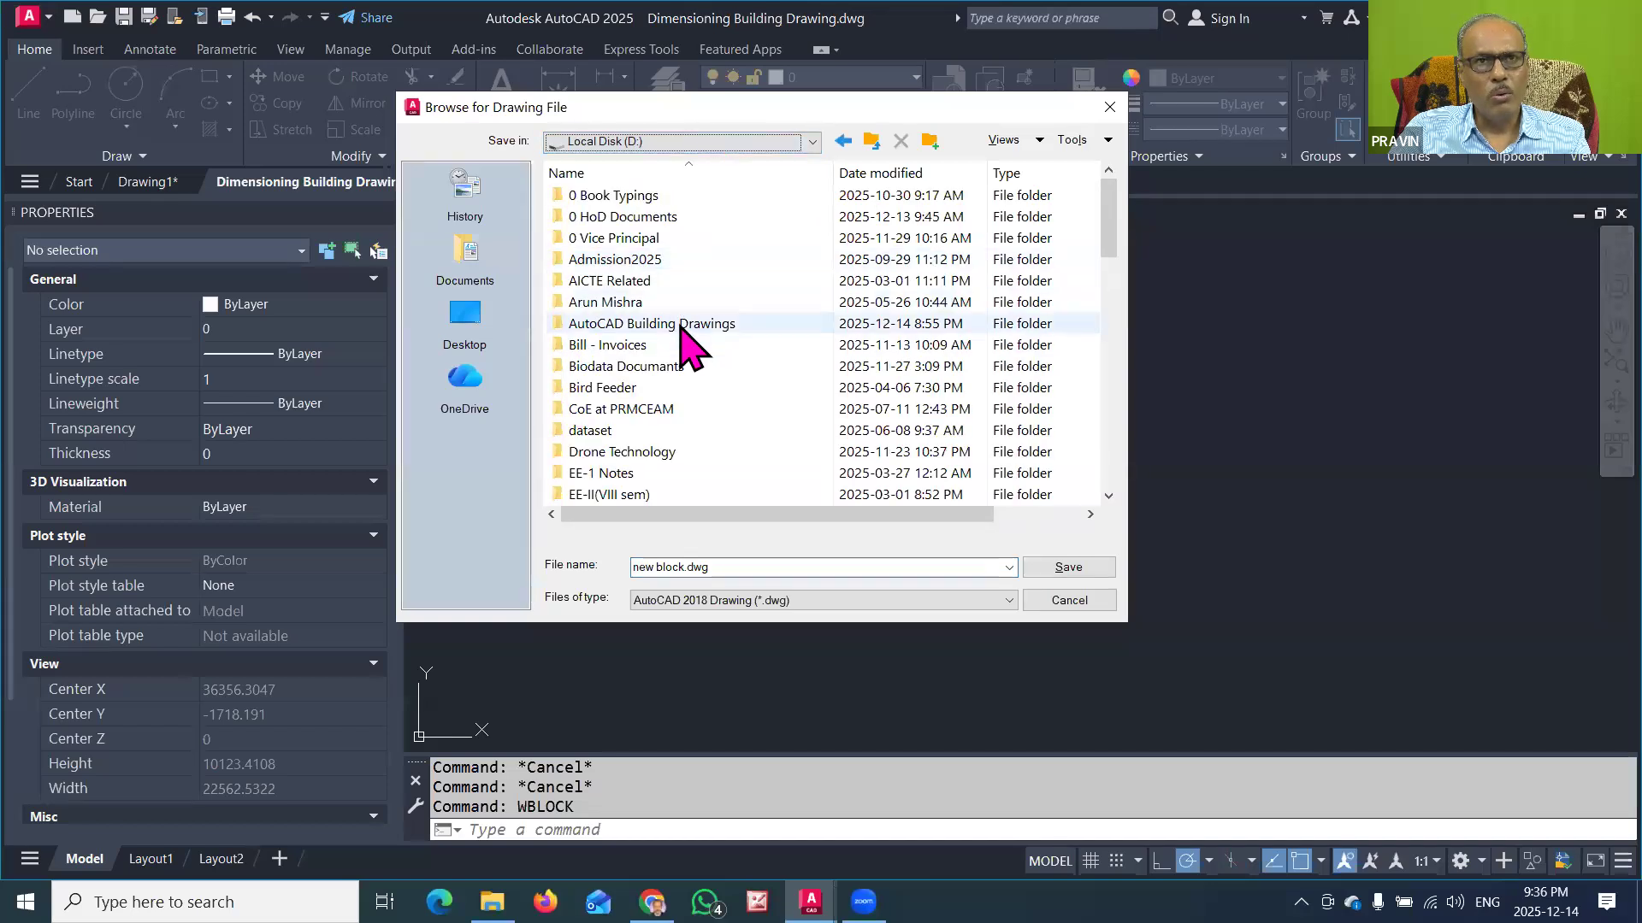
{"action": "double_click", "coordinate": [683, 330]}
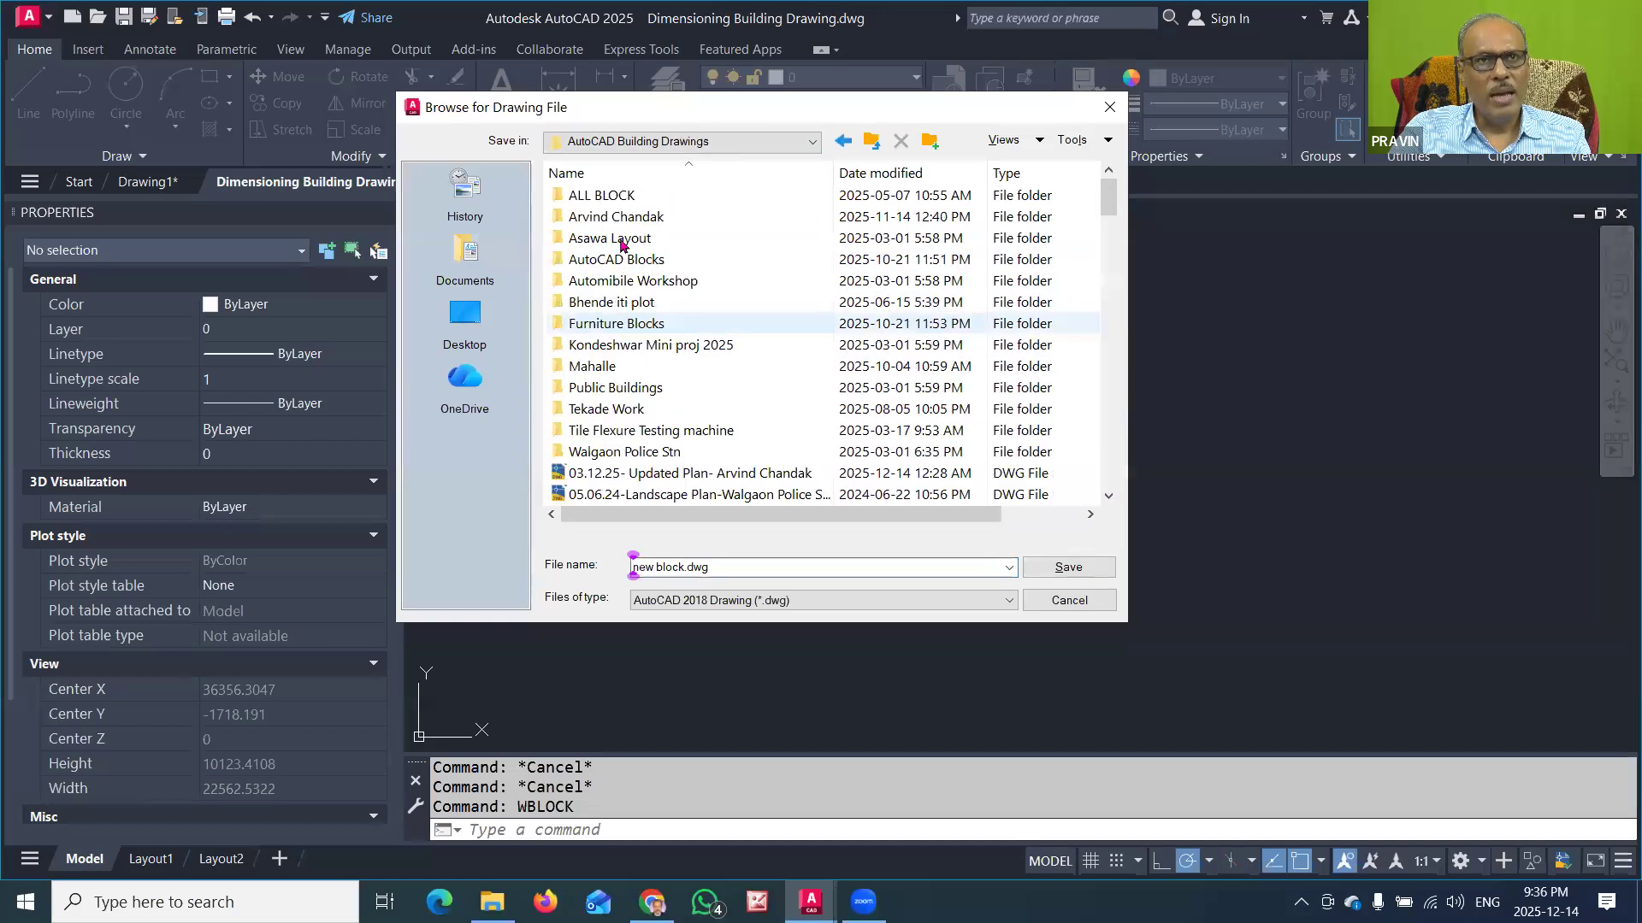
{"action": "double_click", "coordinate": [606, 196]}
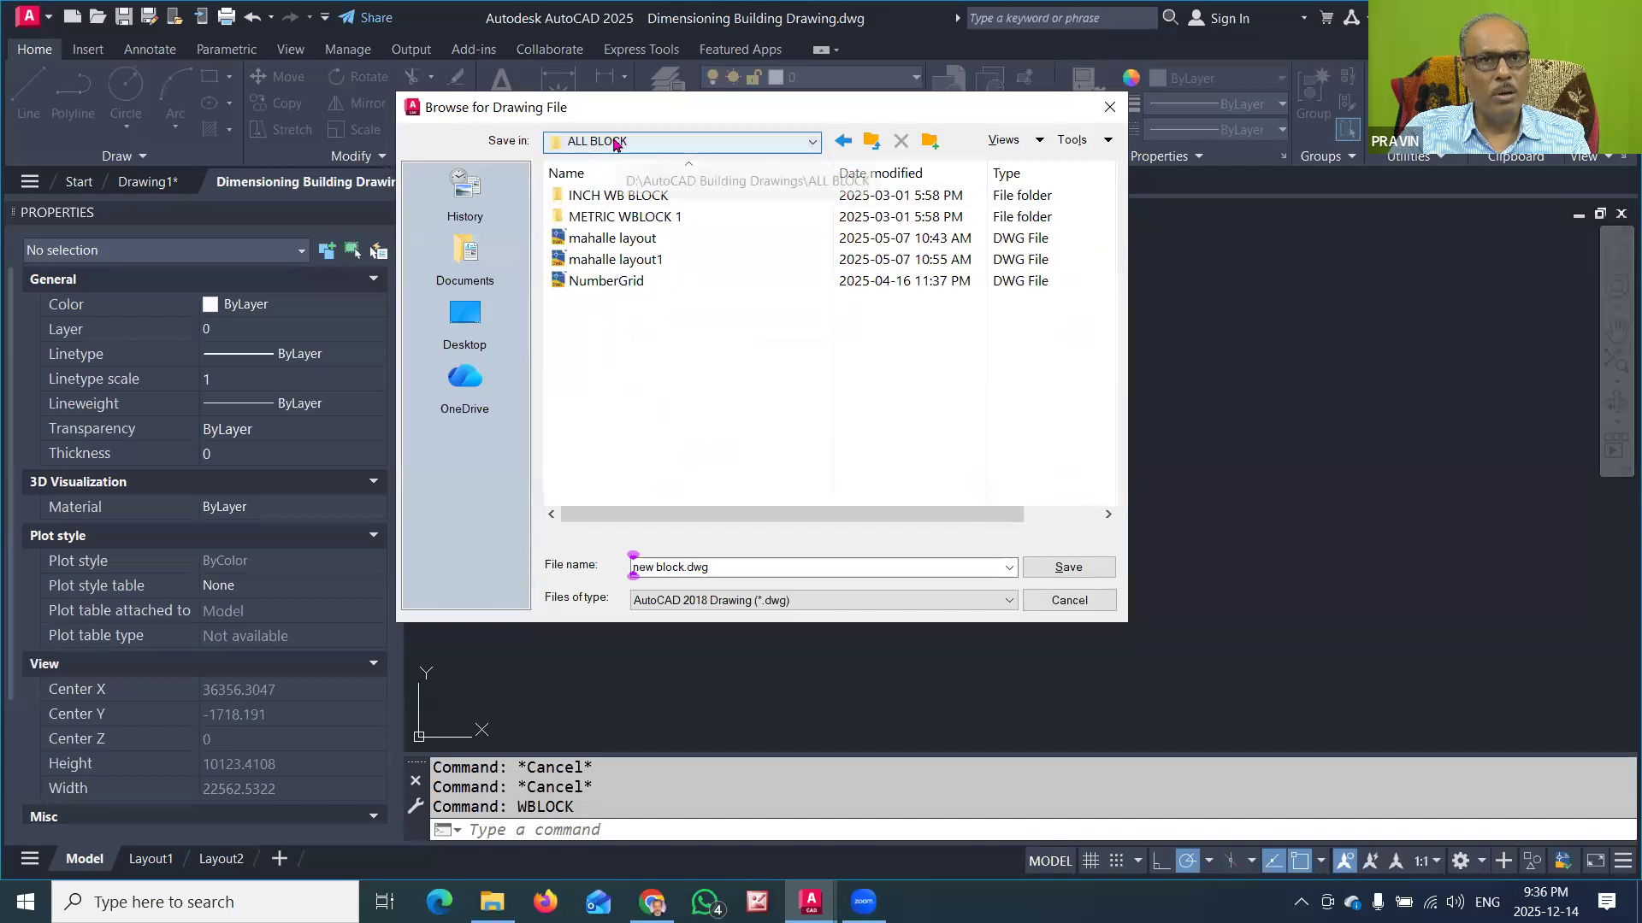
{"action": "left_click", "coordinate": [1069, 568]}
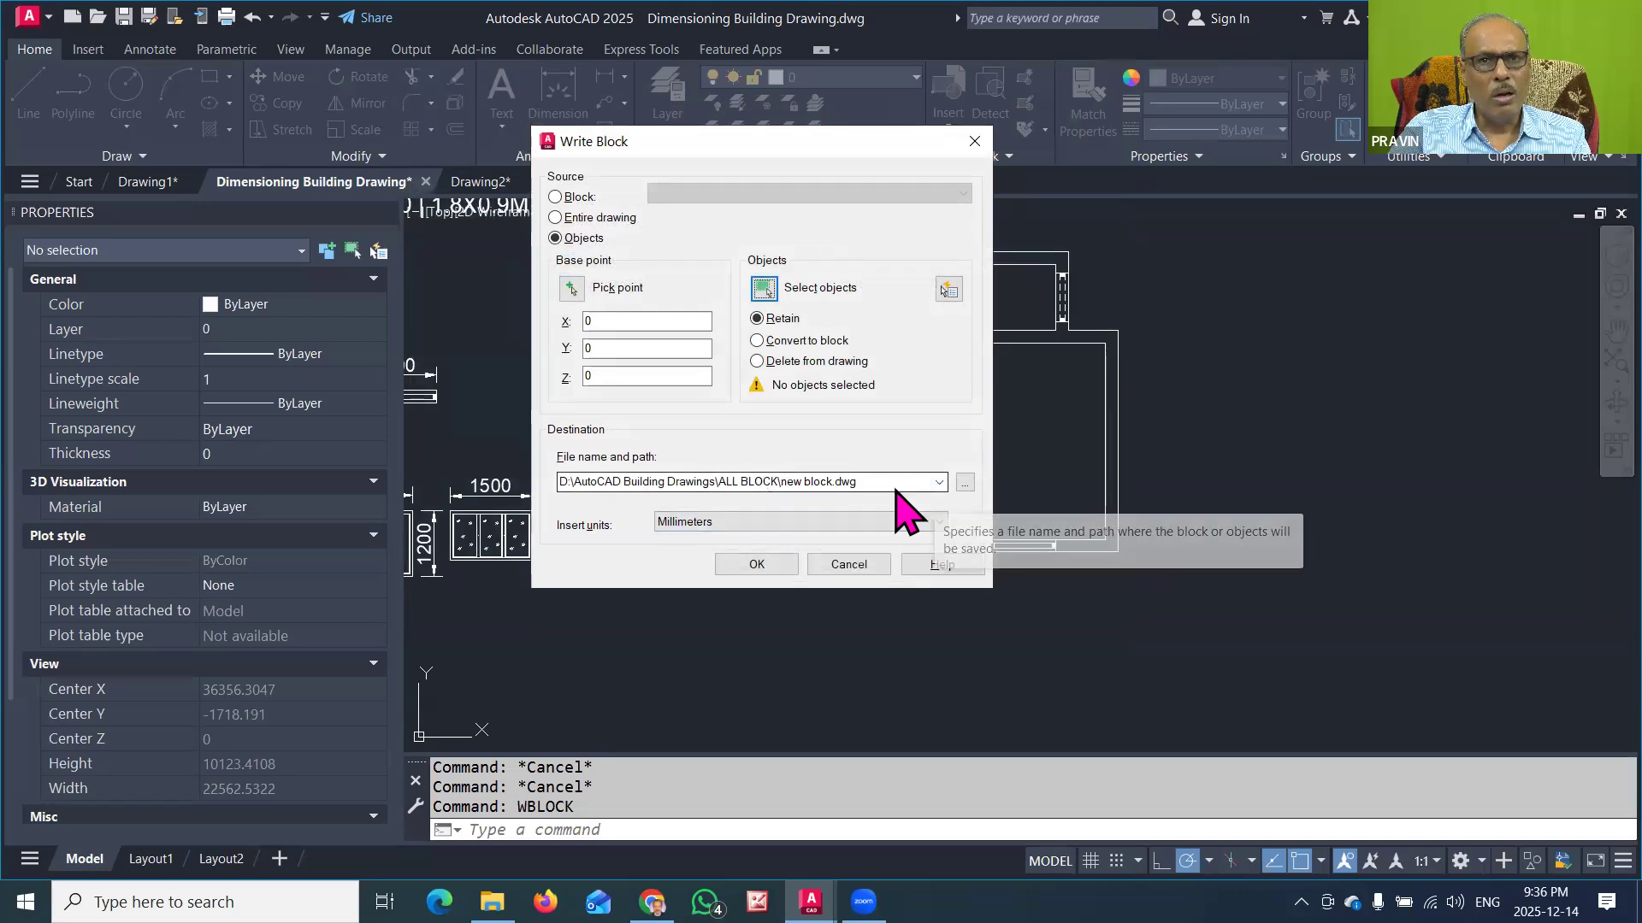
Step: Browse from drive D to AutoCAD Building Drawings\ALL BLOCK again and reselect it as the write destination
{"action": "left_click", "coordinate": [964, 485]}
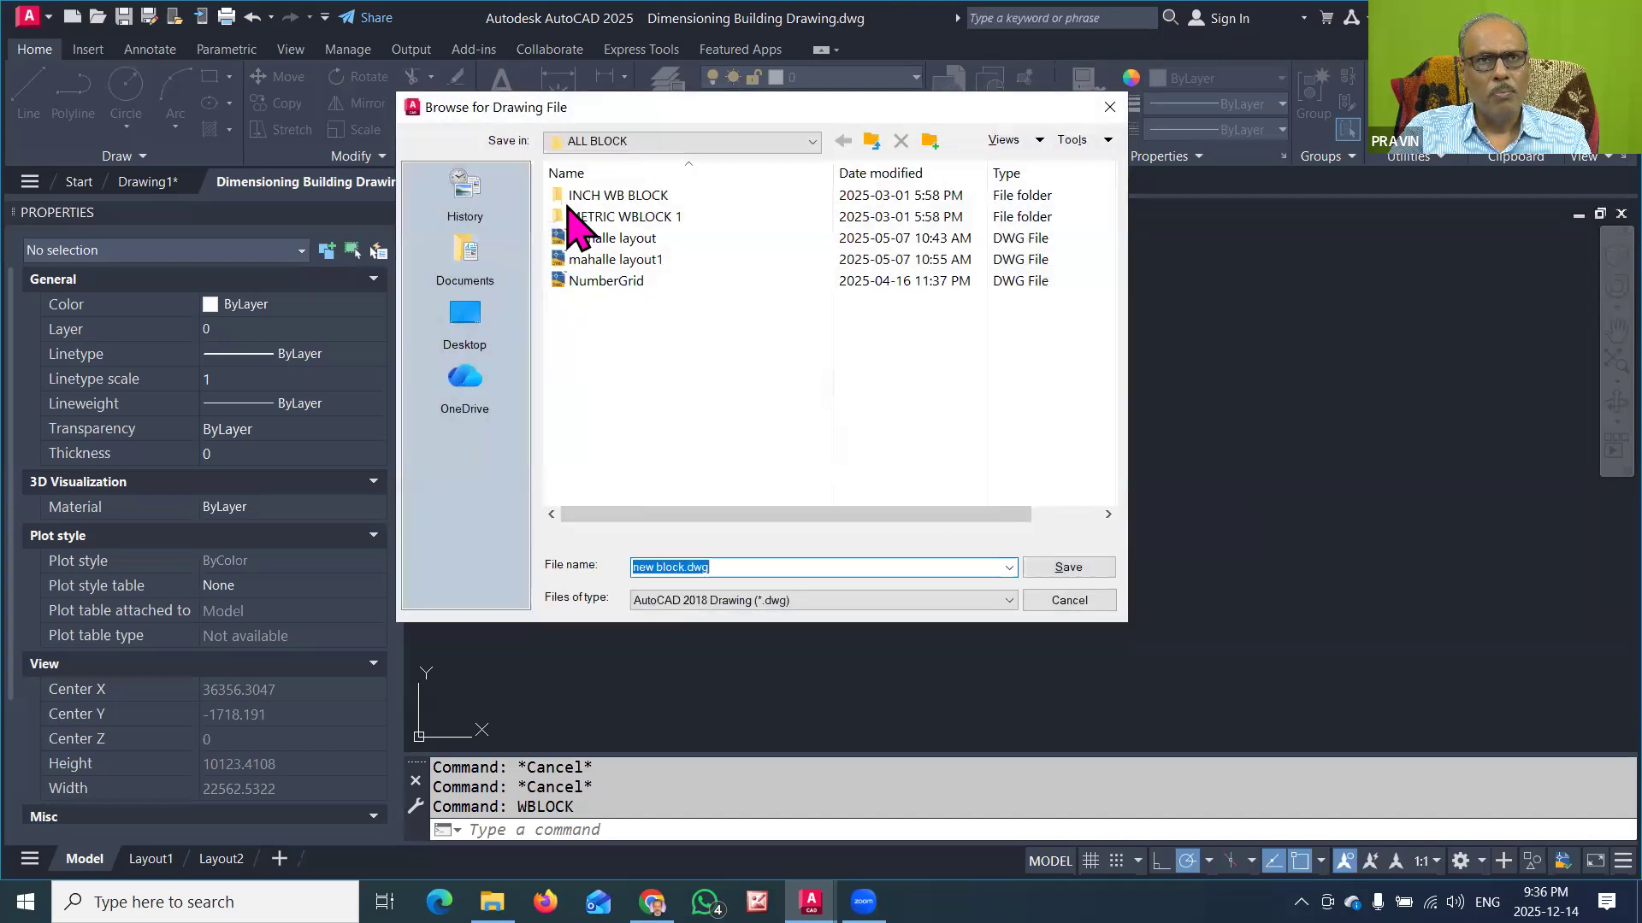
{"action": "left_click", "coordinate": [812, 141]}
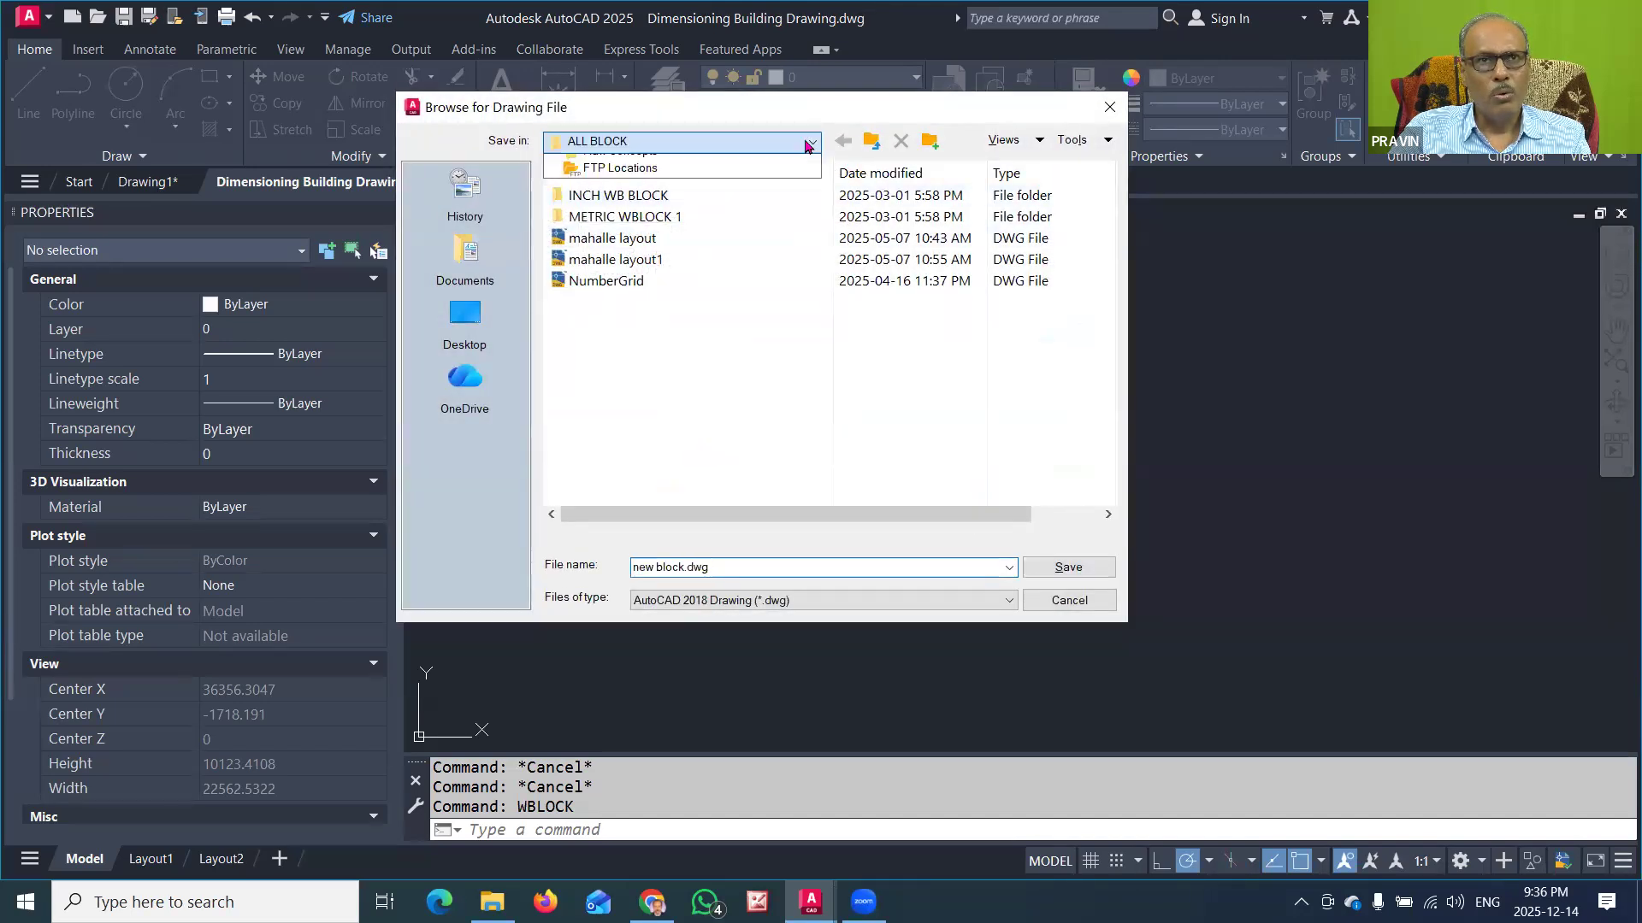
{"action": "left_click", "coordinate": [667, 215]}
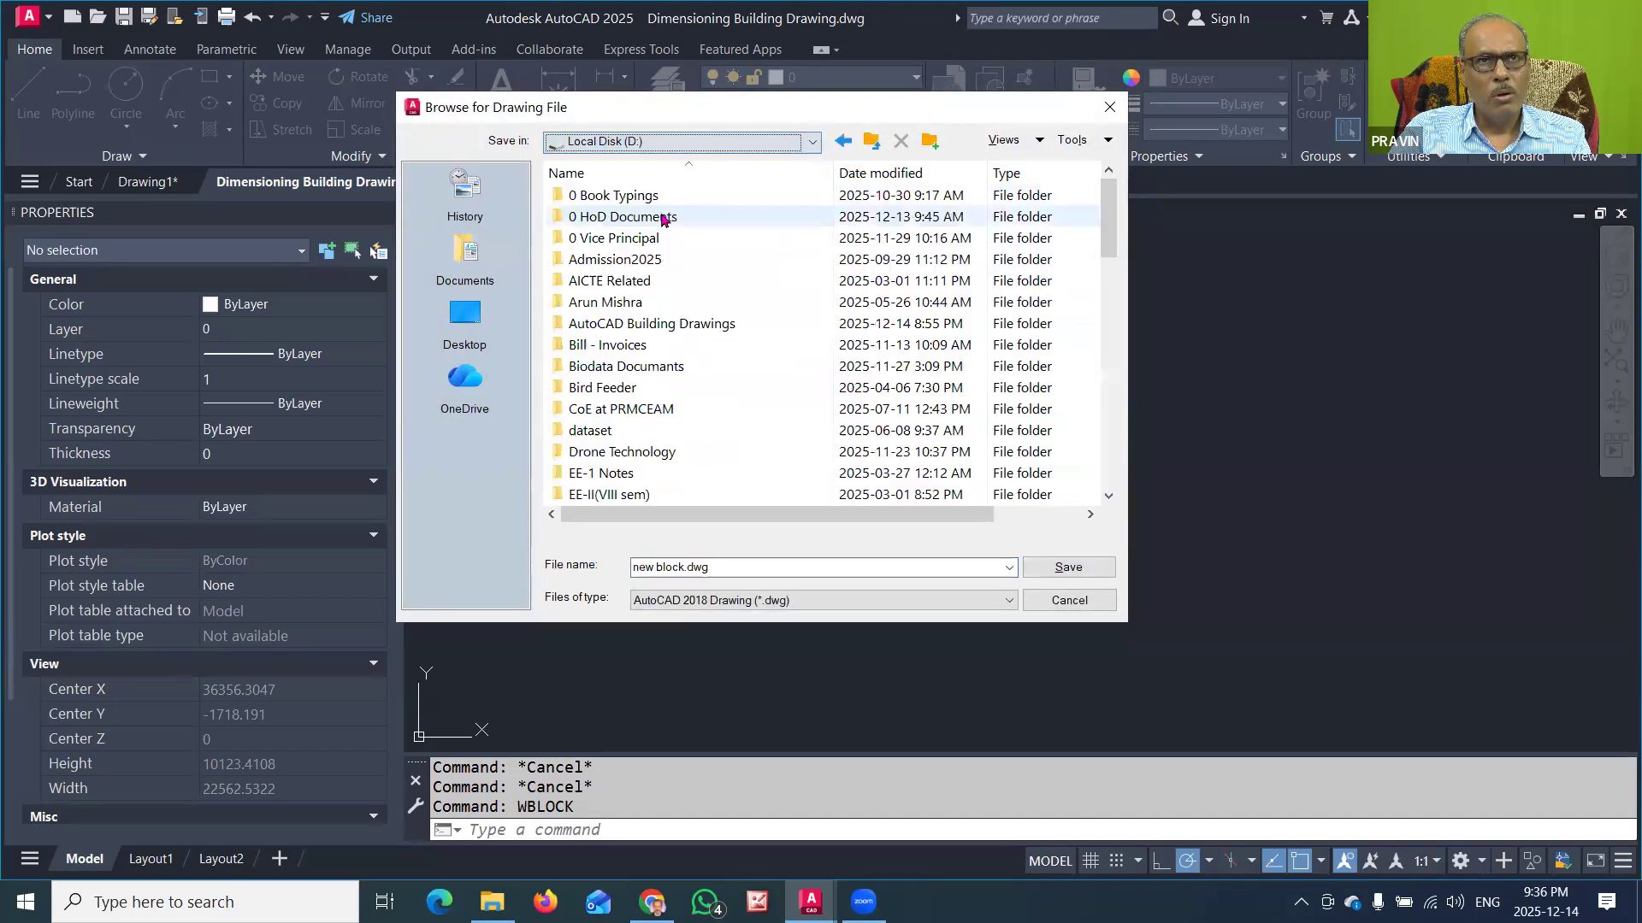
{"action": "left_click", "coordinate": [642, 324]}
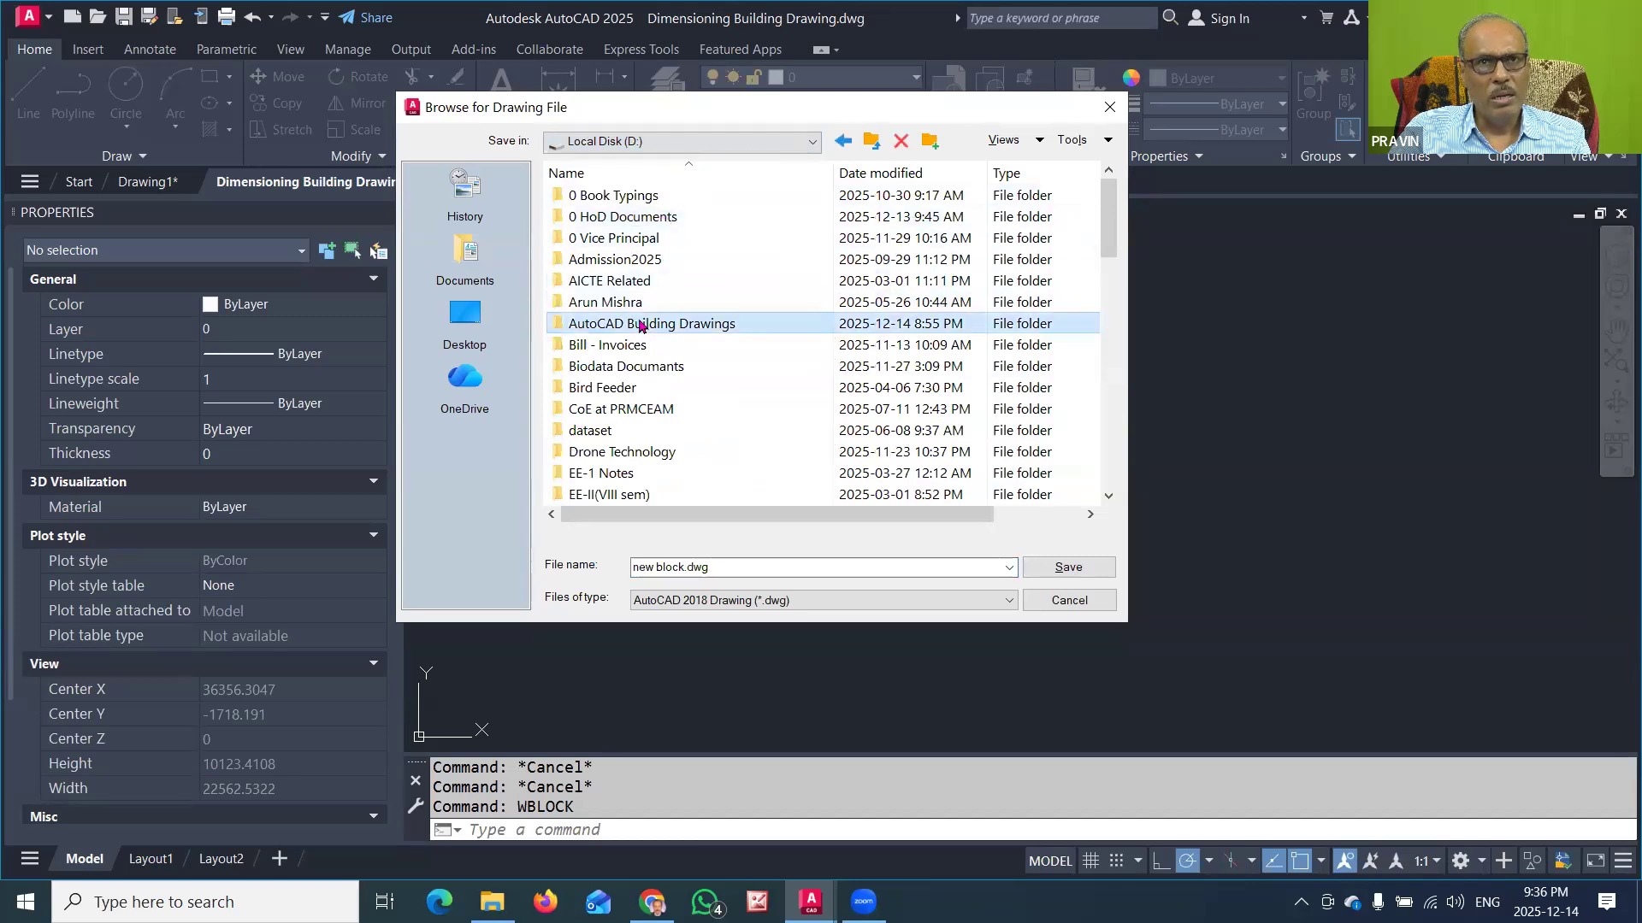
{"action": "double_click", "coordinate": [641, 324]}
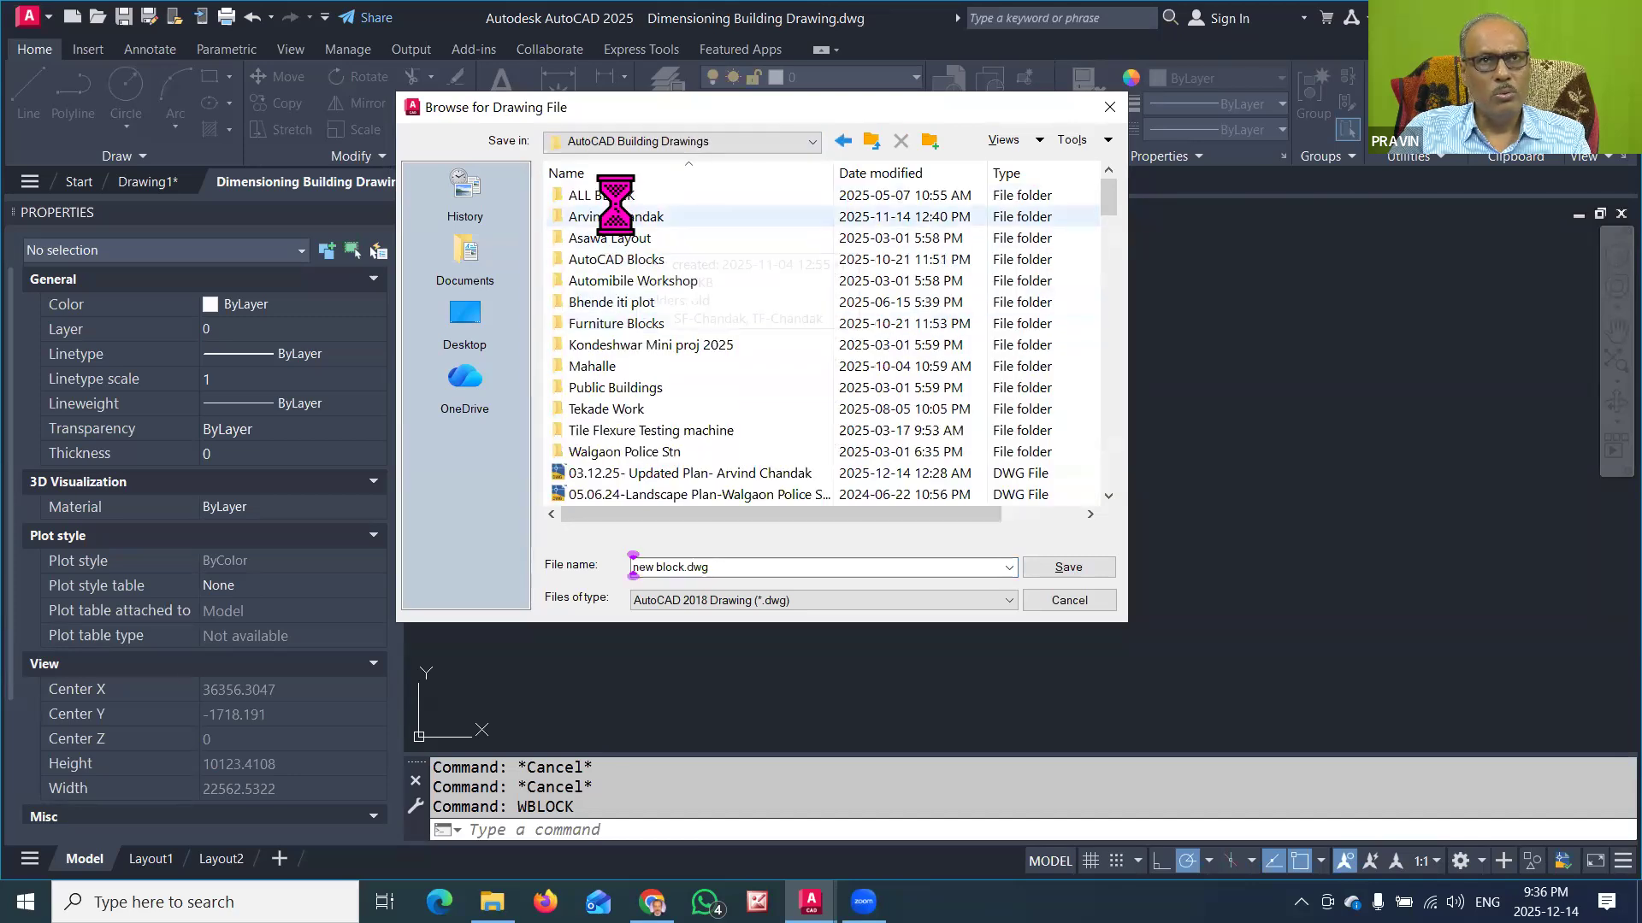
{"action": "left_click", "coordinate": [615, 199]}
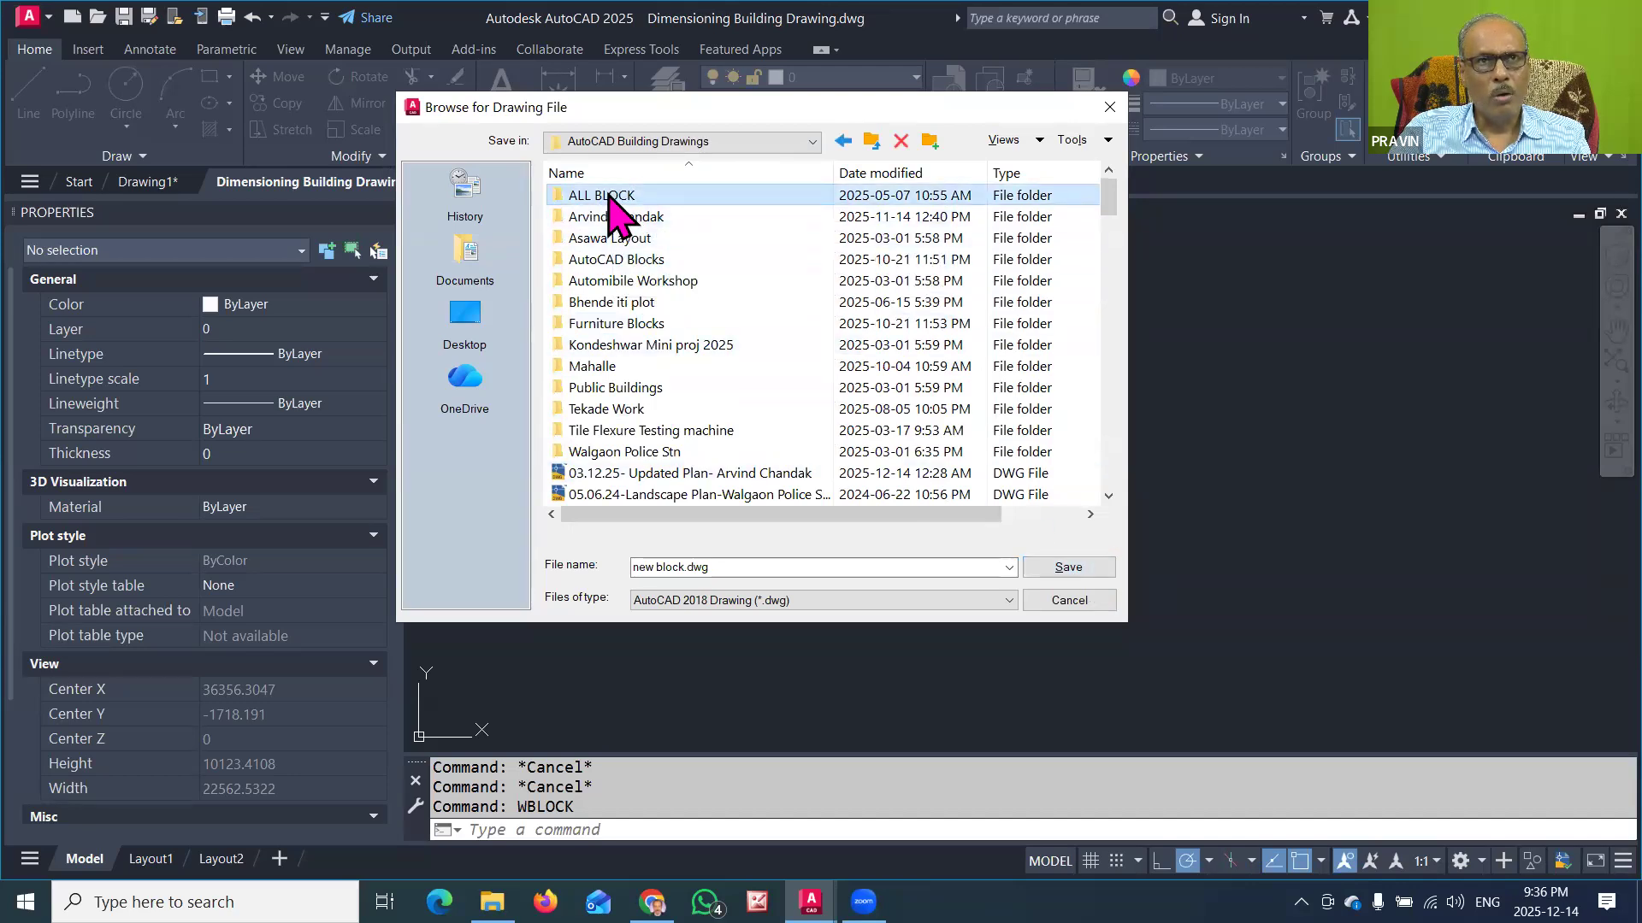
{"action": "left_click", "coordinate": [1059, 567]}
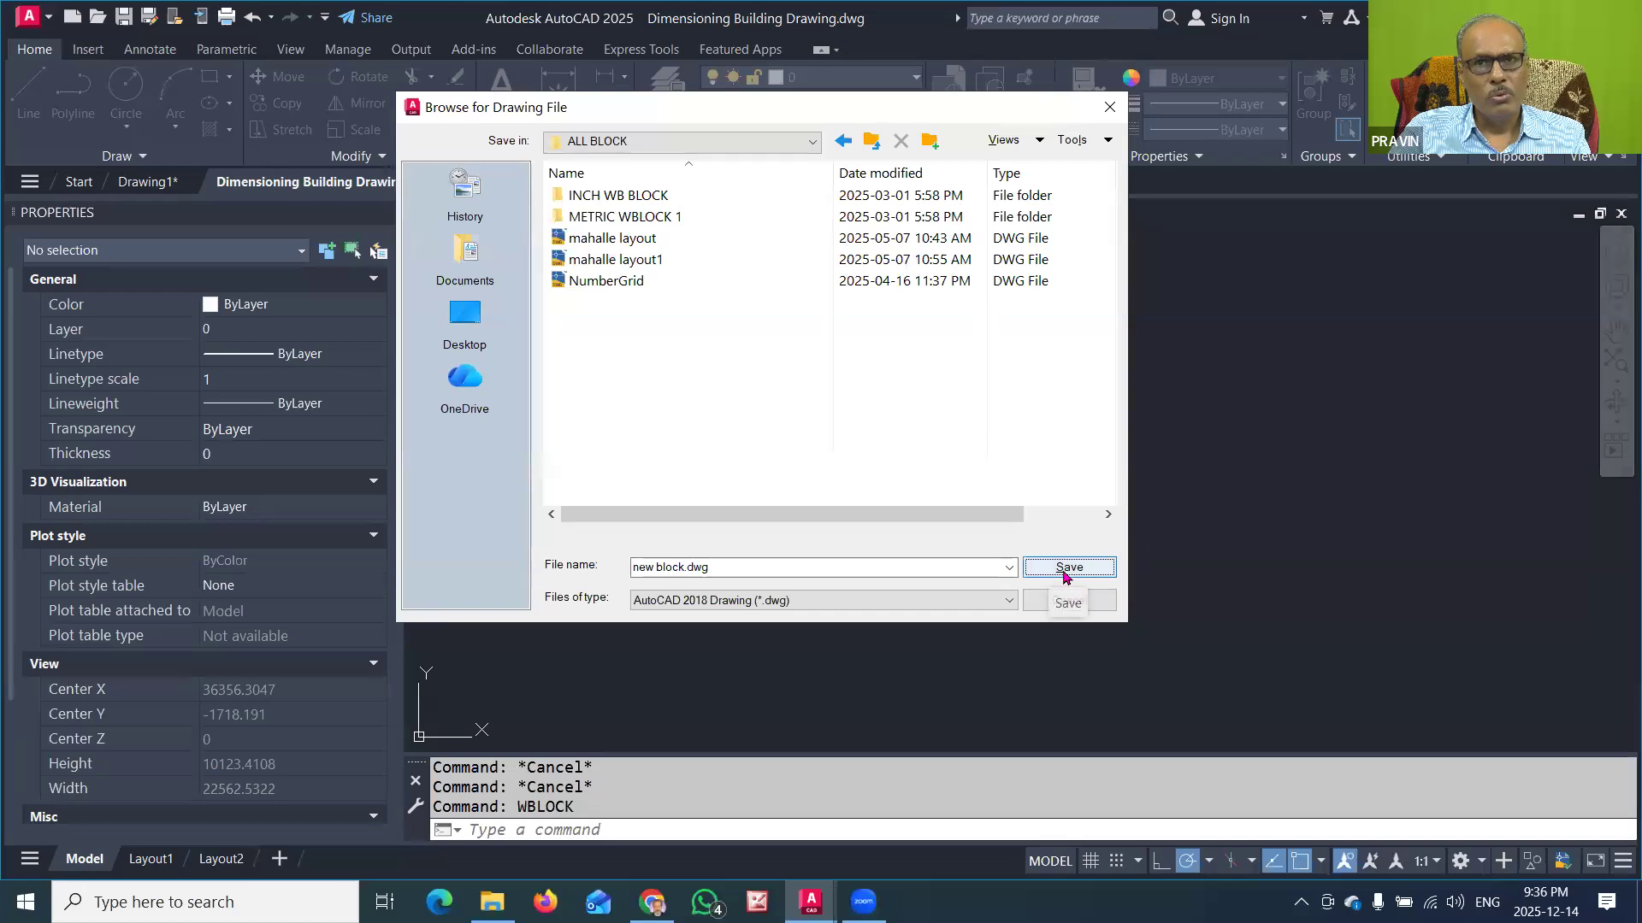
{"action": "left_click", "coordinate": [1066, 567]}
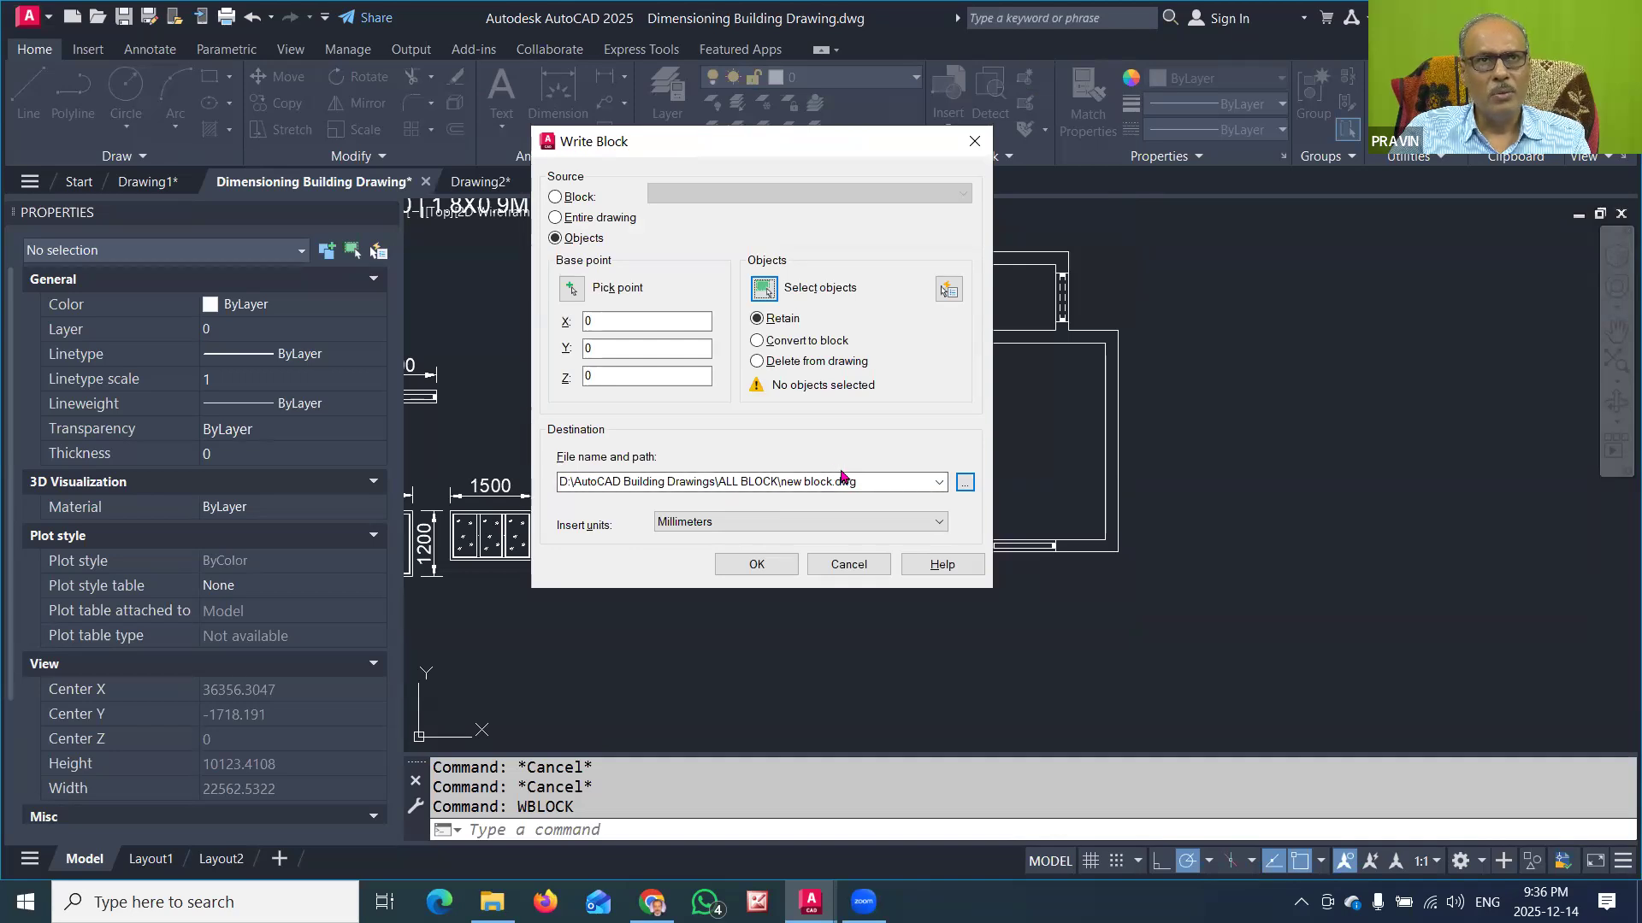
Step: Write the existing block 1LDOOR750 to its own file, 1LDOOR750.dwg, in the ALL BLOCK folder
{"action": "left_click", "coordinate": [557, 198]}
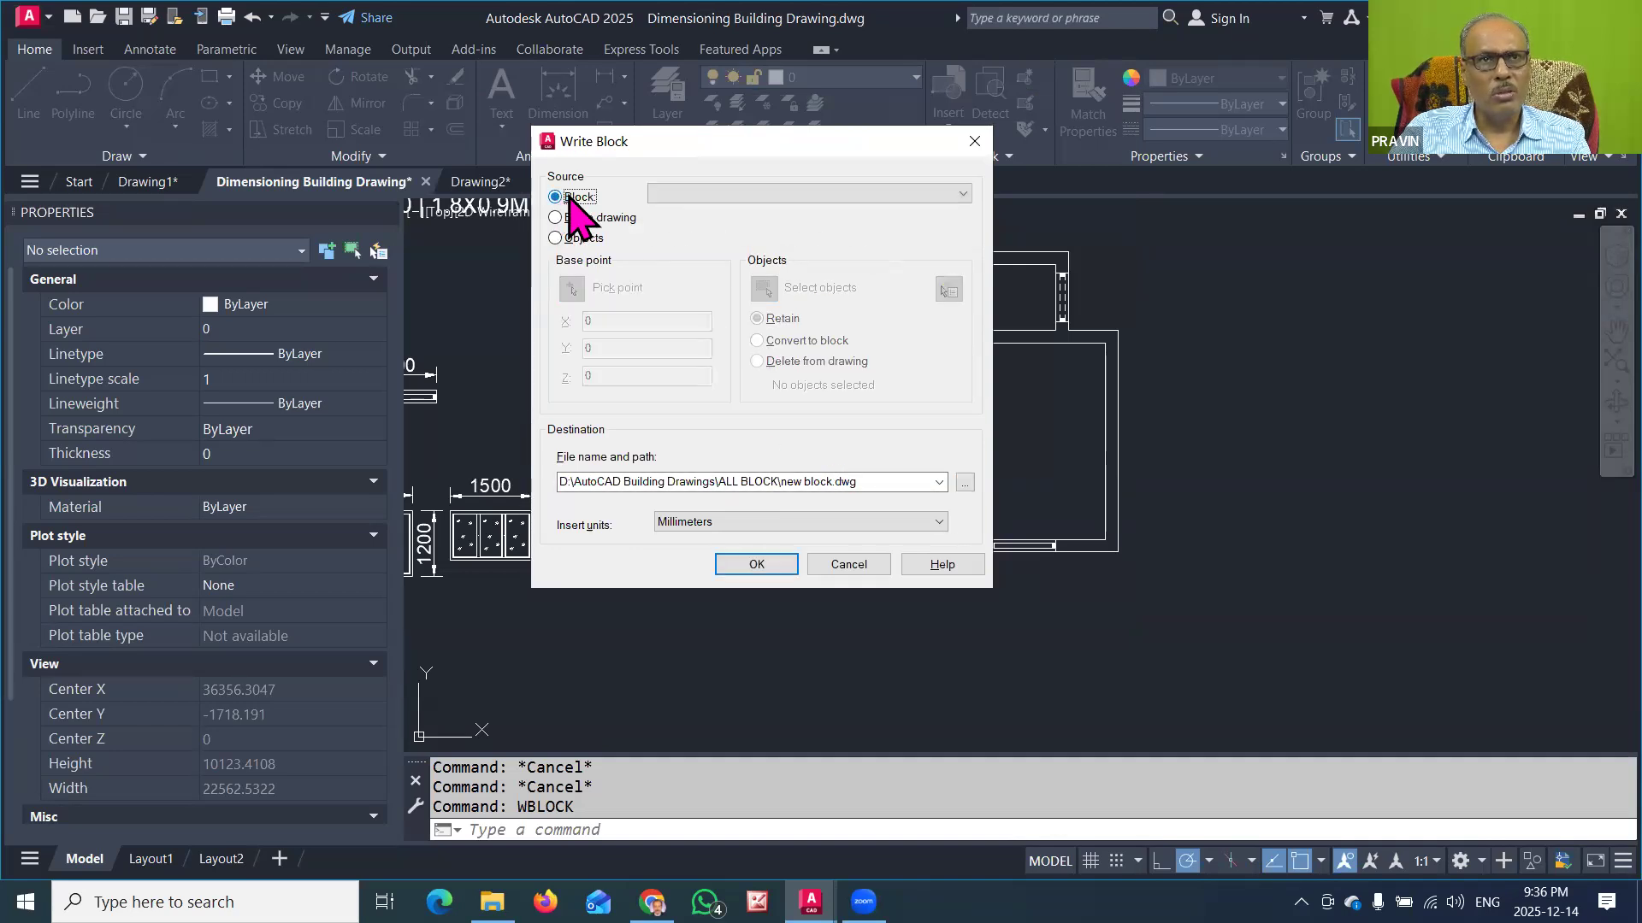
{"action": "left_click", "coordinate": [725, 195]}
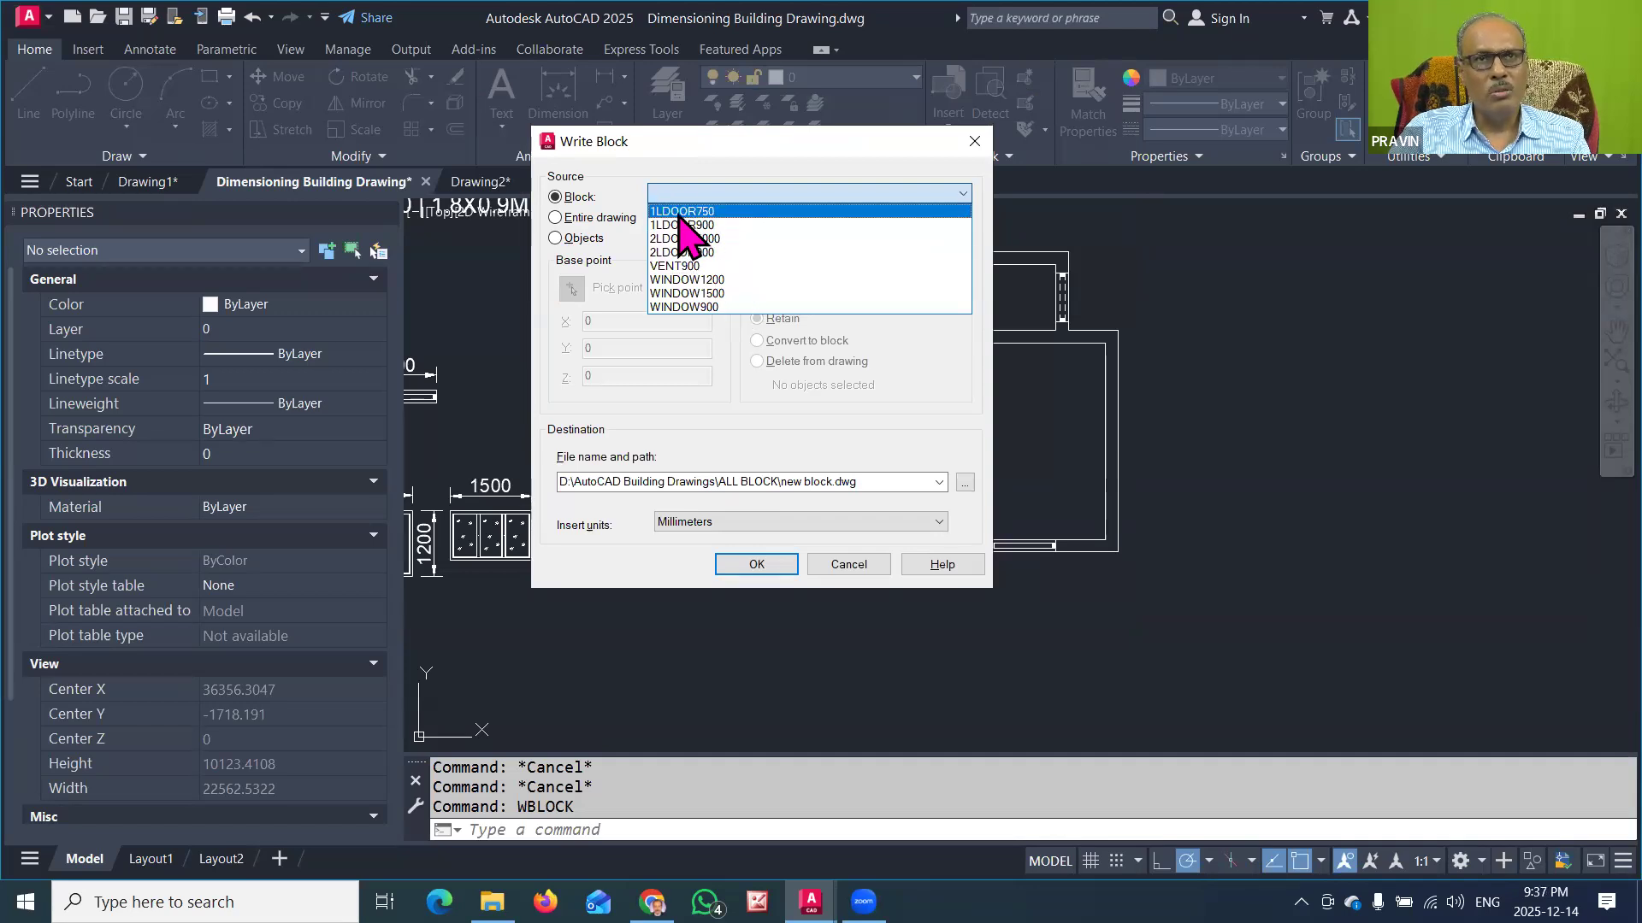
{"action": "left_click", "coordinate": [733, 213]}
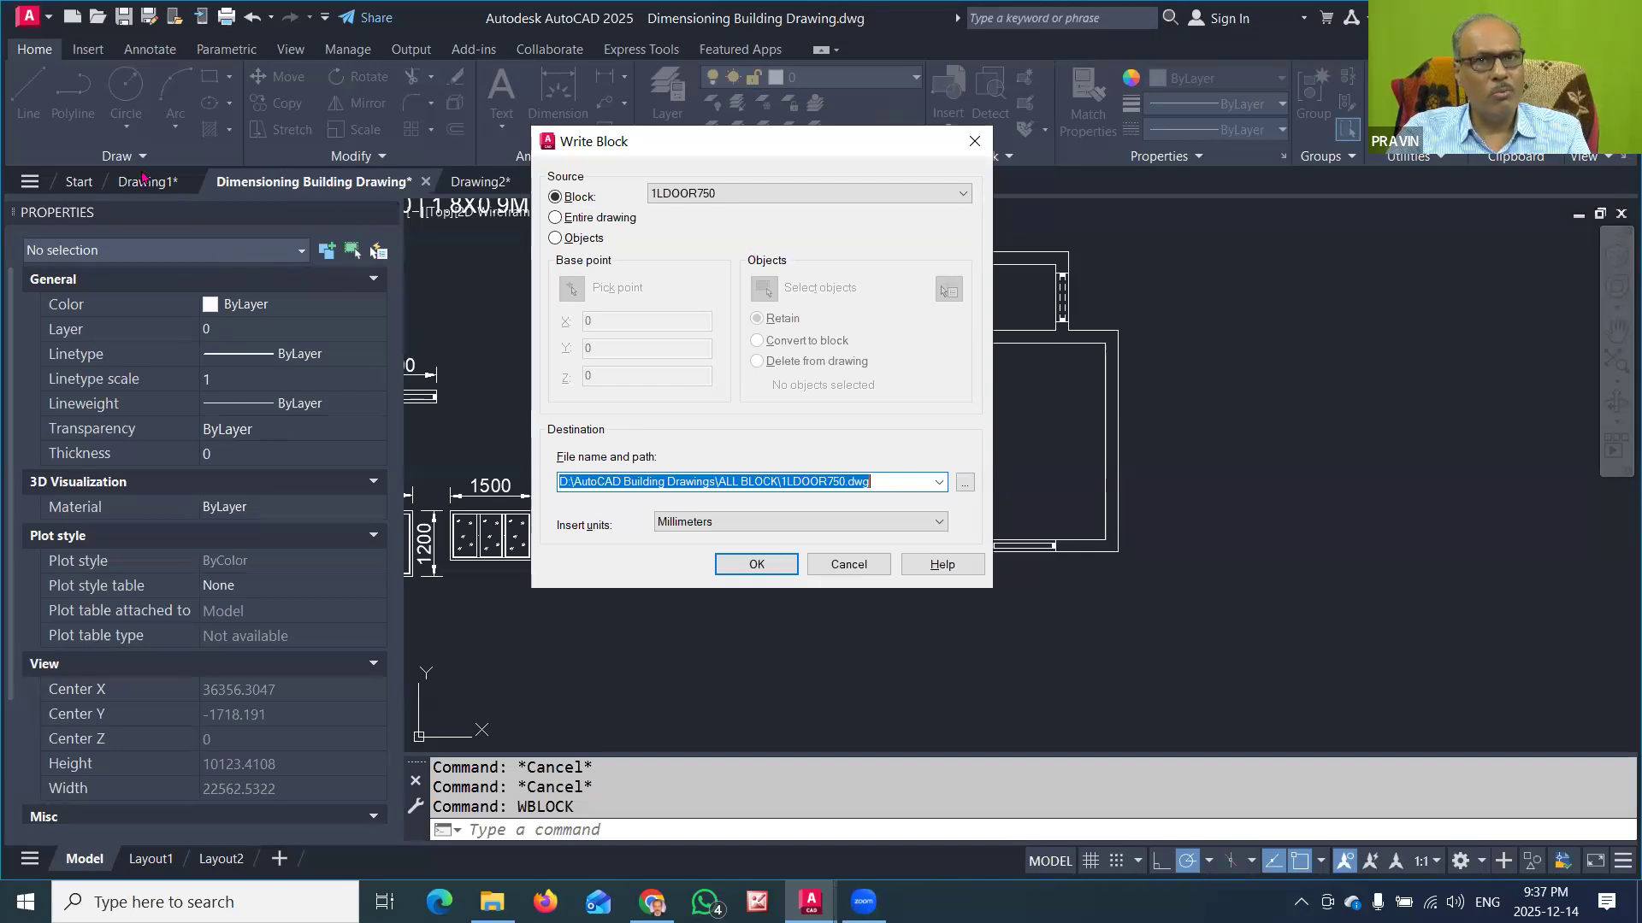
{"action": "left_click", "coordinate": [756, 566]}
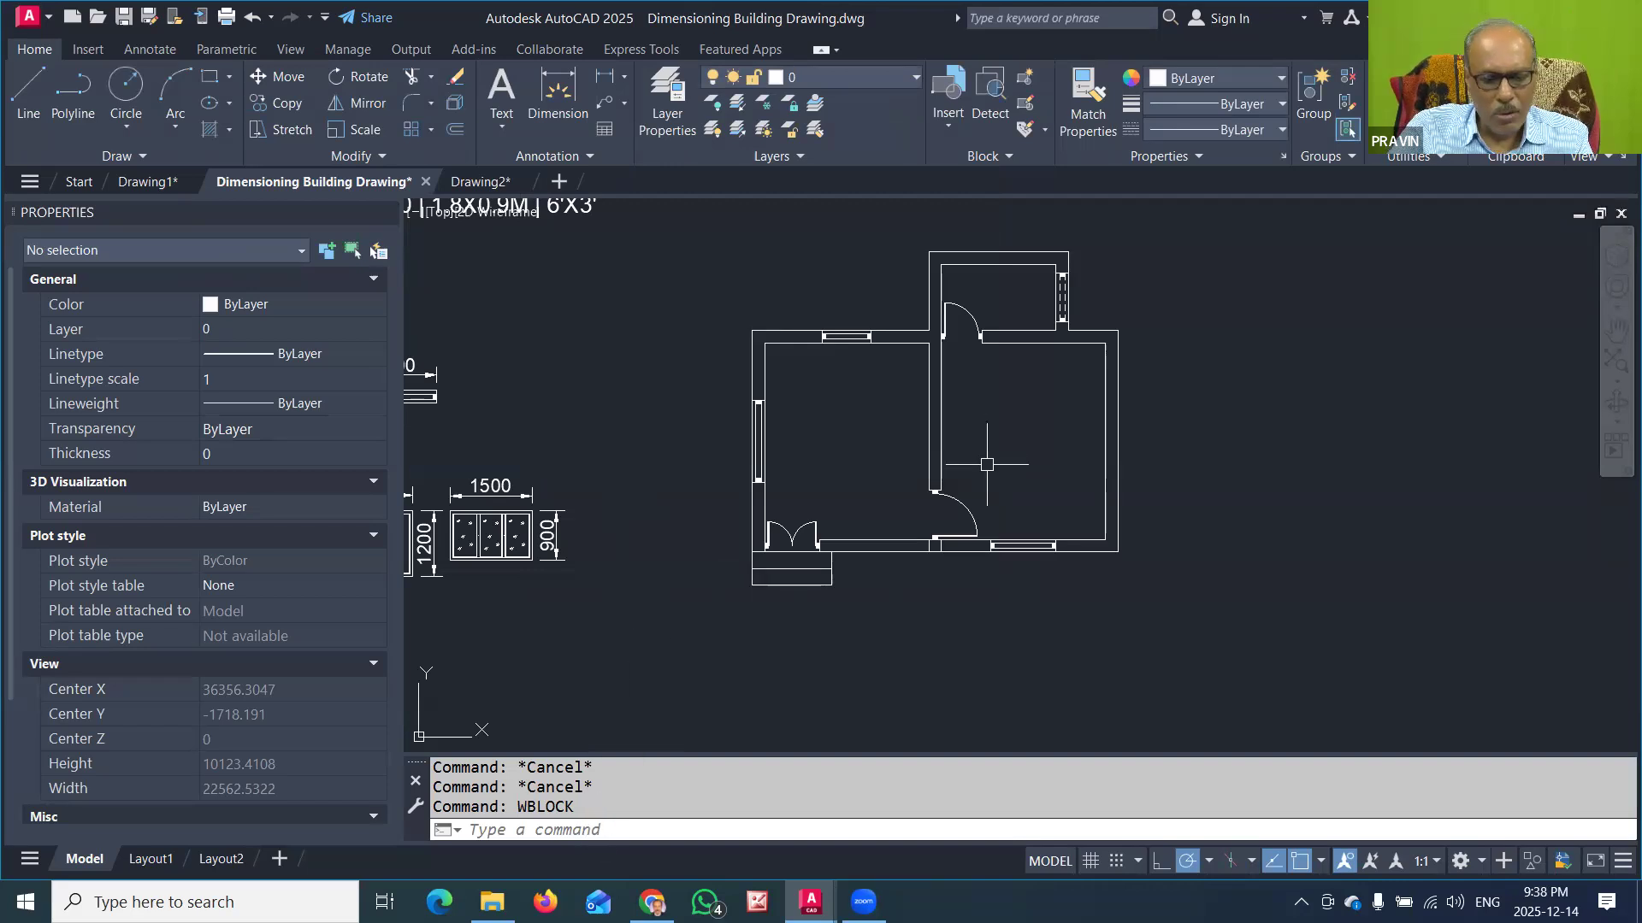
Step: Write the existing block 1LDOOR900 to the file 1LDOOR900.dwg in the ALL BLOCK folder using WBLOCK
{"action": "type", "text": "WBLOCK"}
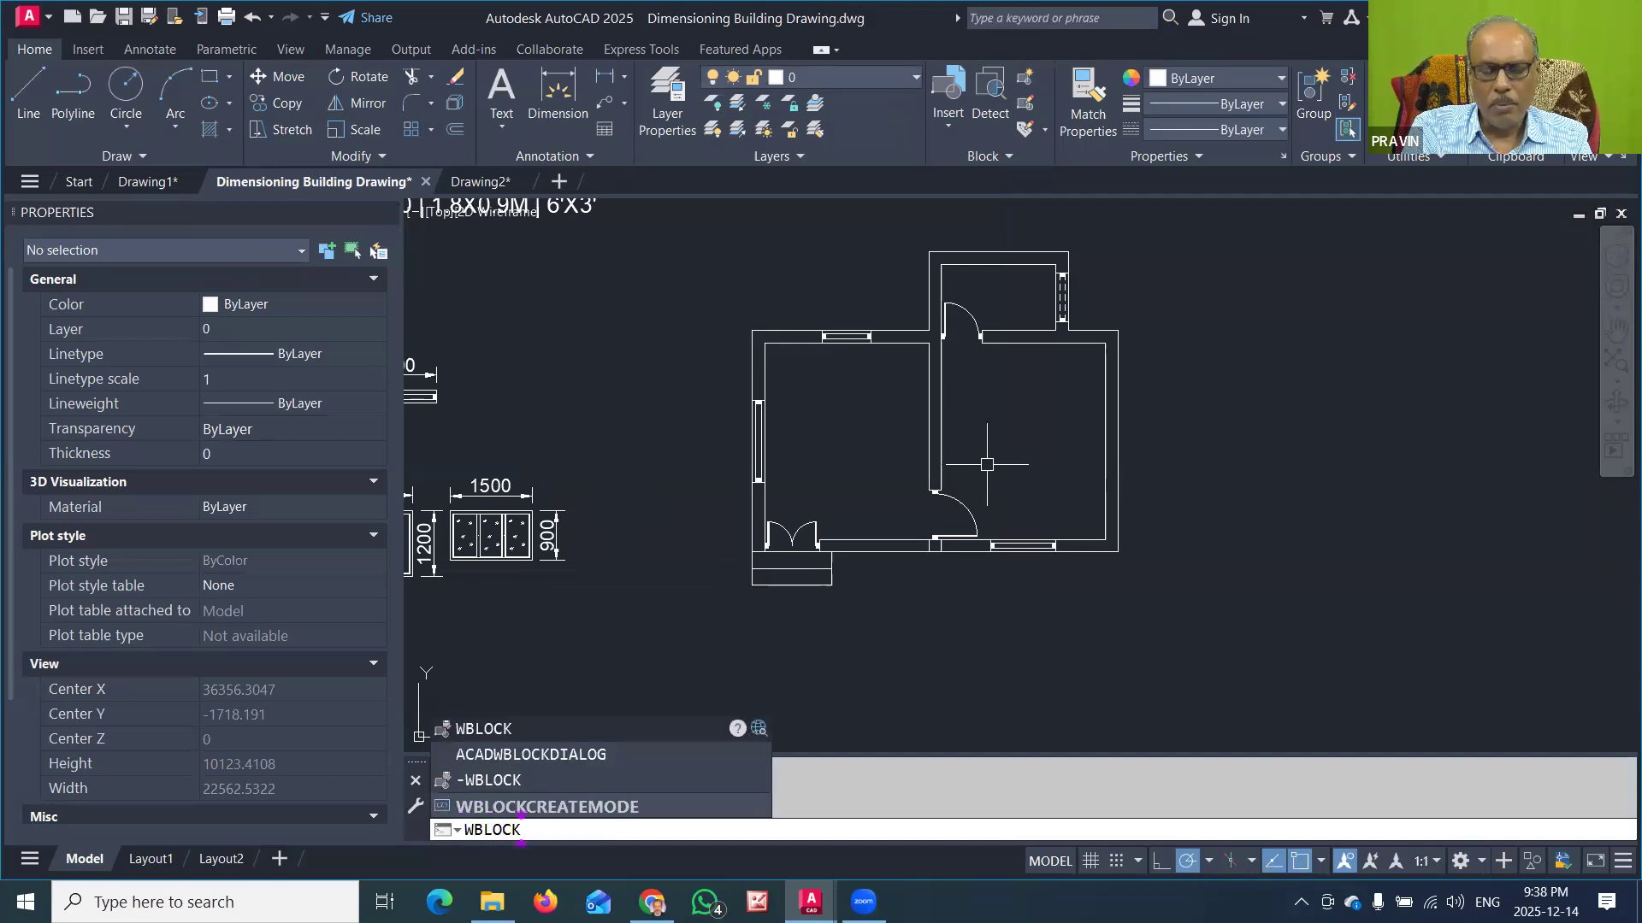
{"action": "key", "text": "Return"}
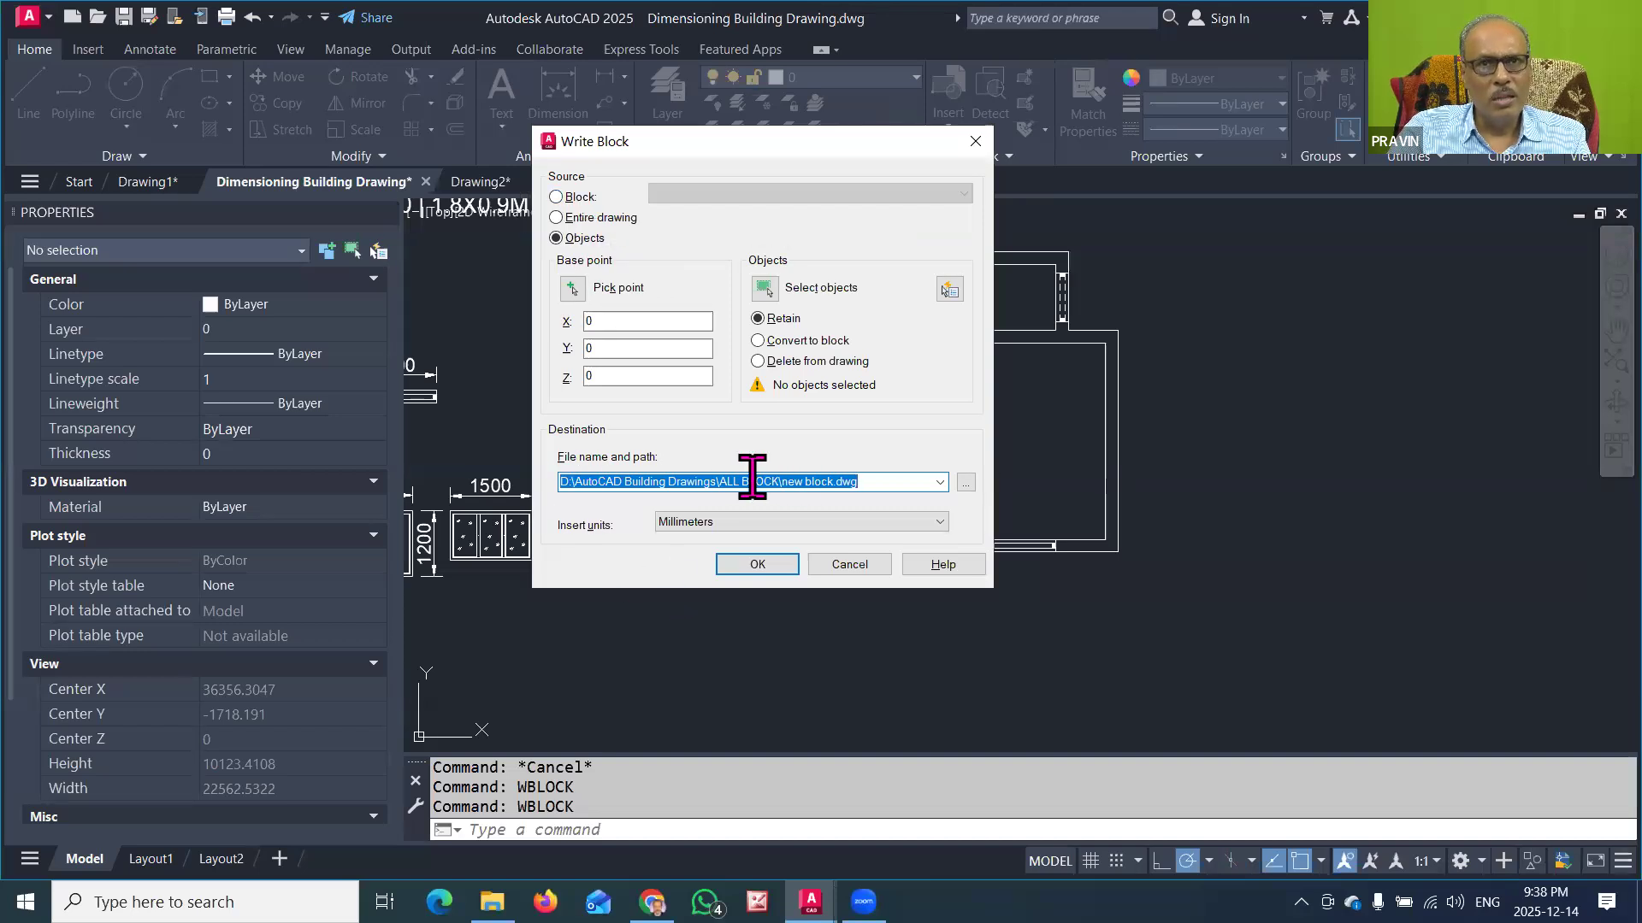
{"action": "left_click", "coordinate": [556, 196]}
{"action": "left_click", "coordinate": [766, 195]}
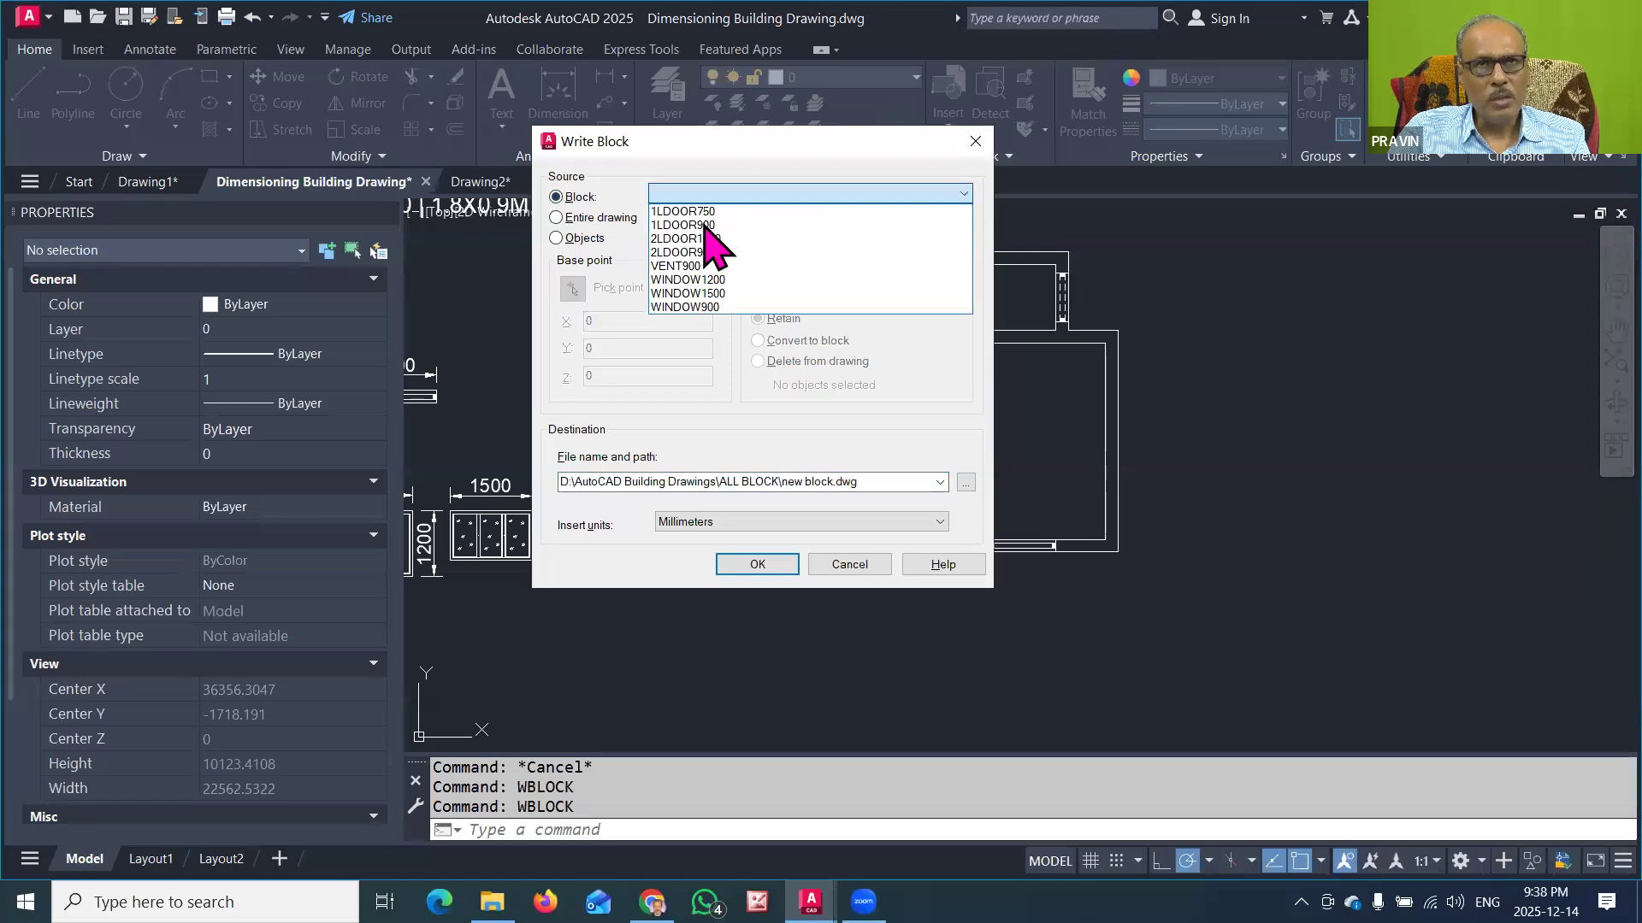
{"action": "left_click", "coordinate": [702, 224]}
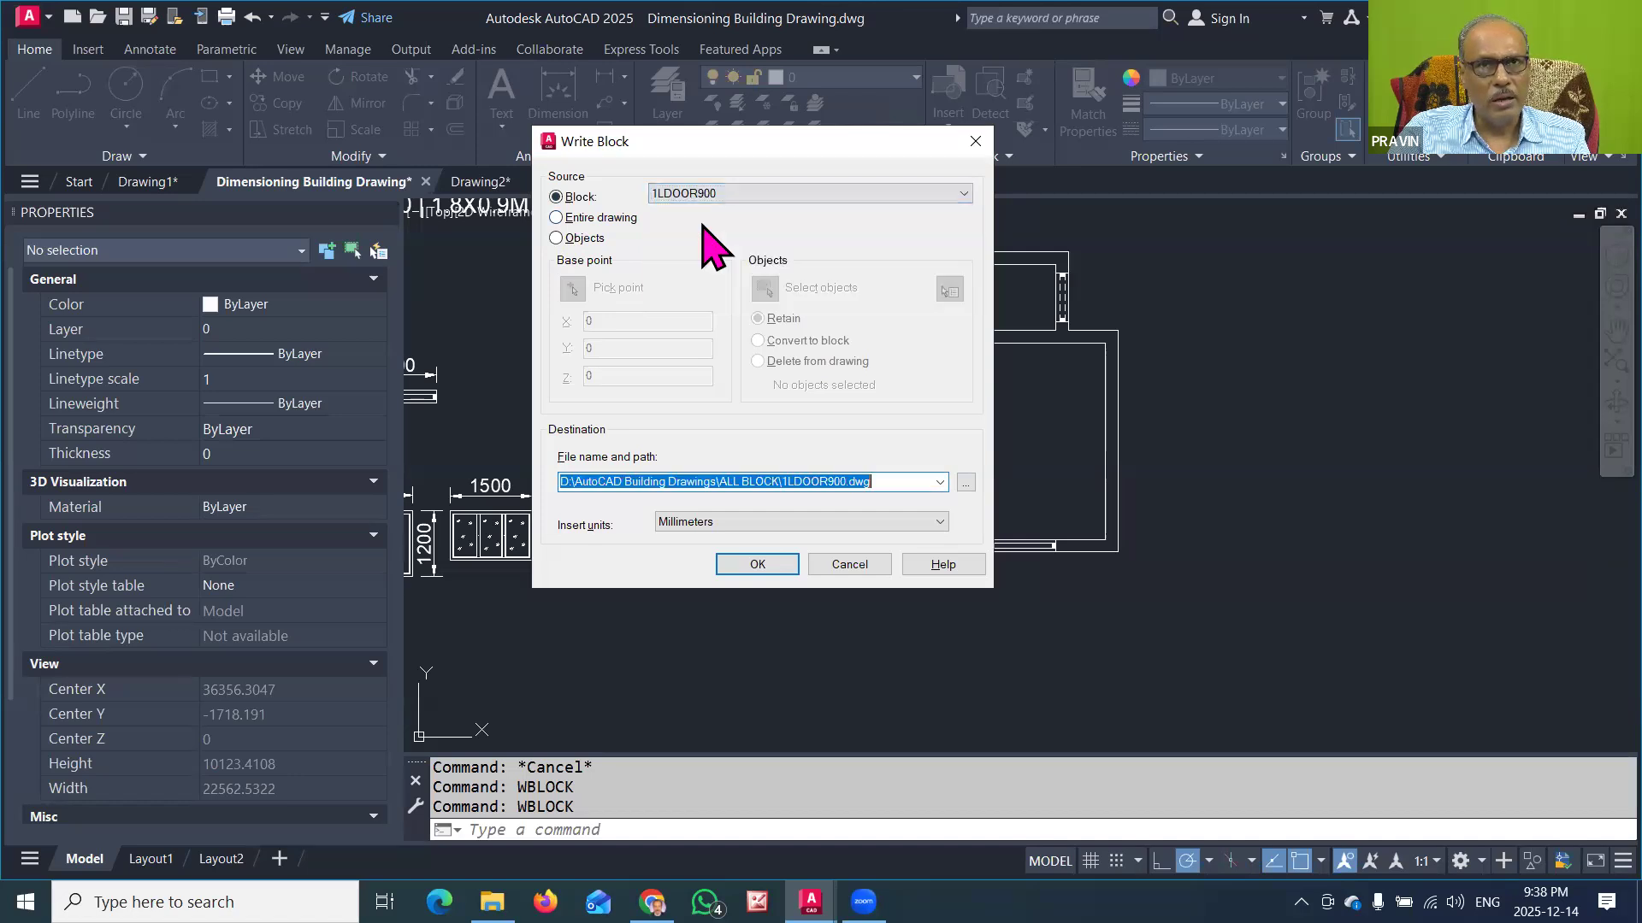
{"action": "left_click", "coordinate": [754, 562]}
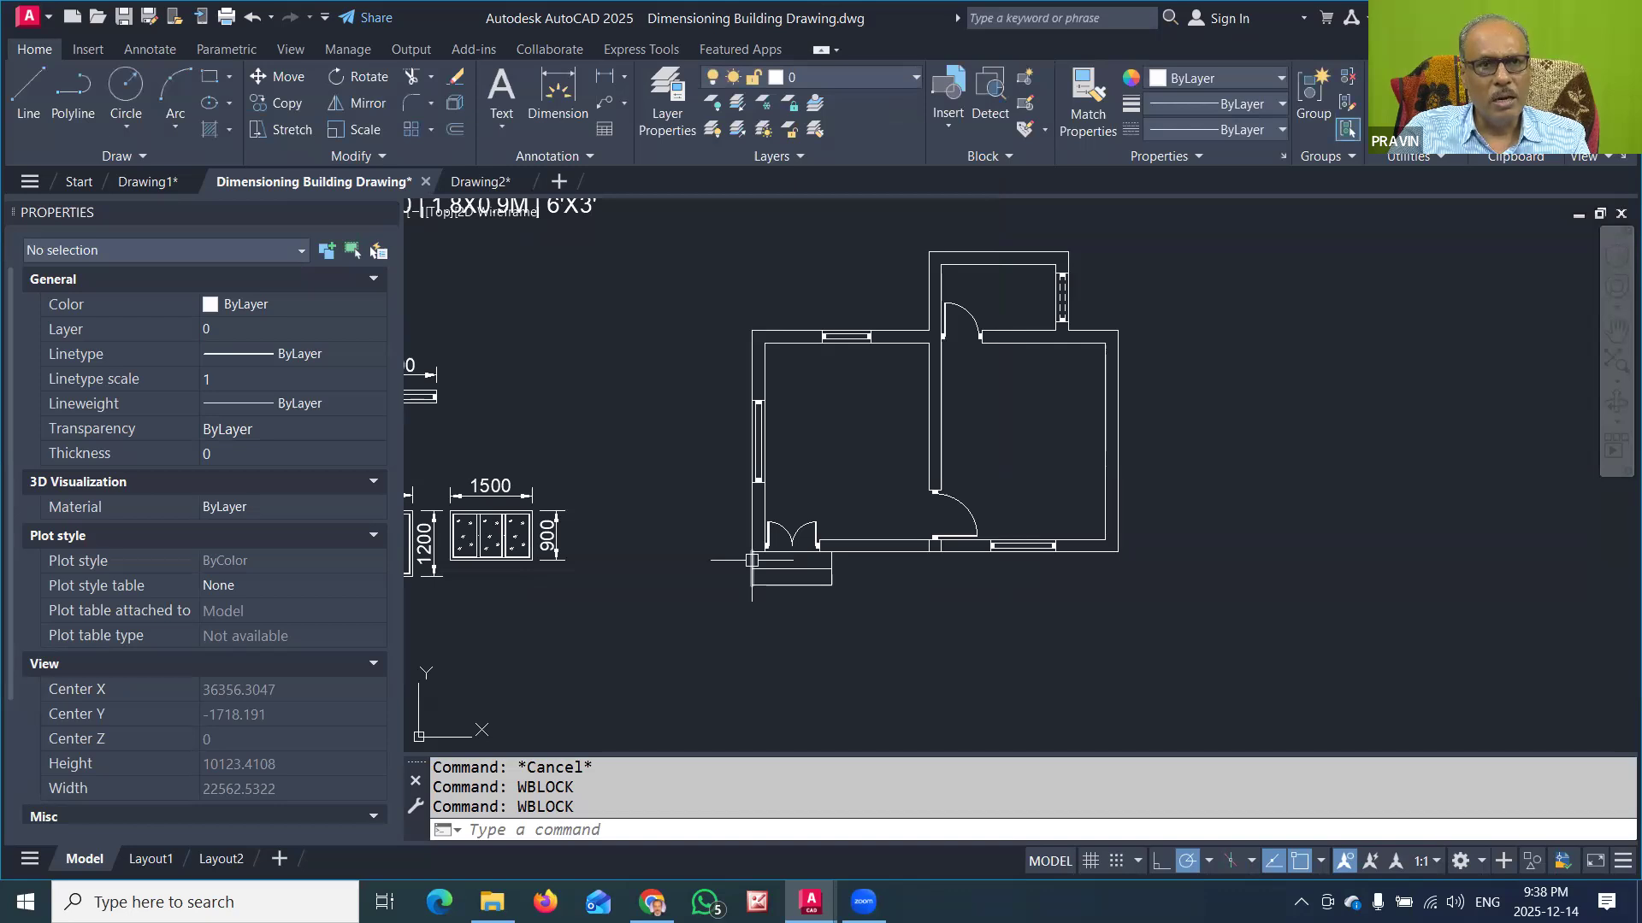
Step: Write the existing block 2LDOOR1000 to the file 2LDOOR1000.dwg in the ALL BLOCK folder using WBLOCK
{"action": "type", "text": "WBLOCK"}
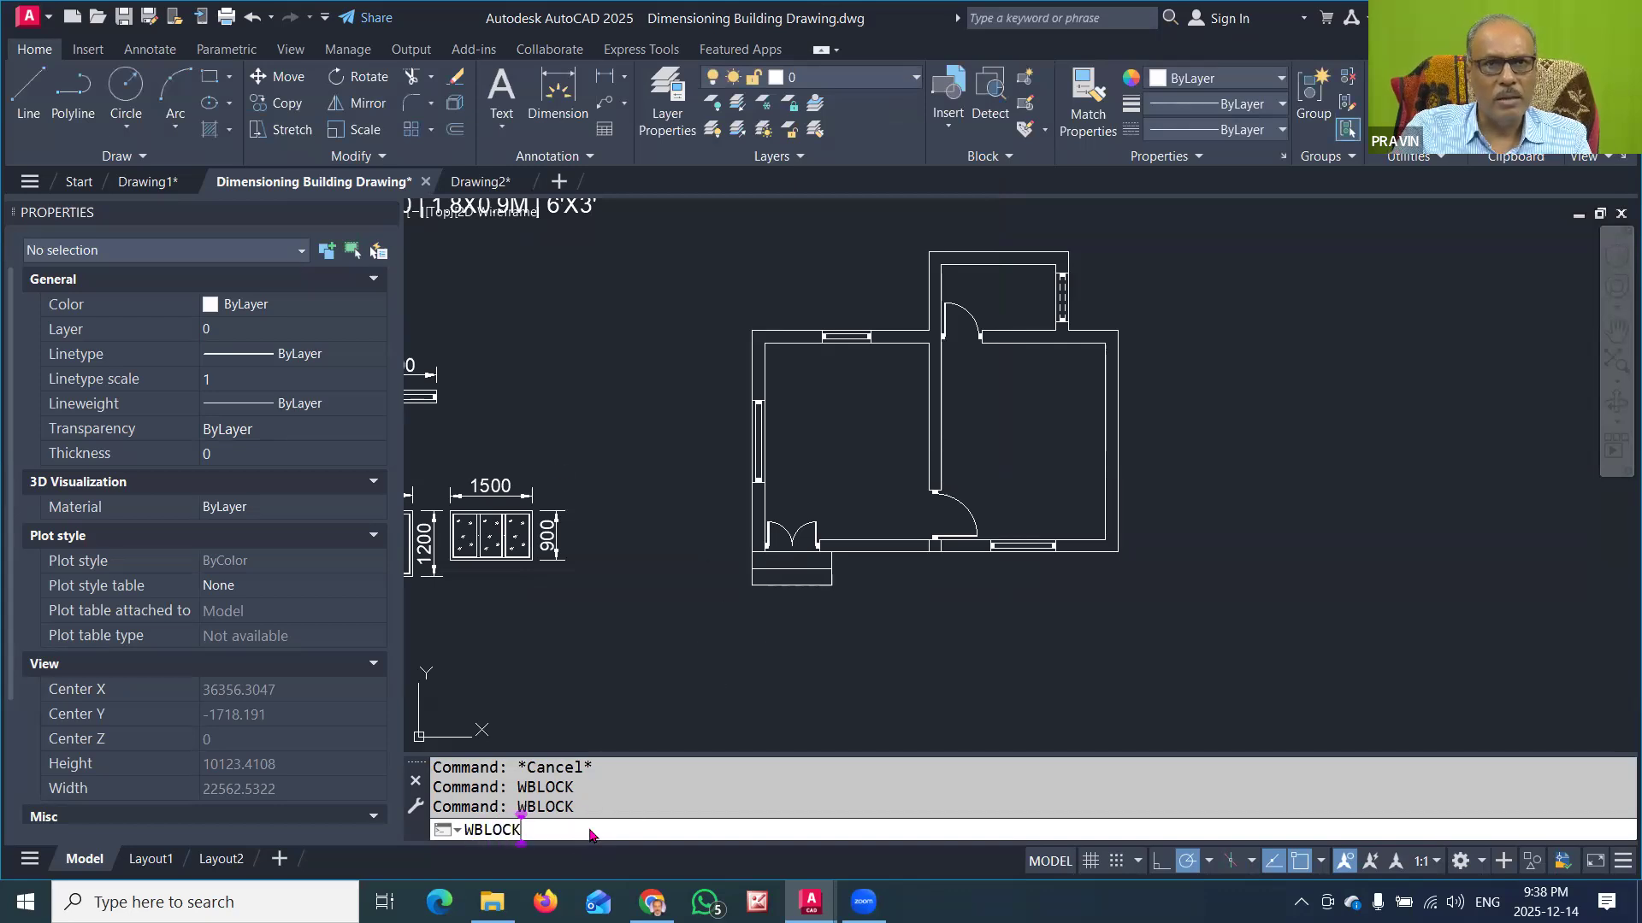
{"action": "key", "text": "Return"}
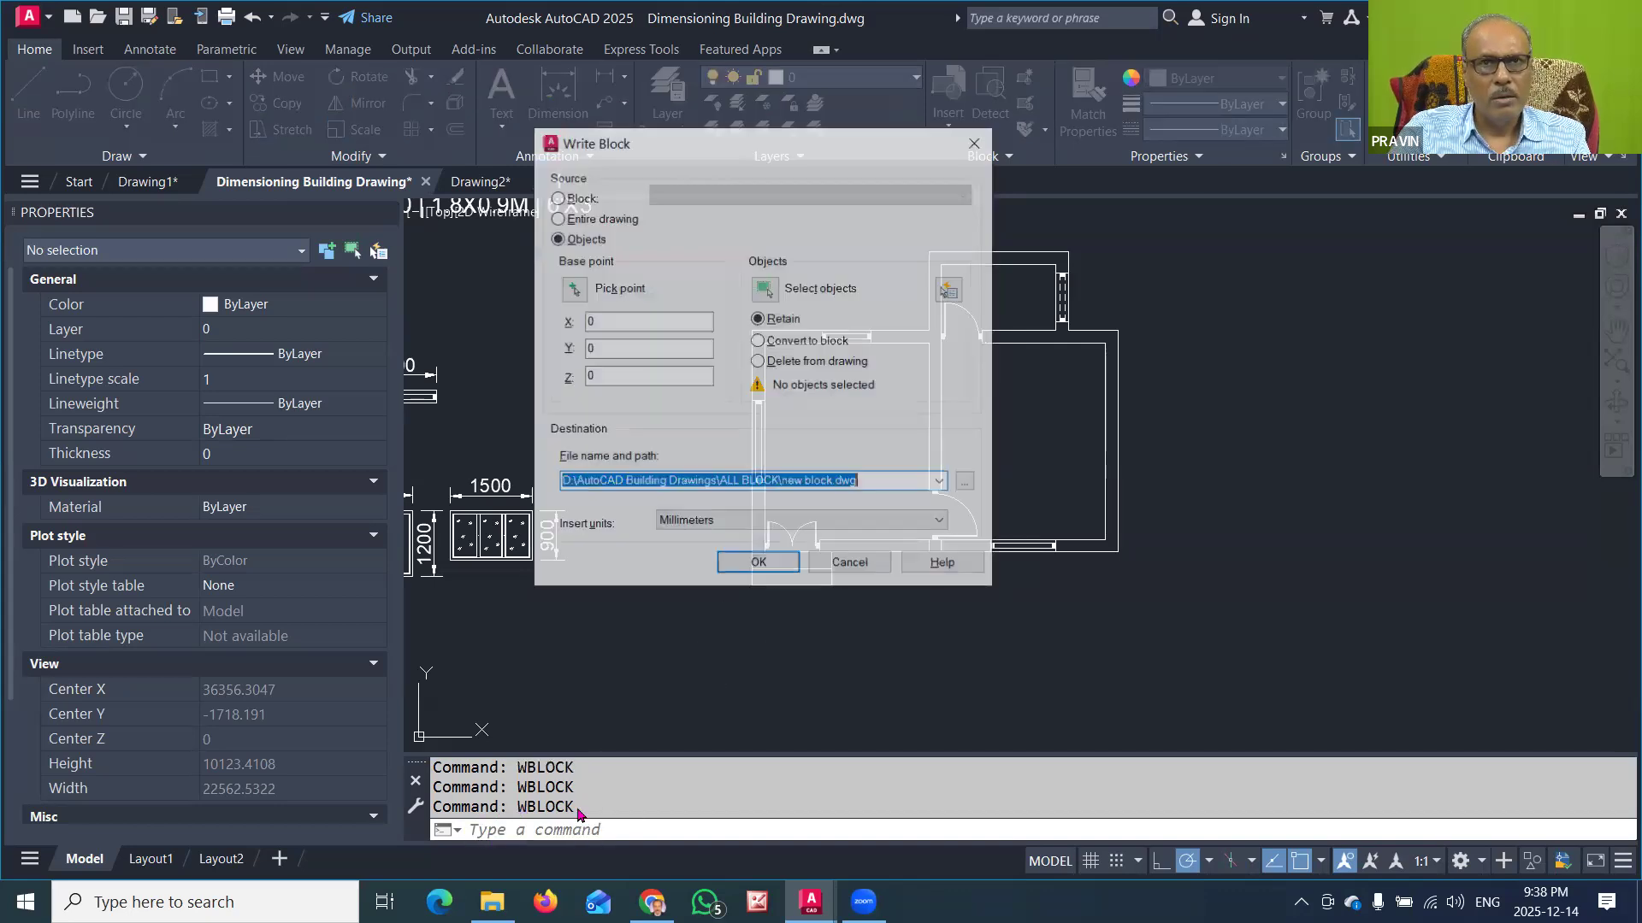
{"action": "left_click", "coordinate": [581, 197]}
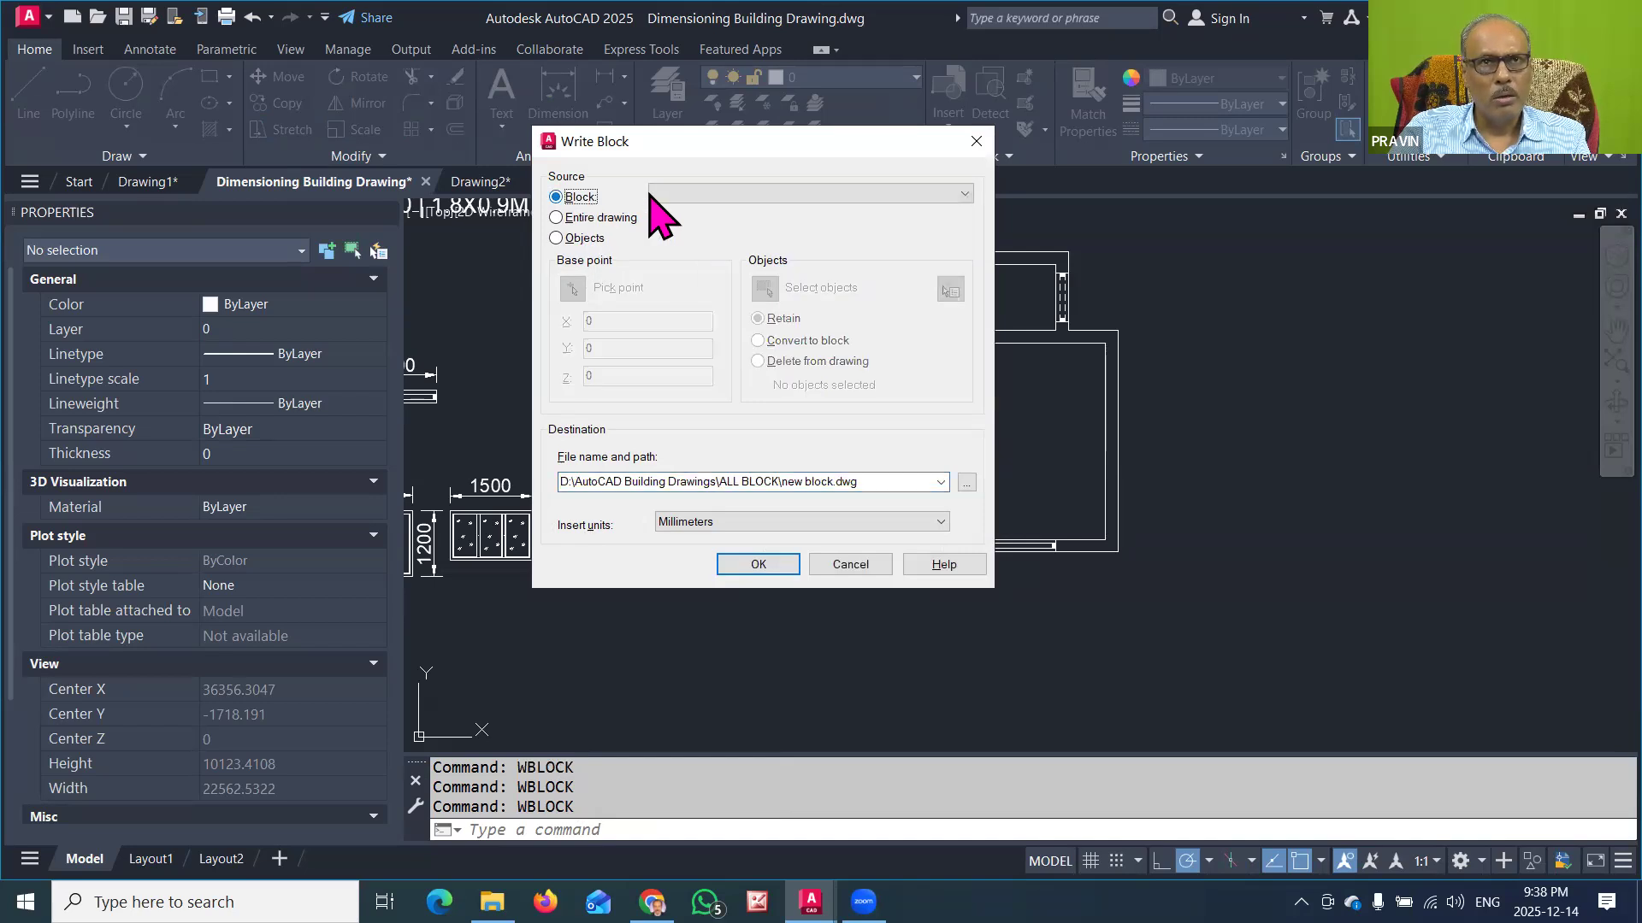
{"action": "left_click", "coordinate": [678, 195]}
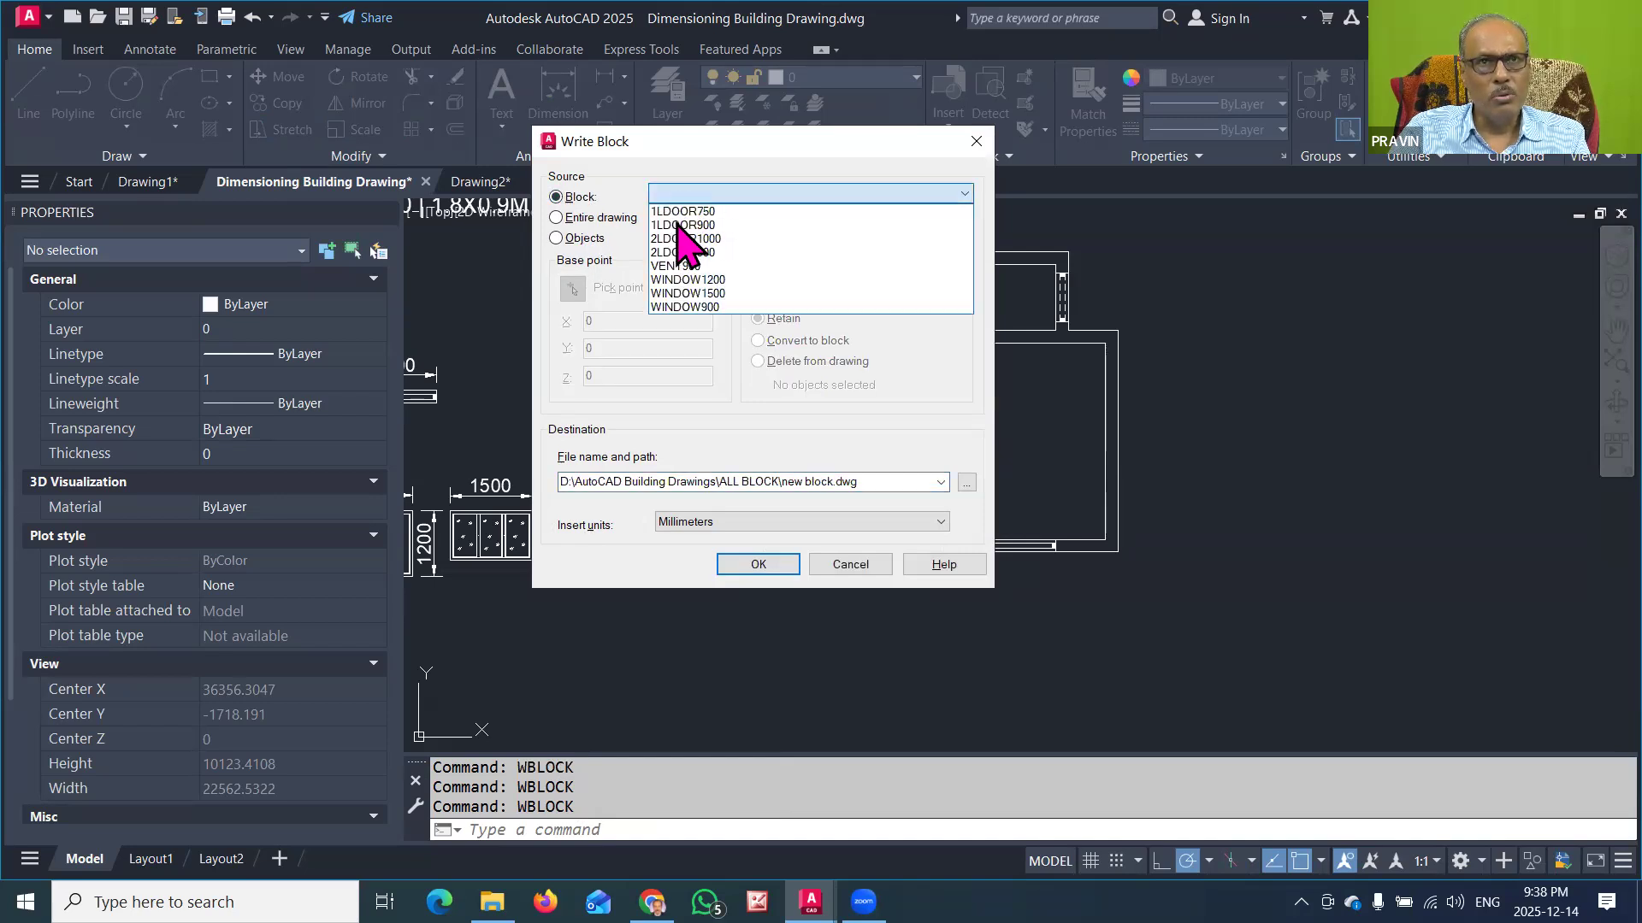
{"action": "left_click", "coordinate": [679, 239]}
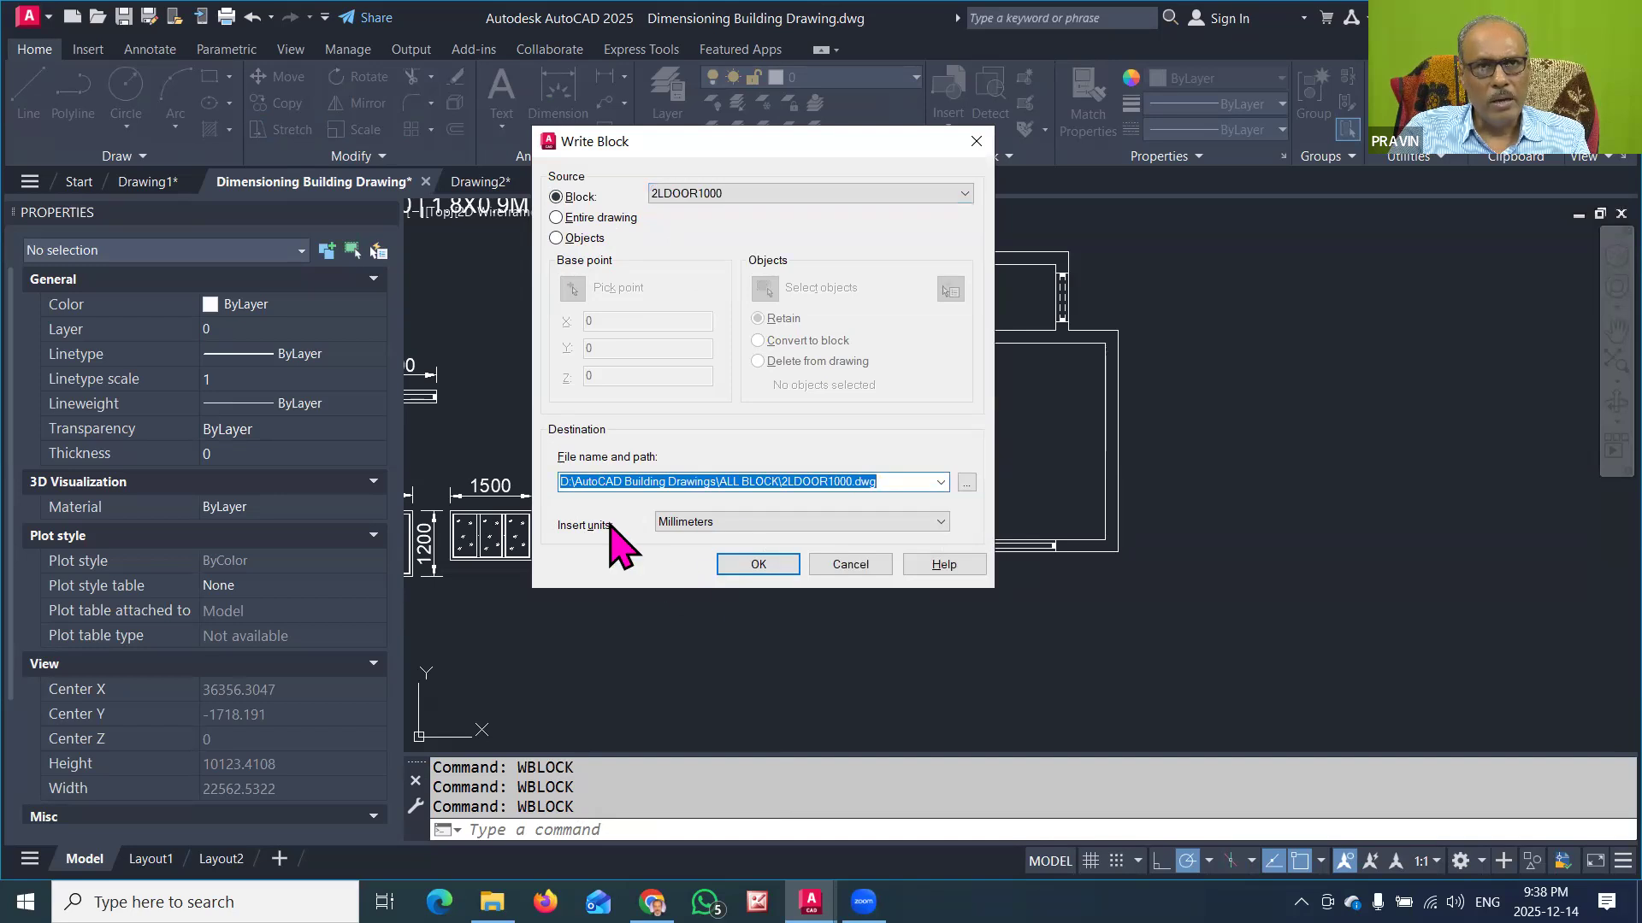
{"action": "left_click", "coordinate": [759, 565]}
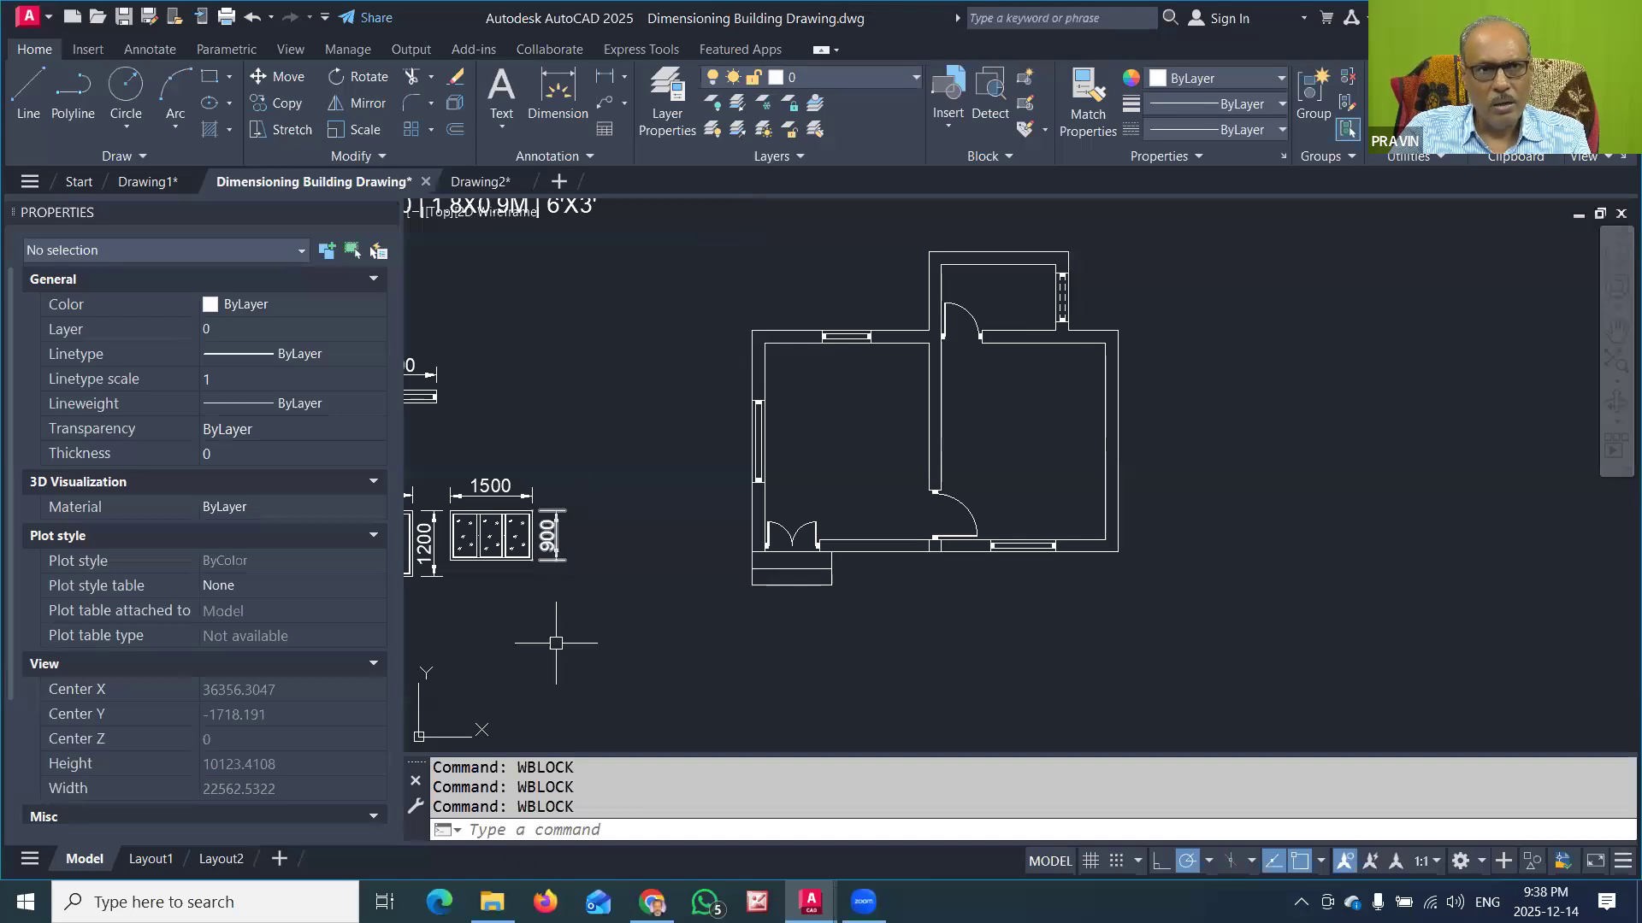
Step: Write the existing block 2LDOOR900 to the file 2LDOOR900.dwg in the ALL BLOCK folder using WBLOCK
{"action": "left_click", "coordinate": [527, 827]}
{"action": "type", "text": "WB"}
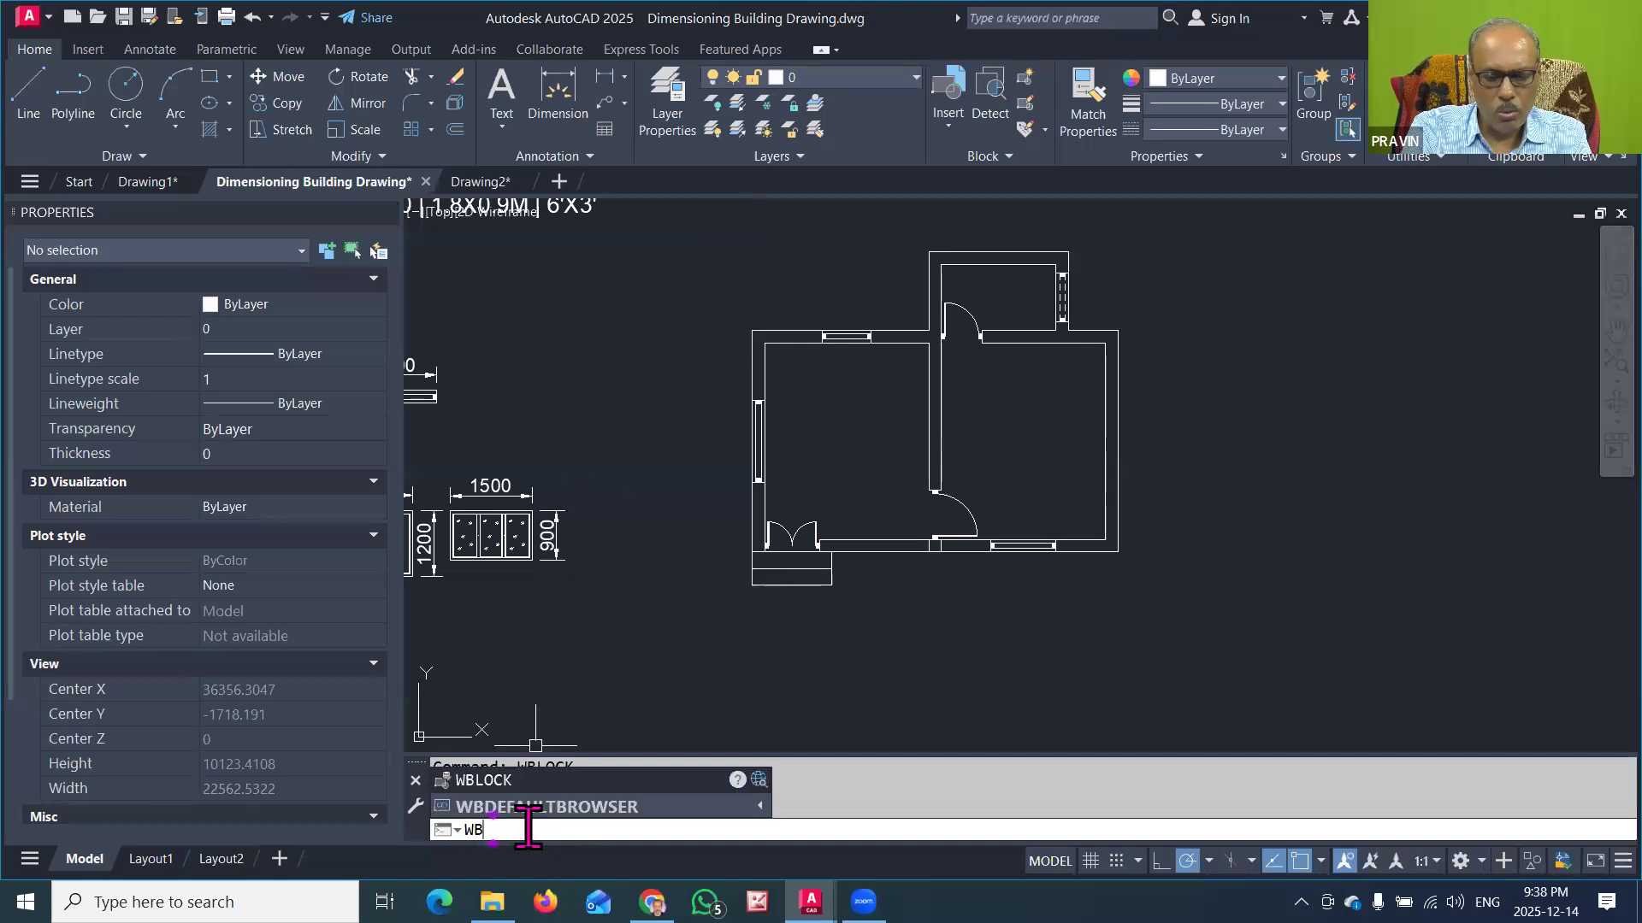
{"action": "type", "text": "LOCK"}
{"action": "key", "text": "Return"}
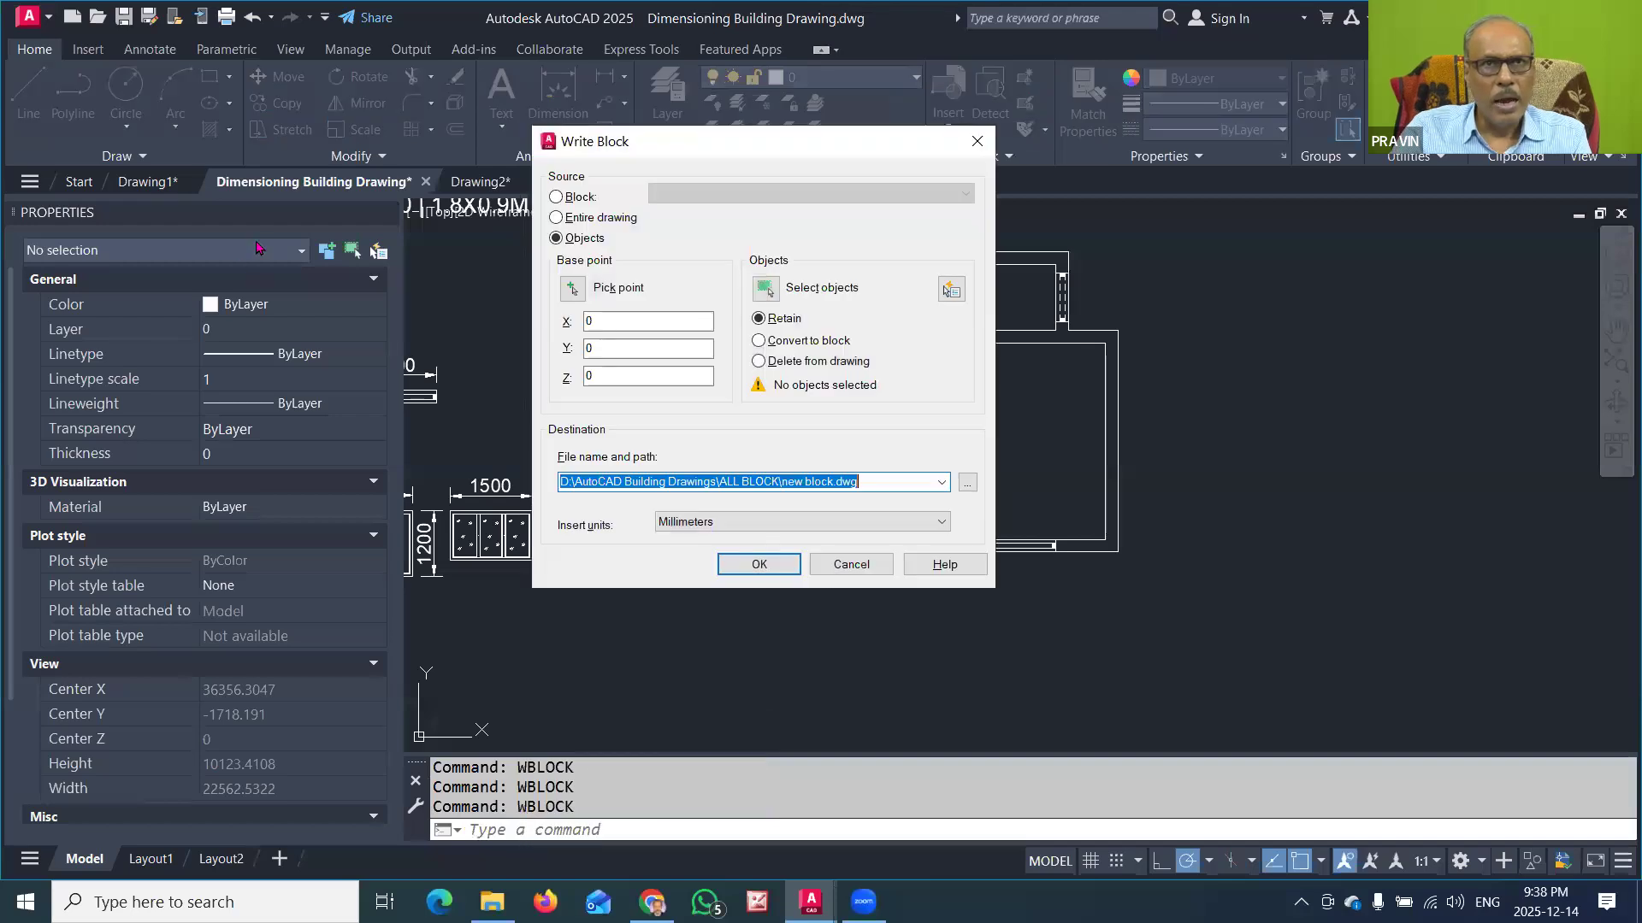
{"action": "left_click", "coordinate": [577, 197]}
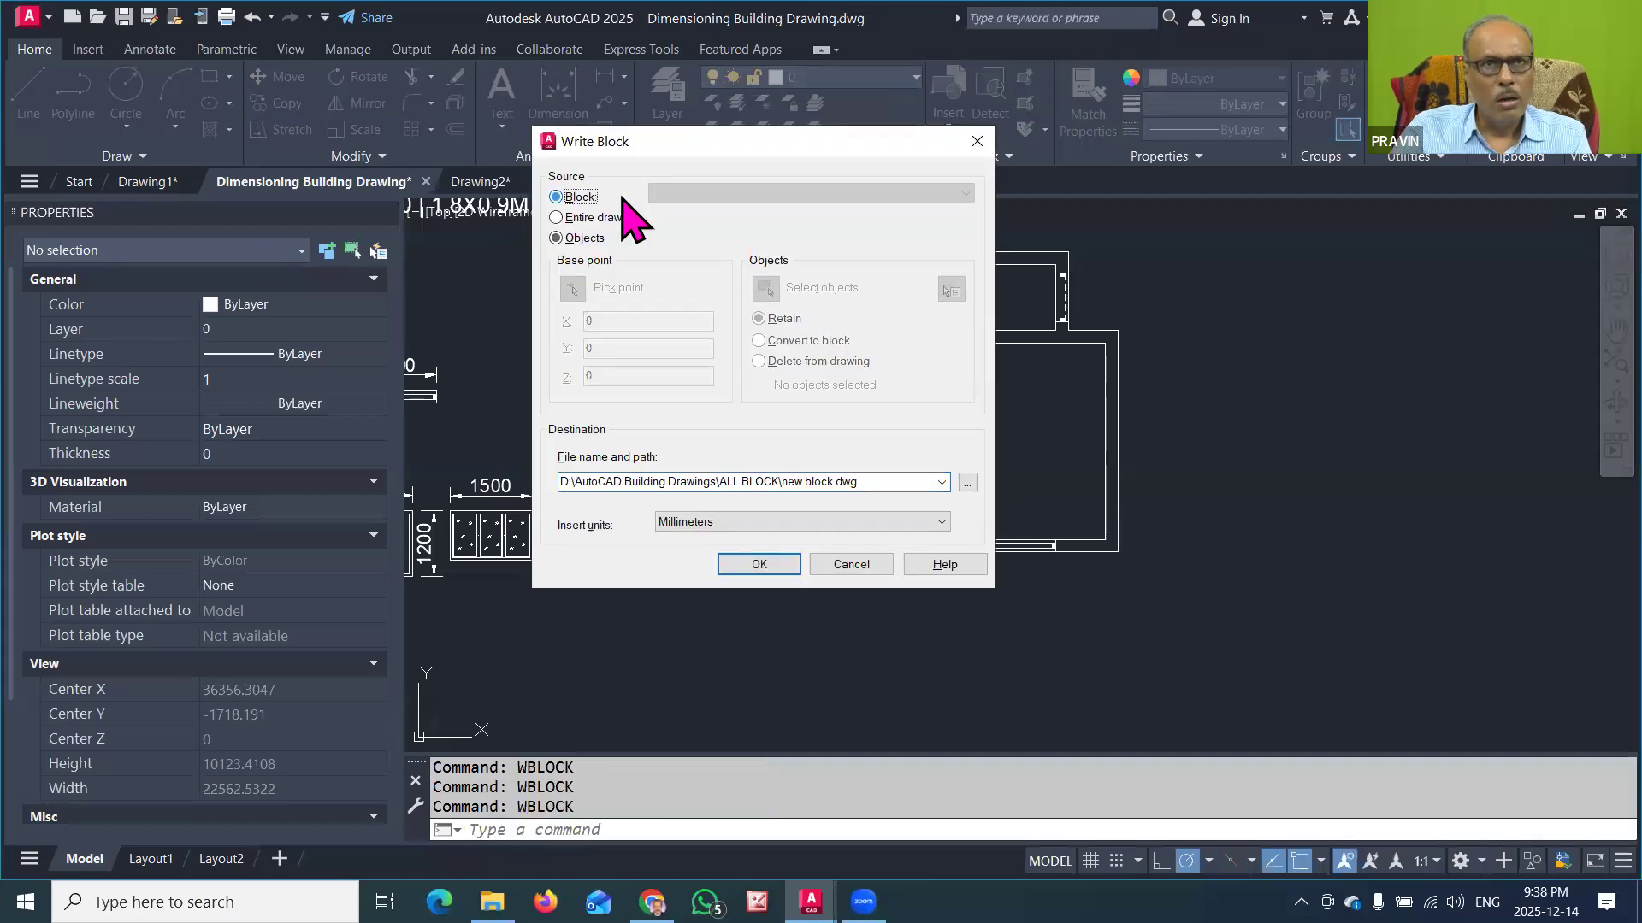
{"action": "left_click", "coordinate": [694, 194]}
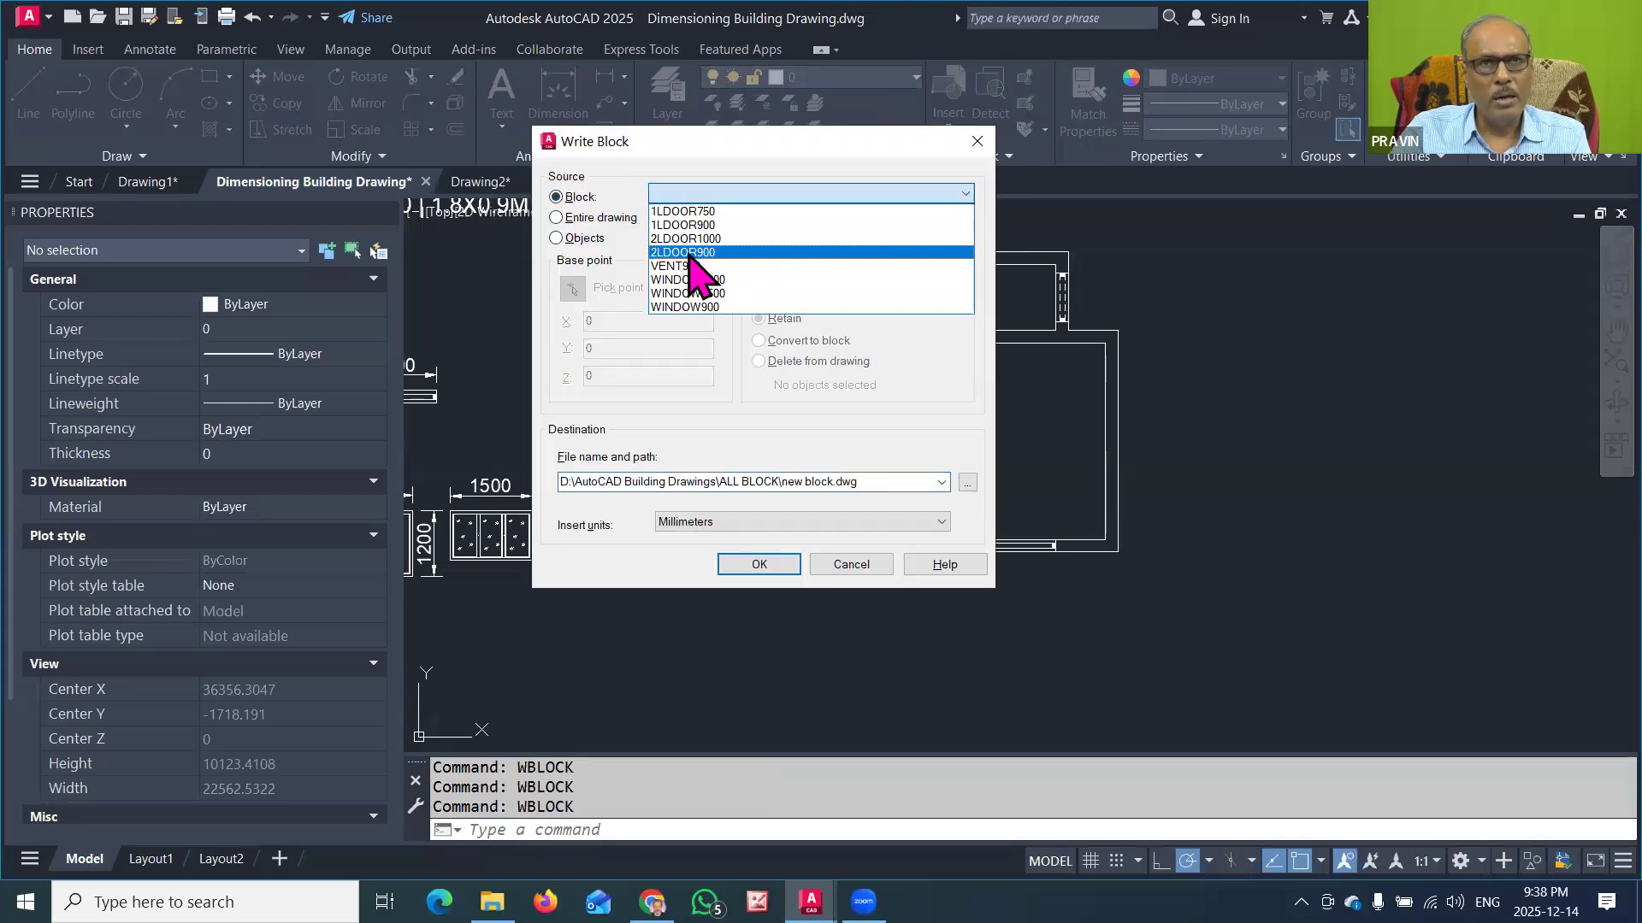
{"action": "left_click", "coordinate": [690, 253]}
{"action": "left_click", "coordinate": [760, 565]}
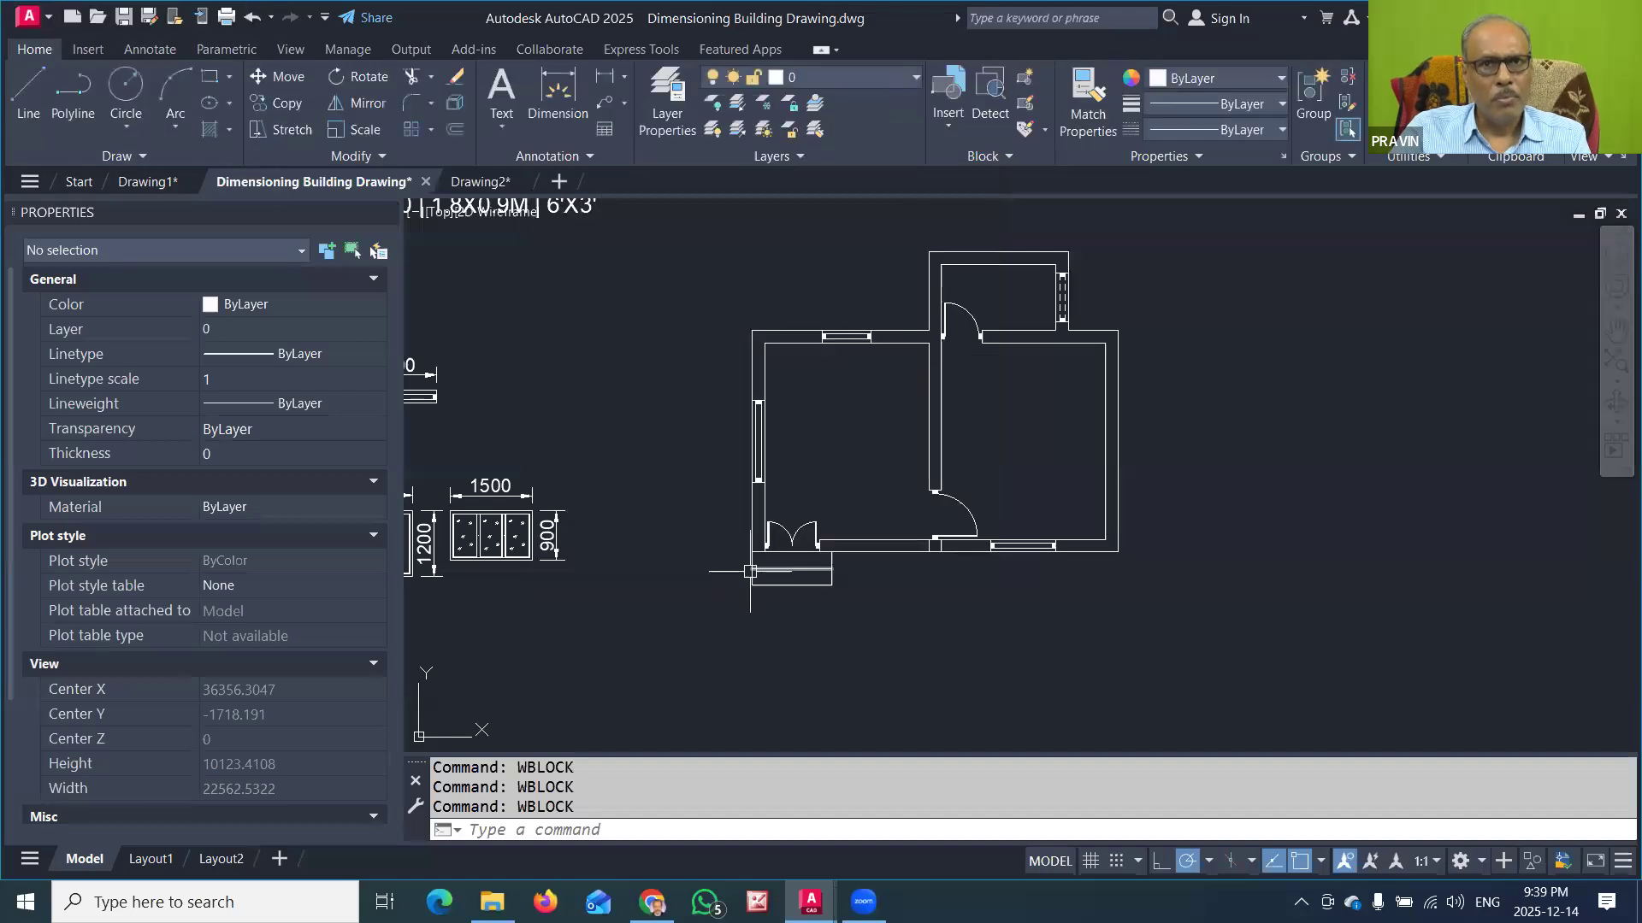
Step: Write the existing block VENT900 to the file VENT900.dwg in the ALL BLOCK folder using WBLOCK
{"action": "left_click", "coordinate": [545, 828]}
{"action": "type", "text": "WBLOCK"}
{"action": "key", "text": "Return"}
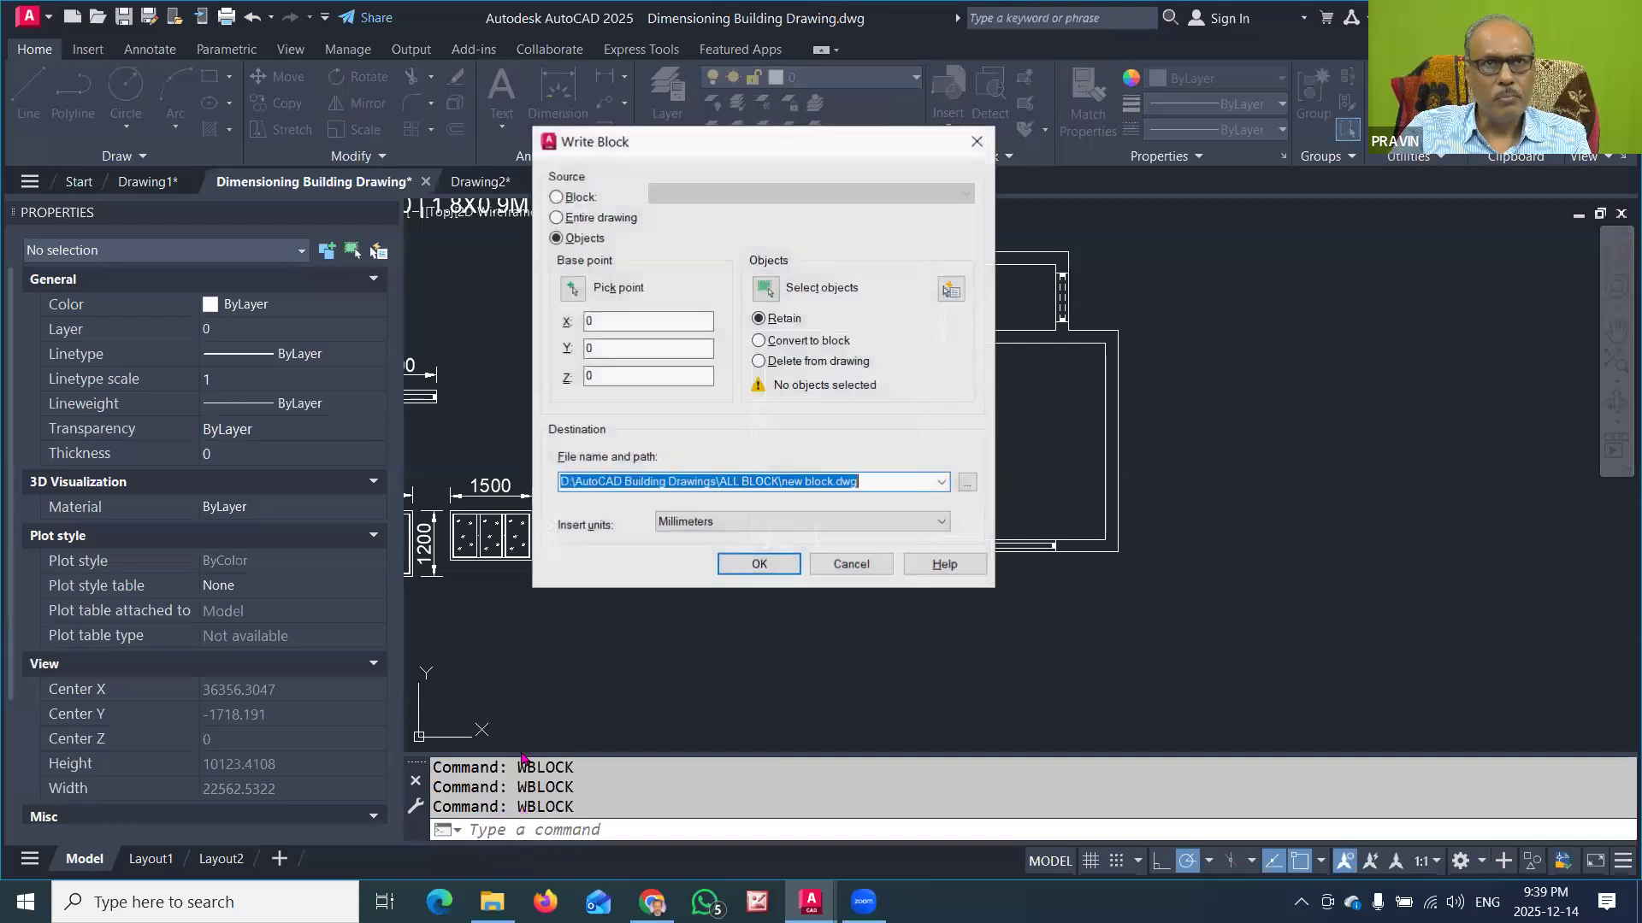
{"action": "left_click", "coordinate": [556, 198]}
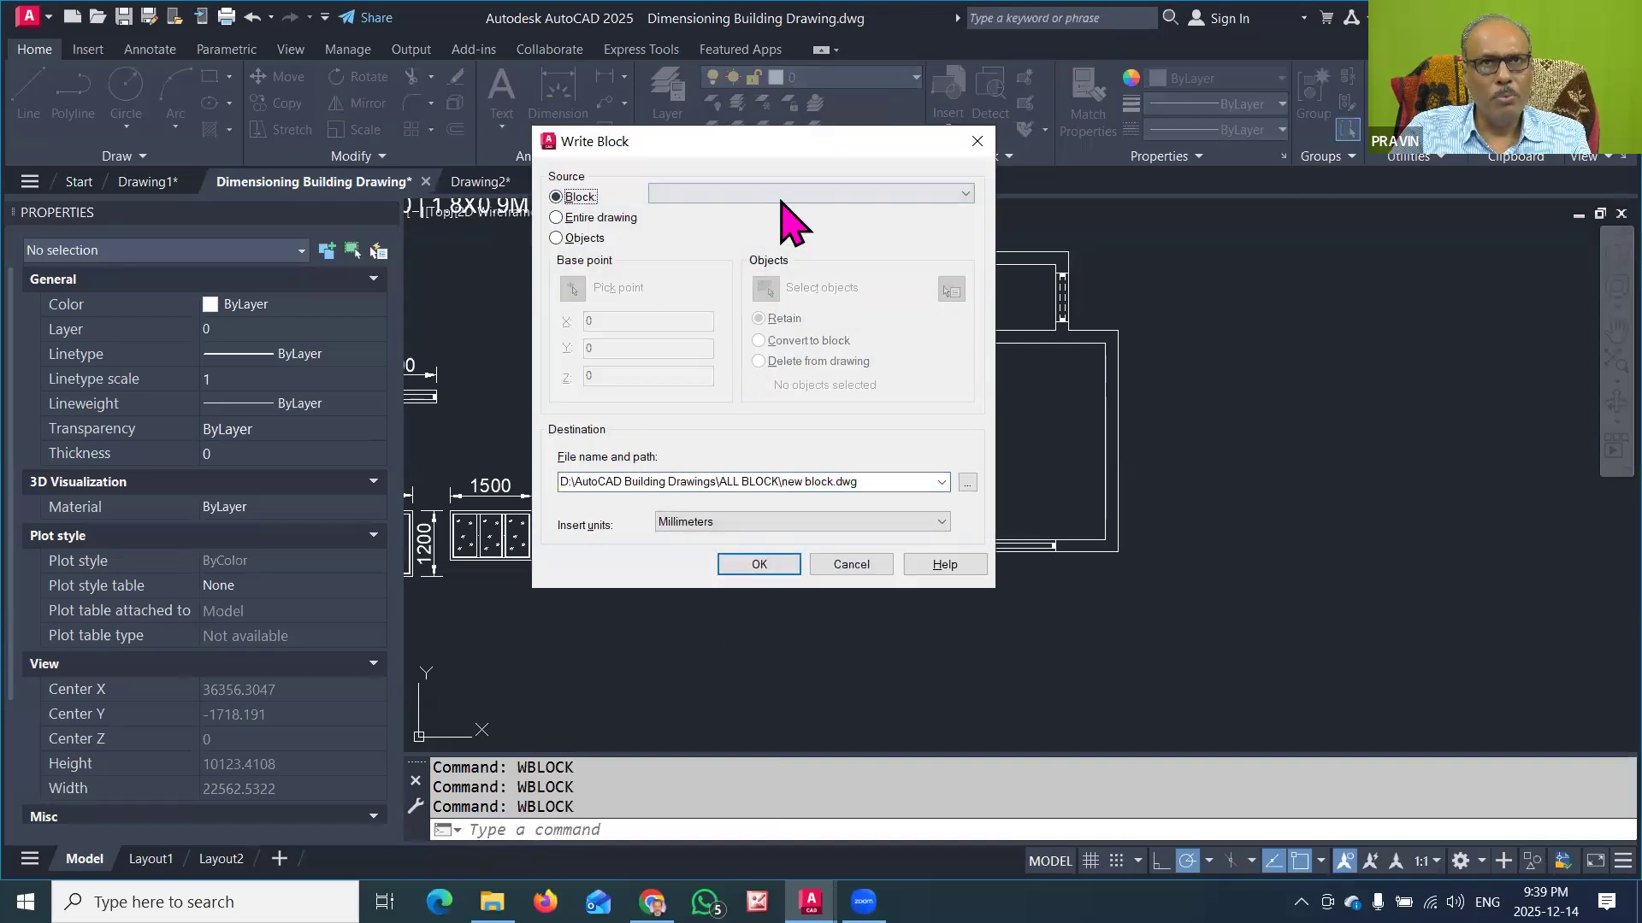
{"action": "left_click", "coordinate": [780, 195]}
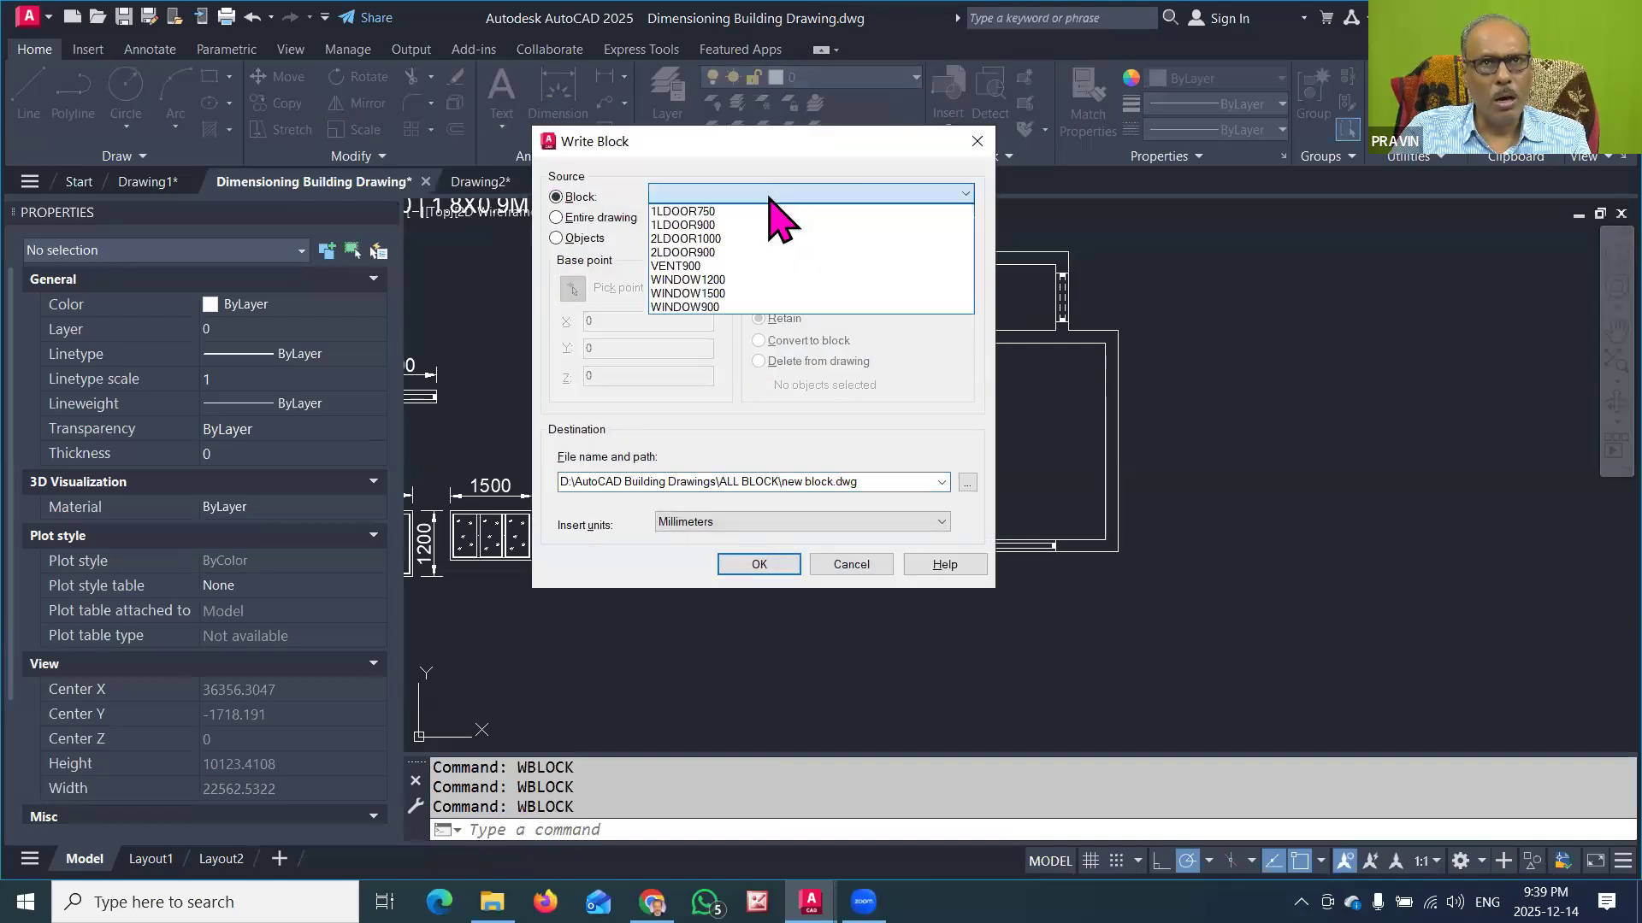
{"action": "left_click", "coordinate": [707, 266]}
{"action": "left_click", "coordinate": [767, 568]}
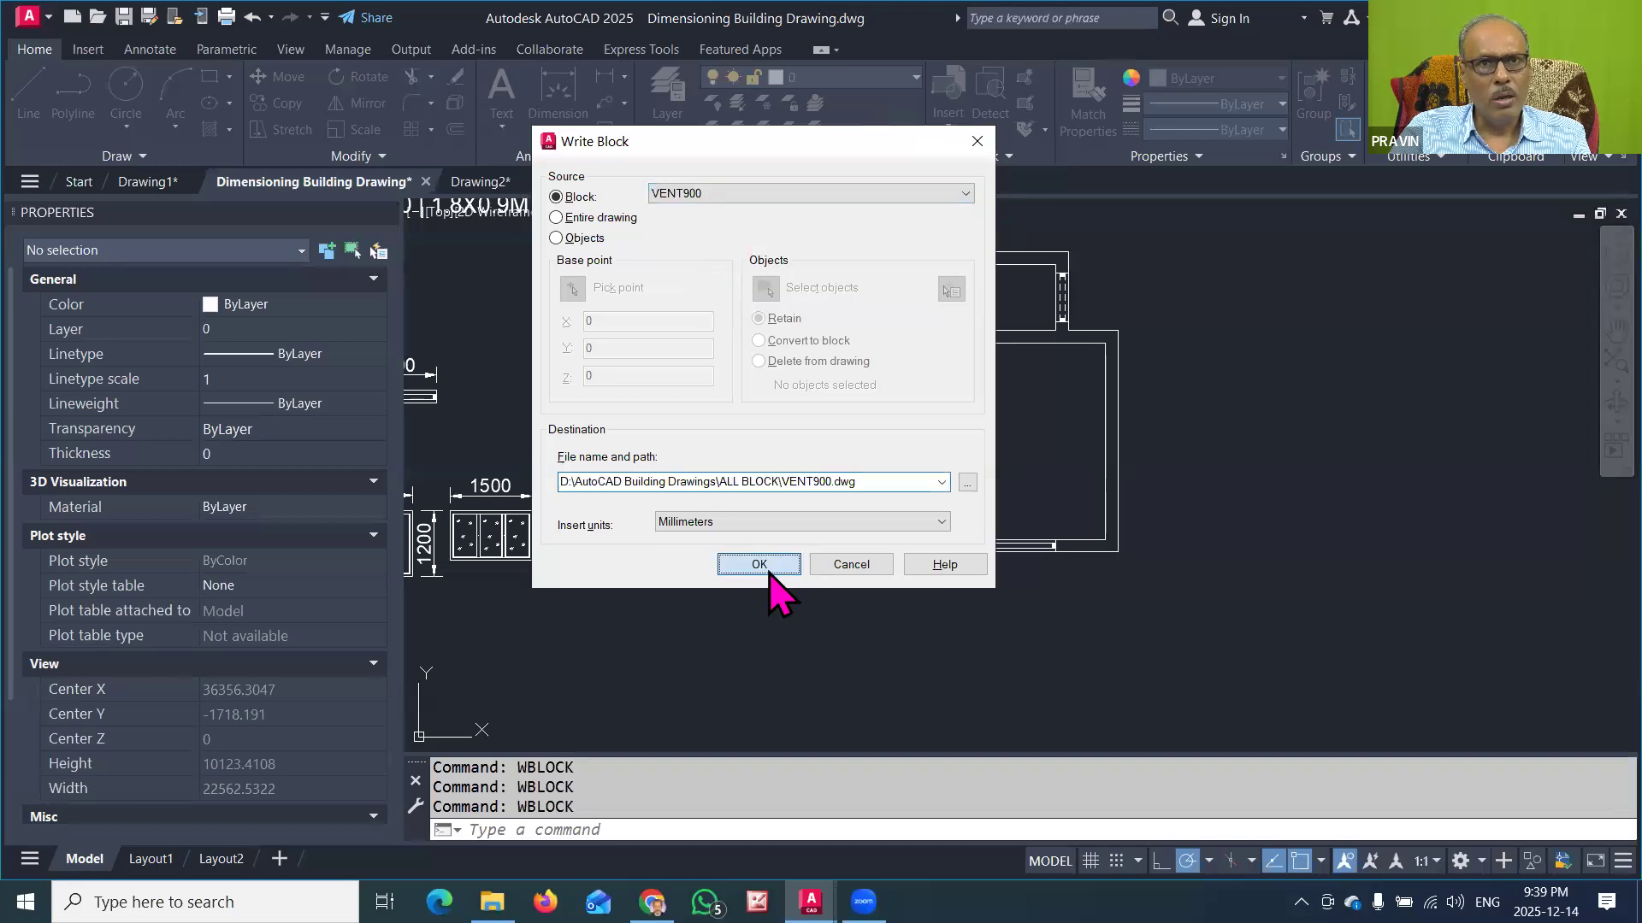
Step: Write the existing block WINDOW1200 to the file WINDOW1200.dwg in the ALL BLOCK folder using WBLOCK
{"action": "left_click", "coordinate": [556, 831]}
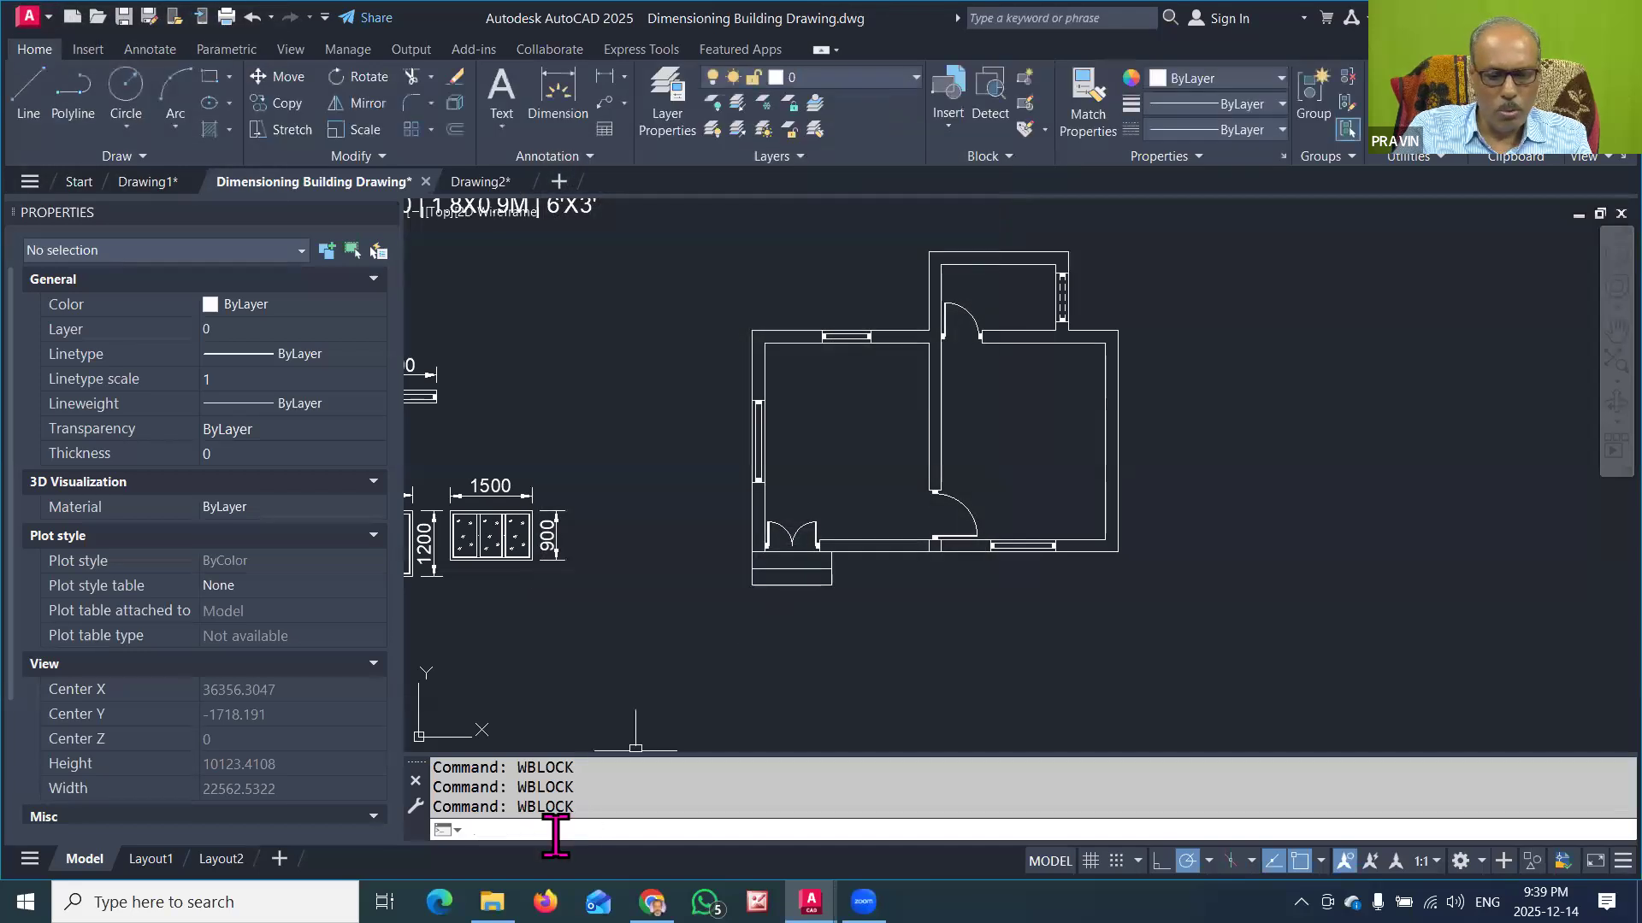
{"action": "type", "text": "WBLOK"}
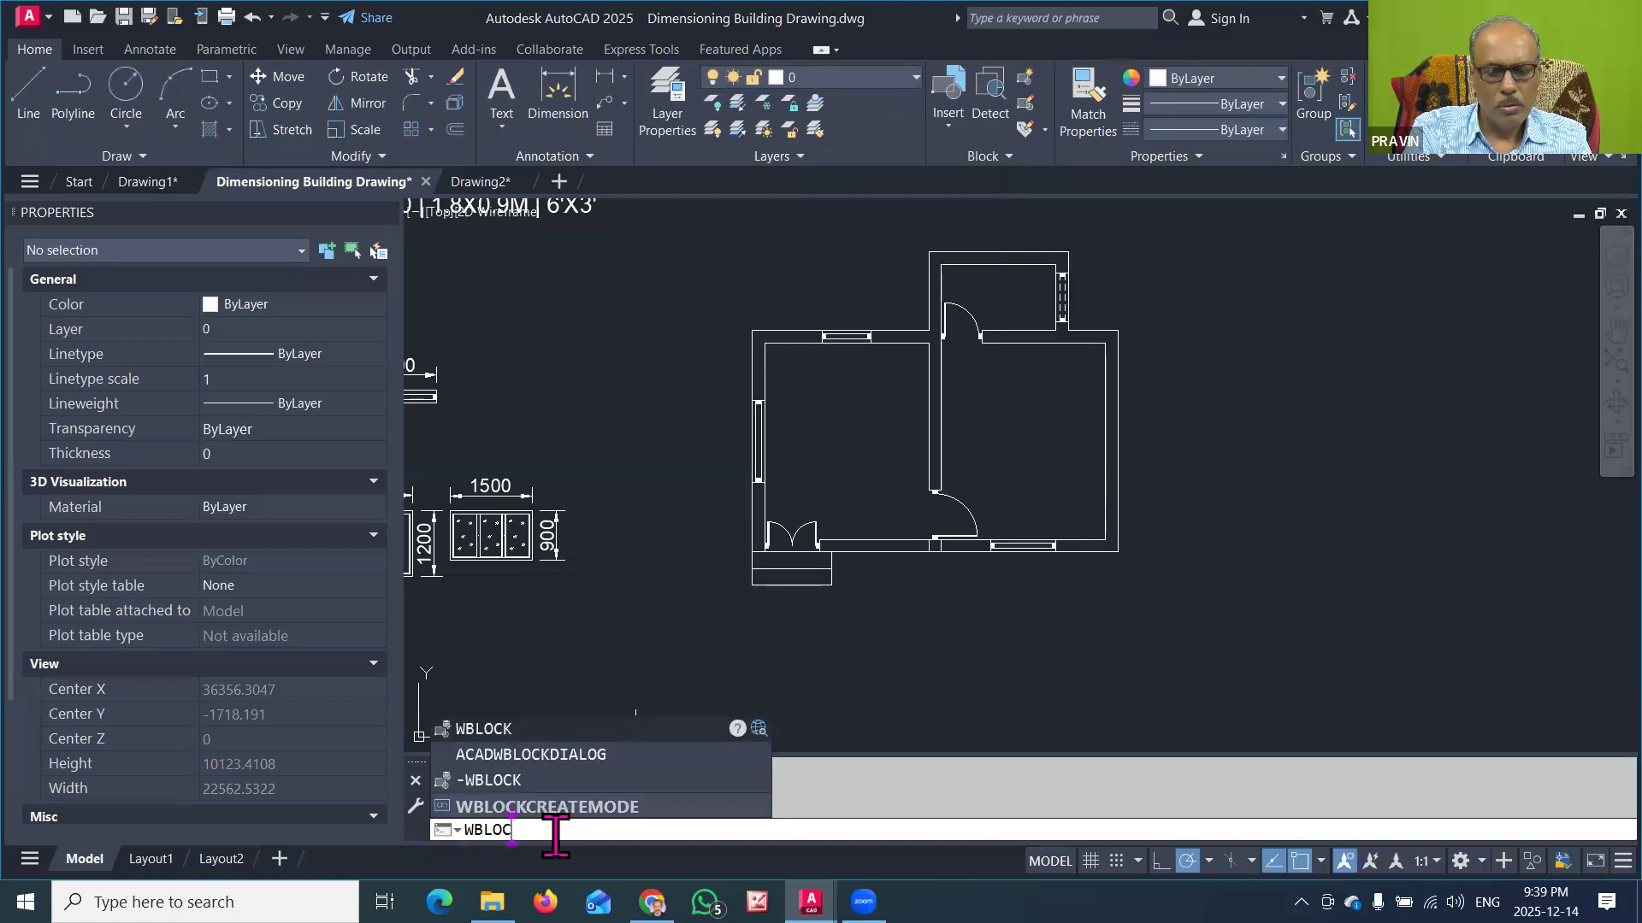
{"action": "type", "text": "K"}
{"action": "key", "text": "Return"}
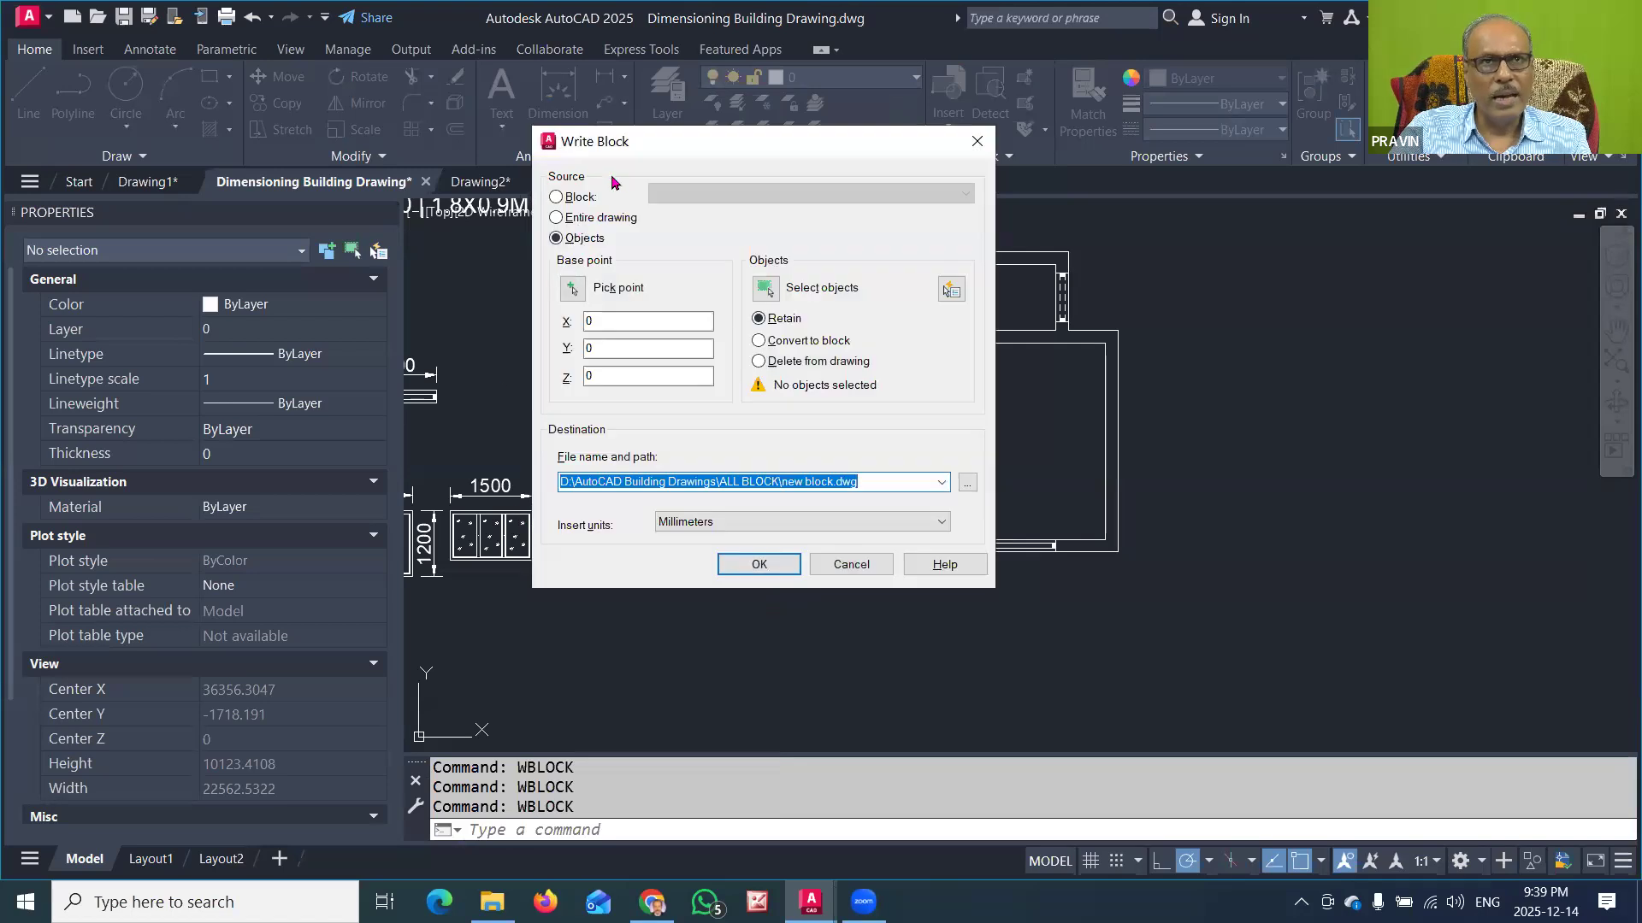
{"action": "left_click", "coordinate": [571, 199]}
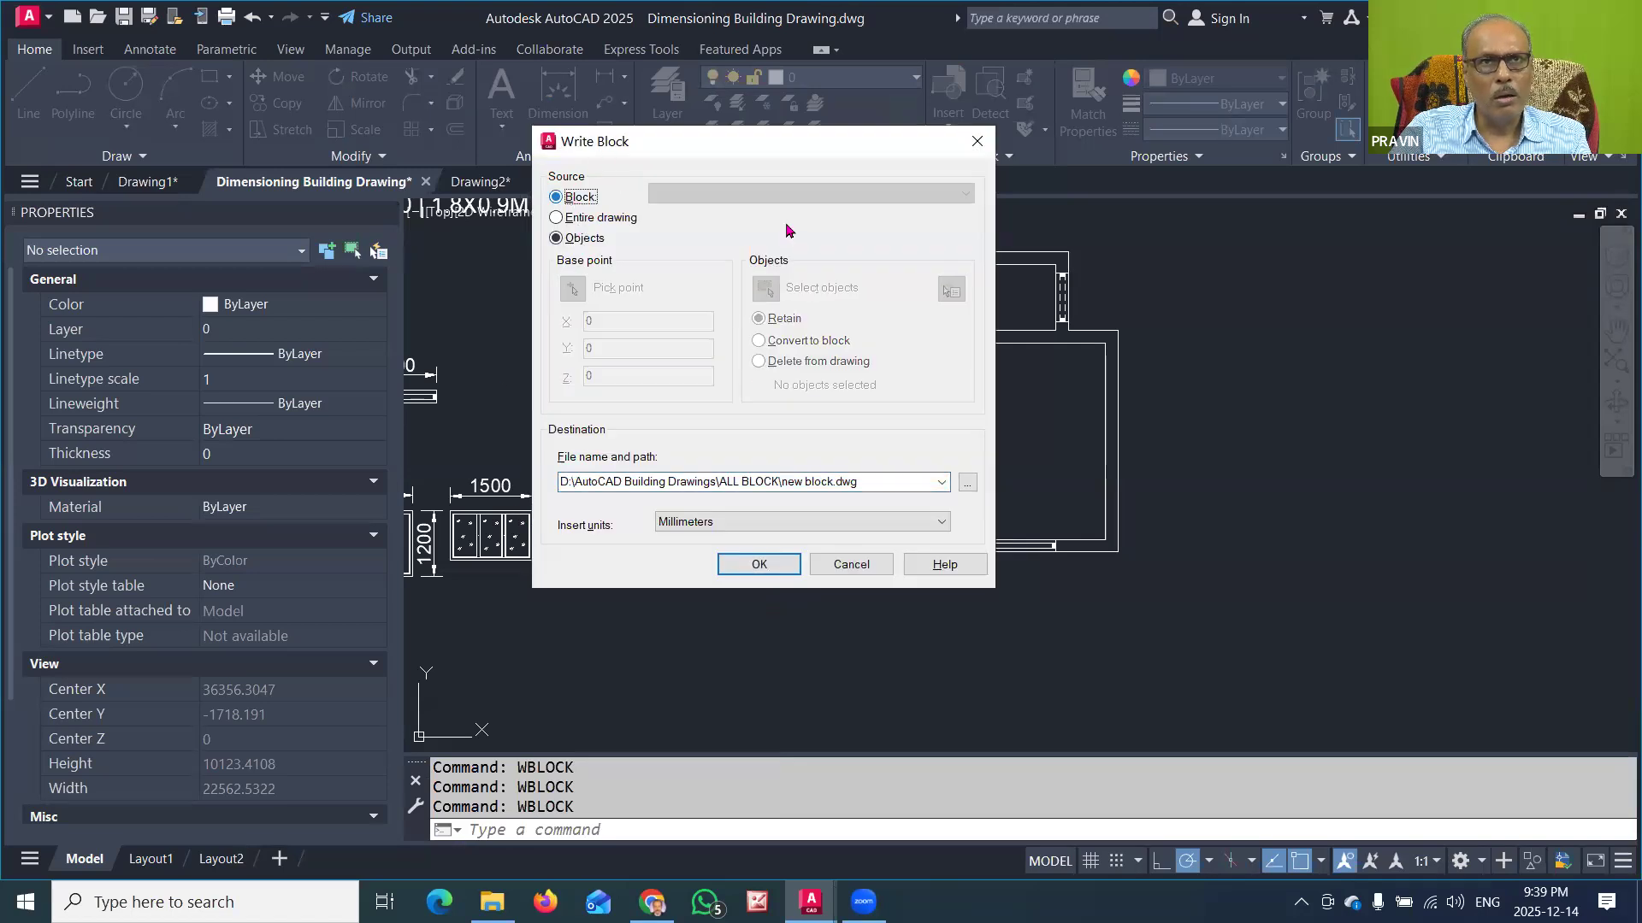
{"action": "left_click", "coordinate": [781, 195]}
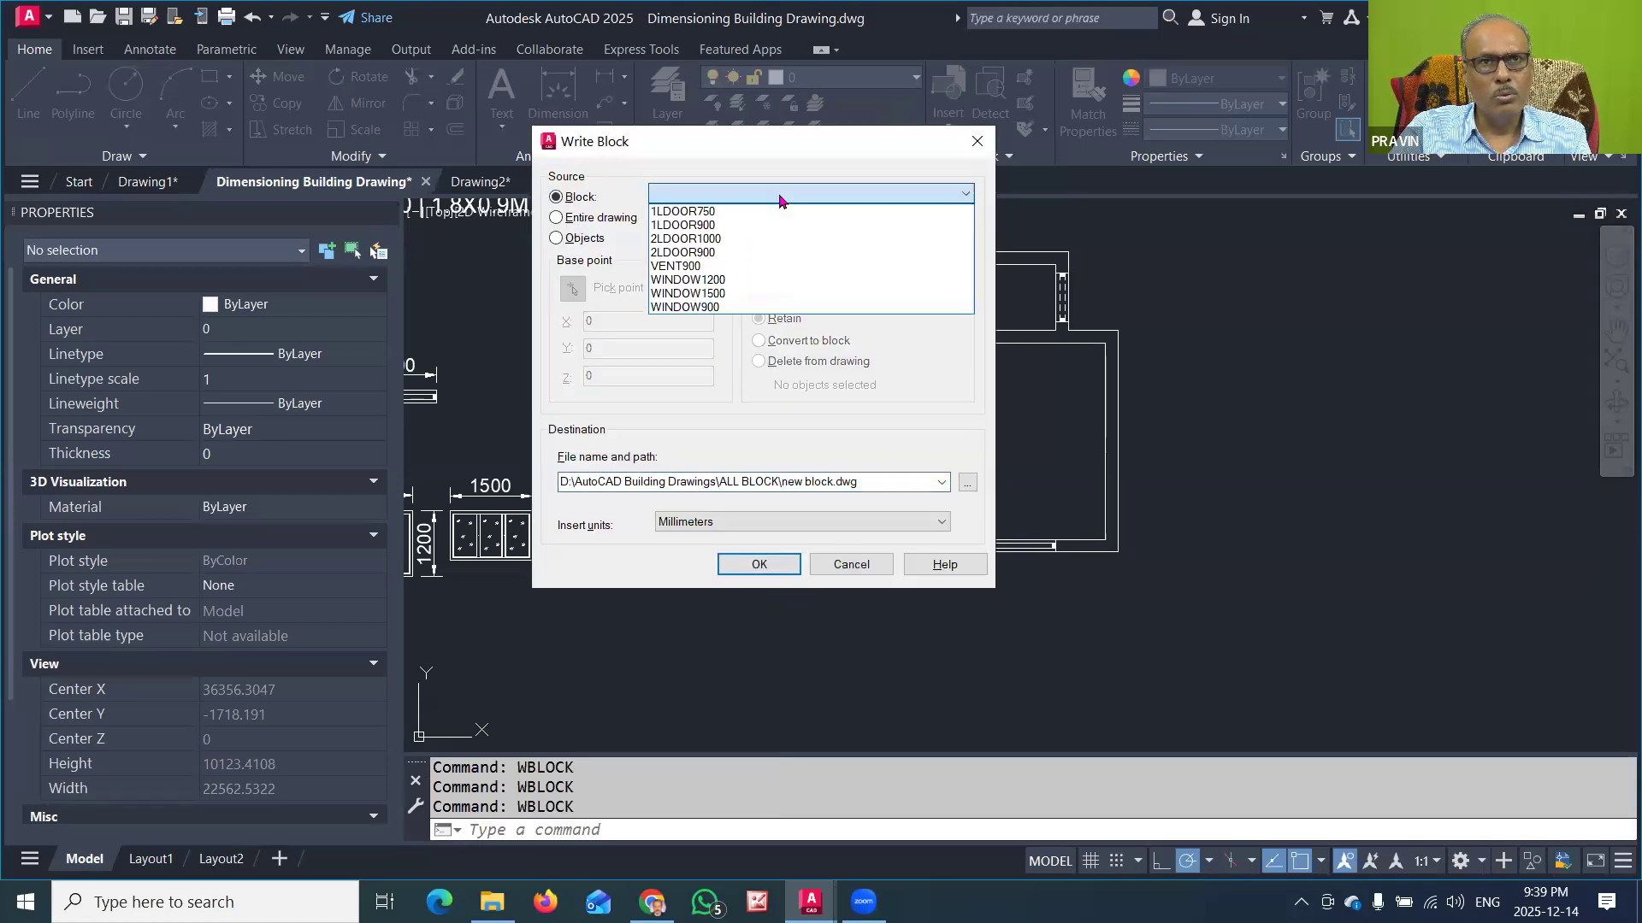
{"action": "left_click", "coordinate": [689, 280]}
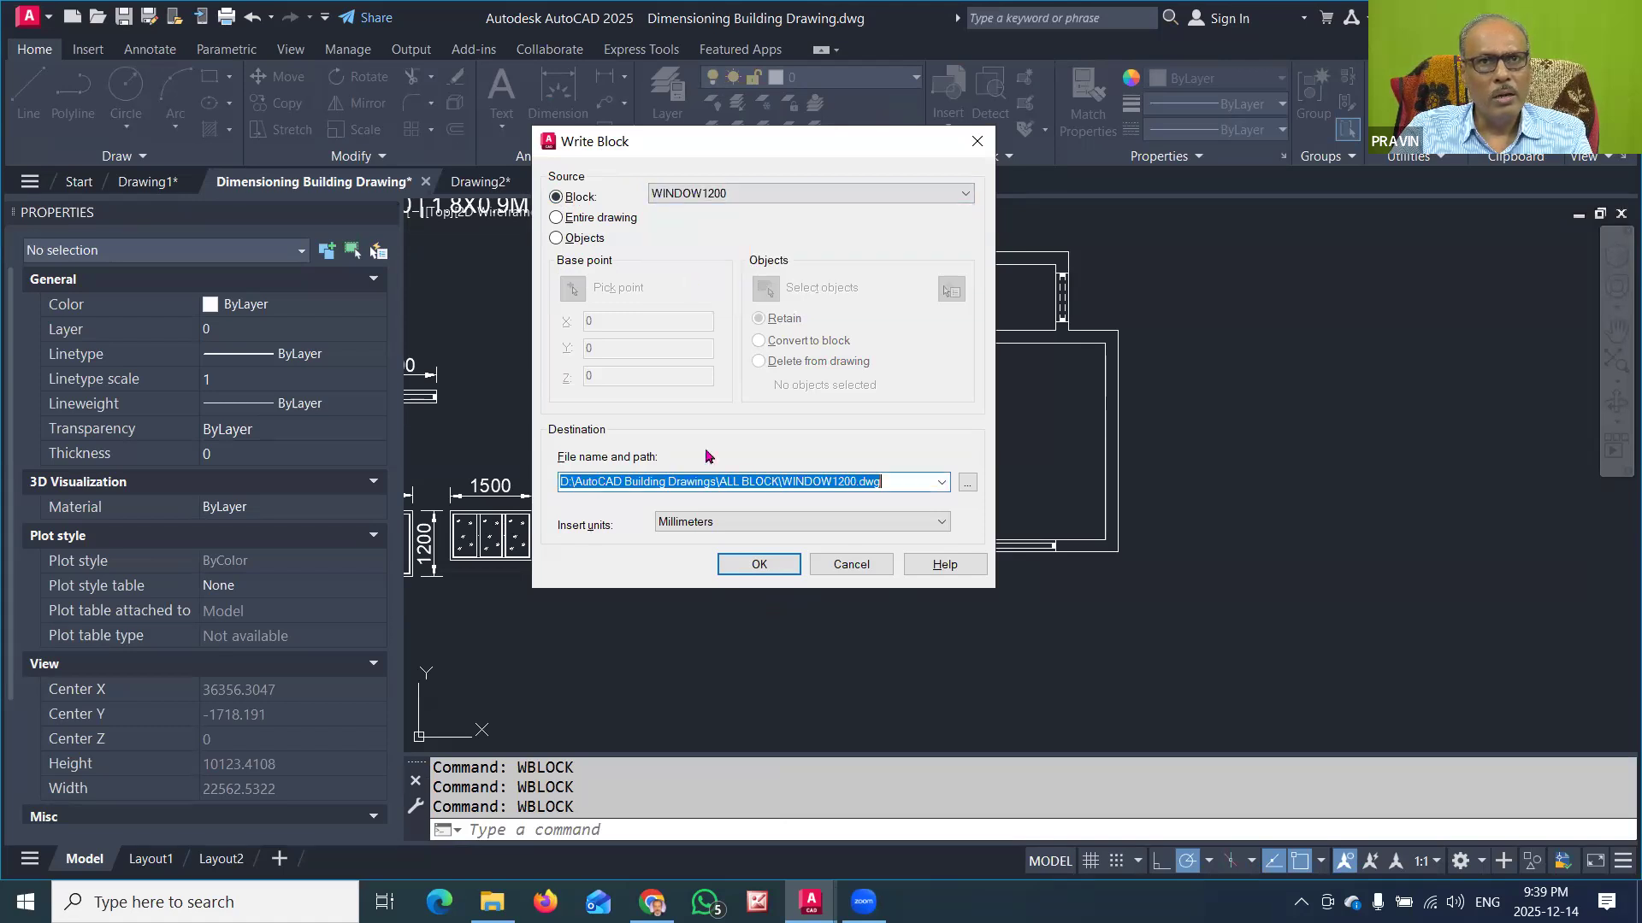
{"action": "left_click", "coordinate": [767, 567]}
Step: Write the existing block WINDOW1500 to the file WINDOW1500.dwg in the ALL BLOCK folder using WBLOCK
{"action": "left_click", "coordinate": [493, 829]}
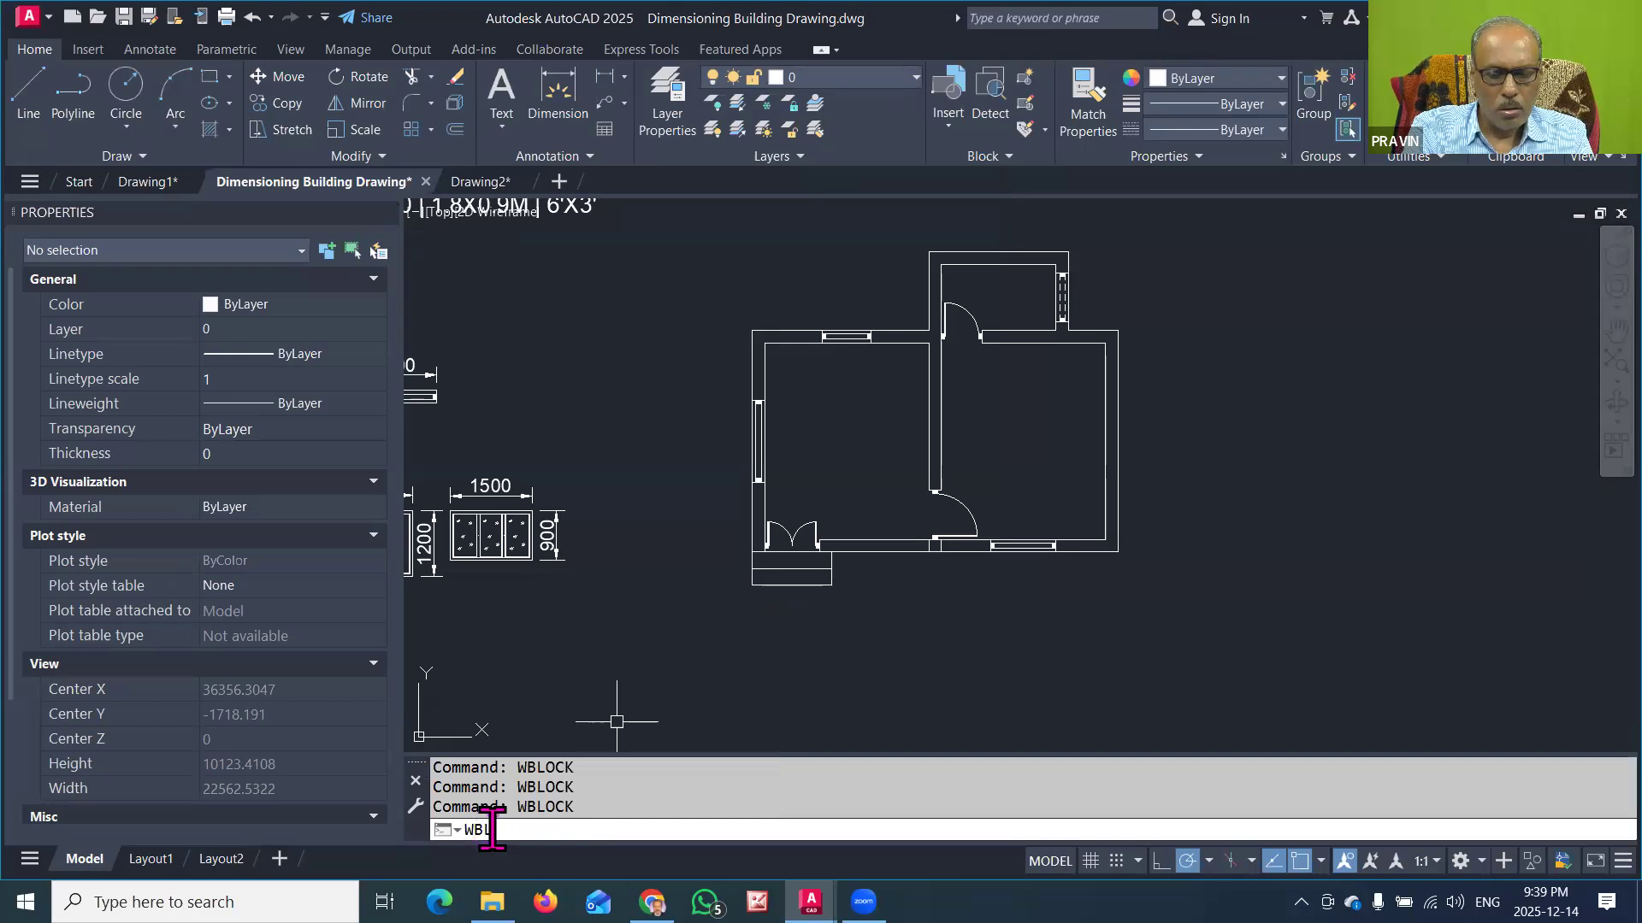
{"action": "key", "text": "Return"}
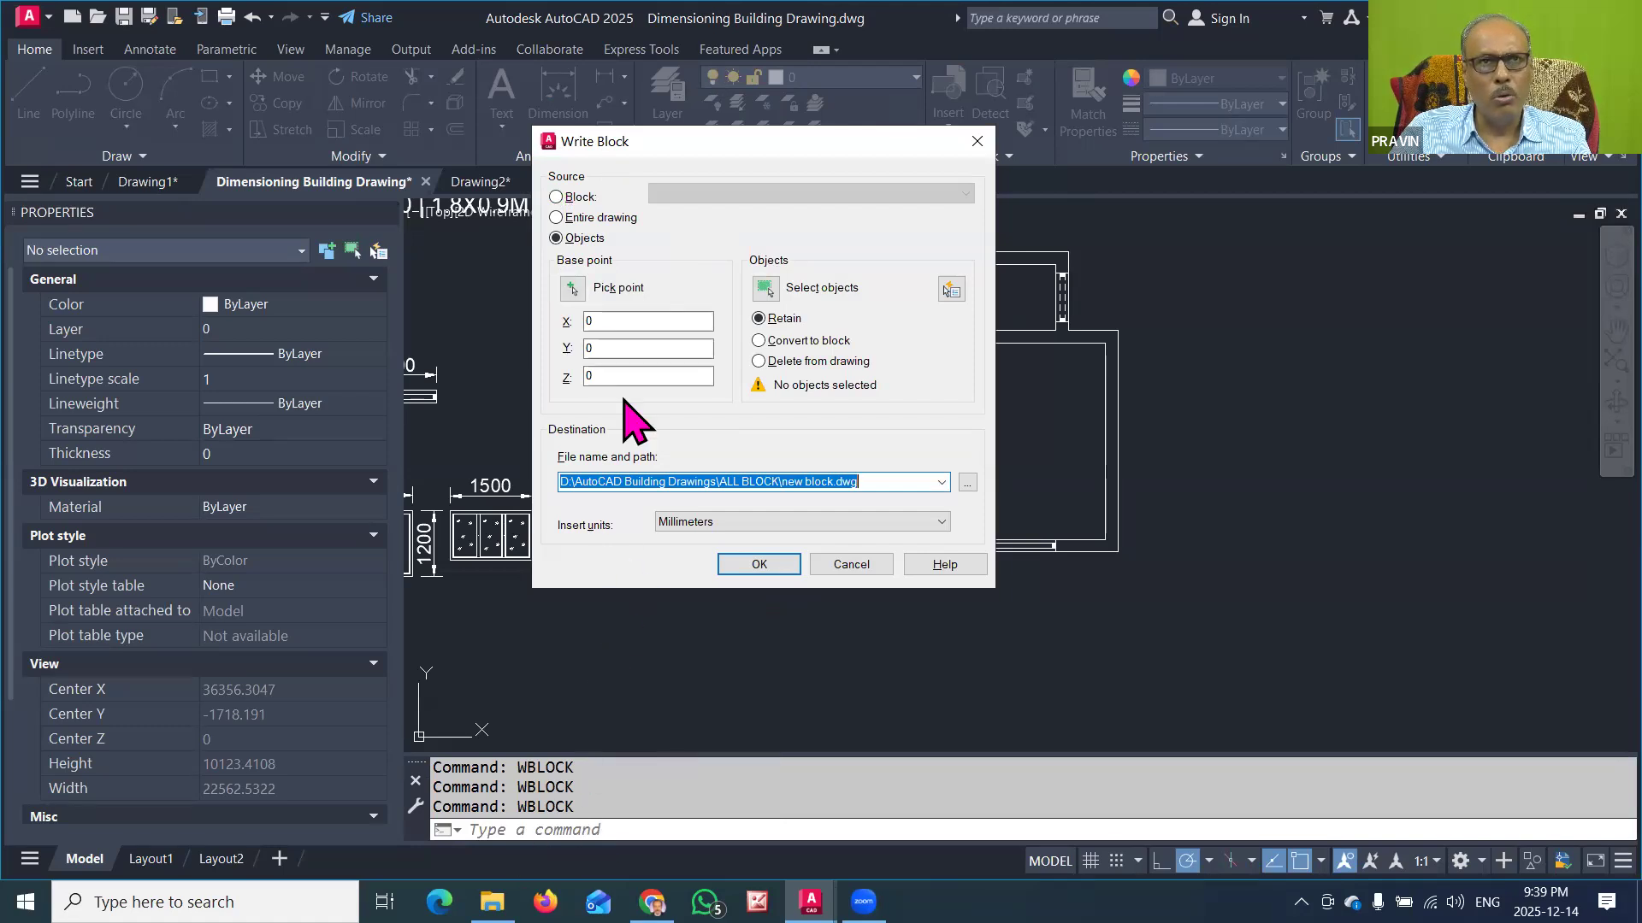
{"action": "left_click", "coordinate": [556, 197]}
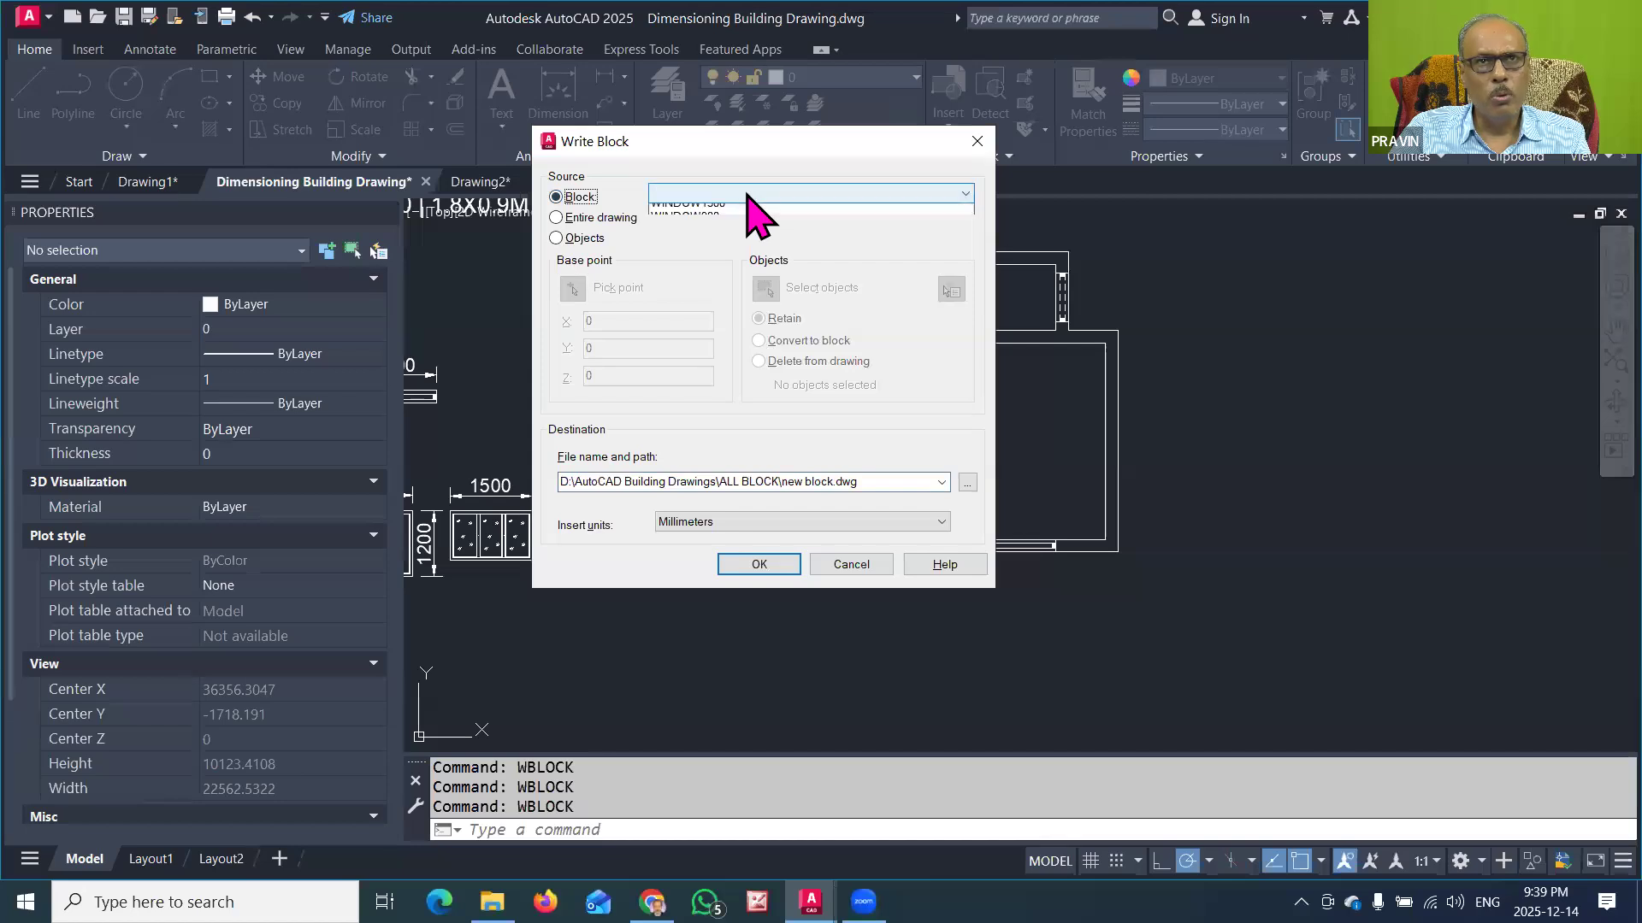
{"action": "left_click", "coordinate": [746, 196]}
{"action": "left_click", "coordinate": [695, 293]}
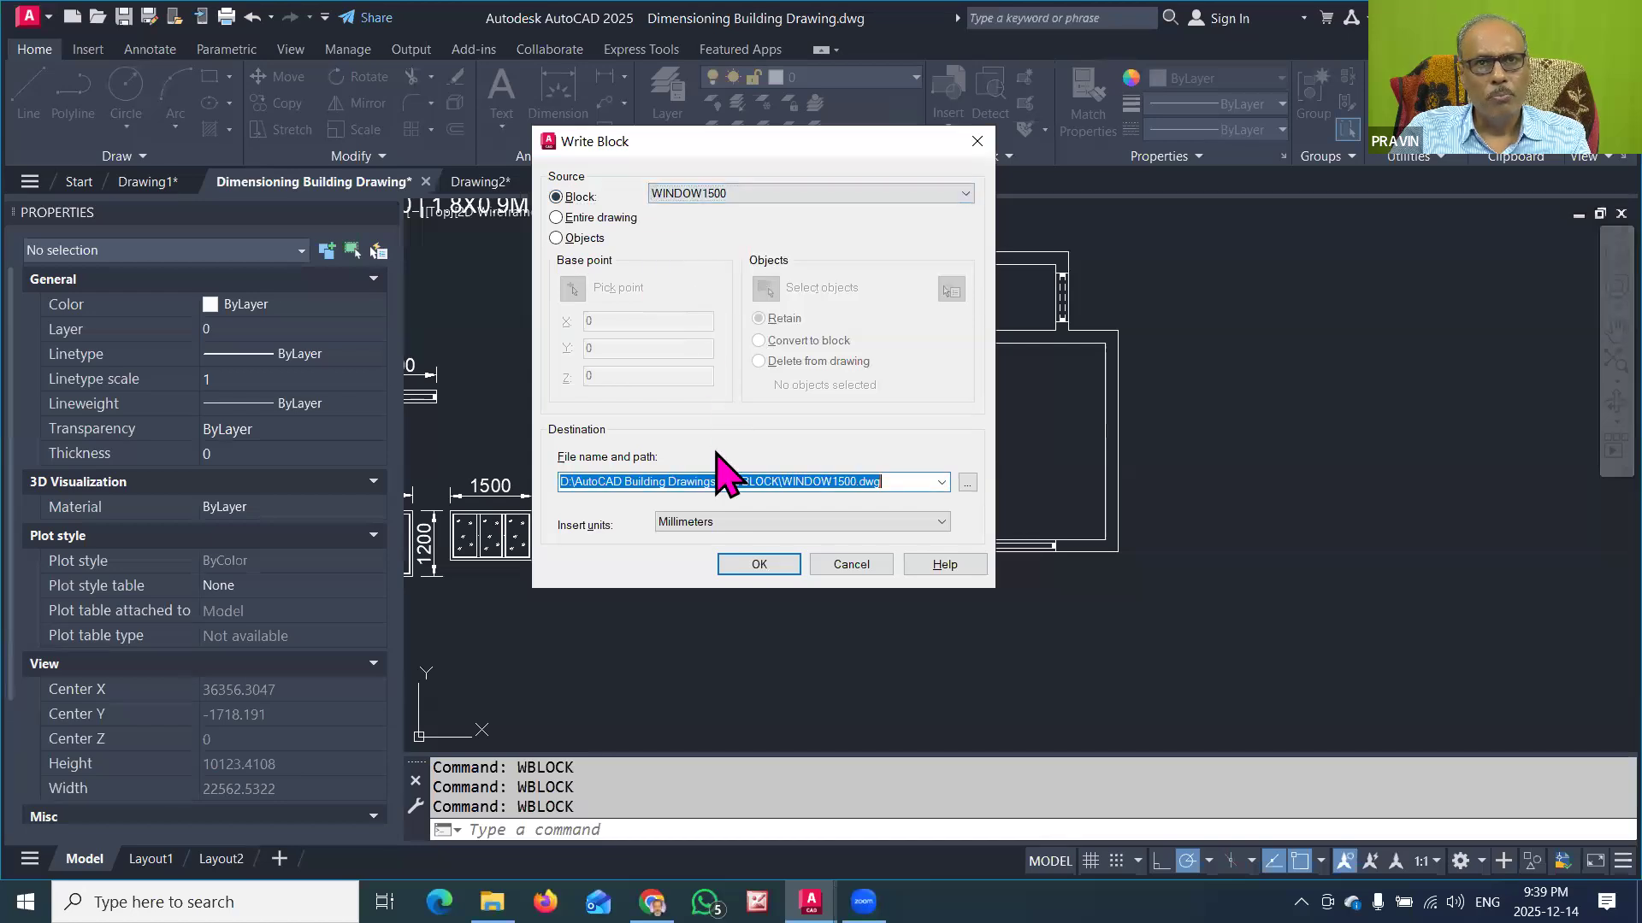
{"action": "left_click", "coordinate": [742, 563]}
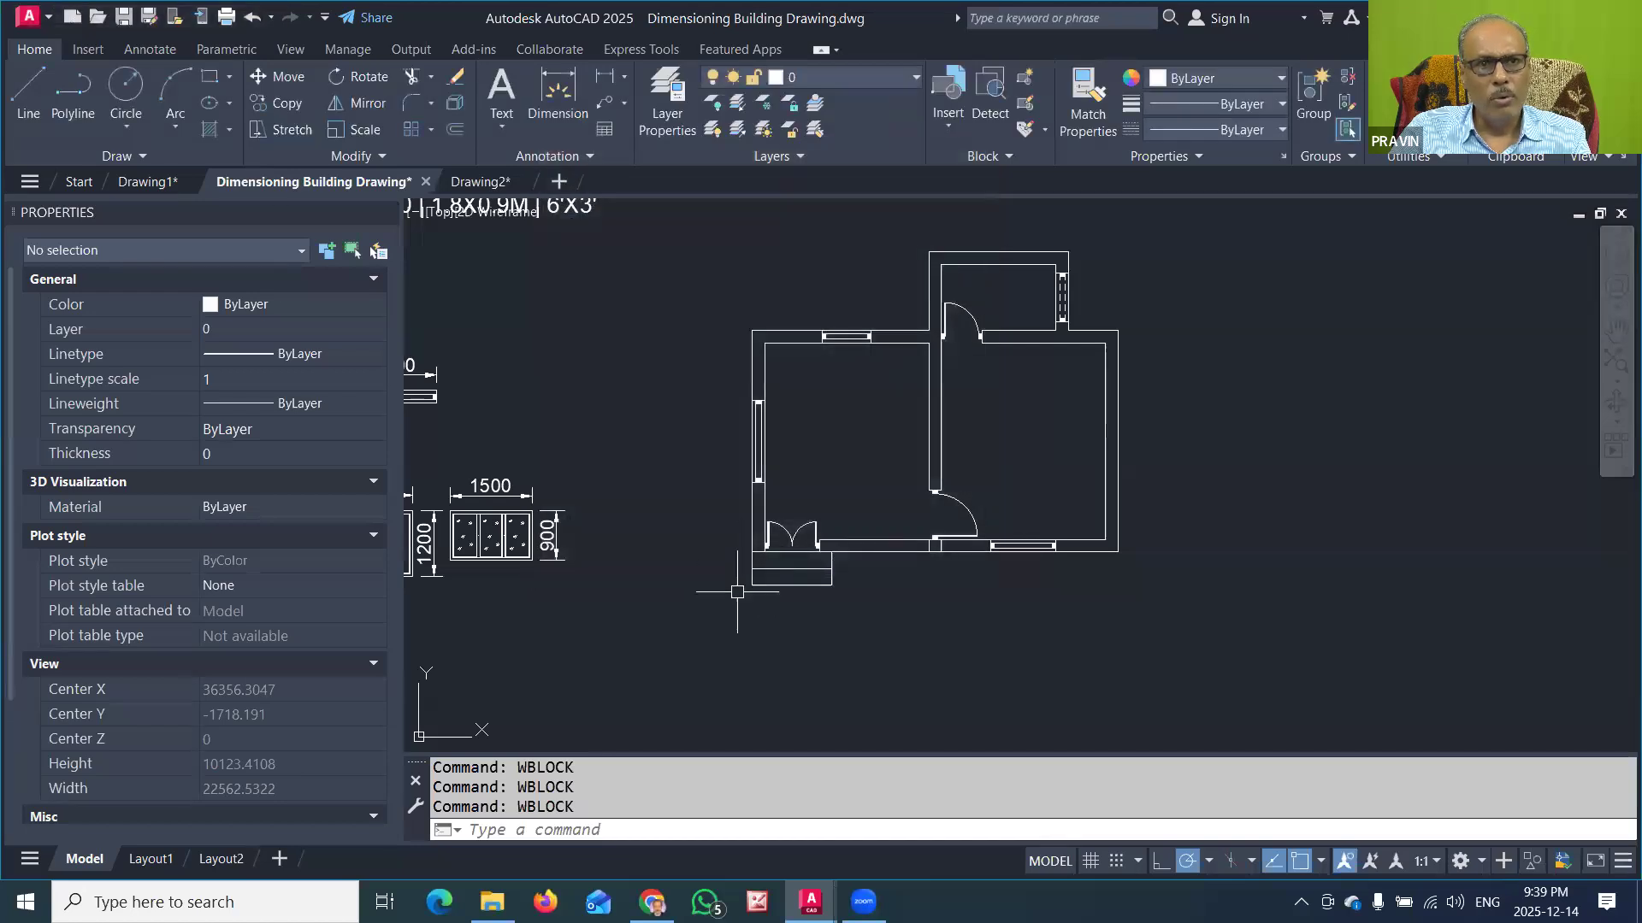
Step: Write the existing block WINDOW900 to the file WINDOW900.dwg in the ALL BLOCK folder using WBLOCK
{"action": "left_click", "coordinate": [564, 829]}
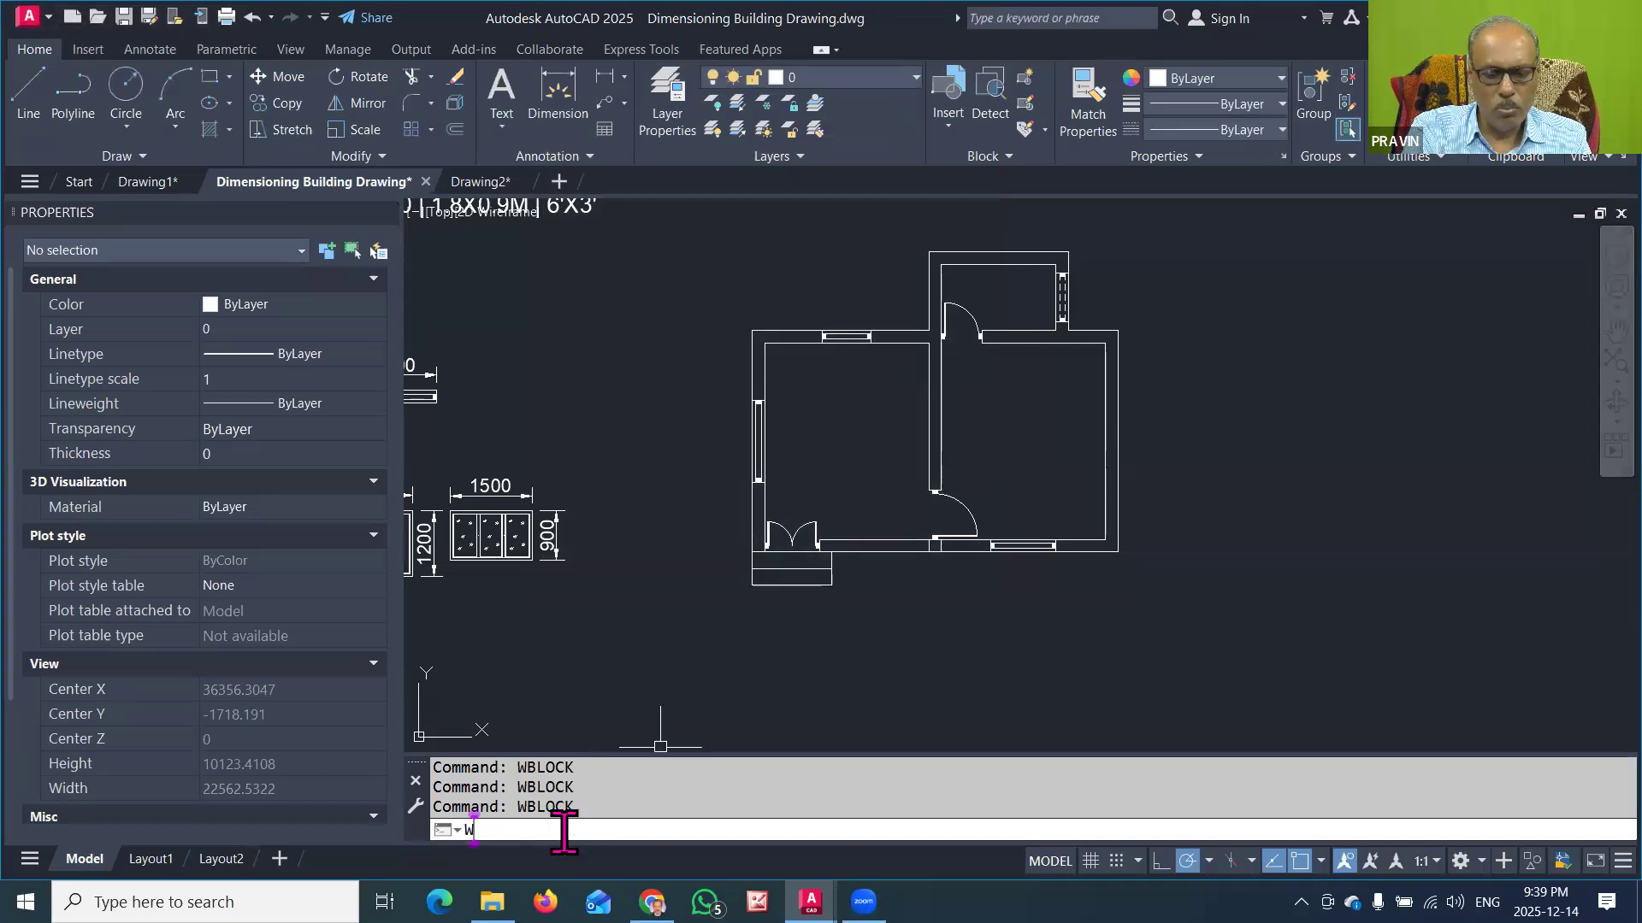
{"action": "type", "text": "WBLOCK"}
{"action": "key", "text": "Return"}
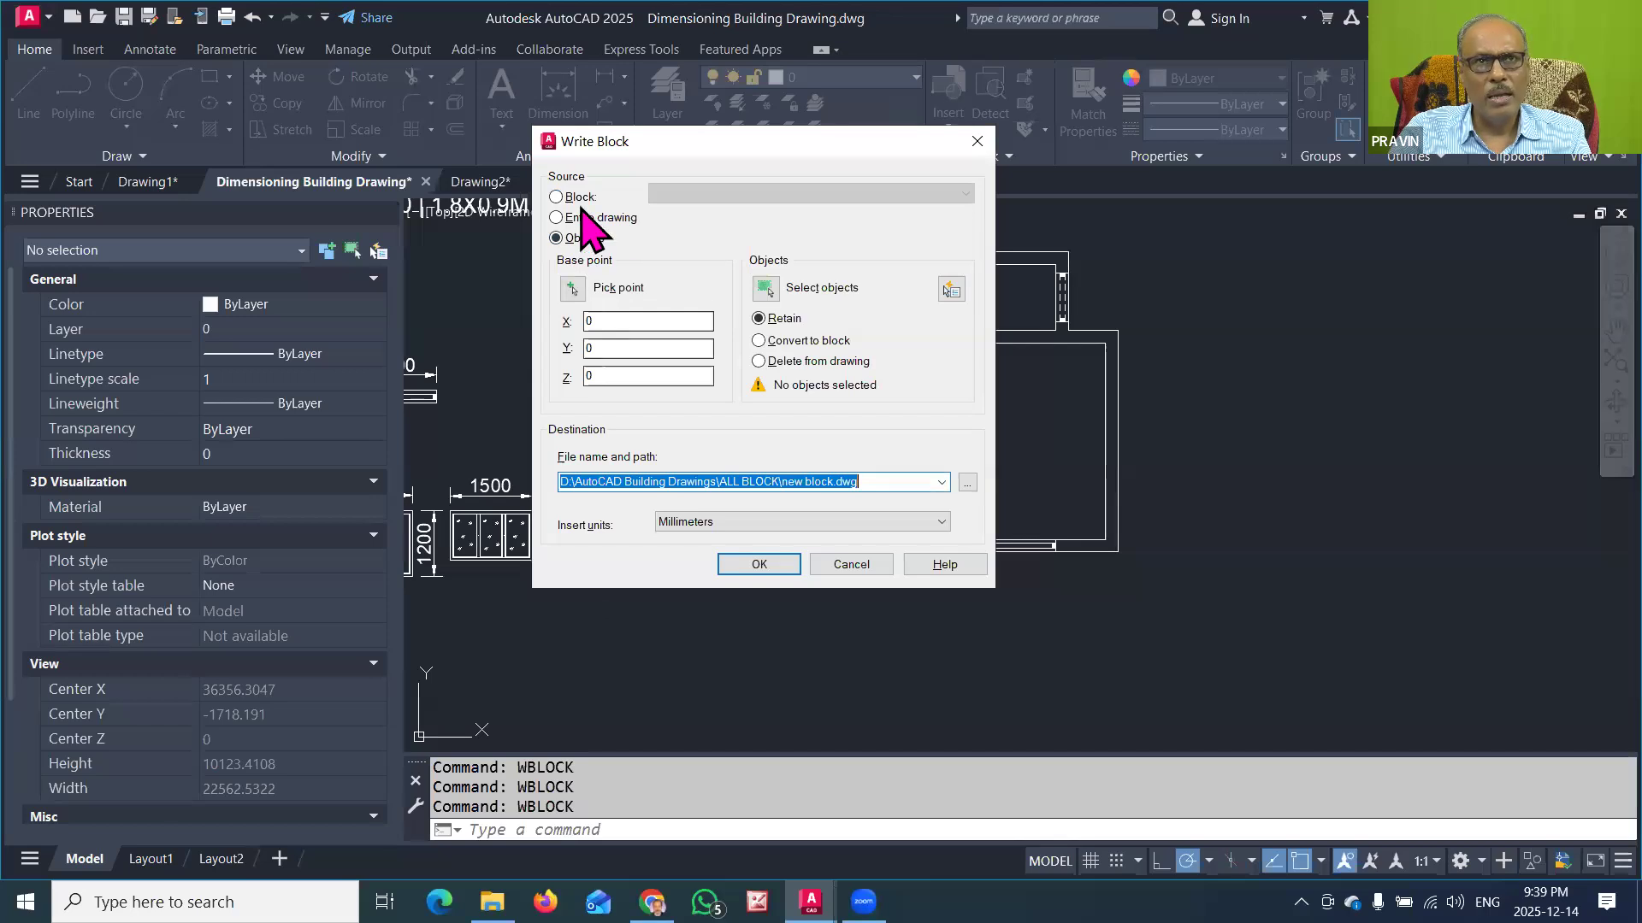
{"action": "left_click", "coordinate": [579, 197]}
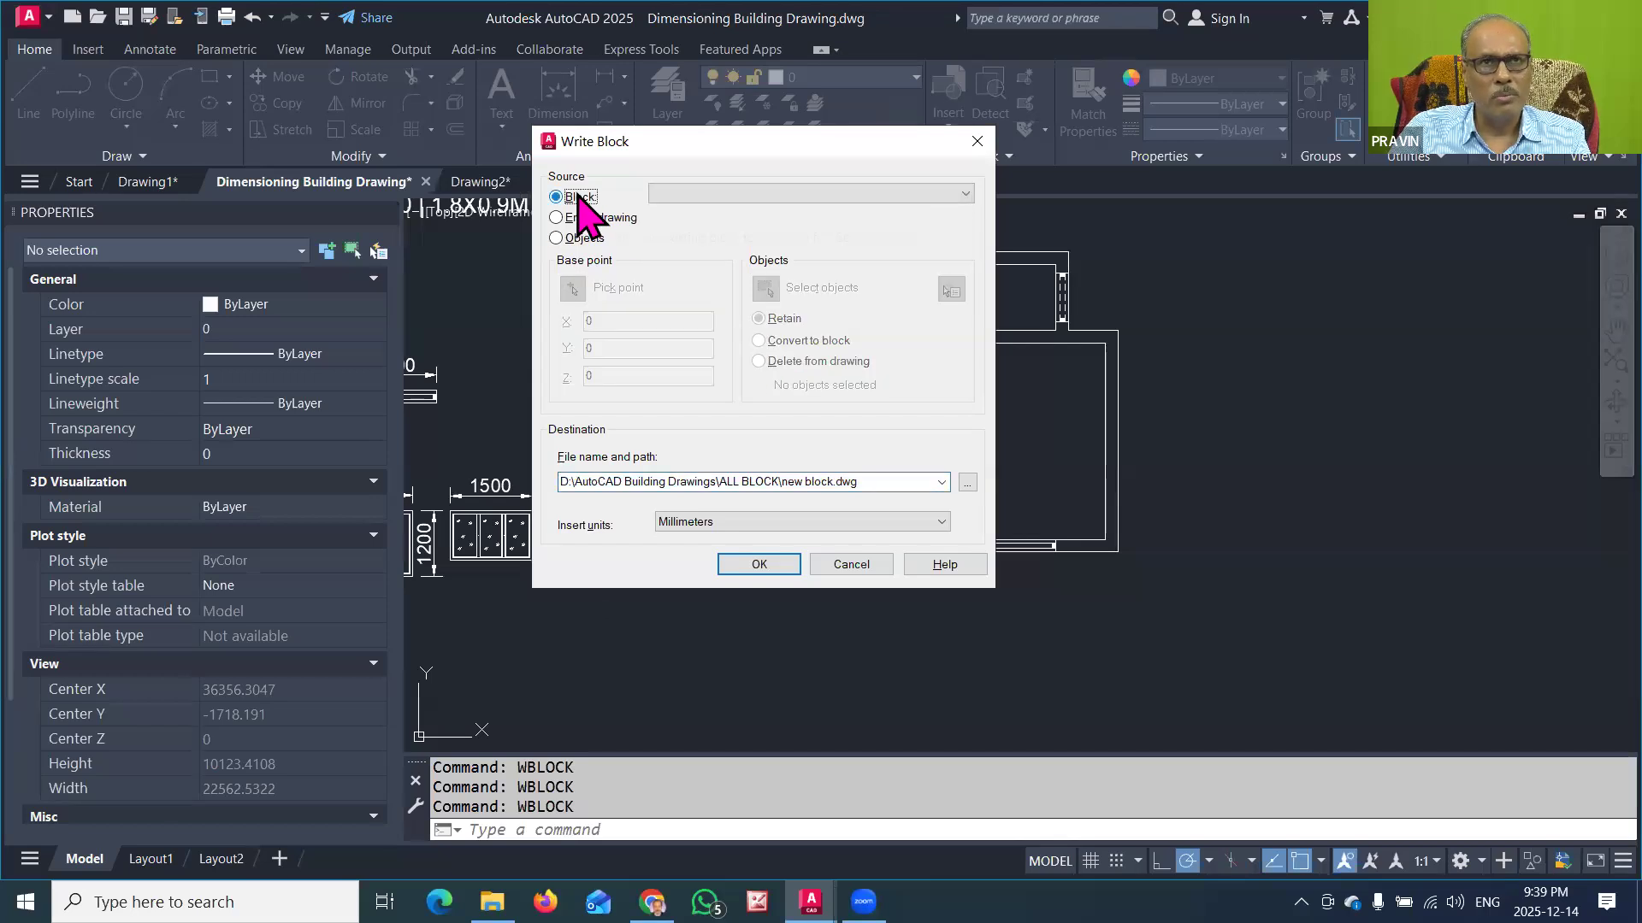
{"action": "left_click", "coordinate": [740, 194]}
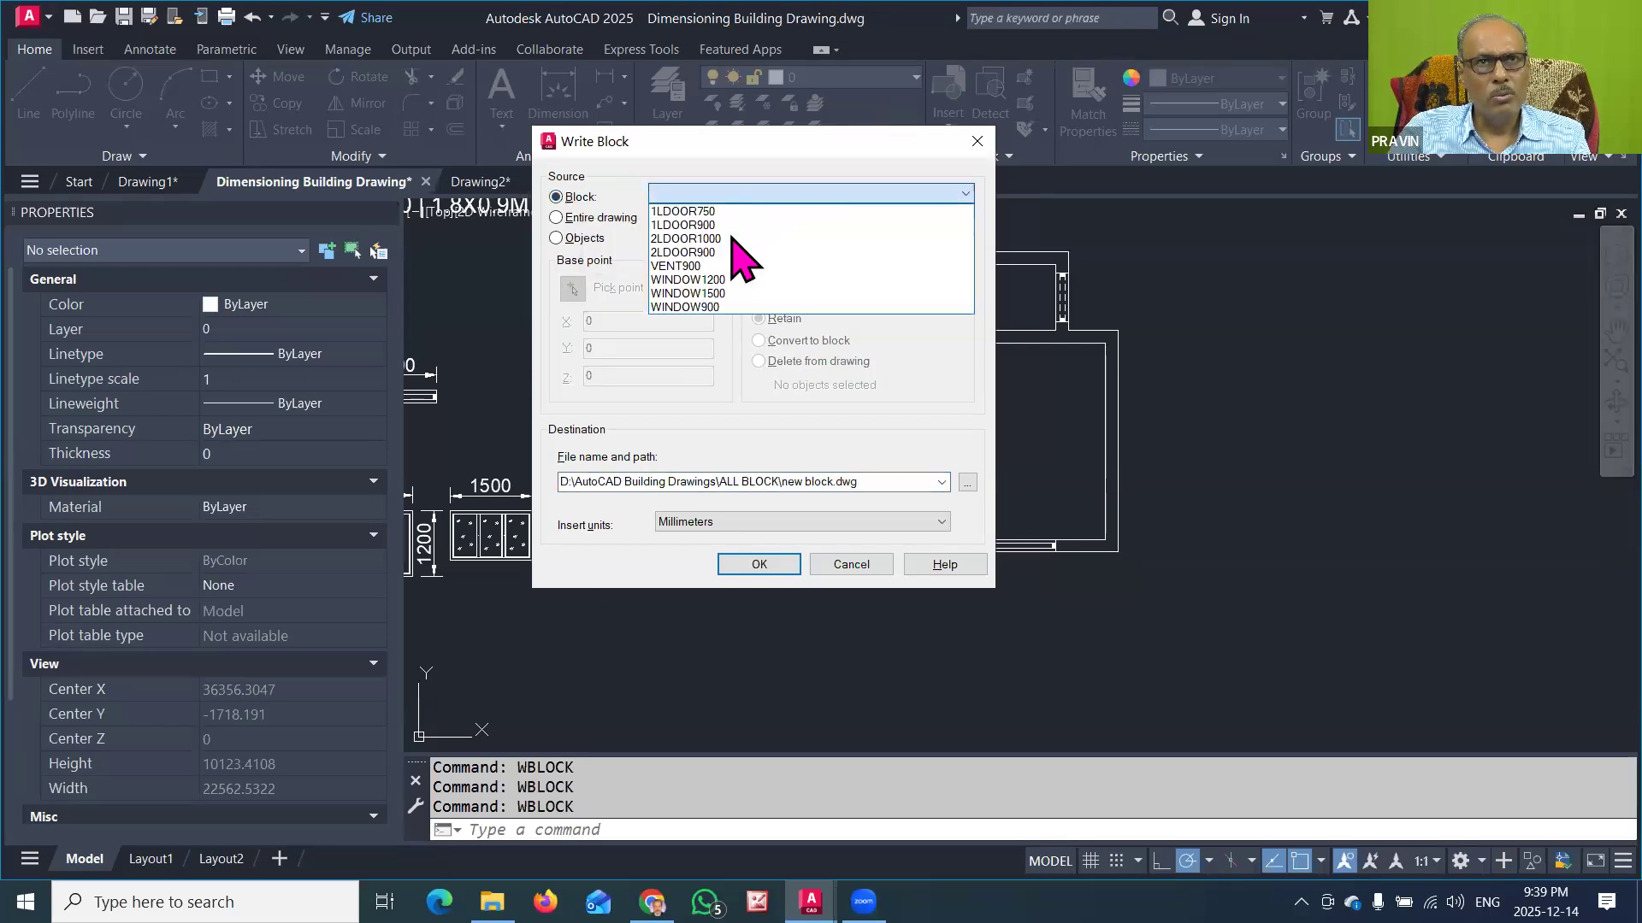
{"action": "left_click", "coordinate": [703, 307]}
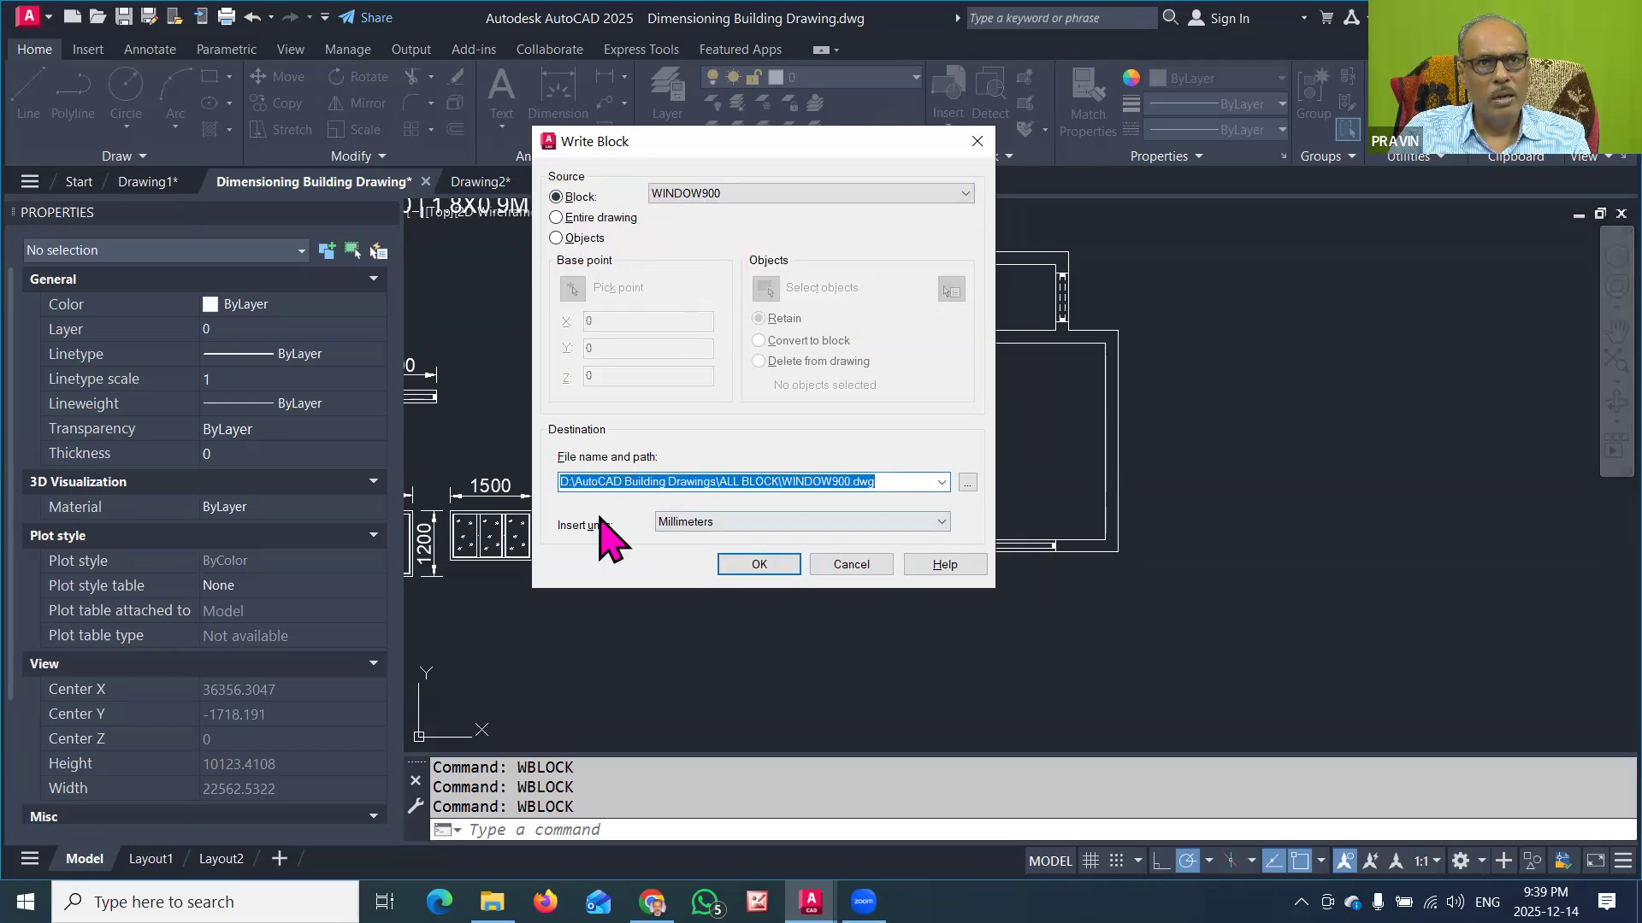
{"action": "left_click", "coordinate": [759, 565]}
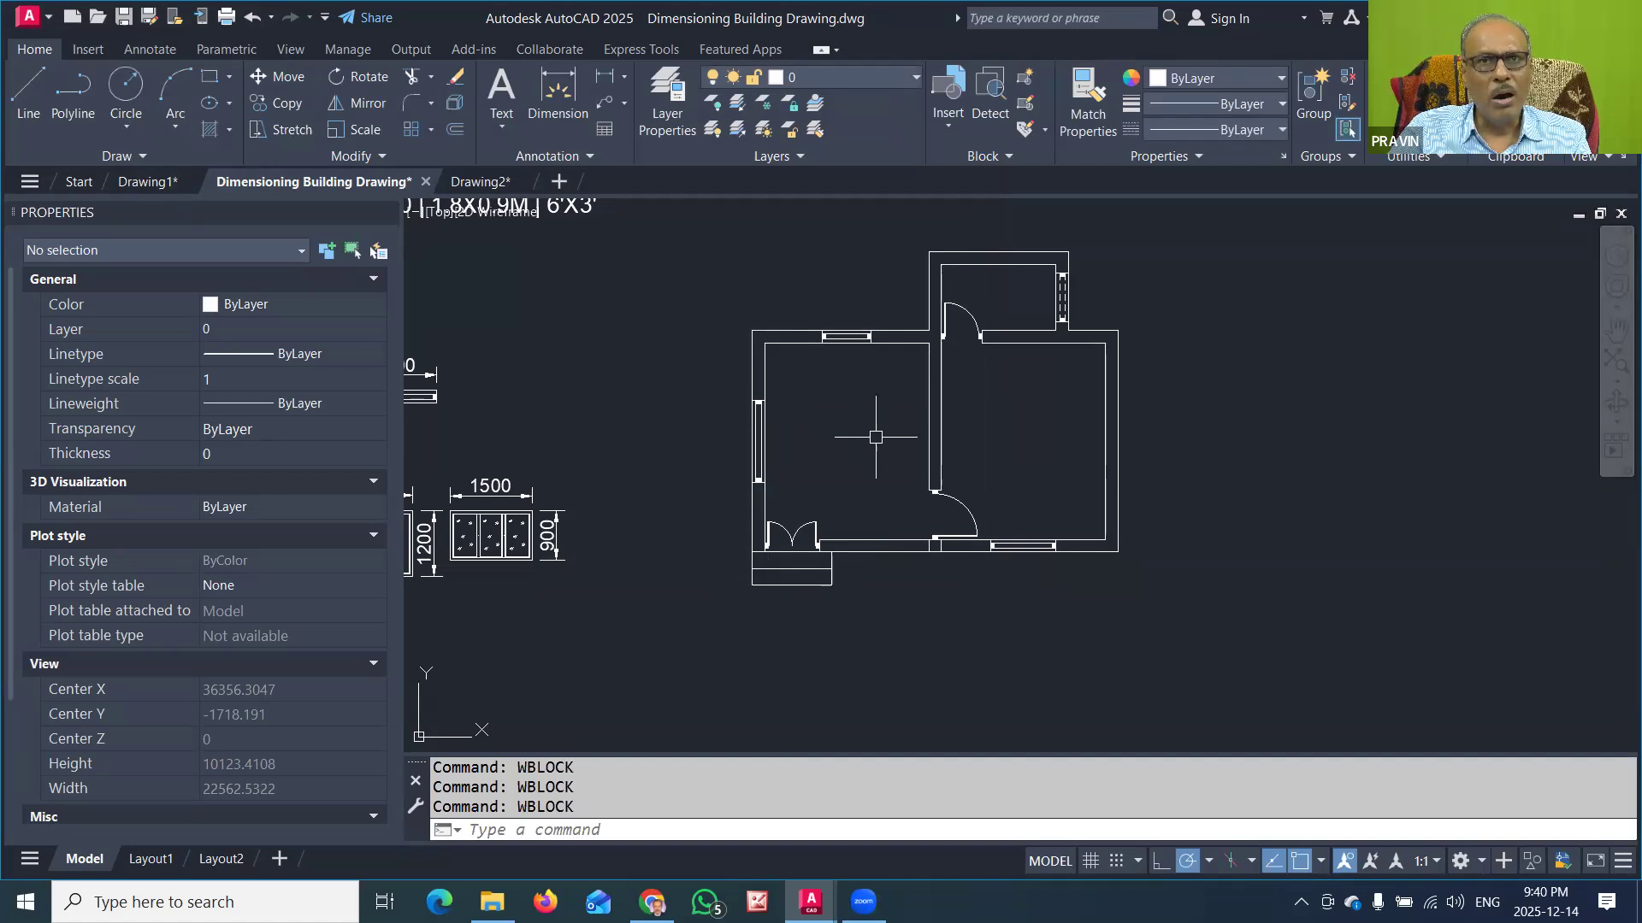
Step: Examine the double-leaf door blocks beside the door schedule and review which blocks can be inserted in this drawing
{"action": "scroll", "coordinate": [875, 439], "scroll_direction": "down", "scroll_amount": 2}
{"action": "scroll", "coordinate": [789, 396], "scroll_direction": "down", "scroll_amount": 2}
{"action": "middle_click_drag", "start_coordinate": [790, 396], "coordinate": [988, 441]}
{"action": "scroll", "coordinate": [556, 407], "scroll_direction": "up", "scroll_amount": 4}
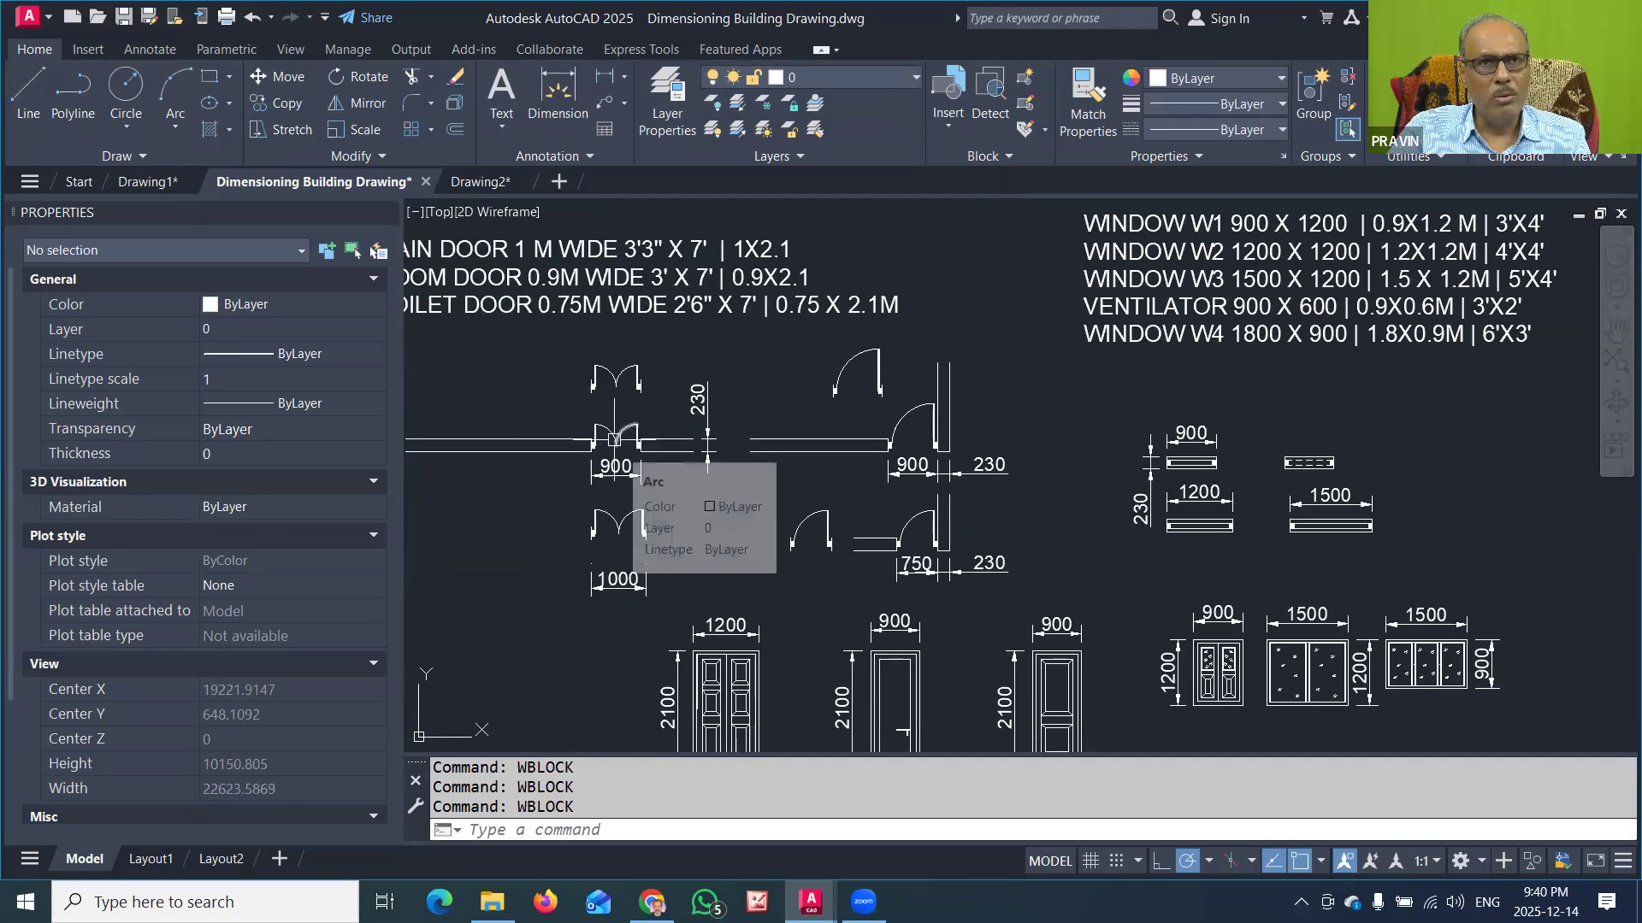
{"action": "left_click", "coordinate": [634, 368]}
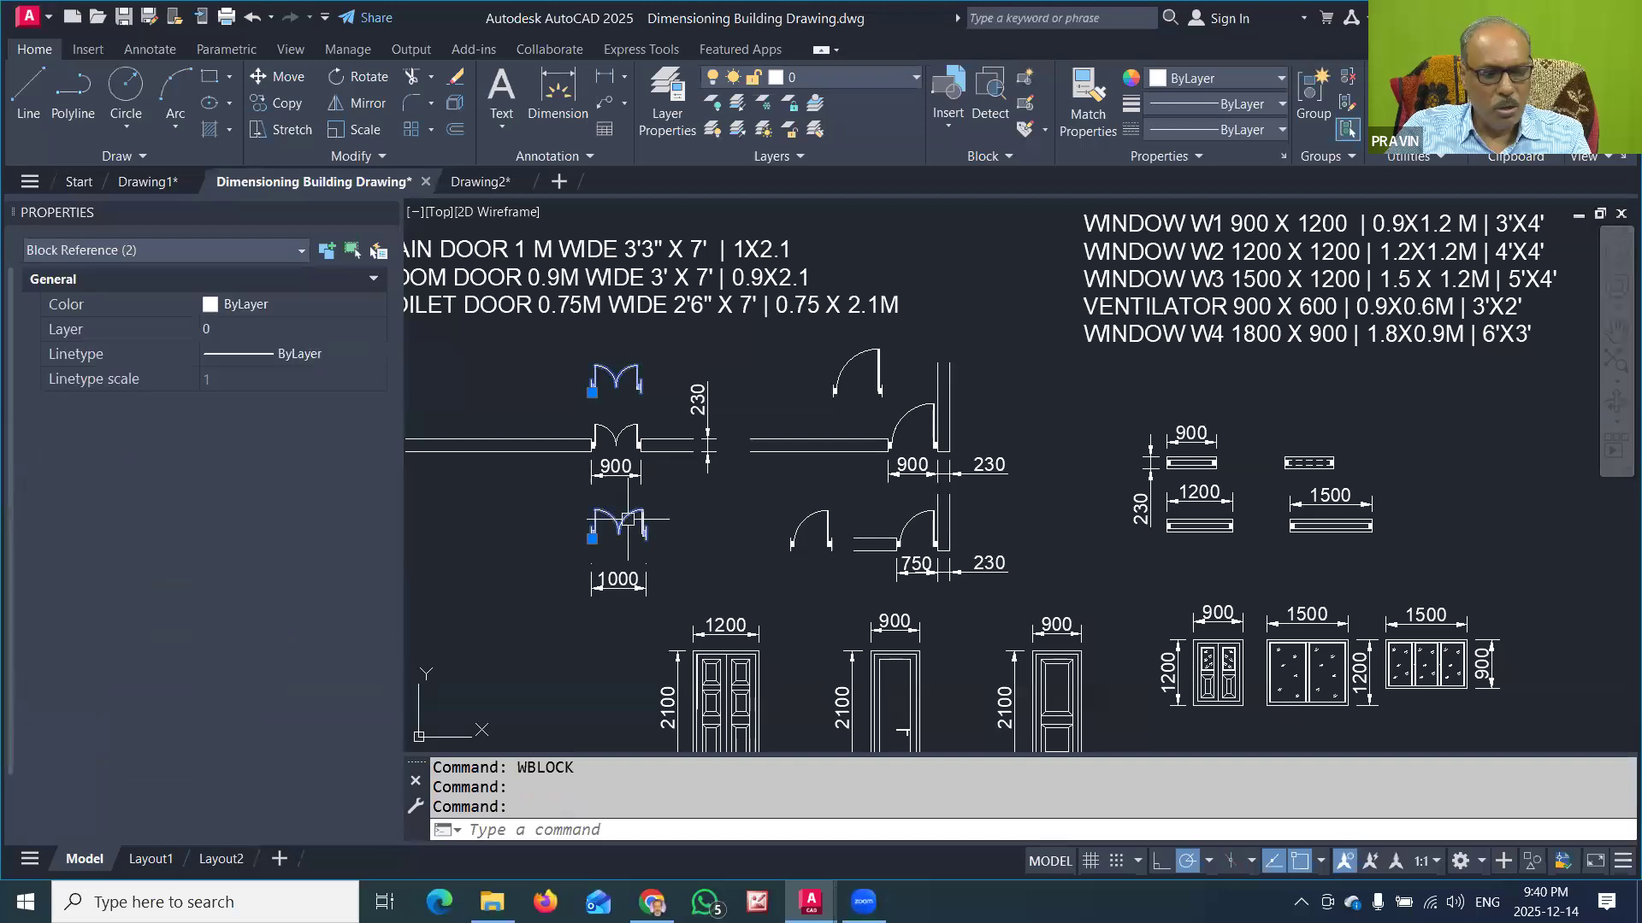
{"action": "key", "text": "Escape"}
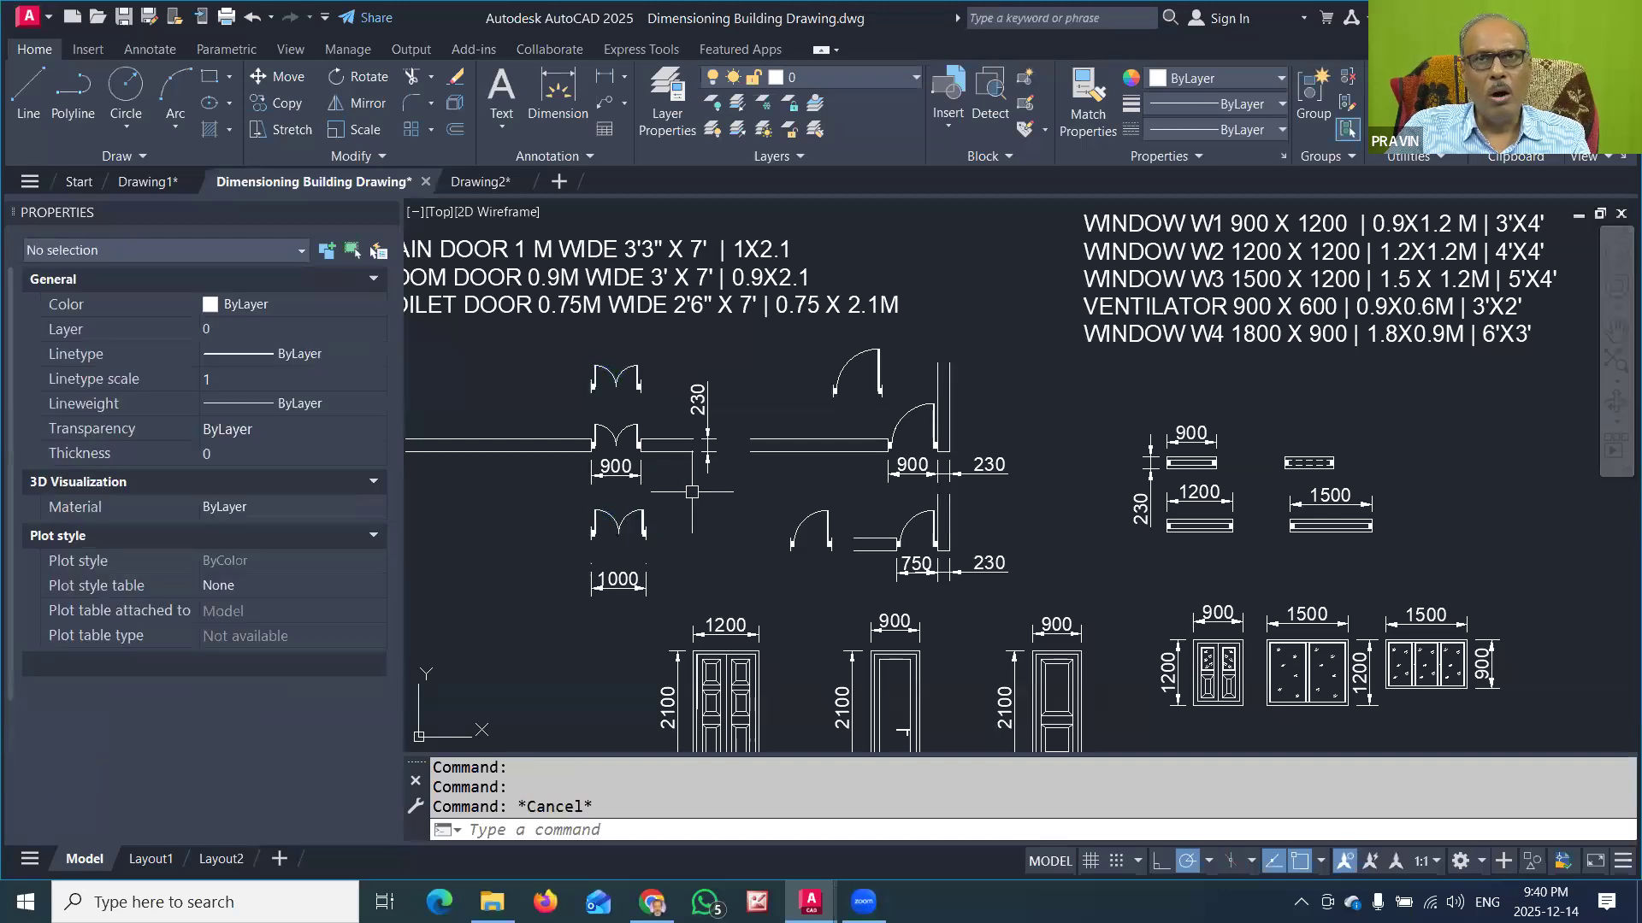
{"action": "left_click", "coordinate": [946, 120]}
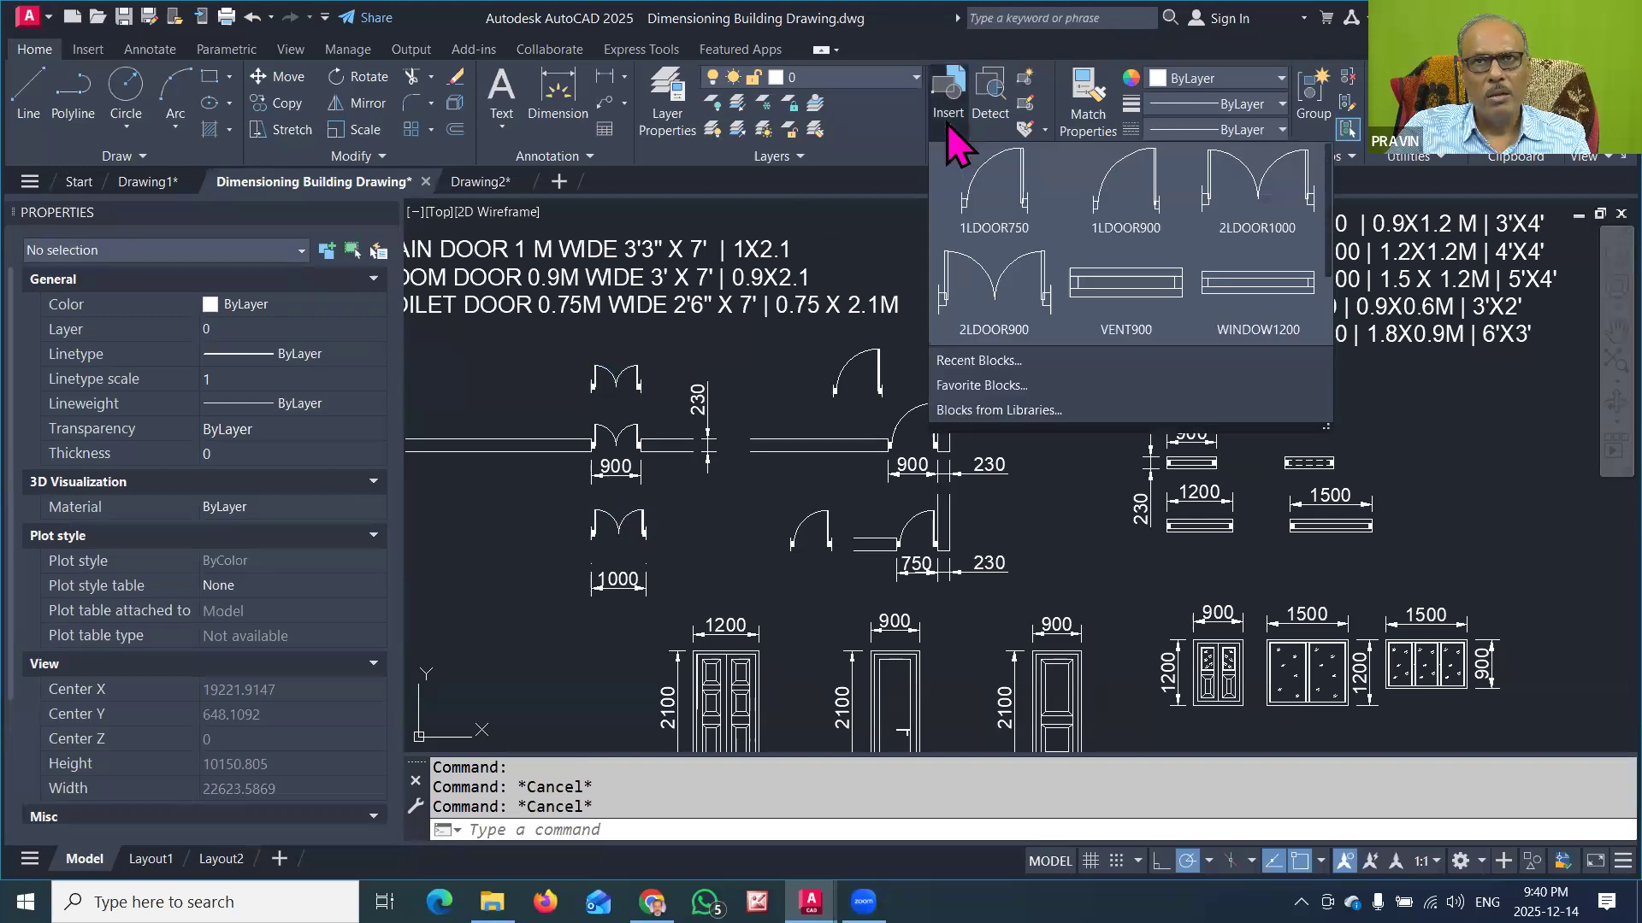
{"action": "left_click", "coordinate": [1112, 291]}
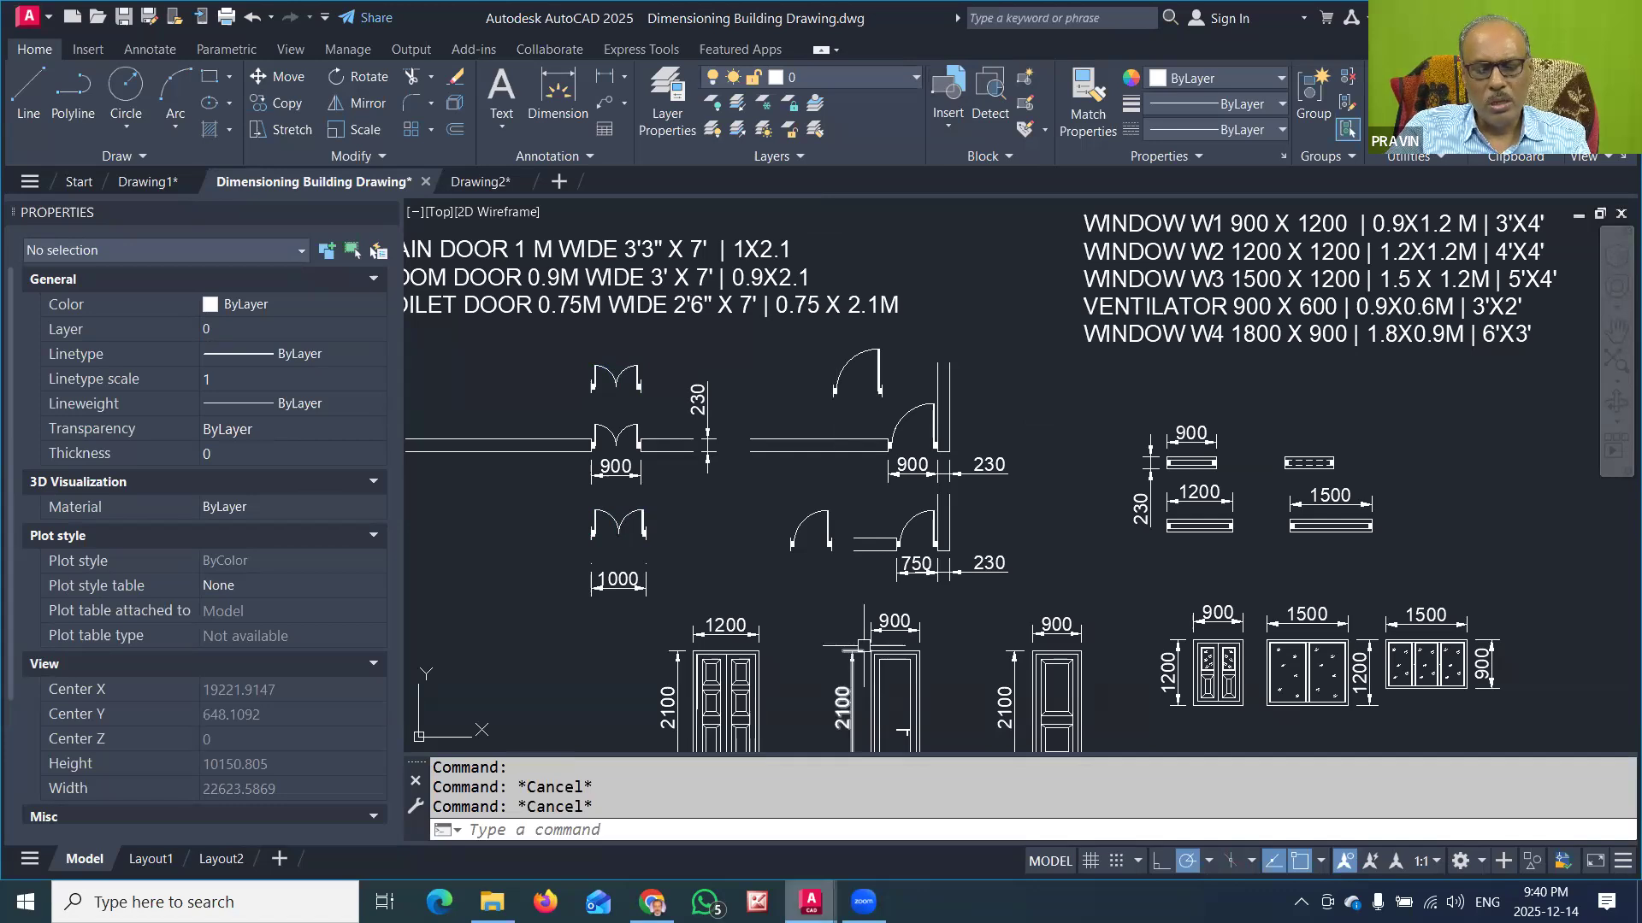
Step: Switch to Drawing2 and check which blocks are available for insertion there
{"action": "mouse_move", "coordinate": [810, 901]}
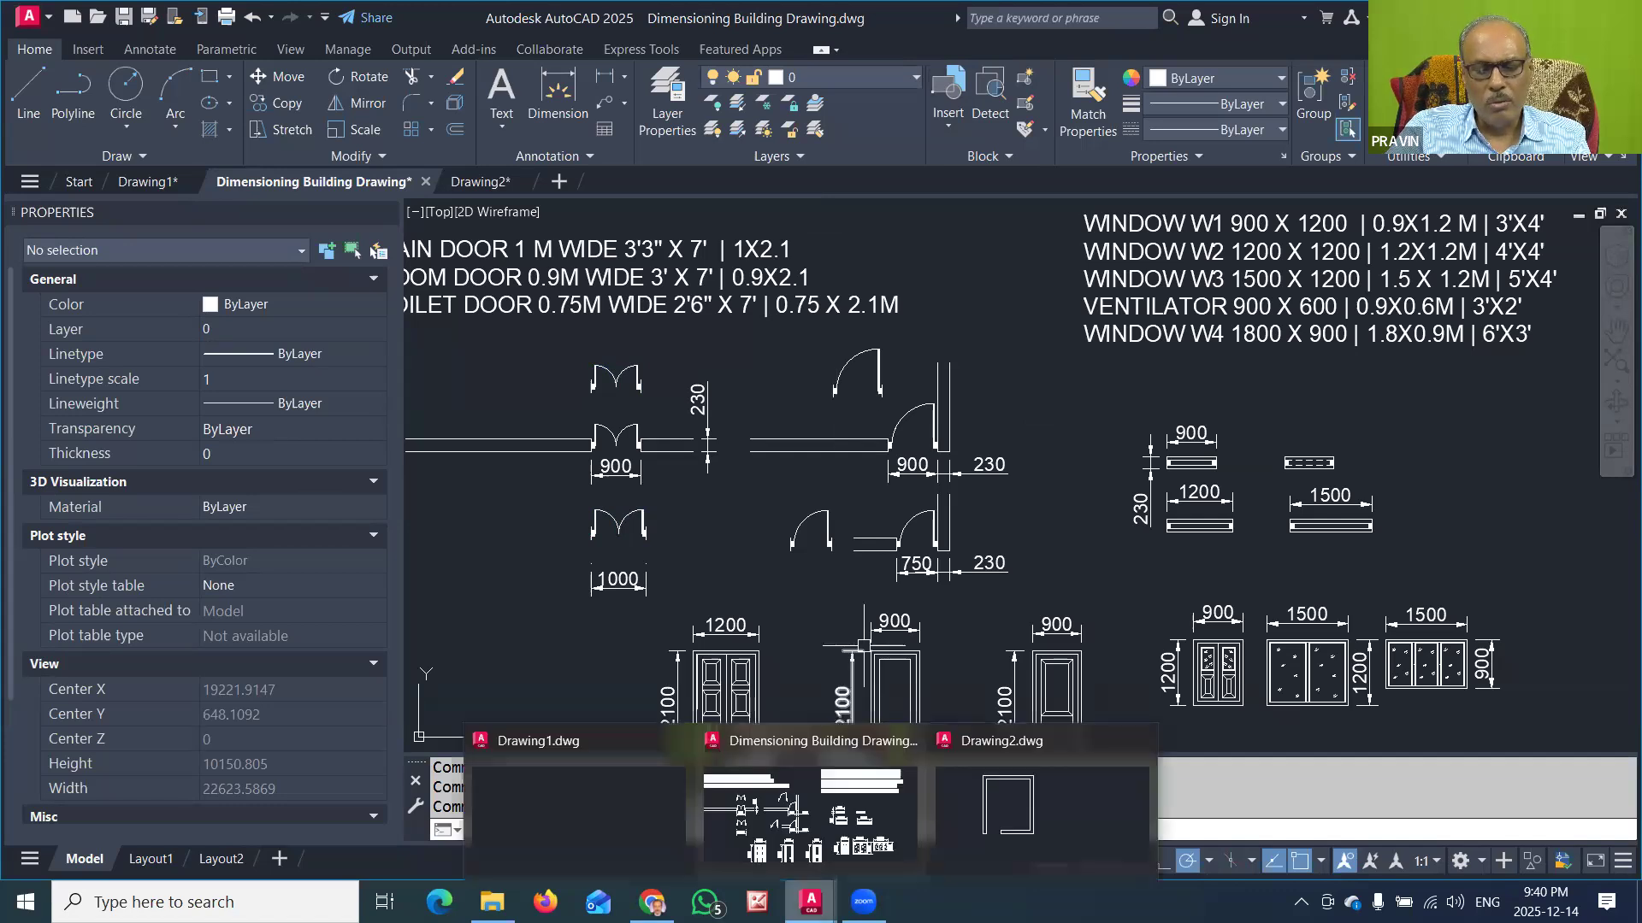
{"action": "left_click", "coordinate": [994, 798]}
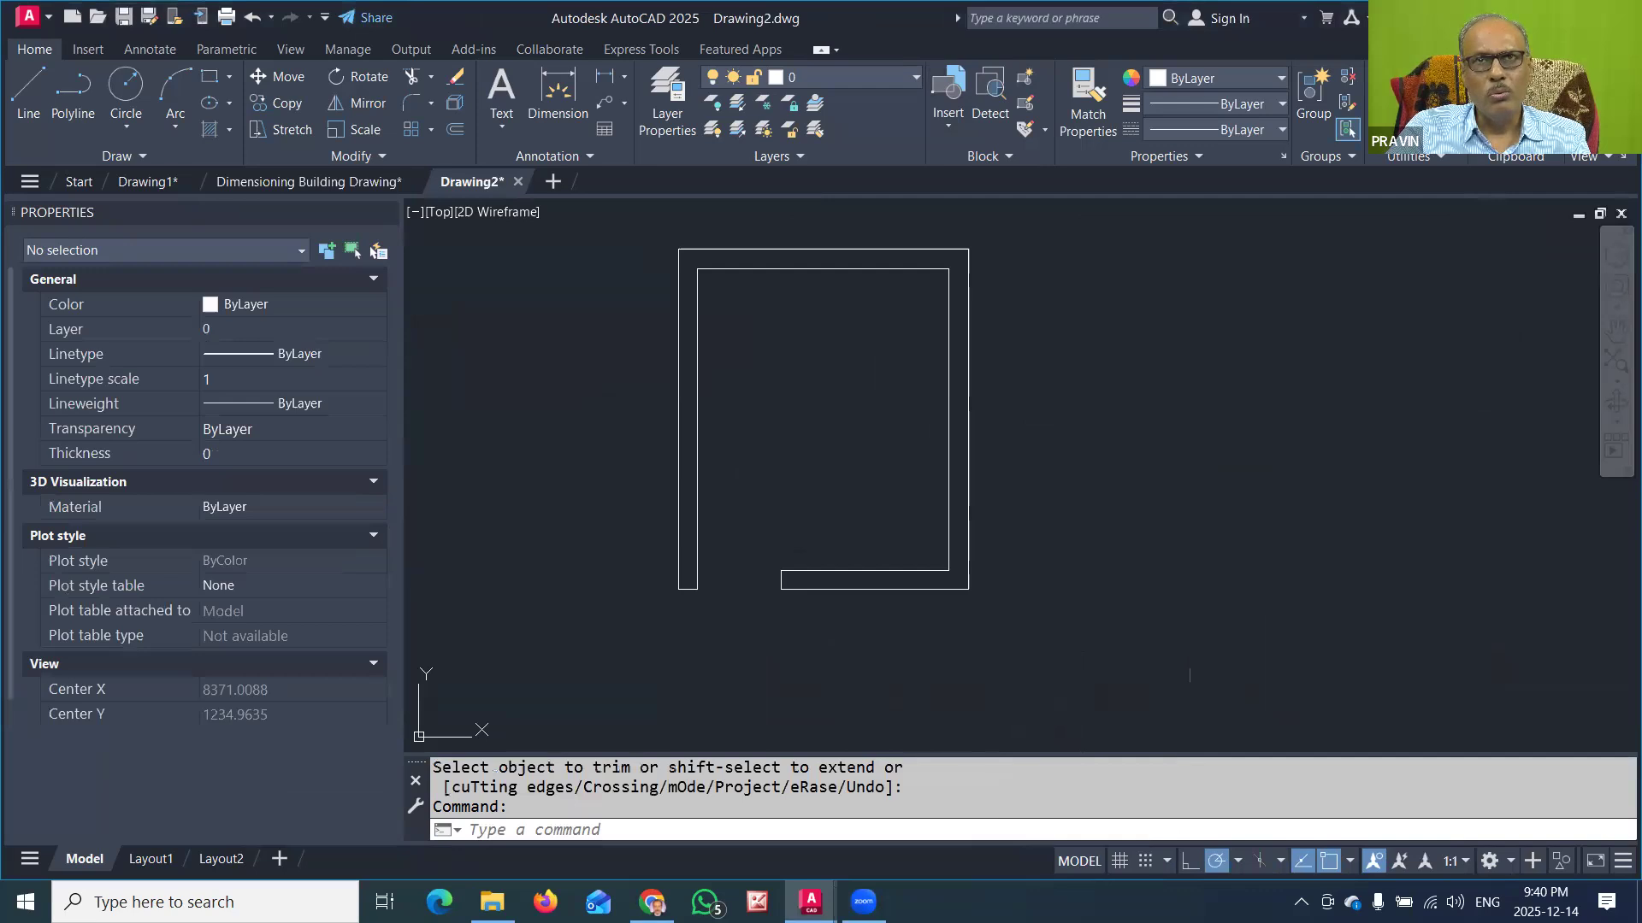
{"action": "left_click", "coordinate": [944, 121]}
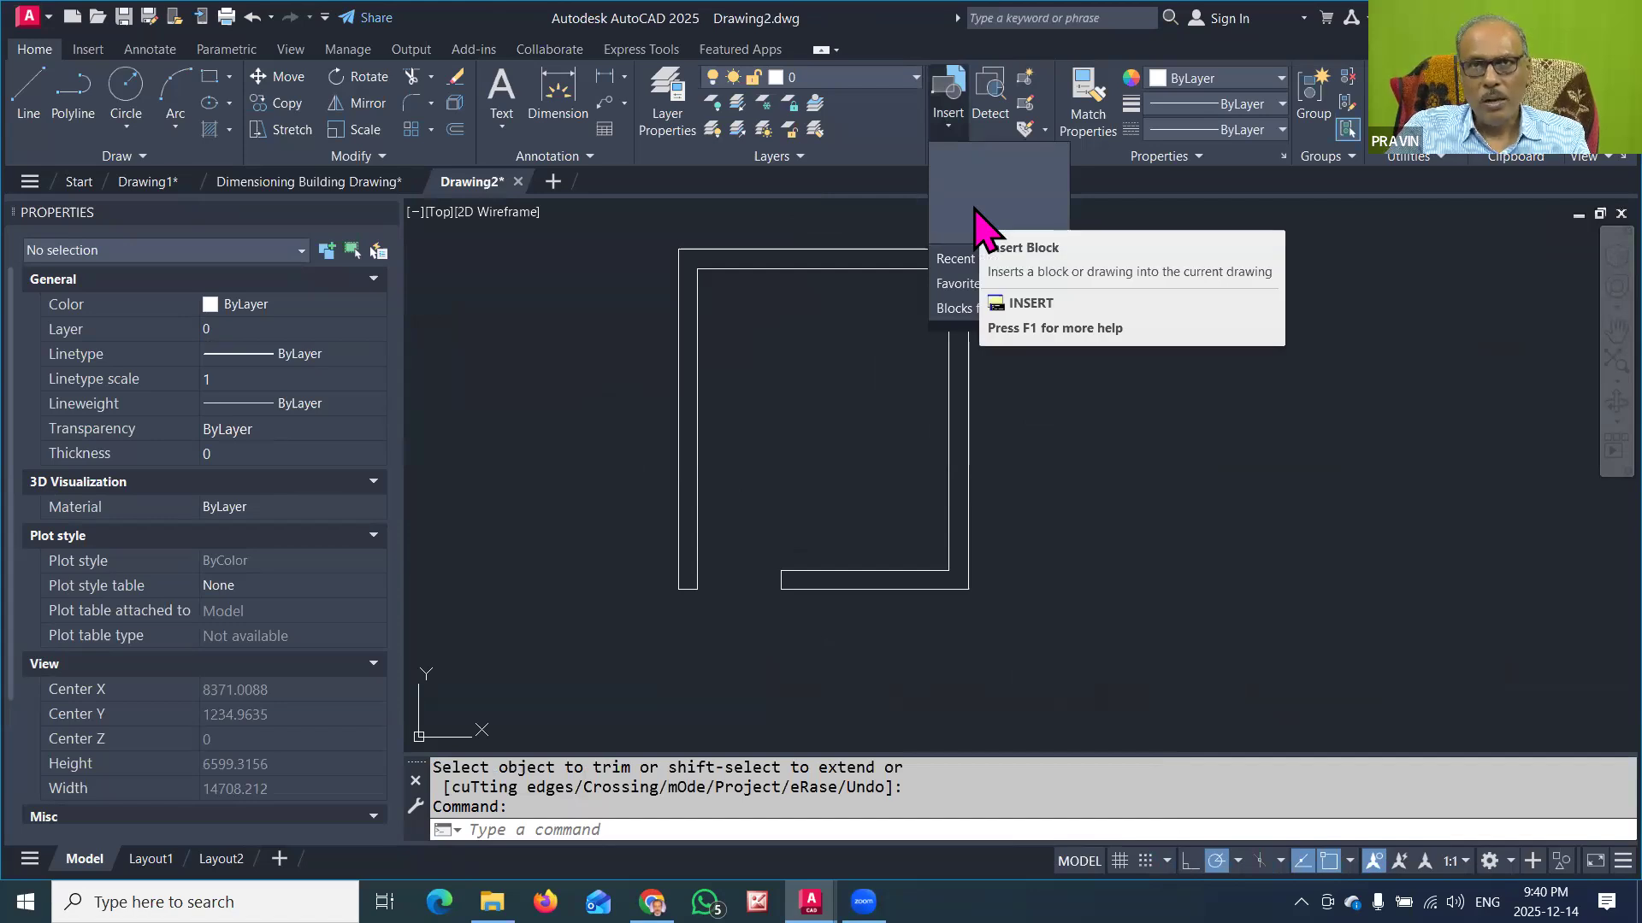
{"action": "left_click", "coordinate": [1077, 524]}
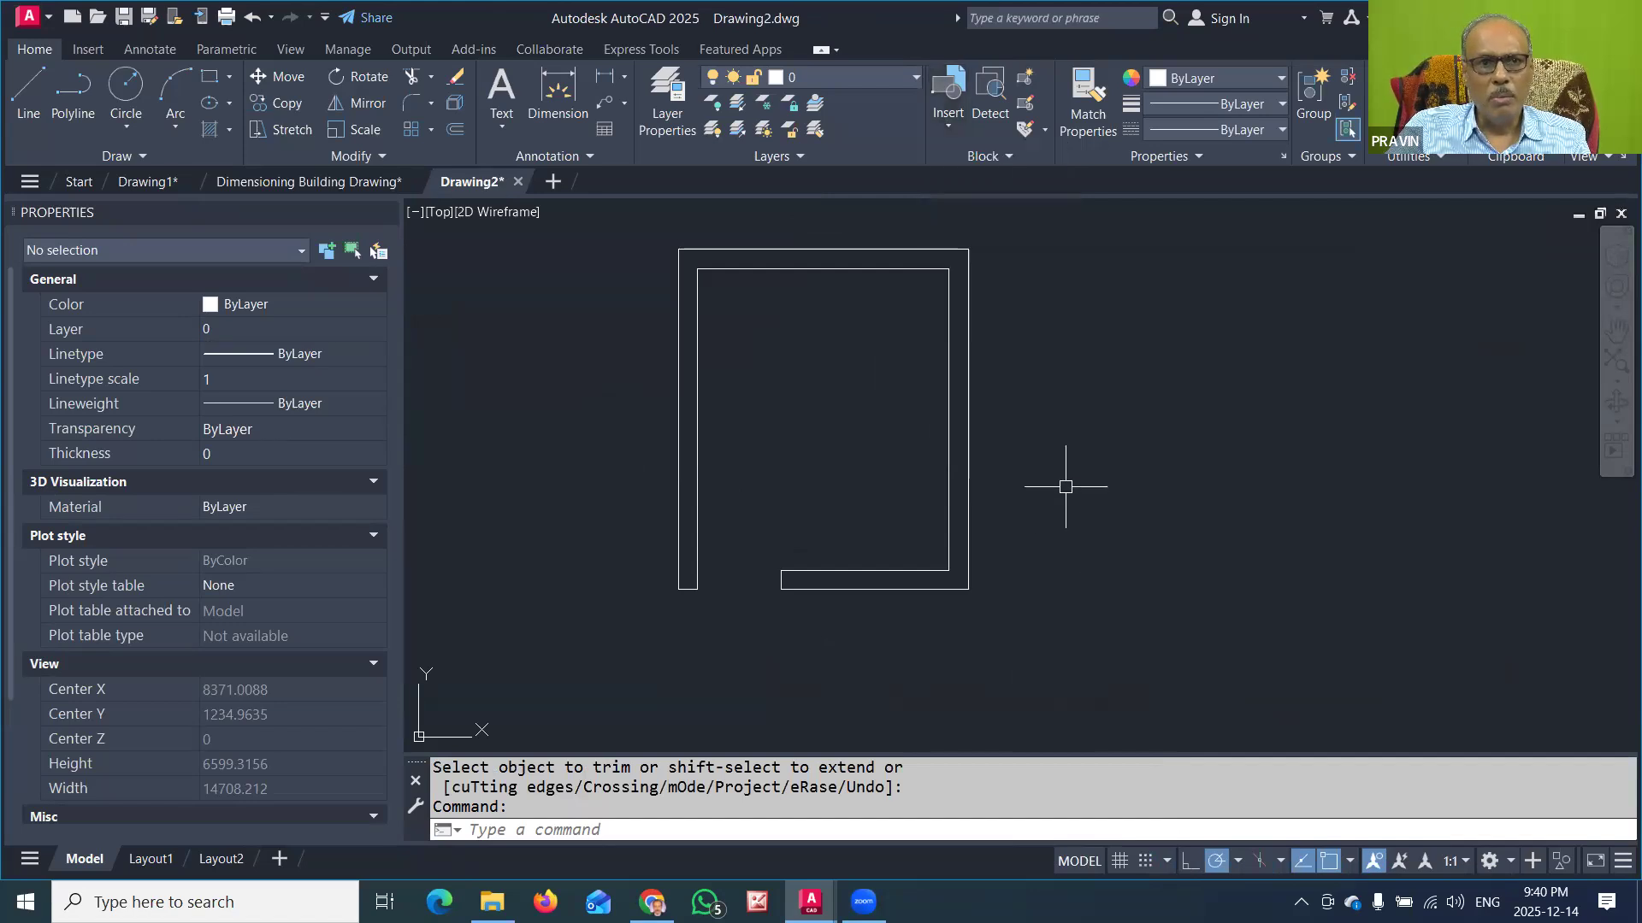
Step: Switch to File Explorer and open the ALL BLOCK folder inside AutoCAD Building Drawings
{"action": "mouse_move", "coordinate": [492, 901]}
{"action": "left_click", "coordinate": [490, 808]}
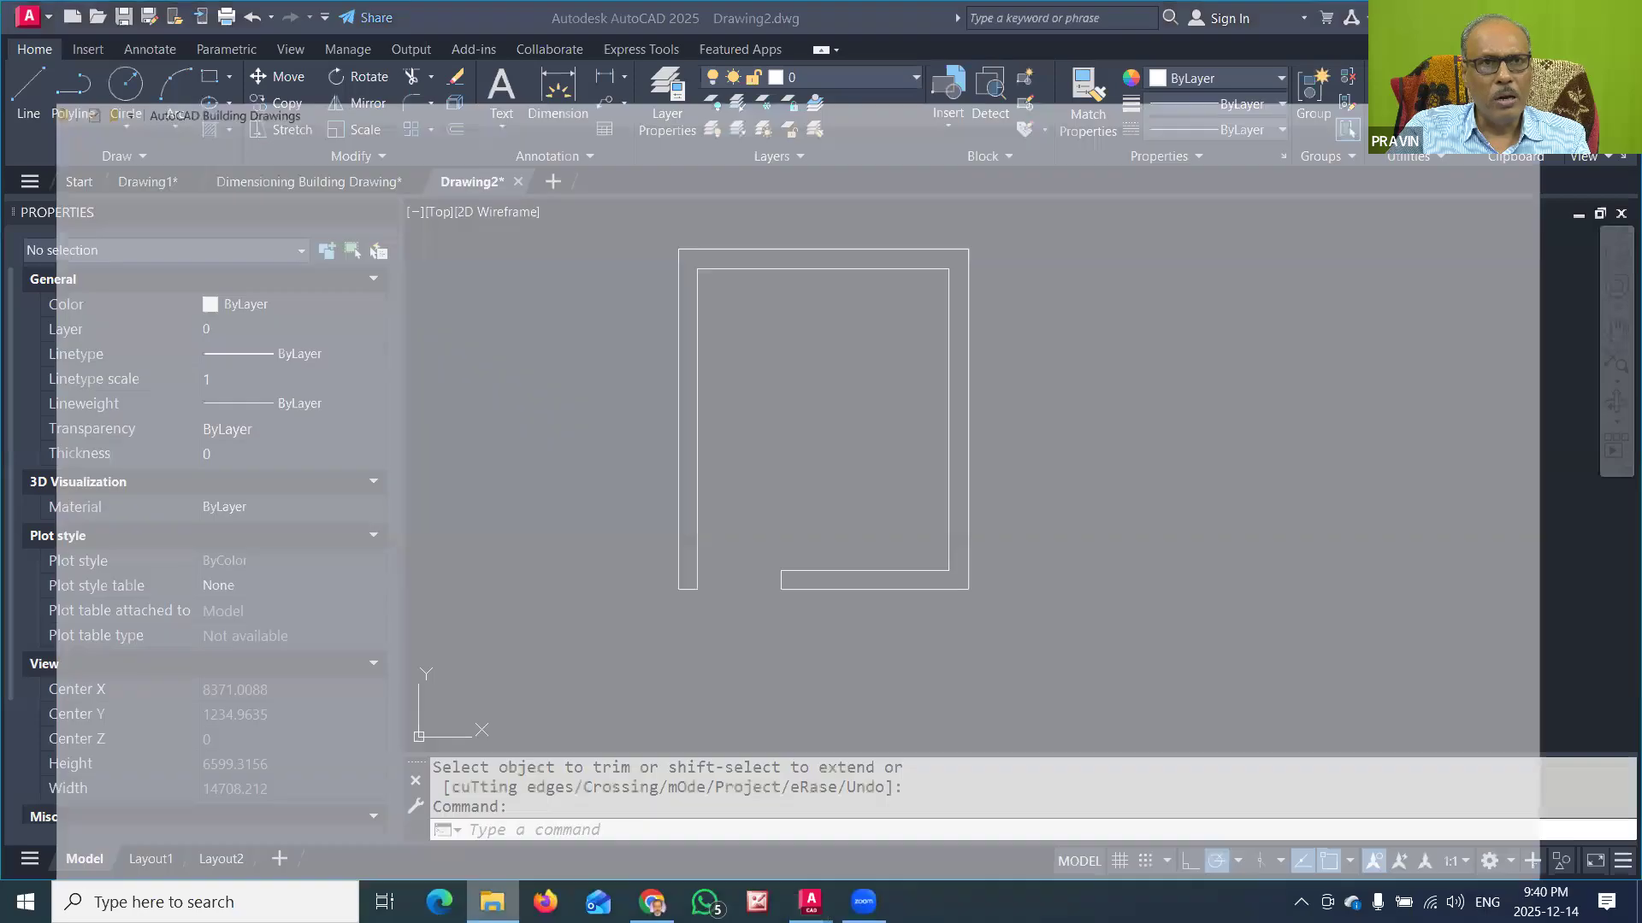
{"action": "scroll", "coordinate": [770, 410], "scroll_direction": "down", "scroll_amount": 1}
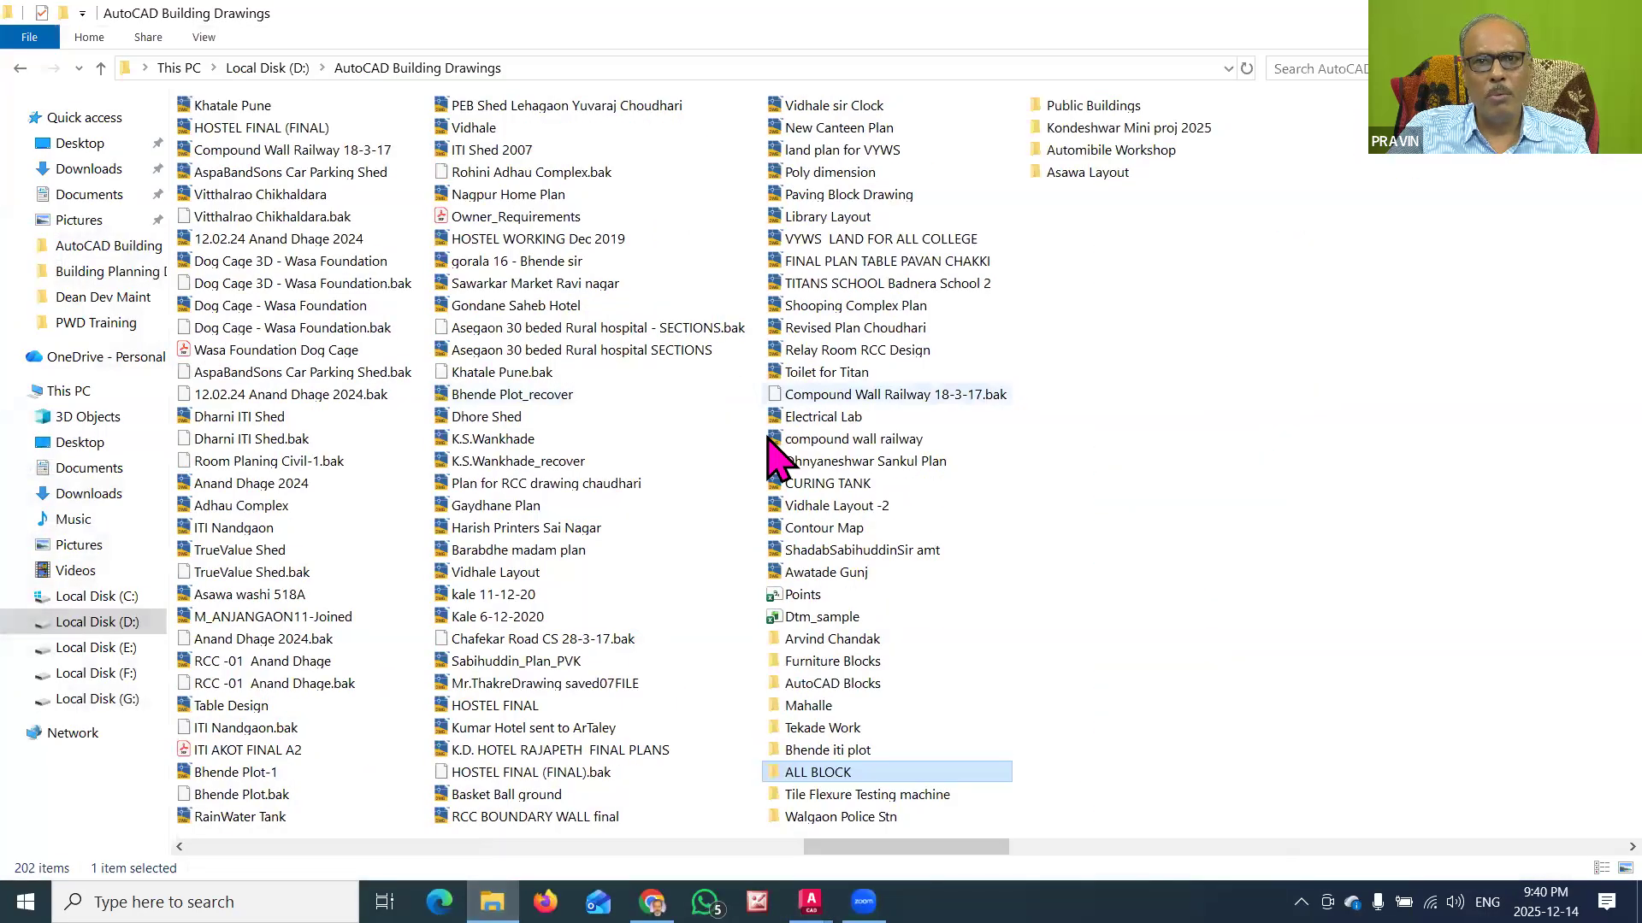
{"action": "scroll", "coordinate": [630, 670], "scroll_direction": "down", "scroll_amount": 1}
{"action": "scroll", "coordinate": [574, 710], "scroll_direction": "down", "scroll_amount": 1}
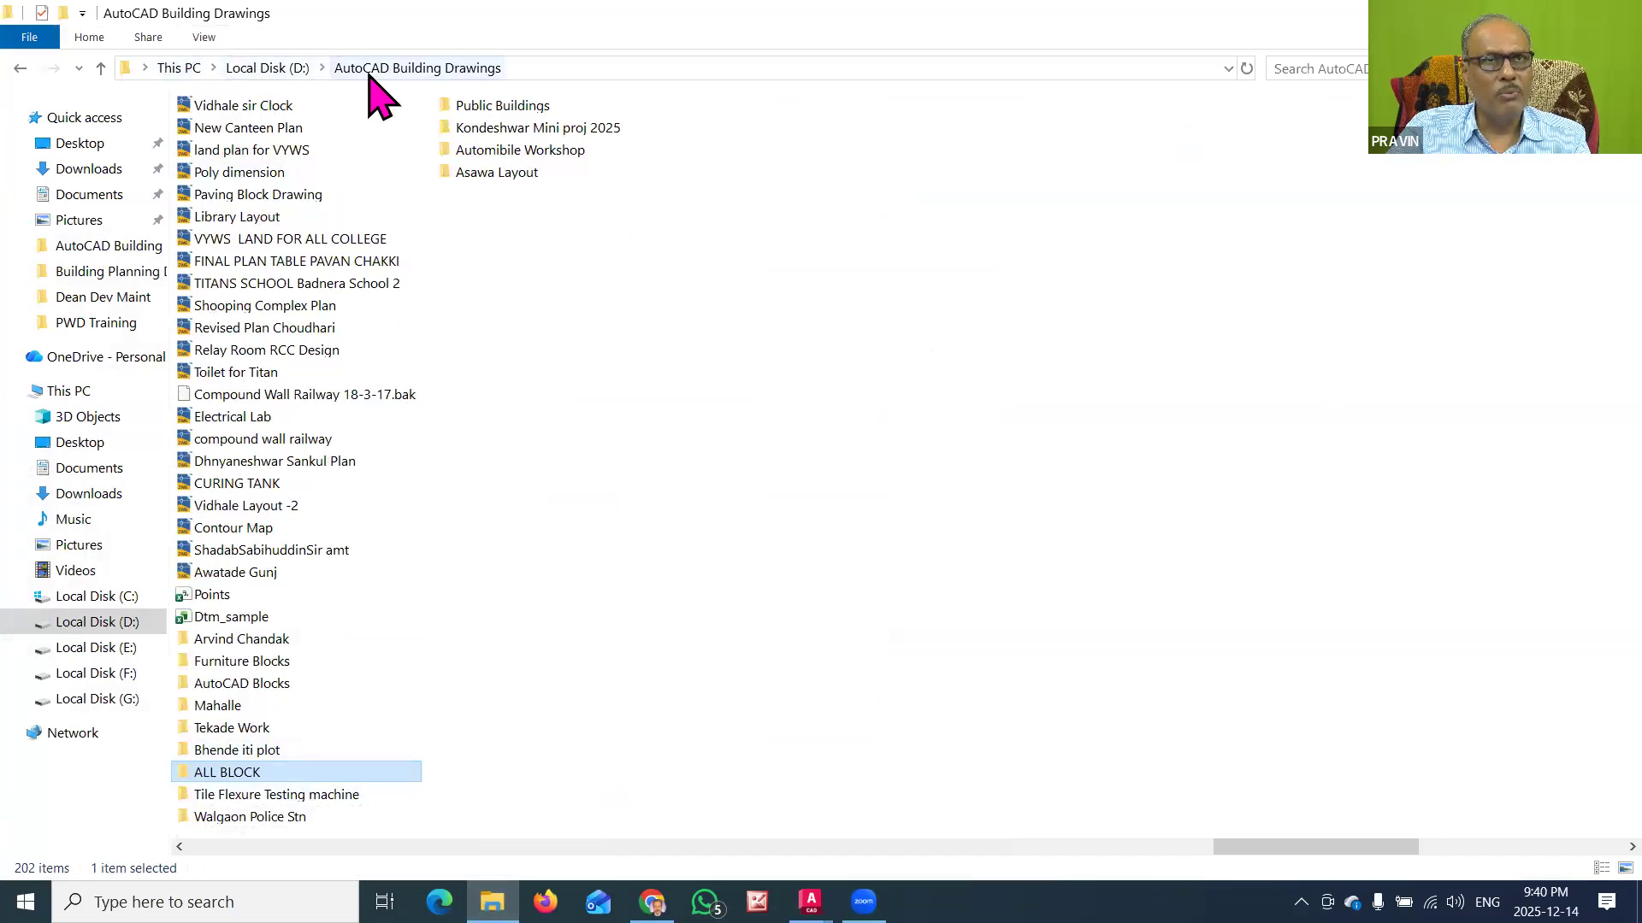
{"action": "double_click", "coordinate": [236, 772]}
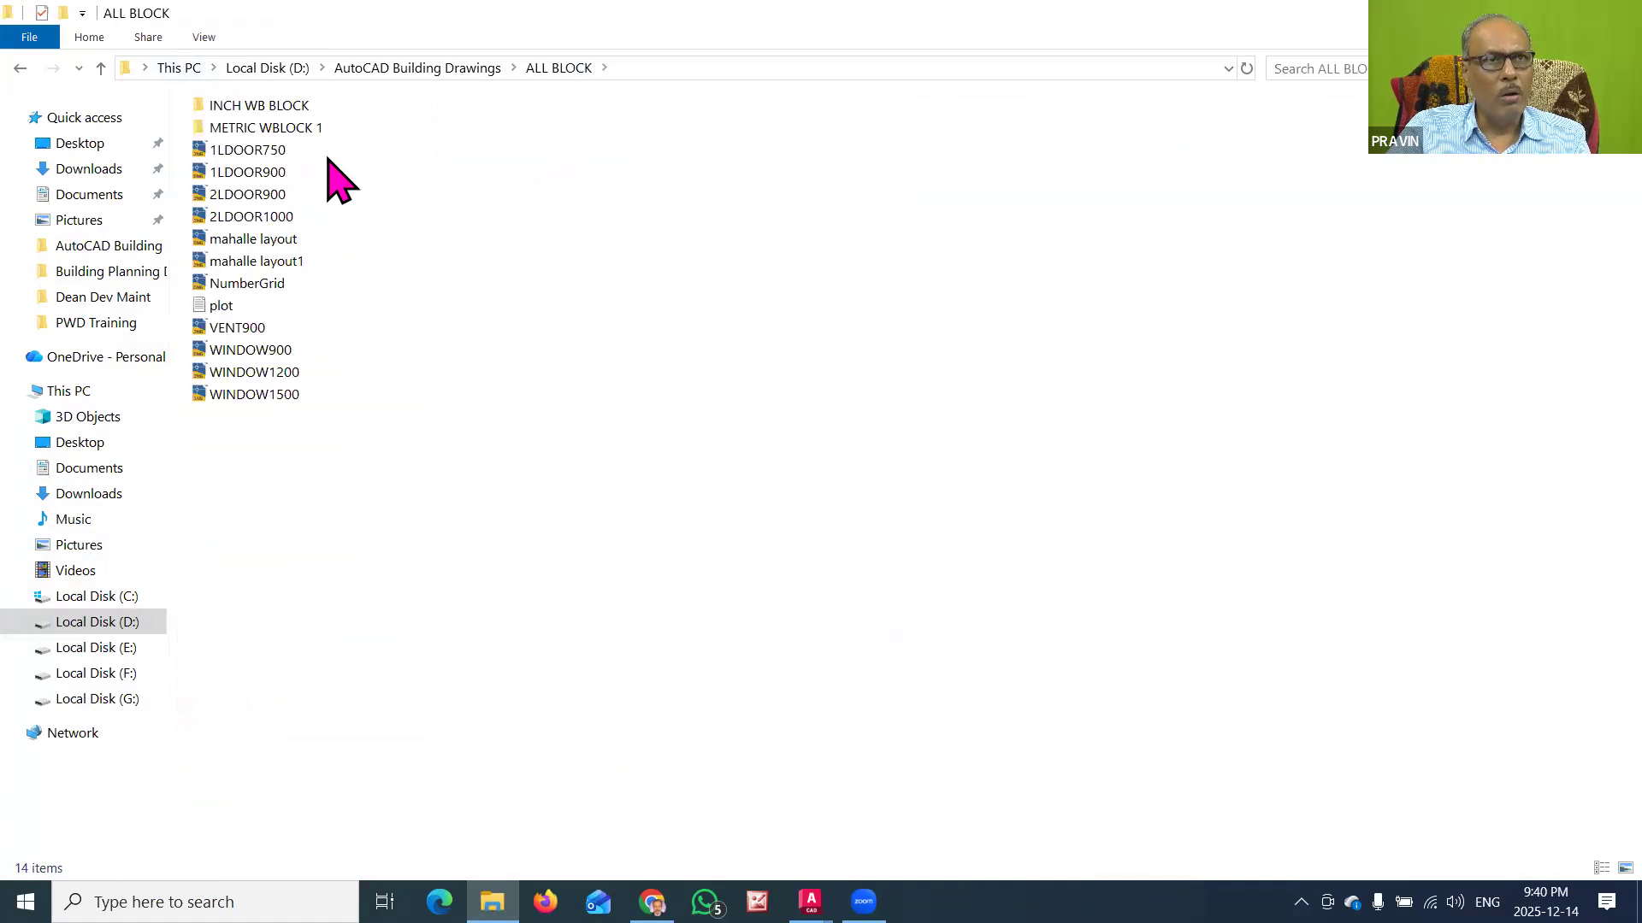
Step: Examine the door, window and ventilator block files saved in the ALL BLOCK folder
{"action": "left_click", "coordinate": [256, 153]}
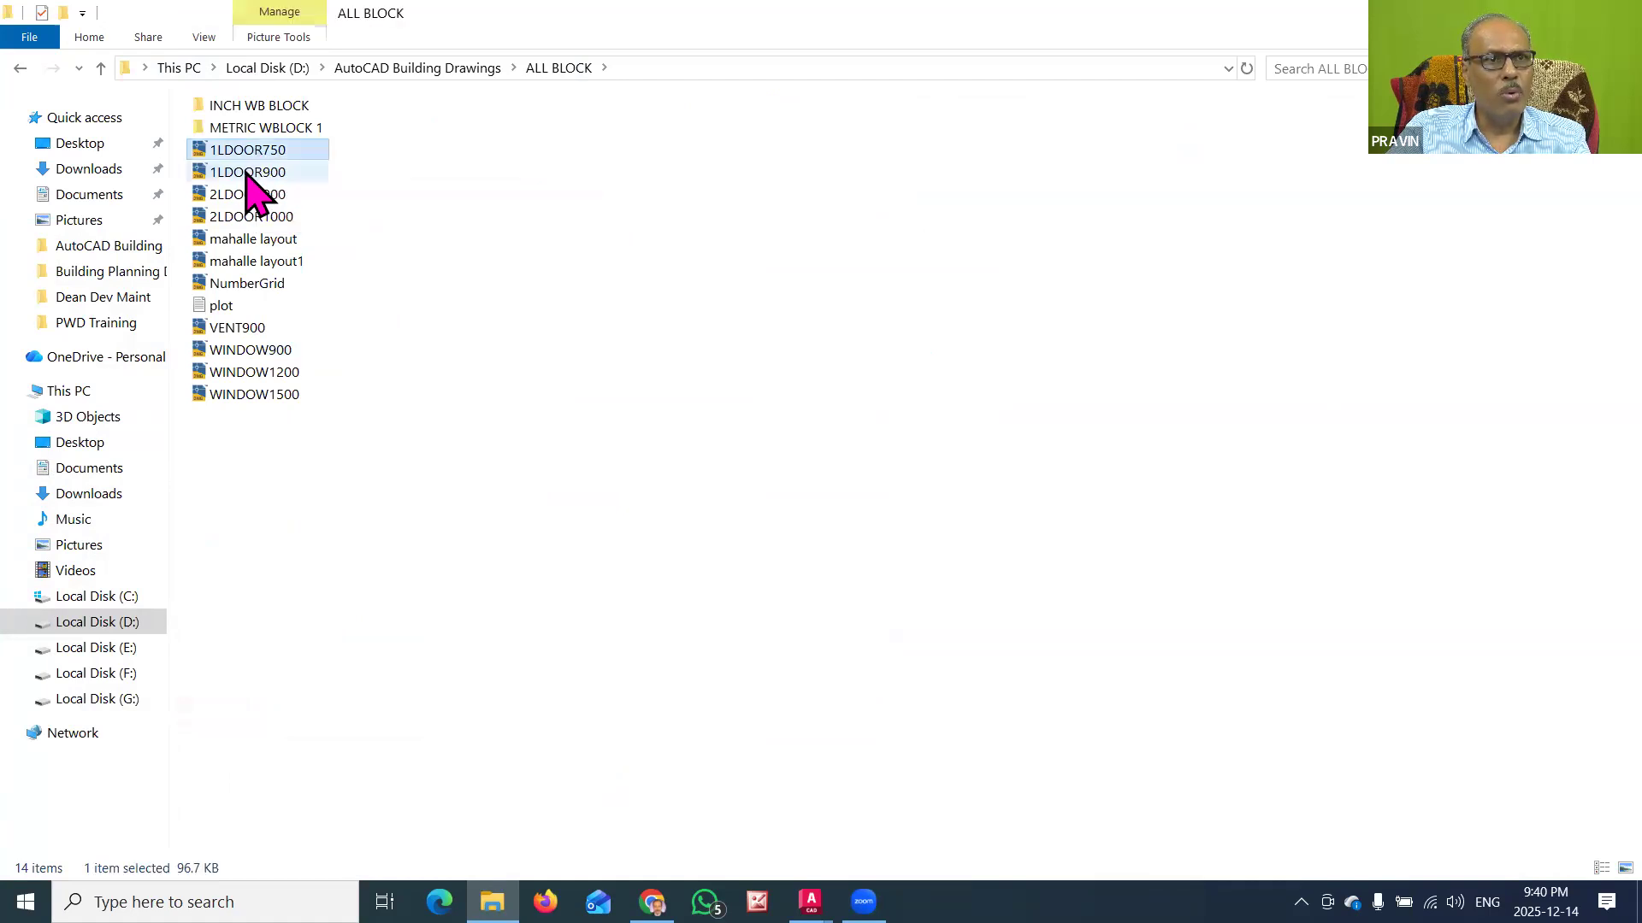
{"action": "left_click", "coordinate": [246, 195]}
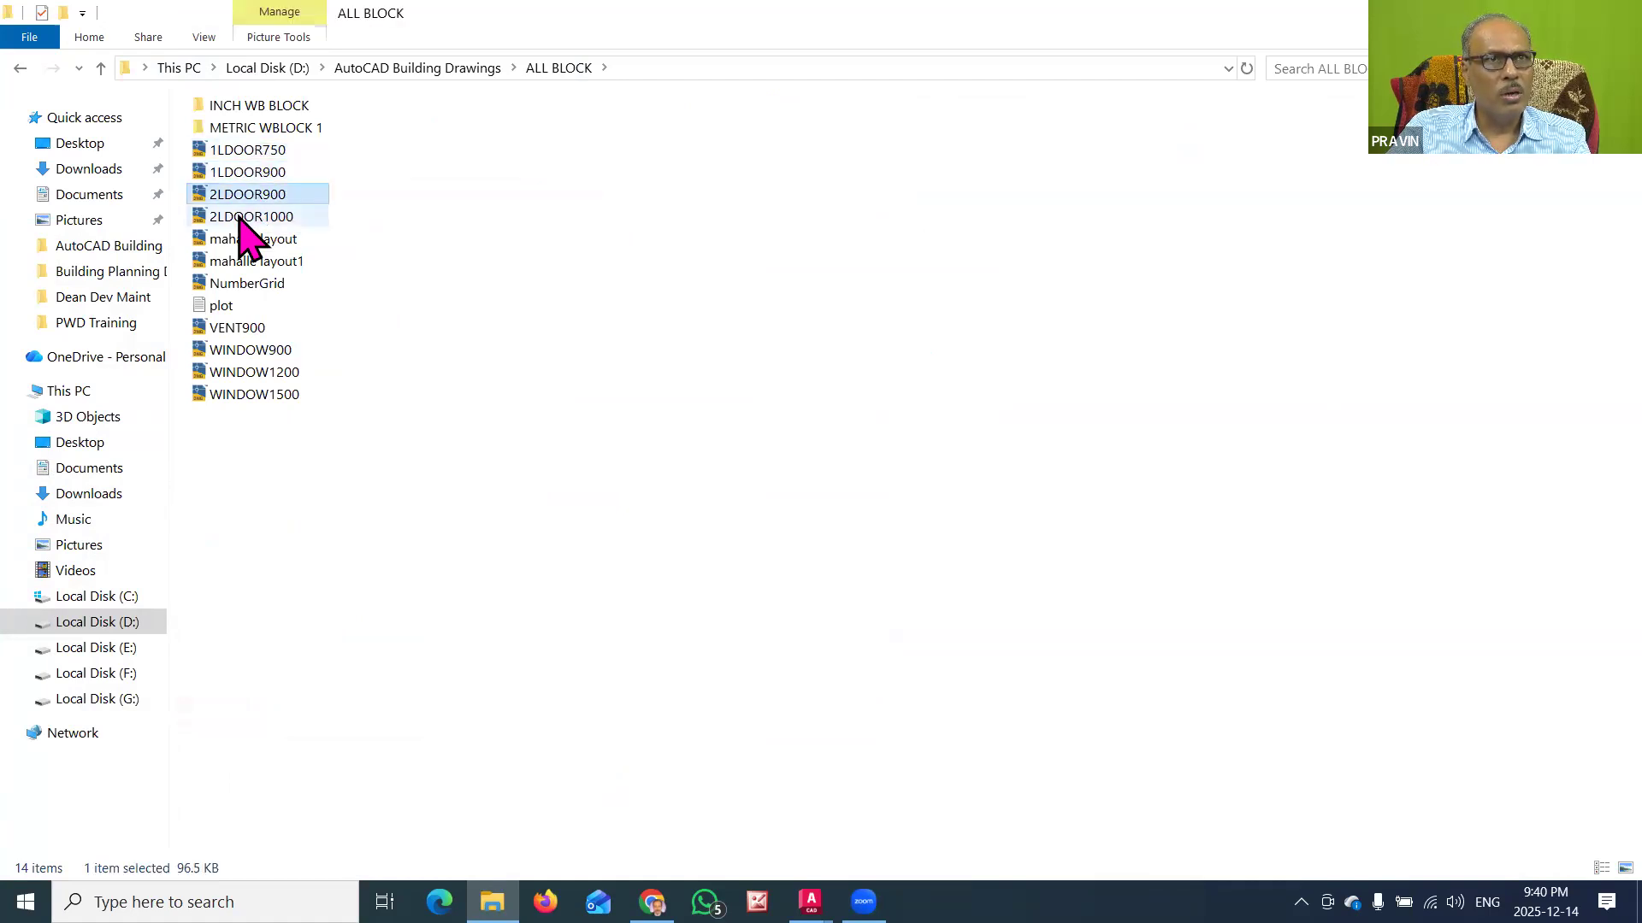
{"action": "left_click", "coordinate": [240, 330]}
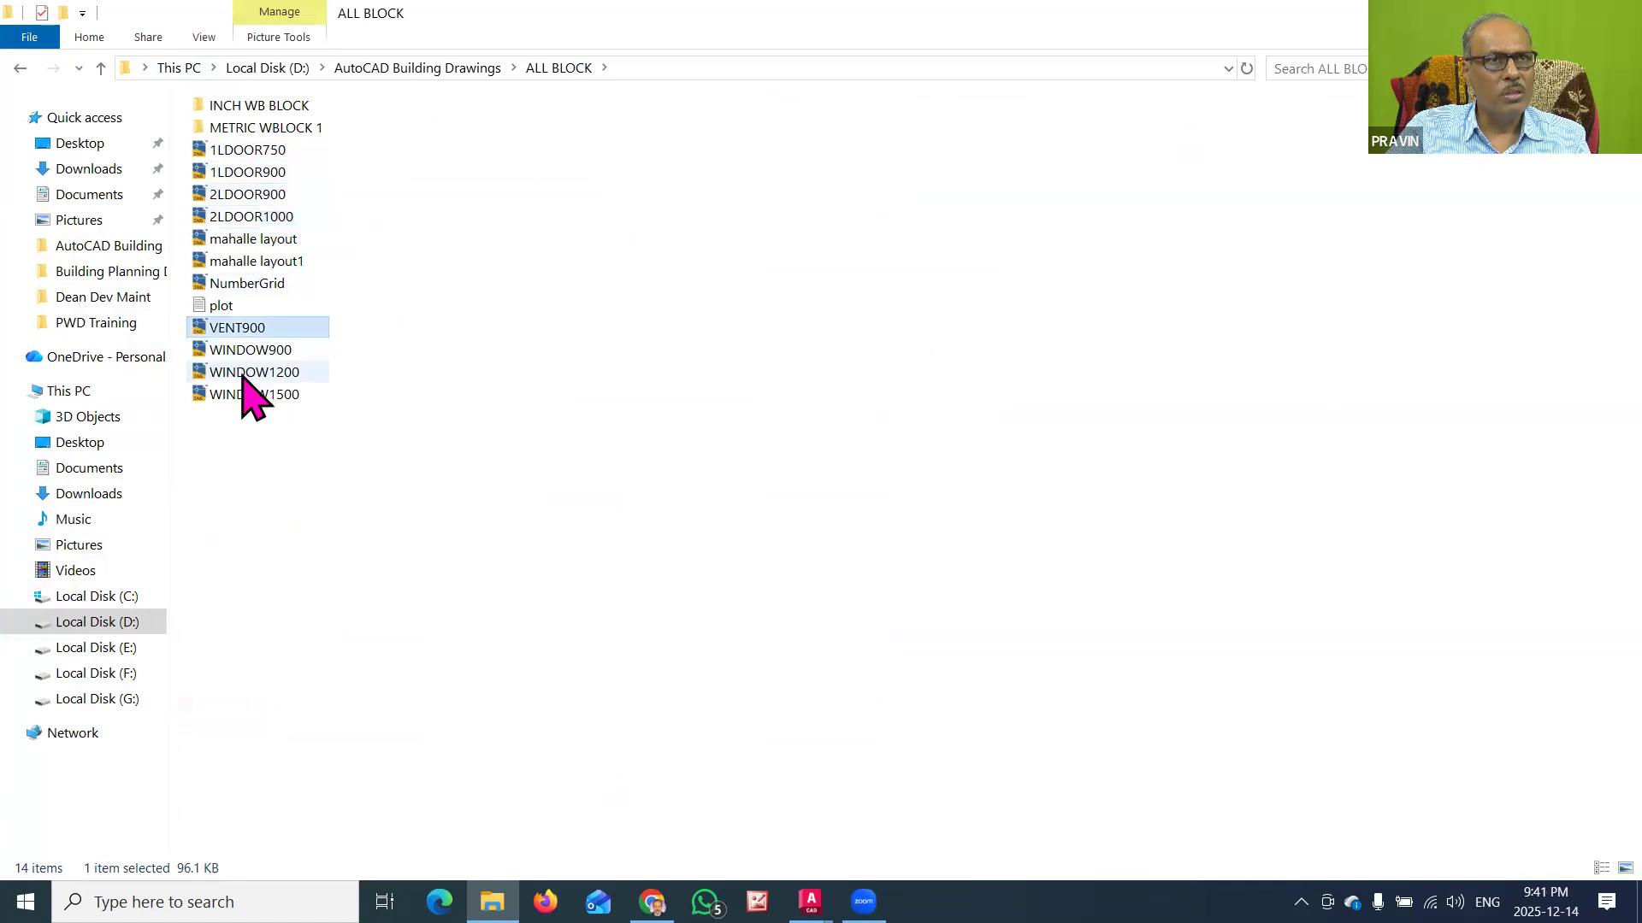
{"action": "left_click", "coordinate": [246, 393]}
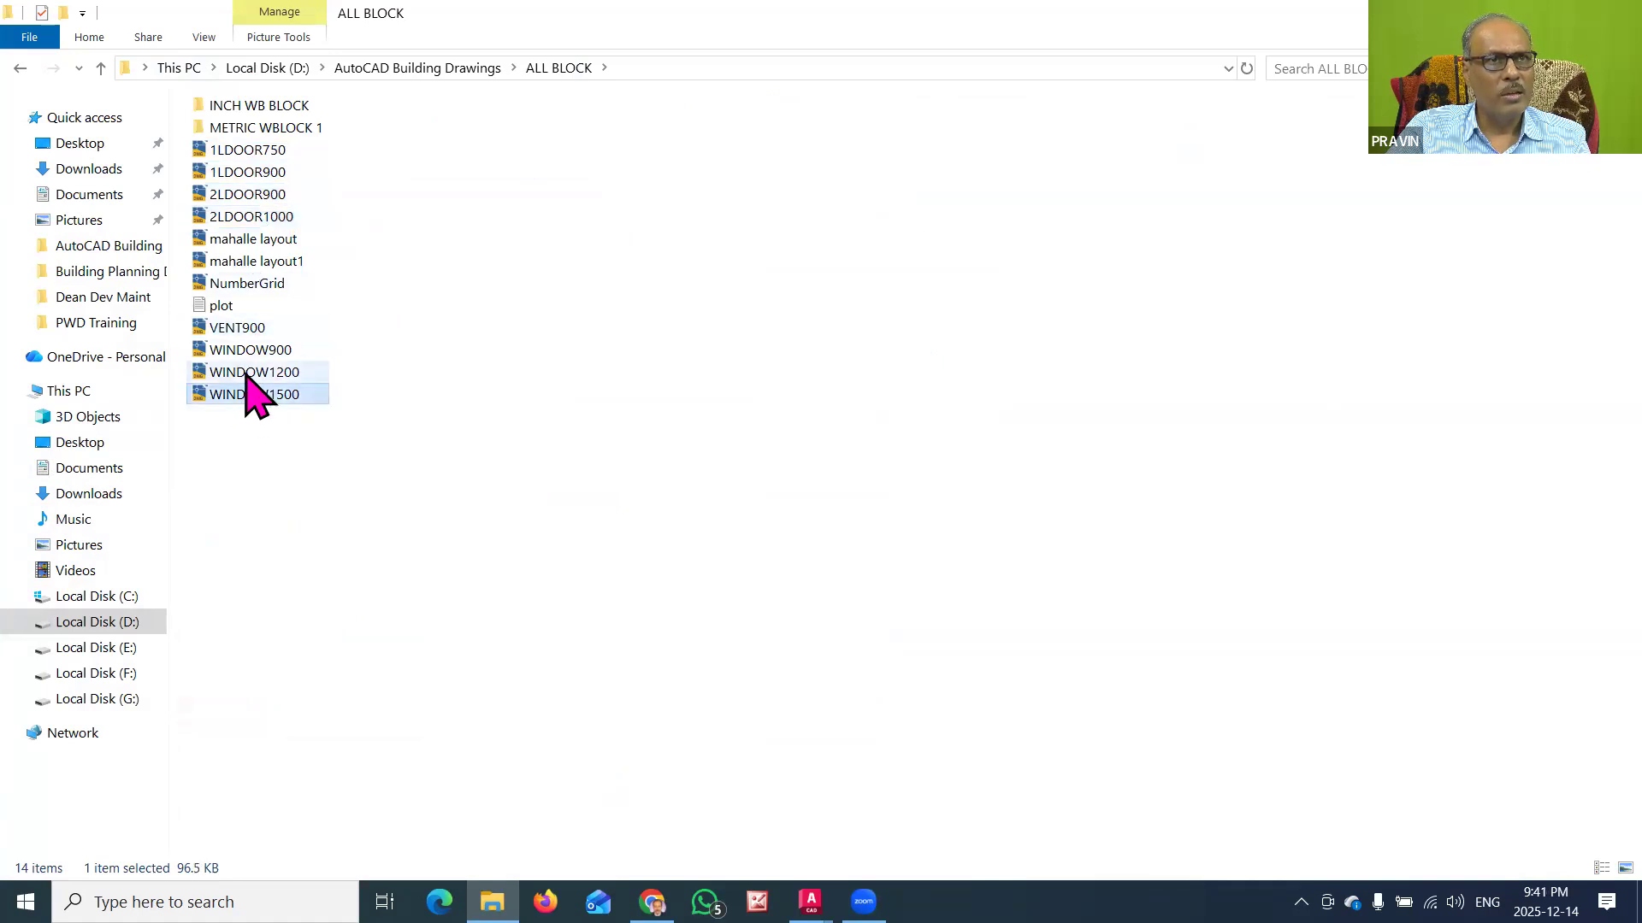
{"action": "left_click", "coordinate": [250, 330]}
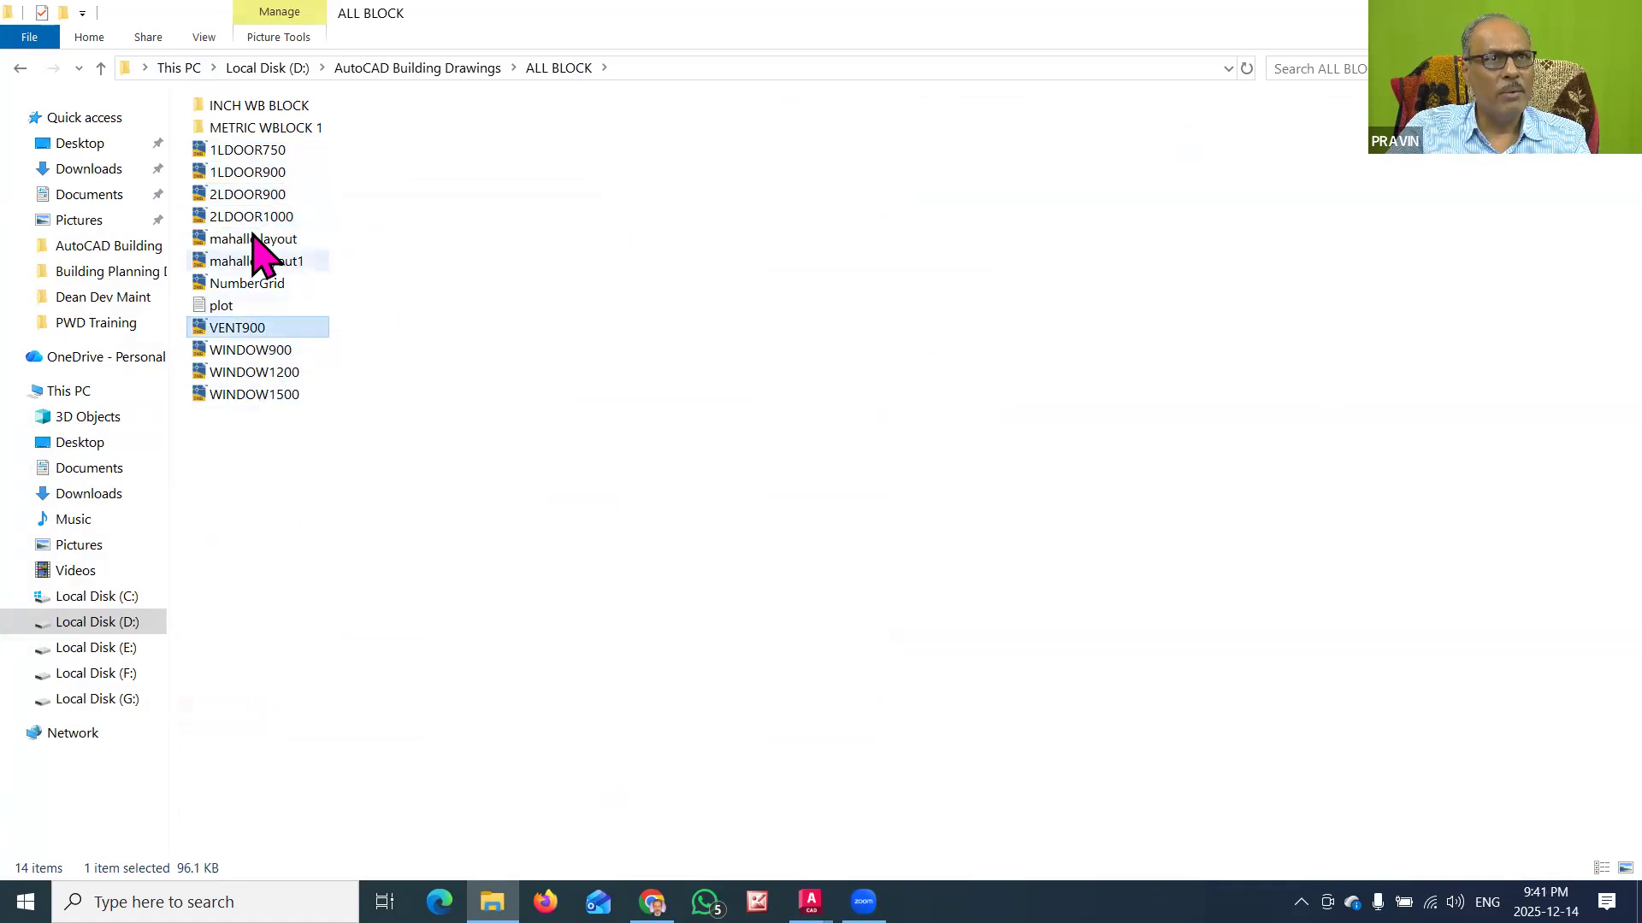
{"action": "left_click", "coordinate": [252, 172]}
{"action": "left_click", "coordinate": [248, 195]}
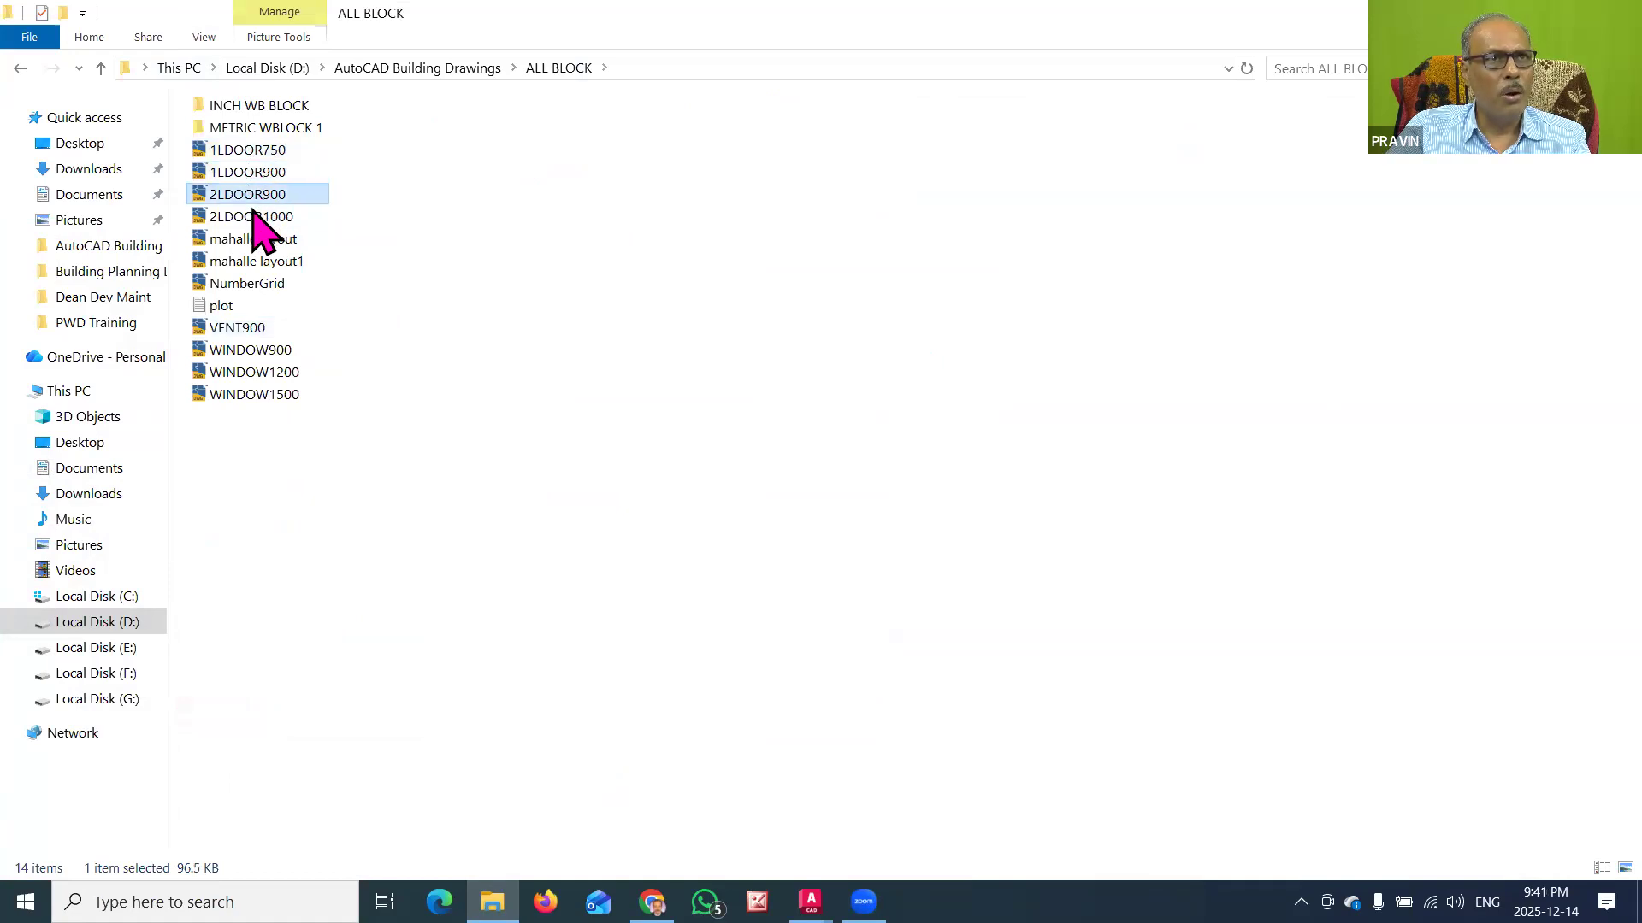
{"action": "left_click", "coordinate": [250, 216]}
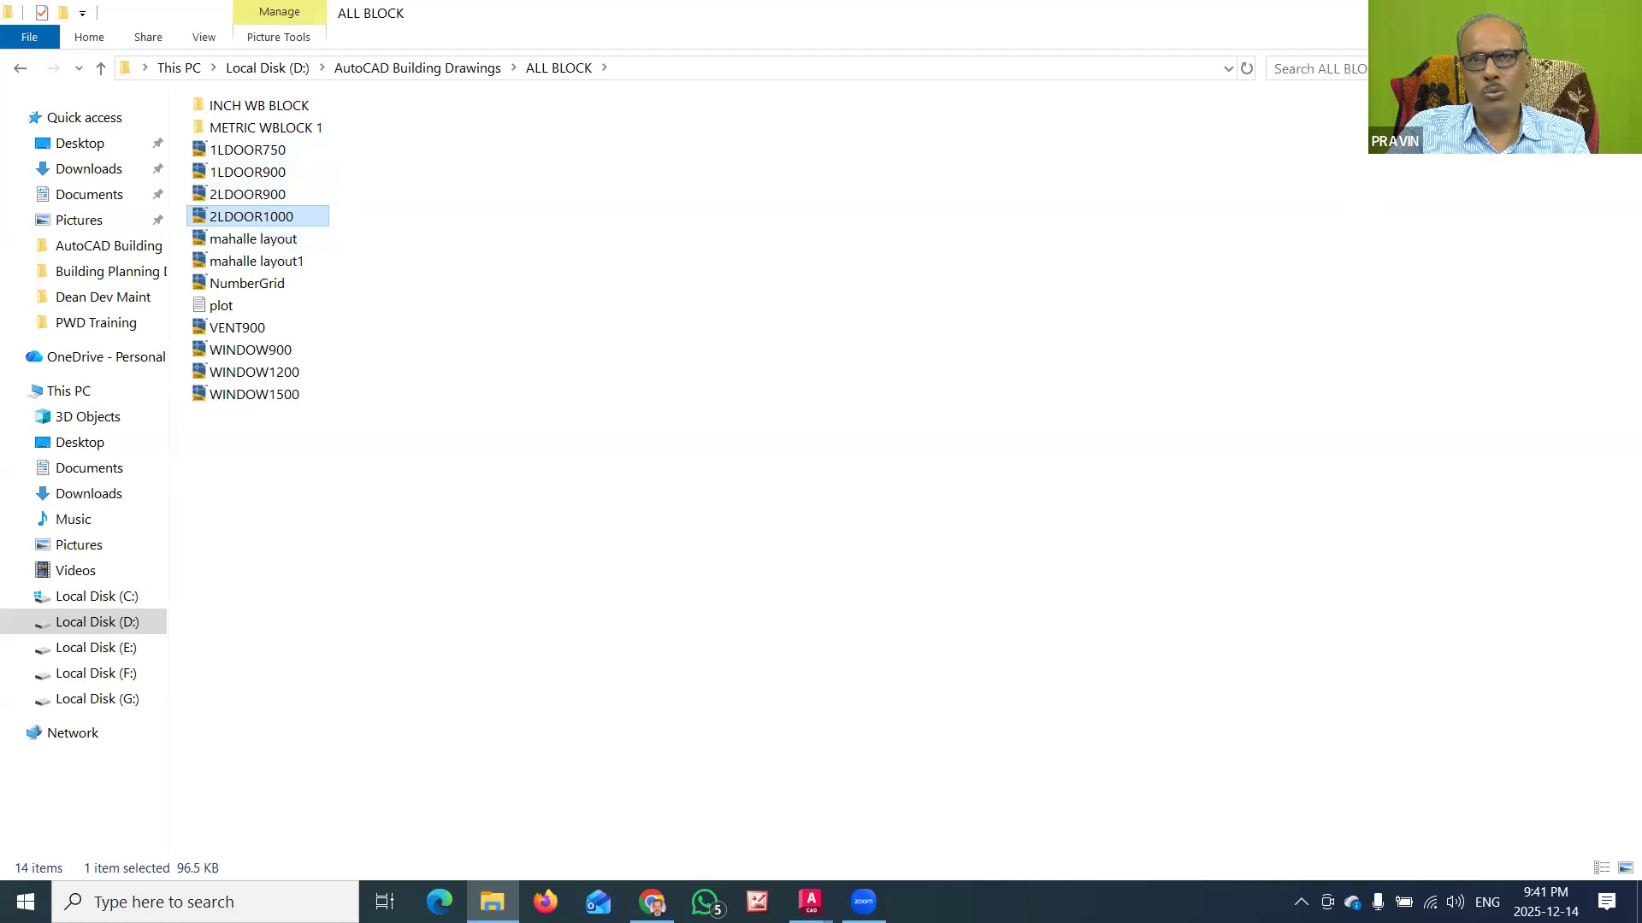
Step: Switch back to AutoCAD and load 2LDOOR1000.dwg from the ALL BLOCK folder on drive D as a block library for Drawing2
{"action": "key", "text": "alt+Tab"}
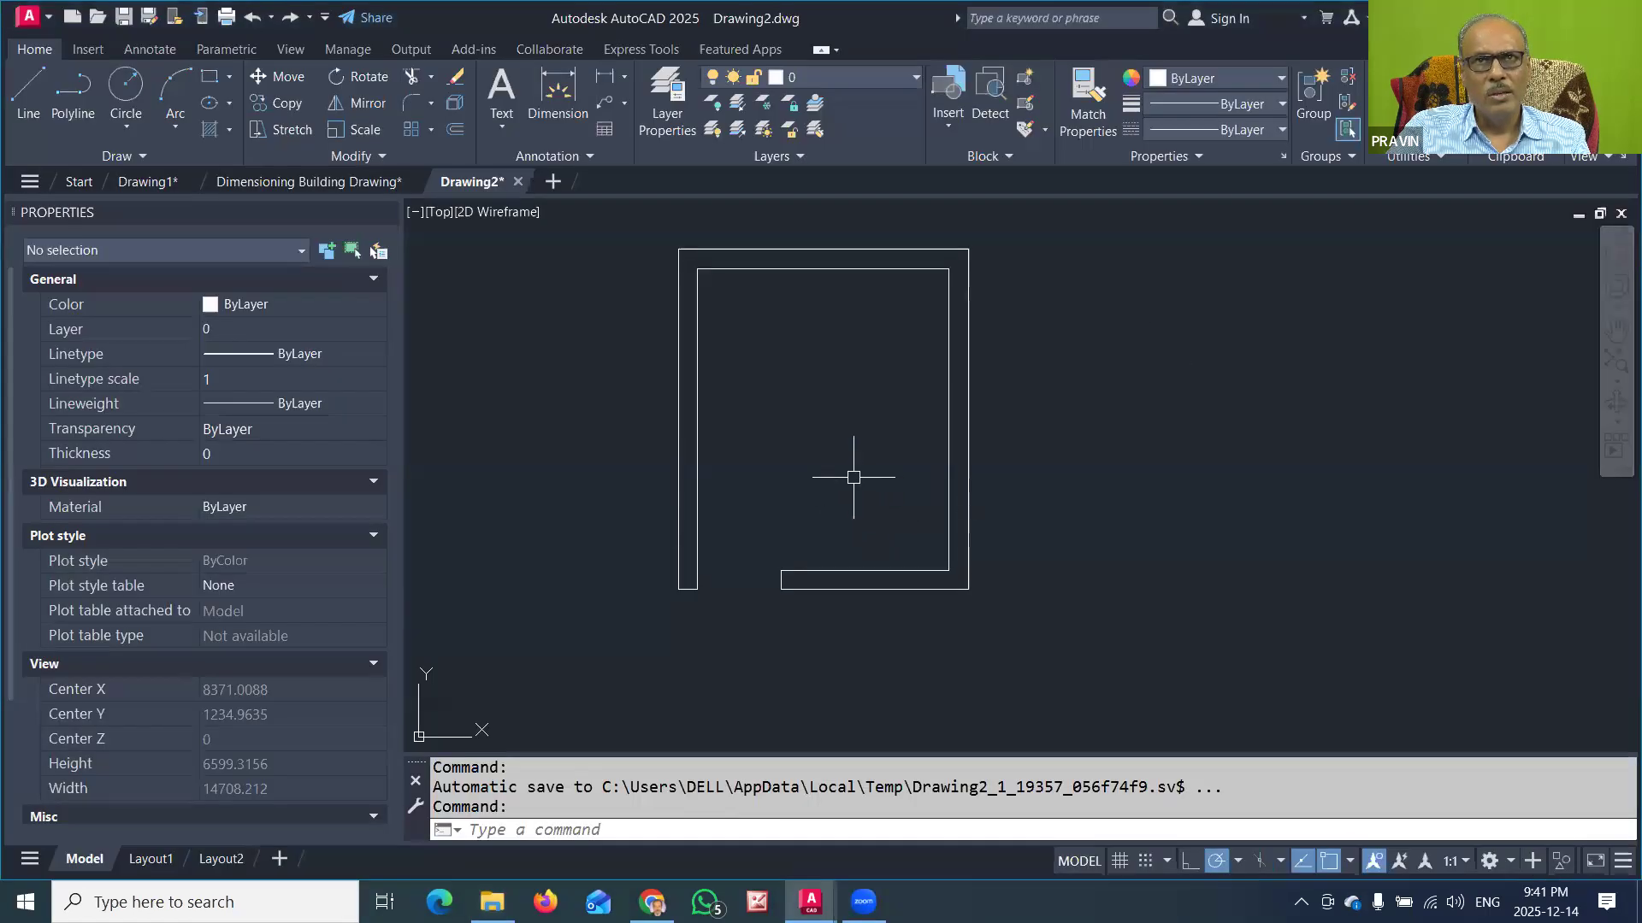
{"action": "left_click", "coordinate": [949, 120]}
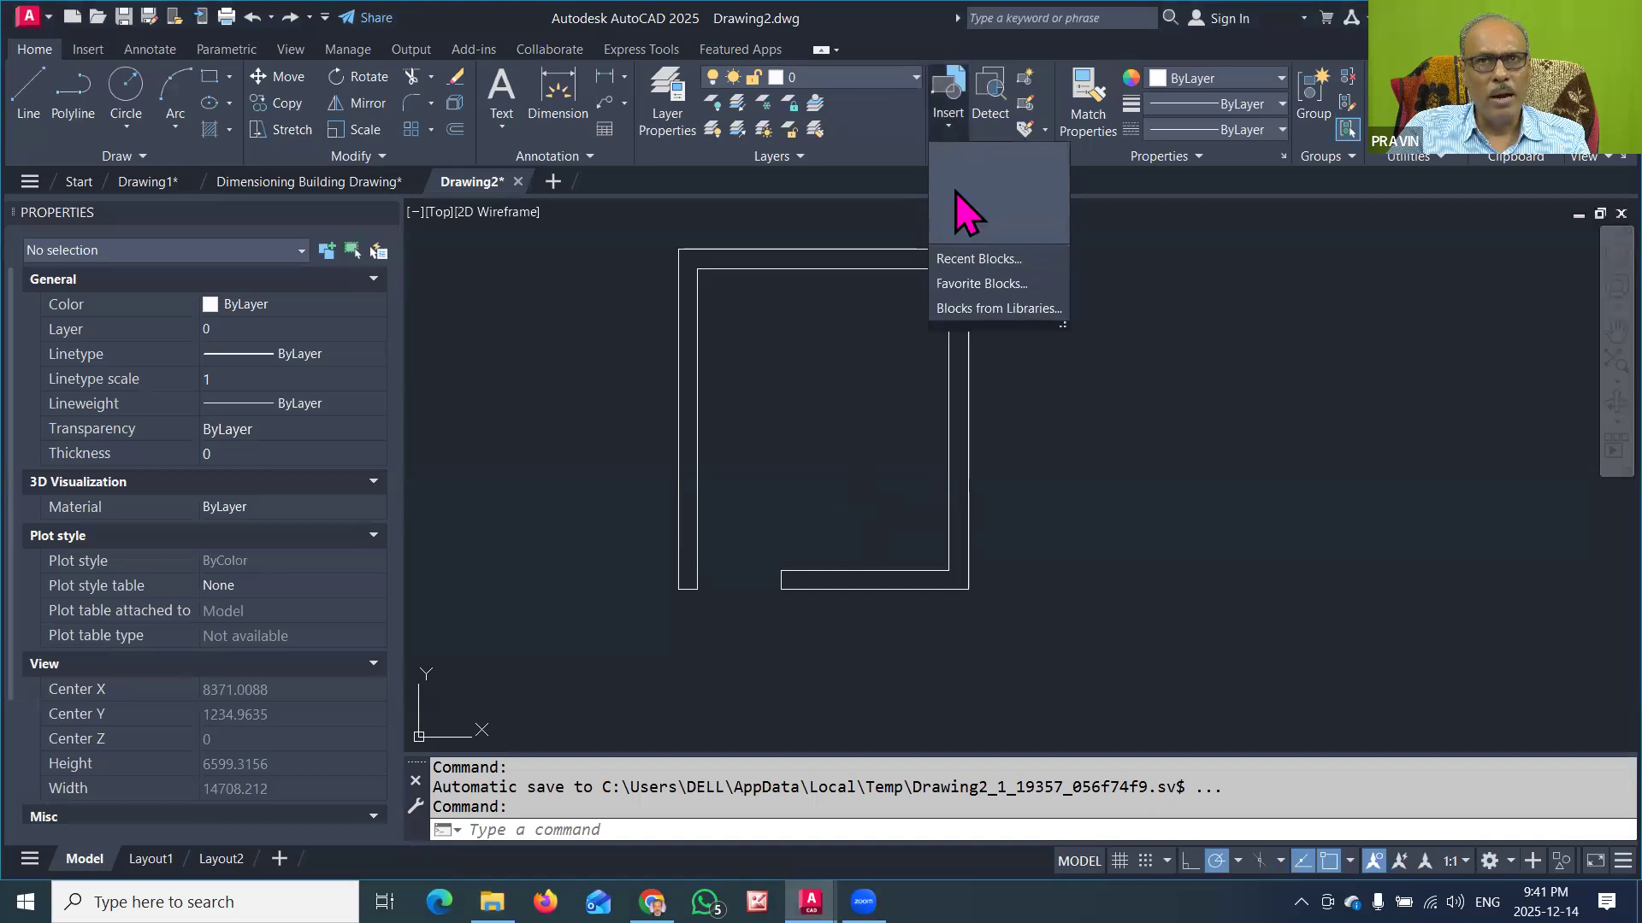
{"action": "left_click", "coordinate": [1026, 310]}
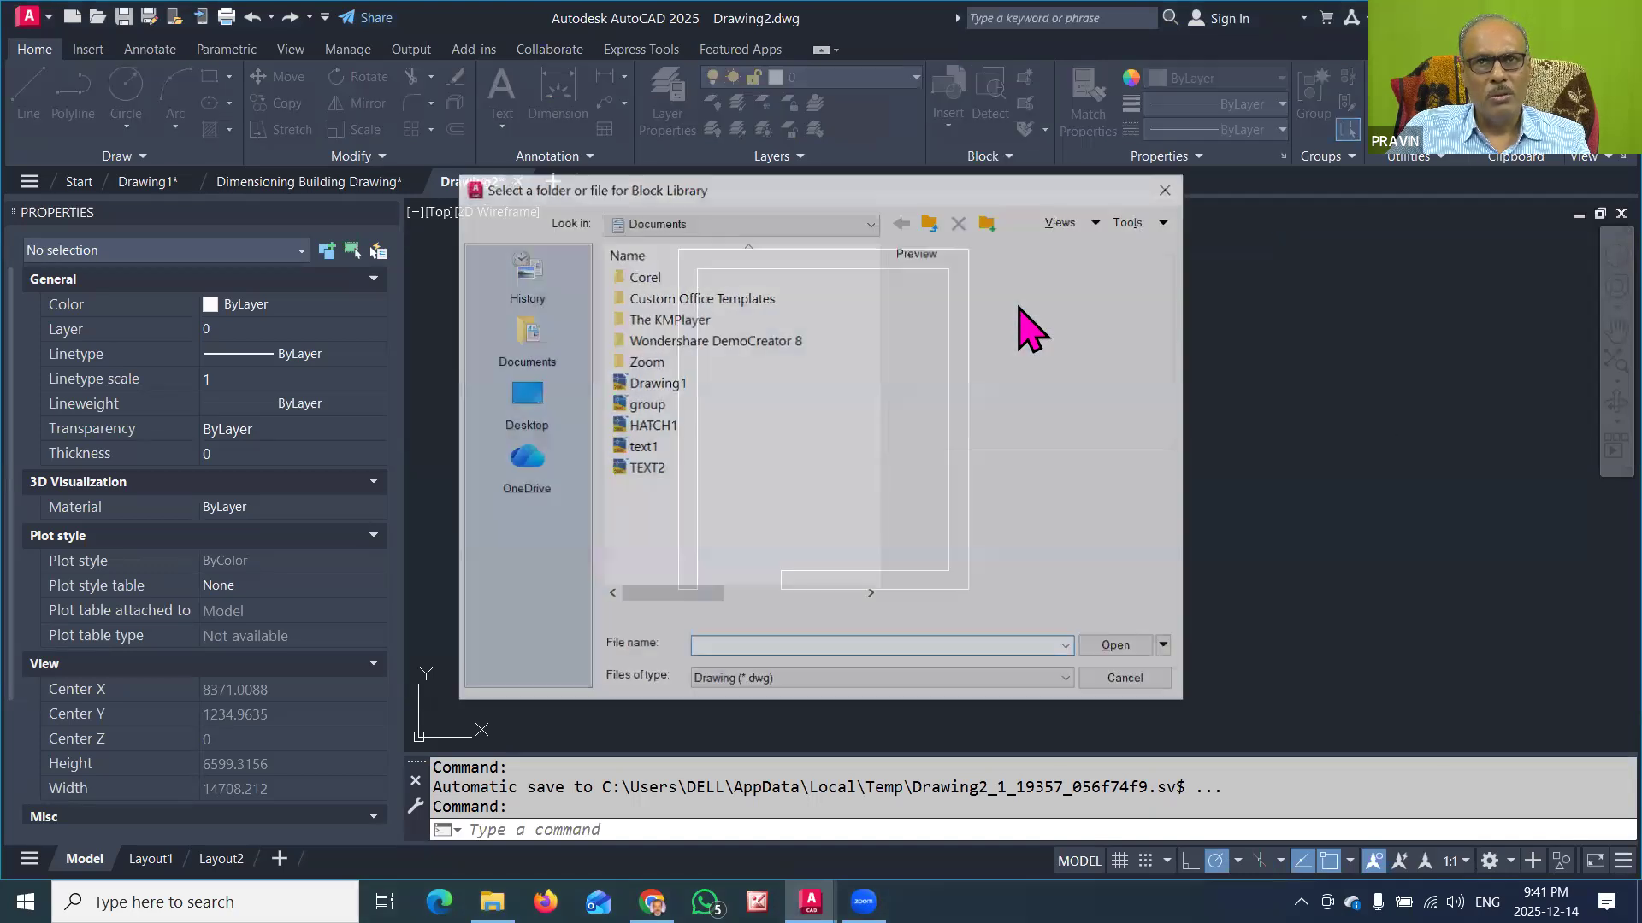
{"action": "left_click", "coordinate": [824, 222]}
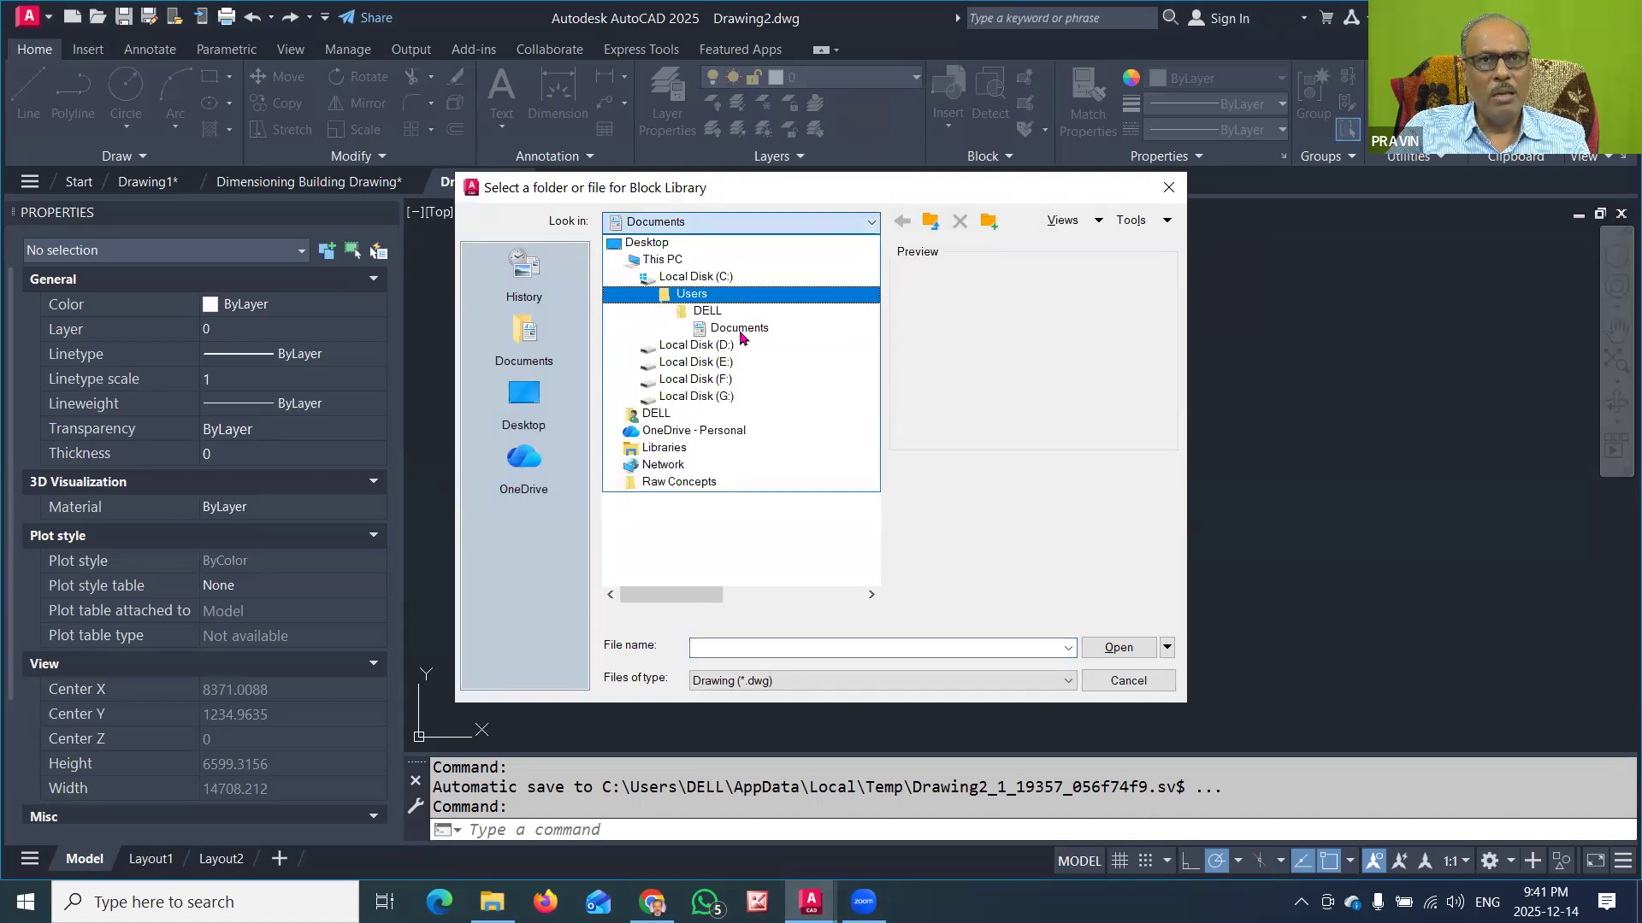
{"action": "left_click", "coordinate": [723, 344]}
{"action": "double_click", "coordinate": [741, 402]}
{"action": "double_click", "coordinate": [684, 275]}
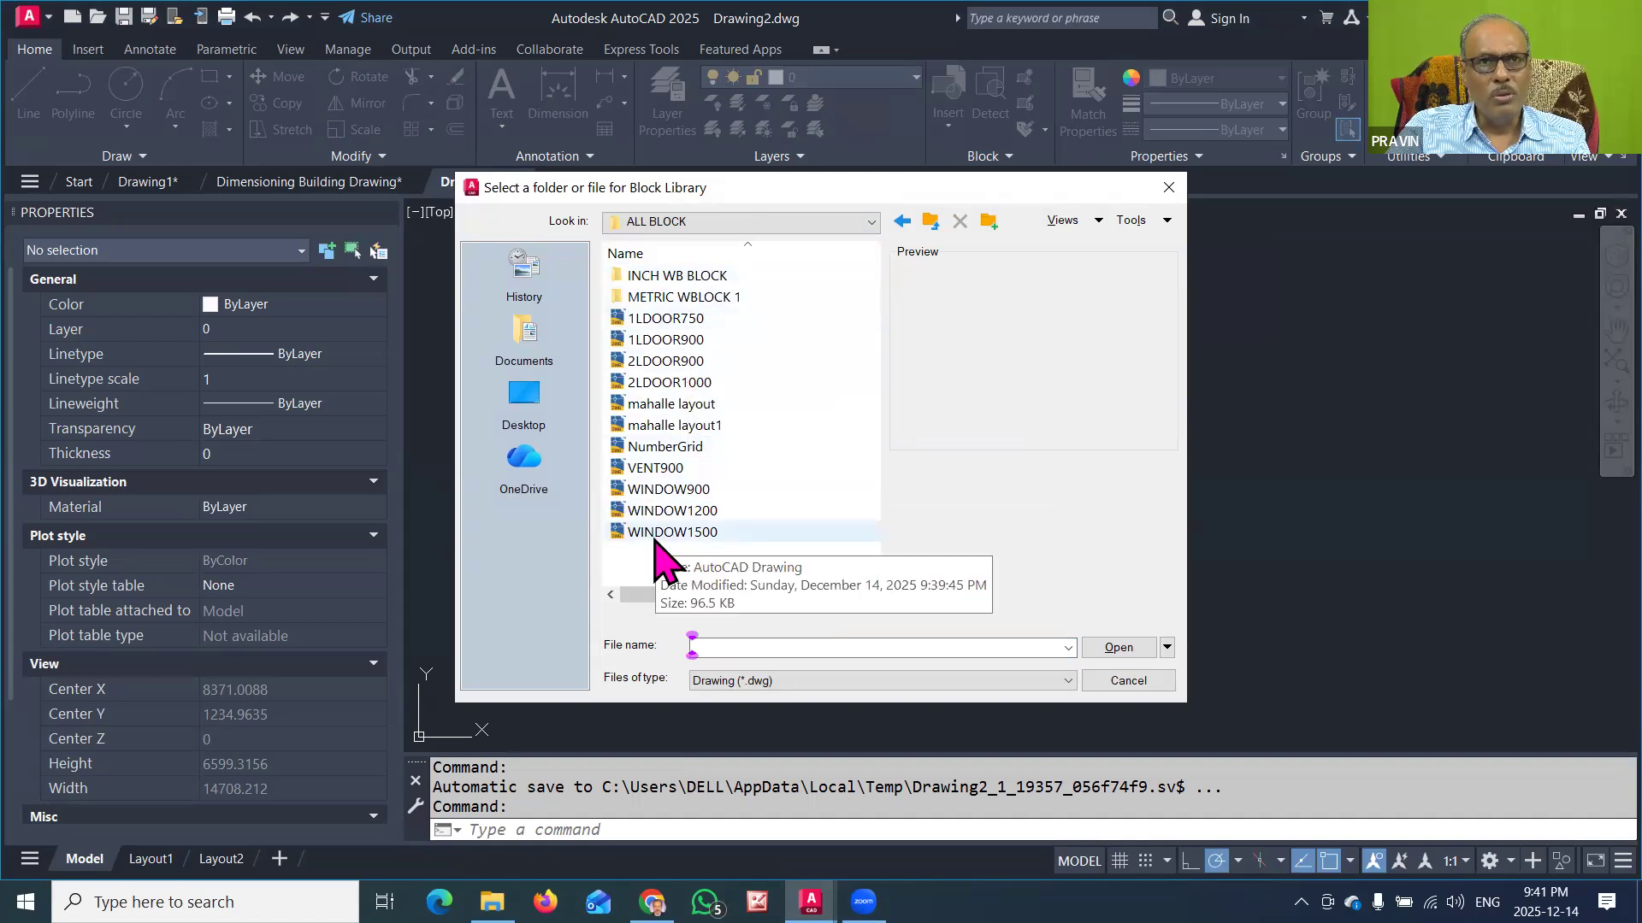
{"action": "left_click", "coordinate": [675, 394]}
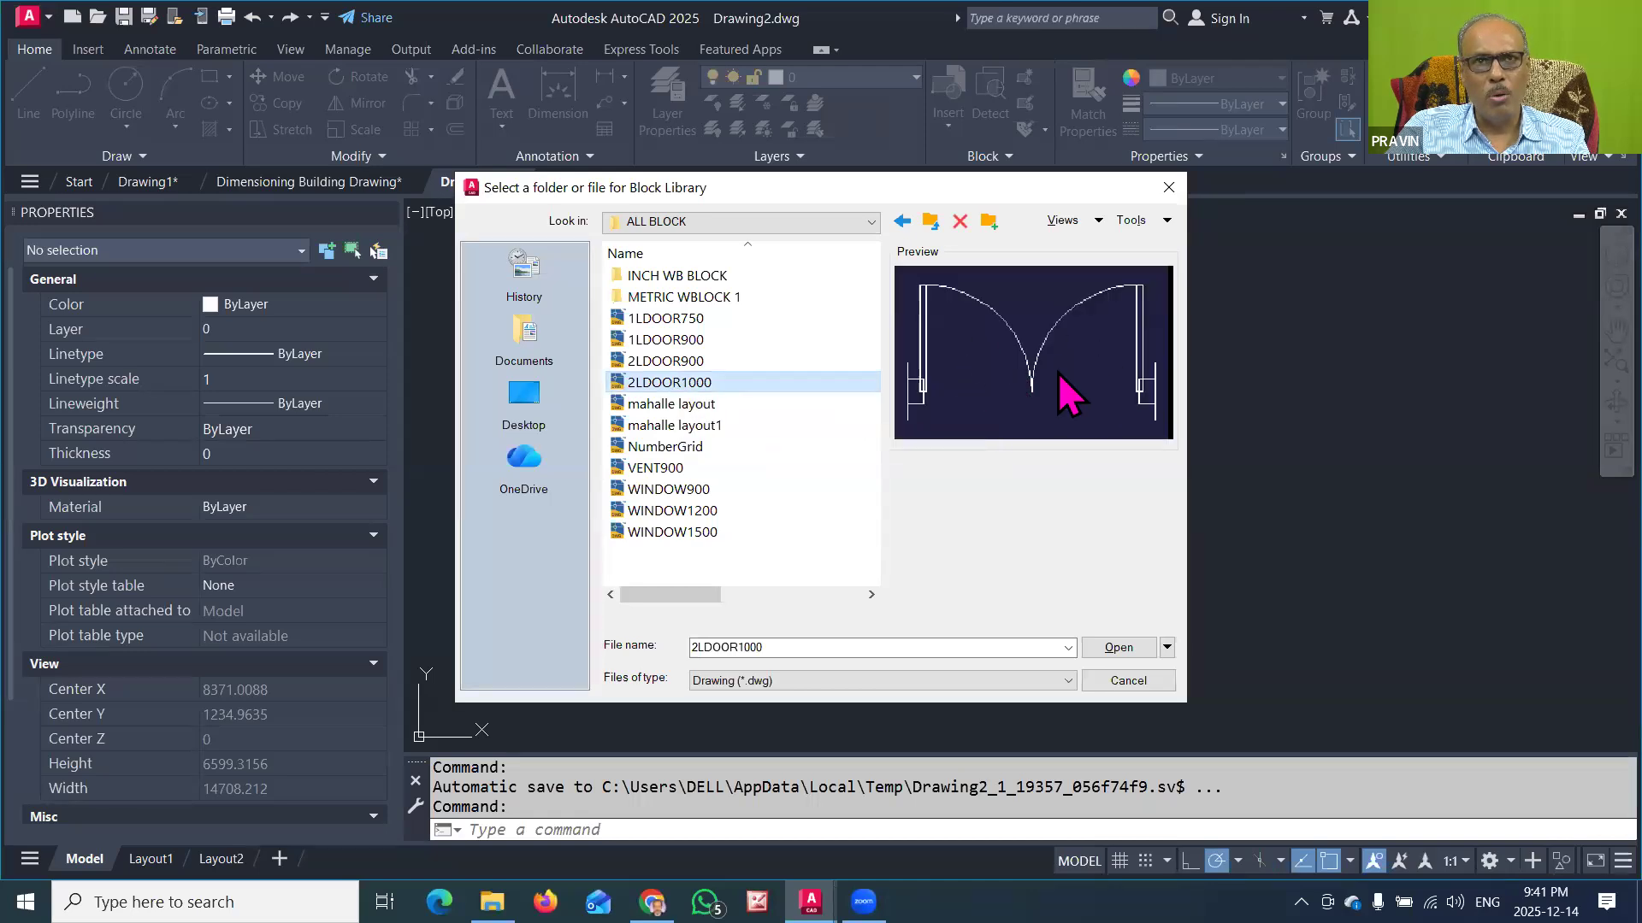
{"action": "left_click", "coordinate": [1111, 648]}
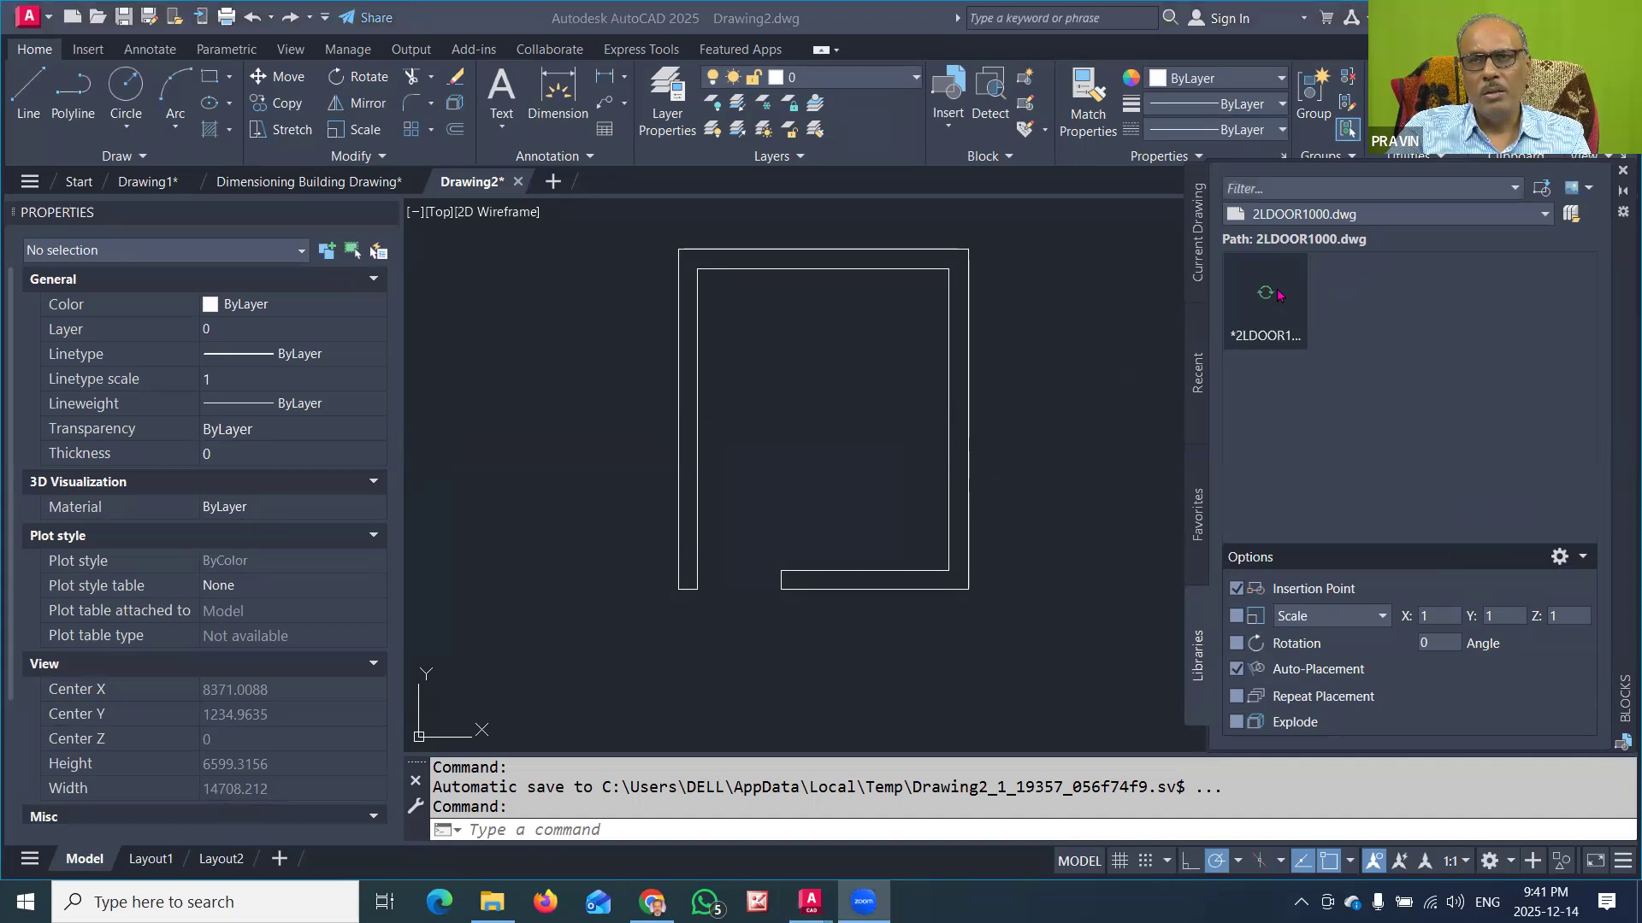
Step: Insert the 2LDOOR1000 block into the room and move it by its insertion point to fit the opening in the lower wall
{"action": "left_click", "coordinate": [1263, 300]}
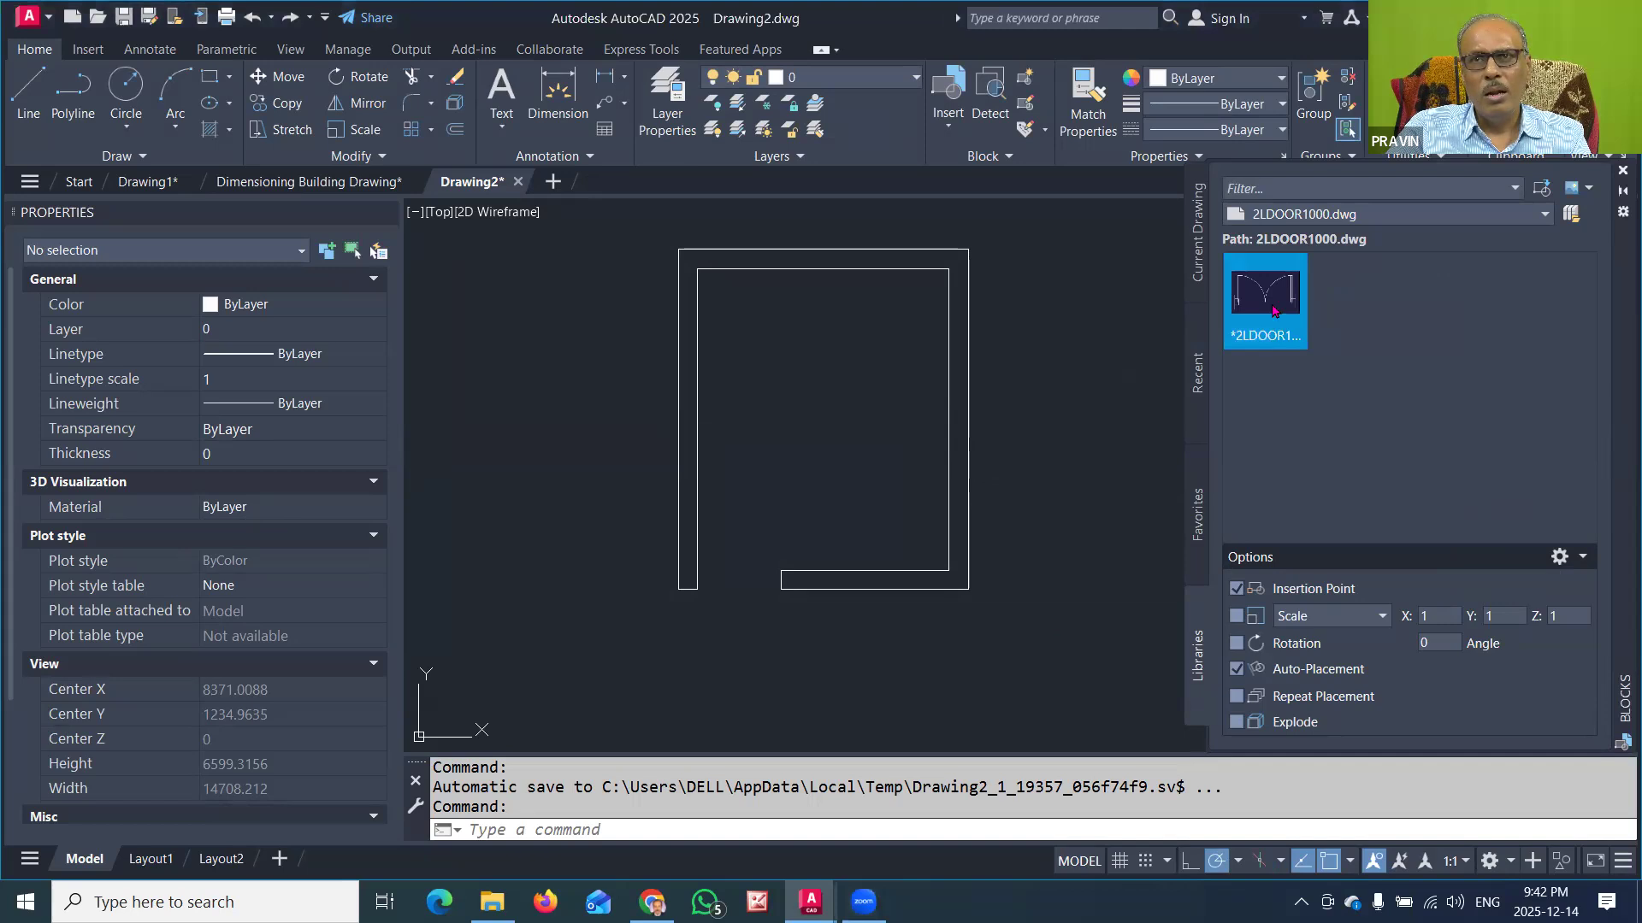
{"action": "left_click_drag", "start_coordinate": [1275, 298], "coordinate": [732, 483]}
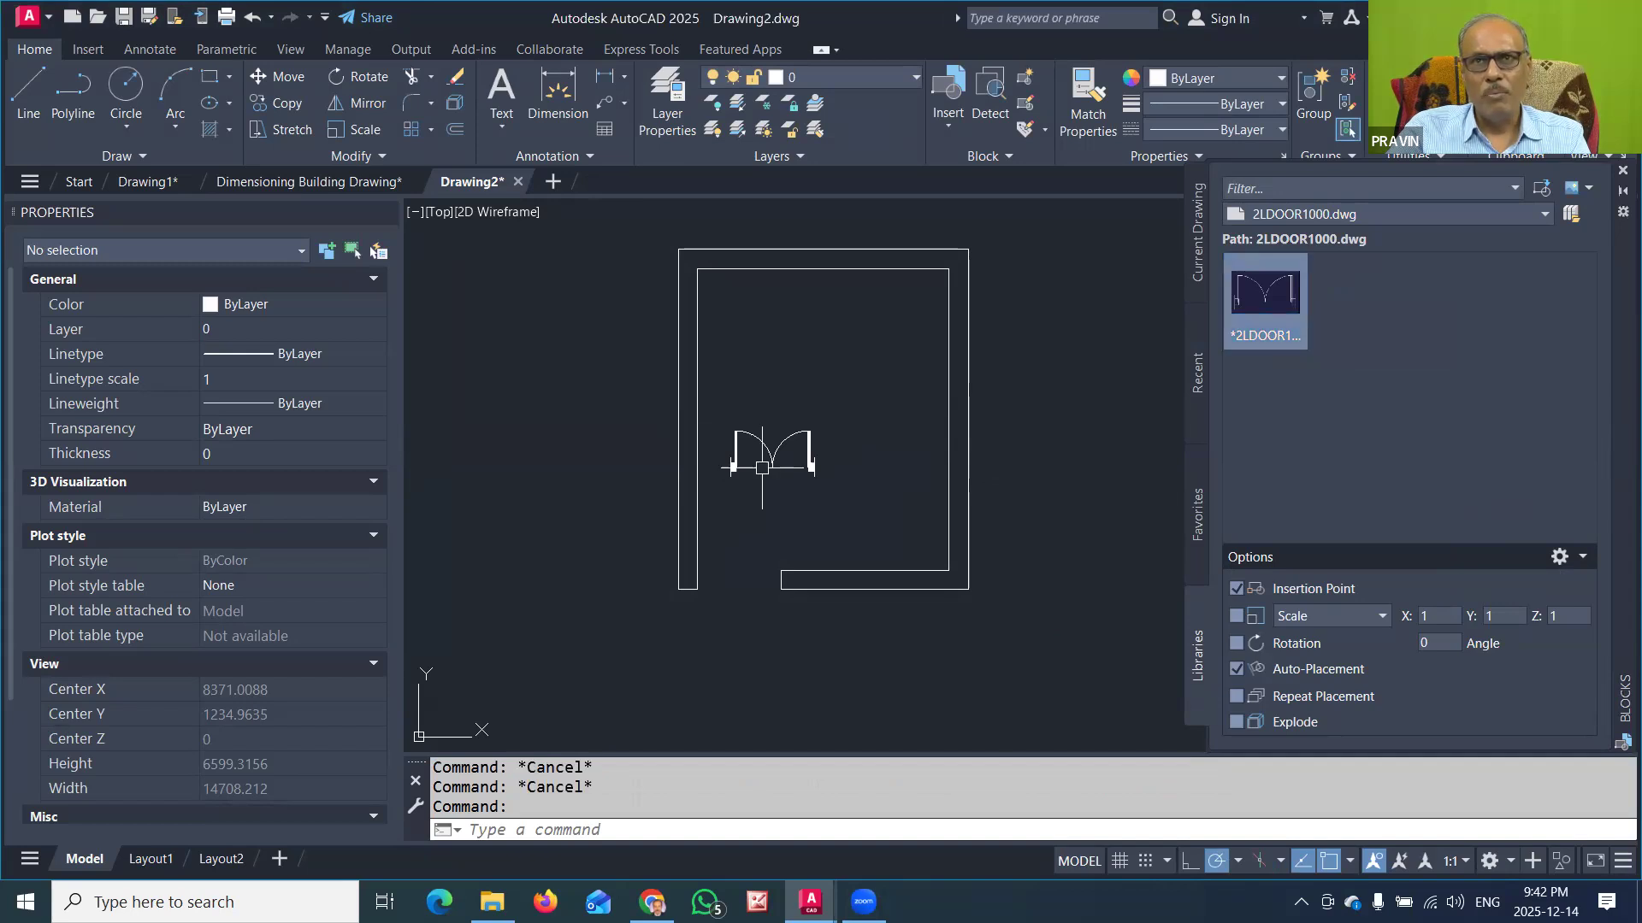
{"action": "left_click", "coordinate": [743, 456]}
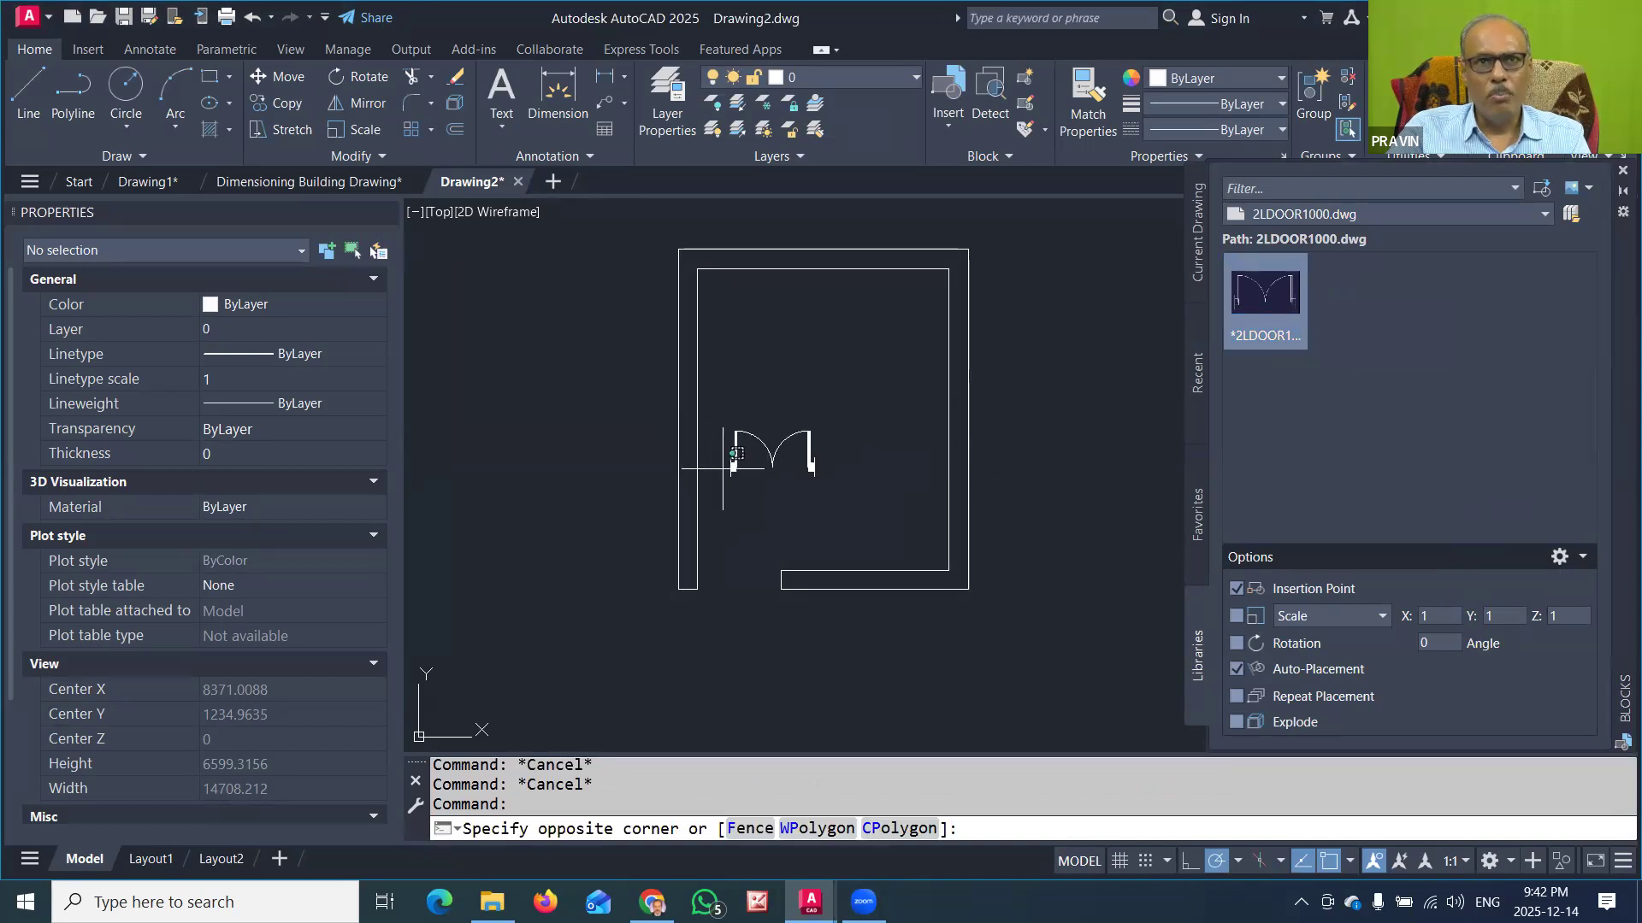
{"action": "key", "text": "Escape"}
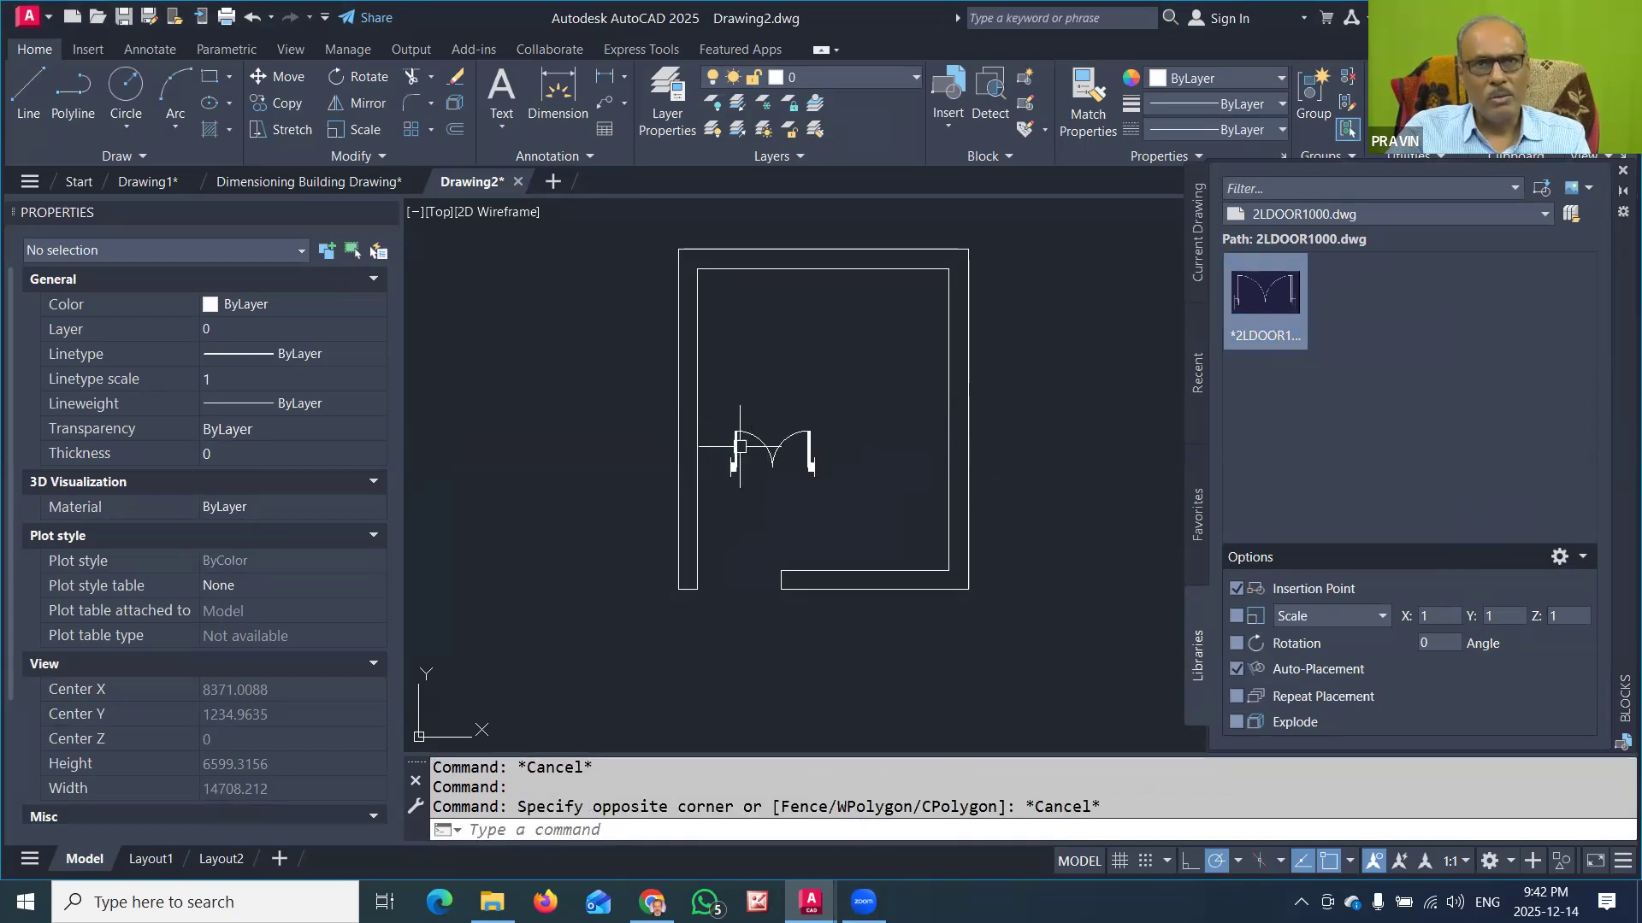
{"action": "left_click", "coordinate": [733, 449]}
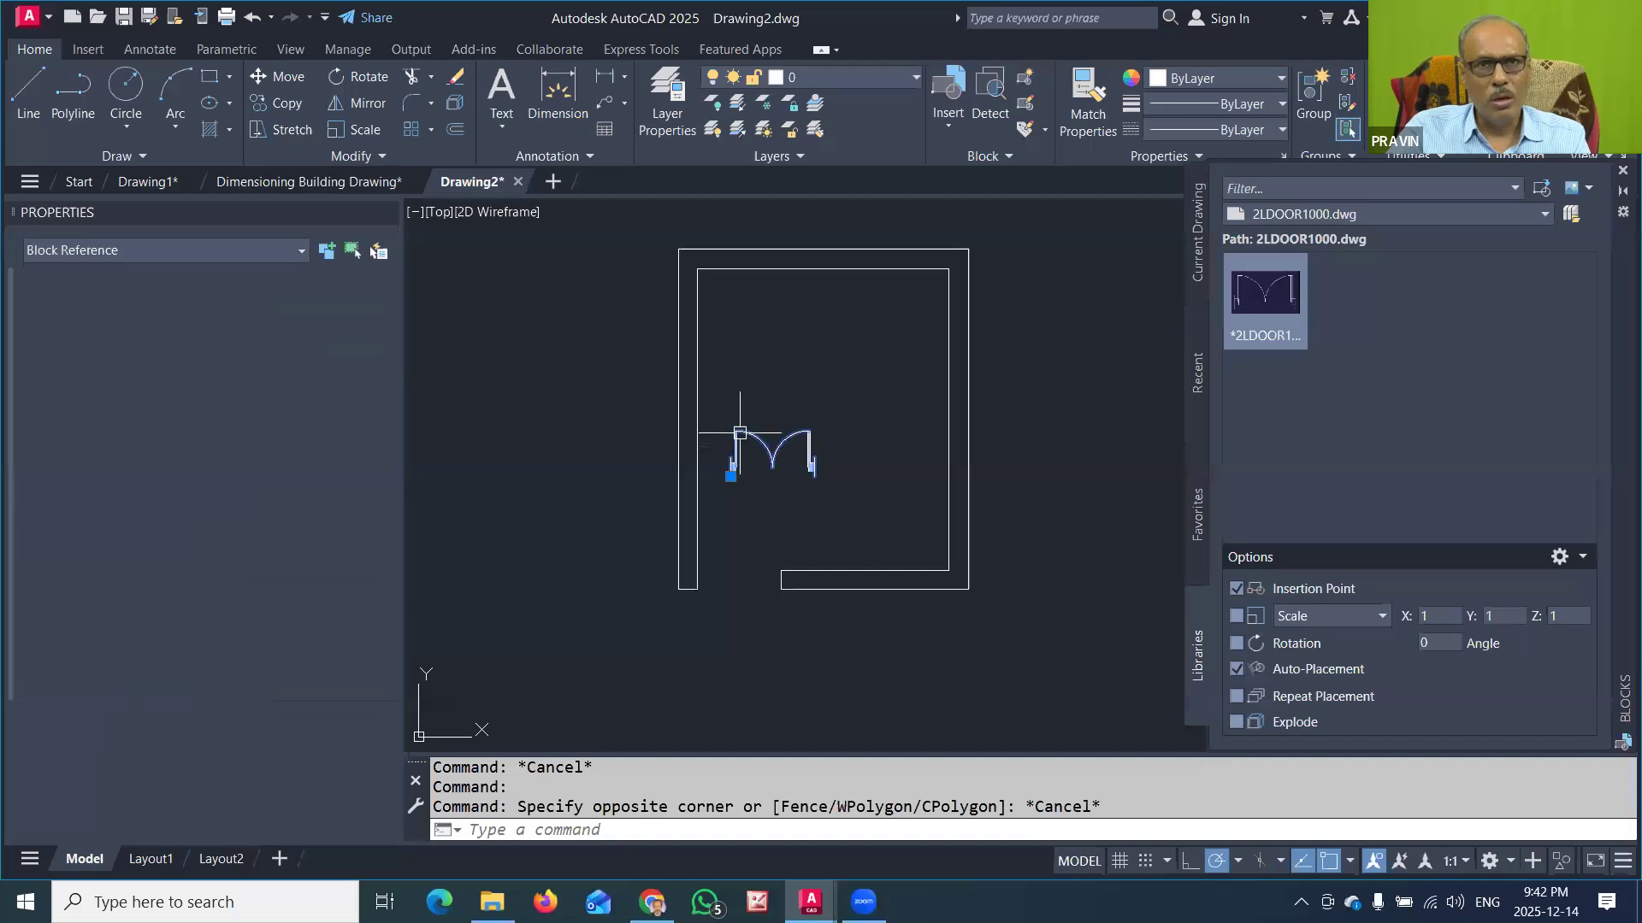
{"action": "left_click", "coordinate": [731, 476]}
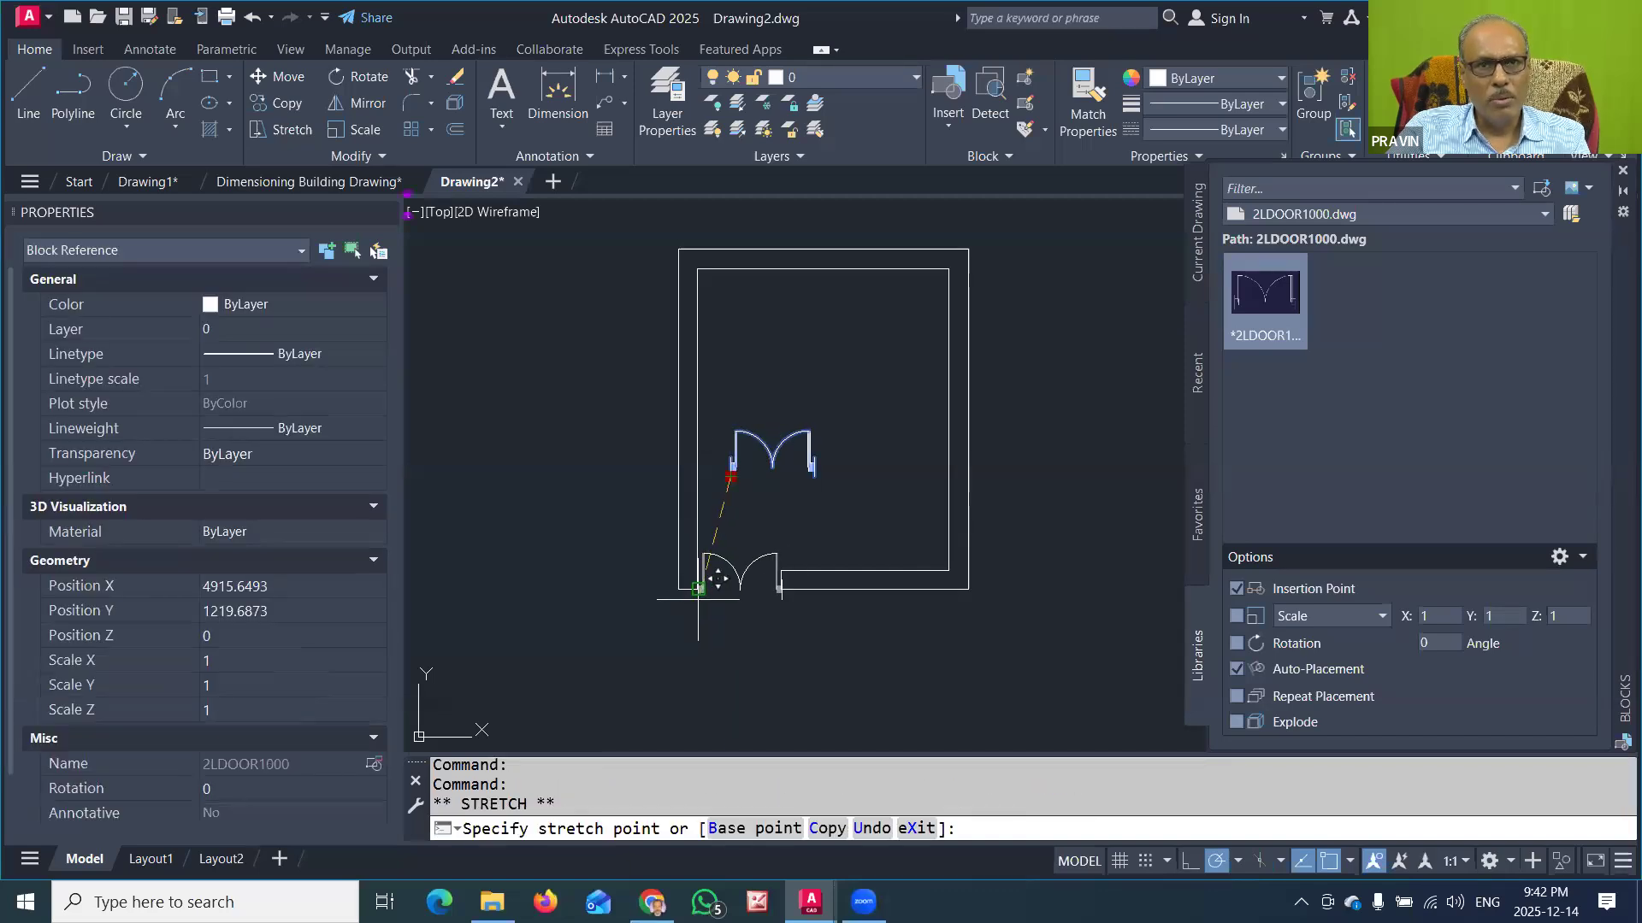
{"action": "left_click", "coordinate": [699, 589]}
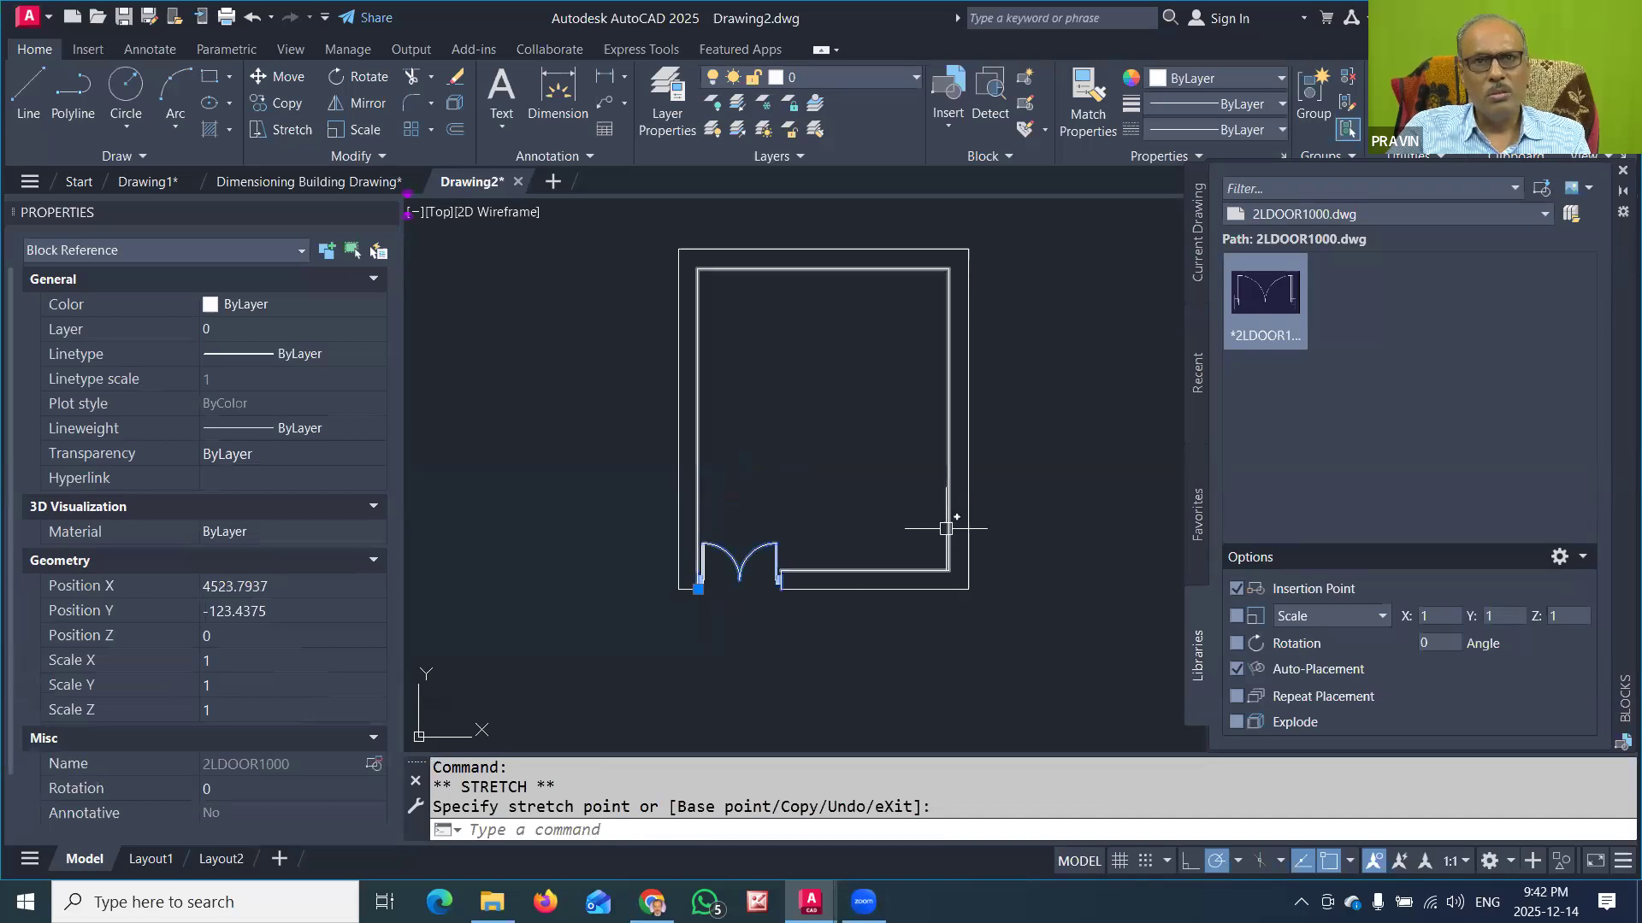
{"action": "key", "text": "Escape"}
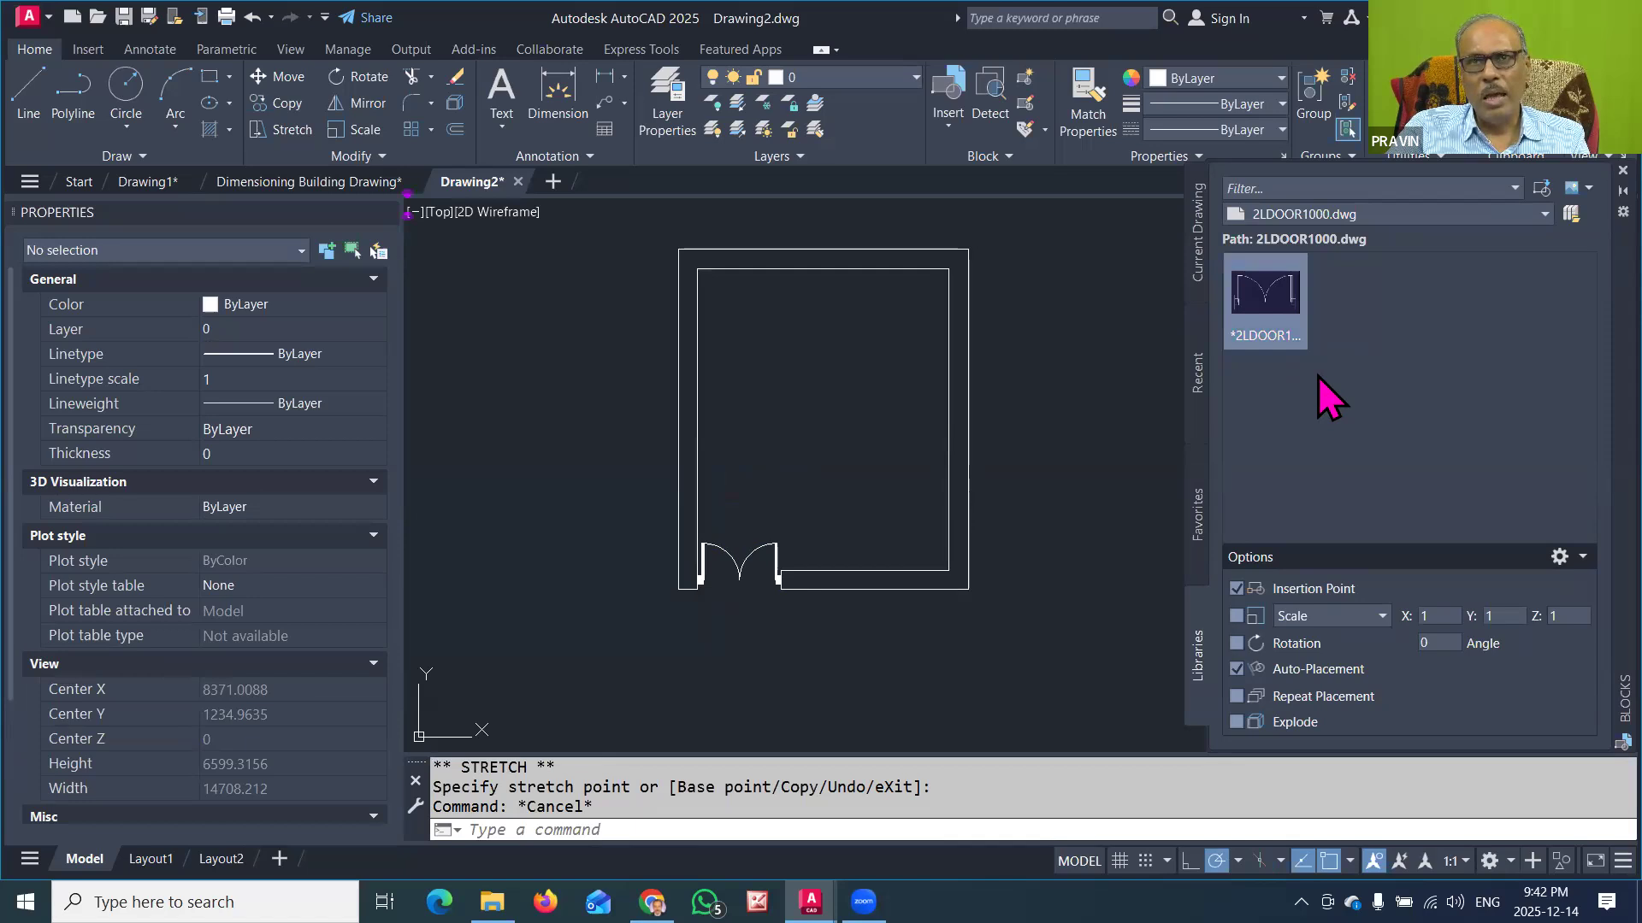
Step: Load 1LDOOR750.dwg from the ALL BLOCK folder as a block library and insert its single-leaf door block inside the room
{"action": "left_click", "coordinate": [949, 120]}
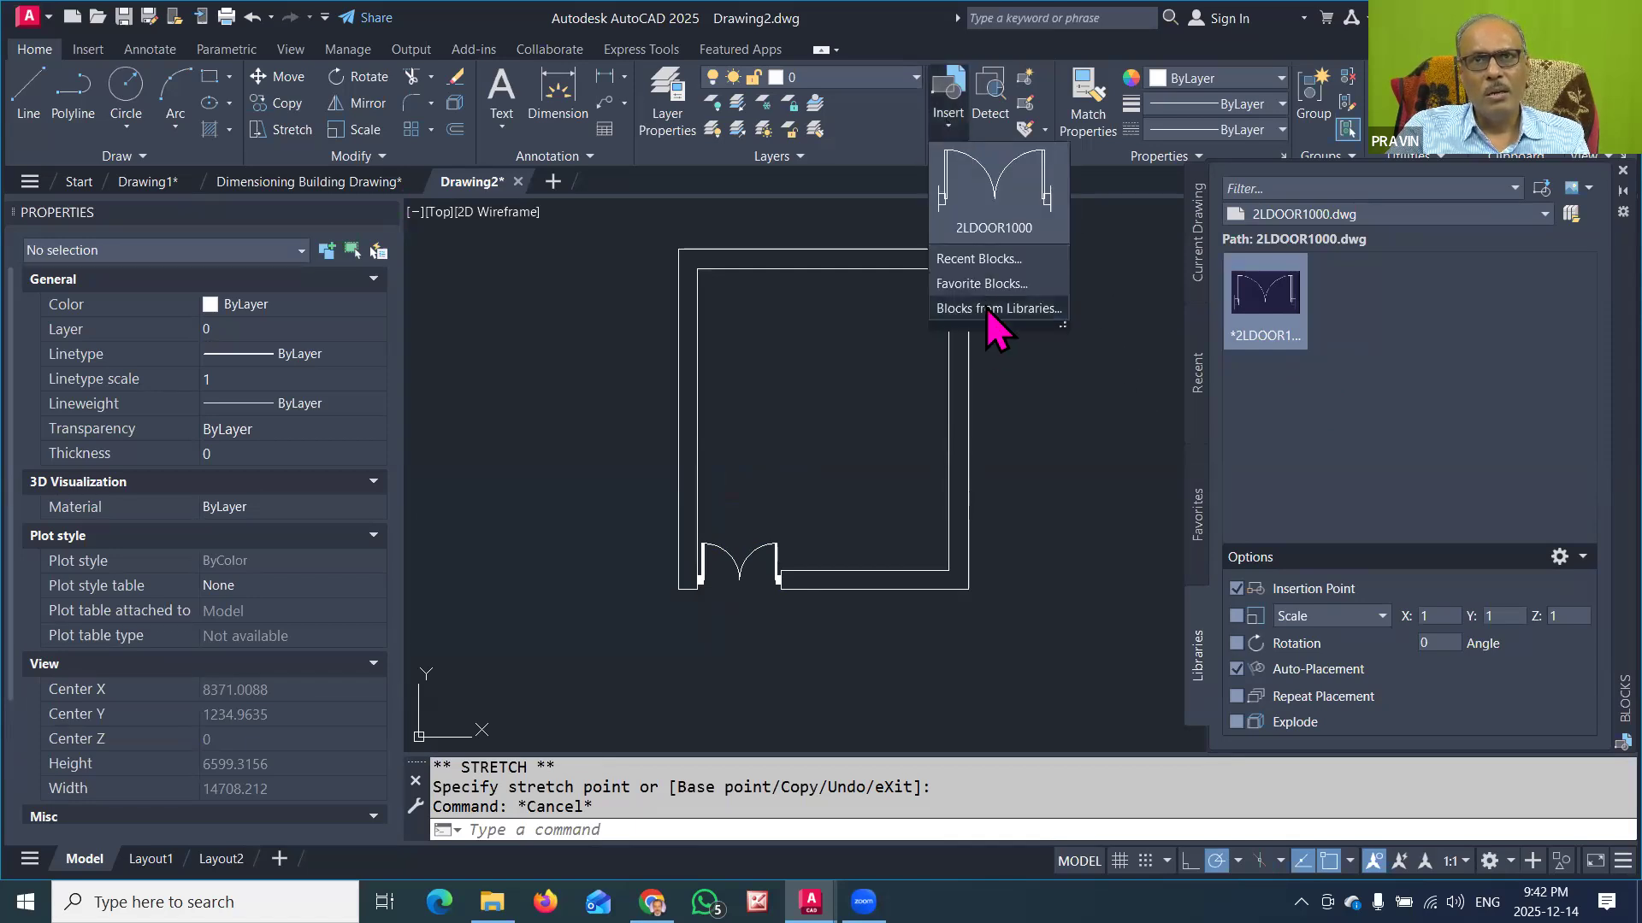
{"action": "left_click", "coordinate": [988, 309]}
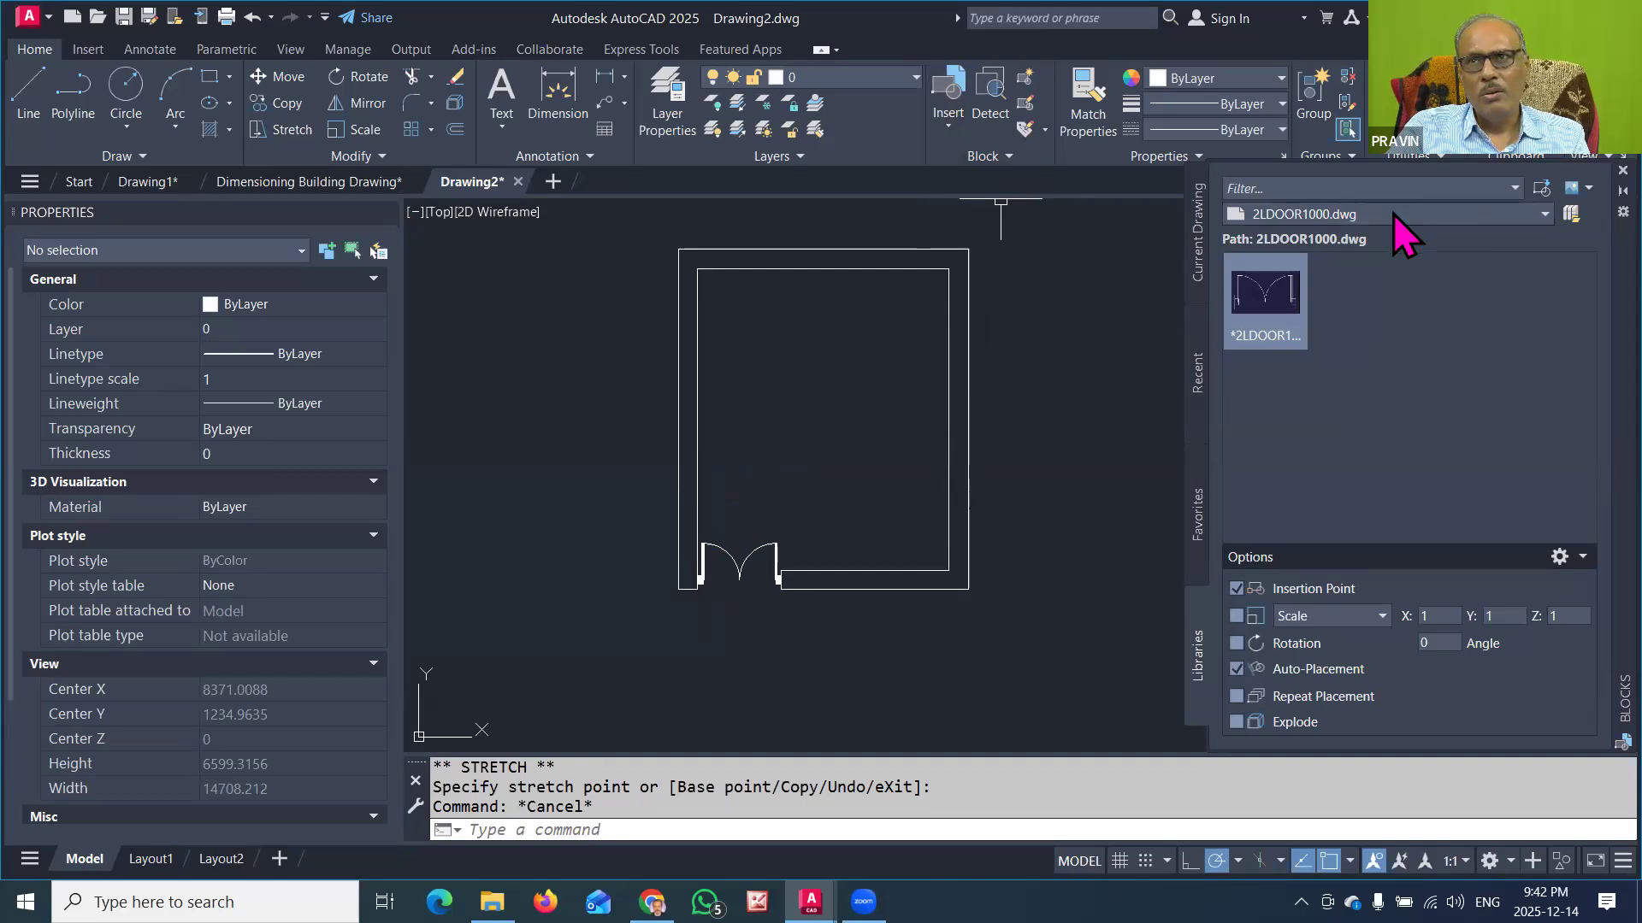
{"action": "left_click", "coordinate": [1518, 214]}
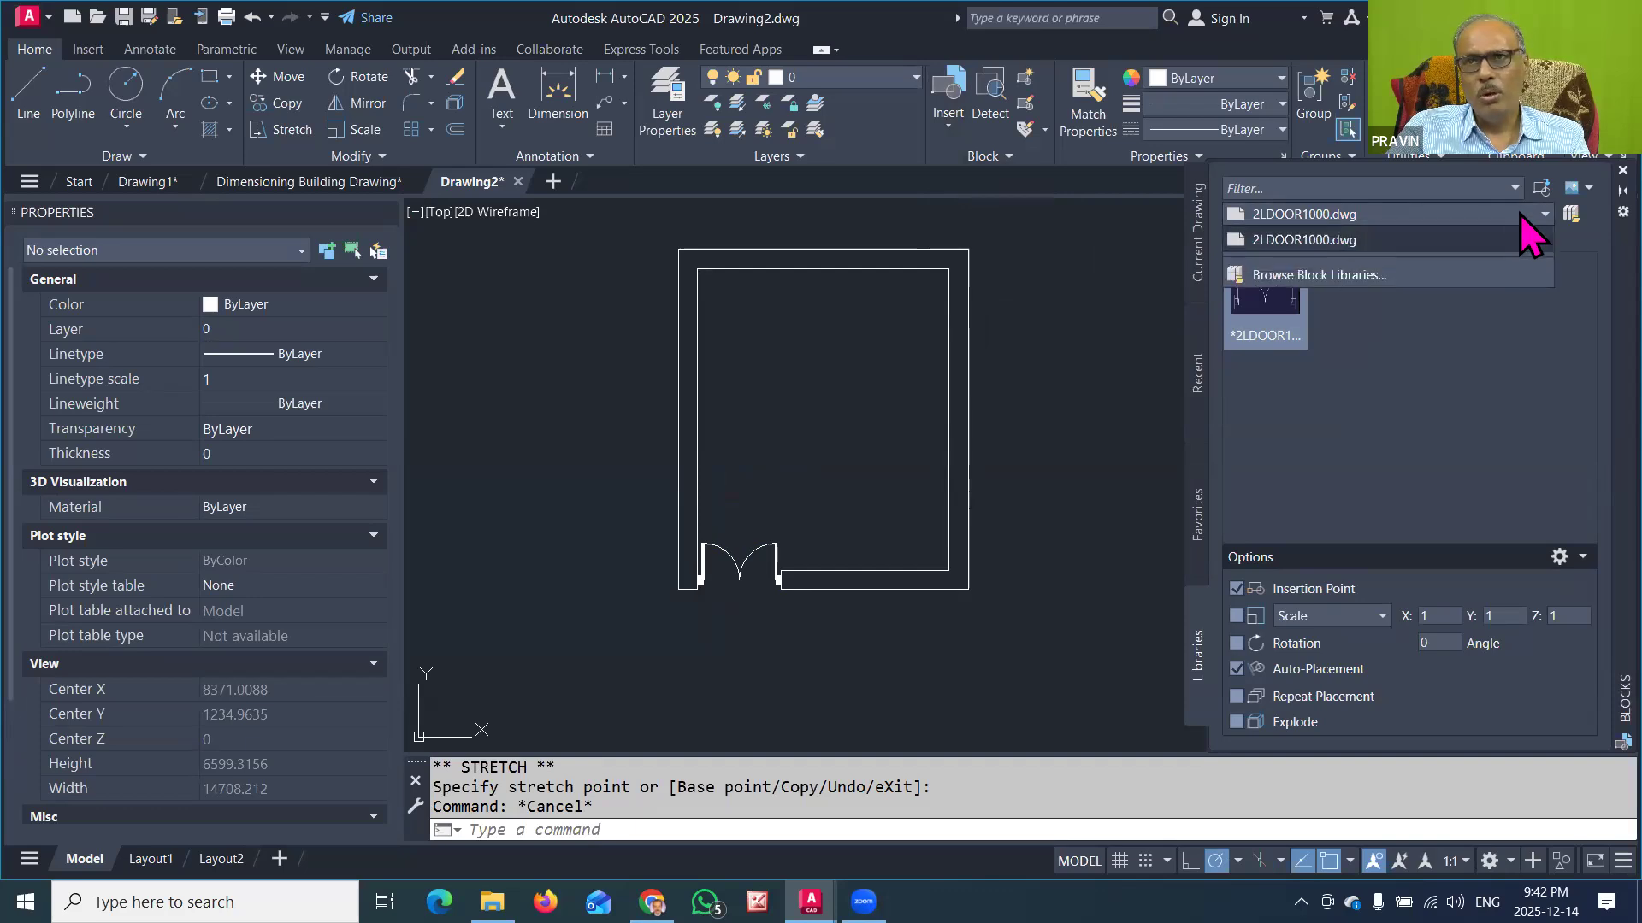
{"action": "left_click", "coordinate": [1513, 212]}
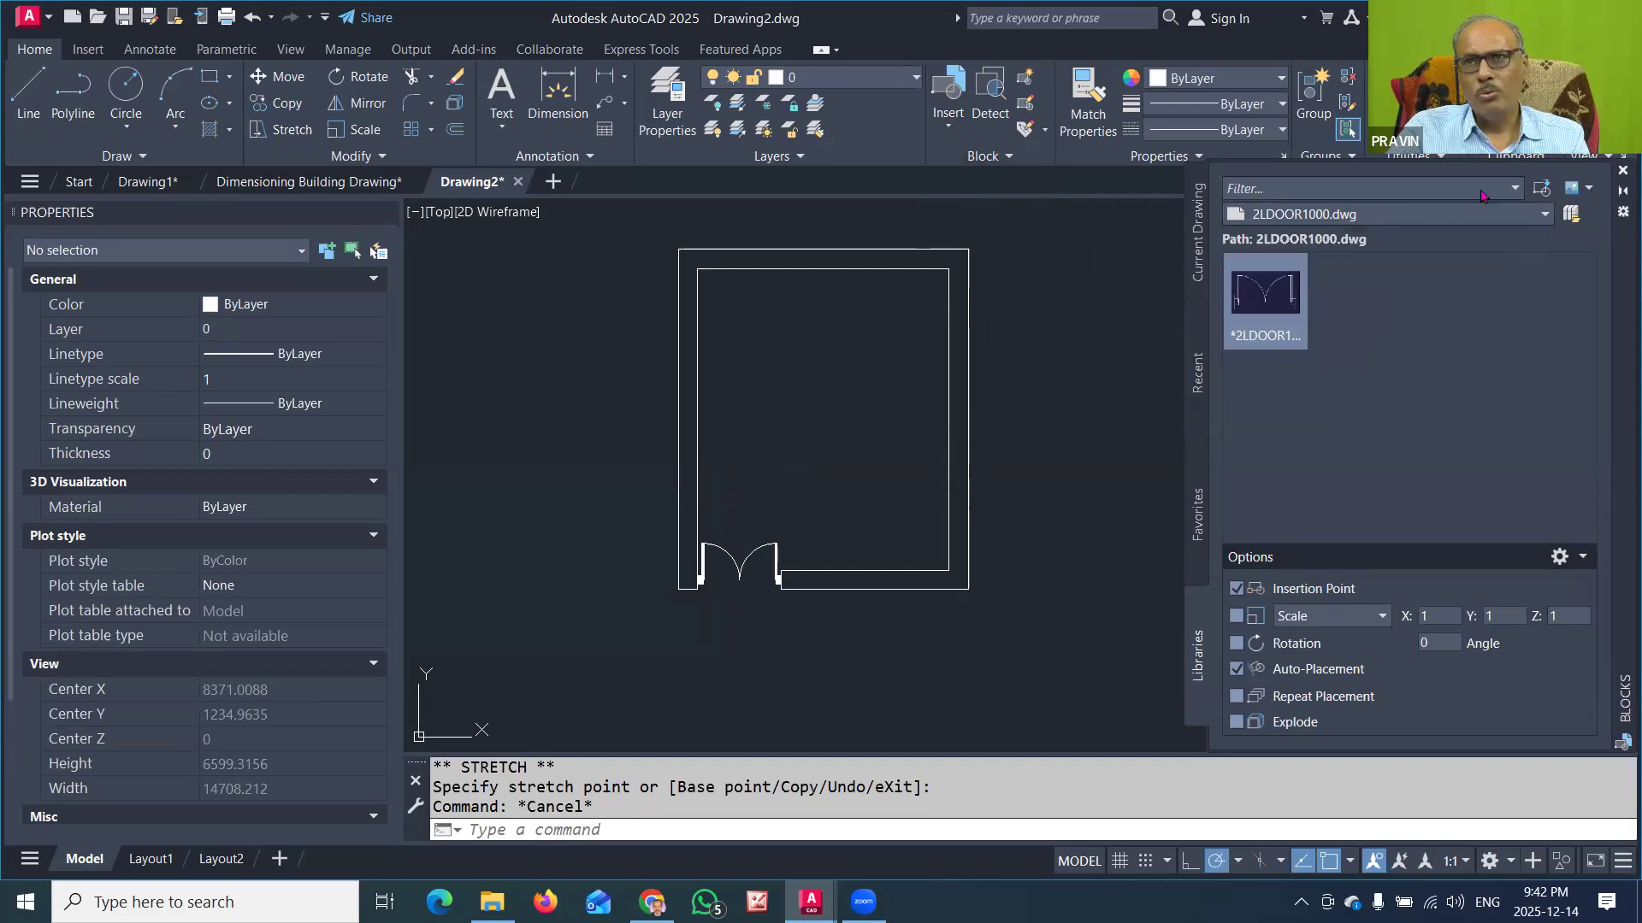
{"action": "left_click", "coordinate": [1451, 216]}
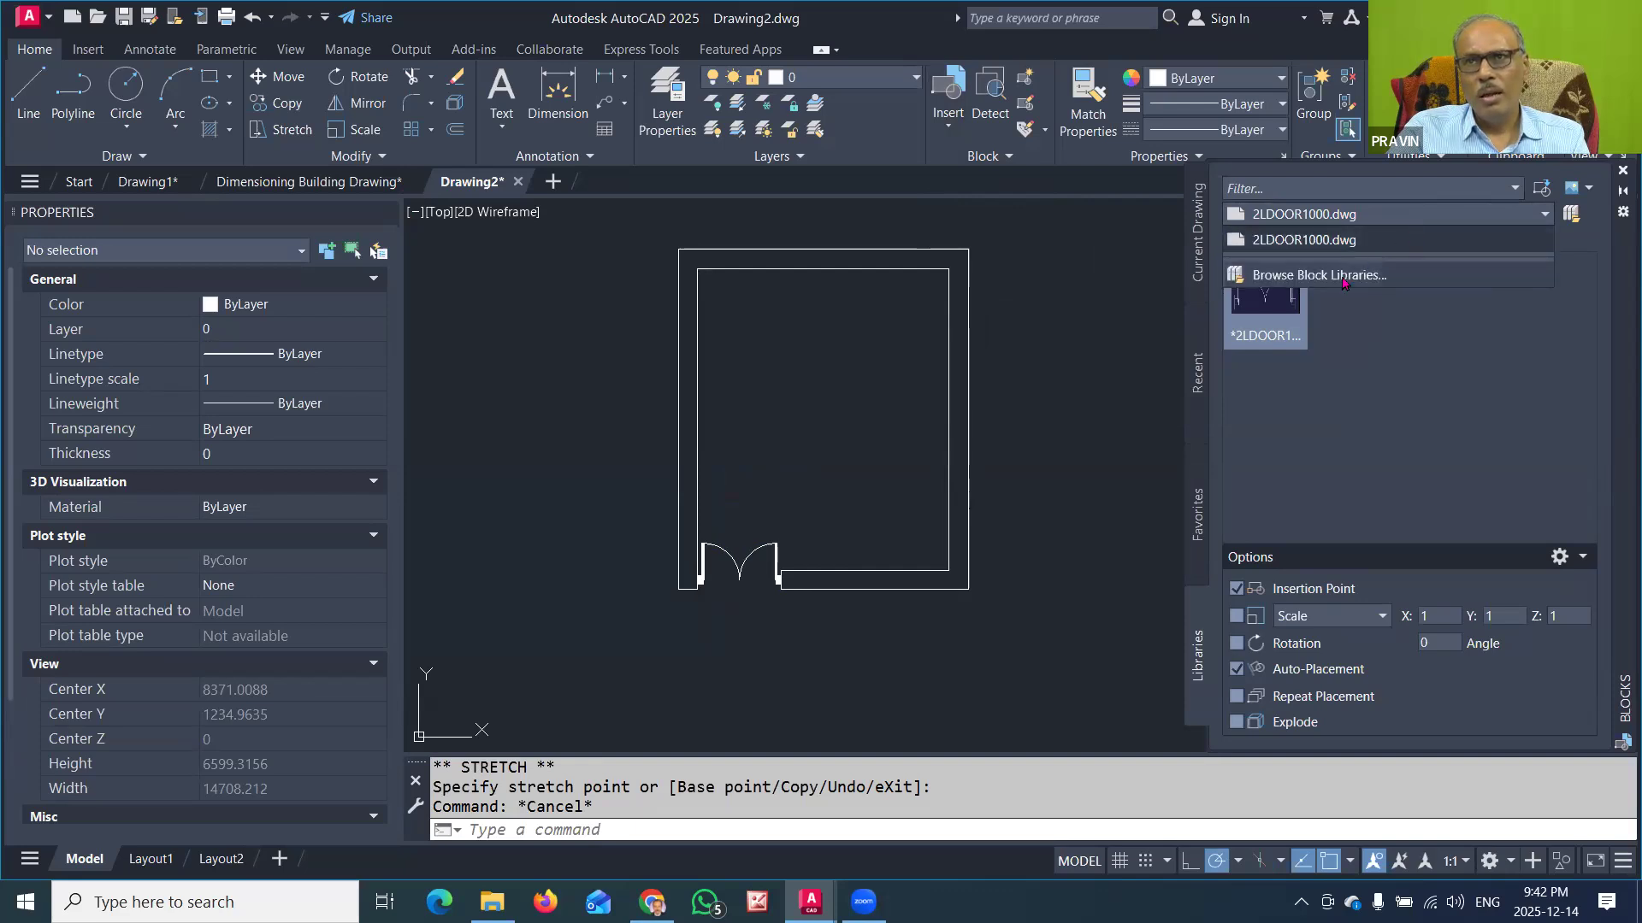
{"action": "left_click", "coordinate": [1345, 278]}
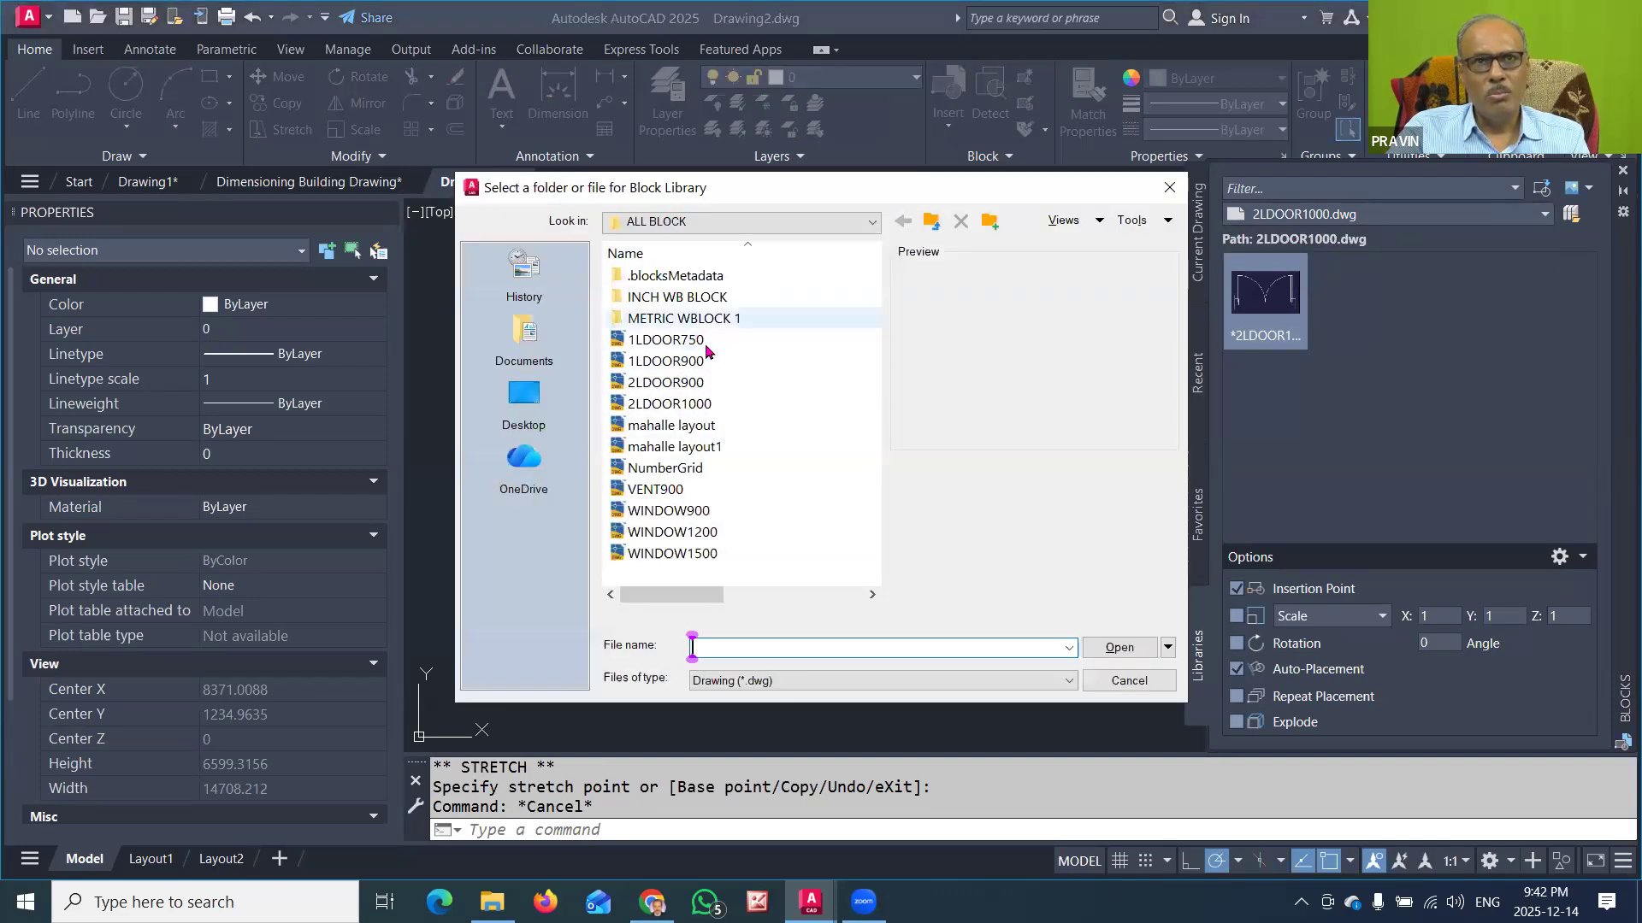
{"action": "left_click", "coordinate": [676, 340]}
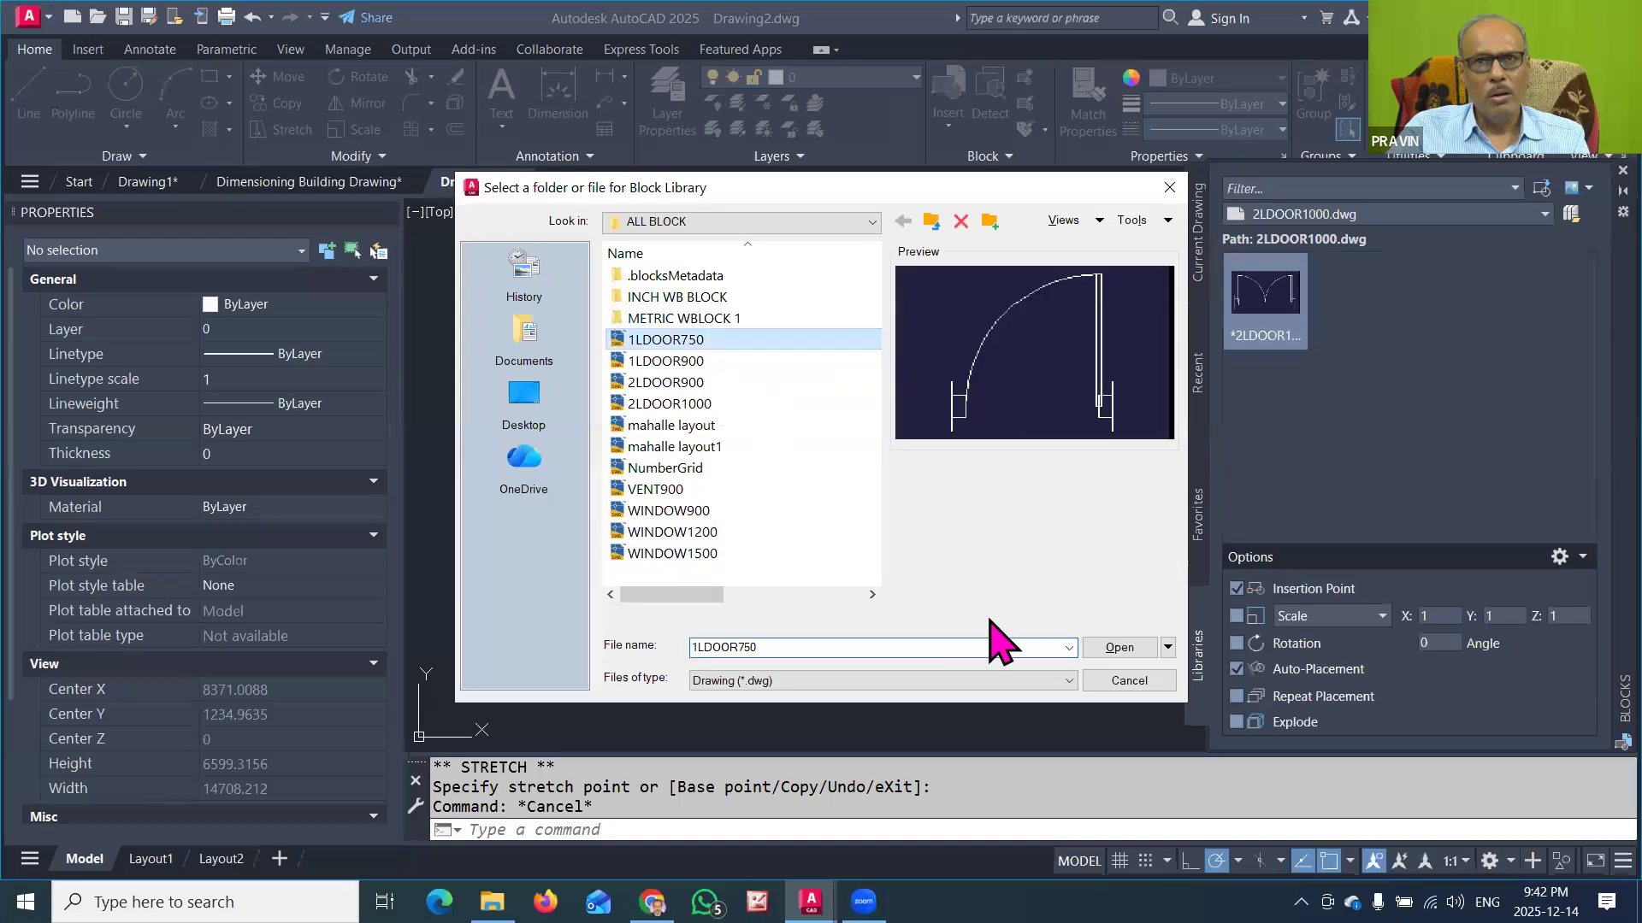
{"action": "left_click", "coordinate": [1116, 647]}
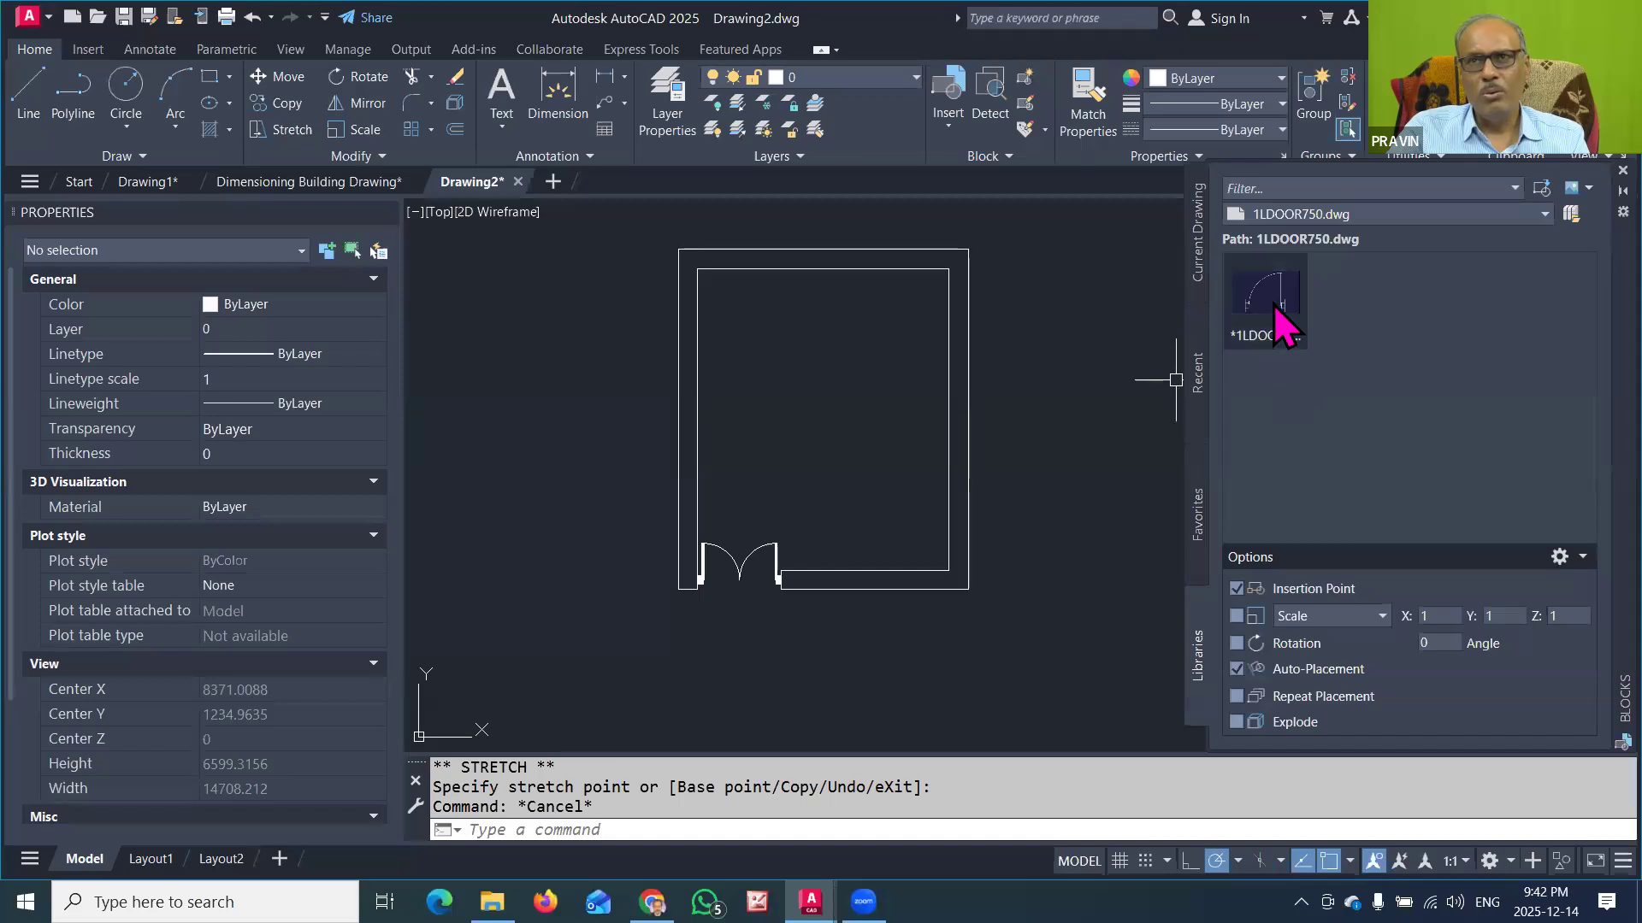
{"action": "mouse_move", "coordinate": [1277, 299]}
{"action": "left_mouse_down"}
{"action": "mouse_move", "coordinate": [904, 392]}
{"action": "mouse_move", "coordinate": [890, 419]}
{"action": "left_mouse_up"}
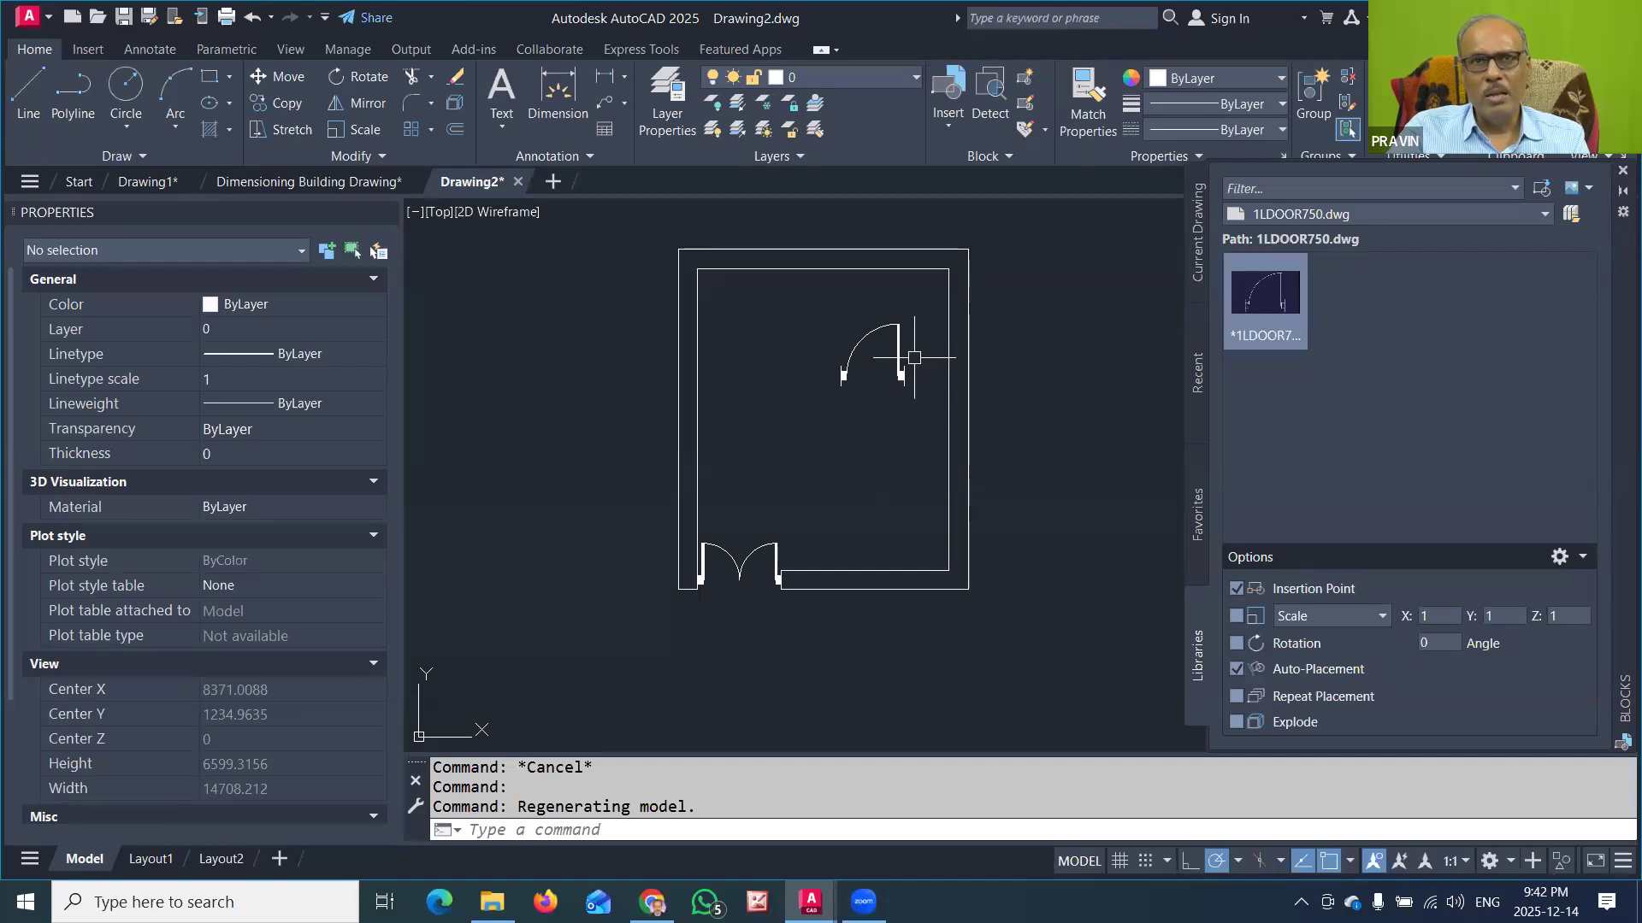
Step: Delete the single-leaf door block from the room and load WINDOW1200.dwg from the ALL BLOCK folder as a block library
{"action": "left_click", "coordinate": [904, 377]}
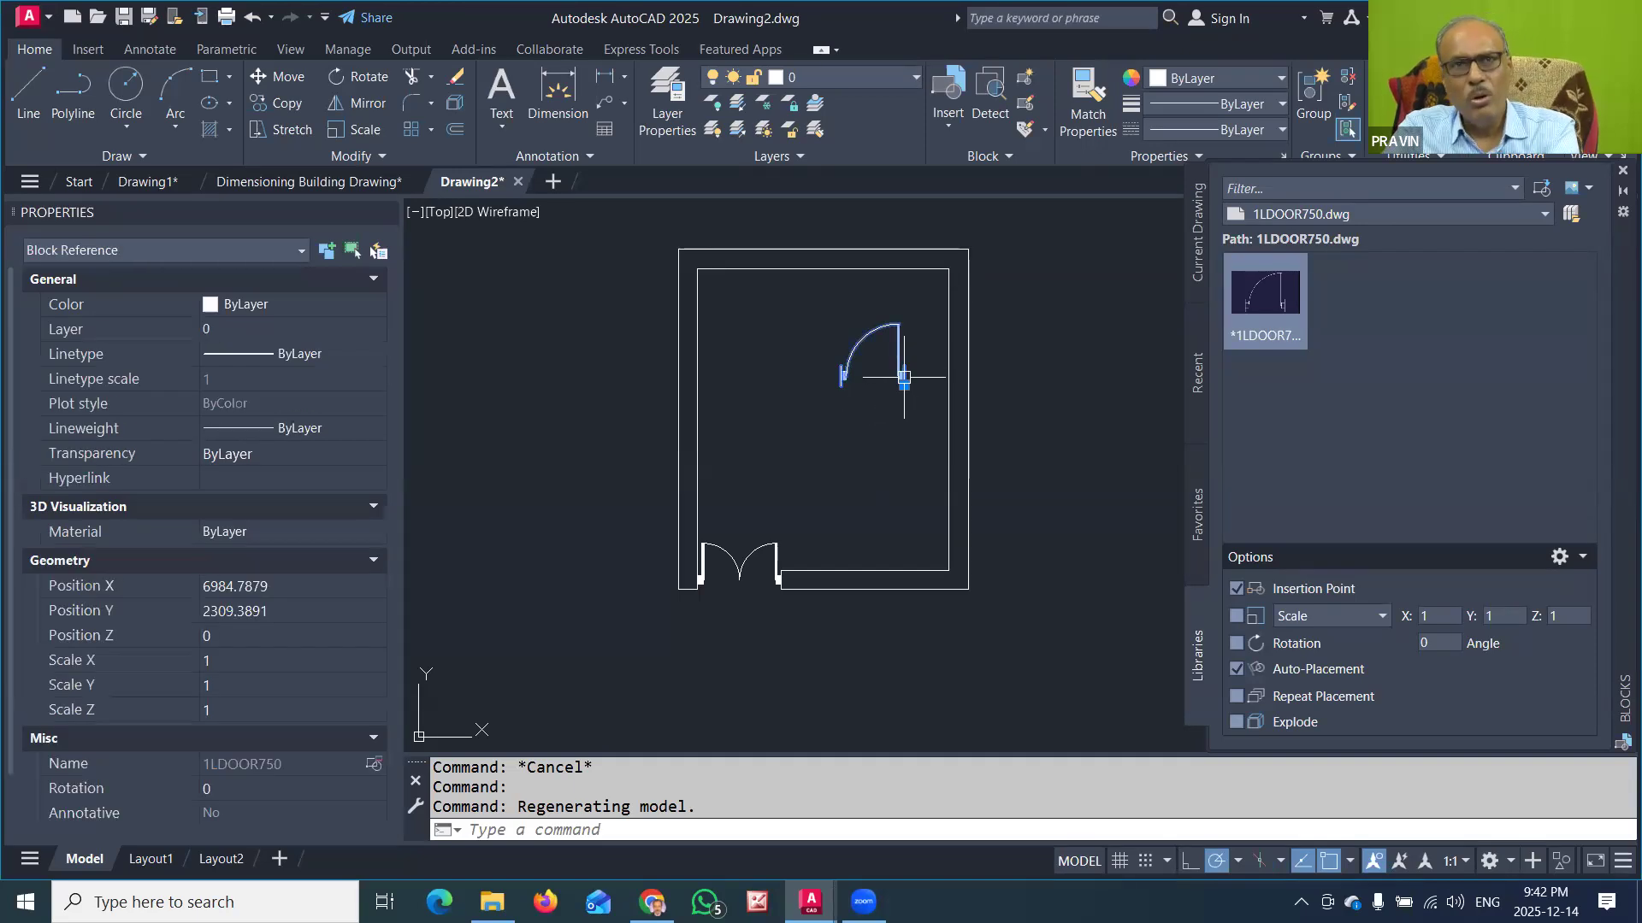
{"action": "key", "text": "Delete"}
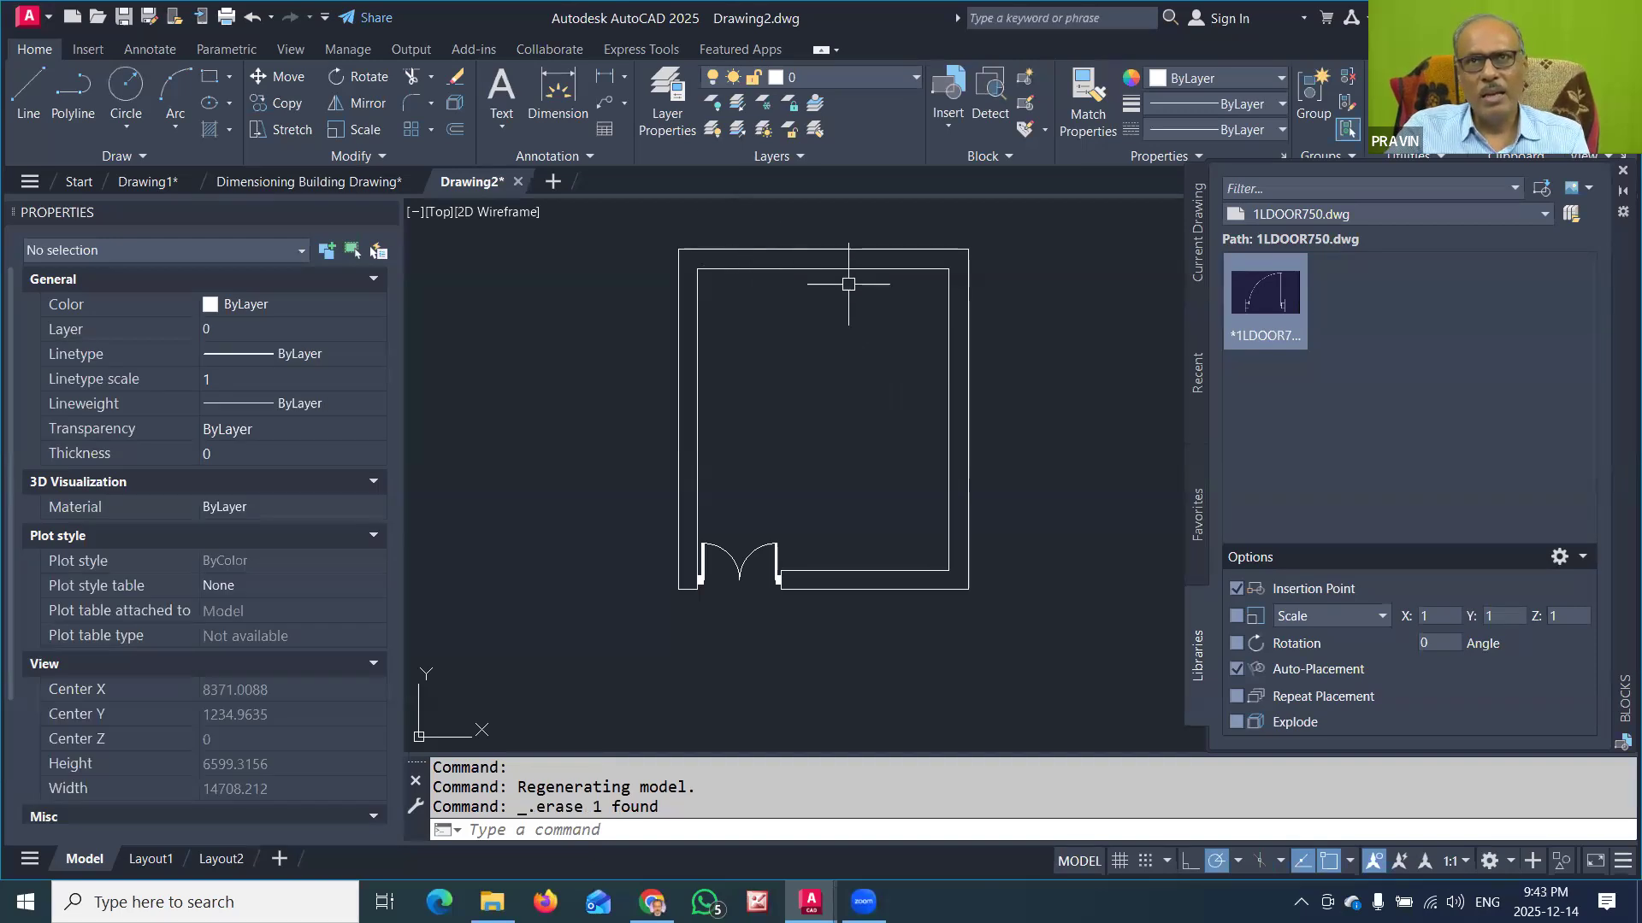
{"action": "left_click", "coordinate": [949, 128]}
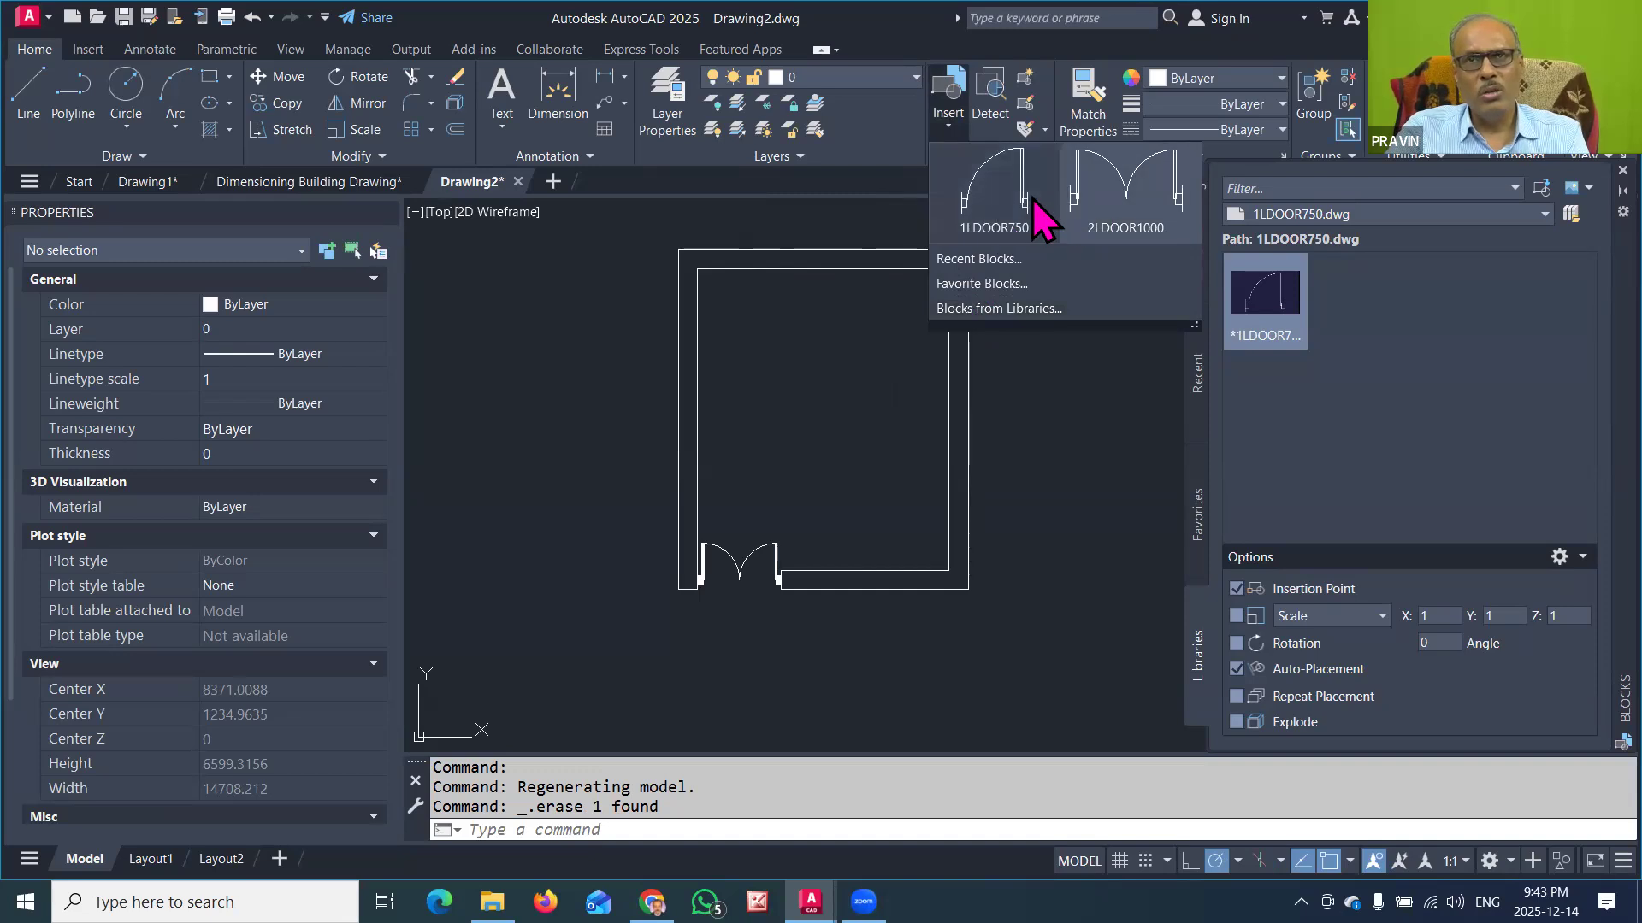
{"action": "left_click", "coordinate": [1018, 309]}
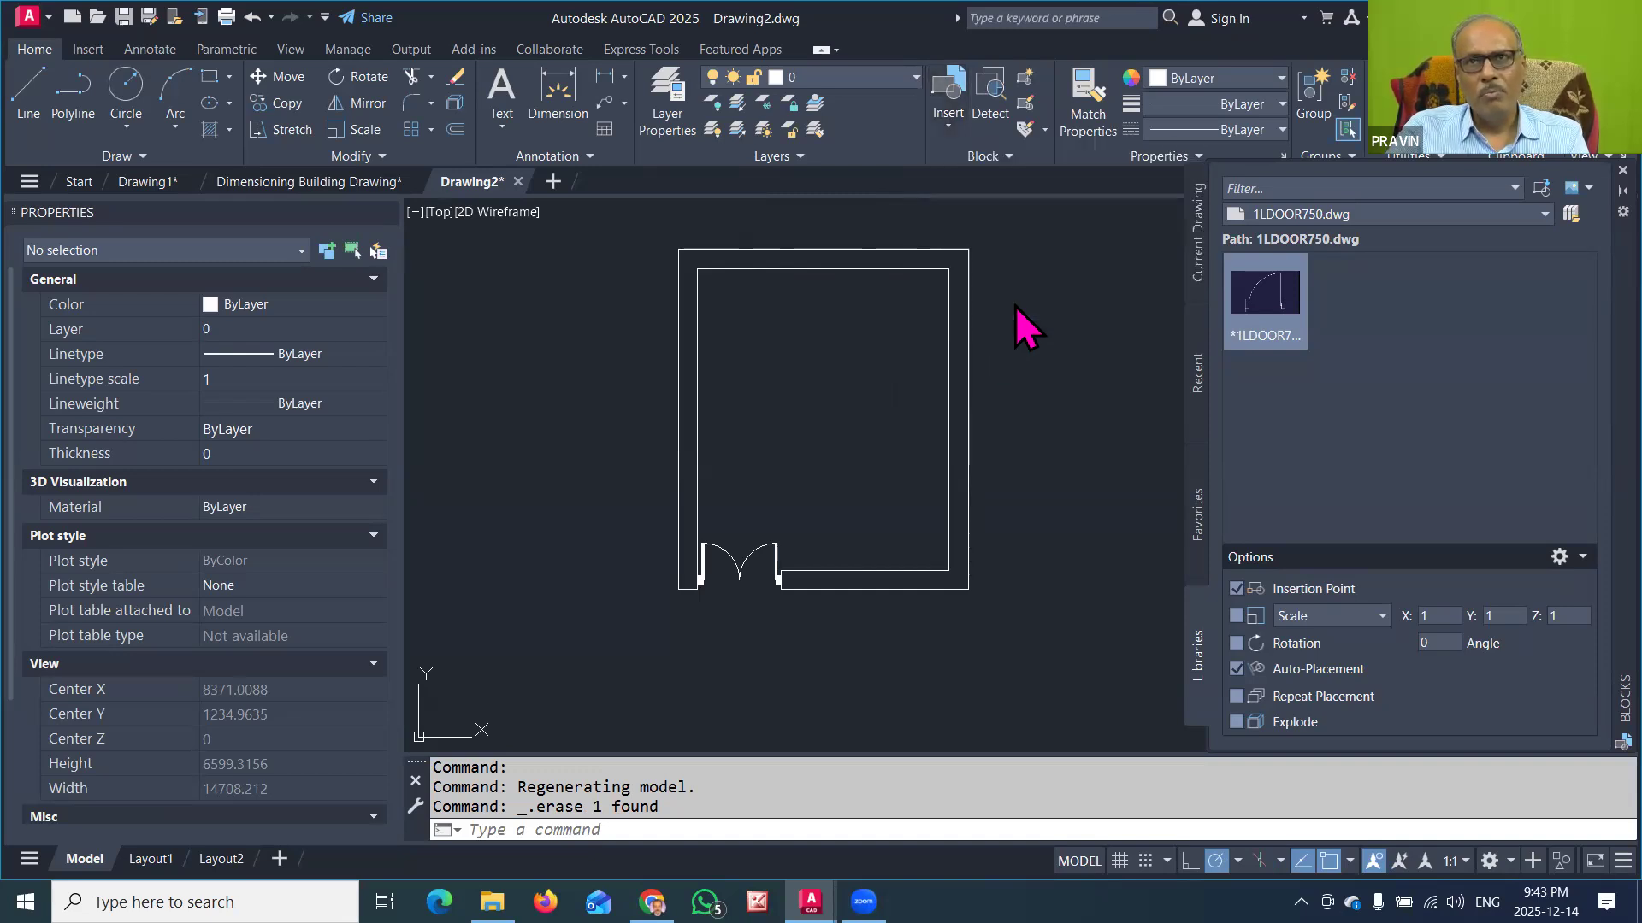
{"action": "left_click", "coordinate": [1380, 221]}
{"action": "left_click", "coordinate": [1383, 219]}
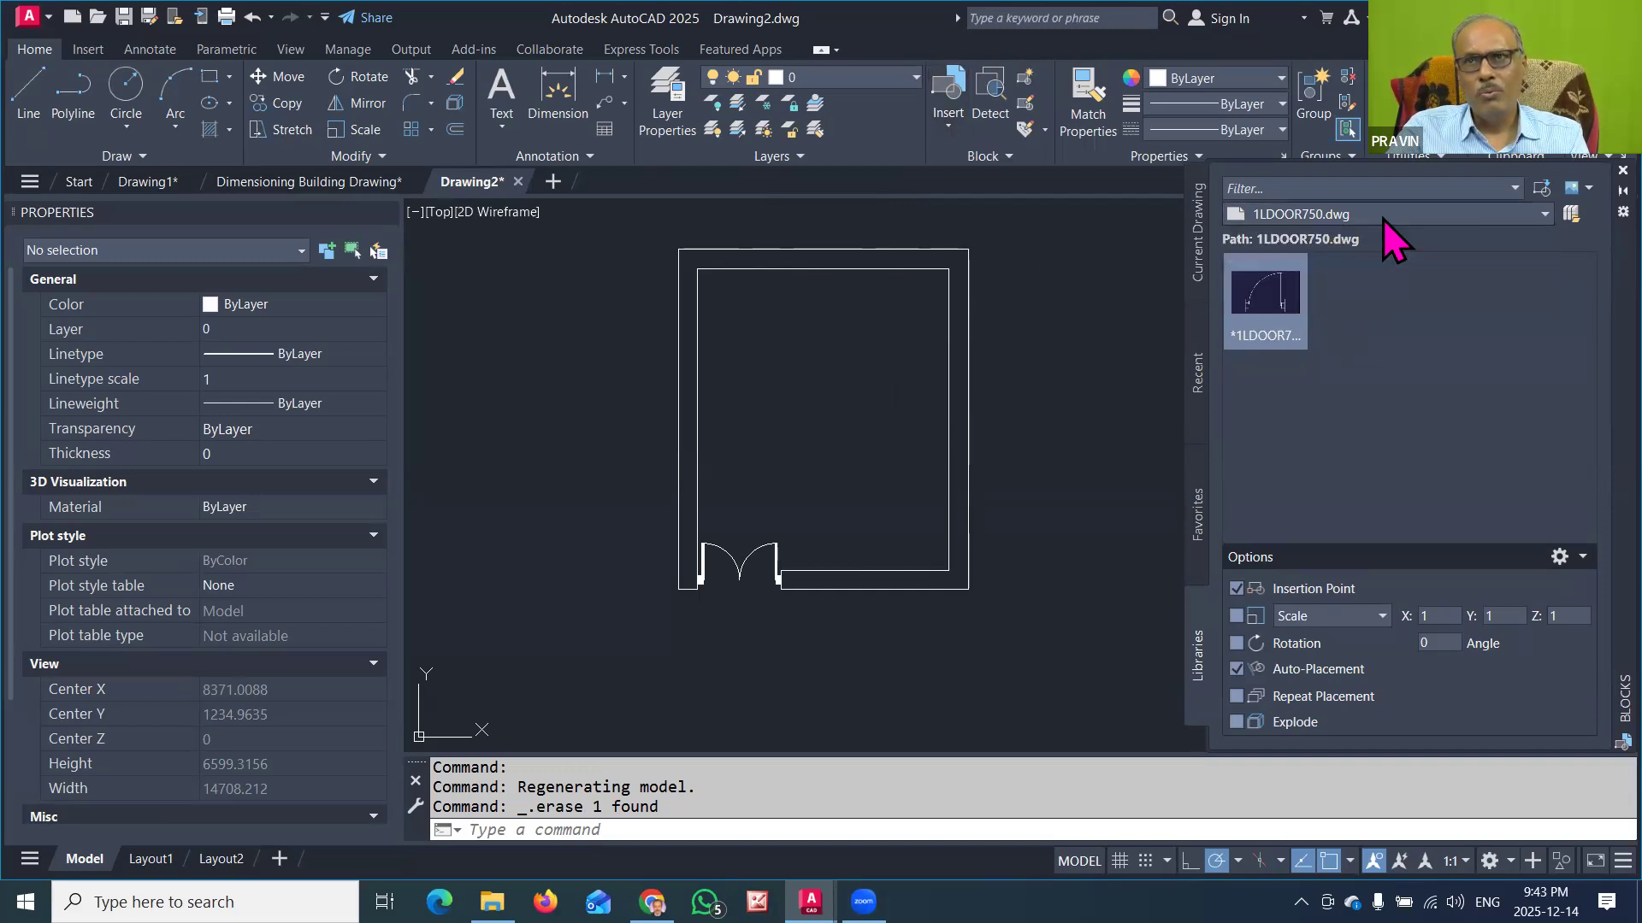
{"action": "left_click", "coordinate": [1383, 219]}
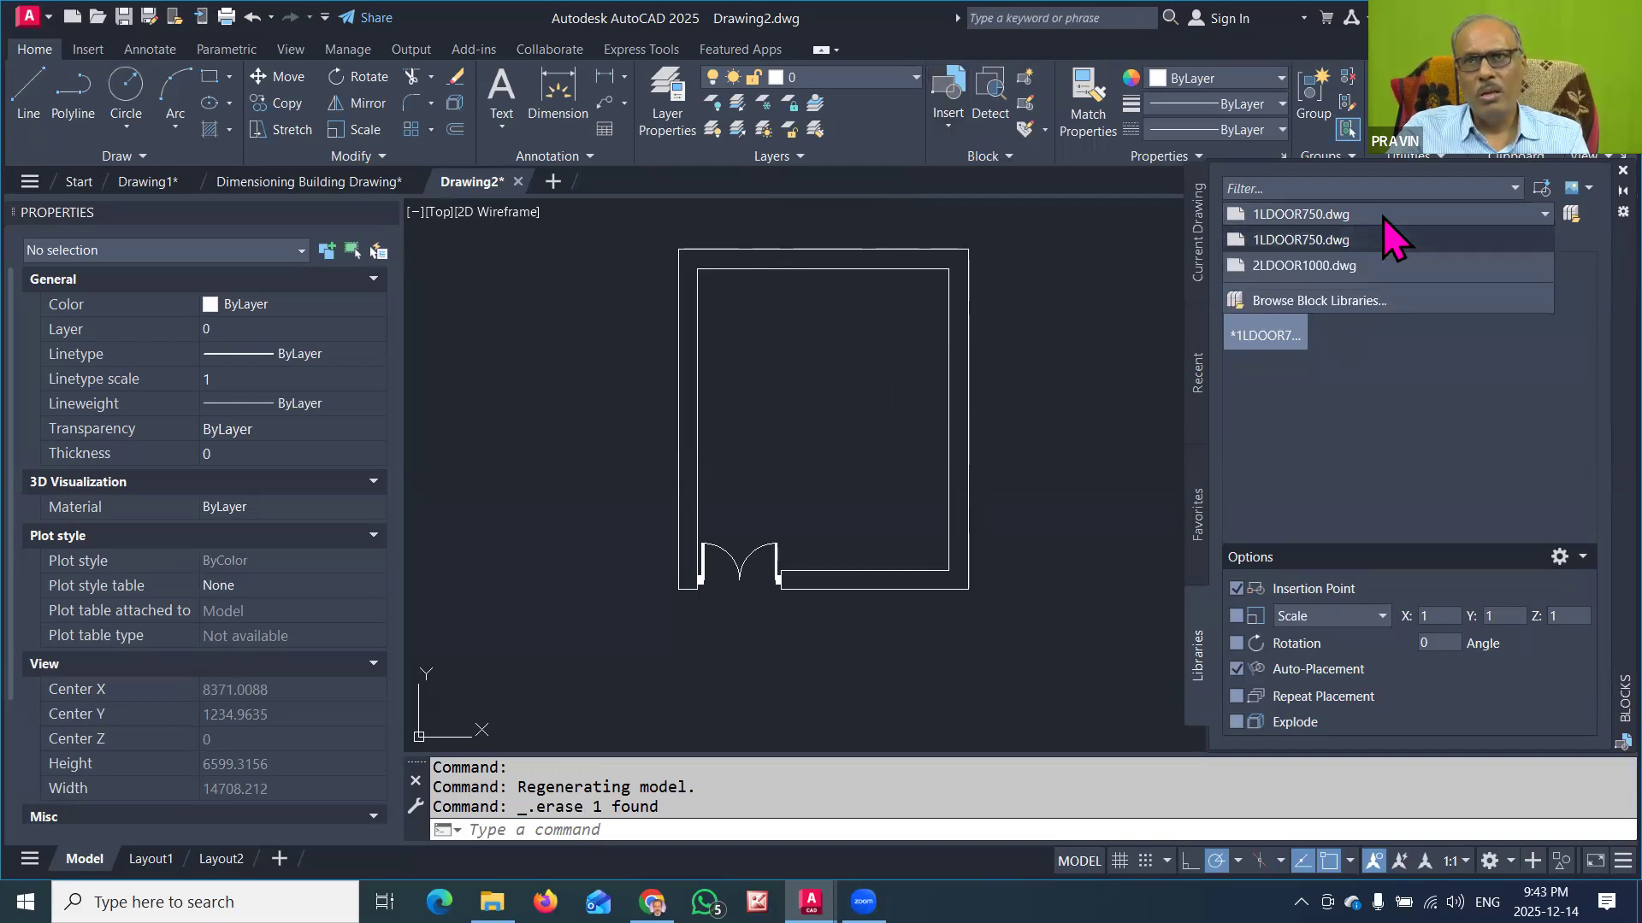
{"action": "left_click", "coordinate": [1308, 301]}
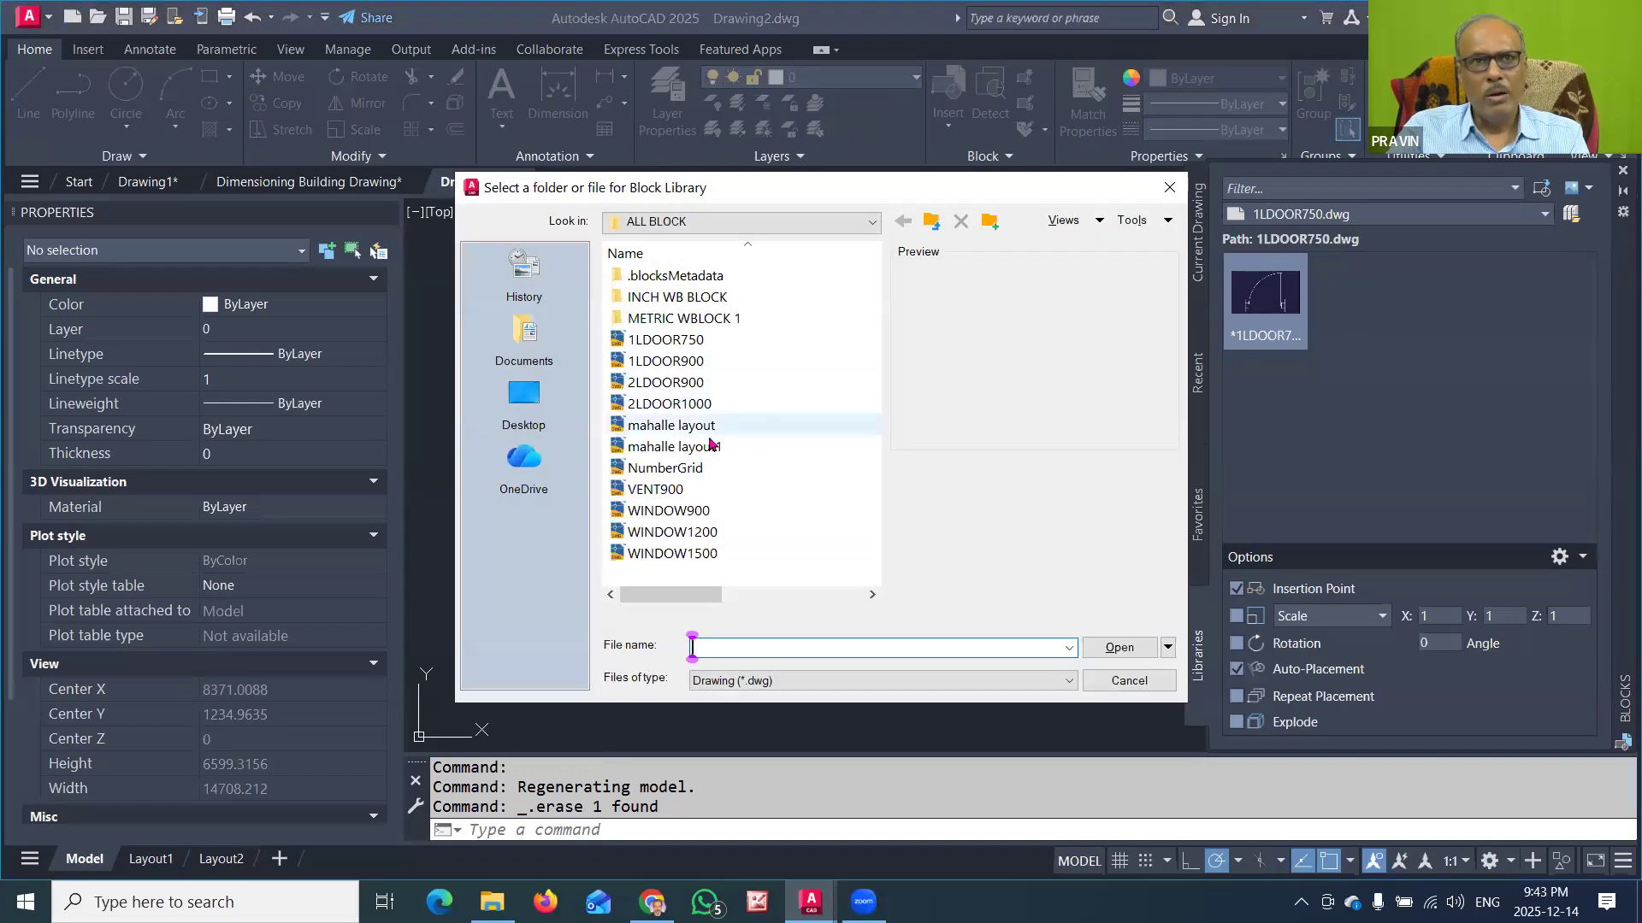
{"action": "left_click", "coordinate": [675, 533]}
{"action": "left_click", "coordinate": [1113, 648]}
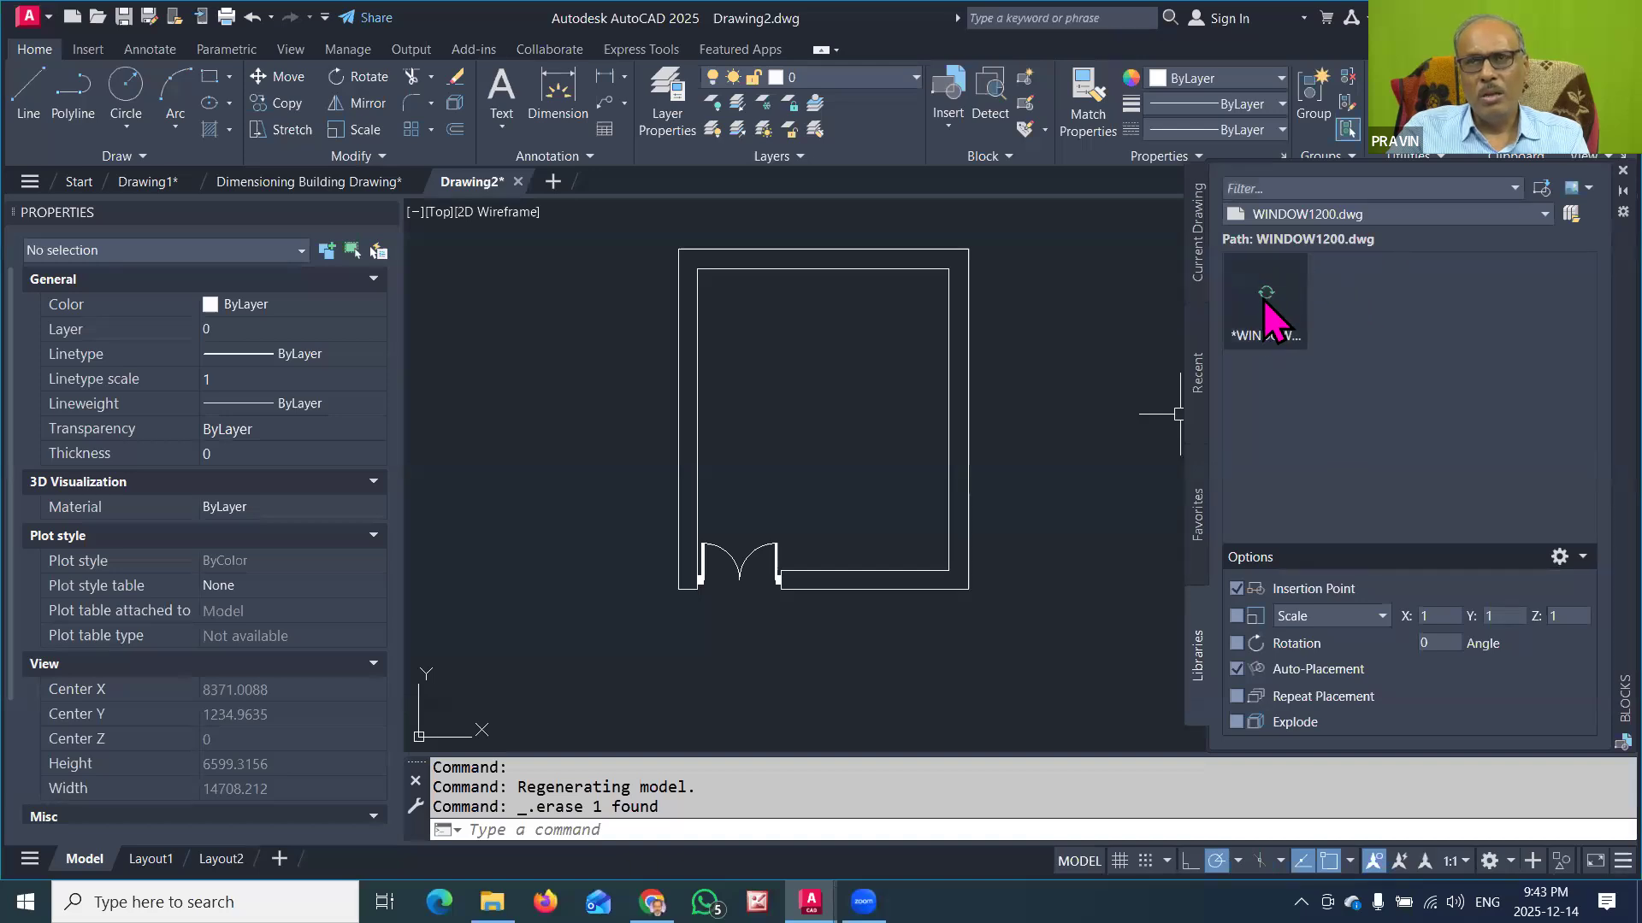
Step: Insert the WINDOW1200 block and move it by its insertion point into the lower wall, between the double door and the right corner
{"action": "left_click", "coordinate": [1281, 335]}
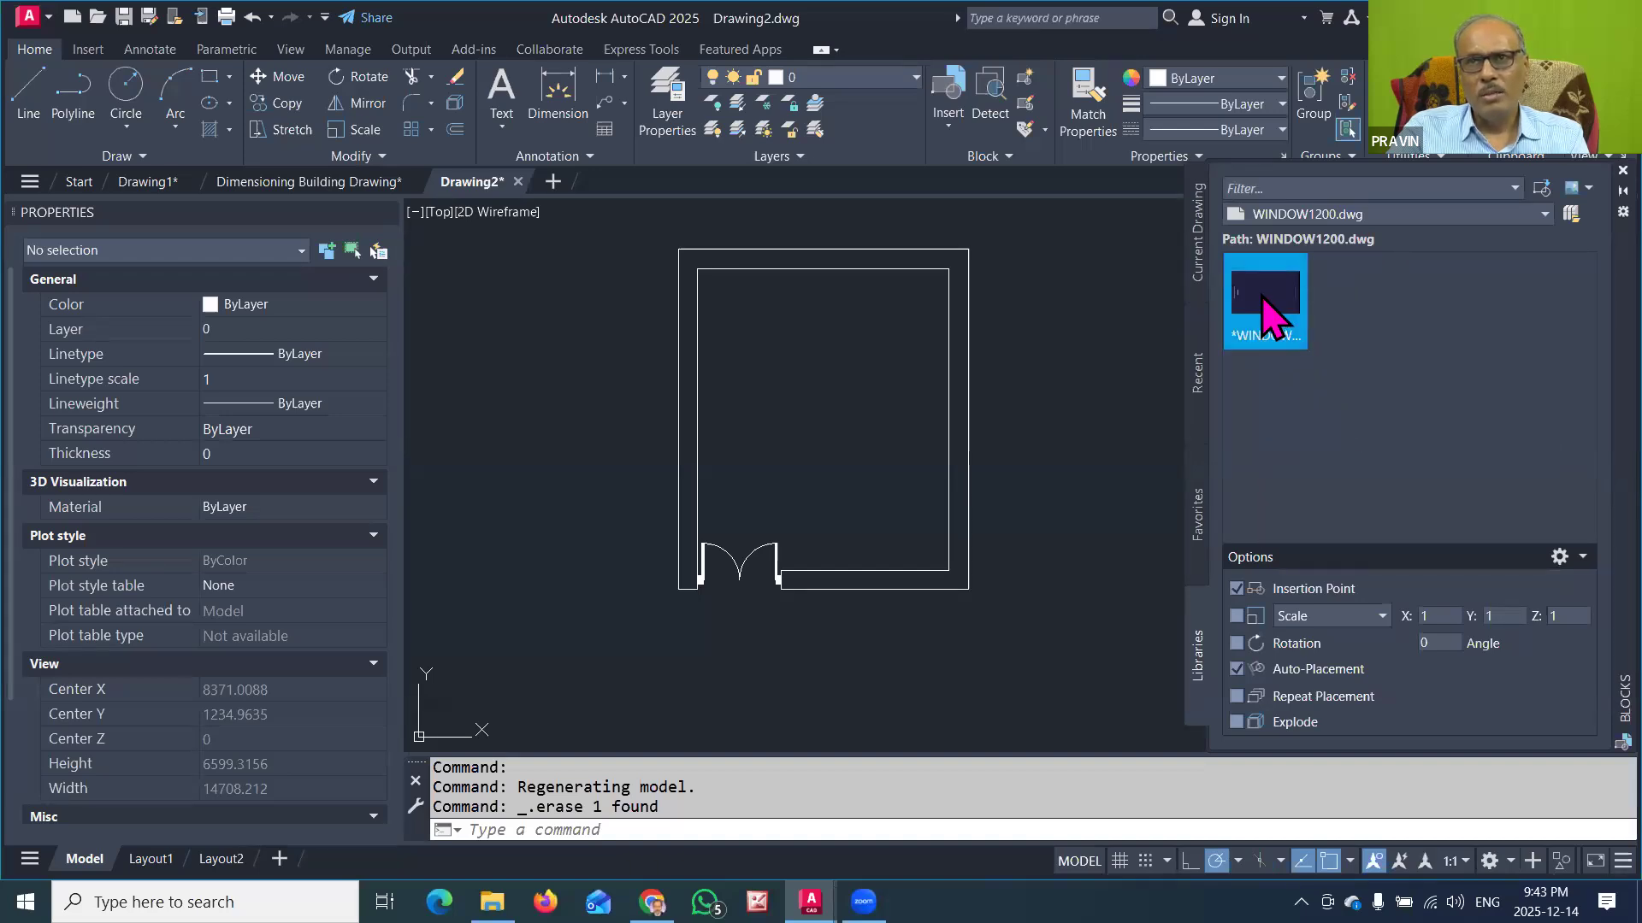
{"action": "left_click_drag", "start_coordinate": [1256, 305], "coordinate": [1048, 482]}
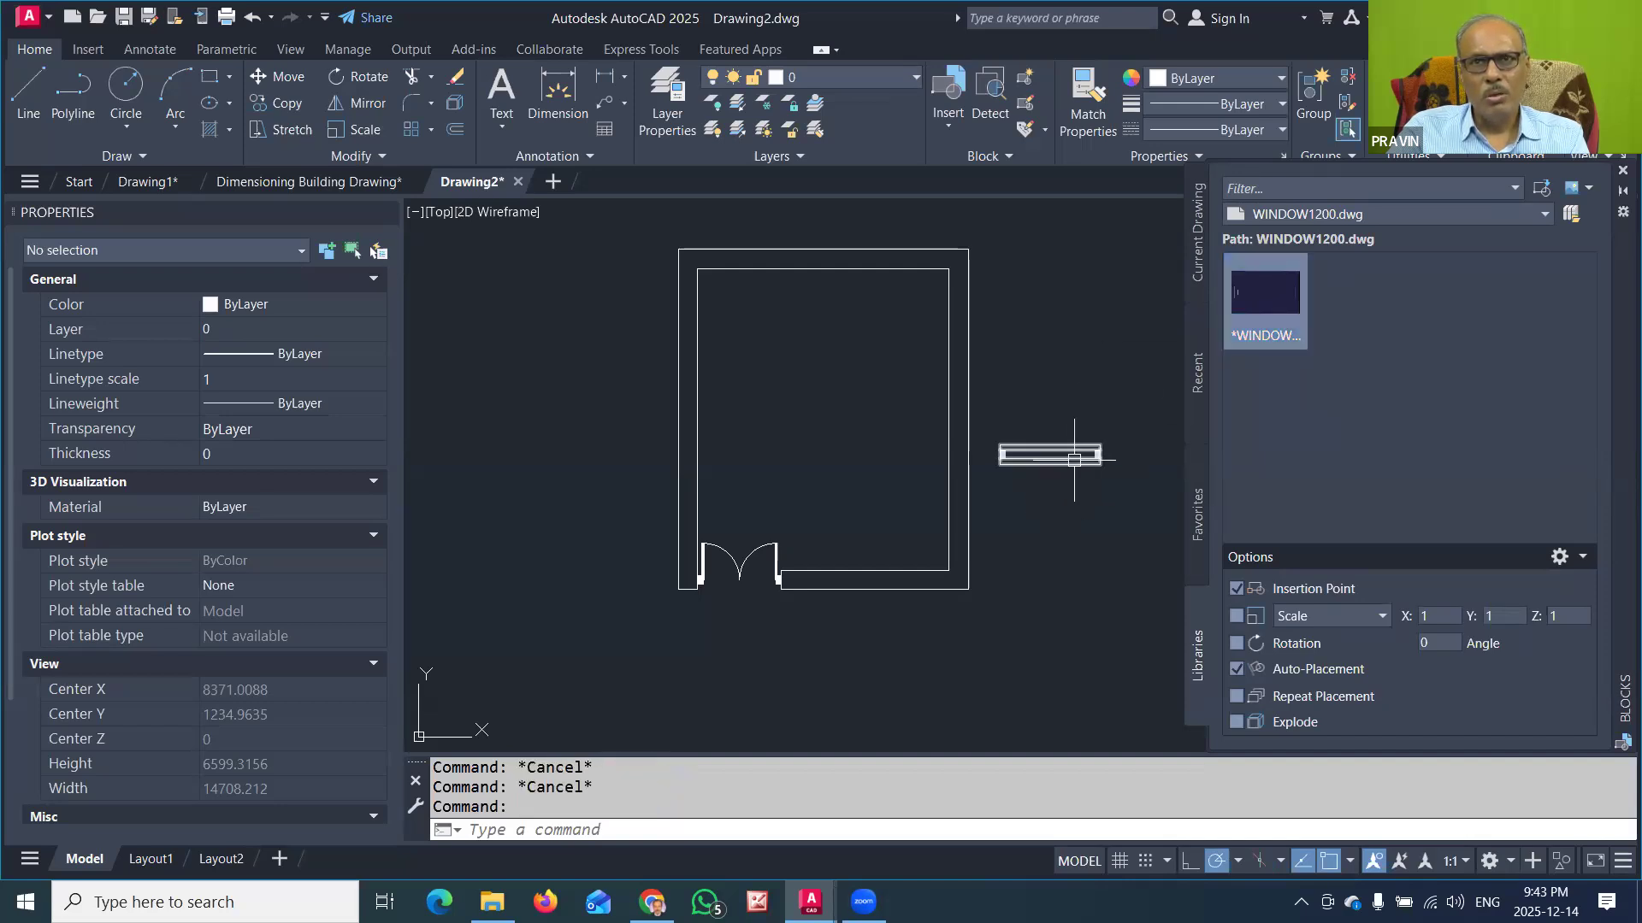
{"action": "left_click", "coordinate": [1066, 462]}
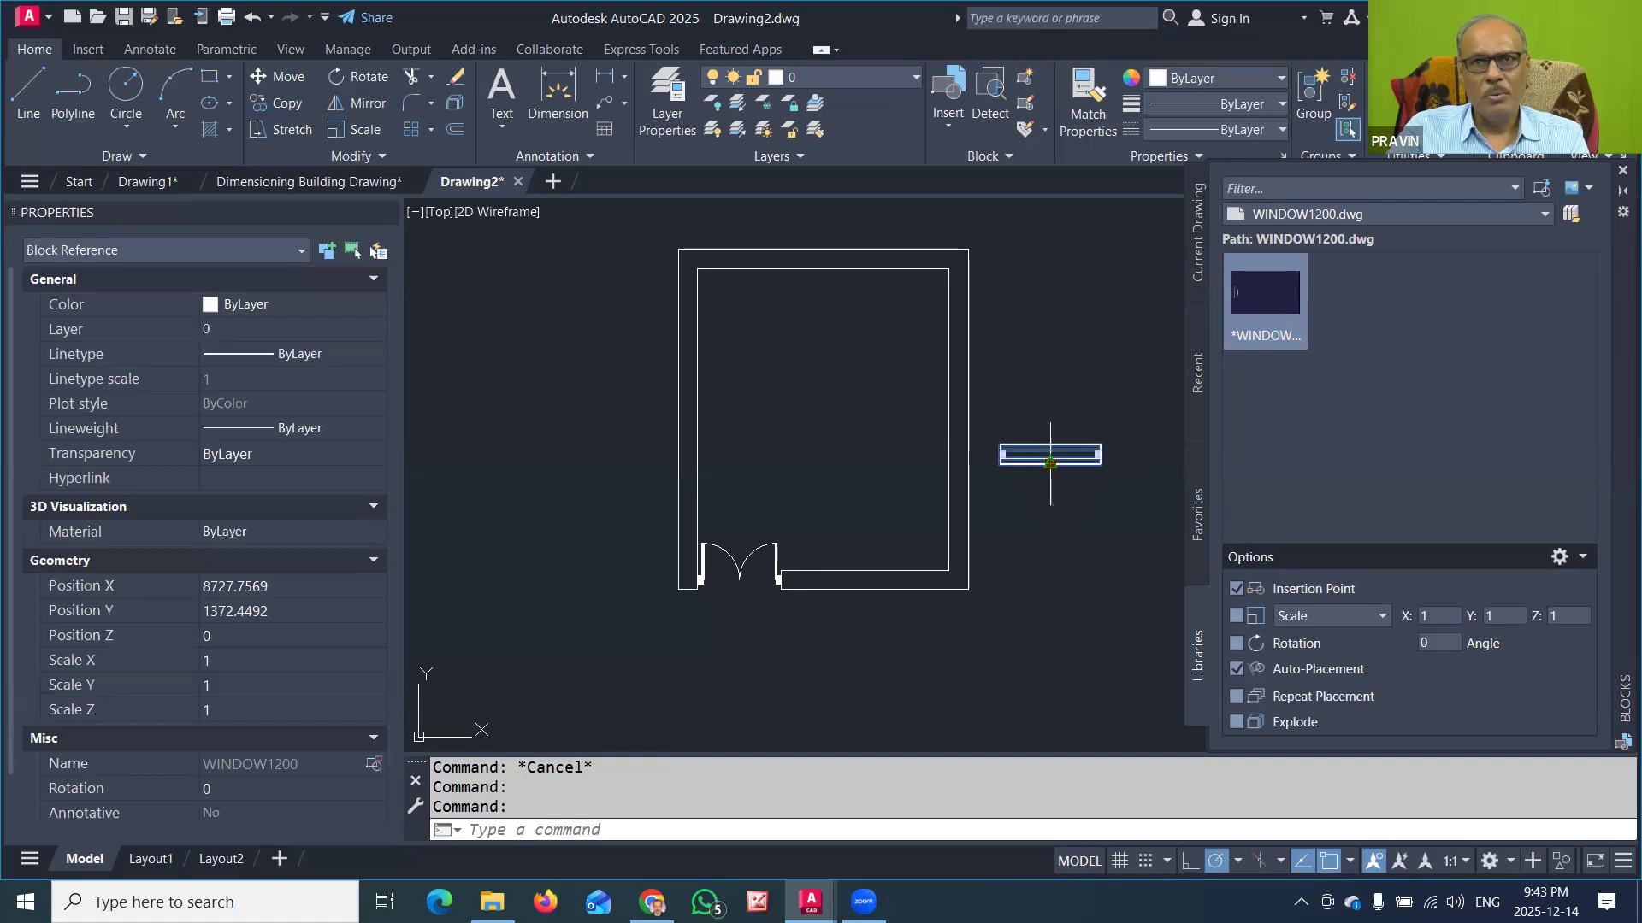
{"action": "left_click", "coordinate": [1050, 462]}
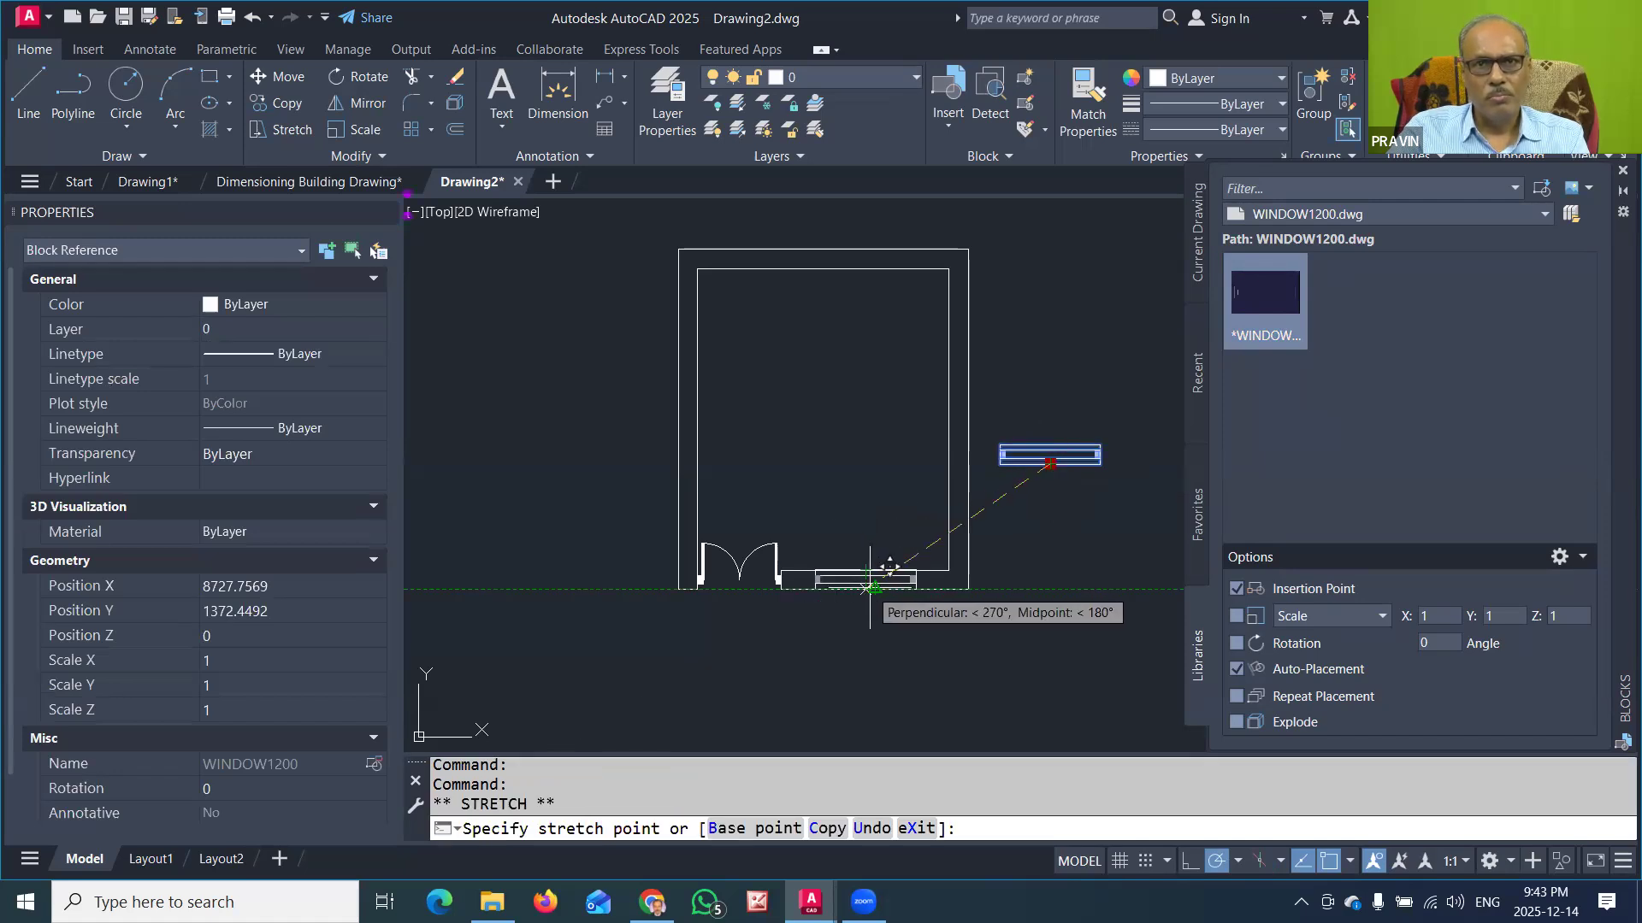
{"action": "scroll", "coordinate": [882, 564], "scroll_direction": "up", "scroll_amount": 5}
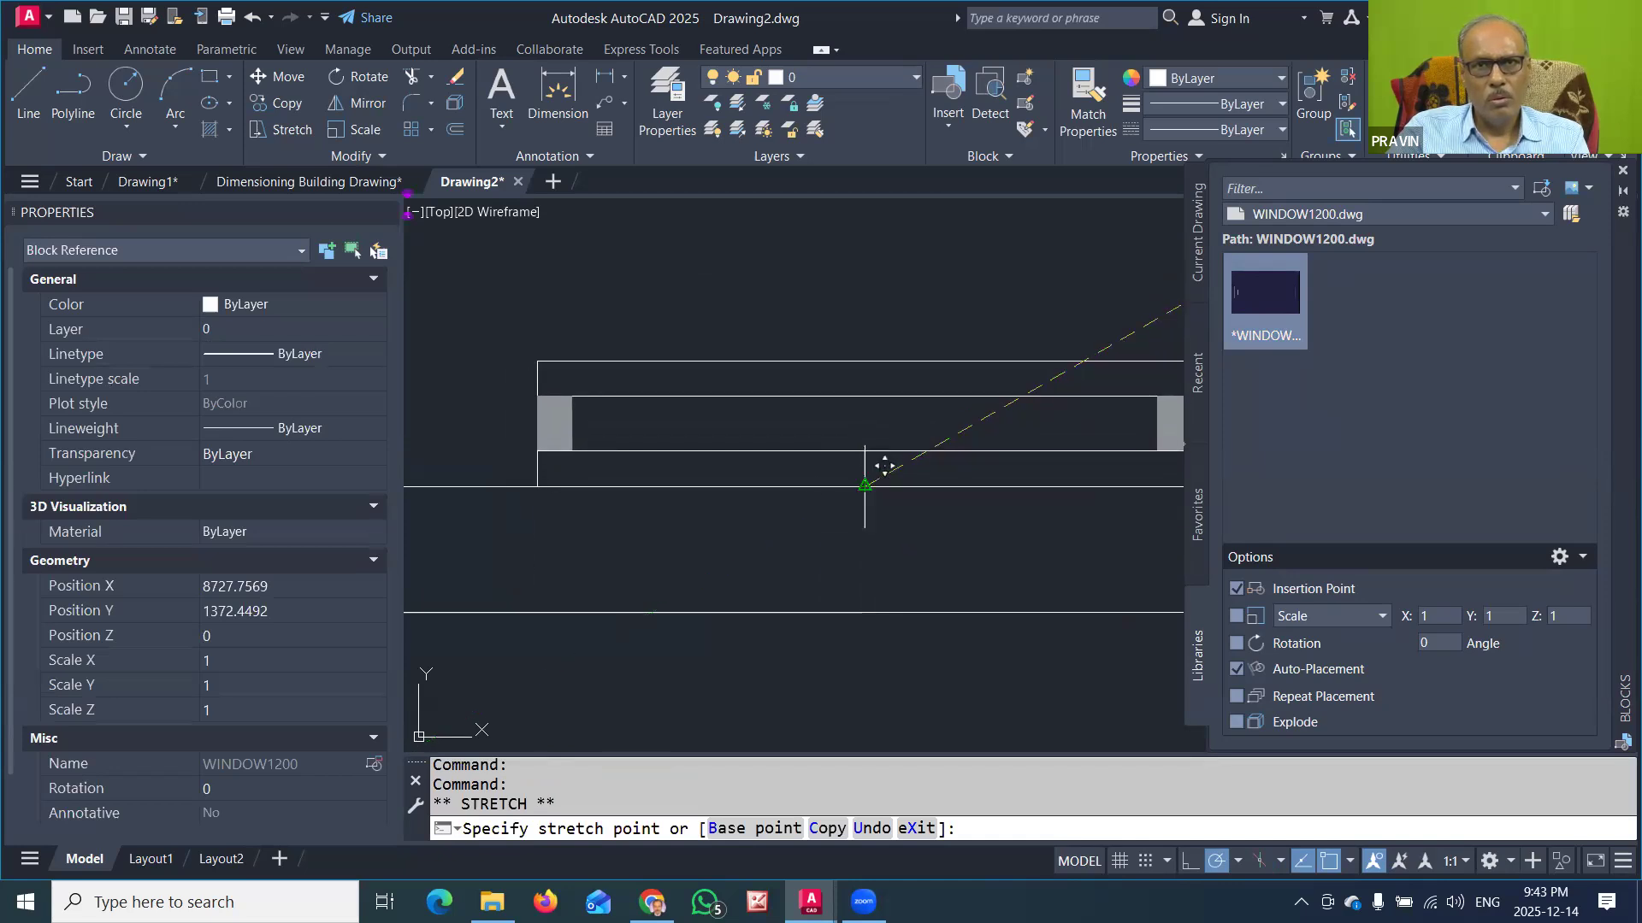
{"action": "left_click", "coordinate": [864, 612]}
{"action": "scroll", "coordinate": [861, 547], "scroll_direction": "down", "scroll_amount": 4}
{"action": "key", "text": "Escape"}
{"action": "key", "text": "Escape"}
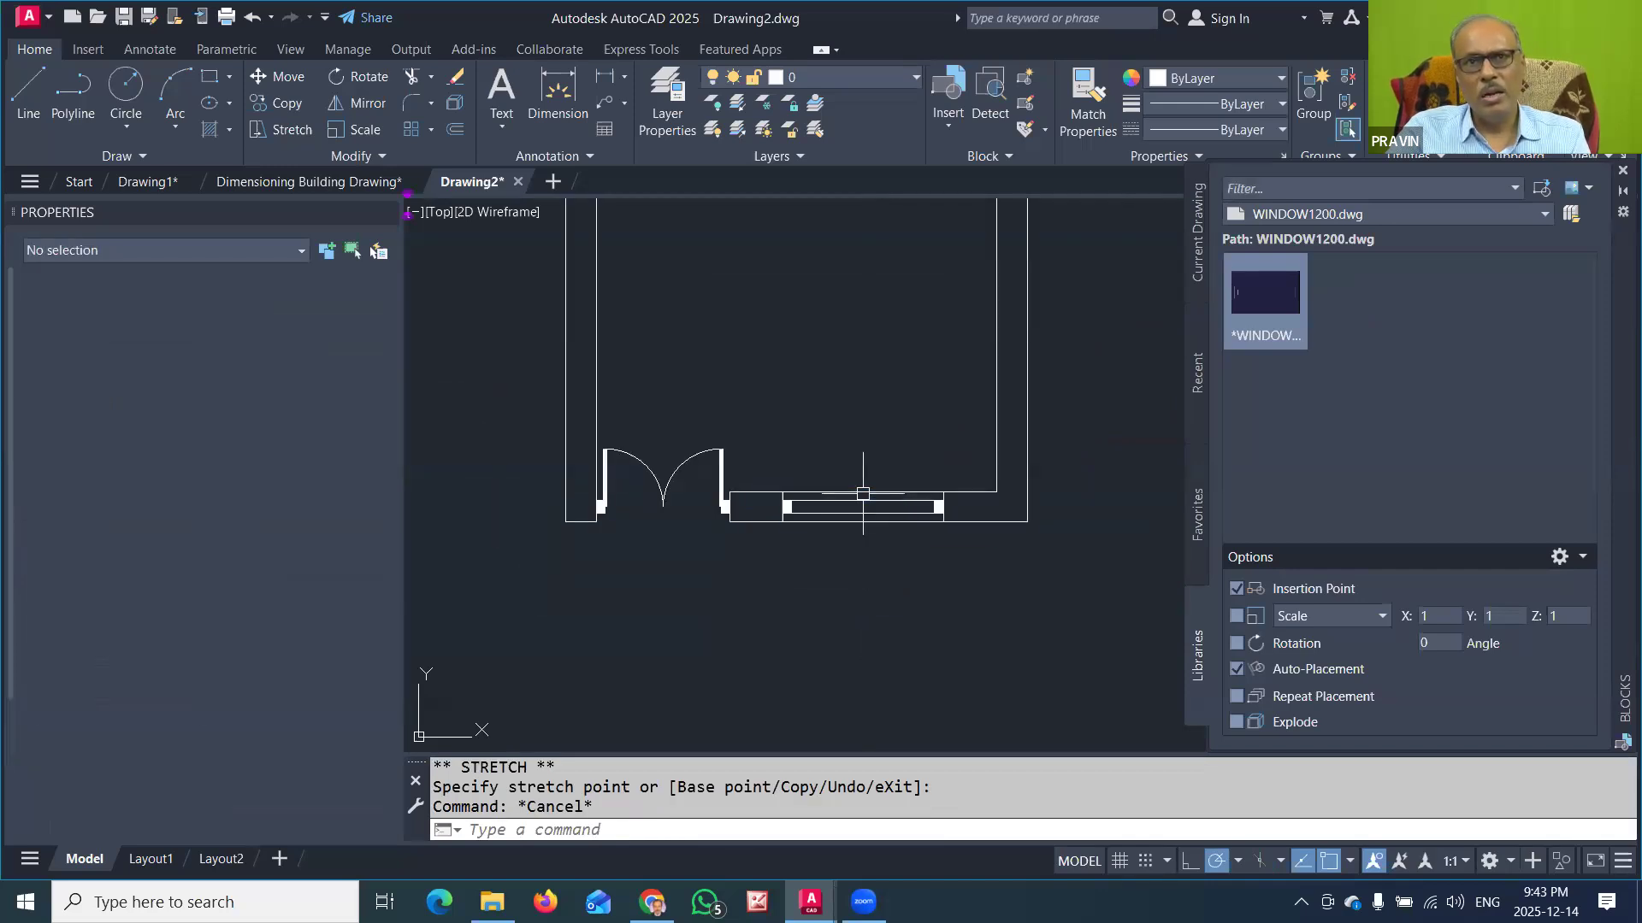
{"action": "middle_click_drag", "start_coordinate": [890, 469], "coordinate": [864, 495]}
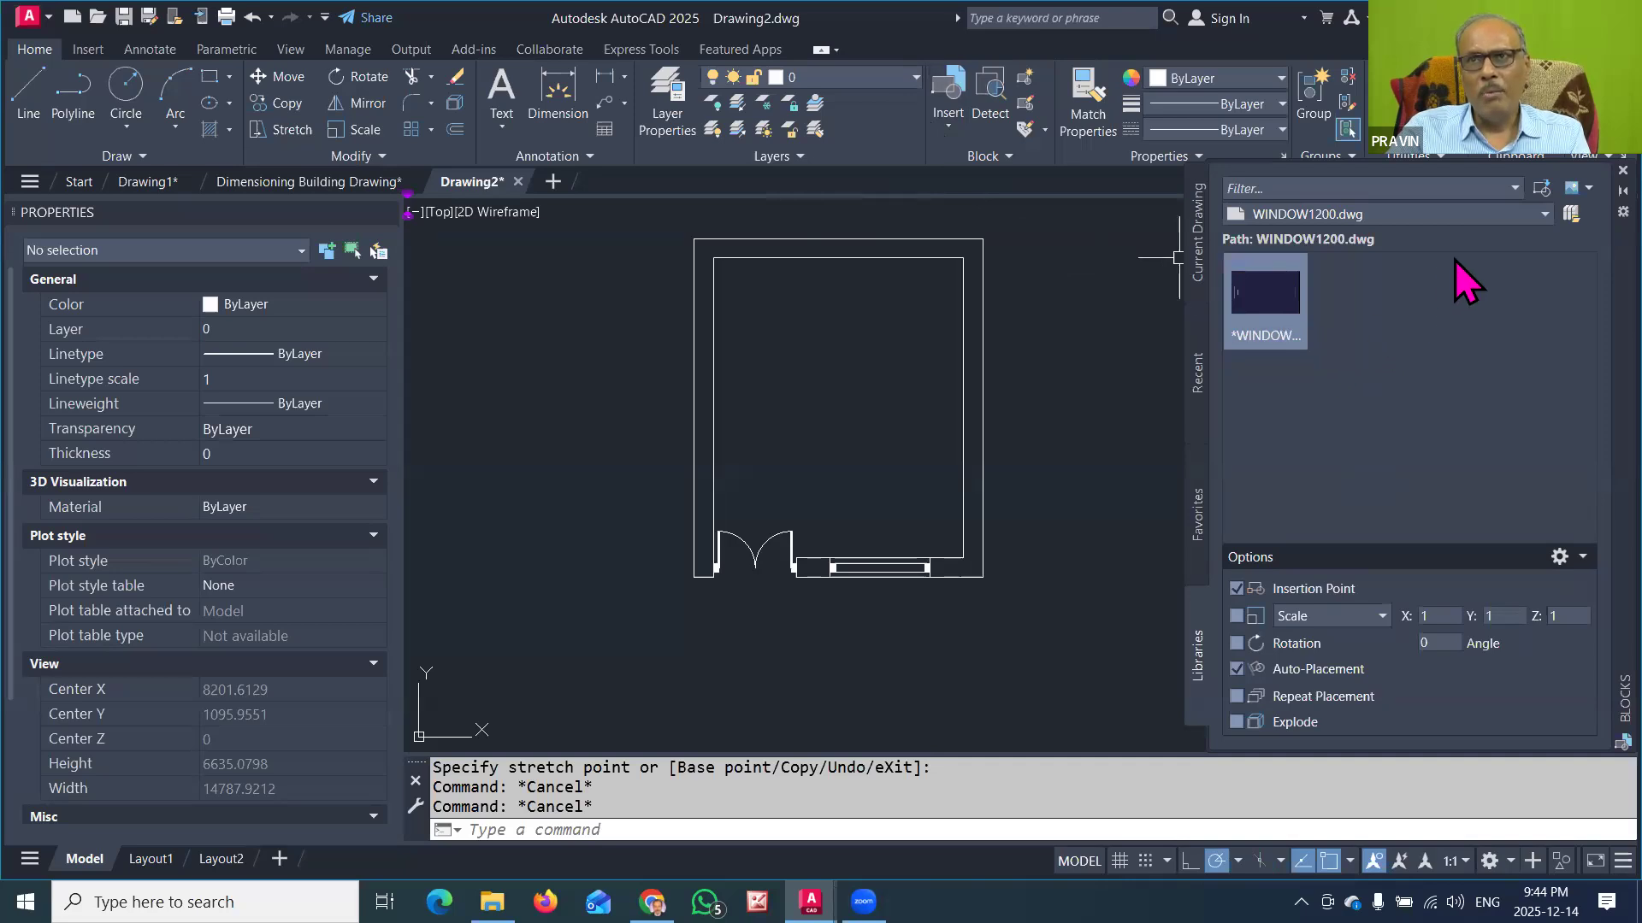
Step: Load VENT900.dwg from the ALL BLOCK folder as the block library
{"action": "left_click", "coordinate": [1481, 213]}
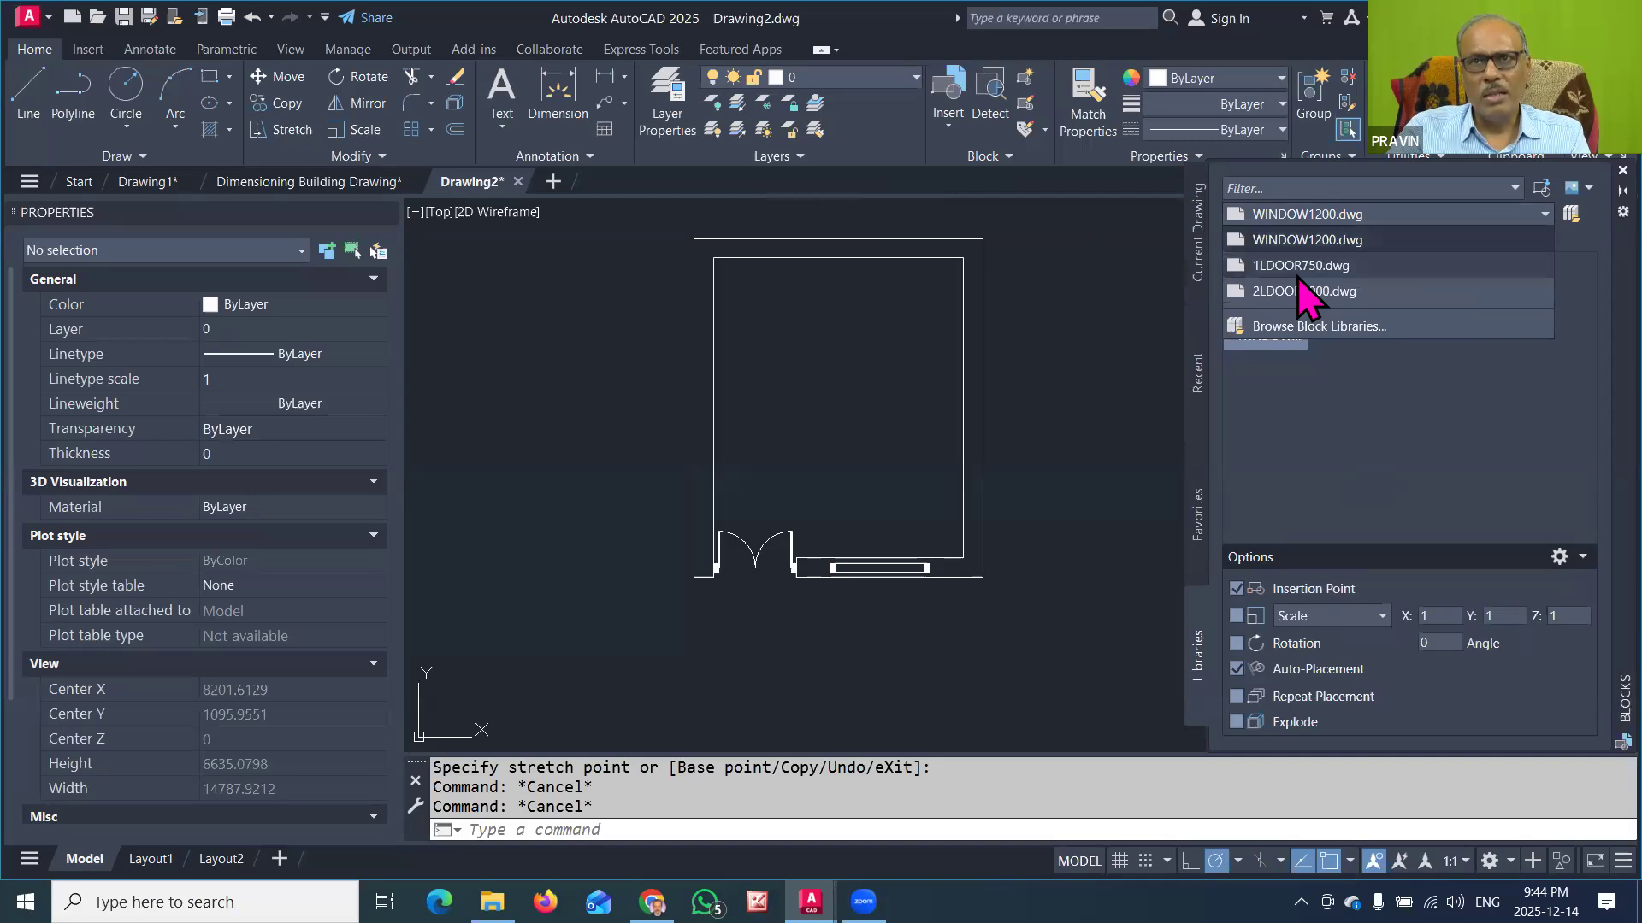
{"action": "left_click", "coordinate": [1342, 327]}
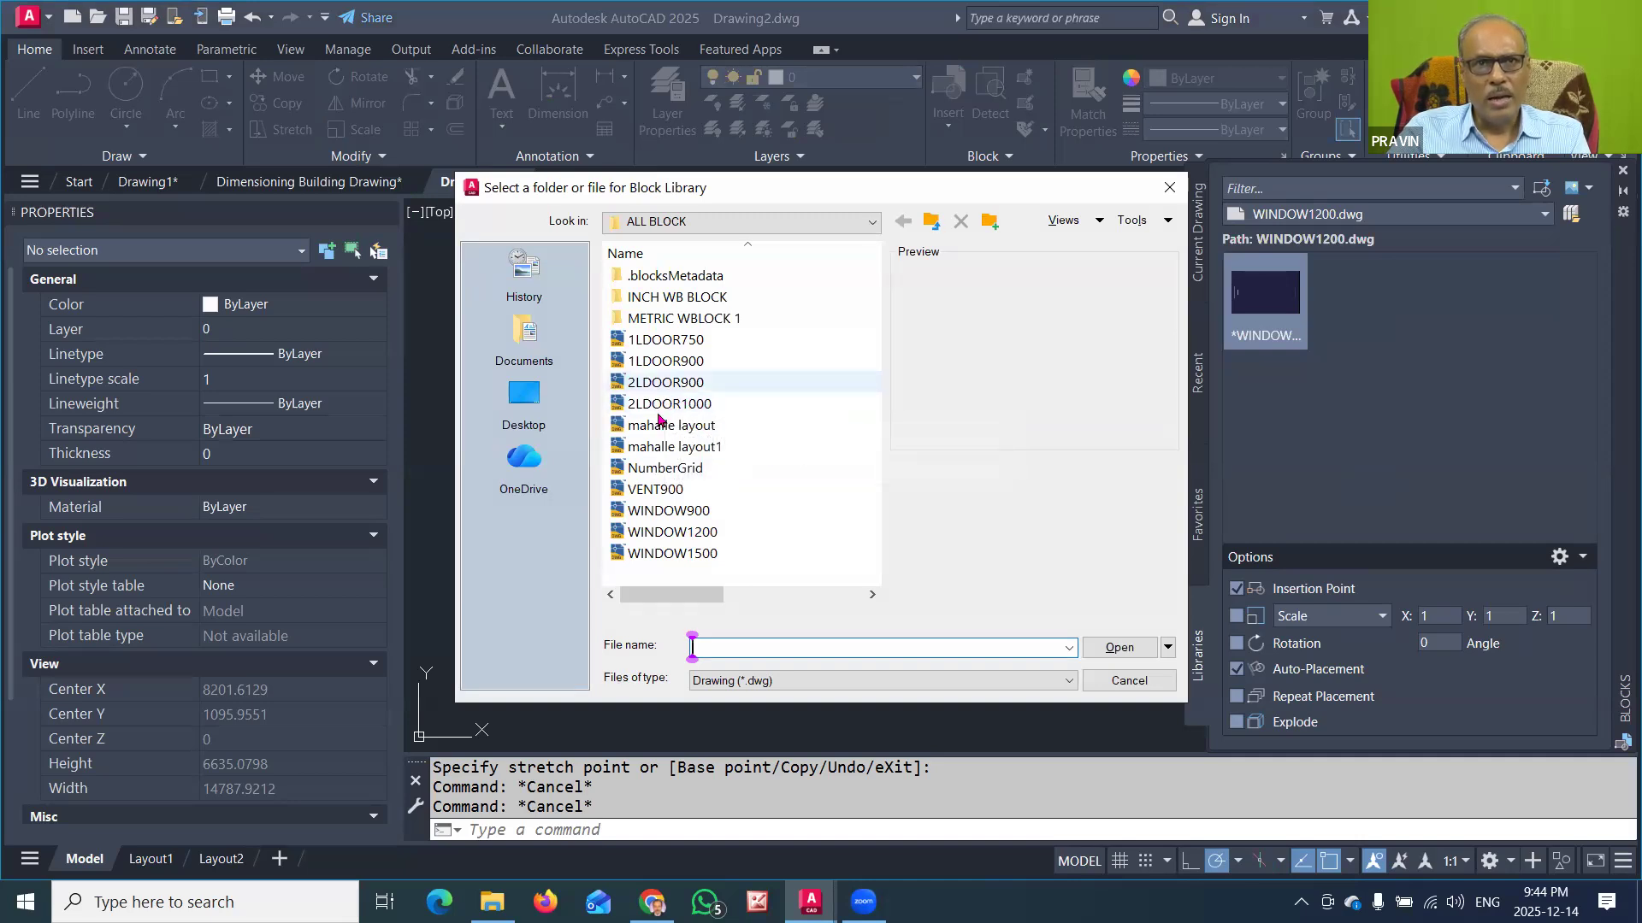
{"action": "left_click", "coordinate": [659, 555]}
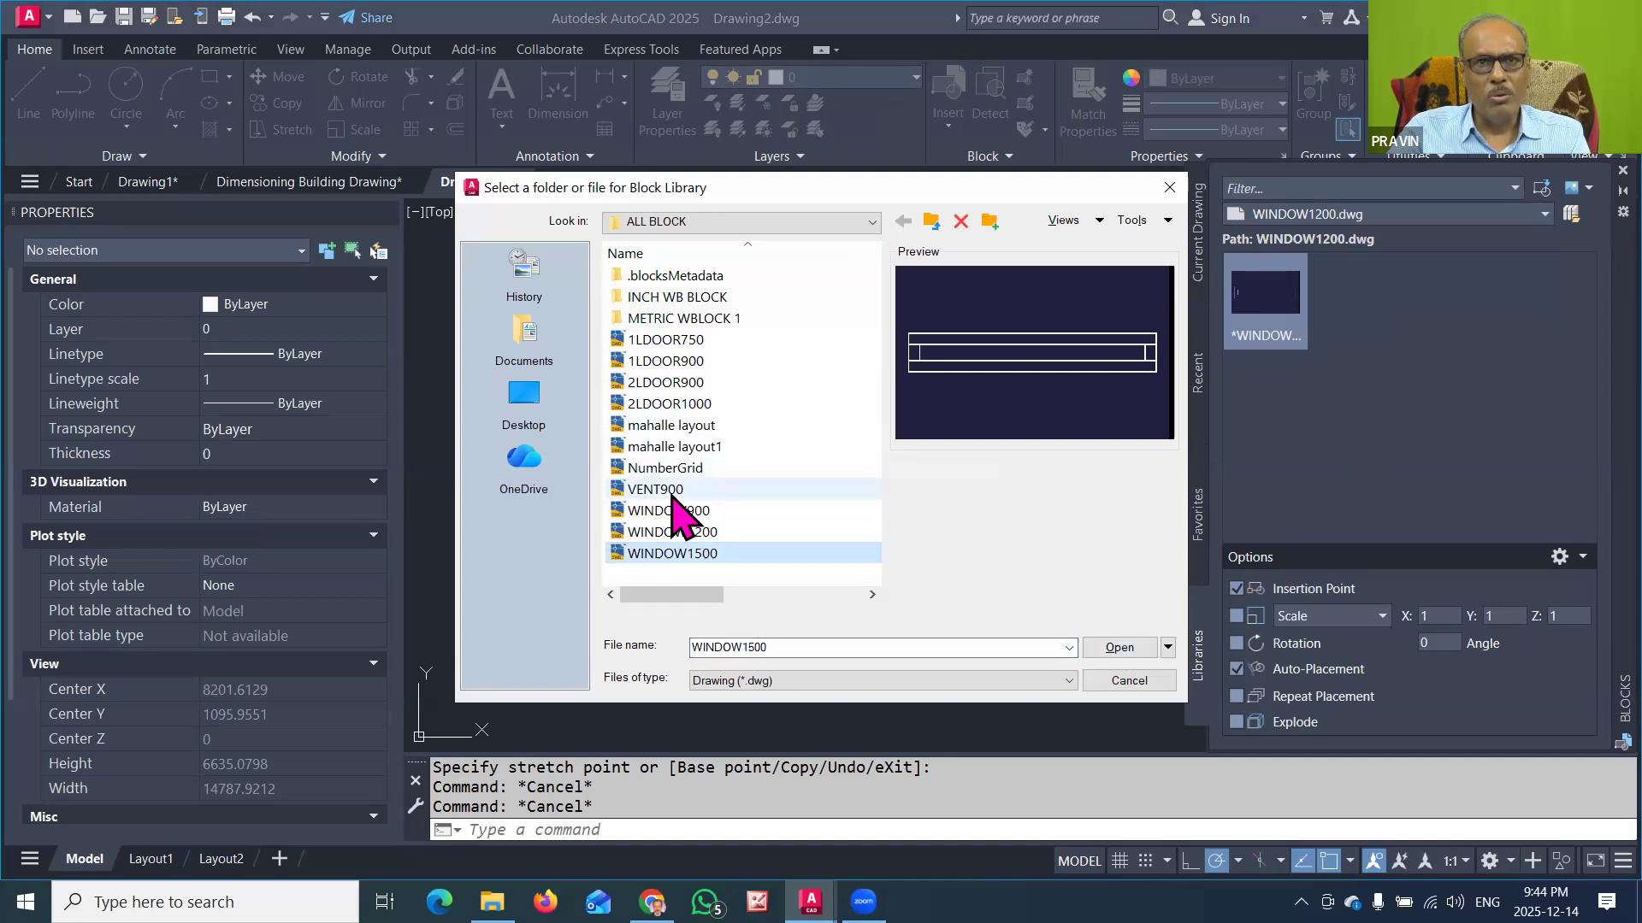
{"action": "left_click", "coordinate": [1122, 648]}
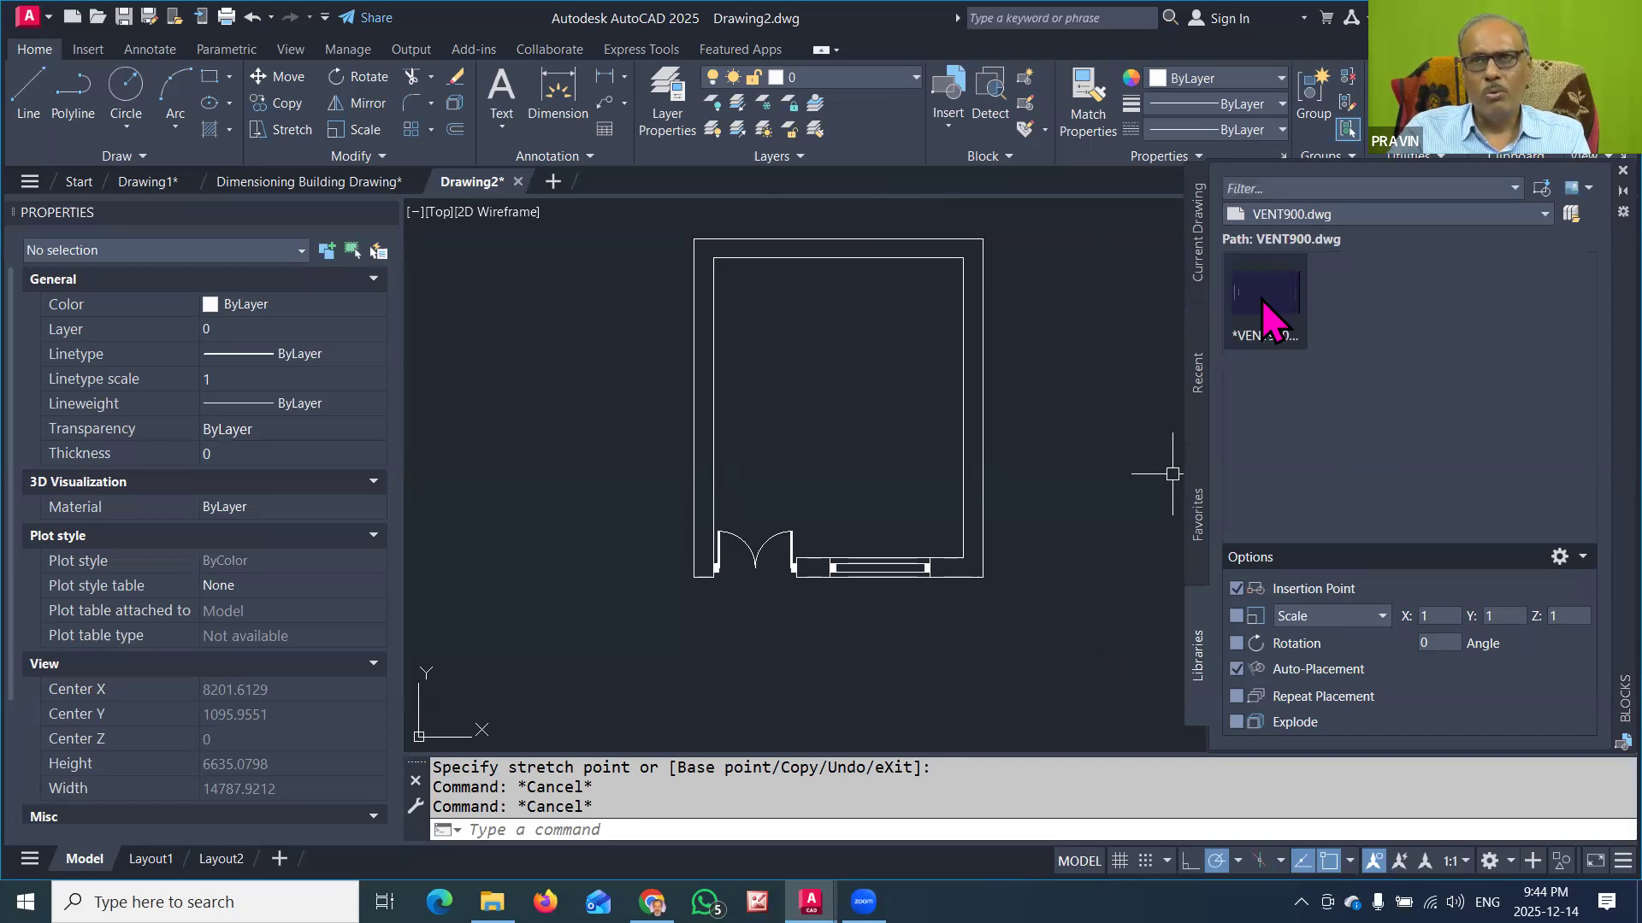
Step: Insert the VENT900 block beside the room and move it by its insertion point to the middle of the upper wall
{"action": "left_click", "coordinate": [1254, 327]}
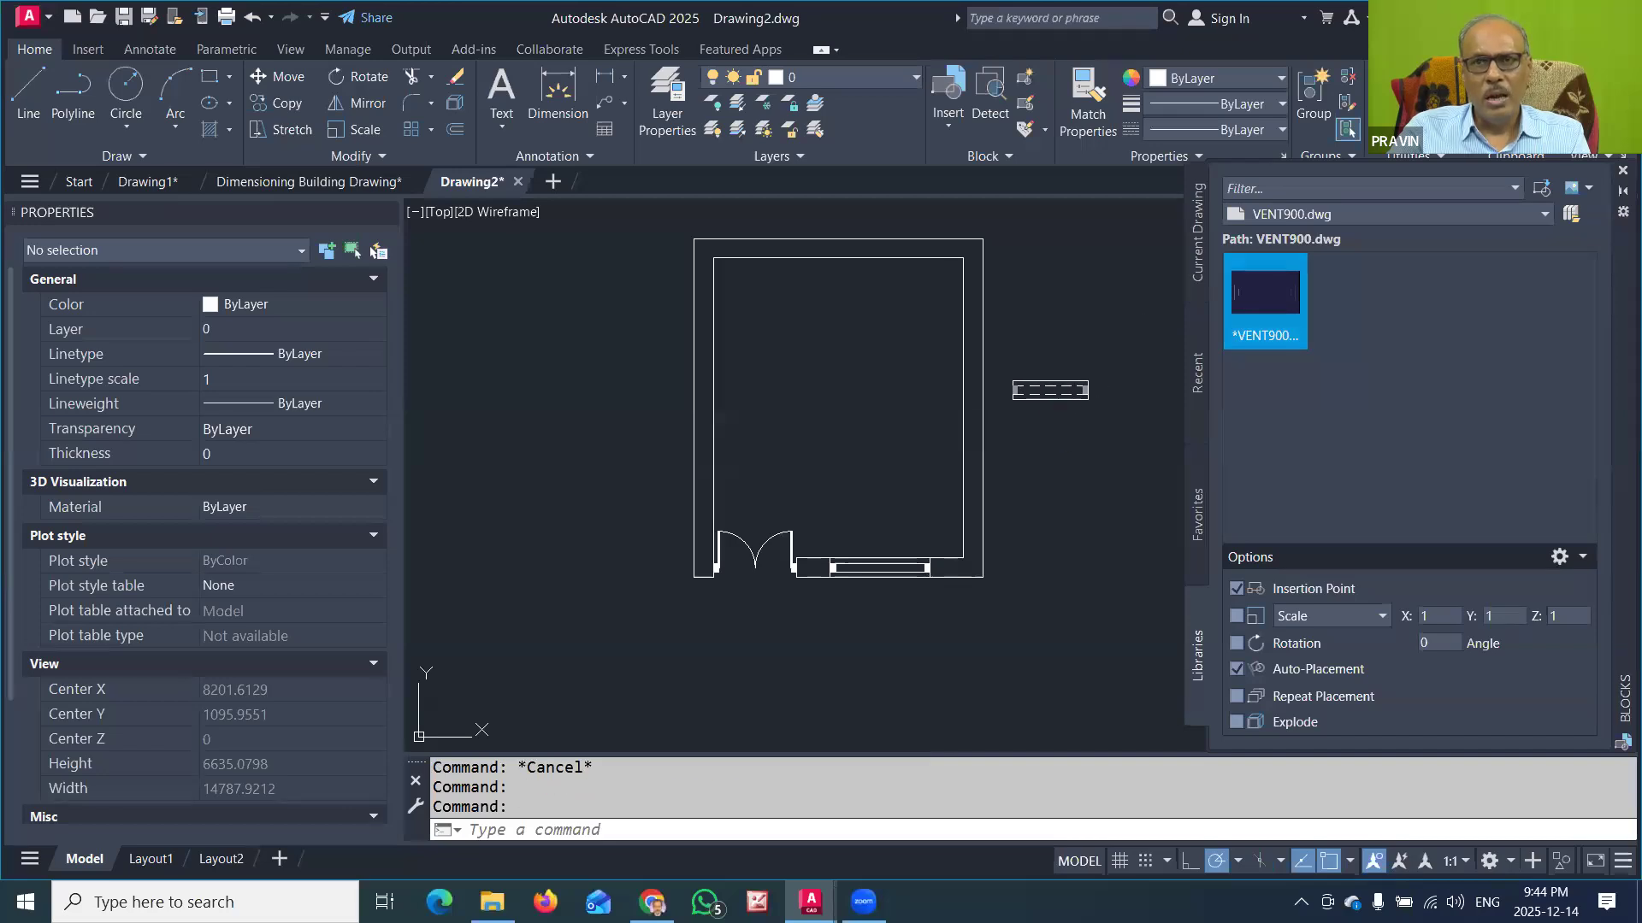
{"action": "left_click", "coordinate": [1050, 398]}
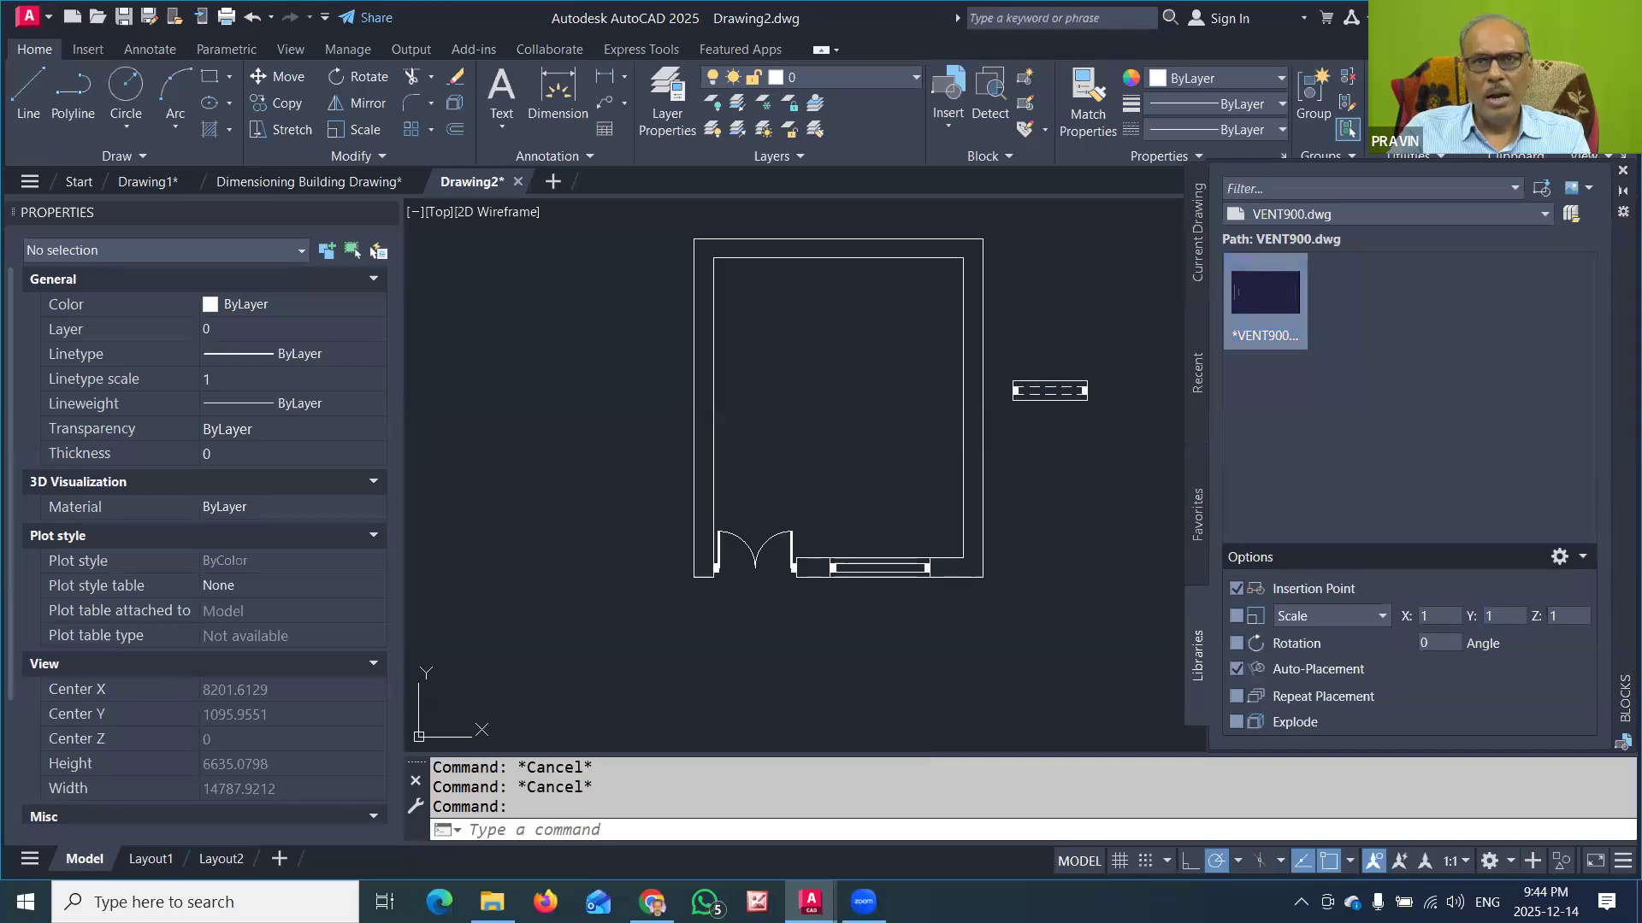
{"action": "left_click", "coordinate": [1064, 363]}
{"action": "left_click", "coordinate": [1057, 387]}
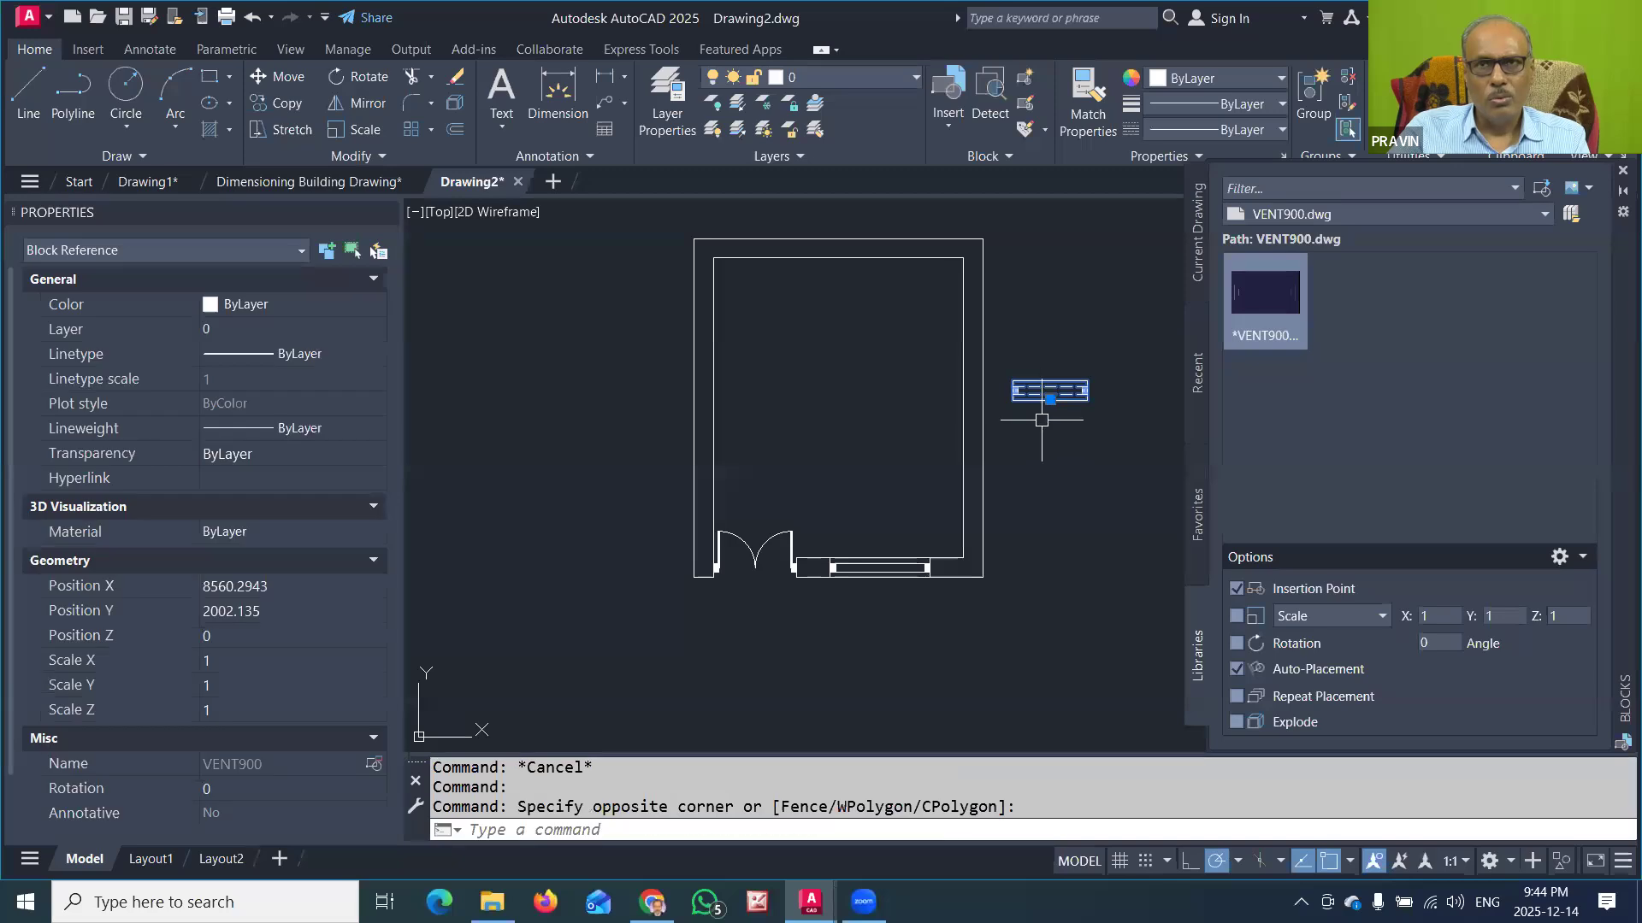
{"action": "left_click", "coordinate": [1050, 399]}
{"action": "key", "text": "space"}
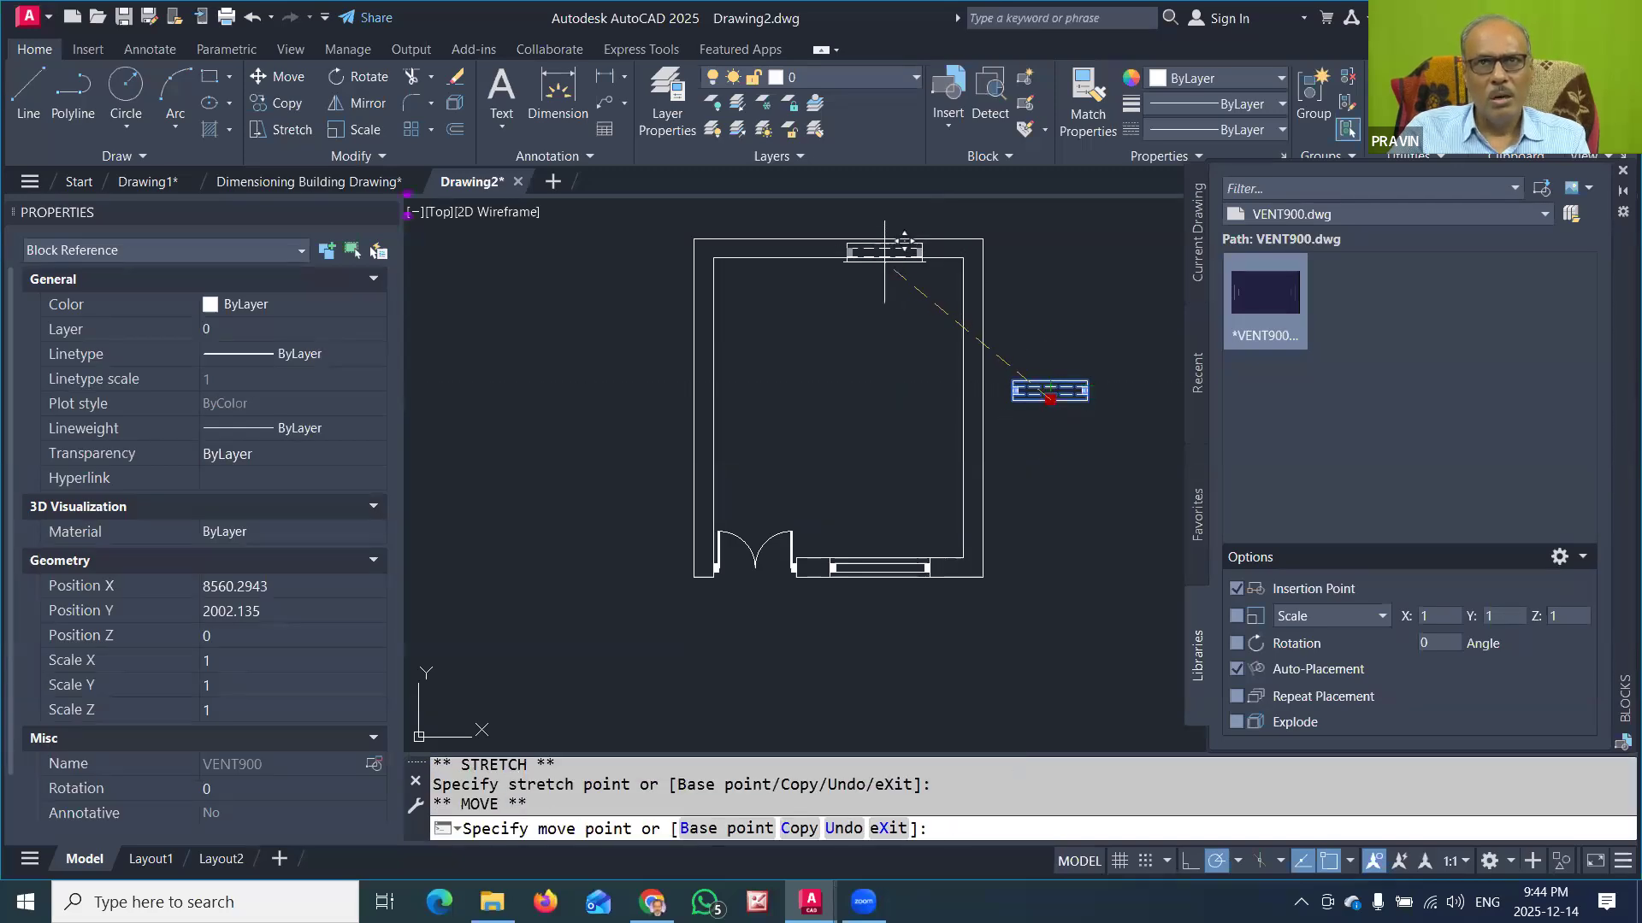
{"action": "left_click", "coordinate": [838, 249]}
{"action": "key", "text": "Escape"}
{"action": "key", "text": "Escape"}
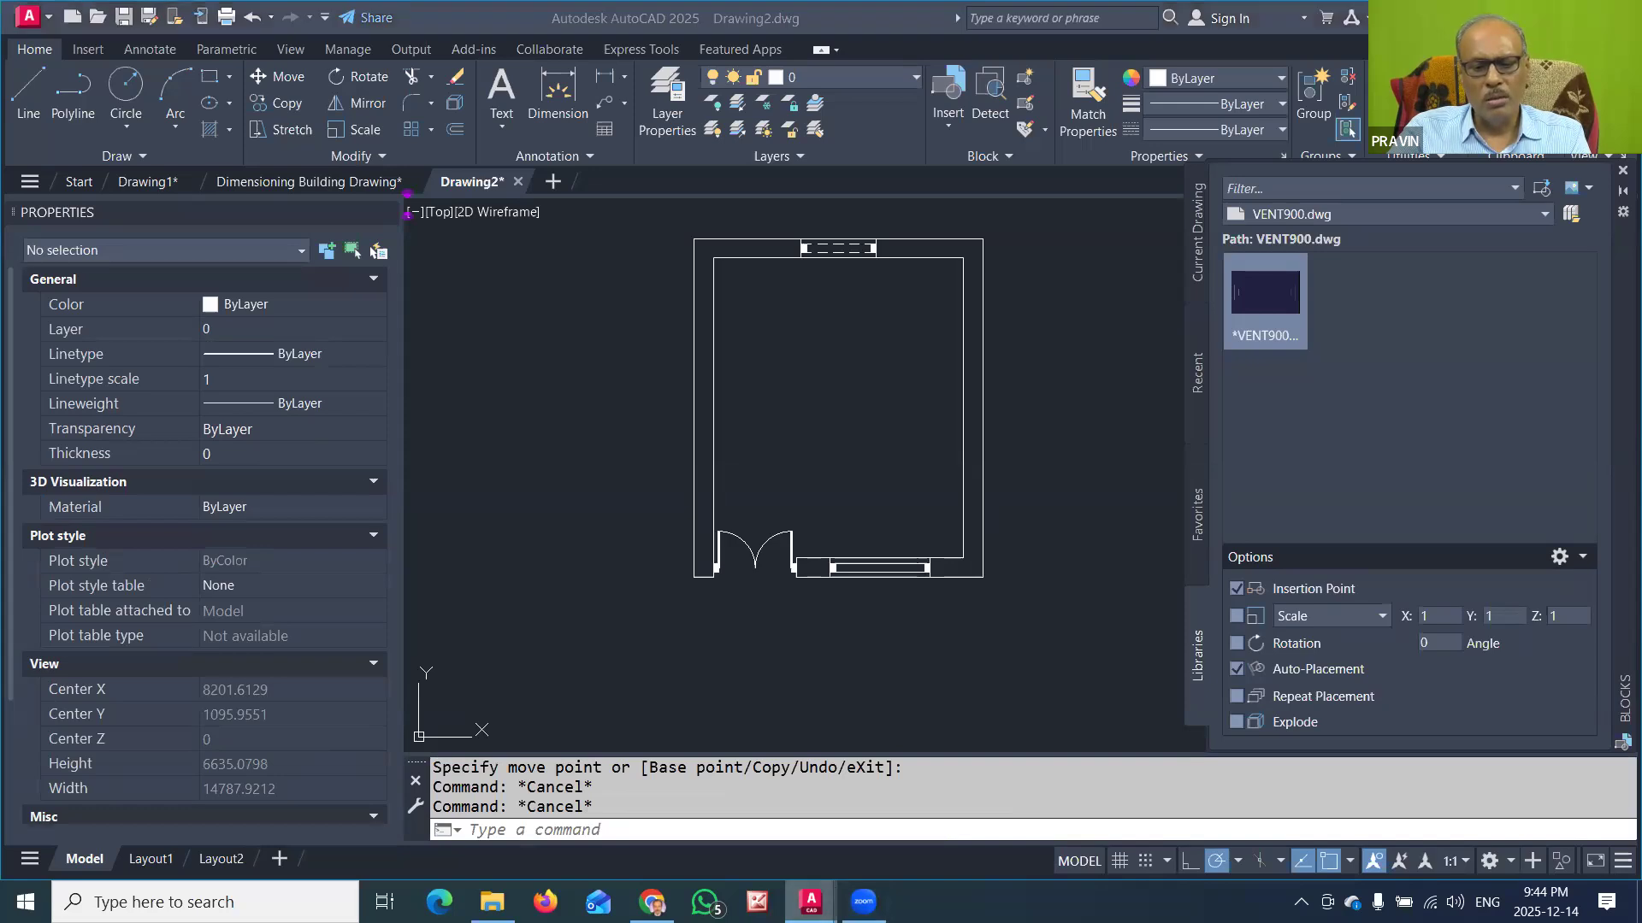
Step: Switch to Dimensioning Building Drawing and inspect the 2LDOOR900 block above the 900 mm double-door opening
{"action": "mouse_move", "coordinate": [811, 901]}
{"action": "left_click", "coordinate": [818, 797]}
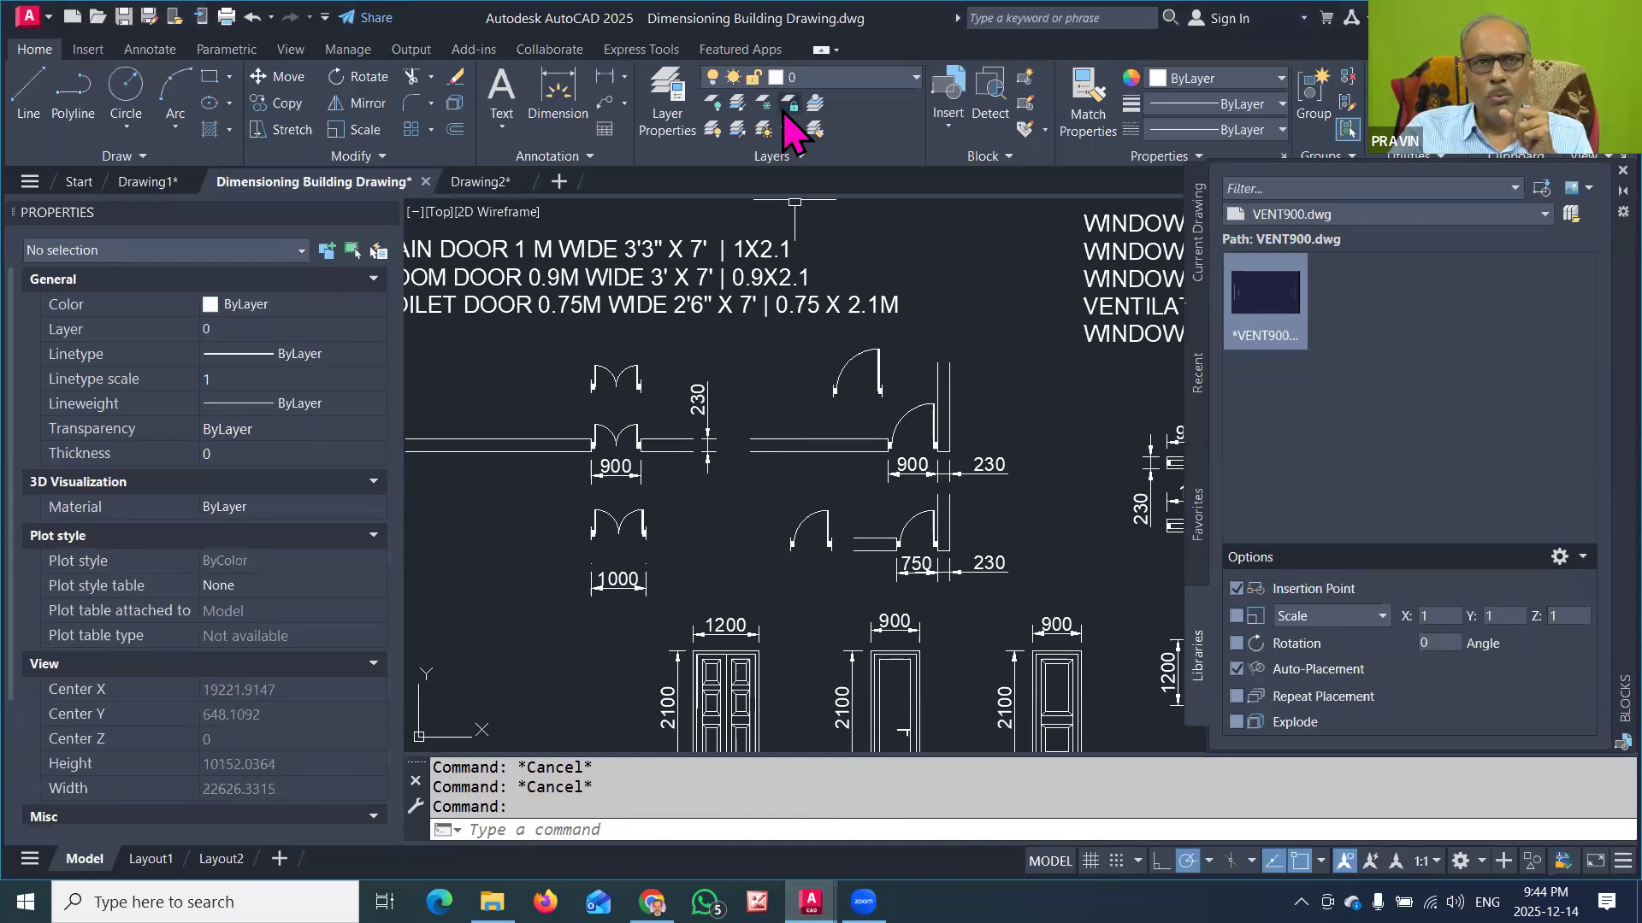
{"action": "left_click", "coordinate": [592, 381]}
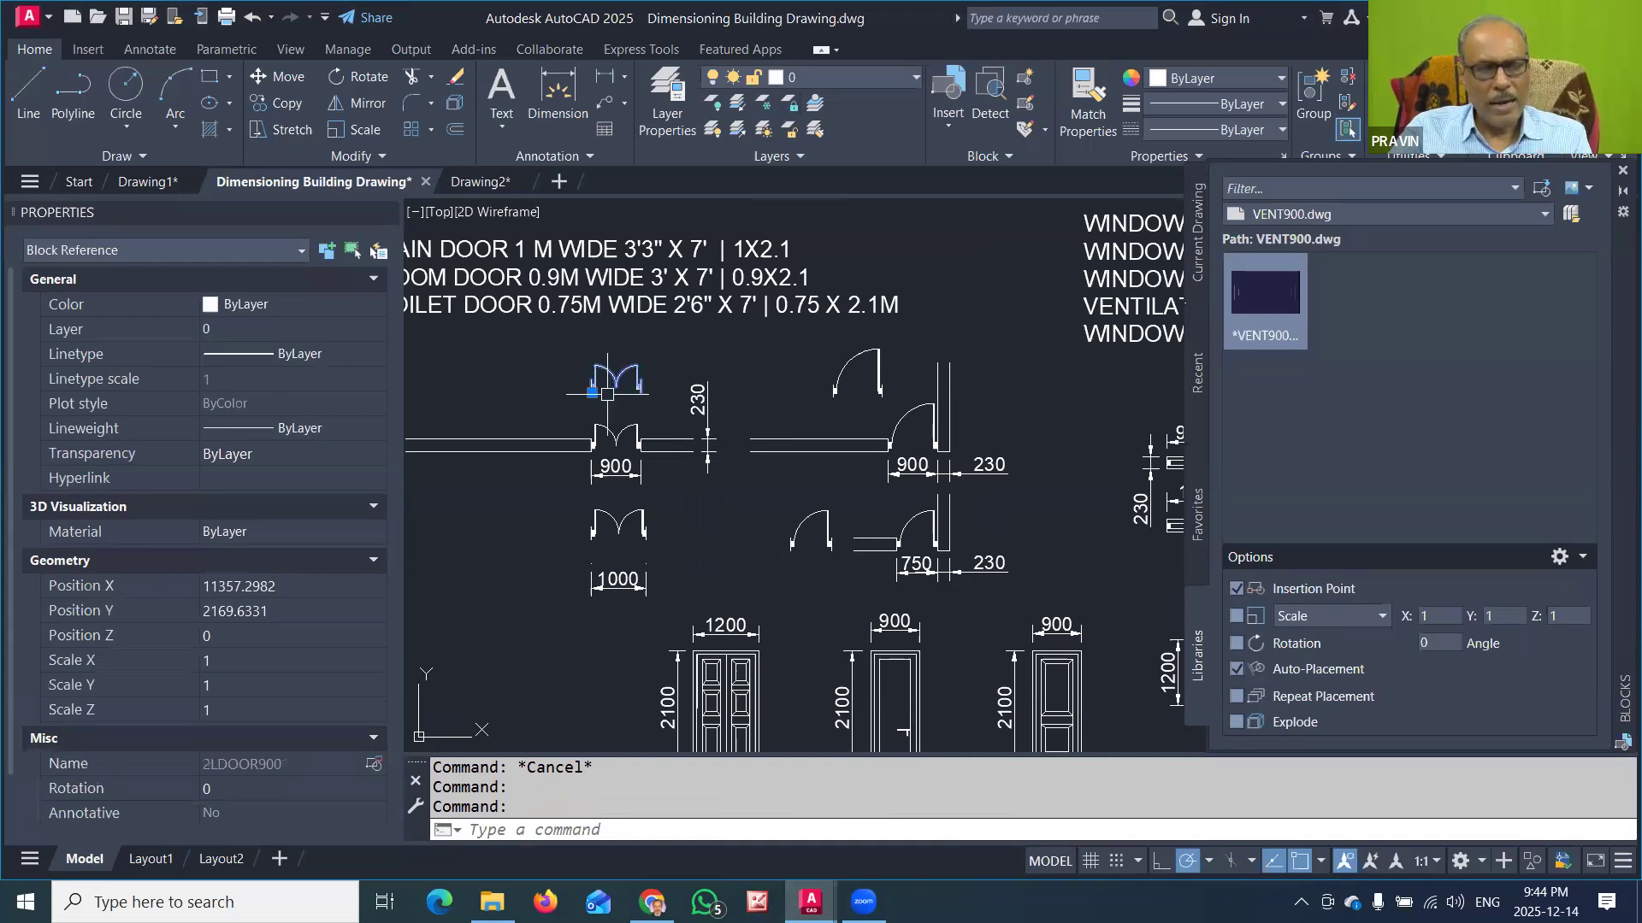
{"action": "key", "text": "Escape"}
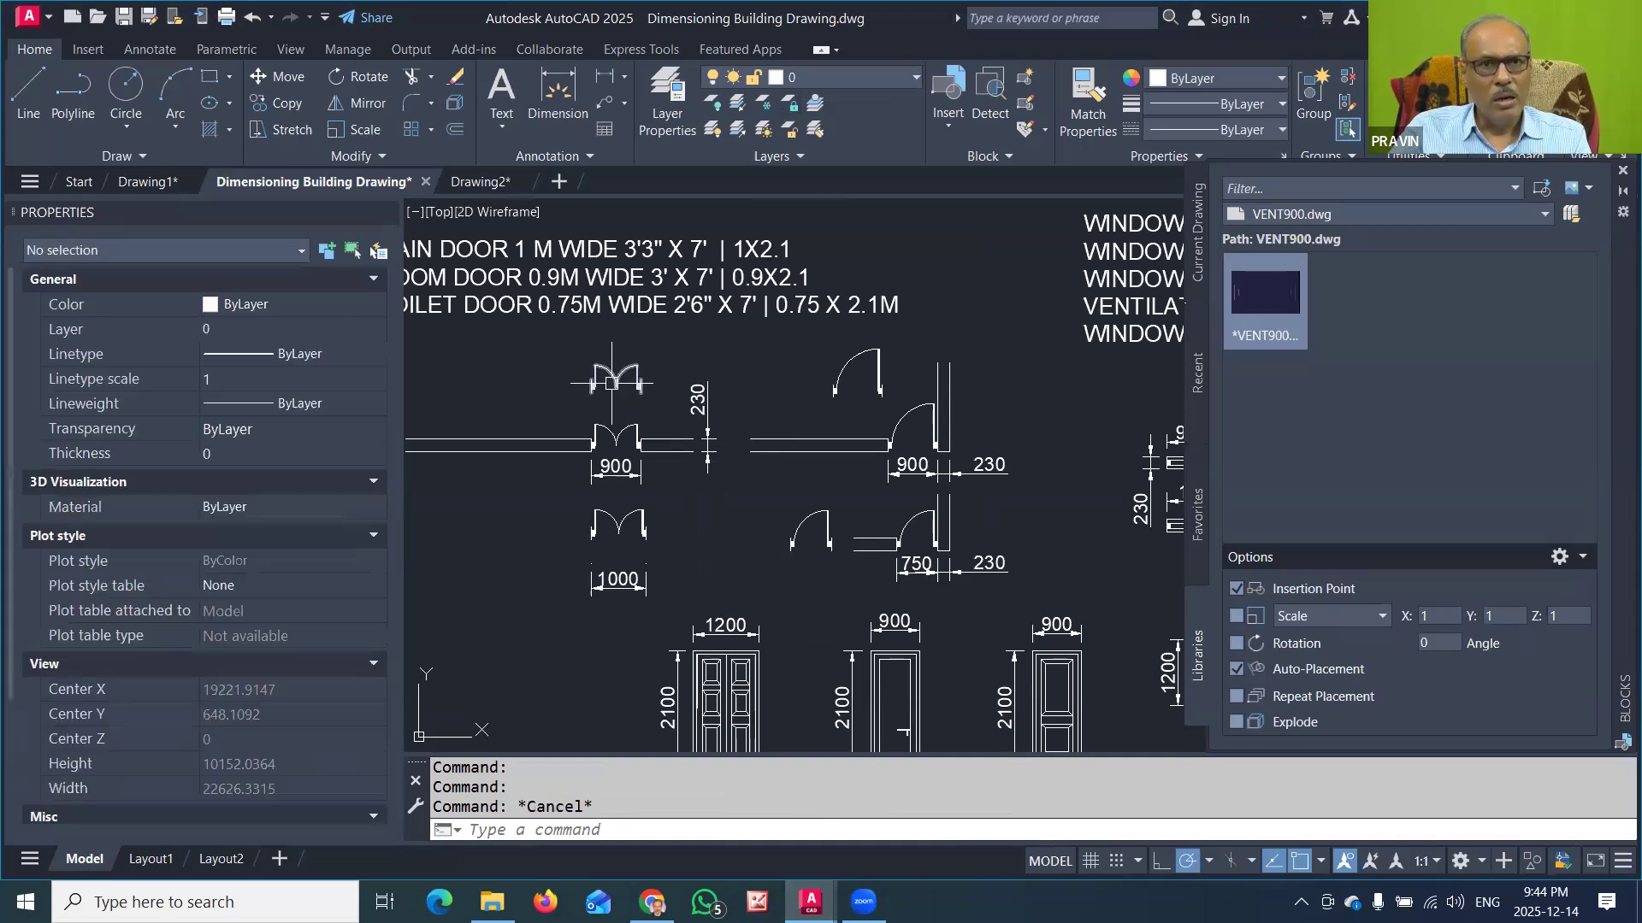
{"action": "left_click", "coordinate": [588, 823]}
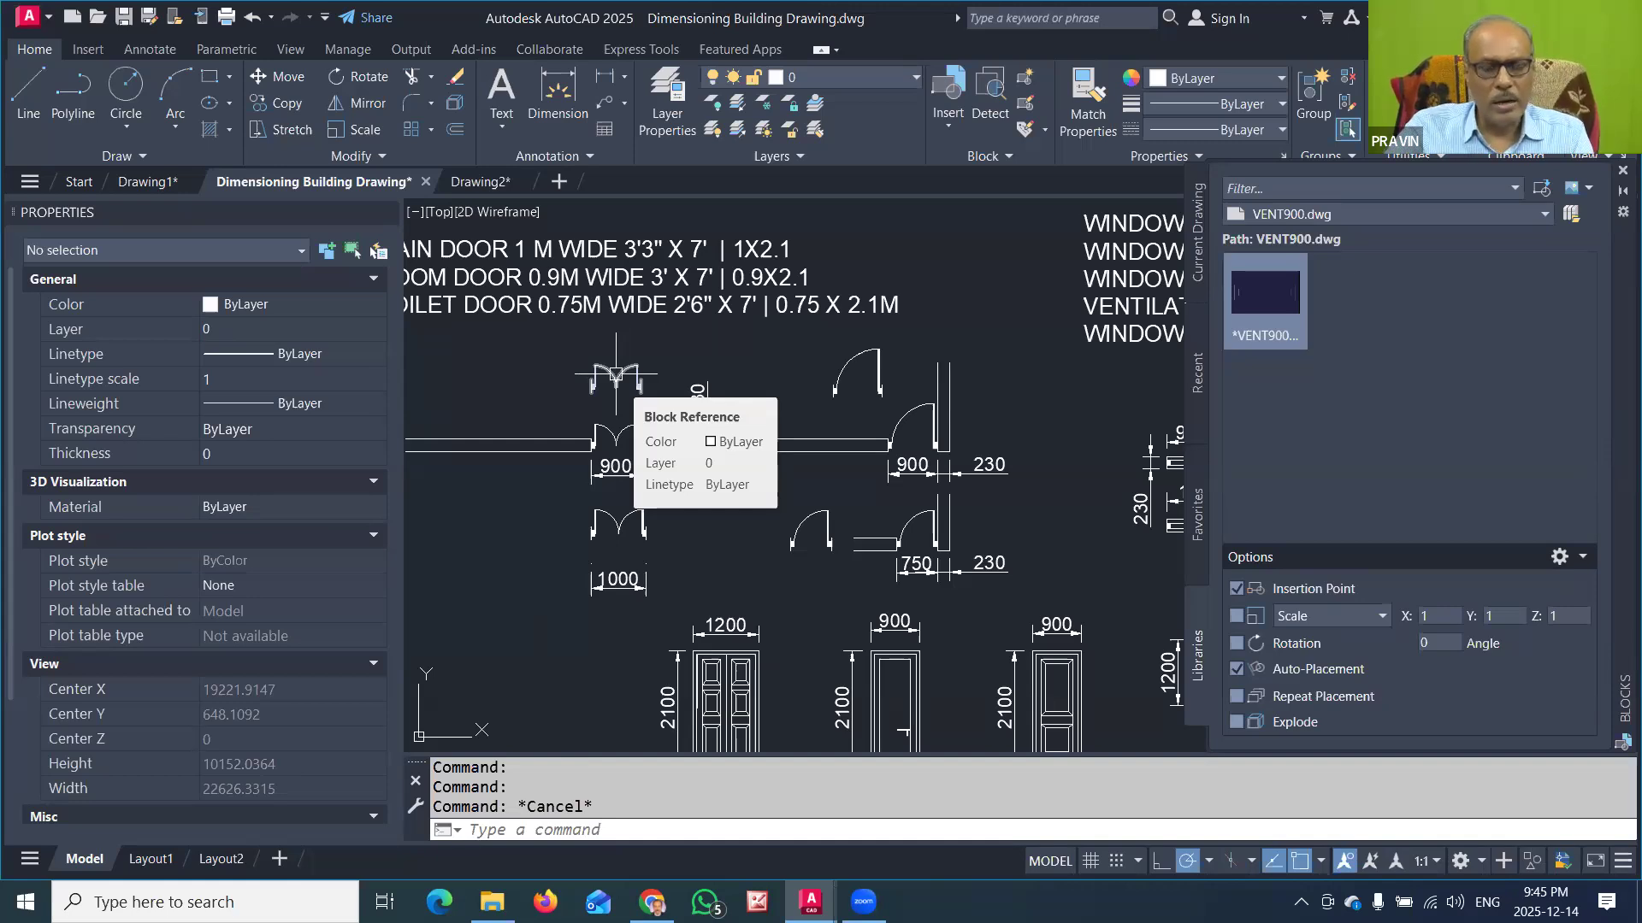
Step: Switch to File Explorer and examine the door plan blocks in INCH WB BLOCK > 2D BLOCK > PLAN > DOOR
{"action": "left_click", "coordinate": [491, 901]}
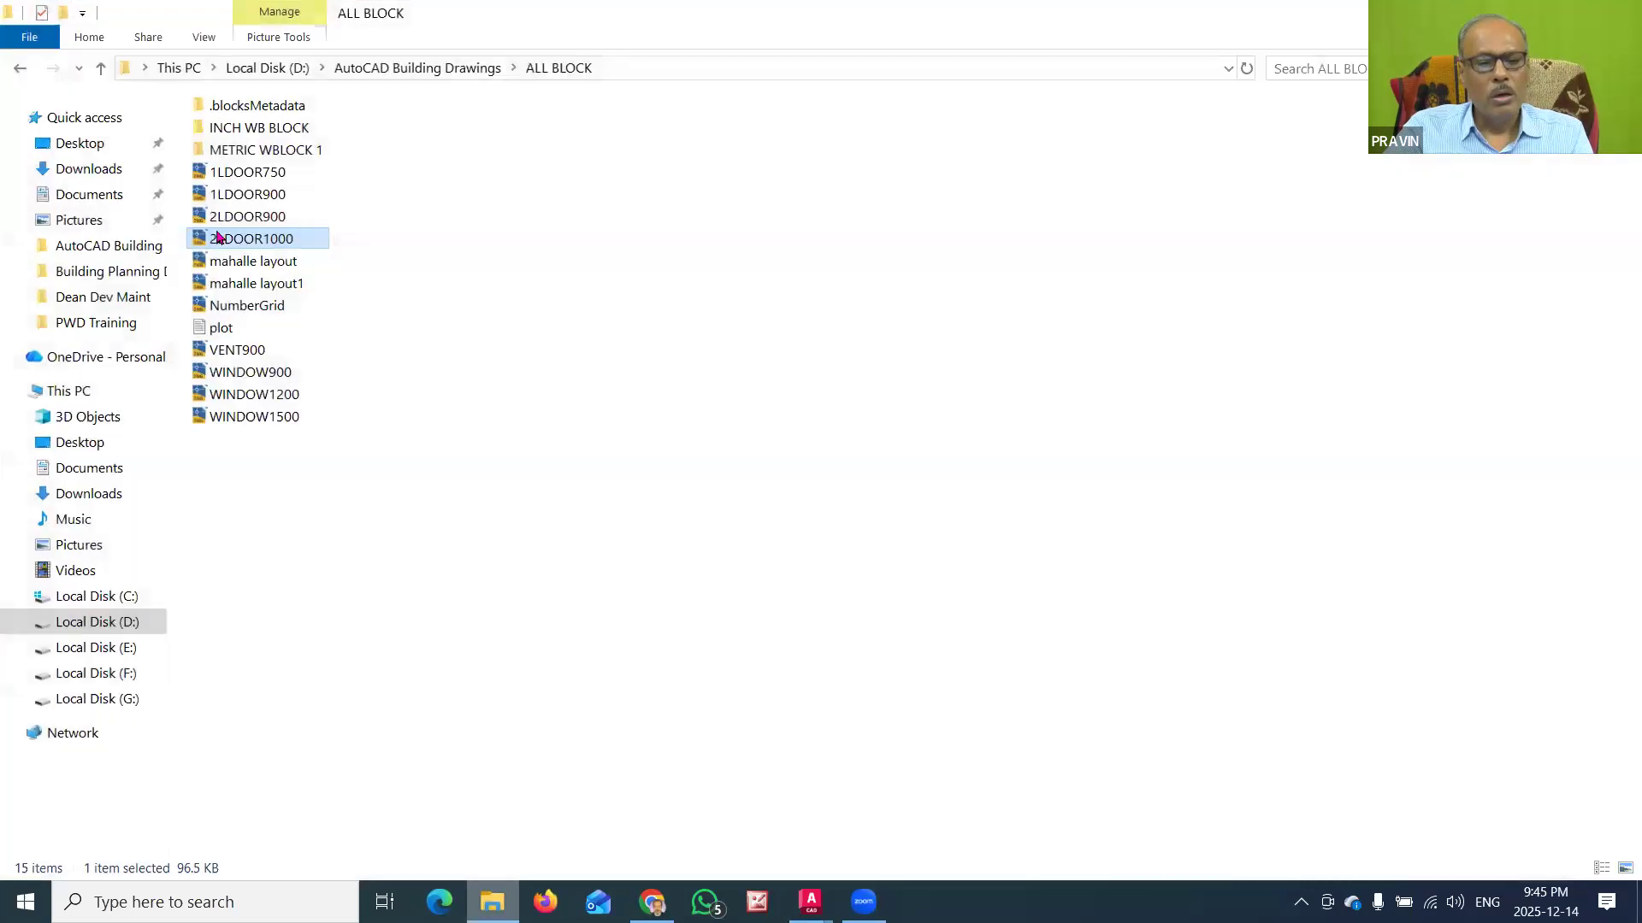
{"action": "double_click", "coordinate": [272, 134]}
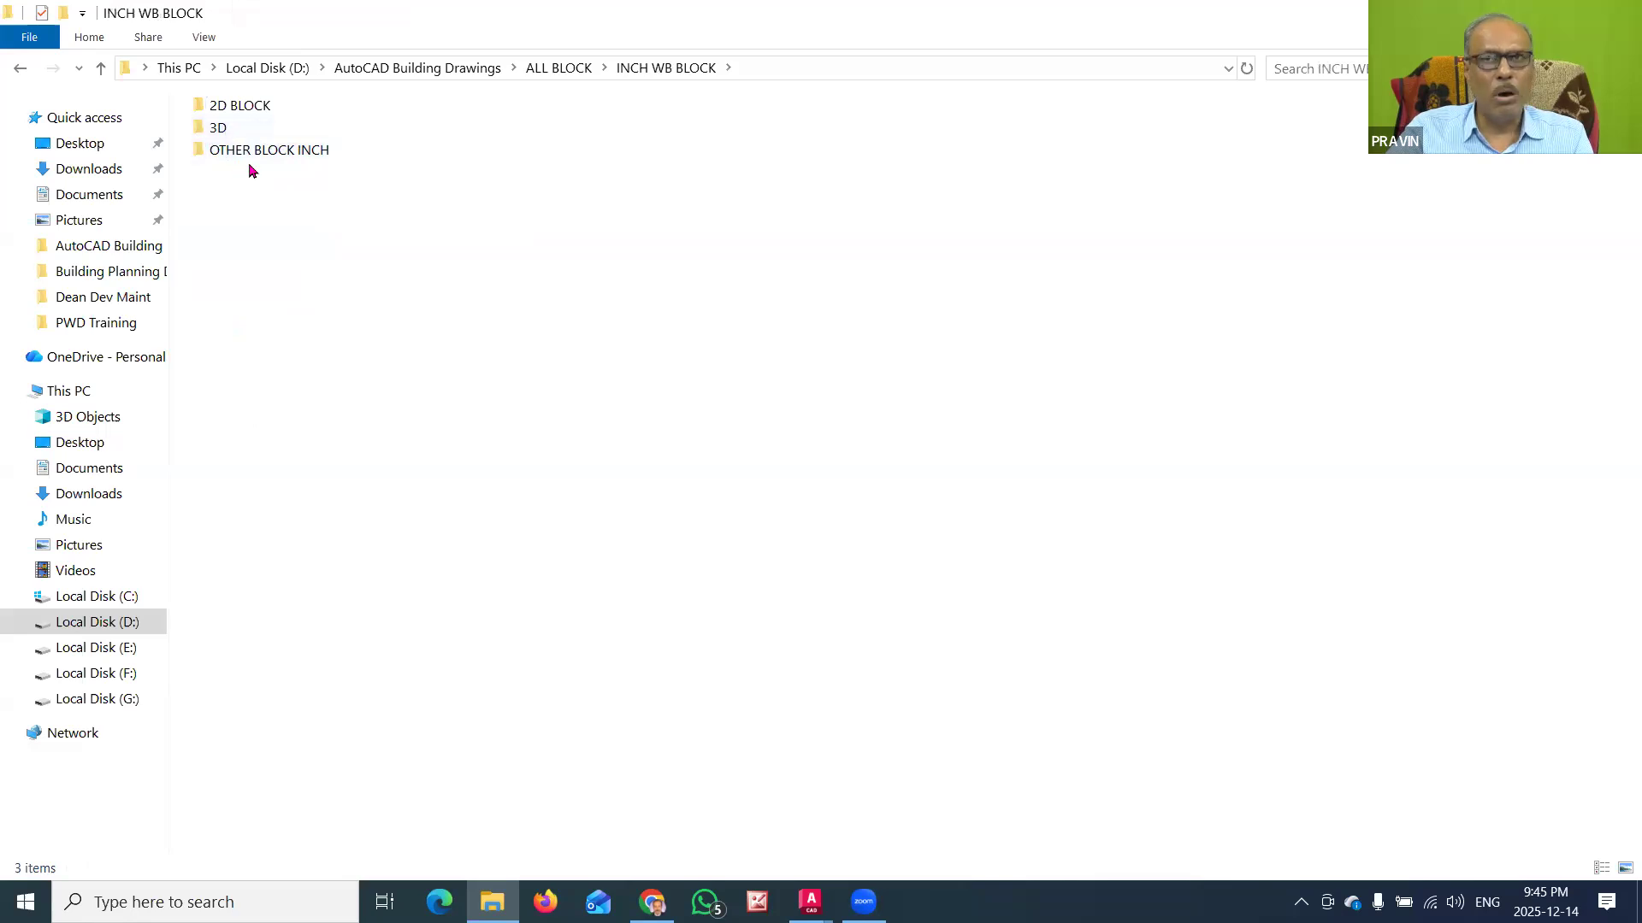
{"action": "double_click", "coordinate": [249, 106]}
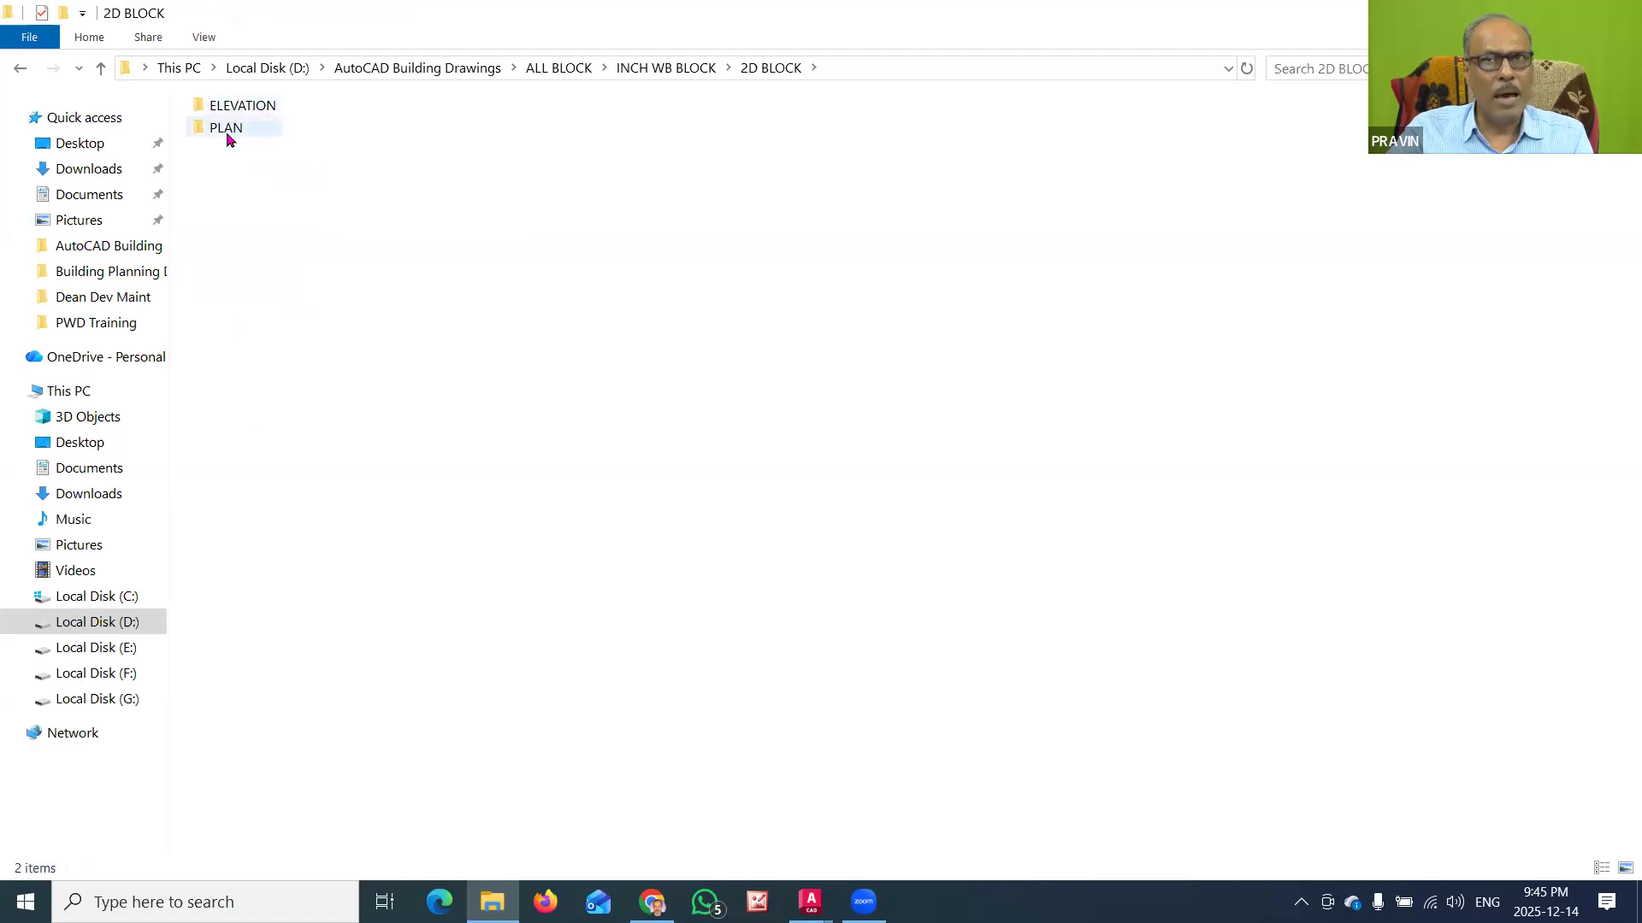
{"action": "mouse_move", "coordinate": [228, 139]}
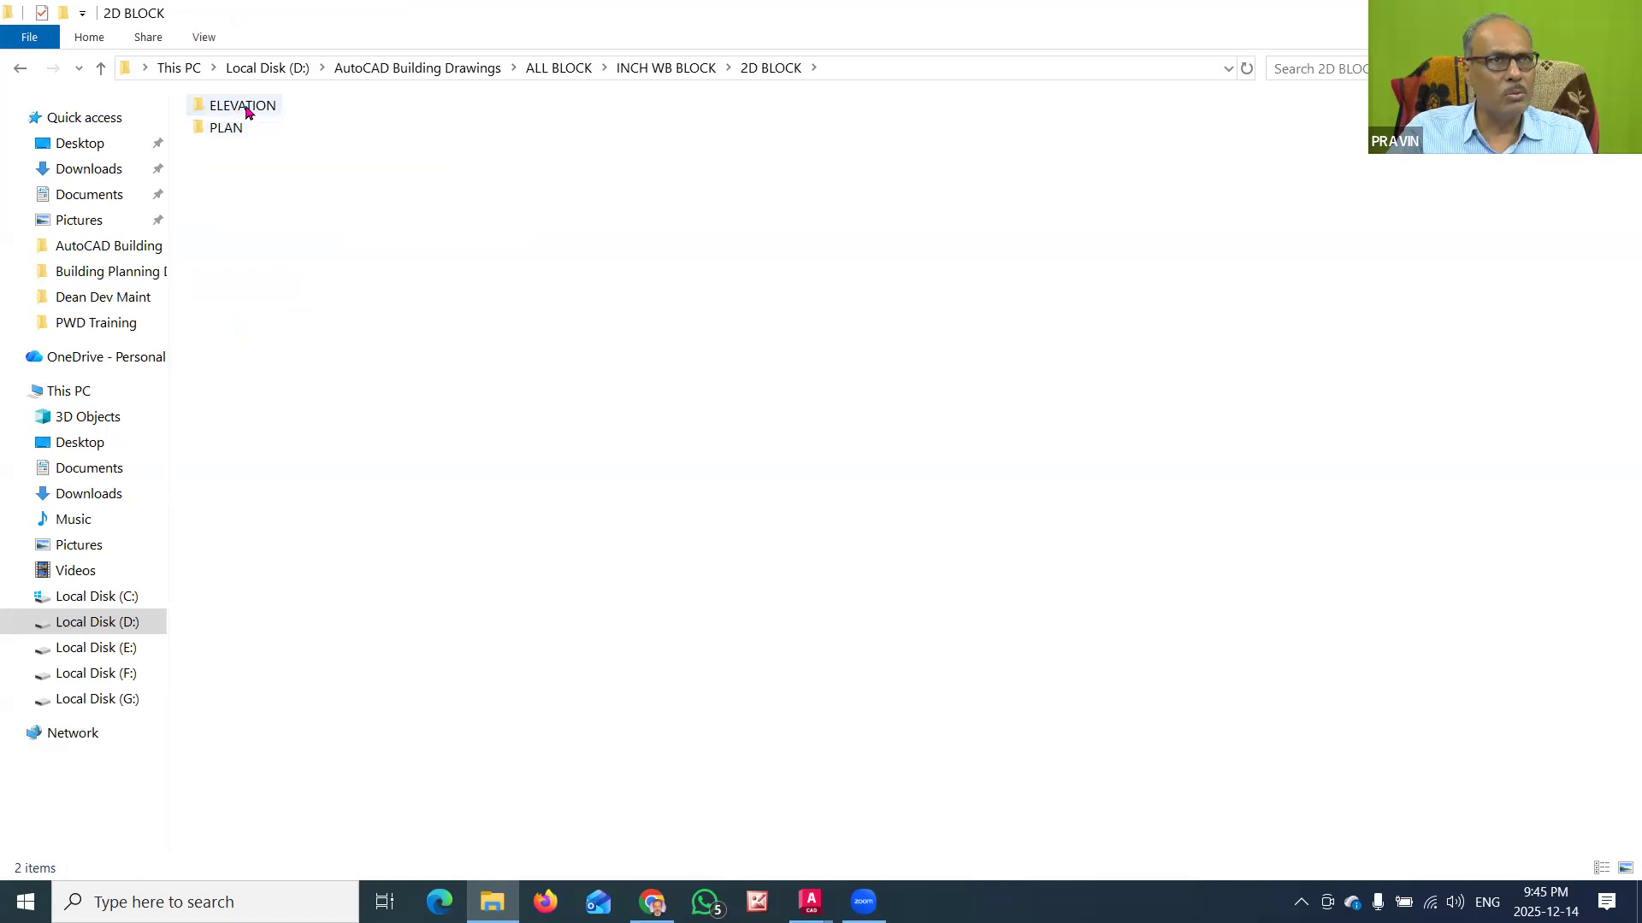
{"action": "double_click", "coordinate": [229, 126]}
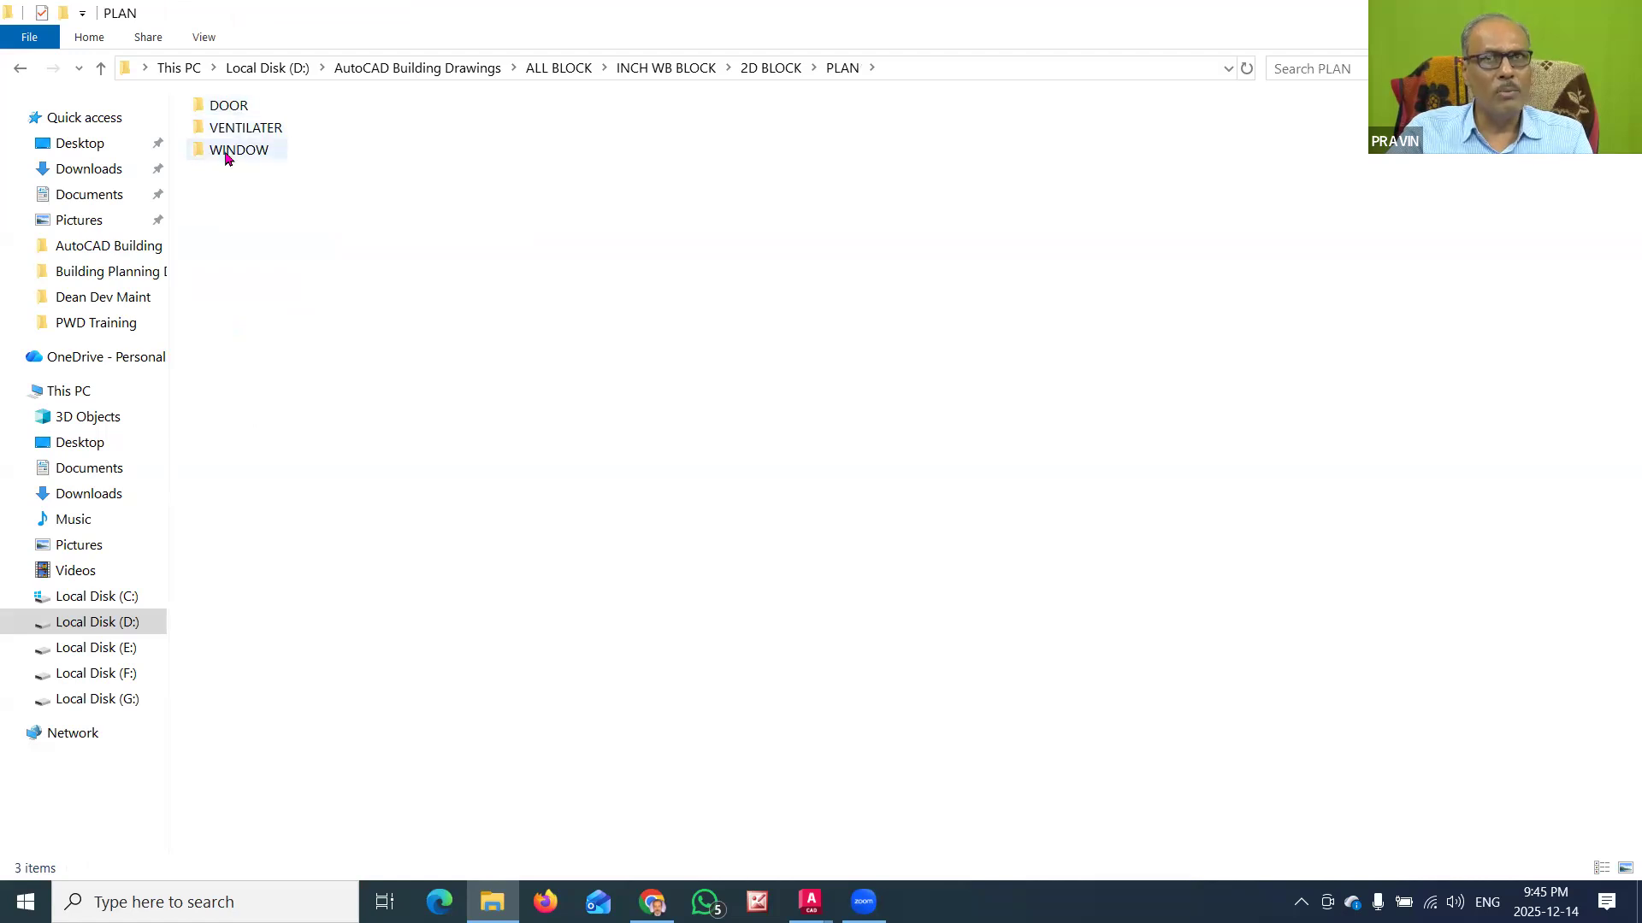
{"action": "double_click", "coordinate": [233, 109]}
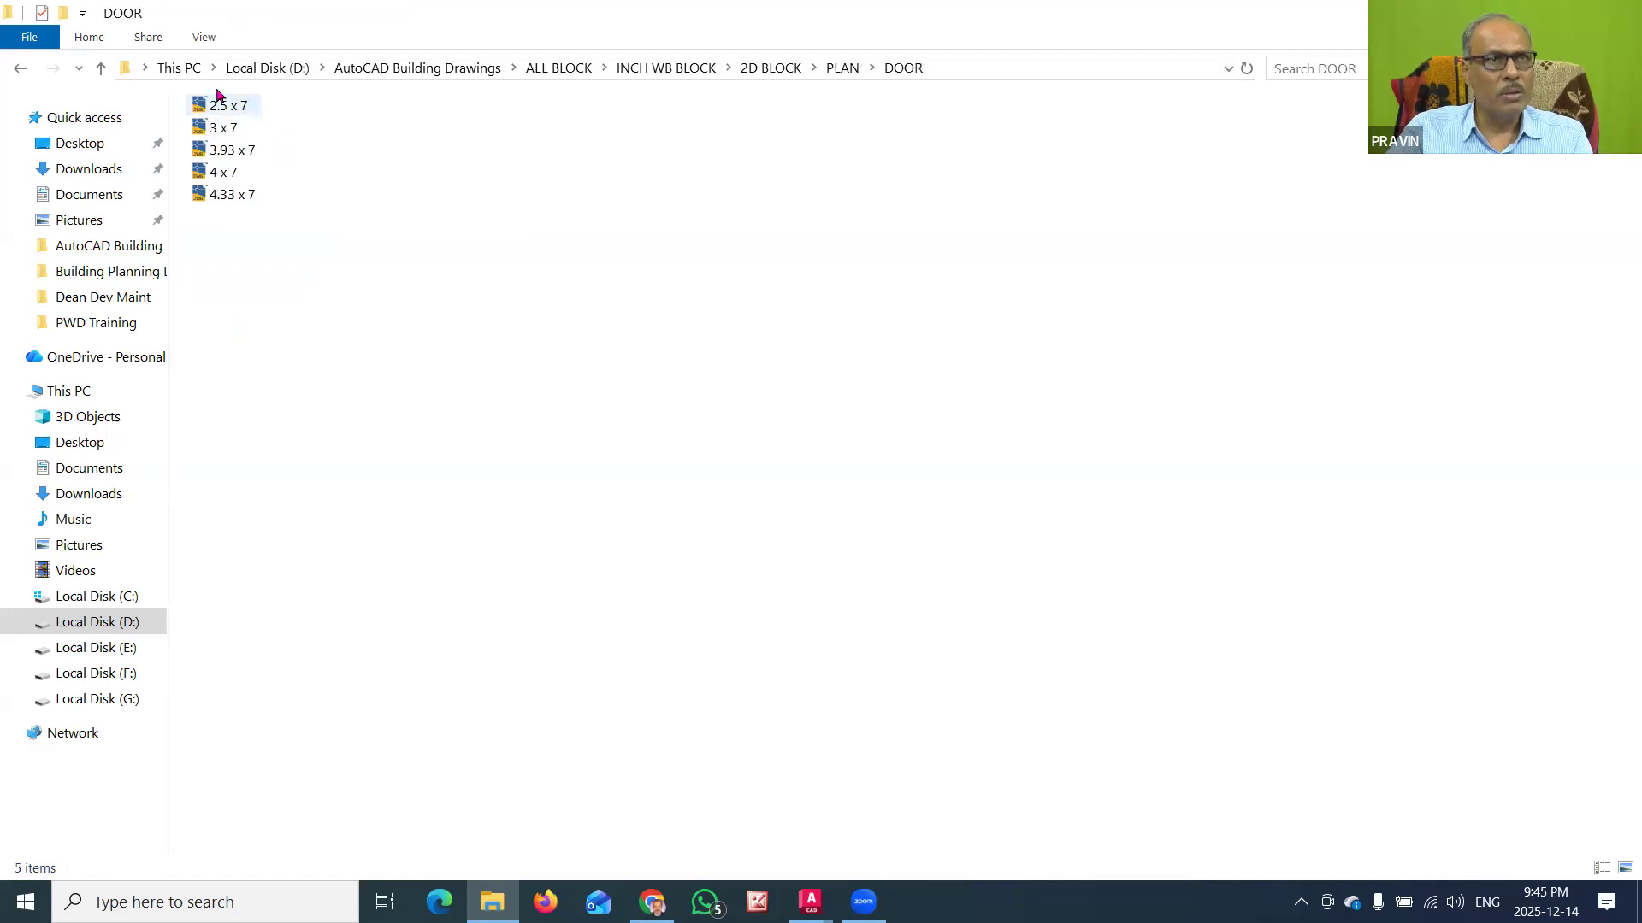
Step: Examine the contents of the VENTILATER and WINDOW folders under the inch PLAN folder
{"action": "left_click", "coordinate": [843, 69]}
{"action": "left_click", "coordinate": [271, 130]}
{"action": "double_click", "coordinate": [272, 130]}
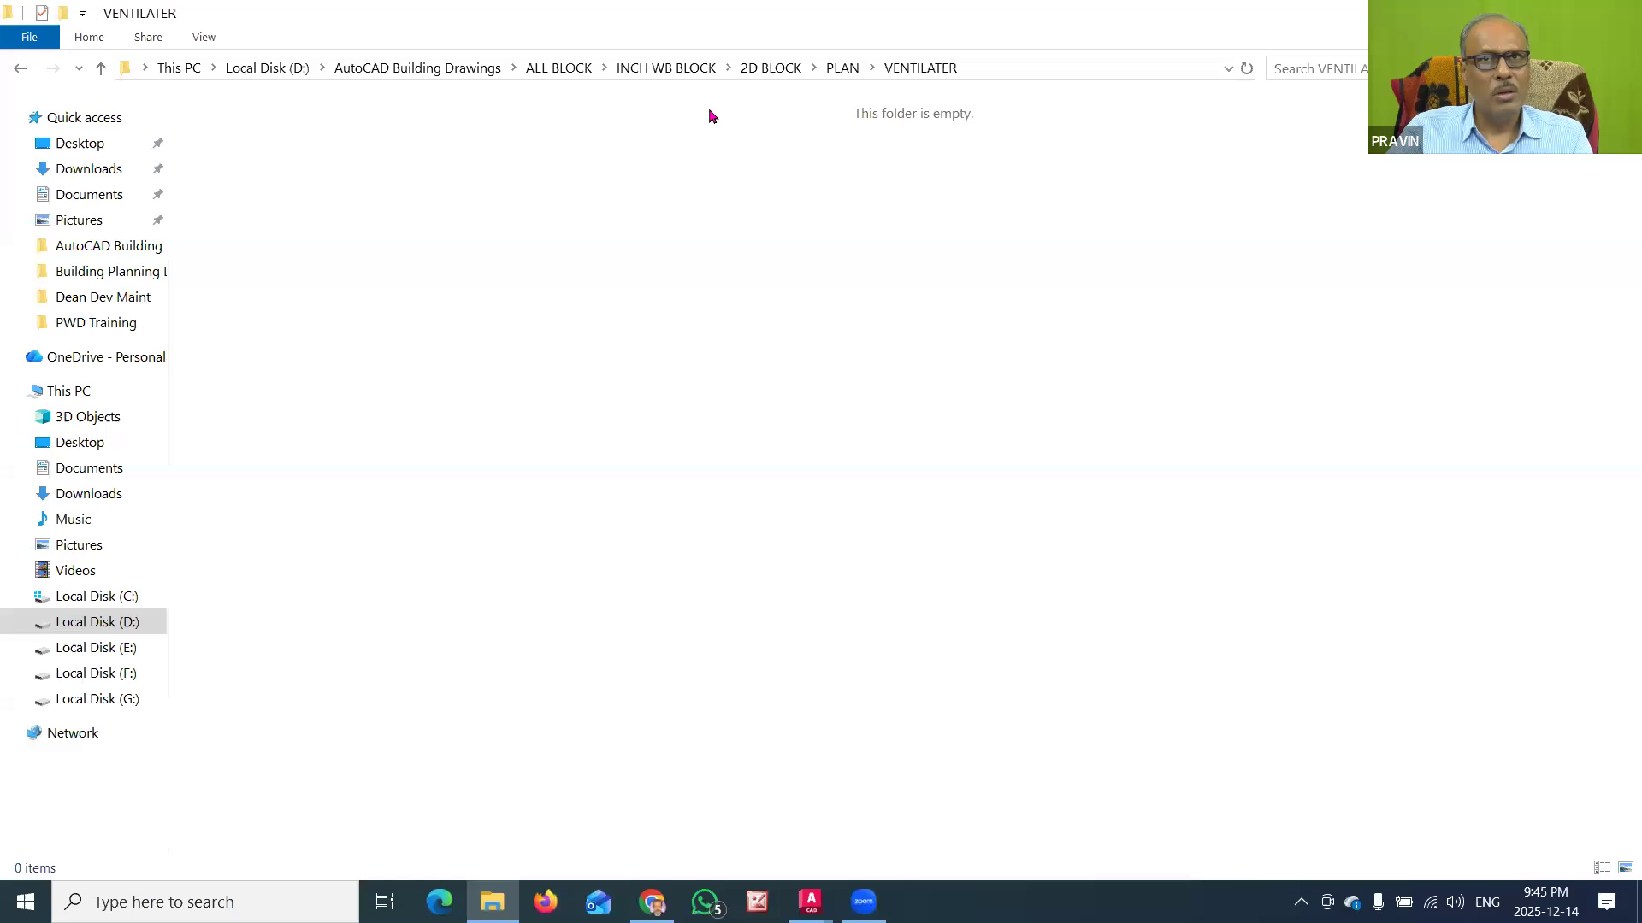
{"action": "key", "text": "BackSpace"}
{"action": "double_click", "coordinate": [231, 152]}
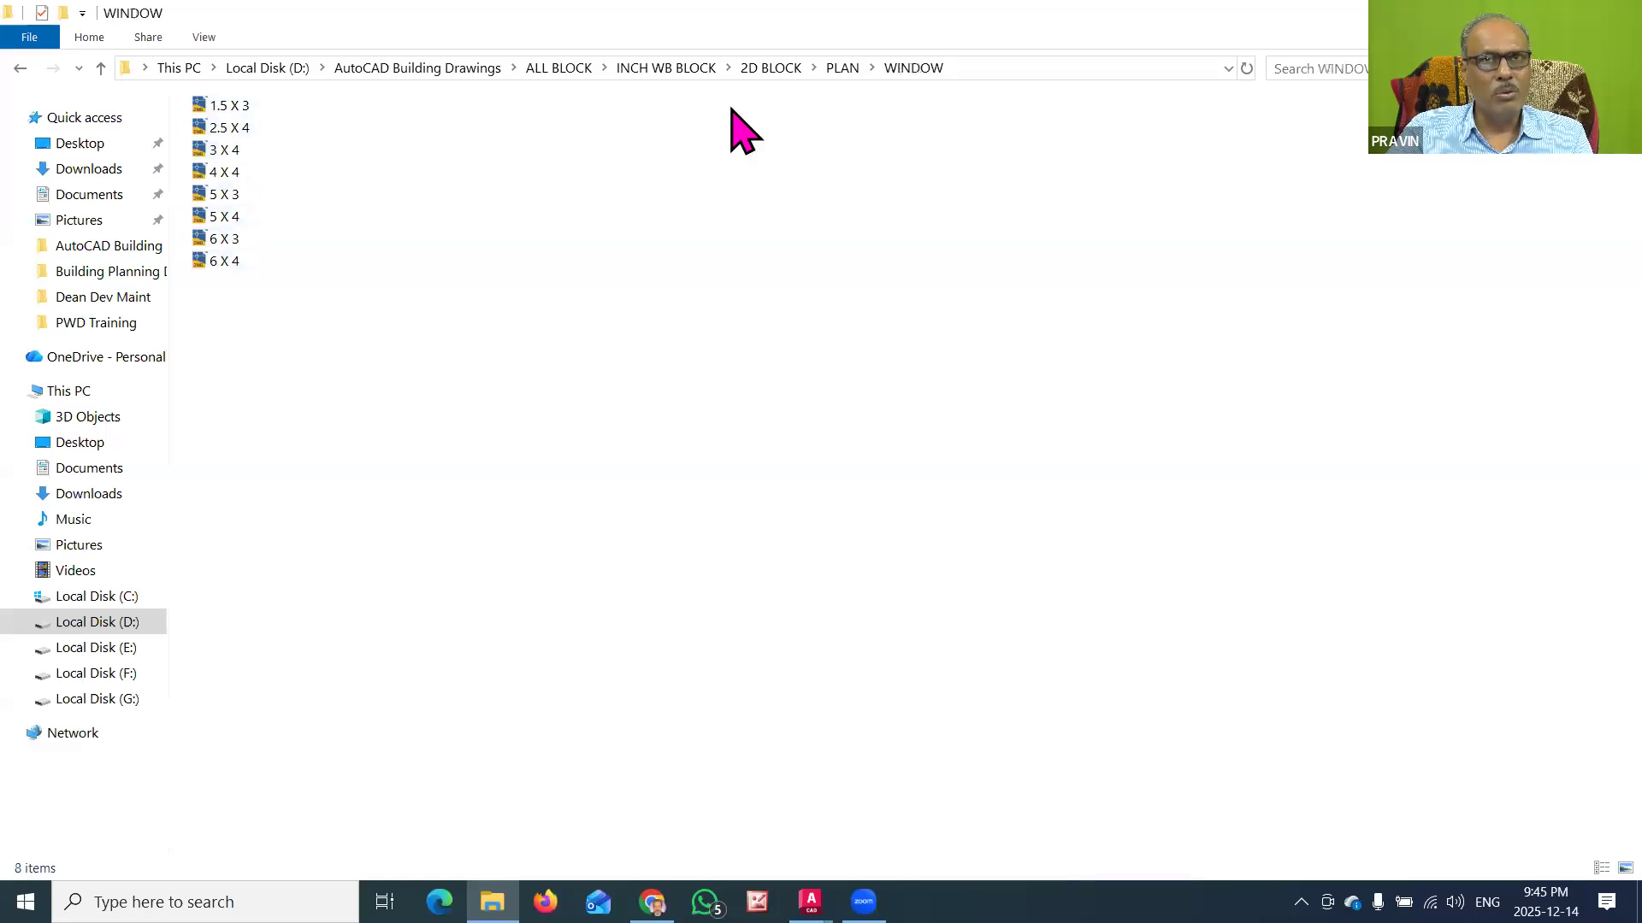
Step: Examine the subfolders of ELEVATION in the inch 2D BLOCK folder and return to INCH WB BLOCK
{"action": "left_click", "coordinate": [770, 68]}
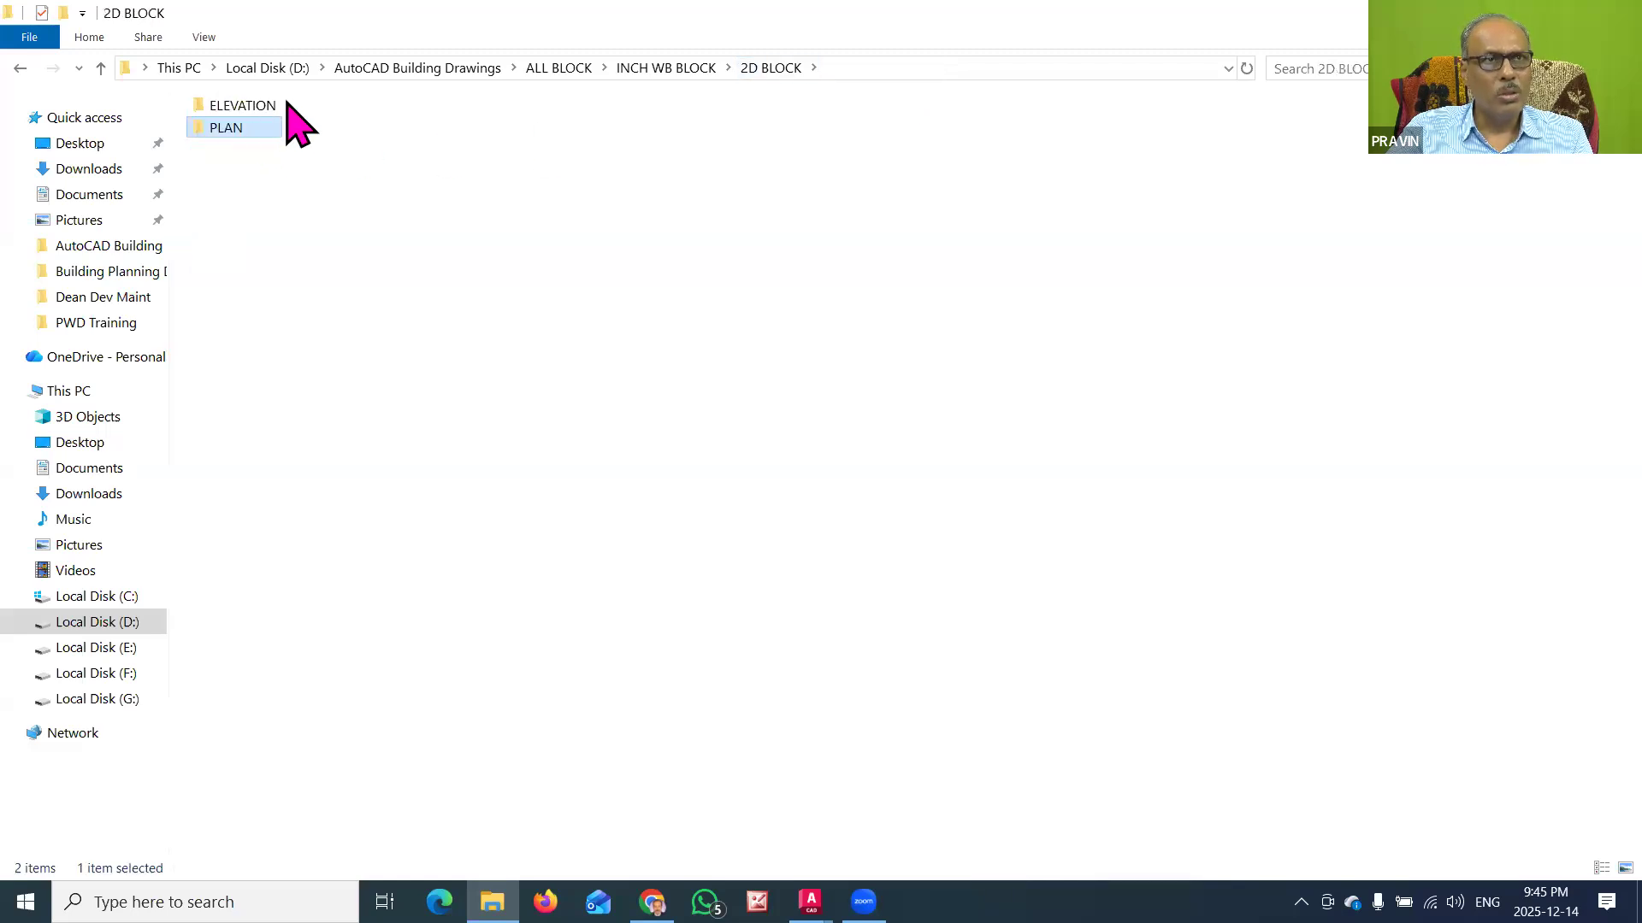
{"action": "double_click", "coordinate": [272, 130]}
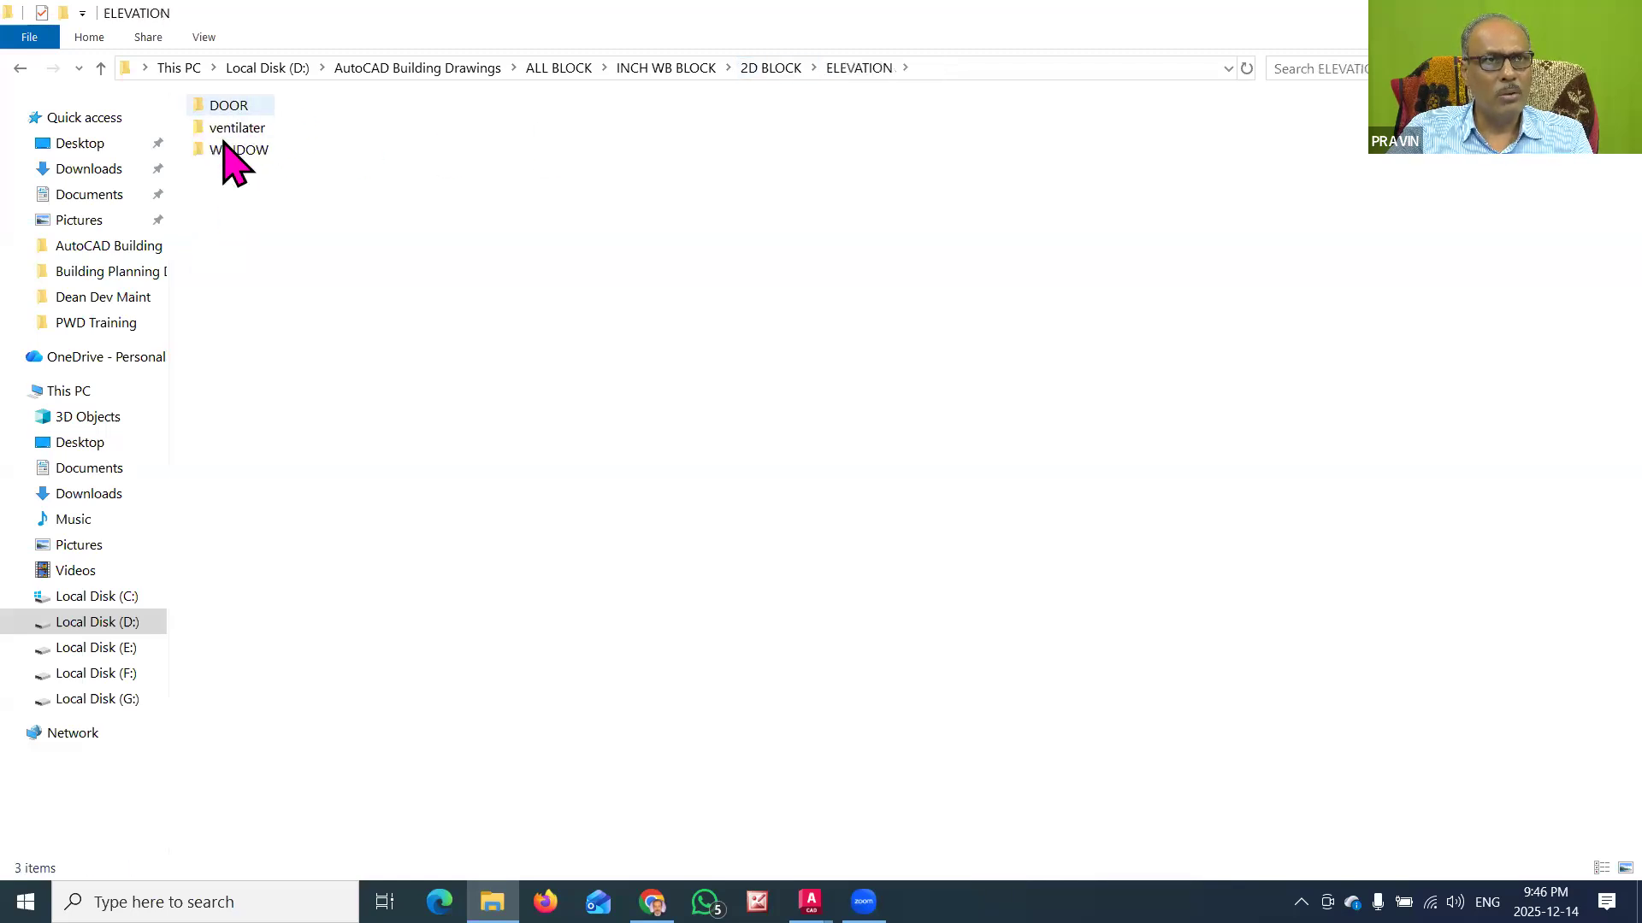
{"action": "left_click", "coordinate": [666, 67]}
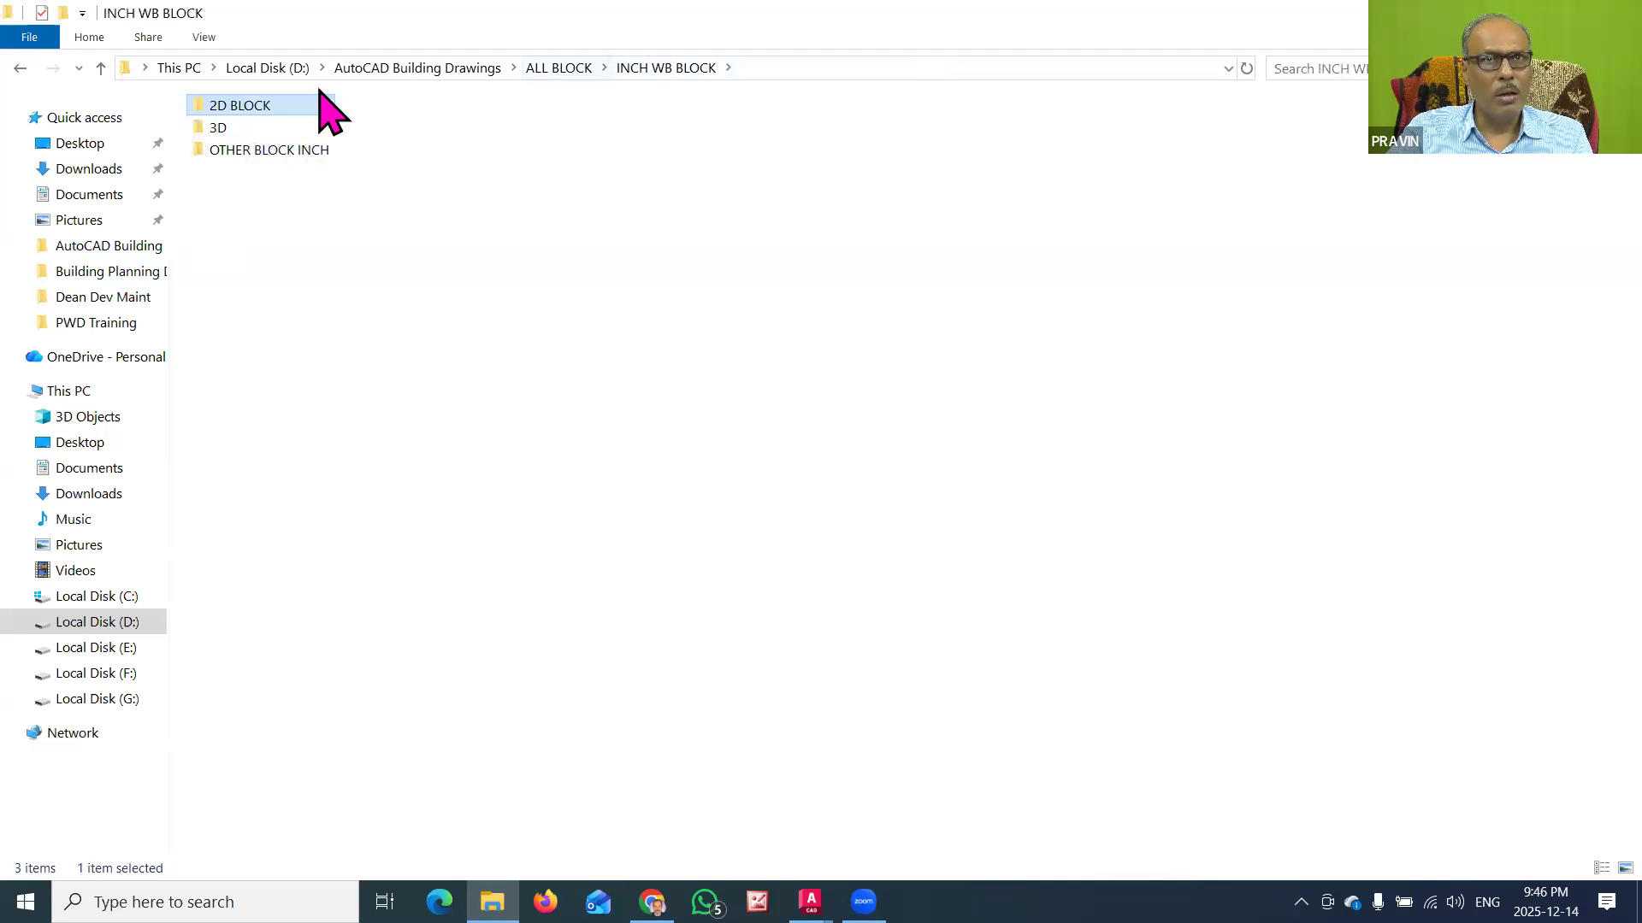
Step: Examine how METRIC WBLOCK 1 is divided into subfolders and return to the ALL BLOCK folder
{"action": "key", "text": "alt+Up"}
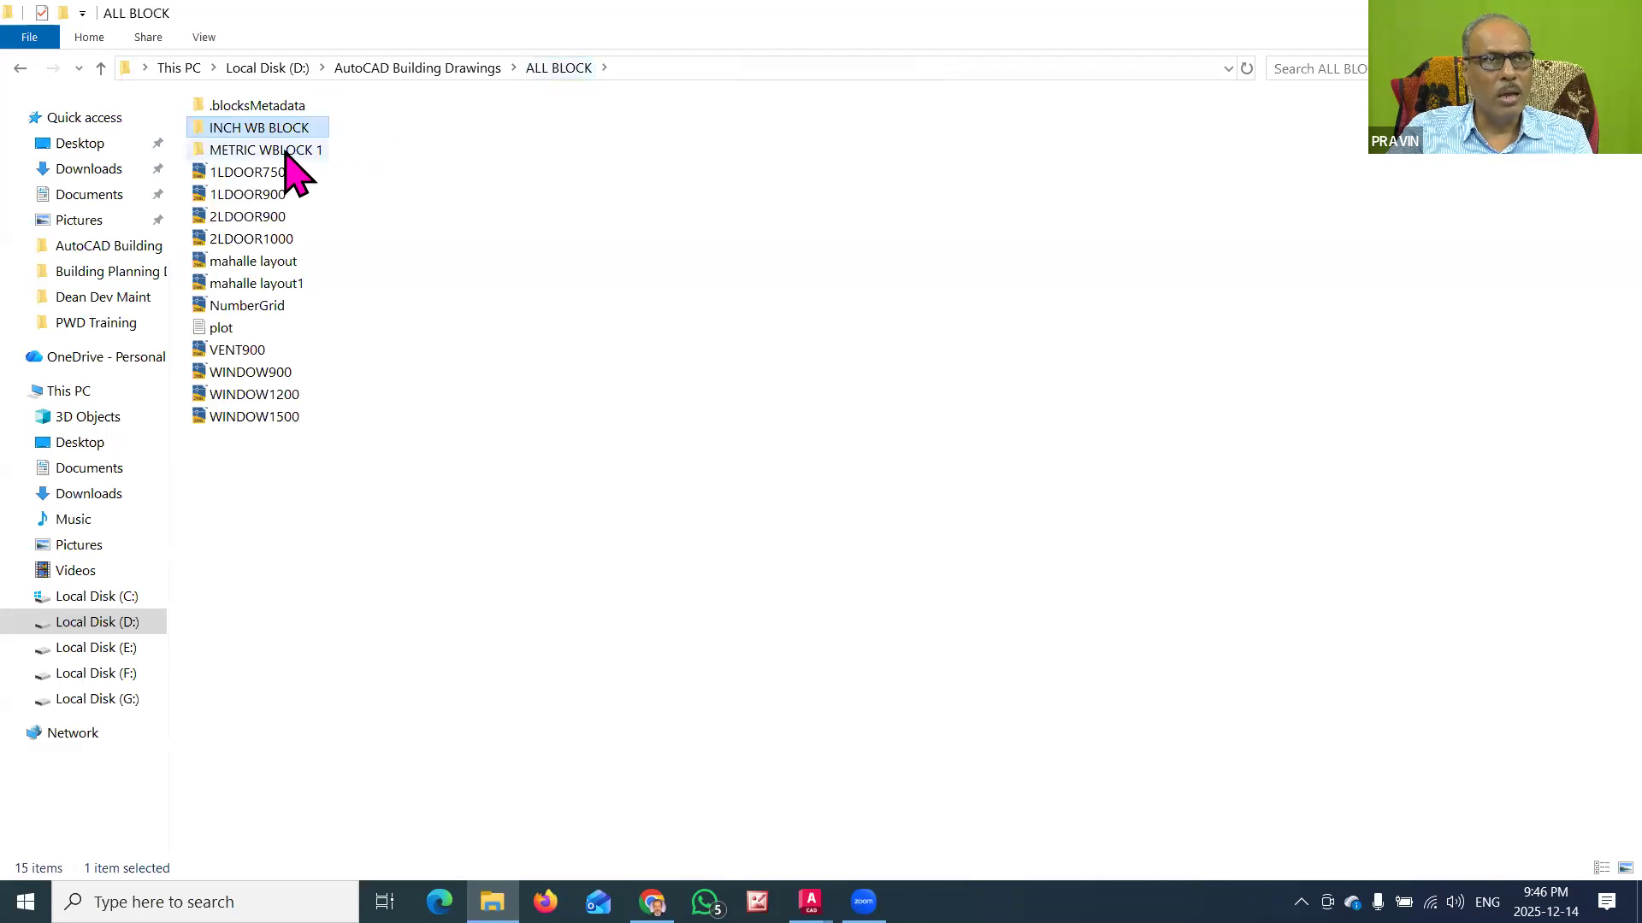
{"action": "double_click", "coordinate": [286, 152]}
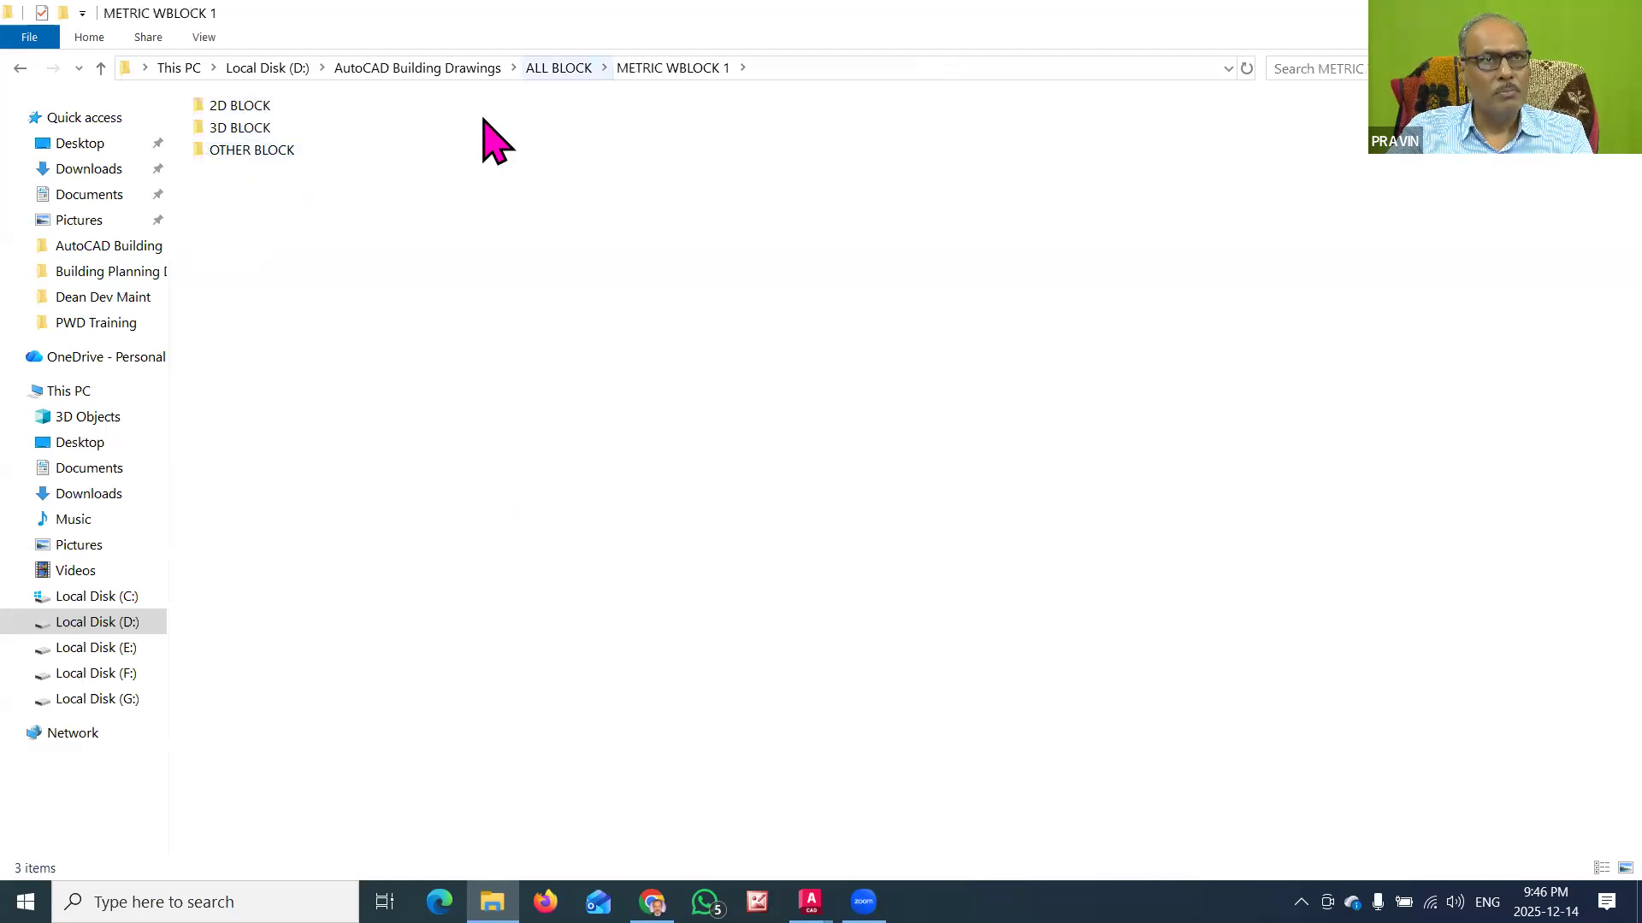
{"action": "key", "text": "alt+Up"}
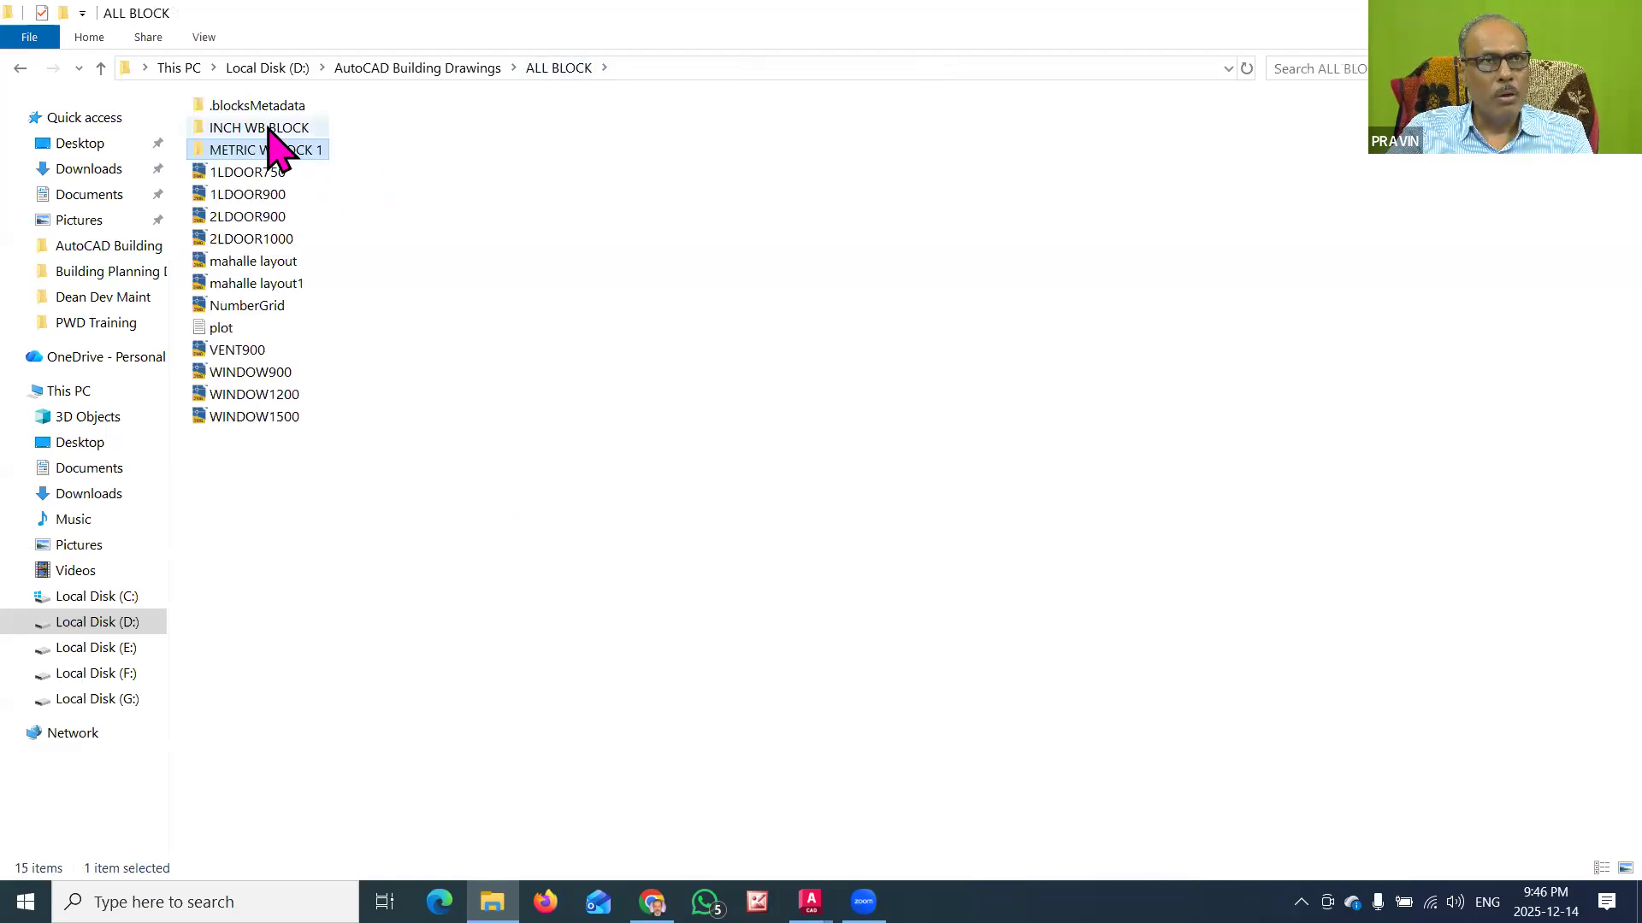
{"action": "double_click", "coordinate": [255, 130]}
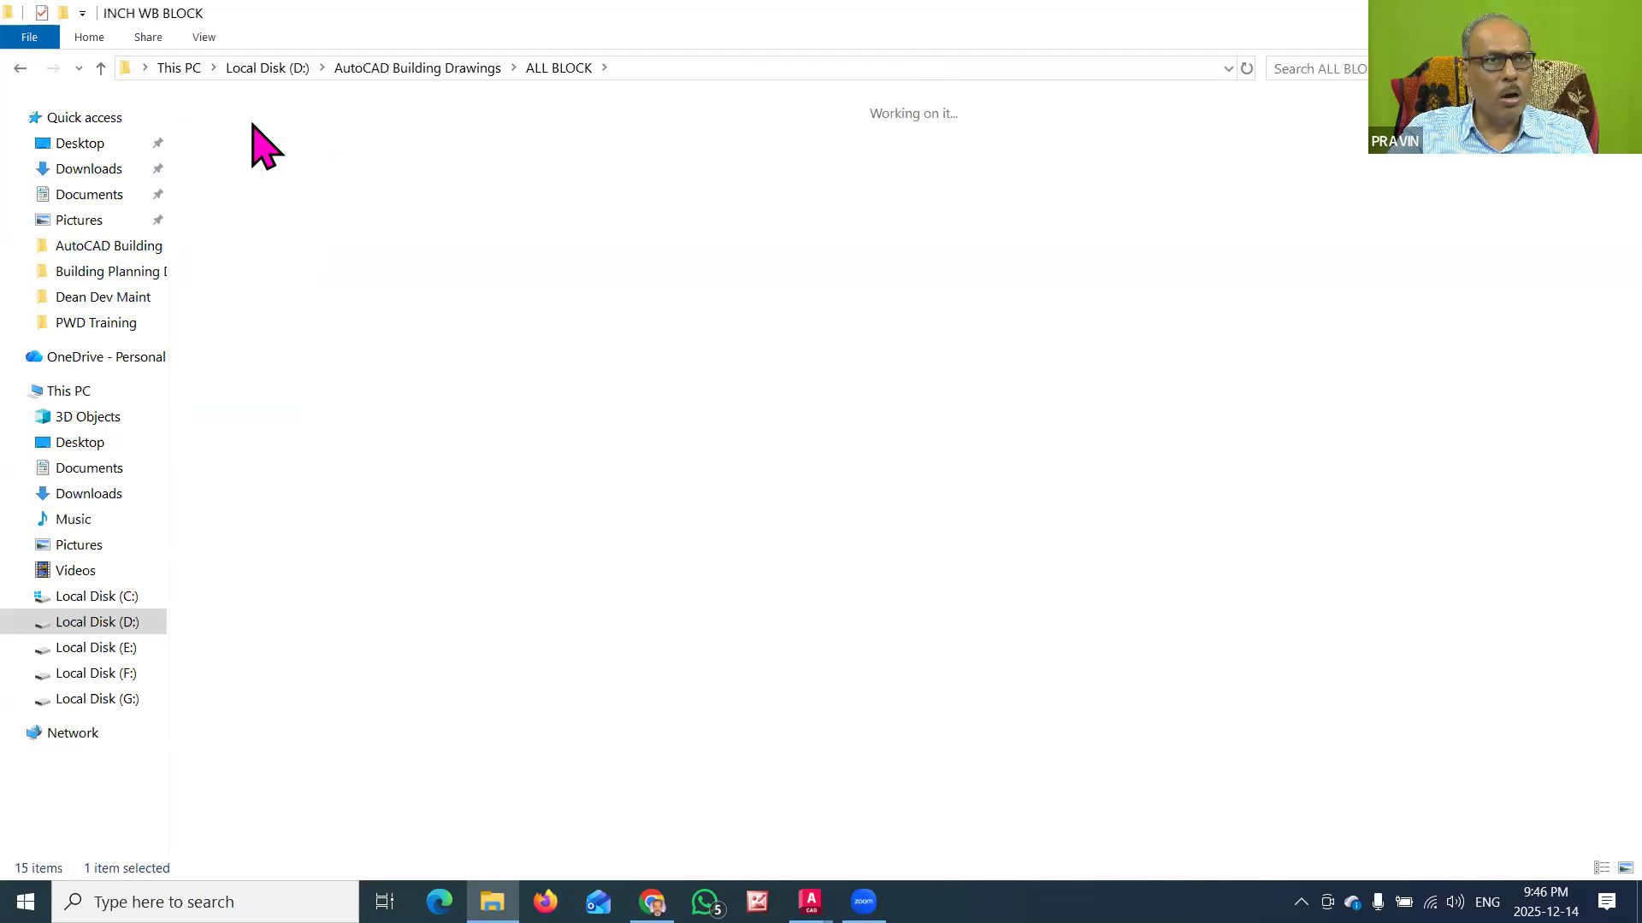
{"action": "key", "text": "alt+Up"}
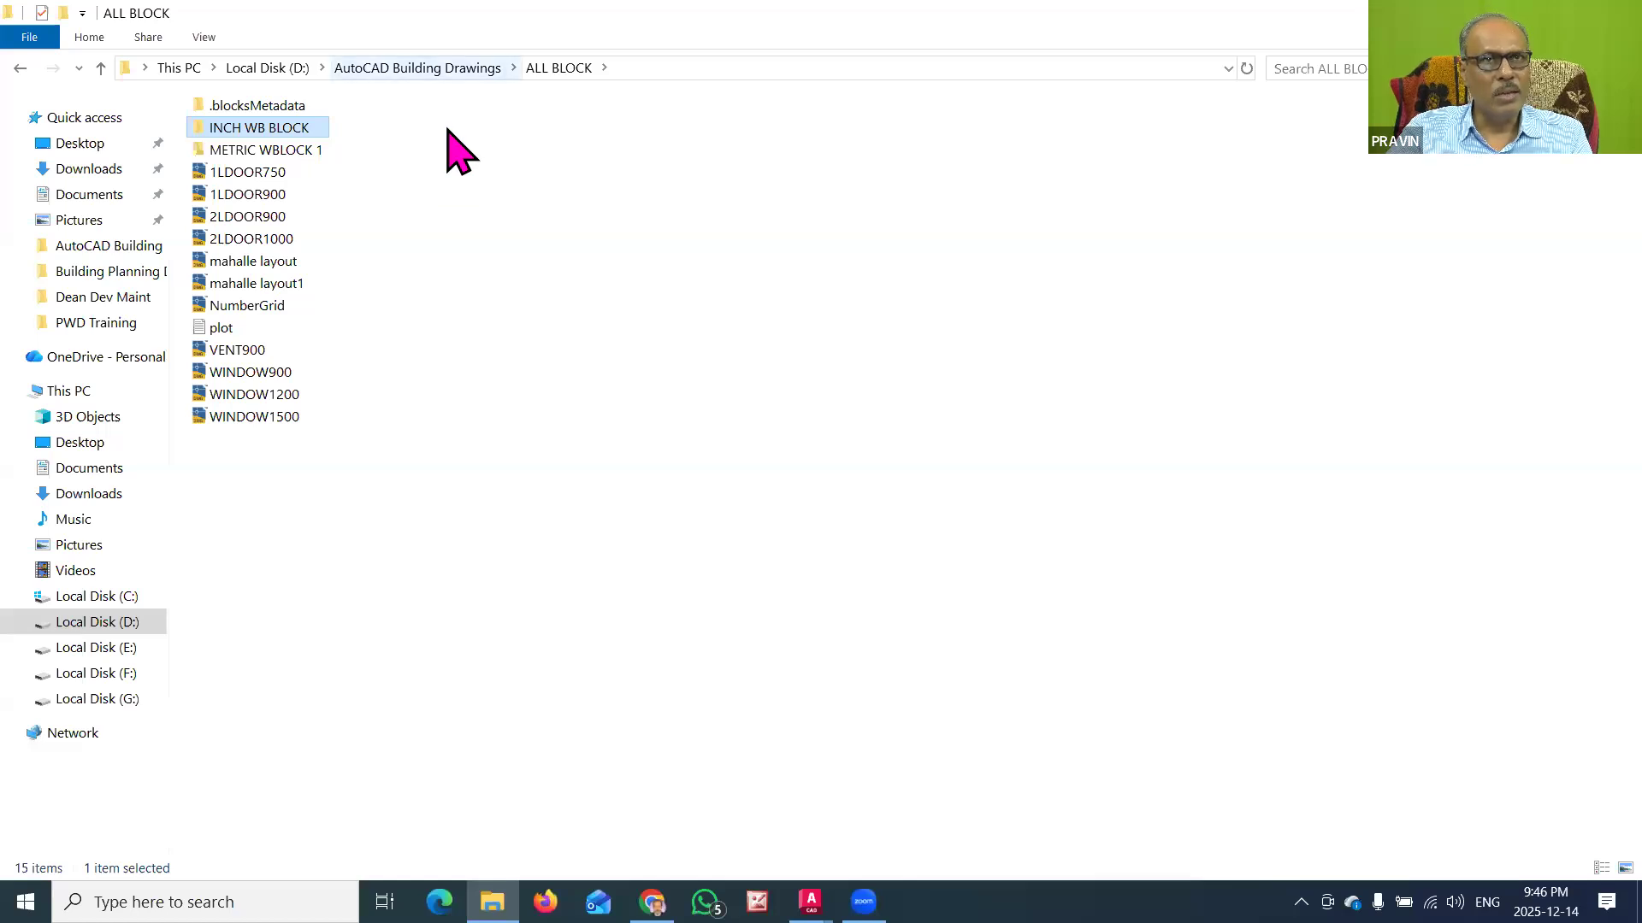
Step: Show where the ALL BLOCK folder sits inside the AutoCAD Building Drawings folder
{"action": "key", "text": "alt+Up"}
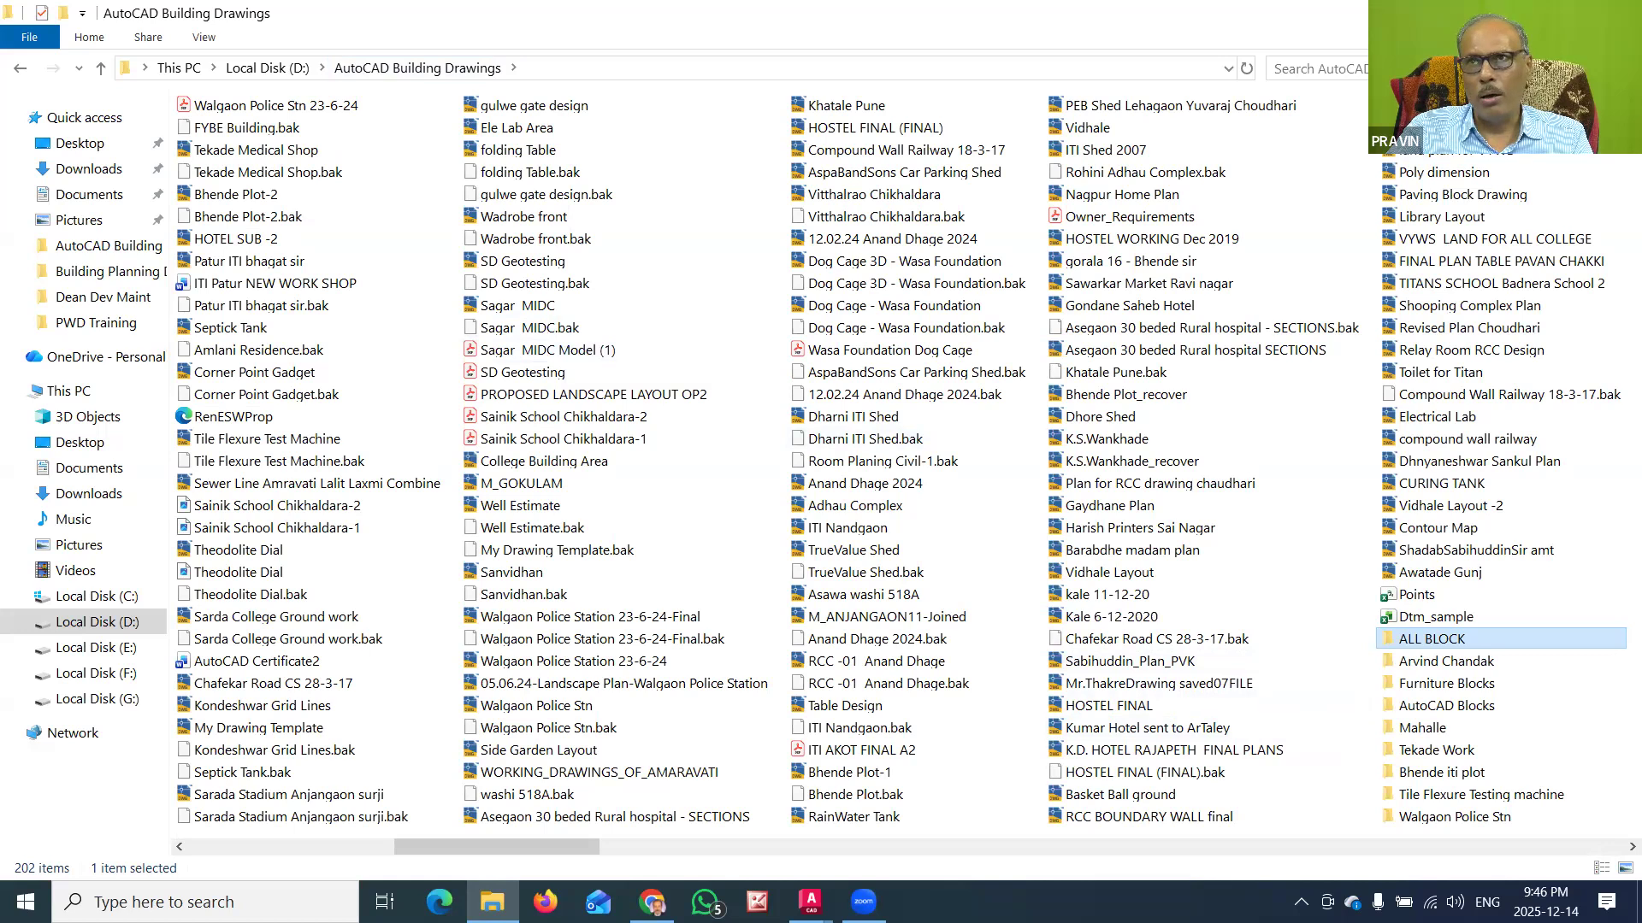
{"action": "key", "text": "alt+Tab"}
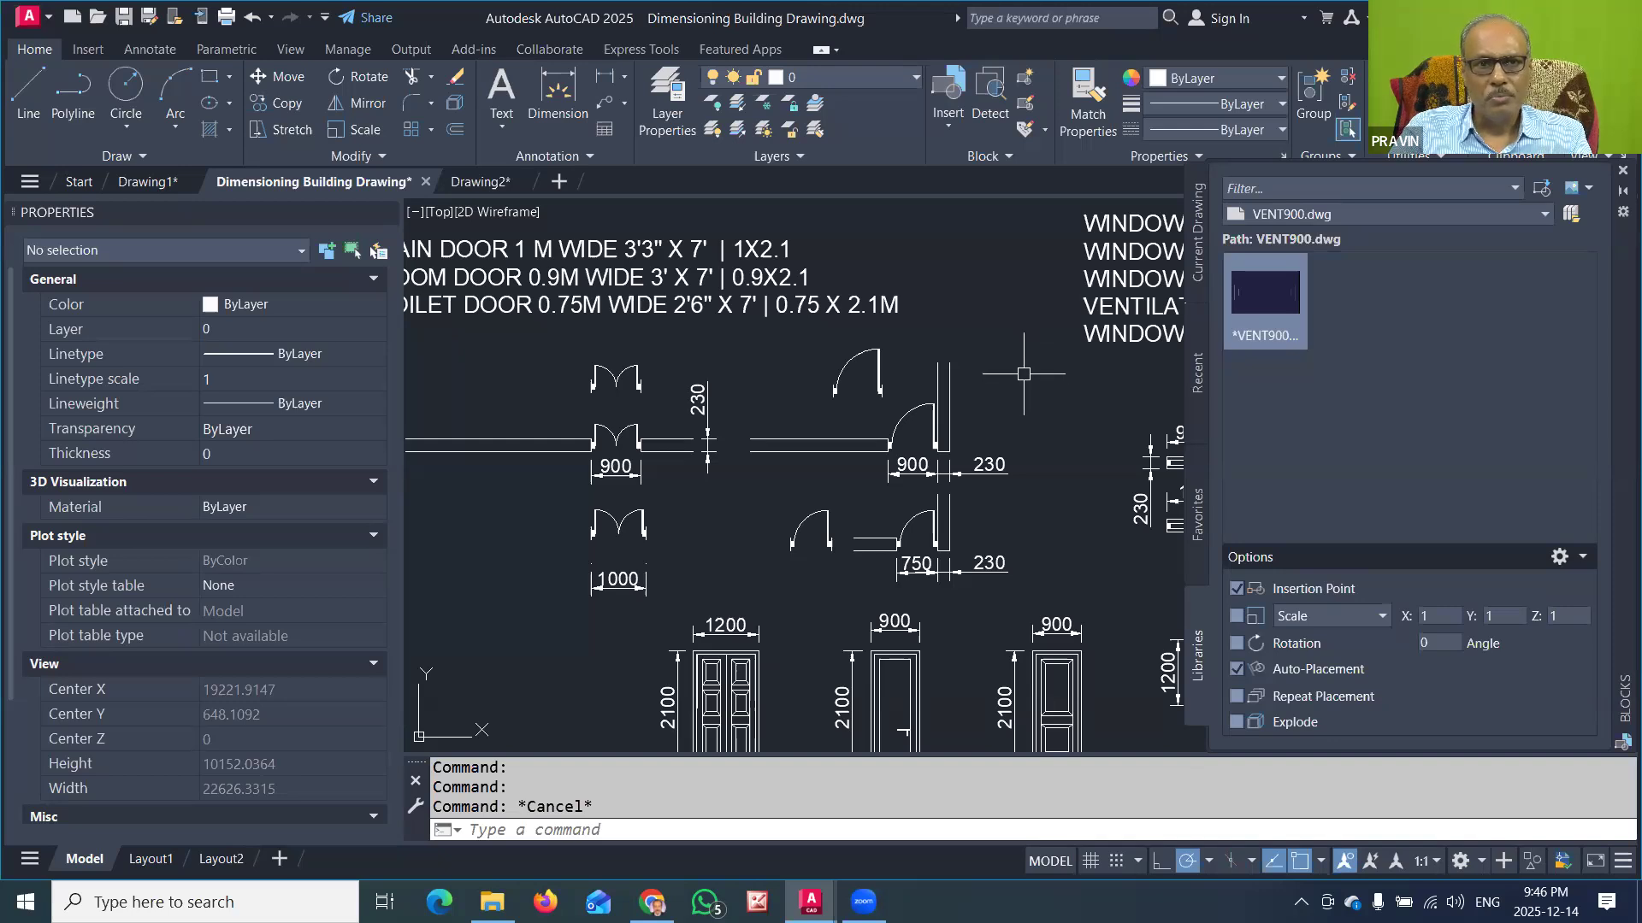
{"action": "left_click", "coordinate": [491, 902]}
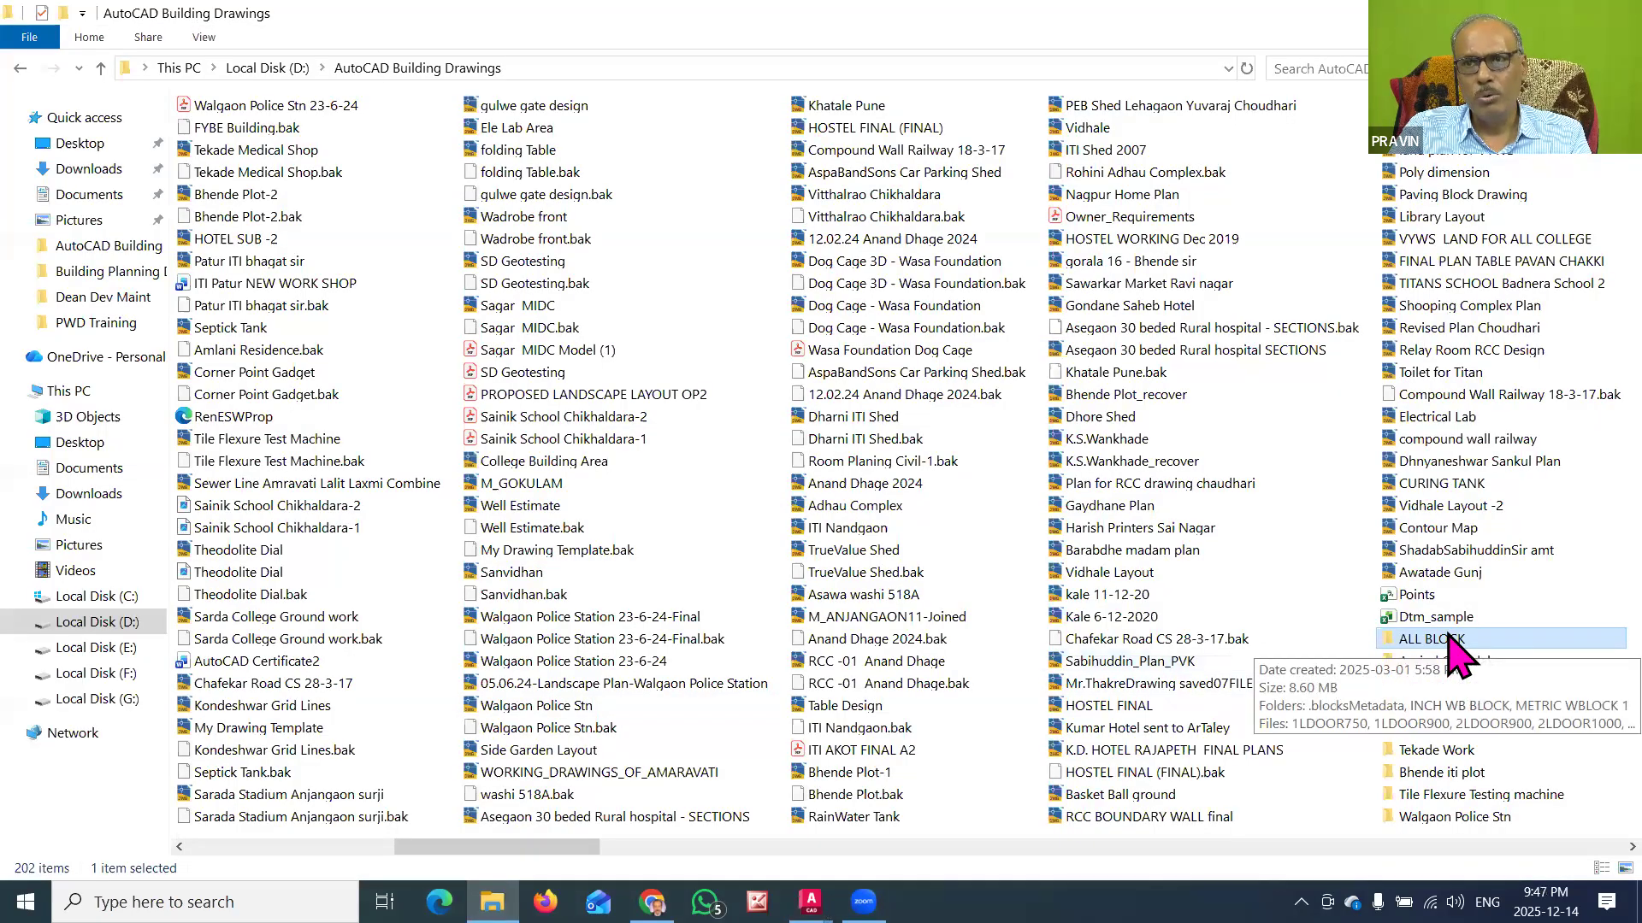
{"action": "right_click", "coordinate": [1447, 640]}
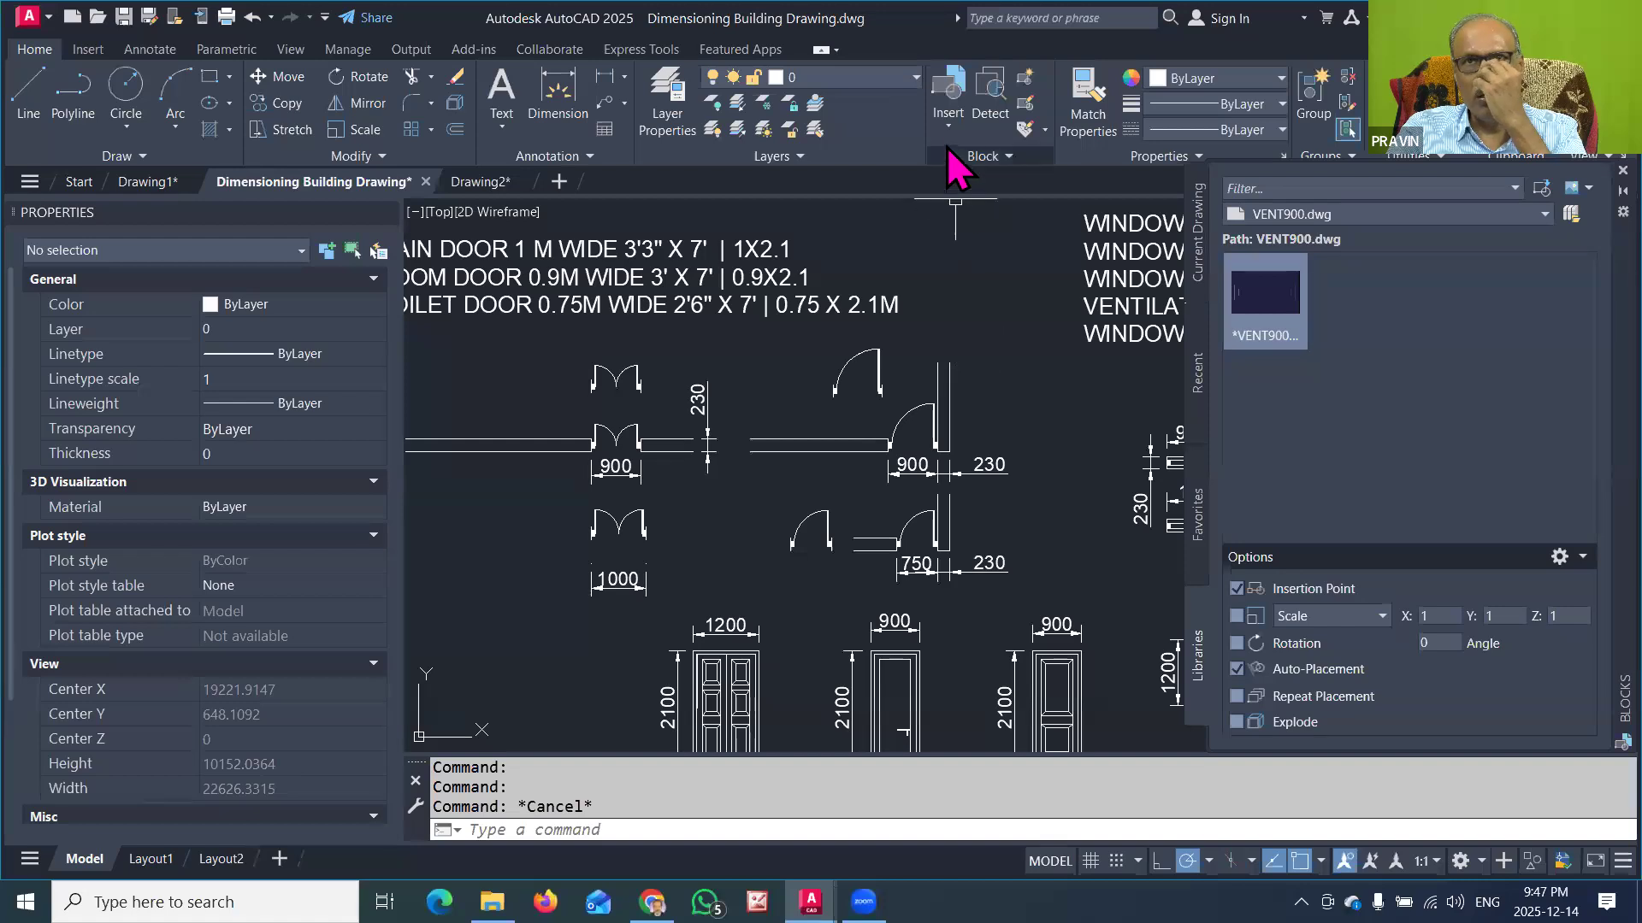
Step: Switch to AutoCAD and open the gallery of blocks available for insertion in Dimensioning Building Drawing
{"action": "left_click", "coordinate": [950, 122]}
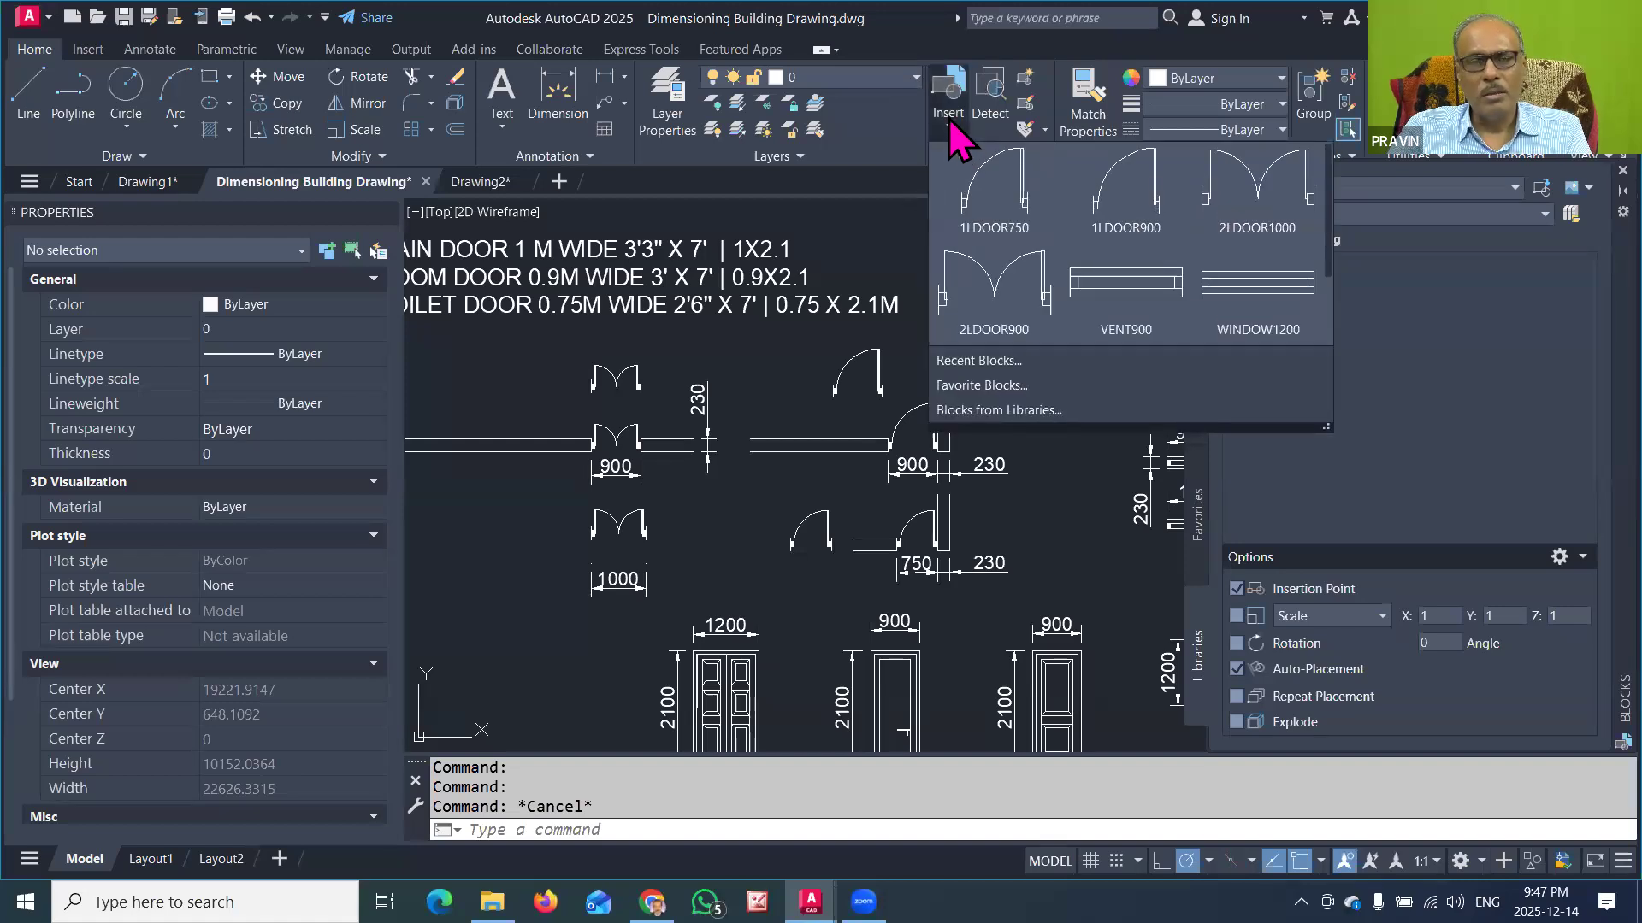